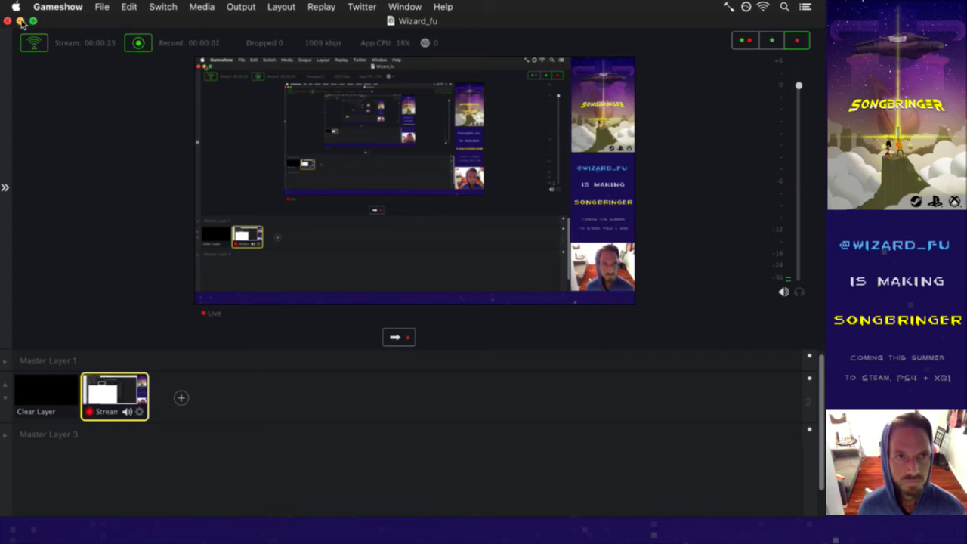
Step: Minimise the Gameshow stream control window and switch to Photoshop
{"action": "left_click", "coordinate": [21, 21]}
{"action": "key", "text": "super+Tab"}
{"action": "key", "text": "super+Tab"}
{"action": "key", "text": "super+Tab"}
{"action": "key", "text": "super+Tab"}
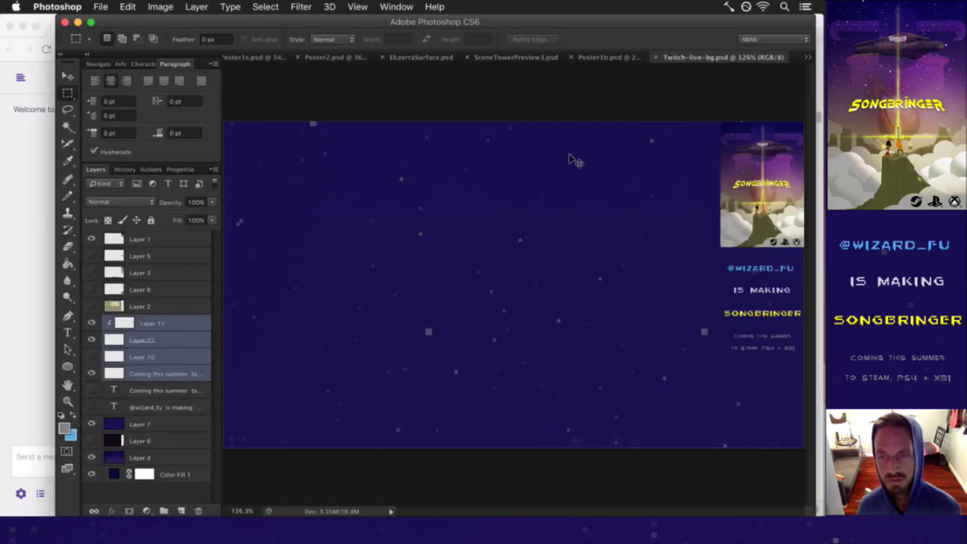
Step: Close Twitch-live-bg.psd and try a couple of test marquee selections on EkzerraSurface.psd
{"action": "key", "text": "super+w"}
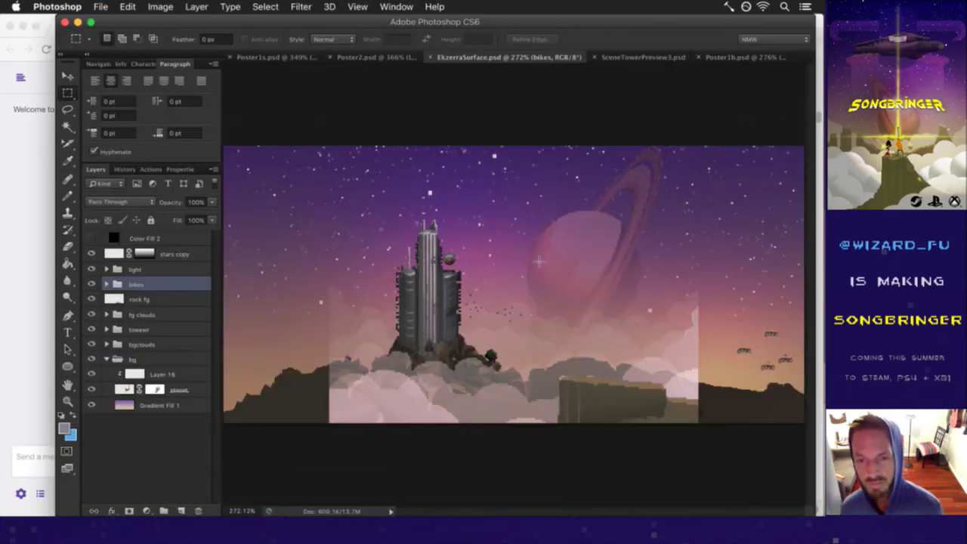
{"action": "left_click_drag", "start_coordinate": [364, 263], "coordinate": [618, 341]}
{"action": "left_click_drag", "start_coordinate": [654, 375], "coordinate": [571, 347]}
{"action": "left_click", "coordinate": [559, 333]}
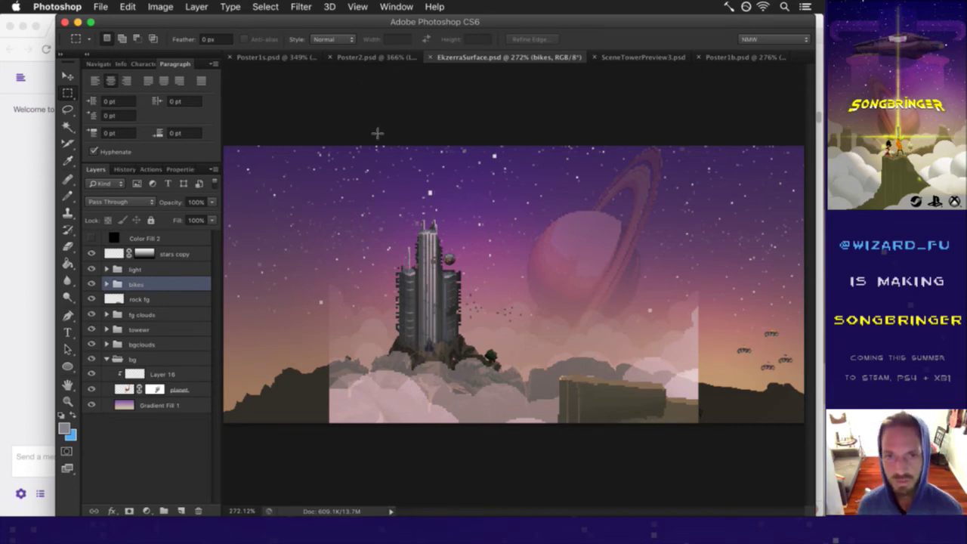
{"action": "scroll", "coordinate": [453, 213], "scroll_direction": "down", "scroll_amount": 3}
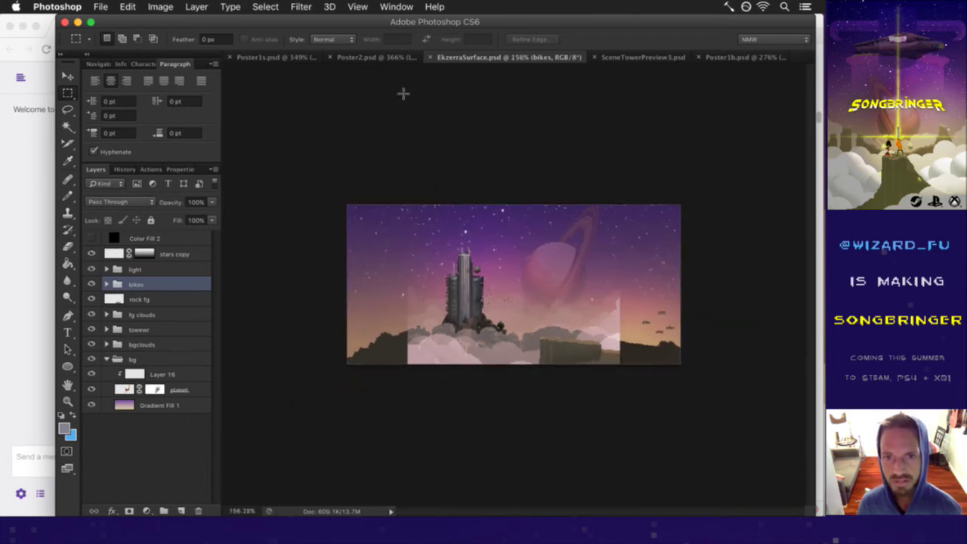
Step: Marquee around the tower, zoom in and out on it, then show the Navigator thumbnail
{"action": "left_click_drag", "start_coordinate": [431, 239], "coordinate": [500, 350]}
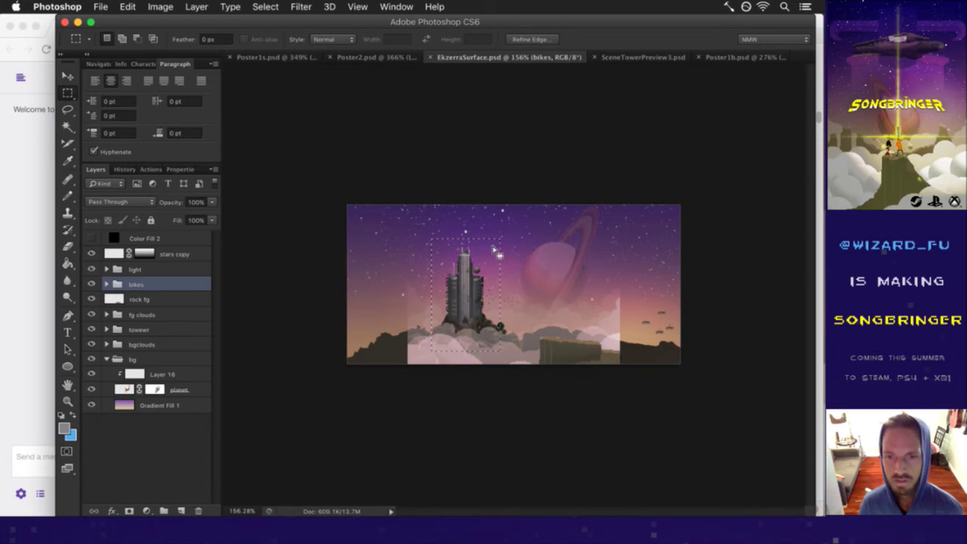
{"action": "key", "text": "super+d"}
{"action": "left_click", "coordinate": [489, 303], "text": "super"}
{"action": "scroll", "coordinate": [489, 302], "scroll_direction": "up", "scroll_amount": 4}
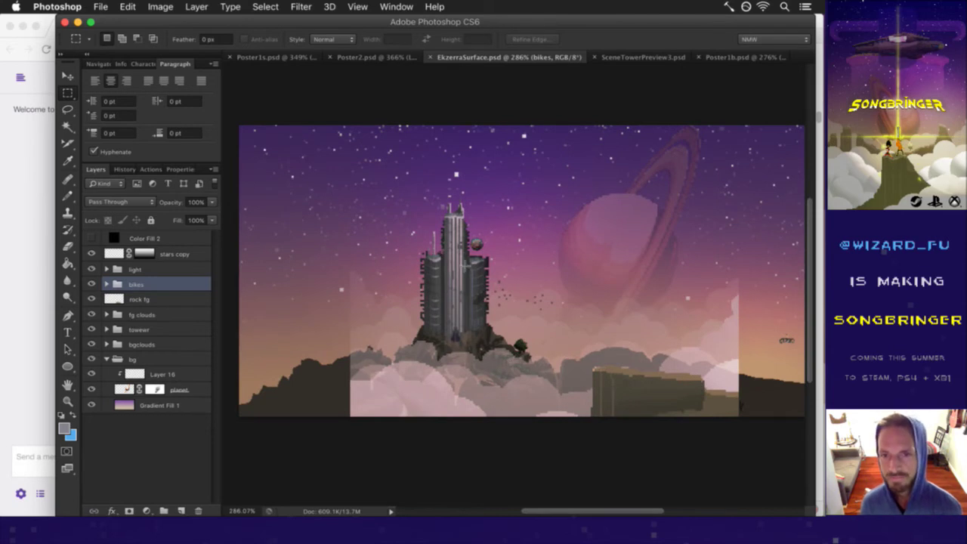
{"action": "scroll", "coordinate": [462, 278], "scroll_direction": "up", "scroll_amount": 2}
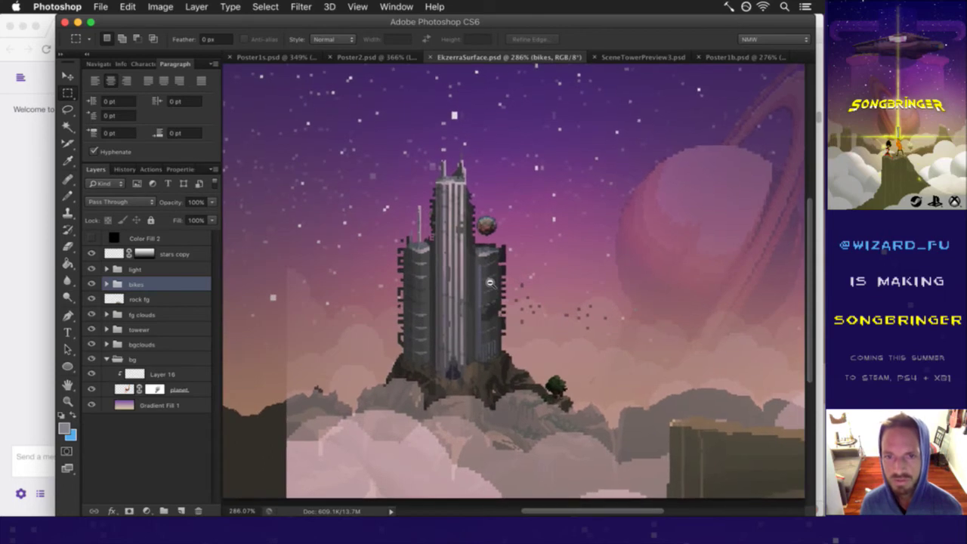
{"action": "scroll", "coordinate": [490, 281], "scroll_direction": "down", "scroll_amount": 3}
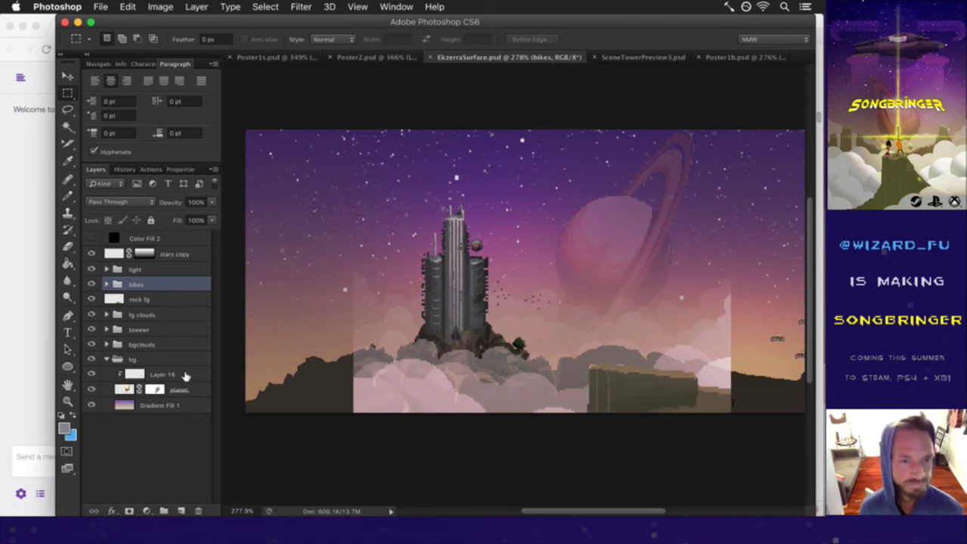
{"action": "left_click", "coordinate": [99, 64]}
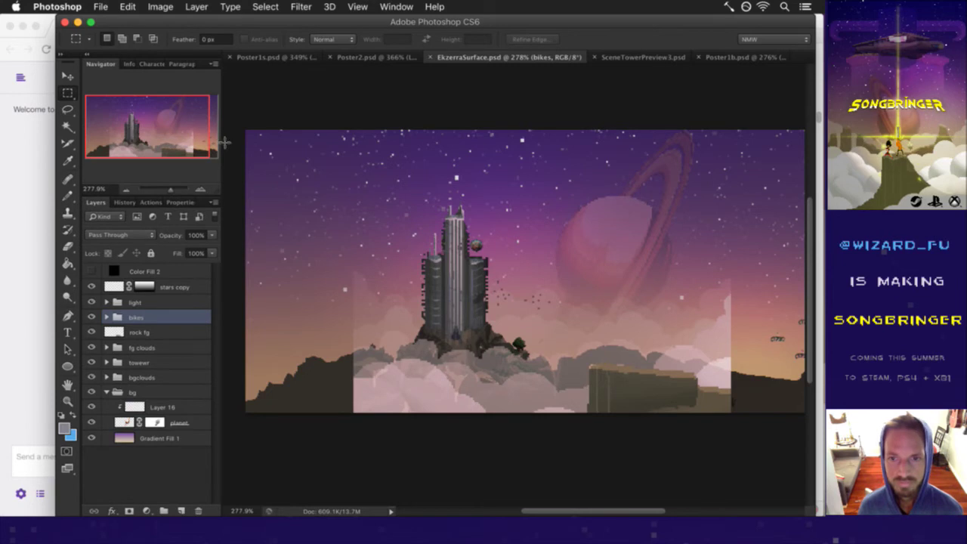
Step: Erase the dark orb beside the tower on the tower / land layer, then select Gradient Fill 1
{"action": "left_click", "coordinate": [107, 362]}
{"action": "left_click", "coordinate": [127, 390]}
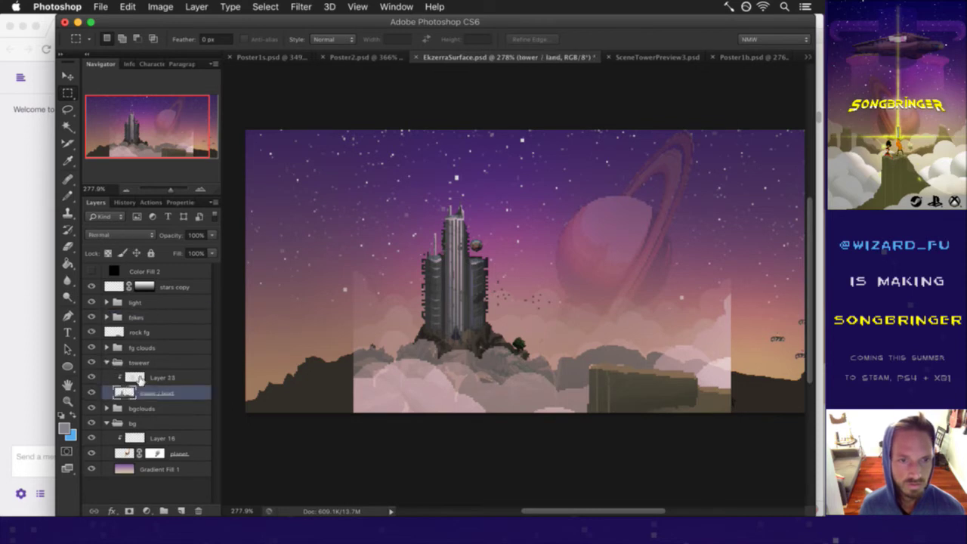
{"action": "key", "text": "e"}
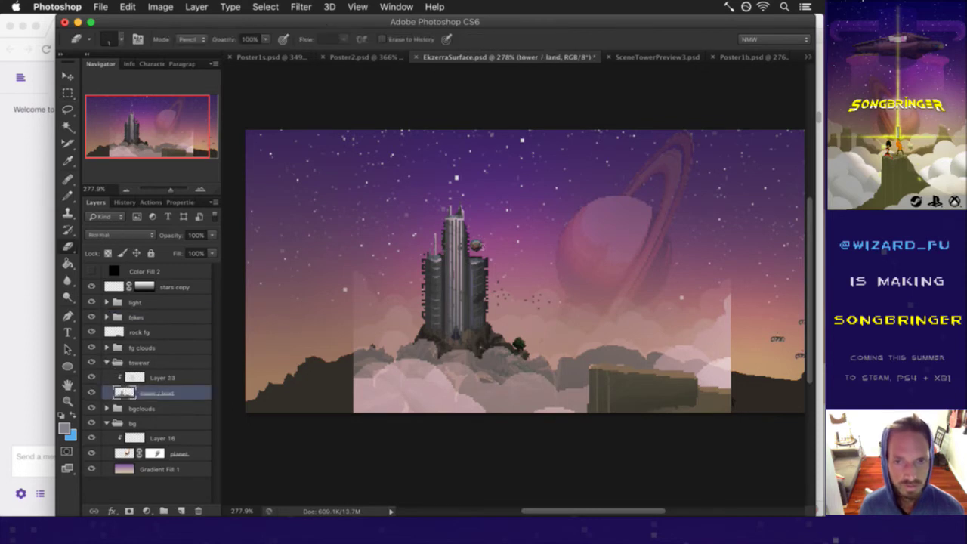
{"action": "left_click_drag", "start_coordinate": [477, 245], "coordinate": [476, 252]}
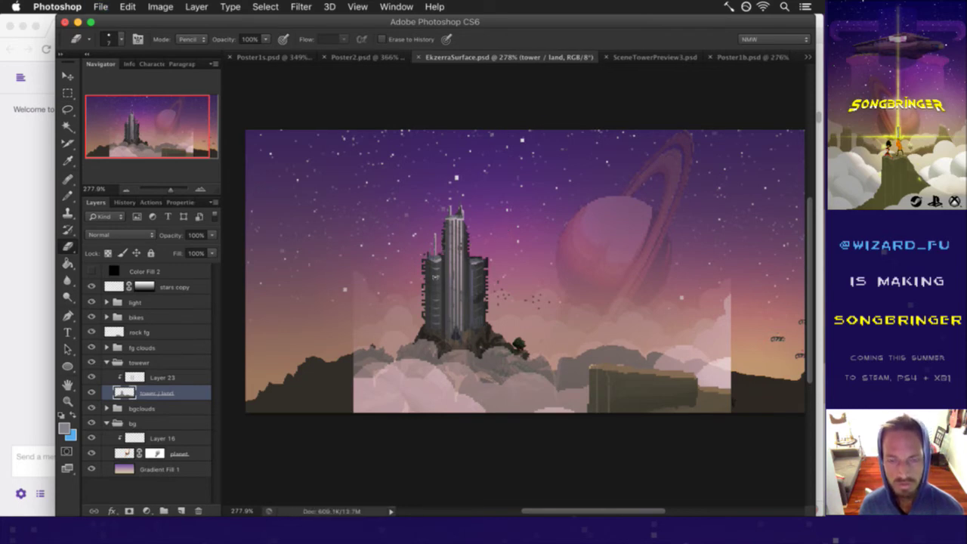
{"action": "key", "text": "m"}
{"action": "left_click", "coordinate": [131, 469]}
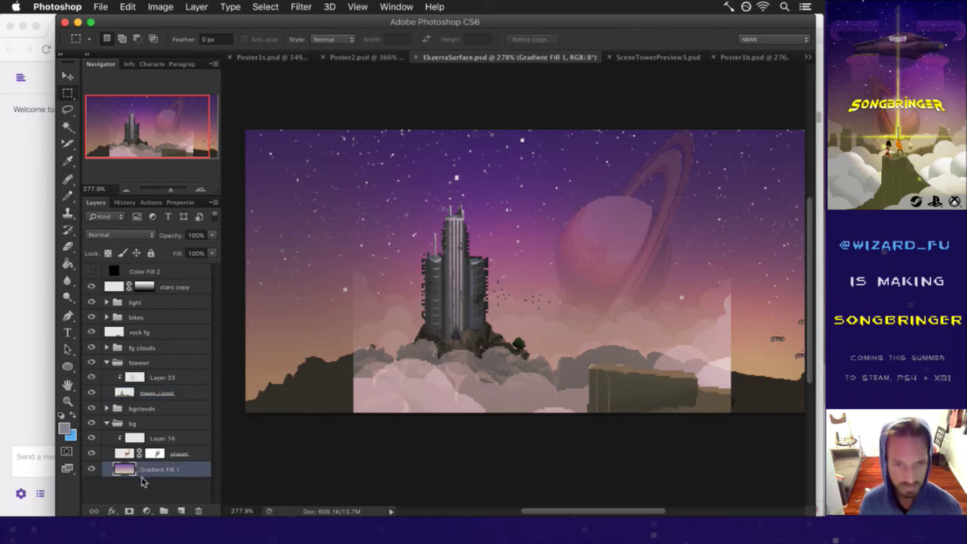
Step: Duplicate Gradient Fill 1, clip the copy to Layer 23, and set it to Multiply at 42%
{"action": "key", "text": "super+j"}
{"action": "left_click_drag", "start_coordinate": [140, 474], "coordinate": [142, 381]}
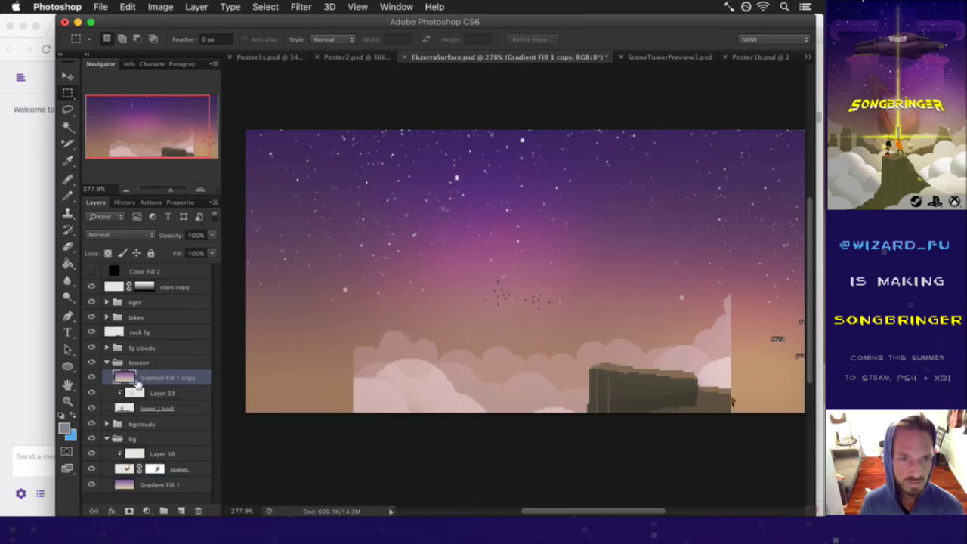
{"action": "left_click", "coordinate": [143, 384], "text": "alt"}
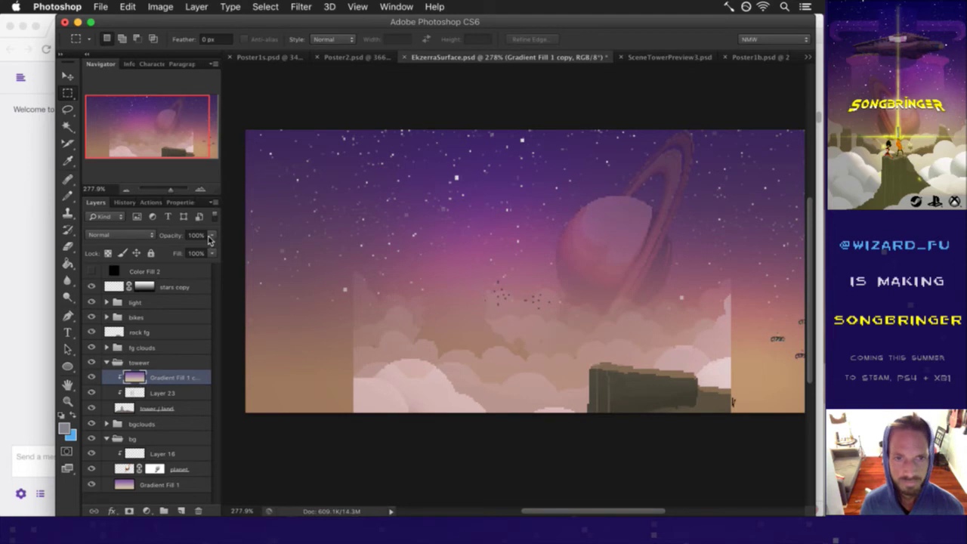
{"action": "left_click", "coordinate": [147, 237]}
{"action": "left_click", "coordinate": [141, 268]}
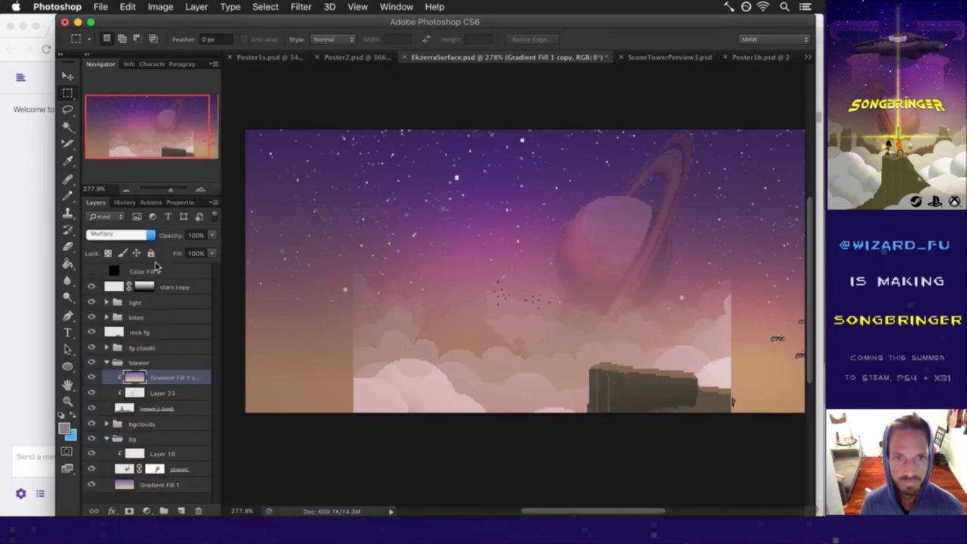
{"action": "left_click_drag", "start_coordinate": [212, 235], "coordinate": [176, 250]}
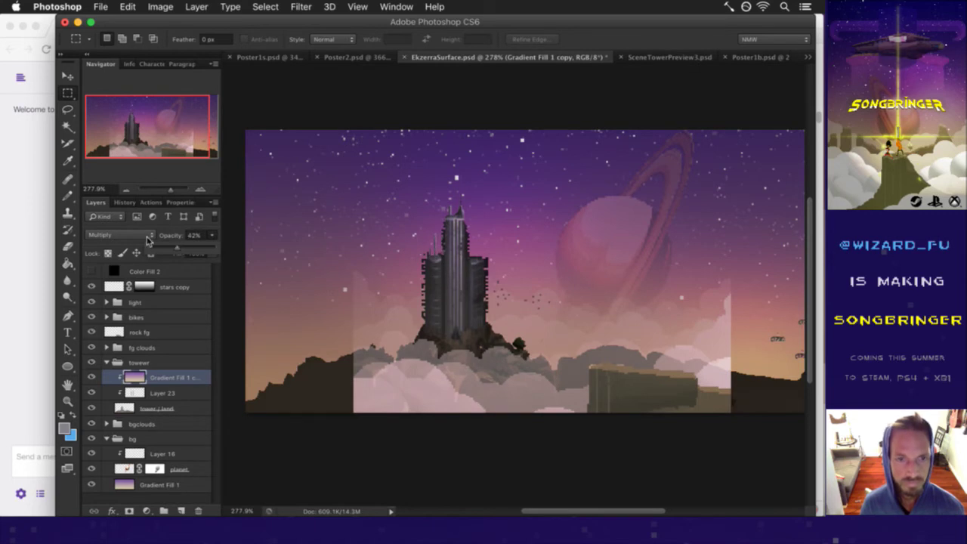
{"action": "left_click", "coordinate": [145, 237]}
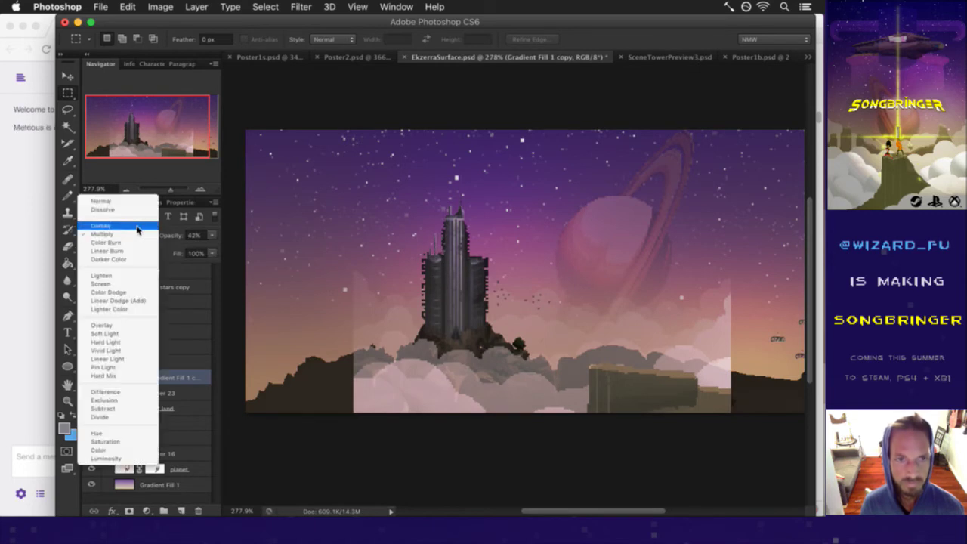
Step: Reset the gradient copy to Normal and cycle through Dissolve, Darken, Multiply, Color Burn and Darker Color
{"action": "left_click", "coordinate": [136, 203]}
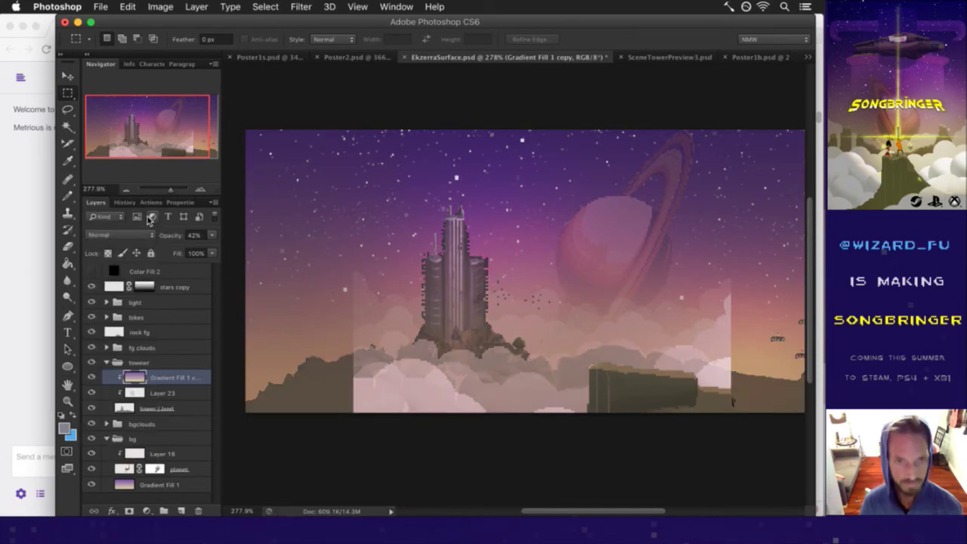
{"action": "key", "text": "shift+plus"}
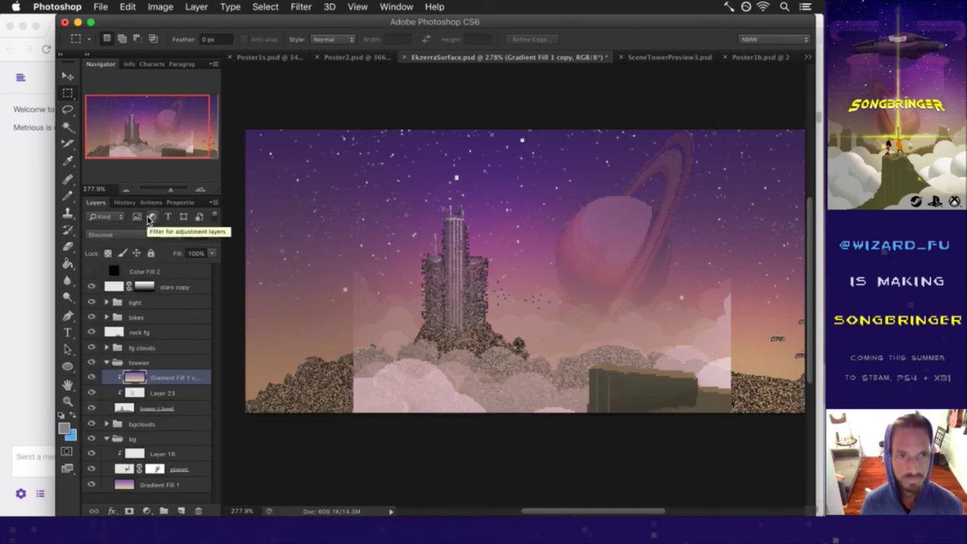
{"action": "key", "text": "shift+plus"}
{"action": "key", "text": "shift+plus"}
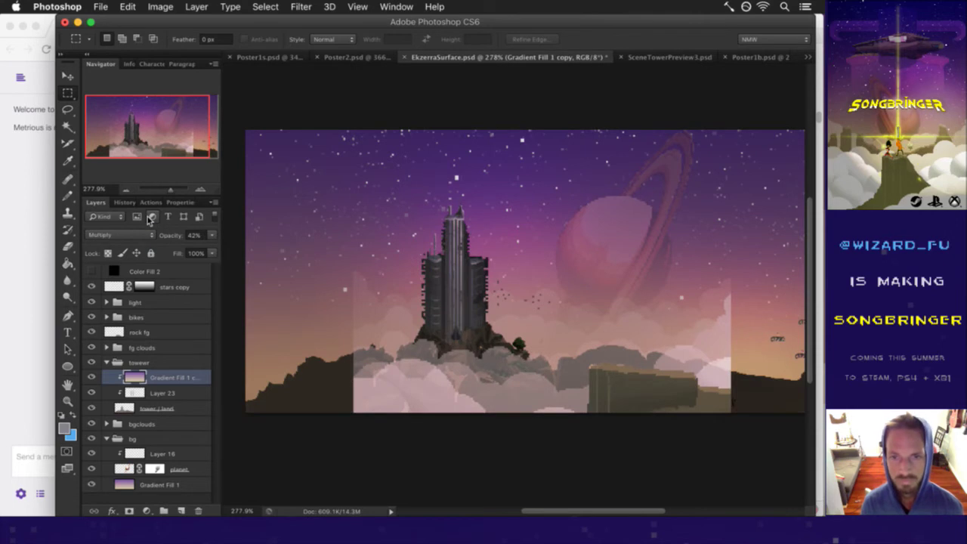
{"action": "key", "text": "shift+minus"}
{"action": "key", "text": "shift+minus"}
{"action": "key", "text": "shift+plus"}
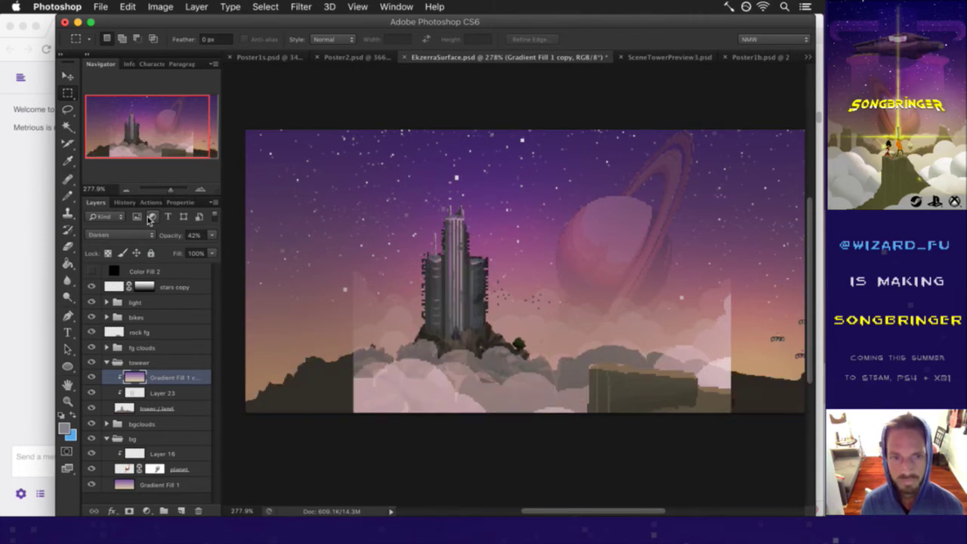
{"action": "key", "text": "shift+plus"}
{"action": "key", "text": "shift+plus"}
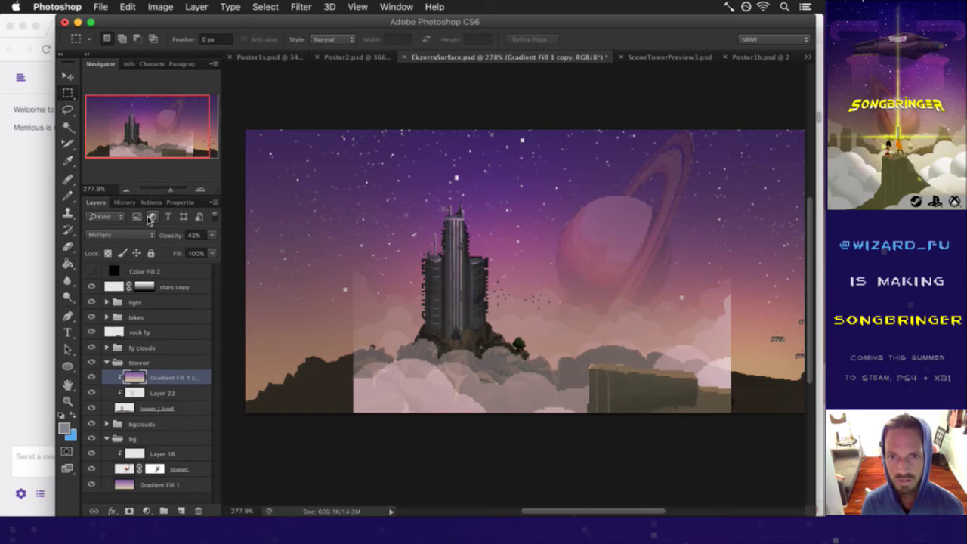
{"action": "key", "text": "shift+plus"}
{"action": "key", "text": "shift+minus"}
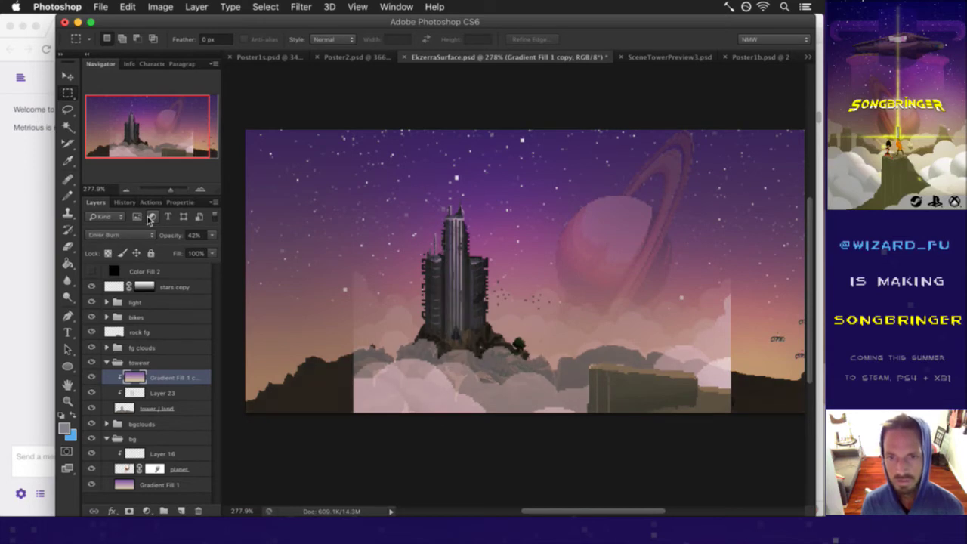
{"action": "key", "text": "shift+plus"}
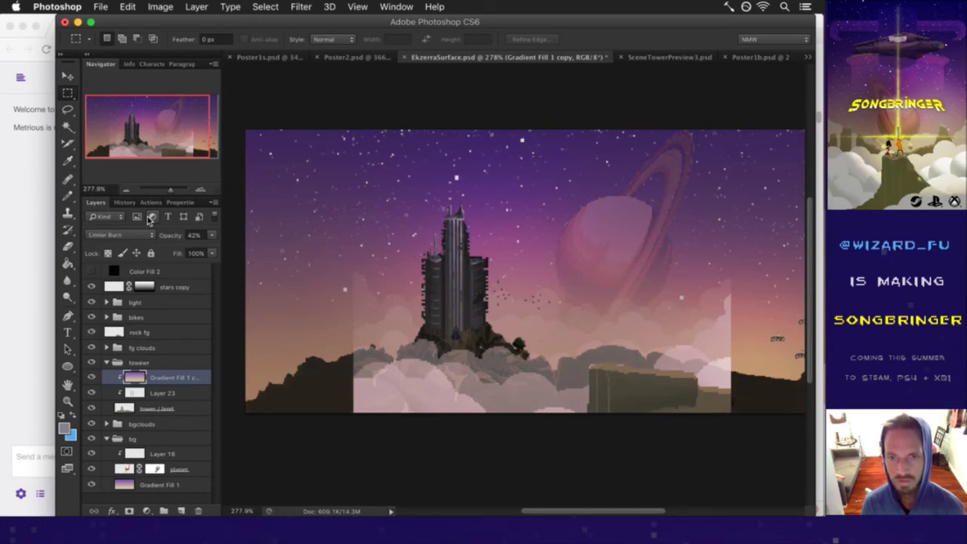
{"action": "key", "text": "shift+plus"}
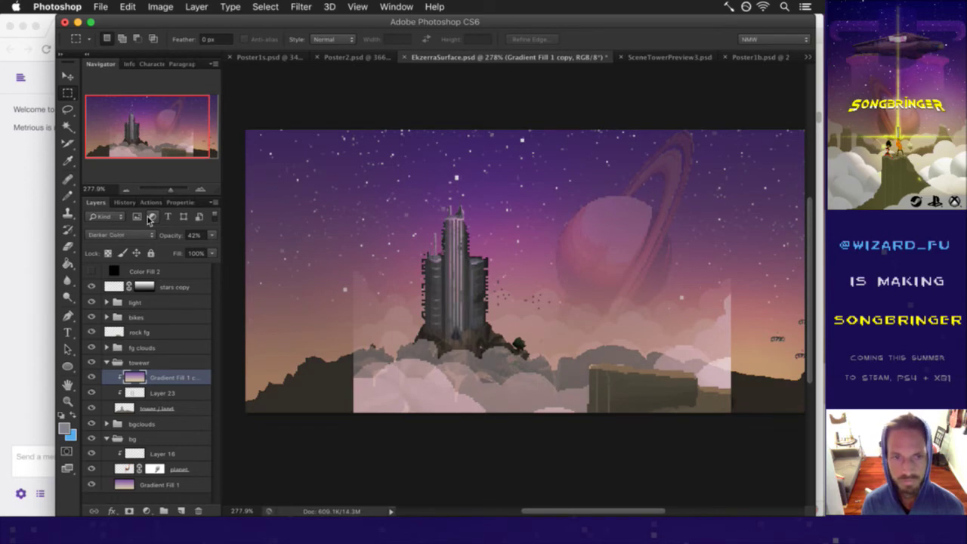
Step: Continue through Lighten, Screen, Color Dodge, Overlay, Soft Light and Hard Light to Linear Light
{"action": "key", "text": "shift+plus"}
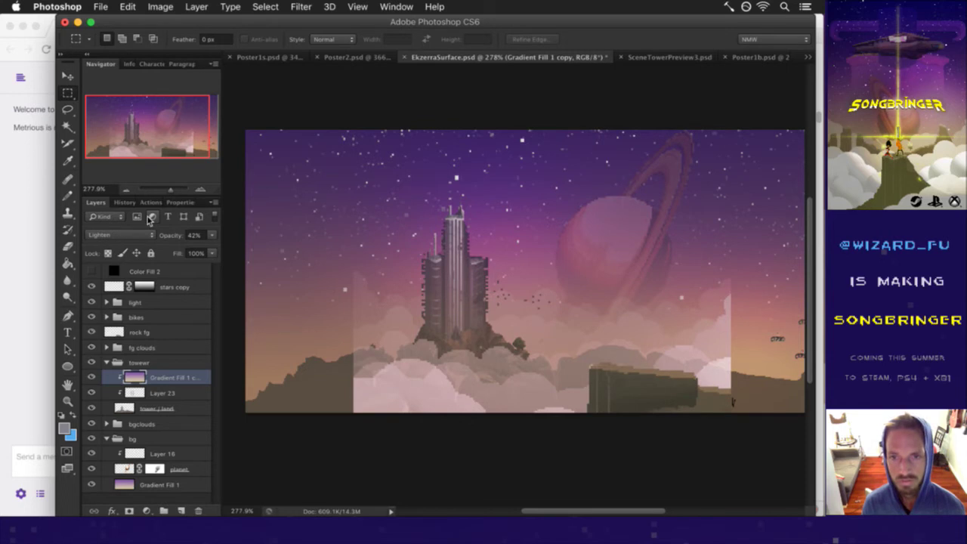
{"action": "key", "text": "shift+plus"}
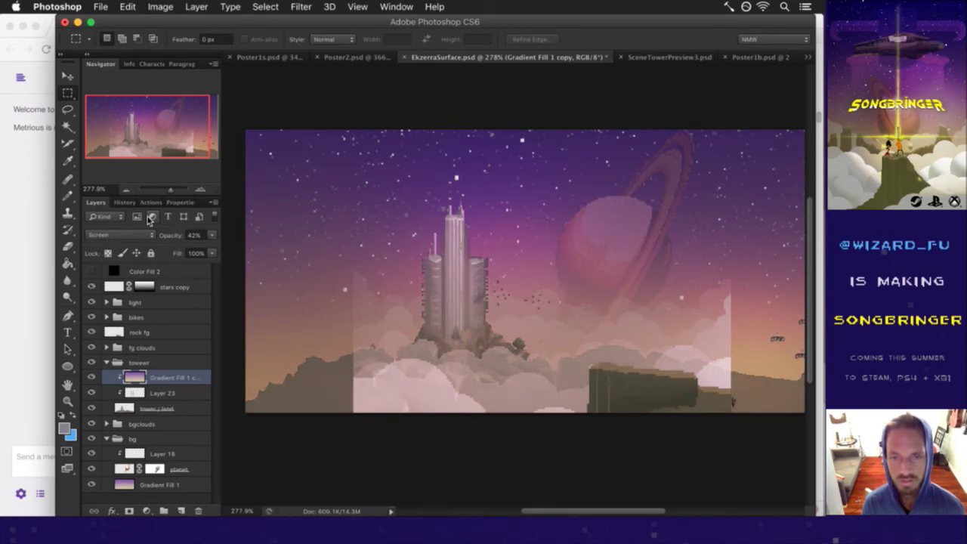
{"action": "key", "text": "shift+plus"}
{"action": "key", "text": "shift+plus"}
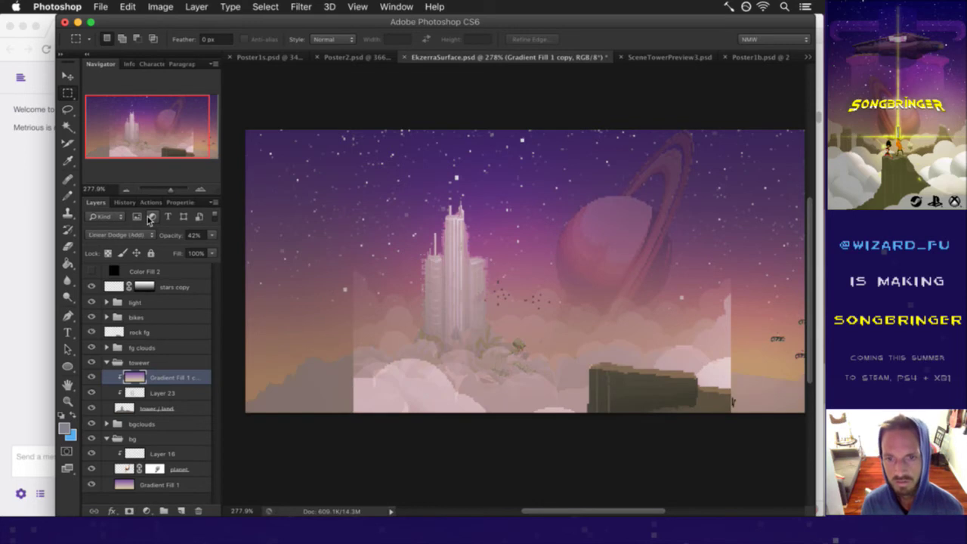
{"action": "key", "text": "shift+plus"}
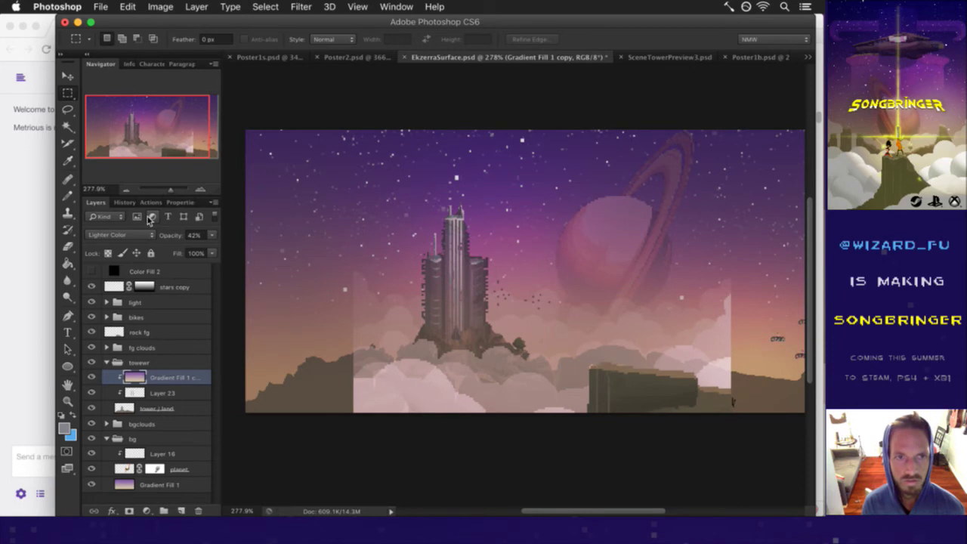
{"action": "key", "text": "shift+plus"}
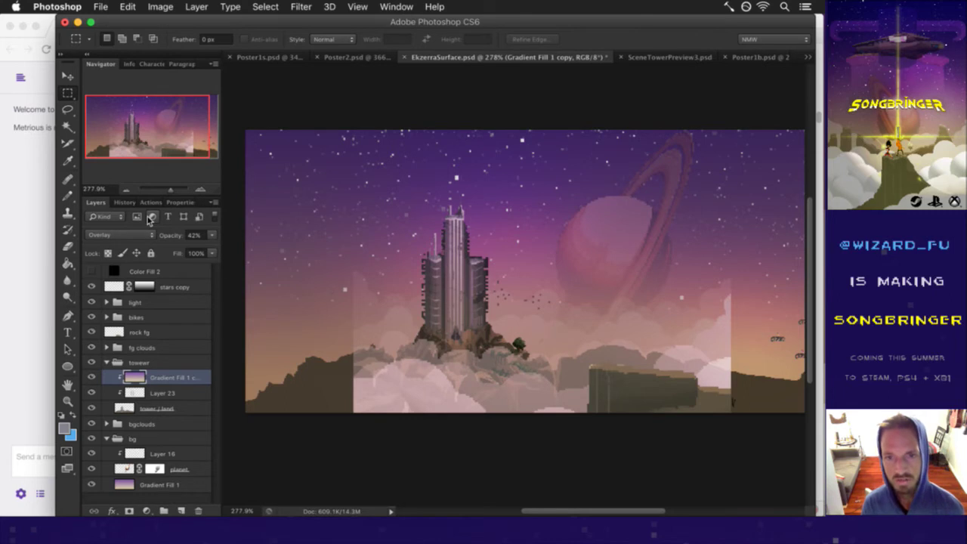
{"action": "key", "text": "shift+plus"}
{"action": "key", "text": "shift+plus"}
{"action": "key", "text": "shift+minus"}
{"action": "key", "text": "shift+plus"}
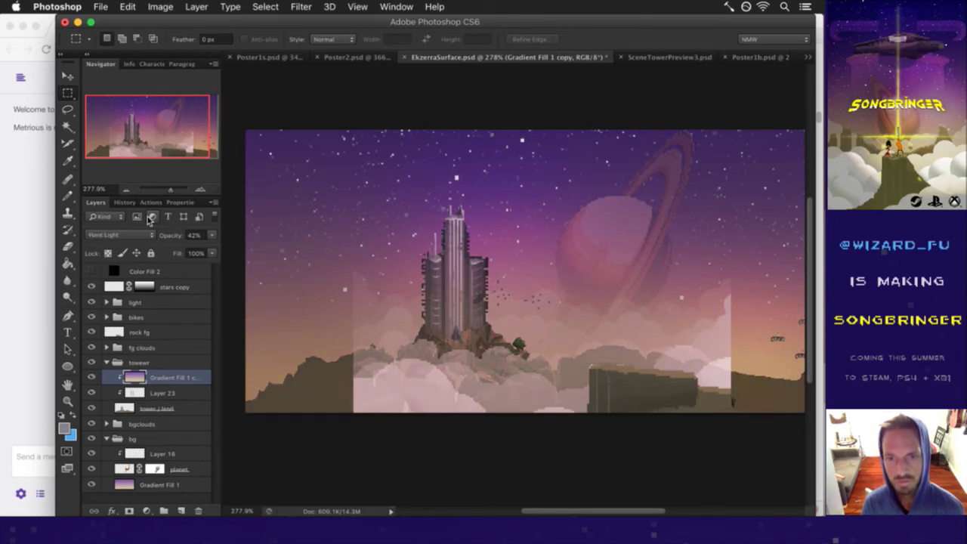
{"action": "key", "text": "shift+plus"}
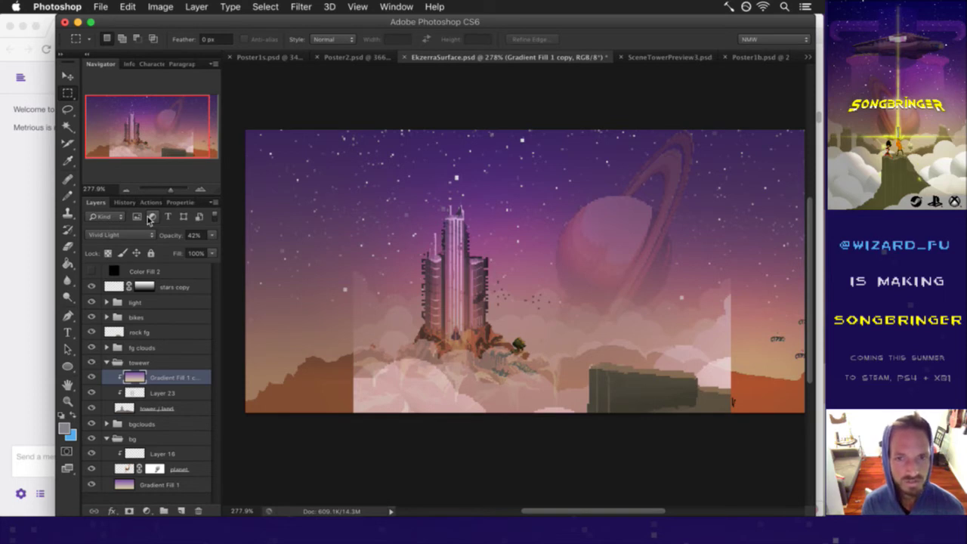
{"action": "key", "text": "shift+plus"}
{"action": "key", "text": "shift+plus"}
{"action": "key", "text": "shift+minus"}
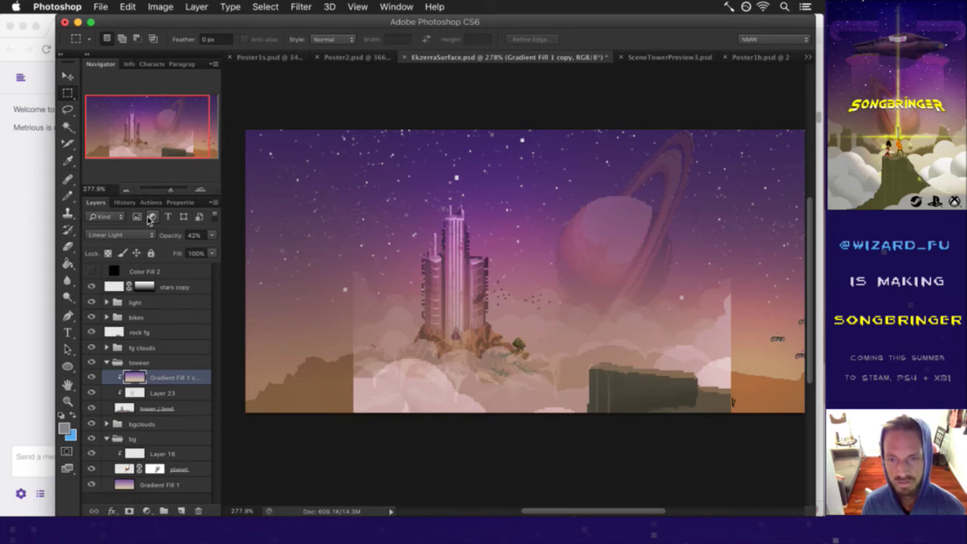
Step: Cycle the tower overlay through Subtract, Divide, Color, Hue, Overlay and Linear Dodge, ending on Lighten
{"action": "key", "text": "shift+plus"}
{"action": "key", "text": "shift+plus"}
{"action": "key", "text": "shift+plus"}
{"action": "key", "text": "shift+plus"}
{"action": "key", "text": "shift+plus"}
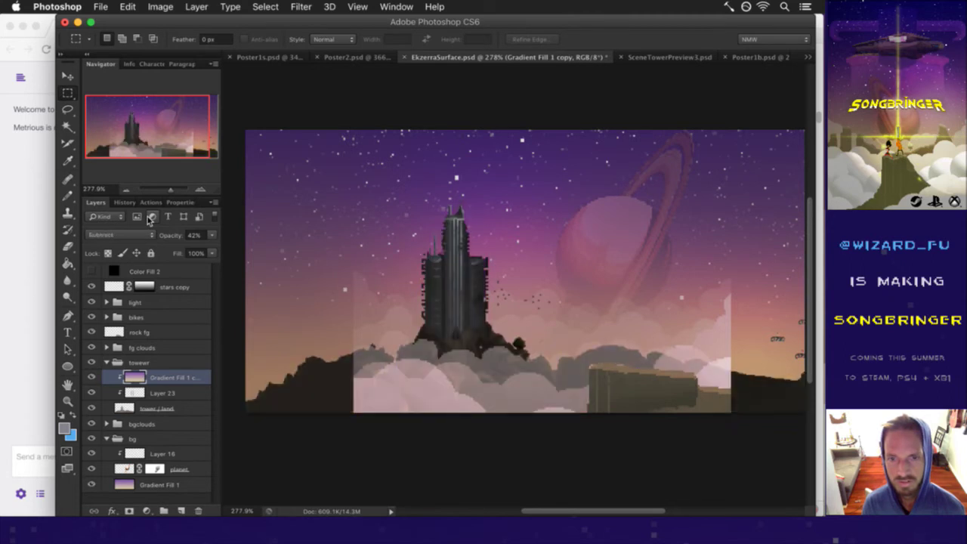
{"action": "key", "text": "shift+plus"}
{"action": "key", "text": "shift+plus"}
{"action": "key", "text": "shift+minus"}
{"action": "key", "text": "shift+plus"}
{"action": "key", "text": "shift+minus"}
{"action": "key", "text": "shift+plus"}
{"action": "key", "text": "shift+plus"}
{"action": "key", "text": "shift+plus"}
{"action": "key", "text": "shift+plus"}
{"action": "key", "text": "shift+minus"}
{"action": "key", "text": "shift+minus"}
{"action": "key", "text": "shift+minus"}
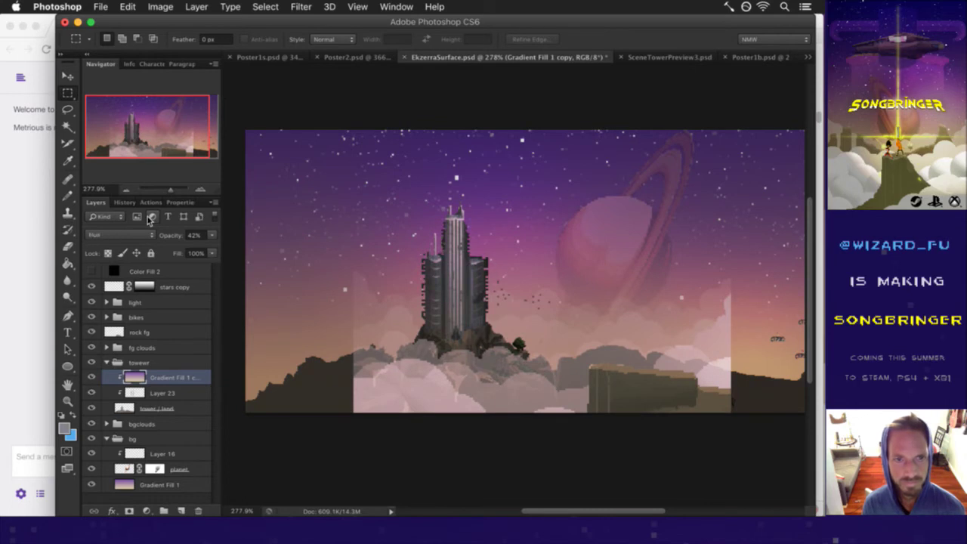
{"action": "key", "text": "shift+minus"}
{"action": "key", "text": "shift+minus"}
{"action": "key", "text": "shift+minus"}
{"action": "key", "text": "shift+minus"}
{"action": "key", "text": "shift+minus"}
{"action": "key", "text": "shift+minus"}
{"action": "key", "text": "shift+minus"}
{"action": "key", "text": "shift+minus"}
{"action": "key", "text": "shift+minus"}
{"action": "key", "text": "shift+minus"}
{"action": "key", "text": "shift+minus"}
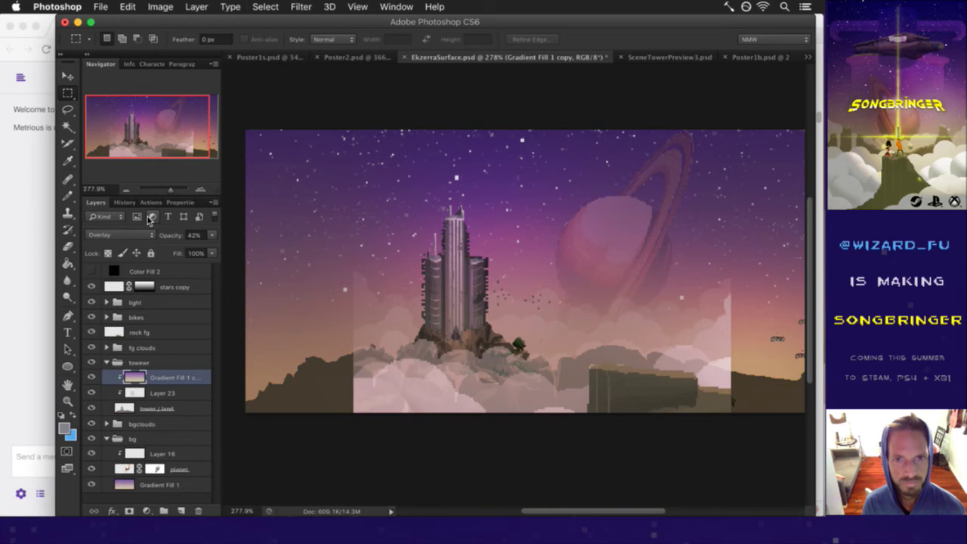
{"action": "key", "text": "shift+minus"}
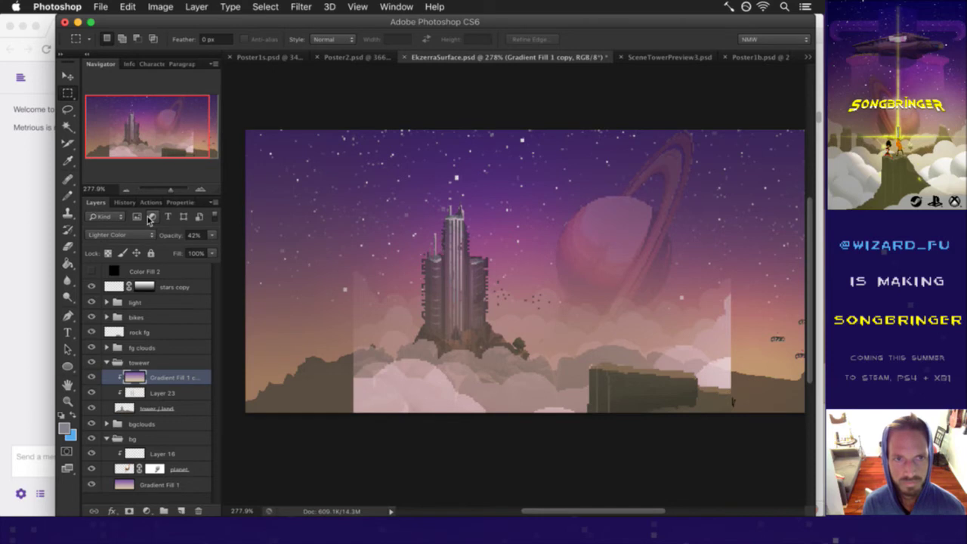
{"action": "key", "text": "shift+minus"}
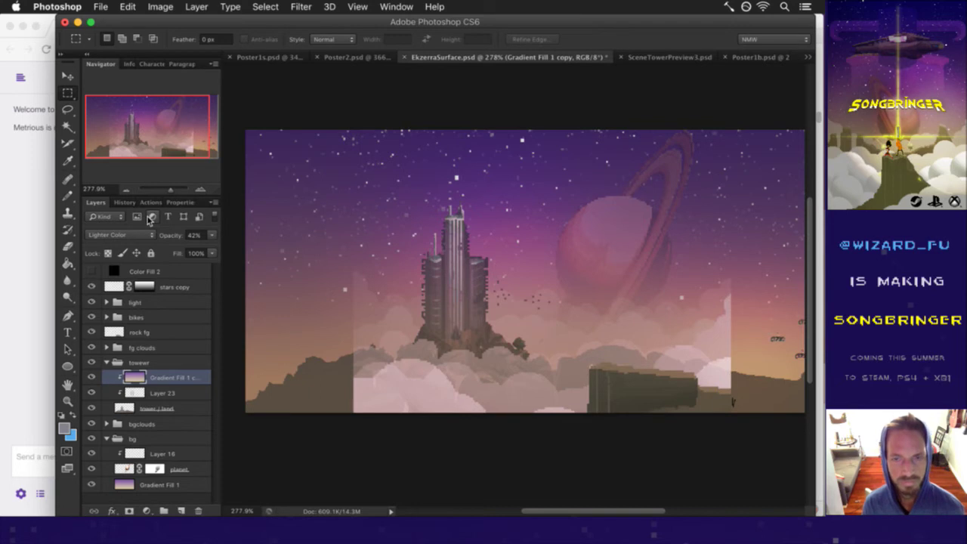
{"action": "key", "text": "shift+minus"}
{"action": "key", "text": "shift+minus"}
{"action": "key", "text": "shift+minus"}
{"action": "key", "text": "shift+minus"}
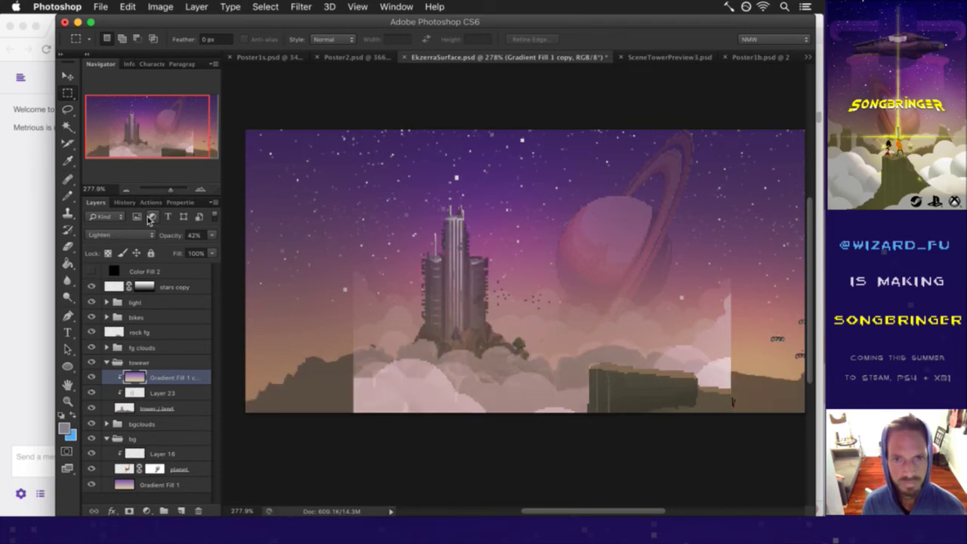
Step: Set the gradient copy's opacity to 59% and save EkzerraSurface.psd
{"action": "left_click", "coordinate": [213, 235]}
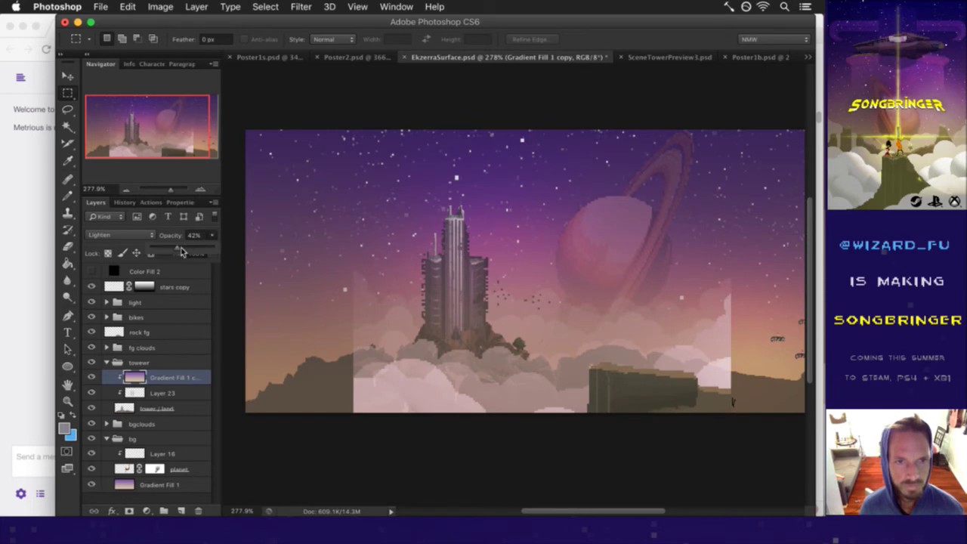
{"action": "left_click_drag", "start_coordinate": [178, 252], "coordinate": [205, 249]}
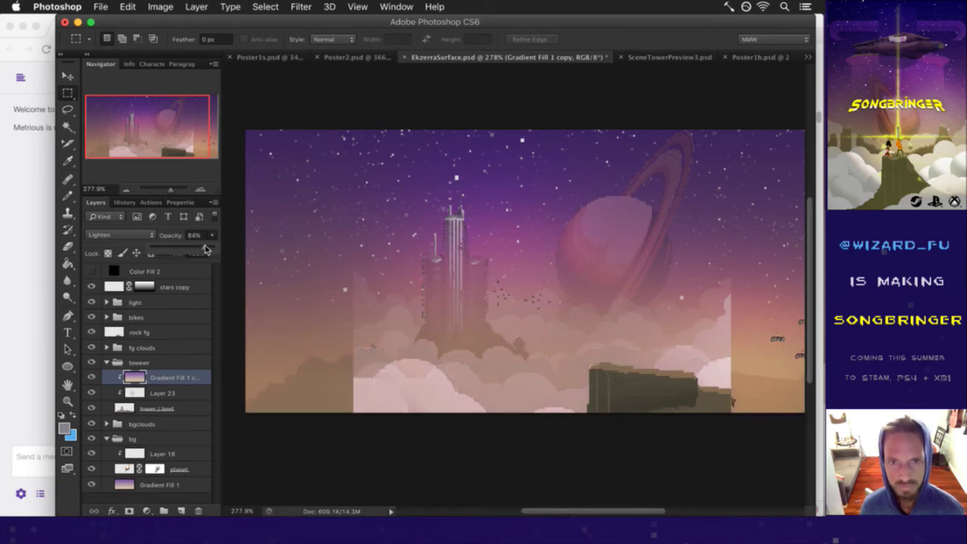
{"action": "left_click_drag", "start_coordinate": [206, 249], "coordinate": [189, 252]}
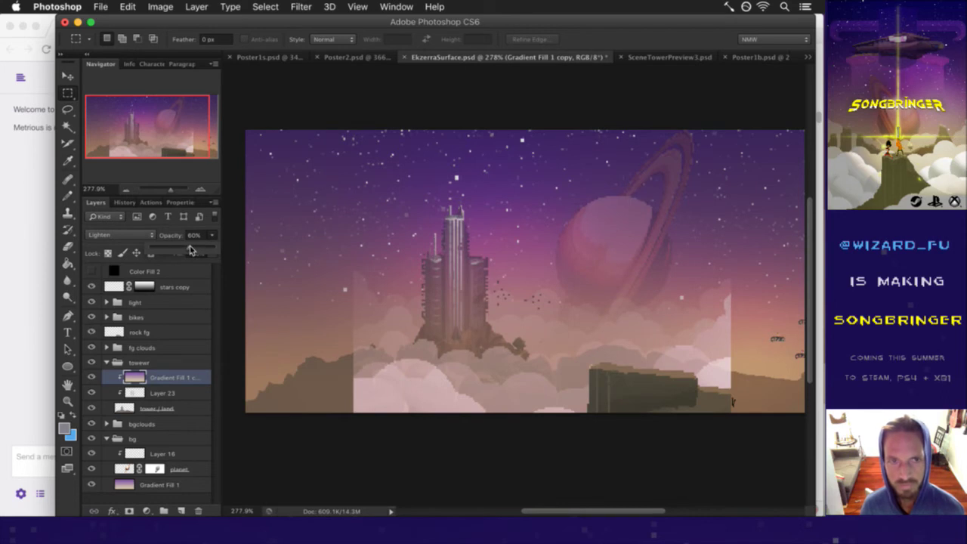
{"action": "left_click_drag", "start_coordinate": [185, 246], "coordinate": [187, 250]}
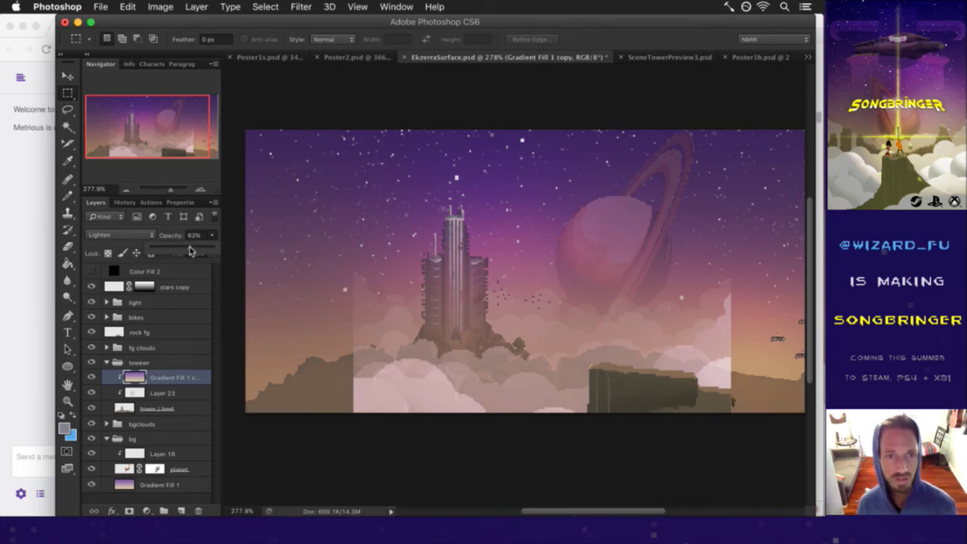
{"action": "left_click_drag", "start_coordinate": [189, 247], "coordinate": [188, 250]}
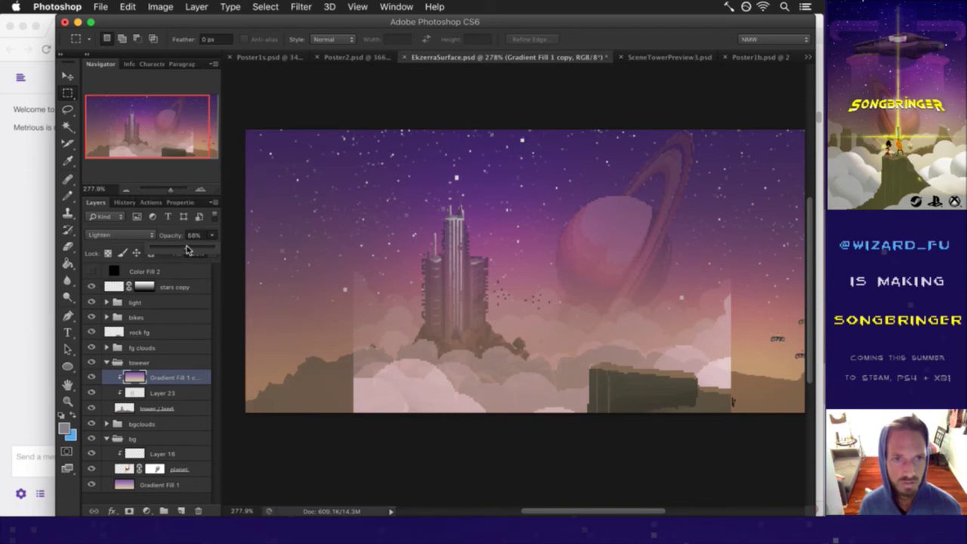
{"action": "left_click_drag", "start_coordinate": [187, 250], "coordinate": [188, 250]}
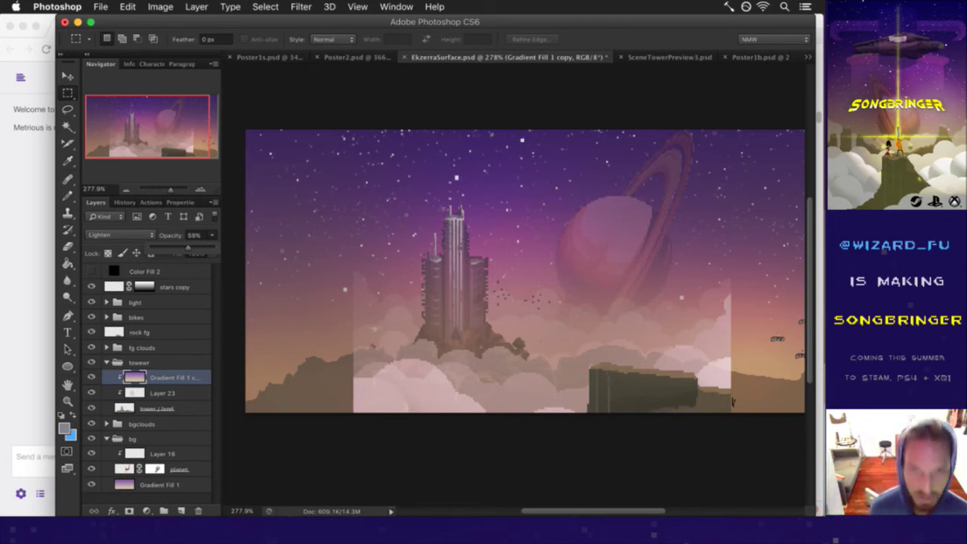
{"action": "left_click", "coordinate": [378, 322]}
{"action": "key", "text": "super+s"}
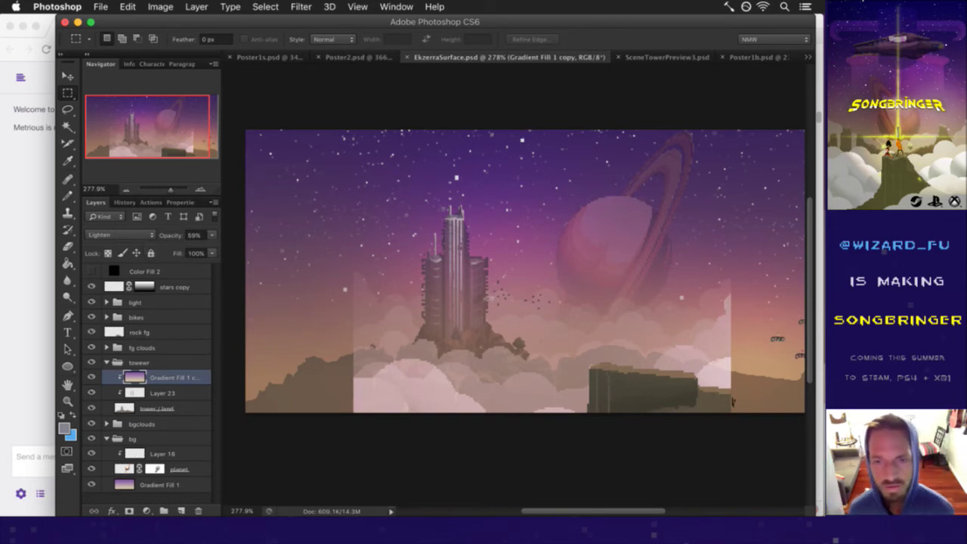
Step: Marquee the specks right of the tower and try cutting them from the tower / land layer
{"action": "left_click_drag", "start_coordinate": [563, 272], "coordinate": [490, 321]}
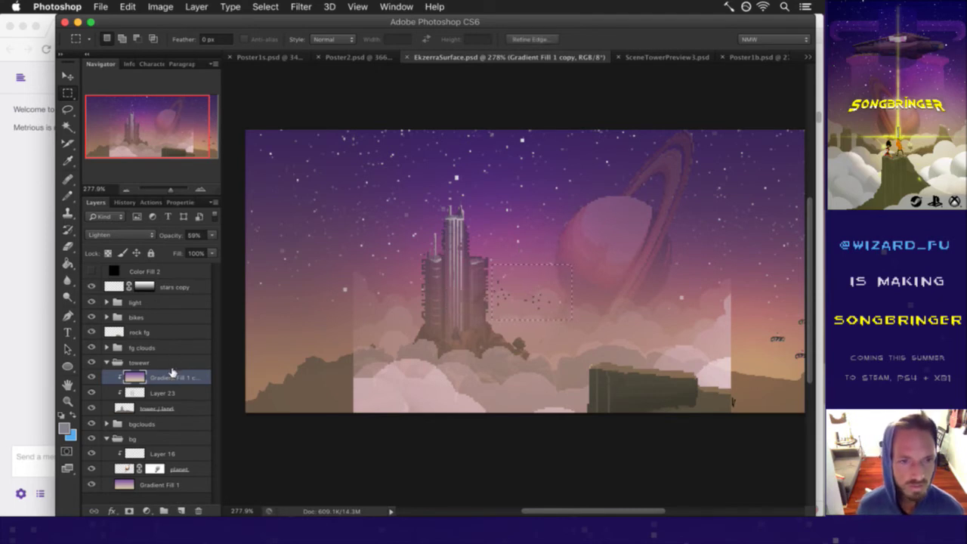
{"action": "left_click", "coordinate": [130, 408]}
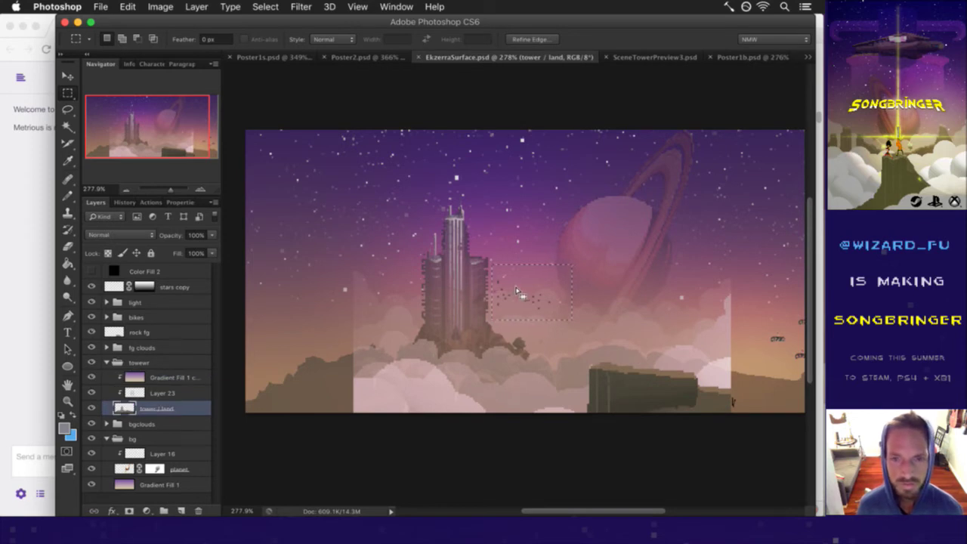
{"action": "key", "text": "super+x"}
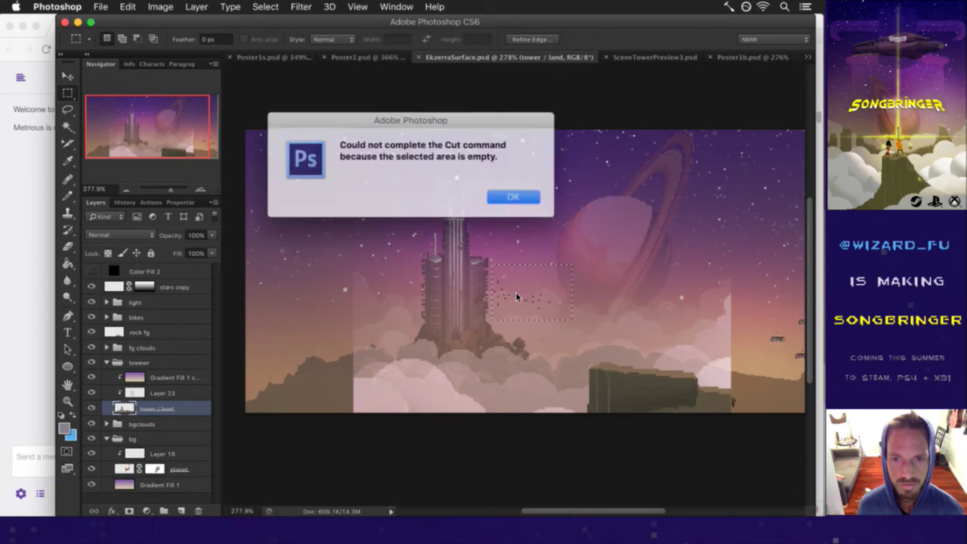
{"action": "left_click", "coordinate": [508, 197]}
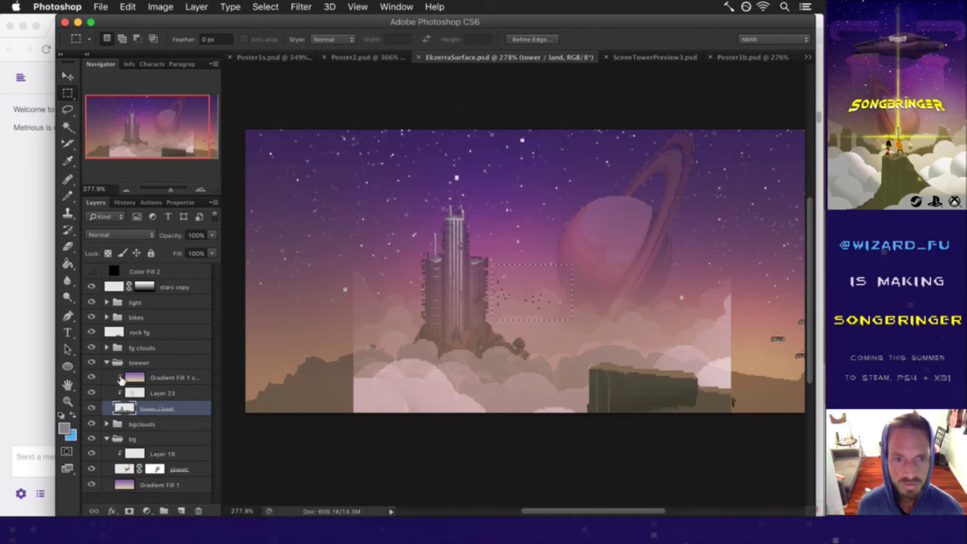
Step: Toggle the tower / land and fg clouds visibility, then expand the fg clouds group
{"action": "left_click", "coordinate": [92, 408]}
{"action": "left_click", "coordinate": [92, 407]}
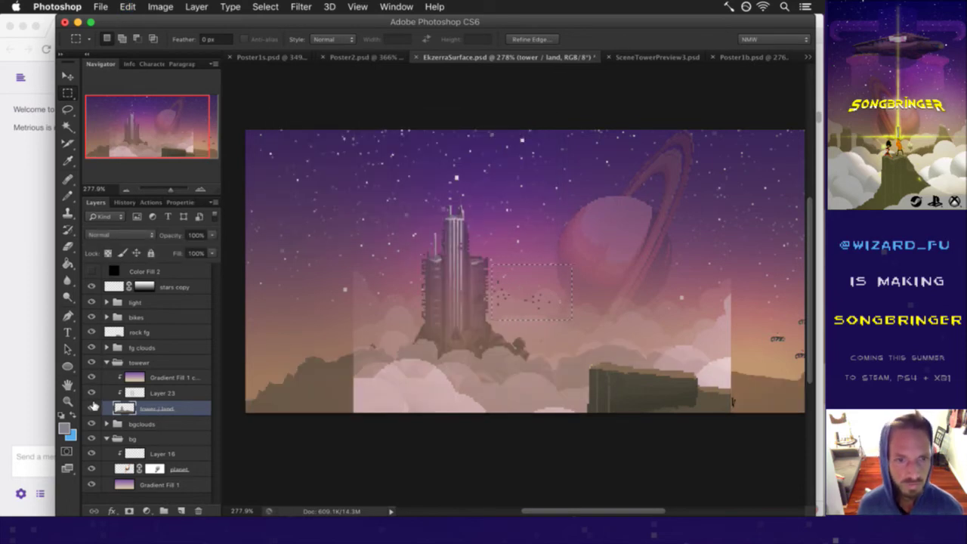
{"action": "left_click", "coordinate": [92, 348]}
{"action": "left_click", "coordinate": [92, 348]}
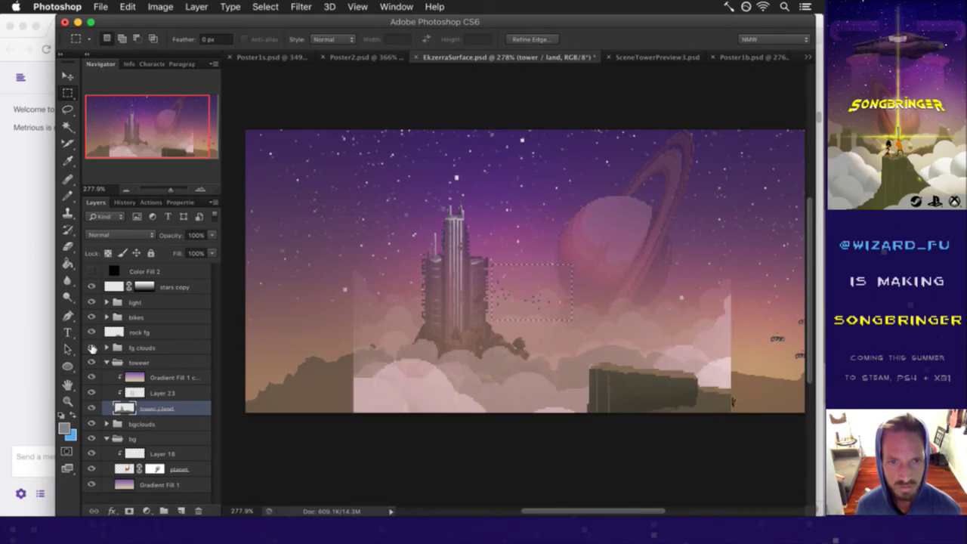
{"action": "left_click", "coordinate": [108, 347]}
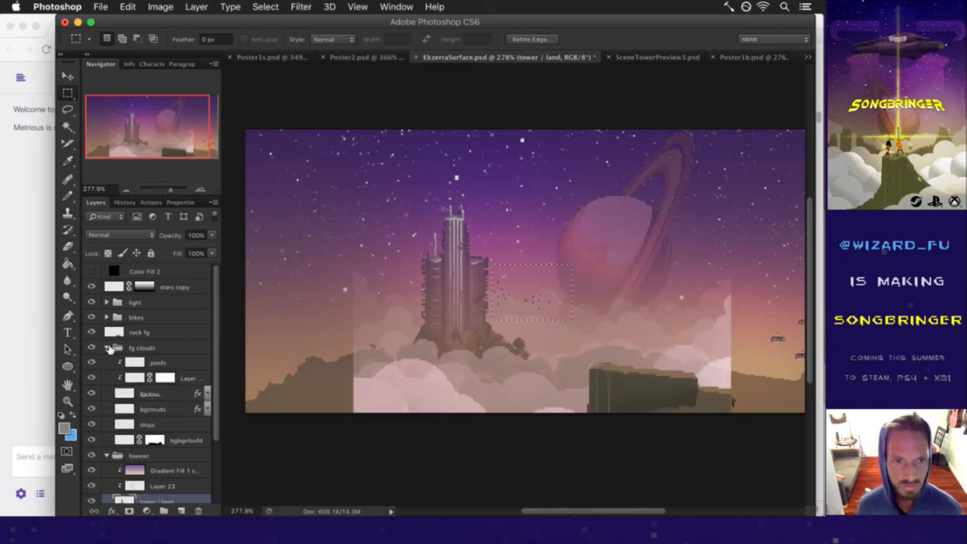
Step: Check the fgcksu and bgclouds layers by toggling them, select ships, and collapse fg clouds
{"action": "left_click", "coordinate": [144, 393]}
{"action": "left_click", "coordinate": [93, 392]}
{"action": "left_click", "coordinate": [92, 393]}
{"action": "left_click", "coordinate": [91, 408]}
{"action": "left_click", "coordinate": [92, 408]}
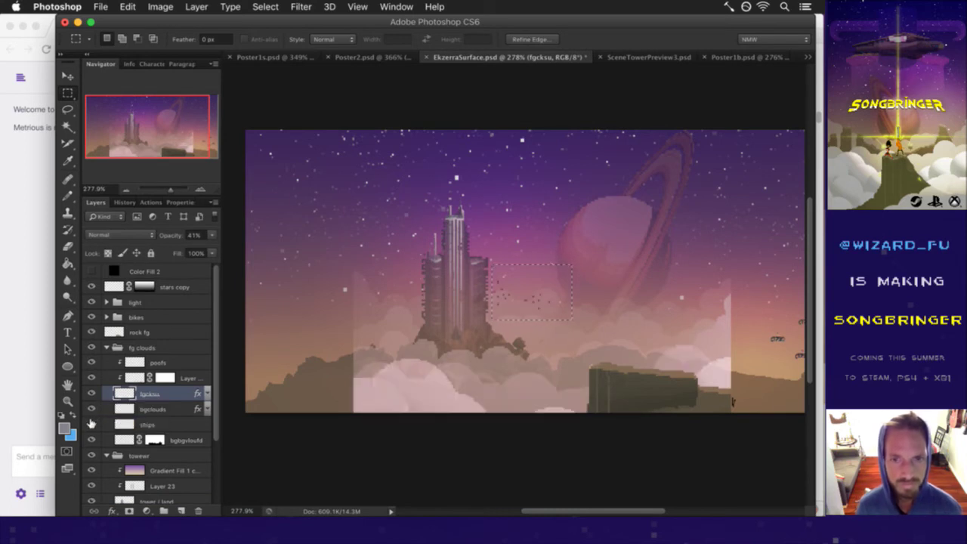
{"action": "left_click", "coordinate": [120, 424]}
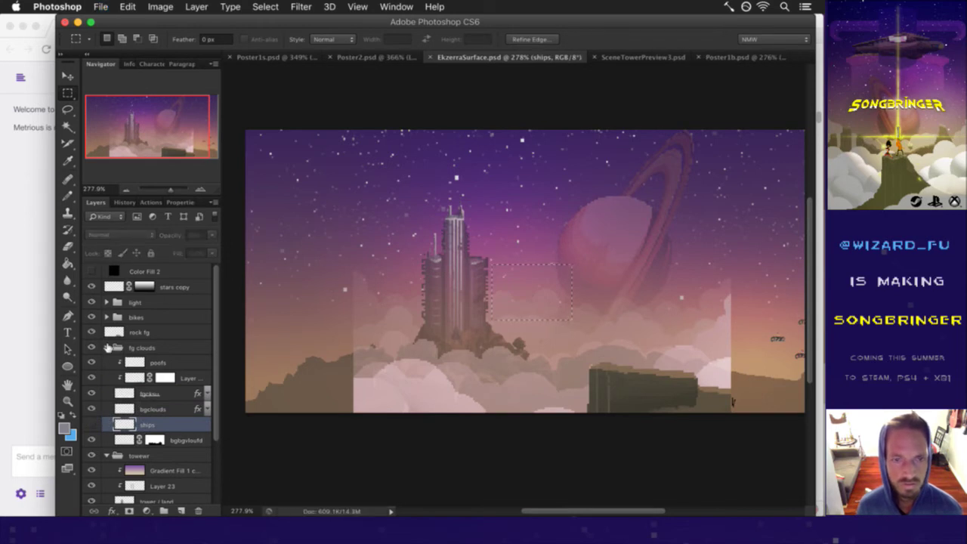
{"action": "left_click", "coordinate": [108, 347]}
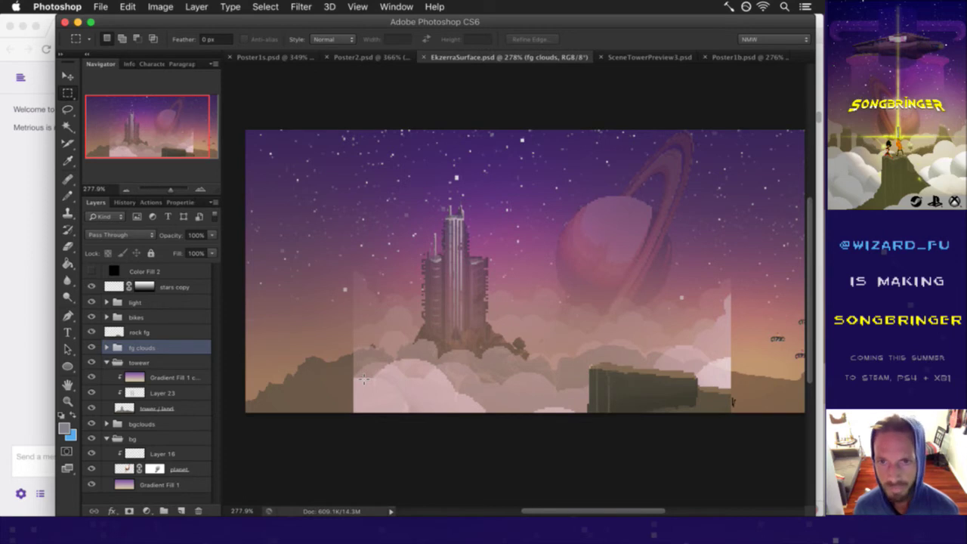
Step: Draw and clear a small sky selection, then switch to Finder
{"action": "left_click_drag", "start_coordinate": [436, 170], "coordinate": [471, 180]}
{"action": "left_click", "coordinate": [488, 238]}
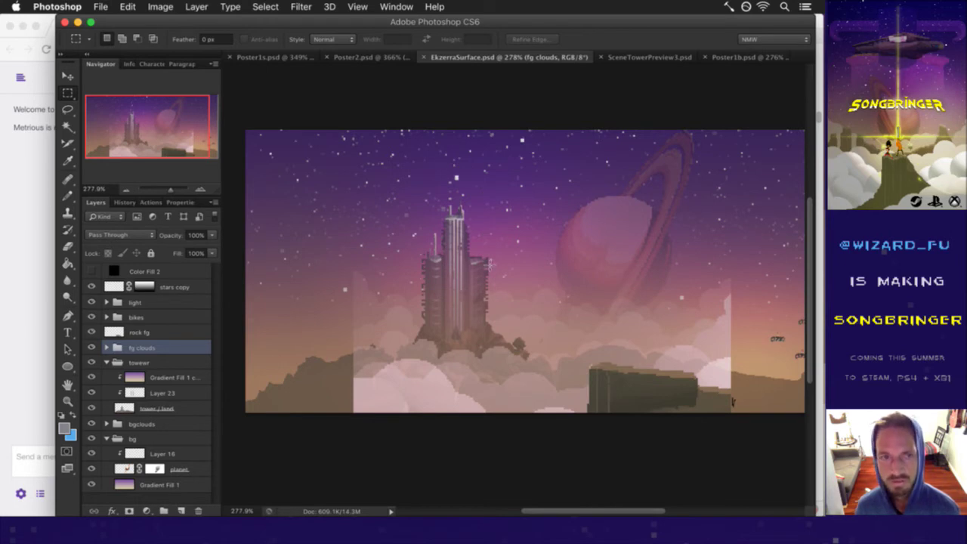
{"action": "key", "text": "super+Tab"}
{"action": "key", "text": "super+Tab"}
{"action": "key", "text": "super+Tab"}
{"action": "key", "text": "super+Tab"}
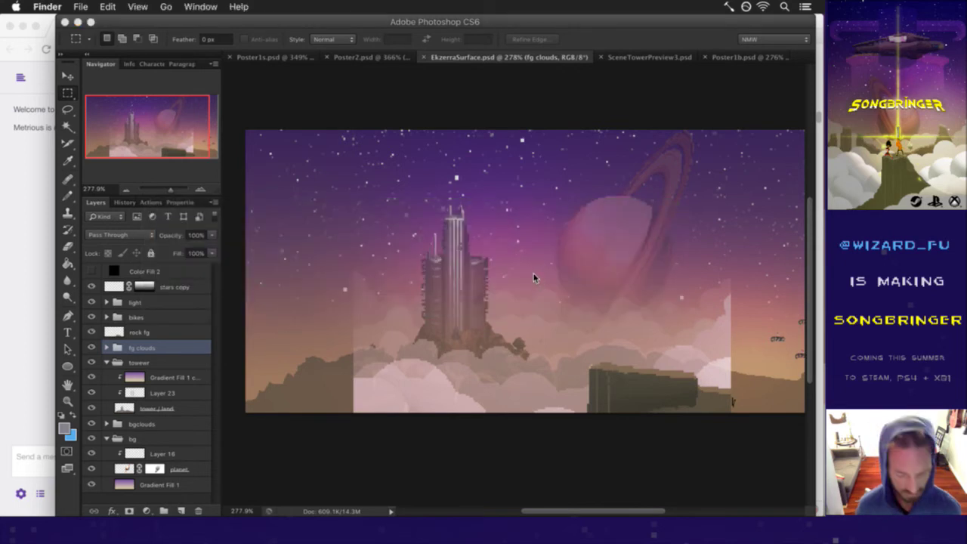
Step: Open sheets/SceneIntro2 in a new Finder window and preview LightningScene0.png
{"action": "key", "text": "super+n"}
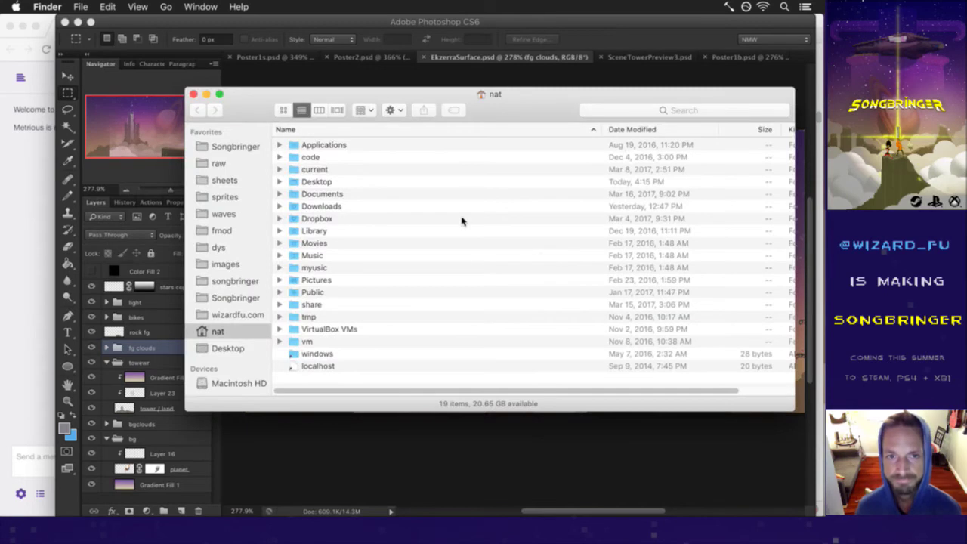
{"action": "left_click", "coordinate": [235, 182]}
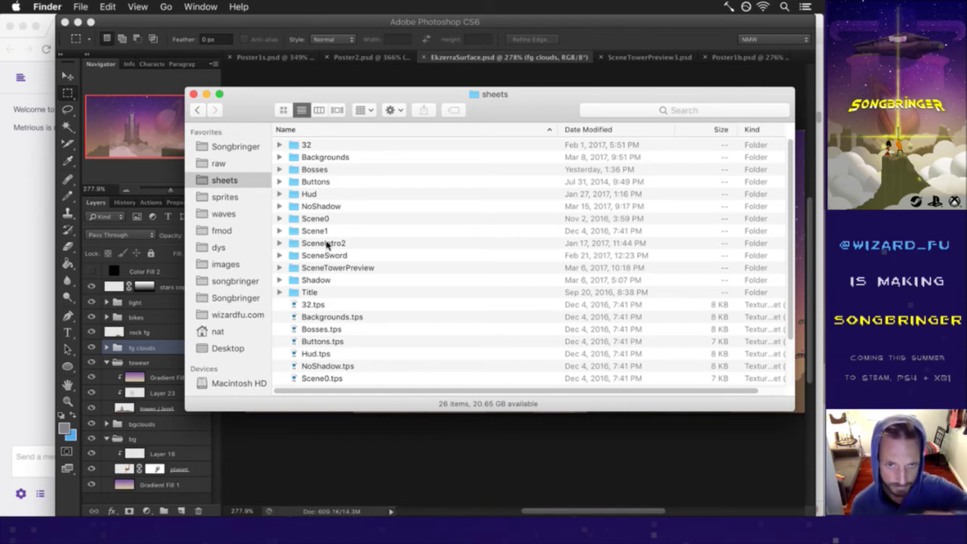
{"action": "double_click", "coordinate": [327, 244]}
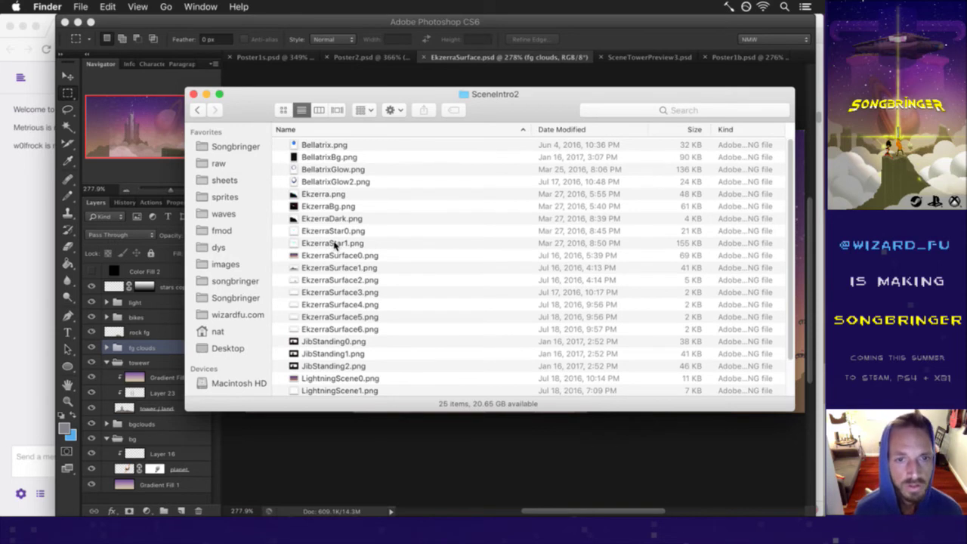
{"action": "scroll", "coordinate": [335, 245], "scroll_direction": "down", "scroll_amount": 2}
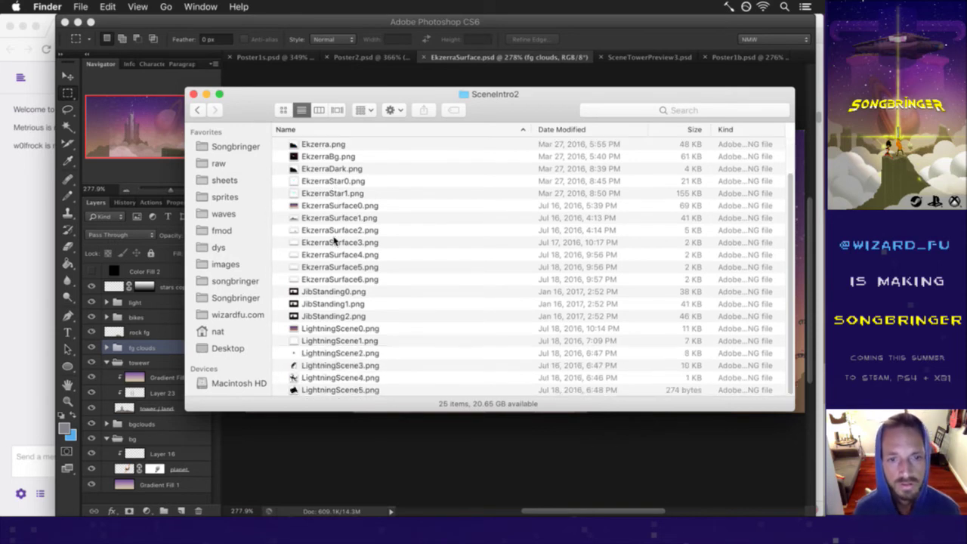
{"action": "left_click", "coordinate": [346, 330]}
{"action": "key", "text": "space"}
{"action": "key", "text": "space"}
Step: Look into the Scene1 and Scene0 folders, then return to SceneIntro2 and preview EkzerraSurface0.png
{"action": "scroll", "coordinate": [349, 321], "scroll_direction": "up", "scroll_amount": 2}
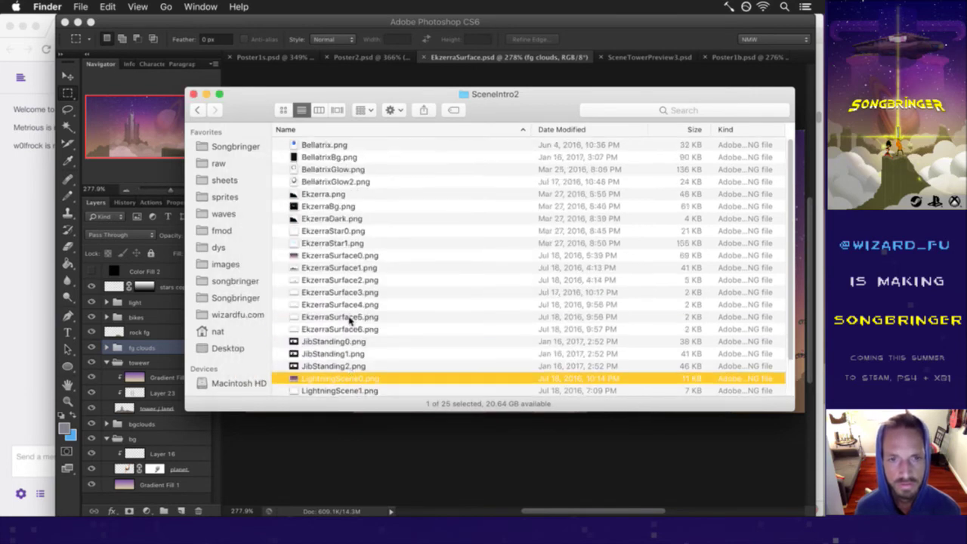
{"action": "left_click", "coordinate": [201, 111]}
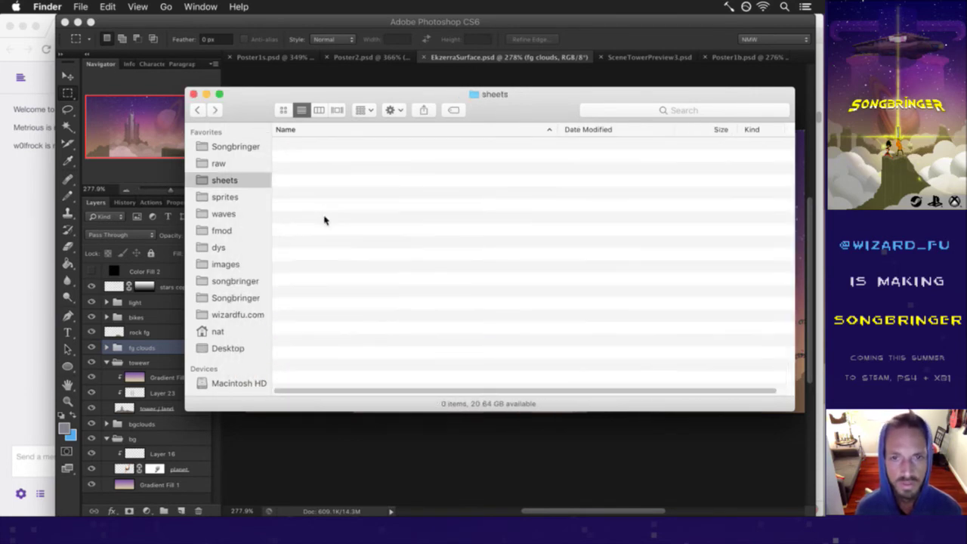
{"action": "double_click", "coordinate": [355, 231]}
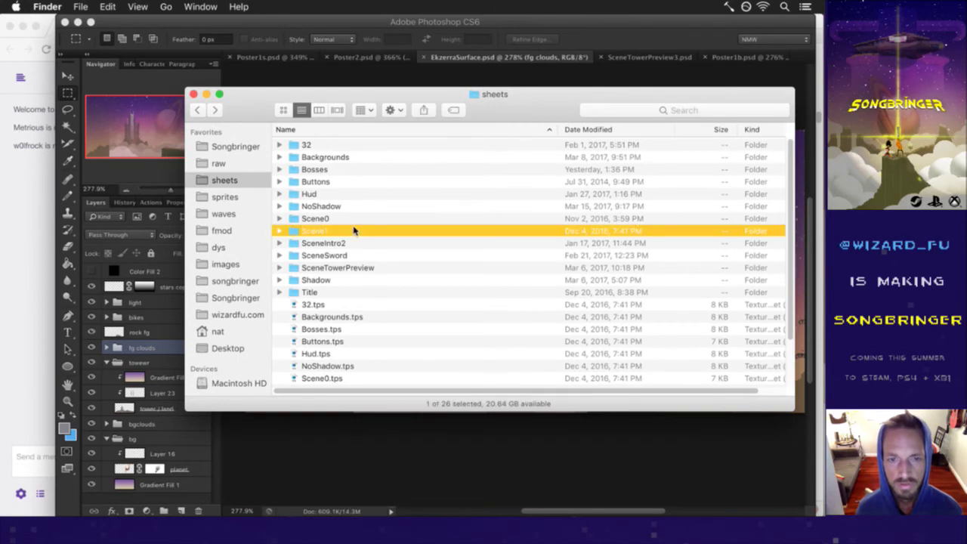
{"action": "left_click", "coordinate": [199, 111]}
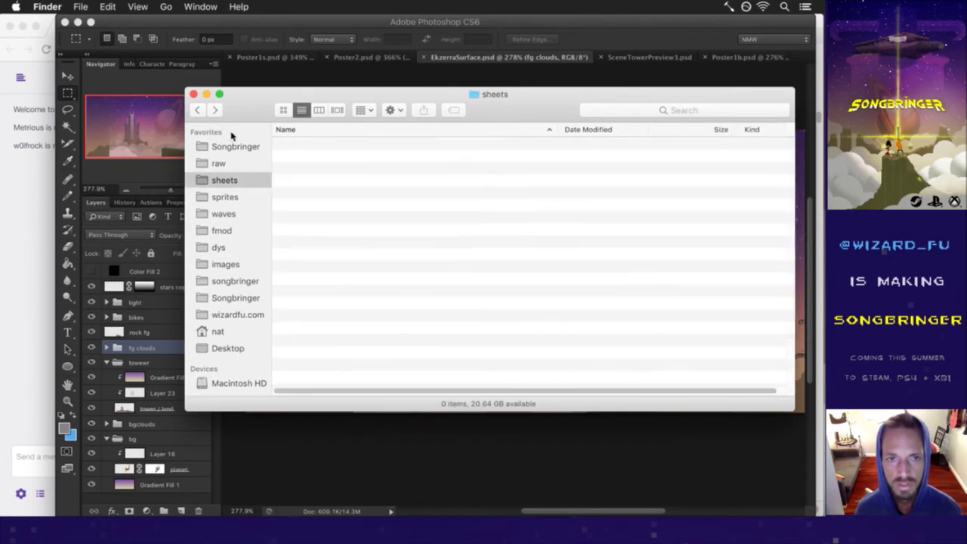
{"action": "left_click", "coordinate": [349, 218]}
{"action": "double_click", "coordinate": [350, 218]}
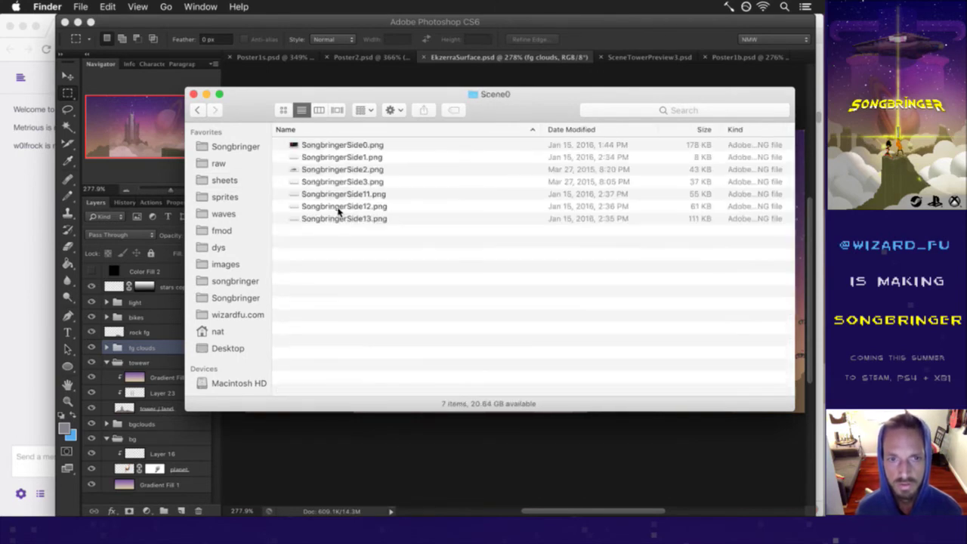
{"action": "left_click", "coordinate": [198, 111]}
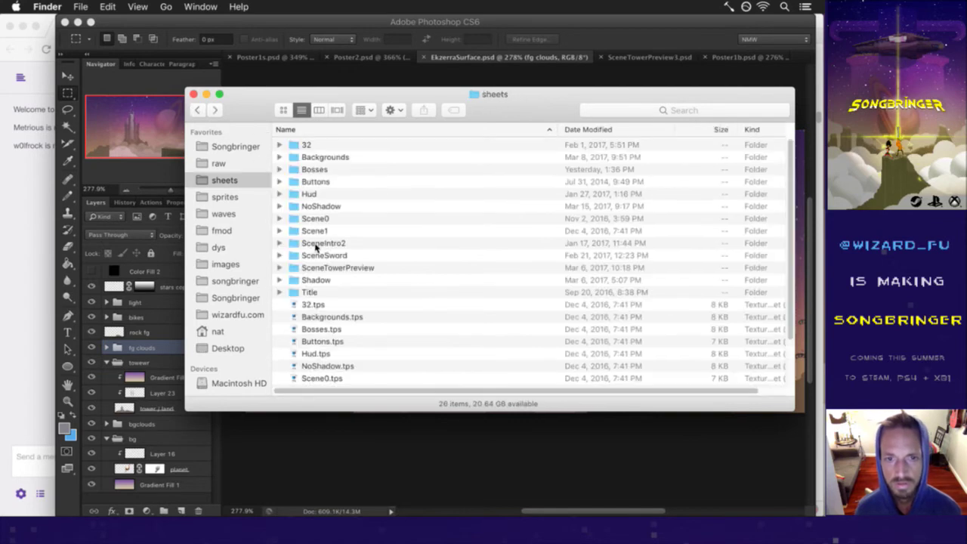
{"action": "double_click", "coordinate": [317, 244]}
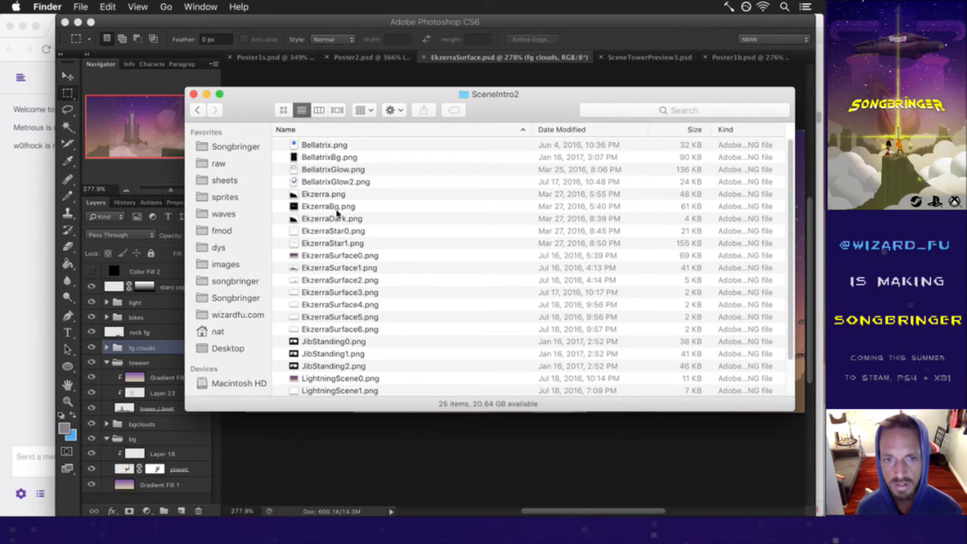
{"action": "left_click", "coordinate": [340, 255]}
{"action": "key", "text": "space"}
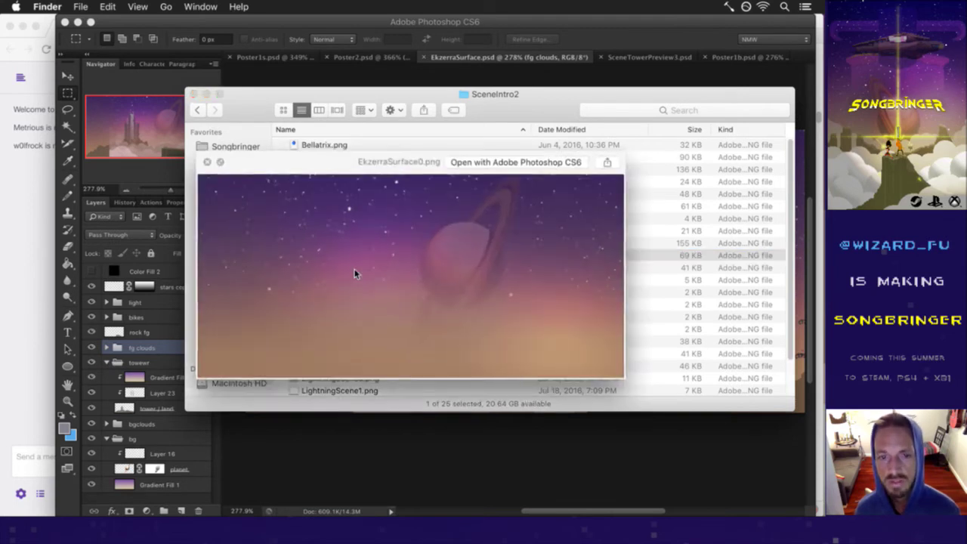
Step: Select EkzerraSurface0.png through EkzerraSurface6.png and open all seven with Adobe Photoshop CS6
{"action": "key", "text": "space"}
{"action": "key", "text": "Down"}
{"action": "key", "text": "Down"}
{"action": "key", "text": "Down"}
{"action": "key", "text": "Down"}
{"action": "key", "text": "Down"}
{"action": "key", "text": "Down"}
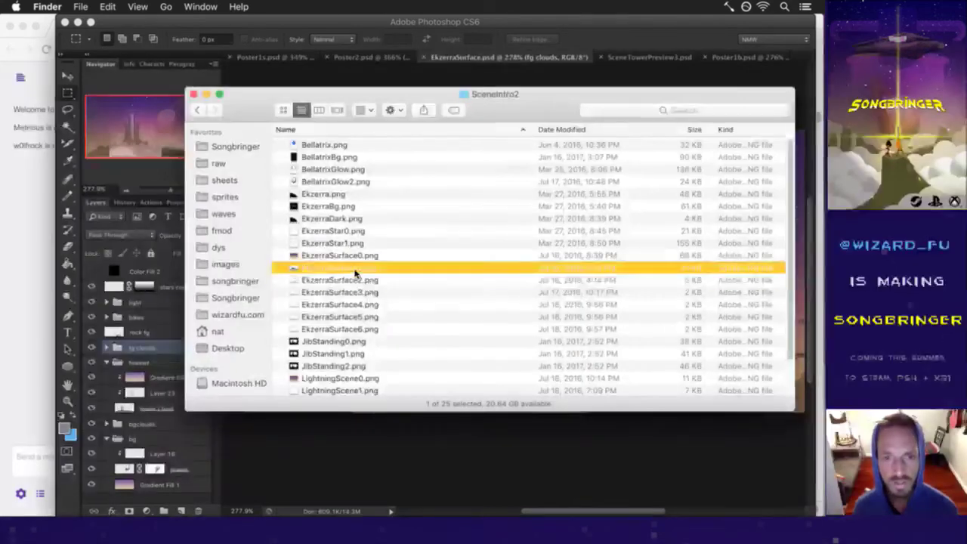
{"action": "key", "text": "Up"}
{"action": "key", "text": "Up"}
{"action": "key", "text": "Up"}
{"action": "key", "text": "Up"}
{"action": "key", "text": "Up"}
{"action": "key", "text": "Up"}
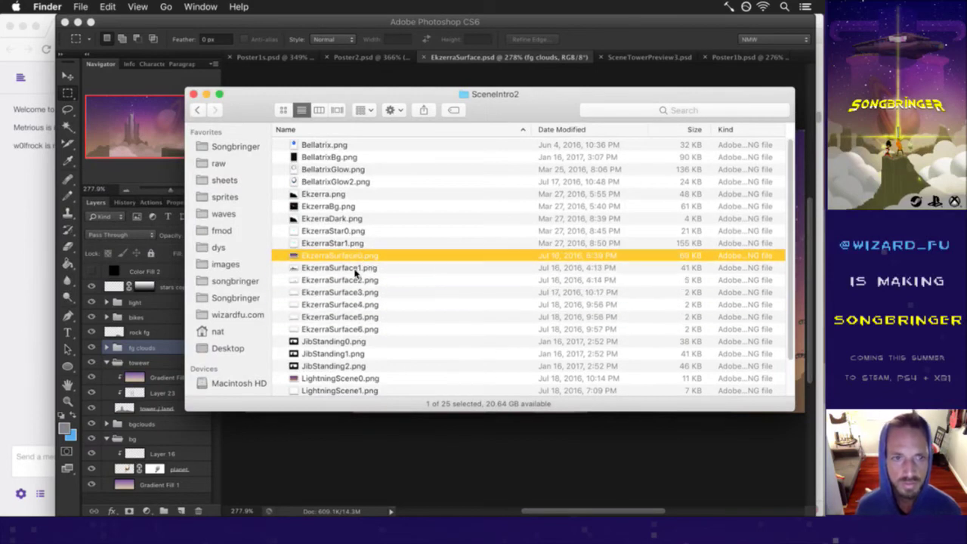
{"action": "key", "text": "shift+Down"}
{"action": "key", "text": "shift+Down"}
{"action": "key", "text": "shift+Down"}
{"action": "key", "text": "shift+Down"}
{"action": "key", "text": "shift+Down"}
{"action": "key", "text": "shift+Down"}
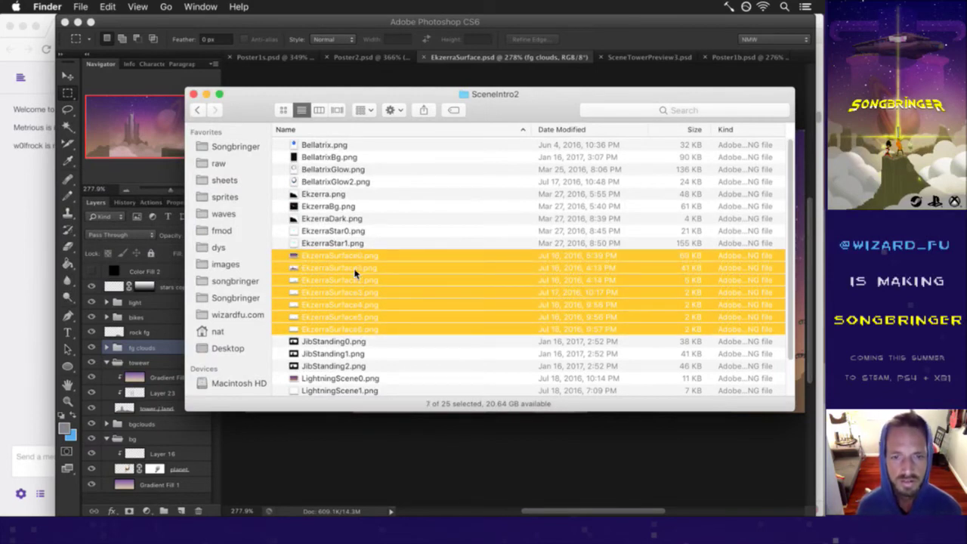
{"action": "right_click", "coordinate": [364, 257]}
{"action": "mouse_move", "coordinate": [397, 295]}
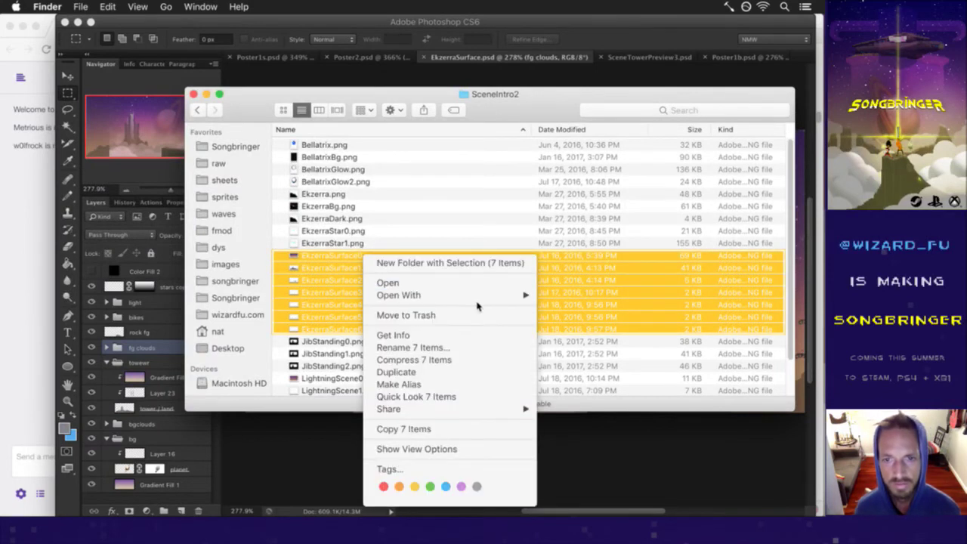
{"action": "left_click", "coordinate": [309, 296]}
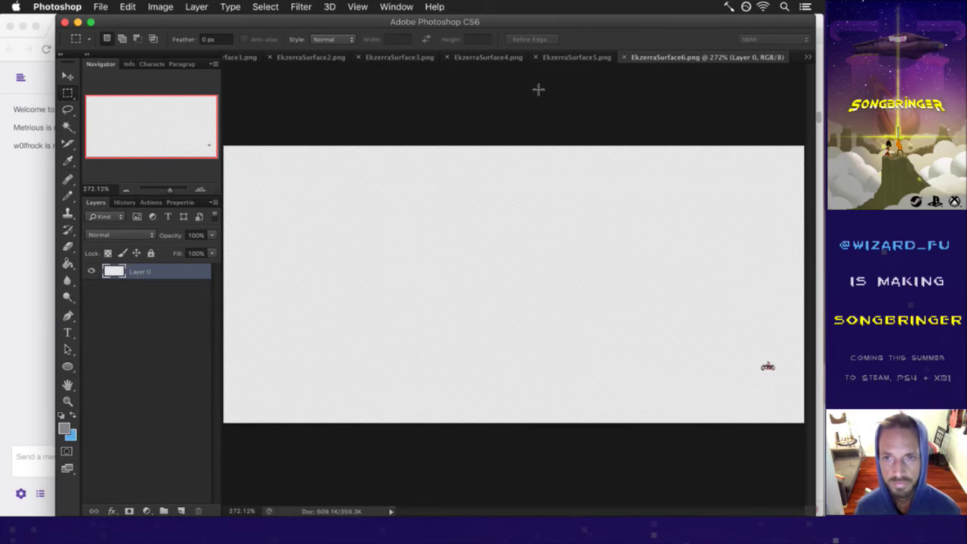
Step: Check the canvas size of EkzerraSurface6, 5 and 3 unchanged and close each document
{"action": "key", "text": "super+alt+c"}
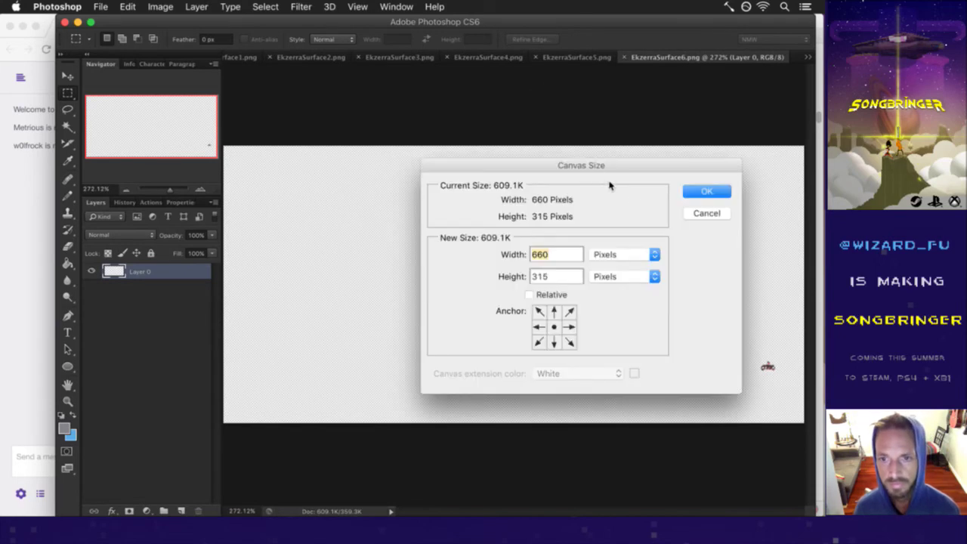
{"action": "left_click", "coordinate": [690, 214]}
{"action": "key", "text": "super+w"}
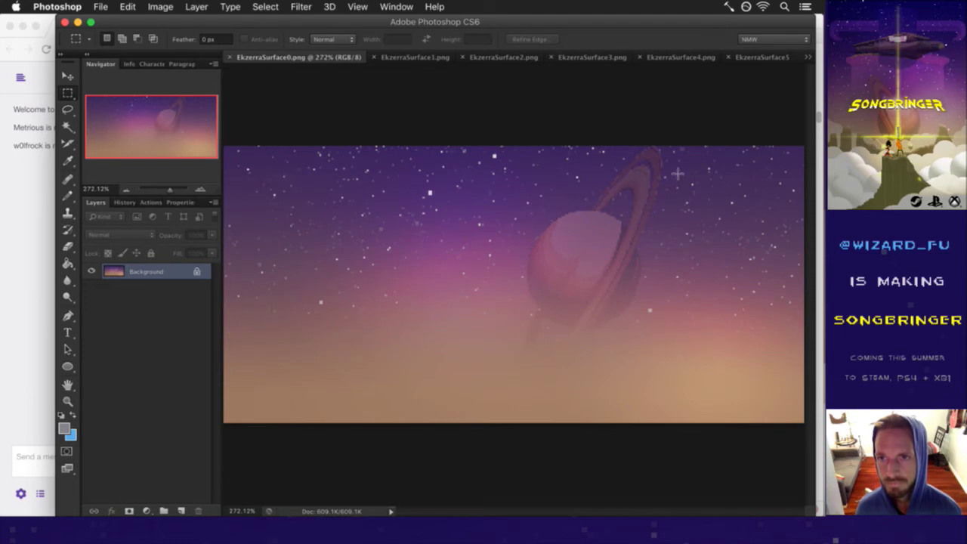
{"action": "left_click", "coordinate": [761, 58]}
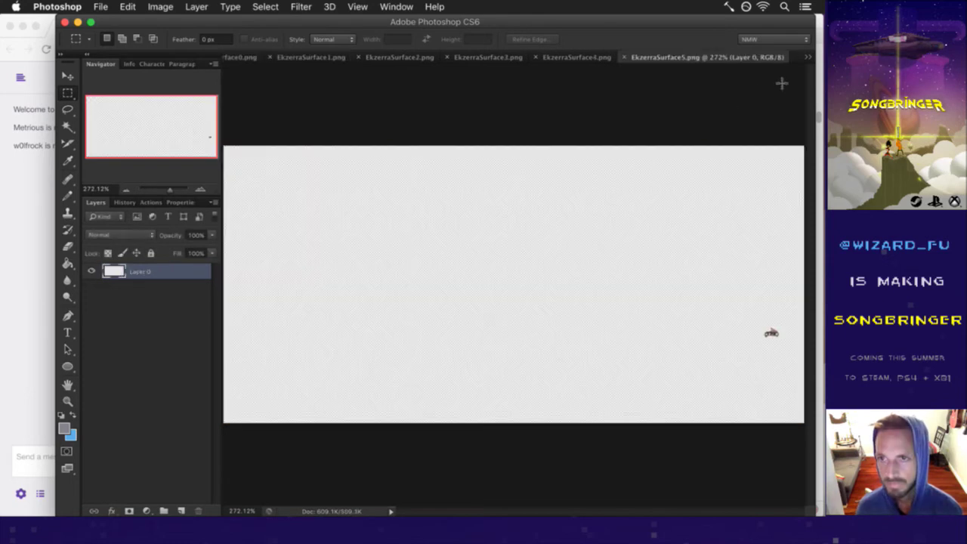
{"action": "key", "text": "super+alt+c"}
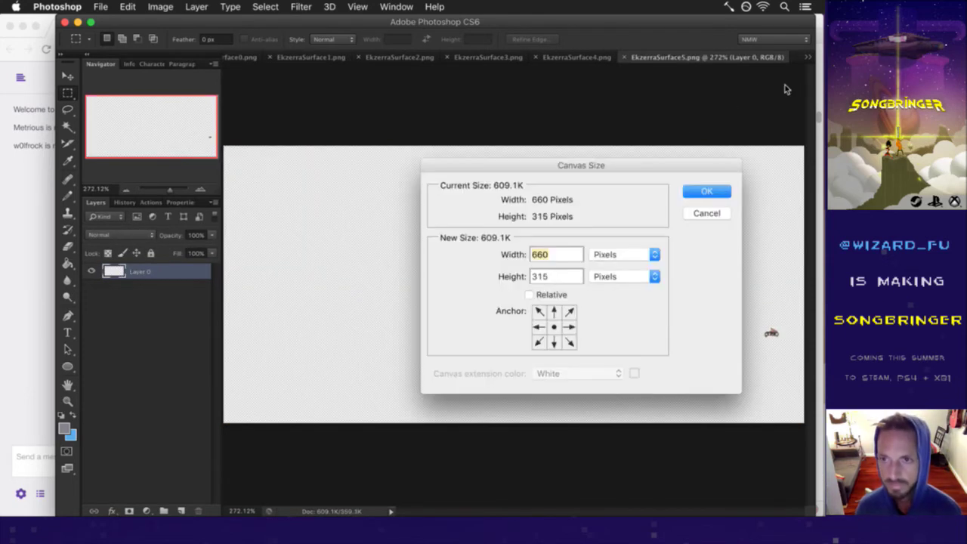
{"action": "left_click", "coordinate": [706, 213]}
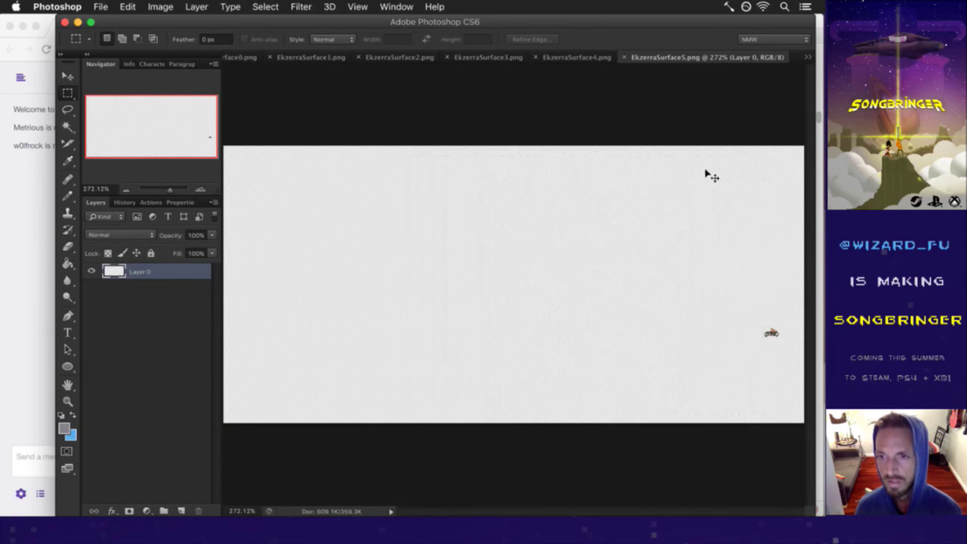
{"action": "key", "text": "super+w"}
{"action": "left_click", "coordinate": [778, 58]}
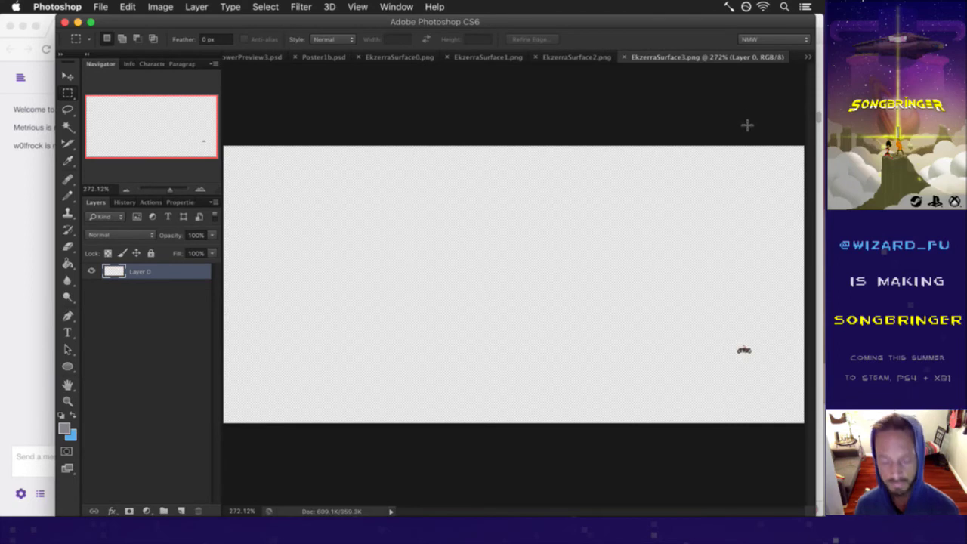
{"action": "key", "text": "alt+super+c"}
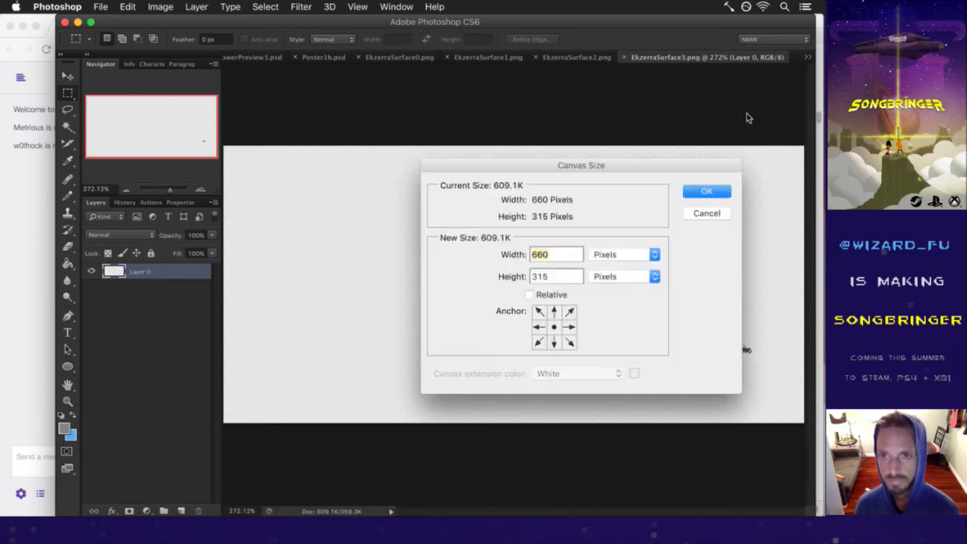
{"action": "key", "text": "Escape"}
{"action": "key", "text": "super+w"}
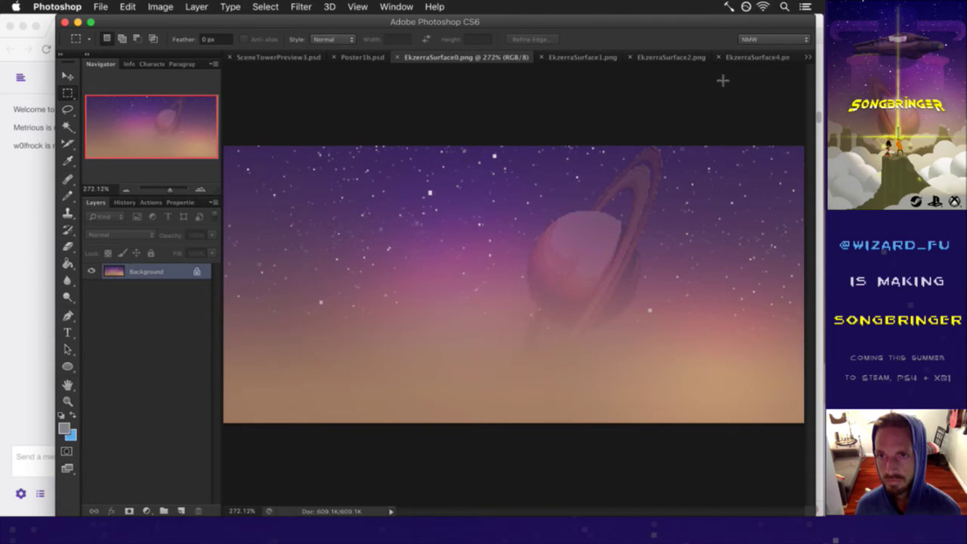
Step: Check the canvas size of EkzerraSurface4, 2 and 1, then close them and EkzerraSurface0
{"action": "left_click", "coordinate": [754, 57]}
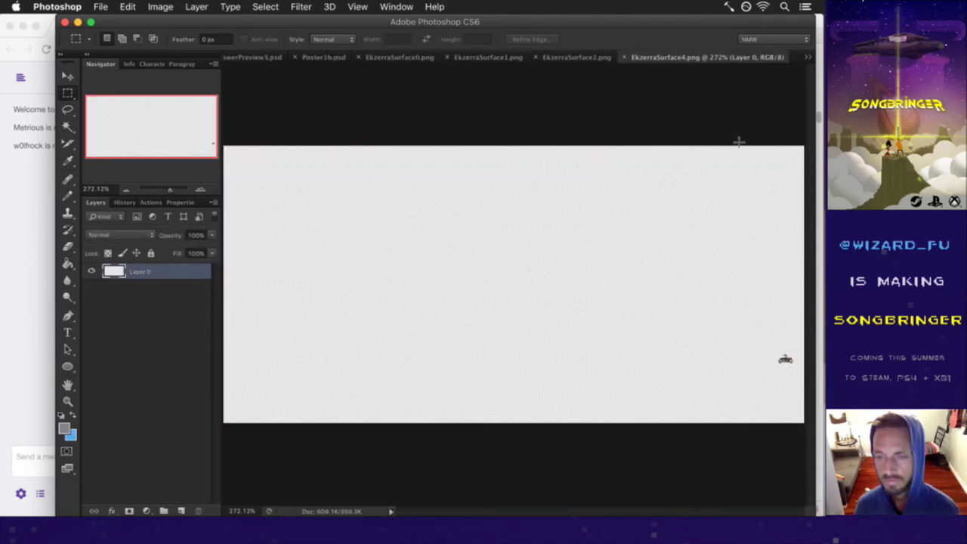
{"action": "key", "text": "alt+super+c"}
{"action": "key", "text": "Escape"}
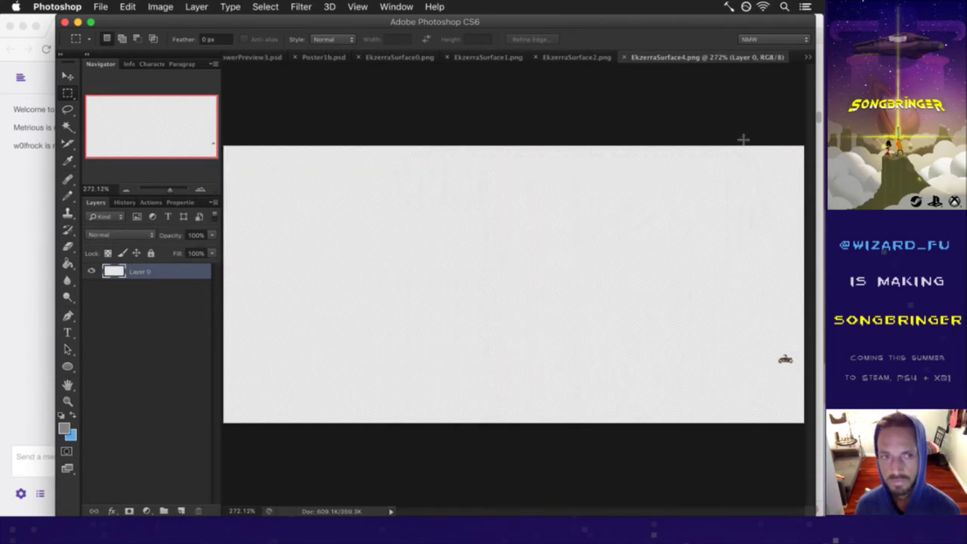
{"action": "key", "text": "super+w"}
{"action": "left_click", "coordinate": [762, 58]}
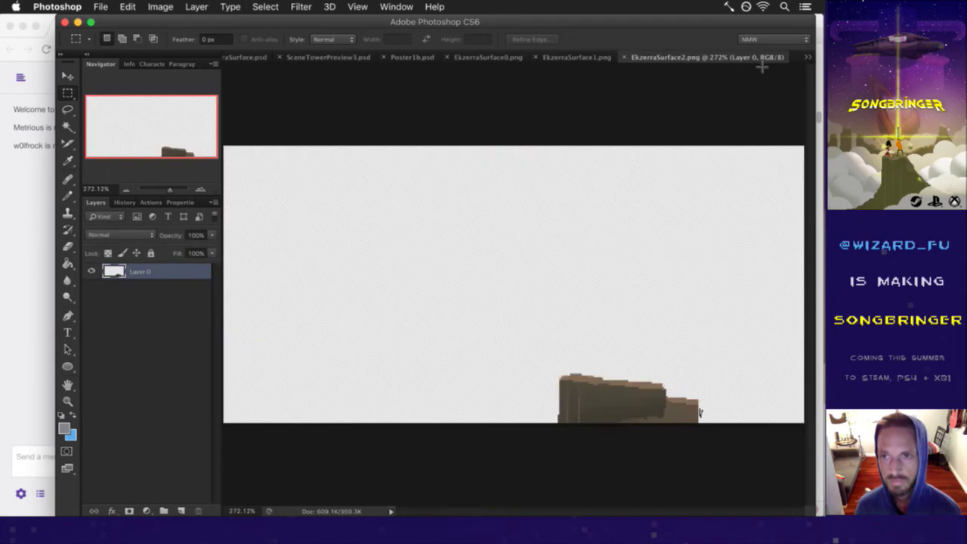
{"action": "key", "text": "alt+super+c"}
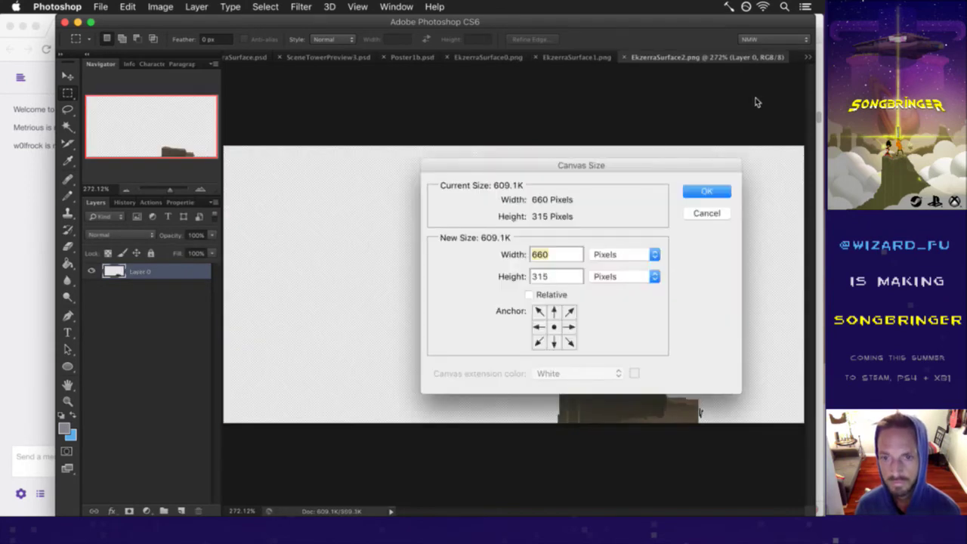
{"action": "key", "text": "Escape"}
{"action": "key", "text": "super+w"}
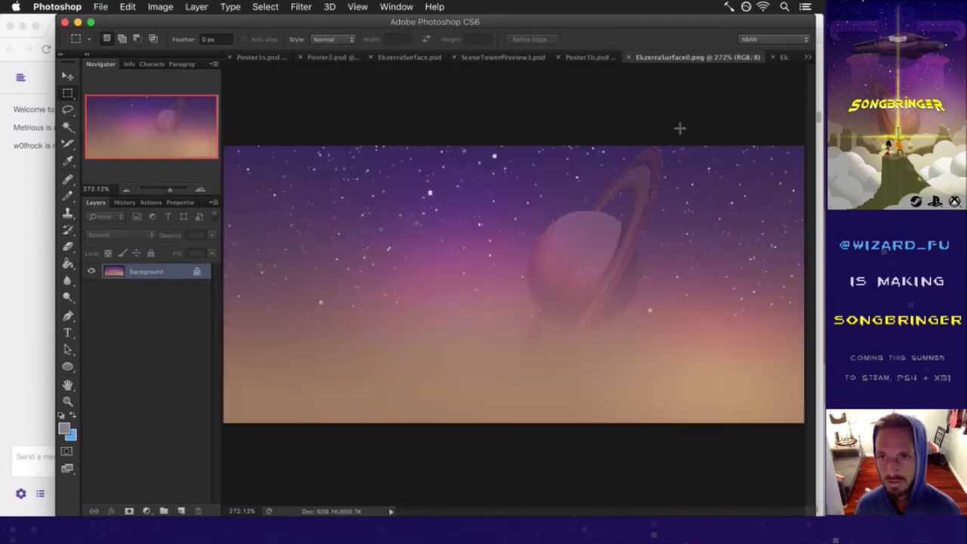
{"action": "left_click", "coordinate": [809, 58]}
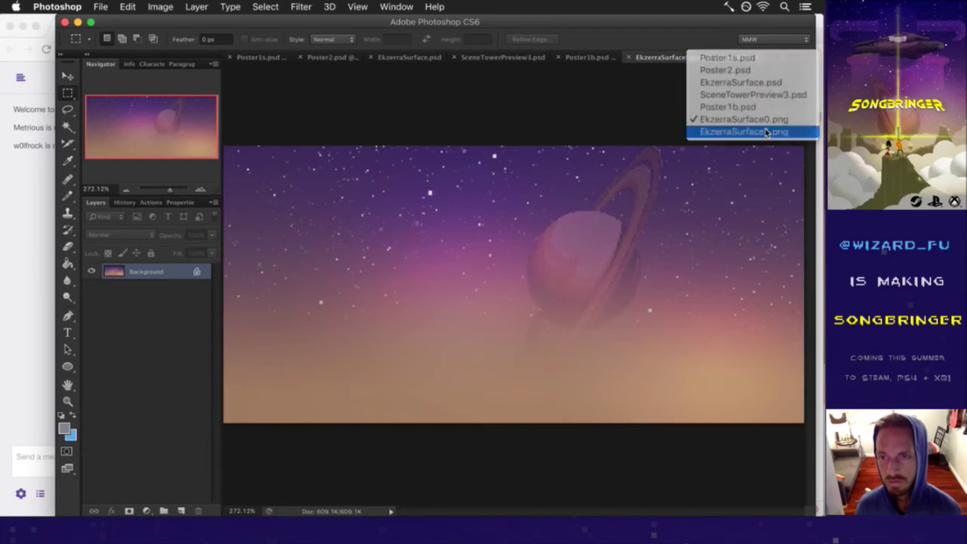
{"action": "left_click", "coordinate": [769, 135]}
{"action": "key", "text": "alt+super+c"}
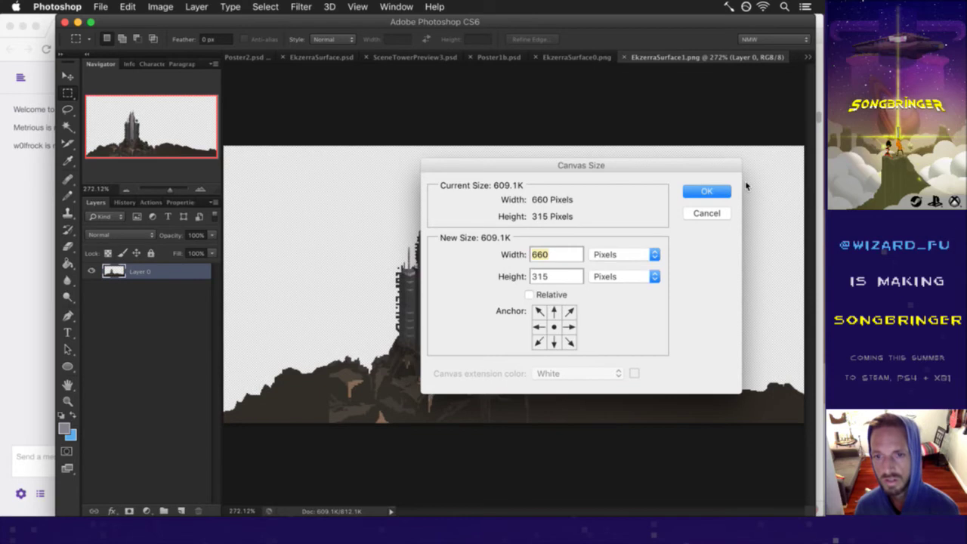
{"action": "left_click", "coordinate": [715, 215]}
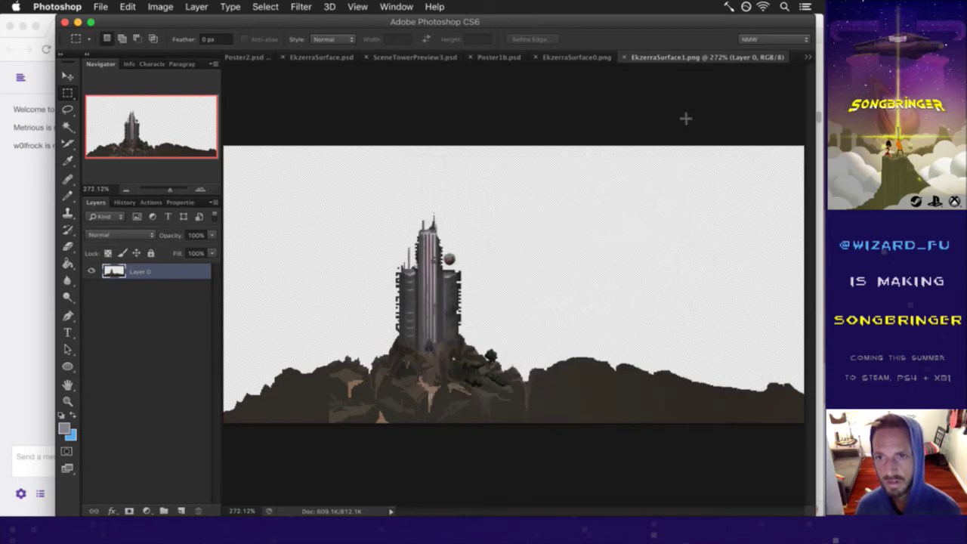
{"action": "left_click", "coordinate": [624, 57]}
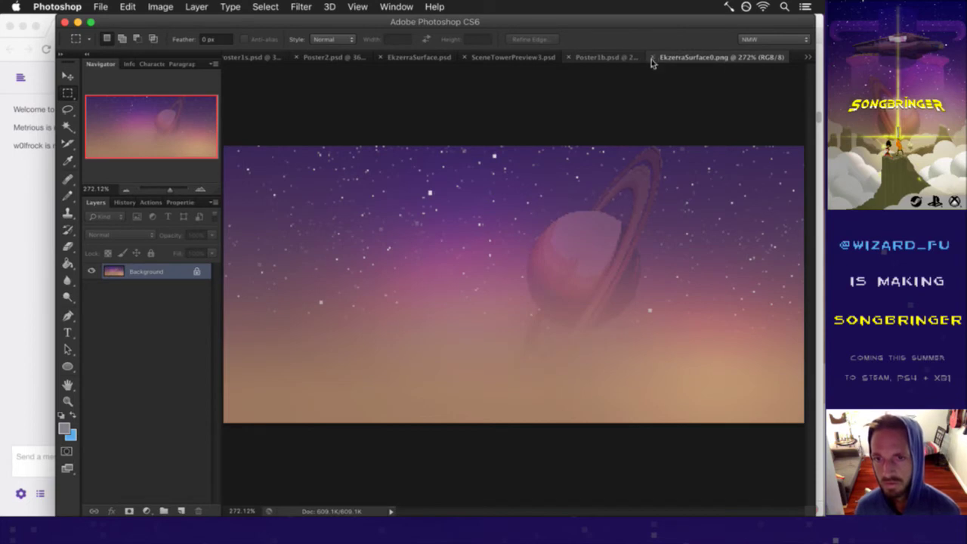
{"action": "left_click", "coordinate": [652, 57]}
Step: Reopen EkzerraSurface1, 2 and 3.png from recent files, fit each to the window, and close them
{"action": "left_click", "coordinate": [127, 6]}
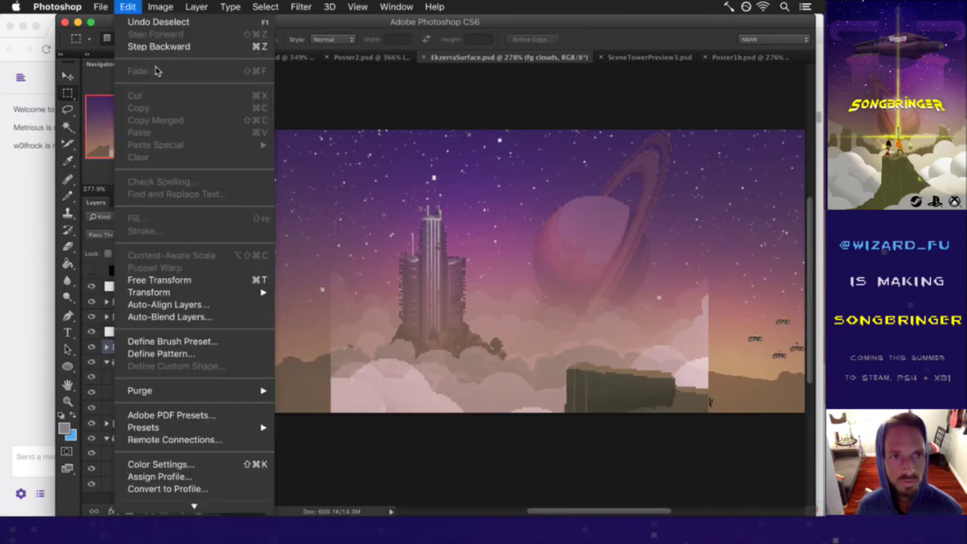
{"action": "mouse_move", "coordinate": [140, 82]}
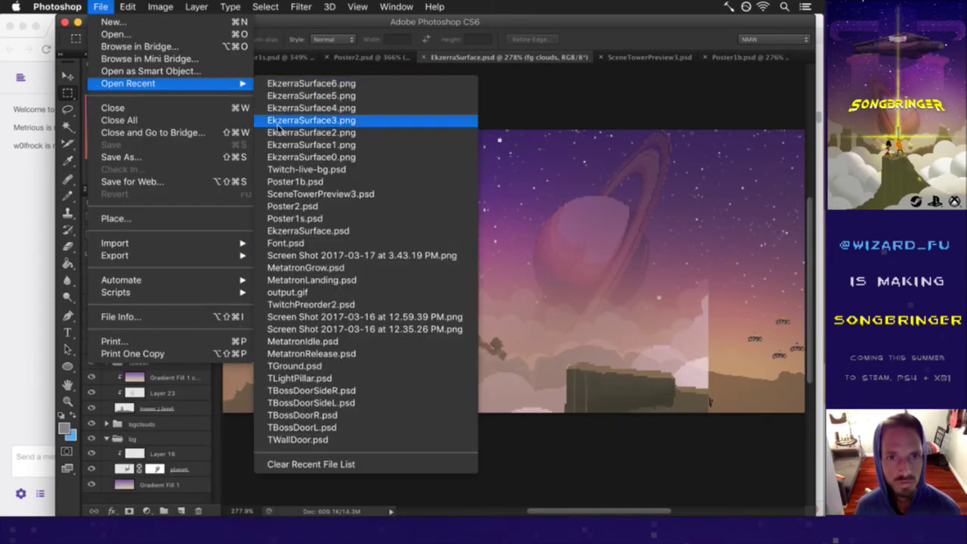
{"action": "left_click", "coordinate": [287, 147]}
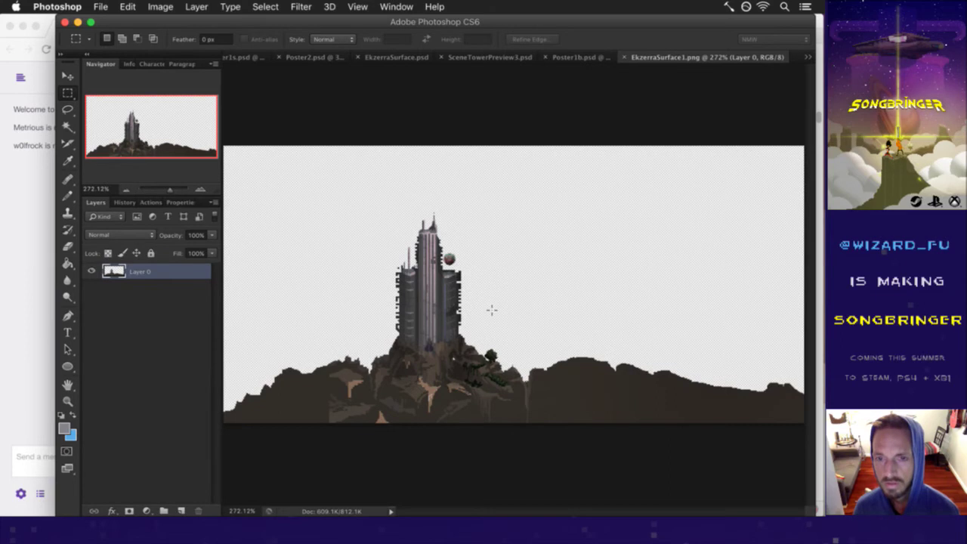
{"action": "key", "text": "super+w"}
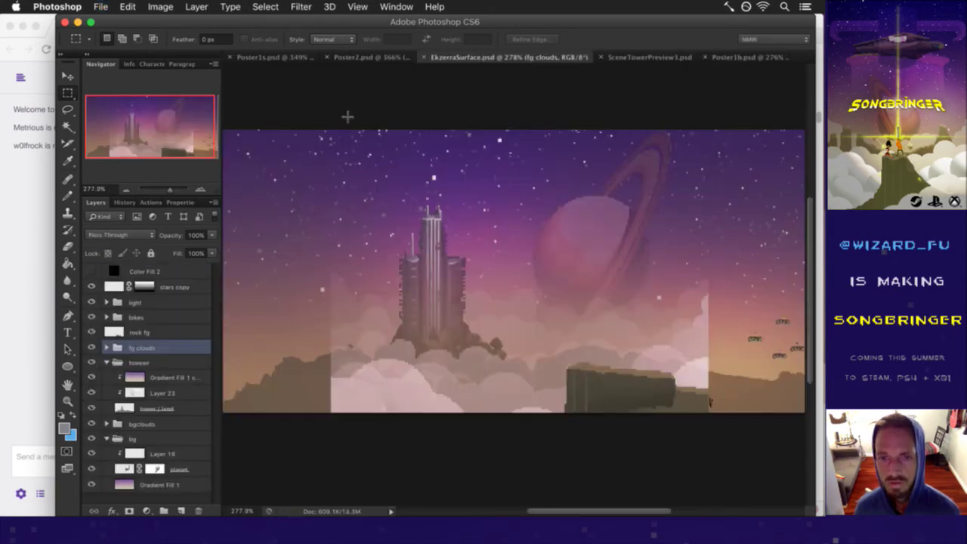
{"action": "left_click", "coordinate": [103, 6]}
{"action": "mouse_move", "coordinate": [155, 84]}
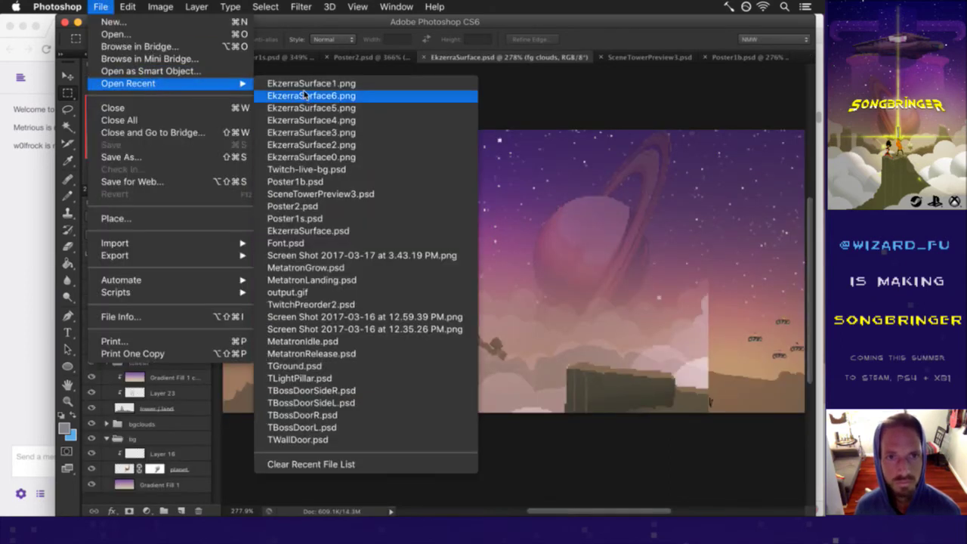
{"action": "left_click", "coordinate": [311, 144]}
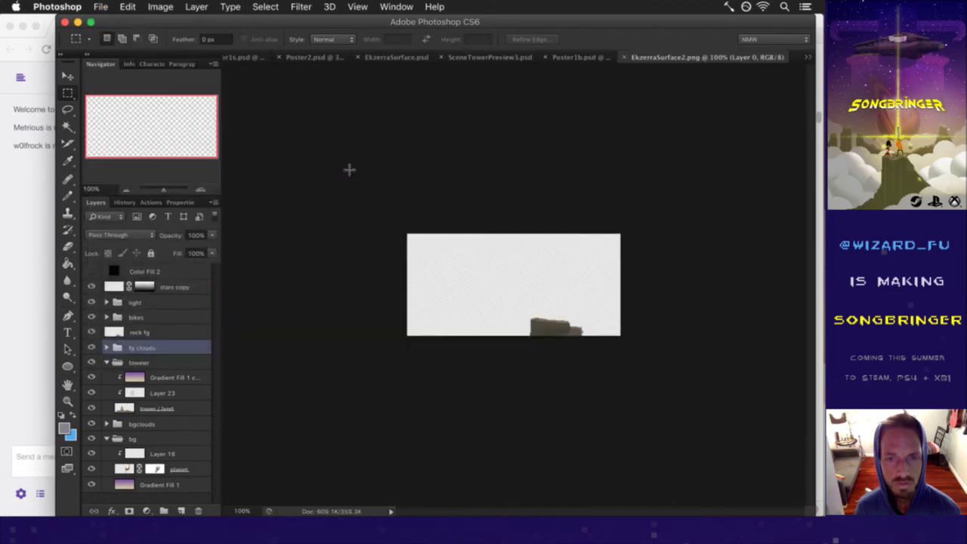
{"action": "key", "text": "super+0"}
{"action": "key", "text": "super+w"}
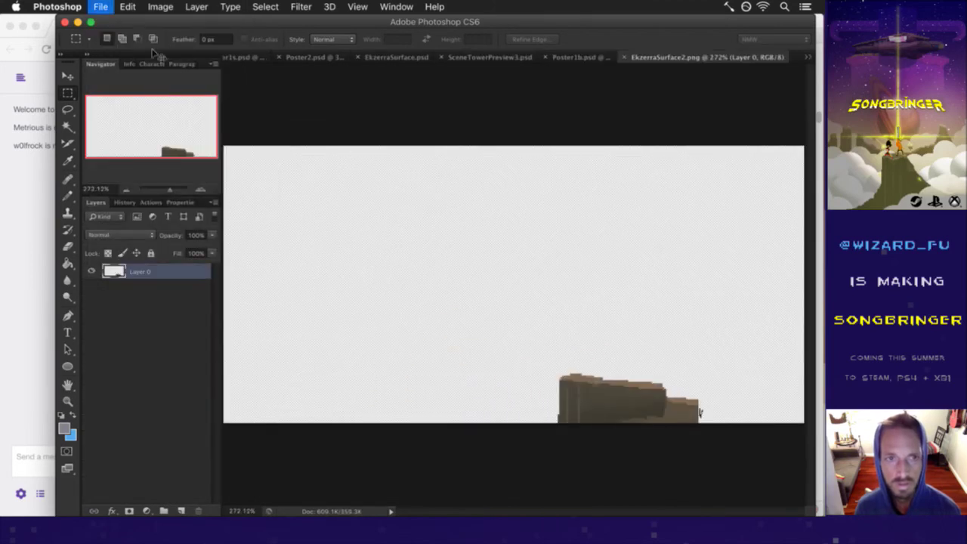
{"action": "left_click", "coordinate": [100, 6]}
{"action": "mouse_move", "coordinate": [144, 84]}
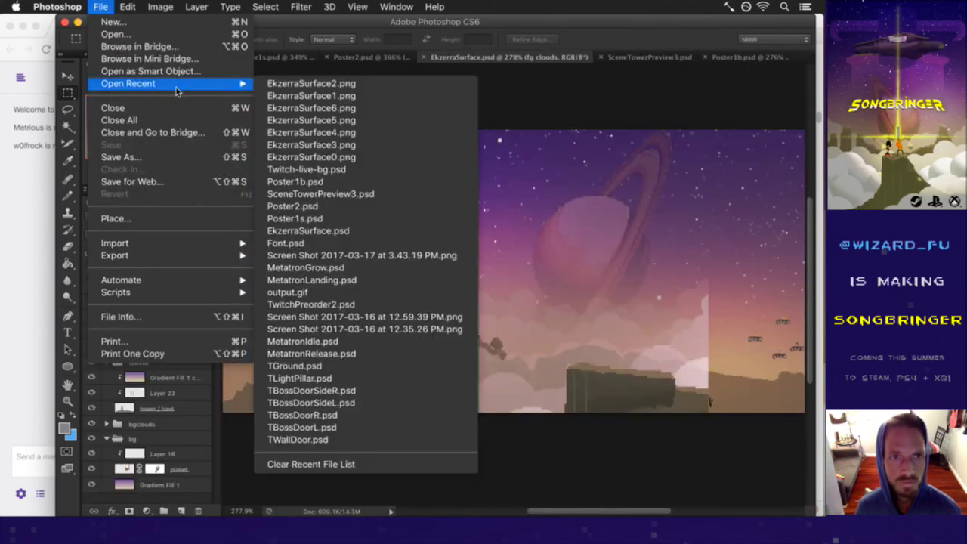
{"action": "left_click", "coordinate": [311, 145]}
{"action": "key", "text": "super+0"}
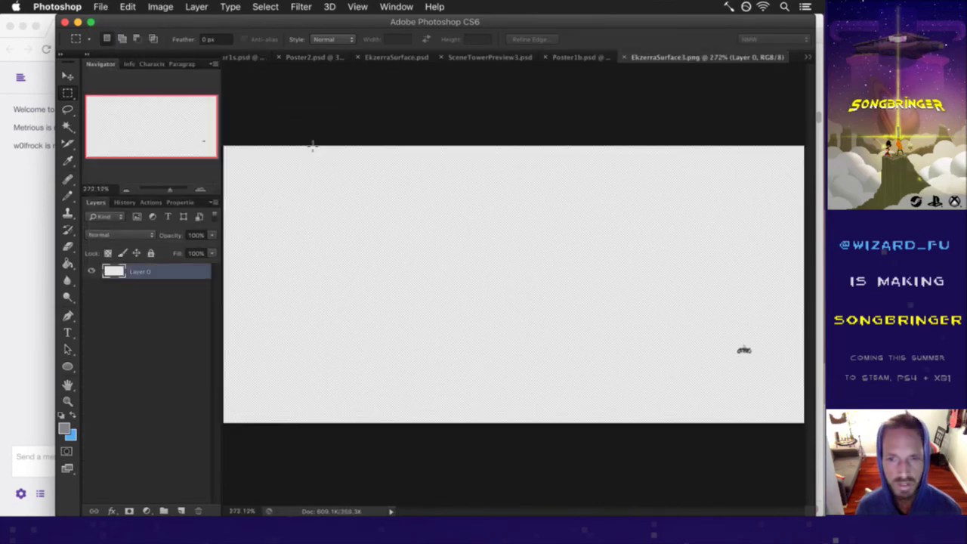
{"action": "key", "text": "super+w"}
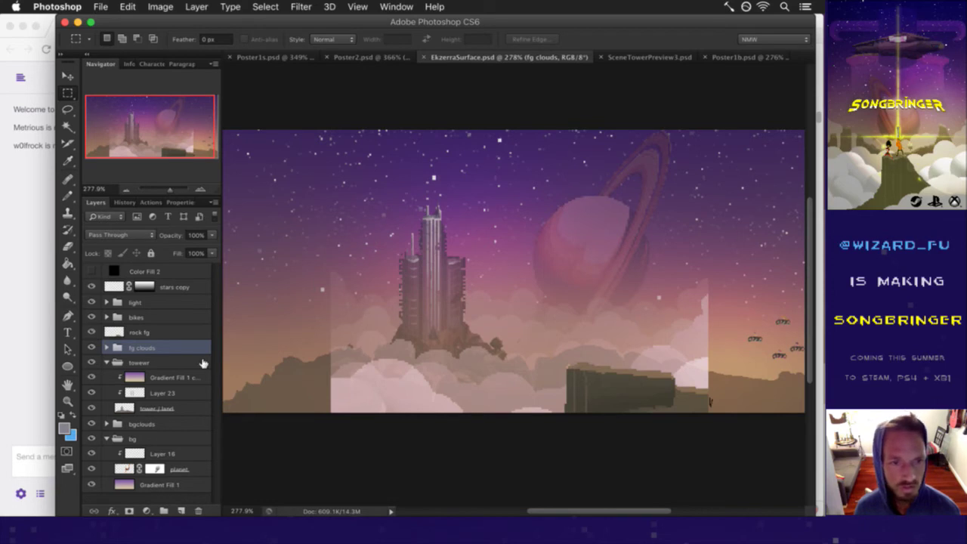
Step: Collapse towewer and hide the fg clouds, bgclouds and bg sky-and-planet layers
{"action": "left_click", "coordinate": [107, 362]}
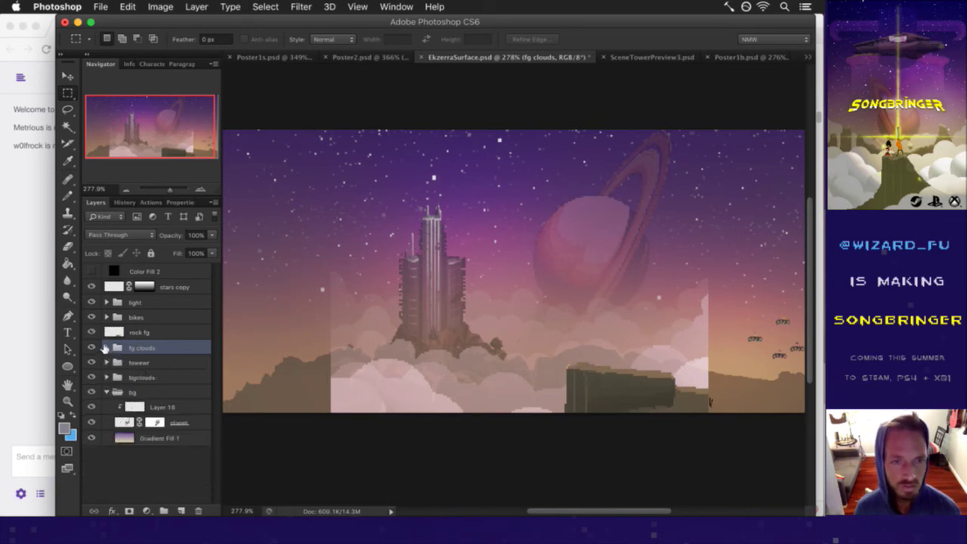
{"action": "left_click", "coordinate": [91, 346]}
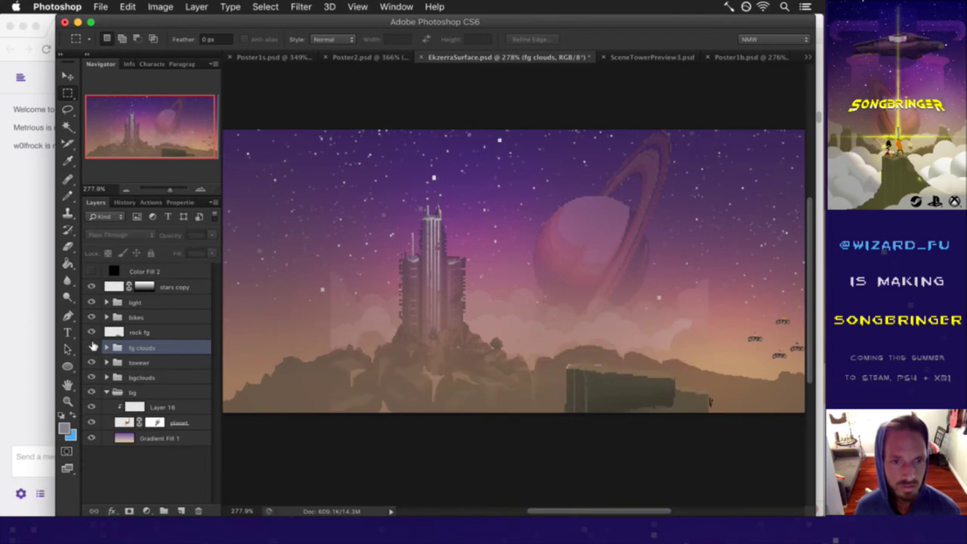
{"action": "left_click", "coordinate": [91, 377]}
{"action": "left_click", "coordinate": [94, 391]}
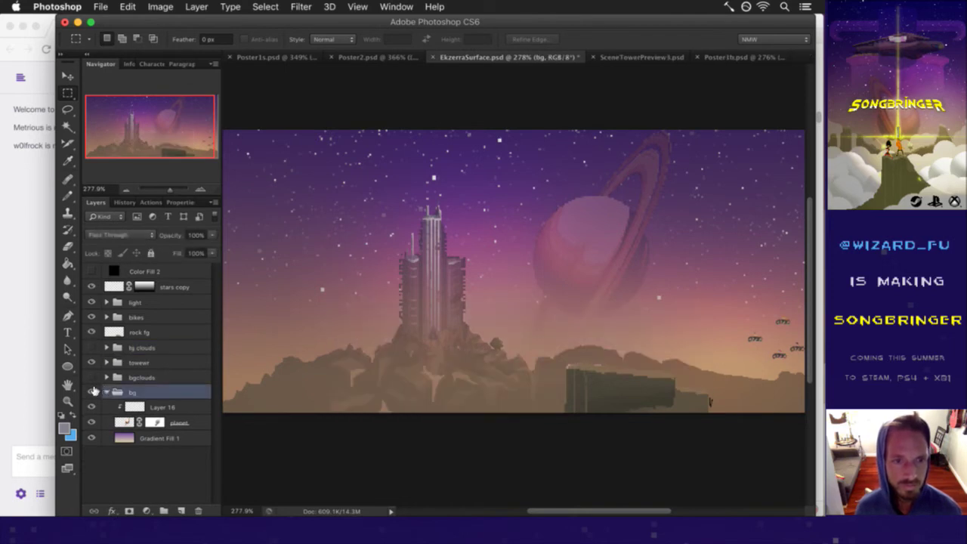
{"action": "left_click", "coordinate": [91, 392]}
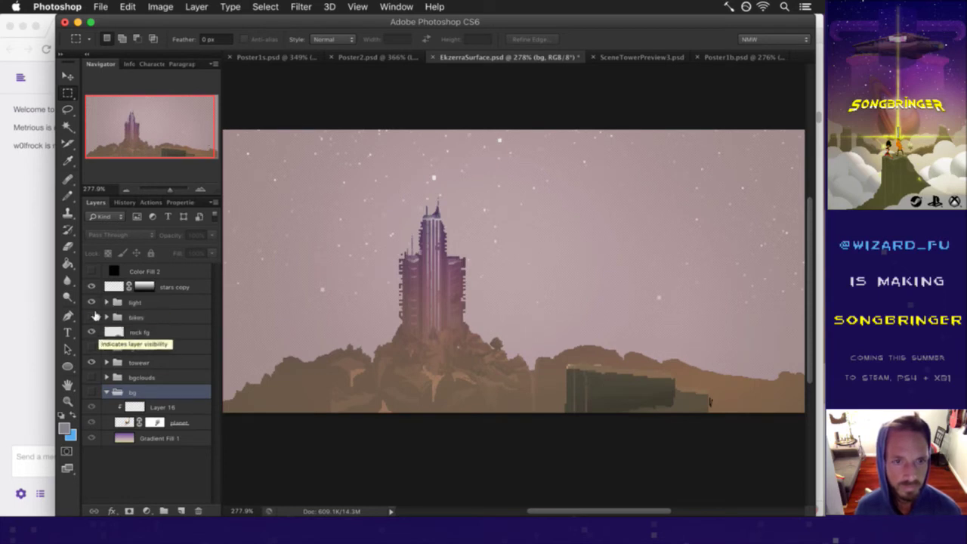
Step: Toggle the light group to compare, hide stars copy, and expand the light group
{"action": "left_click", "coordinate": [92, 301]}
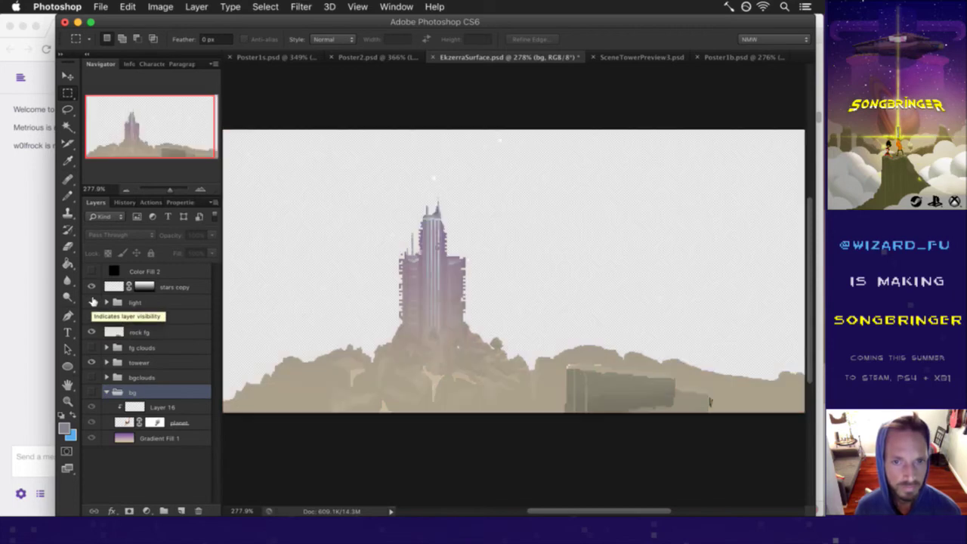
{"action": "left_click", "coordinate": [91, 301]}
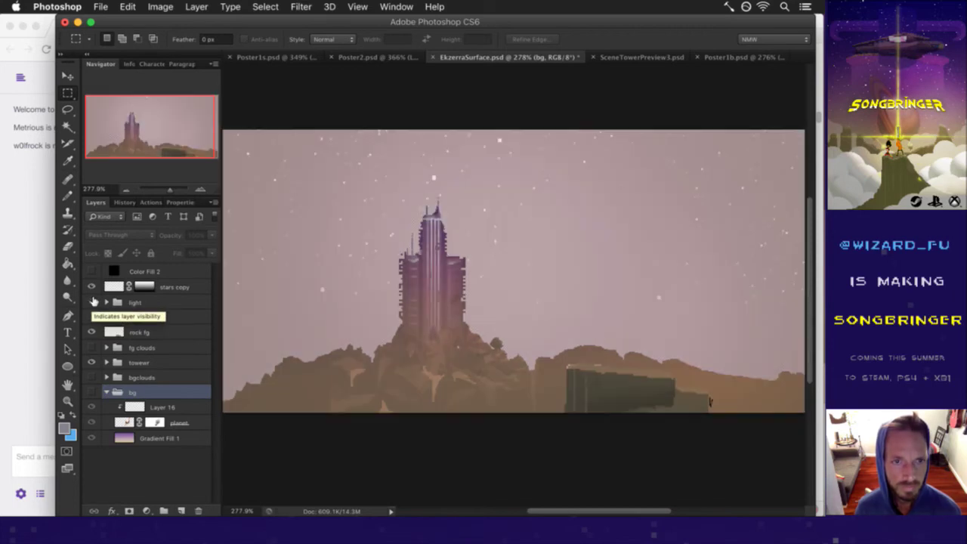
{"action": "left_click", "coordinate": [92, 301]}
{"action": "left_click", "coordinate": [92, 301]}
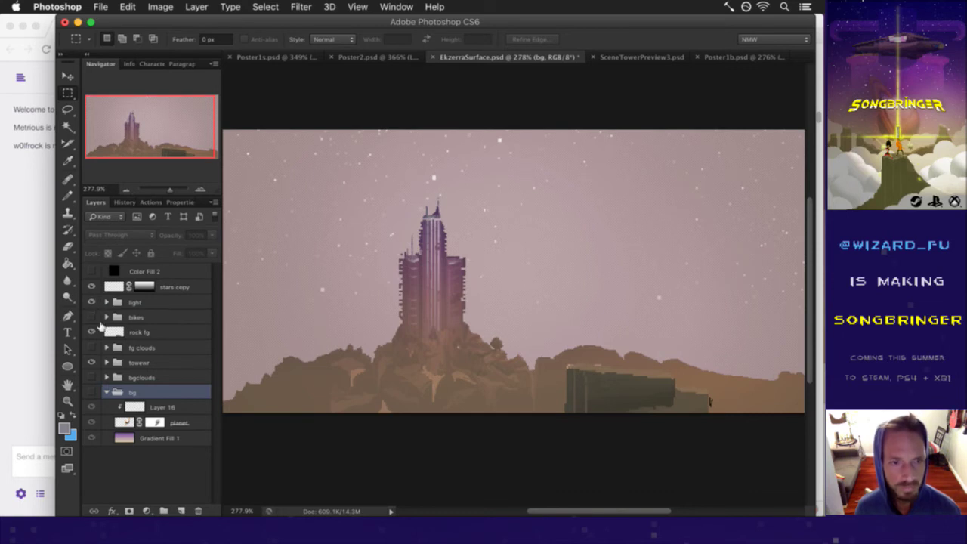
{"action": "left_click", "coordinate": [92, 287]}
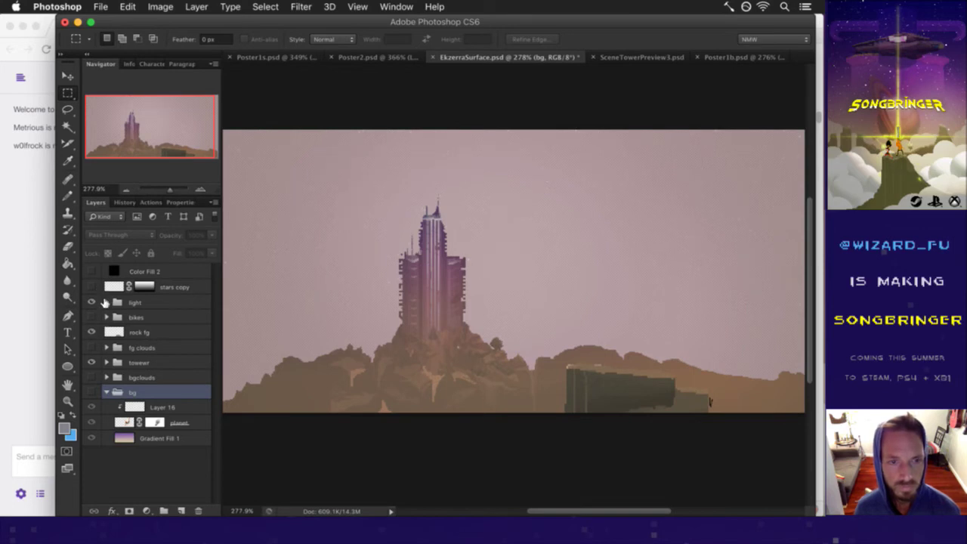
{"action": "left_click", "coordinate": [103, 302]}
{"action": "left_click", "coordinate": [106, 303]}
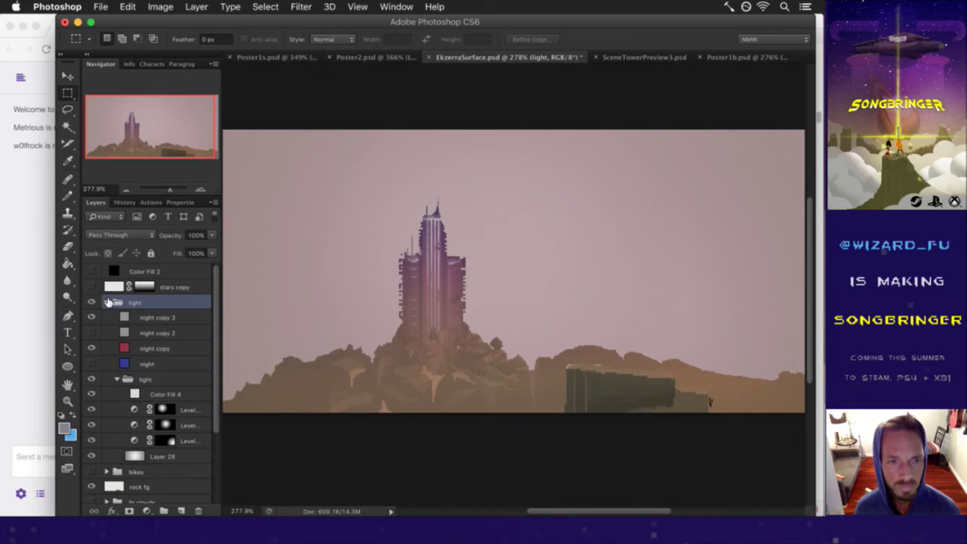
Step: Try different visibility for a night layer, the tower group and rock fg
{"action": "left_click", "coordinate": [107, 302]}
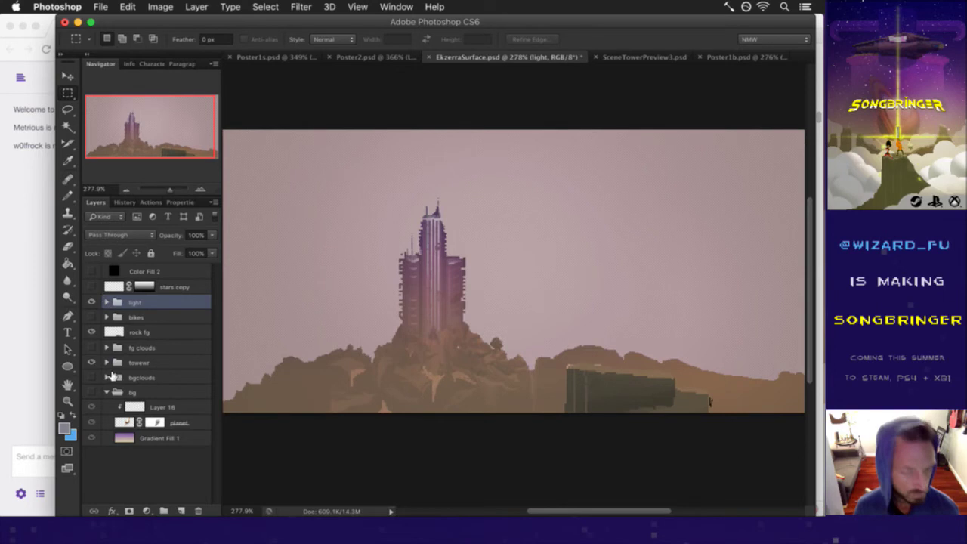
{"action": "left_click", "coordinate": [107, 303]}
{"action": "left_click", "coordinate": [91, 333]}
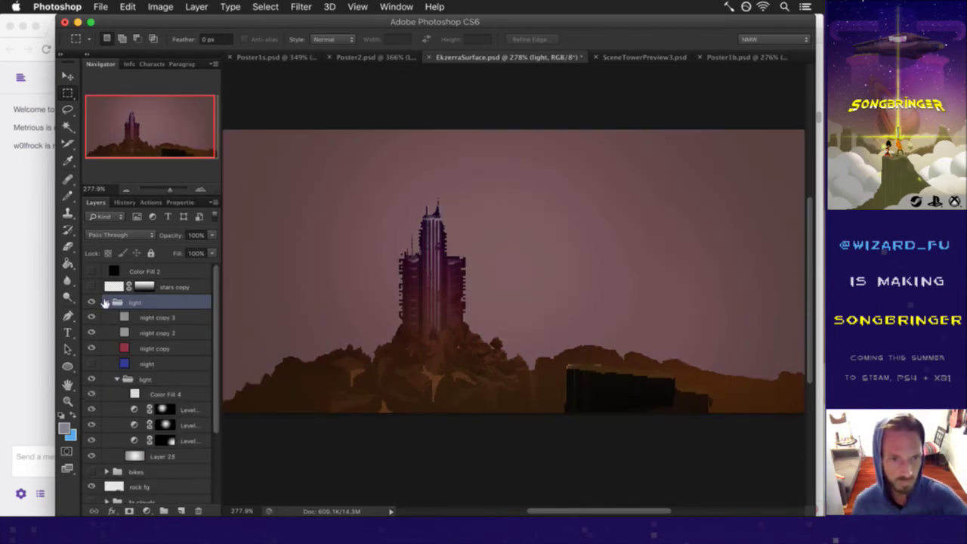
{"action": "left_click", "coordinate": [106, 302]}
{"action": "left_click", "coordinate": [91, 363]}
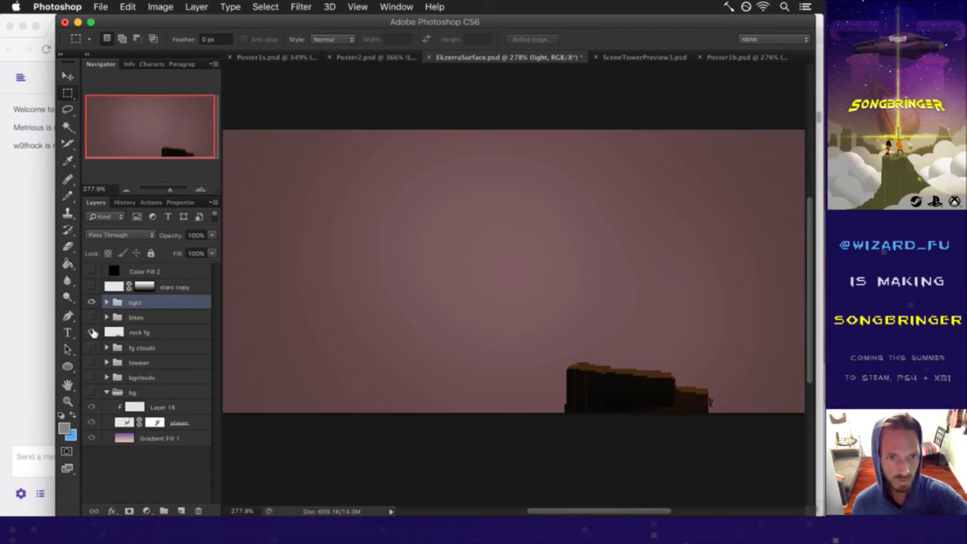
{"action": "left_click", "coordinate": [92, 332]}
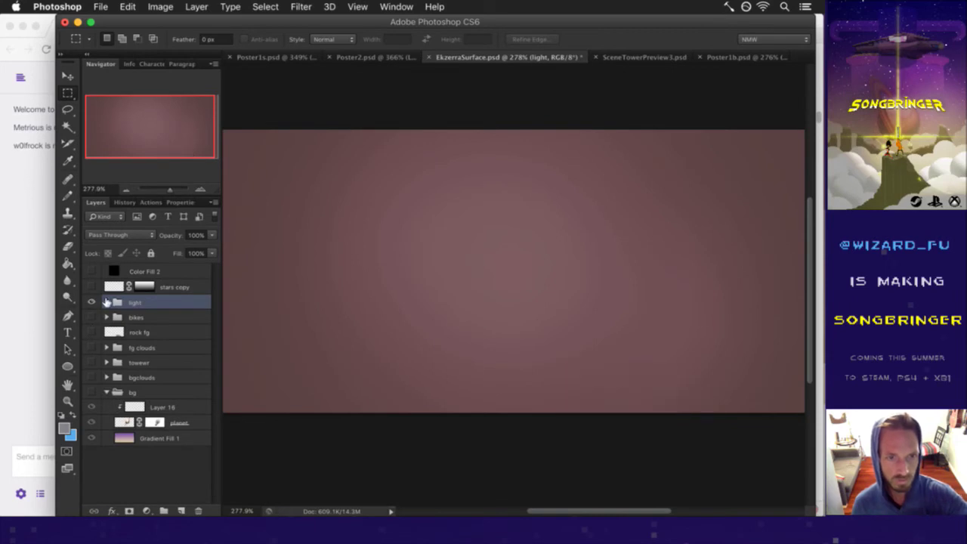
{"action": "left_click", "coordinate": [107, 302]}
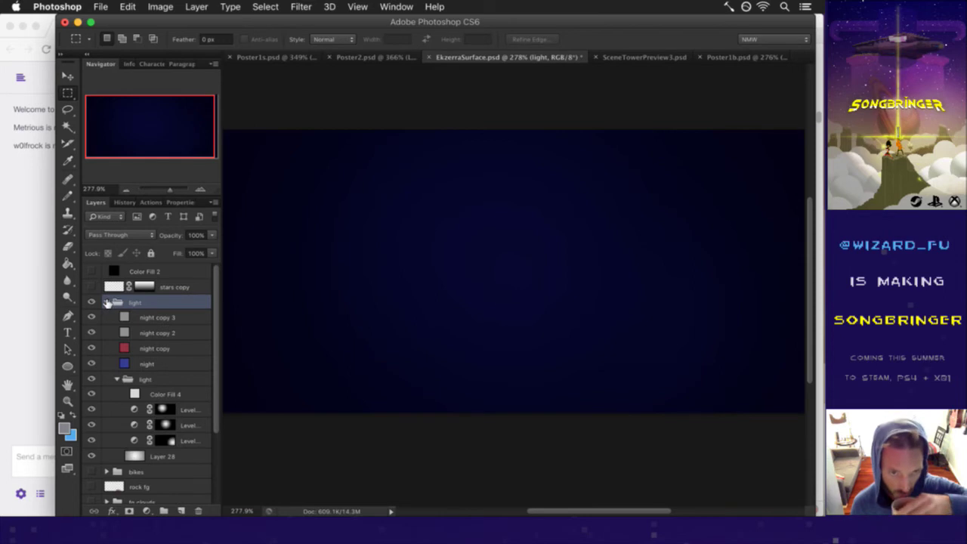
{"action": "left_click", "coordinate": [107, 302]}
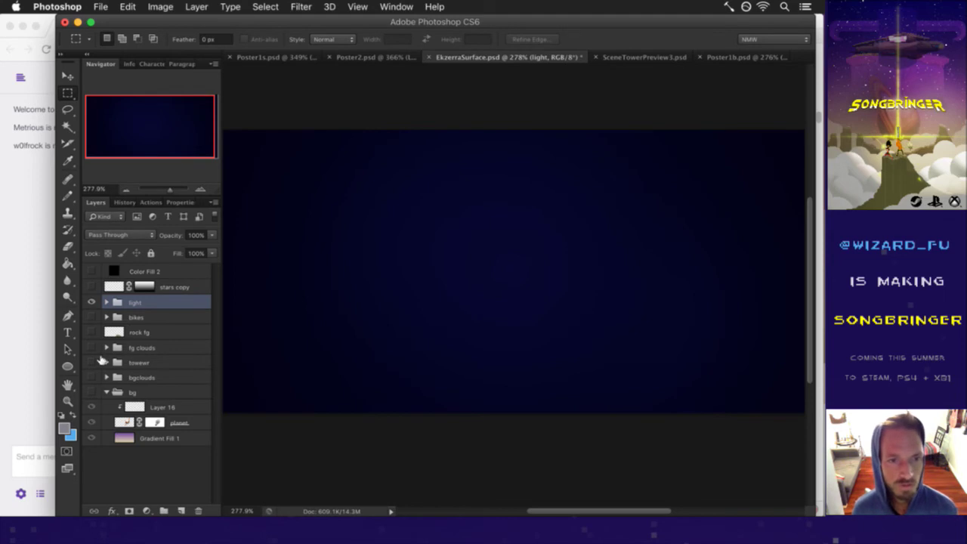
Step: Show the tower group, hide the night layer, compare night copy, and view the History panel
{"action": "left_click", "coordinate": [91, 363]}
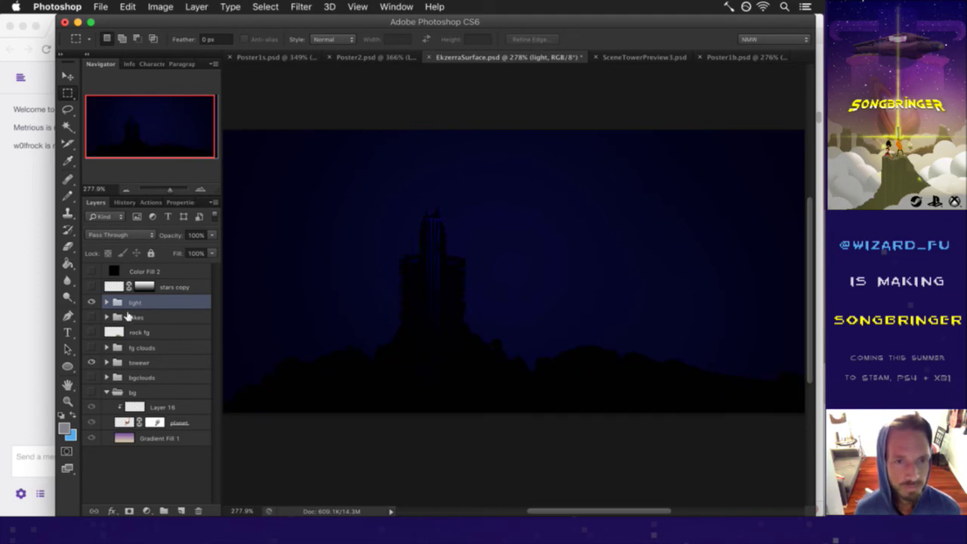
{"action": "left_click", "coordinate": [107, 302]}
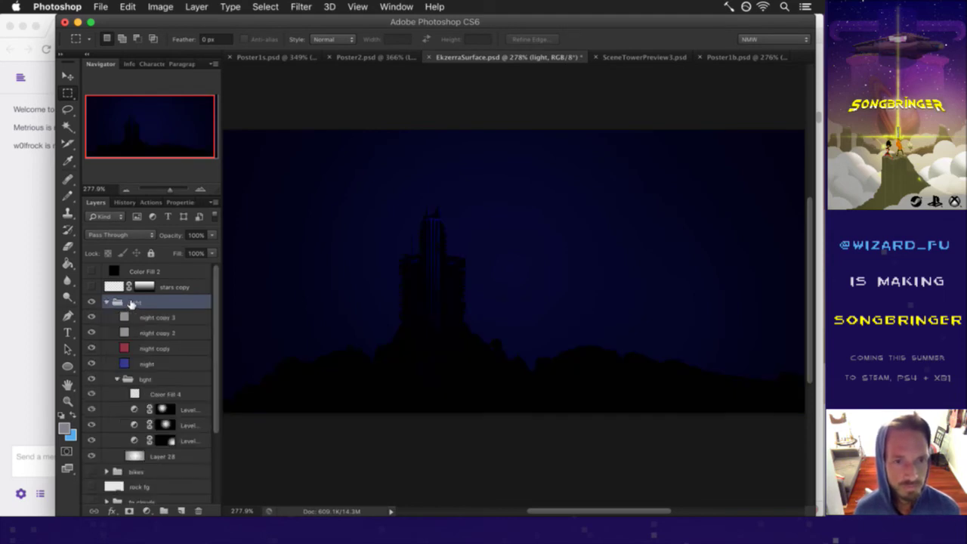
{"action": "left_click", "coordinate": [92, 363]}
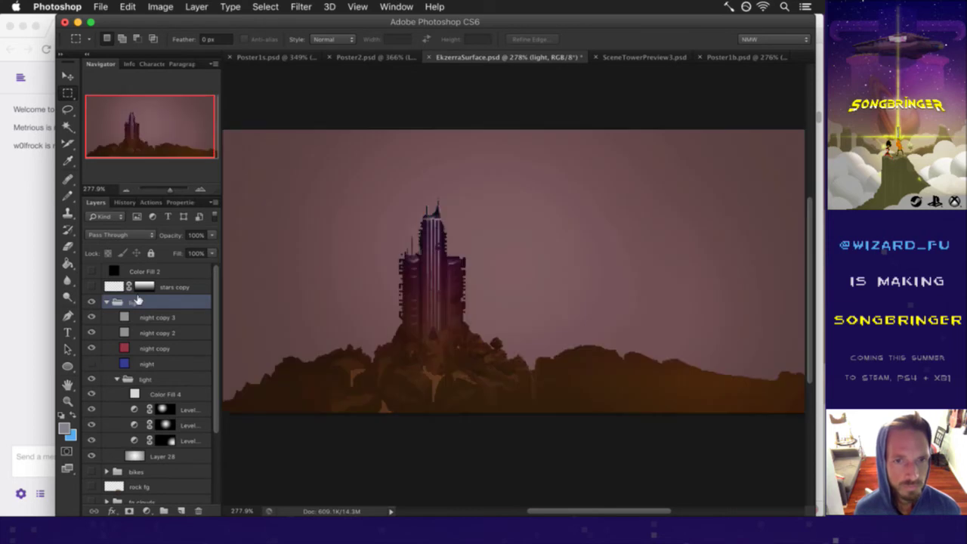
{"action": "left_click", "coordinate": [92, 348]}
{"action": "left_click", "coordinate": [92, 347]}
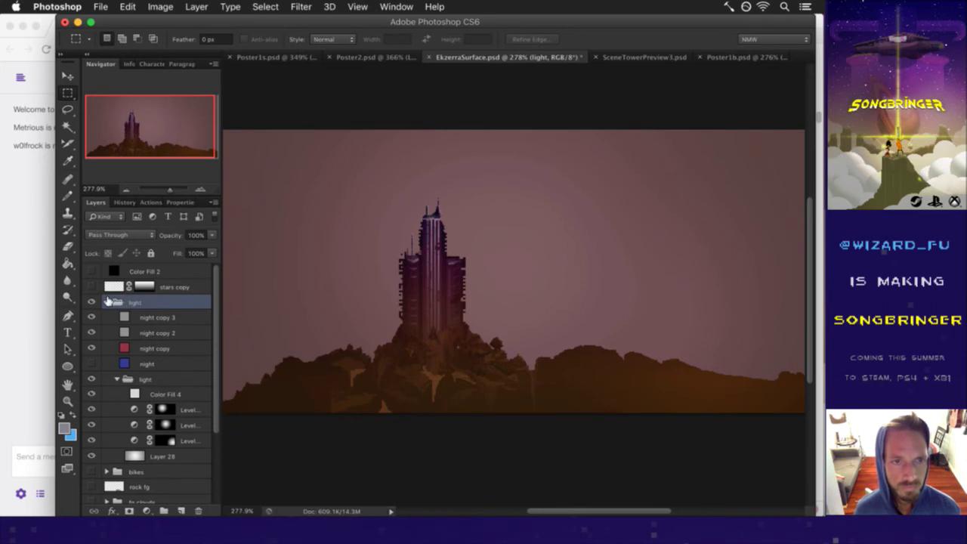
{"action": "left_click", "coordinate": [107, 301]}
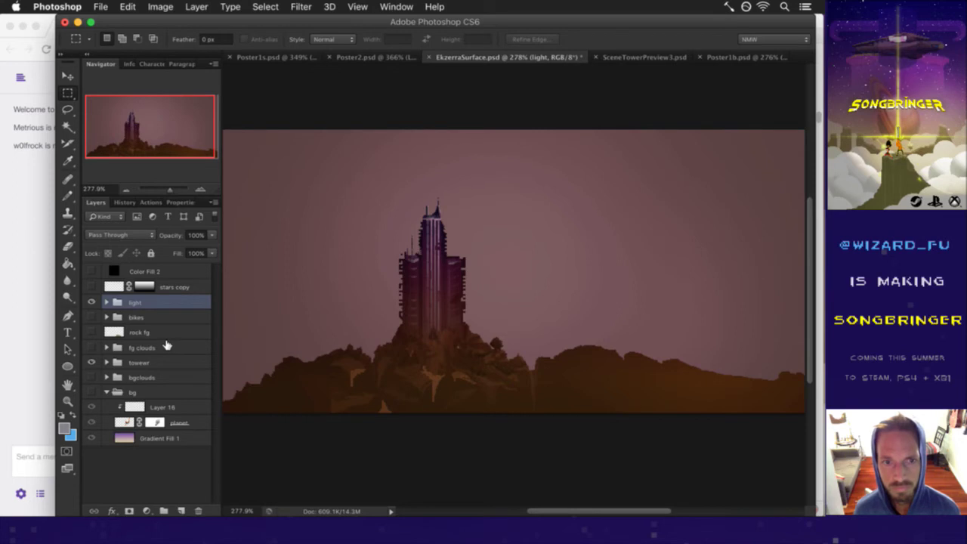
{"action": "left_click", "coordinate": [130, 204]}
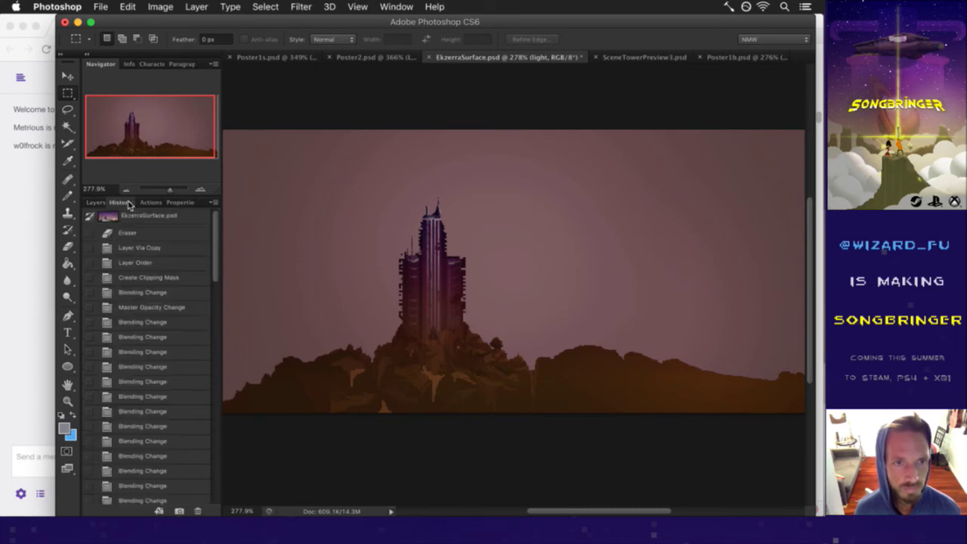
Step: Revert to the Master Opacity Change history state, then step forward a few edits
{"action": "mouse_move", "coordinate": [217, 255]}
{"action": "left_mouse_down"}
{"action": "mouse_move", "coordinate": [217, 495]}
{"action": "mouse_move", "coordinate": [210, 258]}
{"action": "left_mouse_up"}
{"action": "left_click", "coordinate": [171, 292]}
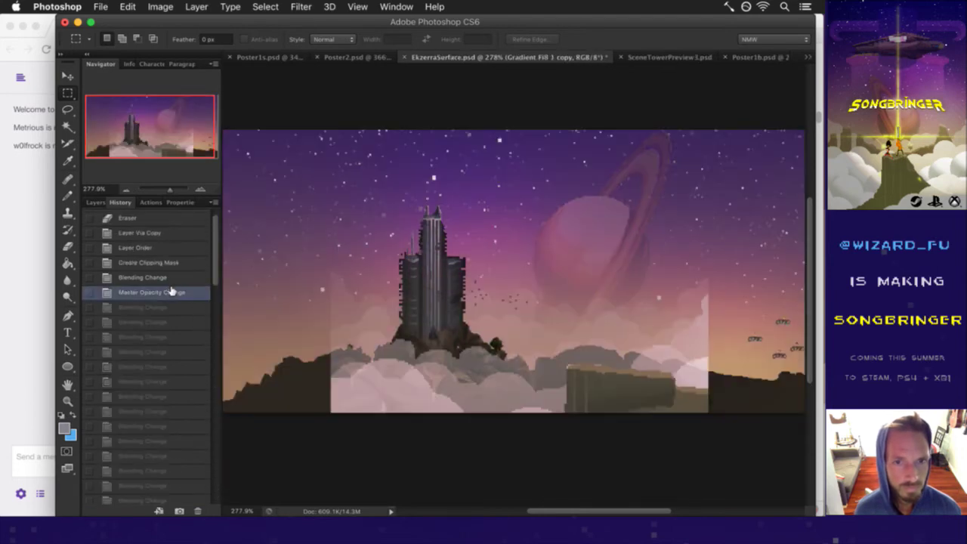
{"action": "left_click", "coordinate": [96, 203]}
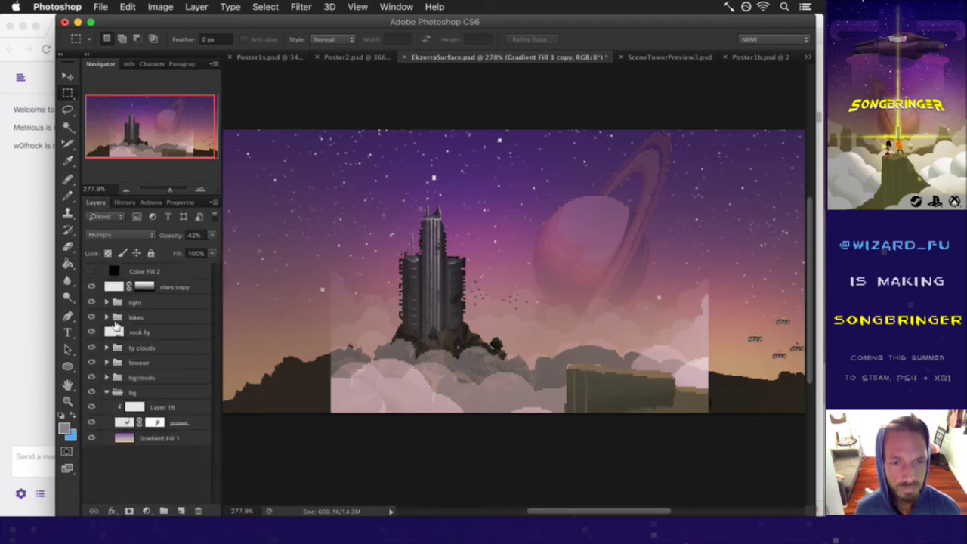
{"action": "left_click", "coordinate": [121, 203]}
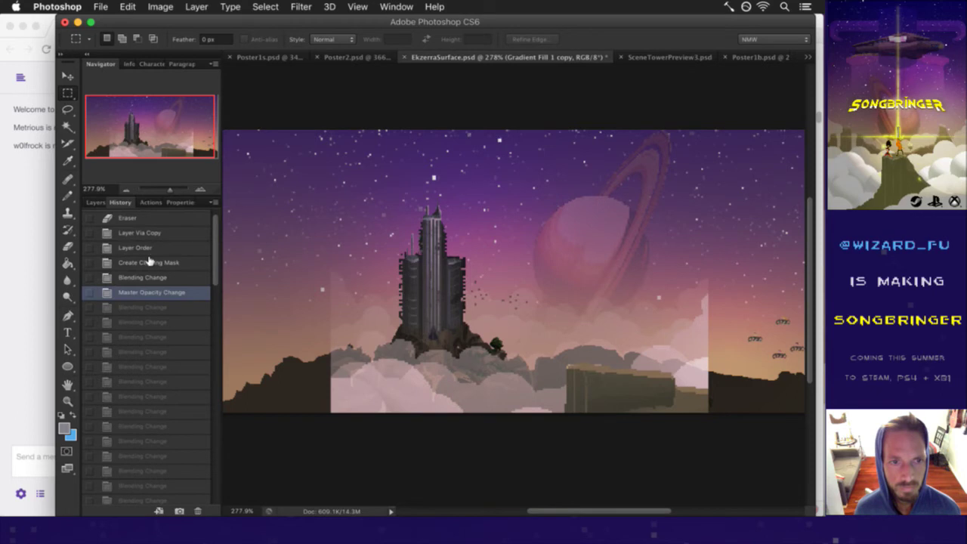
{"action": "left_click", "coordinate": [140, 306]}
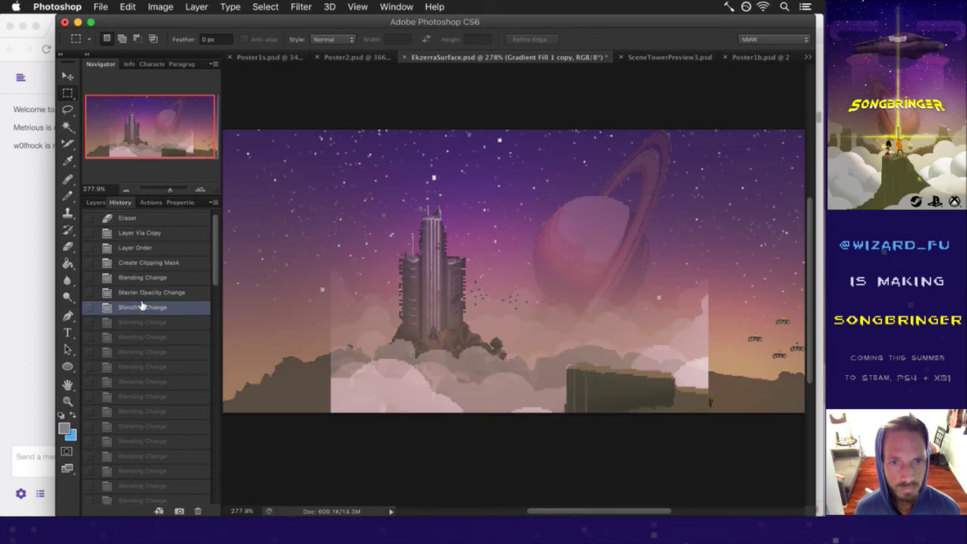
{"action": "left_click", "coordinate": [141, 320]}
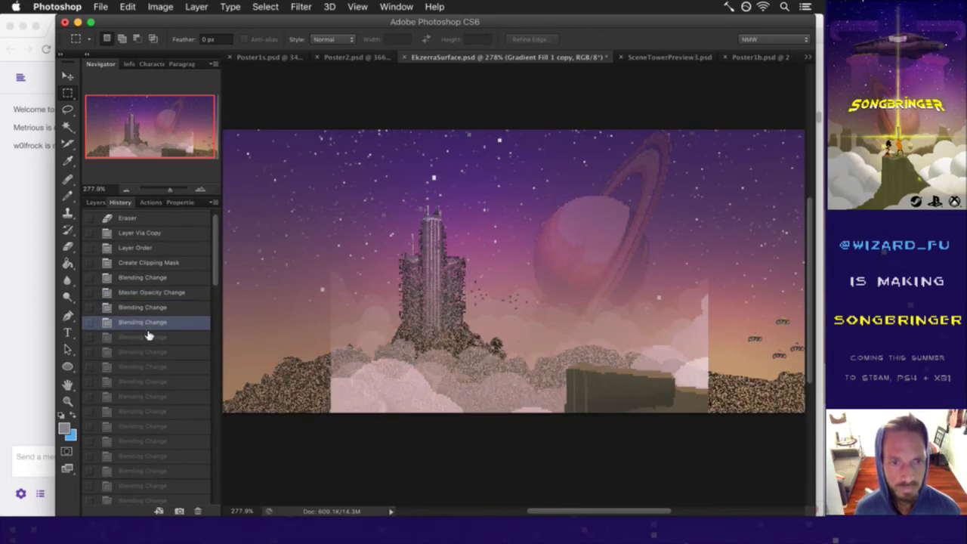
{"action": "left_click", "coordinate": [149, 337]}
Step: Step through later Blending Change, Marquee and Deselect states to restore the clouds and planet
{"action": "left_click_drag", "start_coordinate": [217, 260], "coordinate": [217, 413]}
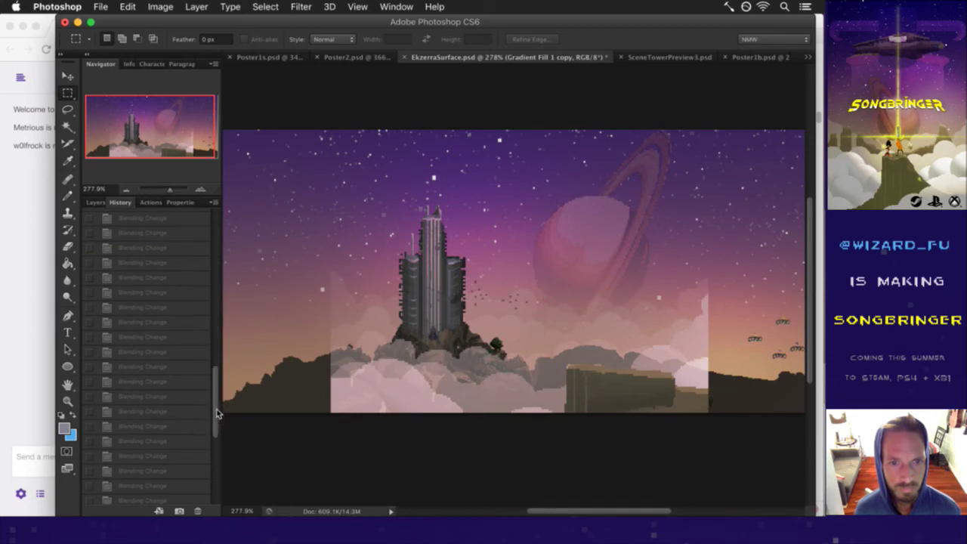
{"action": "left_click", "coordinate": [179, 383]}
{"action": "scroll", "coordinate": [204, 415], "scroll_direction": "down", "scroll_amount": 3}
{"action": "left_click", "coordinate": [174, 421]}
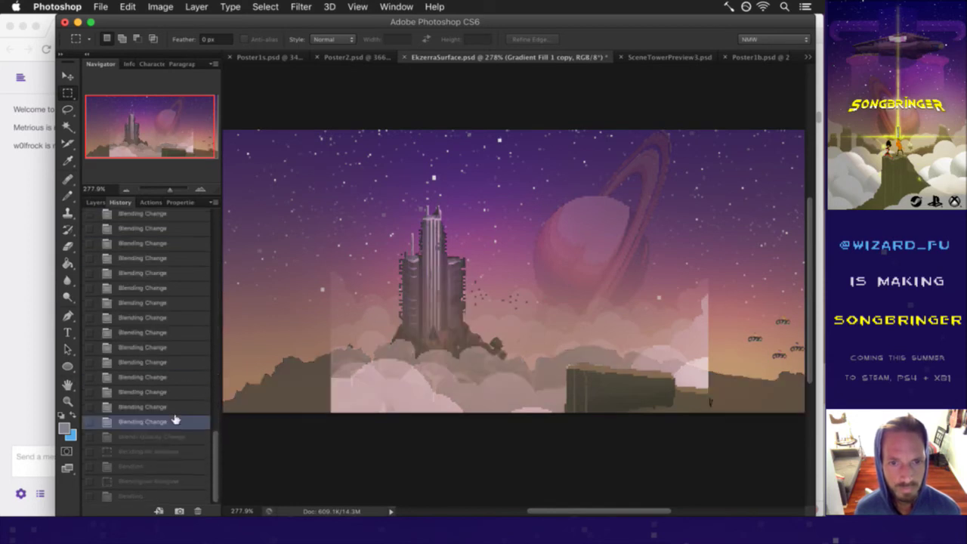
{"action": "left_click", "coordinate": [170, 435]}
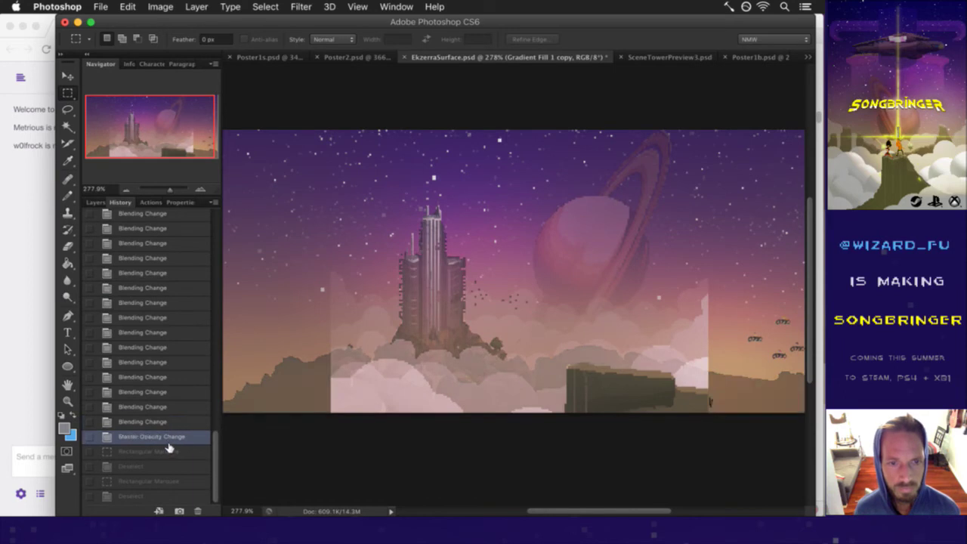
{"action": "left_click", "coordinate": [168, 451]}
{"action": "left_click", "coordinate": [164, 466]}
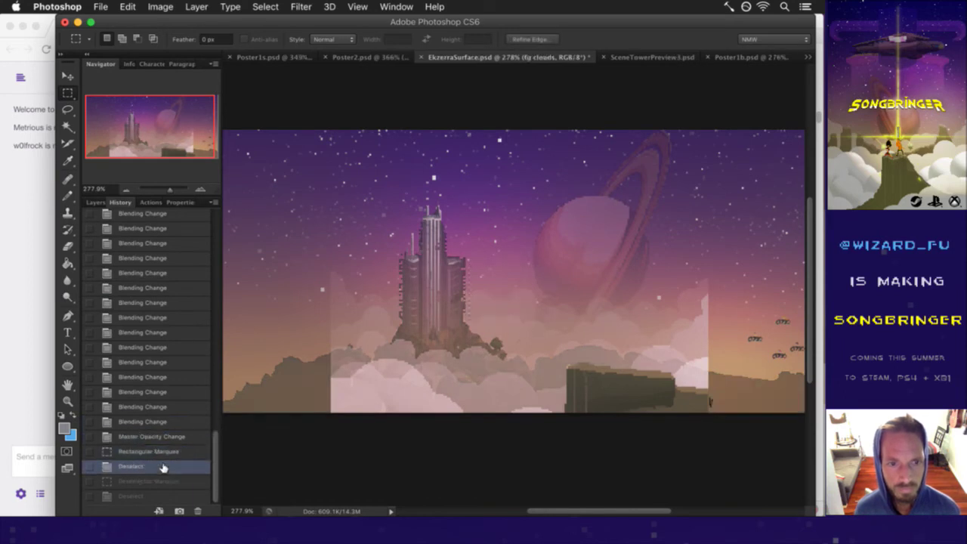
{"action": "left_click", "coordinate": [163, 481]}
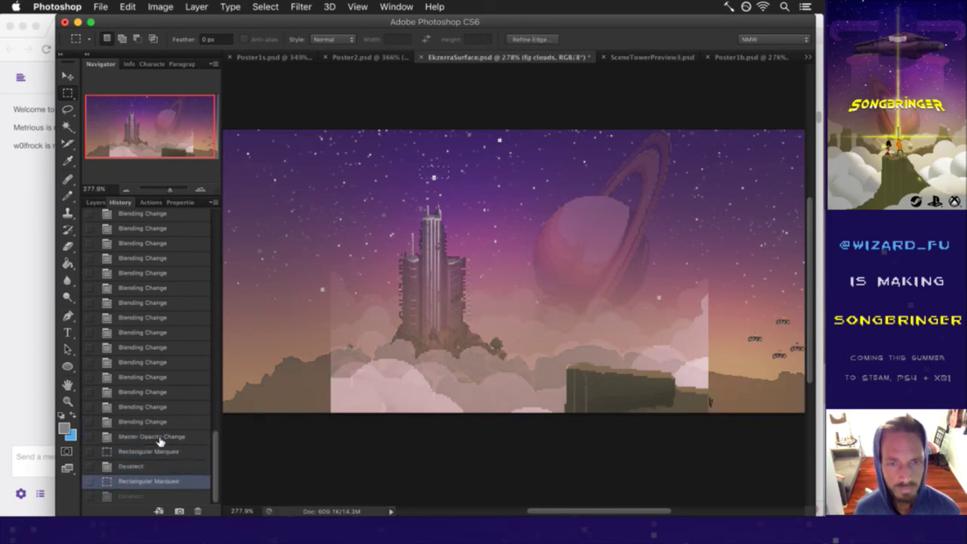
{"action": "left_click", "coordinate": [160, 495]}
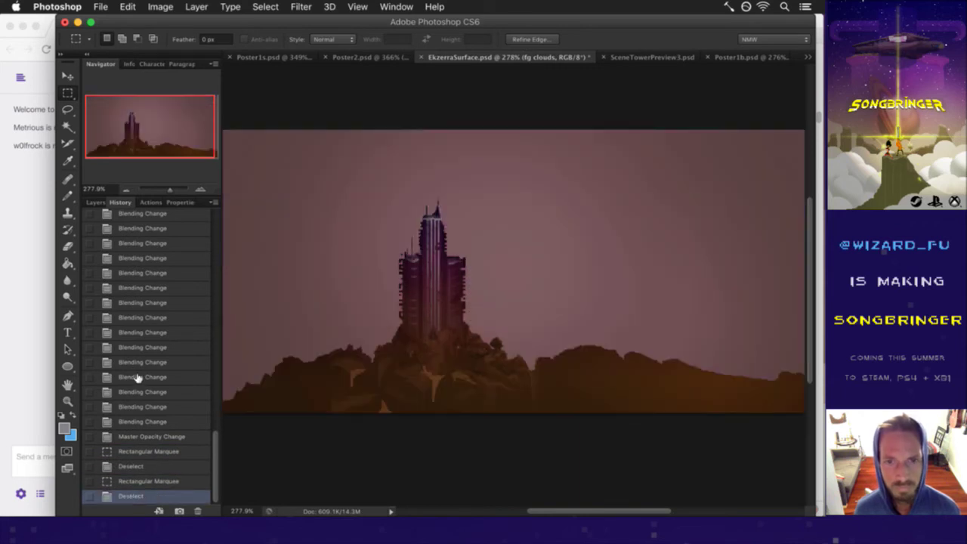
{"action": "left_click", "coordinate": [151, 481]}
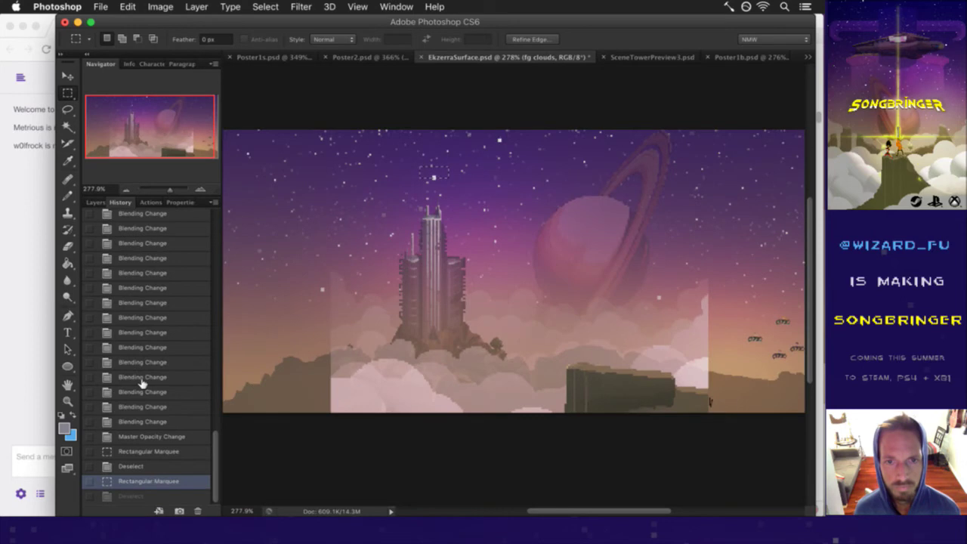
Step: Collapse the bg group, deselect, and save EkzerraSurface.psd
{"action": "left_click", "coordinate": [95, 202]}
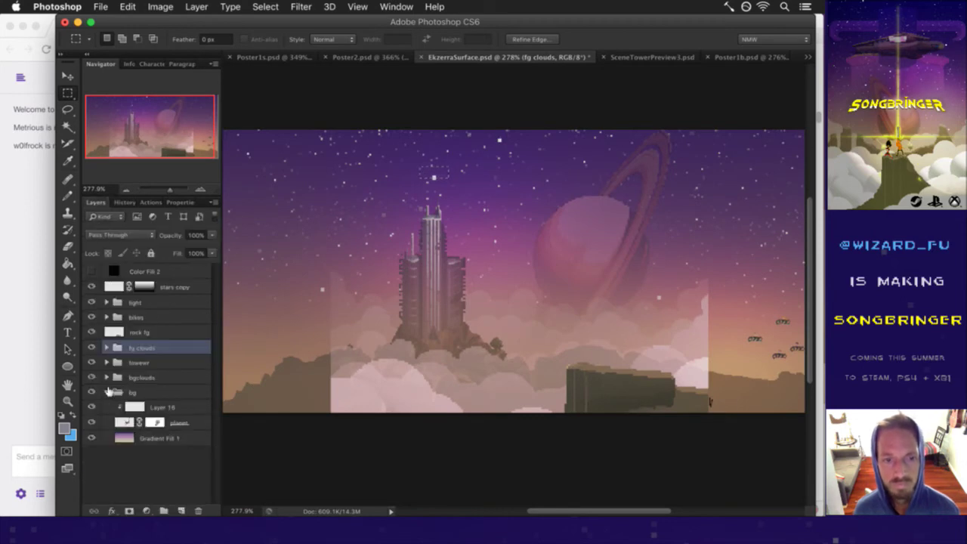
{"action": "left_click", "coordinate": [106, 392]}
{"action": "key", "text": "super+d"}
{"action": "key", "text": "super+s"}
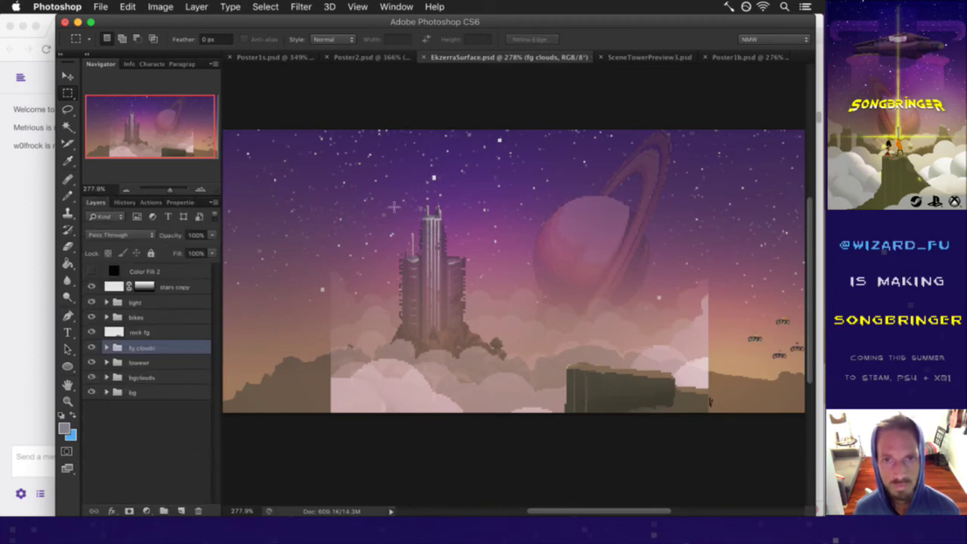
{"action": "key", "text": "super+Tab"}
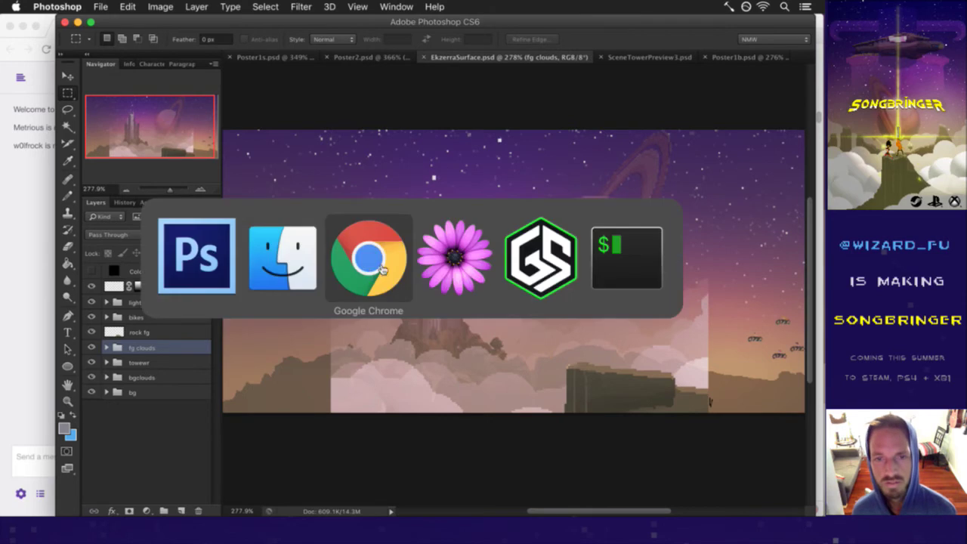
Step: In vim, run git status with :!gs and save Saves.txt with :w
{"action": "left_click", "coordinate": [591, 266]}
{"action": "type", "text": ":"}
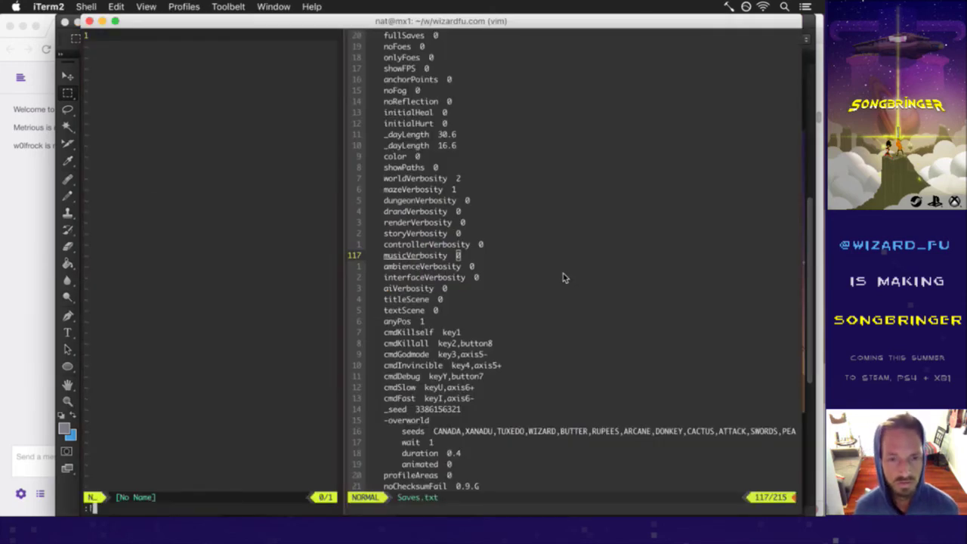
{"action": "type", "text": "!gs"}
{"action": "key", "text": "Return"}
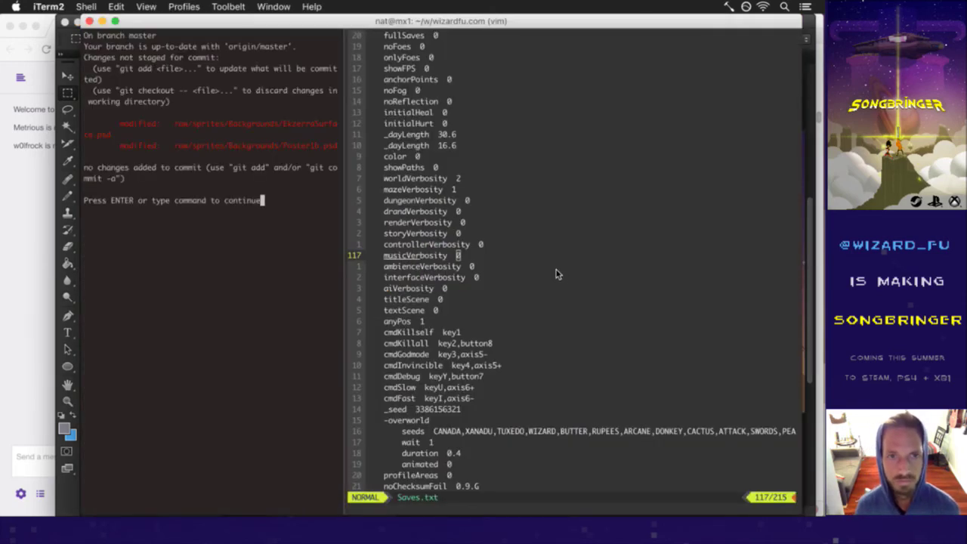
{"action": "key", "text": "Return"}
{"action": "type", "text": ":w"}
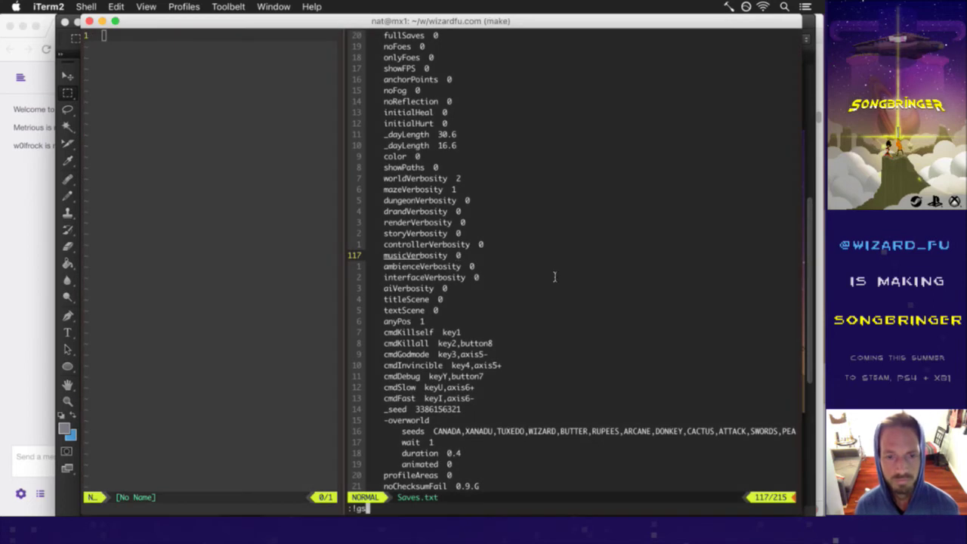
{"action": "key", "text": "Return"}
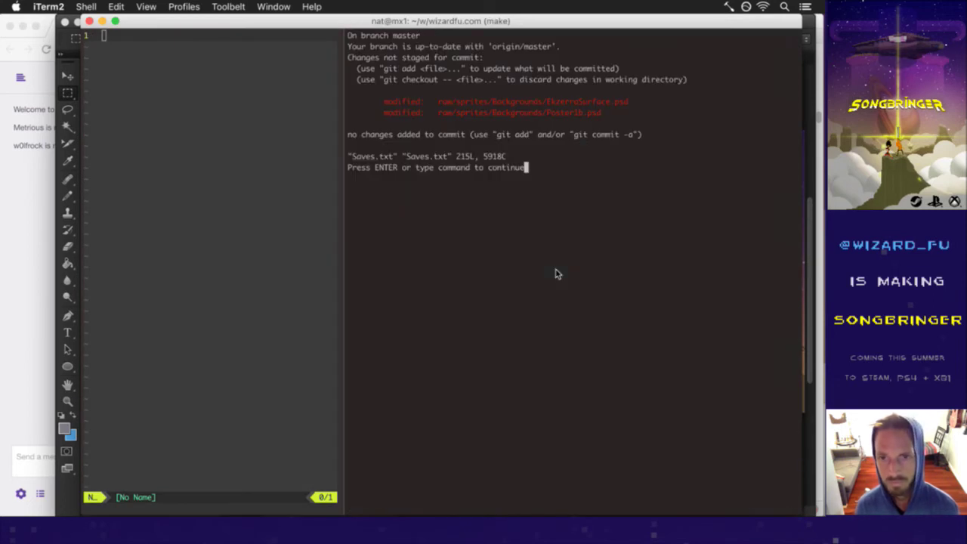
Step: Commit the modified PSDs with the message 'up' and return to Photoshop
{"action": "key", "text": "Return"}
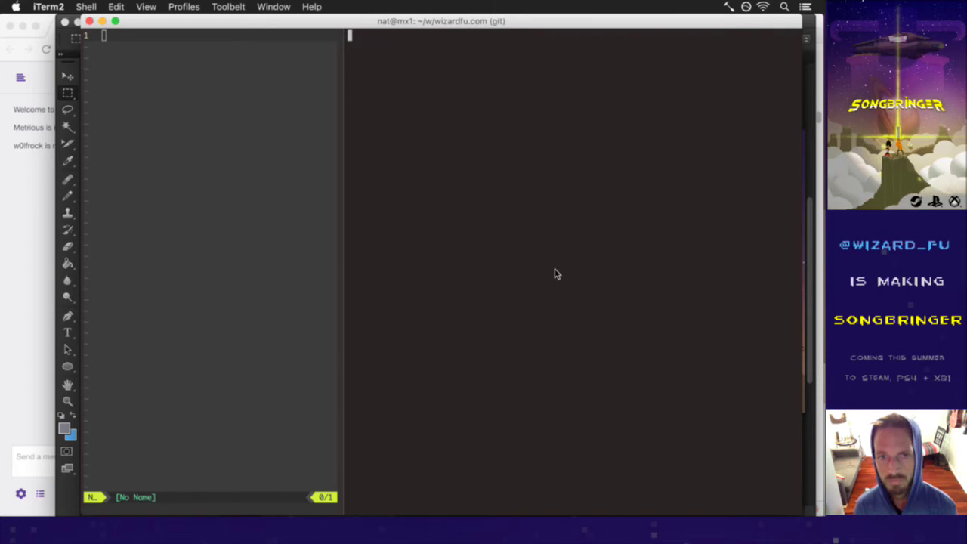
{"action": "type", "text": "iup"}
{"action": "key", "text": "Escape"}
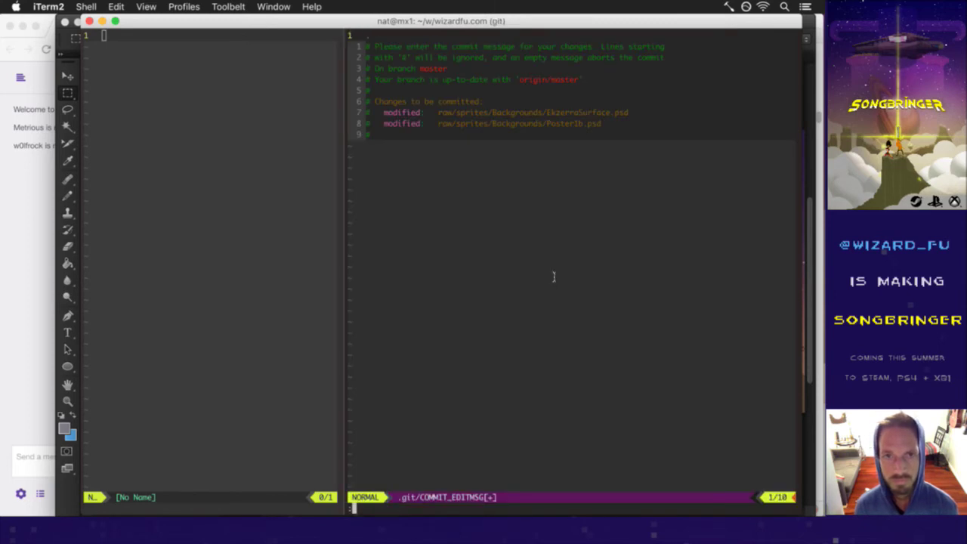
{"action": "type", "text": ":wq"}
{"action": "key", "text": "Return"}
{"action": "key", "text": "super+Tab"}
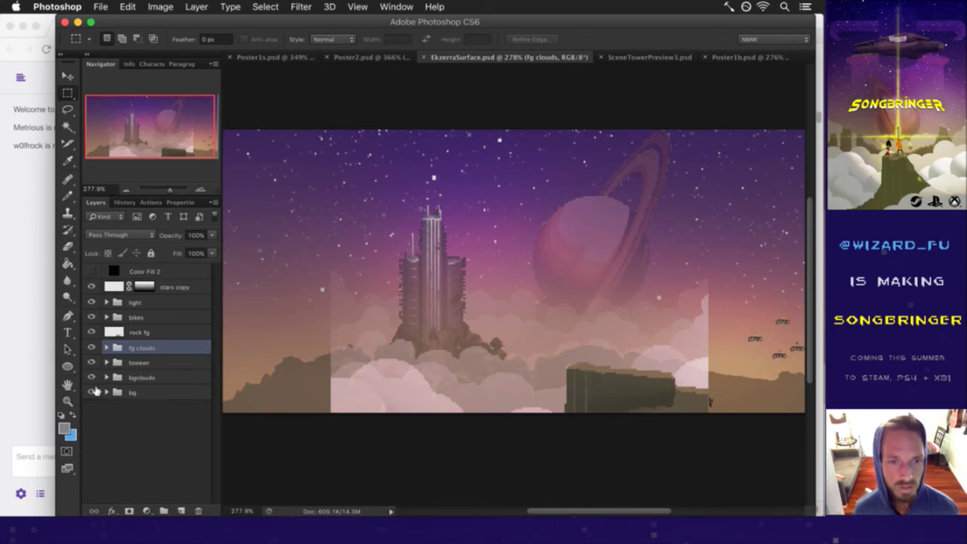
Step: Hide the bg, bgclouds, fg clouds, rock fg, bikes and stars copy layers
{"action": "left_click_drag", "start_coordinate": [91, 392], "coordinate": [91, 377]}
{"action": "left_click_drag", "start_coordinate": [92, 347], "coordinate": [93, 316]}
{"action": "left_click", "coordinate": [91, 286]}
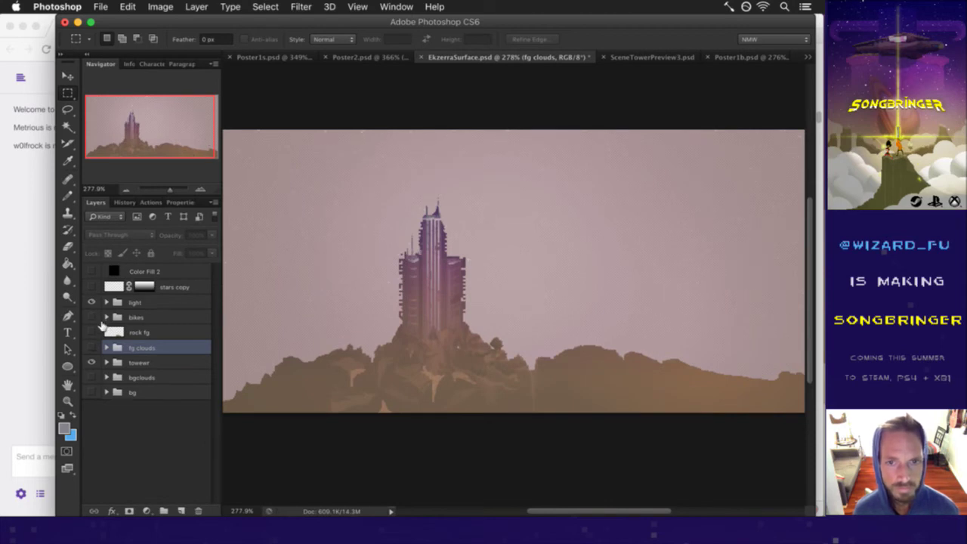
Step: Expand the towewer group and load the tower_j_land pixels as a selection
{"action": "left_click", "coordinate": [116, 362]}
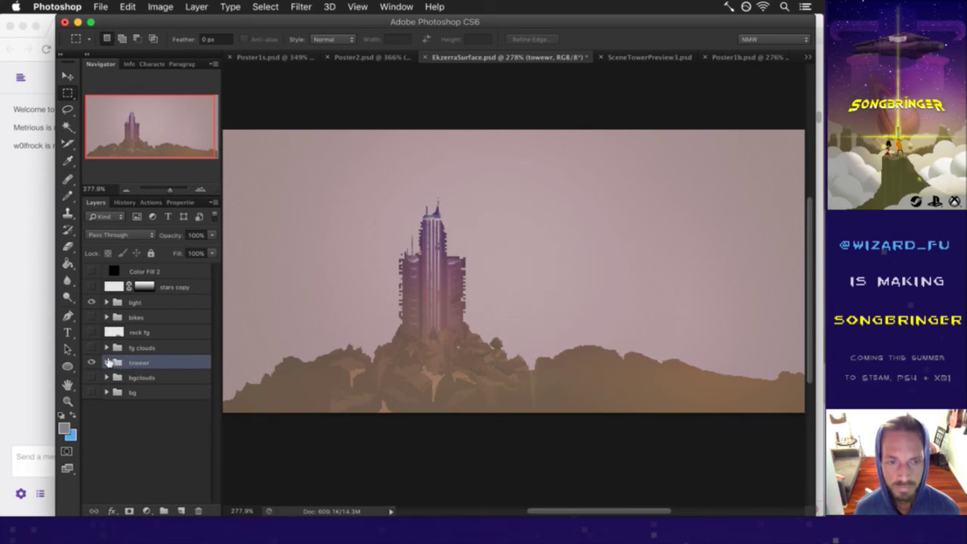
{"action": "left_click", "coordinate": [107, 362]}
{"action": "left_click", "coordinate": [127, 406], "text": "super"}
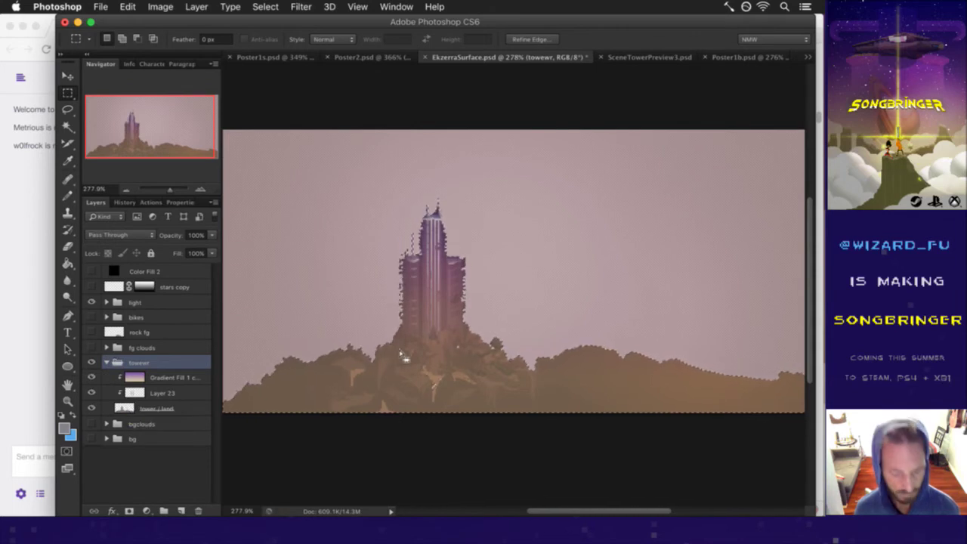
{"action": "key", "text": "shift"}
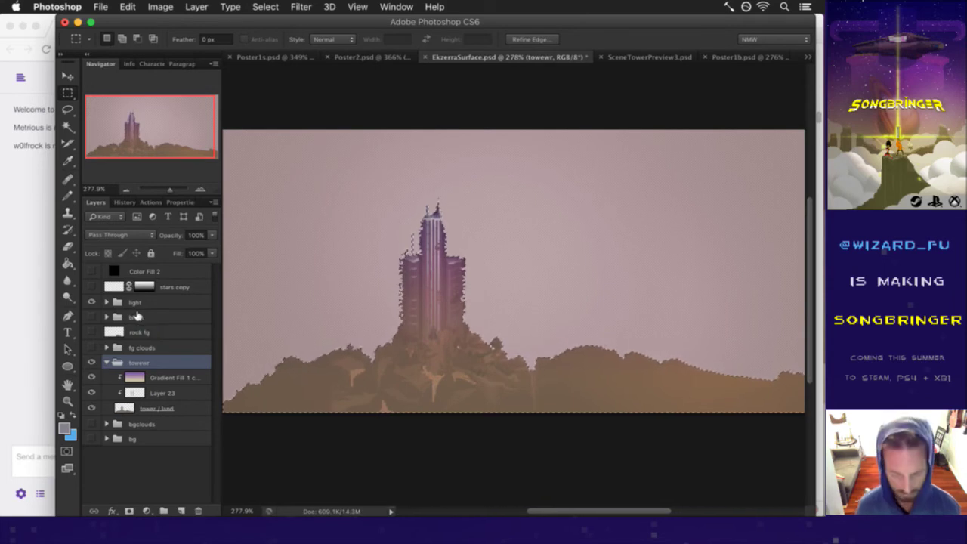
{"action": "key", "text": "super+n"}
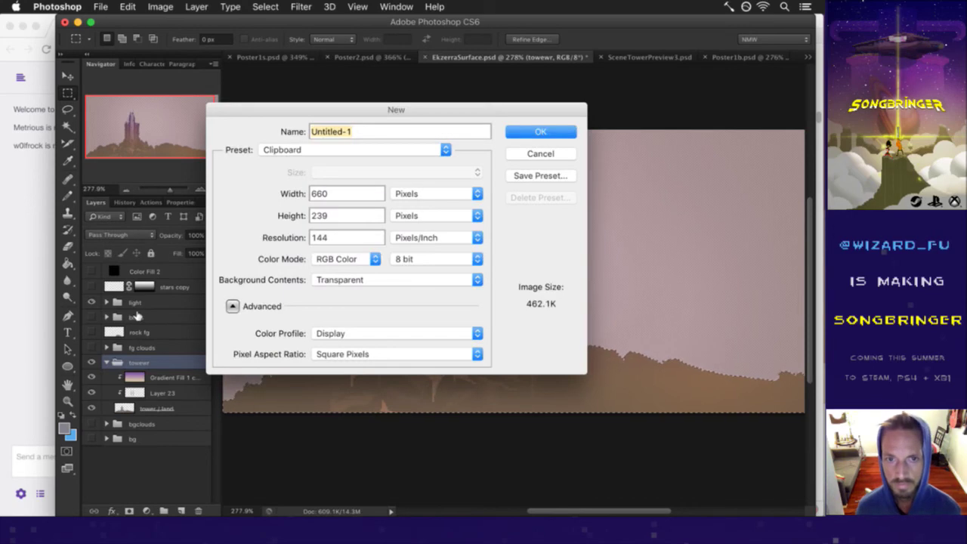
Step: Cancel the new document and check the current canvas size without changing it
{"action": "key", "text": "BackSpace"}
{"action": "key", "text": "Escape"}
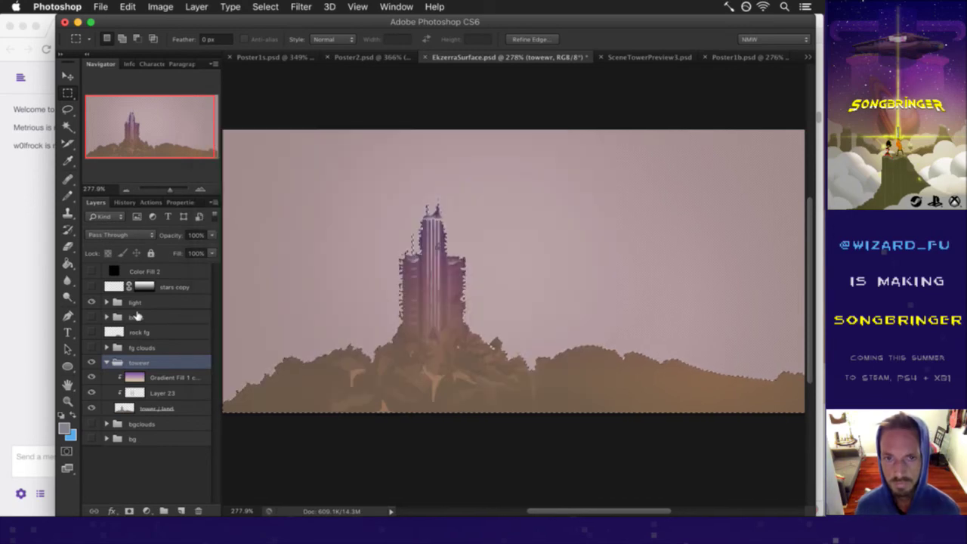
{"action": "key", "text": "super+alt+c"}
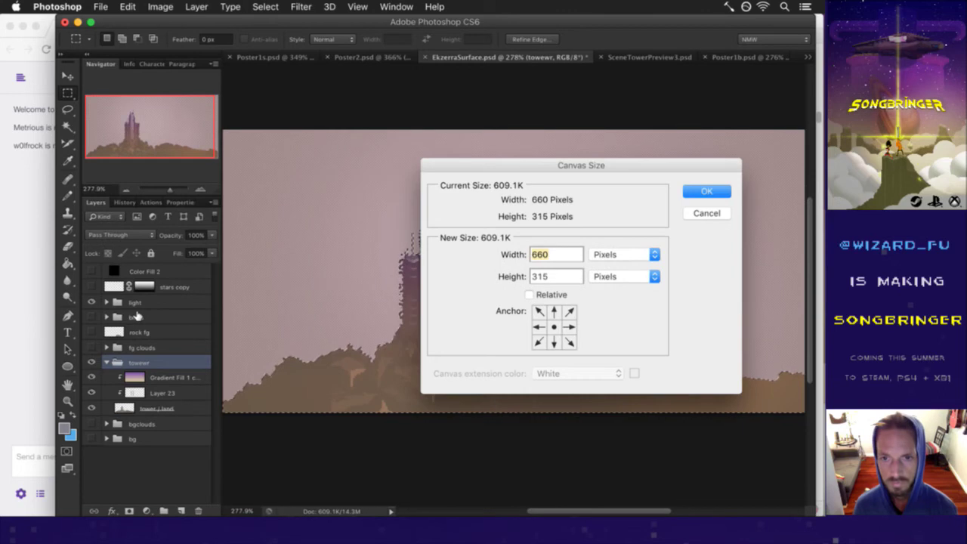
{"action": "key", "text": "Escape"}
Step: Try a 660 × 315 document with the pasted tower, then discard it unsaved
{"action": "key", "text": "super+n"}
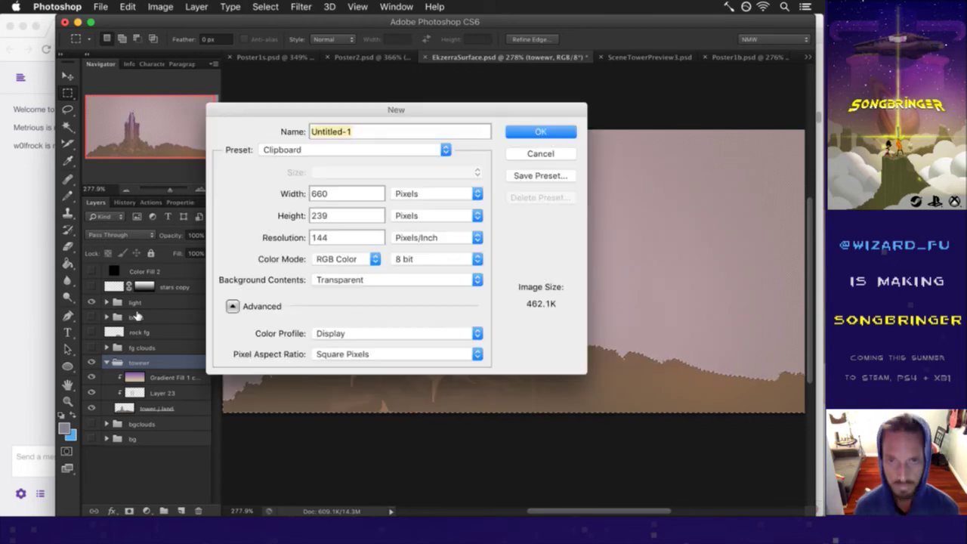
{"action": "key", "text": "Tab"}
{"action": "key", "text": "Tab"}
{"action": "type", "text": "315"}
{"action": "key", "text": "Return"}
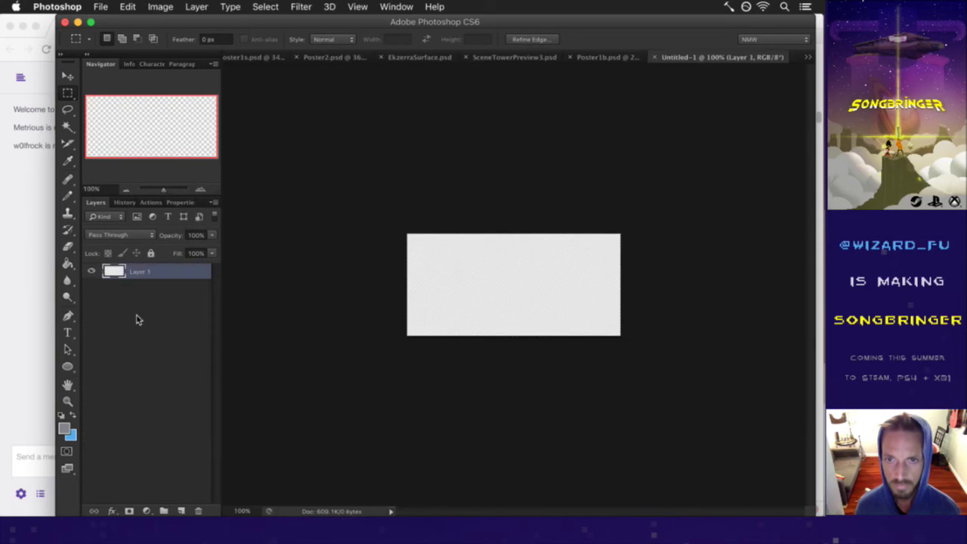
{"action": "key", "text": "super+v"}
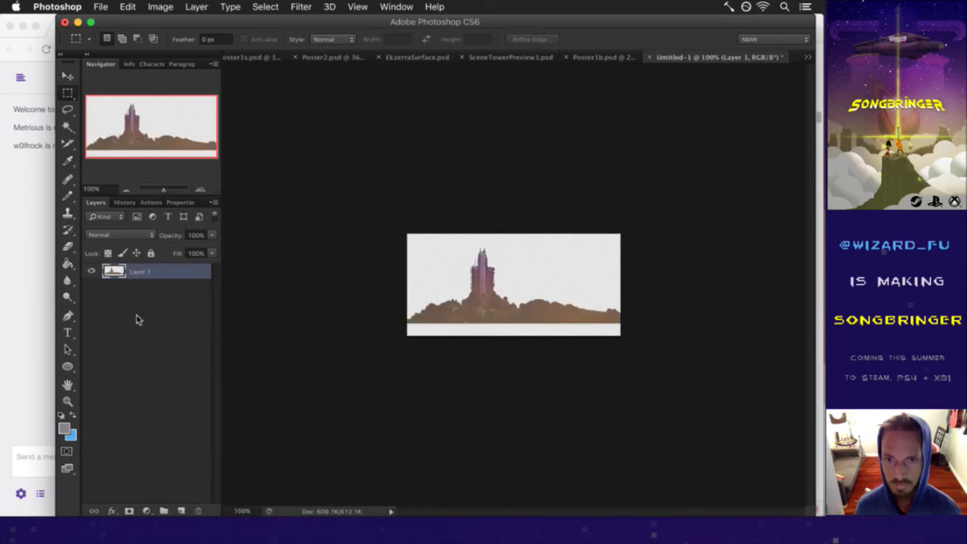
{"action": "key", "text": "super+z"}
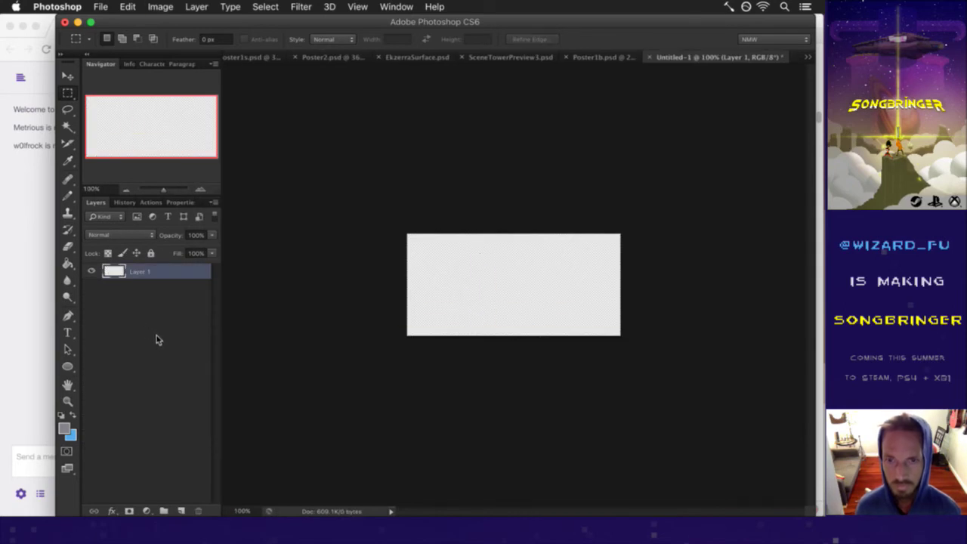
{"action": "key", "text": "super+w"}
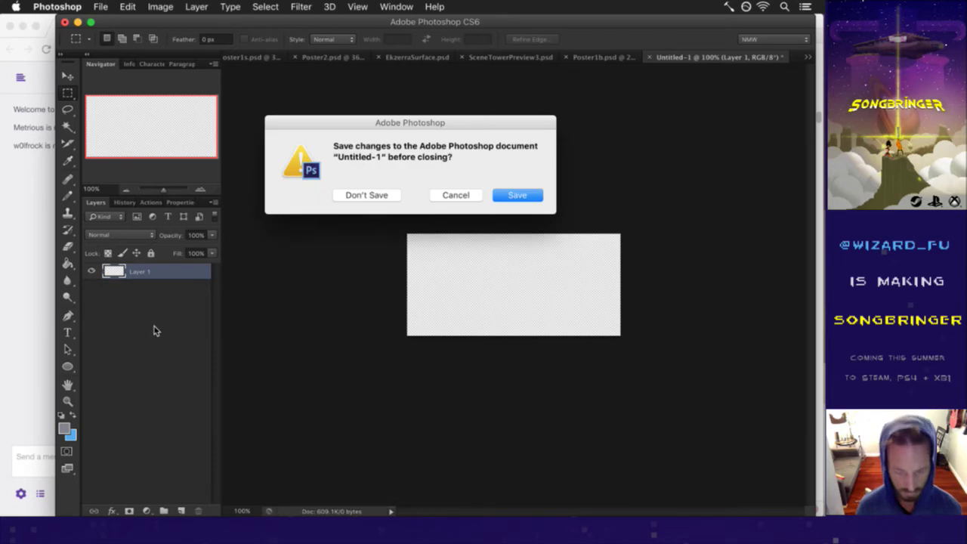
{"action": "left_click", "coordinate": [342, 205]}
Step: Create a clipboard-sized document and paste the tower artwork into it
{"action": "key", "text": "super+s"}
{"action": "key", "text": "Return"}
{"action": "key", "text": "super+v"}
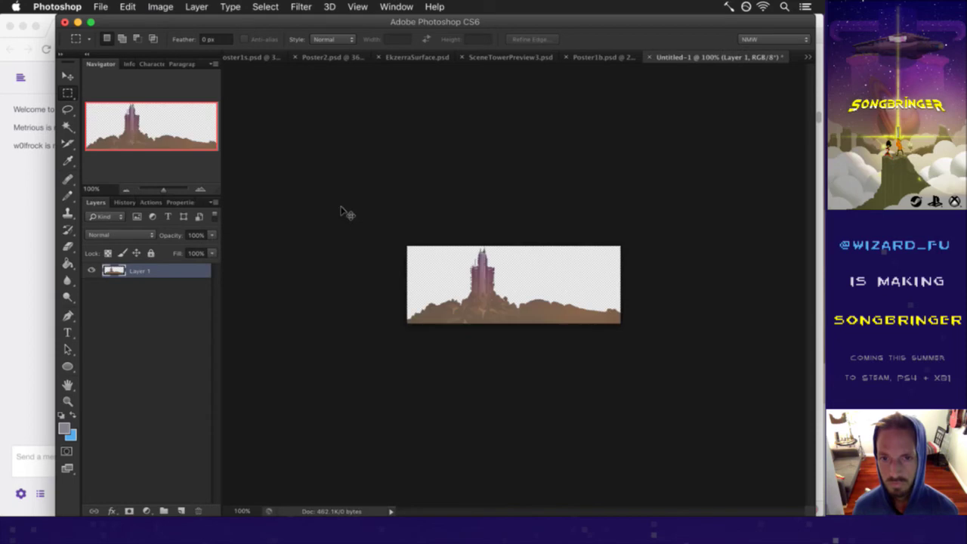
Step: Enlarge the canvas height to 315 px with a bottom-centre anchor
{"action": "key", "text": "alt+super+c"}
{"action": "key", "text": "Tab"}
{"action": "type", "text": "315"}
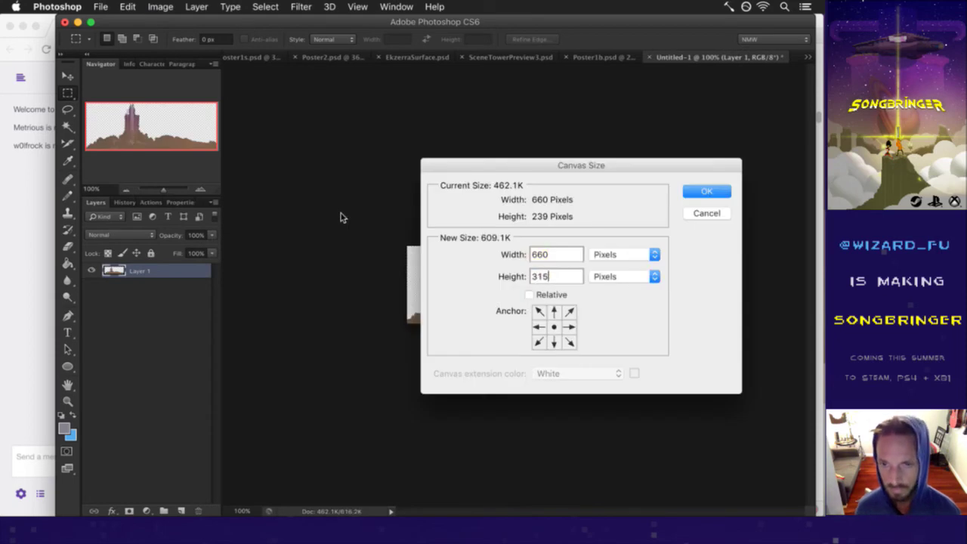
{"action": "left_click", "coordinate": [554, 342]}
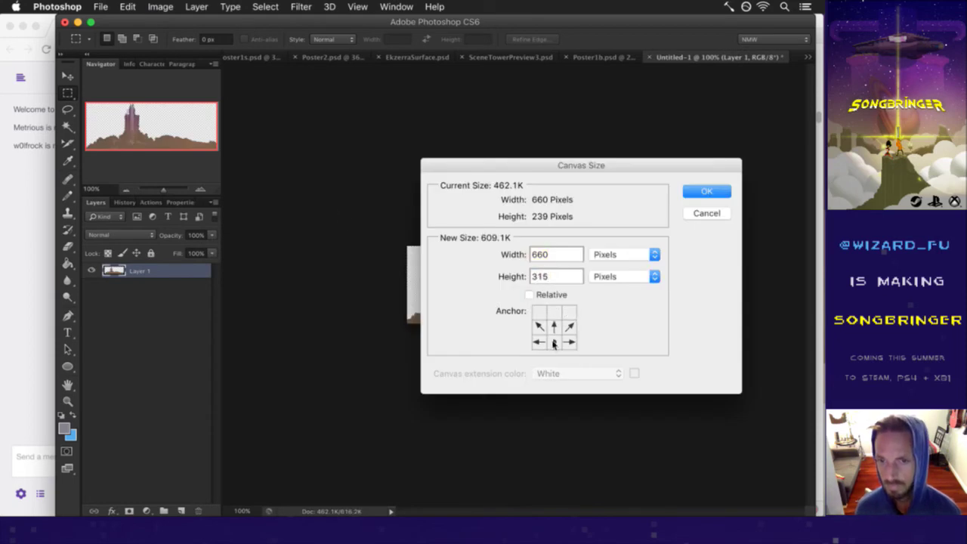
{"action": "key", "text": "Return"}
{"action": "scroll", "coordinate": [548, 319], "scroll_direction": "up", "scroll_amount": 3}
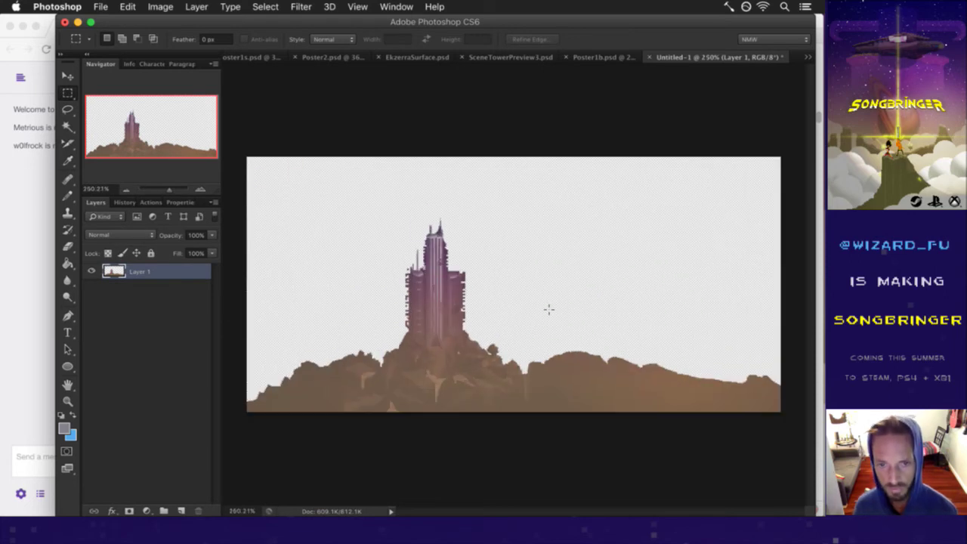
Step: Save for Web as transparent PNG-24, replacing sheets/SceneIntro2/EkzerraSurface1.png
{"action": "key", "text": "super+alt+shift+s"}
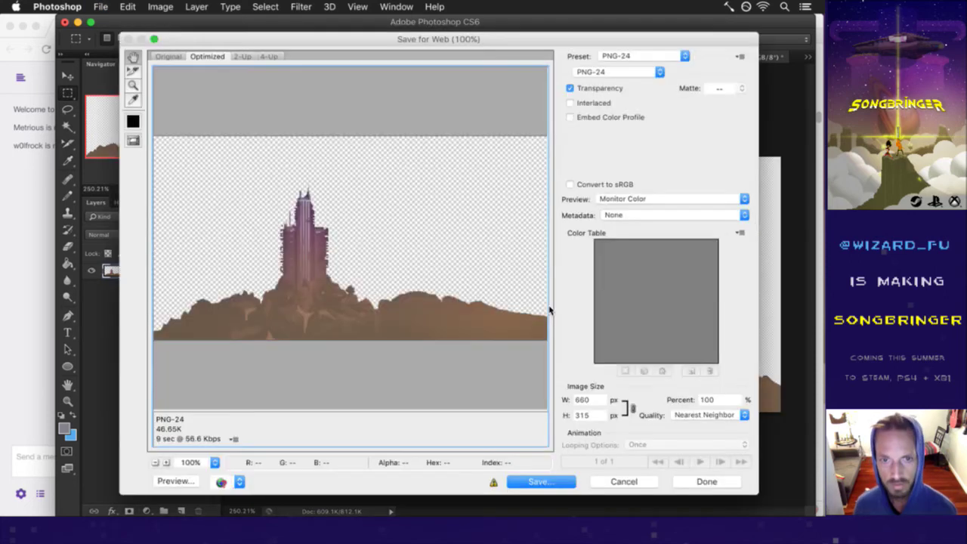
{"action": "key", "text": "Return"}
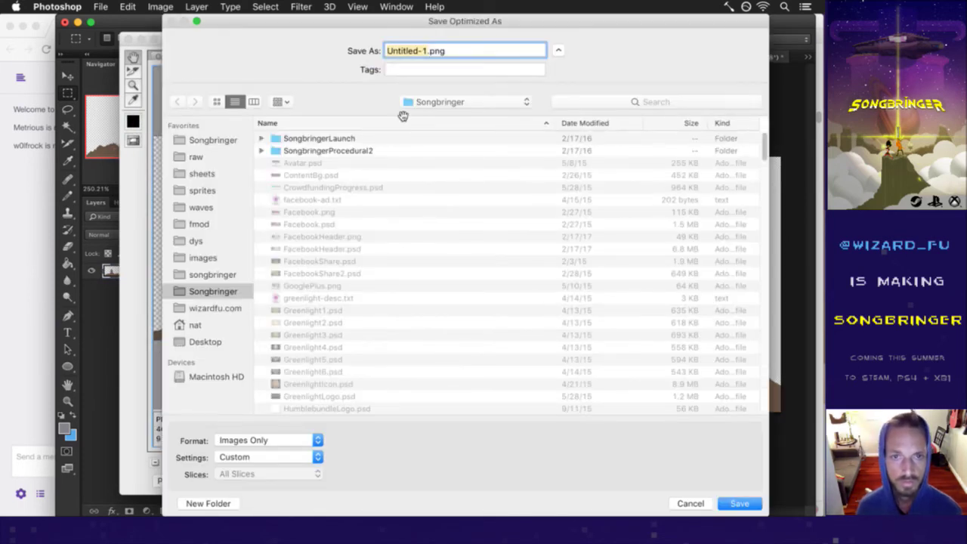
{"action": "left_click", "coordinate": [227, 173]}
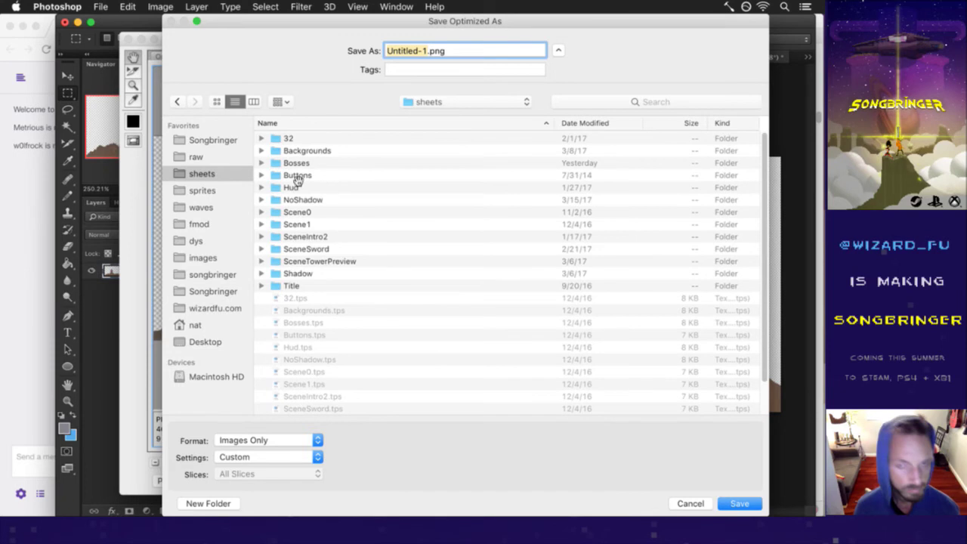
{"action": "double_click", "coordinate": [322, 238]}
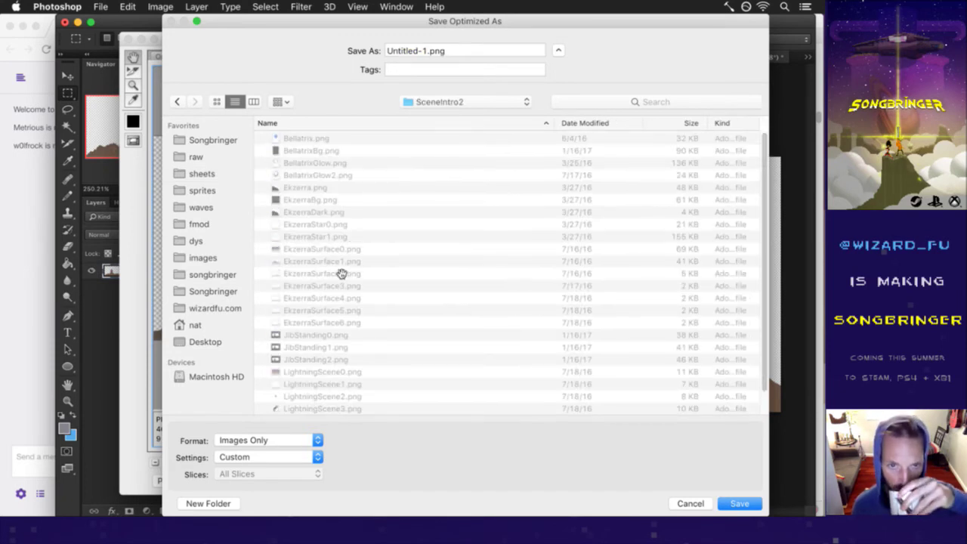
{"action": "left_click", "coordinate": [336, 264]}
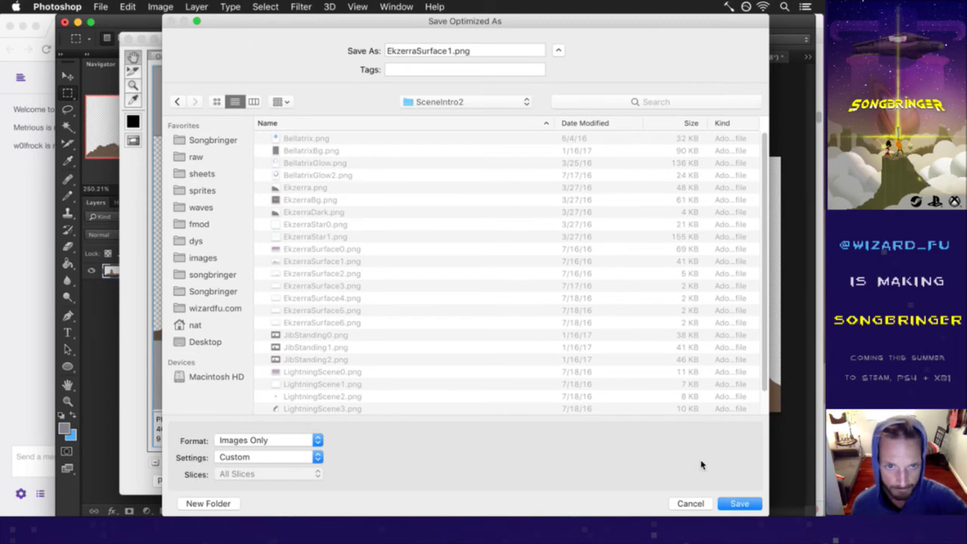
{"action": "left_click", "coordinate": [746, 504]}
{"action": "left_click", "coordinate": [596, 301]}
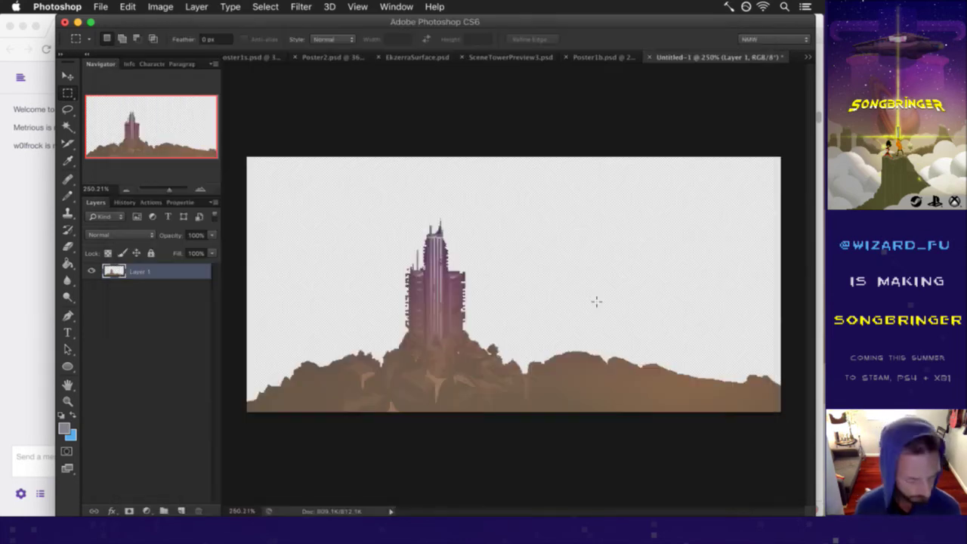
Step: In vim, clear the skipToIntro value in Saves.txt and save it to trigger the rebuild
{"action": "key", "text": "super+Tab"}
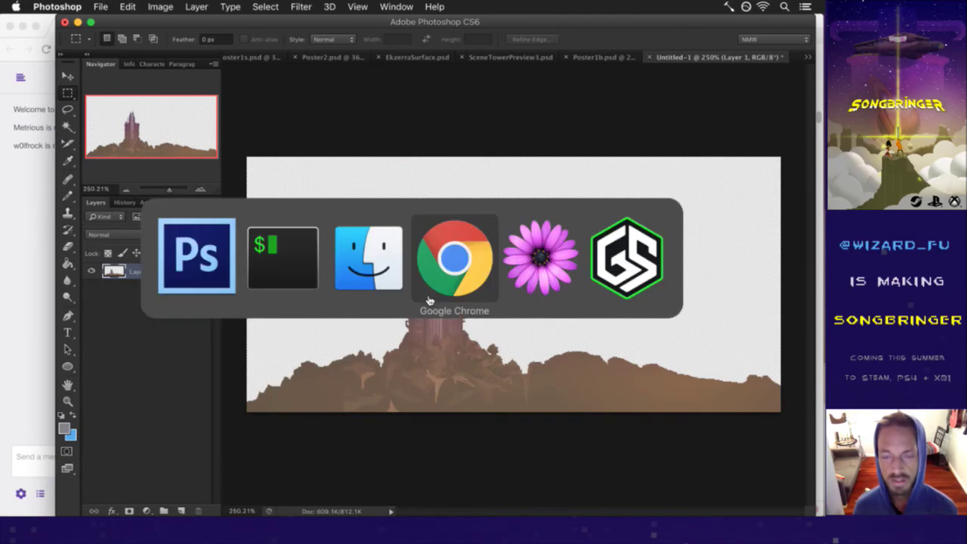
{"action": "left_click", "coordinate": [288, 272]}
{"action": "key", "text": "Return"}
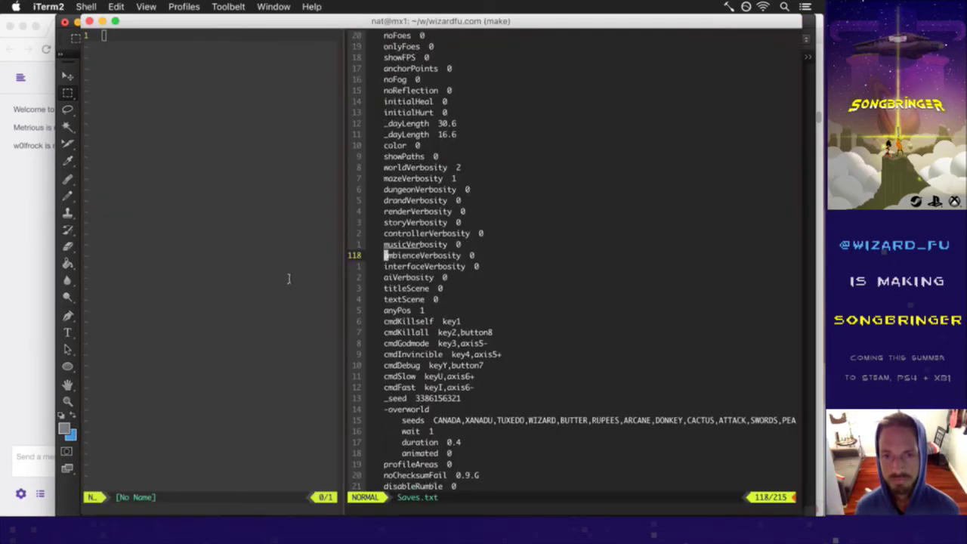
{"action": "key", "text": "k"}
{"action": "key", "text": "k"}
{"action": "key", "text": "k"}
{"action": "key", "text": "k"}
{"action": "key", "text": "k"}
{"action": "key", "text": "k"}
{"action": "key", "text": "k"}
{"action": "key", "text": "k"}
{"action": "key", "text": "k"}
{"action": "key", "text": "k"}
{"action": "key", "text": "k"}
{"action": "key", "text": "k"}
{"action": "key", "text": "k"}
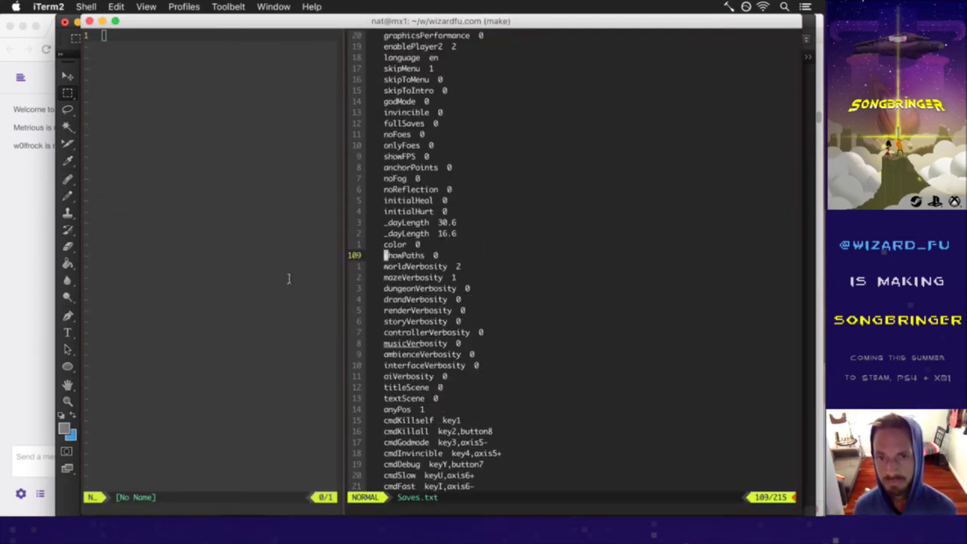
{"action": "key", "text": "k"}
{"action": "key", "text": "k"}
{"action": "key", "text": "k"}
{"action": "key", "text": "k"}
{"action": "key", "text": "k"}
{"action": "key", "text": "k"}
{"action": "key", "text": "k"}
{"action": "key", "text": "k"}
{"action": "key", "text": "k"}
{"action": "key", "text": "k"}
{"action": "key", "text": "k"}
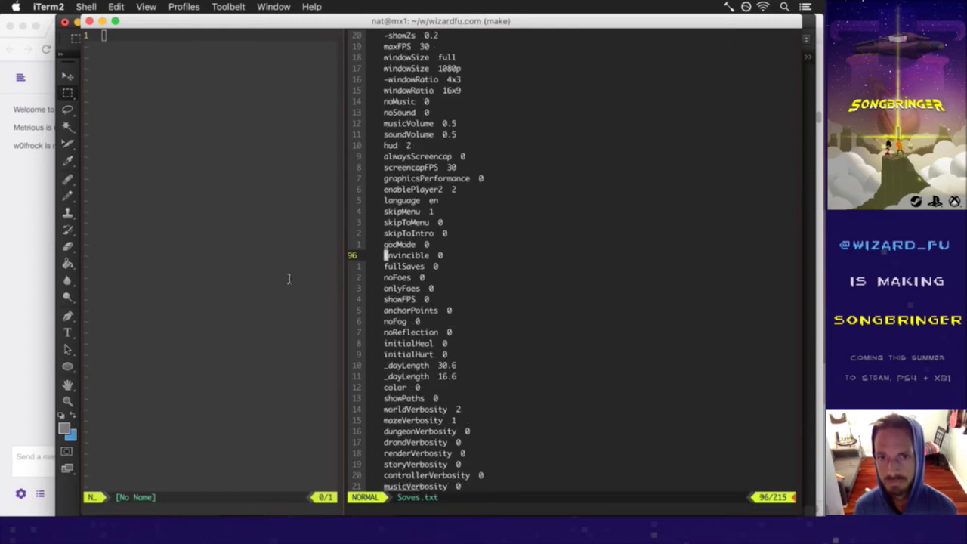
{"action": "key", "text": "$"}
{"action": "type", "text": "s"}
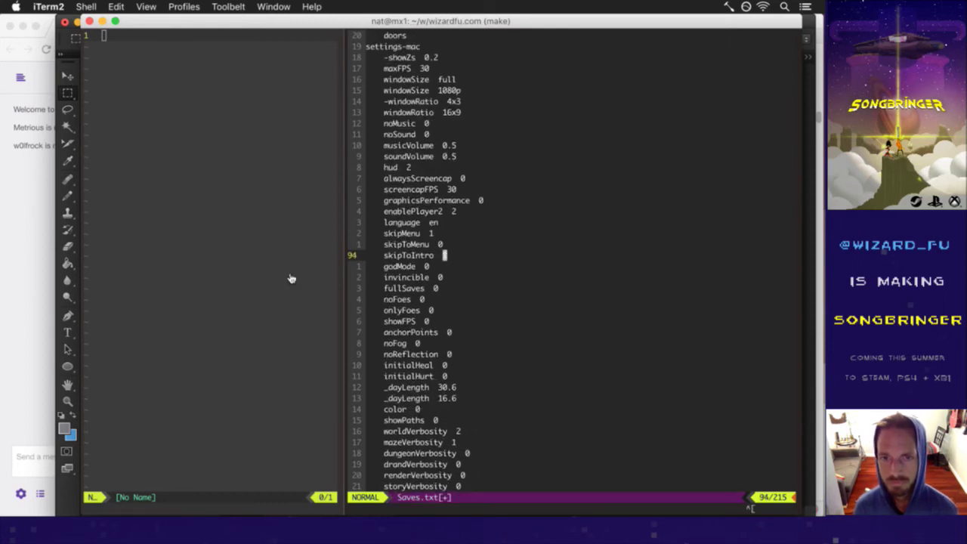
{"action": "type", "text": ":w"}
{"action": "key", "text": "Return"}
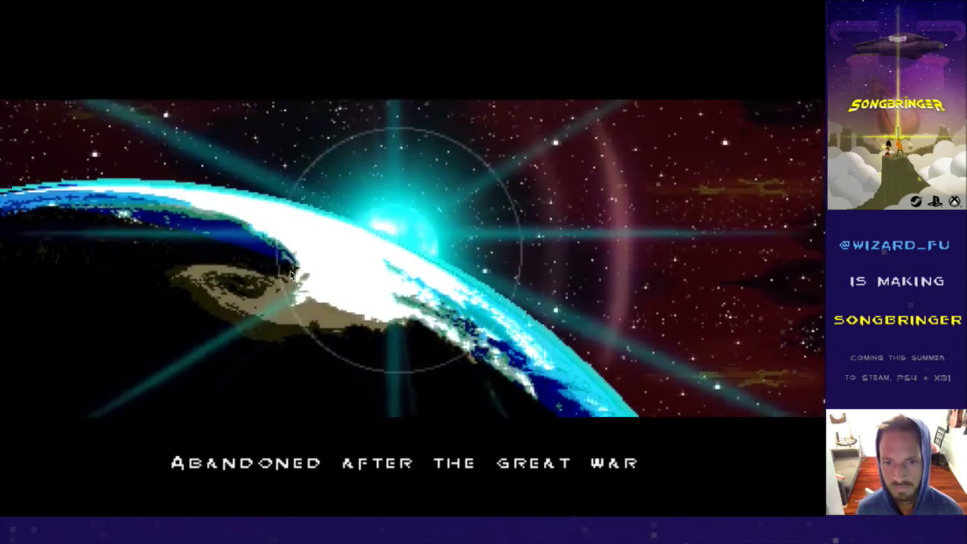
Step: Fast-forward the intro cutscene, then quit Songbringer
{"action": "key", "text": "space"}
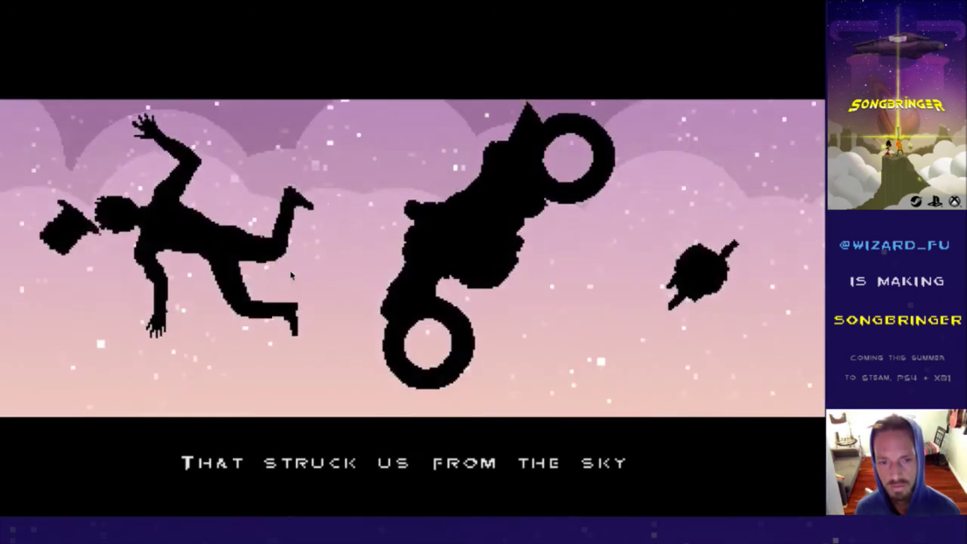
{"action": "key", "text": "super+q"}
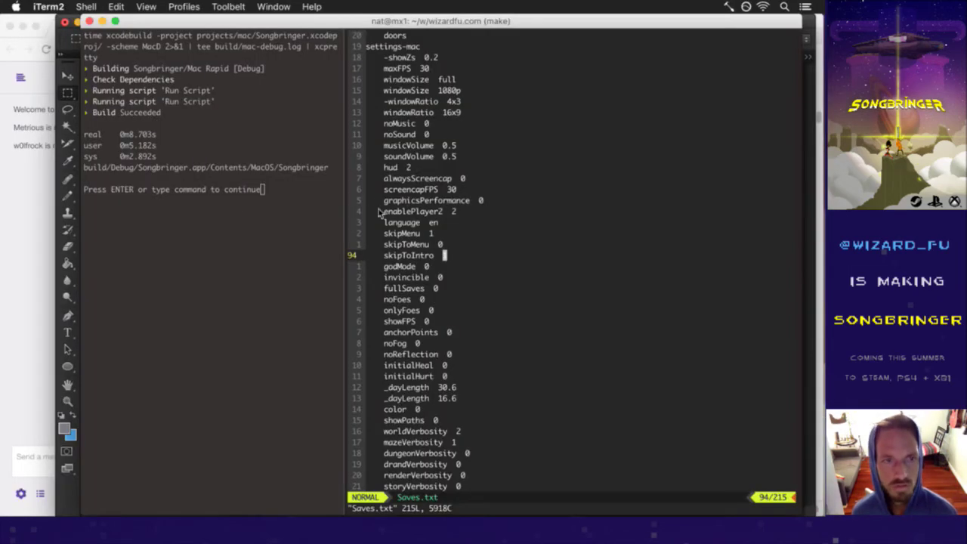
Step: Jump to the PhaseIntro definition in Flux.cpp with :tjump! PhaseIntro
{"action": "key", "text": "super+Tab"}
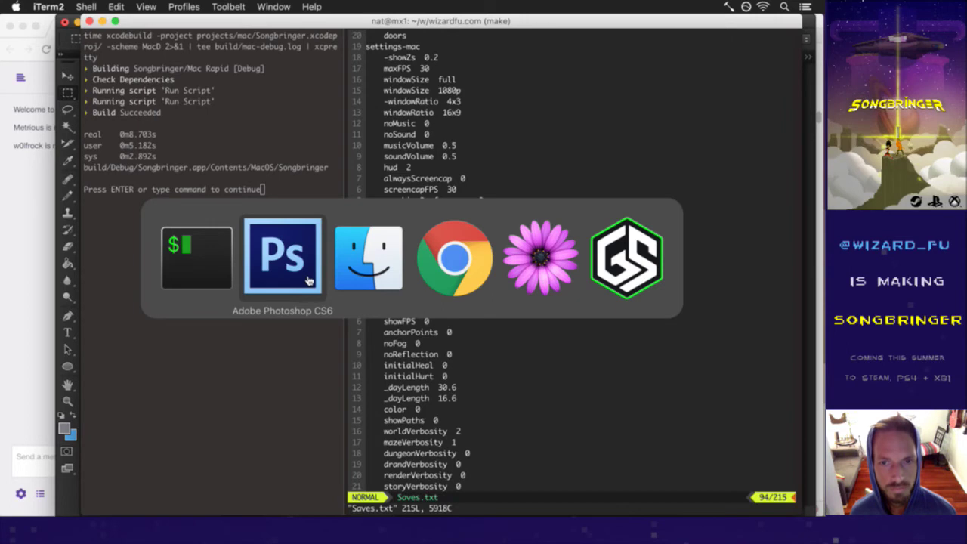
{"action": "left_click", "coordinate": [212, 282]}
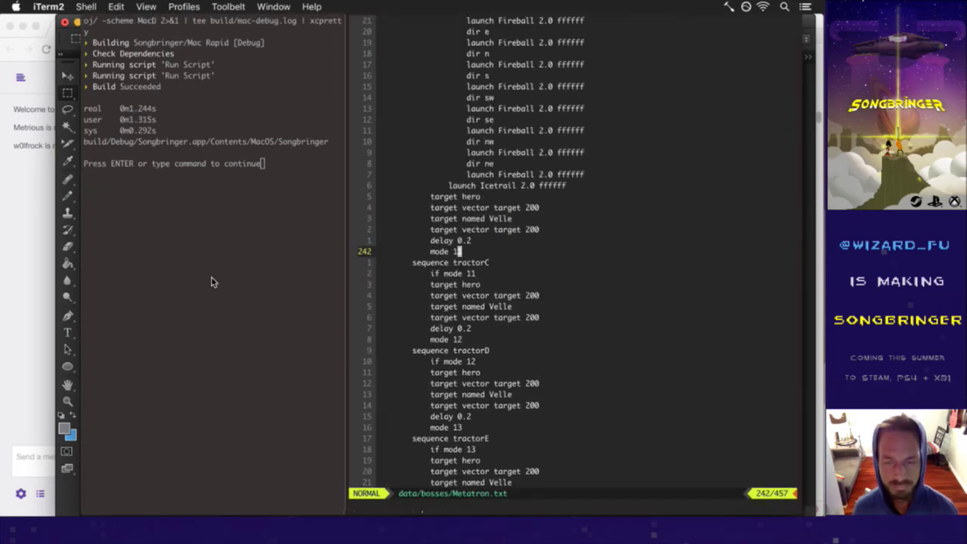
{"action": "type", "text": ":fin phaseint"}
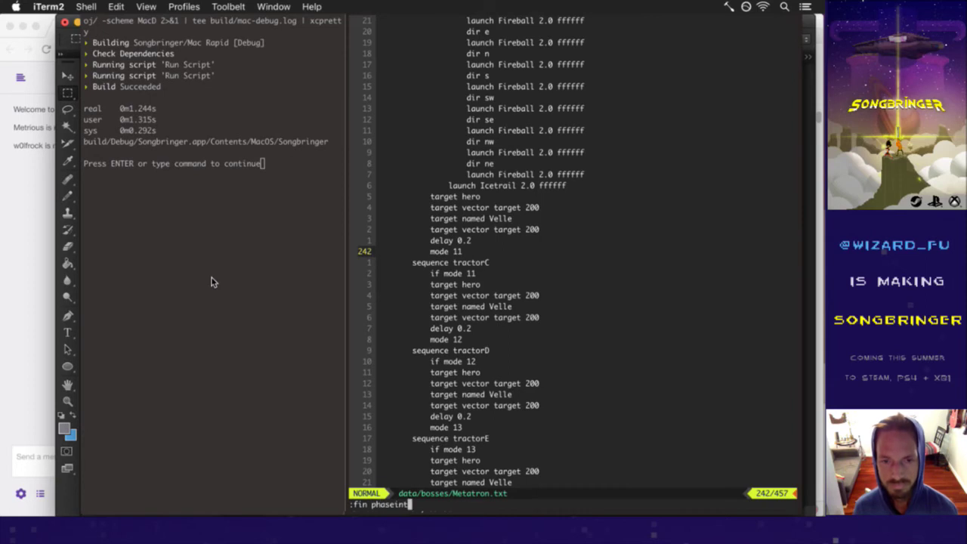
{"action": "key", "text": "ctrl+u"}
{"action": "type", "text": "tjump! phaseint"}
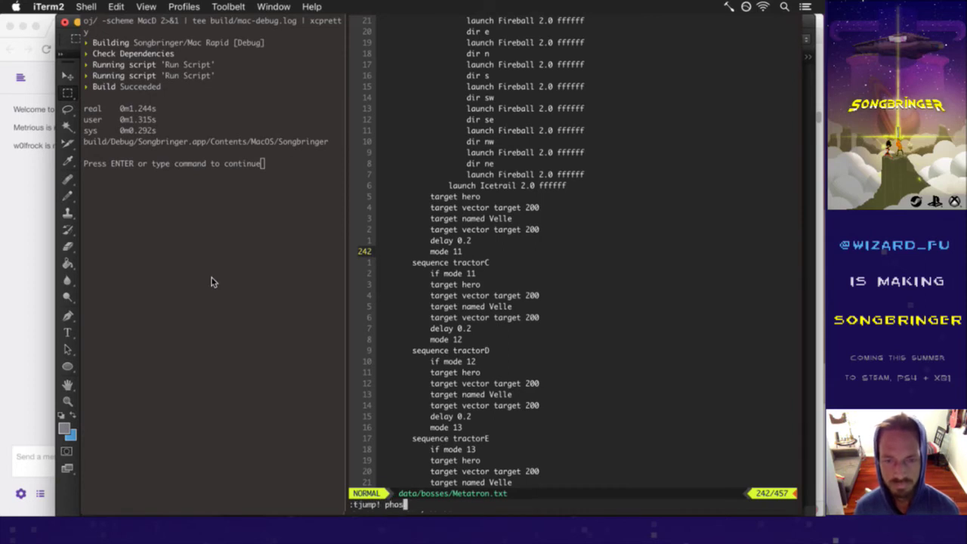
{"action": "key", "text": "Tab"}
{"action": "key", "text": "Return"}
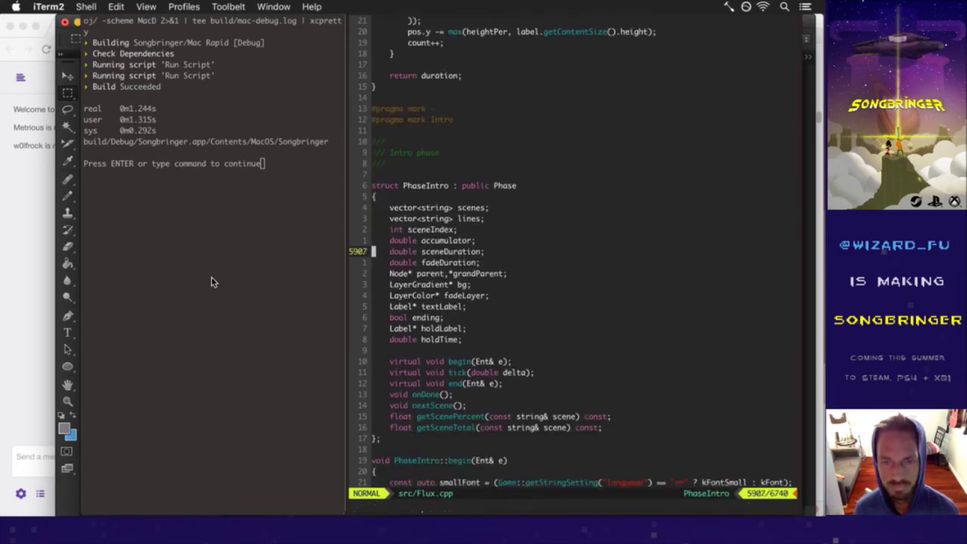
Step: Search for ekzerrasur and move down to the s0 sprite line
{"action": "key", "text": "j"}
{"action": "key", "text": "j"}
{"action": "key", "text": "j"}
{"action": "key", "text": "j"}
{"action": "key", "text": "j"}
{"action": "key", "text": "j"}
{"action": "key", "text": "j"}
{"action": "key", "text": "j"}
{"action": "key", "text": "j"}
{"action": "key", "text": "j"}
{"action": "key", "text": "j"}
{"action": "key", "text": "j"}
{"action": "key", "text": "j"}
{"action": "key", "text": "j"}
{"action": "key", "text": "j"}
{"action": "key", "text": "j"}
{"action": "key", "text": "j"}
{"action": "key", "text": "j"}
{"action": "key", "text": "j"}
{"action": "key", "text": "j"}
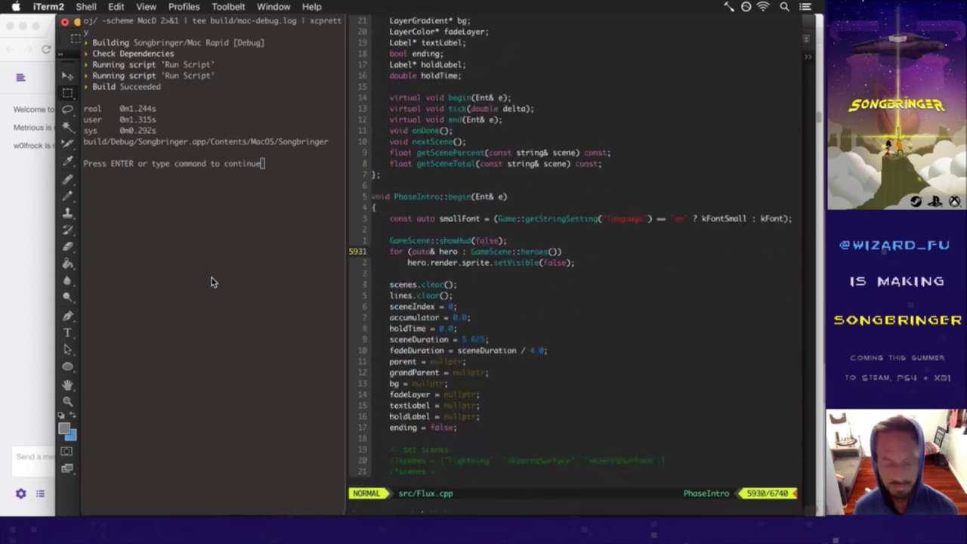
{"action": "key", "text": "j"}
{"action": "key", "text": "j"}
{"action": "key", "text": "j"}
{"action": "key", "text": "j"}
{"action": "key", "text": "j"}
{"action": "key", "text": "j"}
{"action": "key", "text": "j"}
{"action": "key", "text": "j"}
{"action": "key", "text": "j"}
{"action": "key", "text": "j"}
{"action": "key", "text": "j"}
{"action": "key", "text": "j"}
{"action": "key", "text": "j"}
{"action": "key", "text": "j"}
{"action": "key", "text": "j"}
{"action": "key", "text": "j"}
{"action": "key", "text": "j"}
{"action": "key", "text": "j"}
{"action": "key", "text": "j"}
{"action": "key", "text": "j"}
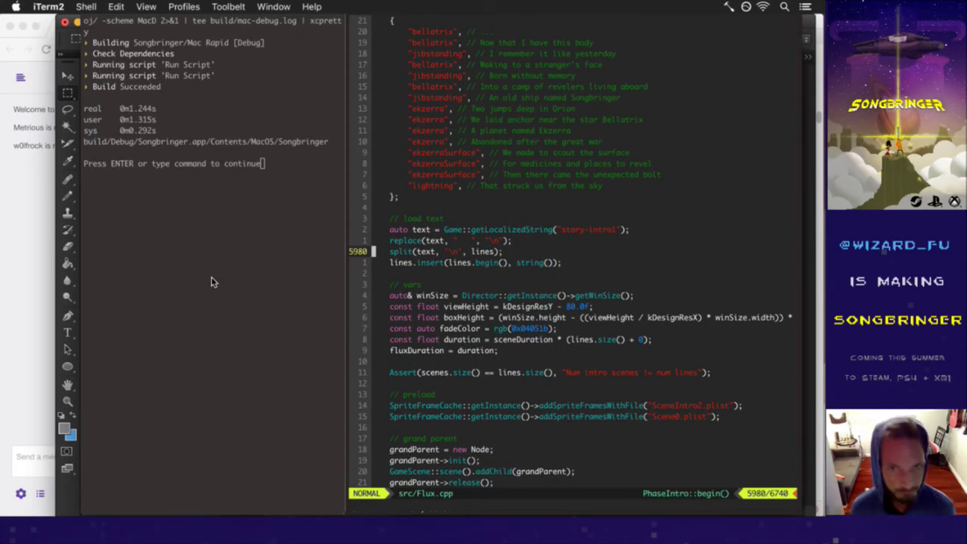
{"action": "type", "text": "/"}
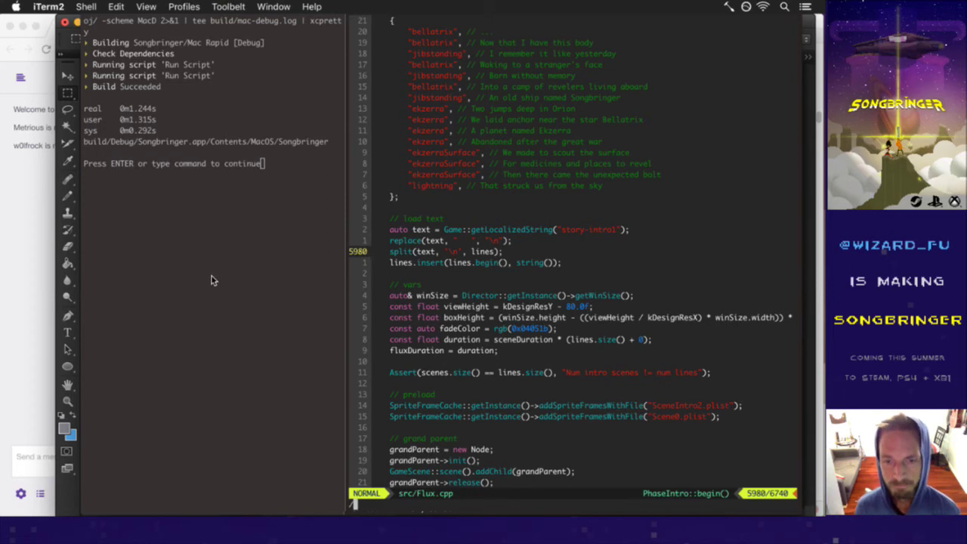
{"action": "type", "text": "ekzerrasur"}
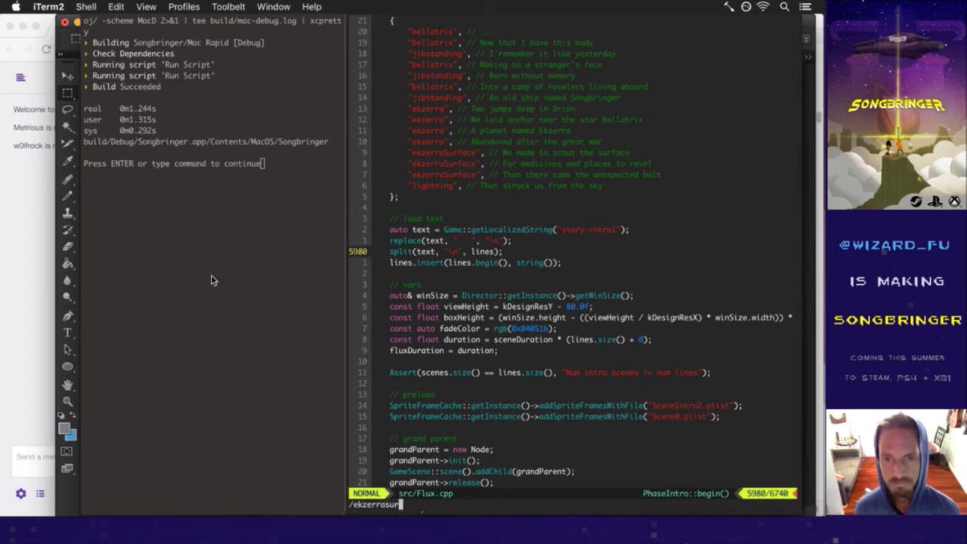
{"action": "key", "text": "Return"}
{"action": "key", "text": "j"}
{"action": "key", "text": "j"}
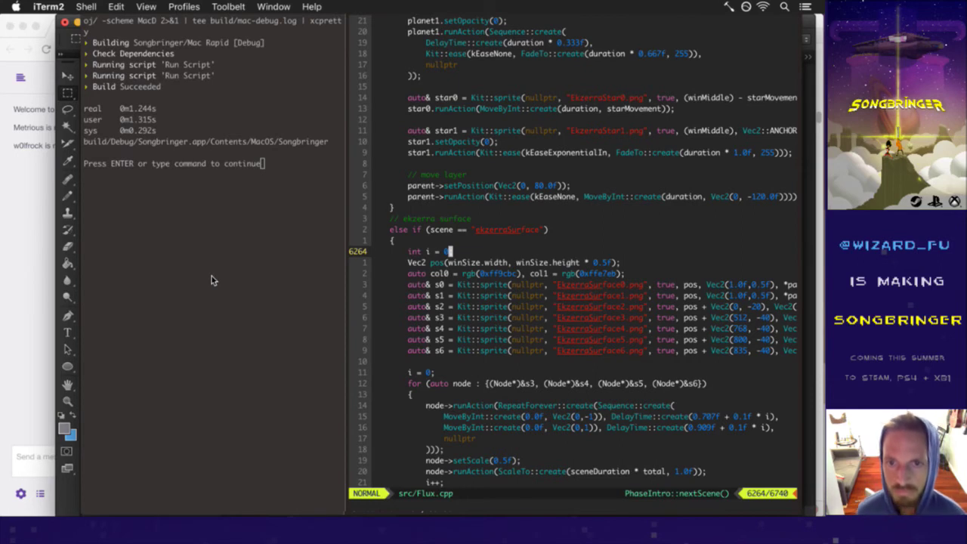
{"action": "key", "text": "j"}
{"action": "key", "text": "j"}
{"action": "key", "text": "j"}
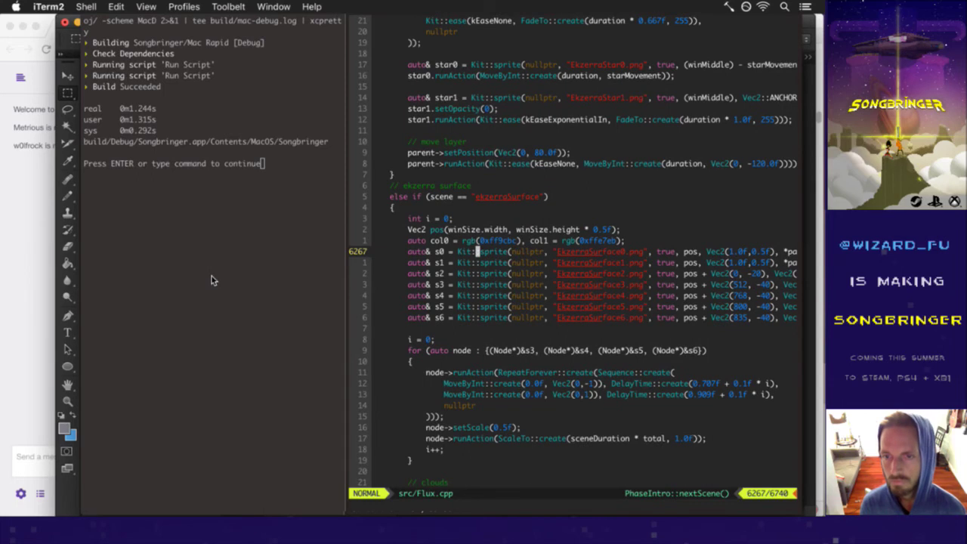
Step: Inspect the s0 line's pos and anchor arguments and bike bobbing code, then view SceneIntro2
{"action": "key", "text": "super+Tab"}
{"action": "key", "text": "super+Tab"}
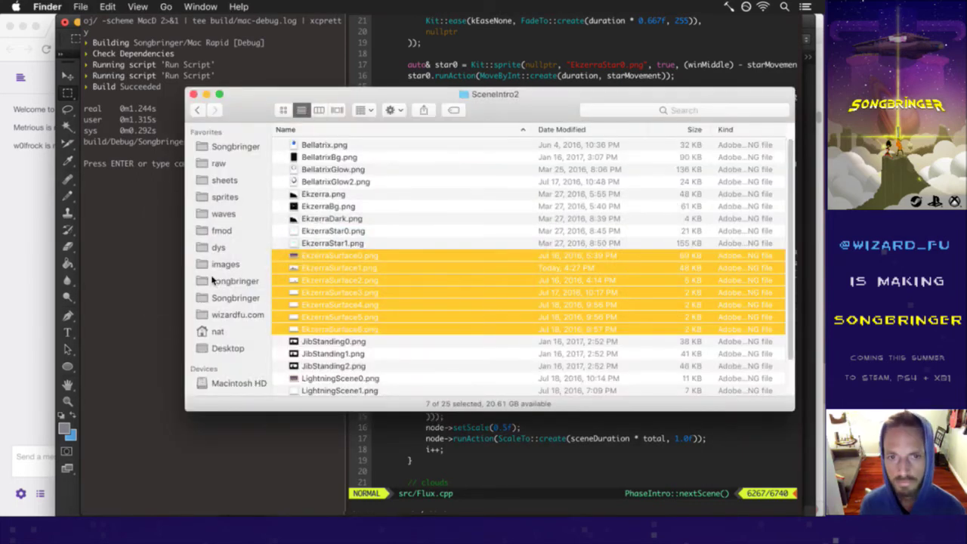
{"action": "key", "text": "super+Tab"}
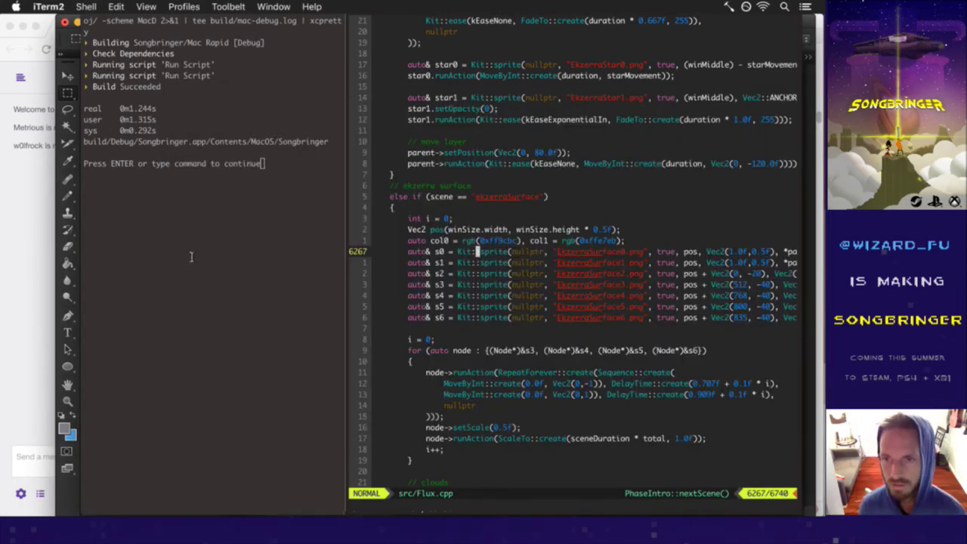
{"action": "key", "text": "w"}
{"action": "key", "text": "w"}
{"action": "key", "text": "w"}
{"action": "key", "text": "w"}
{"action": "key", "text": "w"}
{"action": "key", "text": "w"}
{"action": "key", "text": "w"}
{"action": "key", "text": "w"}
{"action": "key", "text": "w"}
{"action": "key", "text": "w"}
{"action": "key", "text": "w"}
{"action": "key", "text": "w"}
{"action": "key", "text": "w"}
{"action": "key", "text": "w"}
{"action": "key", "text": "w"}
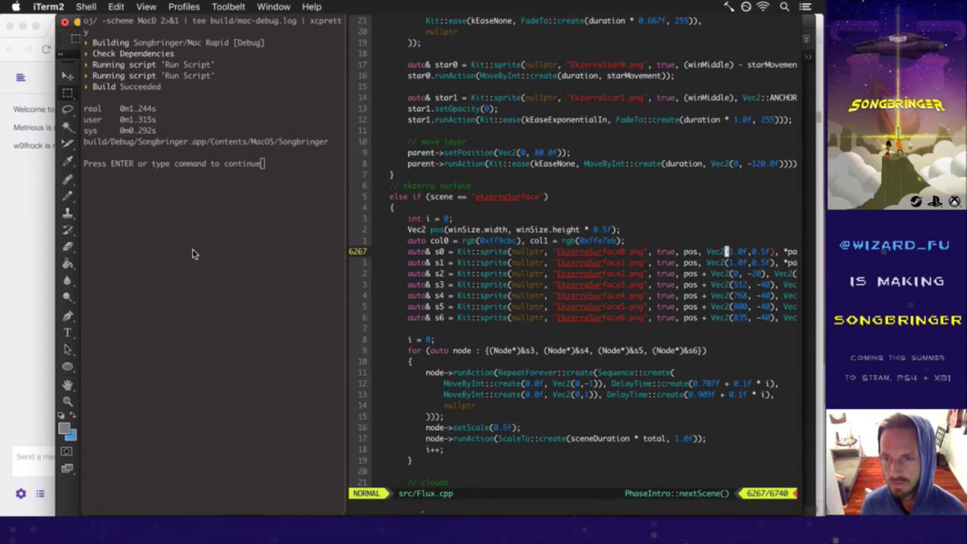
{"action": "key", "text": "w"}
{"action": "key", "text": "w"}
{"action": "key", "text": "w"}
{"action": "key", "text": "w"}
{"action": "key", "text": "w"}
{"action": "key", "text": "w"}
{"action": "key", "text": "w"}
{"action": "key", "text": "w"}
{"action": "key", "text": "w"}
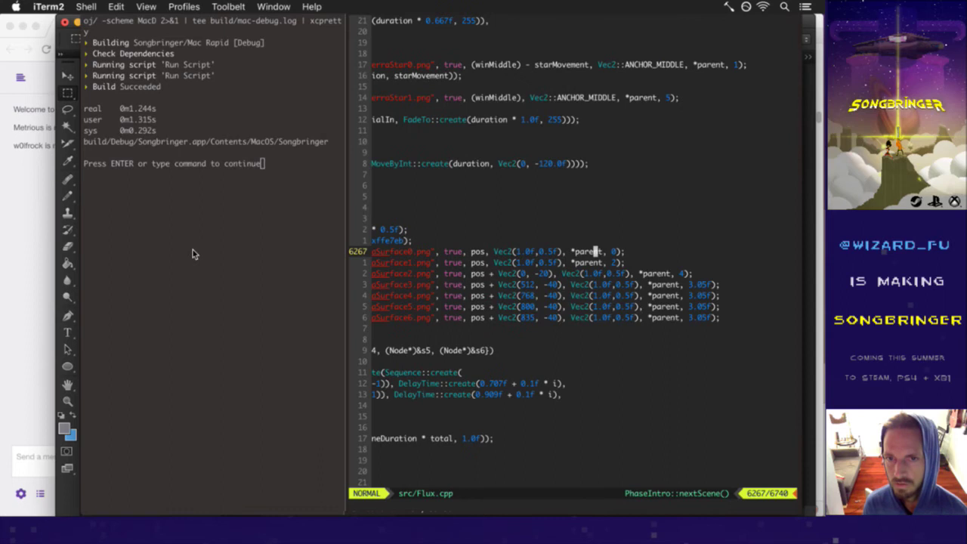
{"action": "key", "text": "b"}
{"action": "key", "text": "b"}
{"action": "key", "text": "b"}
{"action": "key", "text": "b"}
{"action": "key", "text": "b"}
{"action": "key", "text": "b"}
{"action": "key", "text": "b"}
{"action": "key", "text": "b"}
{"action": "key", "text": "b"}
{"action": "key", "text": "0"}
{"action": "key", "text": "w"}
{"action": "key", "text": "w"}
{"action": "key", "text": "w"}
{"action": "key", "text": "w"}
{"action": "key", "text": "w"}
{"action": "key", "text": "w"}
{"action": "key", "text": "w"}
{"action": "key", "text": "w"}
{"action": "key", "text": "w"}
{"action": "key", "text": "w"}
{"action": "key", "text": "w"}
{"action": "key", "text": "w"}
{"action": "key", "text": "w"}
{"action": "key", "text": "w"}
{"action": "key", "text": "w"}
{"action": "key", "text": "w"}
{"action": "key", "text": "w"}
{"action": "key", "text": "w"}
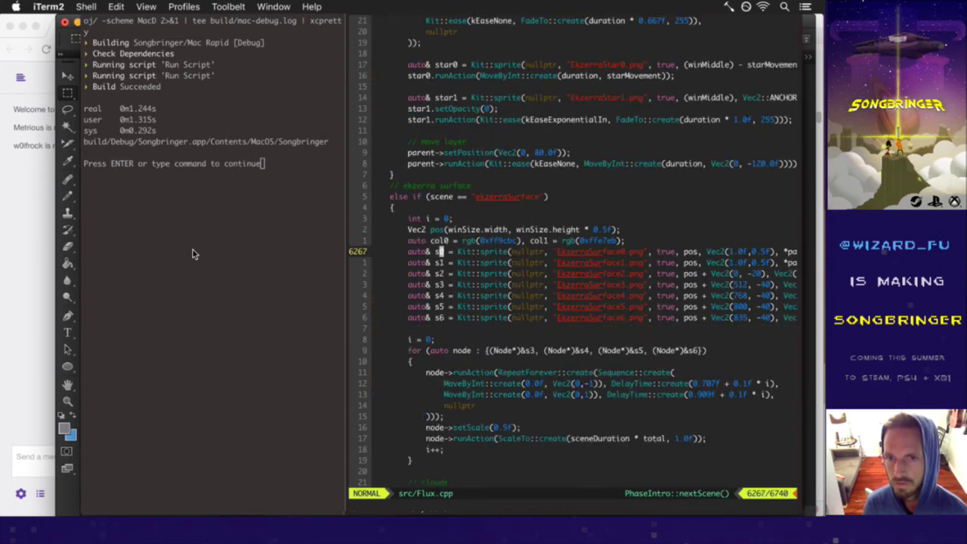
{"action": "key", "text": "w"}
{"action": "key", "text": "w"}
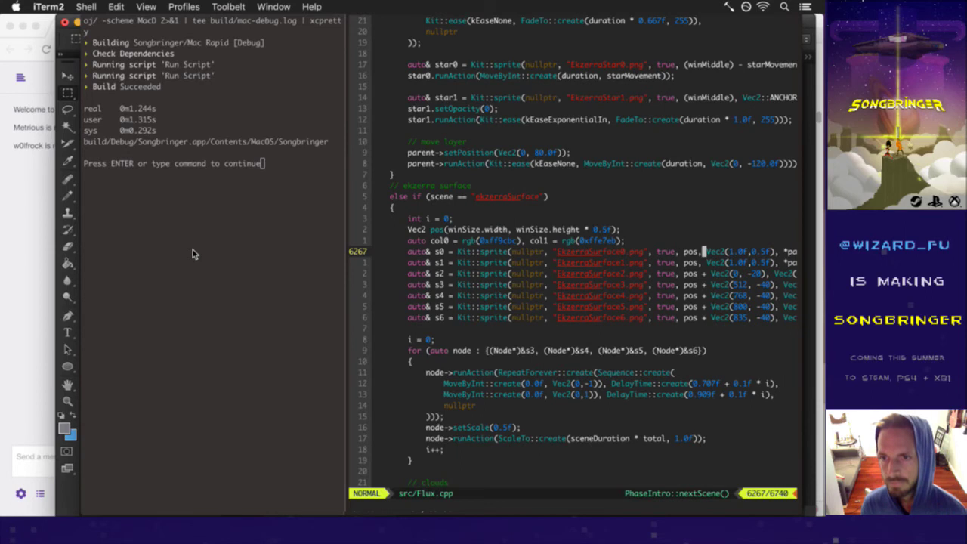
{"action": "key", "text": "l"}
{"action": "key", "text": "l"}
{"action": "key", "text": "l"}
{"action": "key", "text": "j"}
{"action": "key", "text": "j"}
{"action": "key", "text": "j"}
{"action": "key", "text": "j"}
{"action": "key", "text": "j"}
{"action": "key", "text": "j"}
{"action": "key", "text": "j"}
{"action": "key", "text": "j"}
{"action": "key", "text": "j"}
{"action": "key", "text": "j"}
{"action": "key", "text": "j"}
{"action": "key", "text": "j"}
{"action": "key", "text": "j"}
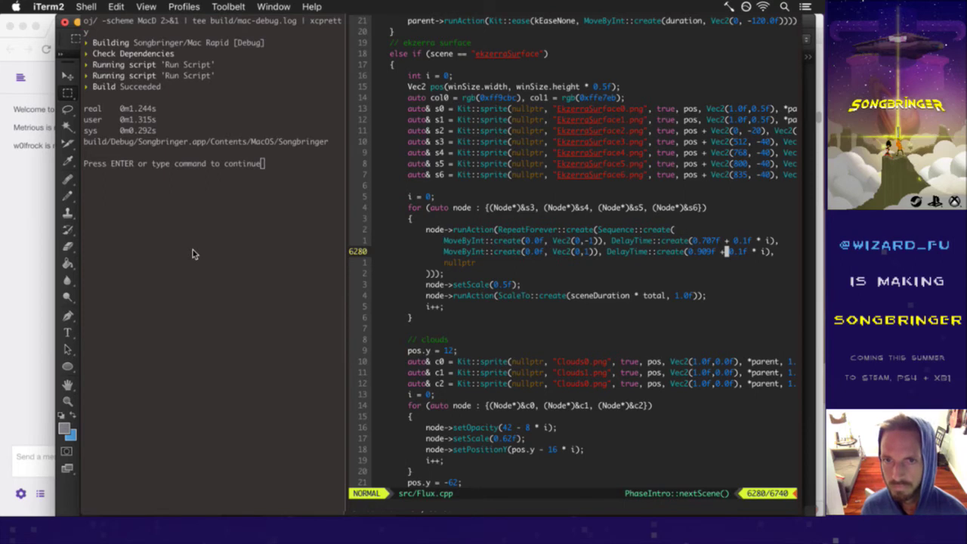
{"action": "key", "text": "super+Tab"}
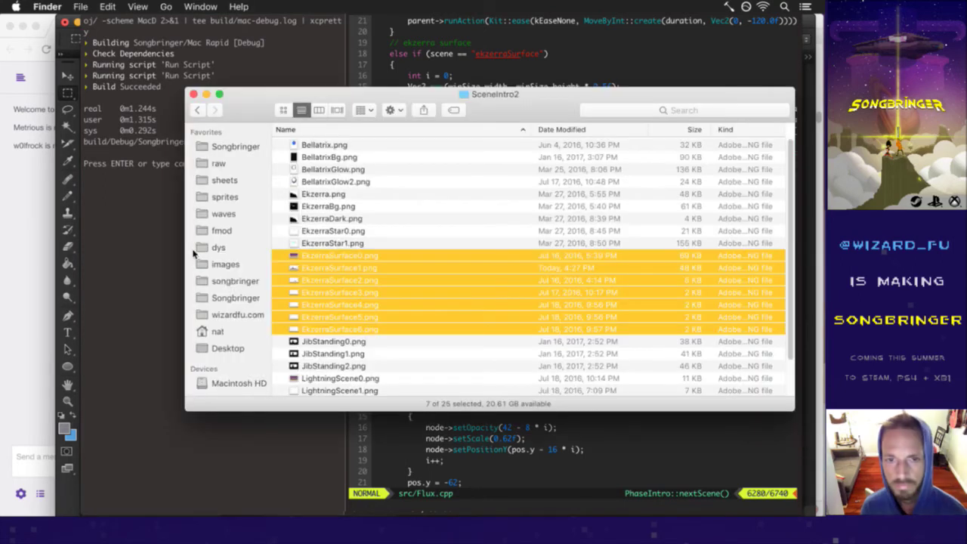
Step: Preview EkzerraSurface3.png, then add a '// bikes' comment above the 'i = 0;' bike loop
{"action": "left_click", "coordinate": [379, 296]}
{"action": "key", "text": "space"}
{"action": "key", "text": "space"}
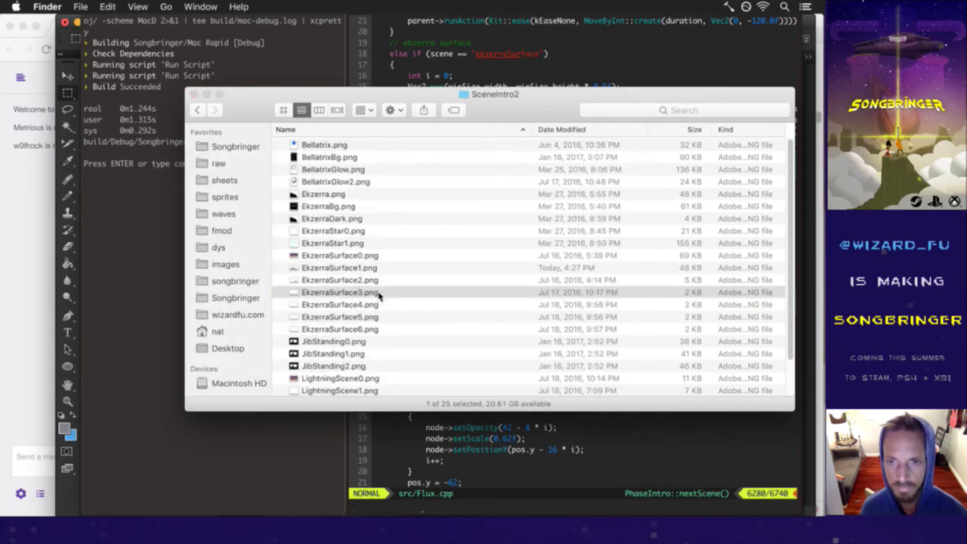
{"action": "key", "text": "super+Tab"}
{"action": "scroll", "coordinate": [398, 260], "scroll_direction": "up", "scroll_amount": 3}
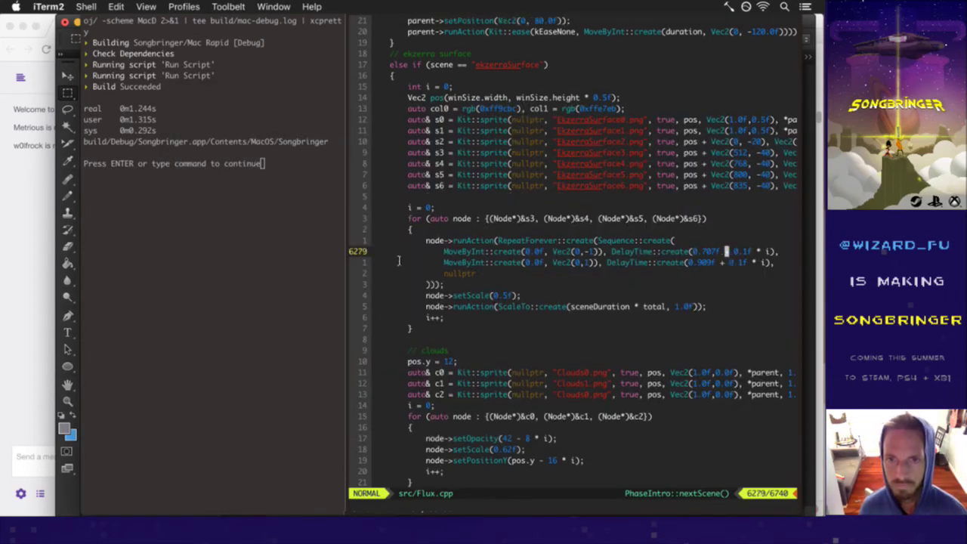
{"action": "key", "text": "k"}
{"action": "key", "text": "k"}
{"action": "type", "text": "O"}
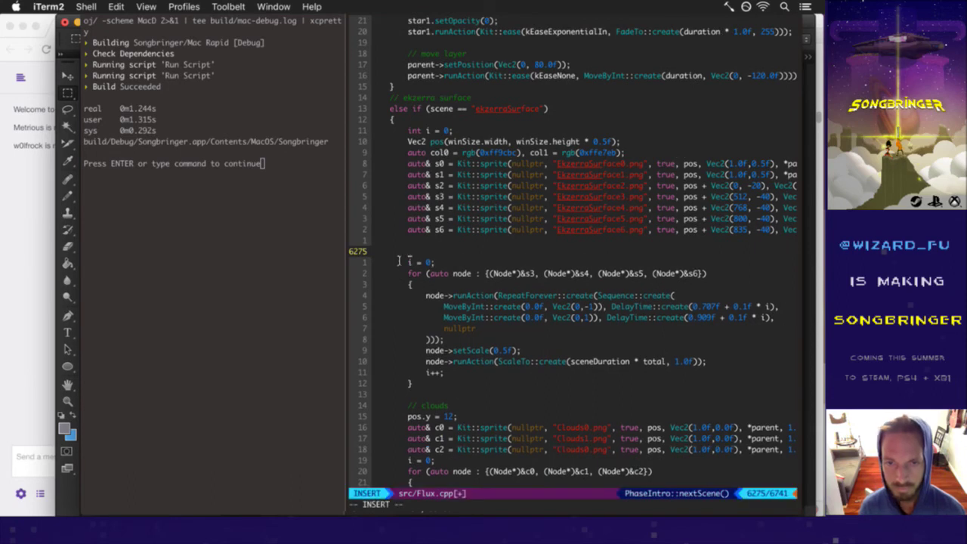
{"action": "type", "text": "// bikes"}
{"action": "key", "text": "Escape"}
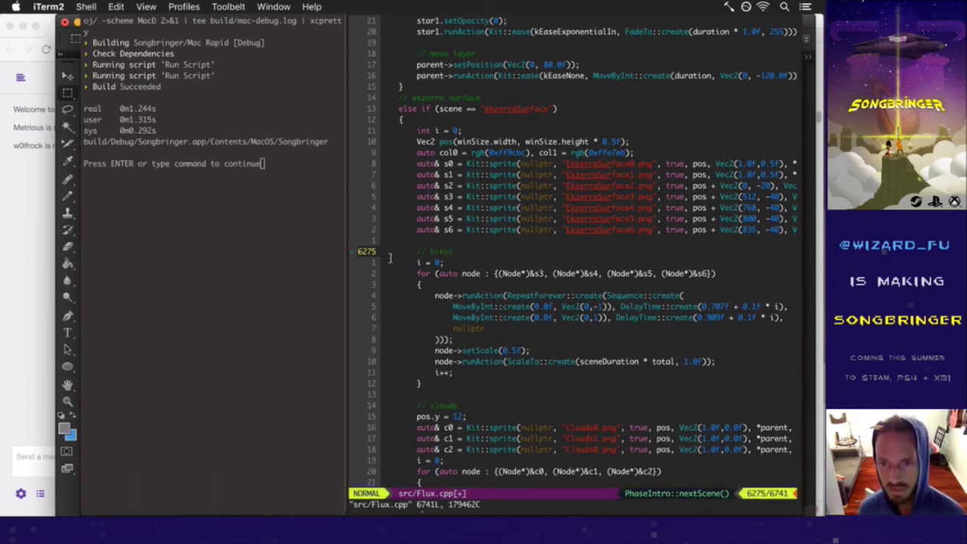
{"action": "key", "text": "j"}
{"action": "key", "text": "j"}
{"action": "key", "text": "j"}
{"action": "key", "text": "j"}
{"action": "key", "text": "j"}
{"action": "key", "text": "j"}
{"action": "key", "text": "j"}
{"action": "key", "text": "j"}
{"action": "key", "text": "j"}
{"action": "key", "text": "j"}
{"action": "key", "text": "j"}
{"action": "key", "text": "j"}
{"action": "key", "text": "j"}
{"action": "key", "text": "j"}
{"action": "key", "text": "j"}
{"action": "key", "text": "j"}
{"action": "key", "text": "j"}
{"action": "key", "text": "j"}
{"action": "key", "text": "j"}
{"action": "key", "text": "j"}
{"action": "key", "text": "j"}
{"action": "key", "text": "j"}
{"action": "key", "text": "j"}
{"action": "key", "text": "j"}
{"action": "key", "text": "j"}
{"action": "key", "text": "j"}
{"action": "key", "text": "j"}
{"action": "key", "text": "j"}
{"action": "key", "text": "j"}
{"action": "key", "text": "j"}
{"action": "key", "text": "j"}
{"action": "key", "text": "j"}
{"action": "key", "text": "j"}
{"action": "key", "text": "j"}
{"action": "key", "text": "j"}
{"action": "key", "text": "j"}
{"action": "key", "text": "j"}
{"action": "key", "text": "j"}
{"action": "key", "text": "j"}
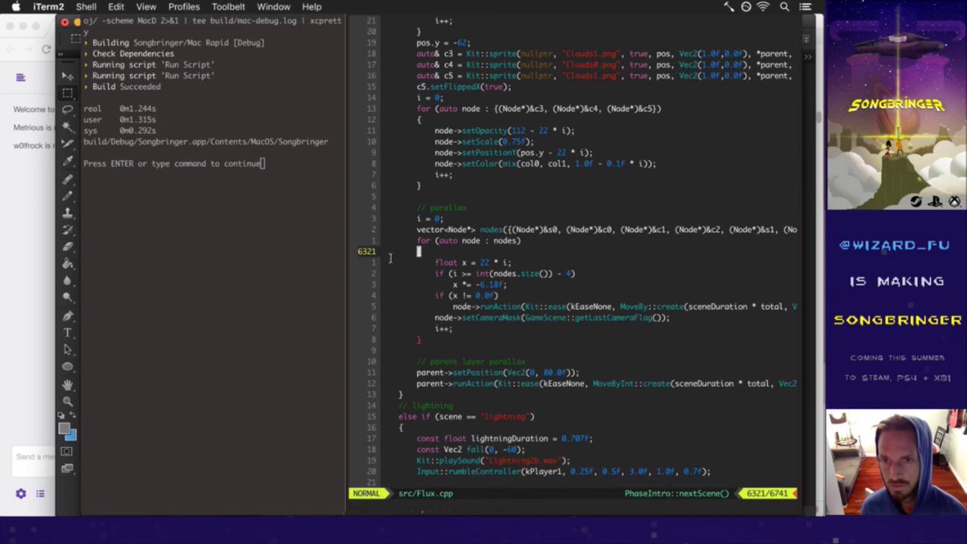
Step: Page past the clouds section to the i in 'float x = 22 * i;' in the parallax loop
{"action": "key", "text": "ctrl+u"}
{"action": "key", "text": "ctrl+u"}
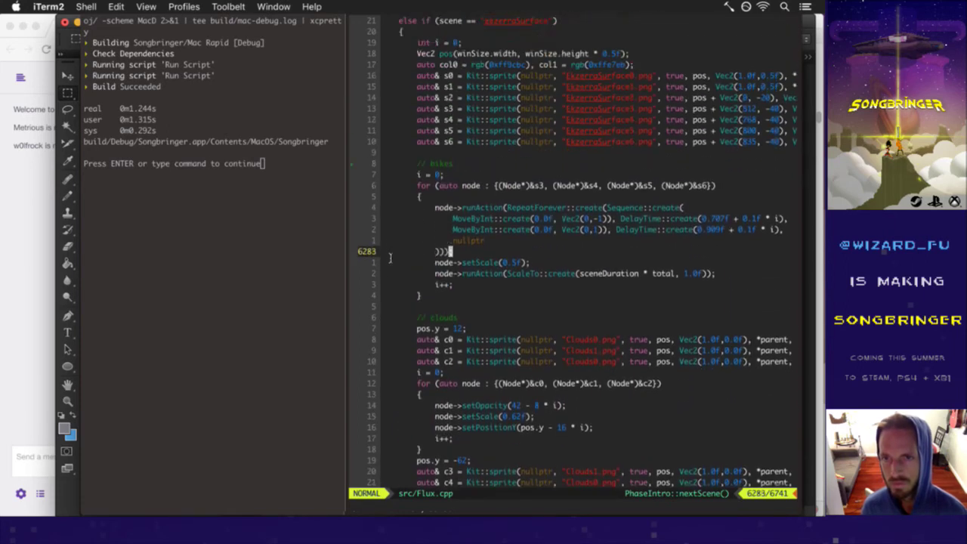
{"action": "key", "text": "ctrl+u"}
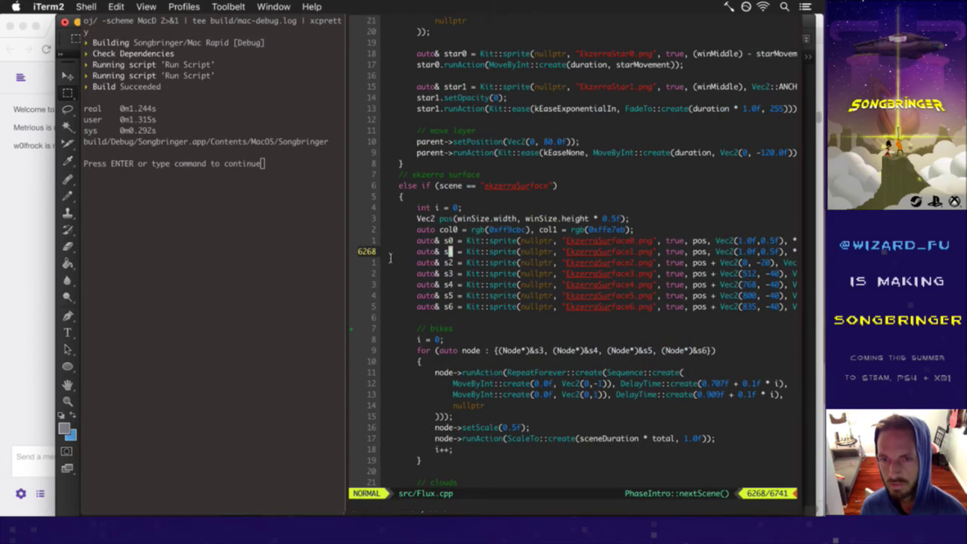
{"action": "key", "text": "ctrl+d"}
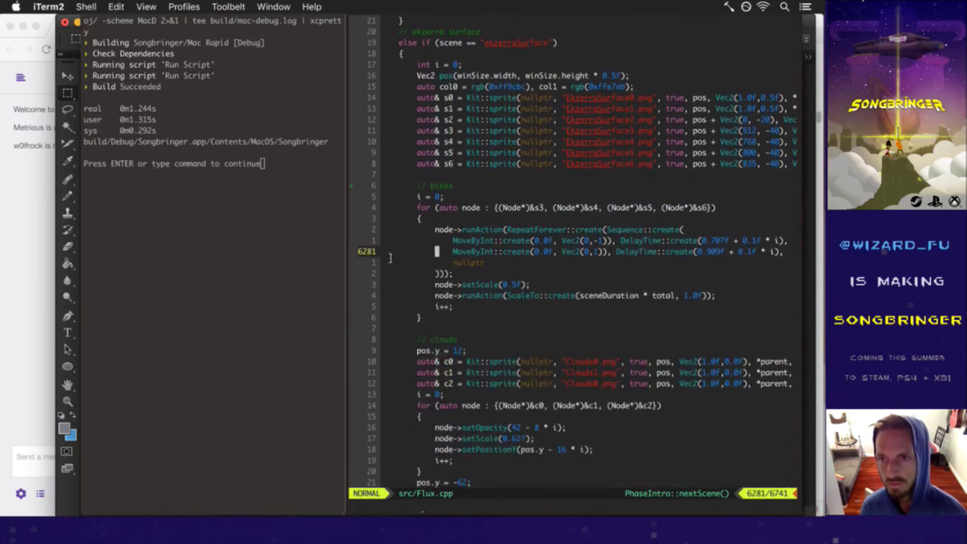
{"action": "key", "text": "ctrl+d"}
{"action": "key", "text": "ctrl+d"}
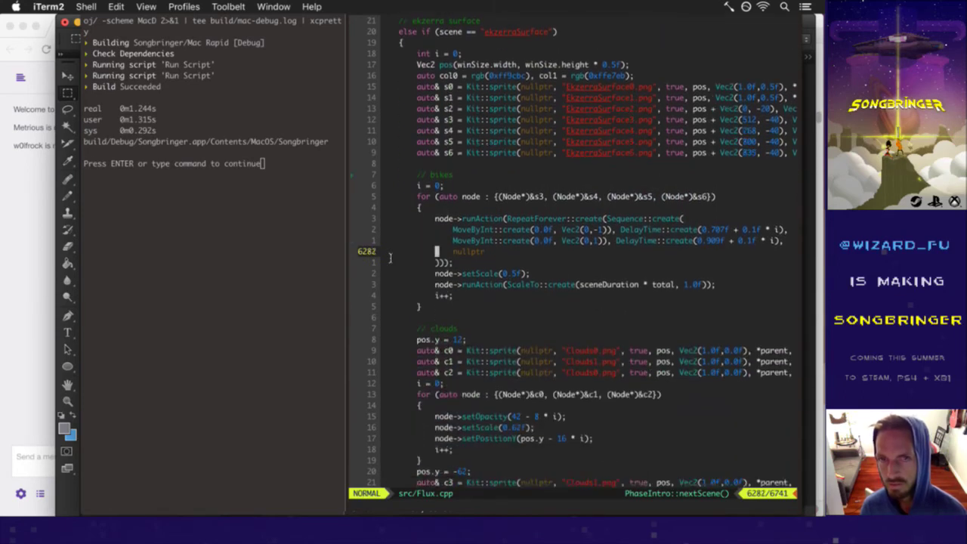
{"action": "key", "text": "ctrl+d"}
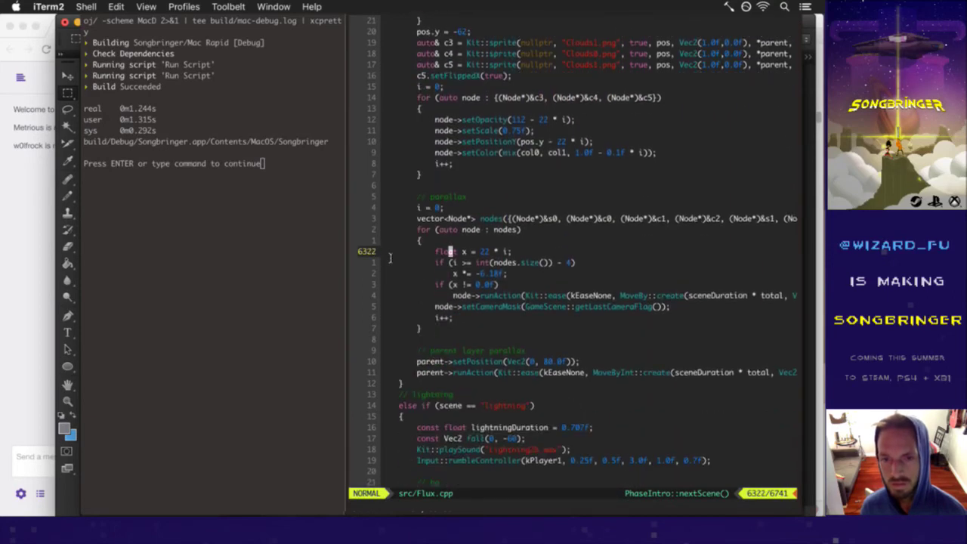
{"action": "key", "text": "ctrl+u"}
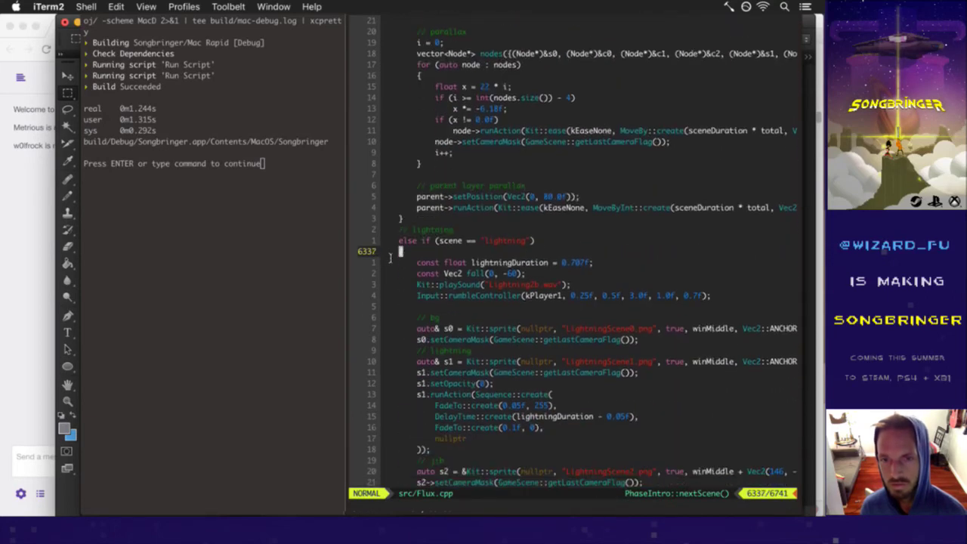
{"action": "key", "text": "k"}
{"action": "key", "text": "k"}
{"action": "key", "text": "k"}
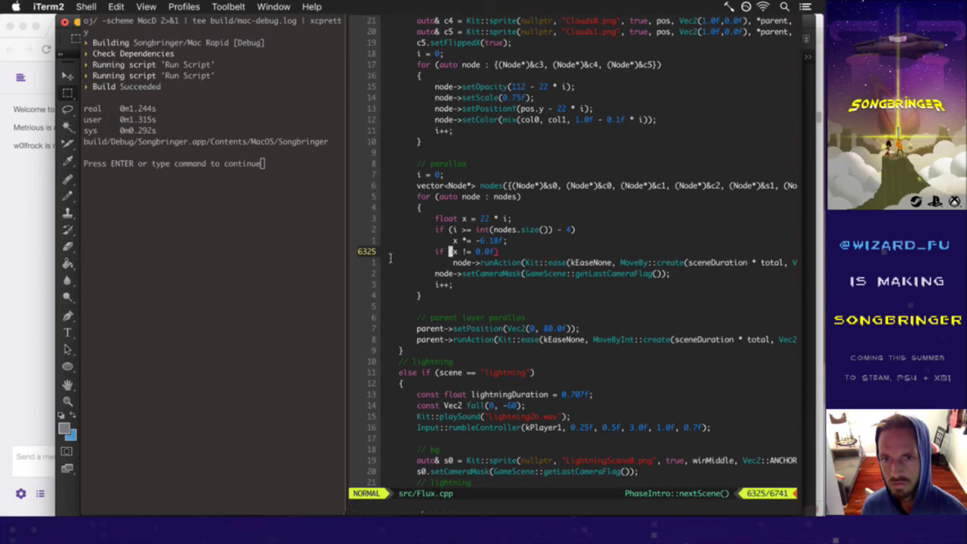
{"action": "key", "text": "k"}
{"action": "key", "text": "k"}
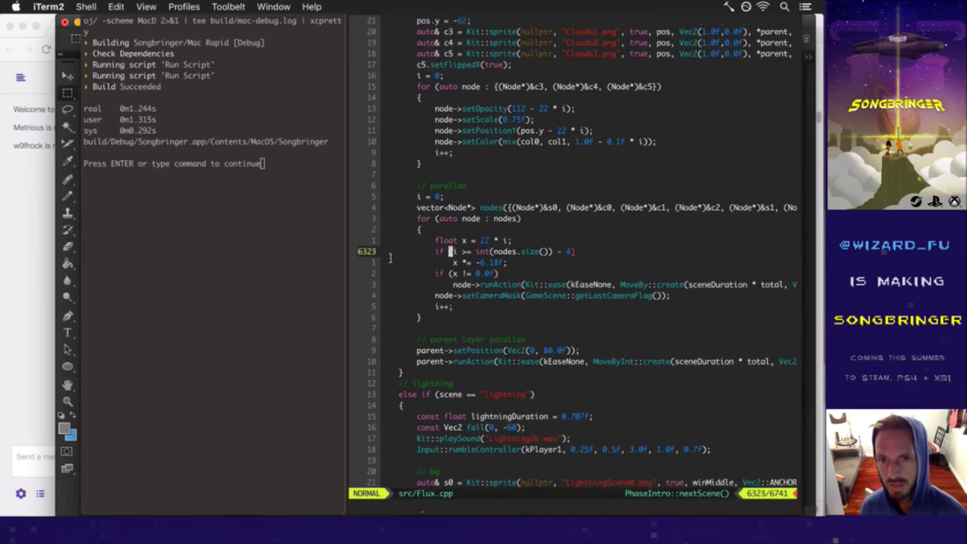
{"action": "key", "text": "k"}
{"action": "key", "text": "k"}
{"action": "key", "text": "k"}
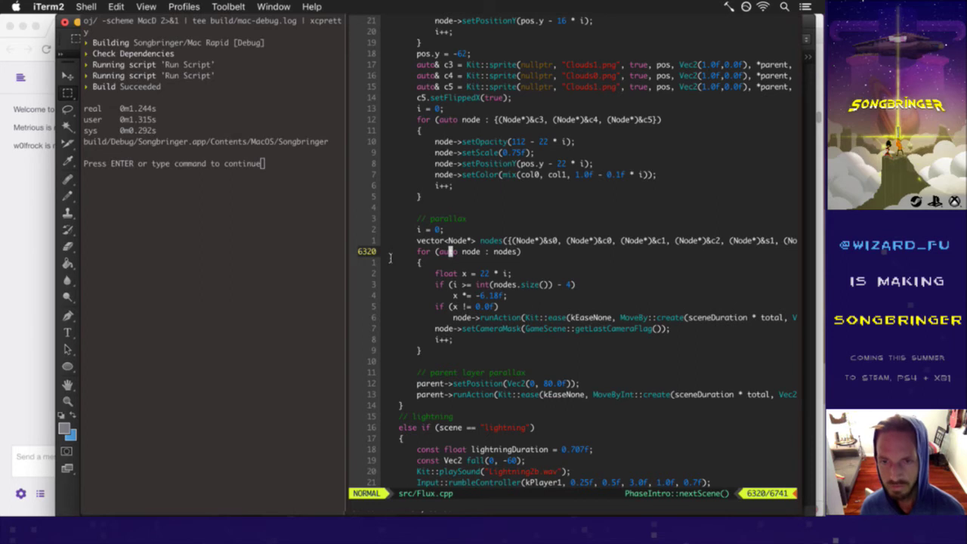
{"action": "key", "text": "j"}
{"action": "key", "text": "j"}
{"action": "key", "text": "w"}
{"action": "key", "text": "w"}
{"action": "key", "text": "w"}
{"action": "key", "text": "w"}
{"action": "key", "text": "w"}
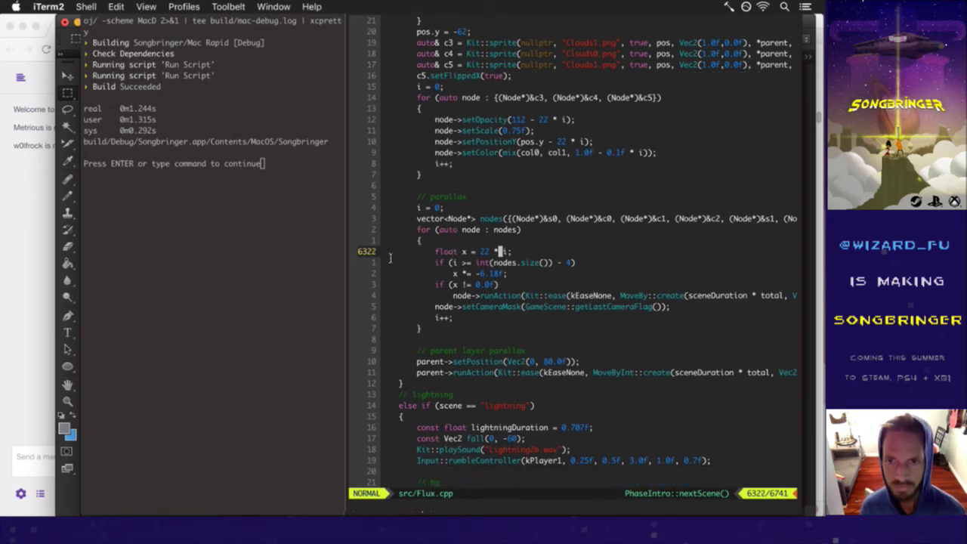
{"action": "key", "text": "l"}
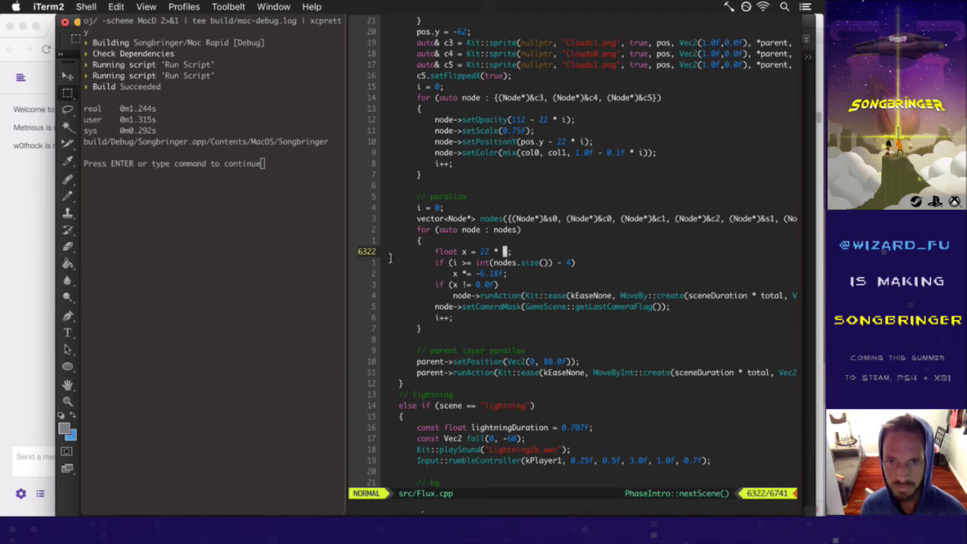
Step: Change 22 to 22.0f and wrap i as float(i)
{"action": "key", "text": "b"}
{"action": "key", "text": "h"}
{"action": "type", "text": "i"}
{"action": "type", "text": ".0f"}
{"action": "key", "text": "Escape"}
{"action": "key", "text": "w"}
{"action": "key", "text": "w"}
{"action": "type", "text": "i("}
{"action": "key", "text": "Escape"}
{"action": "key", "text": "x"}
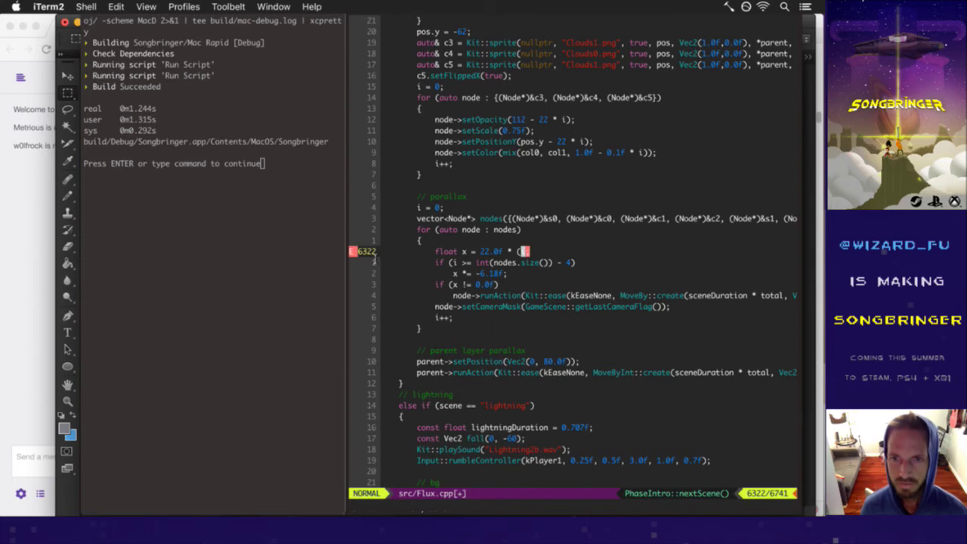
{"action": "type", "text": "ifloat("}
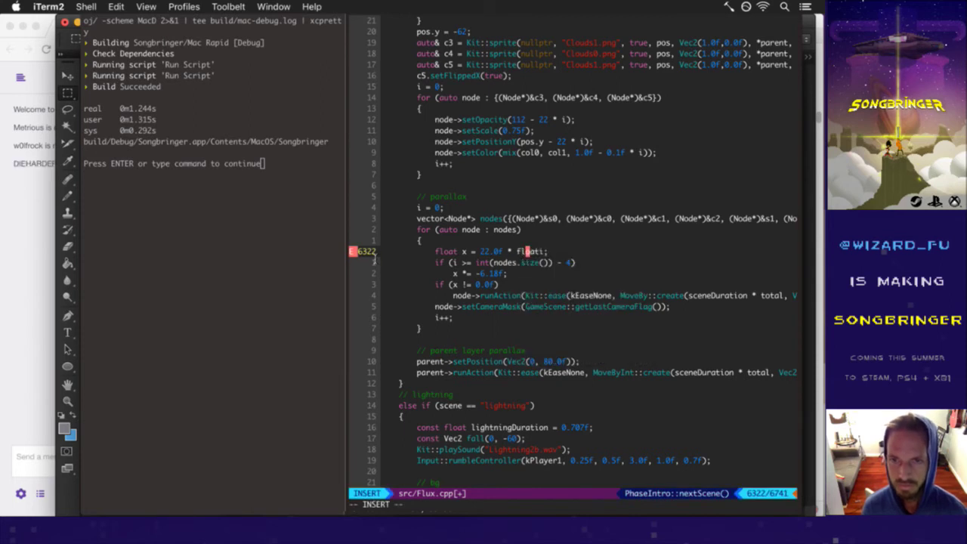
{"action": "type", "text": ")"}
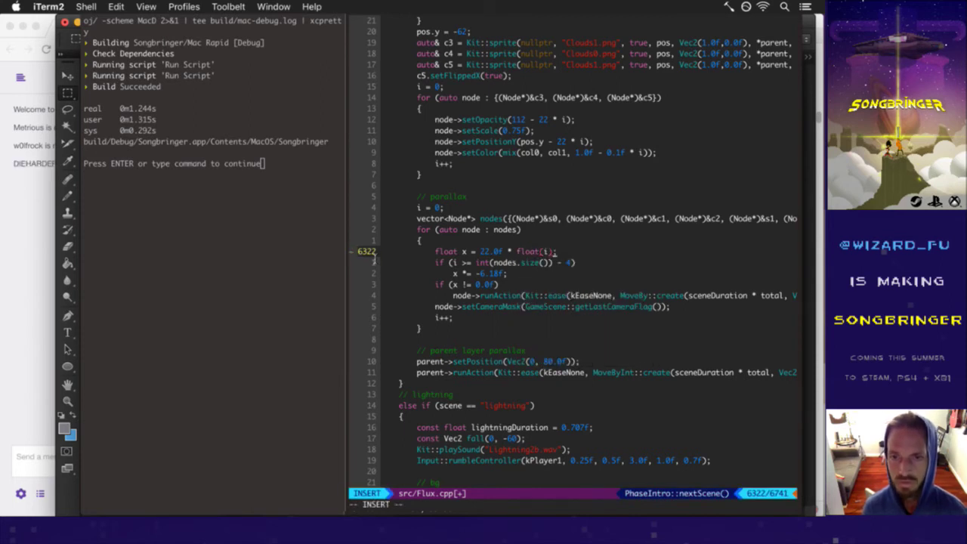
{"action": "key", "text": "Escape"}
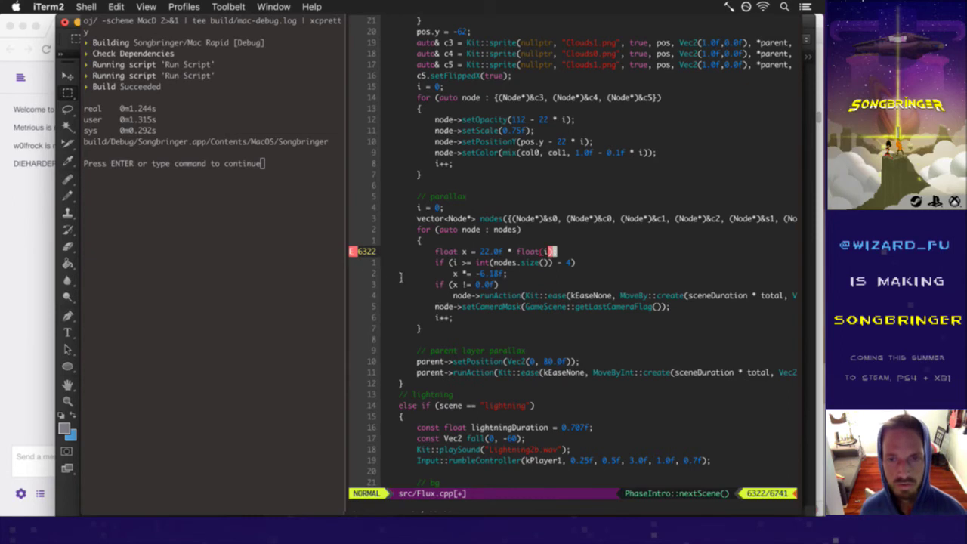
Step: Parenthesise float(i) with a 0.5f offset, giving (float(i) + 0.5f), and save Flux.cpp
{"action": "left_click", "coordinate": [12, 176]}
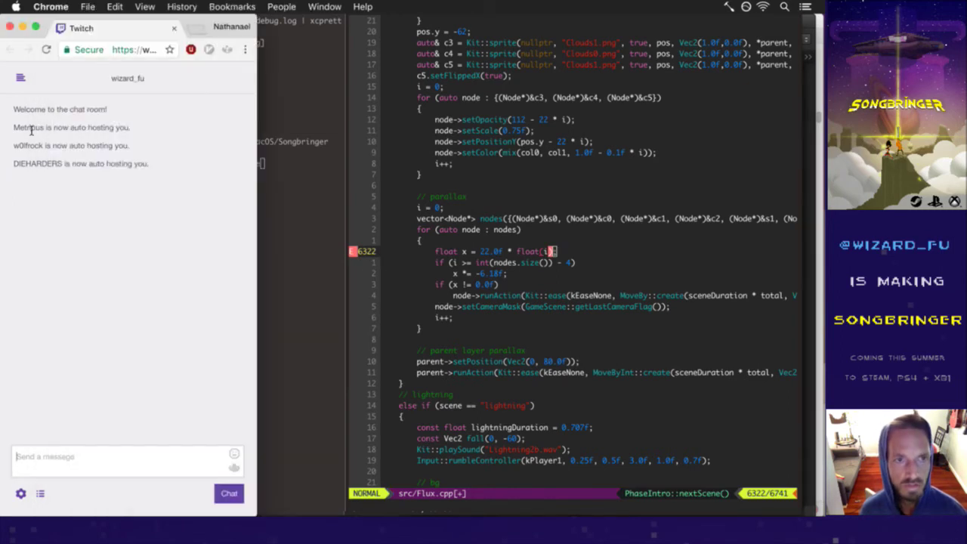
{"action": "left_click", "coordinate": [491, 279]}
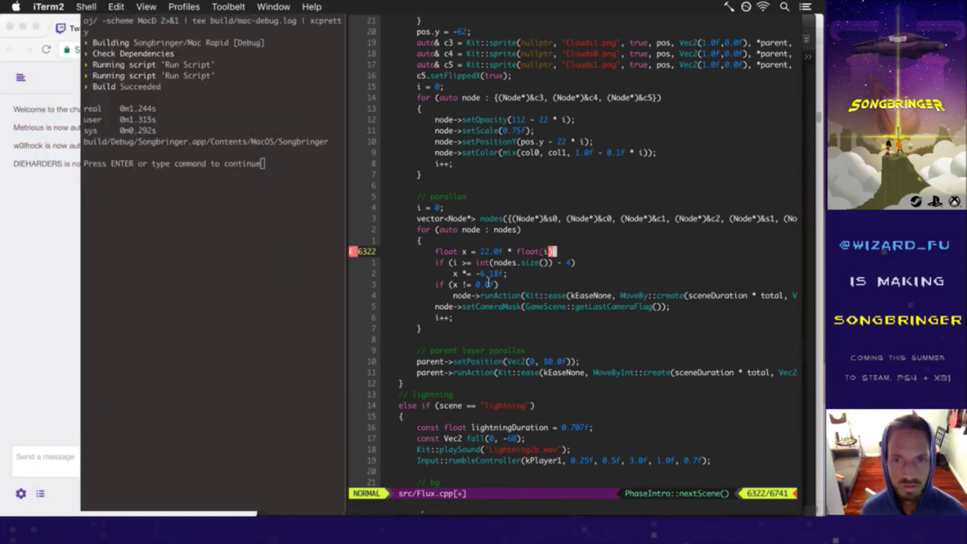
{"action": "key", "text": "h"}
{"action": "key", "text": "h"}
{"action": "key", "text": "h"}
{"action": "key", "text": "h"}
{"action": "key", "text": "h"}
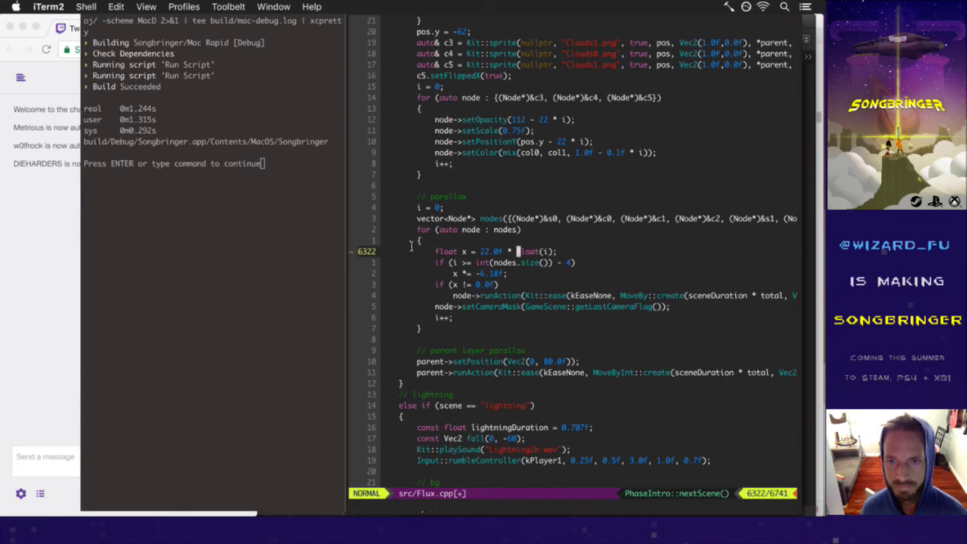
{"action": "type", "text": "hi"}
{"action": "type", "text": "("}
{"action": "key", "text": "Escape"}
{"action": "key", "text": "f"}
{"action": "key", "text": "parenright"}
{"action": "type", "text": "at(i)"}
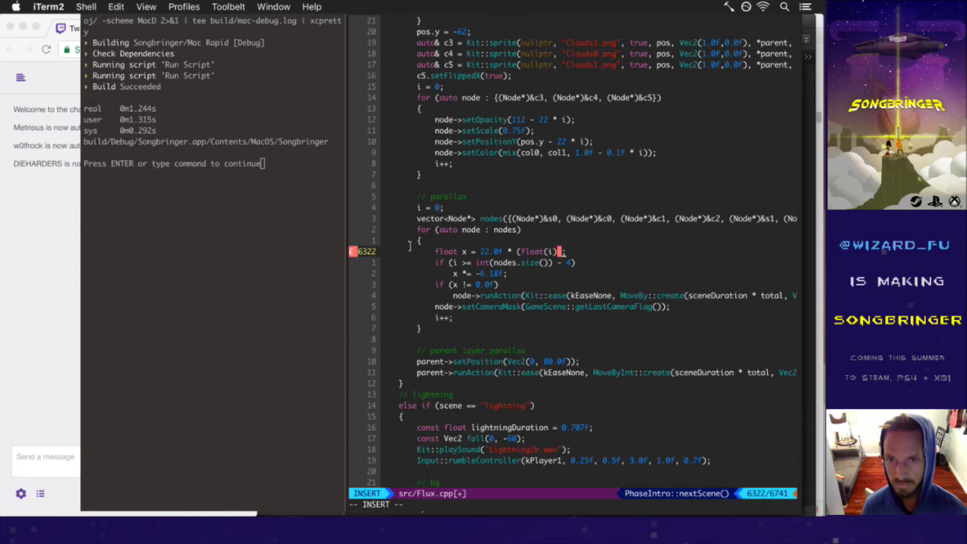
{"action": "type", "text": " - 0.5f"}
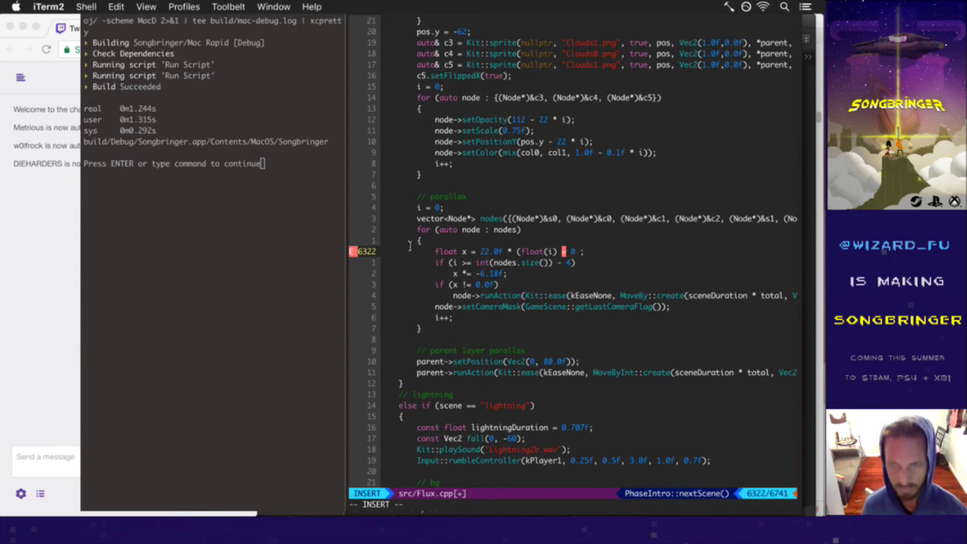
{"action": "key", "text": "Escape"}
{"action": "type", "text": ":w"}
{"action": "key", "text": "Return"}
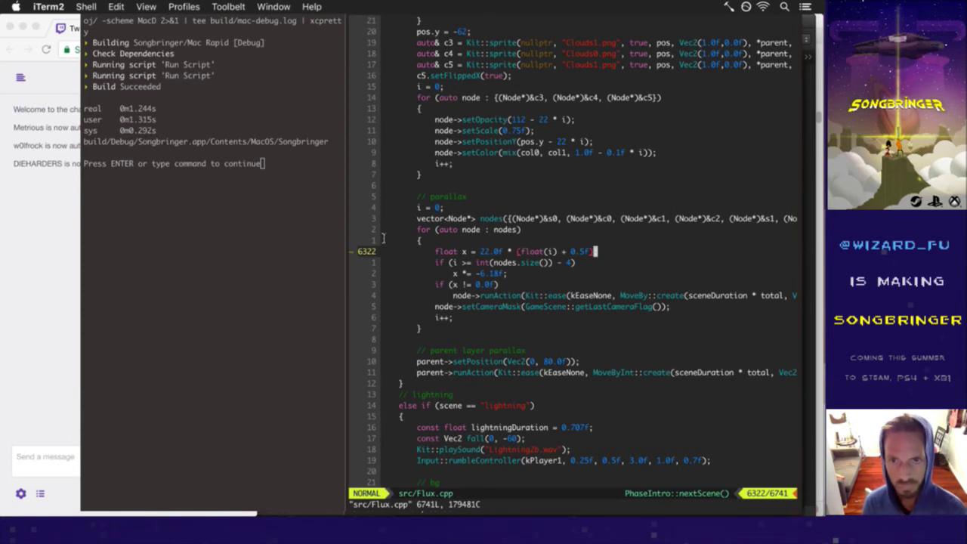
{"action": "key", "text": "h"}
{"action": "key", "text": "h"}
{"action": "key", "text": "h"}
{"action": "key", "text": "h"}
{"action": "key", "text": "h"}
{"action": "key", "text": "h"}
{"action": "key", "text": "h"}
{"action": "key", "text": "h"}
{"action": "key", "text": "h"}
{"action": "key", "text": "h"}
{"action": "key", "text": "h"}
{"action": "key", "text": "h"}
{"action": "key", "text": "h"}
{"action": "key", "text": "h"}
{"action": "key", "text": "h"}
{"action": "key", "text": "h"}
{"action": "key", "text": "h"}
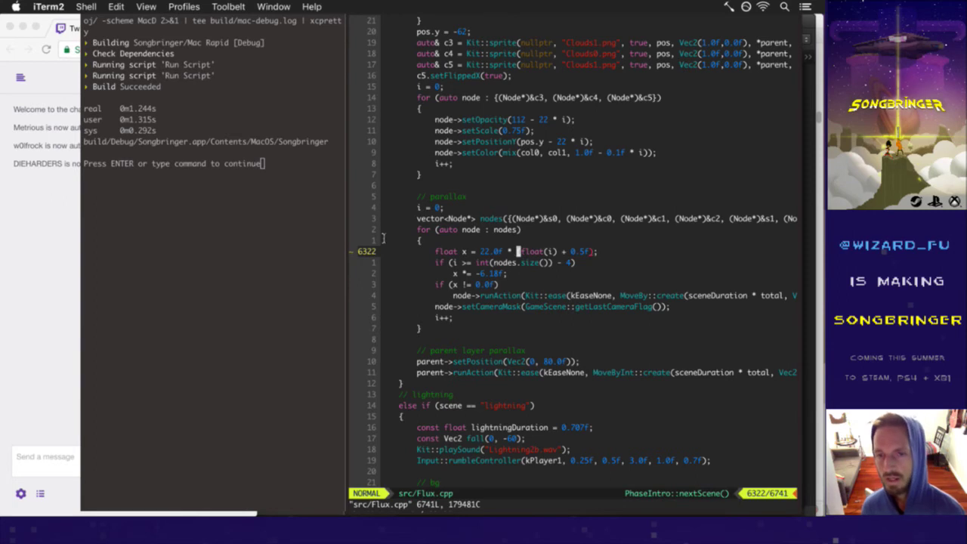
Step: Rewrite the multiplier as (i == 0 ? 0.5f : float(i)) and save
{"action": "key", "text": "l"}
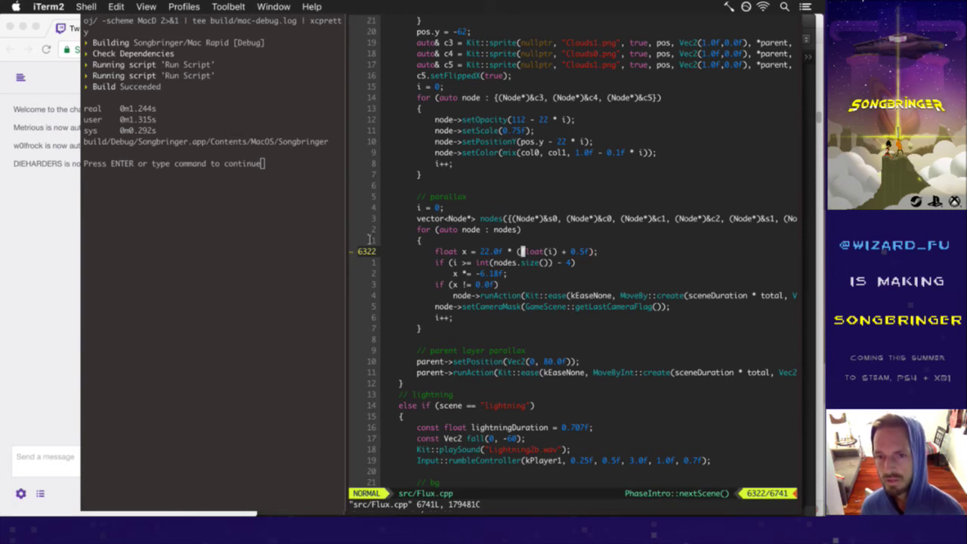
{"action": "key", "text": "c"}
{"action": "key", "text": "f"}
{"action": "key", "text": "parenleft"}
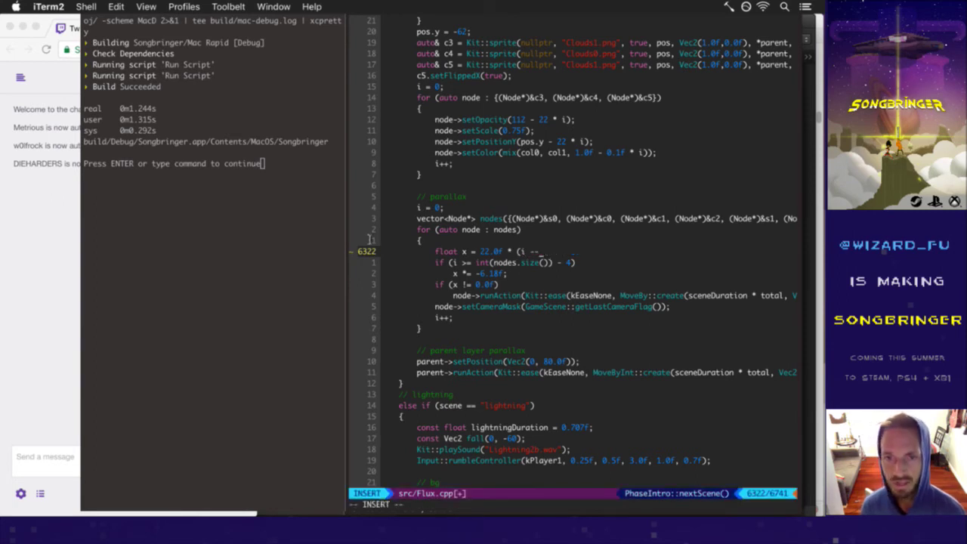
{"action": "type", "text": "0 ? 0"}
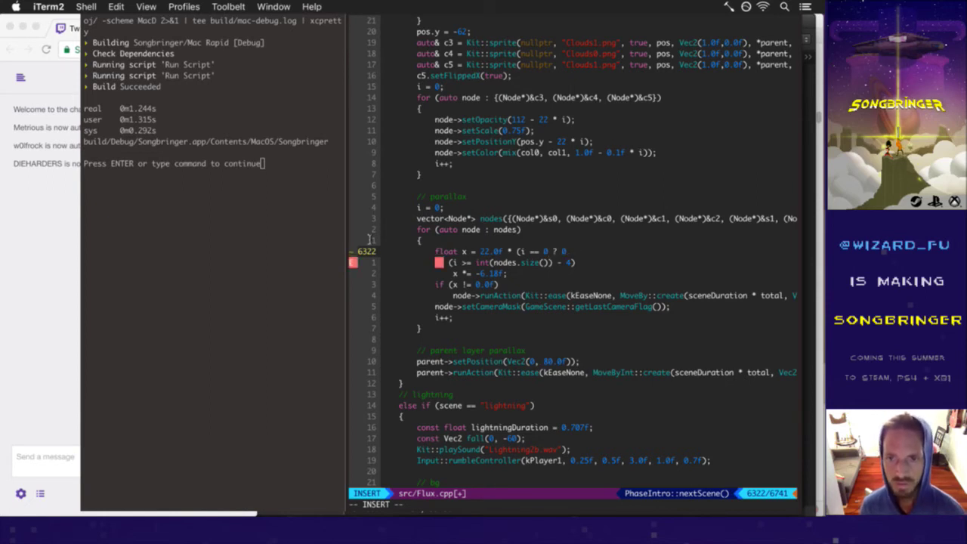
{"action": "type", "text": ".5f : flo"}
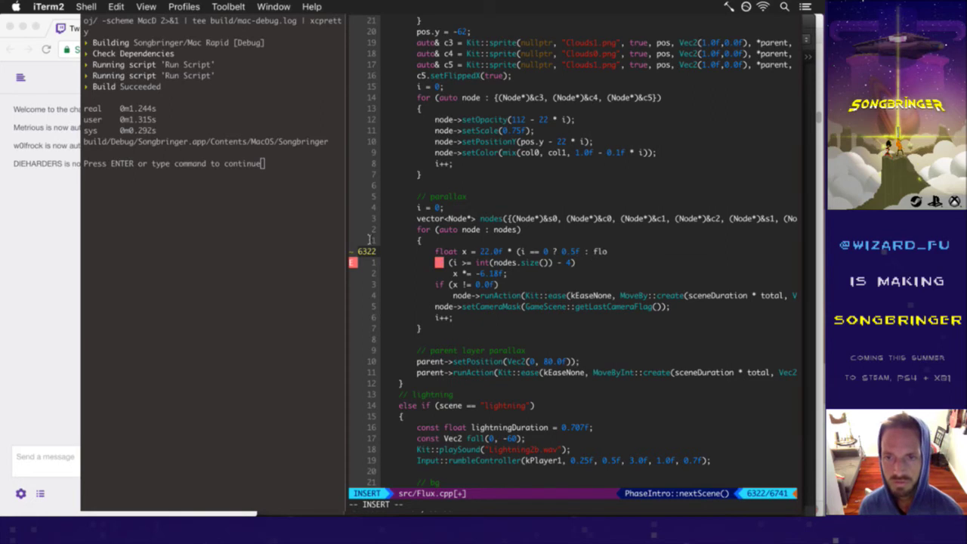
{"action": "type", "text": "at(i));"}
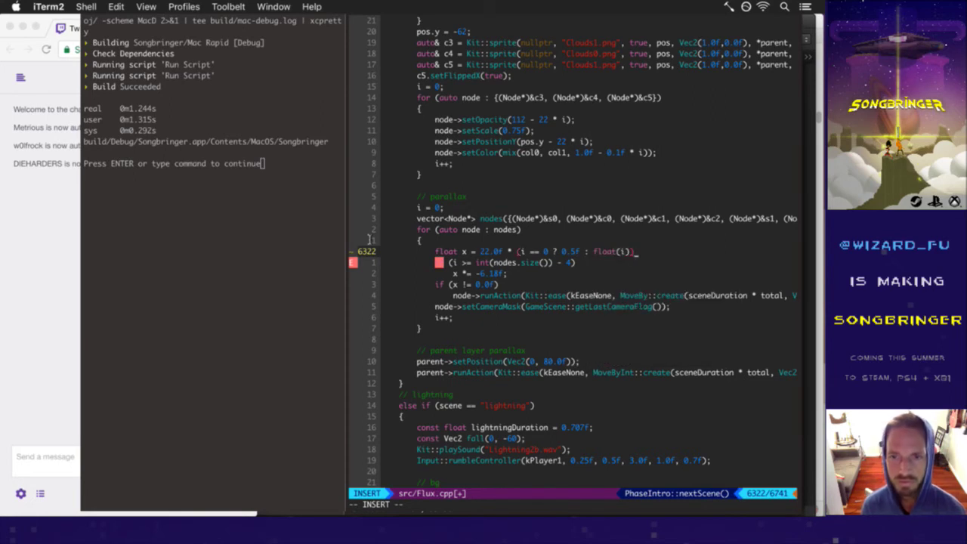
{"action": "key", "text": "Escape"}
{"action": "type", "text": ":w"}
{"action": "key", "text": "Return"}
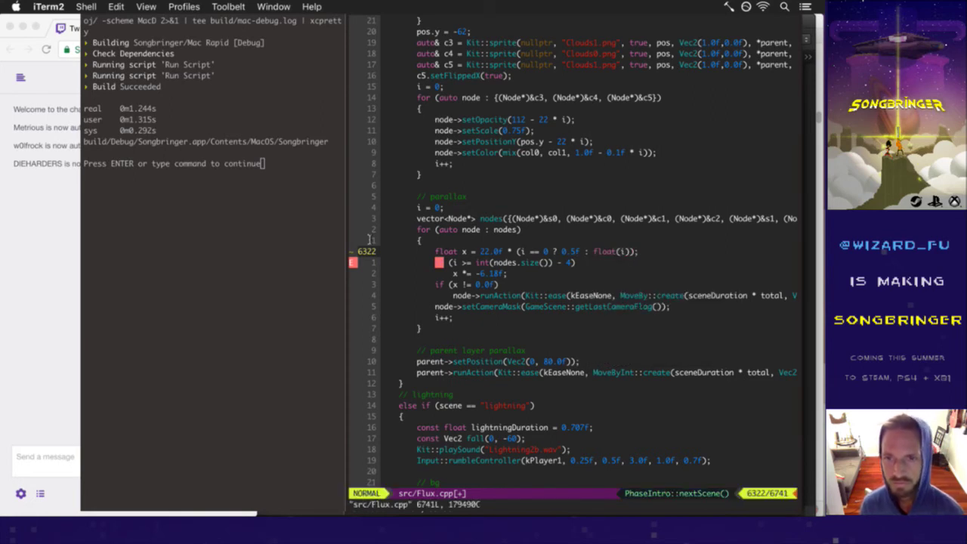
Step: Run :up to rerun the Songbringer build
{"action": "key", "text": "j"}
{"action": "key", "text": "Escape"}
{"action": "type", "text": ":up"}
{"action": "key", "text": "Return"}
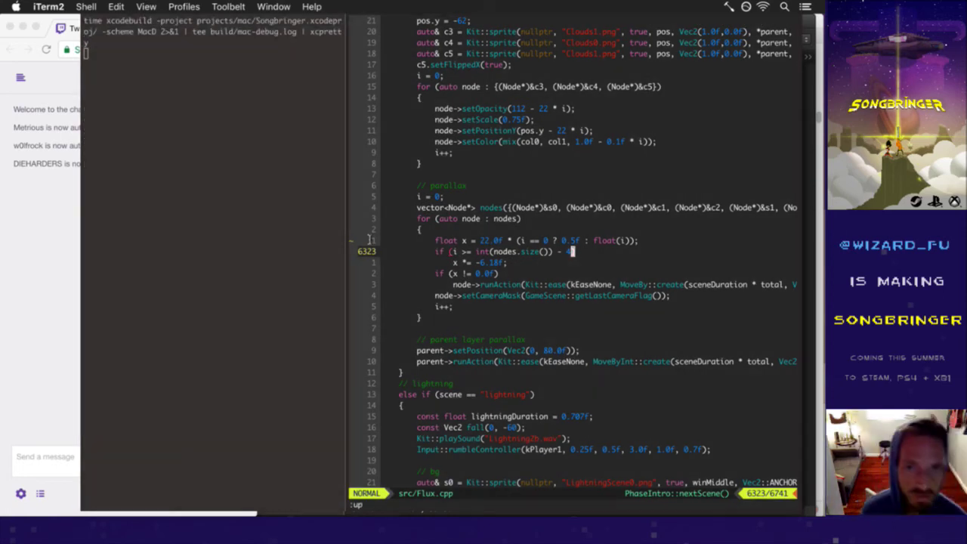
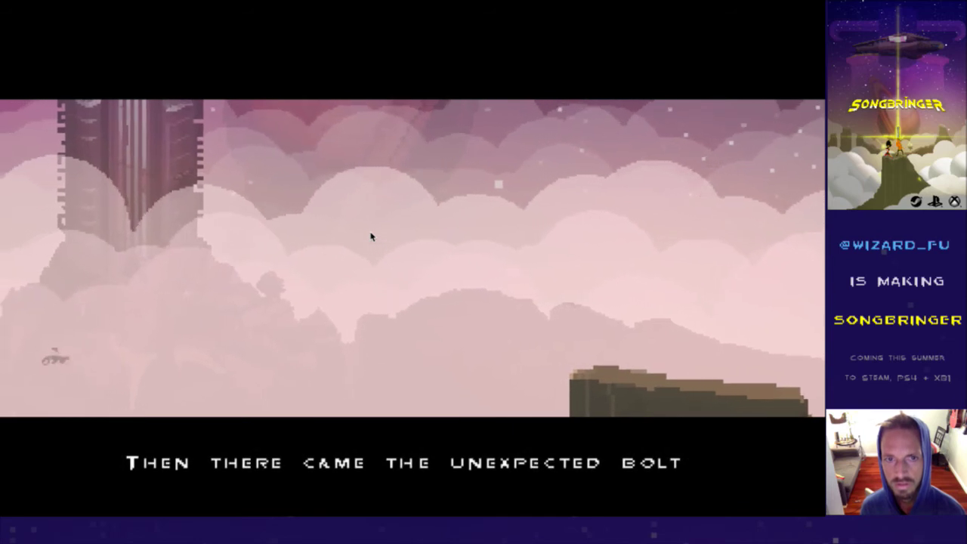
Step: Fast-forward the Songbringer lightning cutscene, quit the game, and close Untitled-1 in Photoshop
{"action": "key", "text": "space"}
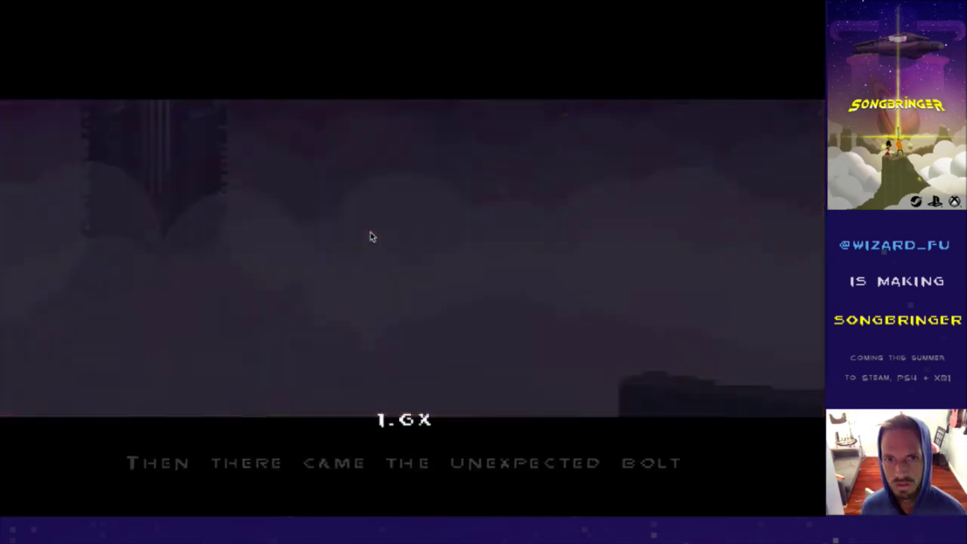
{"action": "key", "text": "space"}
{"action": "key", "text": "super+q"}
{"action": "key", "text": "super+Tab"}
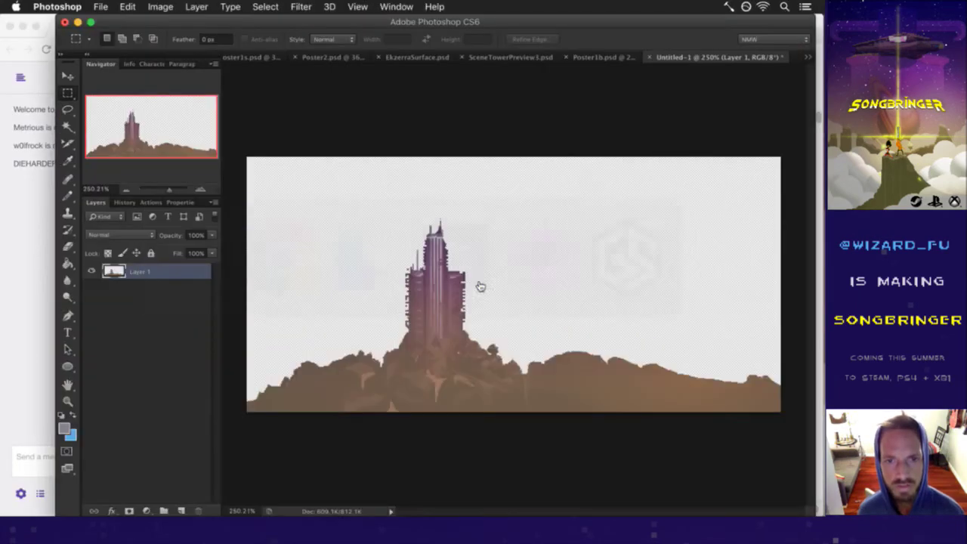
{"action": "key", "text": "super+w"}
Step: Discard Untitled-1, hide the tower, cloud, bike and rock groups, and expand the bg group
{"action": "left_click", "coordinate": [392, 195]}
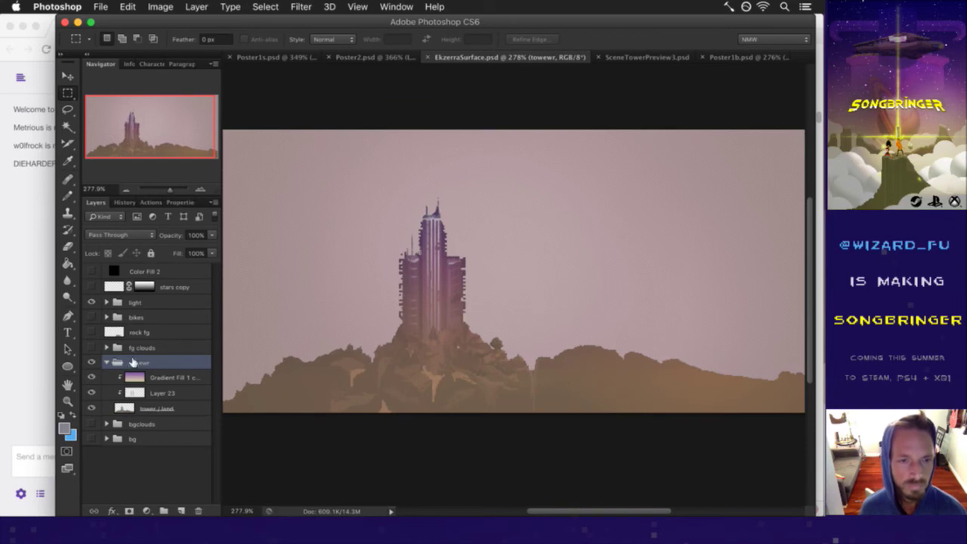
{"action": "left_click", "coordinate": [107, 362]}
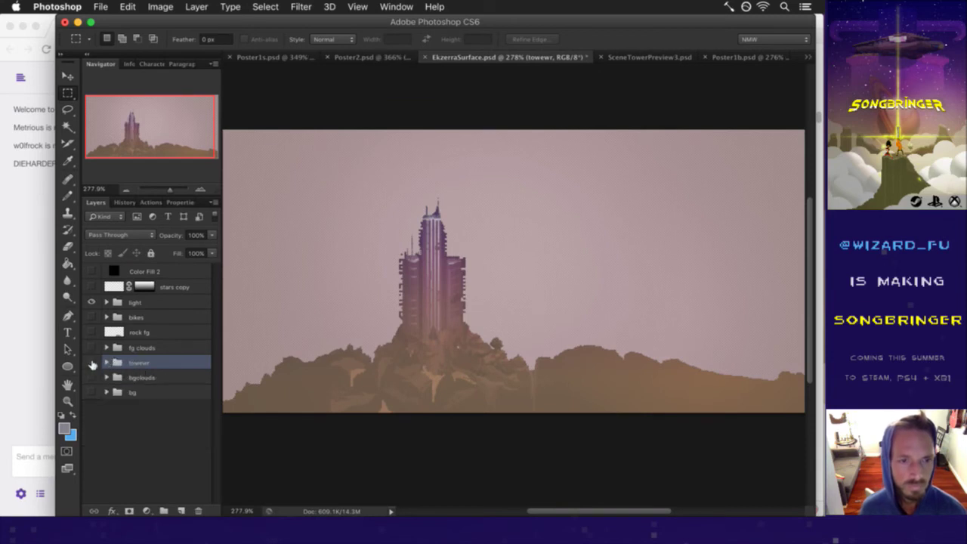
{"action": "left_click", "coordinate": [91, 363]}
{"action": "left_click", "coordinate": [91, 393]}
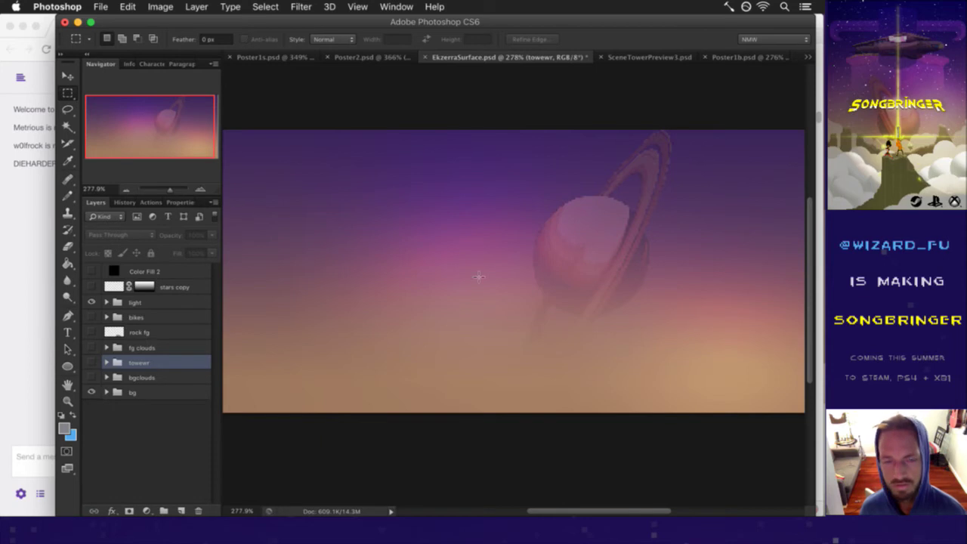
{"action": "left_click_drag", "start_coordinate": [91, 377], "coordinate": [92, 315]}
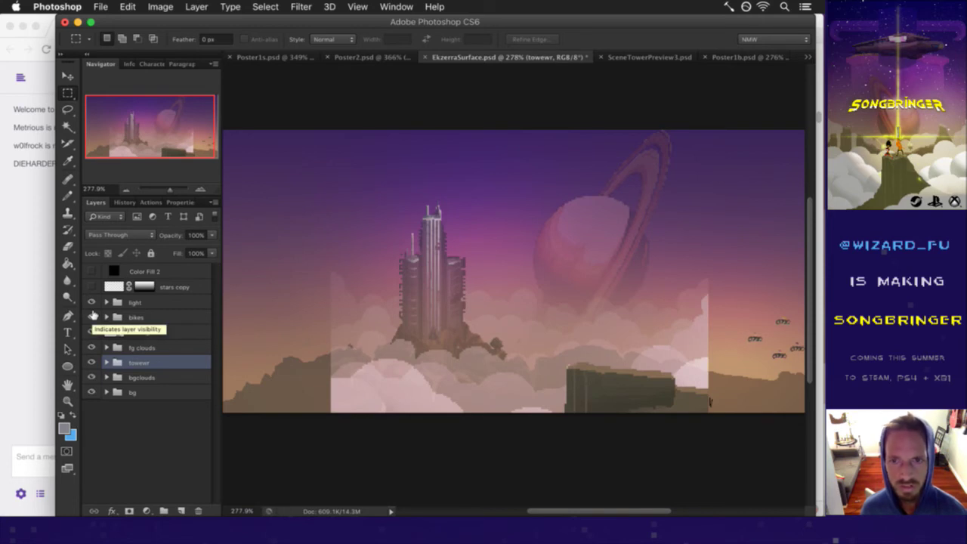
{"action": "left_click", "coordinate": [92, 317]}
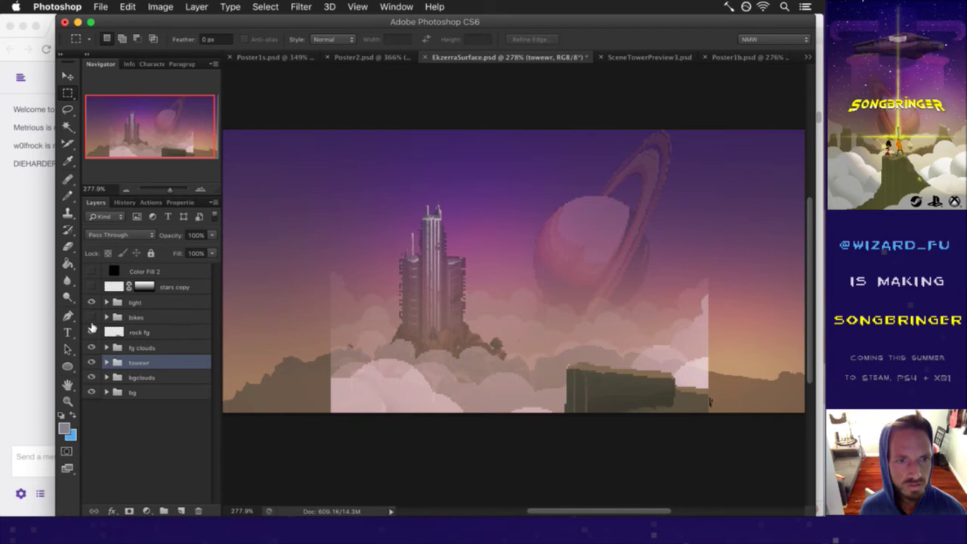
{"action": "left_click_drag", "start_coordinate": [91, 332], "coordinate": [91, 373]}
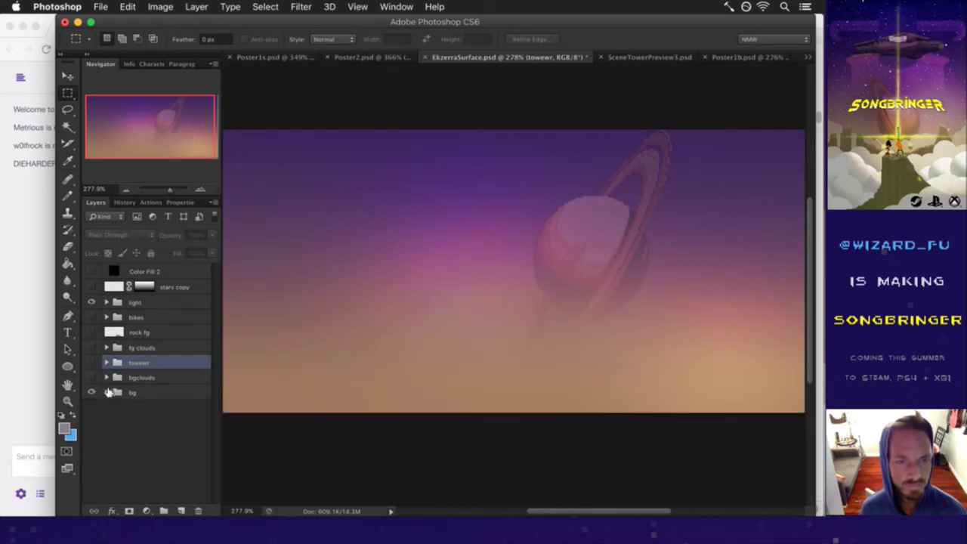
{"action": "left_click", "coordinate": [133, 393]}
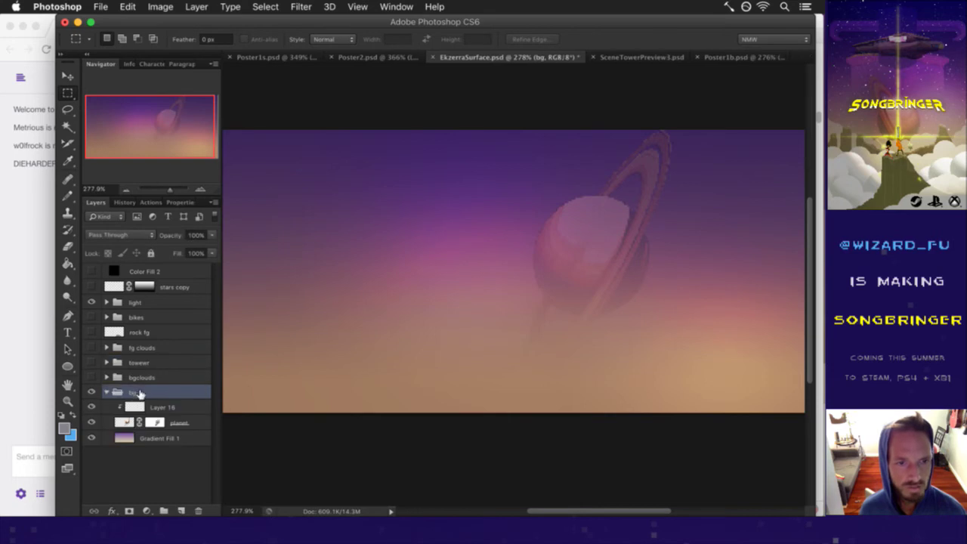
Step: Load the planet and rings outline as a selection and view the planet layer mask alone
{"action": "left_click", "coordinate": [131, 436]}
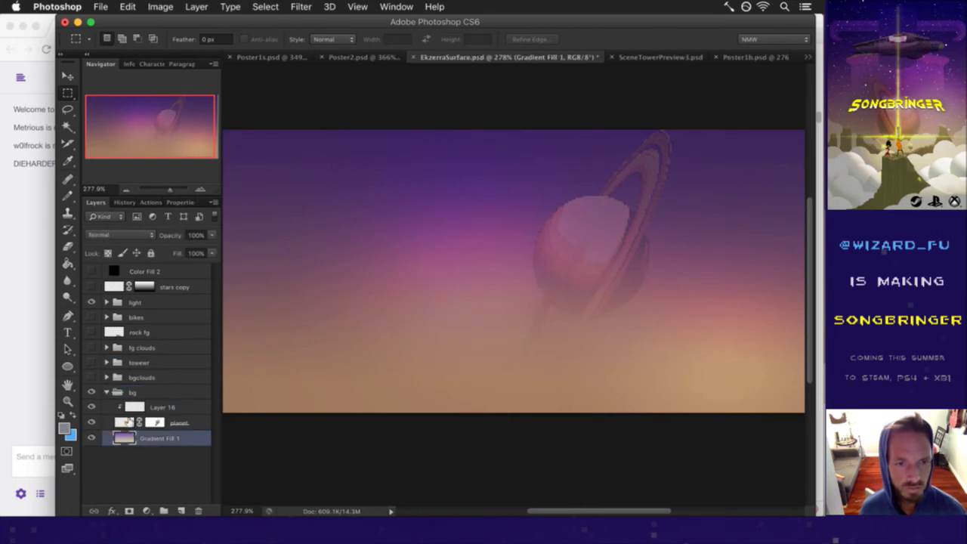
{"action": "left_click", "coordinate": [133, 408]}
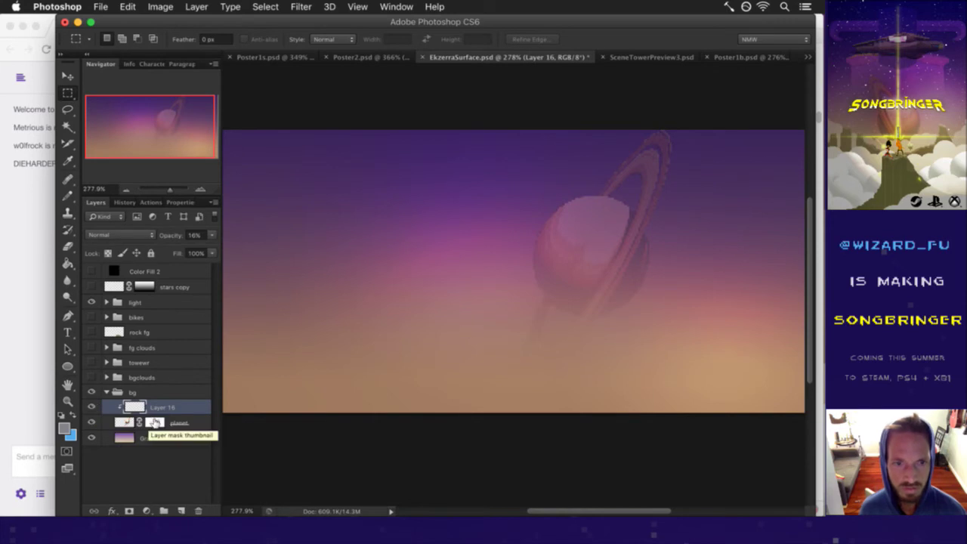
{"action": "left_click", "coordinate": [154, 422]}
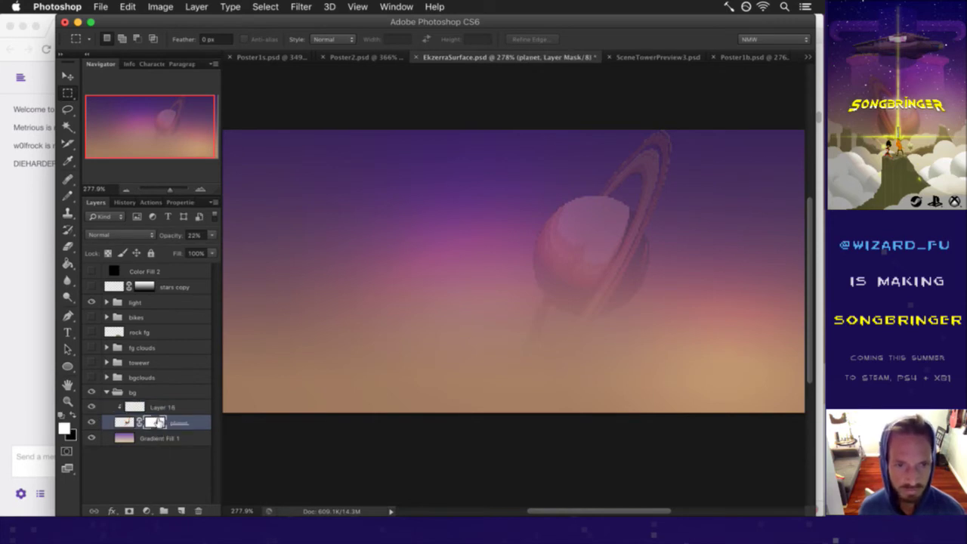
{"action": "left_click", "coordinate": [124, 423]}
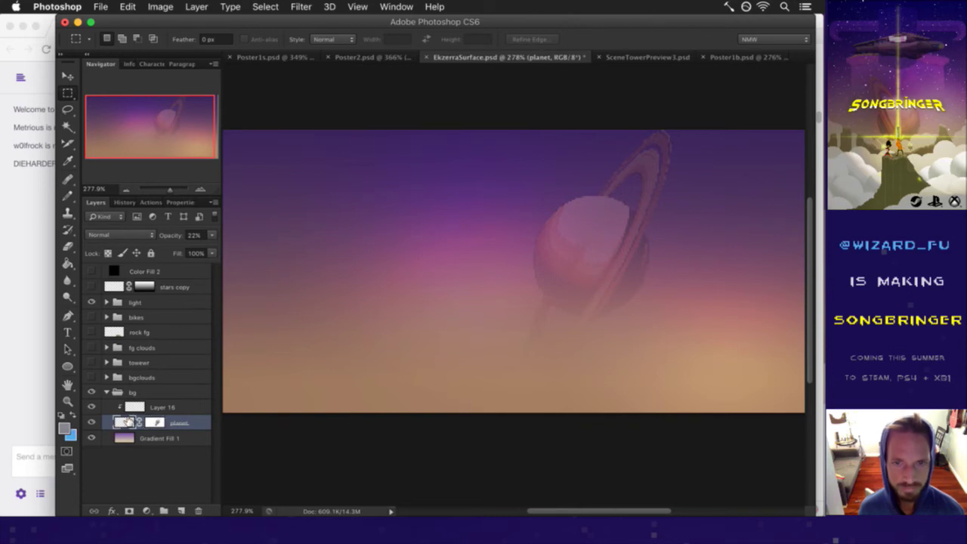
{"action": "left_click", "coordinate": [124, 422], "text": "super"}
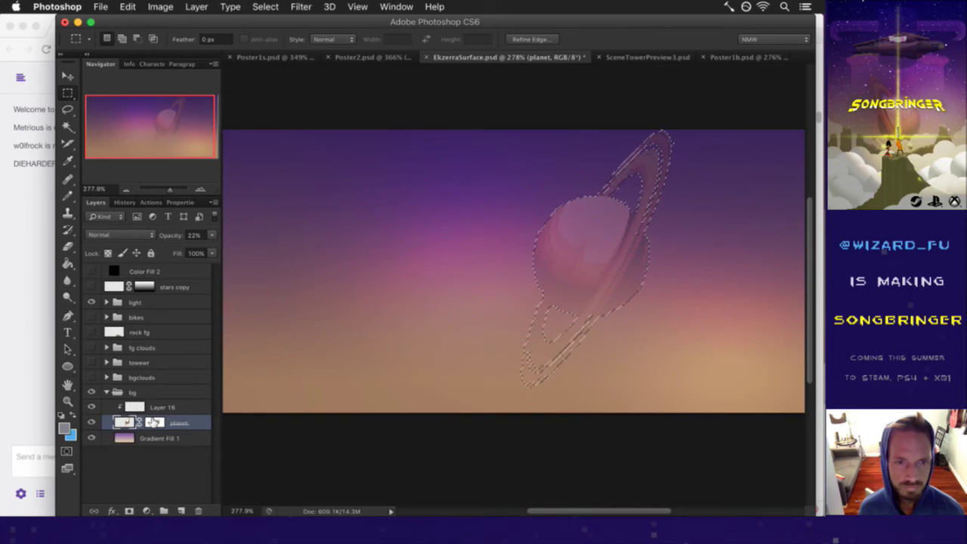
{"action": "left_click", "coordinate": [154, 422], "text": "alt"}
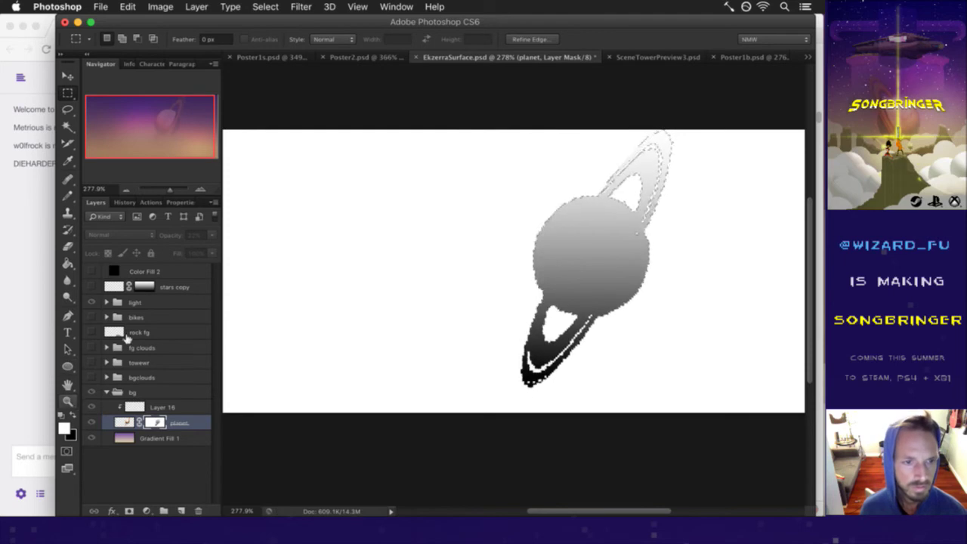
Step: Switch to the Gradient Tool with Normal blending mode
{"action": "left_click", "coordinate": [70, 263]}
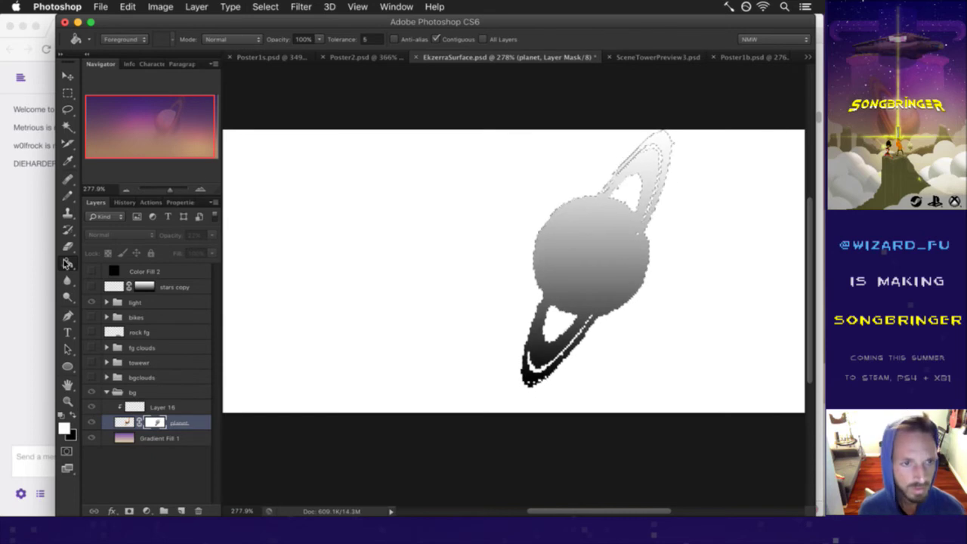
{"action": "left_click", "coordinate": [67, 263]}
{"action": "left_click", "coordinate": [111, 259]}
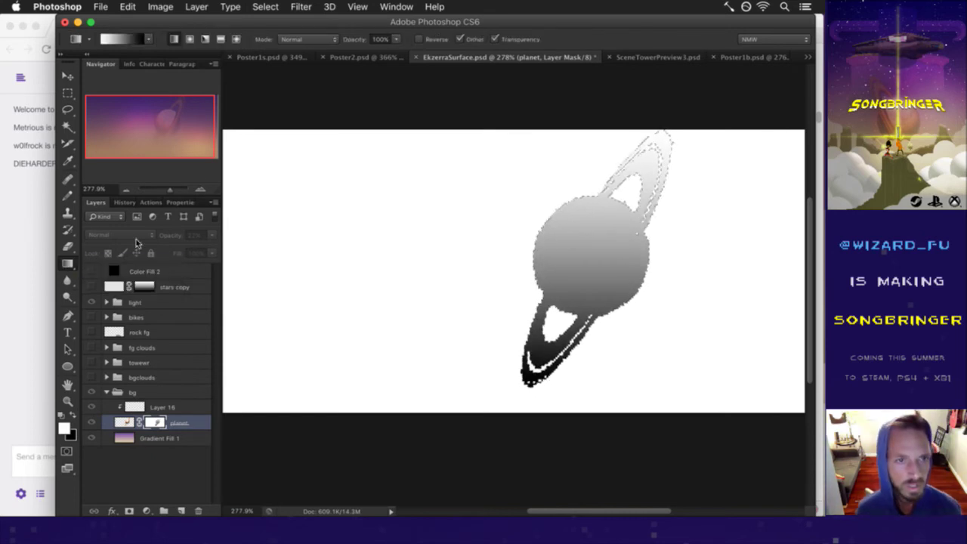
{"action": "left_click", "coordinate": [331, 41]}
{"action": "left_click", "coordinate": [325, 39]}
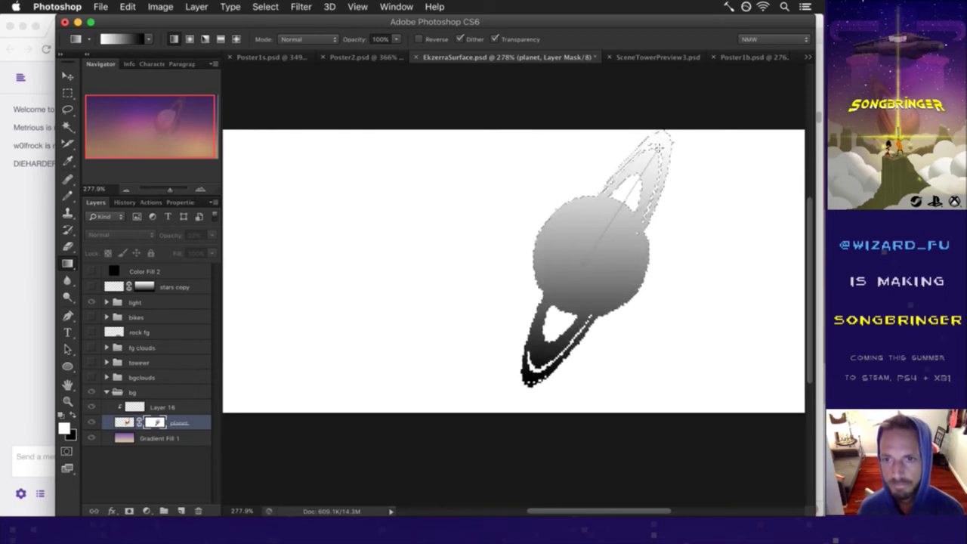
Step: Replace the planet mask gradient so the planet fades toward its bottom, then deselect and return to full colour
{"action": "key", "text": "super+z"}
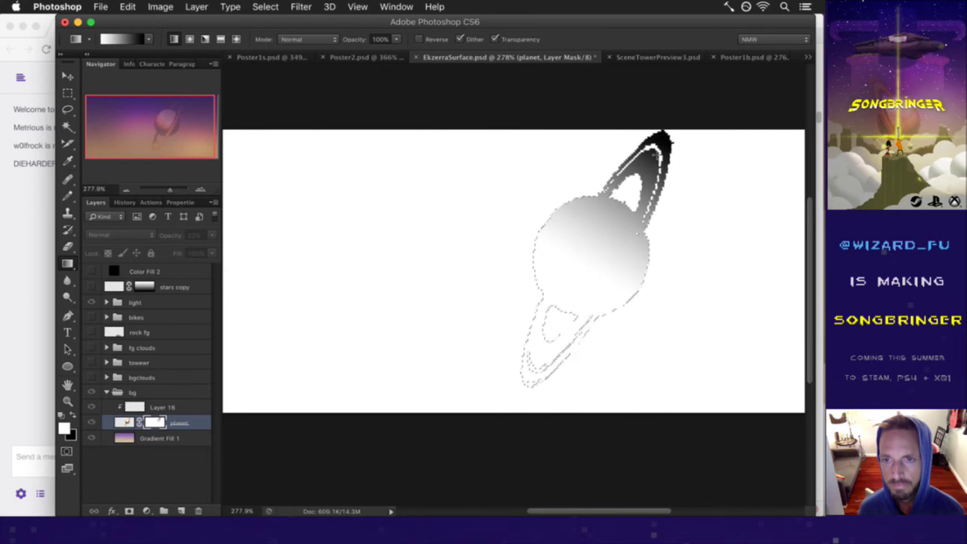
{"action": "key", "text": "super+z"}
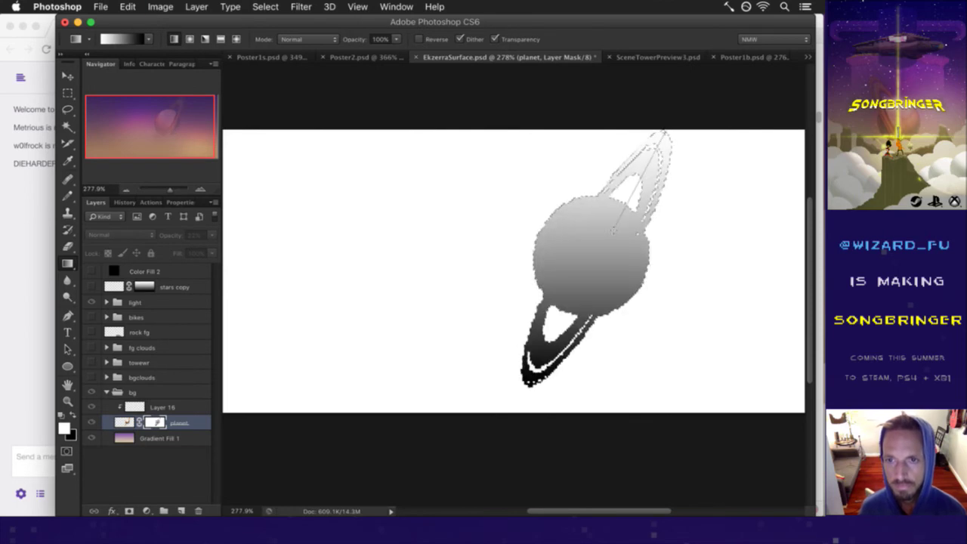
{"action": "left_click_drag", "start_coordinate": [590, 256], "coordinate": [608, 299]}
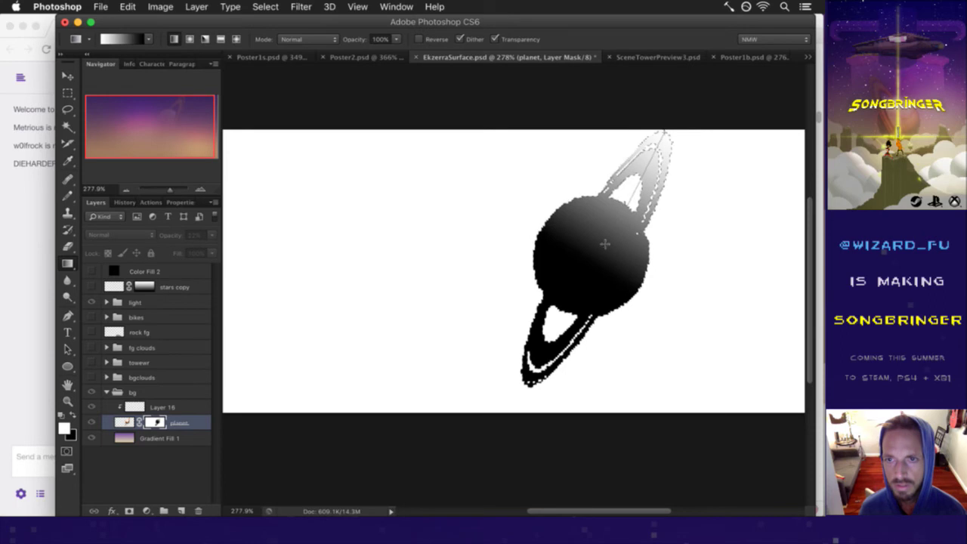
{"action": "left_click_drag", "start_coordinate": [568, 305], "coordinate": [570, 305]}
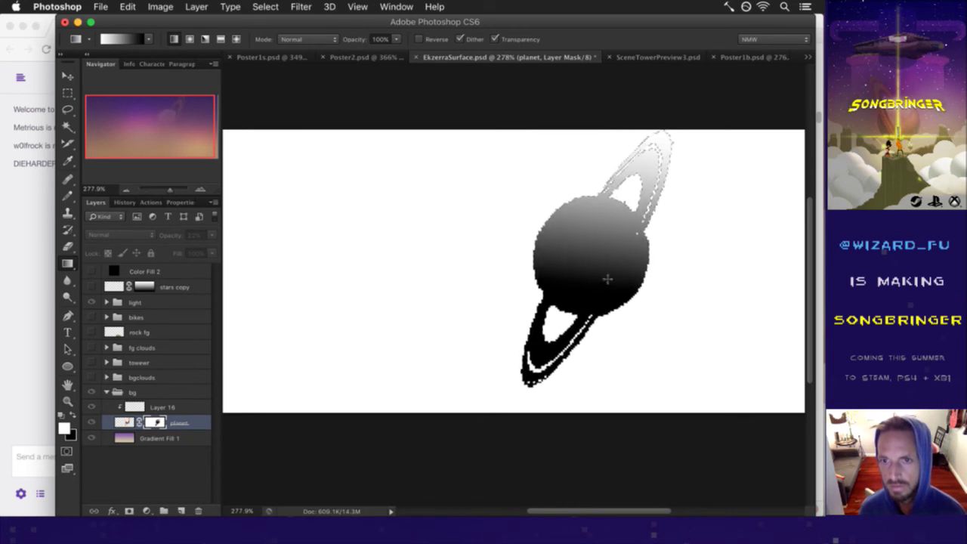
{"action": "key", "text": "m"}
{"action": "key", "text": "ctrl+d"}
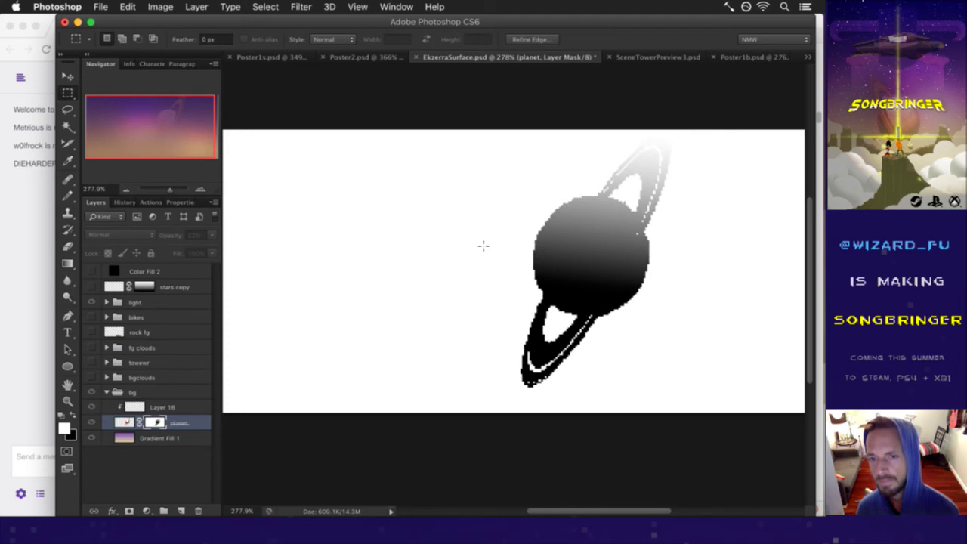
{"action": "left_click", "coordinate": [127, 416]}
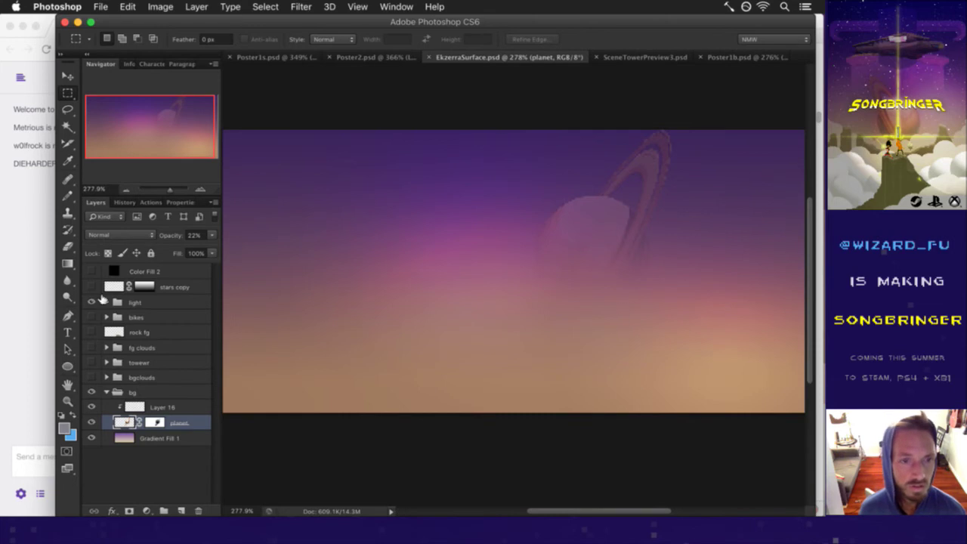
Step: Show the stars copy layer and view its mask on its own
{"action": "left_click", "coordinate": [91, 286]}
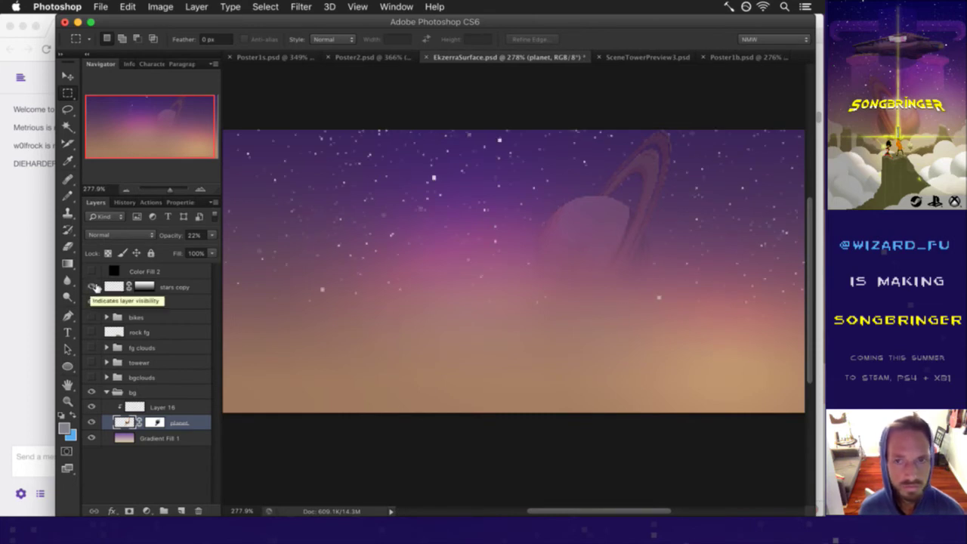
{"action": "key", "text": "super+alt+c"}
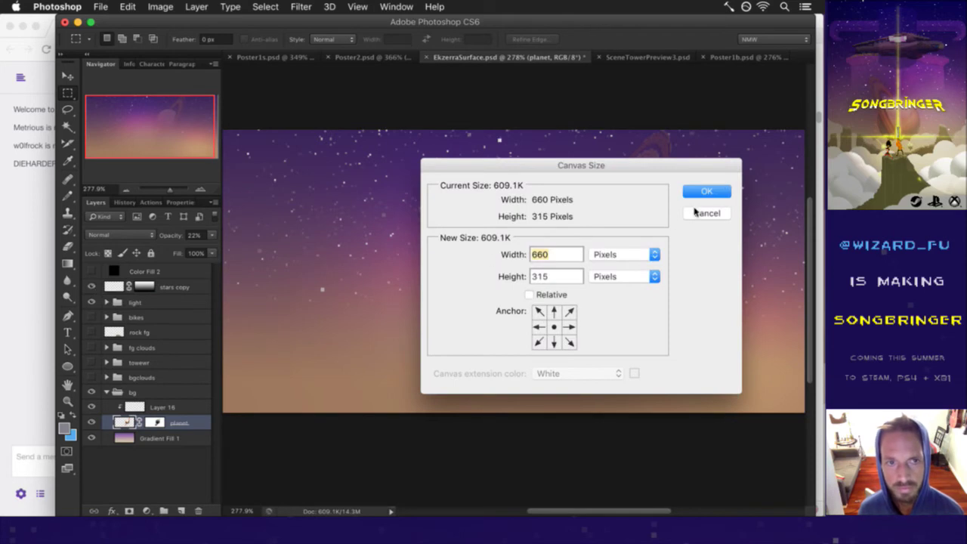
{"action": "left_click", "coordinate": [720, 192]}
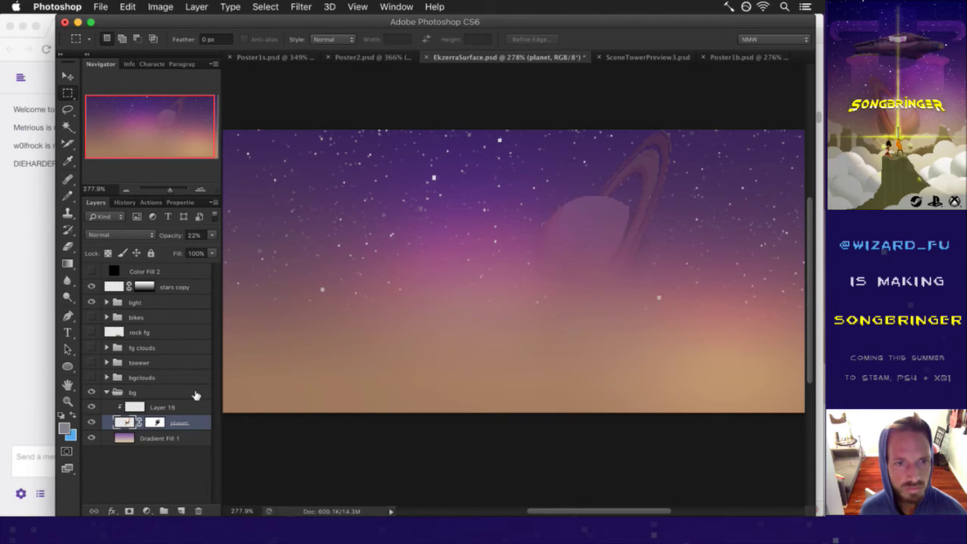
{"action": "double_click", "coordinate": [146, 286]}
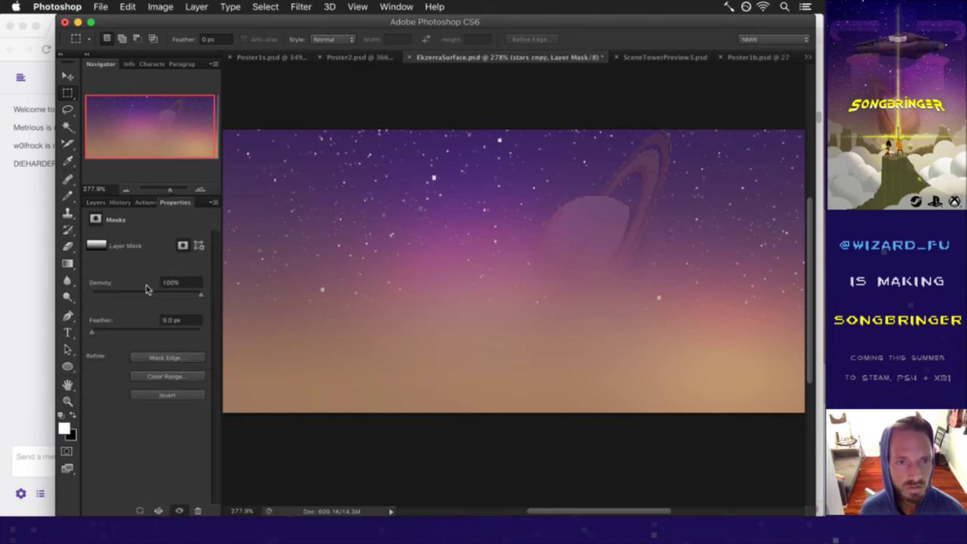
{"action": "left_click", "coordinate": [95, 203]}
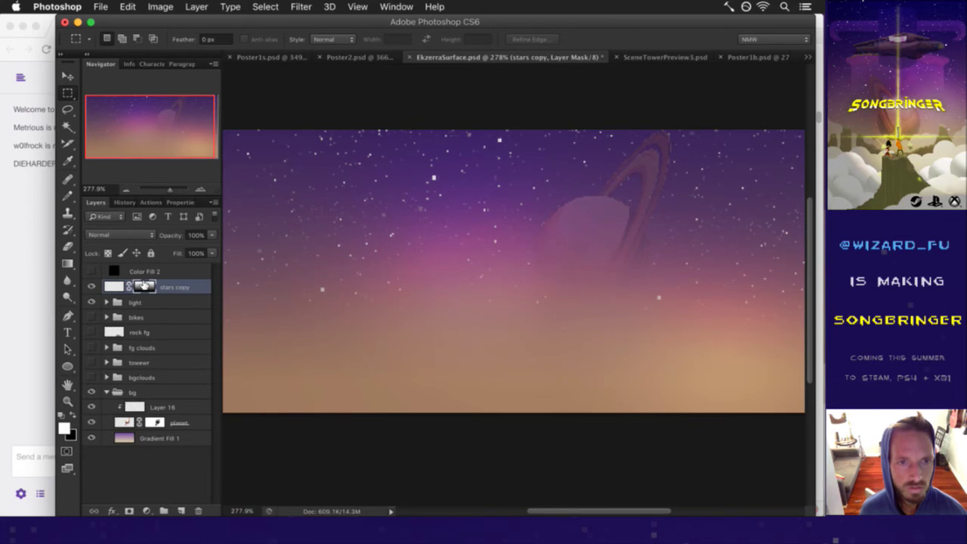
{"action": "left_click", "coordinate": [144, 286], "text": "alt"}
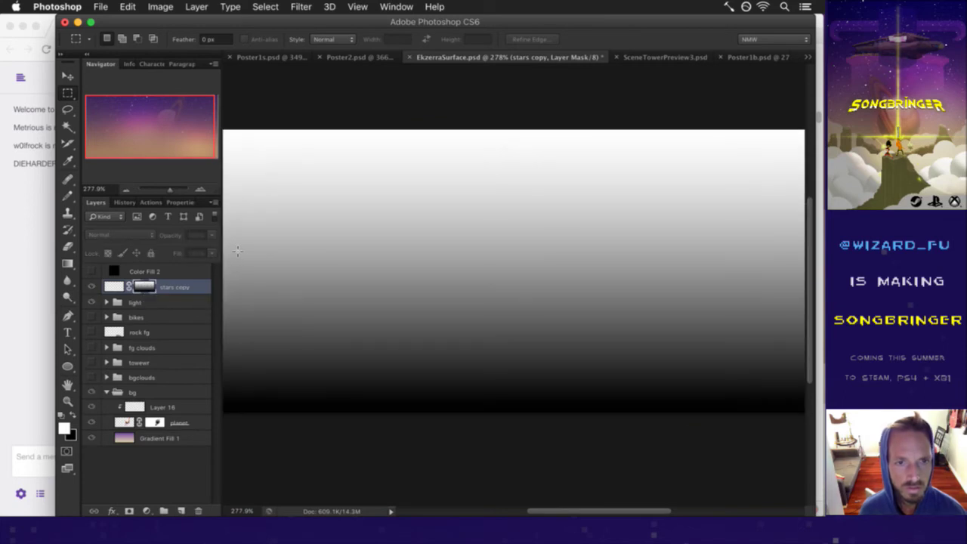
Step: Draw a new stars copy mask gradient from the top edge to mid-canvas, then return to full colour
{"action": "key", "text": "super+a"}
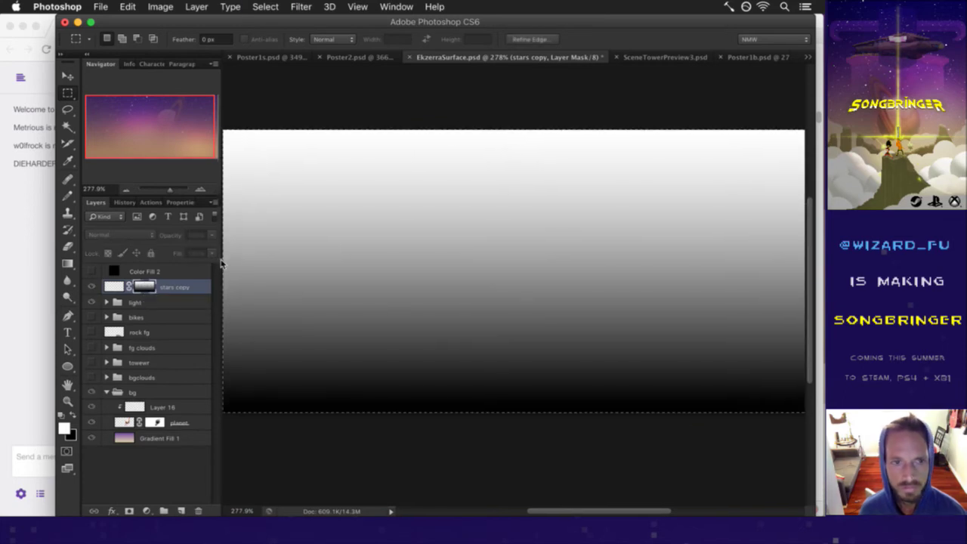
{"action": "left_click", "coordinate": [67, 264]}
{"action": "left_click_drag", "start_coordinate": [480, 130], "coordinate": [491, 289]}
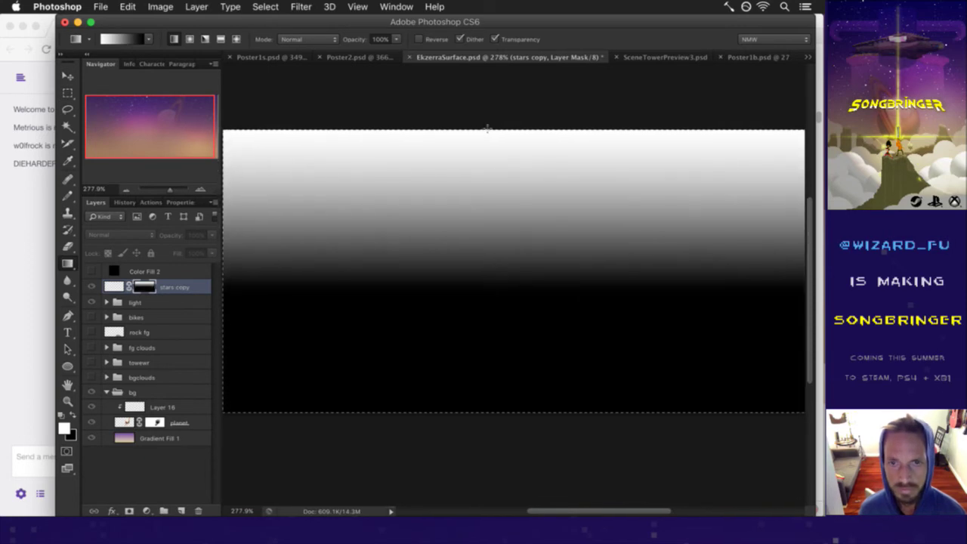
{"action": "left_click_drag", "start_coordinate": [488, 130], "coordinate": [475, 318]}
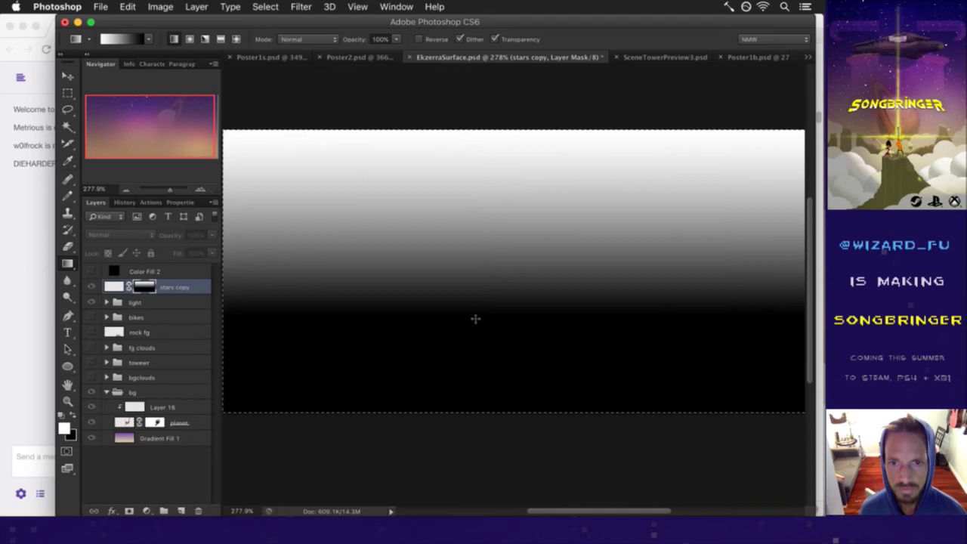
{"action": "left_click", "coordinate": [119, 285]}
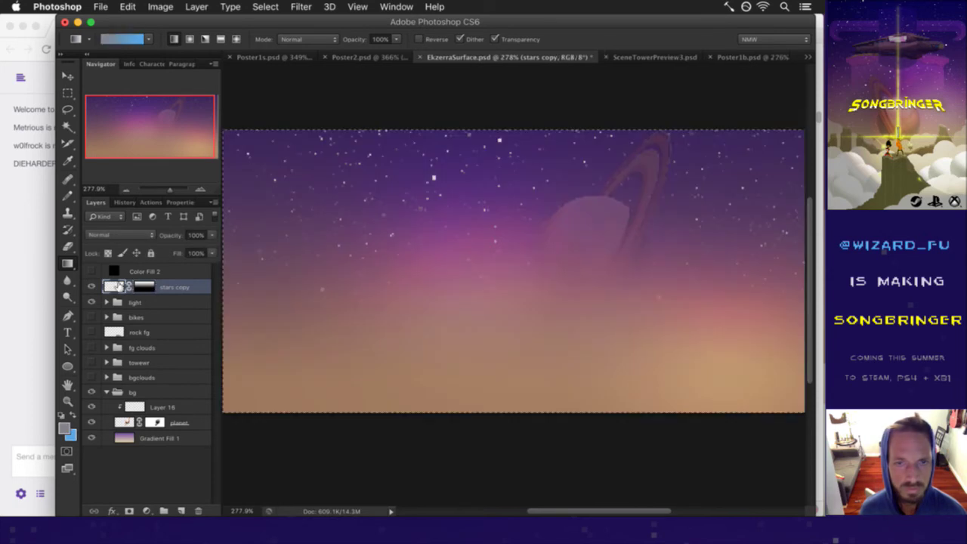
{"action": "key", "text": "m"}
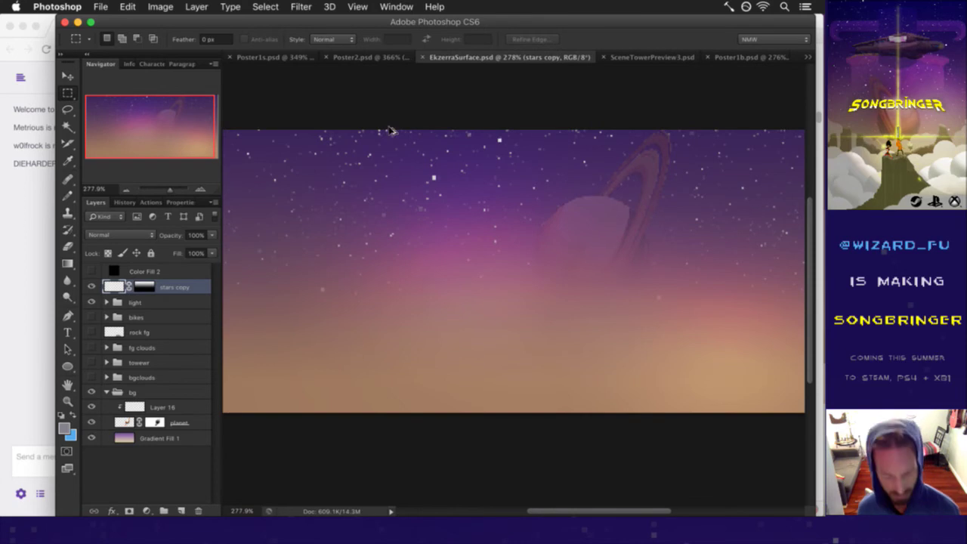
Step: Save for Web as a PNG-24 replacing EkzerraSurface0.png, then switch to iTerm2
{"action": "key", "text": "super+alt+shift+s"}
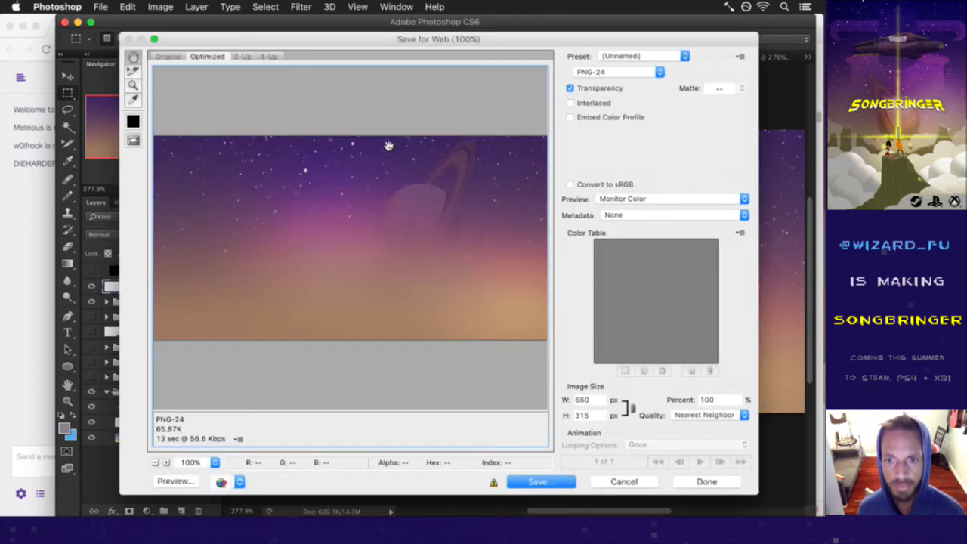
{"action": "key", "text": "Return"}
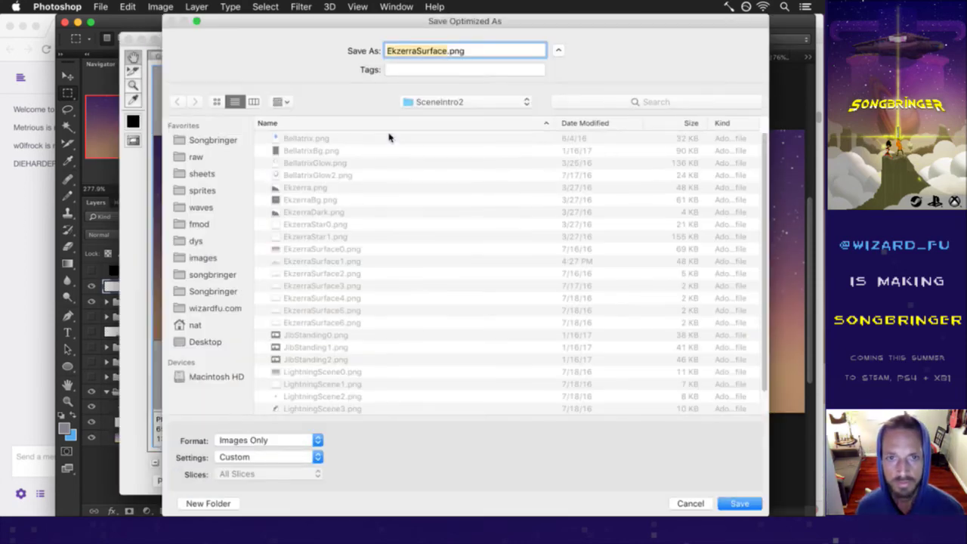
{"action": "left_click", "coordinate": [323, 251]}
{"action": "left_click", "coordinate": [323, 250]}
{"action": "key", "text": "Return"}
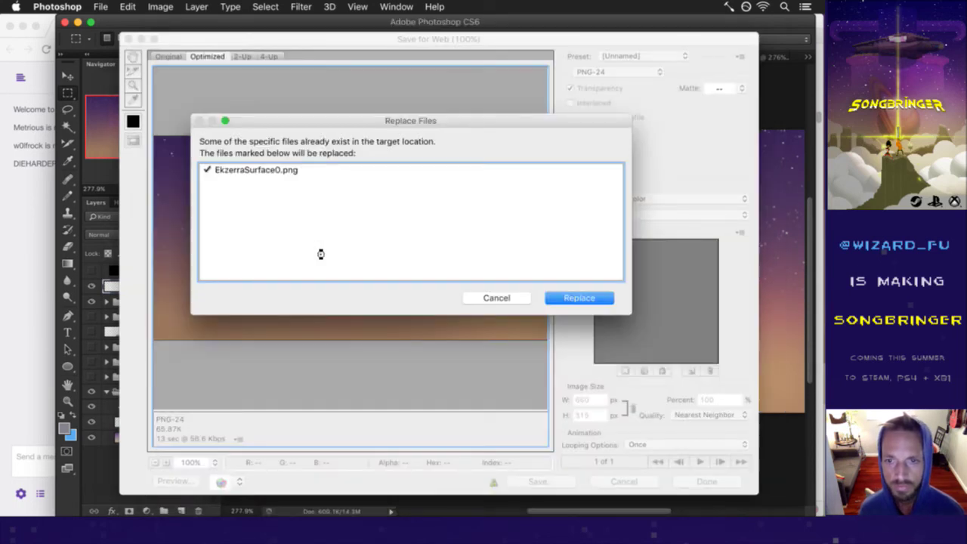
{"action": "key", "text": "Return"}
{"action": "key", "text": "super+Tab"}
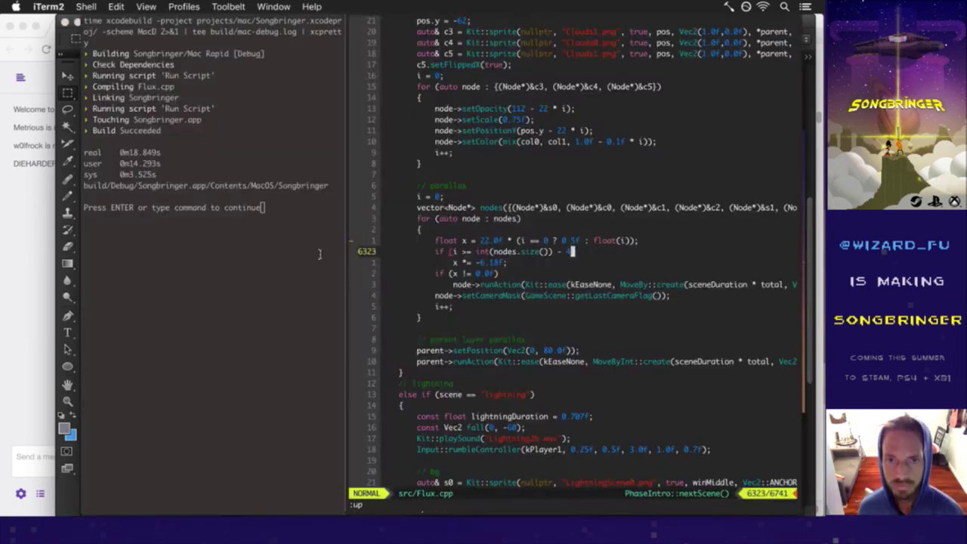
Step: Run the freshly built Songbringer game from the terminal prompt
{"action": "key", "text": "Return"}
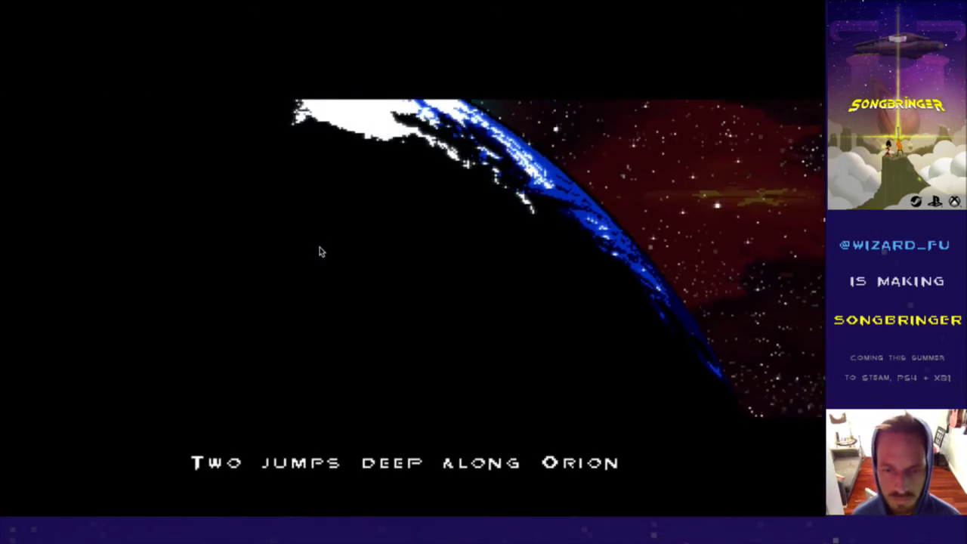
Step: Fast-forward the intro to the cloud scene to check the new sky, then quit the game
{"action": "key", "text": "space"}
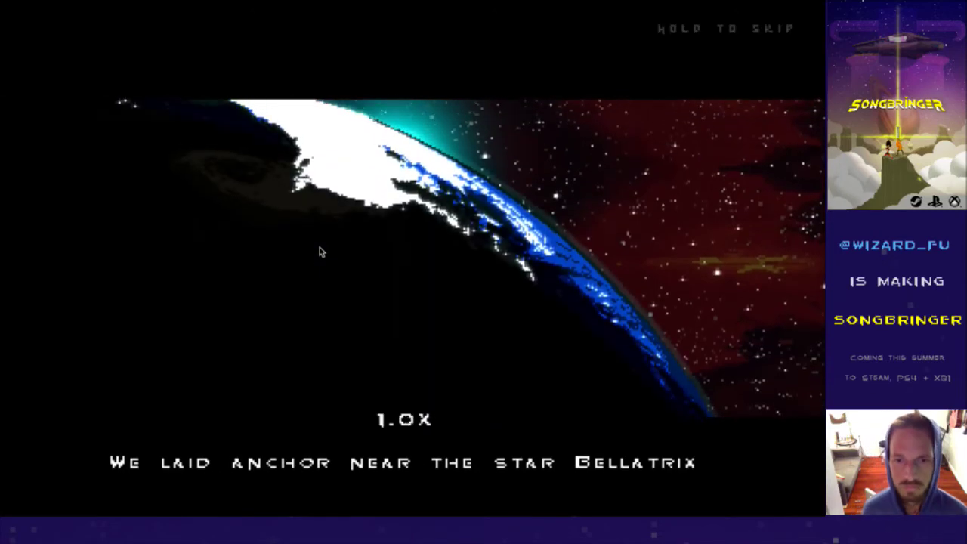
{"action": "key", "text": "space"}
{"action": "key", "text": "space"}
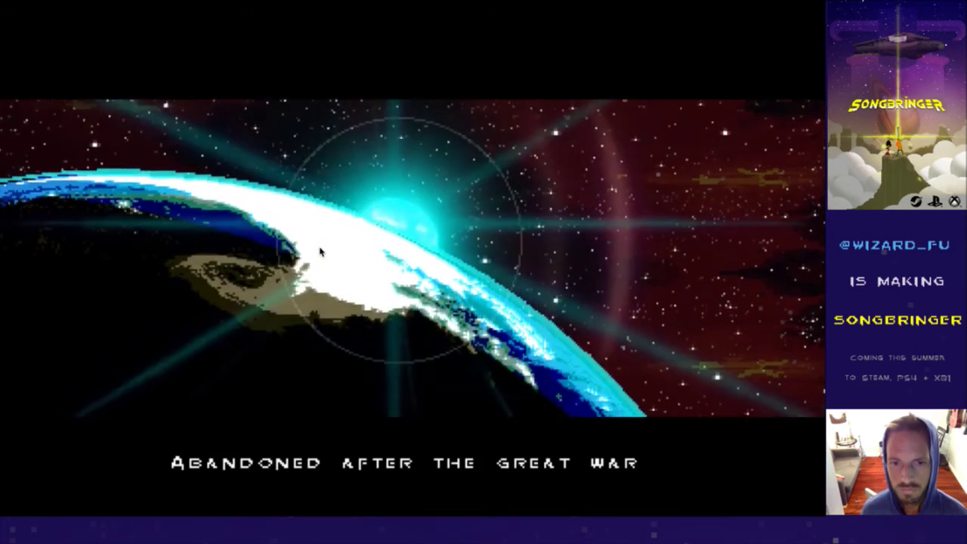
{"action": "key", "text": "space"}
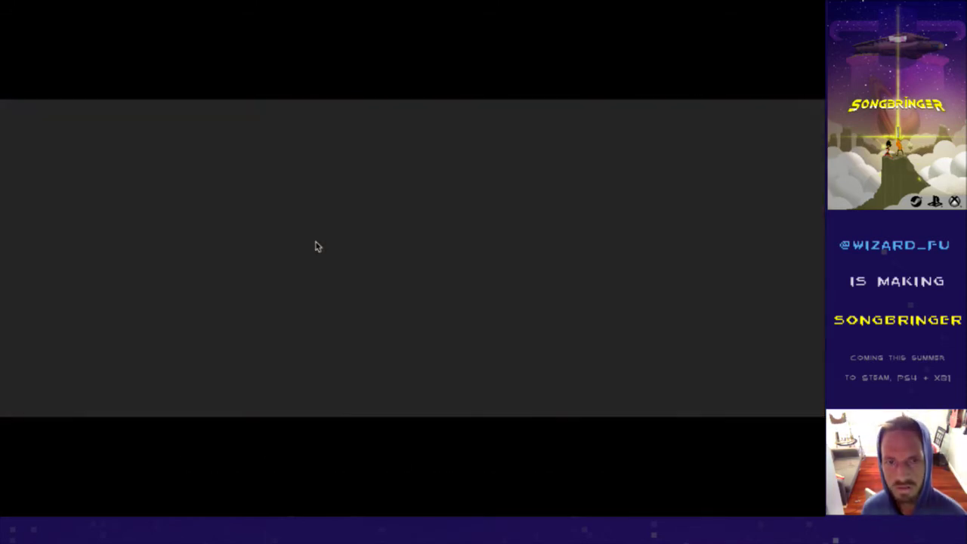
{"action": "key", "text": "super+q"}
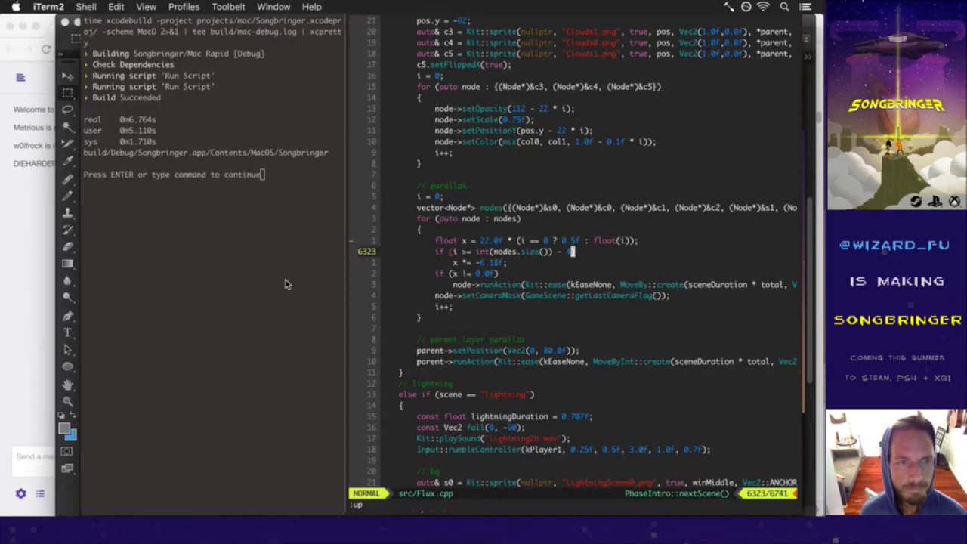
Step: Redraw the stars copy mask fade from the top edge downward and save EkzerraSurface.psd
{"action": "key", "text": "super+Tab"}
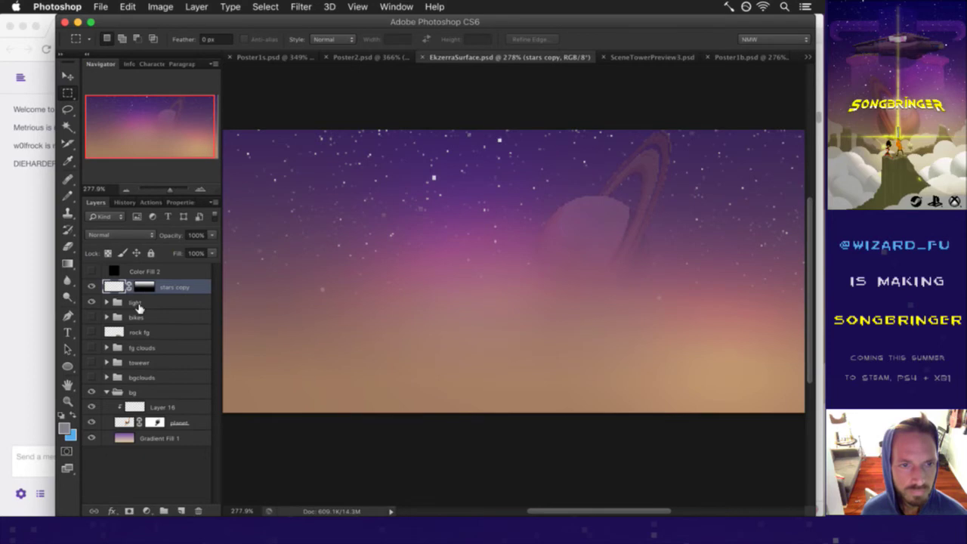
{"action": "left_click", "coordinate": [144, 285]}
{"action": "left_click", "coordinate": [144, 286], "text": "alt"}
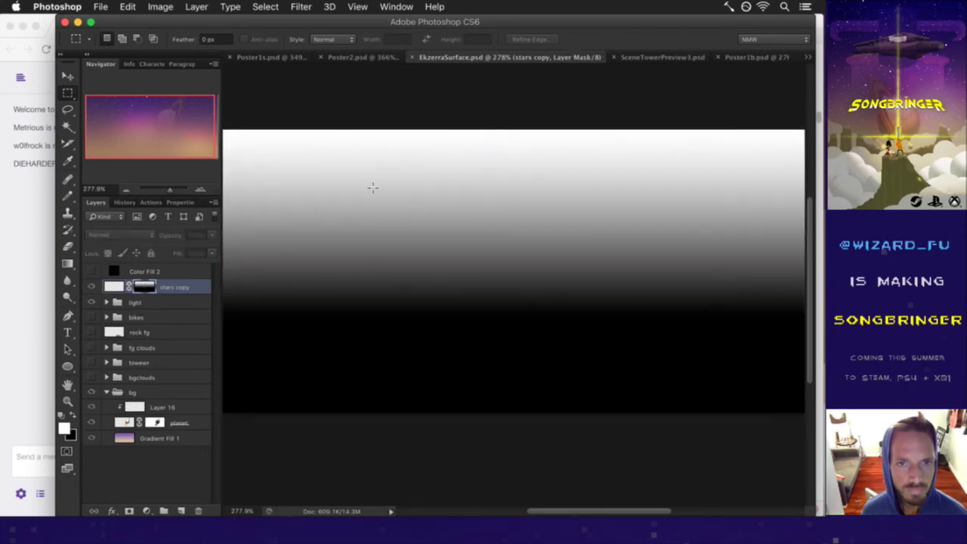
{"action": "left_click", "coordinate": [67, 264]}
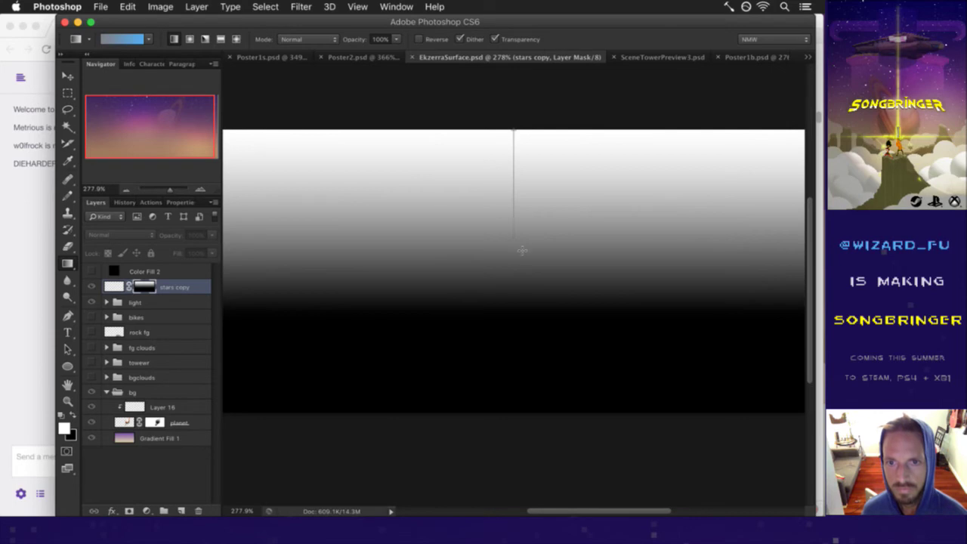
{"action": "left_click_drag", "start_coordinate": [523, 249], "coordinate": [522, 249]}
{"action": "key", "text": "super+s"}
{"action": "left_click", "coordinate": [112, 286]}
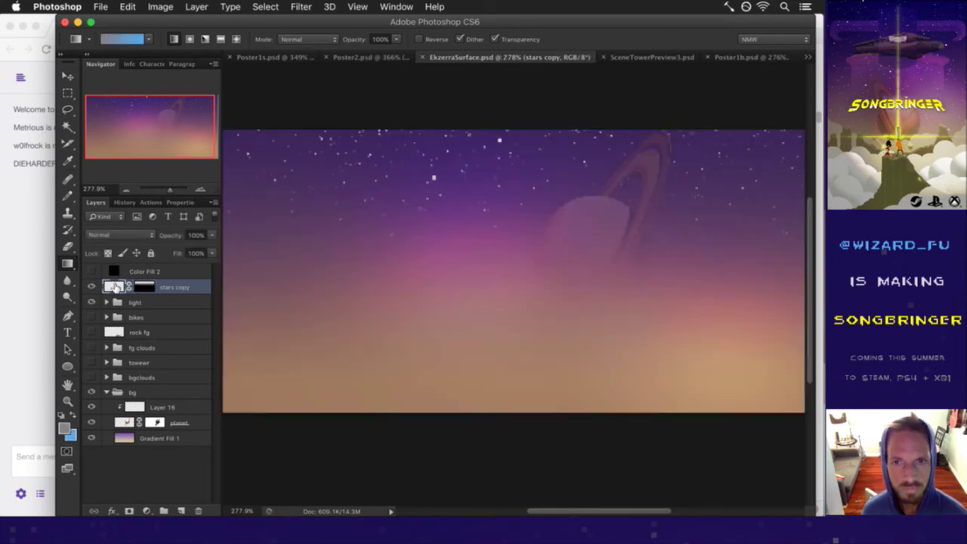
Step: Re-export the image with Save for Web as EkzerraSurface0.png, replacing the existing file
{"action": "key", "text": "super+alt+shift+s"}
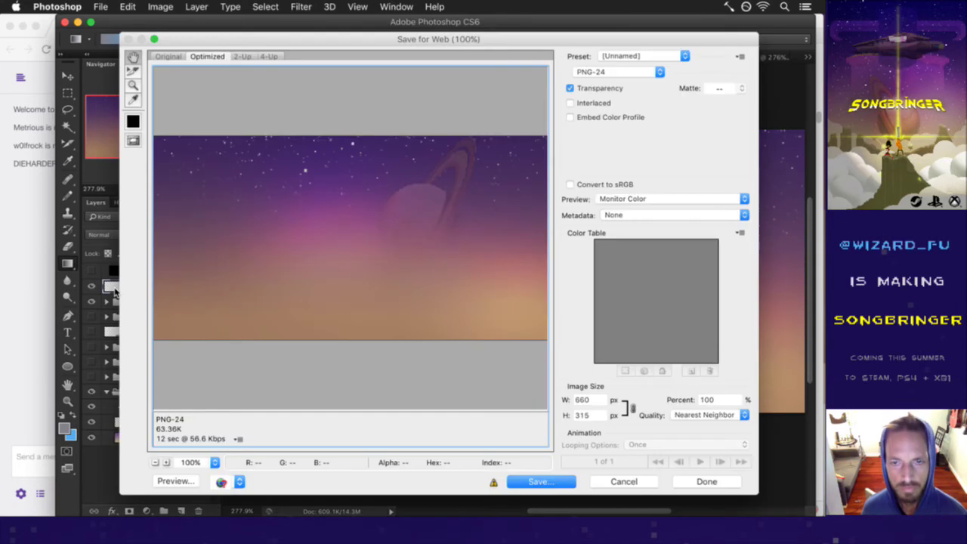
{"action": "key", "text": "Return"}
{"action": "key", "text": "Right"}
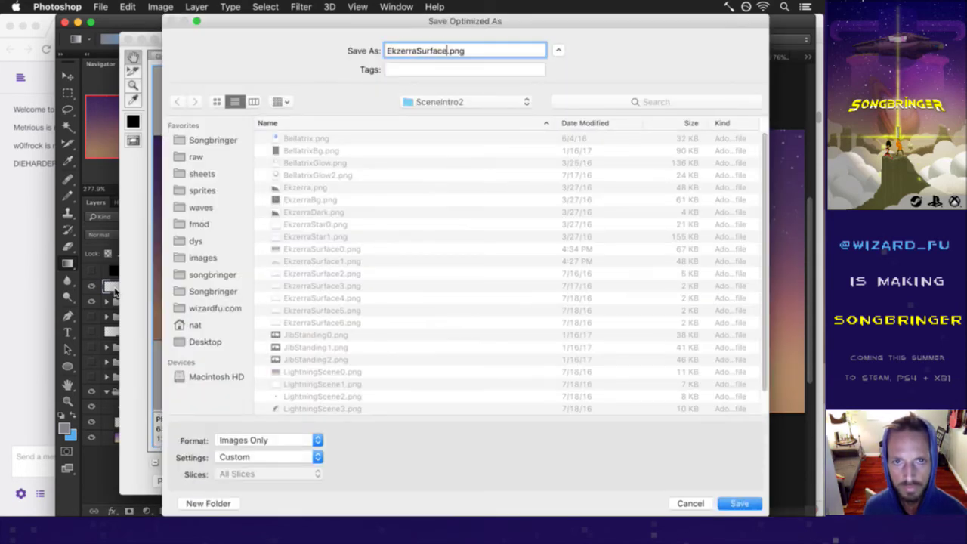
{"action": "type", "text": "0"}
{"action": "key", "text": "Return"}
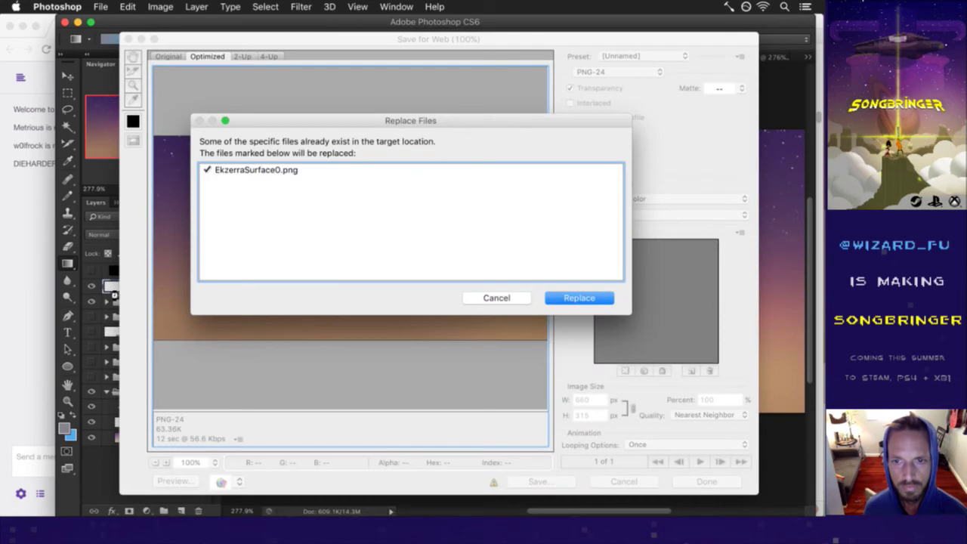
{"action": "key", "text": "Return"}
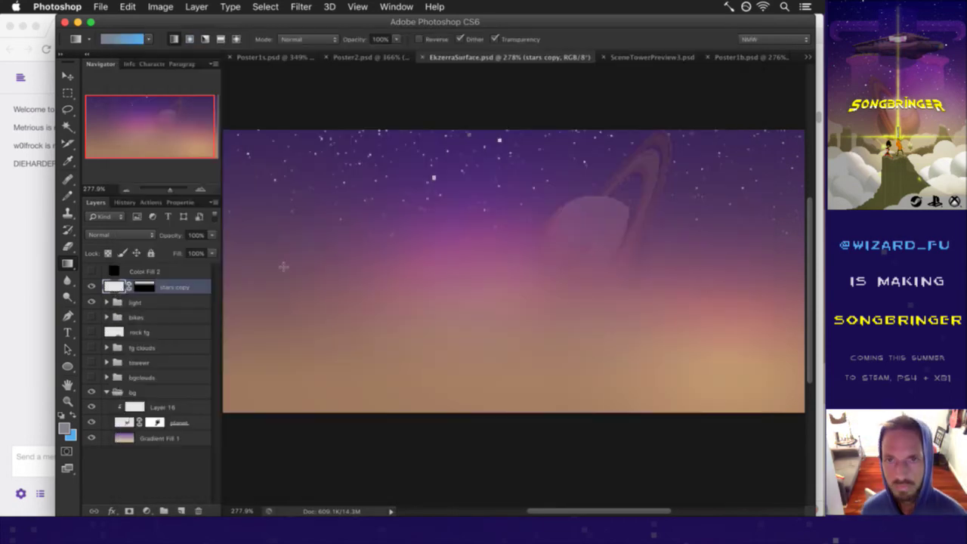
Step: Open sprites/Backgrounds/LightningScene.psd and hide the clouds, lightning and jib layers
{"action": "left_click", "coordinate": [101, 7]}
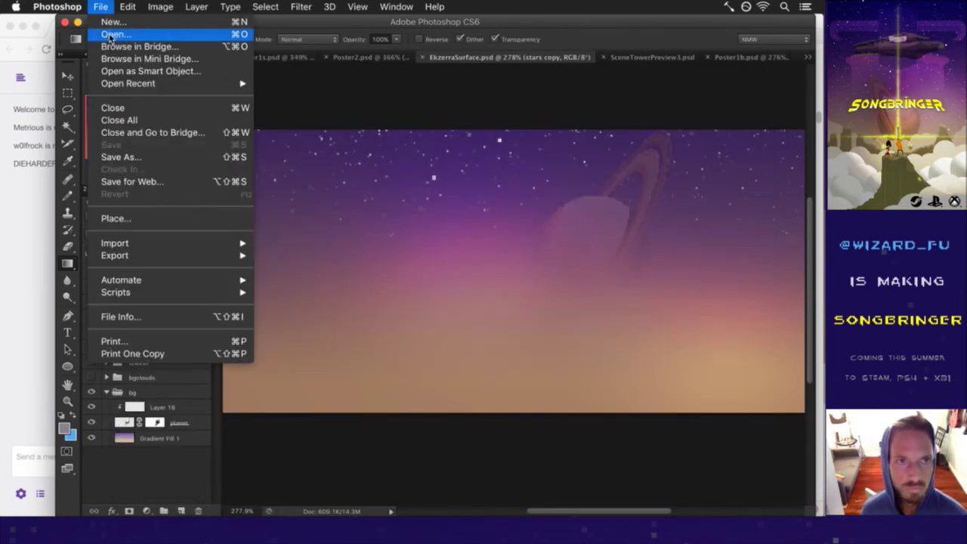
{"action": "left_click", "coordinate": [113, 32]}
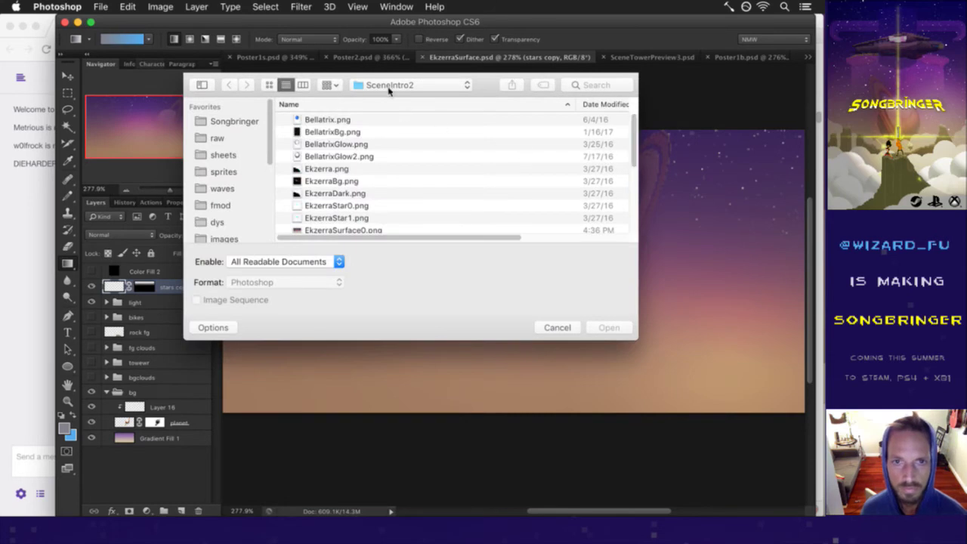
{"action": "left_click", "coordinate": [227, 172]}
{"action": "double_click", "coordinate": [315, 133]}
{"action": "left_click_drag", "start_coordinate": [632, 128], "coordinate": [629, 180]}
{"action": "left_click", "coordinate": [410, 176]}
{"action": "left_click", "coordinate": [610, 328]}
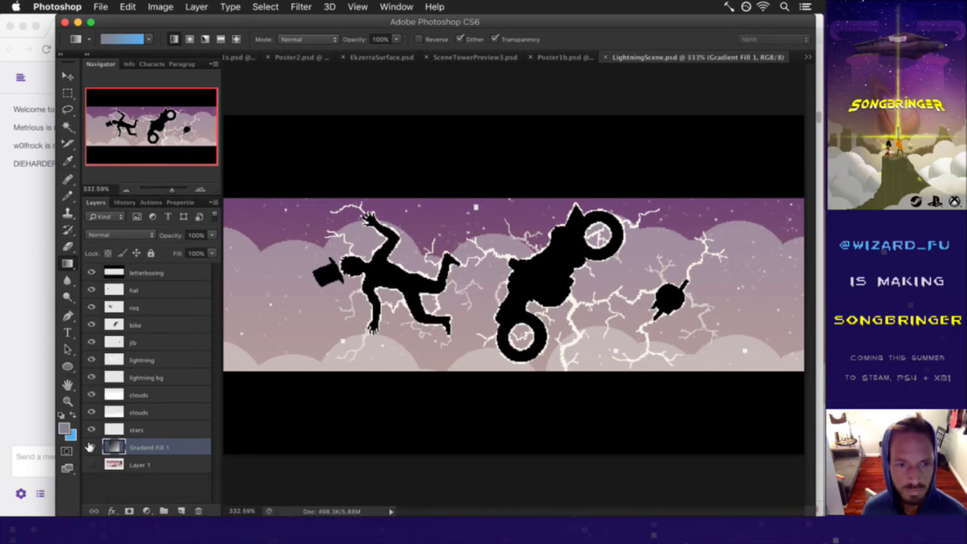
{"action": "left_click_drag", "start_coordinate": [93, 408], "coordinate": [94, 270]}
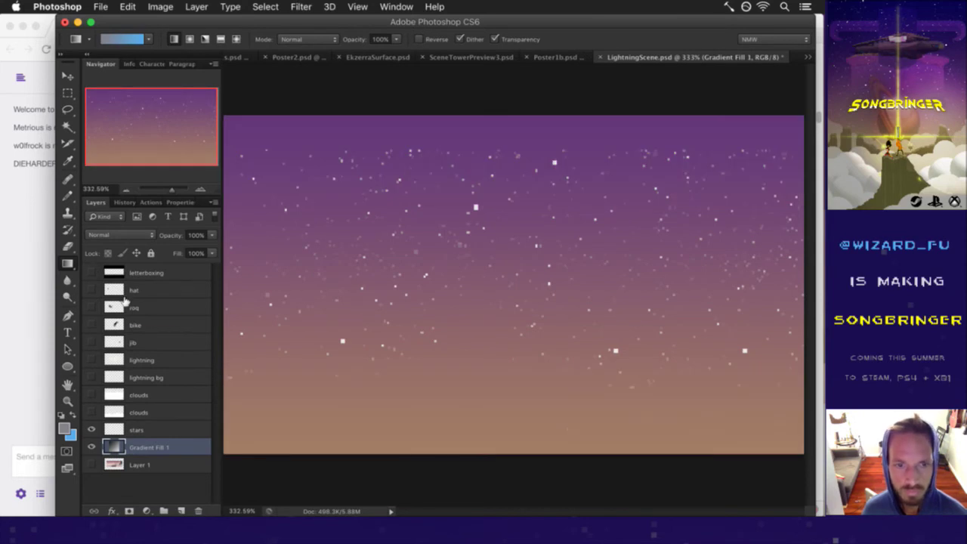
Step: Add a Reveal All layer mask to the stars layer
{"action": "left_click", "coordinate": [118, 428]}
{"action": "key", "text": "b"}
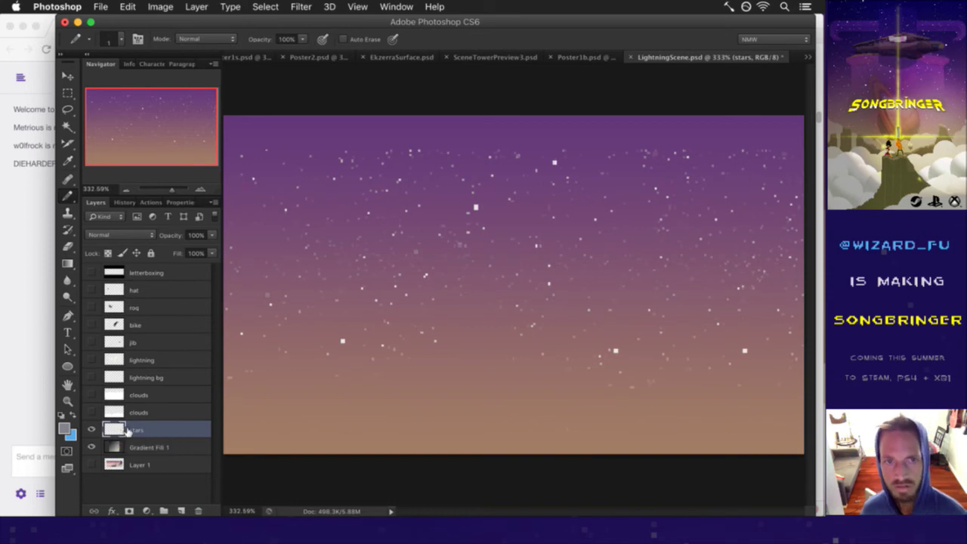
{"action": "right_click", "coordinate": [119, 427]}
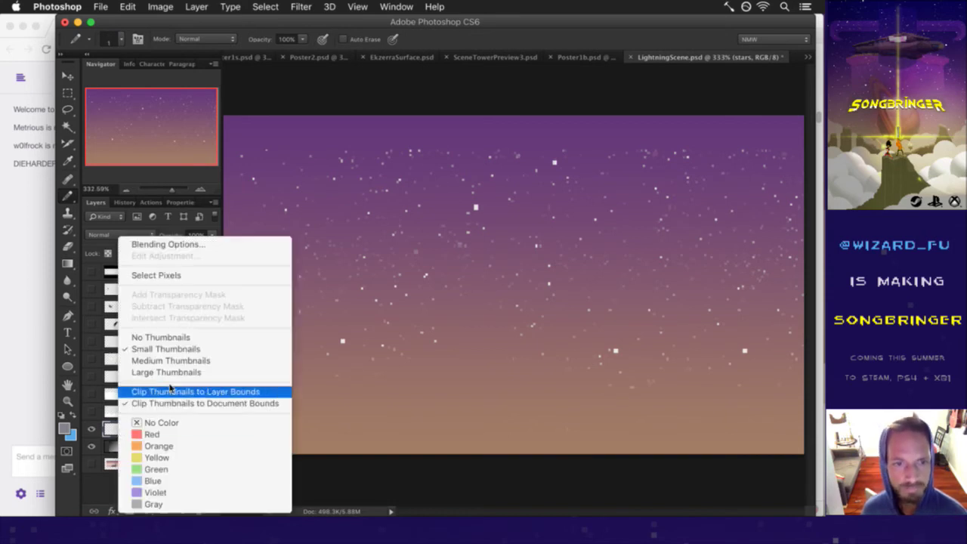
{"action": "left_click", "coordinate": [110, 424]}
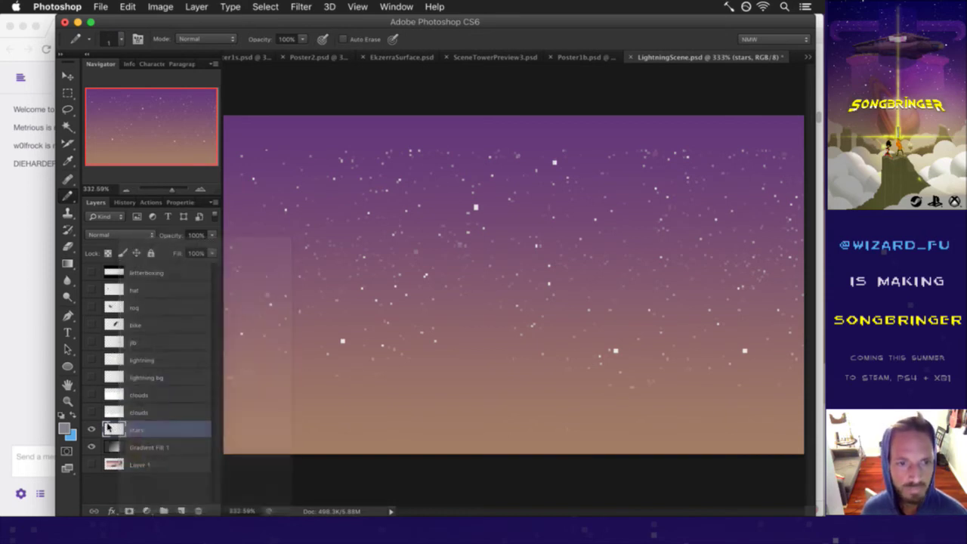
{"action": "left_click", "coordinate": [198, 7]}
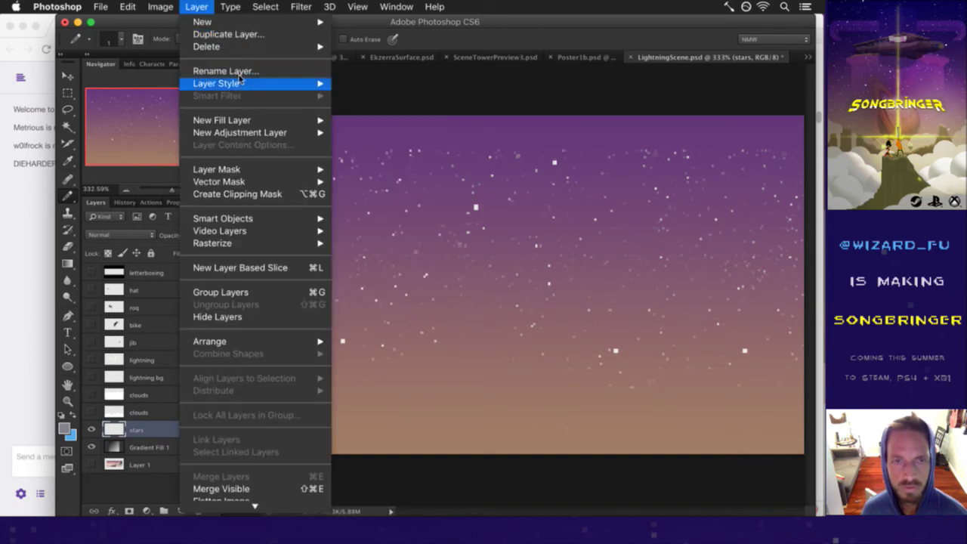
{"action": "mouse_move", "coordinate": [246, 44]}
{"action": "mouse_move", "coordinate": [271, 170]}
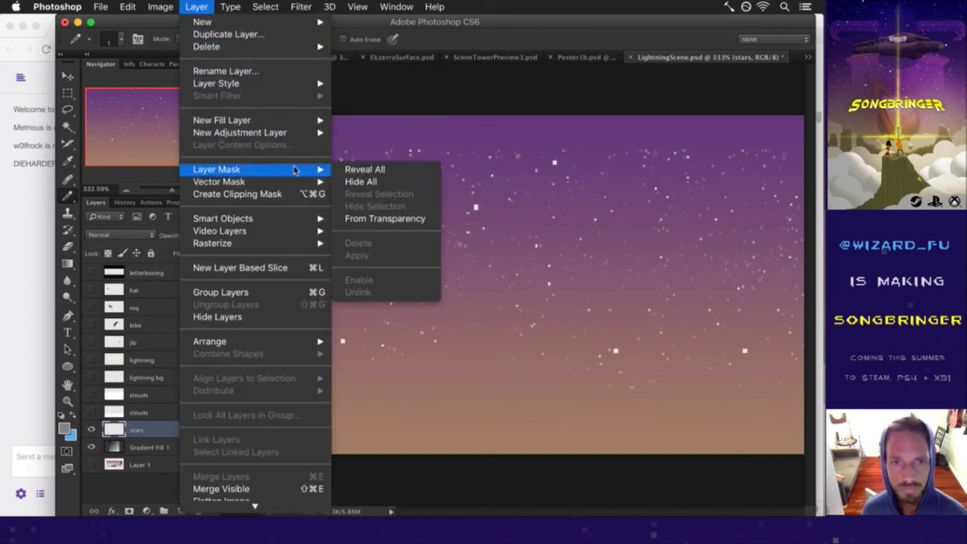
{"action": "left_click", "coordinate": [361, 167]}
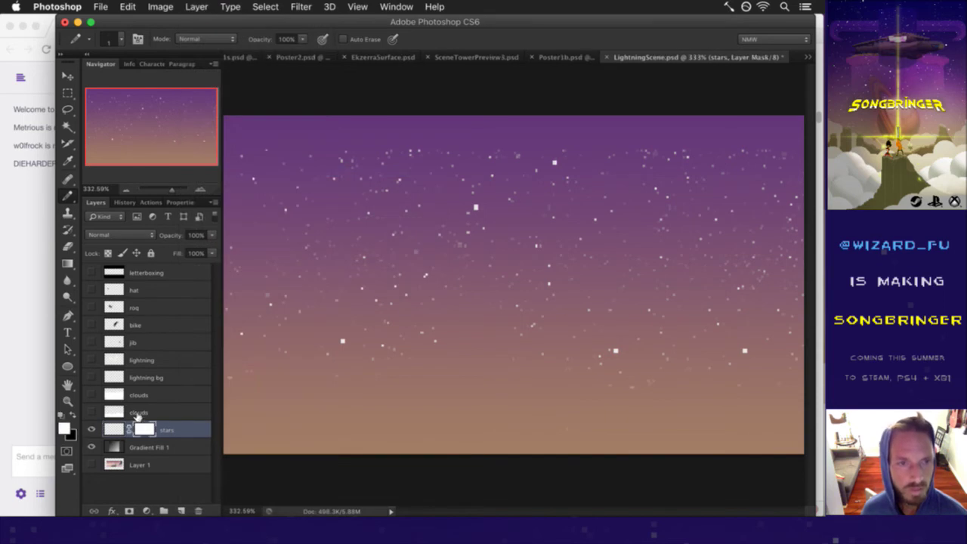
Step: Draw a white-to-black gradient down the stars mask, redoing it lower so stars fade toward the horizon
{"action": "left_click", "coordinate": [144, 427], "text": "alt"}
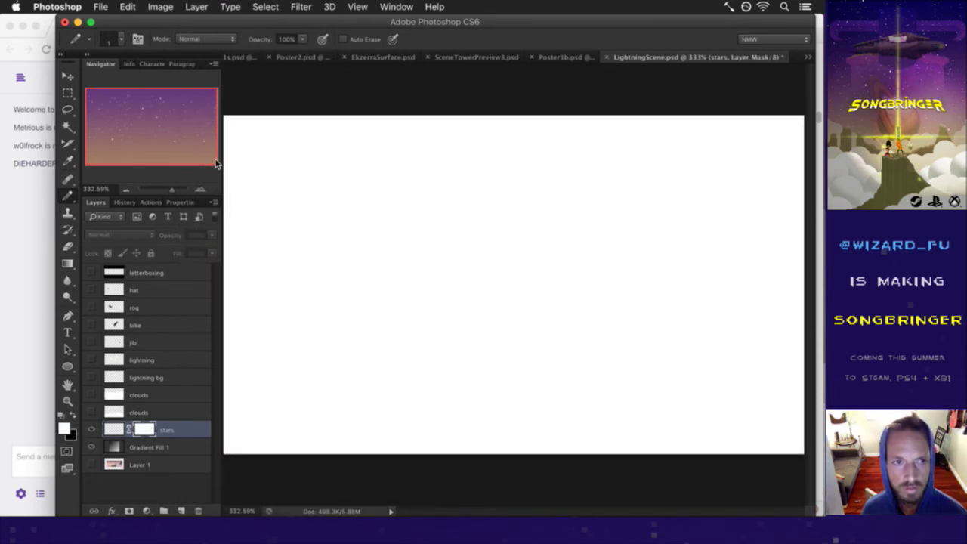
{"action": "left_click", "coordinate": [67, 264]}
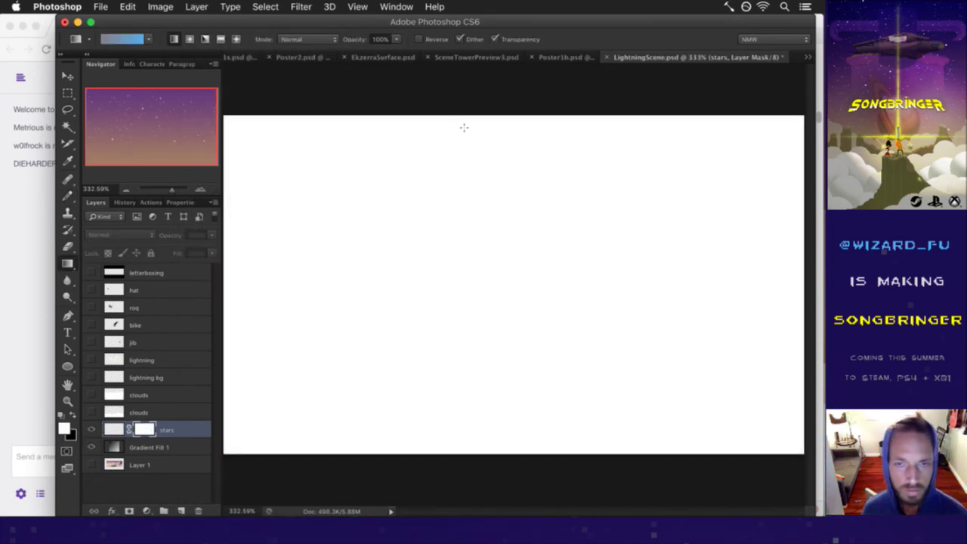
{"action": "left_click_drag", "start_coordinate": [494, 115], "coordinate": [497, 289]}
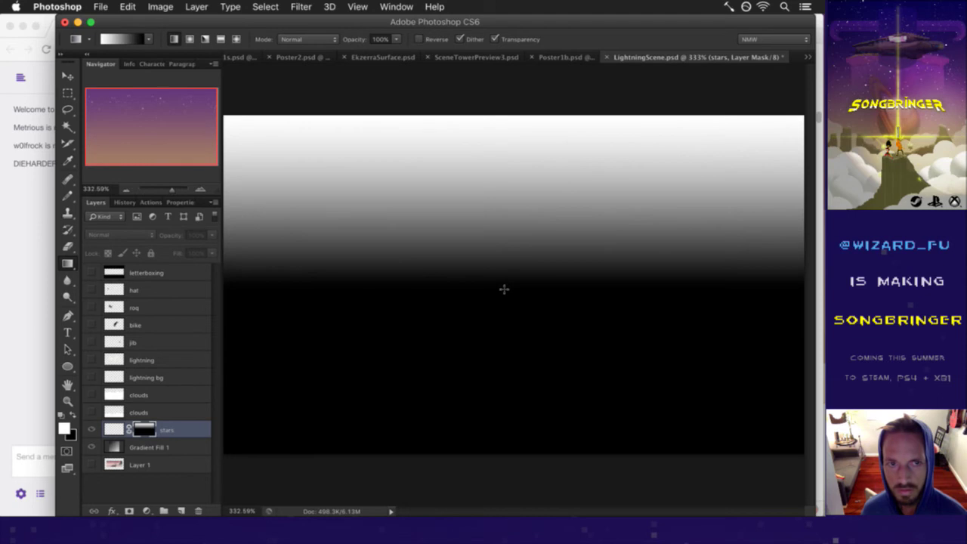
{"action": "key", "text": "super+z"}
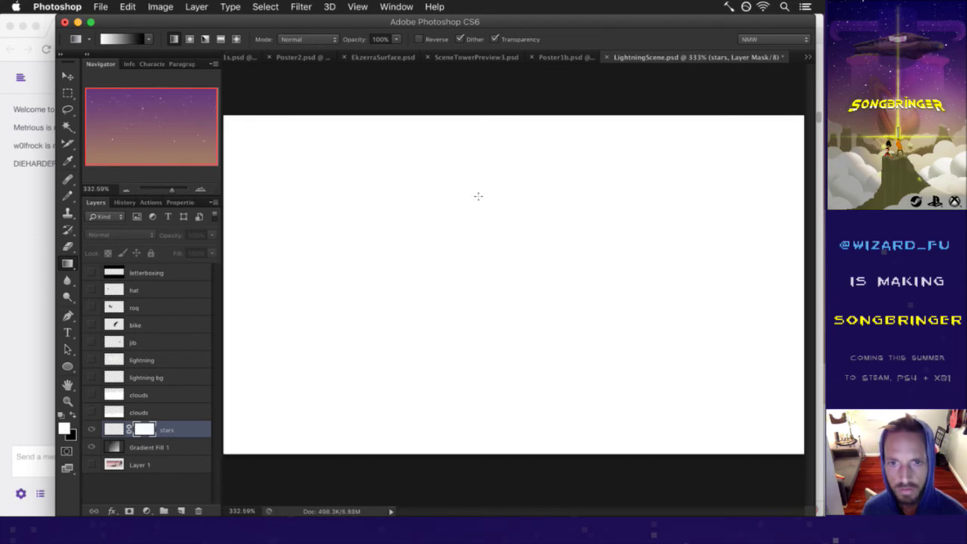
{"action": "left_click_drag", "start_coordinate": [481, 299], "coordinate": [483, 345]}
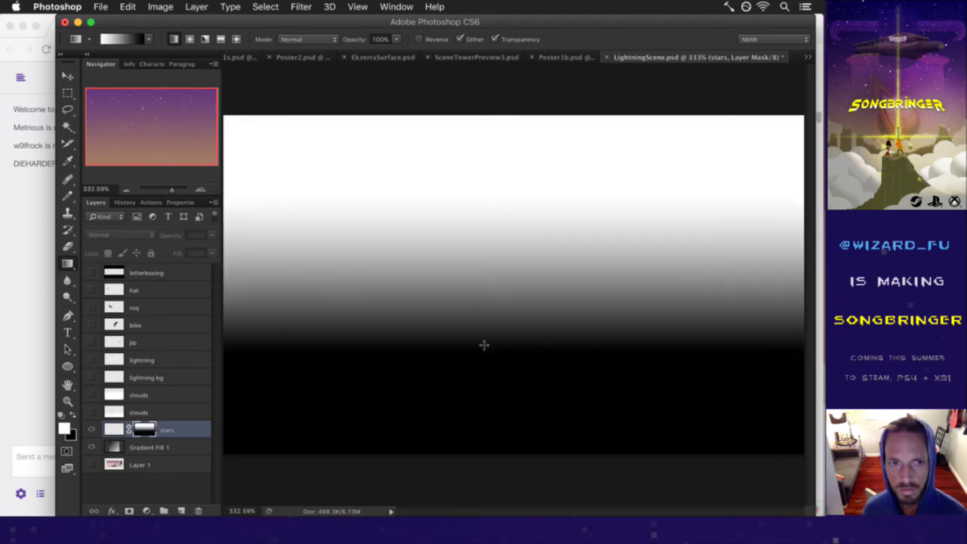
{"action": "left_click", "coordinate": [111, 429]}
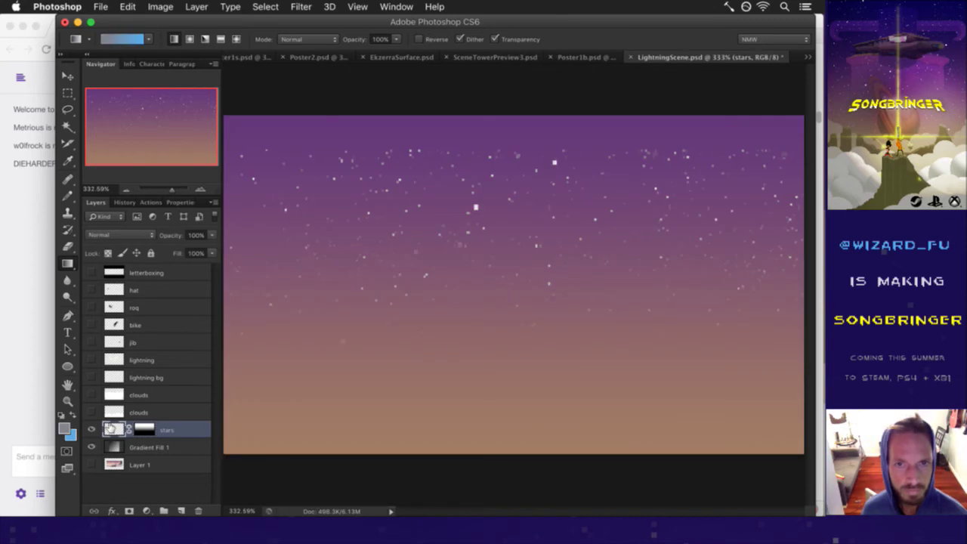
{"action": "key", "text": "super+Tab"}
{"action": "key", "text": "super+Tab"}
{"action": "key", "text": "super+Tab"}
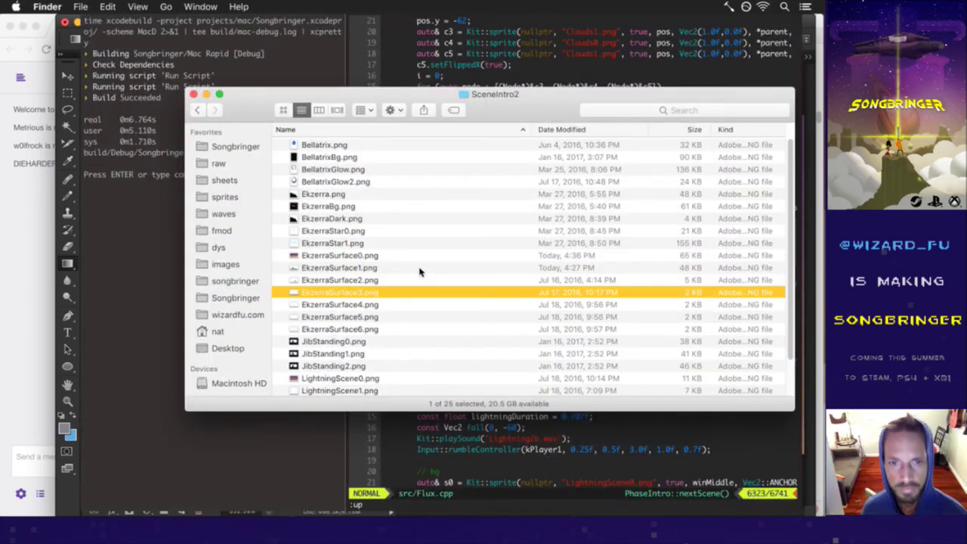
Step: Preview LightningScene0.png in Finder, open it with Photoshop CS6, and check its 540×315 canvas size
{"action": "scroll", "coordinate": [373, 249], "scroll_direction": "down", "scroll_amount": 4}
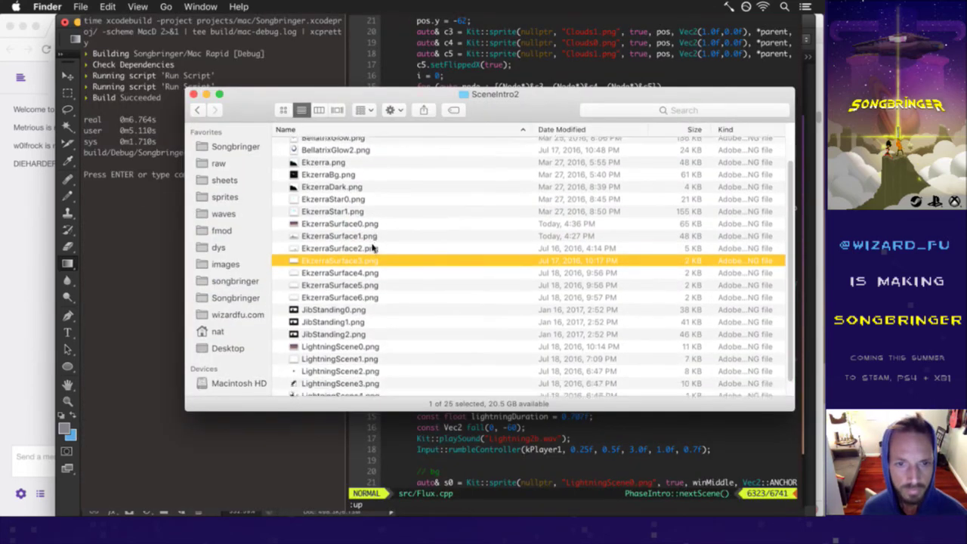
{"action": "left_click", "coordinate": [370, 329]}
{"action": "key", "text": "space"}
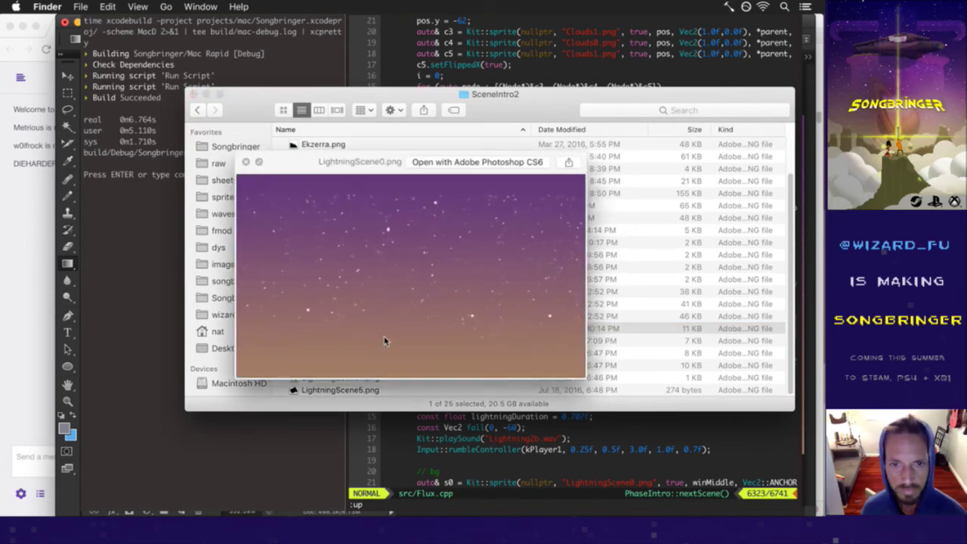
{"action": "key", "text": "space"}
{"action": "right_click", "coordinate": [376, 333]}
{"action": "mouse_move", "coordinate": [440, 303]}
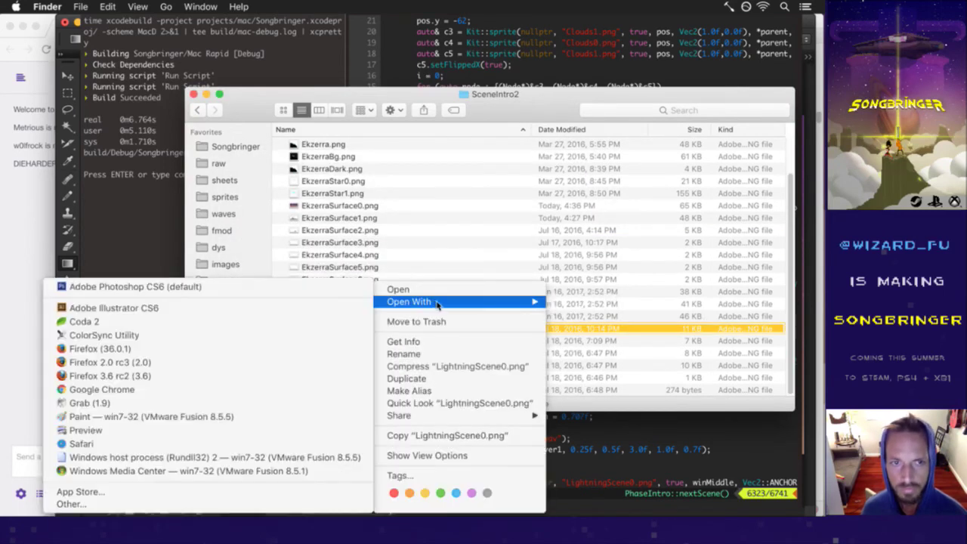
{"action": "left_click", "coordinate": [318, 288]}
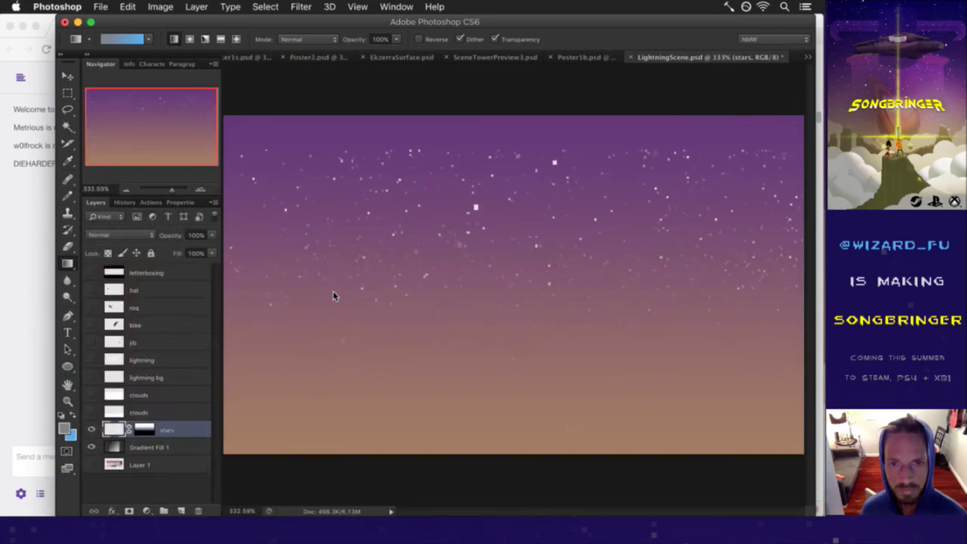
{"action": "key", "text": "super+alt+c"}
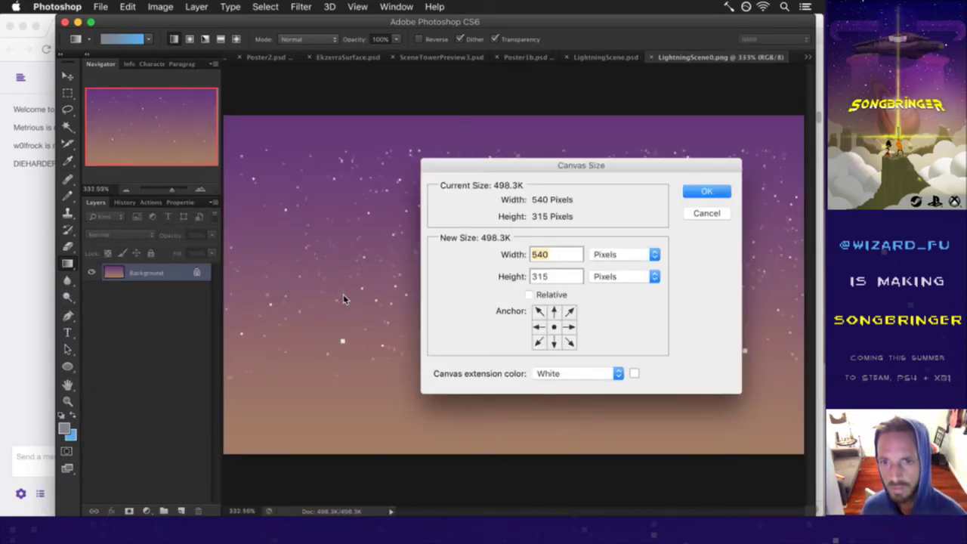
Step: Close LightningScene0.png after confirming LightningScene.psd has the same canvas size
{"action": "key", "text": "Escape"}
{"action": "key", "text": "super+w"}
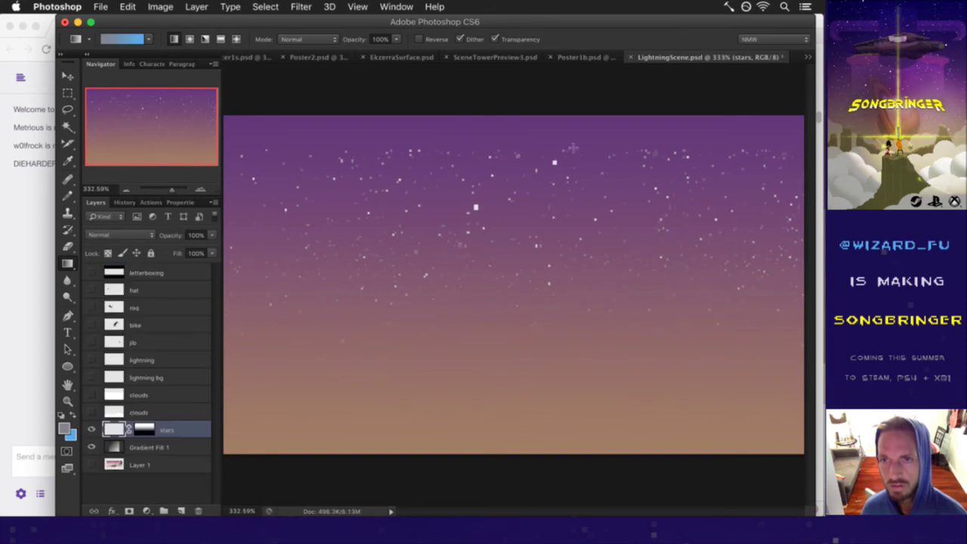
{"action": "key", "text": "super+alt+c"}
{"action": "key", "text": "Escape"}
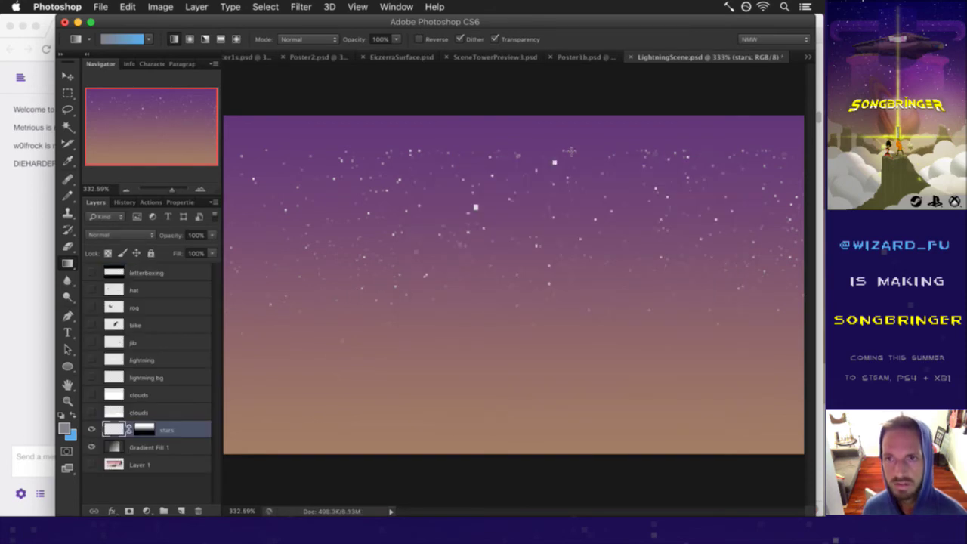
Step: Save for Web as PNG-24, replacing the existing LightningScene0.png
{"action": "key", "text": "super+alt+shift+s"}
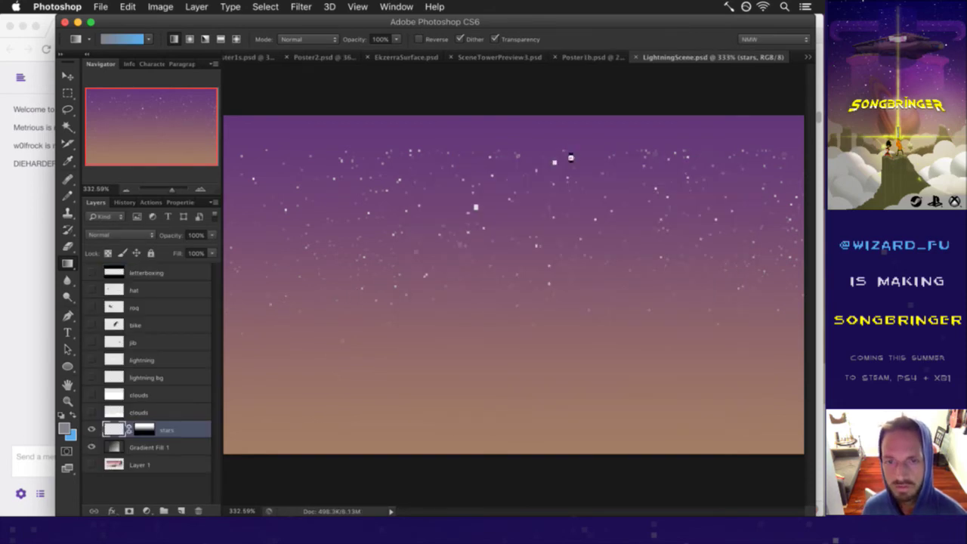
{"action": "key", "text": "Return"}
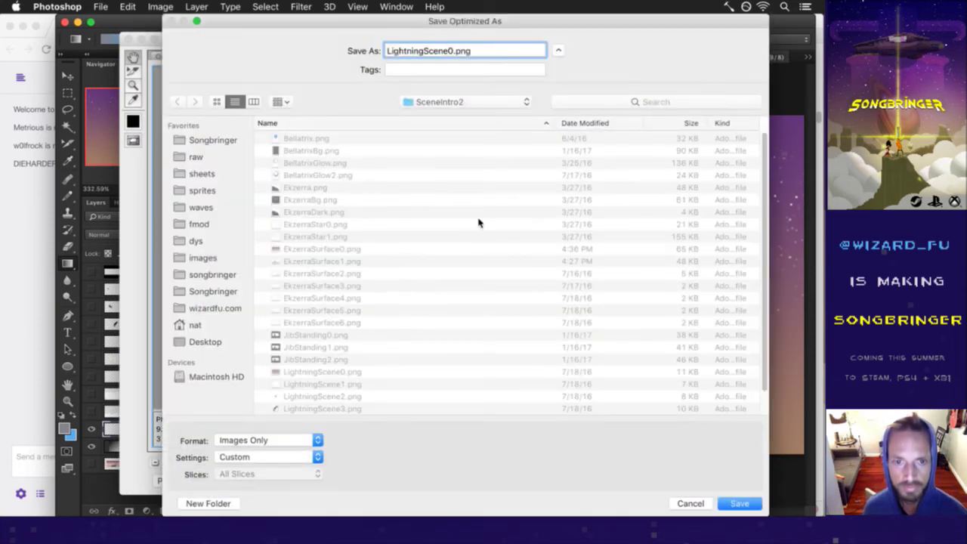
{"action": "left_click", "coordinate": [736, 502]}
{"action": "left_click", "coordinate": [597, 296]}
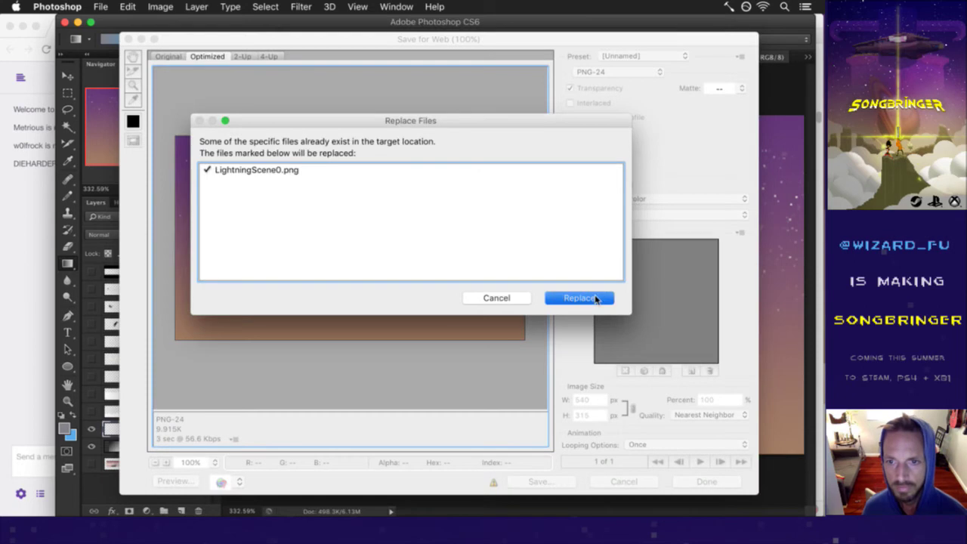
{"action": "key", "text": "super+Tab"}
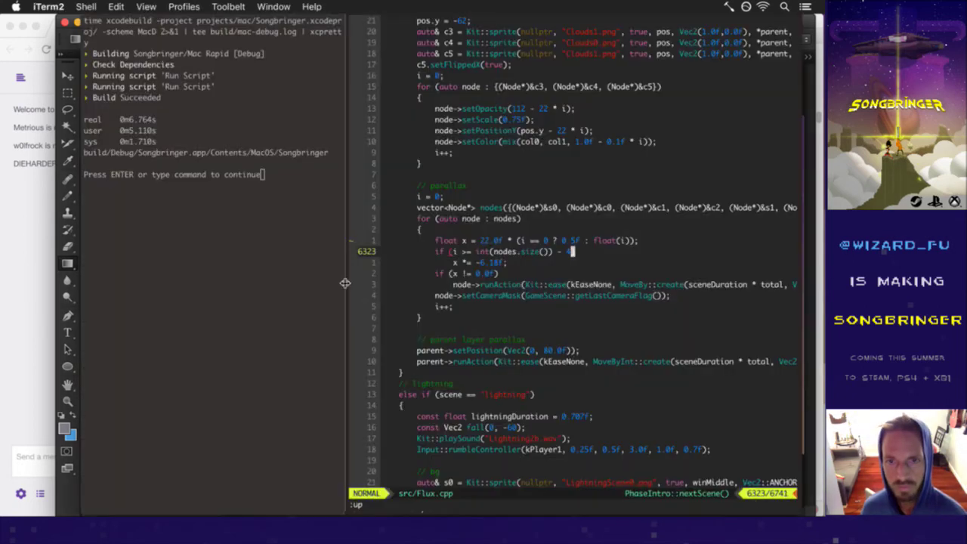
Step: Run the build command in iTerm2 to recompile and launch Songbringer with the new intro art
{"action": "key", "text": "Return"}
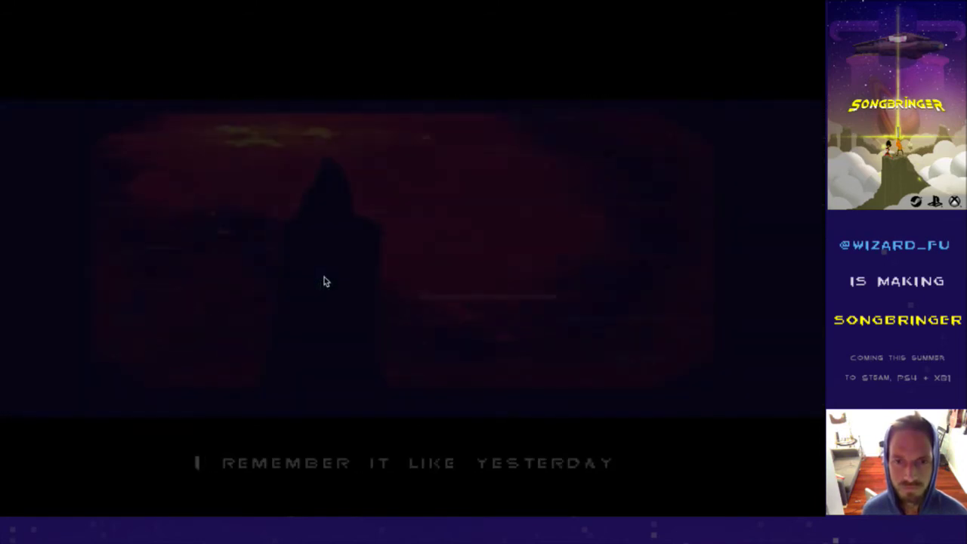
Step: Skip through the intro cutscenes to the lightning tower scene, then quit Songbringer
{"action": "key", "text": "space"}
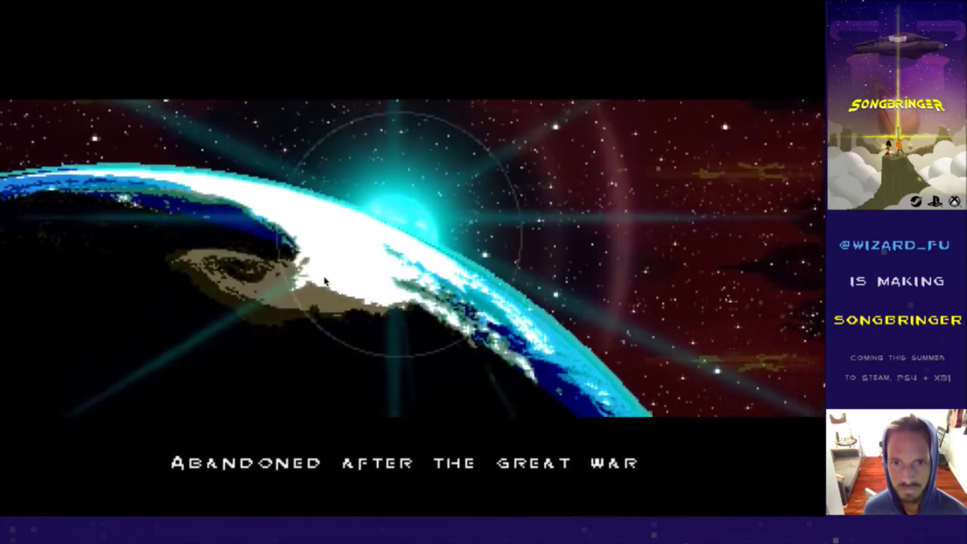
{"action": "key", "text": "space"}
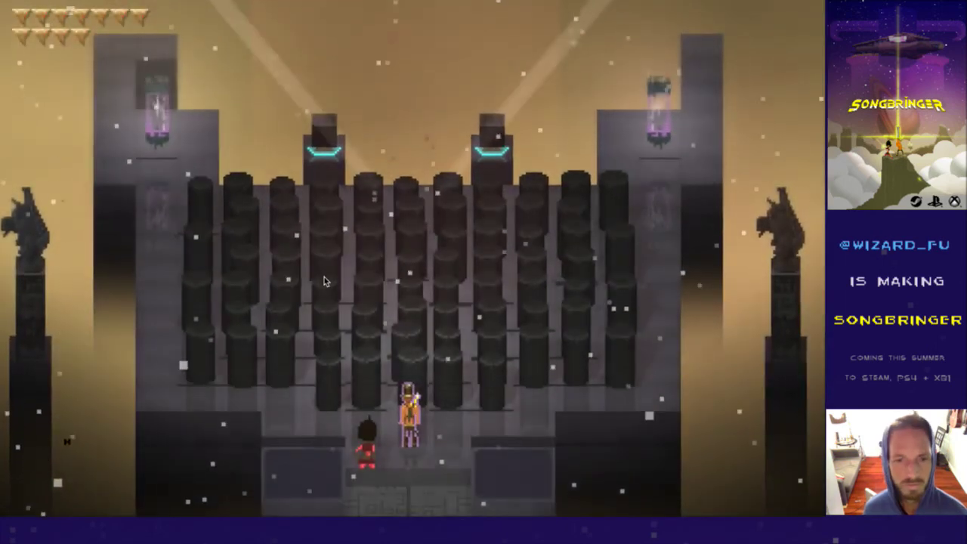
{"action": "key", "text": "super+q"}
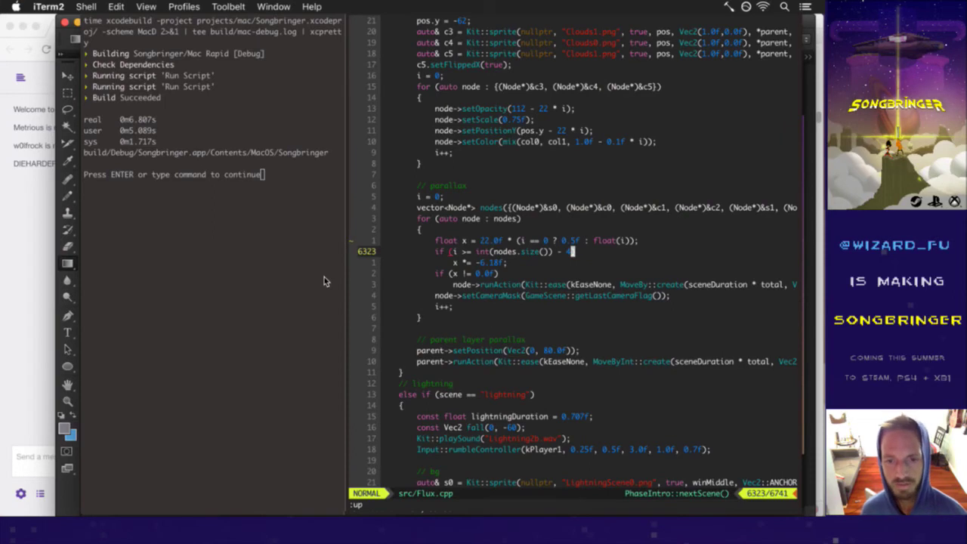
Step: Review the changed files with git status and git diff from vim
{"action": "type", "text": "st"}
{"action": "key", "text": "Return"}
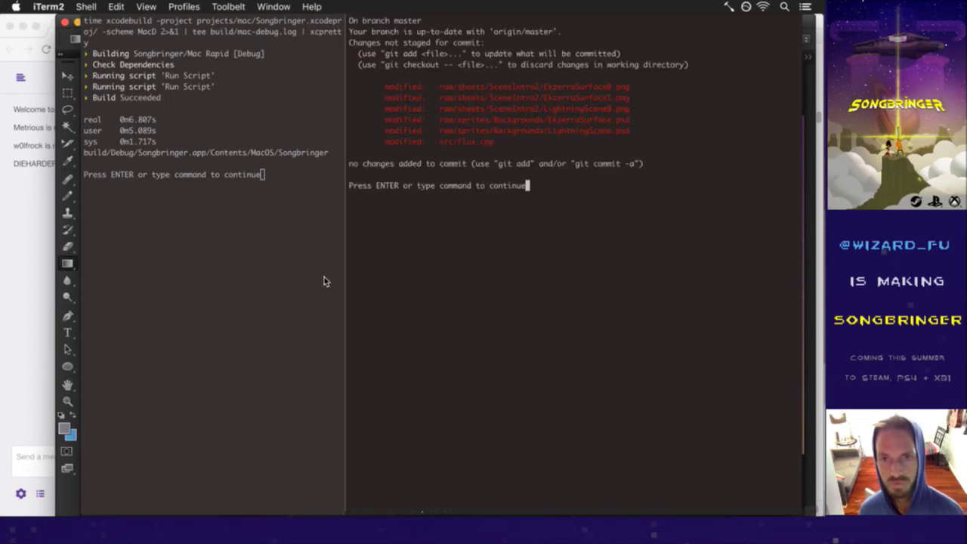
{"action": "key", "text": "Return"}
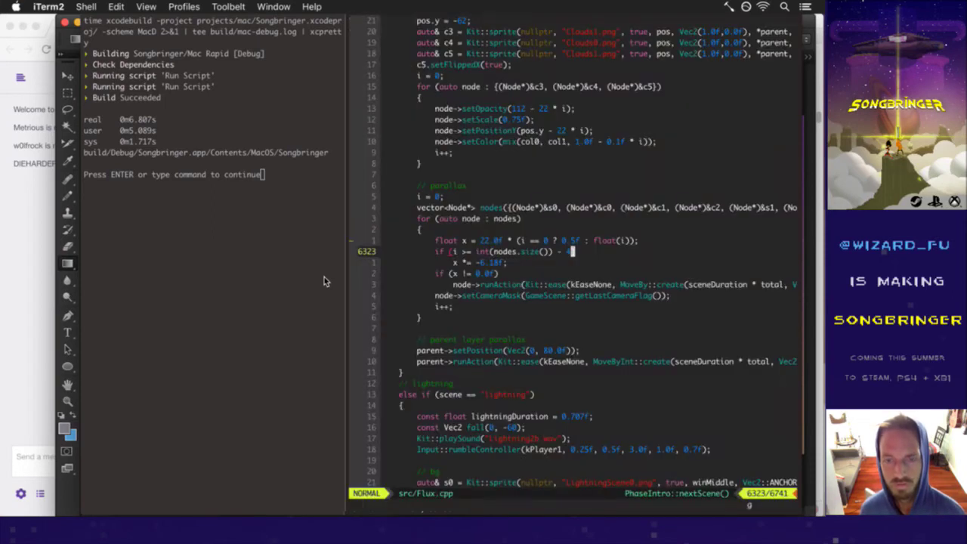
{"action": "type", "text": "d"}
{"action": "key", "text": "Return"}
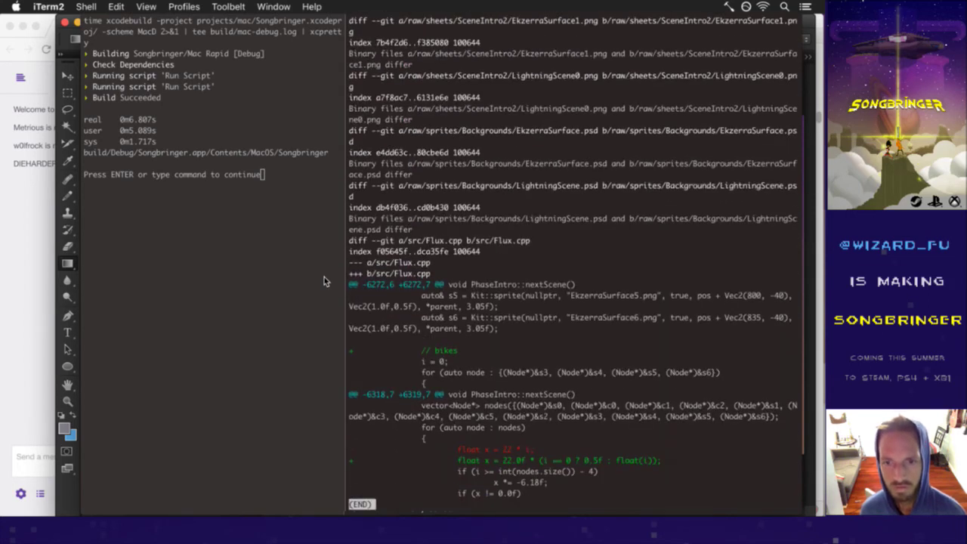
{"action": "key", "text": "q"}
Step: Commit all changes with the message 'intro looks a little better'
{"action": "type", "text": ":wq"}
{"action": "key", "text": "Return"}
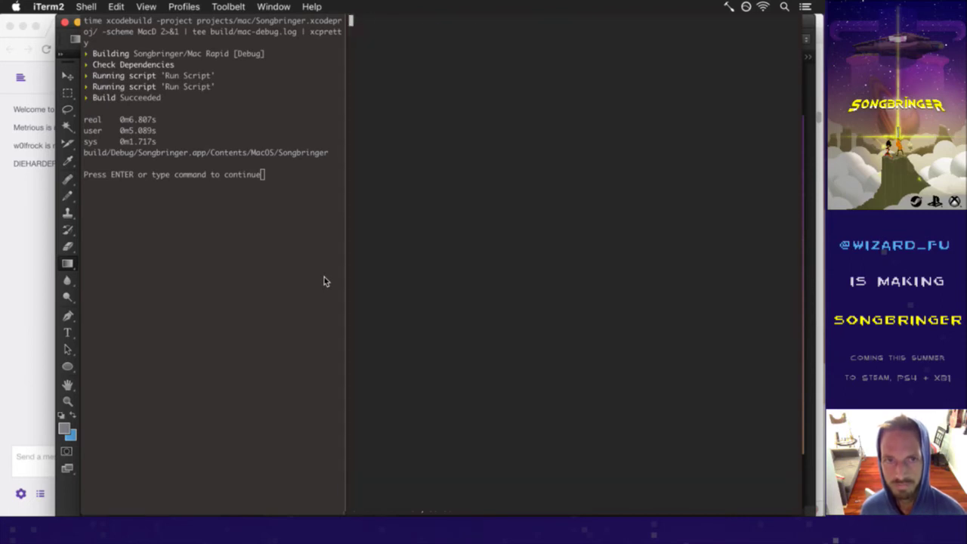
{"action": "key", "text": "i"}
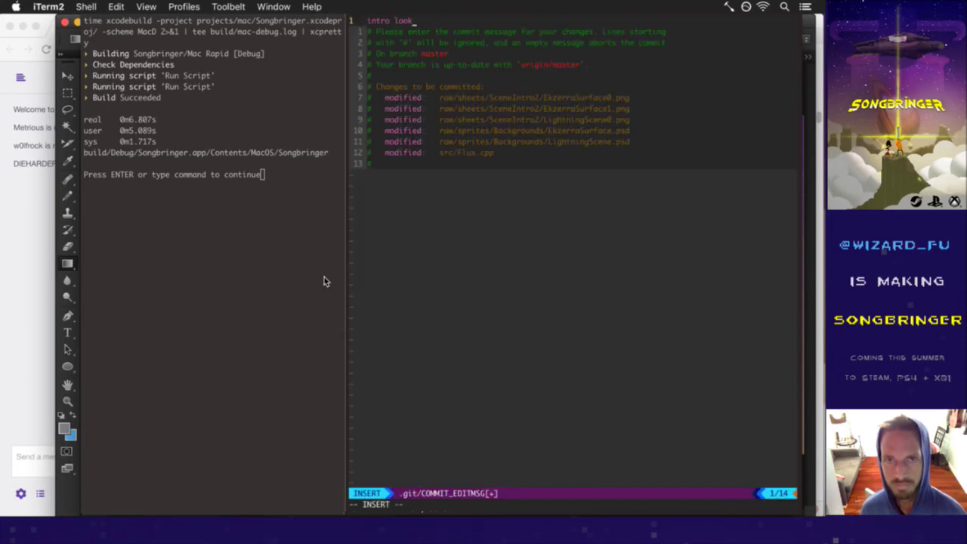
{"action": "type", "text": "intro looks a little better"}
{"action": "key", "text": "Escape"}
{"action": "type", "text": ":wq"}
{"action": "key", "text": "Return"}
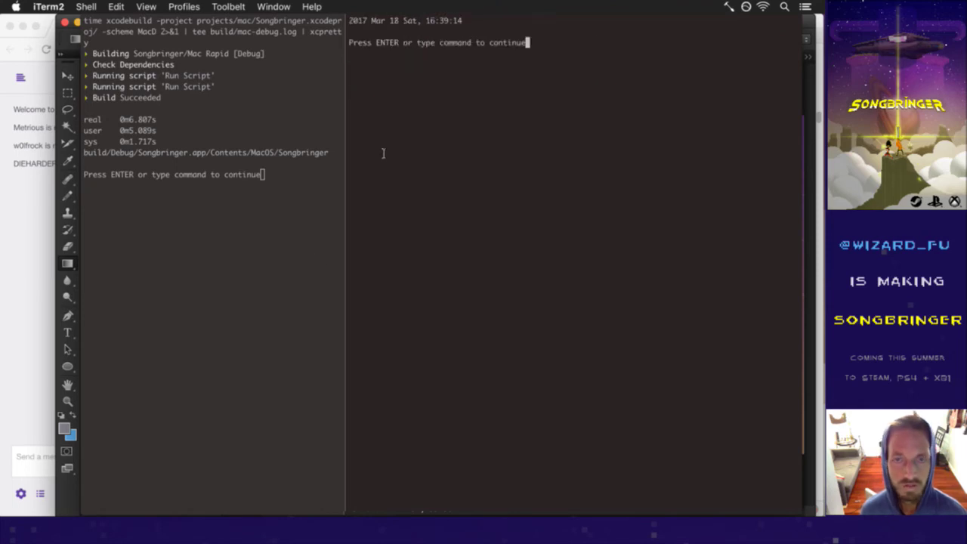
{"action": "key", "text": "Return"}
{"action": "key", "text": "super+Tab"}
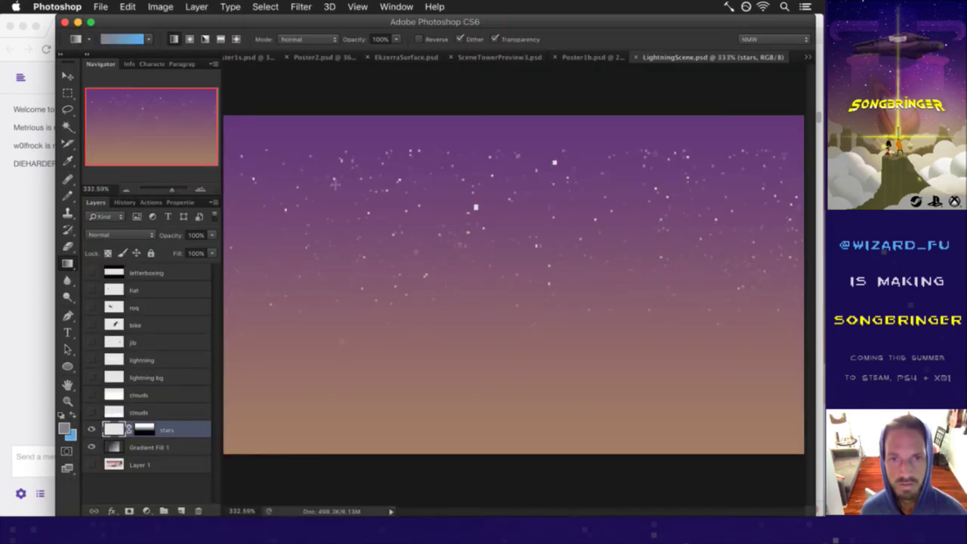
Step: Open LightningScene.psd from the recent files list
{"action": "key", "text": "ctrl+Tab"}
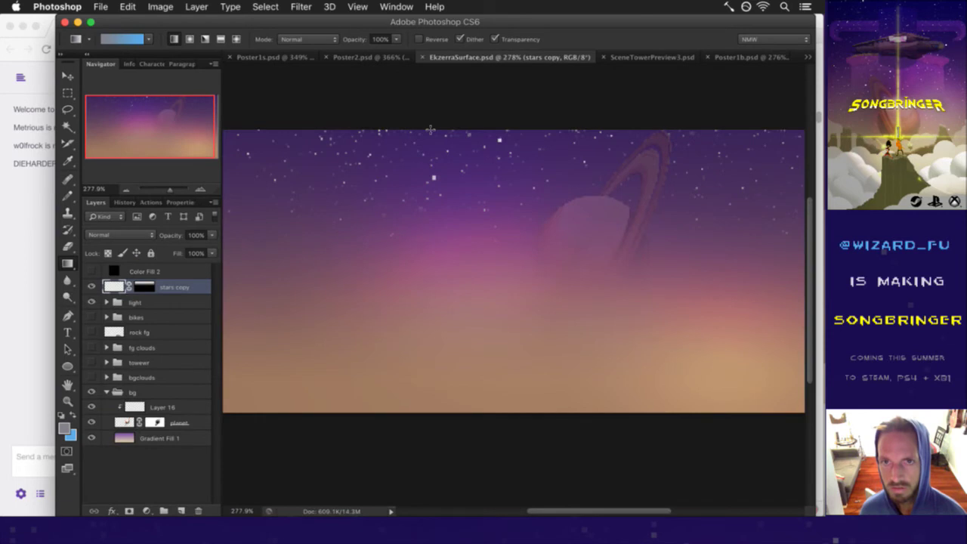
{"action": "left_click", "coordinate": [105, 7]}
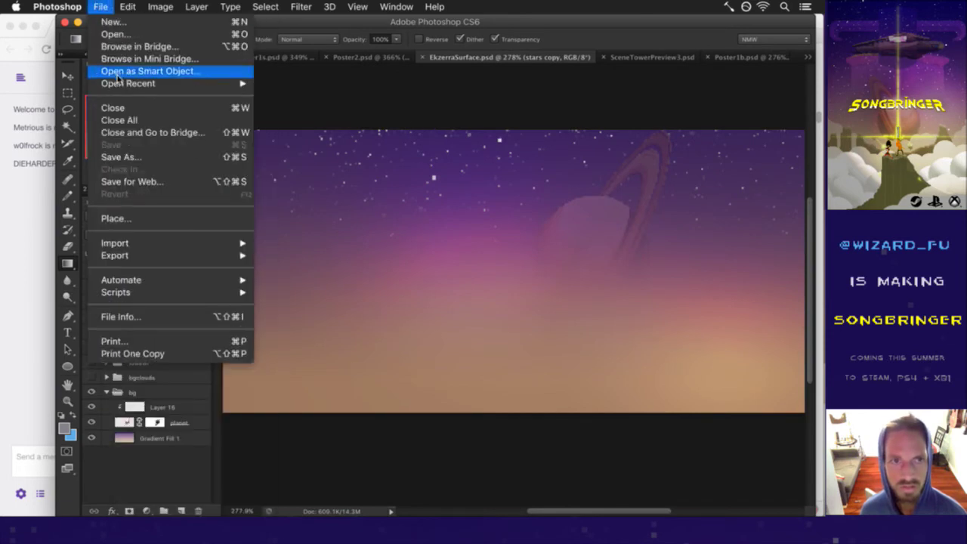
{"action": "mouse_move", "coordinate": [151, 83]}
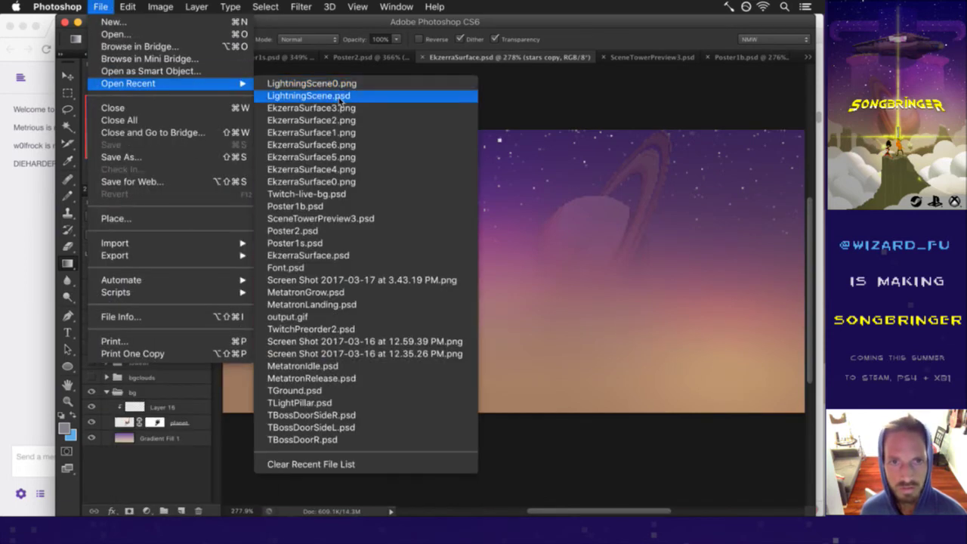
{"action": "left_click", "coordinate": [338, 96]}
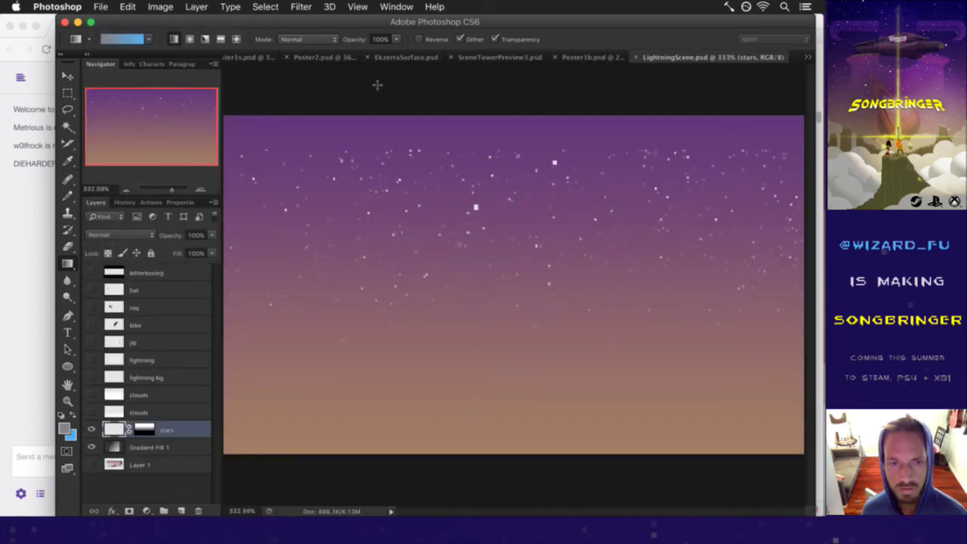
Step: Turn on LightningScene.psd's clouds, lightning, silhouette and letterboxing layers
{"action": "left_click", "coordinate": [91, 411]}
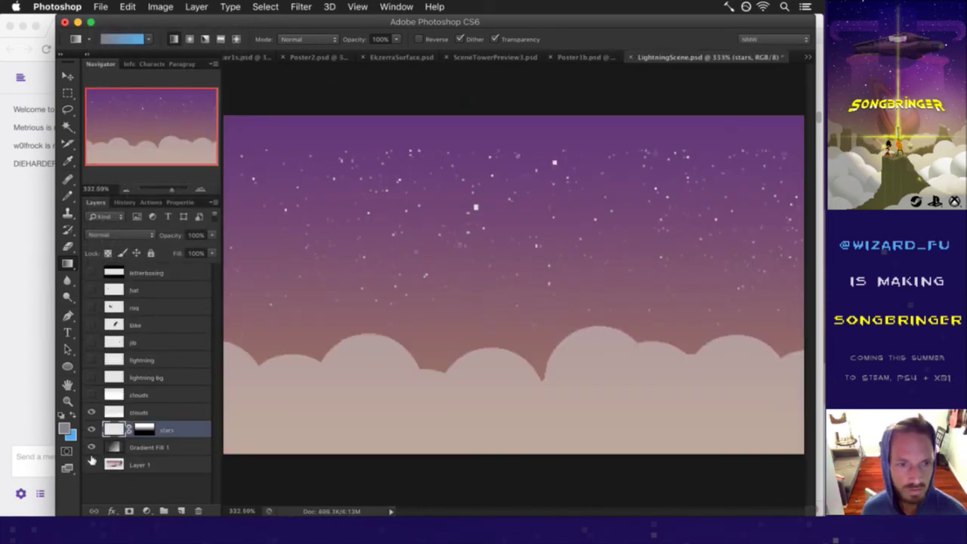
{"action": "left_click", "coordinate": [91, 394]}
{"action": "left_click", "coordinate": [92, 377]}
{"action": "left_click", "coordinate": [92, 359]}
{"action": "left_click", "coordinate": [91, 342]}
{"action": "left_click", "coordinate": [91, 324]}
{"action": "left_click", "coordinate": [91, 308]}
{"action": "left_click", "coordinate": [92, 290]}
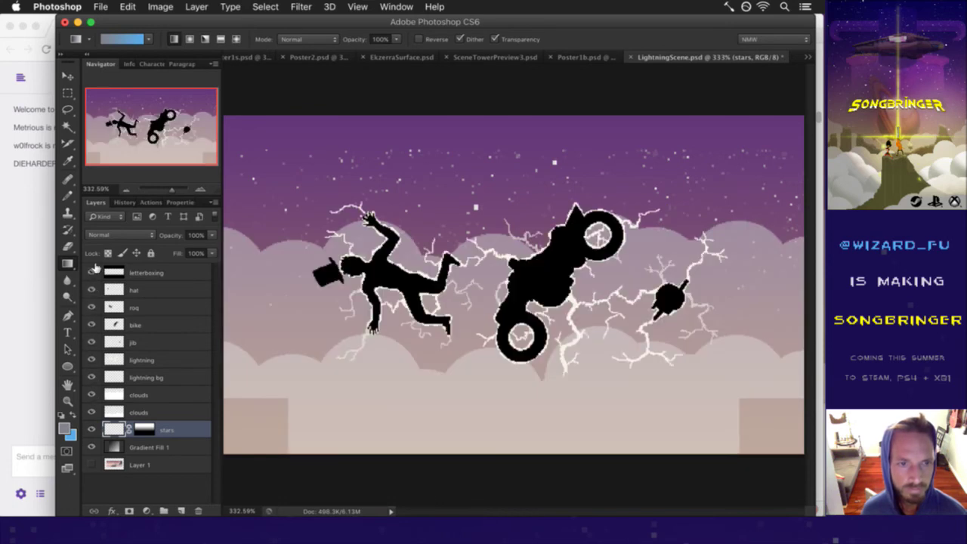
{"action": "left_click", "coordinate": [91, 273]}
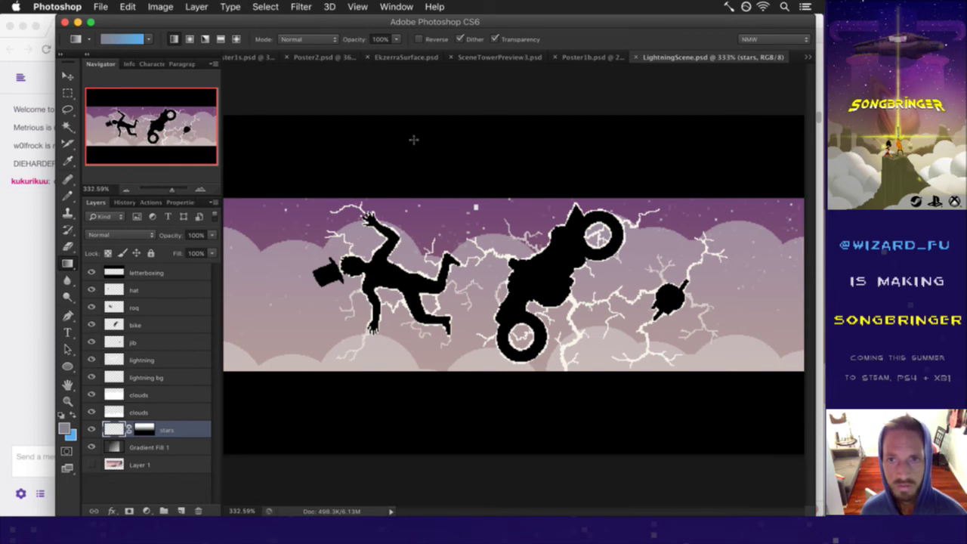
Step: Highlight the 'cool cutscenes' message in the Twitch chat, then return to Photoshop
{"action": "left_click", "coordinate": [45, 241]}
{"action": "left_click_drag", "start_coordinate": [55, 182], "coordinate": [99, 187]}
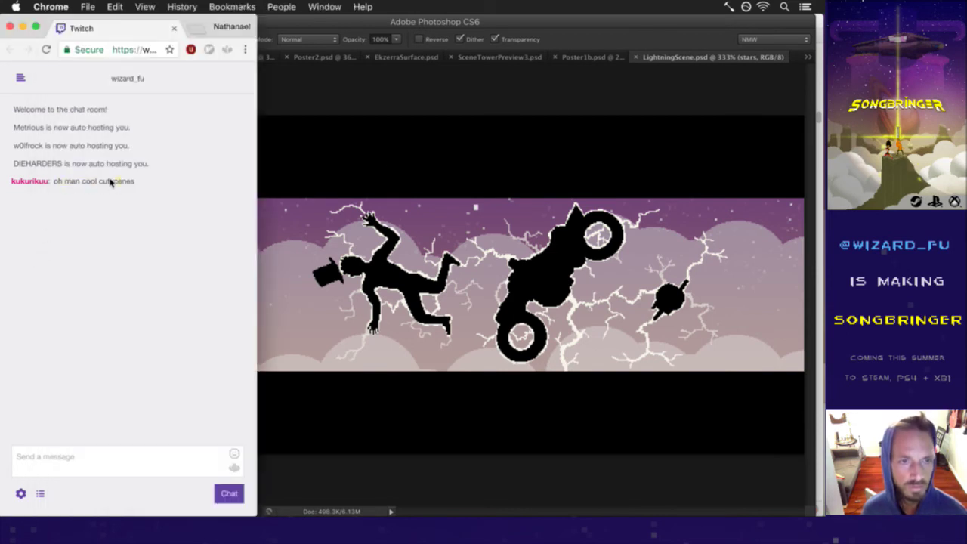
{"action": "left_click", "coordinate": [112, 220]}
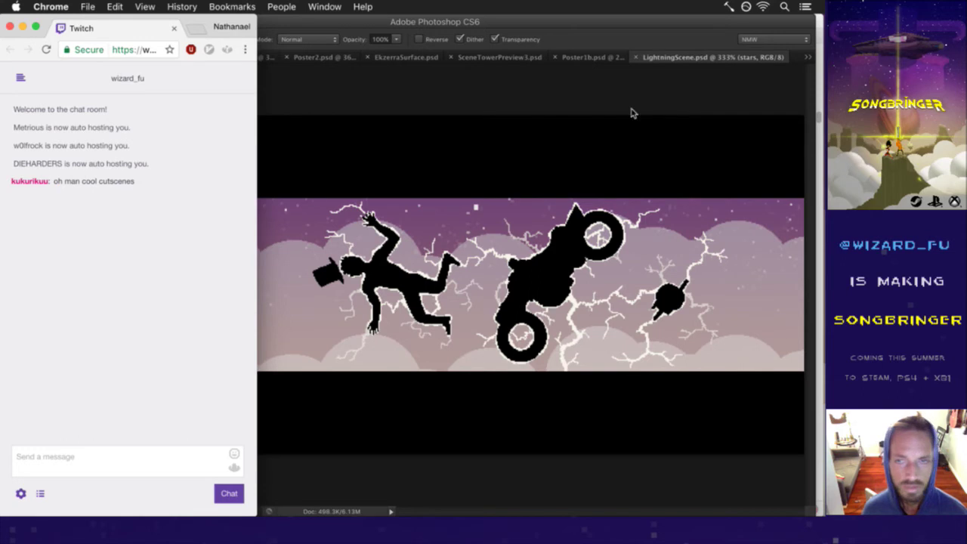
{"action": "left_click", "coordinate": [657, 39]}
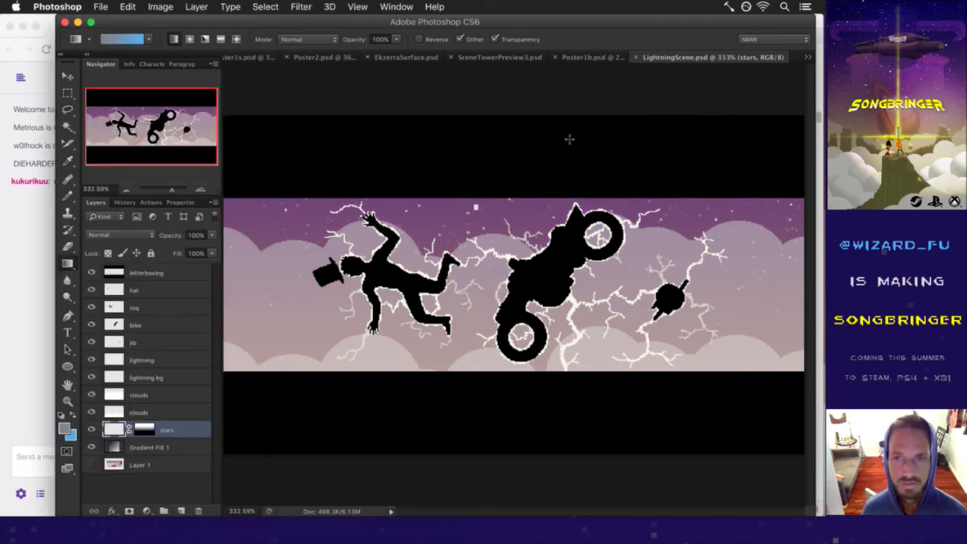
Step: Make EkzerraSurface.psd's cloud, tower and rock layers visible again and save the file
{"action": "key", "text": "ctrl+Tab"}
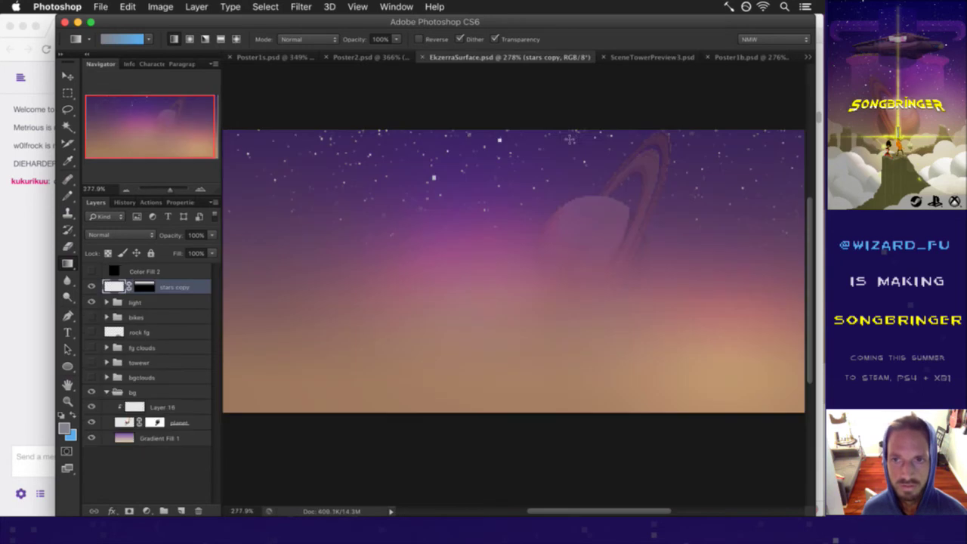
{"action": "left_click", "coordinate": [106, 392]}
{"action": "left_click_drag", "start_coordinate": [91, 377], "coordinate": [94, 316]}
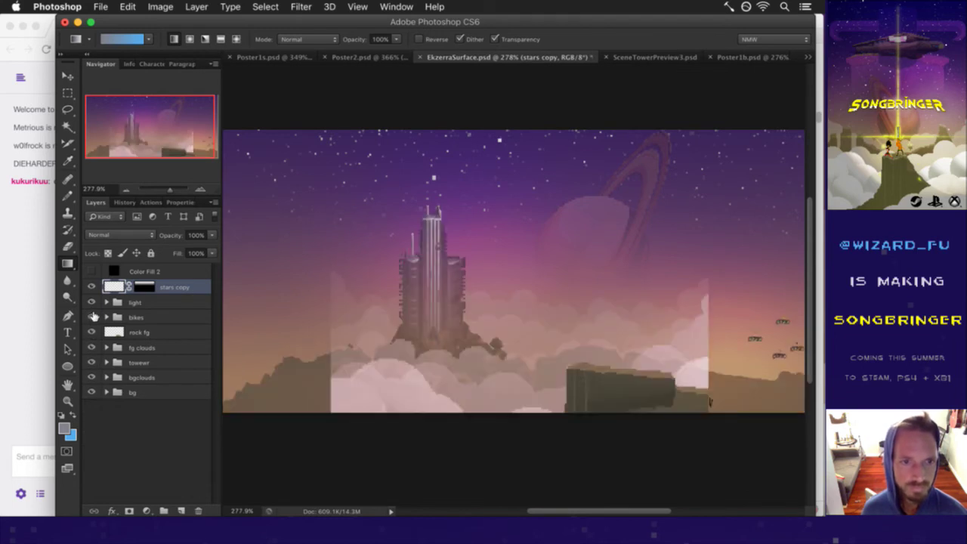
{"action": "key", "text": "super+s"}
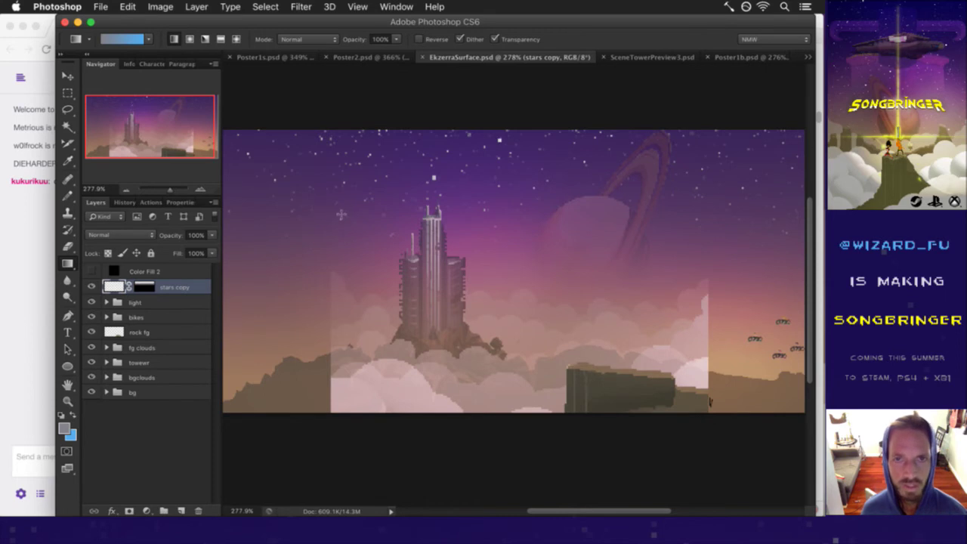
{"action": "key", "text": "super+Tab"}
{"action": "key", "text": "super+Tab"}
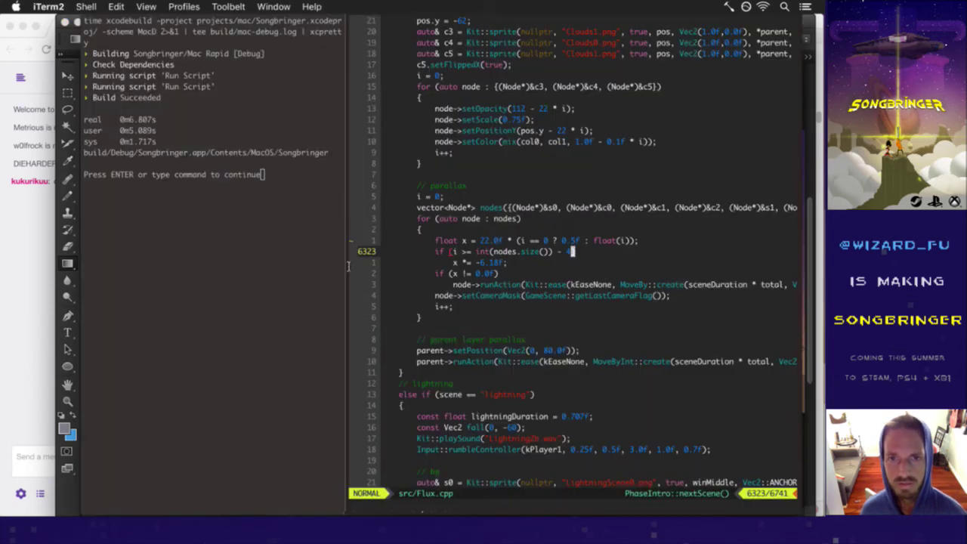
Step: Check git status and commit the modified EkzerraSurface.psd and LightningScene.psd backgrounds
{"action": "type", "text": ":gs"}
{"action": "key", "text": "Return"}
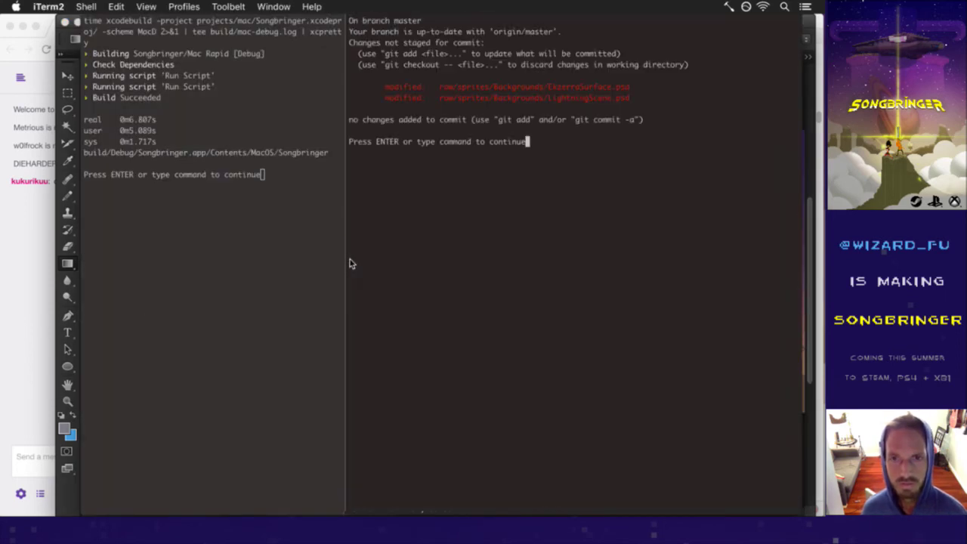
{"action": "key", "text": "Return"}
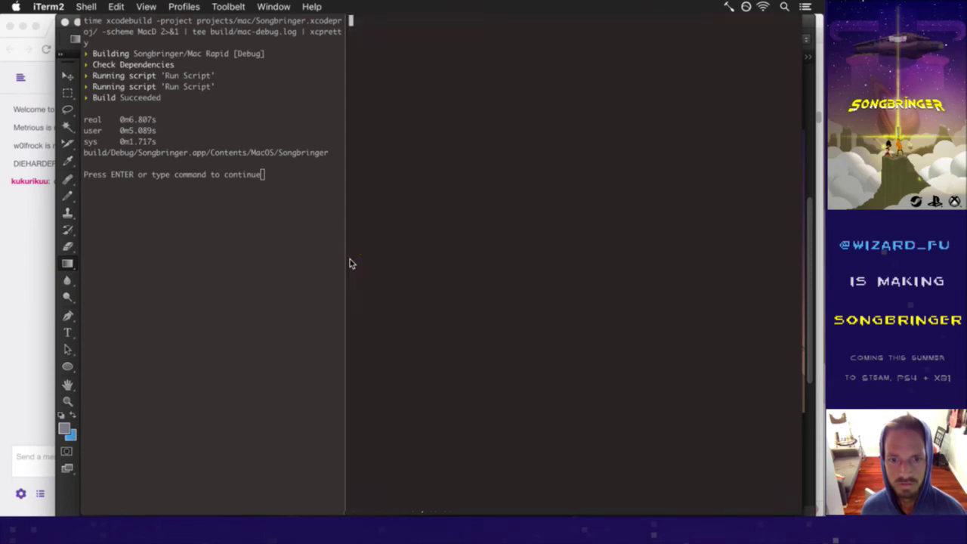
{"action": "key", "text": "i"}
{"action": "key", "text": "Escape"}
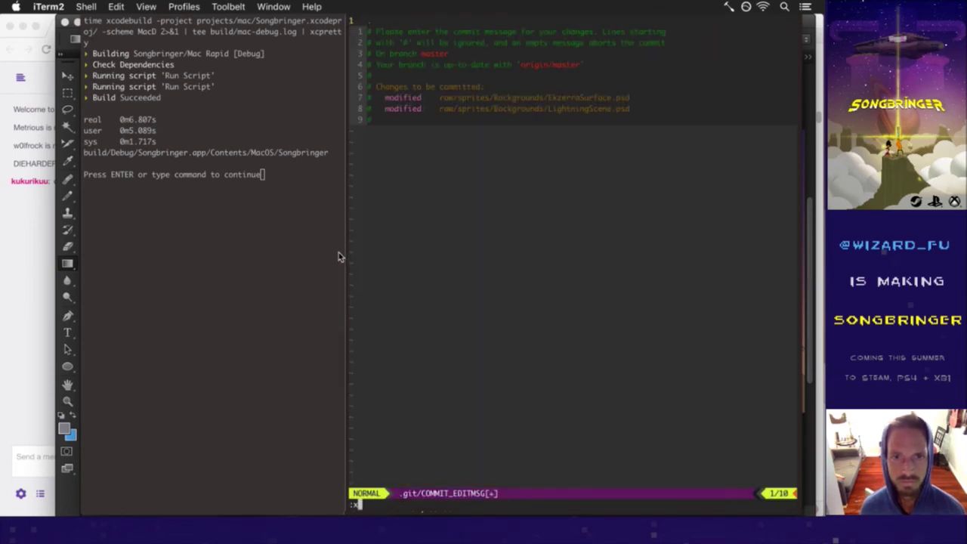
{"action": "type", "text": ":wq"}
{"action": "key", "text": "Return"}
{"action": "key", "text": "super+Tab"}
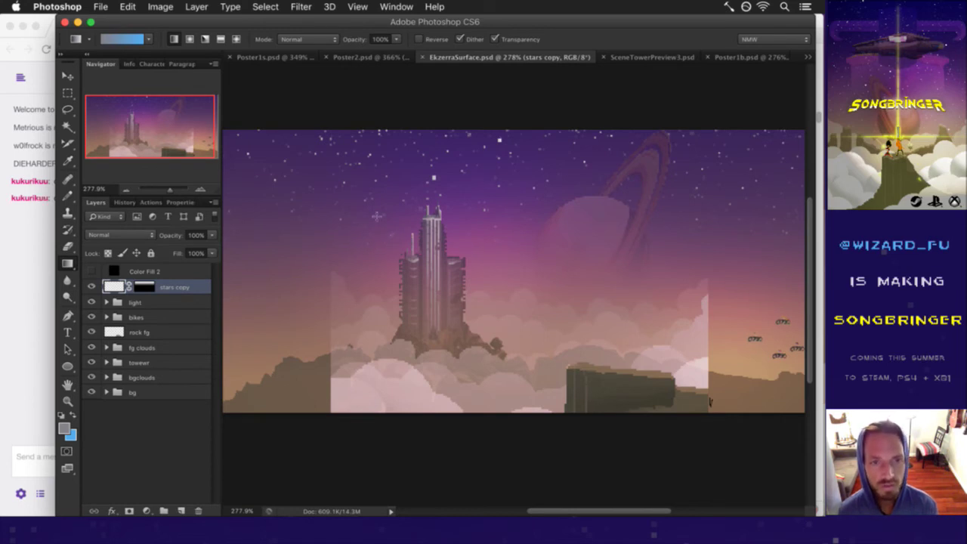
Step: Highlight the 'doing fine how are you' chat message, then open Trello in its own window
{"action": "left_click", "coordinate": [22, 229]}
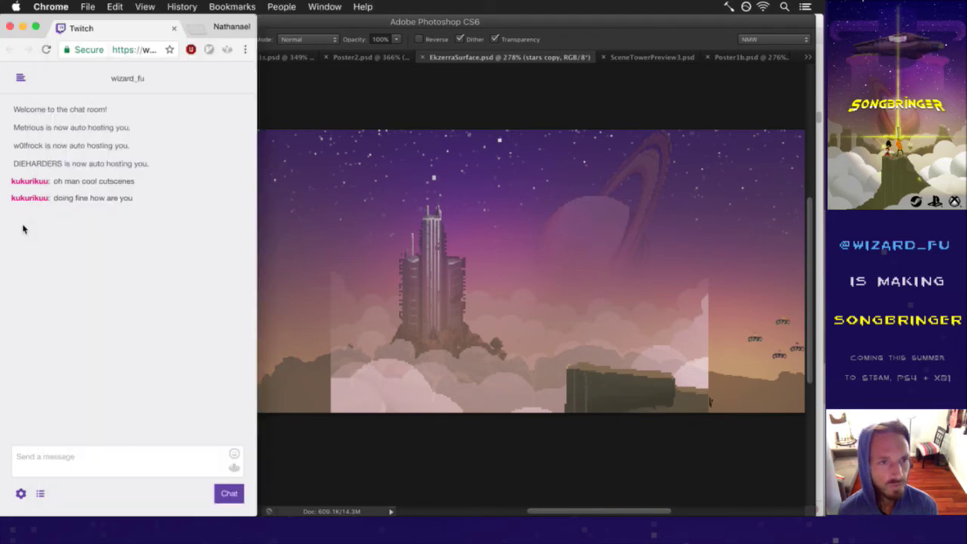
{"action": "left_click_drag", "start_coordinate": [60, 197], "coordinate": [131, 215]}
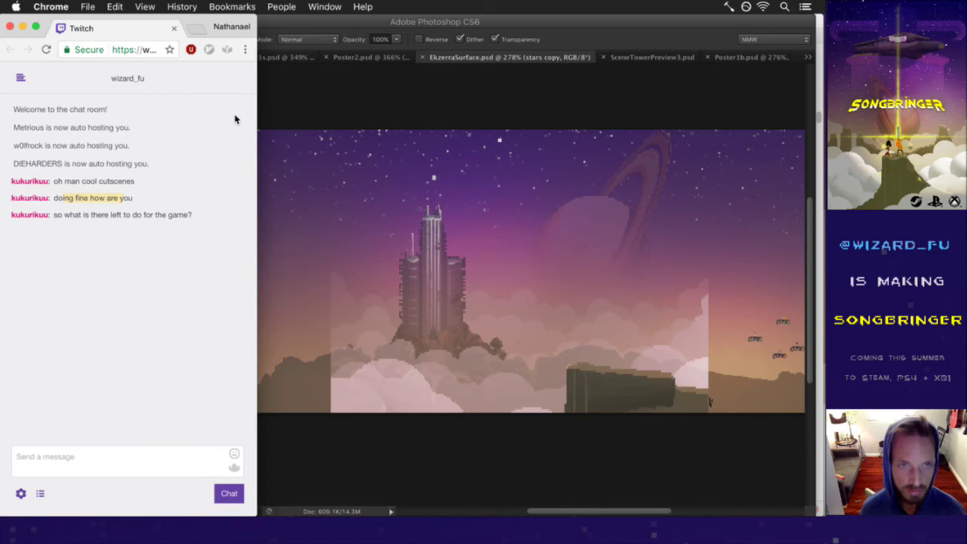
{"action": "key", "text": "super+shift+t"}
{"action": "left_click_drag", "start_coordinate": [138, 28], "coordinate": [295, 43]}
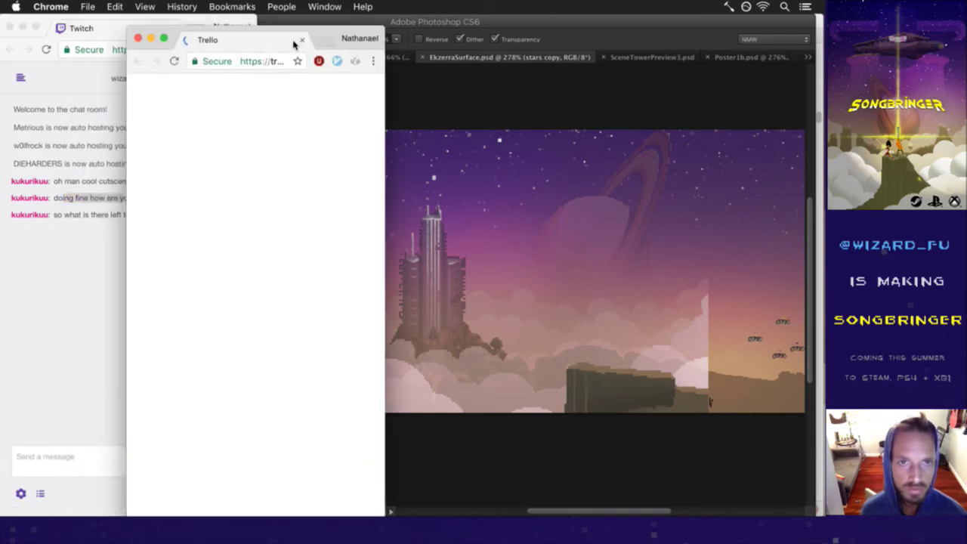
Step: Widen Trello to show the Now, Later and Unofficial Findings / Ideas lists, then scroll the Now cards
{"action": "left_click_drag", "start_coordinate": [386, 74], "coordinate": [763, 71]}
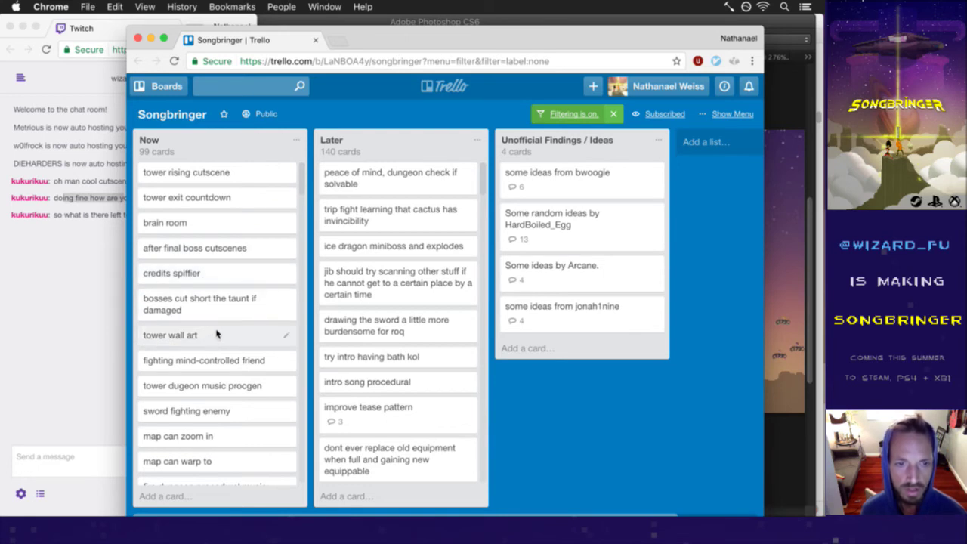
{"action": "scroll", "coordinate": [215, 334], "scroll_direction": "down", "scroll_amount": 2}
{"action": "scroll", "coordinate": [217, 332], "scroll_direction": "down", "scroll_amount": 2}
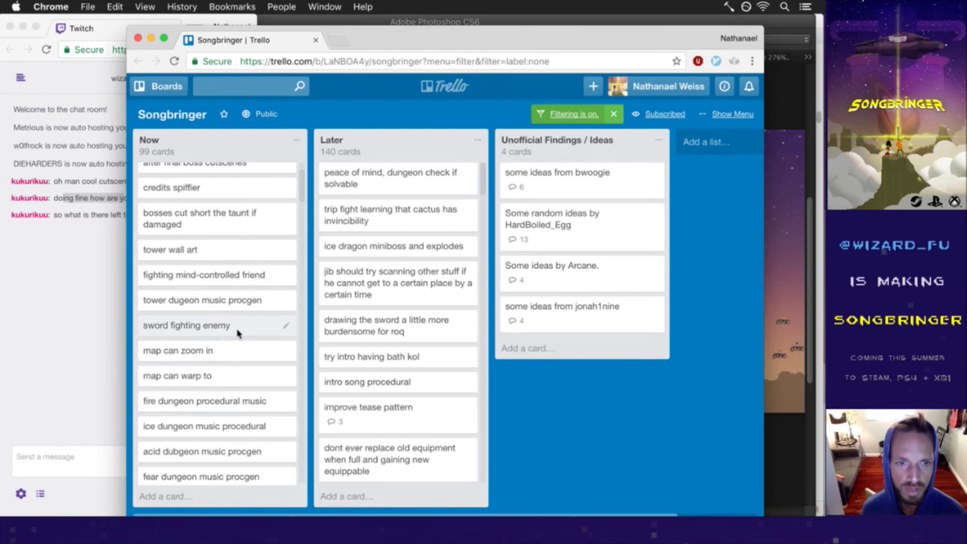
{"action": "scroll", "coordinate": [236, 333], "scroll_direction": "down", "scroll_amount": 2}
{"action": "scroll", "coordinate": [236, 334], "scroll_direction": "down", "scroll_amount": 2}
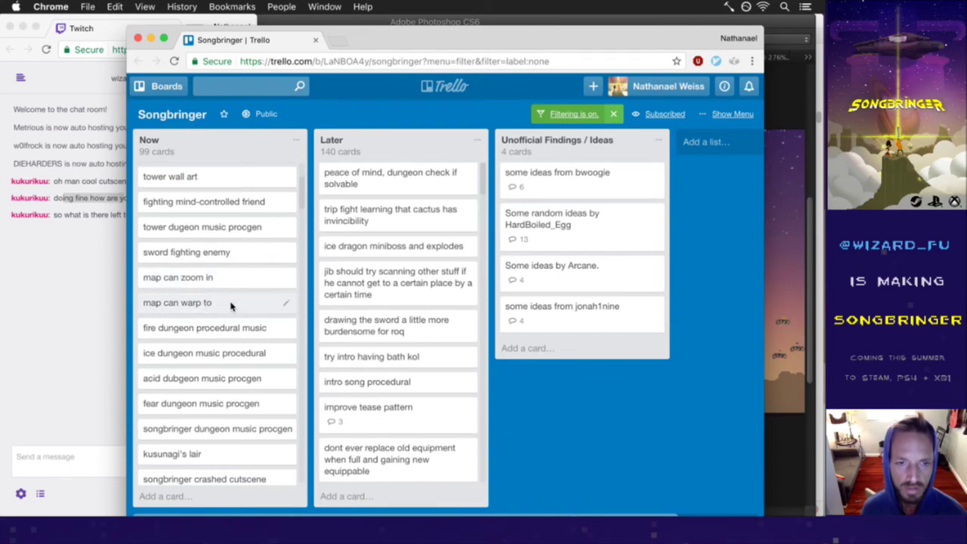
{"action": "scroll", "coordinate": [235, 308], "scroll_direction": "down", "scroll_amount": 5}
{"action": "scroll", "coordinate": [216, 256], "scroll_direction": "up", "scroll_amount": 3}
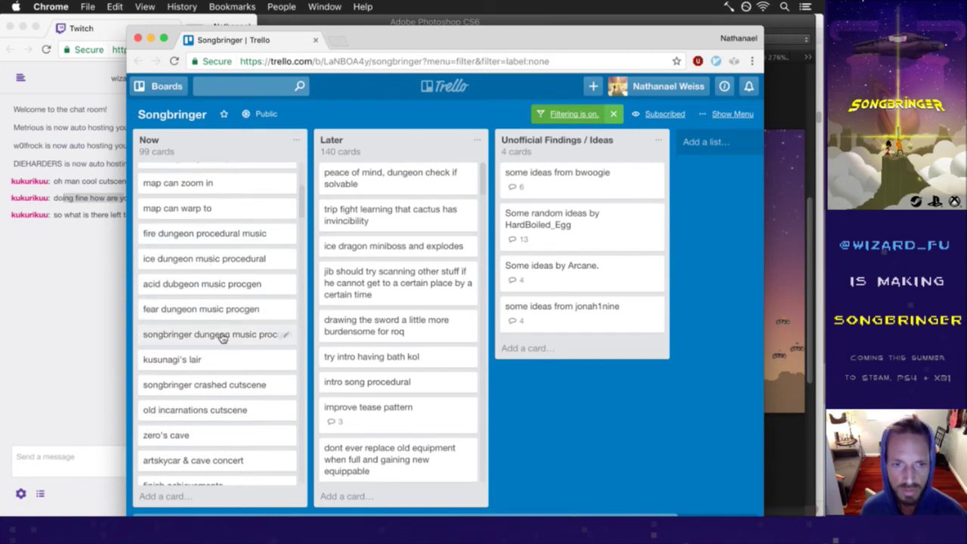
{"action": "scroll", "coordinate": [223, 337], "scroll_direction": "down", "scroll_amount": 2}
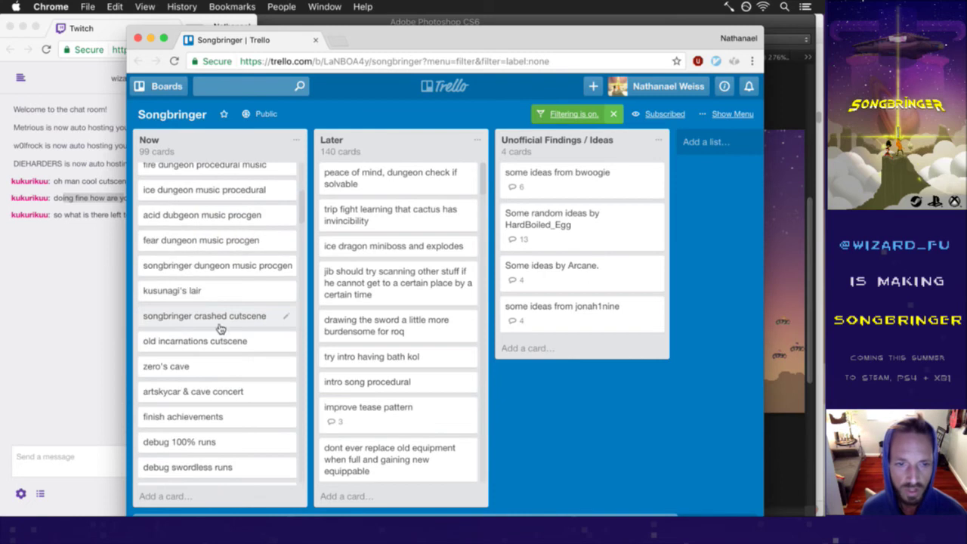
{"action": "scroll", "coordinate": [227, 352], "scroll_direction": "down", "scroll_amount": 2}
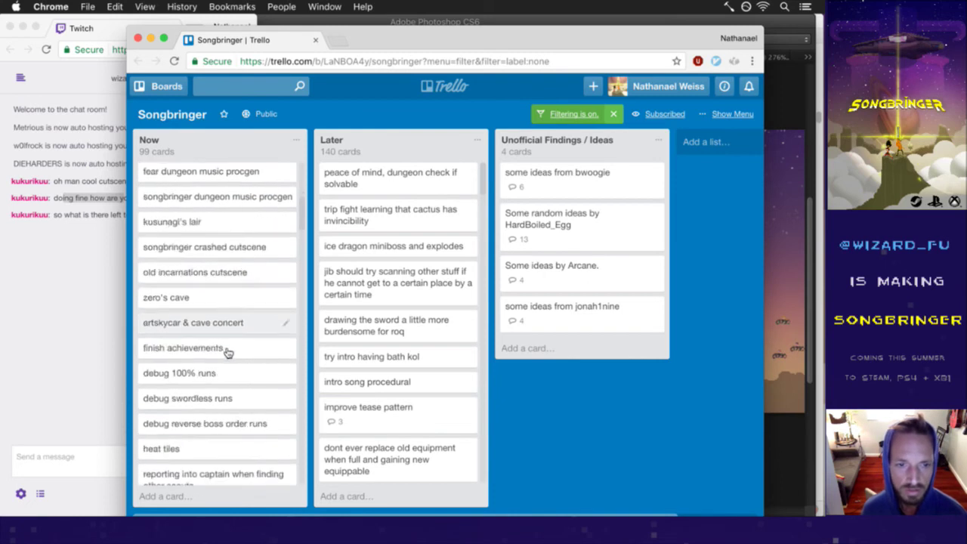
{"action": "scroll", "coordinate": [227, 352], "scroll_direction": "down", "scroll_amount": 1}
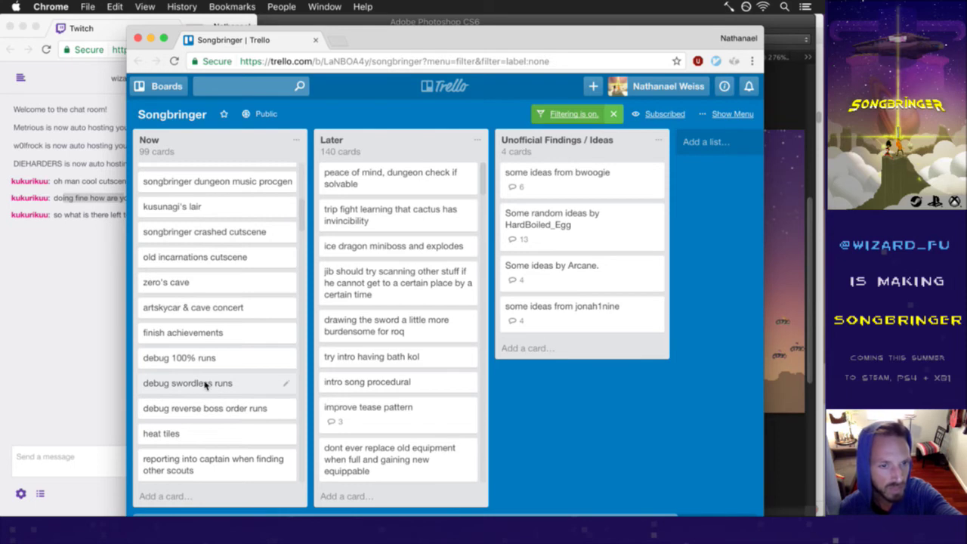
{"action": "scroll", "coordinate": [206, 387], "scroll_direction": "down", "scroll_amount": 1}
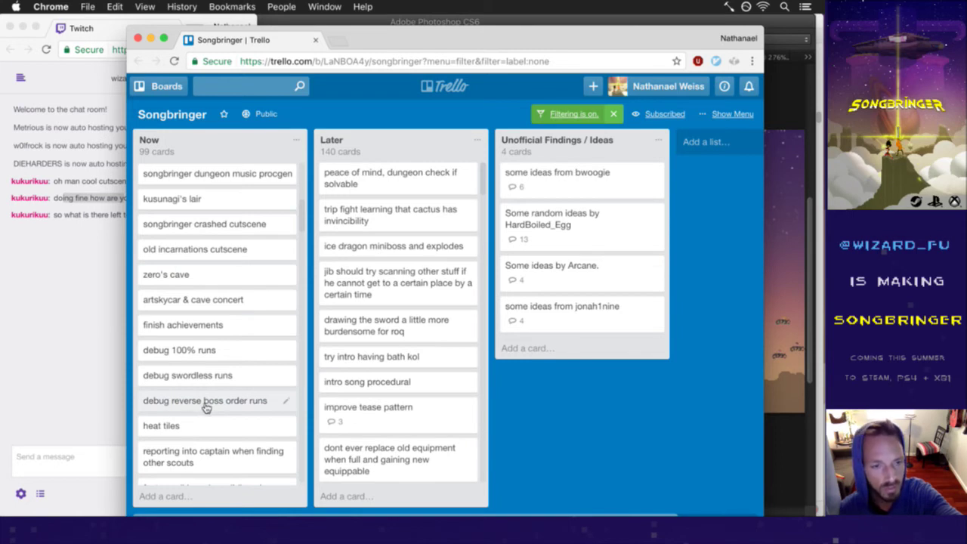
Step: Browse the Songbringer Trello board, close it, and return to EkzerraSurface.psd in Photoshop
{"action": "scroll", "coordinate": [202, 405], "scroll_direction": "down", "scroll_amount": 2}
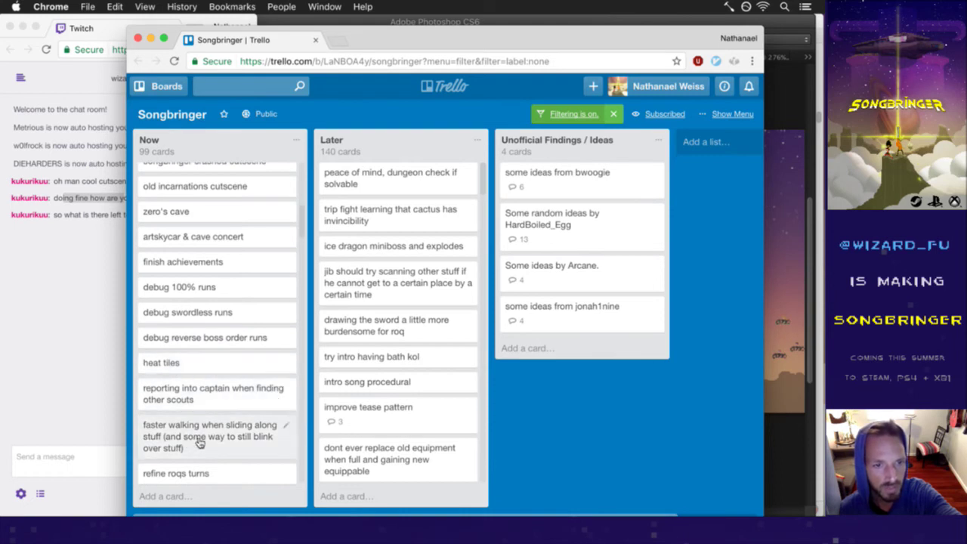
{"action": "scroll", "coordinate": [204, 431], "scroll_direction": "down", "scroll_amount": 6}
{"action": "scroll", "coordinate": [221, 368], "scroll_direction": "down", "scroll_amount": 5}
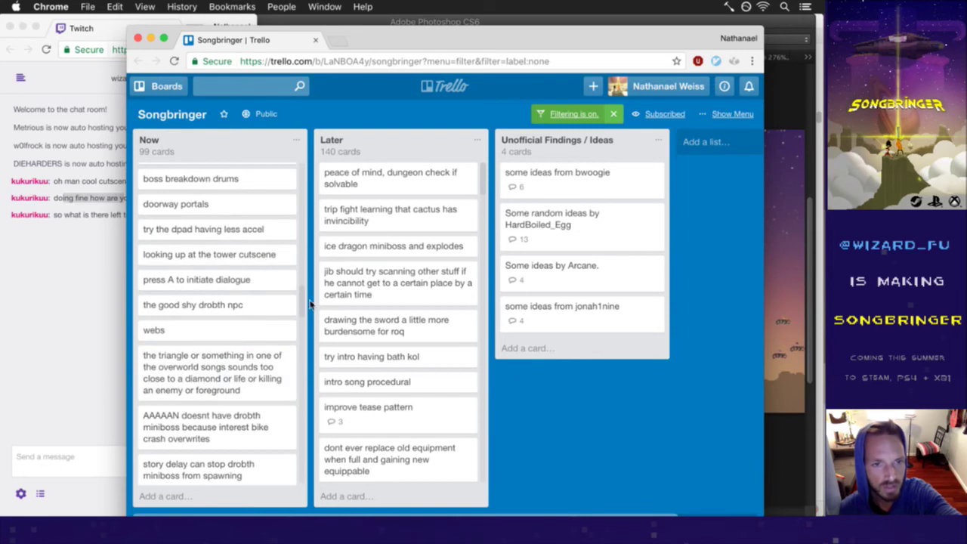
{"action": "scroll", "coordinate": [302, 297], "scroll_direction": "up", "scroll_amount": 2}
{"action": "left_click_drag", "start_coordinate": [302, 297], "coordinate": [298, 284]}
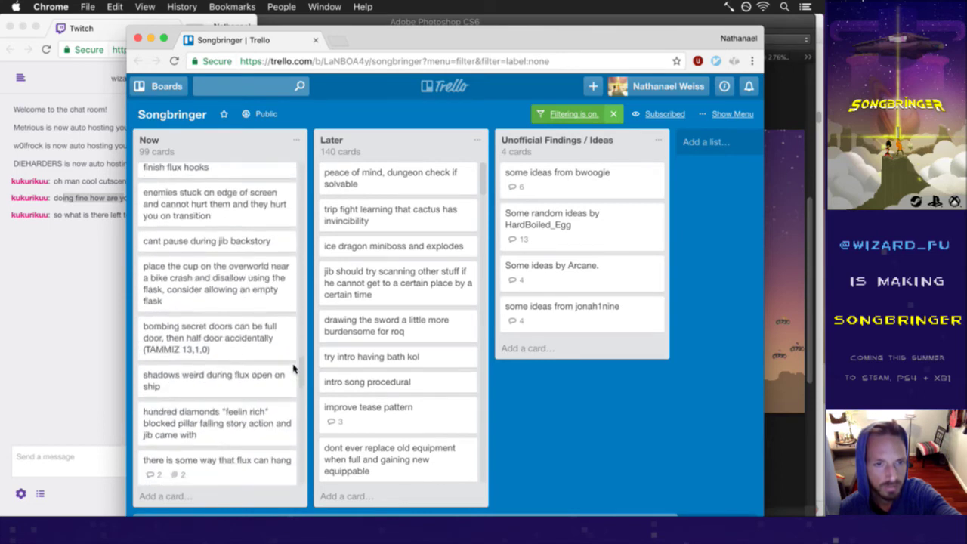
{"action": "left_click_drag", "start_coordinate": [295, 414], "coordinate": [246, 173]}
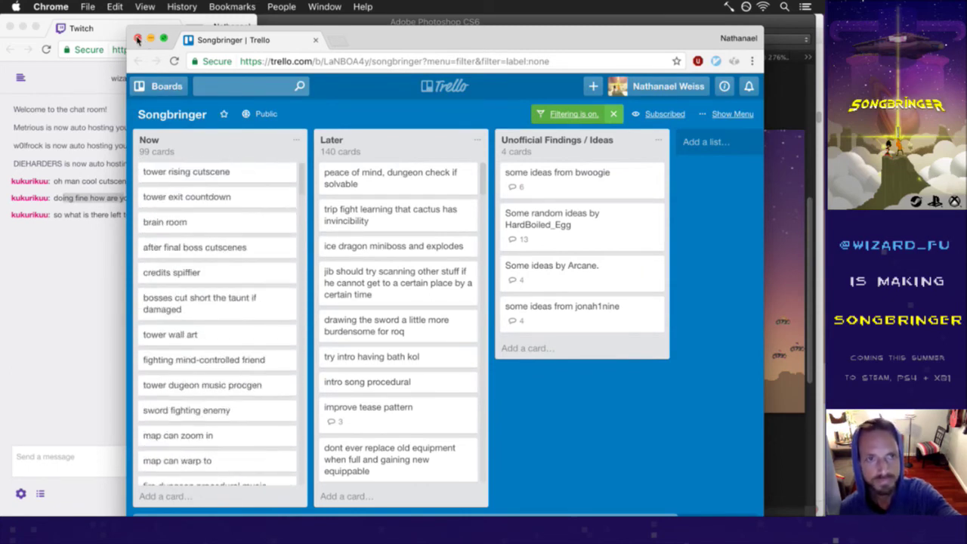
{"action": "left_click", "coordinate": [137, 38]}
{"action": "left_click", "coordinate": [367, 29]}
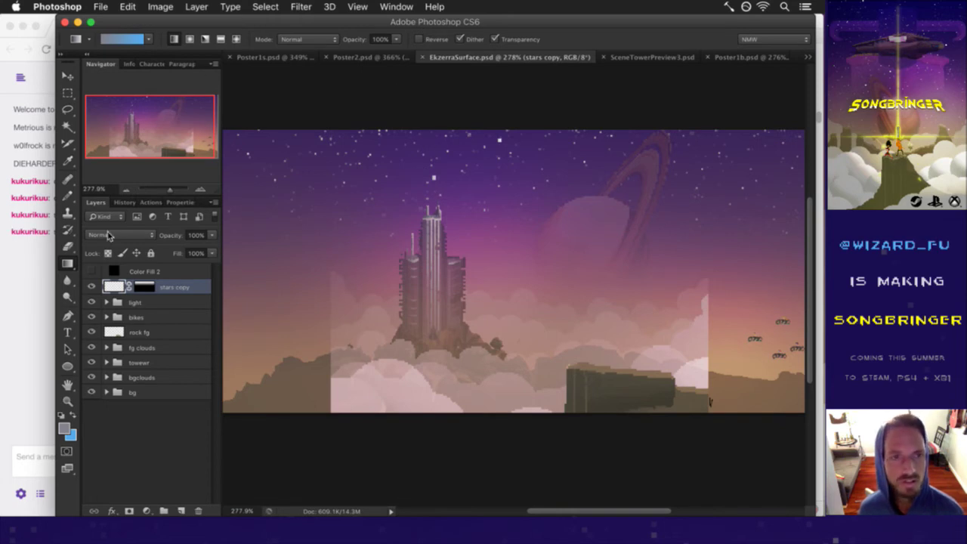
Step: Show Photoshop's File > Open Recent list, then dismiss it without opening a file
{"action": "left_click", "coordinate": [100, 6]}
{"action": "mouse_move", "coordinate": [126, 85]}
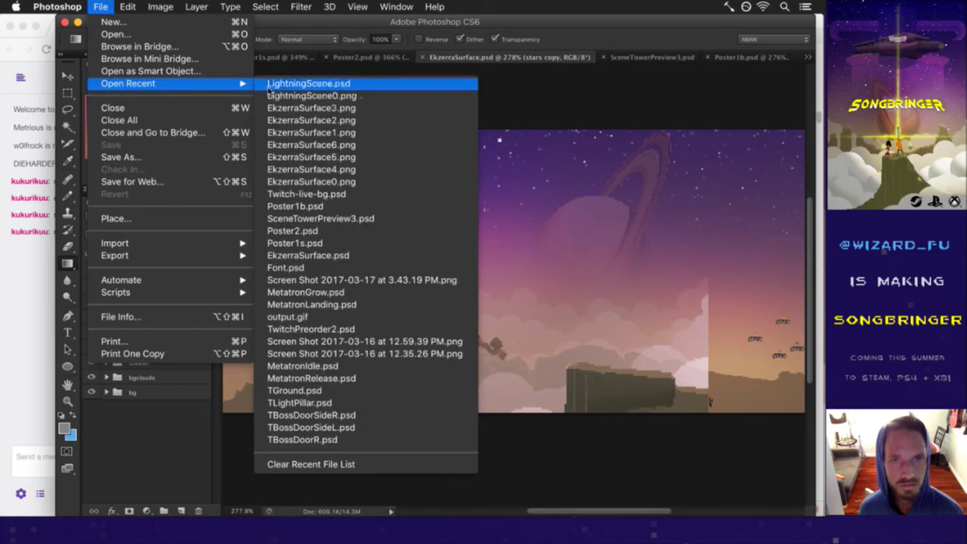
{"action": "left_click", "coordinate": [528, 99]}
Step: Open Canvas Size, then read the stream chat messages about procgen games and balancing
{"action": "key", "text": "alt+super+c"}
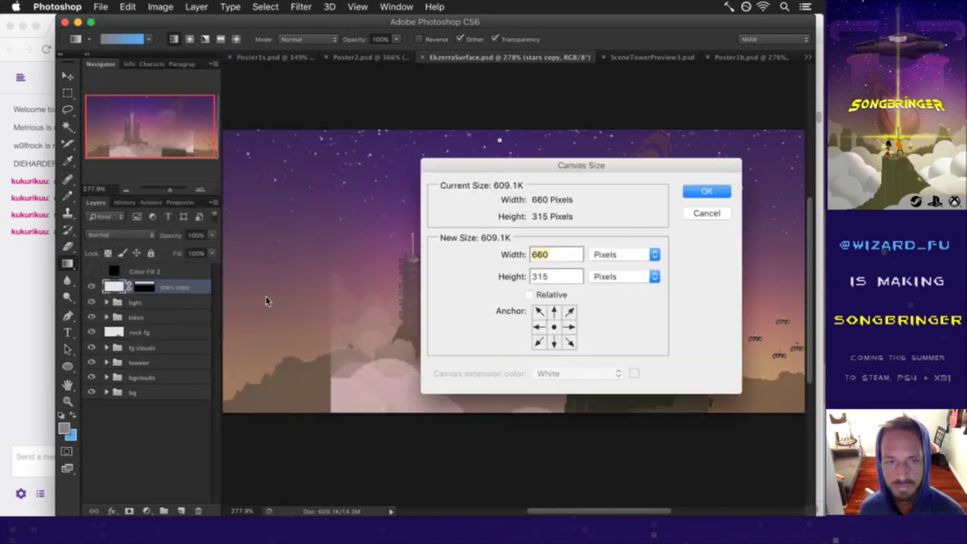
{"action": "left_click", "coordinate": [34, 270]}
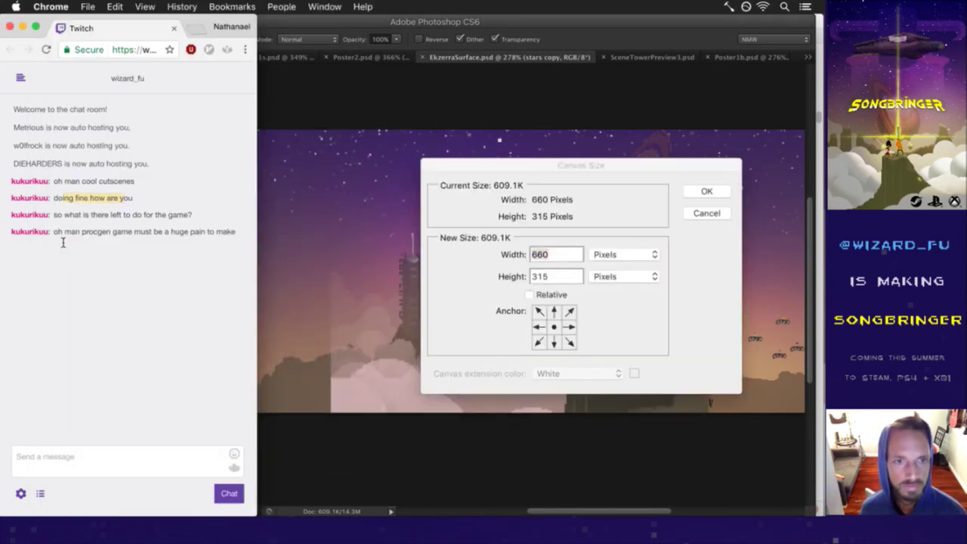
{"action": "left_click_drag", "start_coordinate": [65, 231], "coordinate": [214, 236]}
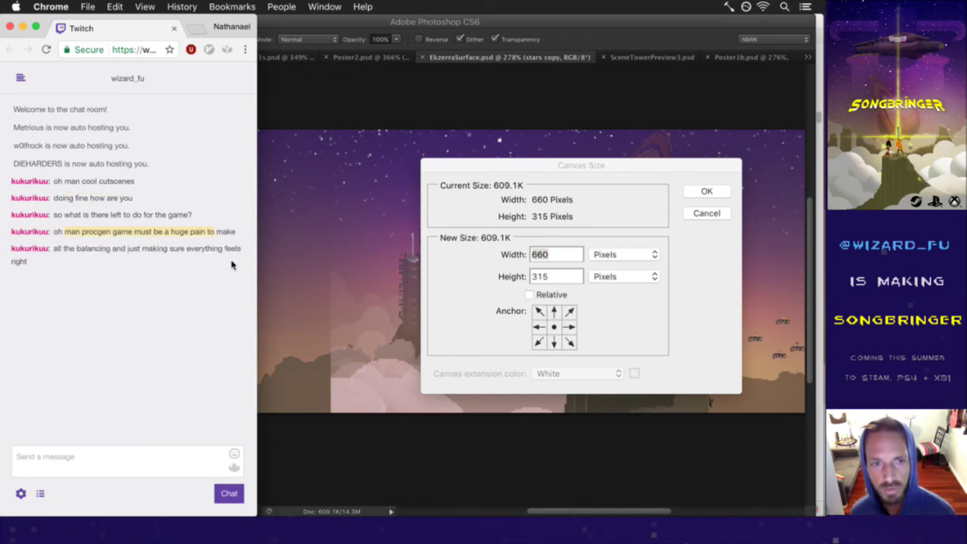
{"action": "left_click_drag", "start_coordinate": [66, 250], "coordinate": [204, 259]}
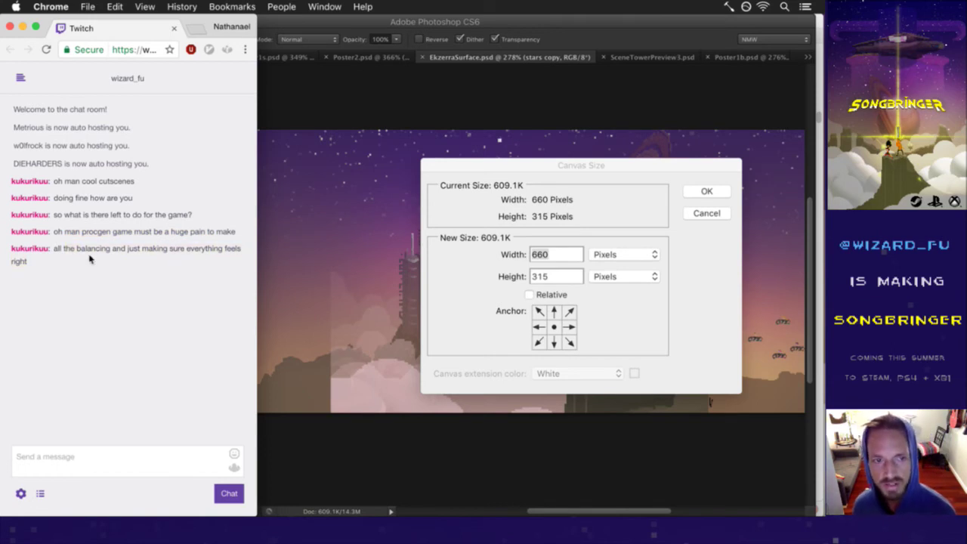
{"action": "left_click_drag", "start_coordinate": [70, 288], "coordinate": [119, 276]}
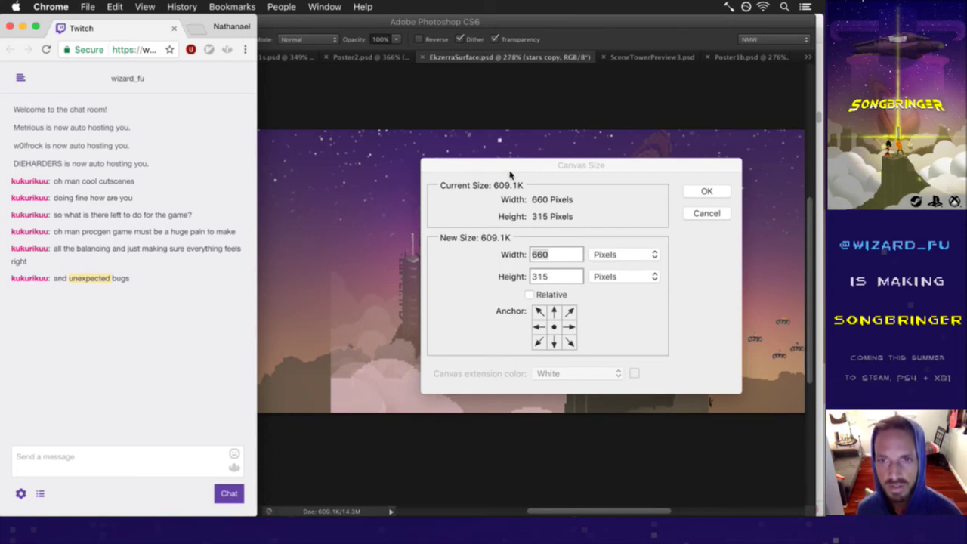
Step: Set the canvas height to 630 pixels with a bottom-centre anchor and apply it
{"action": "left_click", "coordinate": [616, 308]}
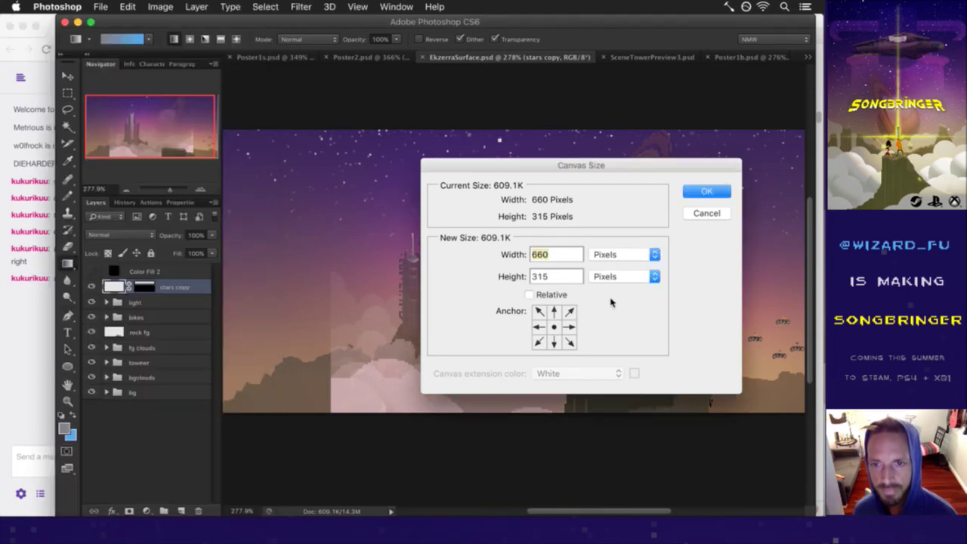
{"action": "left_click", "coordinate": [549, 278]}
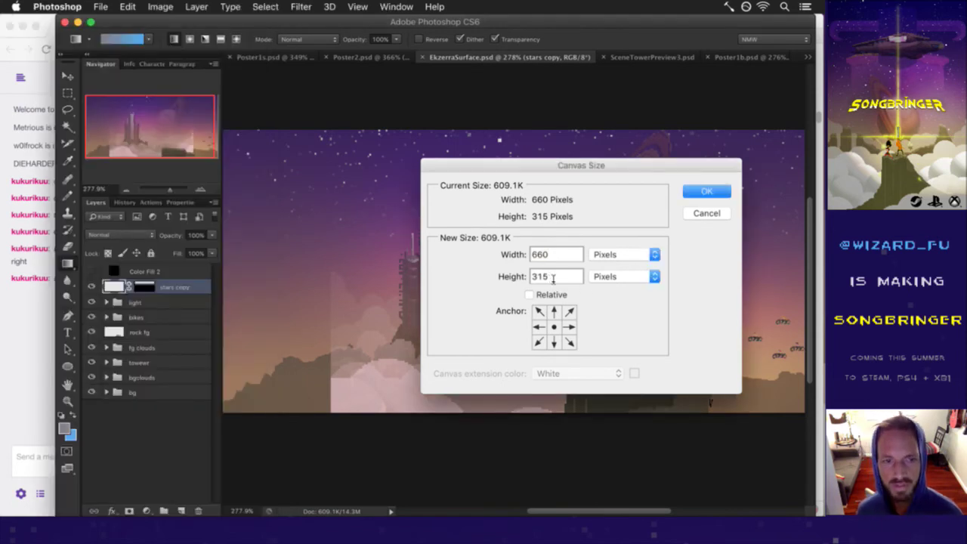
{"action": "left_click_drag", "start_coordinate": [575, 169], "coordinate": [590, 232]}
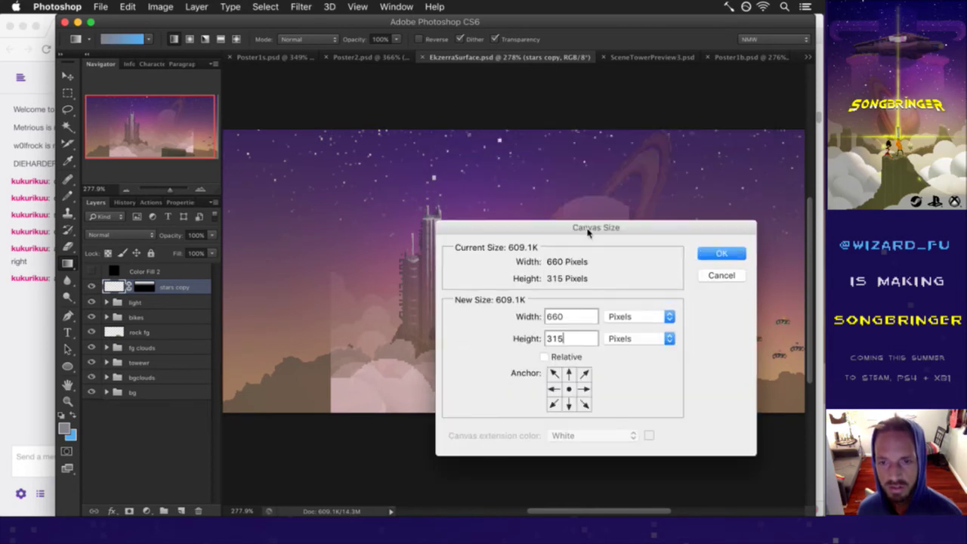
{"action": "double_click", "coordinate": [563, 339]}
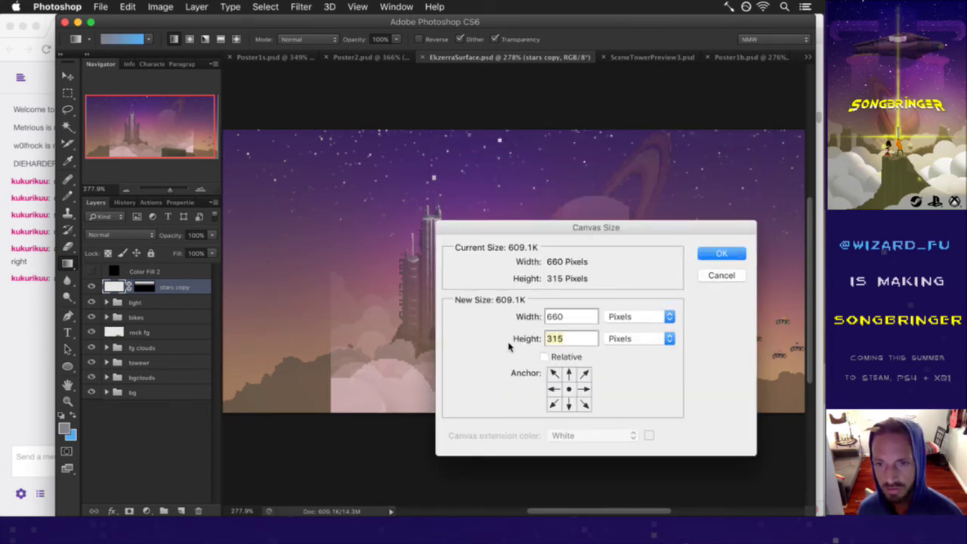
{"action": "type", "text": "630"}
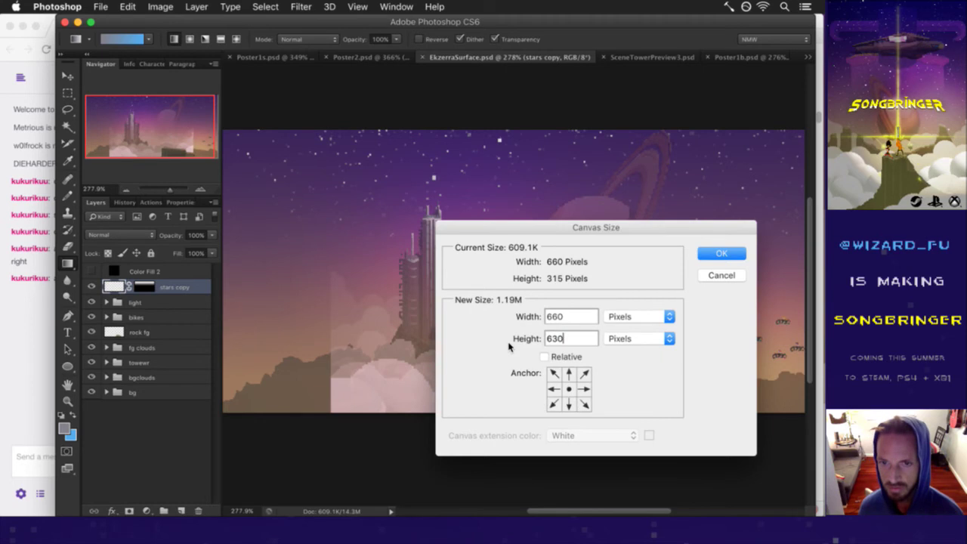
{"action": "left_click", "coordinate": [570, 404]}
{"action": "left_click", "coordinate": [706, 255]}
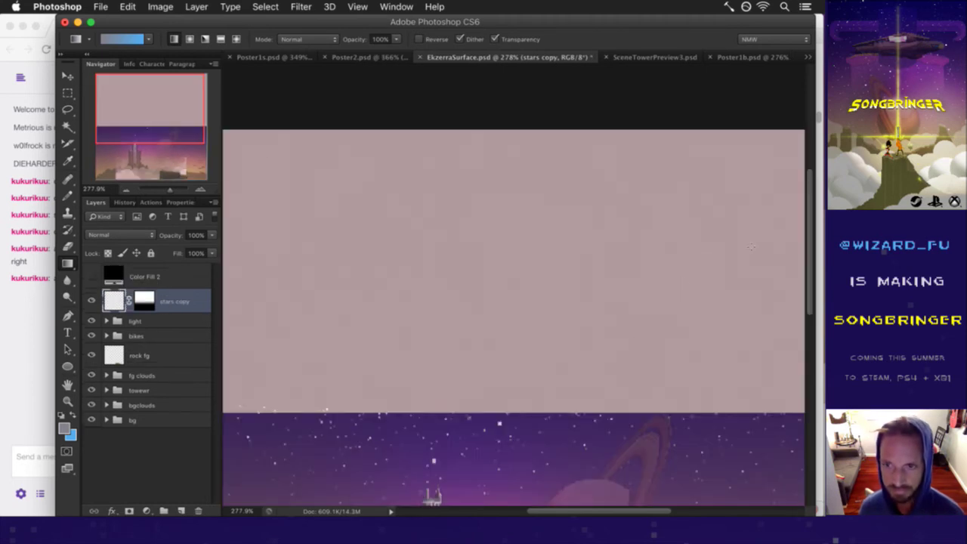
Step: Expand the bg and bgclouds groups in the Layers panel to inspect their layers
{"action": "left_click_drag", "start_coordinate": [809, 219], "coordinate": [804, 329]}
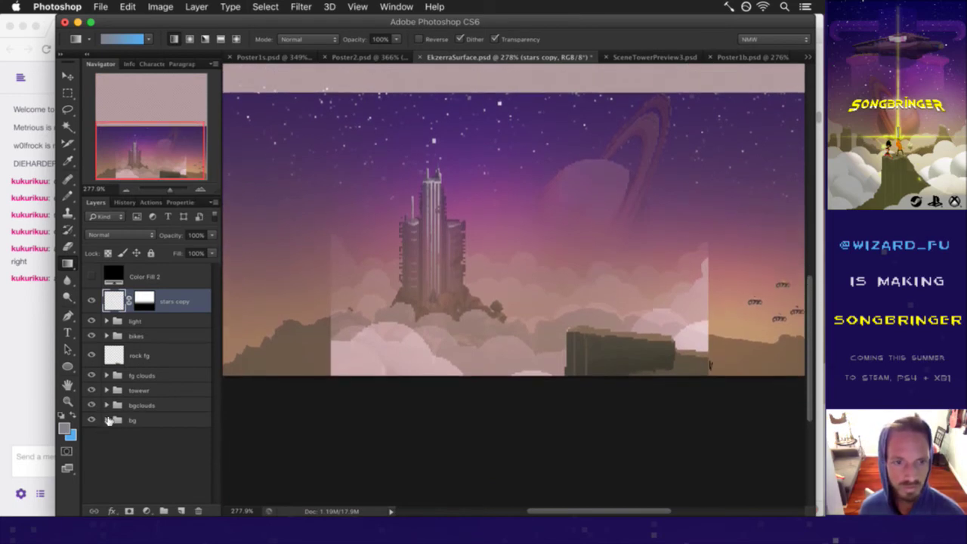
{"action": "left_click", "coordinate": [106, 420]}
{"action": "left_click", "coordinate": [118, 417]}
{"action": "left_click", "coordinate": [123, 403]}
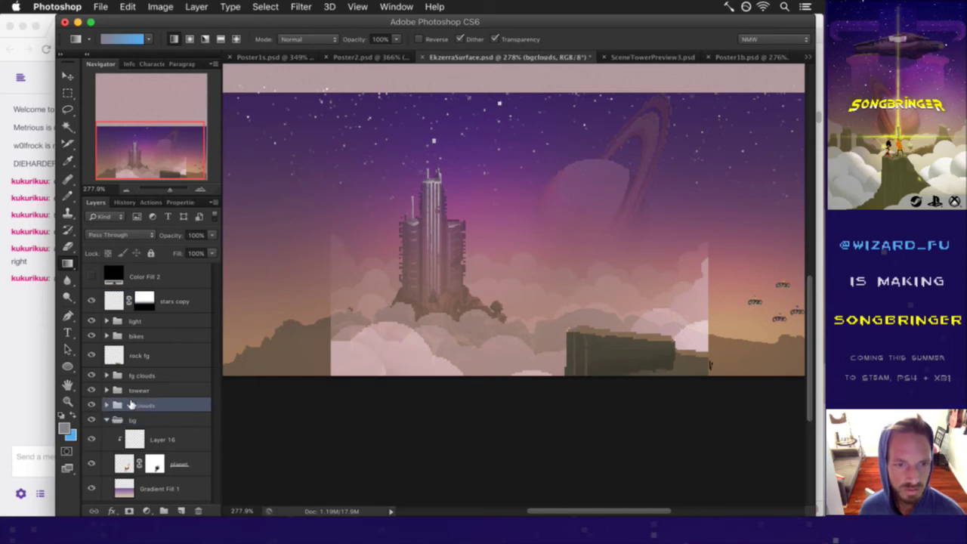
{"action": "left_click", "coordinate": [107, 405]}
{"action": "scroll", "coordinate": [164, 397], "scroll_direction": "down", "scroll_amount": 4}
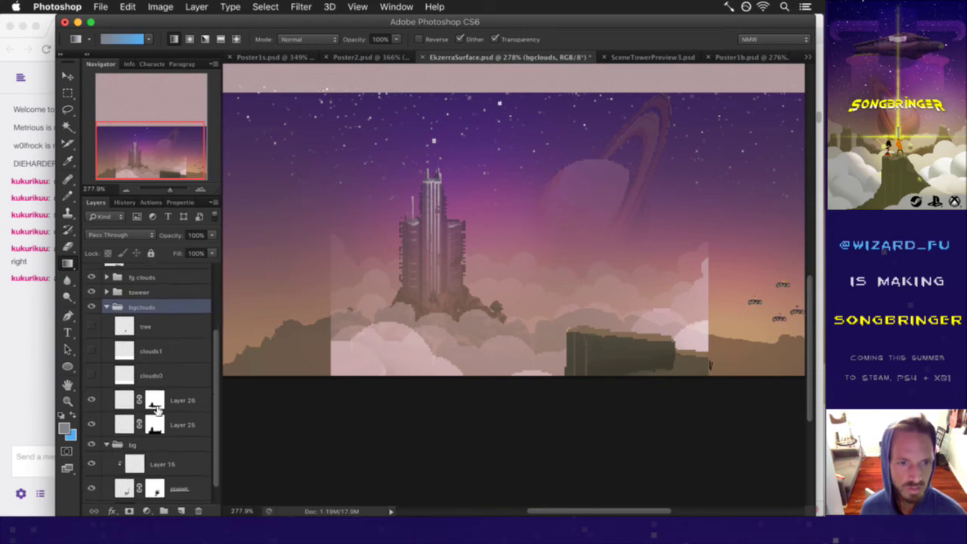
Step: Glance at the stream chat, then expand the tower and fg clouds groups
{"action": "left_click", "coordinate": [38, 311]}
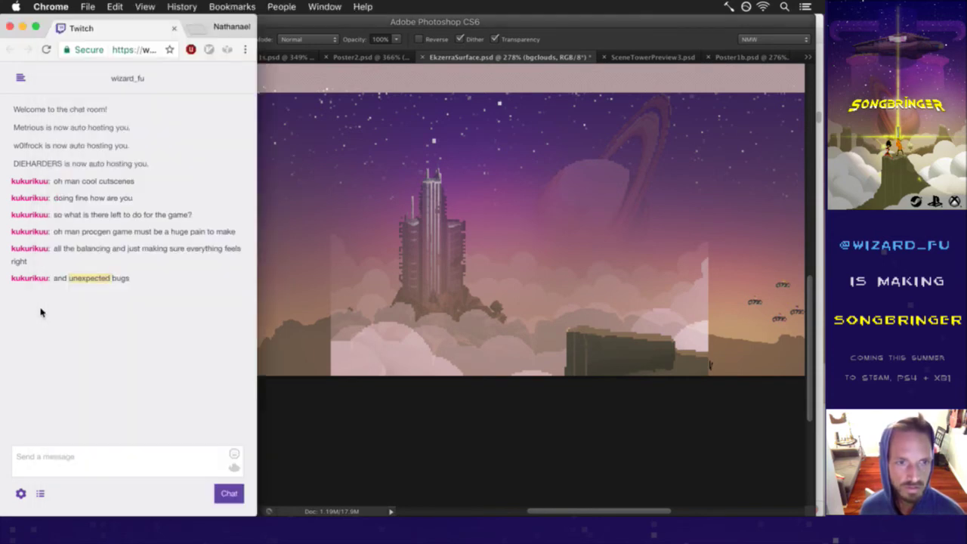
{"action": "left_click", "coordinate": [377, 395]}
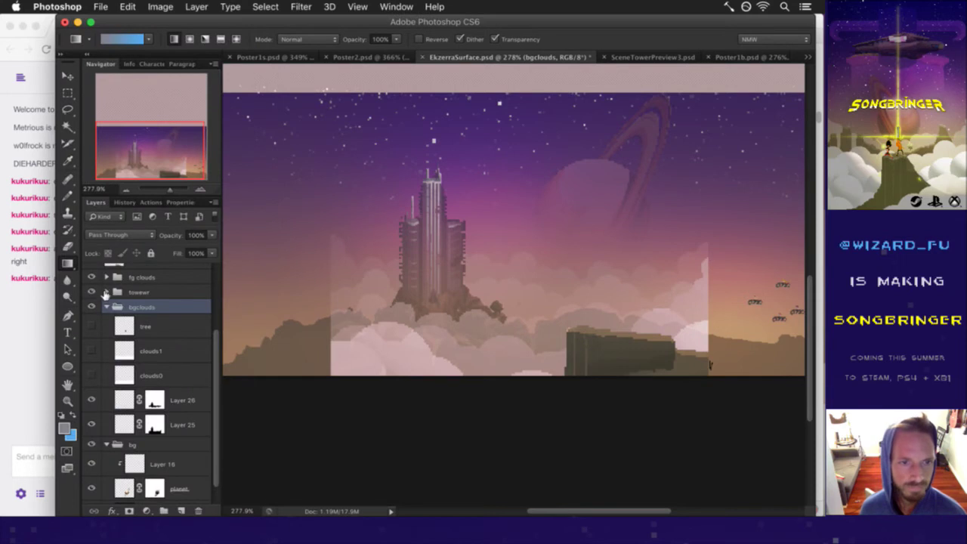
{"action": "left_click", "coordinate": [130, 291]}
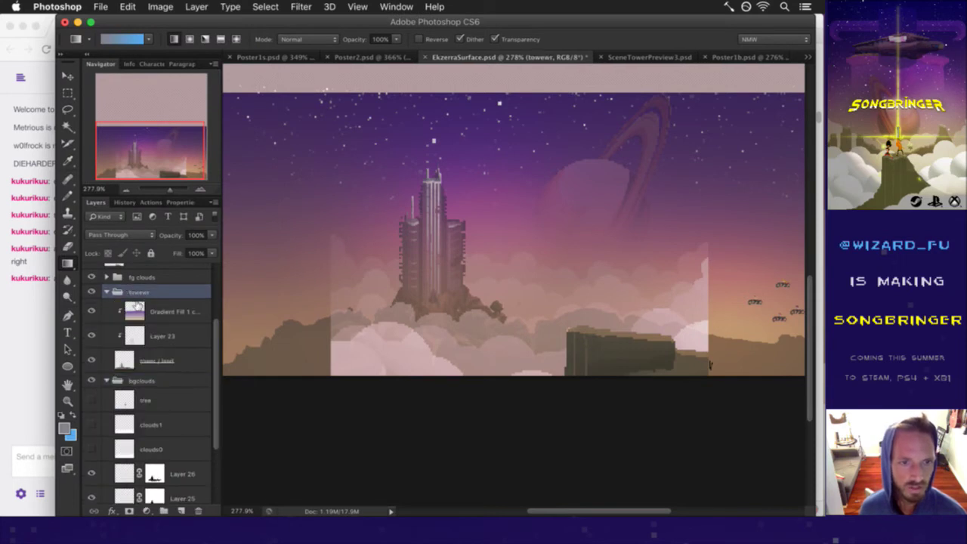
{"action": "scroll", "coordinate": [150, 345], "scroll_direction": "up", "scroll_amount": 2}
{"action": "scroll", "coordinate": [149, 345], "scroll_direction": "up", "scroll_amount": 1}
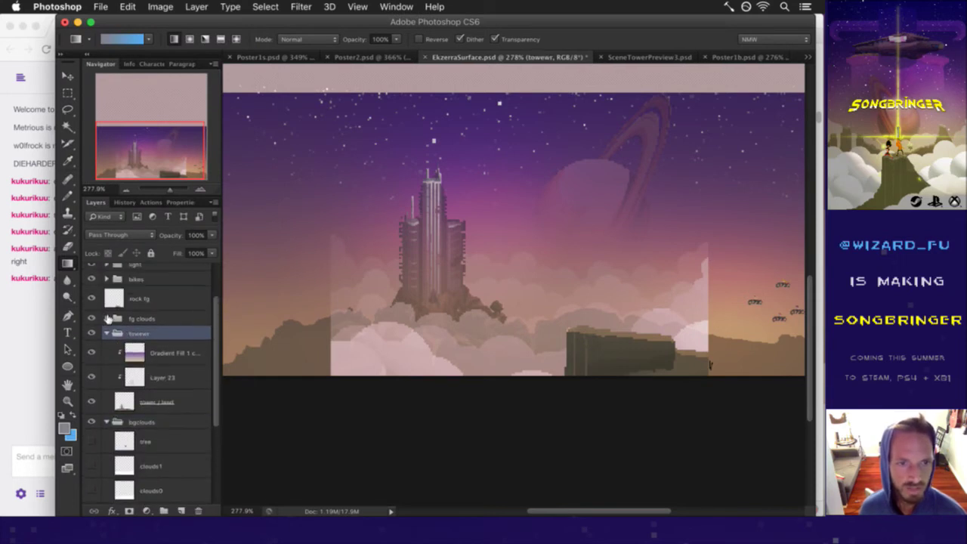
{"action": "left_click", "coordinate": [151, 318]}
{"action": "scroll", "coordinate": [172, 402], "scroll_direction": "down", "scroll_amount": 2}
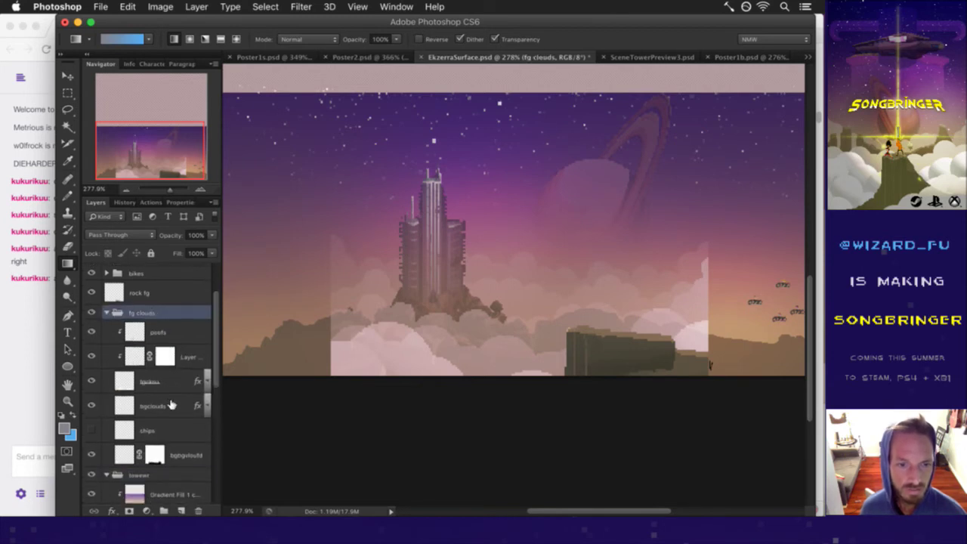
{"action": "scroll", "coordinate": [173, 402], "scroll_direction": "up", "scroll_amount": 4}
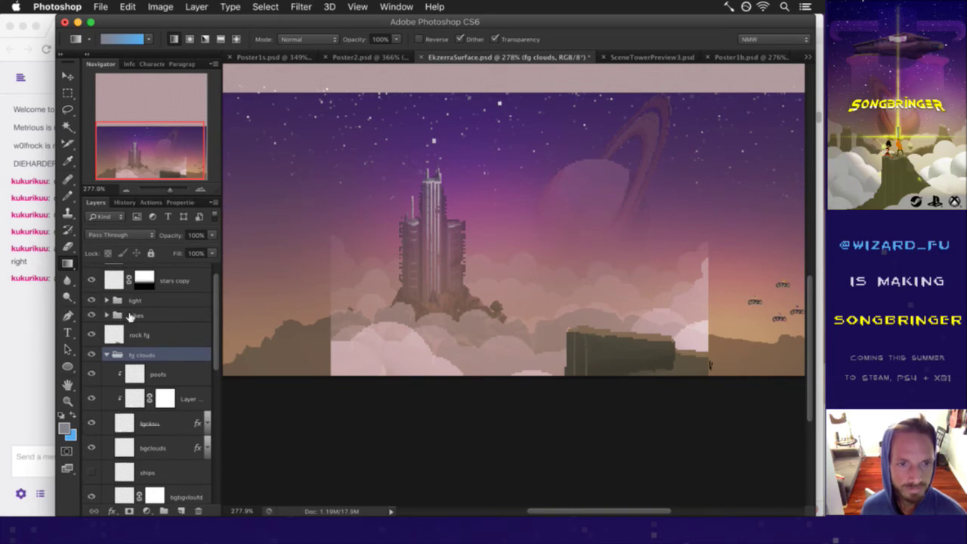
Step: Expand the bikes and light groups and scroll through their layers
{"action": "left_click", "coordinate": [135, 316]}
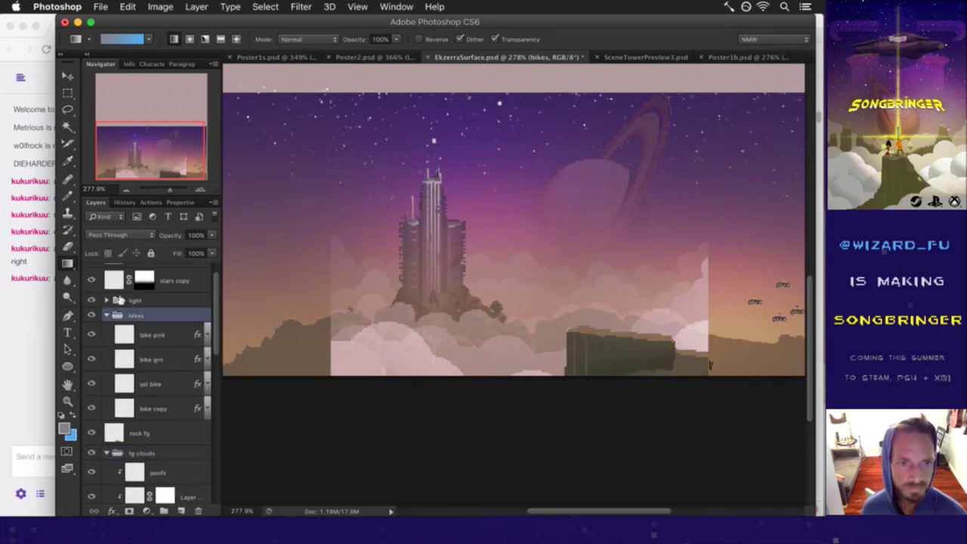
{"action": "left_click", "coordinate": [135, 300]}
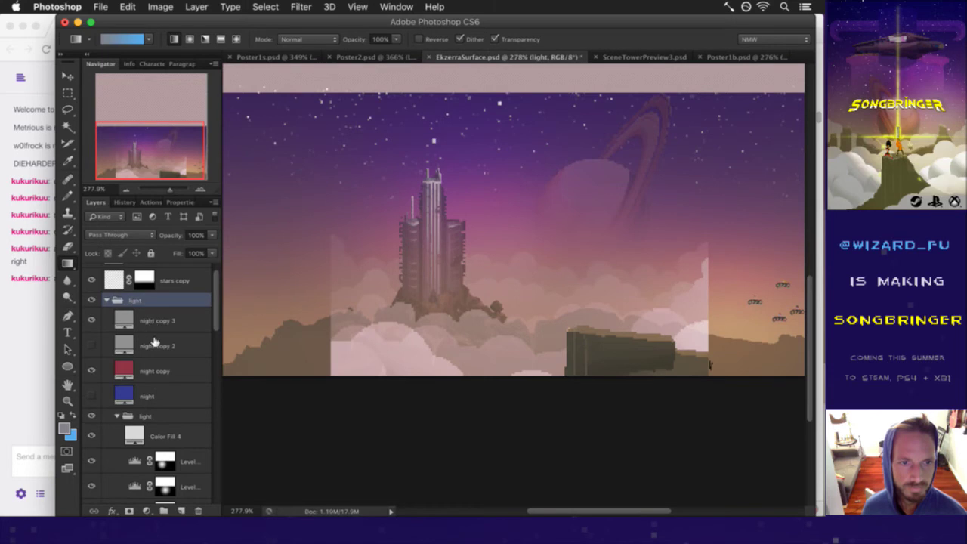
{"action": "scroll", "coordinate": [153, 343], "scroll_direction": "down", "scroll_amount": 4}
{"action": "scroll", "coordinate": [153, 344], "scroll_direction": "down", "scroll_amount": 3}
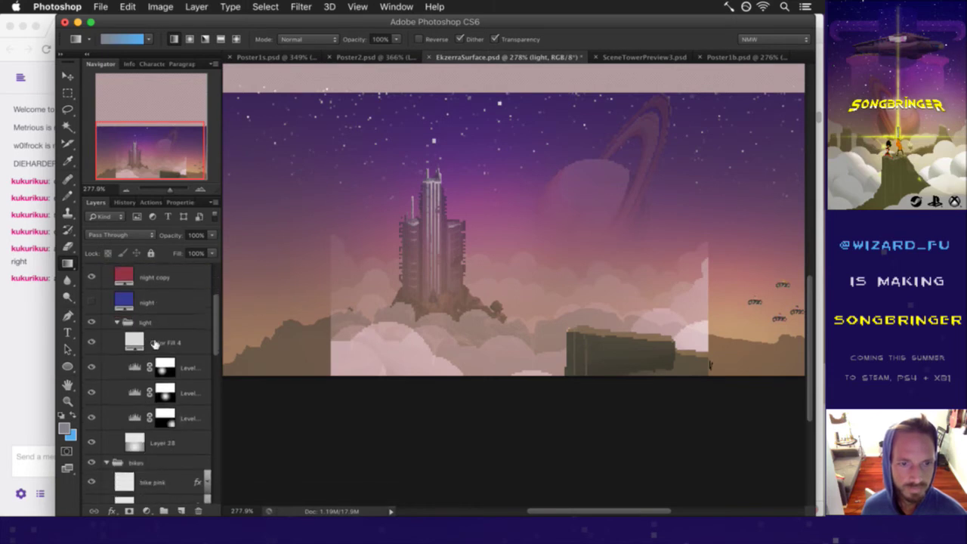
{"action": "scroll", "coordinate": [153, 342], "scroll_direction": "down", "scroll_amount": 1}
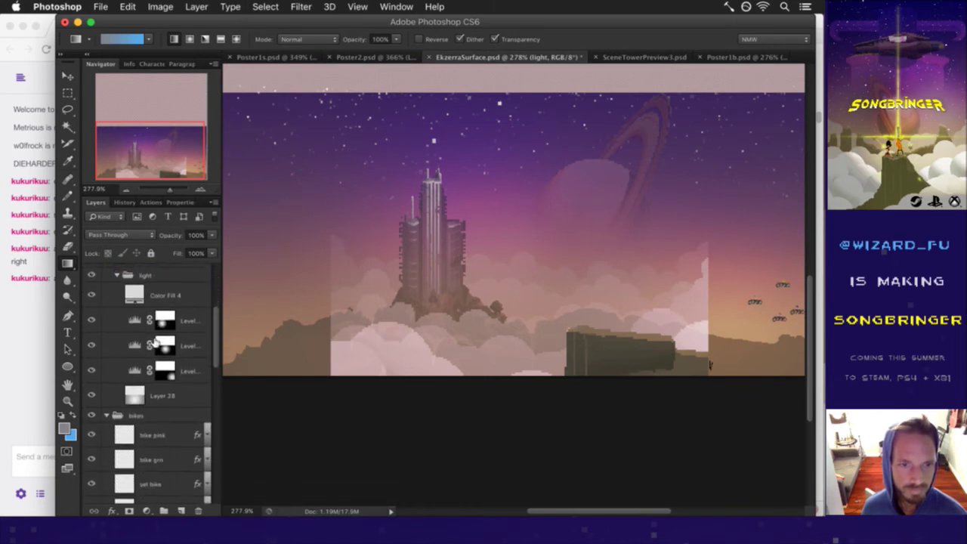
{"action": "scroll", "coordinate": [153, 342], "scroll_direction": "up", "scroll_amount": 3}
{"action": "scroll", "coordinate": [153, 341], "scroll_direction": "up", "scroll_amount": 4}
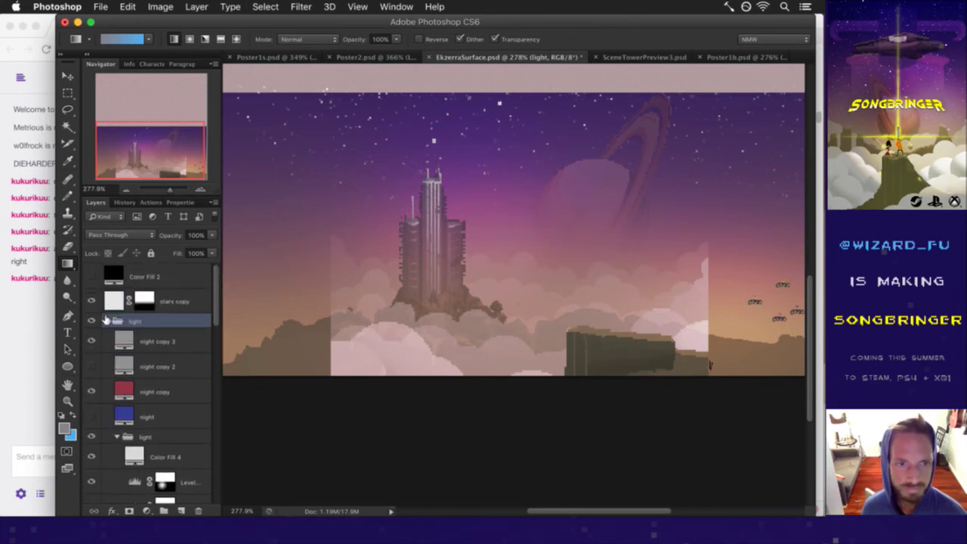
Step: Collapse the light, bikes, fg clouds, tower, bgclouds and bg groups
{"action": "left_click", "coordinate": [106, 321]}
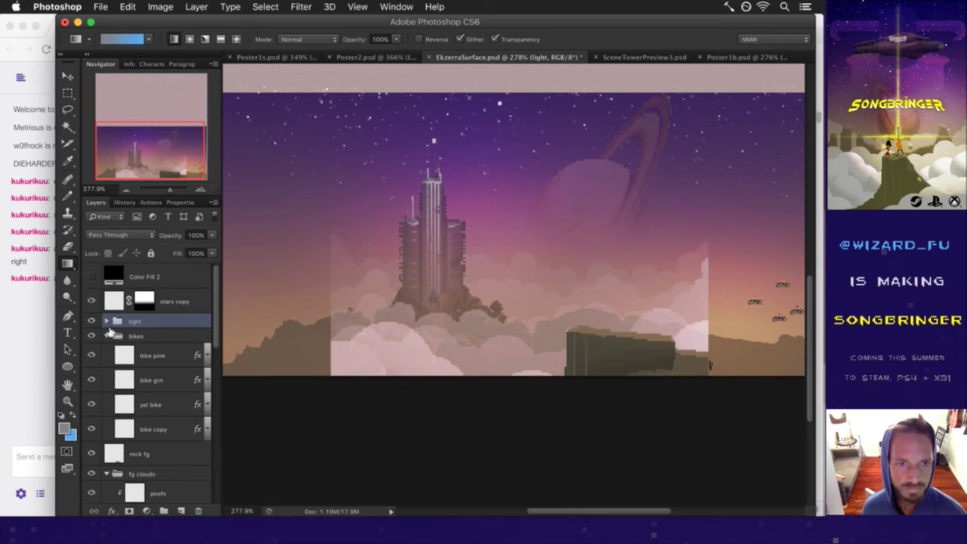
{"action": "left_click", "coordinate": [106, 335]}
{"action": "left_click", "coordinate": [107, 375]}
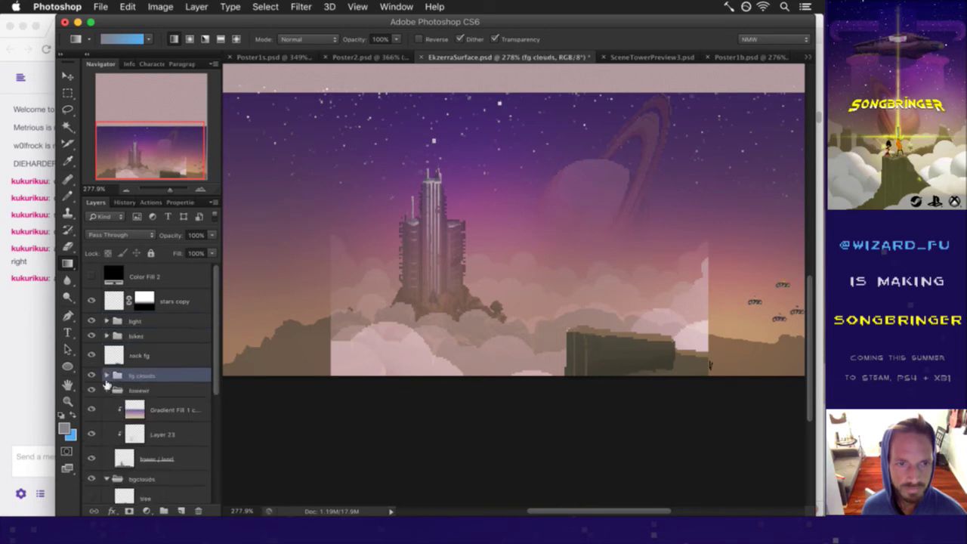
{"action": "left_click", "coordinate": [110, 390]}
{"action": "left_click", "coordinate": [106, 390]}
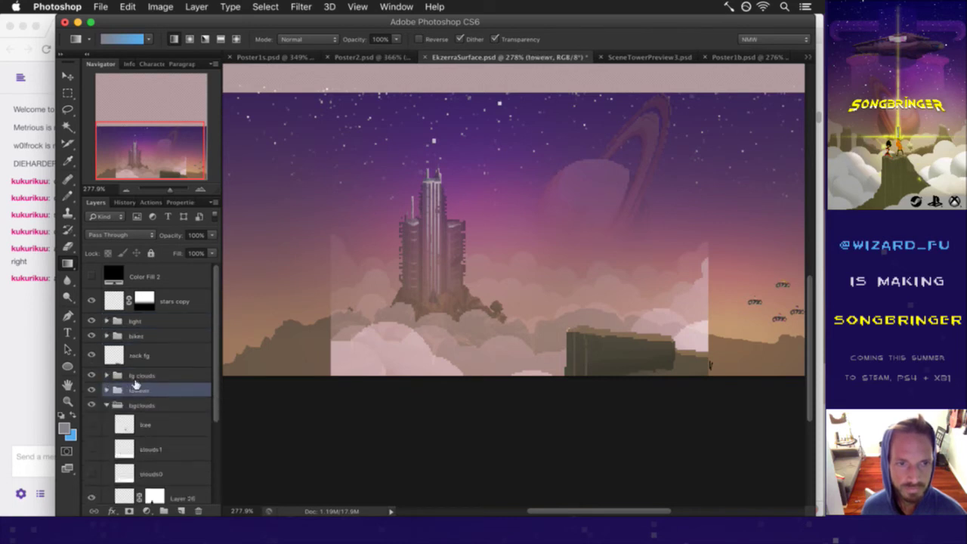
{"action": "left_click", "coordinate": [107, 405]}
{"action": "left_click", "coordinate": [127, 405]}
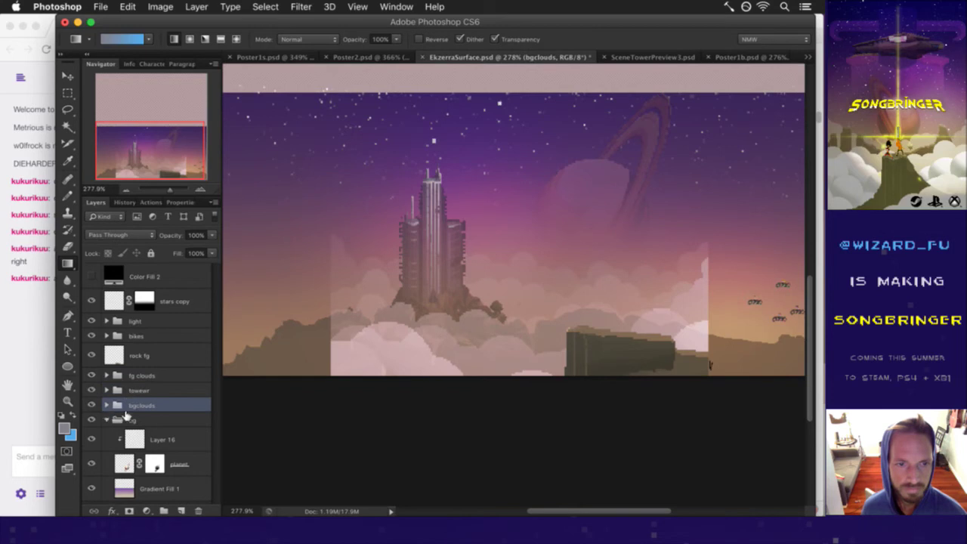
{"action": "left_click", "coordinate": [106, 420]}
{"action": "left_click", "coordinate": [128, 420]}
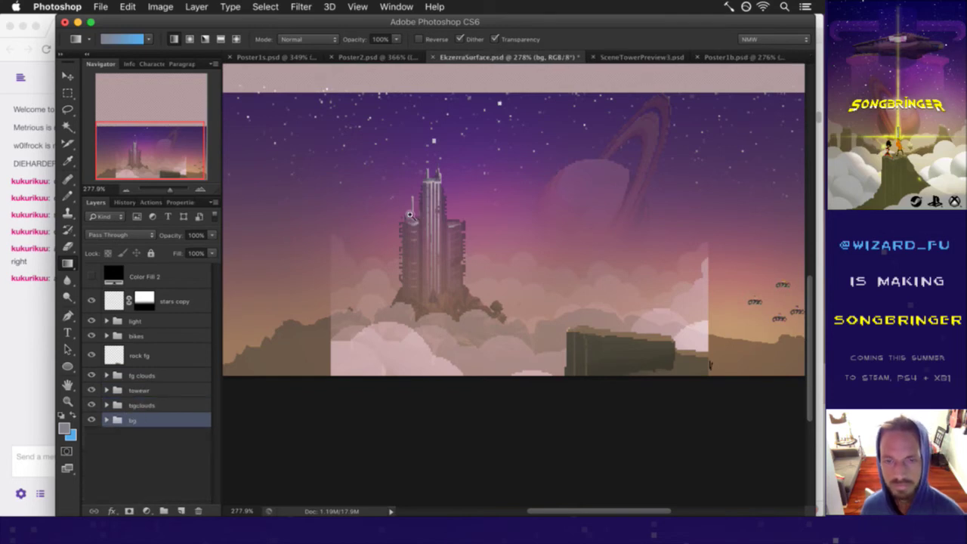
{"action": "scroll", "coordinate": [413, 216], "scroll_direction": "down", "scroll_amount": 3}
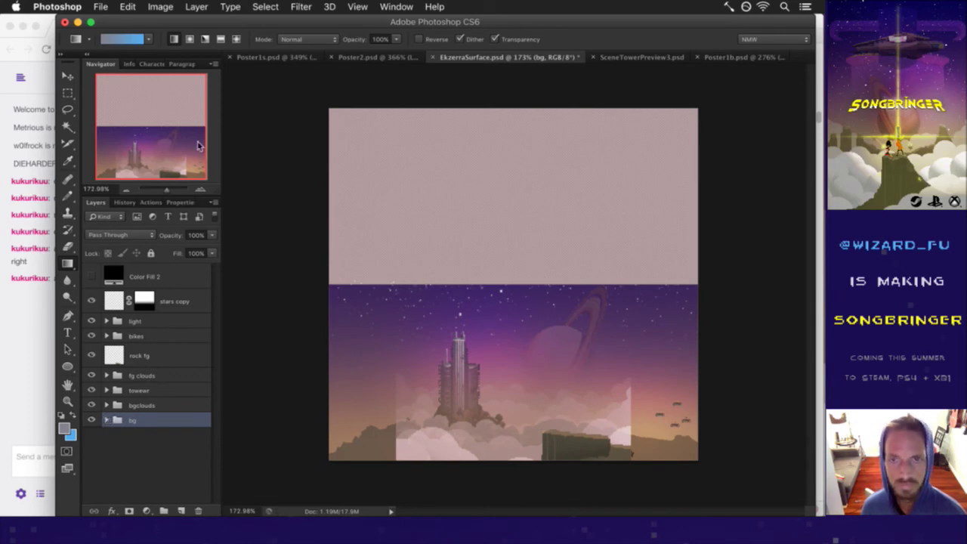
Step: Save a copy as SceneTowerRising.psd, replacing the EkzerraSurface name
{"action": "left_click", "coordinate": [104, 6]}
{"action": "left_click", "coordinate": [129, 155]}
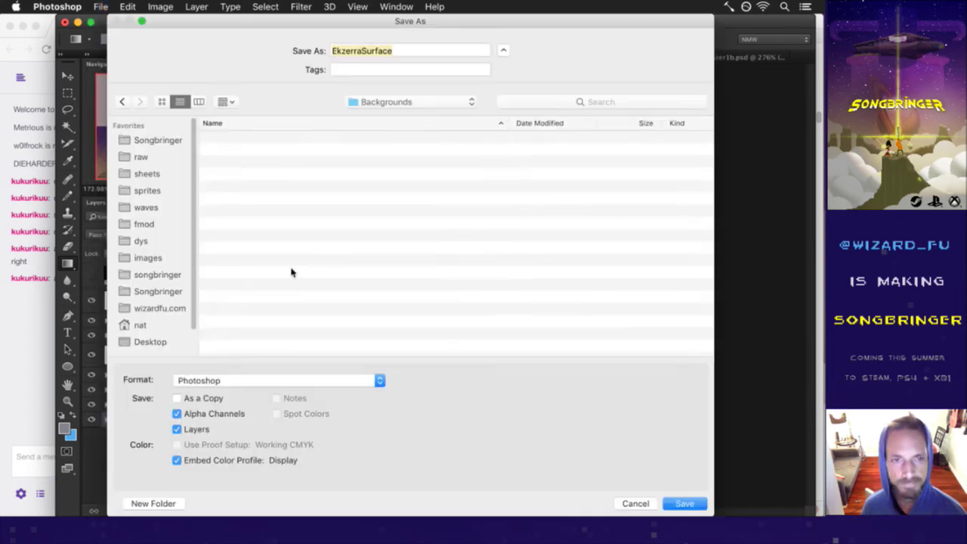
{"action": "left_click", "coordinate": [391, 57]}
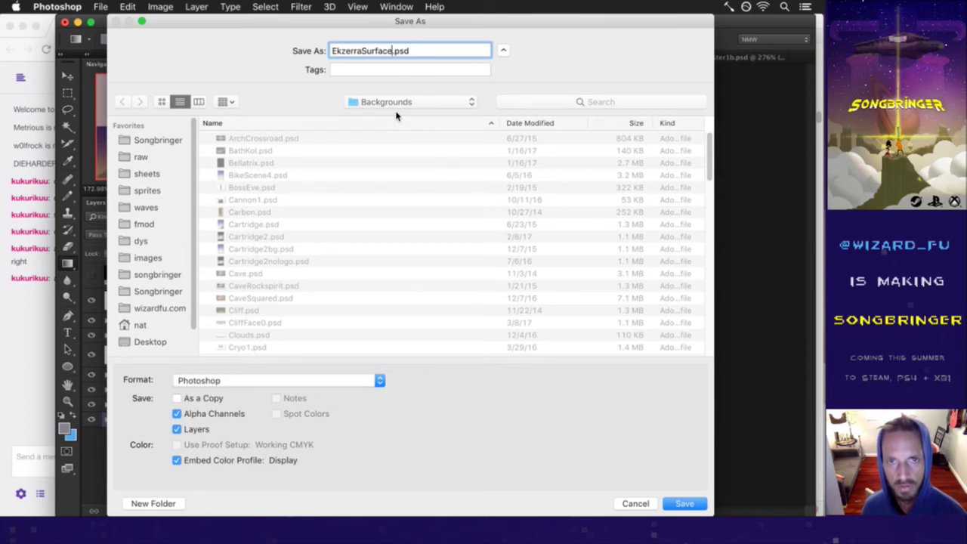
{"action": "key", "text": "BackSpace"}
{"action": "key", "text": "BackSpace"}
{"action": "key", "text": "BackSpace"}
{"action": "key", "text": "BackSpace"}
{"action": "key", "text": "BackSpace"}
{"action": "key", "text": "BackSpace"}
{"action": "key", "text": "BackSpace"}
{"action": "key", "text": "BackSpace"}
{"action": "key", "text": "BackSpace"}
{"action": "key", "text": "BackSpace"}
{"action": "key", "text": "BackSpace"}
{"action": "key", "text": "BackSpace"}
{"action": "key", "text": "BackSpace"}
{"action": "key", "text": "BackSpace"}
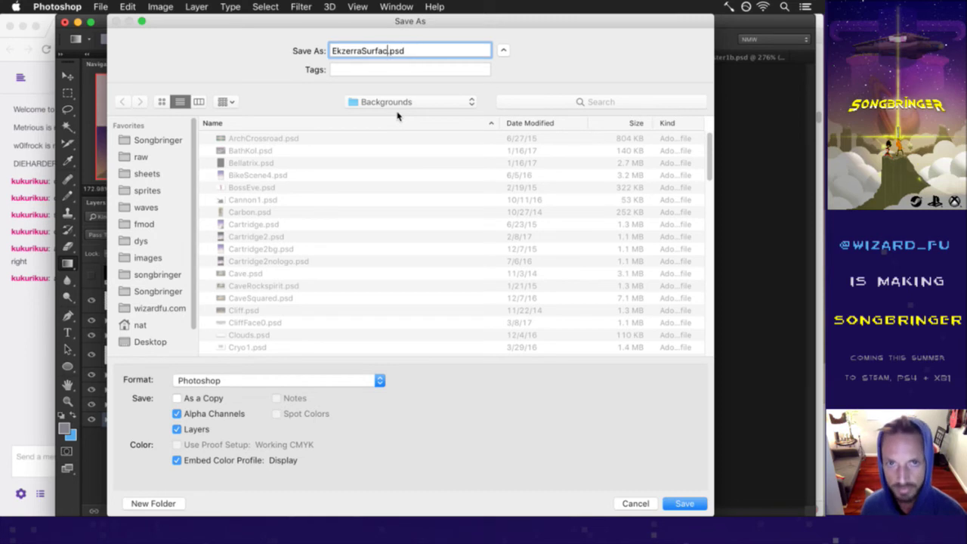
{"action": "type", "text": "SceneTo"}
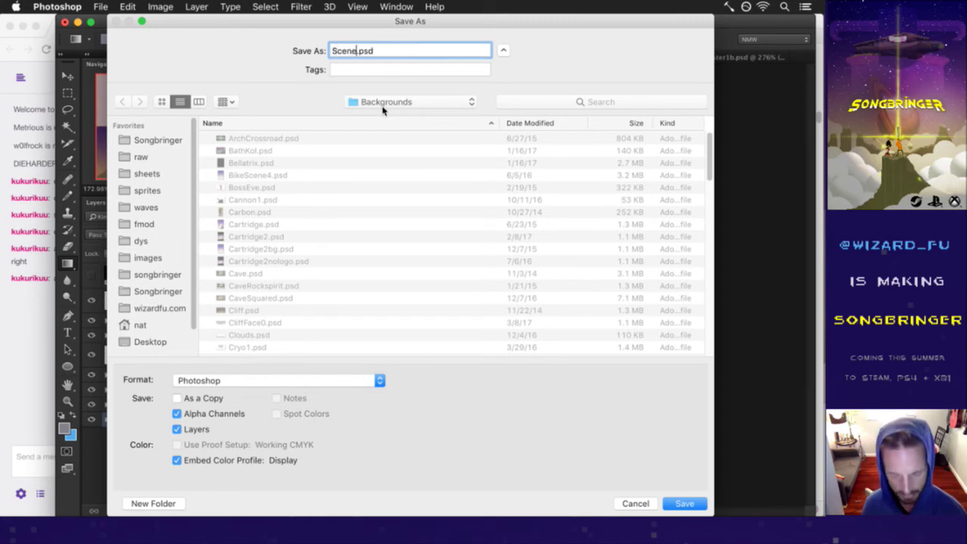
{"action": "type", "text": "werRising"}
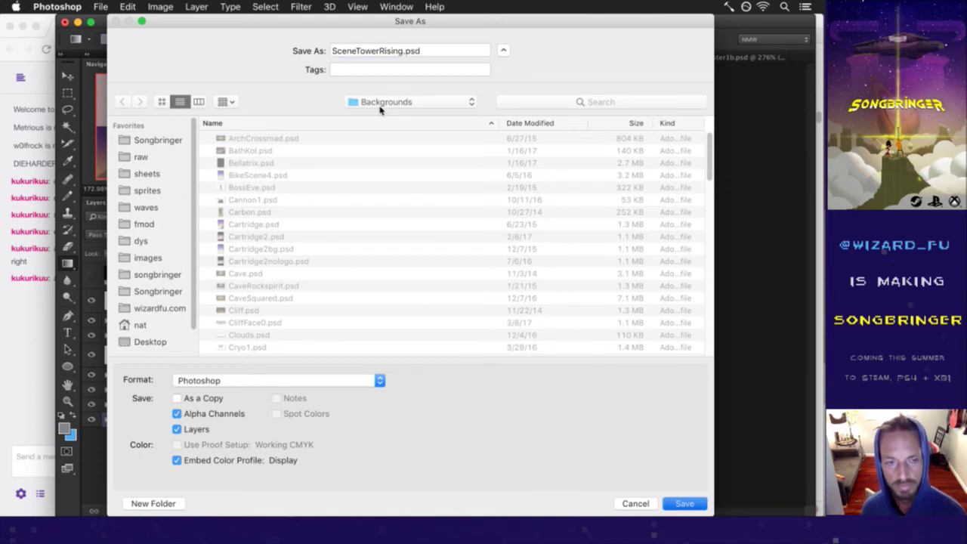
{"action": "key", "text": "Return"}
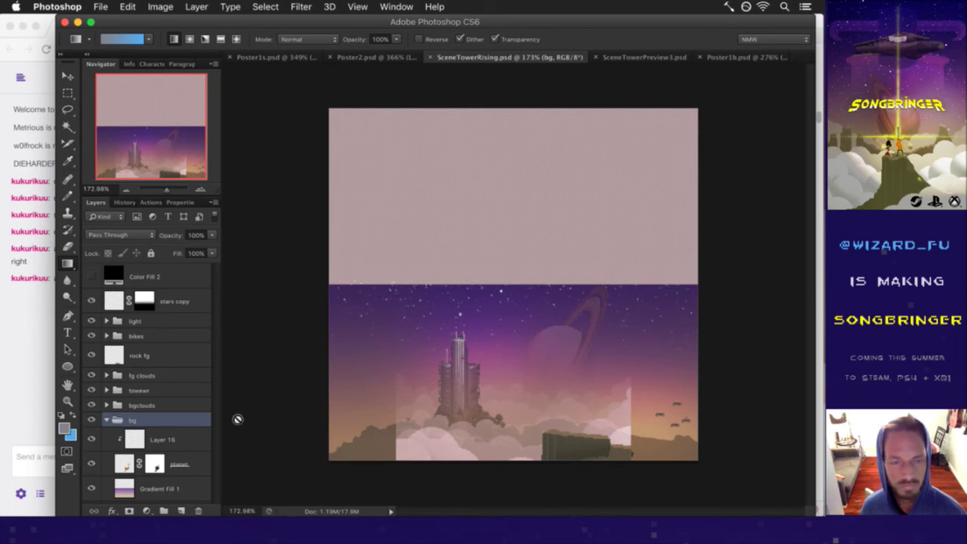
Step: On Gradient Fill 1, select the empty pink top area with the Magic Wand
{"action": "left_click", "coordinate": [122, 490]}
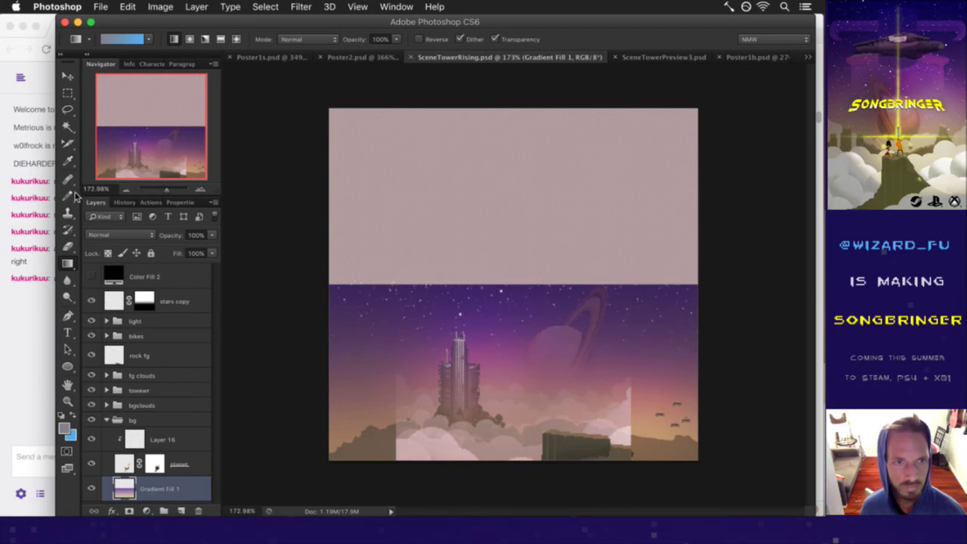
{"action": "left_click", "coordinate": [67, 128]}
{"action": "left_click", "coordinate": [418, 240]}
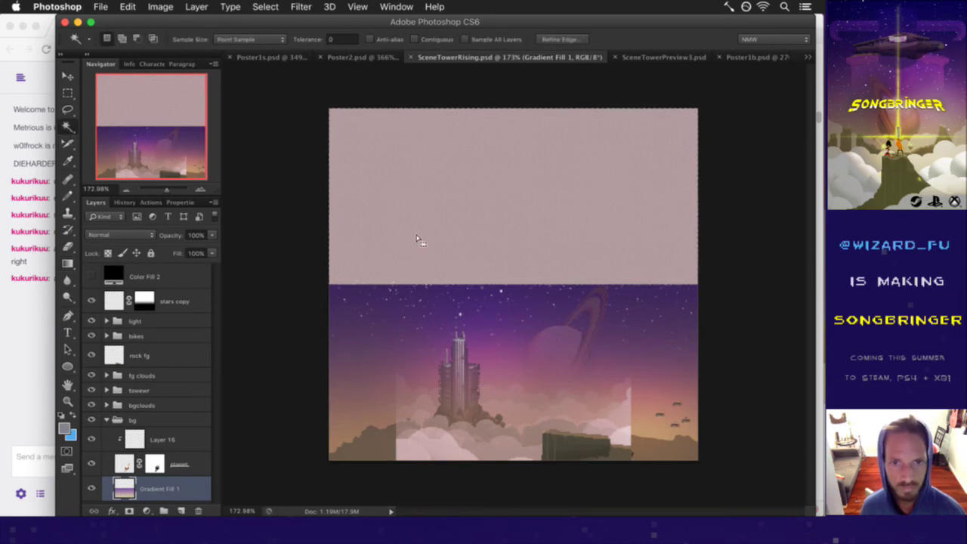
Step: Hide the light group and delete the bikes group along with its contents
{"action": "left_click", "coordinate": [91, 321]}
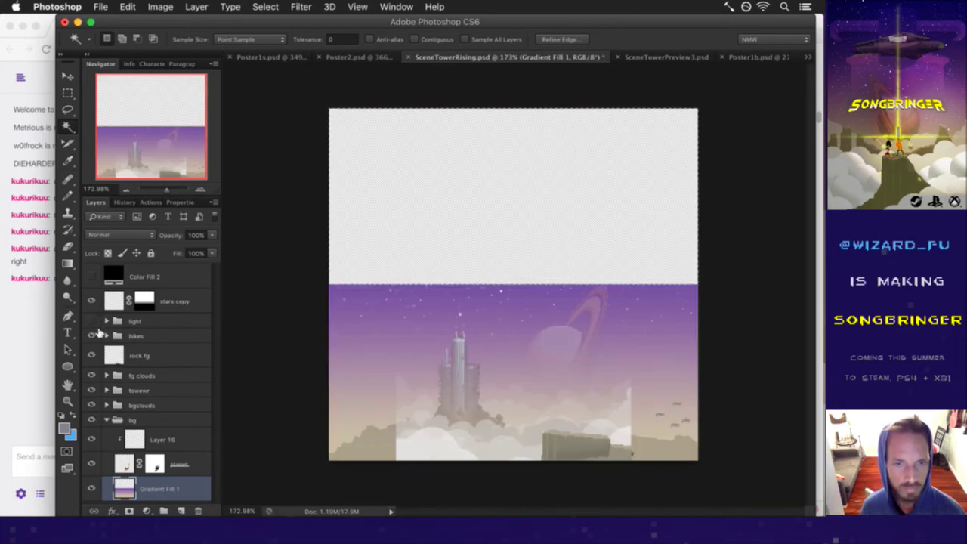
{"action": "left_click", "coordinate": [134, 335]}
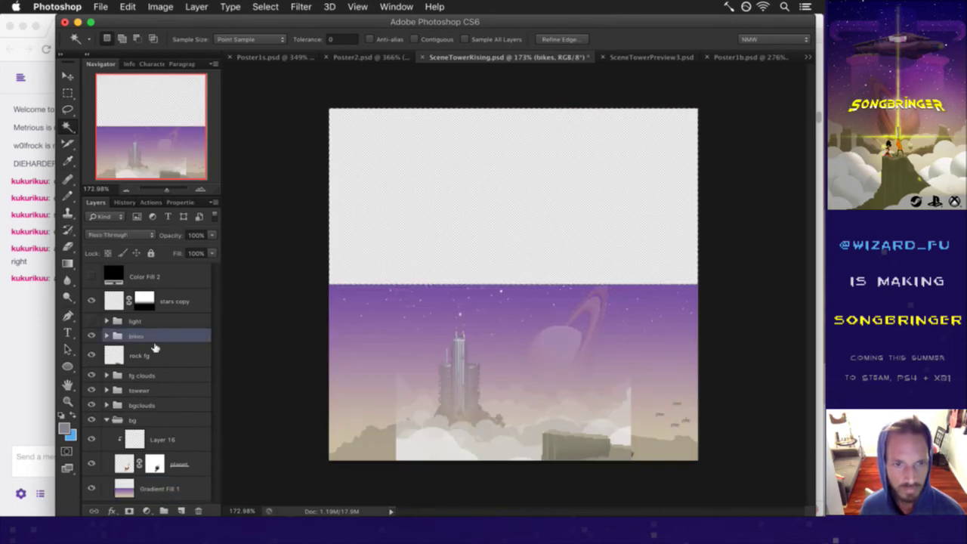
{"action": "left_click", "coordinate": [199, 510]}
{"action": "left_click", "coordinate": [486, 194]}
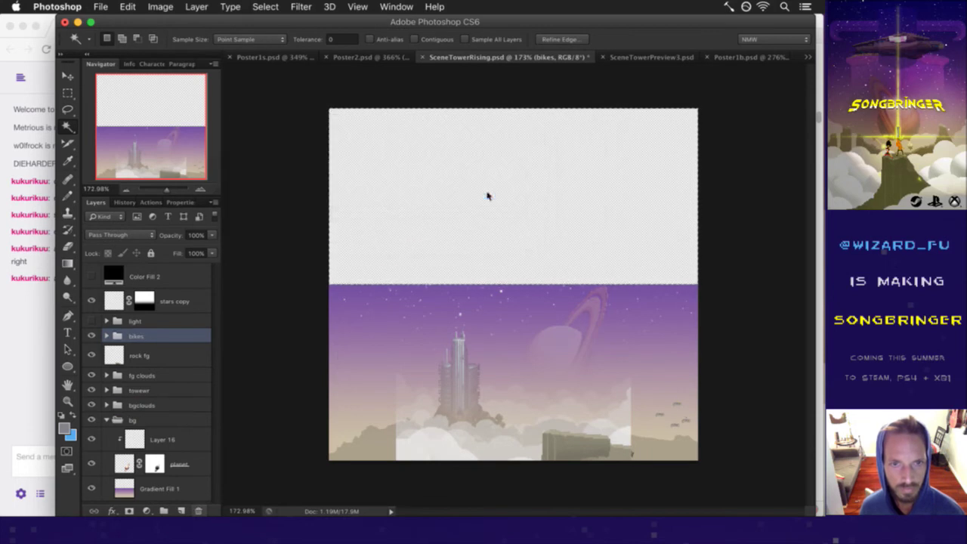
Step: Select the fg clouds, tower and bgclouds groups, then bring the Twitch chat forward
{"action": "left_click", "coordinate": [158, 358]}
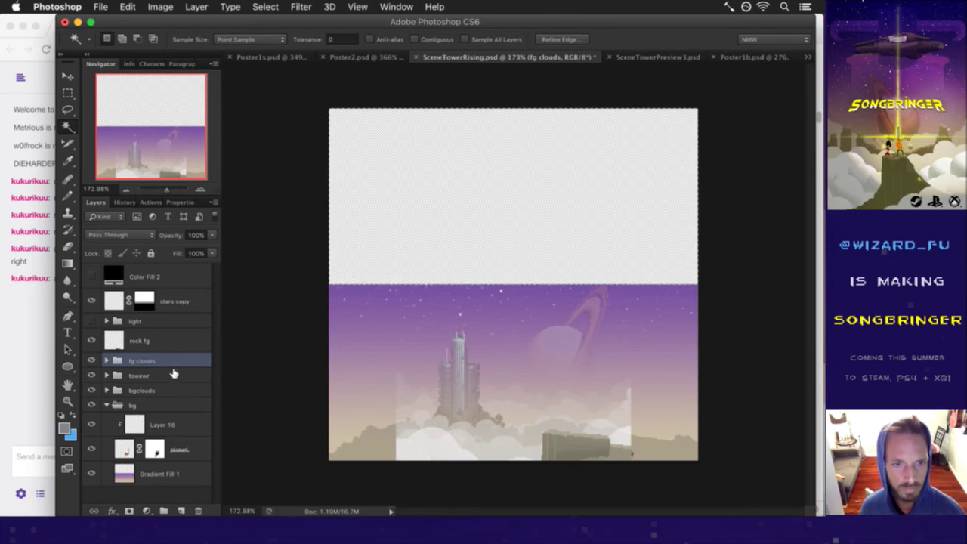
{"action": "left_click", "coordinate": [173, 374]}
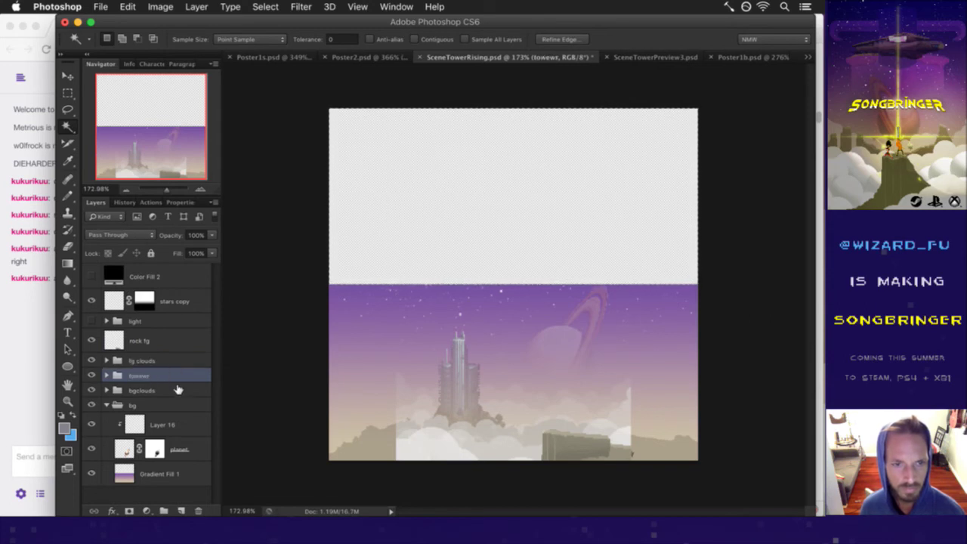
{"action": "left_click", "coordinate": [179, 389]}
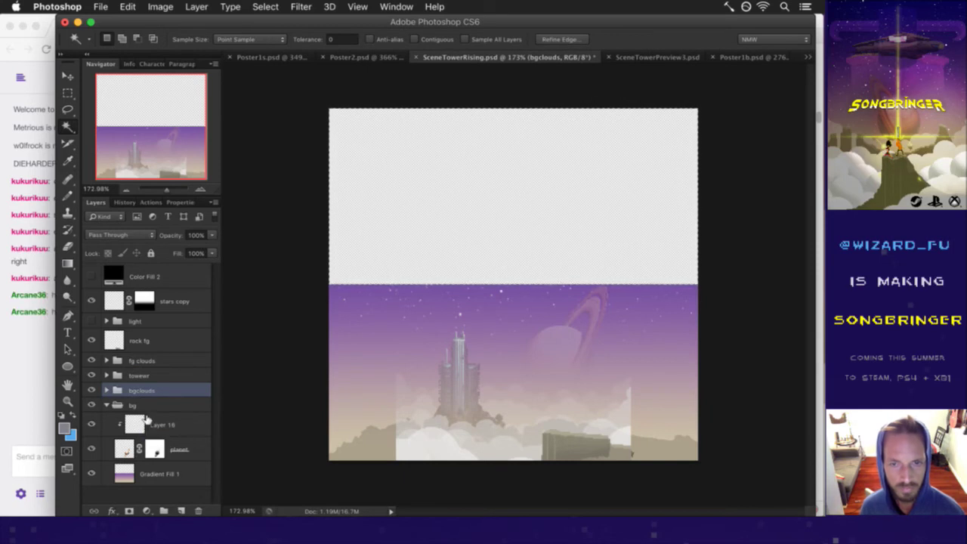
{"action": "left_click", "coordinate": [37, 354]}
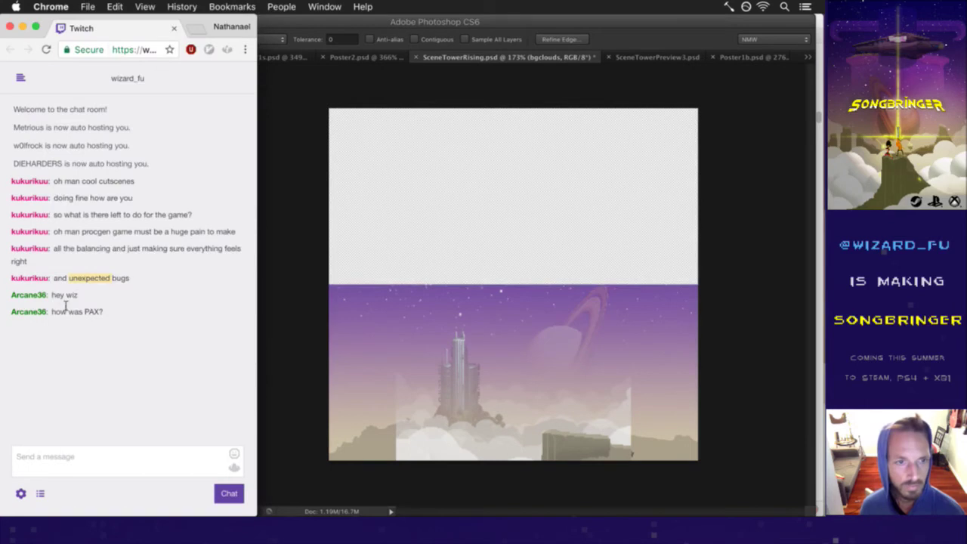
{"action": "left_click_drag", "start_coordinate": [51, 295], "coordinate": [79, 296]}
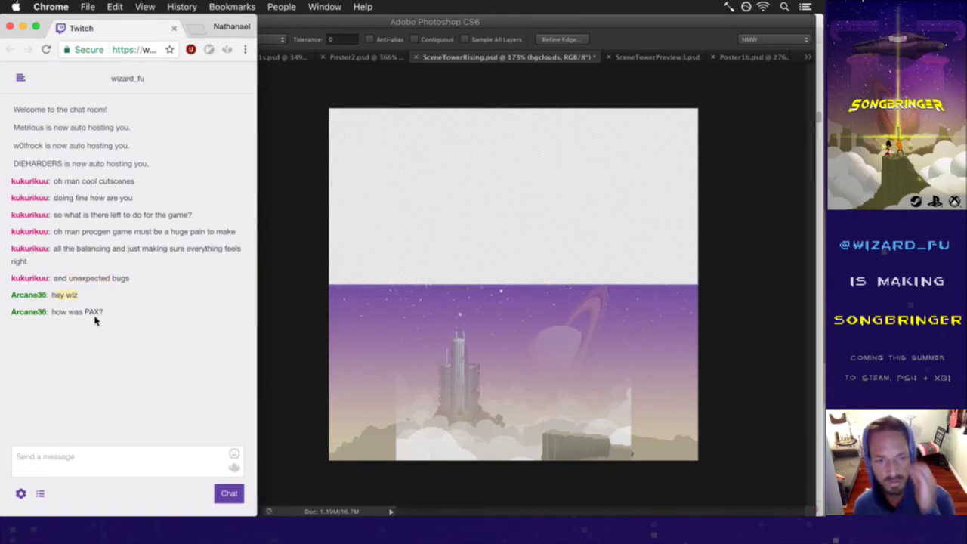
{"action": "left_click_drag", "start_coordinate": [65, 312], "coordinate": [108, 319]}
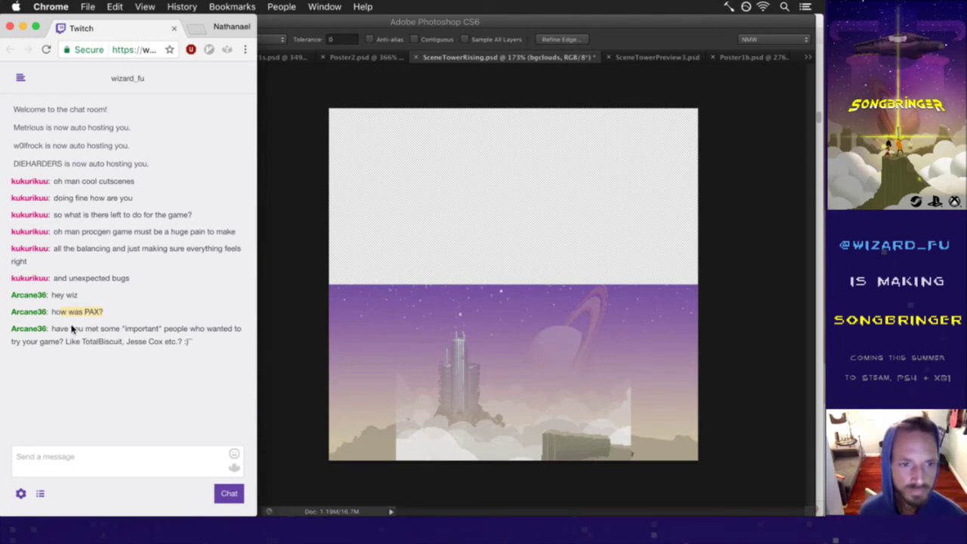
Step: Highlight names in the chat's playtester question, then open a new Chrome window and centre it
{"action": "left_click_drag", "start_coordinate": [64, 330], "coordinate": [138, 340]}
{"action": "left_click", "coordinate": [169, 346]}
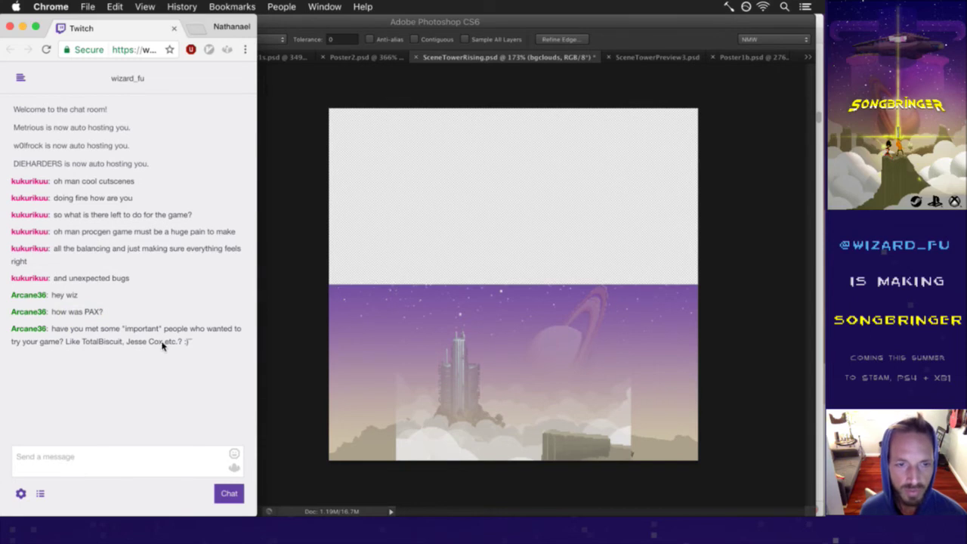
{"action": "left_click_drag", "start_coordinate": [163, 345], "coordinate": [126, 346]}
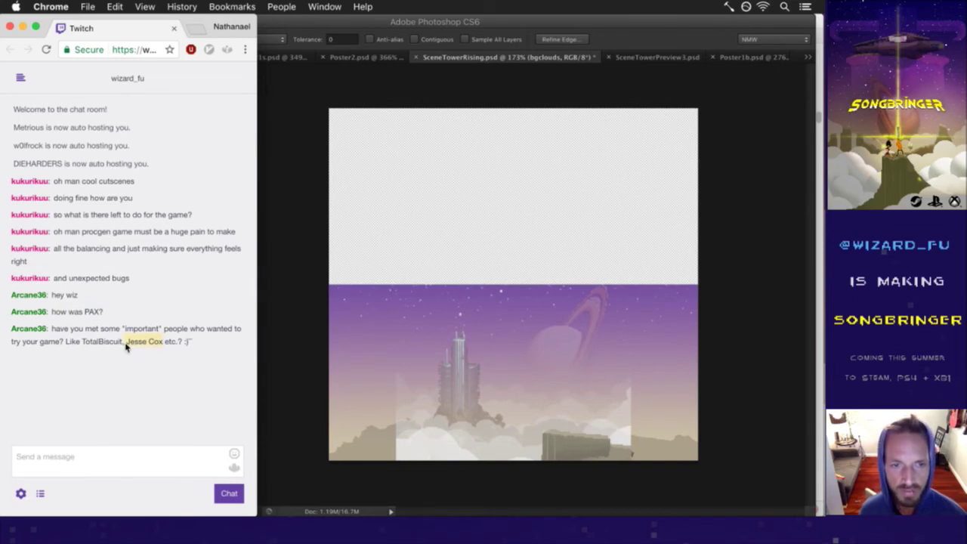
{"action": "left_click", "coordinate": [129, 351]}
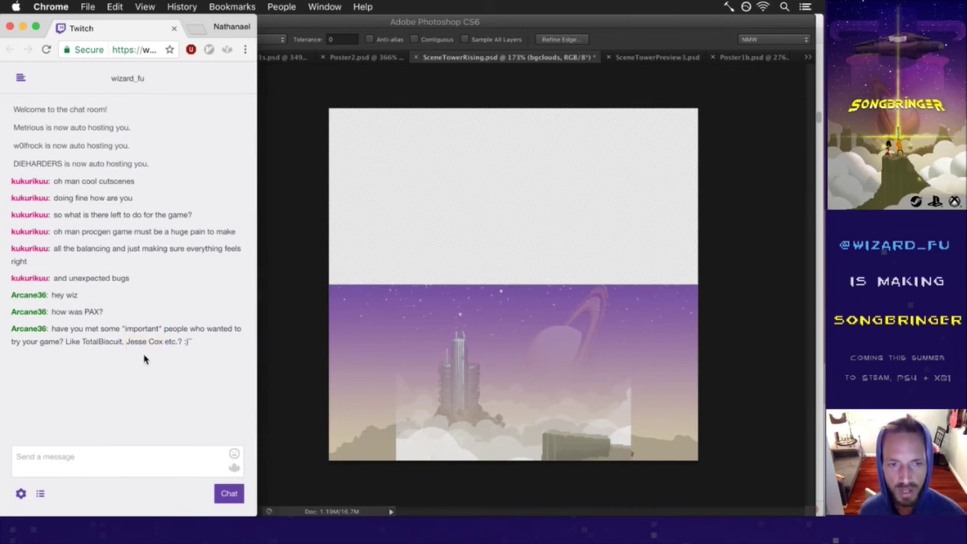
{"action": "left_click_drag", "start_coordinate": [127, 345], "coordinate": [184, 367]}
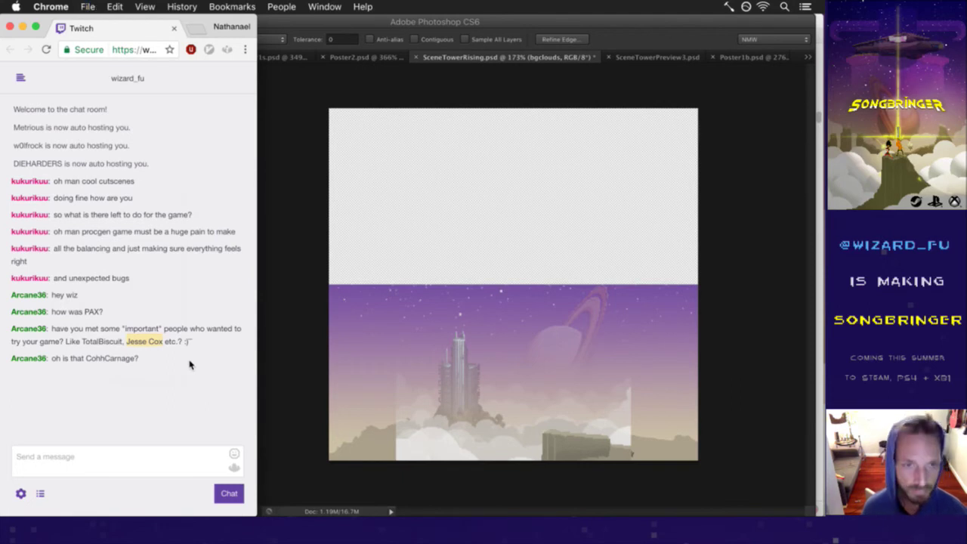
{"action": "key", "text": "super+n"}
{"action": "left_click_drag", "start_coordinate": [156, 24], "coordinate": [446, 41]}
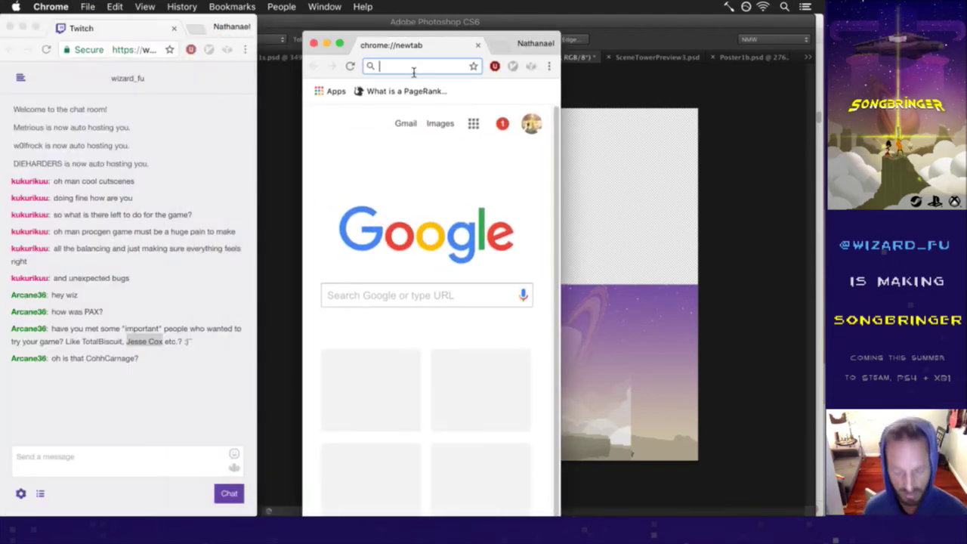
Step: Web-search a streamer's Twitter profile, open the top result, go back, and close the window
{"action": "left_click_drag", "start_coordinate": [562, 131], "coordinate": [748, 139]}
{"action": "type", "text": "twitter jo"}
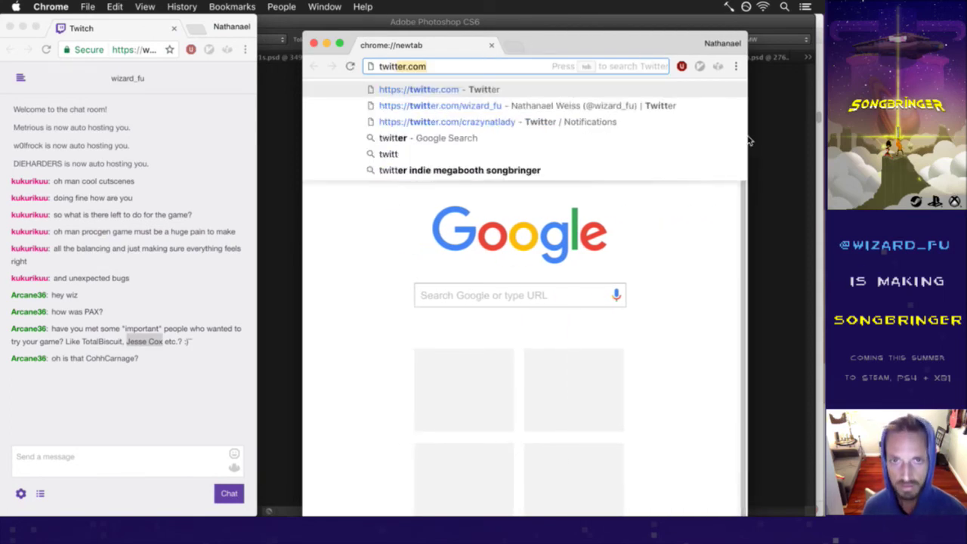
{"action": "type", "text": "n carnage"}
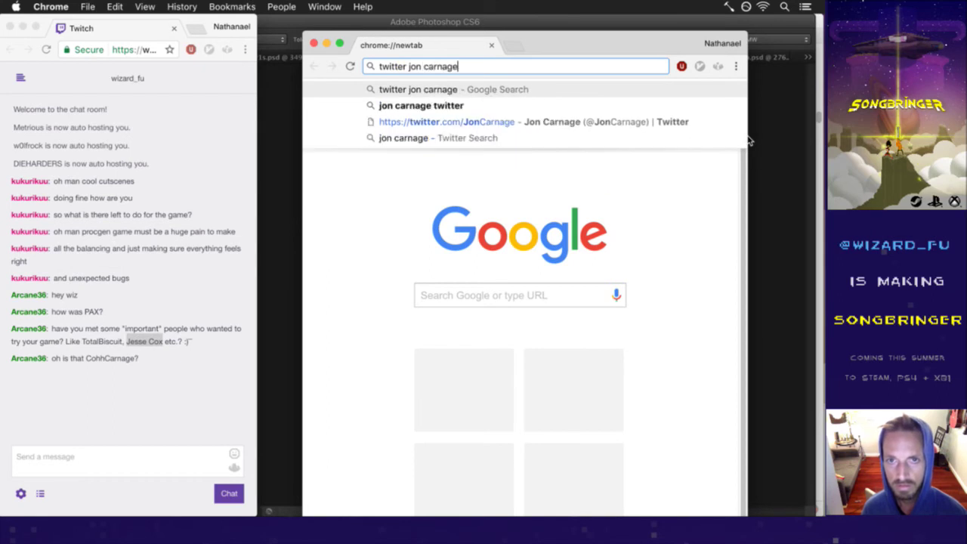
{"action": "key", "text": "Return"}
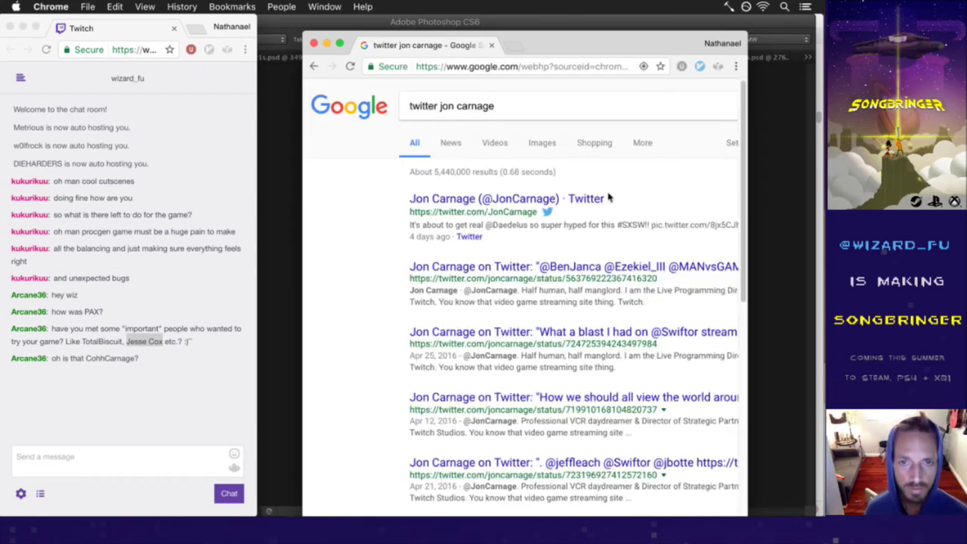
{"action": "left_click", "coordinate": [563, 202]}
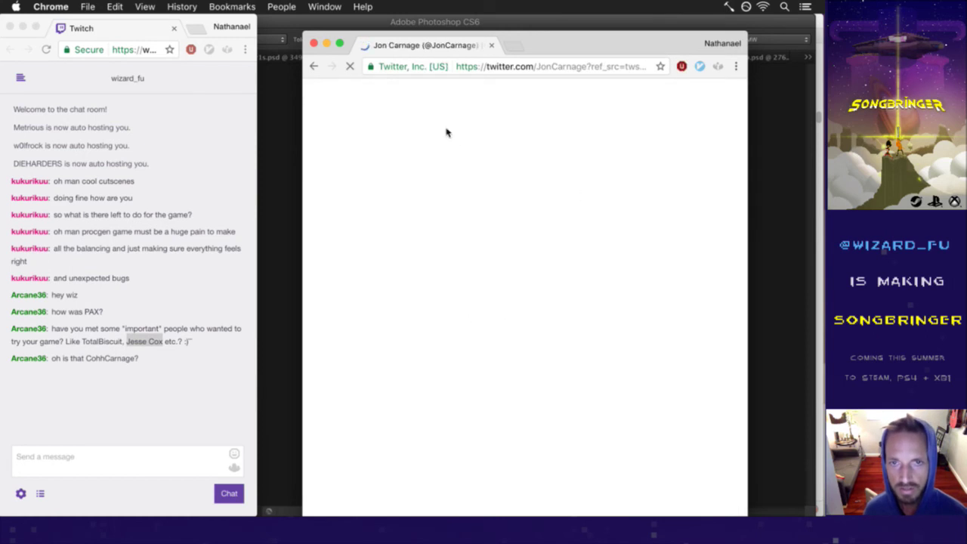
{"action": "left_click", "coordinate": [313, 67]}
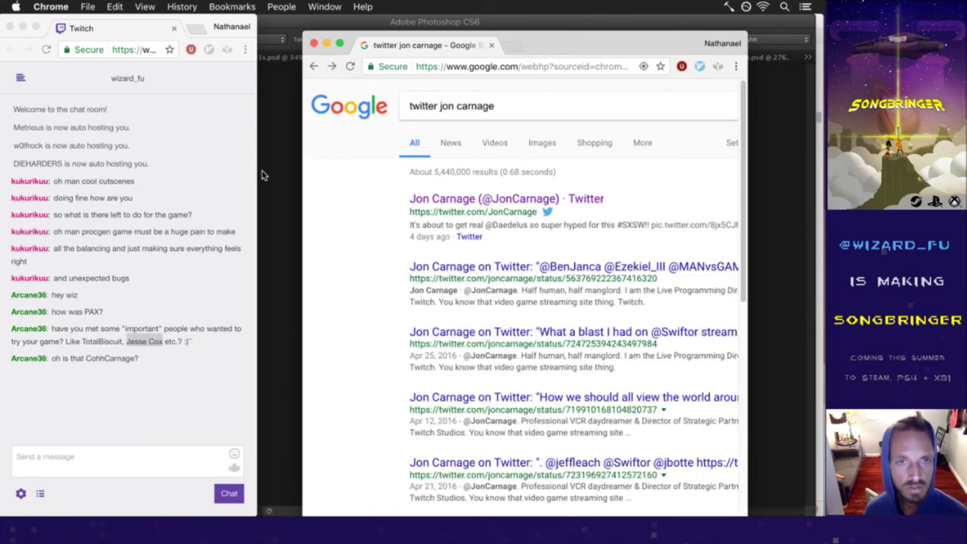
{"action": "left_click", "coordinate": [315, 43]}
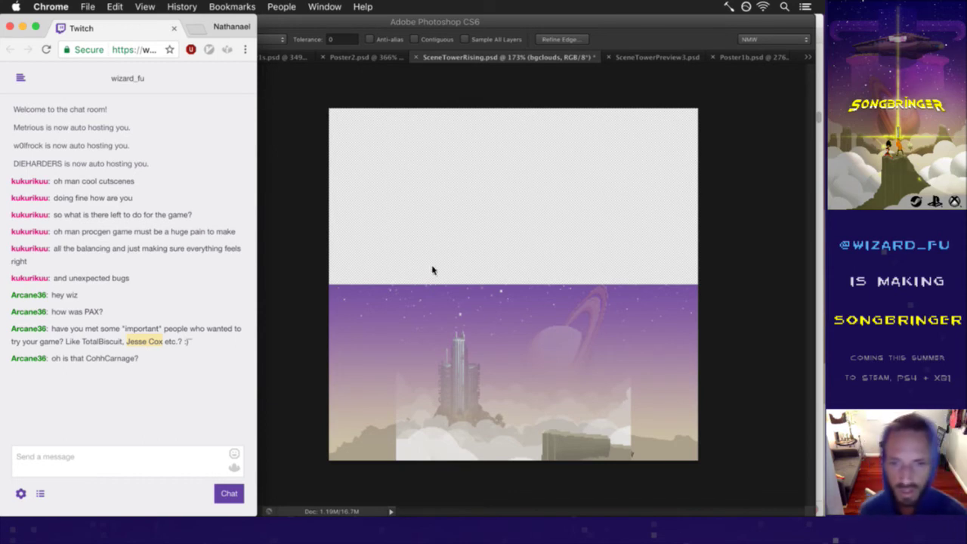
Step: Sample the purple sky colour with the Eyedropper (I), then return to the Twitch chat
{"action": "left_click", "coordinate": [302, 286]}
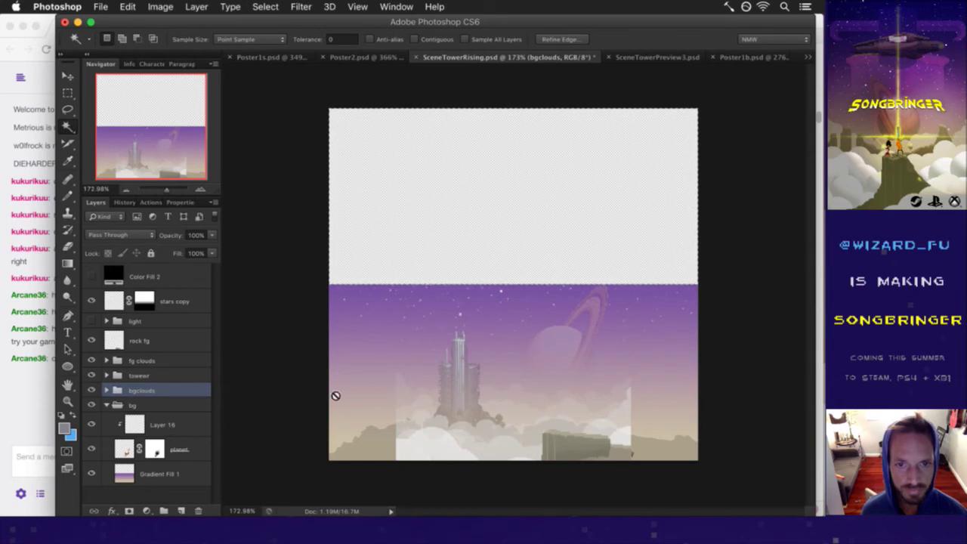
{"action": "key", "text": "i"}
{"action": "left_click", "coordinate": [354, 288]}
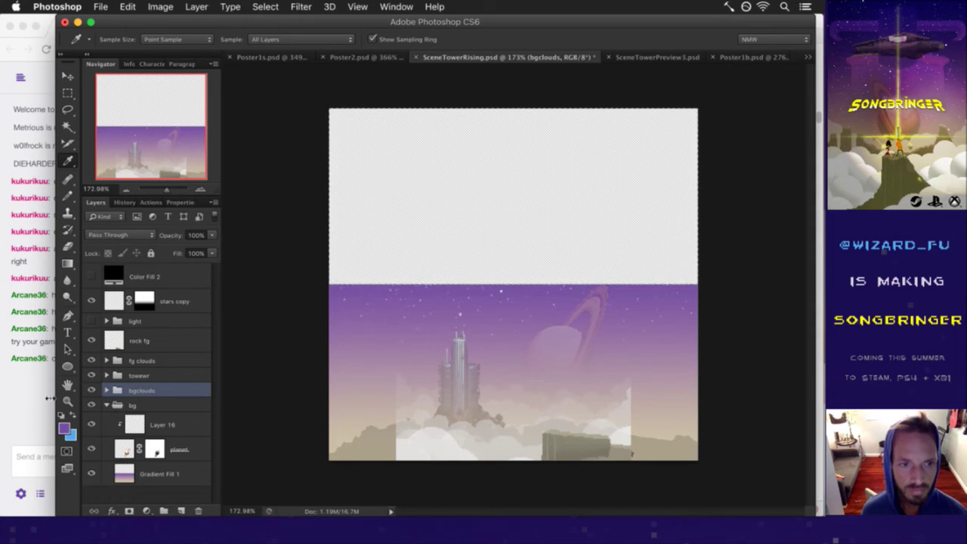
{"action": "left_click", "coordinate": [38, 403]}
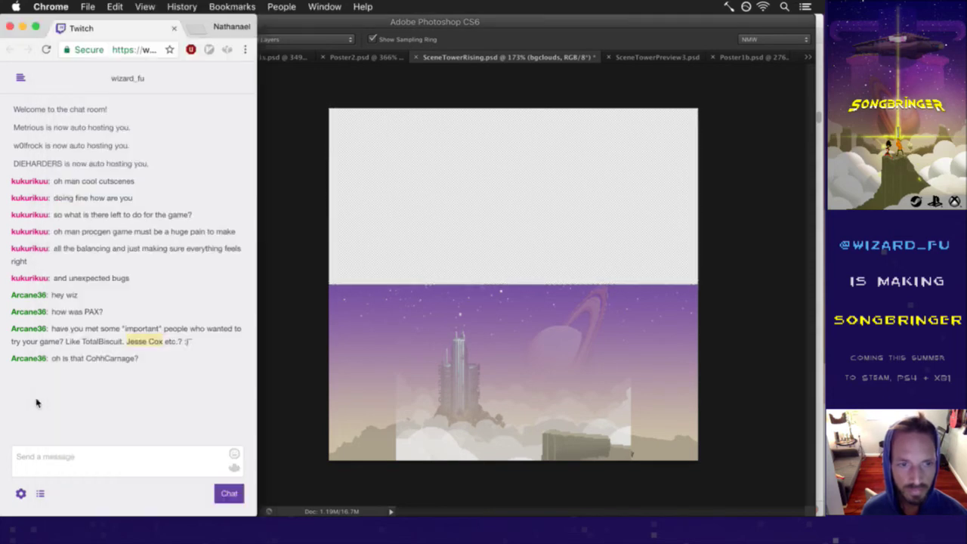
Step: Switch Photoshop to the Gradient Tool, then bring the Twitch chat back in front
{"action": "left_click", "coordinate": [293, 391]}
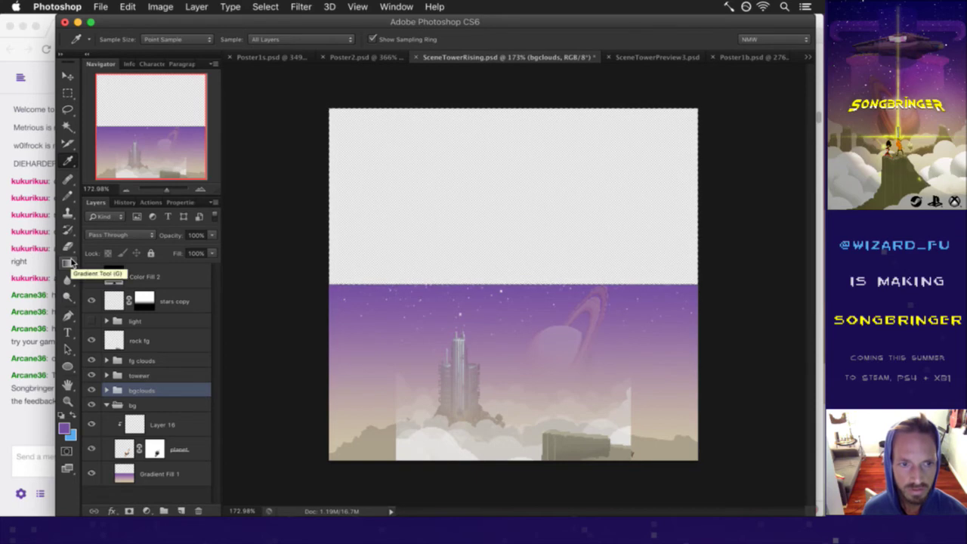
{"action": "left_click", "coordinate": [68, 262]}
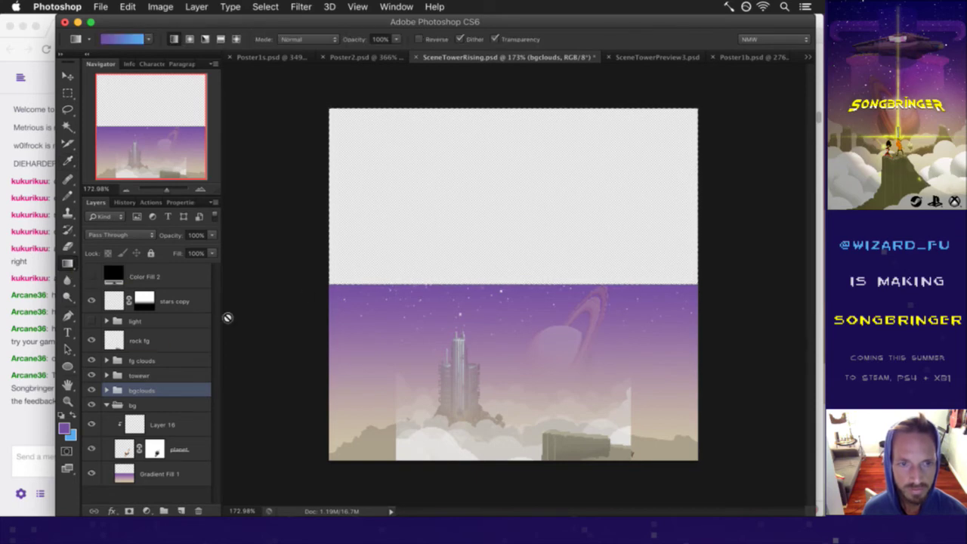
{"action": "left_click", "coordinate": [36, 421]}
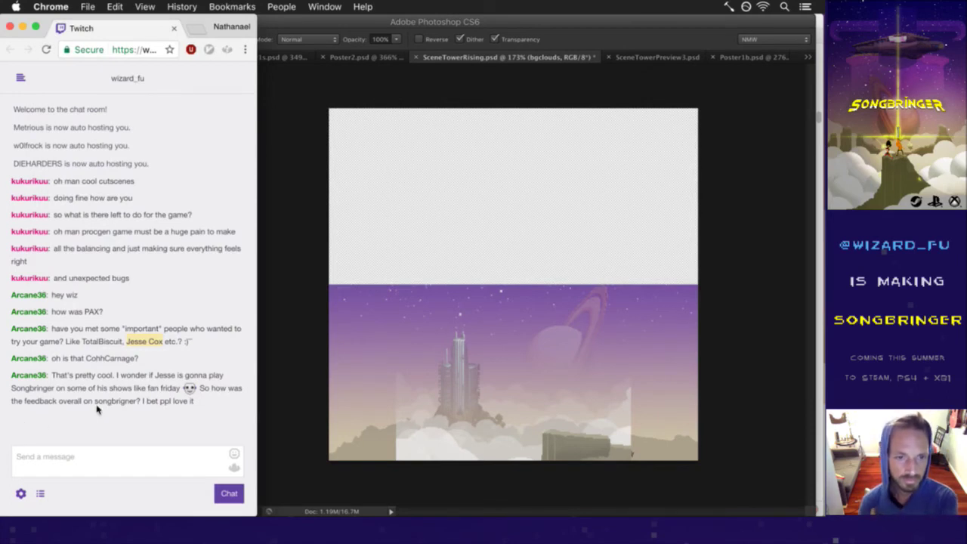
Step: Highlight the viewer's Songbringer feedback question in Twitch chat, then return to Photoshop
{"action": "left_click_drag", "start_coordinate": [200, 389], "coordinate": [218, 408]}
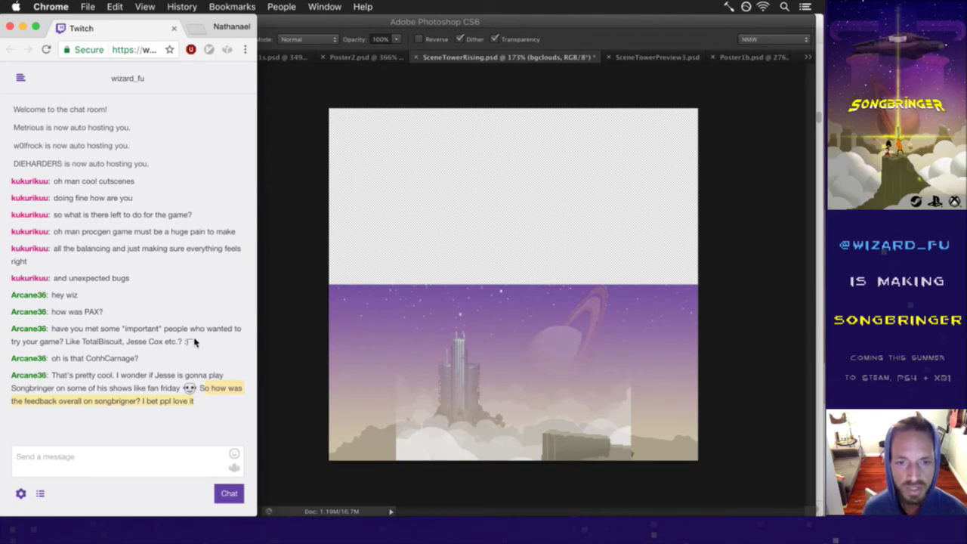
{"action": "left_click", "coordinate": [299, 395]}
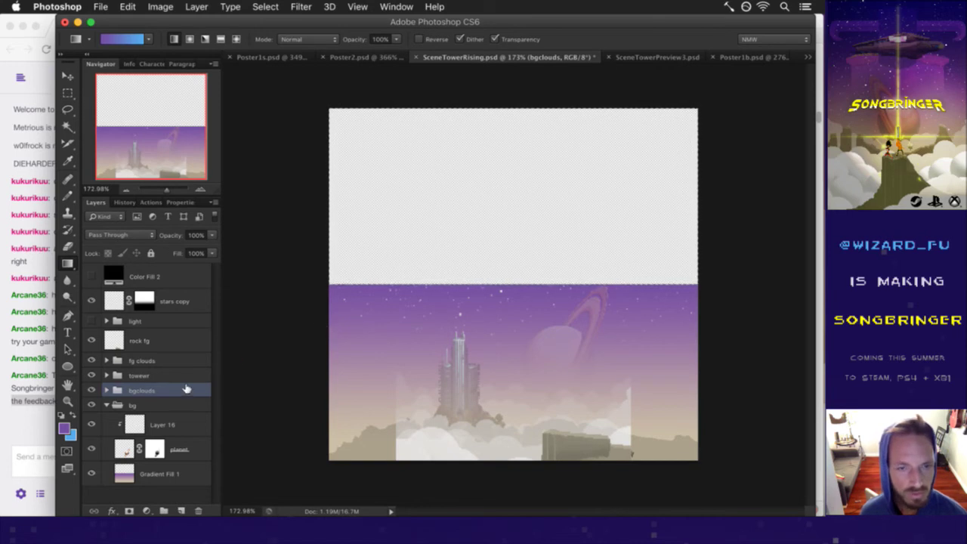
Step: Add a new empty layer and move it below Gradient Fill 1
{"action": "left_click", "coordinate": [129, 476]}
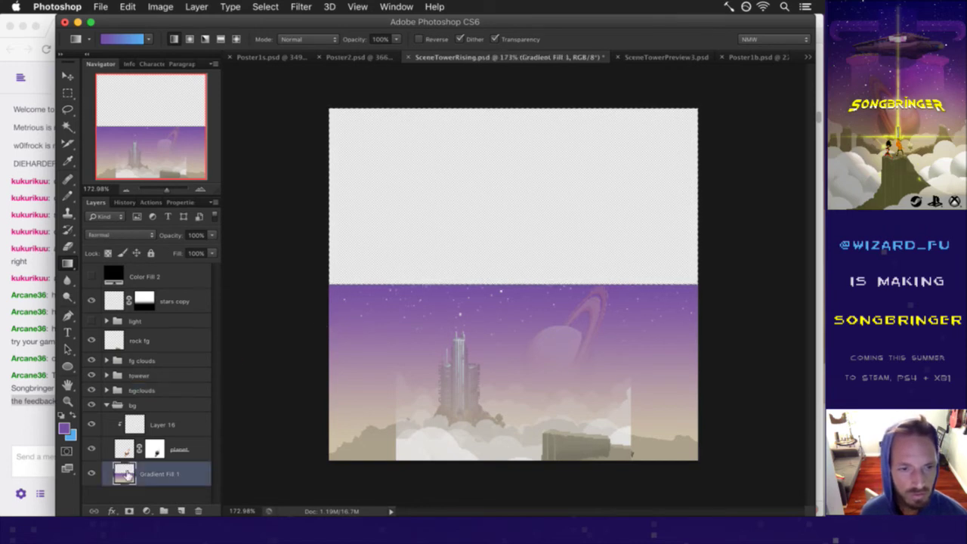
{"action": "left_click", "coordinate": [180, 510]}
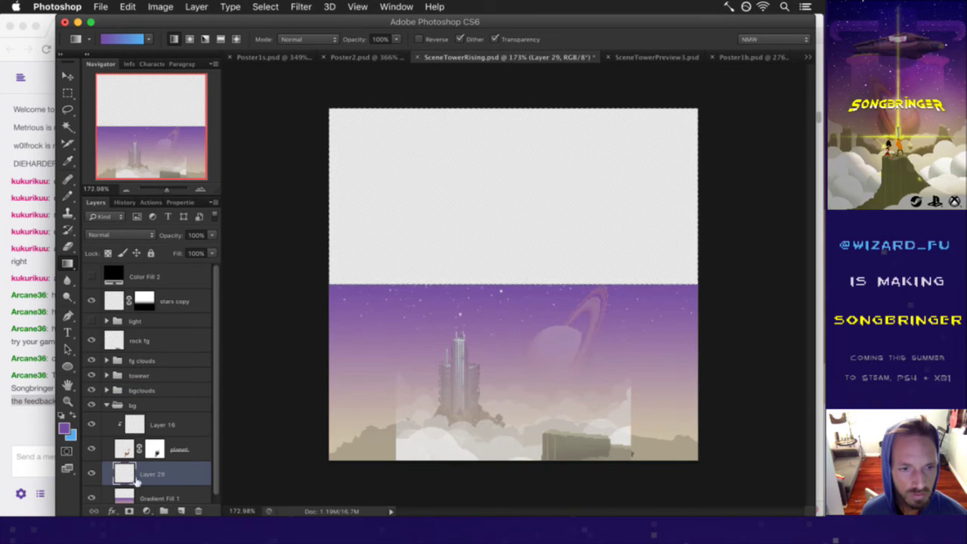
{"action": "scroll", "coordinate": [210, 466], "scroll_direction": "down", "scroll_amount": 1}
{"action": "left_click_drag", "start_coordinate": [210, 465], "coordinate": [131, 497]}
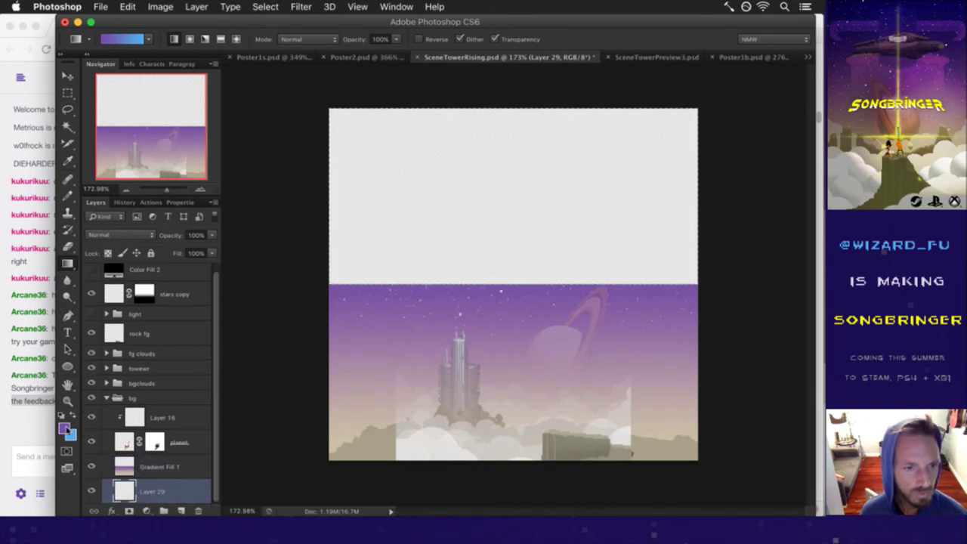
Step: Fill the empty top of the canvas with near-black #030507 and deselect
{"action": "left_click", "coordinate": [74, 417]}
{"action": "left_click", "coordinate": [66, 428]}
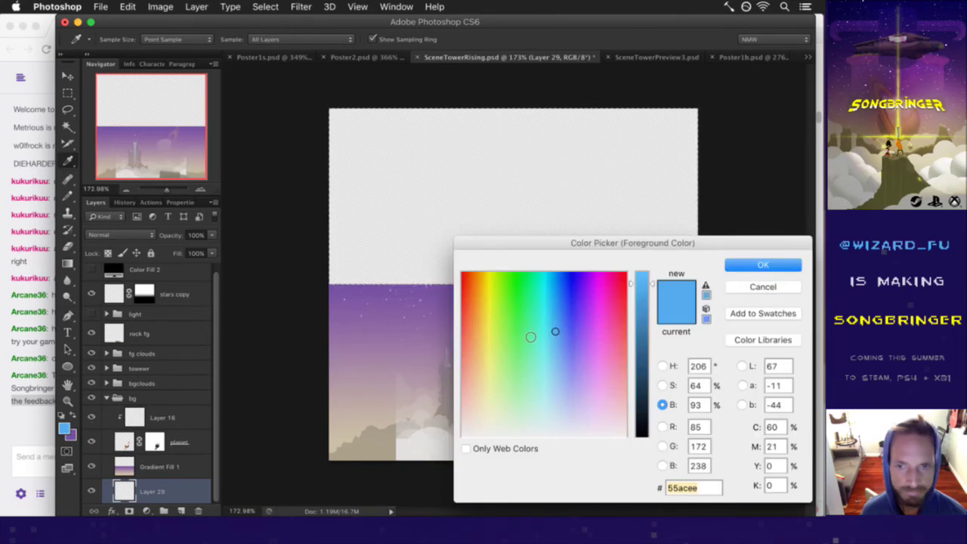
{"action": "left_click_drag", "start_coordinate": [642, 406], "coordinate": [640, 433]}
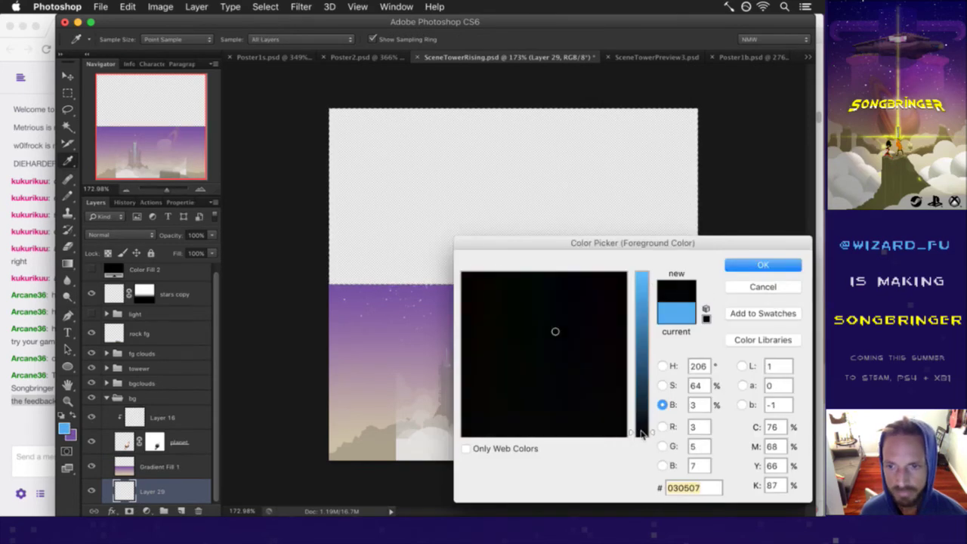
{"action": "left_click", "coordinate": [744, 266]}
{"action": "key", "text": "shift+g"}
{"action": "left_click", "coordinate": [622, 231]}
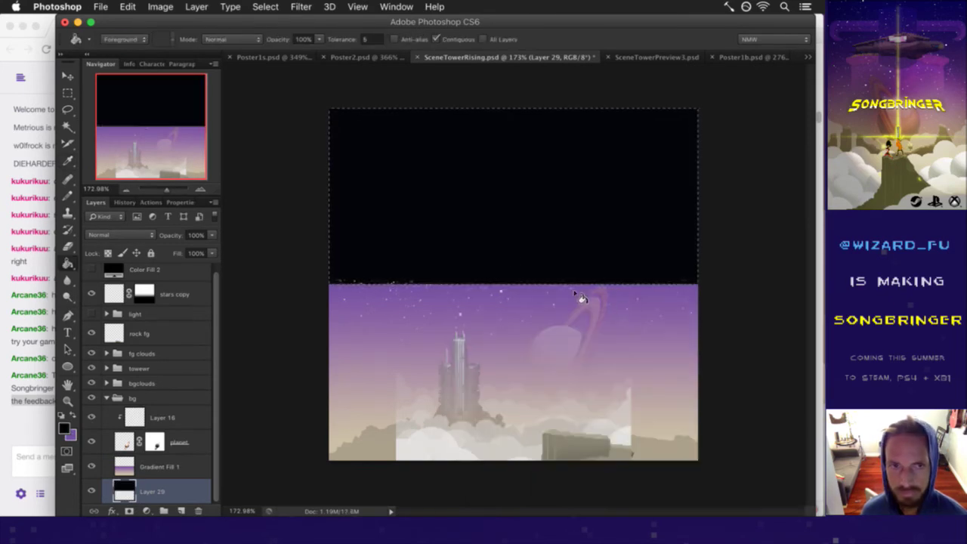
{"action": "key", "text": "m"}
{"action": "left_click", "coordinate": [498, 235]}
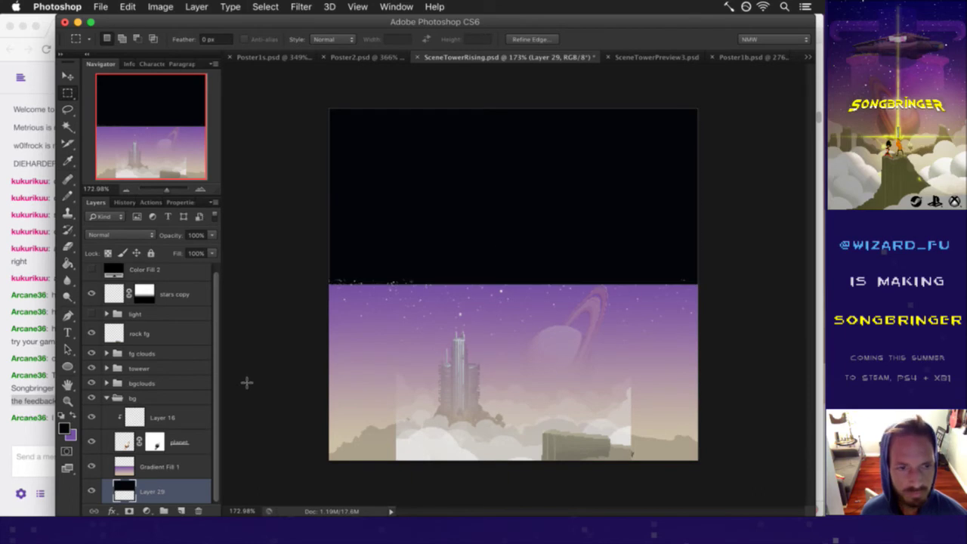
Step: Mark a viewer's chat message in Twitch, then reselect the Gradient Fill 1 layer
{"action": "left_click", "coordinate": [25, 435]}
{"action": "left_click_drag", "start_coordinate": [68, 423], "coordinate": [256, 427]}
{"action": "left_click", "coordinate": [307, 415]}
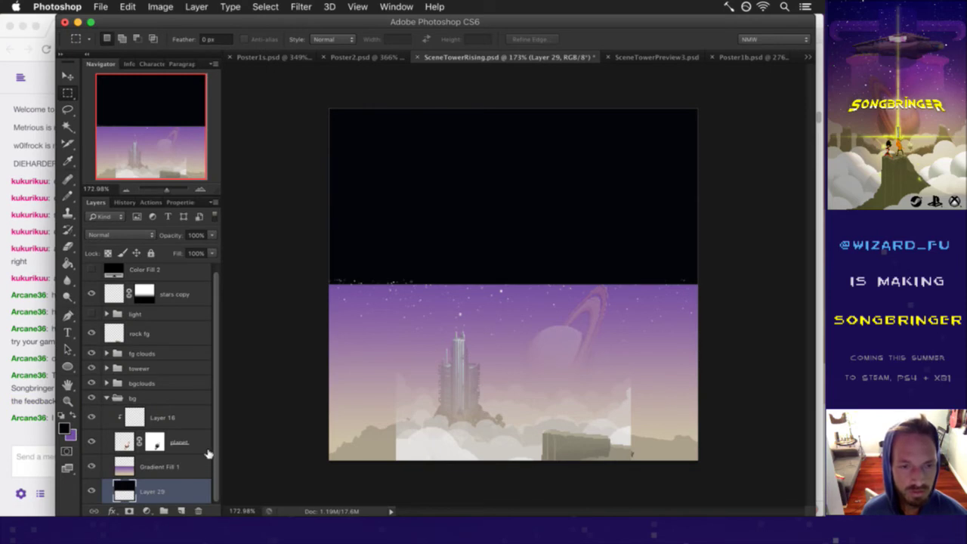
{"action": "left_click", "coordinate": [136, 465]}
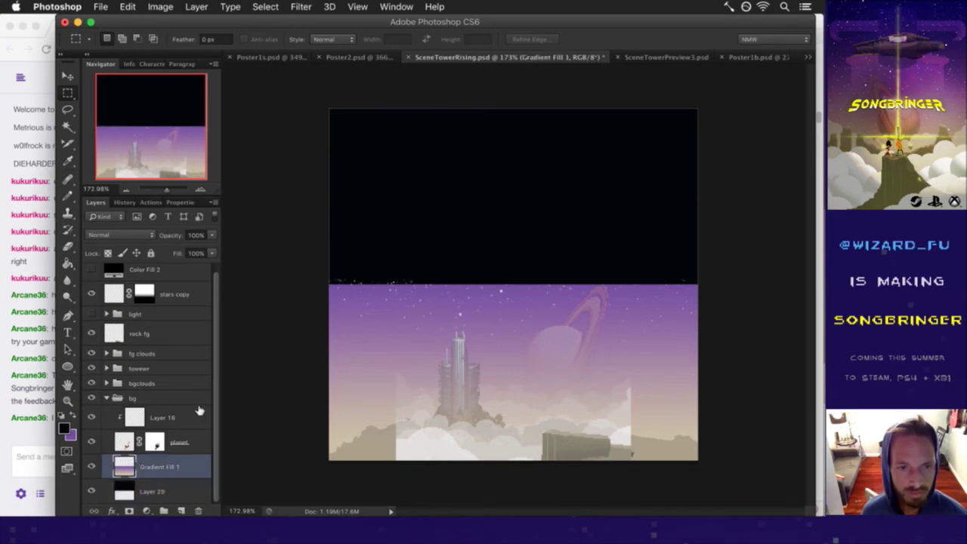
Step: Set the foreground colour to dark blue #1a3448
{"action": "left_click", "coordinate": [65, 428]}
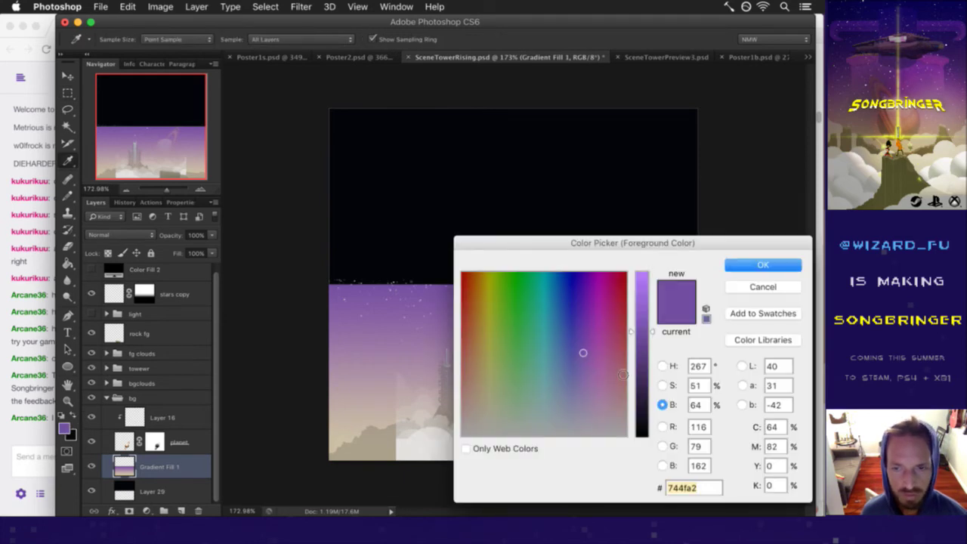
{"action": "left_click", "coordinate": [739, 286]}
{"action": "left_click", "coordinate": [74, 417]}
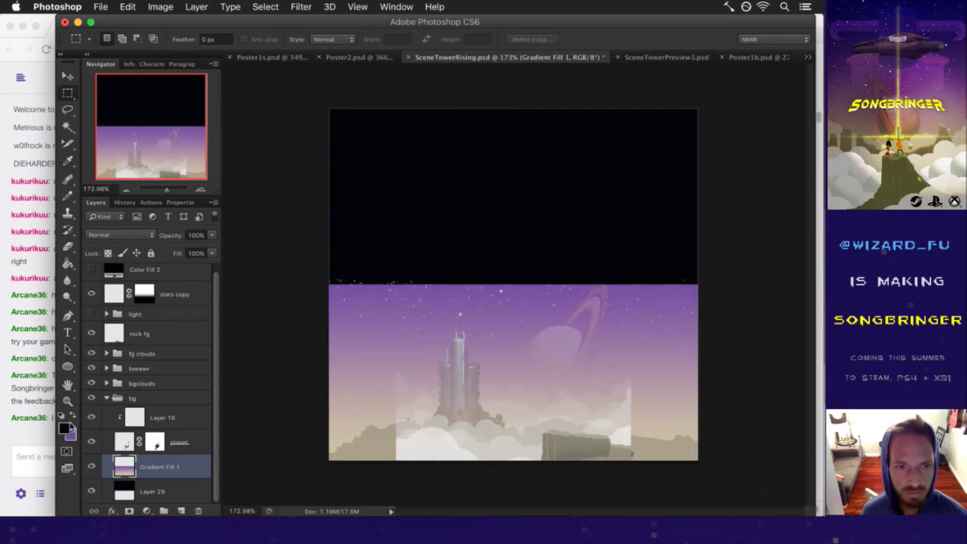
{"action": "left_click", "coordinate": [65, 429]}
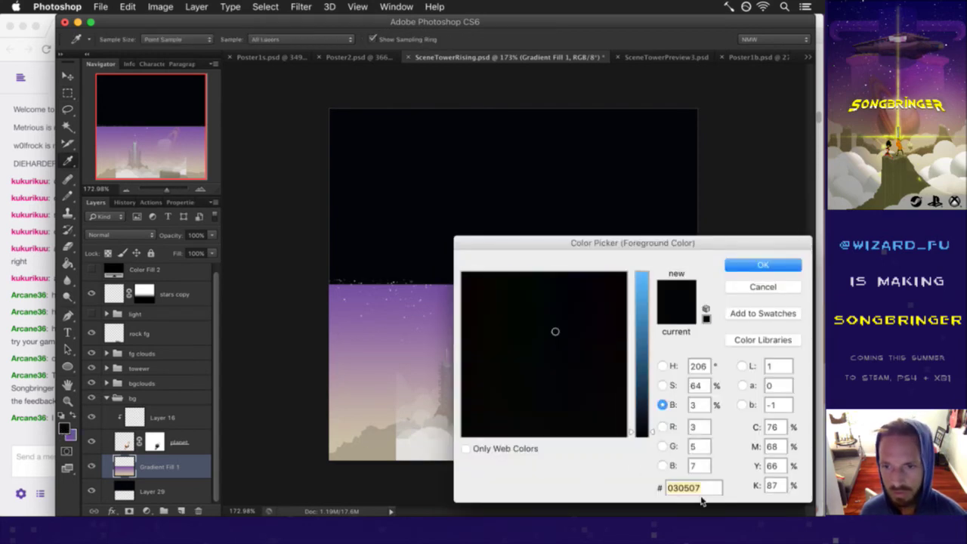
{"action": "type", "text": "744fa2"}
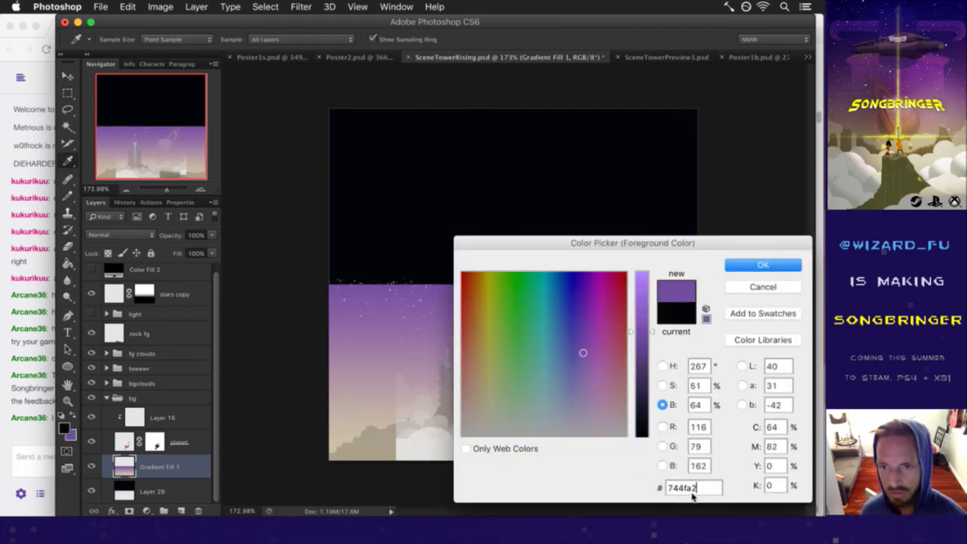
{"action": "left_click", "coordinate": [761, 290]}
{"action": "left_click", "coordinate": [65, 429]}
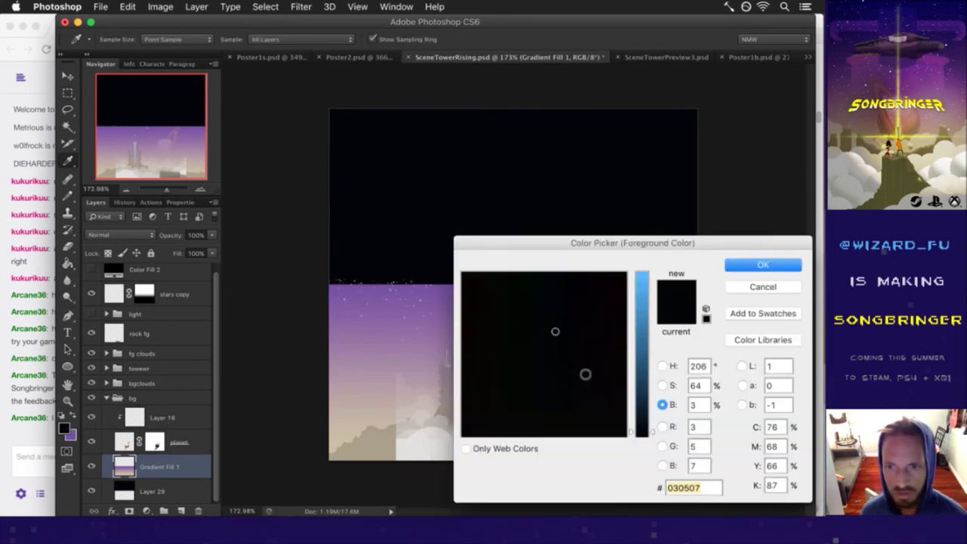
{"action": "left_click_drag", "start_coordinate": [641, 360], "coordinate": [637, 393]}
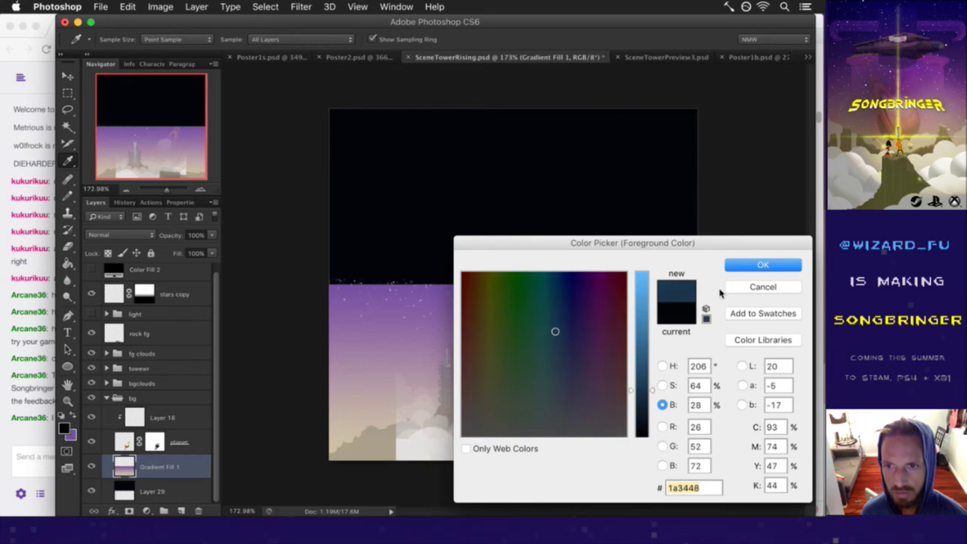
{"action": "left_click", "coordinate": [735, 265]}
Step: Magic Wand the black top, drag a dark-blue gradient into the purple sky, deselect and save
{"action": "key", "text": "m"}
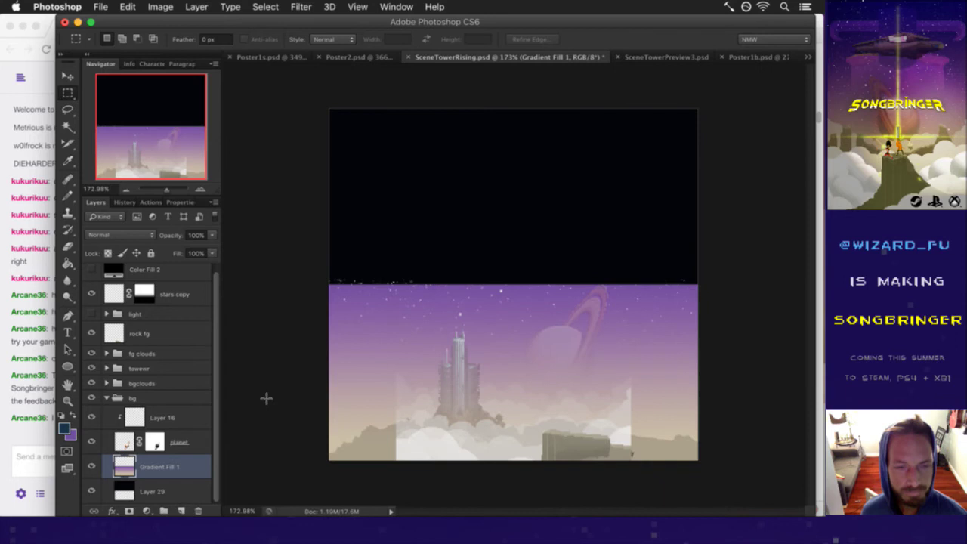
{"action": "left_click", "coordinate": [68, 264]}
{"action": "left_click_drag", "start_coordinate": [68, 264], "coordinate": [102, 262]}
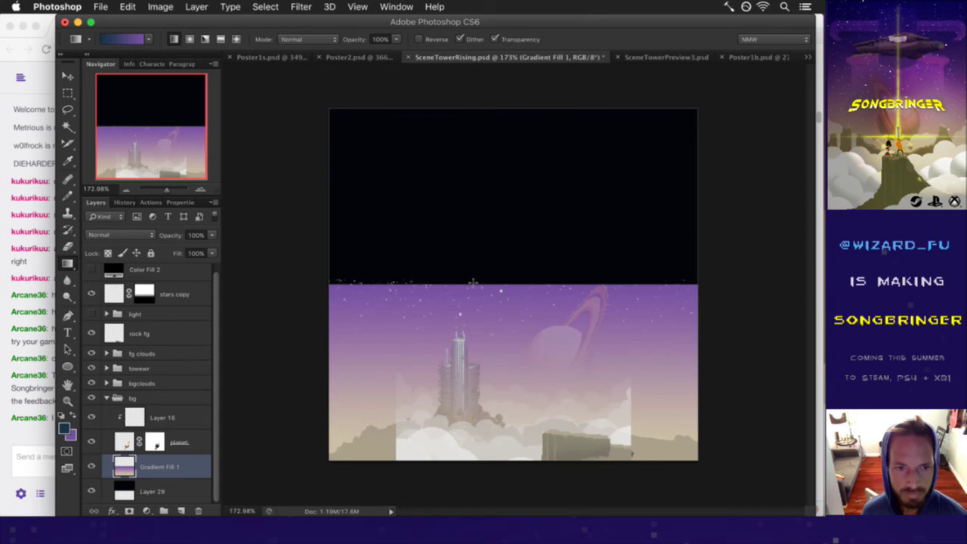
{"action": "left_click", "coordinate": [67, 126]}
{"action": "left_click", "coordinate": [429, 207]}
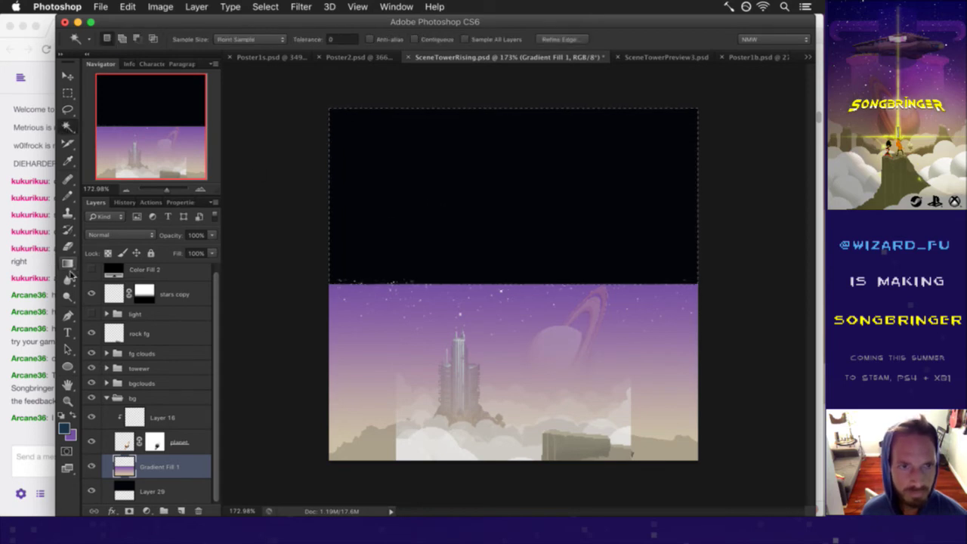
{"action": "left_click", "coordinate": [67, 263]}
{"action": "left_click_drag", "start_coordinate": [484, 111], "coordinate": [493, 278]}
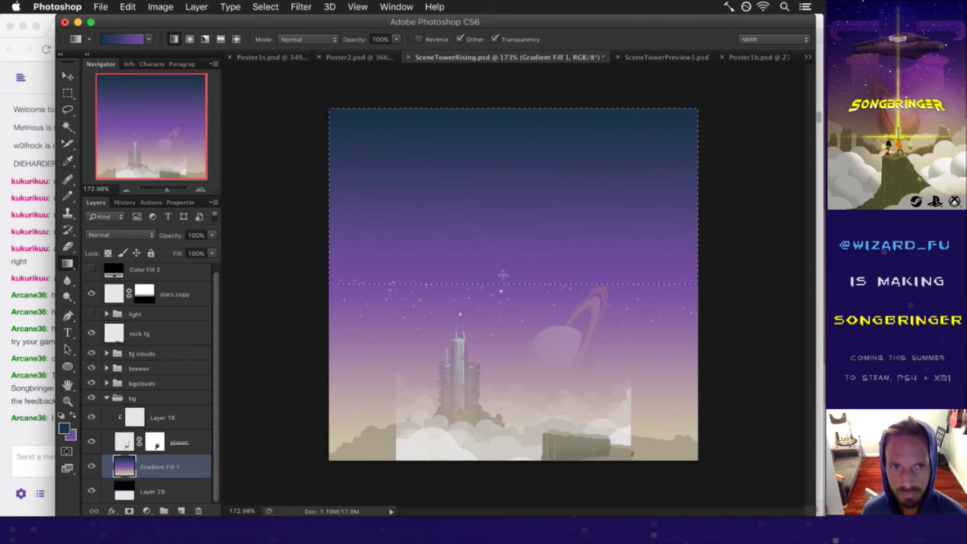
{"action": "key", "text": "m"}
{"action": "left_click", "coordinate": [281, 229]}
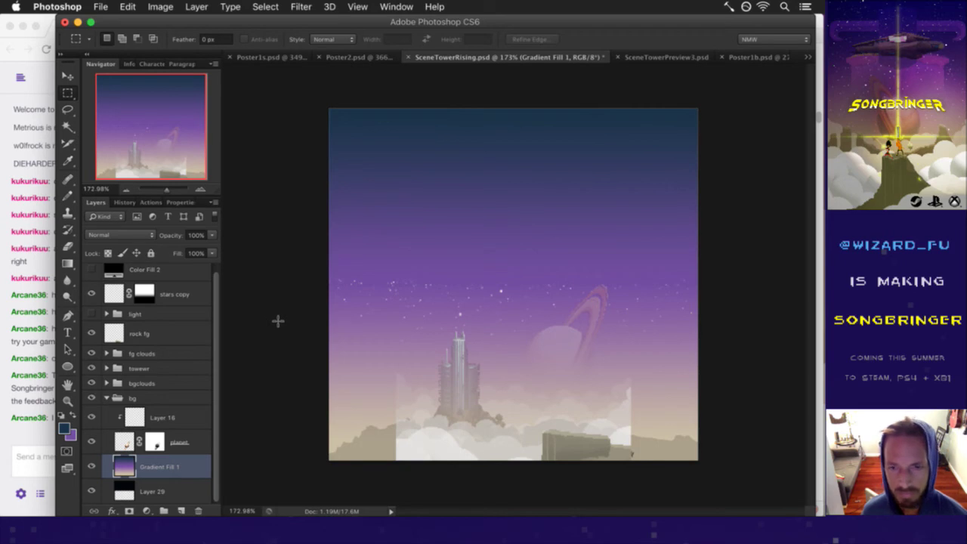
{"action": "key", "text": "super+s"}
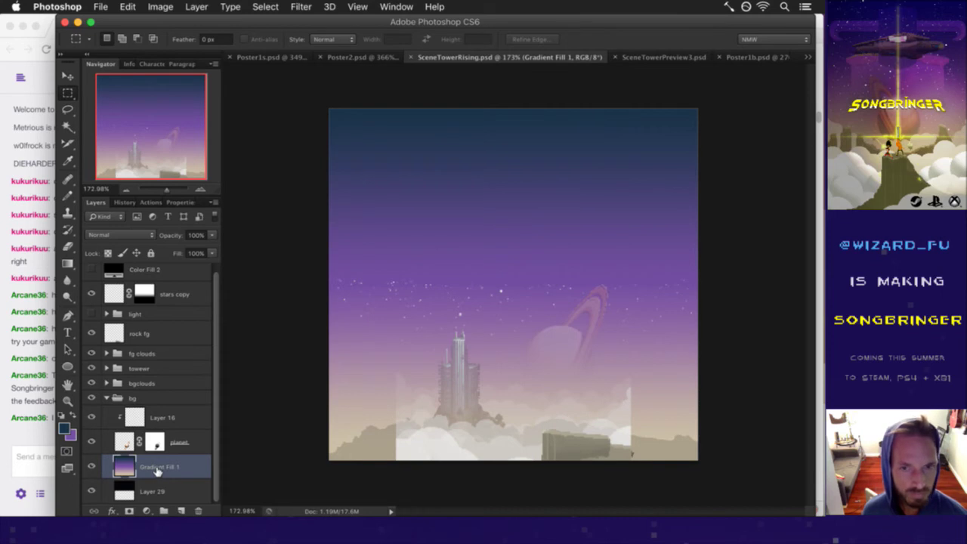
Step: Copy the starry region from the stars copy layer and paste it as a new layer
{"action": "left_click", "coordinate": [115, 294]}
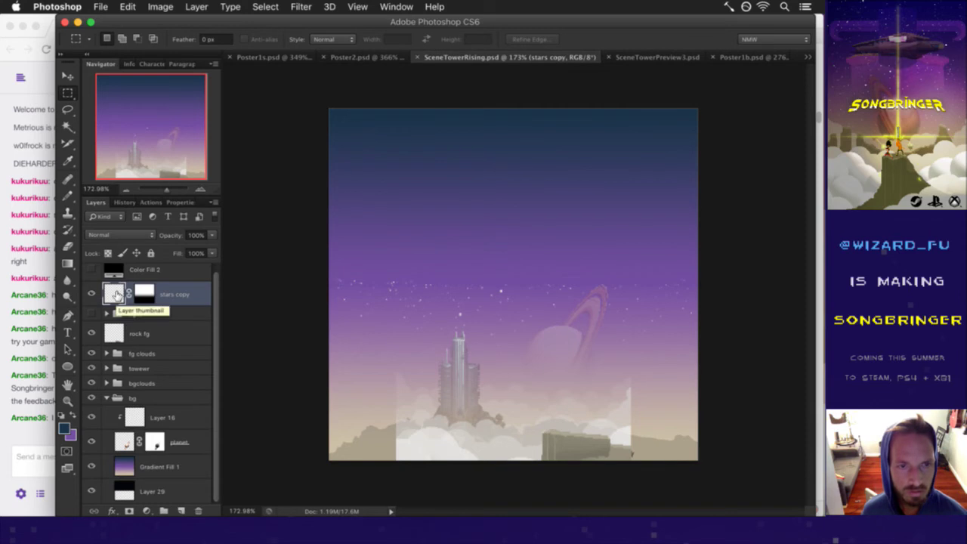
{"action": "left_click_drag", "start_coordinate": [302, 262], "coordinate": [743, 513]}
{"action": "key", "text": "super+c"}
{"action": "key", "text": "super+v"}
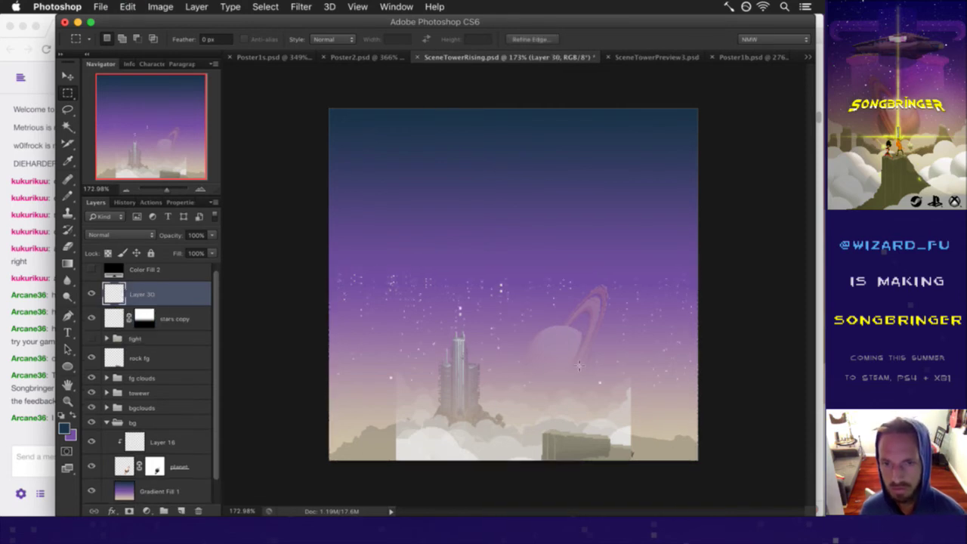
Step: Flip the pasted stars horizontally and vertically, move them up and left, and commit
{"action": "key", "text": "super+t"}
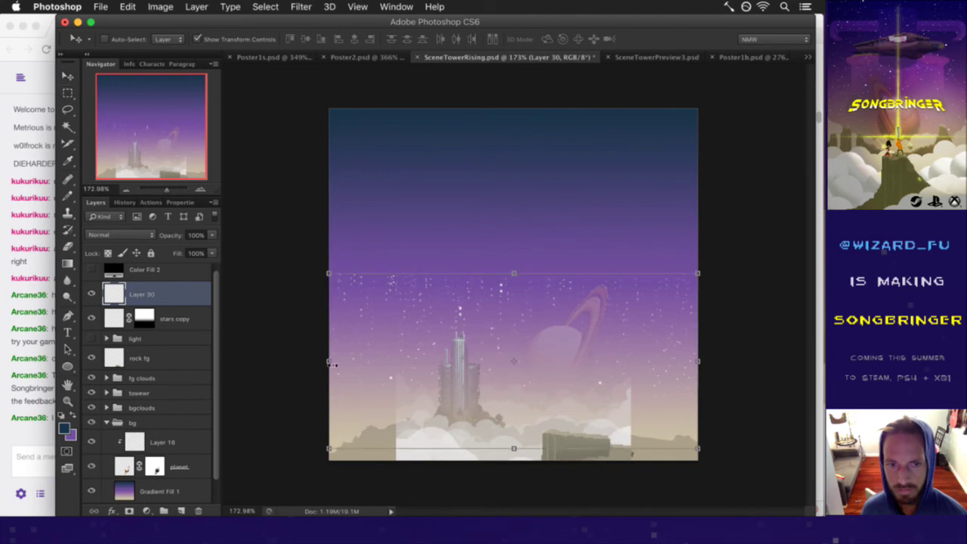
{"action": "right_click", "coordinate": [416, 333]}
{"action": "left_click", "coordinate": [457, 492]}
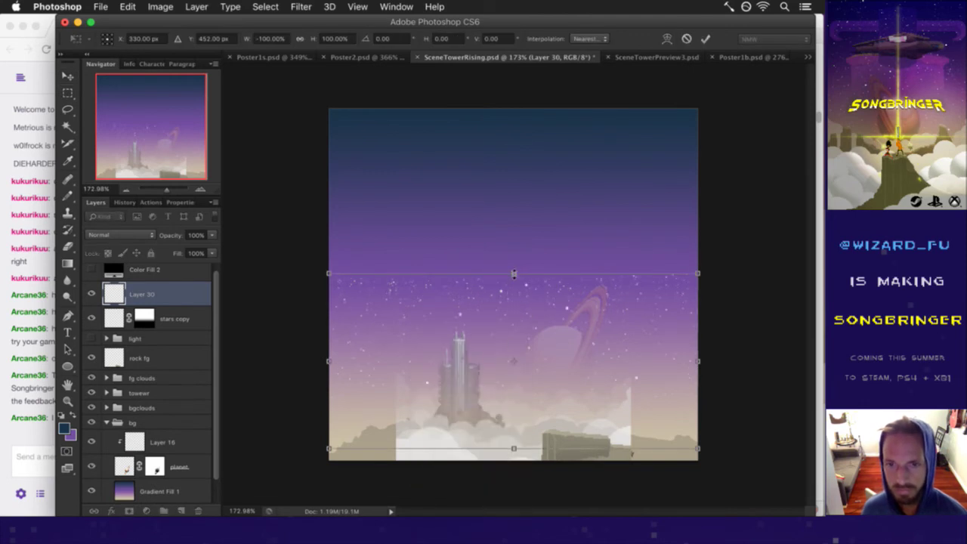
{"action": "right_click", "coordinate": [513, 275]}
{"action": "left_click", "coordinate": [560, 451]}
{"action": "left_click_drag", "start_coordinate": [542, 302], "coordinate": [535, 129]}
{"action": "left_click_drag", "start_coordinate": [567, 198], "coordinate": [419, 200]}
{"action": "left_click", "coordinate": [705, 38]}
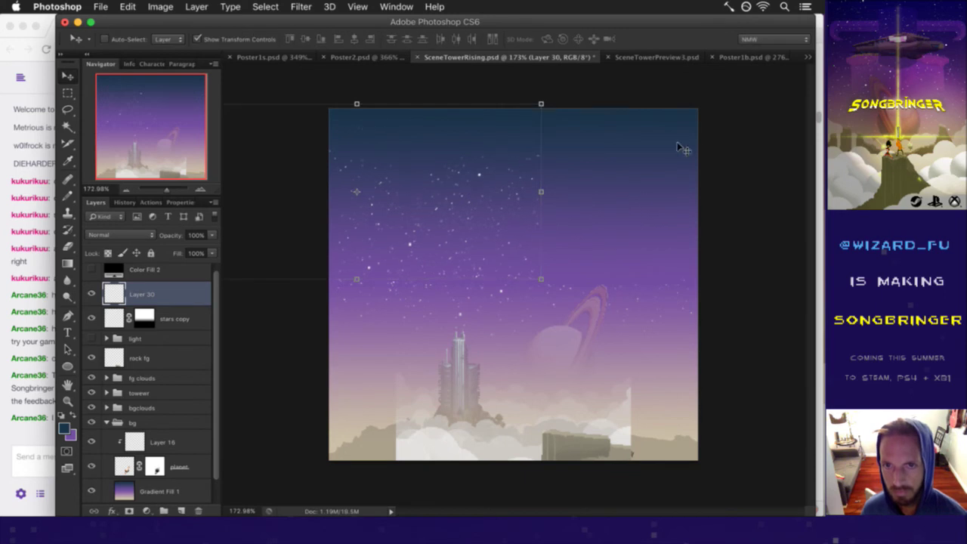
Step: Add two more star copies, offsetting one sideways and moving the other up about 183 px
{"action": "key", "text": "super+shift+alt+n"}
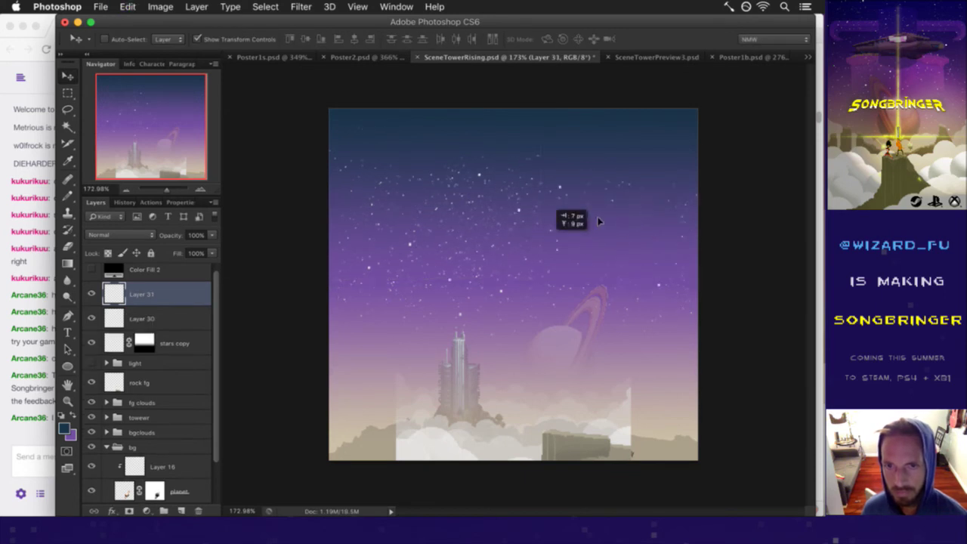
{"action": "left_click_drag", "start_coordinate": [473, 222], "coordinate": [565, 230]}
{"action": "key", "text": "l"}
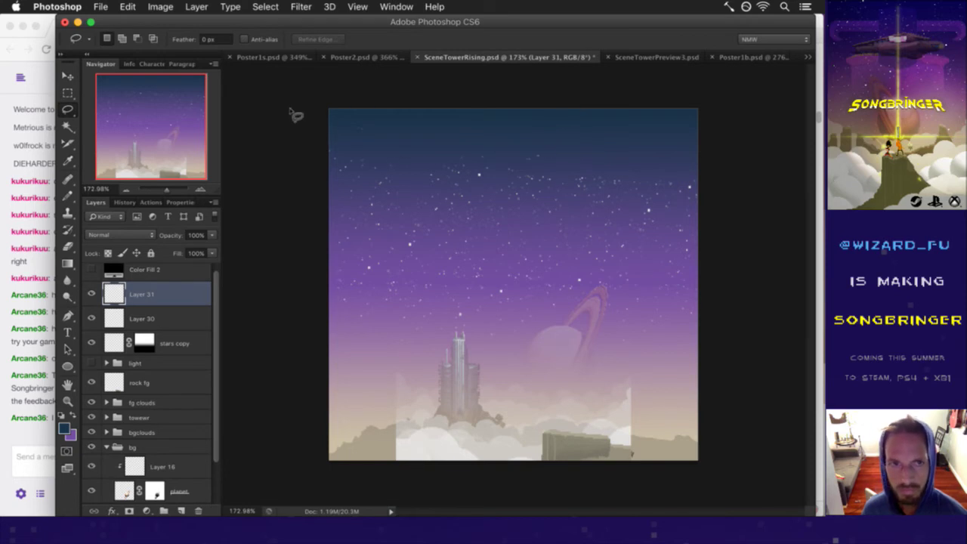
{"action": "key", "text": "m"}
{"action": "key", "text": "super+alt+shift+n"}
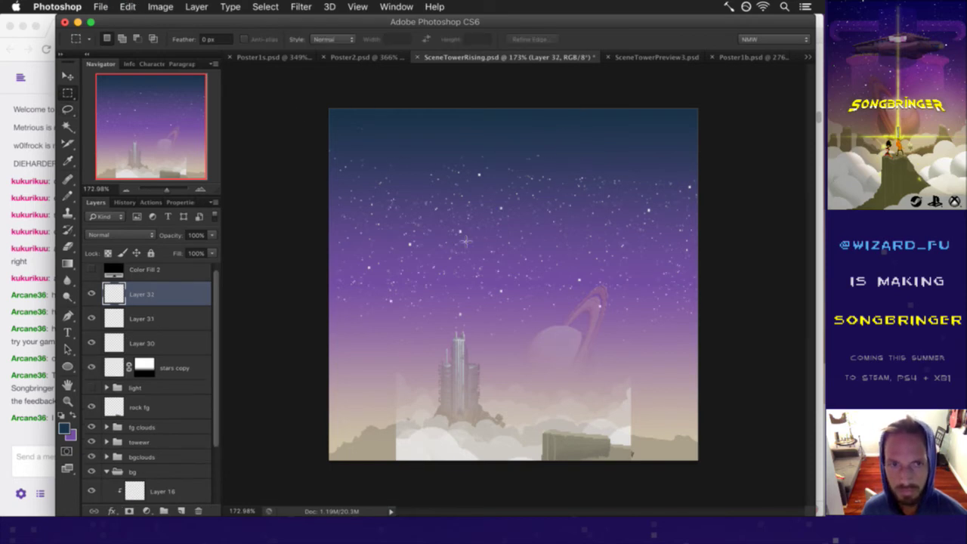
{"action": "key", "text": "v"}
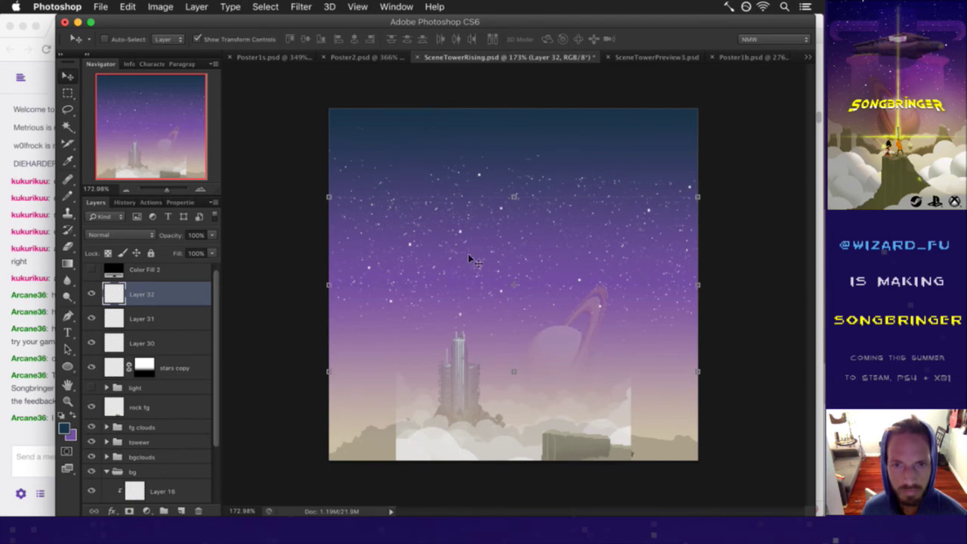
{"action": "left_click_drag", "start_coordinate": [468, 258], "coordinate": [455, 180]}
Step: Erase stray stars near the tower with a size-70 eraser
{"action": "key", "text": "e"}
{"action": "key", "text": "bracketright"}
{"action": "key", "text": "bracketright"}
{"action": "key", "text": "bracketright"}
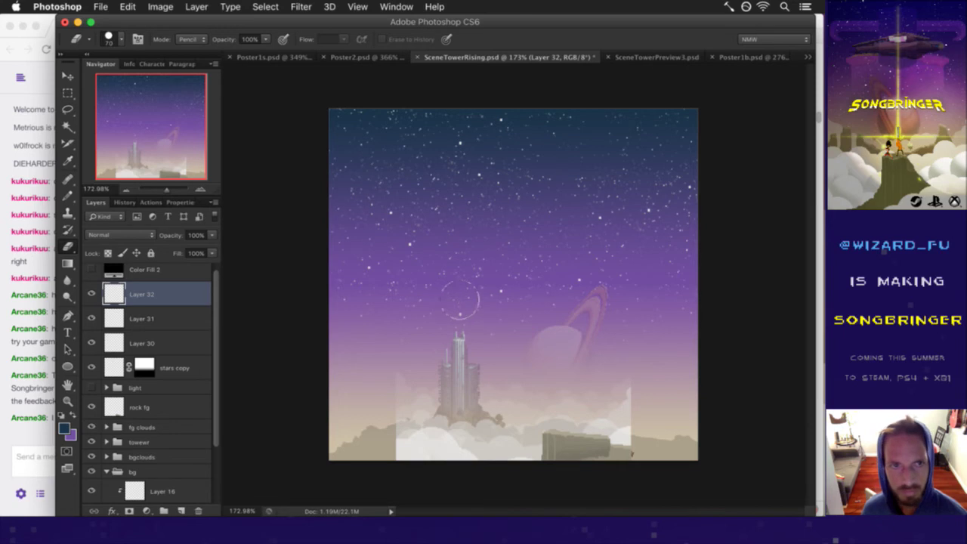
{"action": "key", "text": "m"}
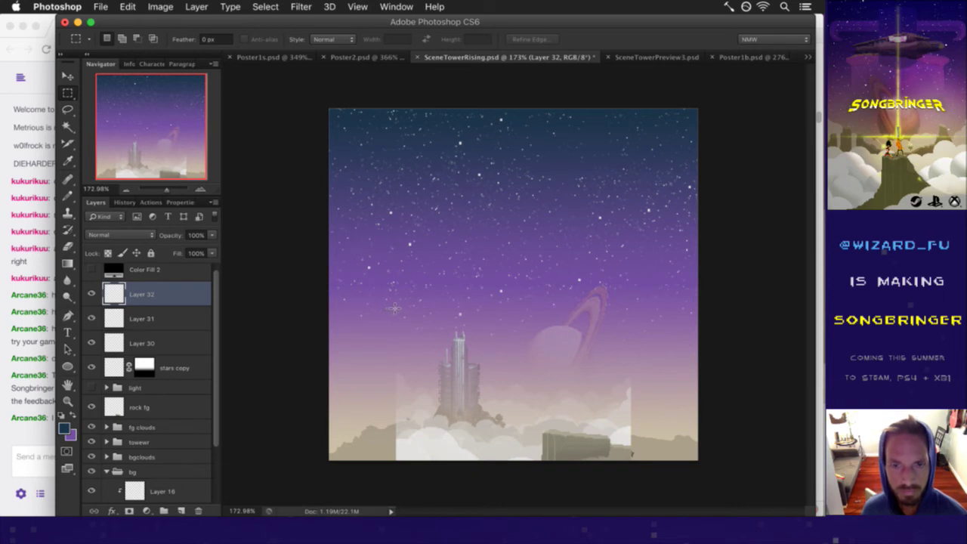
Step: Save the stars copy mask's gradient onto a new hidden layer
{"action": "left_click", "coordinate": [168, 342], "text": "shift"}
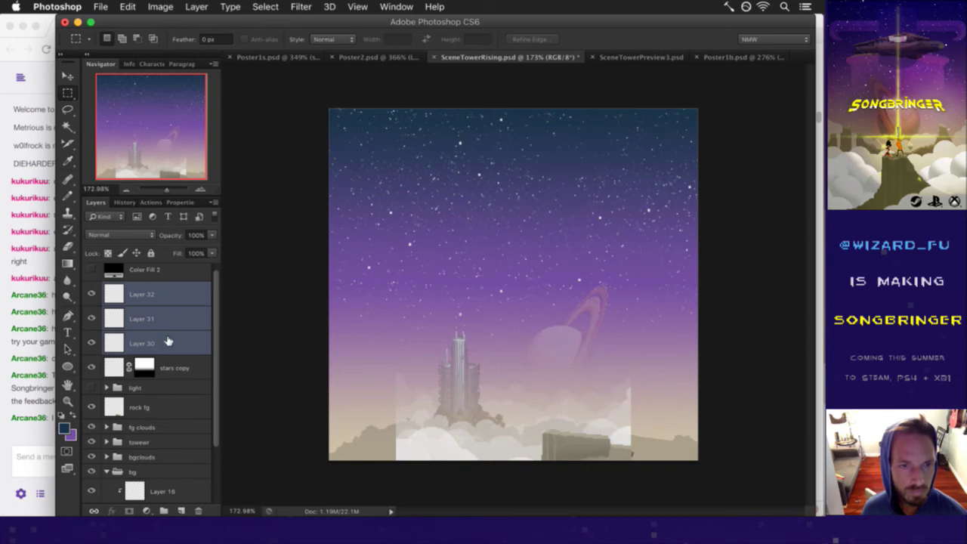
{"action": "left_click", "coordinate": [146, 367]}
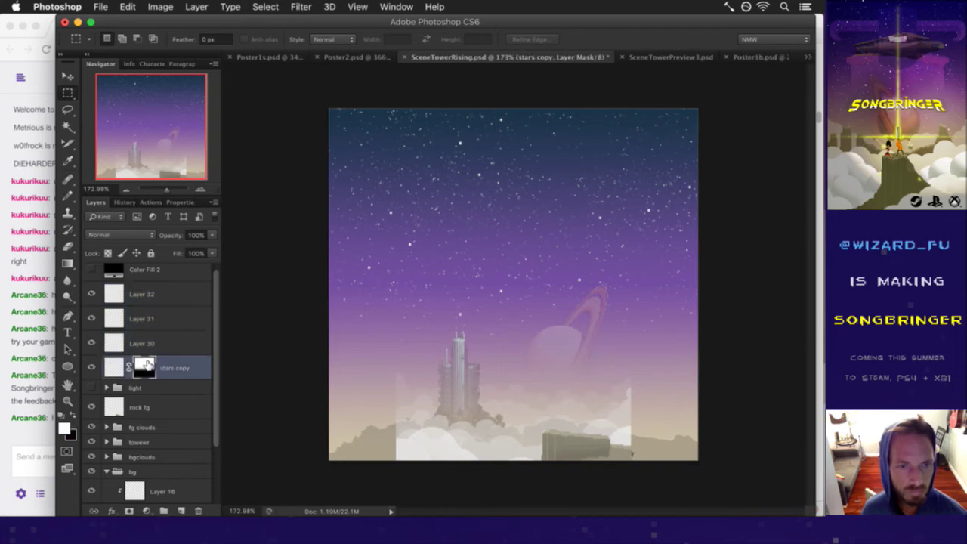
{"action": "left_click", "coordinate": [146, 368], "text": "alt"}
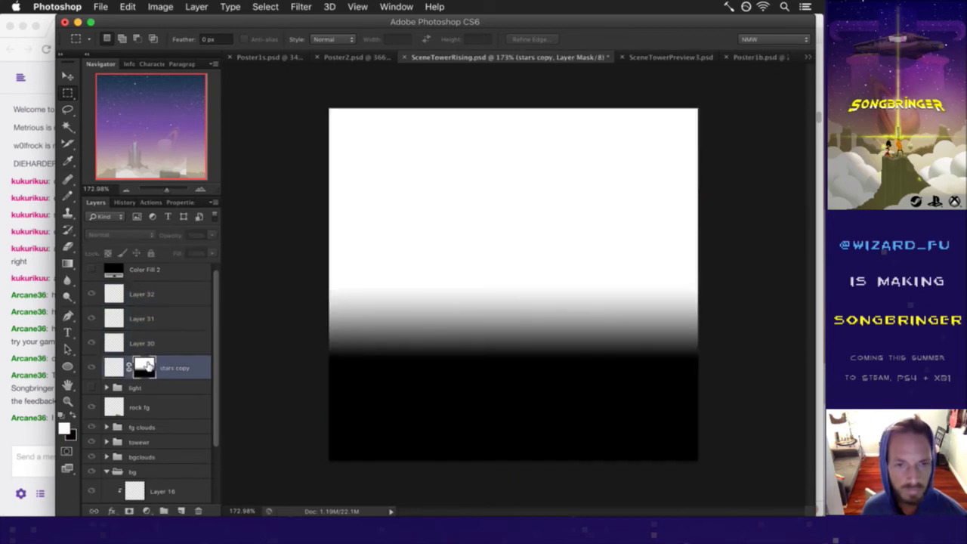
{"action": "left_click", "coordinate": [118, 291]}
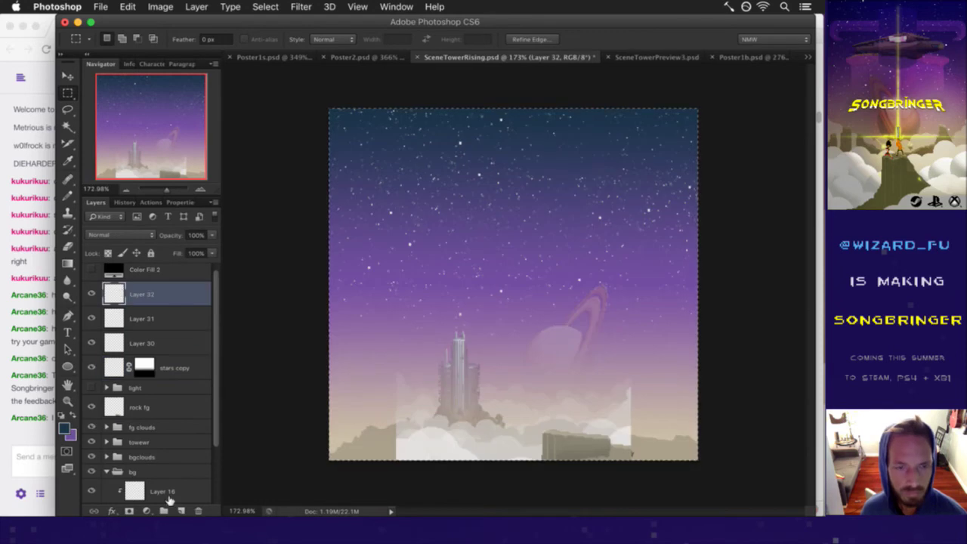
{"action": "left_click", "coordinate": [181, 511]}
{"action": "key", "text": "ctrl+v"}
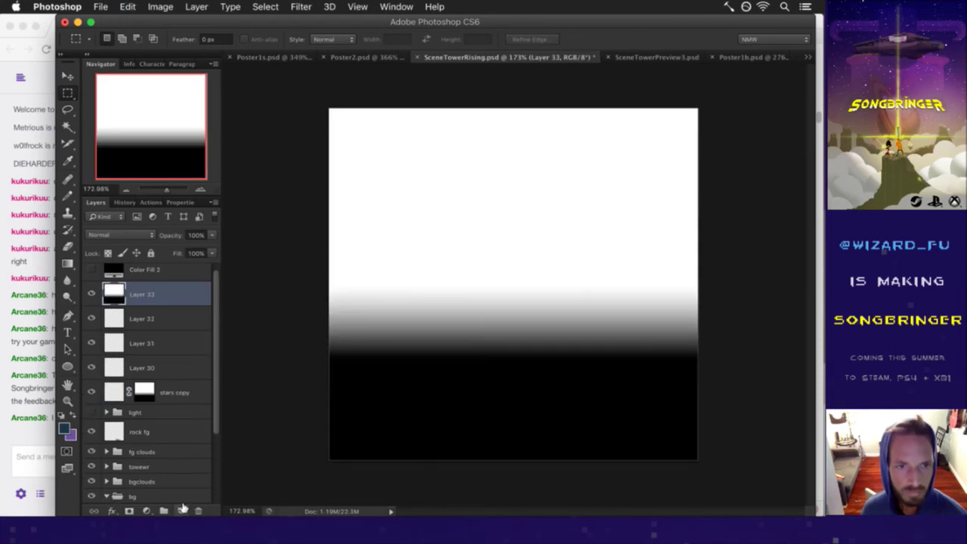
{"action": "left_click", "coordinate": [92, 294]}
Step: Disable the stars copy layer mask
{"action": "left_click", "coordinate": [134, 318]}
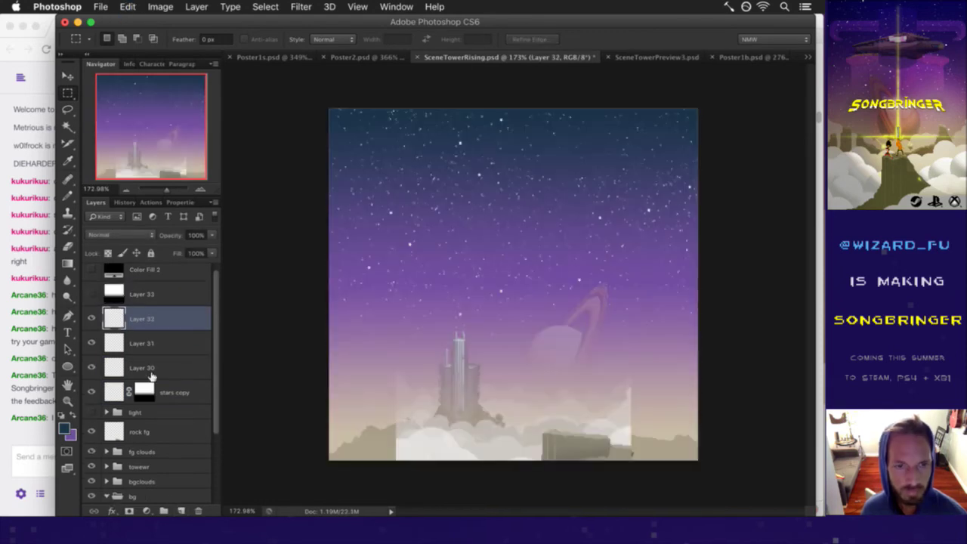
{"action": "right_click", "coordinate": [146, 389]}
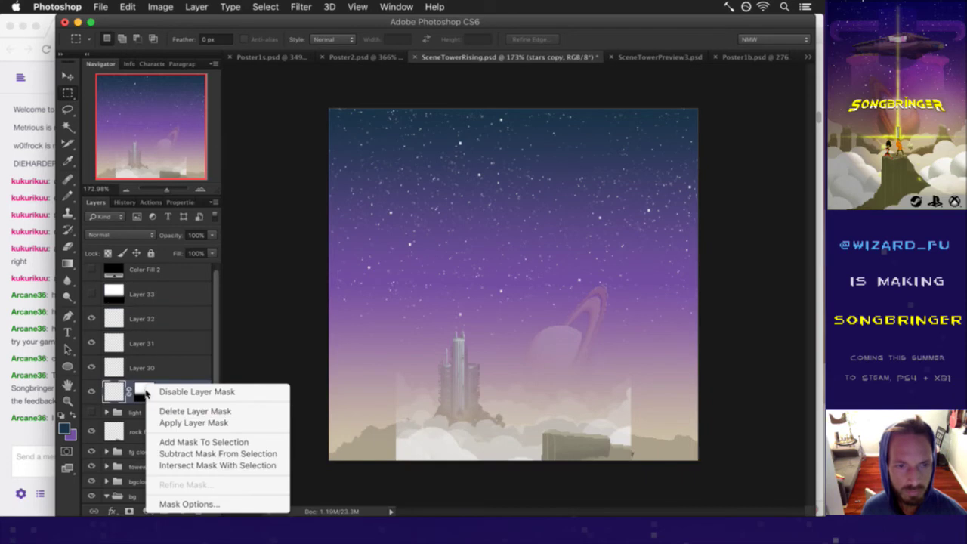
{"action": "left_click", "coordinate": [169, 392]}
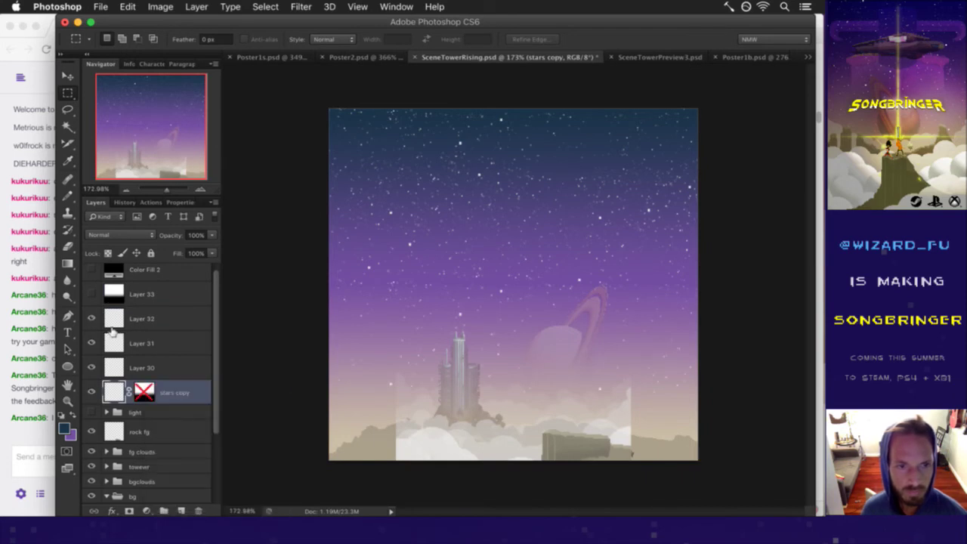
Step: Select all the star layers together for merging
{"action": "left_click", "coordinate": [113, 318], "text": "shift"}
{"action": "right_click", "coordinate": [113, 320]}
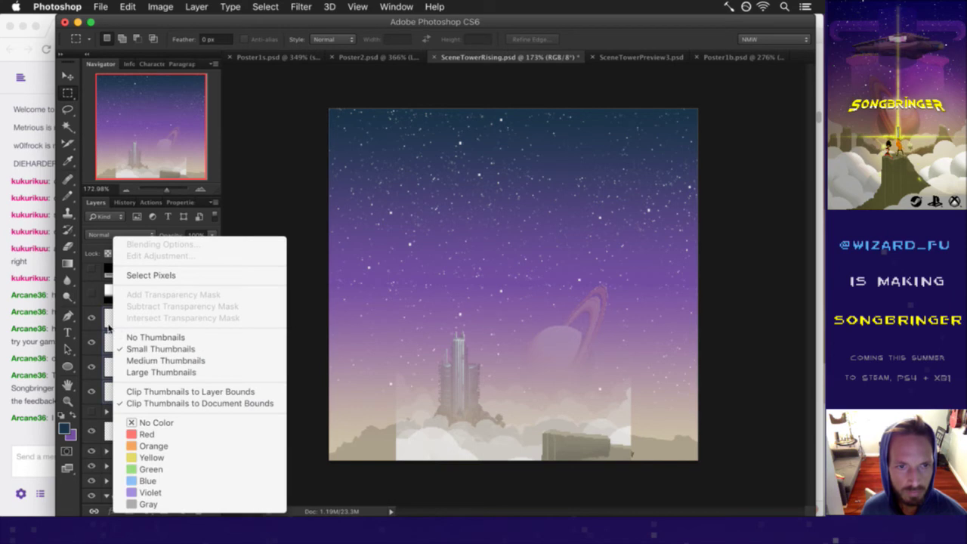
{"action": "key", "text": "Escape"}
{"action": "right_click", "coordinate": [167, 320]}
{"action": "key", "text": "Escape"}
Step: Merge the selected star layers and rename the result 'stars'
{"action": "key", "text": "super+e"}
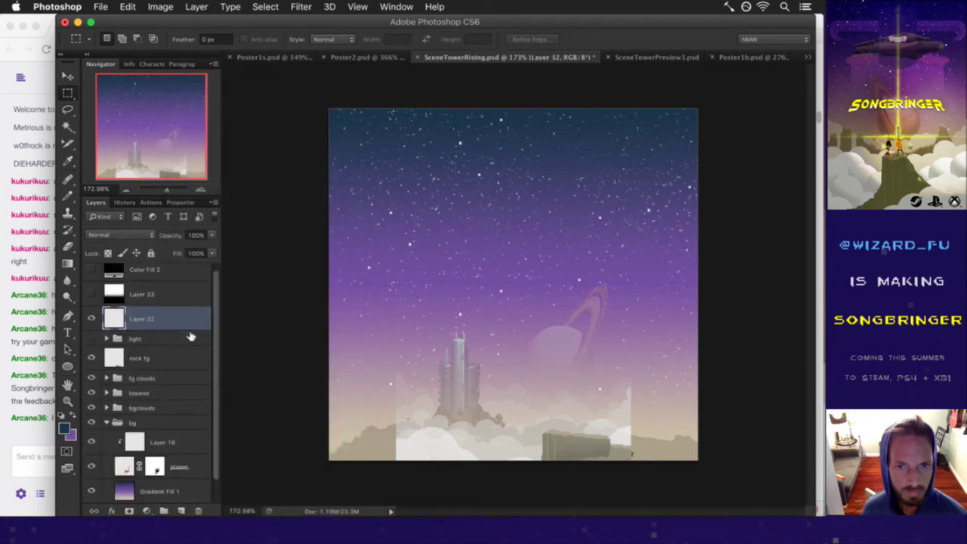
{"action": "double_click", "coordinate": [144, 318]}
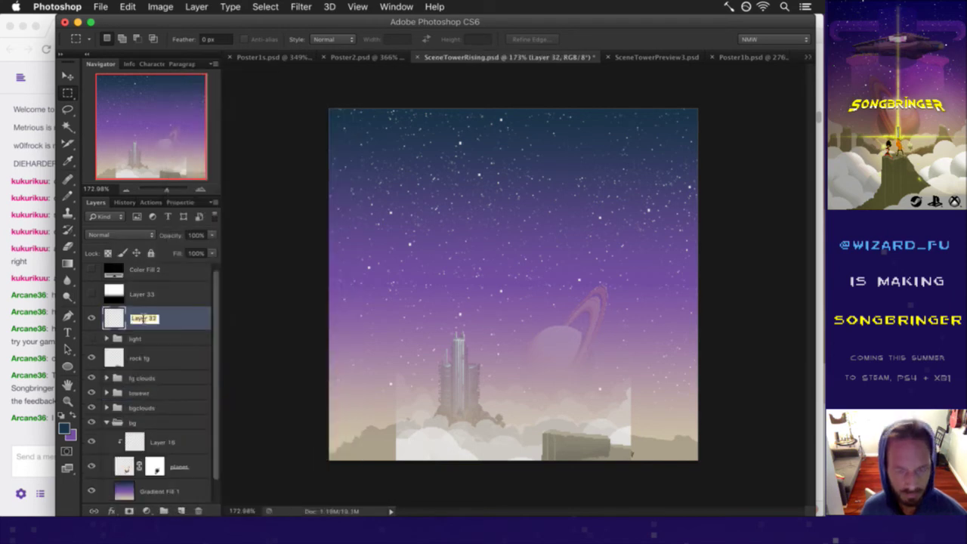
{"action": "type", "text": "stars"}
{"action": "key", "text": "Return"}
Step: Load Layer 33's gradient as a selection and add a Reveal Selection mask to stars
{"action": "left_click", "coordinate": [92, 294]}
{"action": "left_click", "coordinate": [113, 294], "text": "super"}
{"action": "left_click", "coordinate": [91, 293]}
{"action": "left_click", "coordinate": [115, 318]}
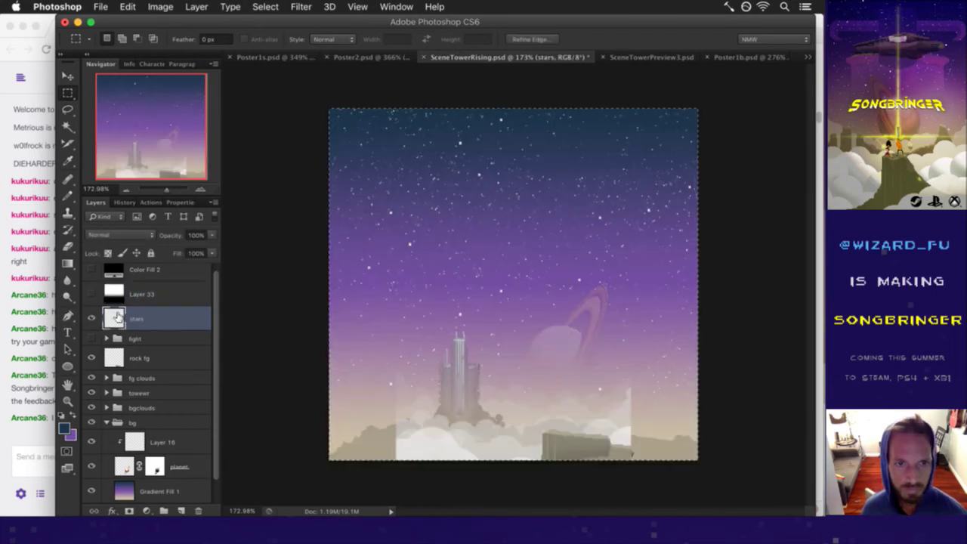
{"action": "left_click", "coordinate": [198, 6]}
{"action": "mouse_move", "coordinate": [260, 124]}
{"action": "mouse_move", "coordinate": [280, 168]}
{"action": "left_click", "coordinate": [349, 169]}
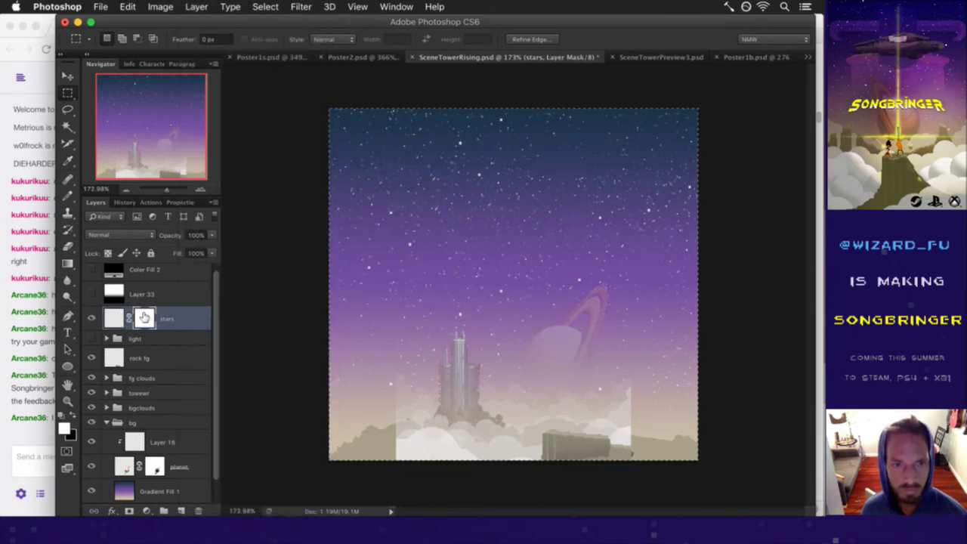
Step: Check the stars mask, save, and switch the light group's night lighting back on
{"action": "left_click", "coordinate": [144, 318], "text": "alt"}
{"action": "left_click", "coordinate": [124, 316]}
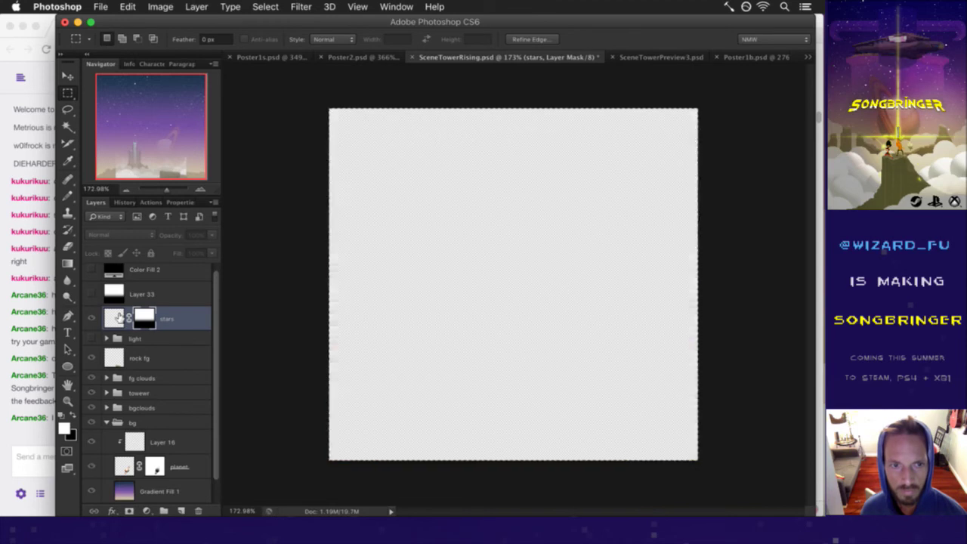
{"action": "key", "text": "super+s"}
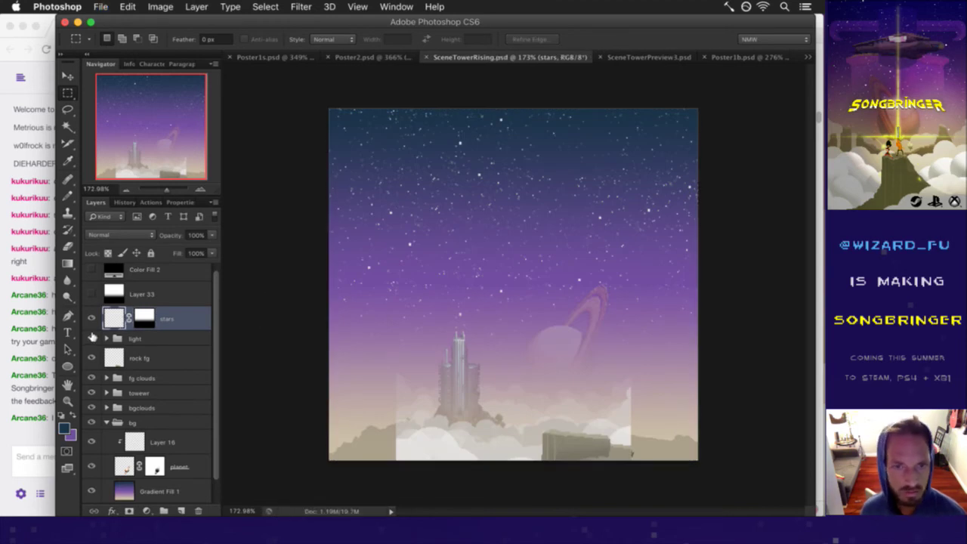
{"action": "left_click", "coordinate": [91, 338]}
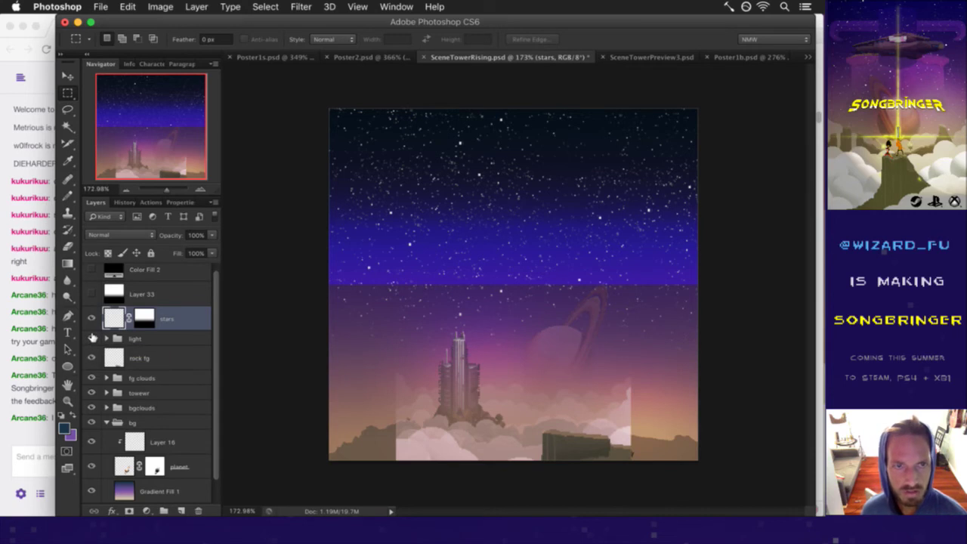
Step: Expand the light group and scroll the Layers panel to its night layers and Levels adjustments
{"action": "left_click_drag", "start_coordinate": [217, 357], "coordinate": [215, 392]}
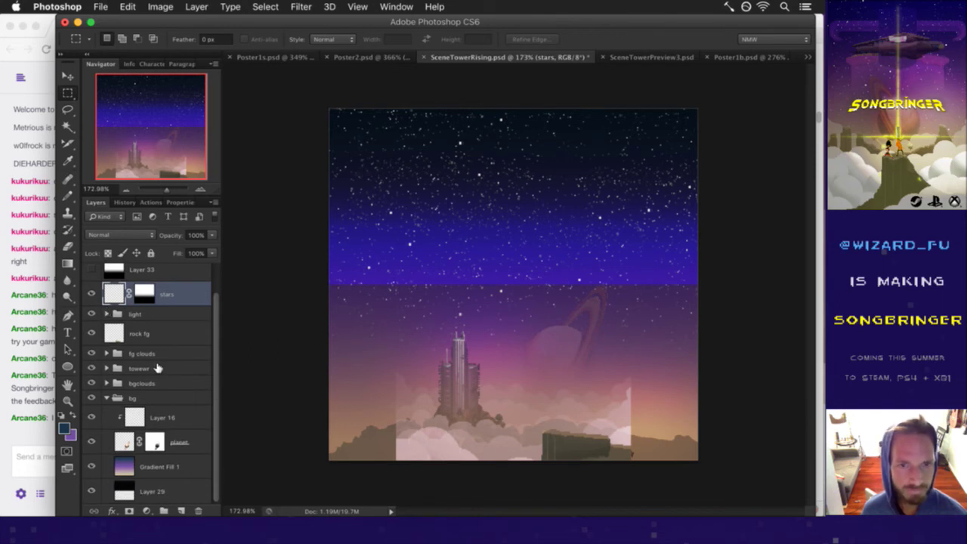
{"action": "left_click", "coordinate": [449, 327], "text": "super"}
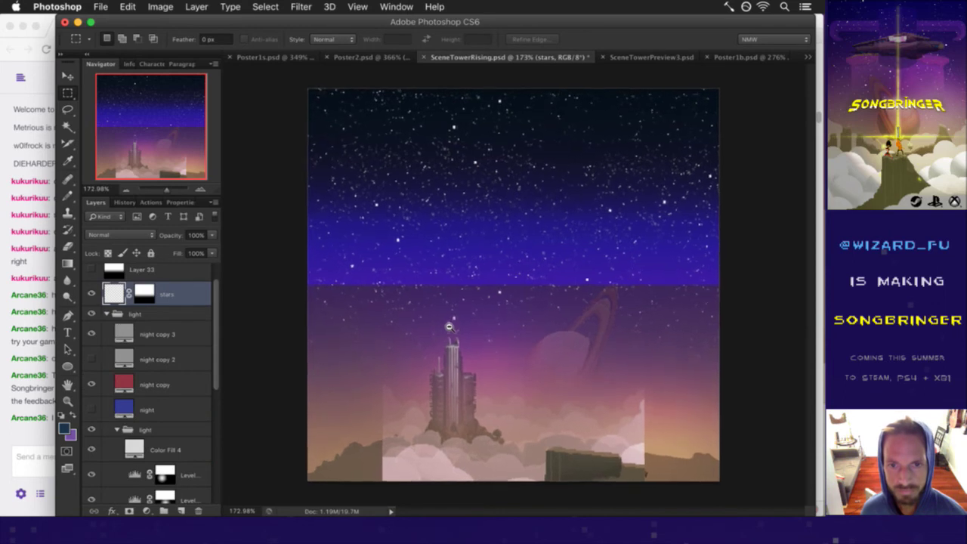
{"action": "key", "text": "super+s"}
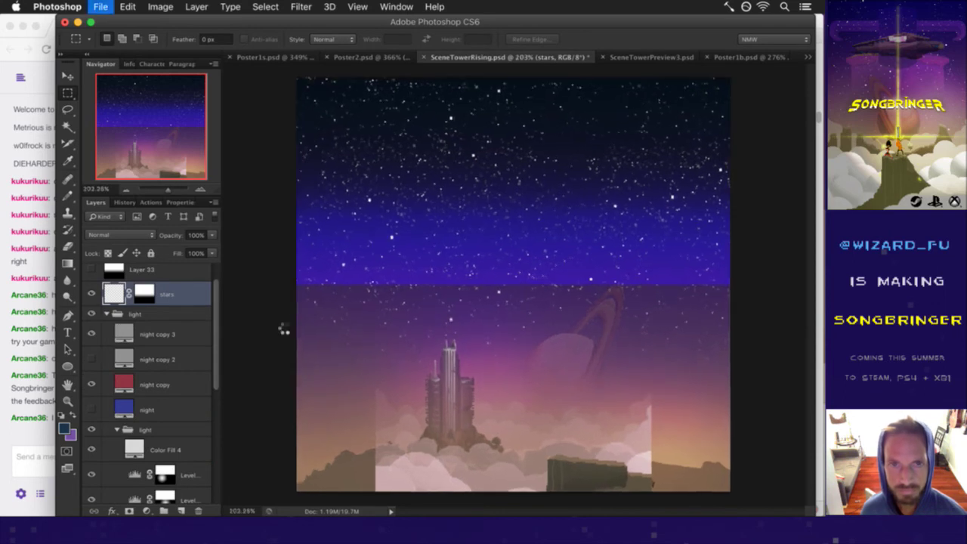
{"action": "left_click_drag", "start_coordinate": [214, 370], "coordinate": [221, 422]}
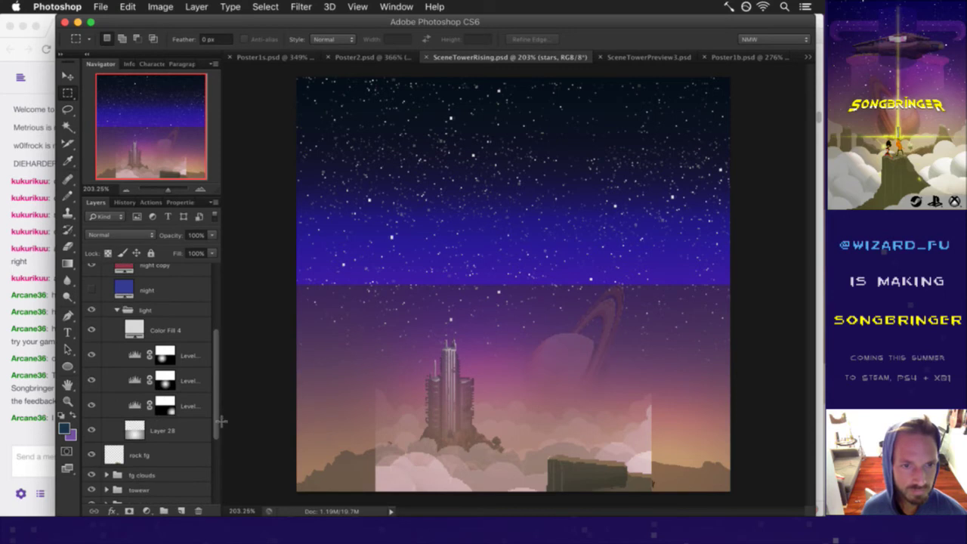
Step: Fill the white top area of the first Levels mask with black
{"action": "left_click", "coordinate": [164, 354], "text": "alt"}
{"action": "key", "text": "i"}
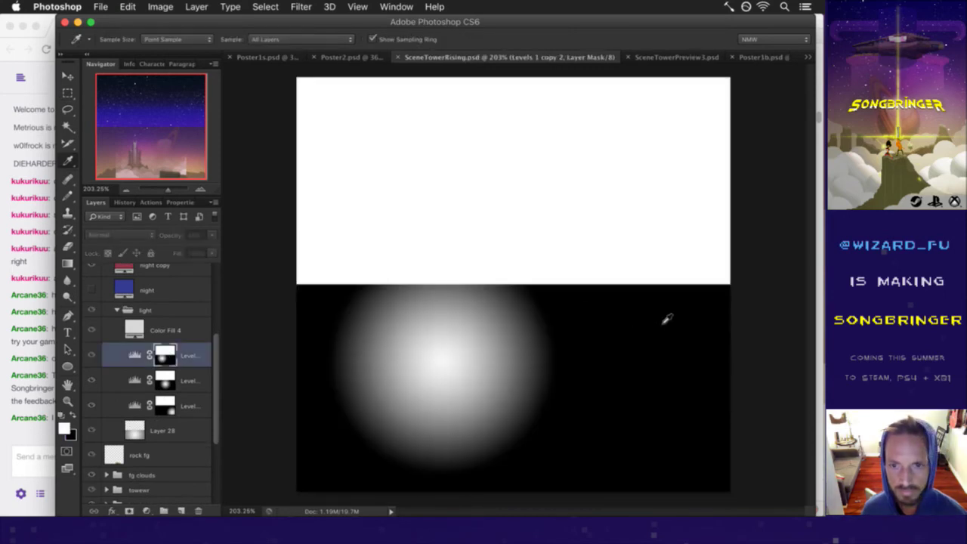
{"action": "left_click", "coordinate": [669, 320]}
{"action": "key", "text": "m"}
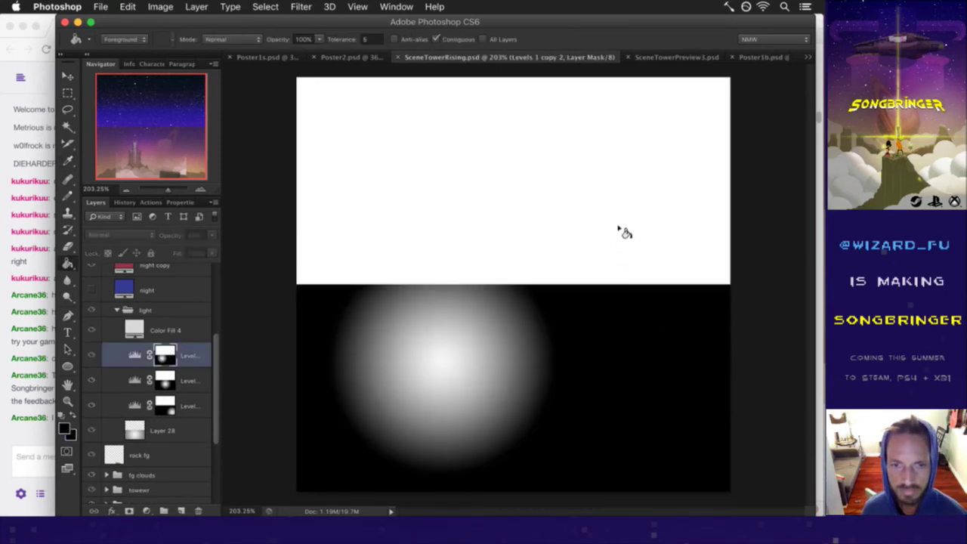
{"action": "key", "text": "alt+BackSpace"}
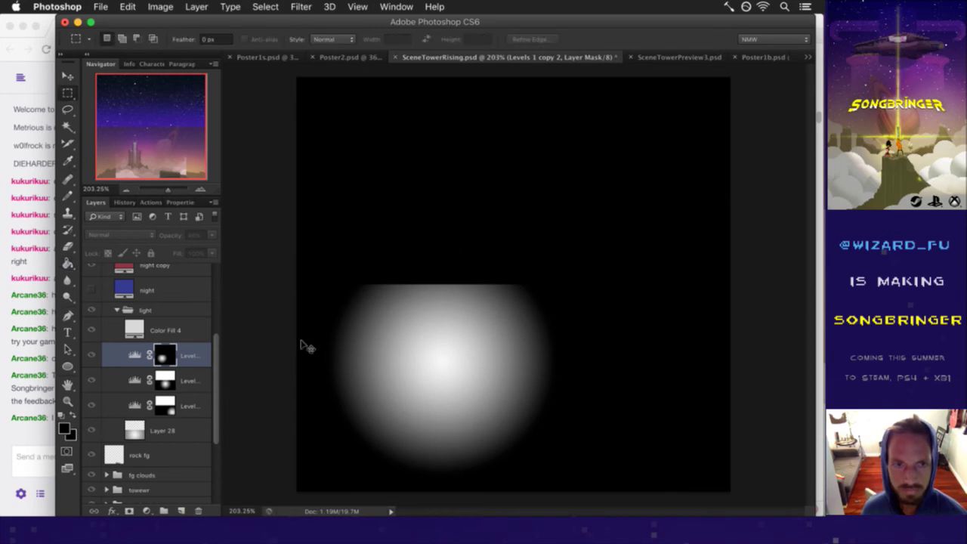
Step: Black out the top of the Levels 1 copy and Levels 1 masks, then select Layer 28
{"action": "left_click", "coordinate": [165, 381]}
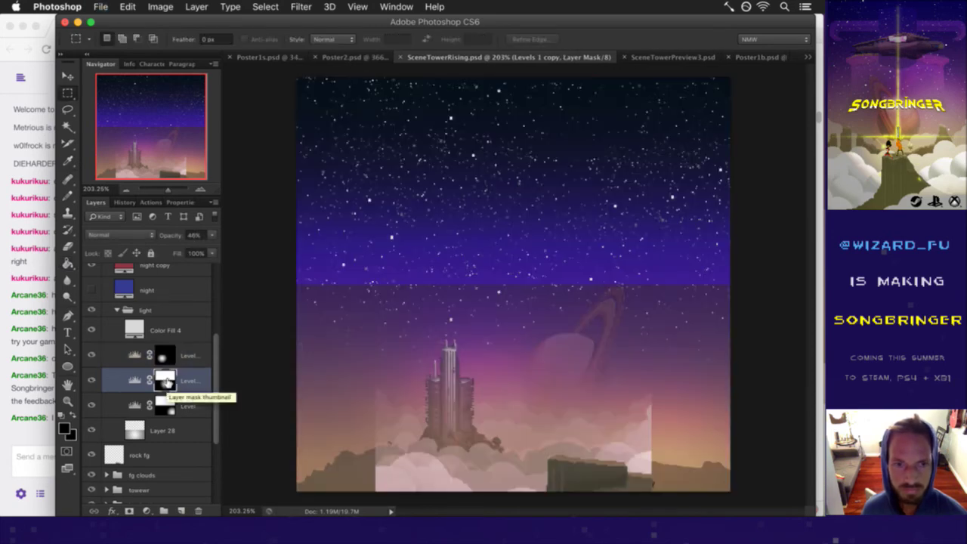
{"action": "left_click", "coordinate": [165, 382], "text": "alt"}
{"action": "key", "text": "g"}
{"action": "left_click", "coordinate": [478, 226]}
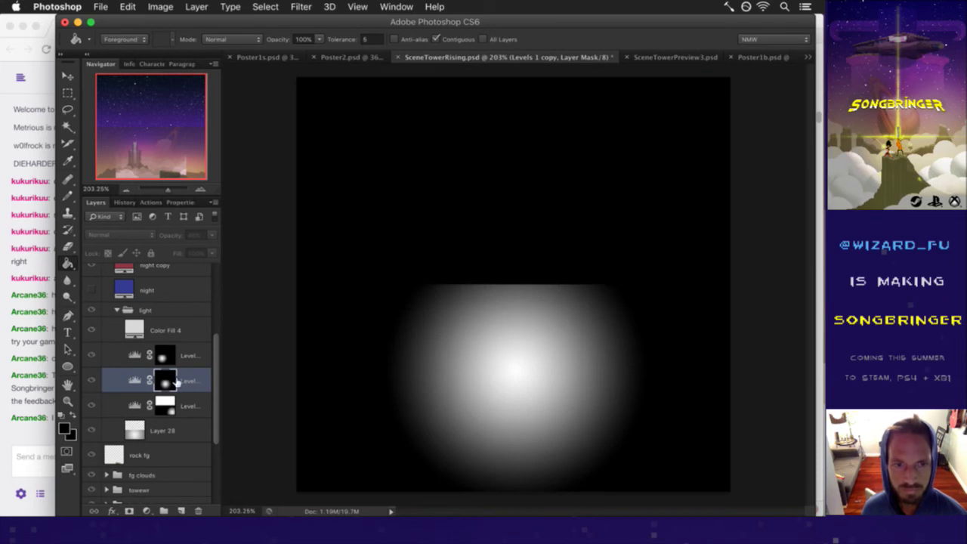
{"action": "left_click", "coordinate": [165, 405]}
{"action": "left_click", "coordinate": [166, 405], "text": "alt"}
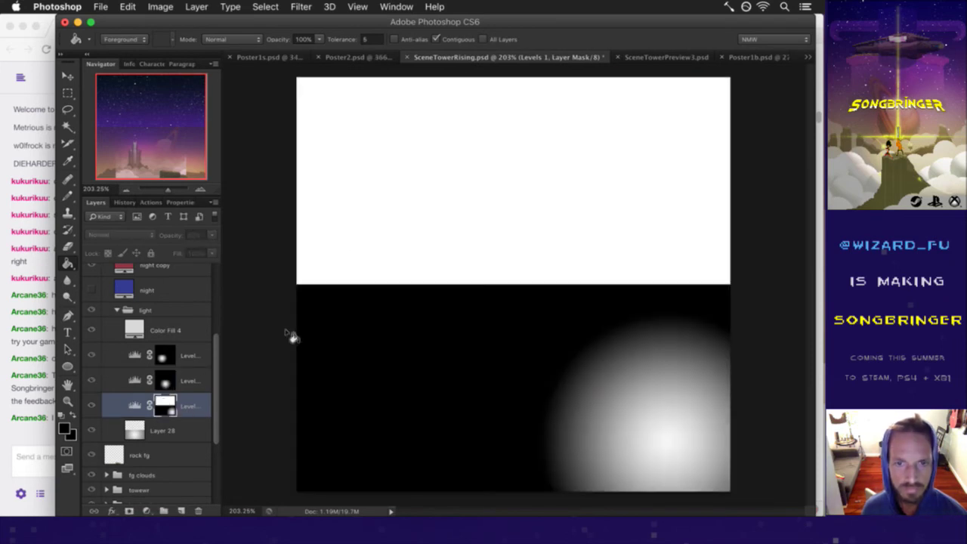
{"action": "left_click", "coordinate": [379, 216]}
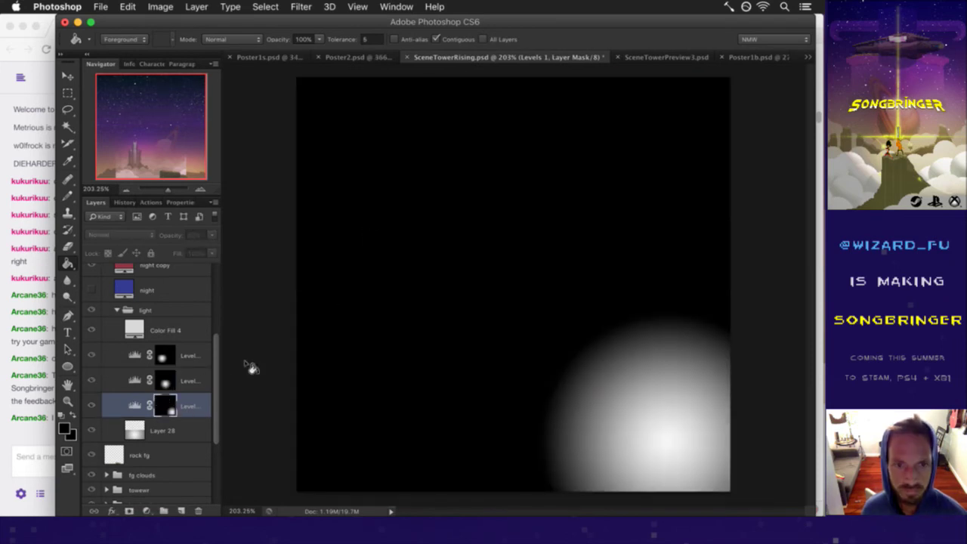
{"action": "left_click", "coordinate": [172, 405], "text": "alt"}
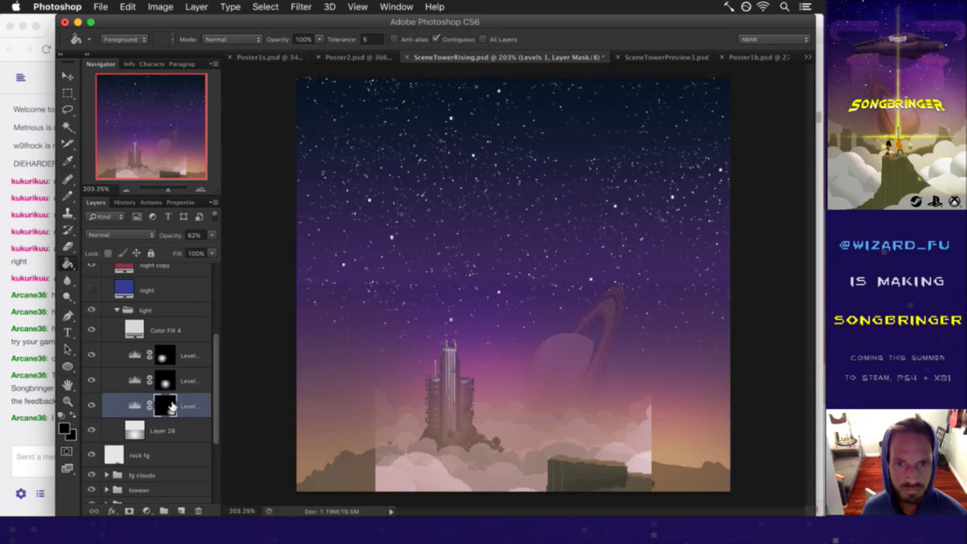
{"action": "left_click", "coordinate": [137, 427]}
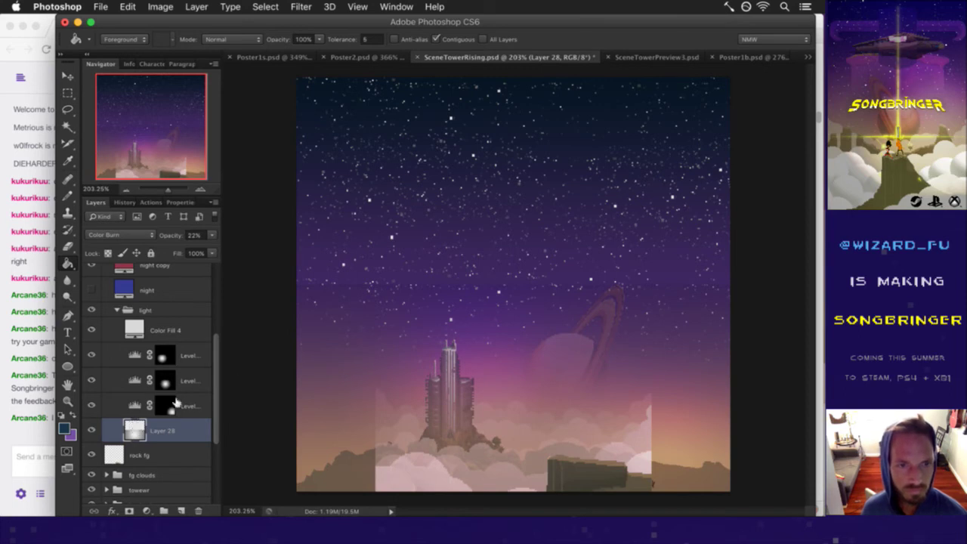
Step: Duplicate Layer 28, move the copy upward over the scene, and save
{"action": "scroll", "coordinate": [186, 373], "scroll_direction": "up", "scroll_amount": 1}
{"action": "scroll", "coordinate": [181, 366], "scroll_direction": "up", "scroll_amount": 1}
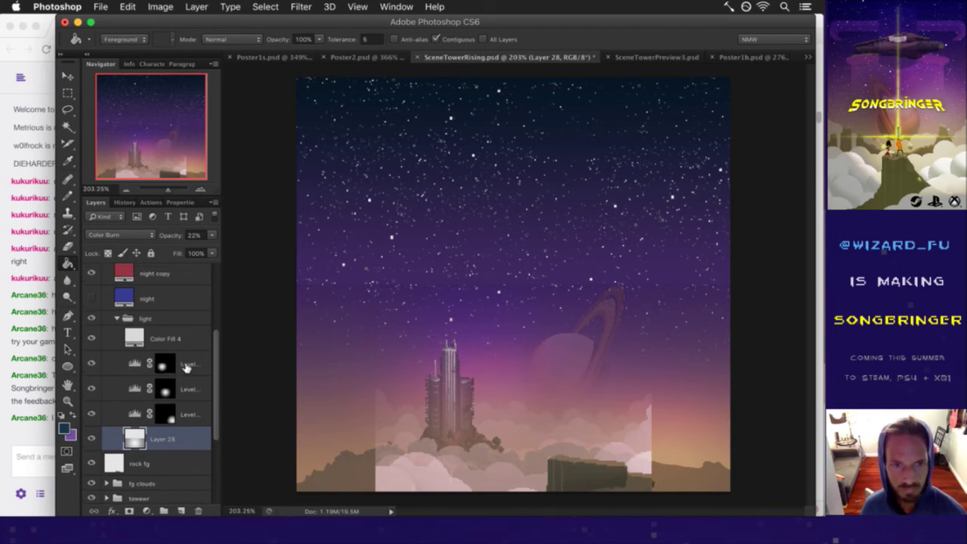
{"action": "key", "text": "super+j"}
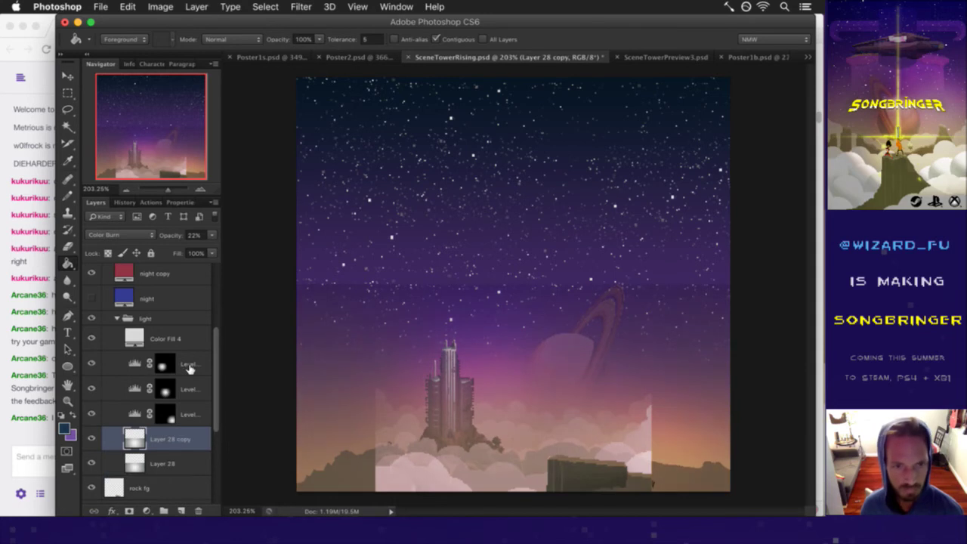
{"action": "key", "text": "v"}
{"action": "left_click_drag", "start_coordinate": [365, 307], "coordinate": [367, 106]}
{"action": "key", "text": "m"}
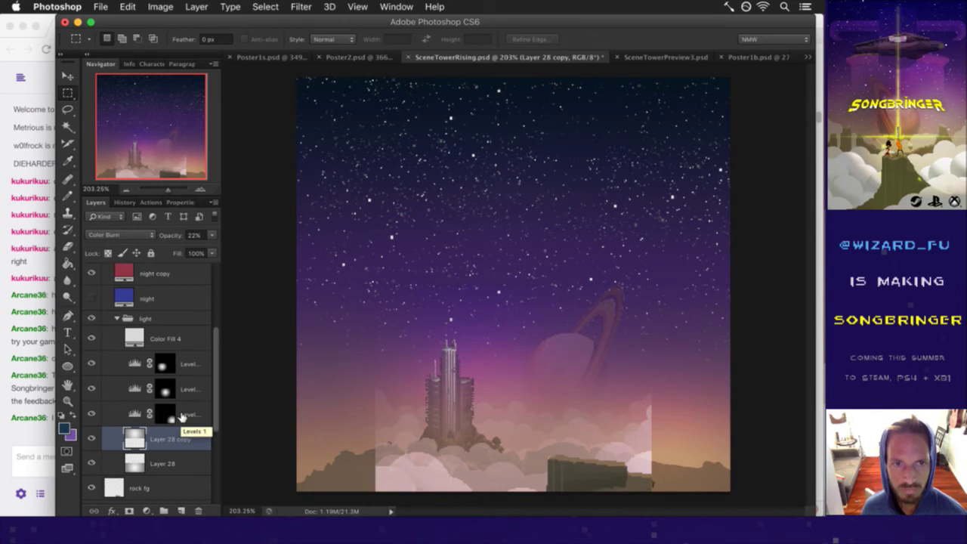
{"action": "key", "text": "super+s"}
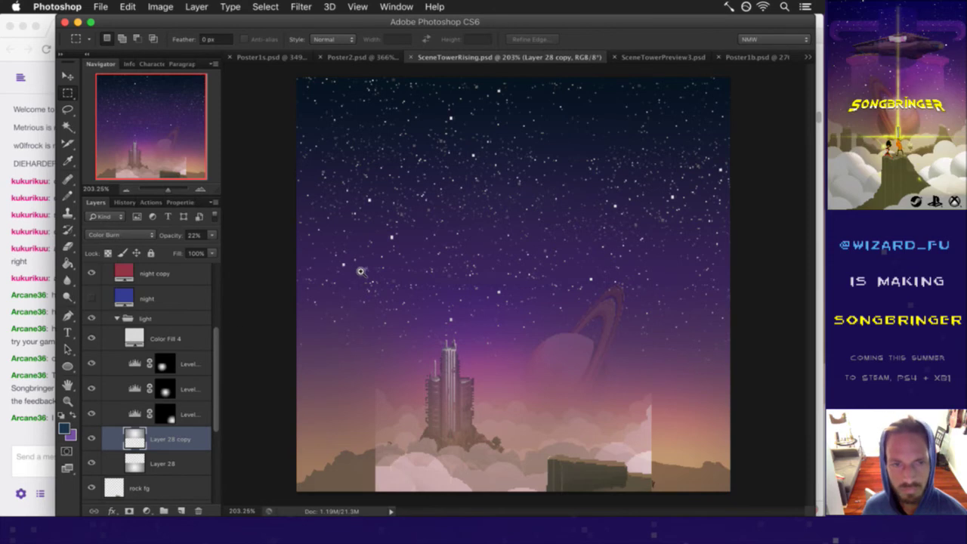
{"action": "left_click_drag", "start_coordinate": [217, 346], "coordinate": [215, 287]}
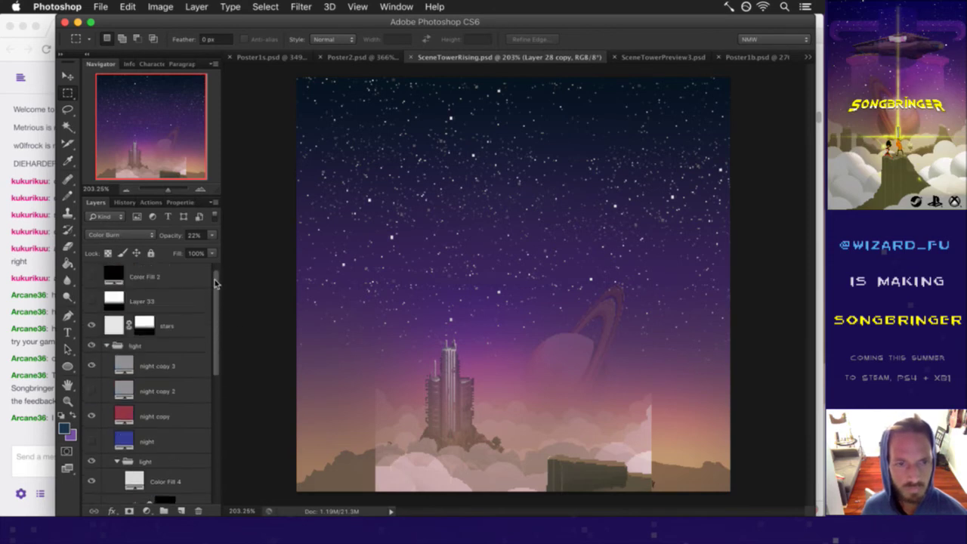
Step: Select the stars layer and zoom in closely on the upper-left sky
{"action": "left_click", "coordinate": [115, 322]}
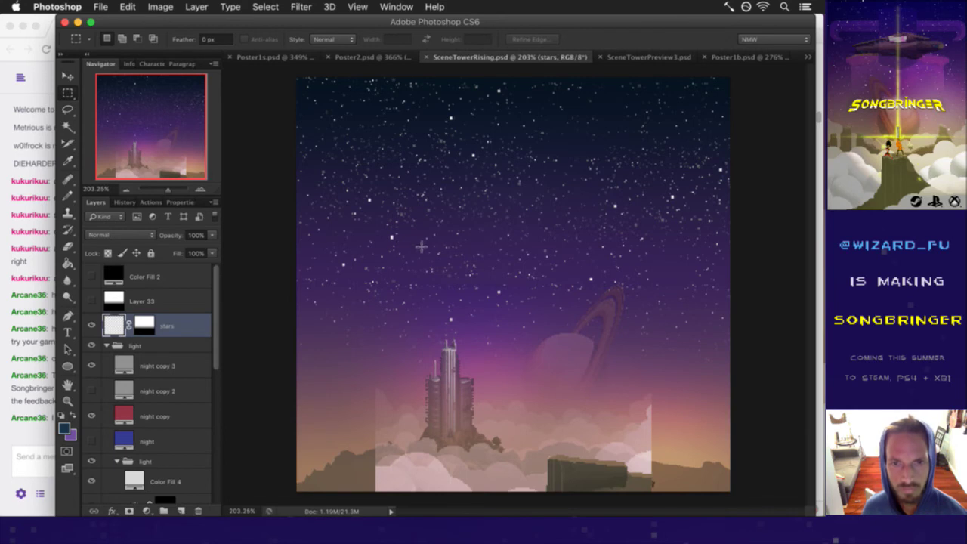
{"action": "left_click", "coordinate": [387, 267], "text": "super"}
{"action": "left_click", "coordinate": [428, 272]}
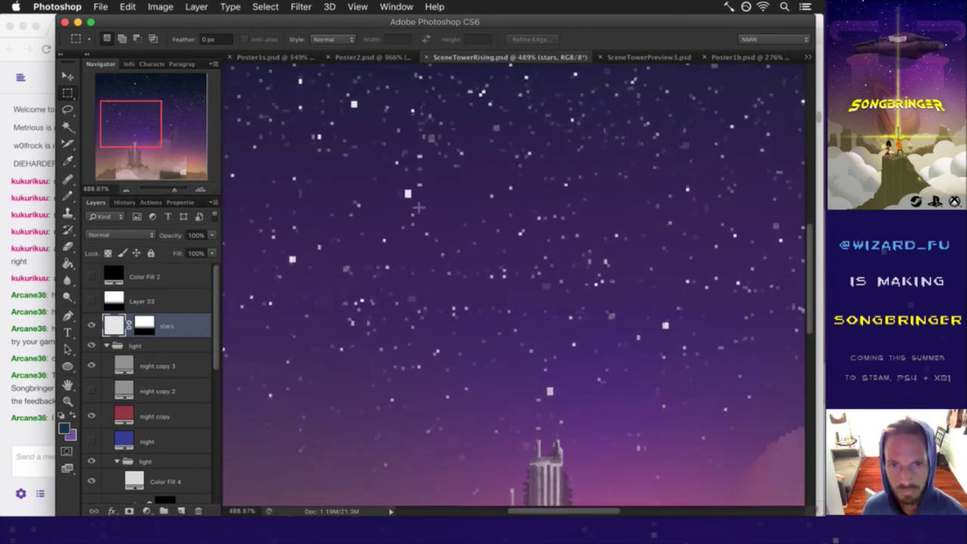
Step: Shrink the eraser to one pixel, undo a stray edit, and erase a single star pixel
{"action": "key", "text": "e"}
{"action": "key", "text": "bracketleft"}
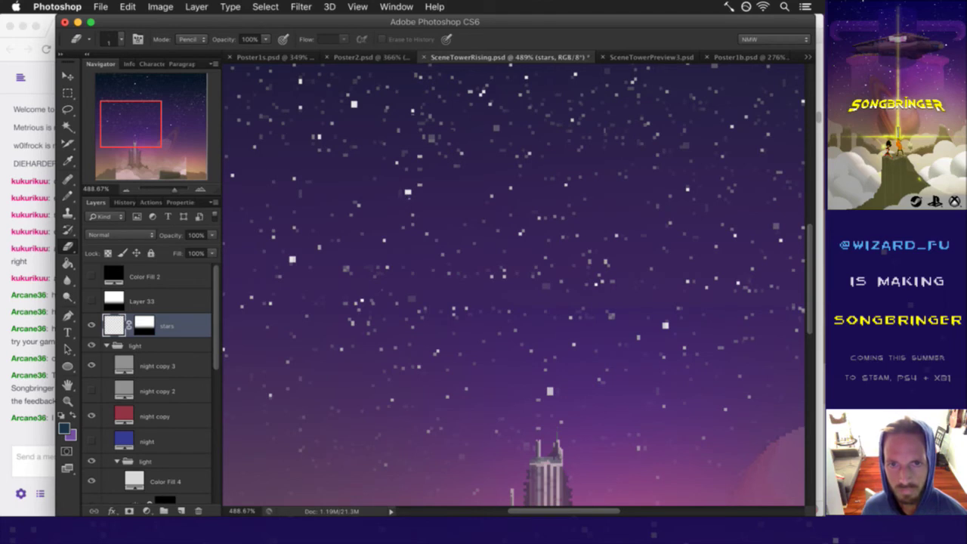
{"action": "key", "text": "super+z"}
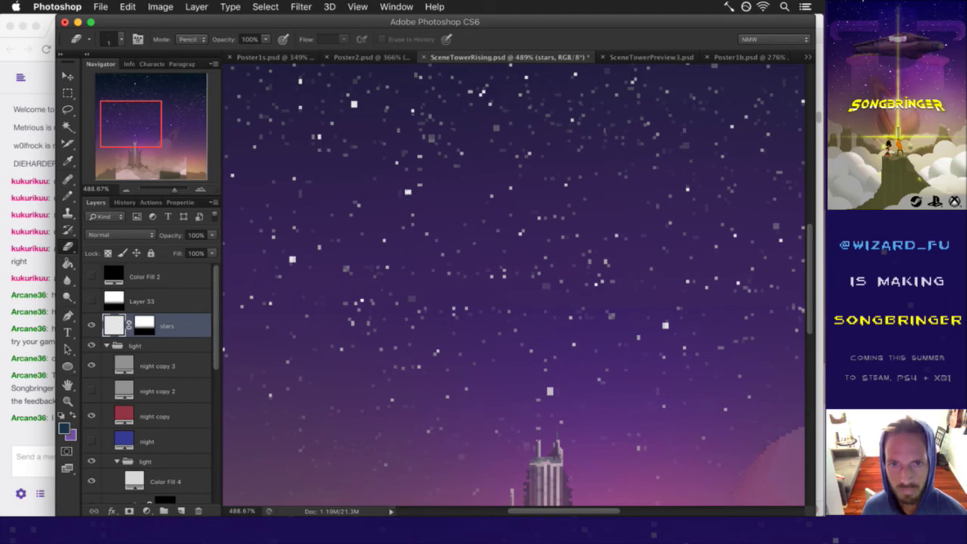
{"action": "scroll", "coordinate": [409, 194], "scroll_direction": "up", "scroll_amount": 3}
{"action": "left_click", "coordinate": [408, 181]}
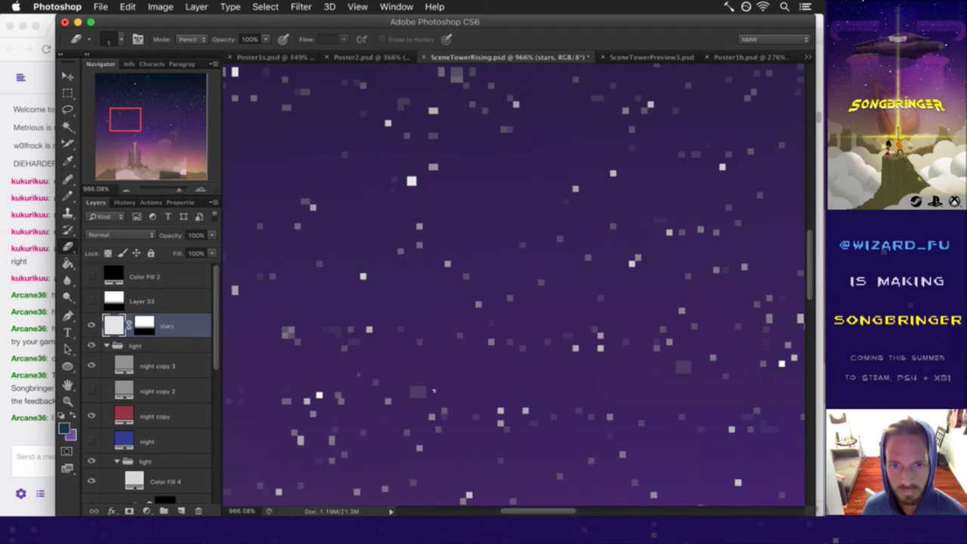
{"action": "left_click", "coordinate": [664, 380], "text": "alt"}
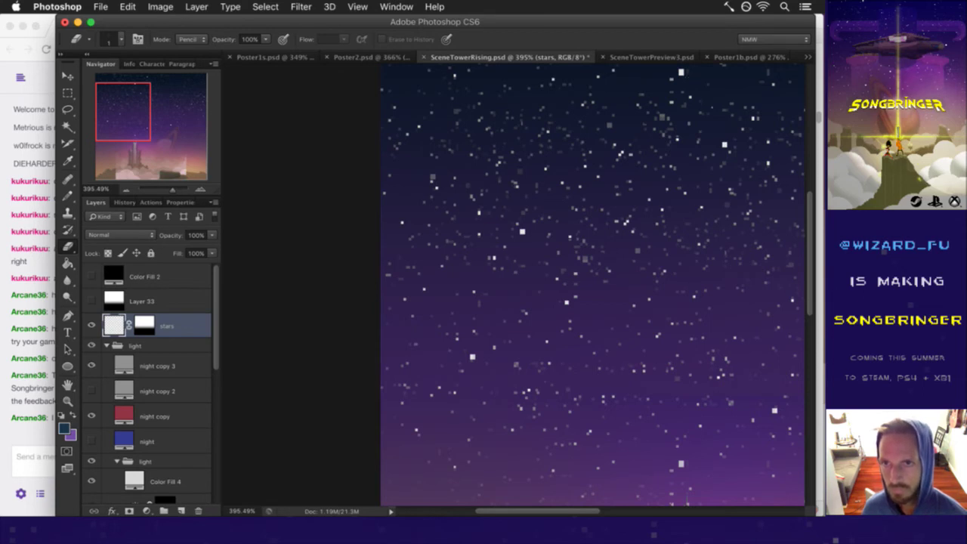
{"action": "left_click_drag", "start_coordinate": [716, 218], "coordinate": [557, 240]}
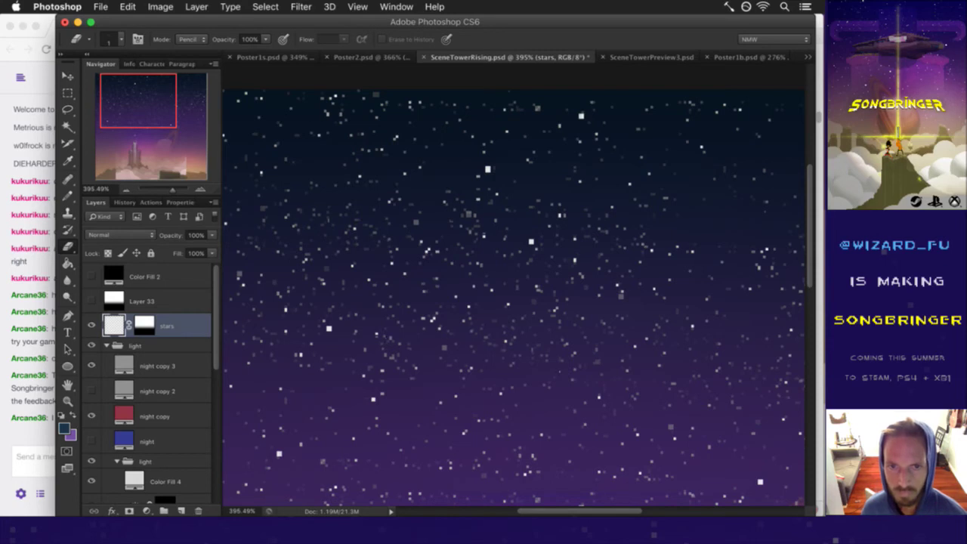
{"action": "left_click_drag", "start_coordinate": [577, 381], "coordinate": [493, 380]}
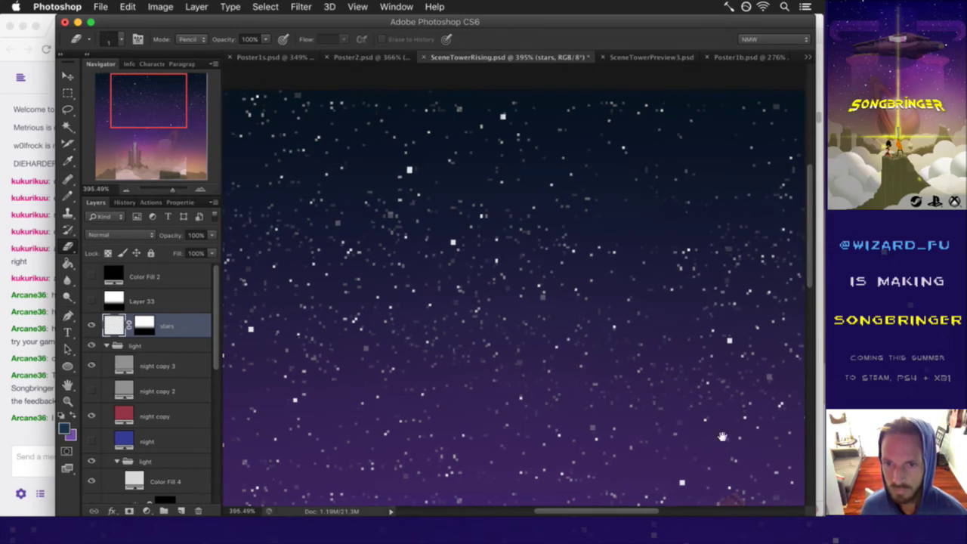
{"action": "left_click_drag", "start_coordinate": [727, 439], "coordinate": [630, 375]}
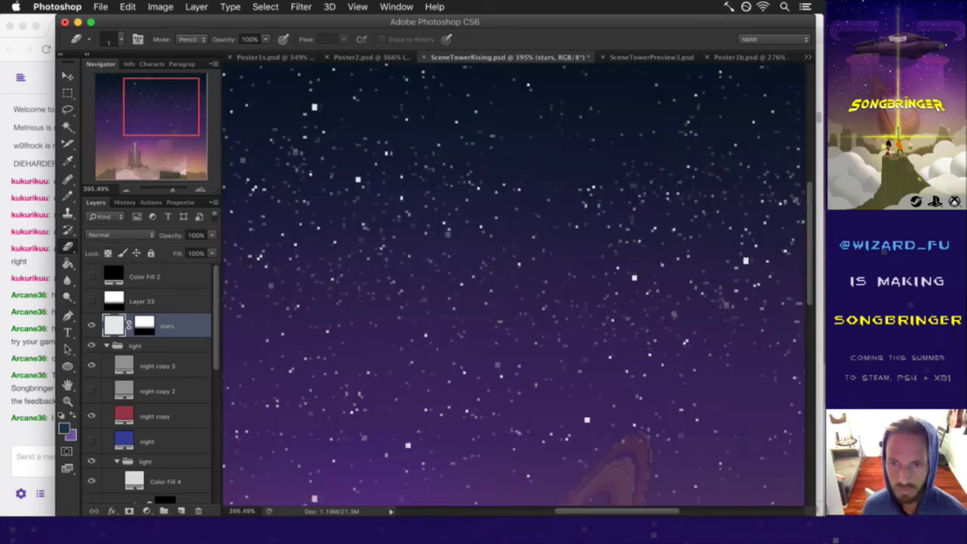
{"action": "left_click_drag", "start_coordinate": [716, 387], "coordinate": [619, 337]}
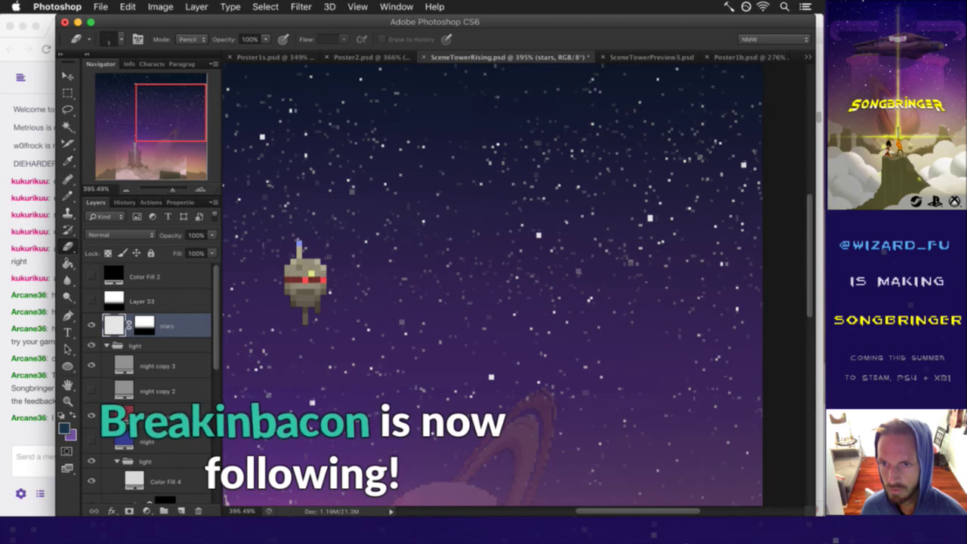
Step: Pan across the image to review the stars above the tower and clouds
{"action": "scroll", "coordinate": [491, 287], "scroll_direction": "down", "scroll_amount": 1}
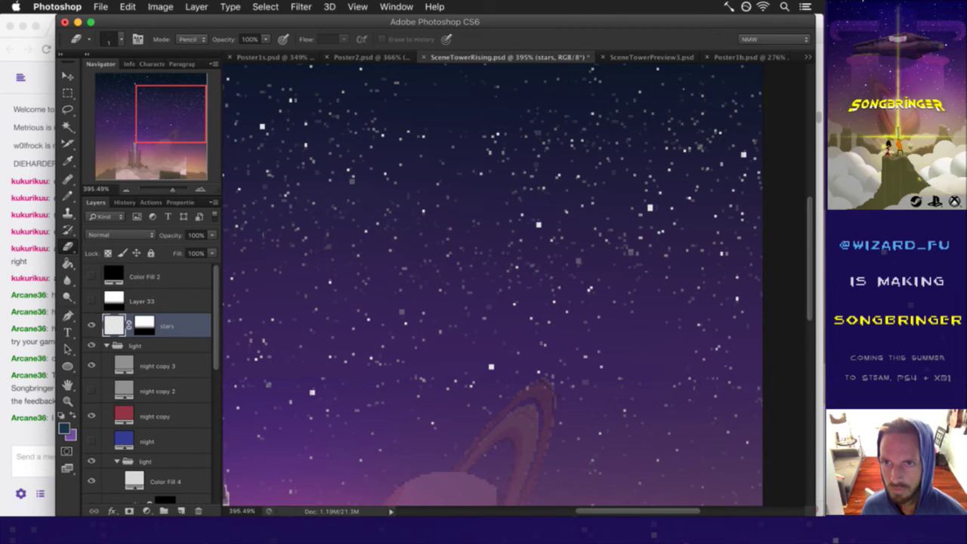
{"action": "left_click_drag", "start_coordinate": [648, 264], "coordinate": [574, 326]}
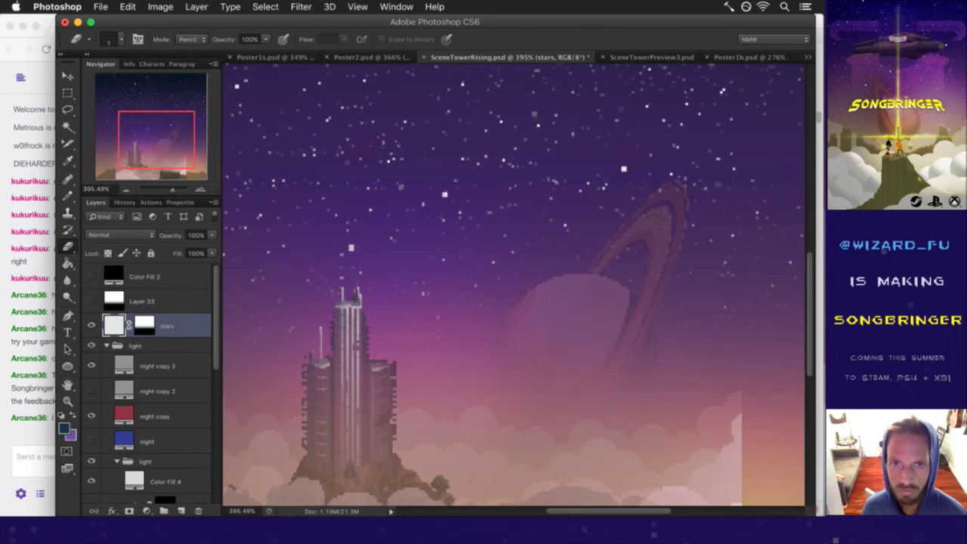
{"action": "scroll", "coordinate": [514, 286], "scroll_direction": "left", "scroll_amount": 3}
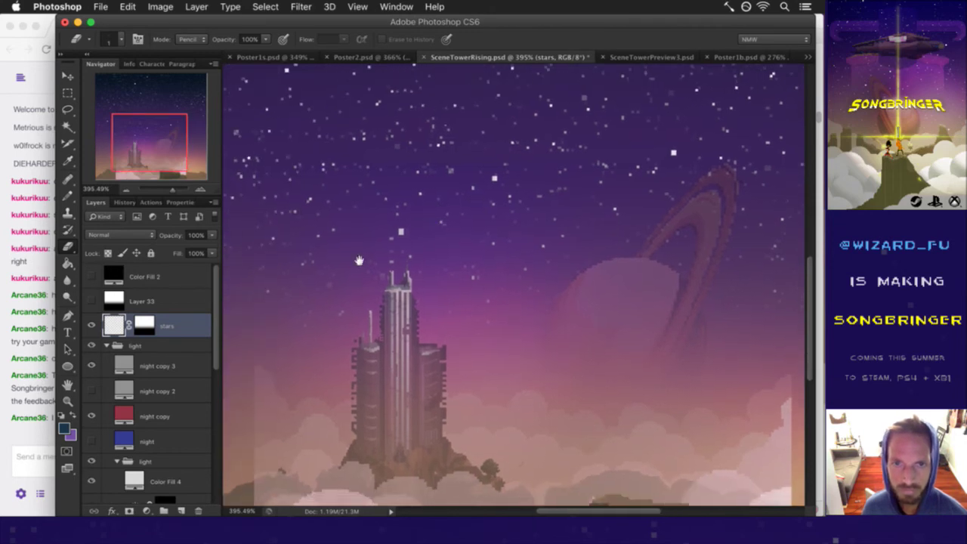
{"action": "scroll", "coordinate": [513, 286], "scroll_direction": "left", "scroll_amount": 3}
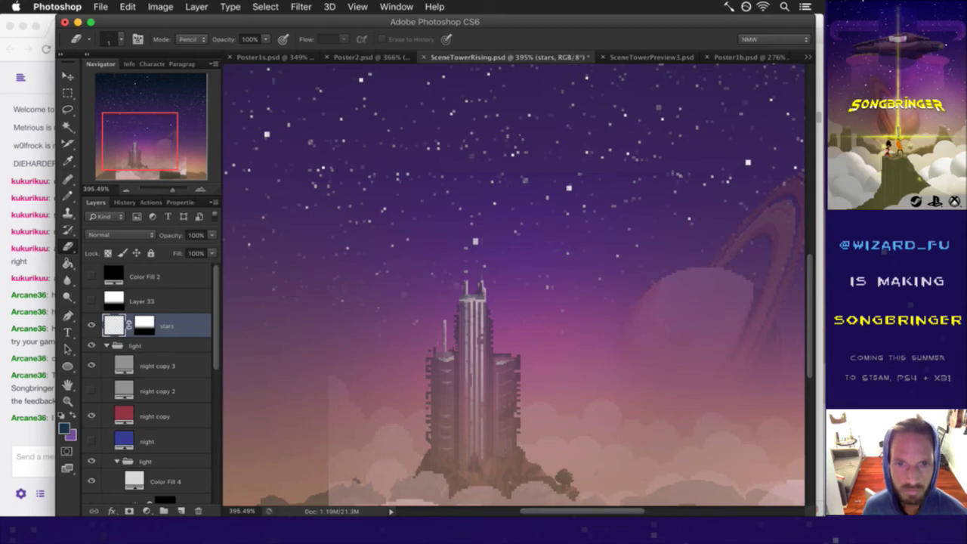
{"action": "left_click_drag", "start_coordinate": [339, 257], "coordinate": [393, 308]}
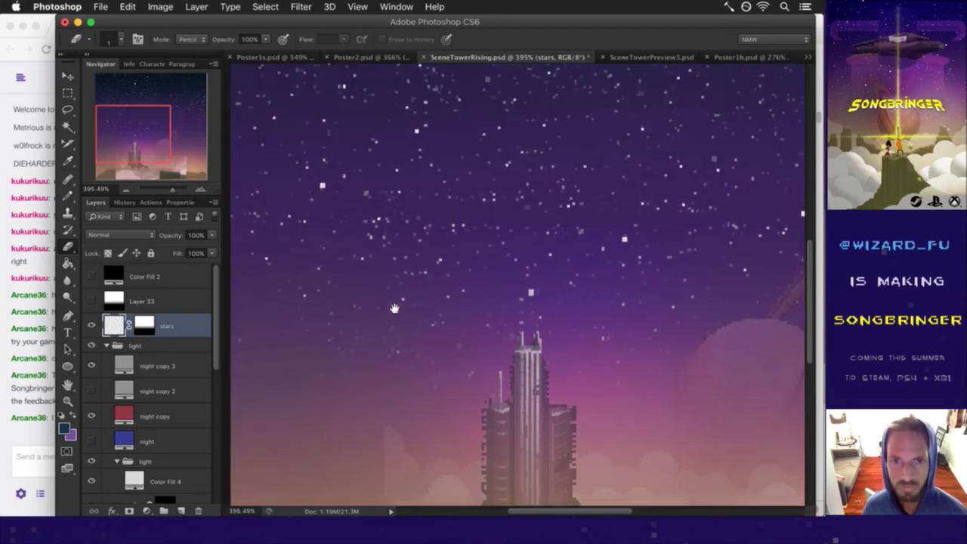
Step: Fit the whole image in the window, save SceneTowerRising.psd, then zoom in around the tower
{"action": "left_click_drag", "start_coordinate": [473, 325], "coordinate": [422, 326]}
{"action": "key", "text": "super+s"}
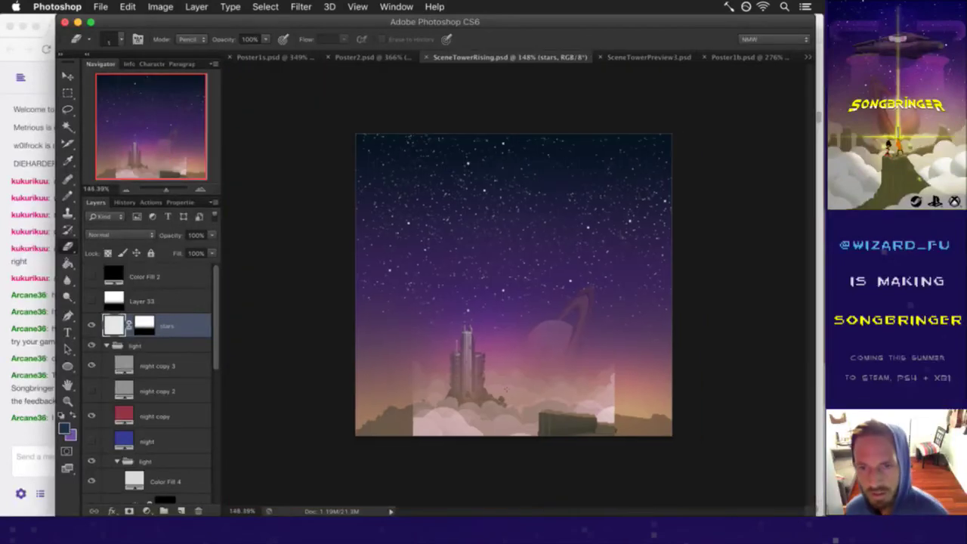
{"action": "left_click_drag", "start_coordinate": [483, 404], "coordinate": [529, 405]}
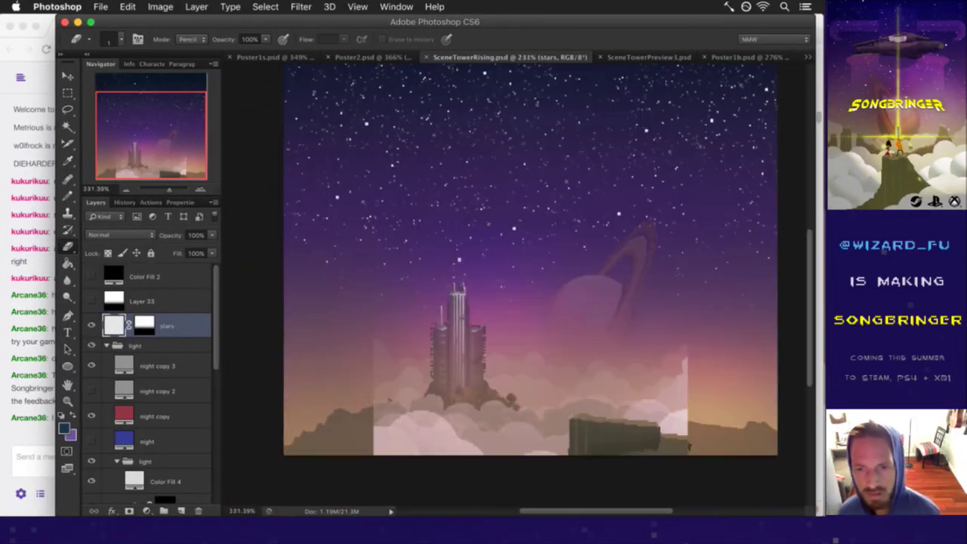
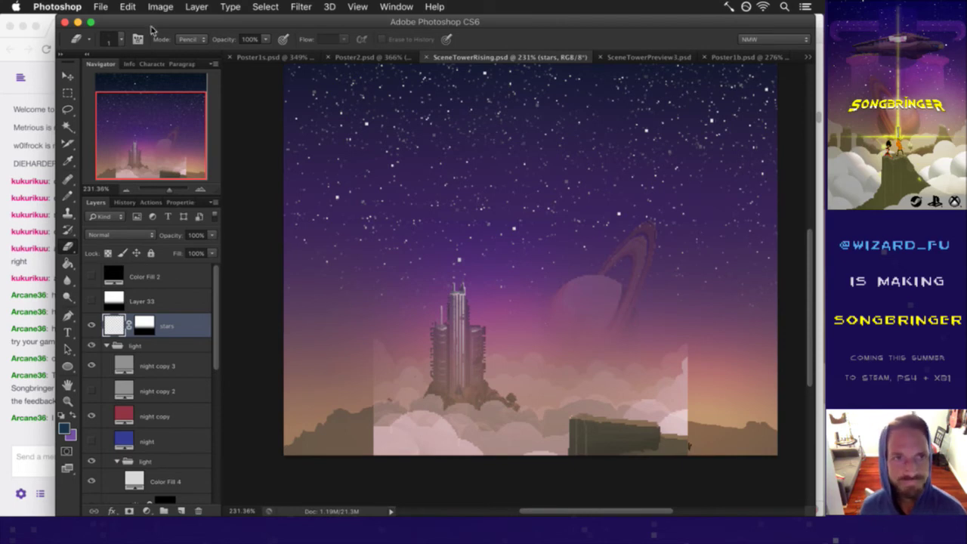
Step: Open Poster2-animated.psd from the Backgrounds folder and fit it in the view
{"action": "left_click", "coordinate": [101, 6]}
{"action": "key", "text": "super+o"}
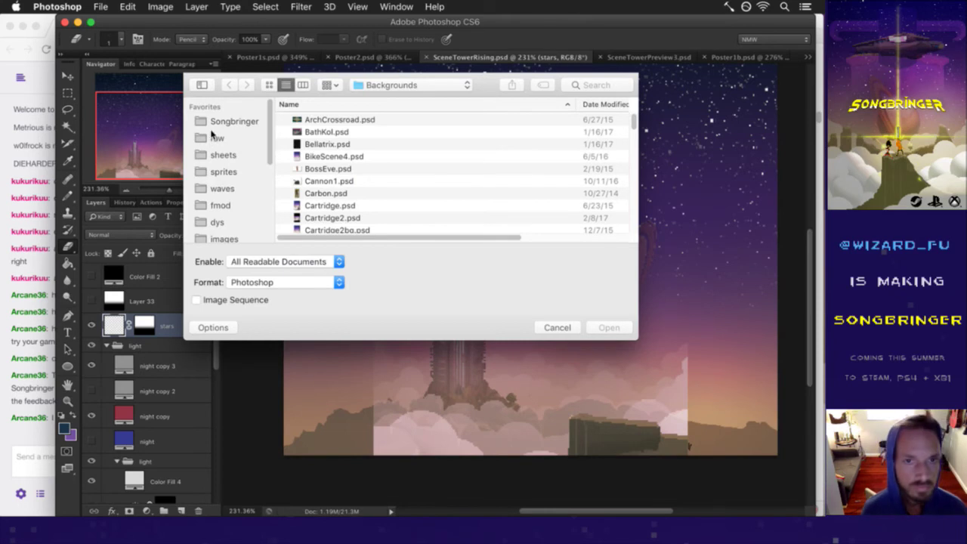
{"action": "scroll", "coordinate": [342, 159], "scroll_direction": "down", "scroll_amount": 2}
{"action": "scroll", "coordinate": [342, 158], "scroll_direction": "down", "scroll_amount": 10}
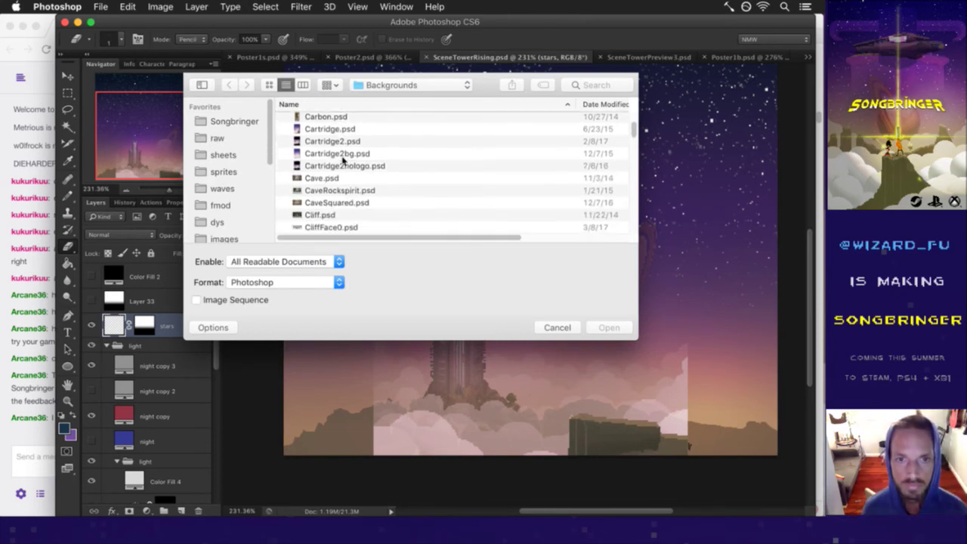
{"action": "scroll", "coordinate": [342, 159], "scroll_direction": "down", "scroll_amount": 10}
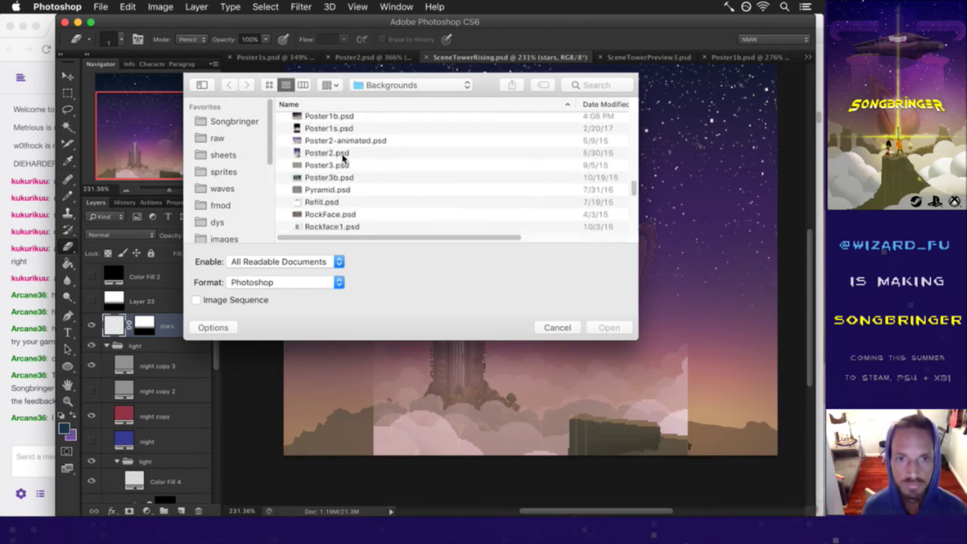
{"action": "scroll", "coordinate": [341, 155], "scroll_direction": "up", "scroll_amount": 2}
{"action": "double_click", "coordinate": [341, 144]}
{"action": "key", "text": "super+0"}
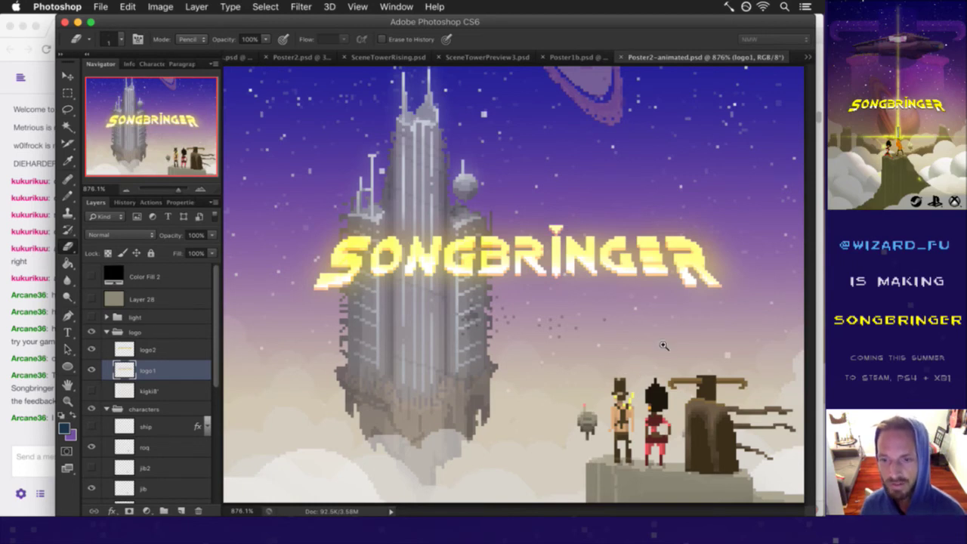
Step: Select the whole canvas of the akyu character layer, then switch back to SceneTowerRising.psd
{"action": "scroll", "coordinate": [662, 346], "scroll_direction": "down", "scroll_amount": 1}
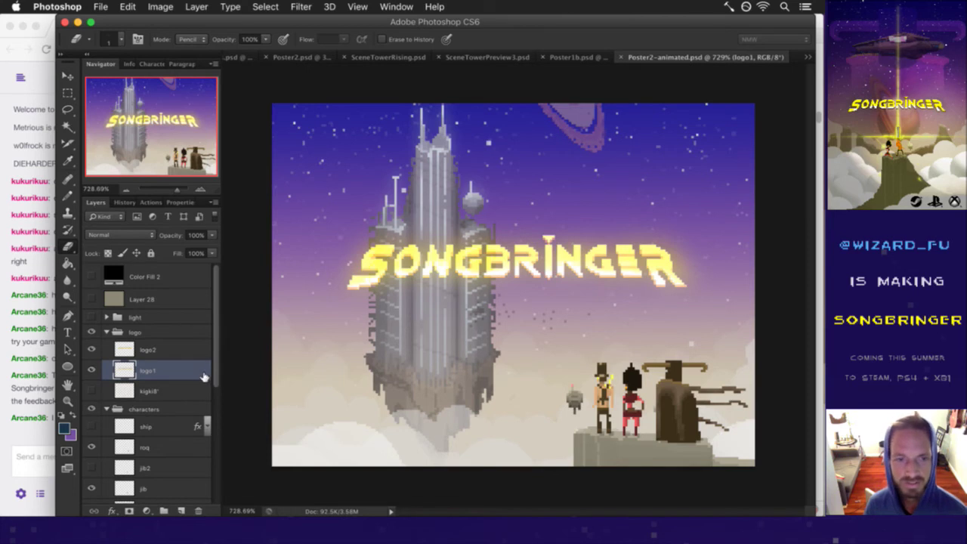
{"action": "left_click_drag", "start_coordinate": [216, 352], "coordinate": [219, 442]}
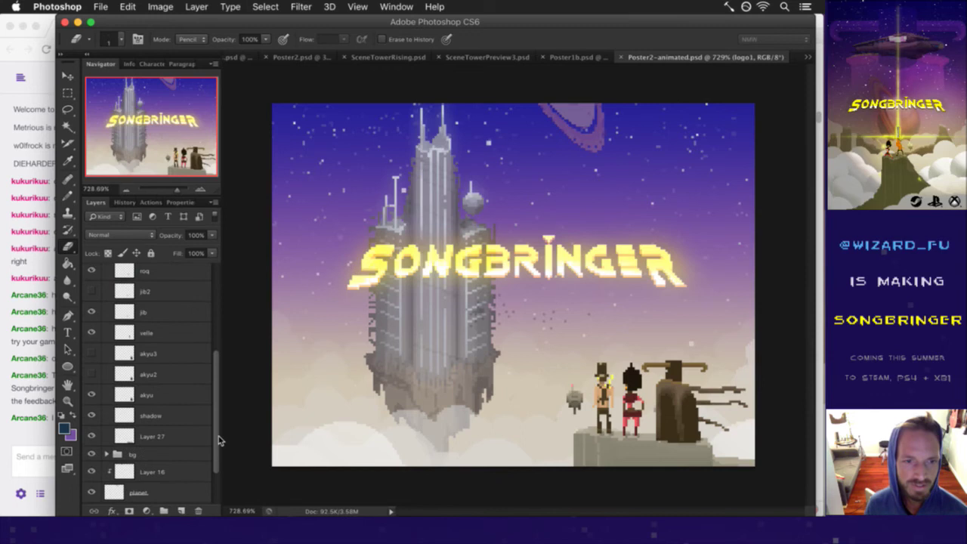
{"action": "left_click", "coordinate": [155, 394]}
{"action": "key", "text": "super+a"}
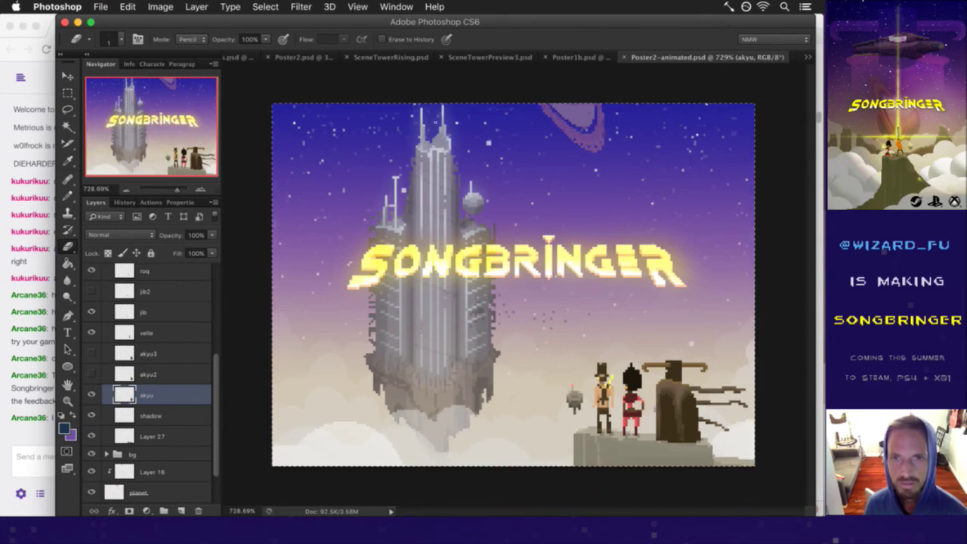
{"action": "left_click", "coordinate": [397, 58]}
{"action": "scroll", "coordinate": [529, 283], "scroll_direction": "down", "scroll_amount": 1}
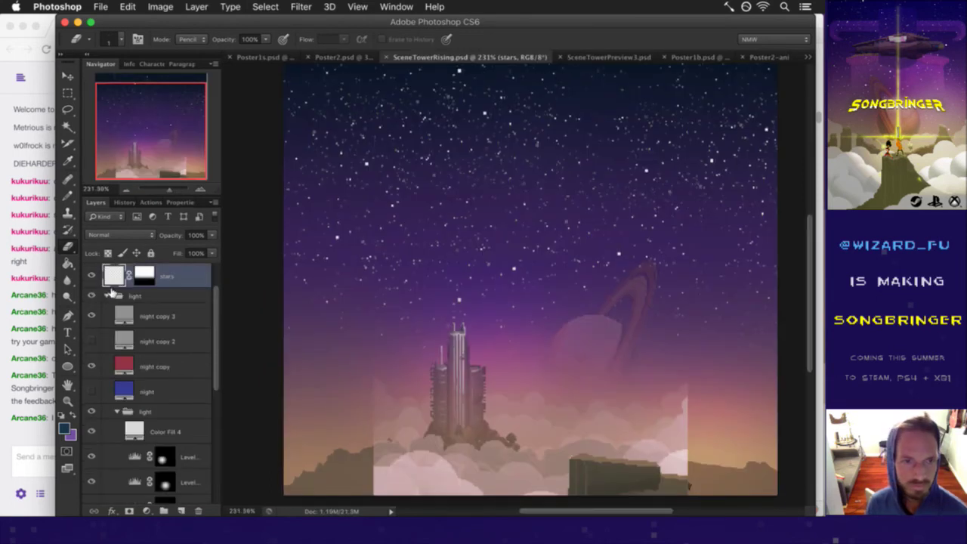
Step: Collapse the light and bg layer groups and select the rock fg layer
{"action": "left_click", "coordinate": [107, 296]}
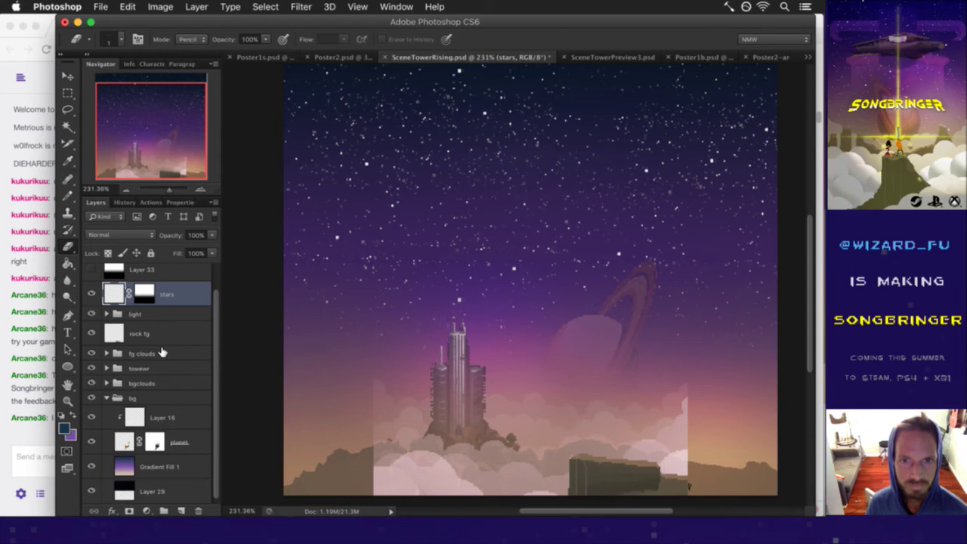
{"action": "left_click", "coordinate": [112, 397]}
{"action": "left_click", "coordinate": [141, 386]}
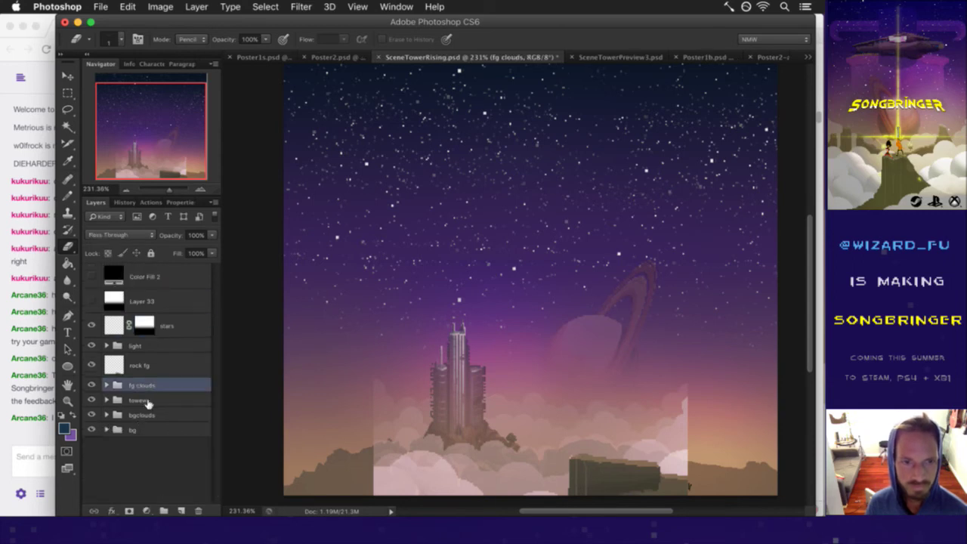
{"action": "left_click", "coordinate": [148, 414]}
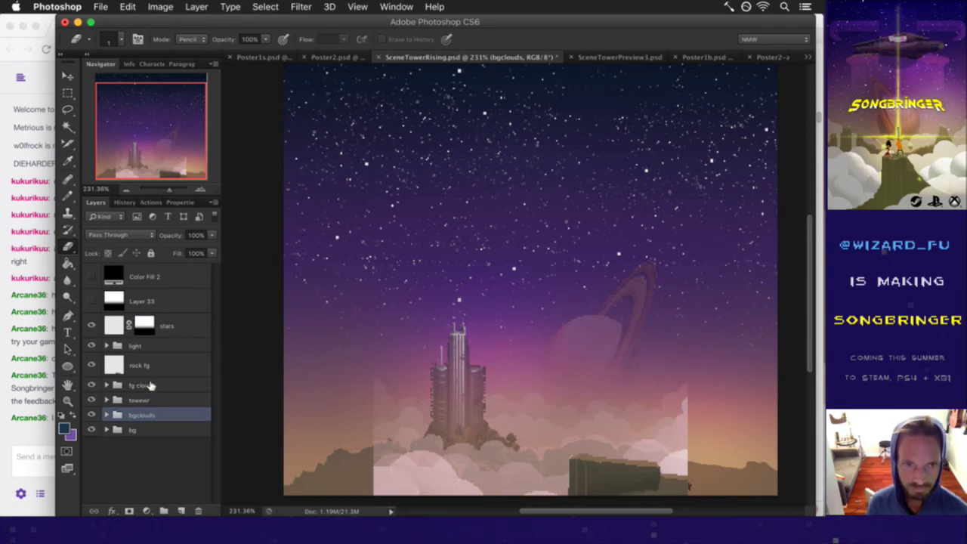
{"action": "left_click", "coordinate": [149, 384]}
{"action": "left_click", "coordinate": [150, 361]}
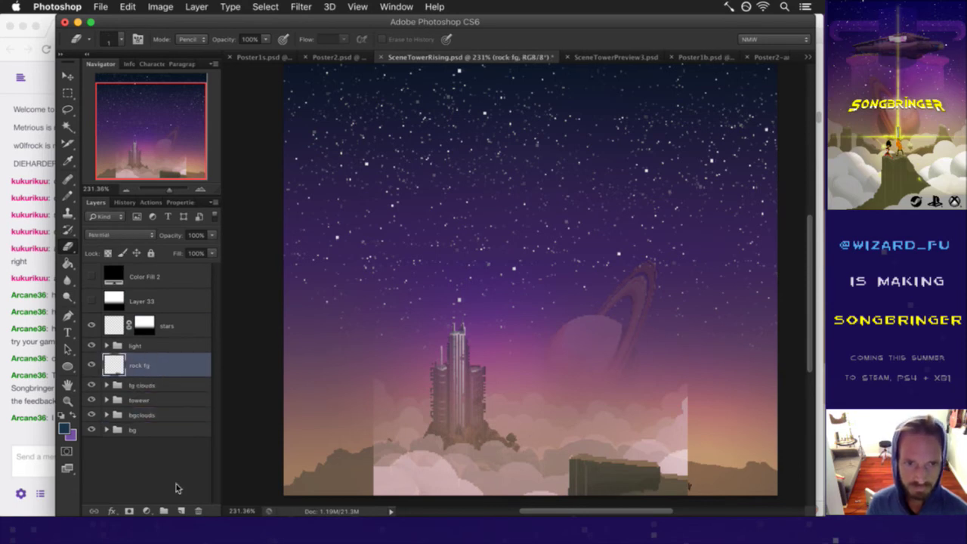
Step: Create a new layer group above rock fg named 'characters'
{"action": "left_click", "coordinate": [163, 511]}
{"action": "double_click", "coordinate": [136, 360]}
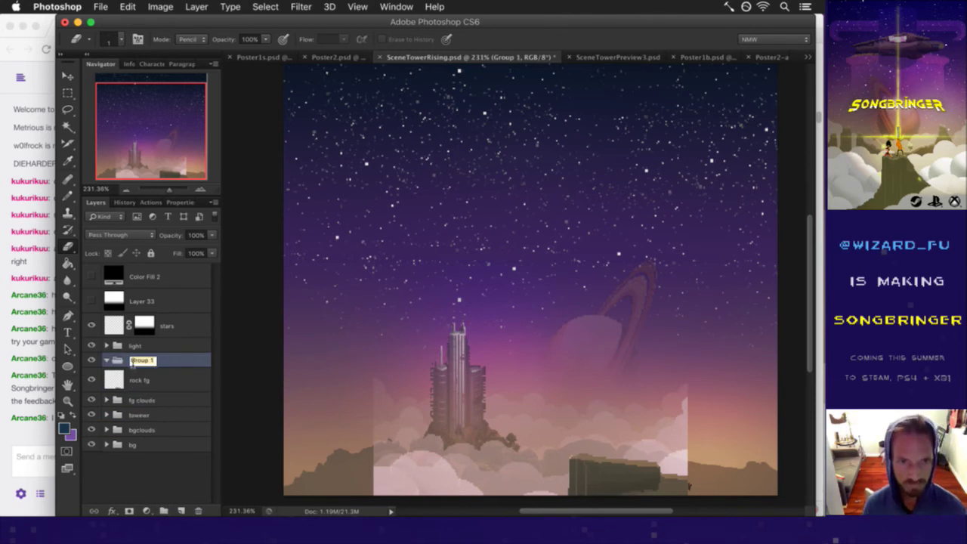
{"action": "type", "text": "characters"}
{"action": "key", "text": "Return"}
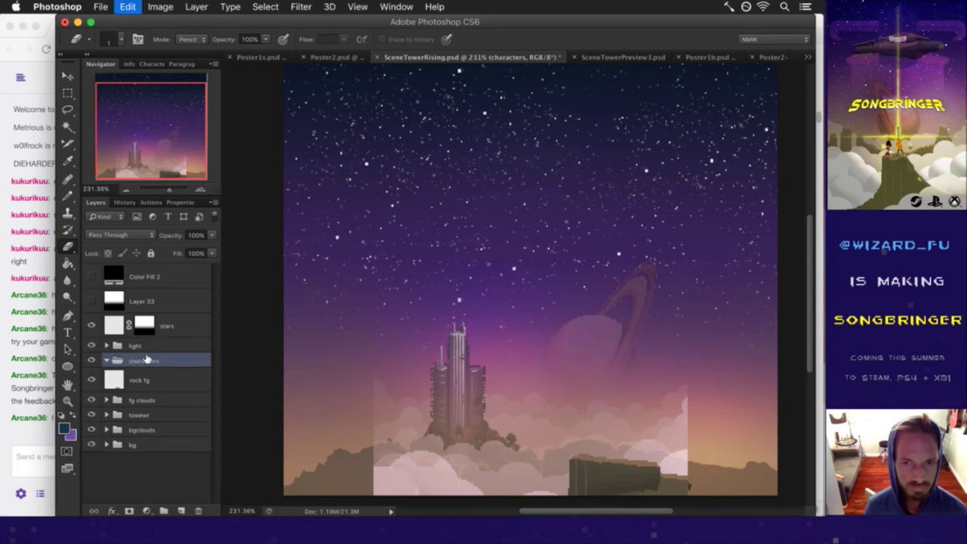
Step: Paste the akyu character into the group and drag it down and to the right
{"action": "key", "text": "super+v"}
{"action": "key", "text": "v"}
{"action": "left_click_drag", "start_coordinate": [562, 300], "coordinate": [701, 463]}
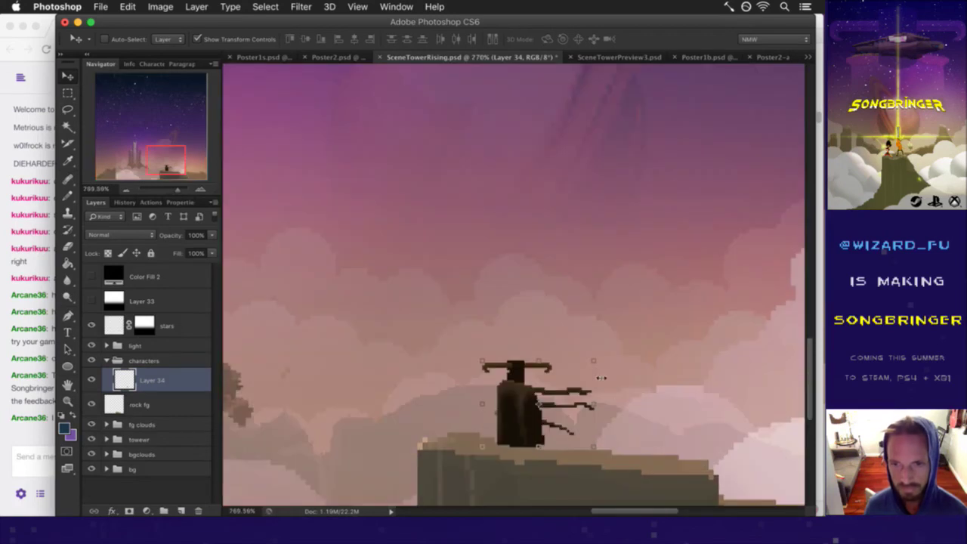
Step: Scale the pasted character to 200% width and 200% height
{"action": "left_click_drag", "start_coordinate": [595, 361], "coordinate": [723, 261]}
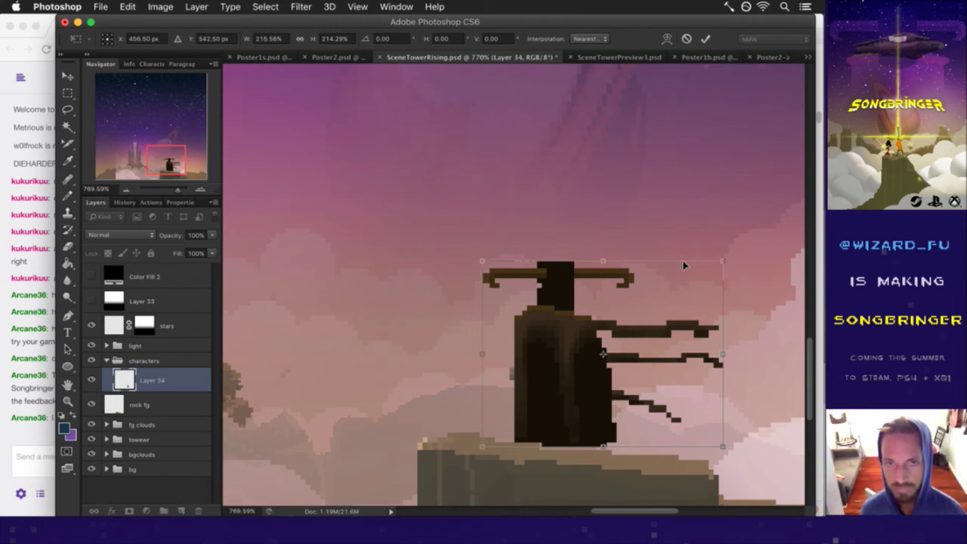
{"action": "scroll", "coordinate": [688, 293], "scroll_direction": "down", "scroll_amount": 5}
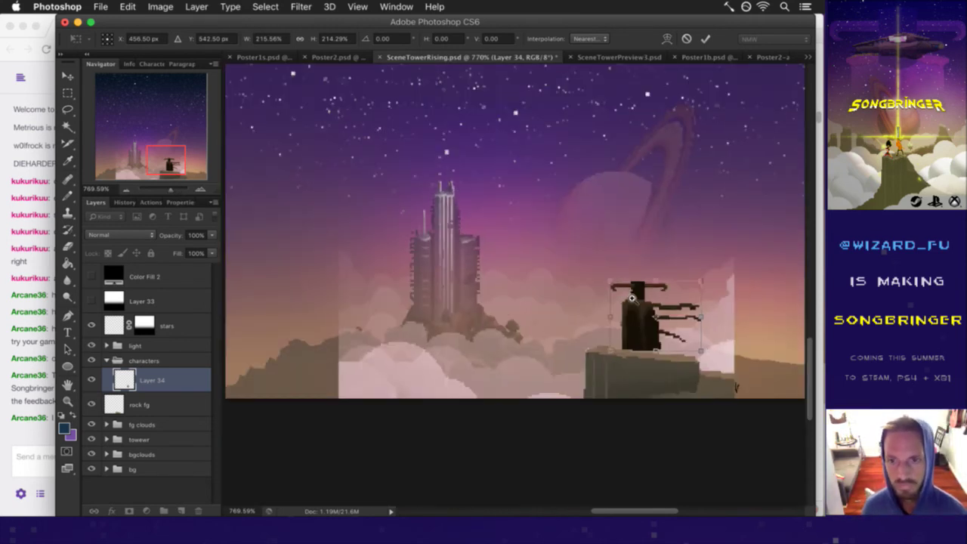
{"action": "left_click", "coordinate": [337, 39]}
{"action": "type", "text": "200"}
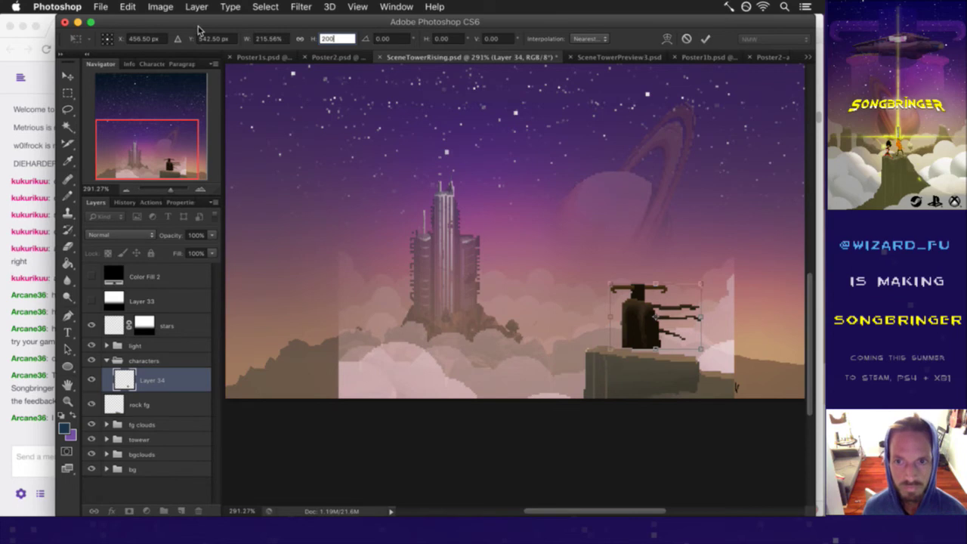
{"action": "key", "text": "shift+Tab"}
{"action": "type", "text": "200"}
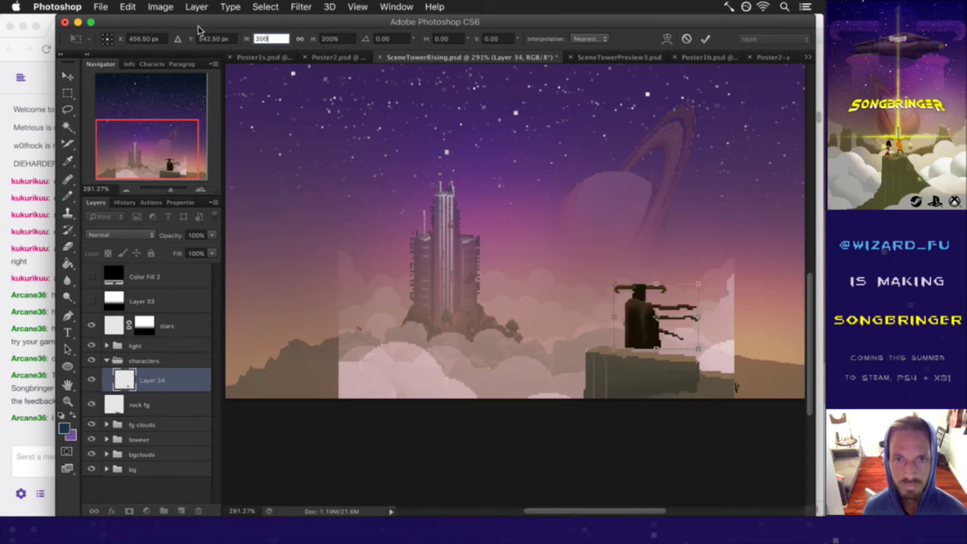
{"action": "left_click", "coordinate": [705, 39]}
Step: Shift the character left onto the rock and zoom in on it
{"action": "left_click_drag", "start_coordinate": [643, 297], "coordinate": [621, 300]}
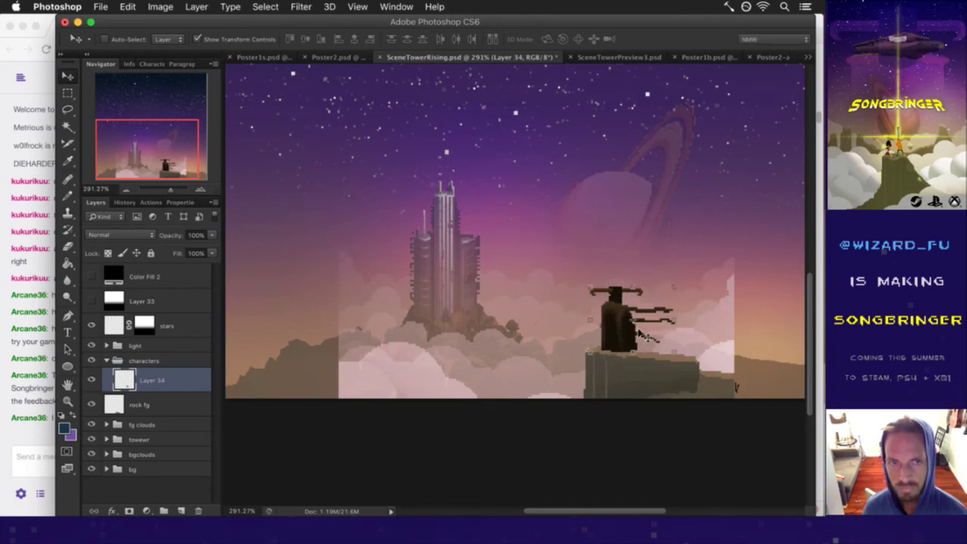
{"action": "key", "text": "m"}
{"action": "left_click_drag", "start_coordinate": [576, 377], "coordinate": [606, 380]}
Step: Centre the view on the character and briefly preview the scene with the light group shown
{"action": "key", "text": "super+s"}
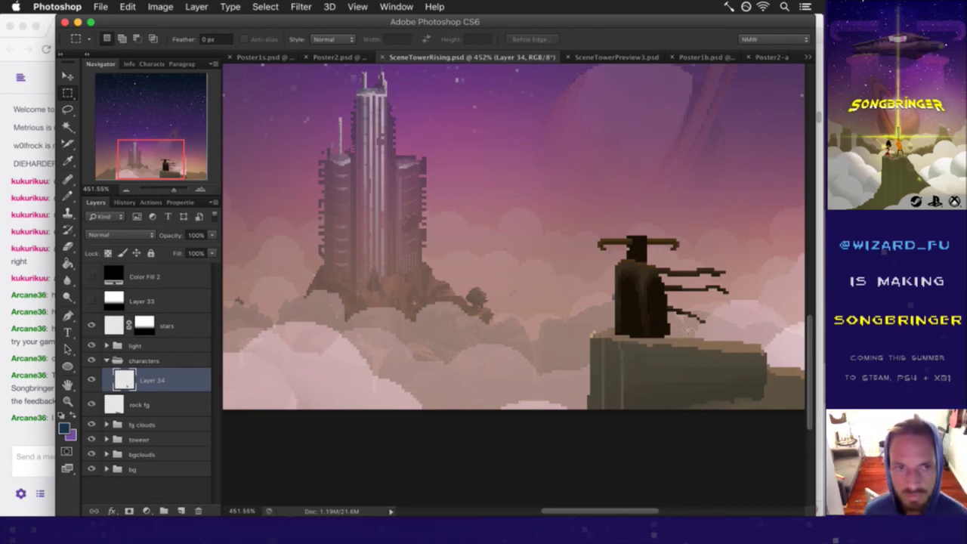
{"action": "left_click_drag", "start_coordinate": [692, 335], "coordinate": [618, 336]}
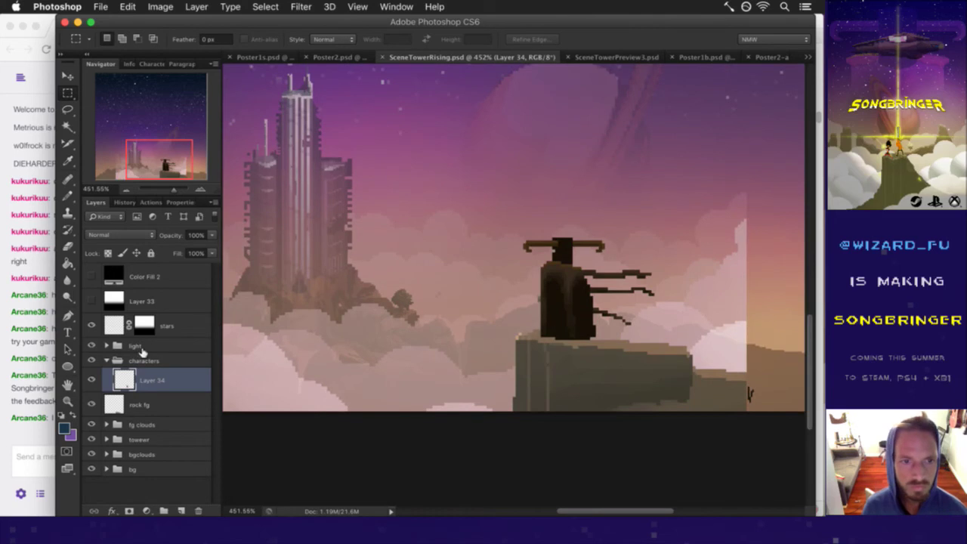
{"action": "left_click", "coordinate": [91, 345]}
{"action": "left_click", "coordinate": [91, 345]}
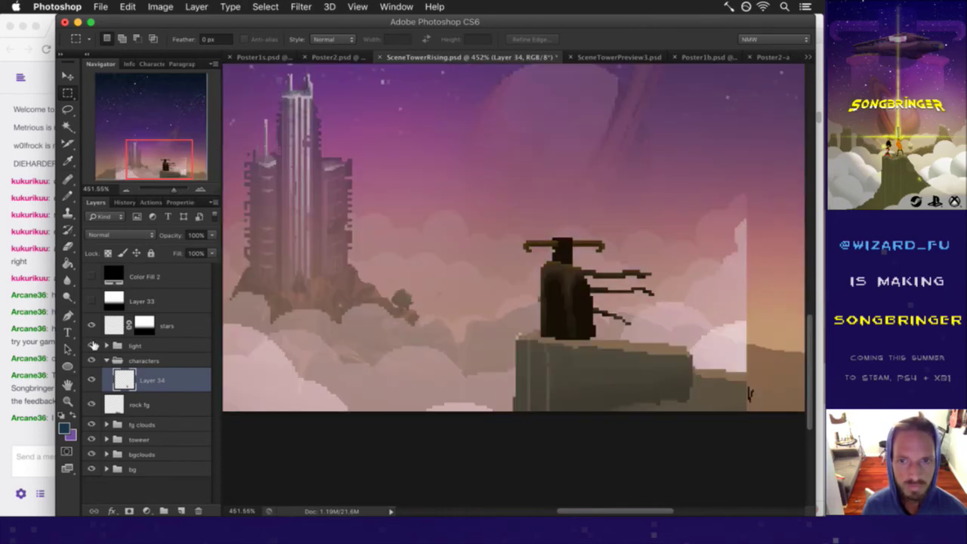
Step: Move the characters group above light, undo the stray rock fg move, and save
{"action": "left_click_drag", "start_coordinate": [114, 360], "coordinate": [122, 339]}
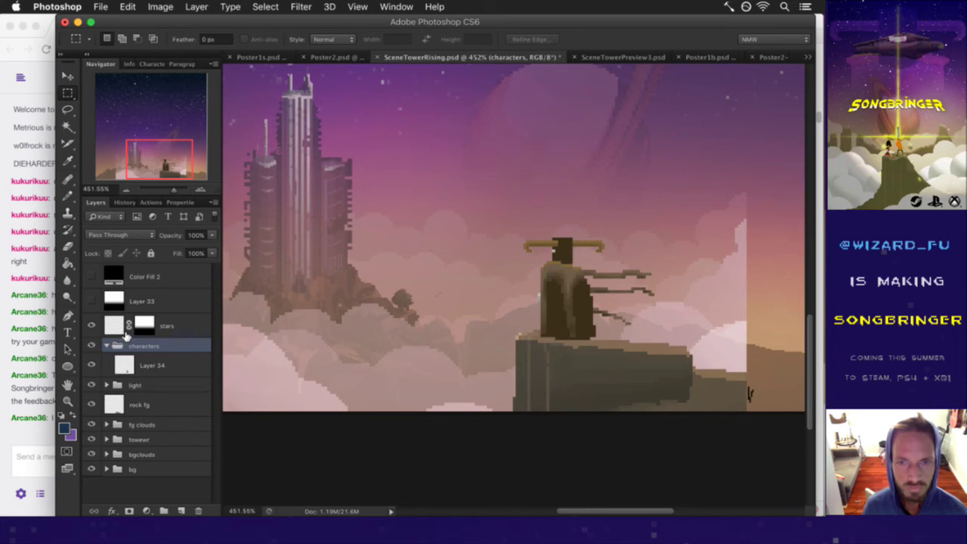
{"action": "left_click_drag", "start_coordinate": [114, 400], "coordinate": [123, 372]}
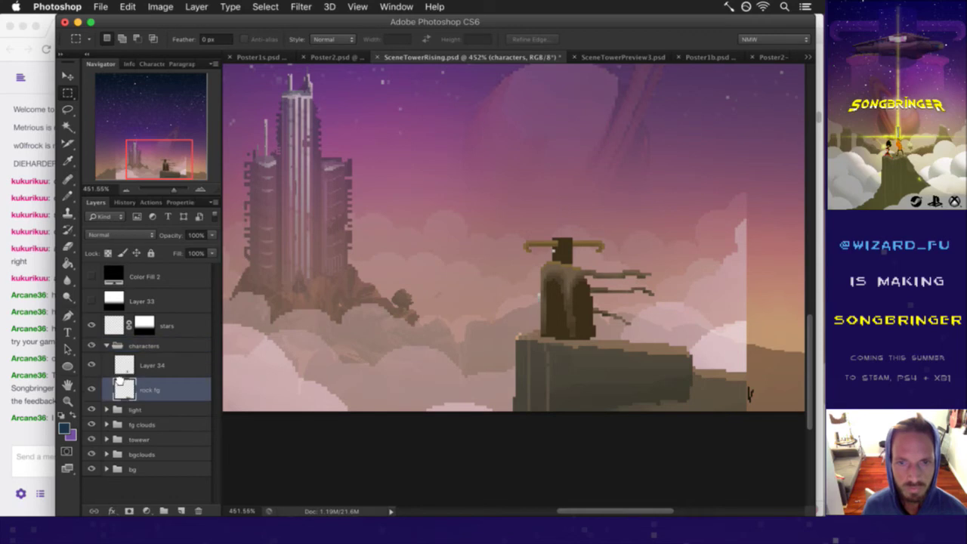
{"action": "key", "text": "super+z"}
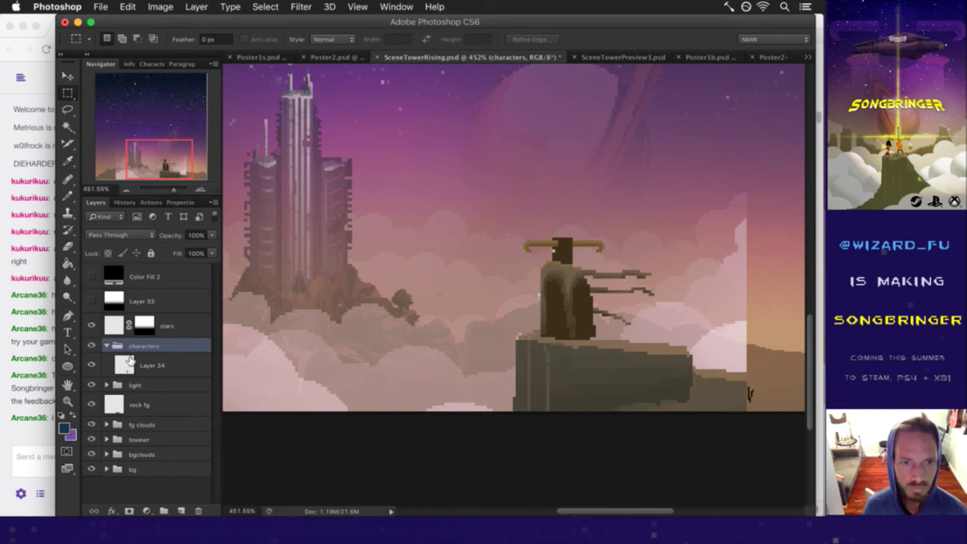
{"action": "left_click", "coordinate": [142, 369]}
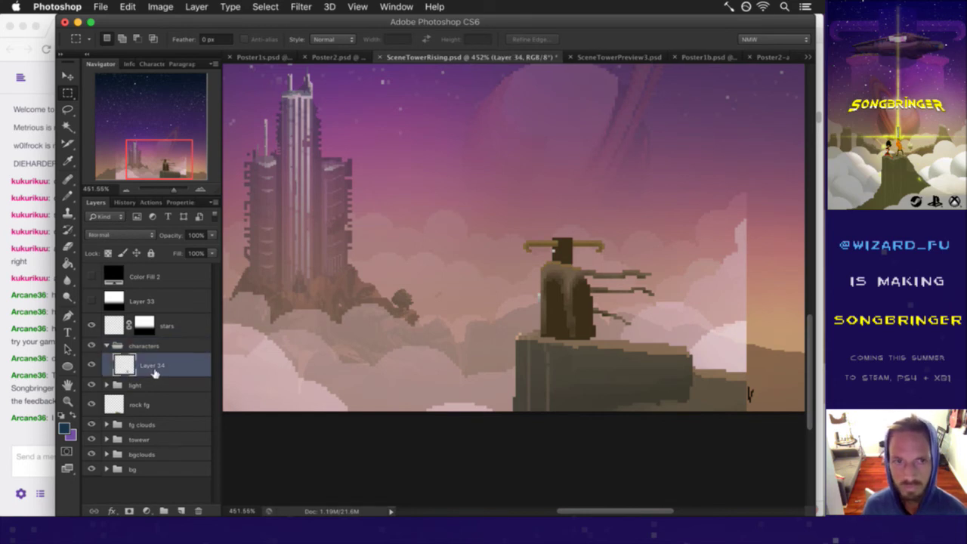
{"action": "key", "text": "super+s"}
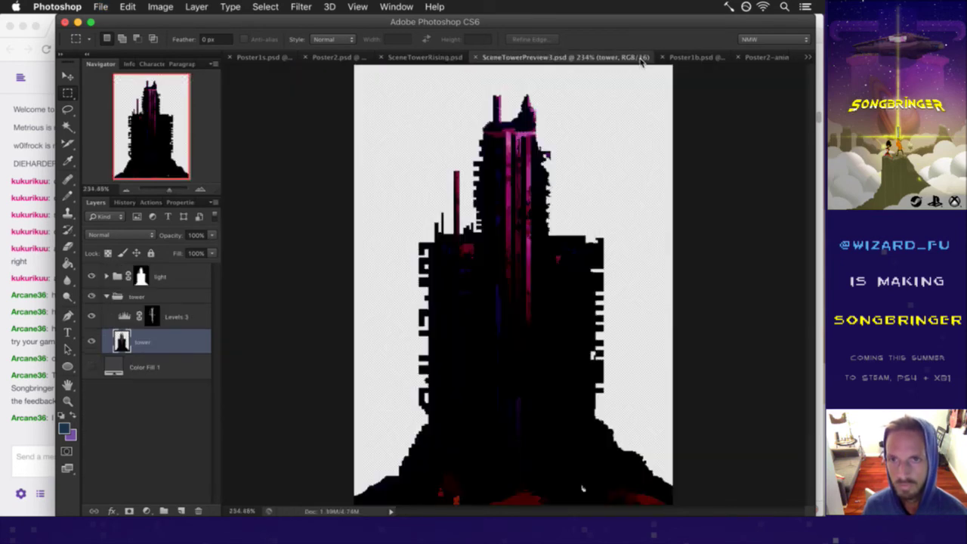
Step: Cycle through the open tabs and close the Poster2-animated document
{"action": "left_click", "coordinate": [640, 58]}
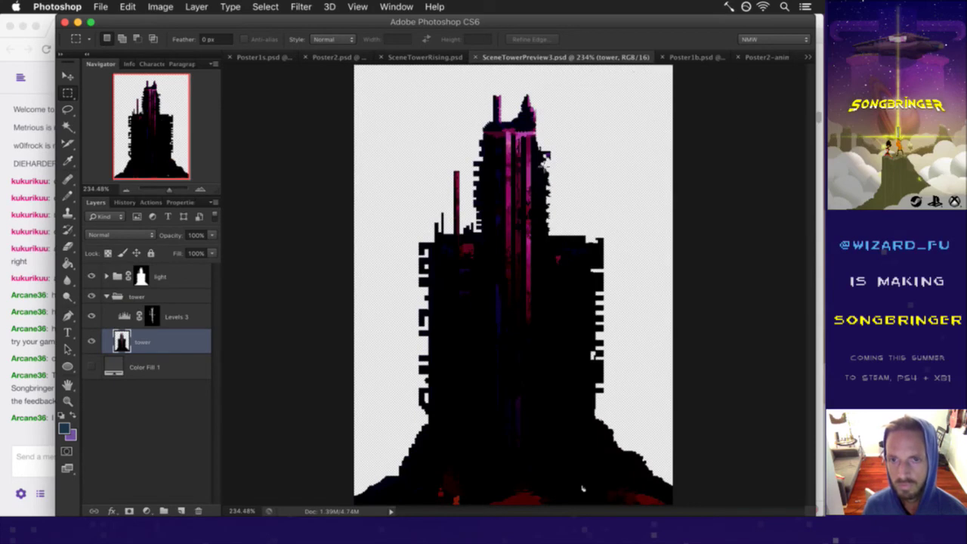
{"action": "left_click", "coordinate": [710, 57]}
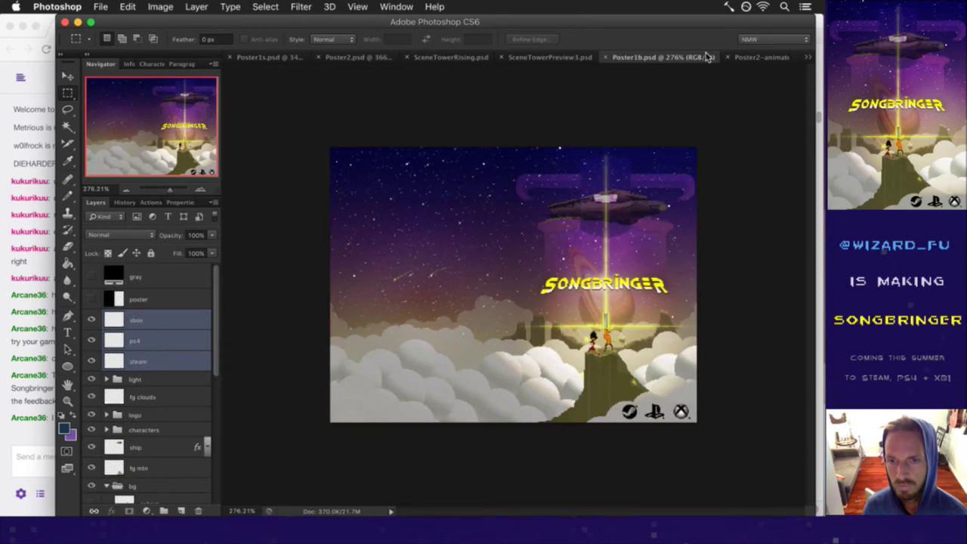
{"action": "left_click", "coordinate": [758, 57]}
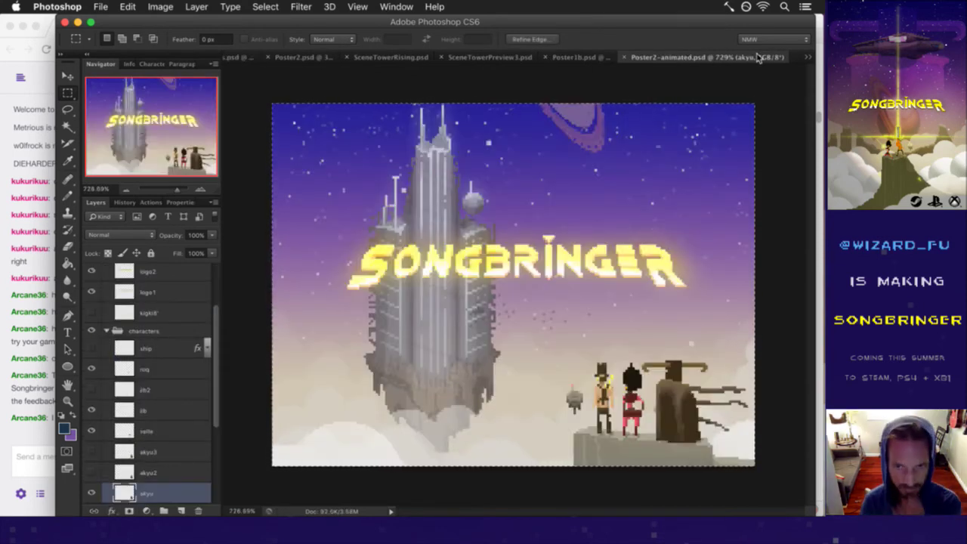
{"action": "key", "text": "super+w"}
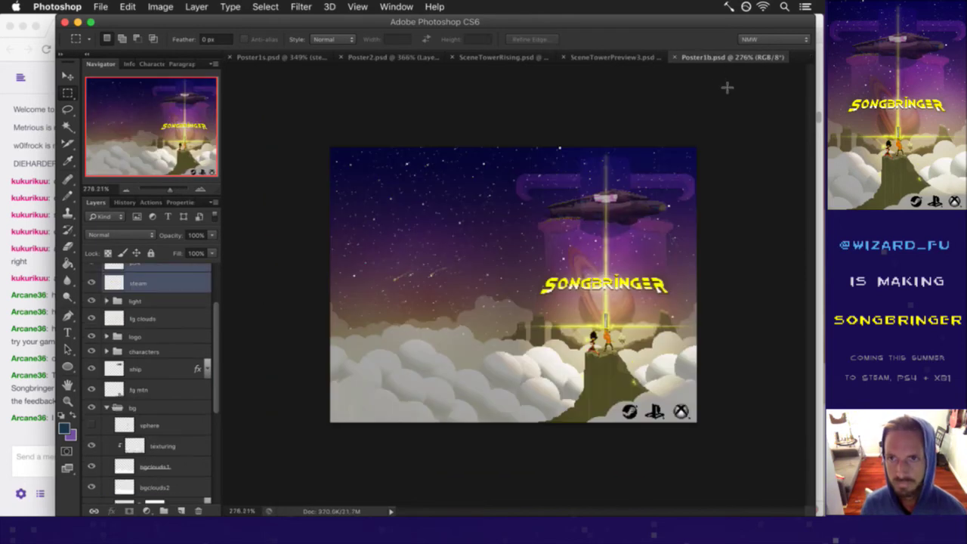
Step: Compare Poster2.psd with Poster1s.psd, then bring SceneTowerRising.psd forward and start moving its tab left
{"action": "left_click", "coordinate": [372, 57]}
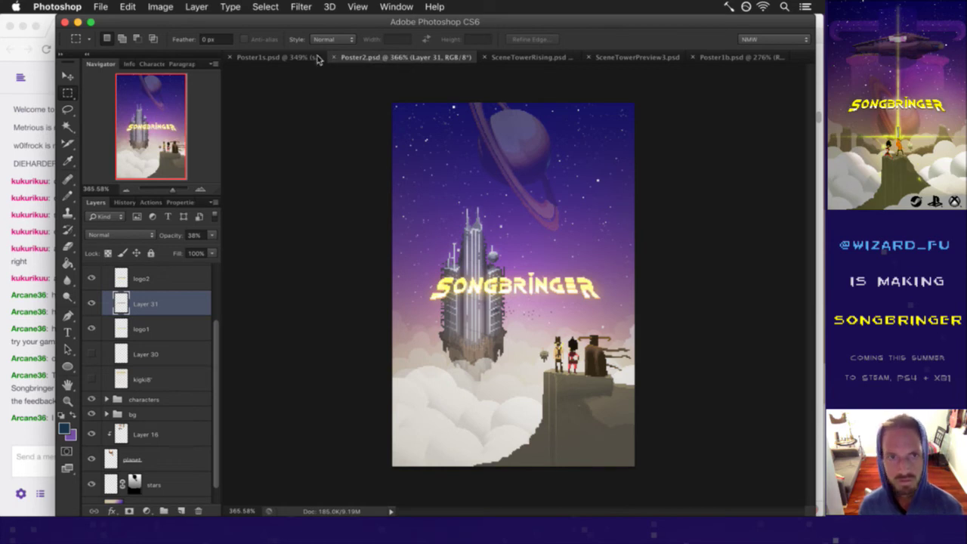
{"action": "left_click", "coordinate": [286, 58]}
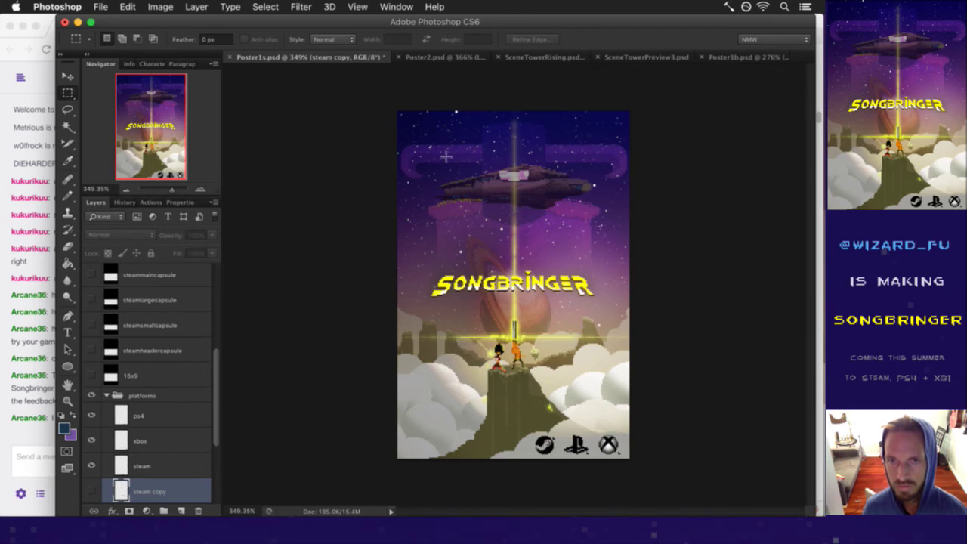
{"action": "left_click", "coordinate": [437, 58]}
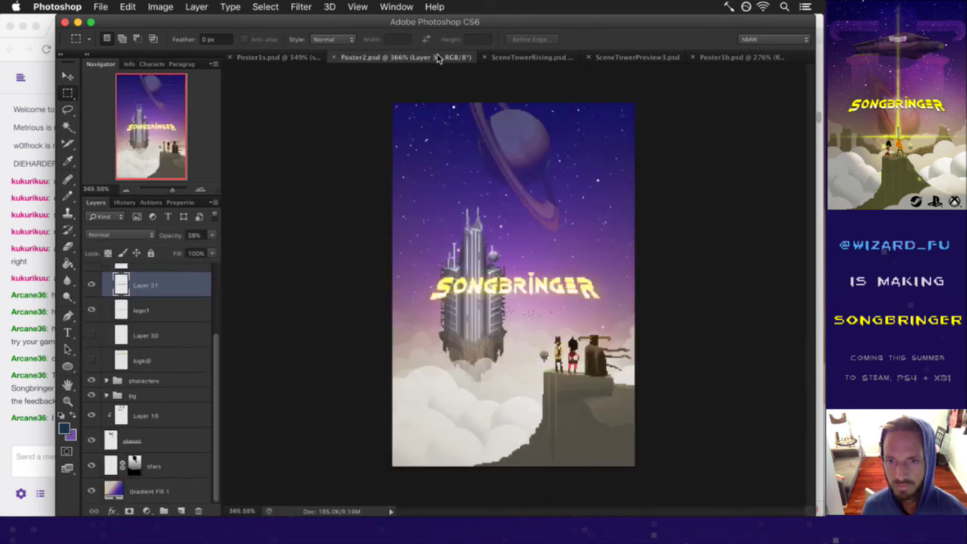
{"action": "left_click", "coordinate": [553, 60]}
{"action": "left_click_drag", "start_coordinate": [527, 60], "coordinate": [257, 59]}
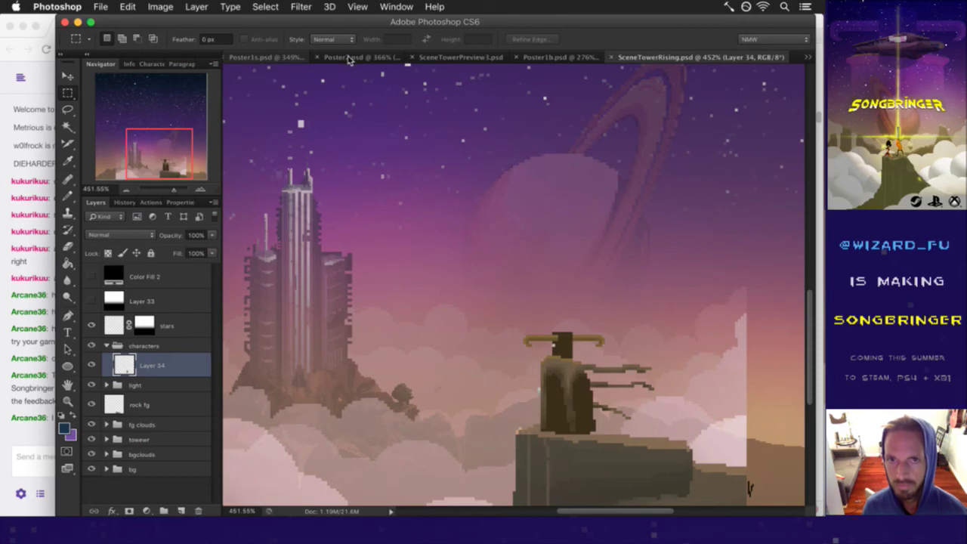
Step: Move the SceneTowerRising tab to the front and zoom in on the tower and rock
{"action": "left_click_drag", "start_coordinate": [349, 60], "coordinate": [349, 60]}
{"action": "left_click_drag", "start_coordinate": [246, 59], "coordinate": [316, 61]}
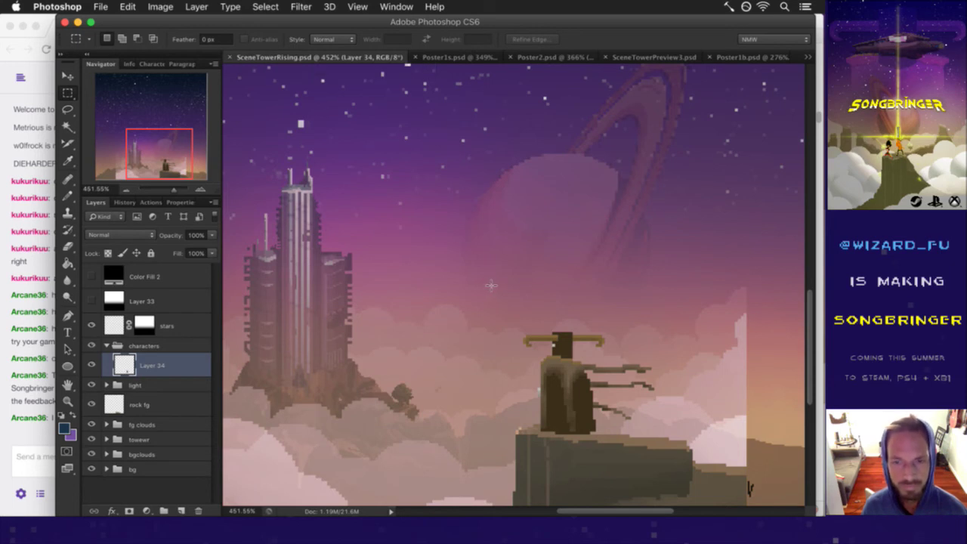
{"action": "left_click_drag", "start_coordinate": [410, 318], "coordinate": [368, 313]}
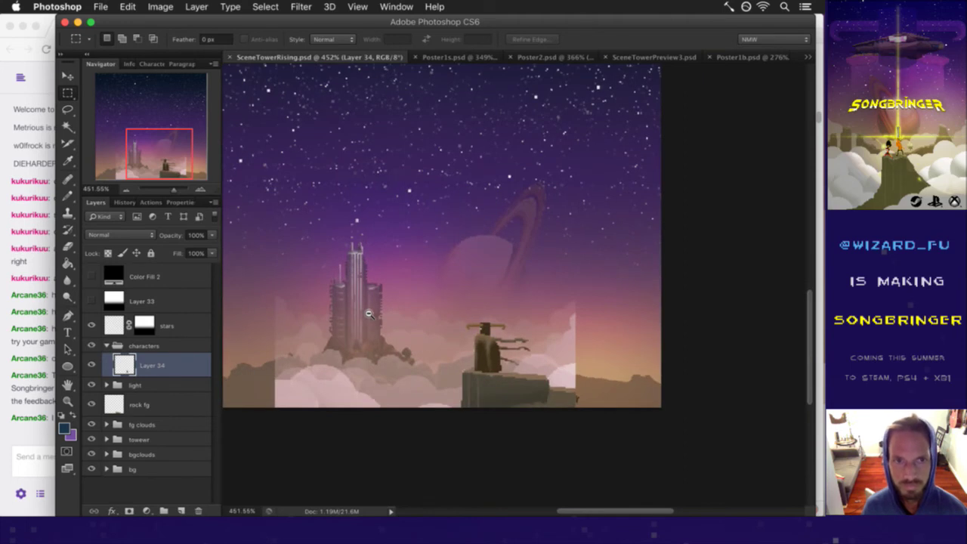
{"action": "left_click_drag", "start_coordinate": [369, 313], "coordinate": [483, 332]}
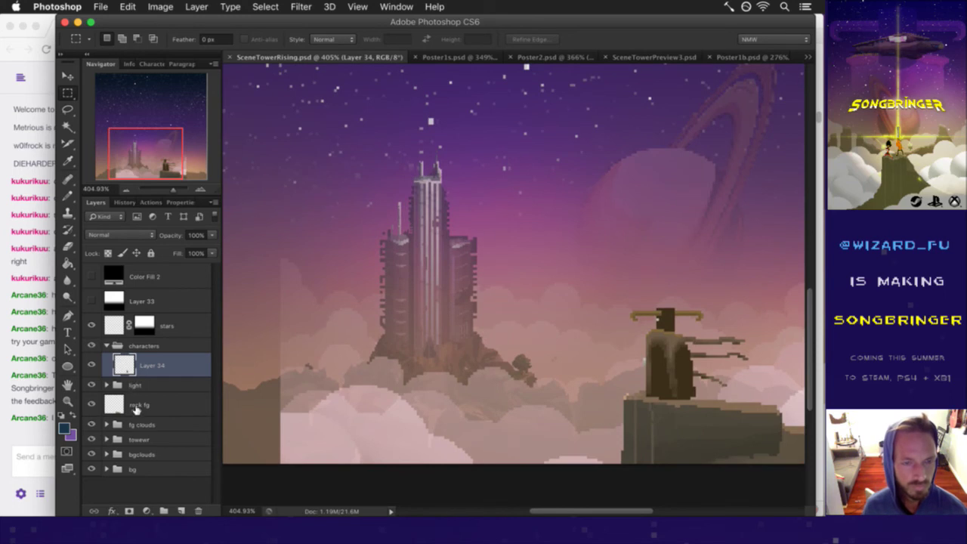
Step: Expand the towewr group and select its tower / land layer
{"action": "left_click", "coordinate": [117, 439]}
{"action": "left_click", "coordinate": [107, 439]}
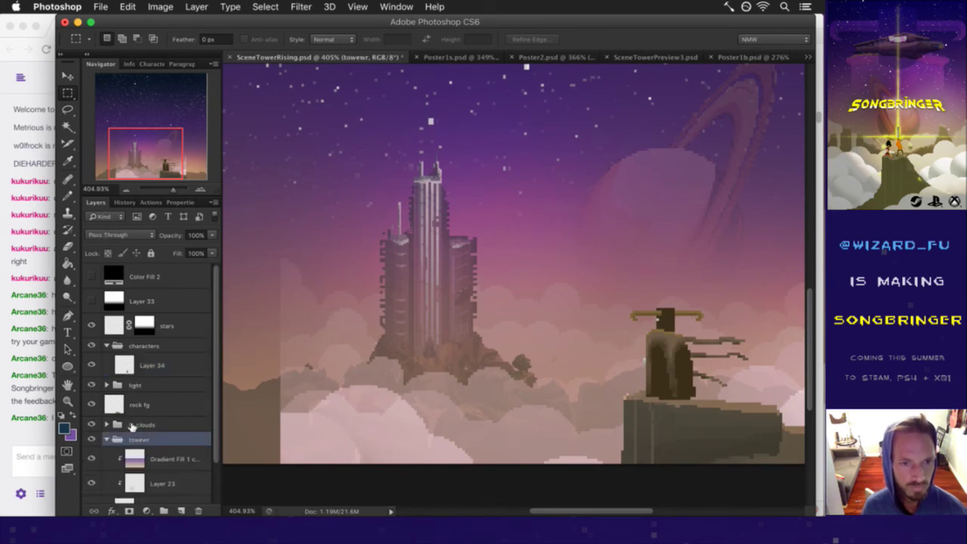
{"action": "scroll", "coordinate": [215, 418], "scroll_direction": "down", "scroll_amount": 2}
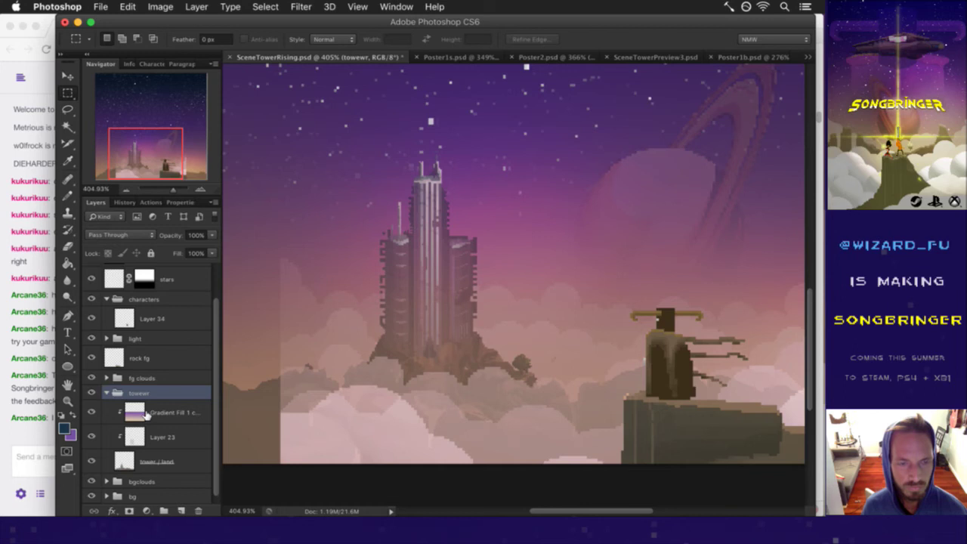
{"action": "left_click", "coordinate": [122, 456]}
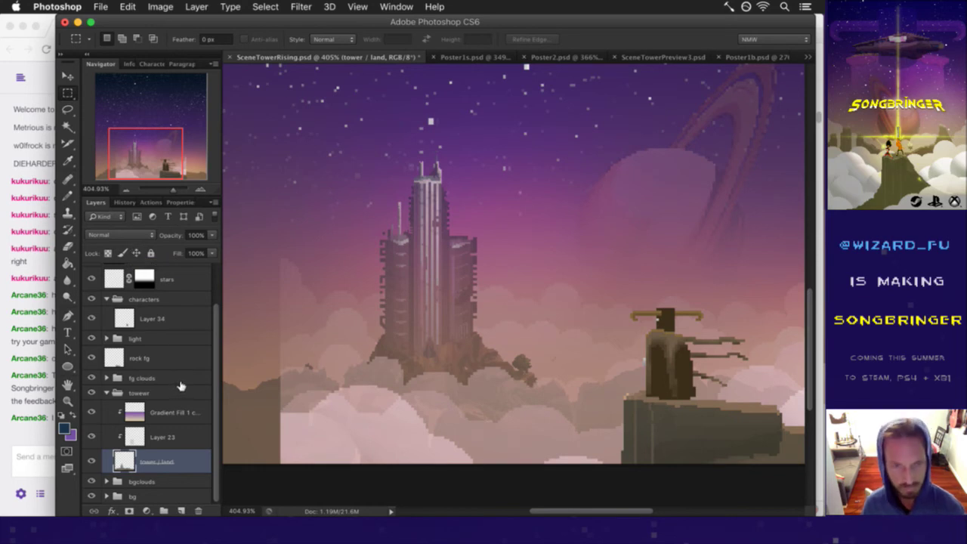
Step: Duplicate tower / land through Gradient Fill 1, hide the original tower, then delete the copies
{"action": "key", "text": "super+j"}
{"action": "key", "text": "super+z"}
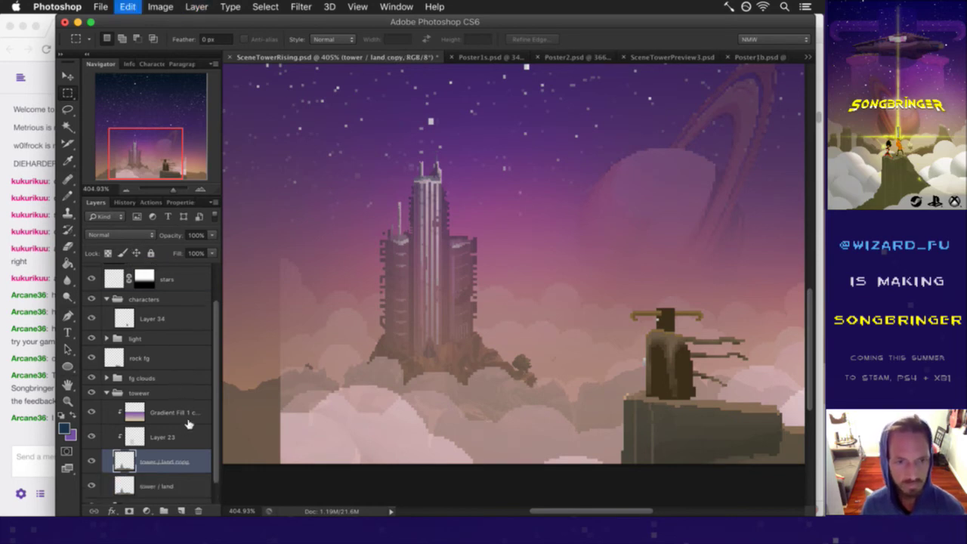
{"action": "left_click", "coordinate": [179, 460]}
{"action": "left_click", "coordinate": [188, 412], "text": "shift"}
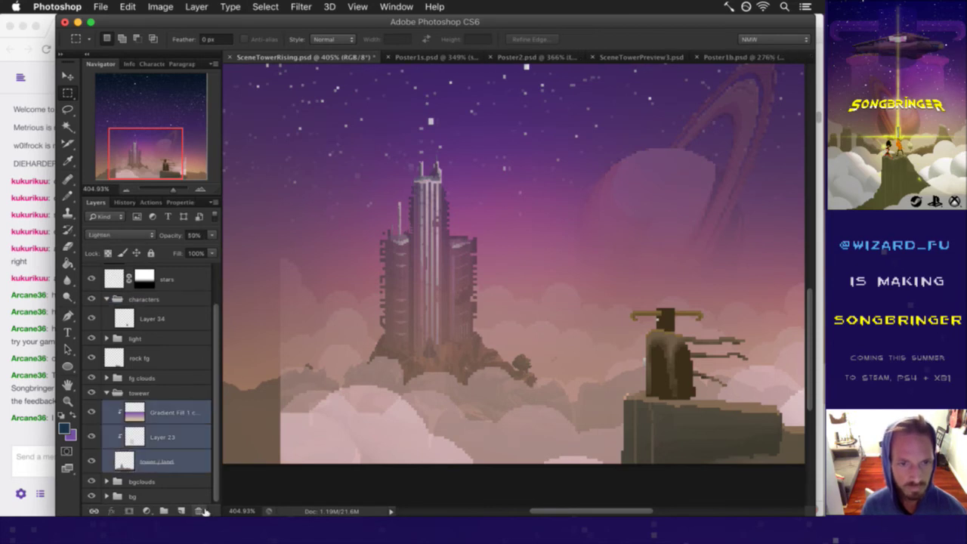
{"action": "key", "text": "super+j"}
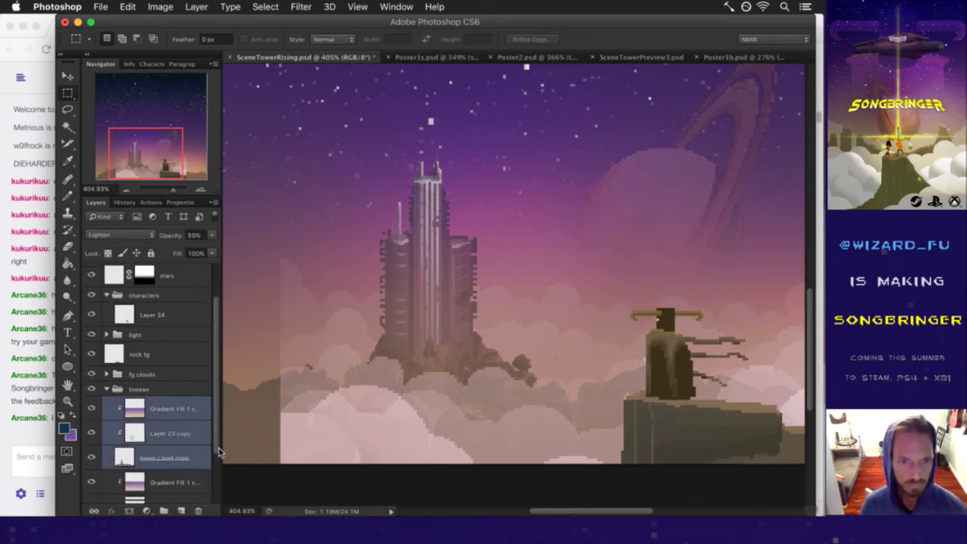
{"action": "left_click", "coordinate": [92, 461]}
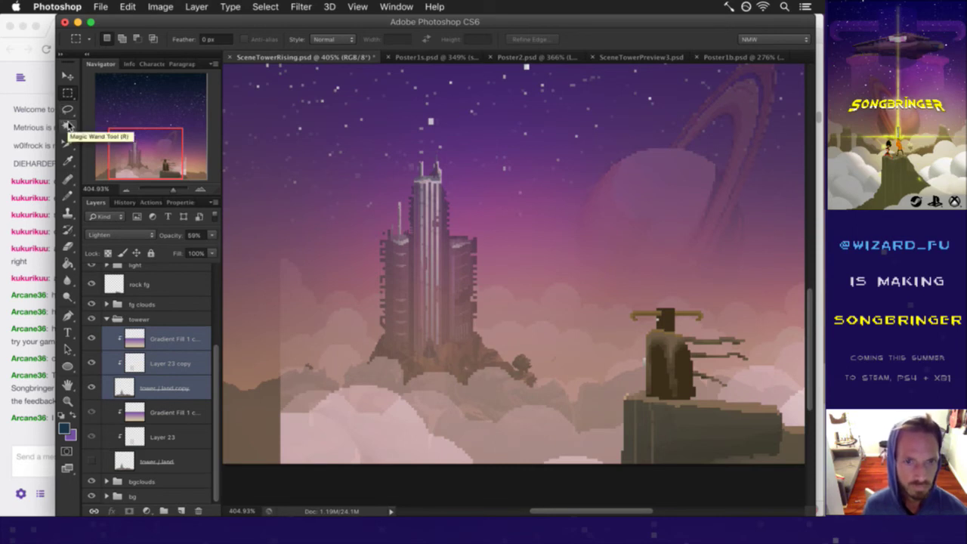
{"action": "key", "text": "BackSpace"}
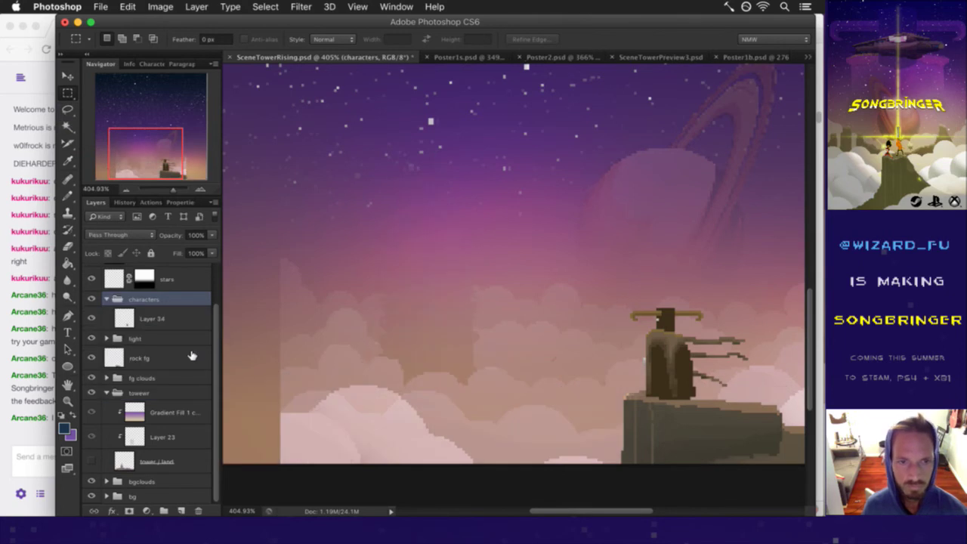
Step: Toggle the tower / land layer on and off to compare, leave it hidden, and expand bgclouds
{"action": "left_click", "coordinate": [154, 457]}
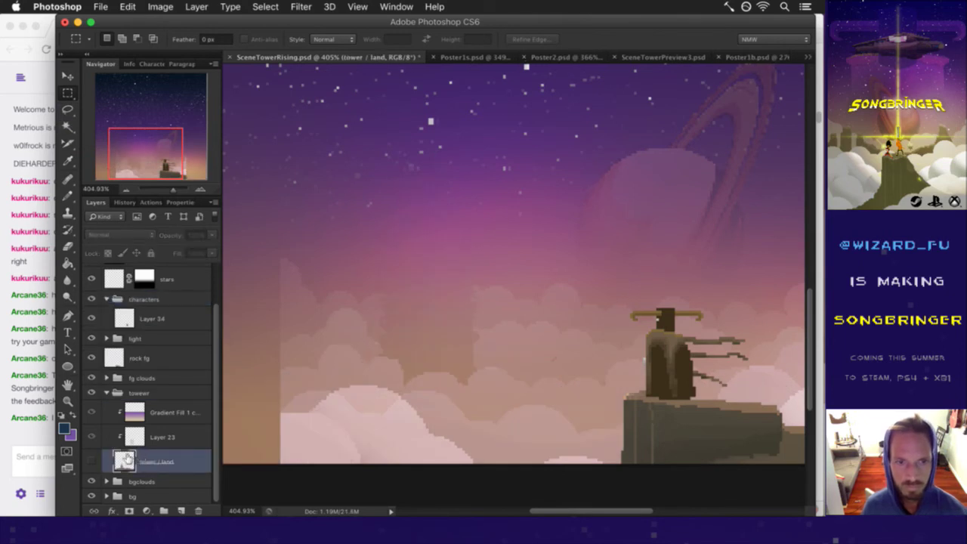
{"action": "left_click", "coordinate": [92, 460]}
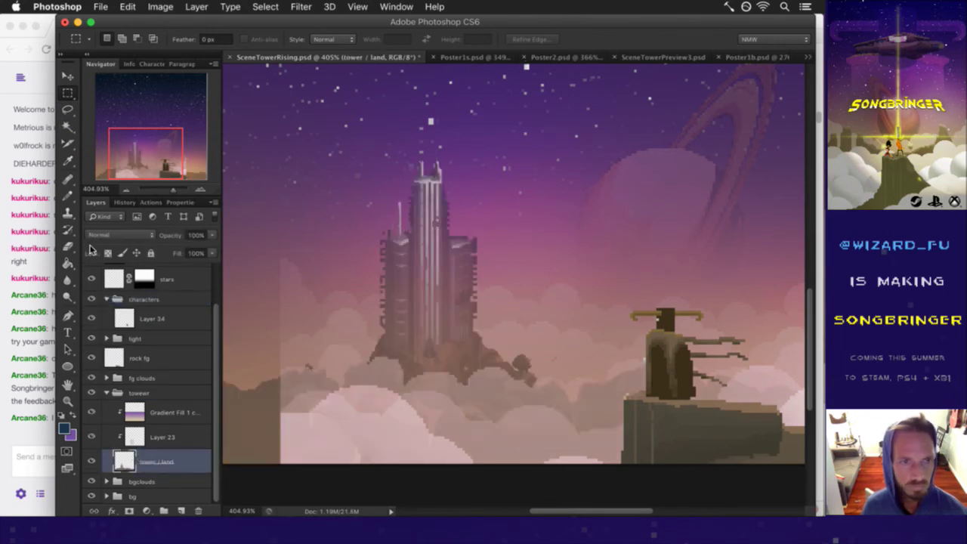
{"action": "left_click", "coordinate": [92, 460]}
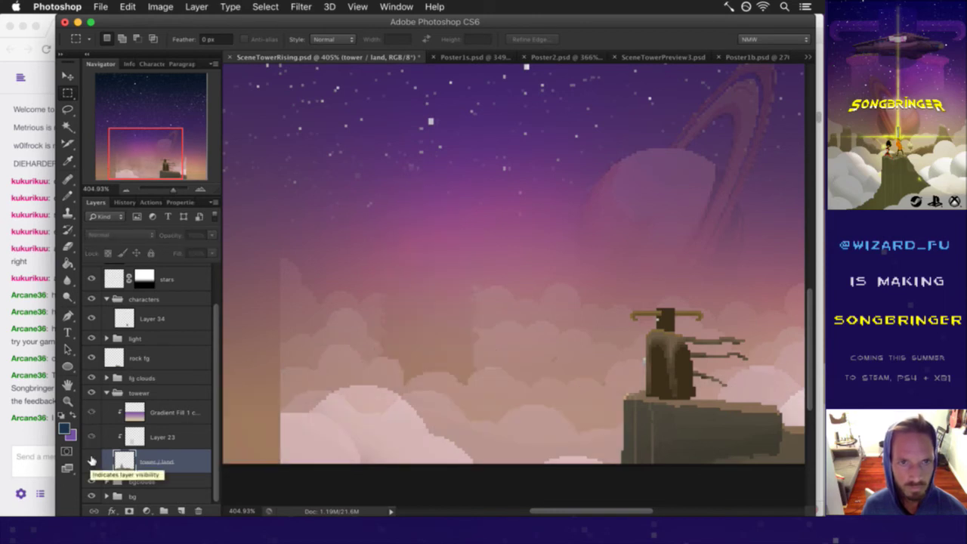
{"action": "left_click", "coordinate": [92, 460]}
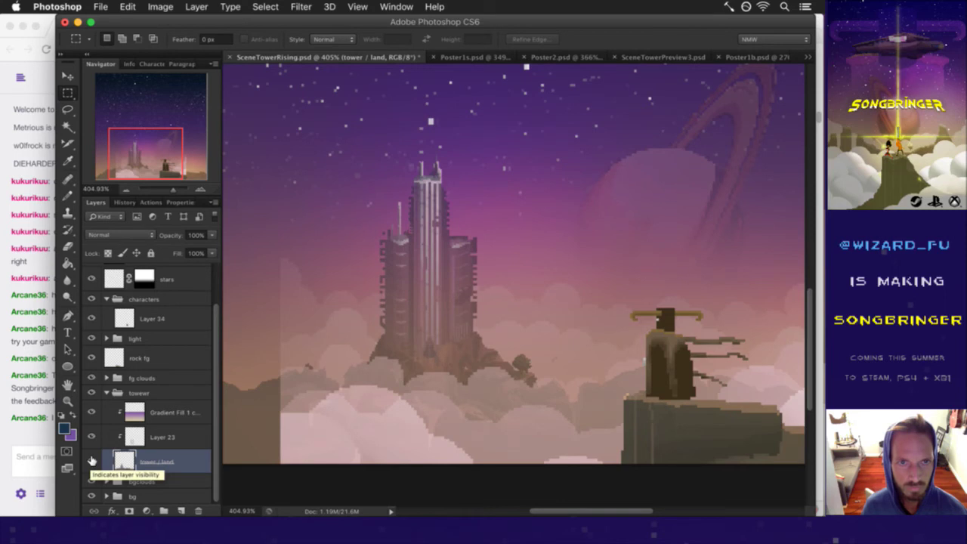
{"action": "left_click", "coordinate": [92, 460]}
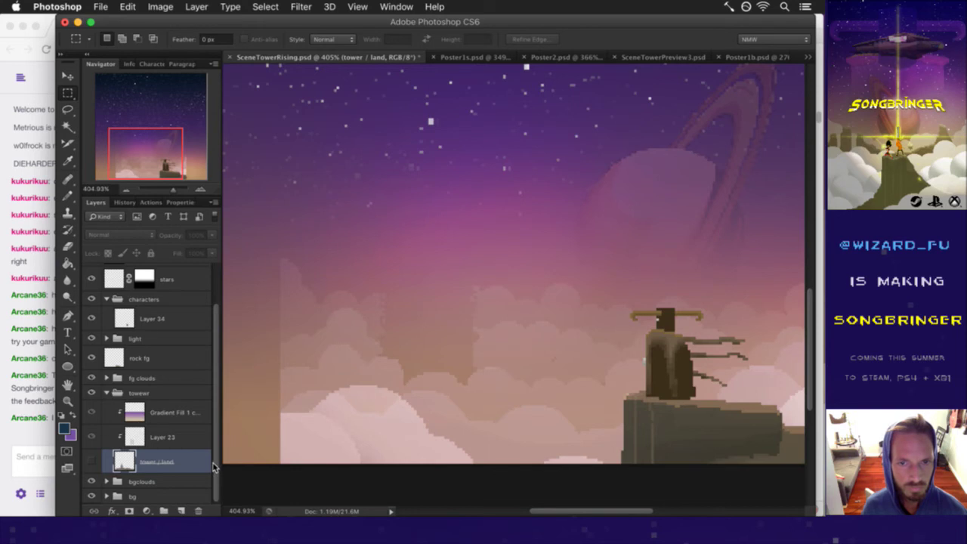
{"action": "left_click", "coordinate": [92, 460]}
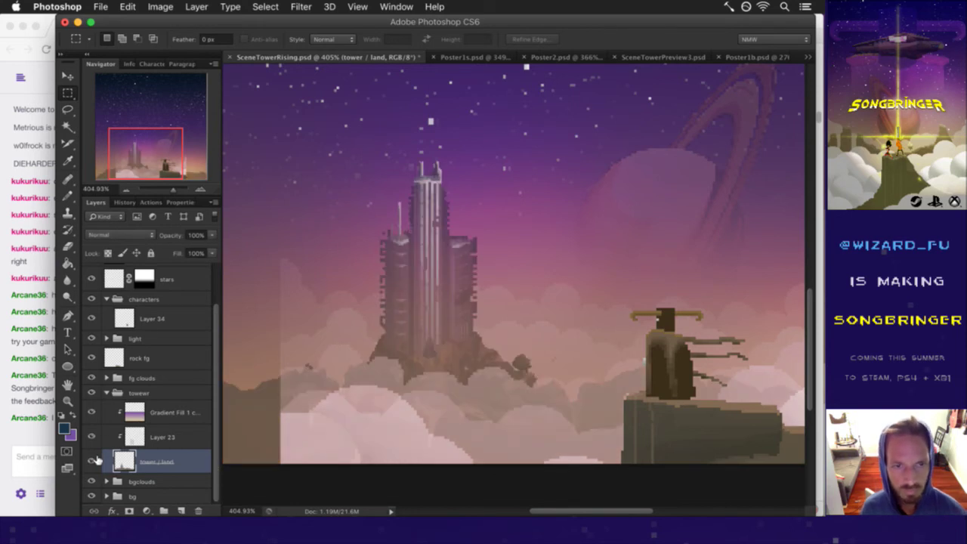
{"action": "left_click", "coordinate": [92, 460]}
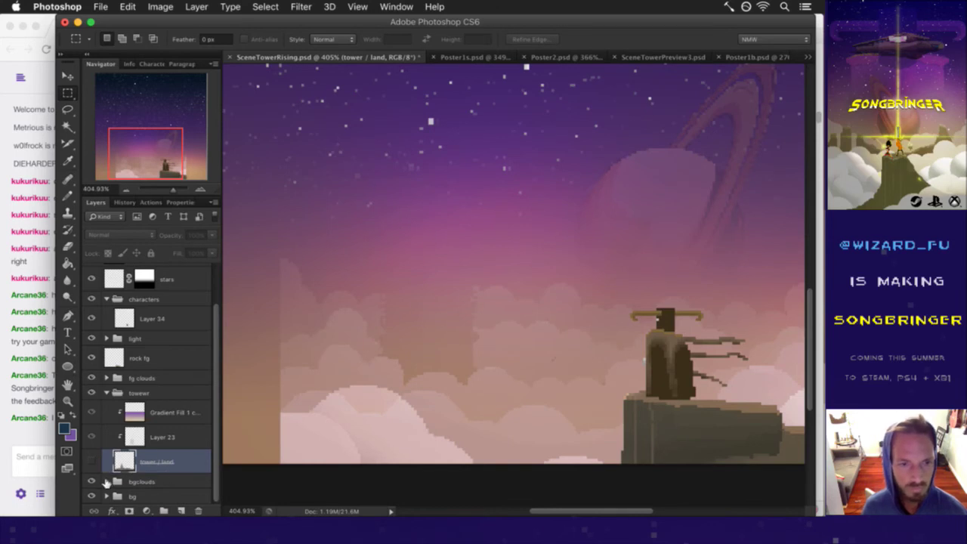
{"action": "left_click", "coordinate": [106, 481]}
{"action": "scroll", "coordinate": [148, 464], "scroll_direction": "down", "scroll_amount": 5}
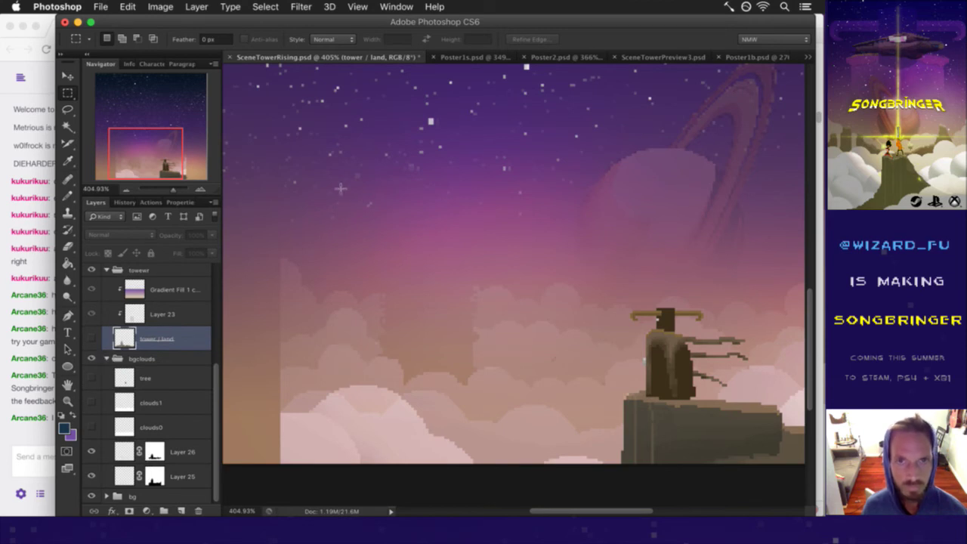
Step: Switch to Poster1b.psd and toggle the bgclouds1 layer off and back on
{"action": "left_click", "coordinate": [748, 58]}
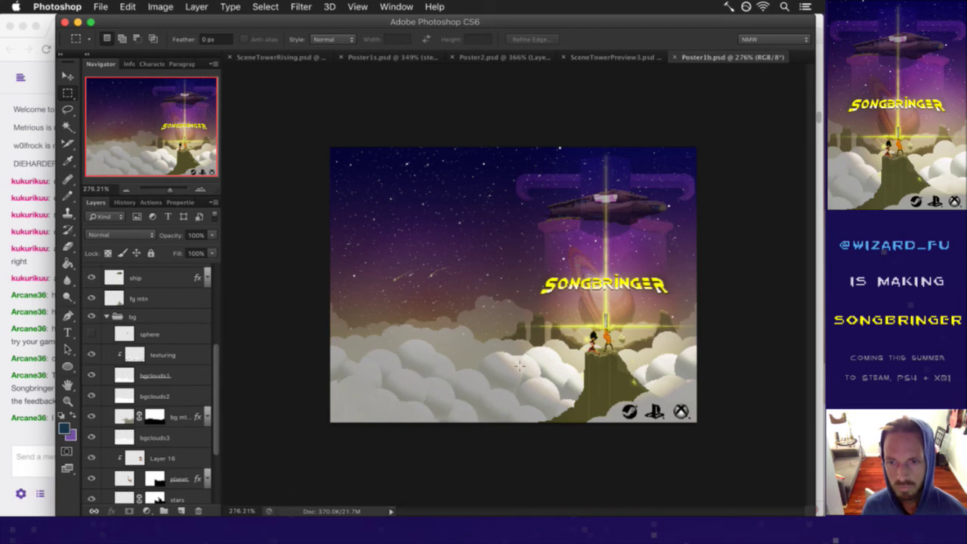
{"action": "scroll", "coordinate": [633, 395], "scroll_direction": "up", "scroll_amount": 2}
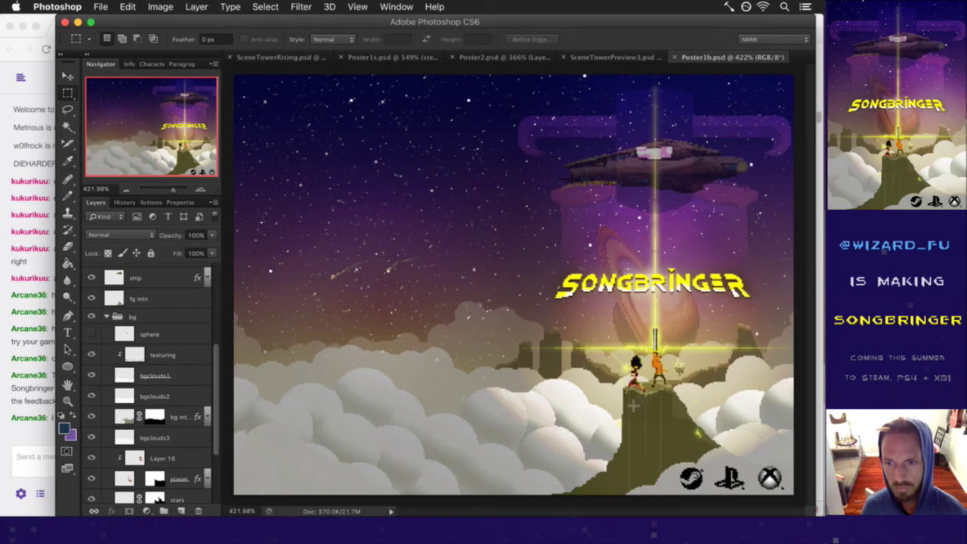
{"action": "left_click", "coordinate": [125, 376]}
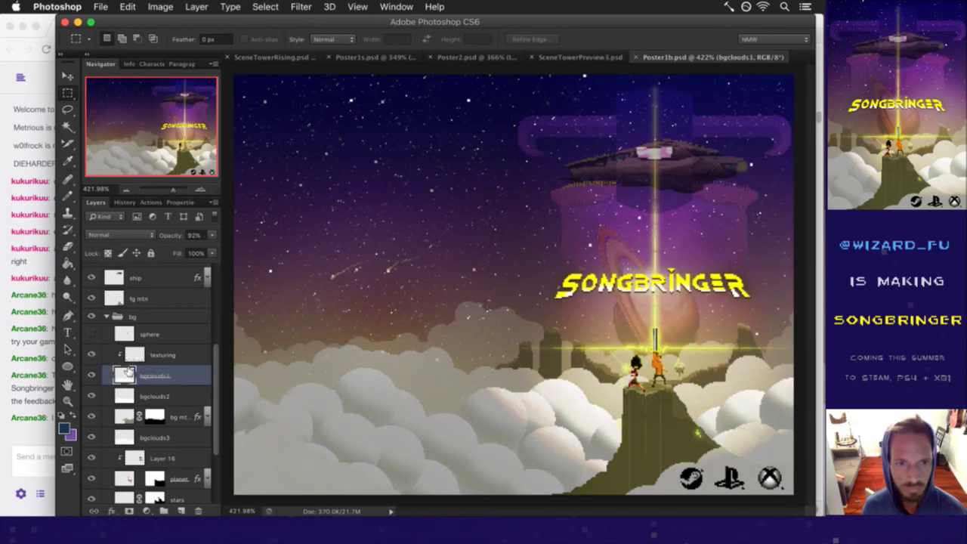
{"action": "left_click", "coordinate": [91, 375]}
{"action": "left_click", "coordinate": [91, 375]}
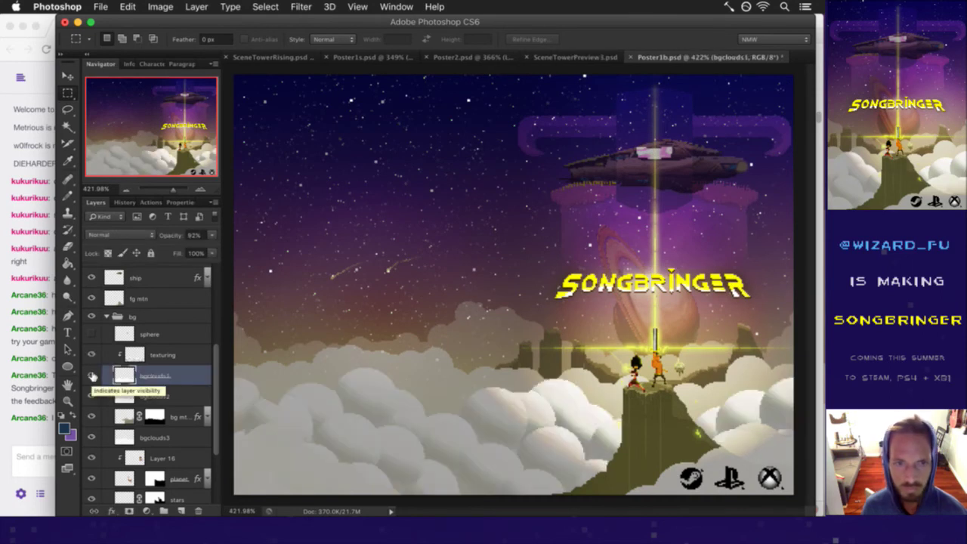
Step: Load the fg clouds layer's pixels as a selection, then glance at Poster1s.psd and return
{"action": "scroll", "coordinate": [123, 334], "scroll_direction": "up", "scroll_amount": 1}
{"action": "scroll", "coordinate": [123, 333], "scroll_direction": "up", "scroll_amount": 4}
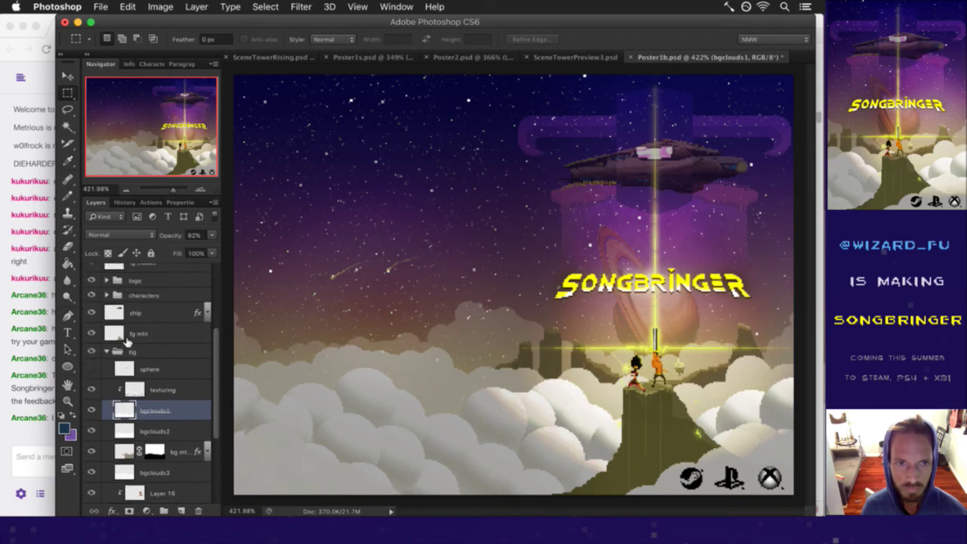
{"action": "left_click", "coordinate": [103, 325]}
{"action": "left_click", "coordinate": [92, 327]}
{"action": "left_click", "coordinate": [91, 328]}
{"action": "left_click", "coordinate": [114, 329], "text": "super"}
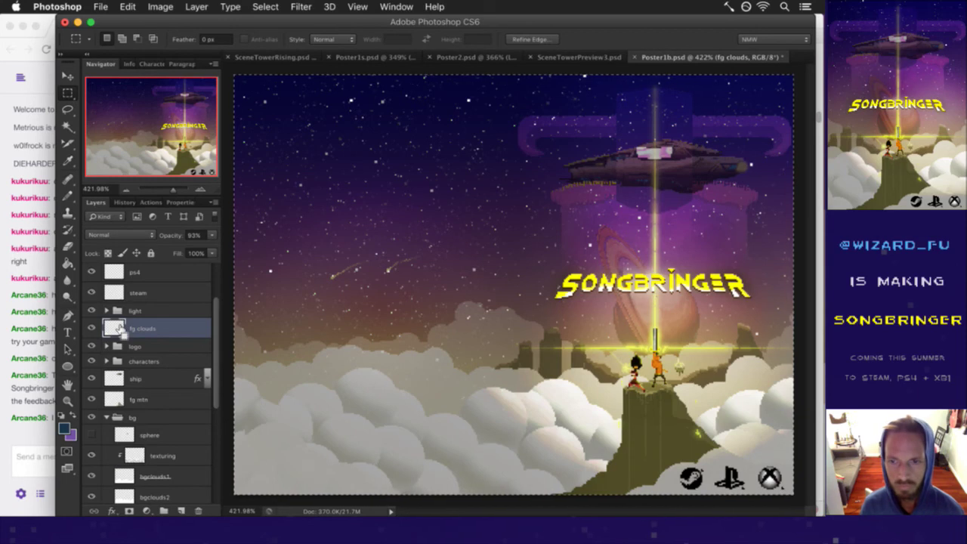
{"action": "left_click", "coordinate": [368, 59]}
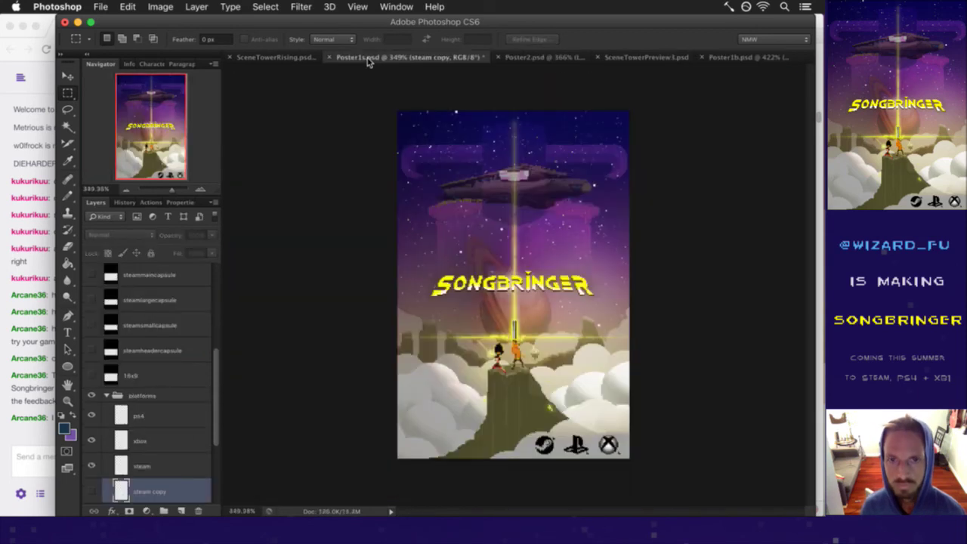
{"action": "left_click", "coordinate": [724, 57]}
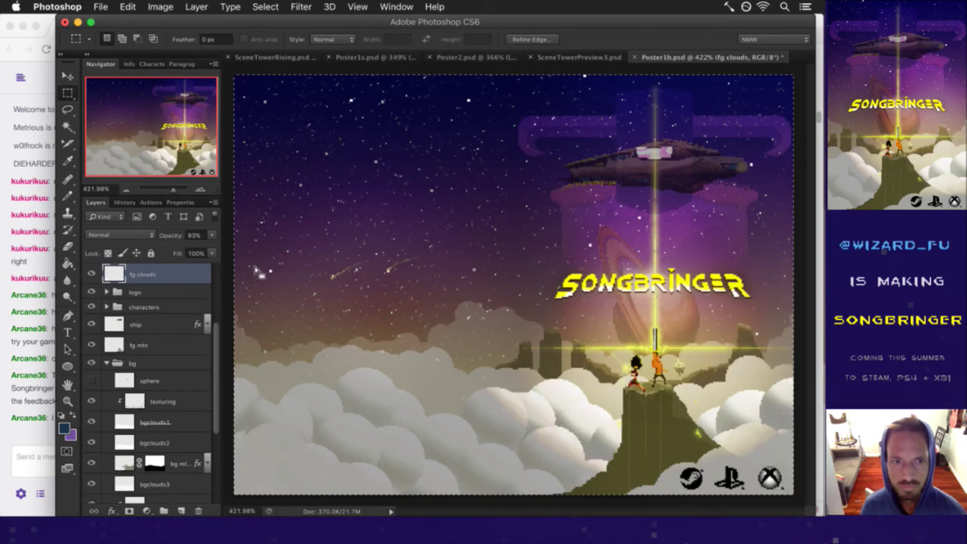
Step: Duplicate the fg clouds layer from Poster1b into SceneTowerRising.psd
{"action": "right_click", "coordinate": [151, 277]}
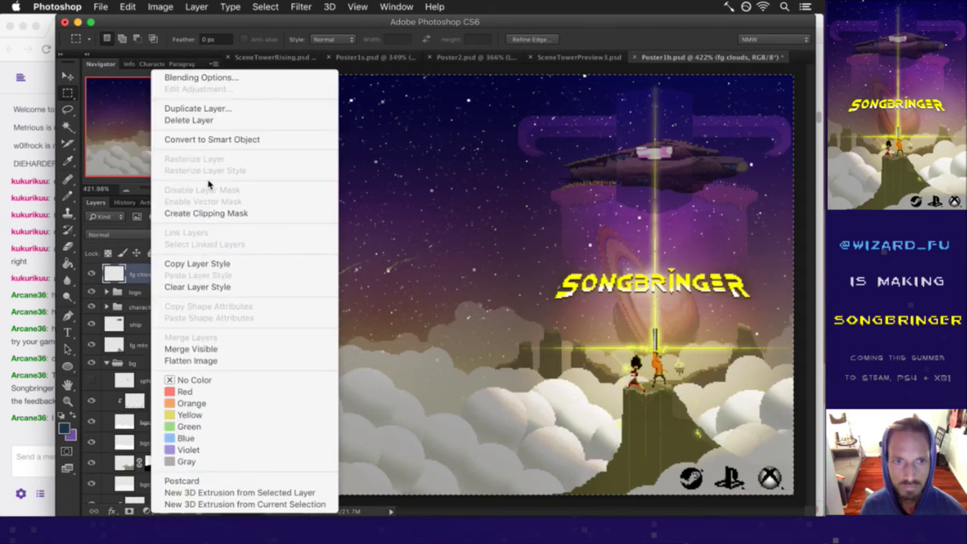
{"action": "left_click", "coordinate": [210, 113]}
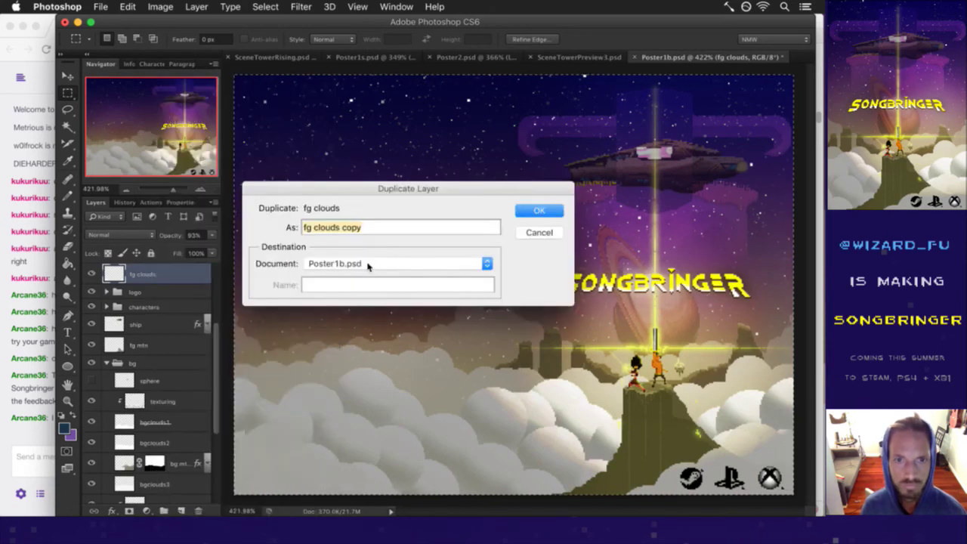
{"action": "left_click", "coordinate": [367, 264]}
{"action": "left_click", "coordinate": [365, 217]}
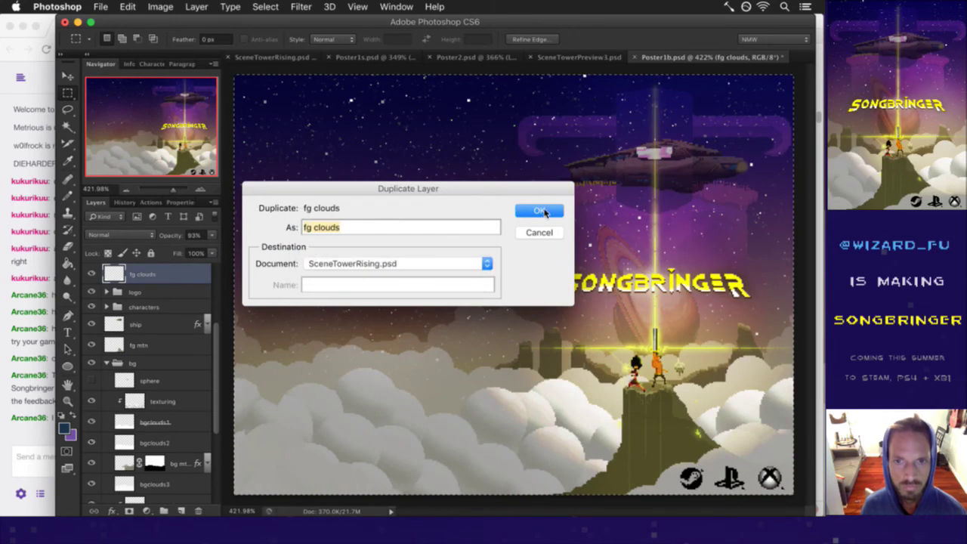
{"action": "left_click", "coordinate": [540, 212]}
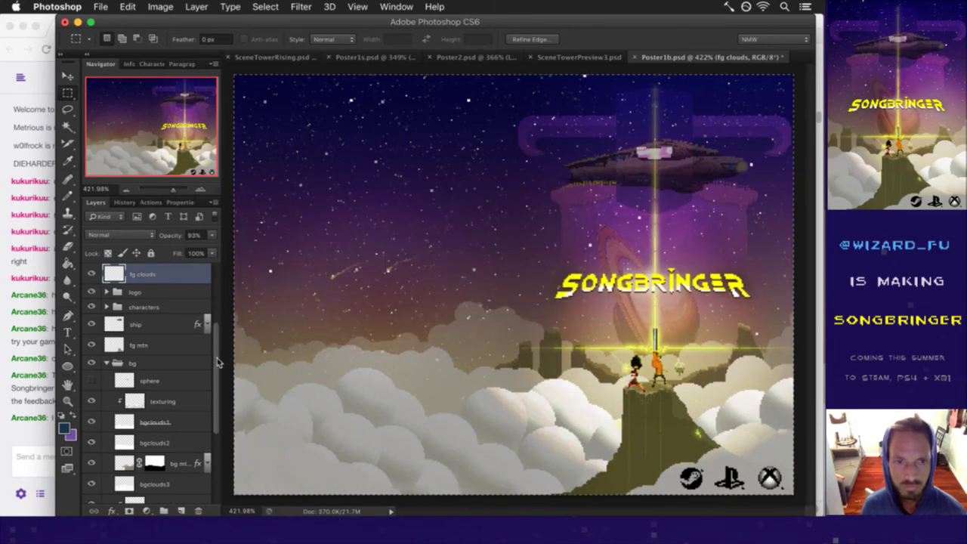
Step: Duplicate bgclouds1, texturing and bgclouds2 together into SceneTowerRising.psd
{"action": "left_click_drag", "start_coordinate": [217, 363], "coordinate": [214, 385]}
{"action": "left_click", "coordinate": [137, 368]}
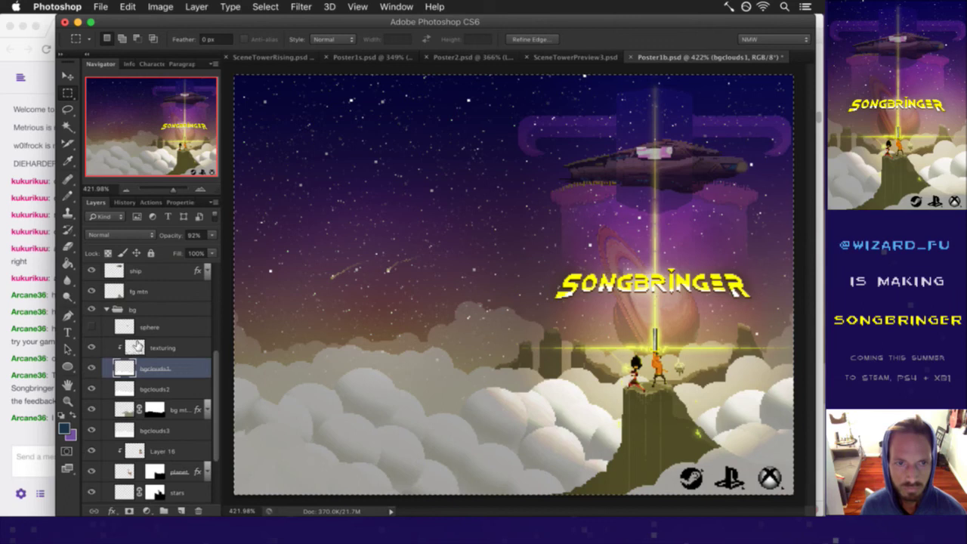
{"action": "left_click", "coordinate": [136, 346], "text": "shift"}
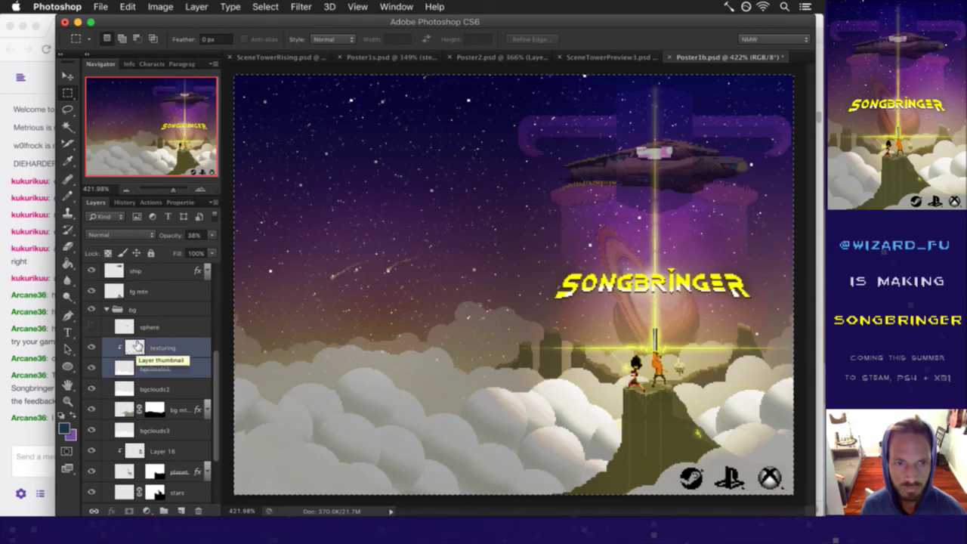
{"action": "left_click", "coordinate": [125, 387], "text": "shift"}
{"action": "right_click", "coordinate": [144, 349]}
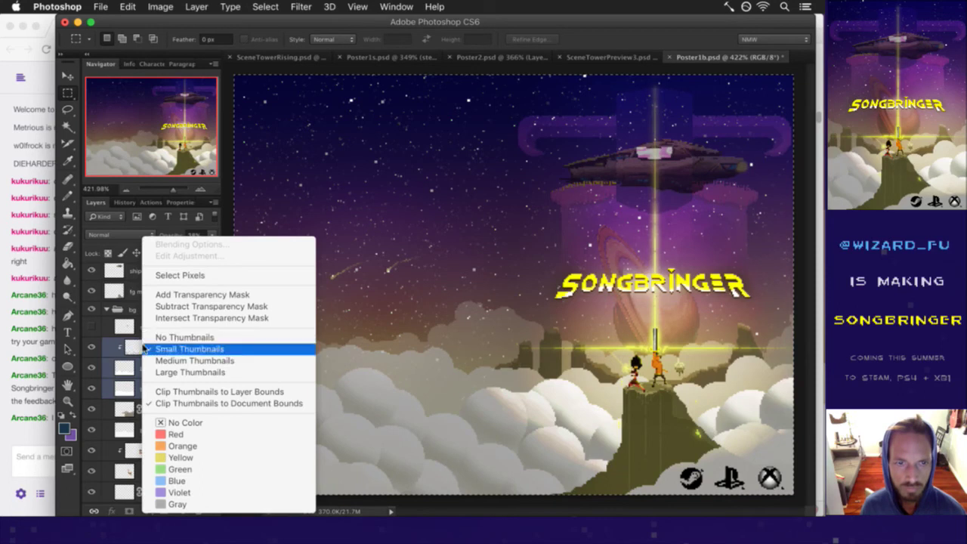
{"action": "left_click", "coordinate": [145, 348]}
{"action": "right_click", "coordinate": [186, 345]}
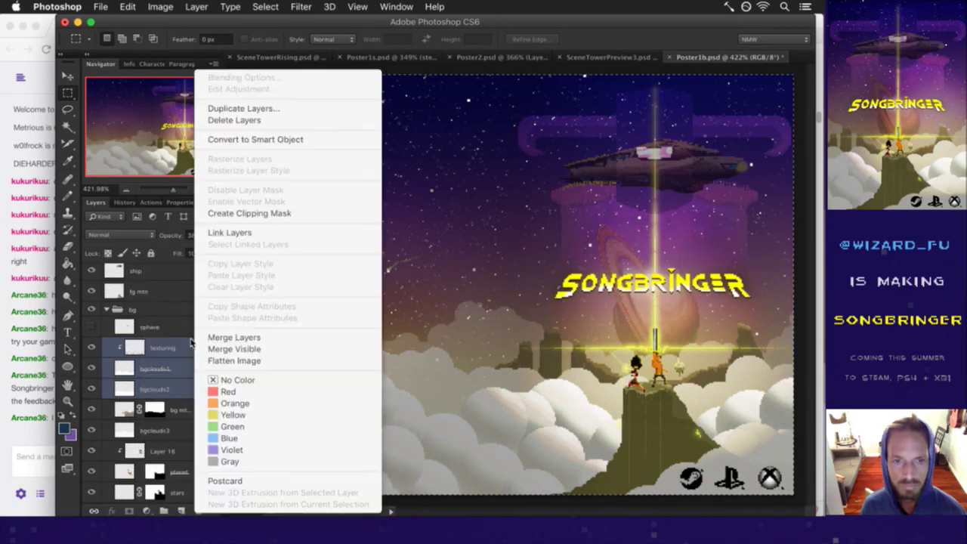
{"action": "left_click", "coordinate": [253, 108]}
{"action": "left_click", "coordinate": [378, 263]}
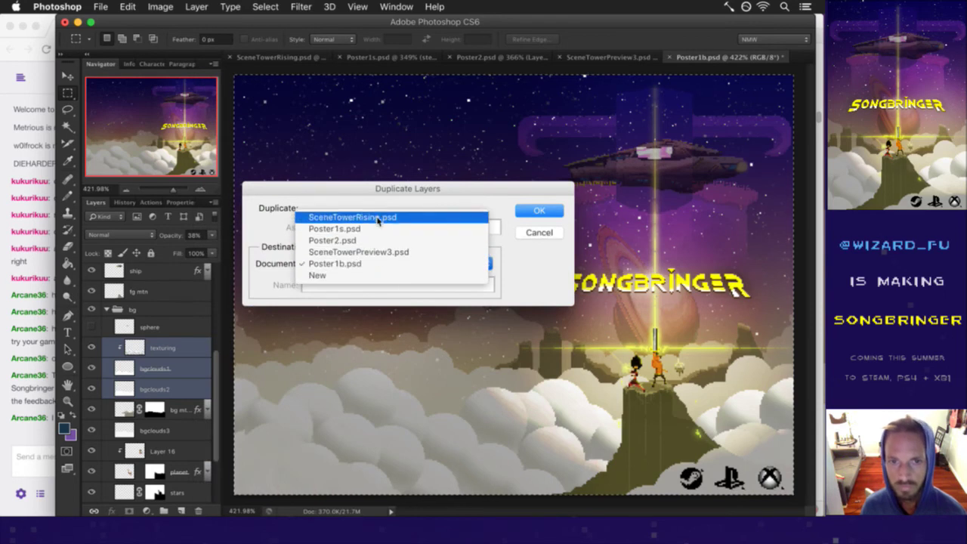
{"action": "left_click", "coordinate": [355, 209]}
{"action": "left_click", "coordinate": [537, 212]}
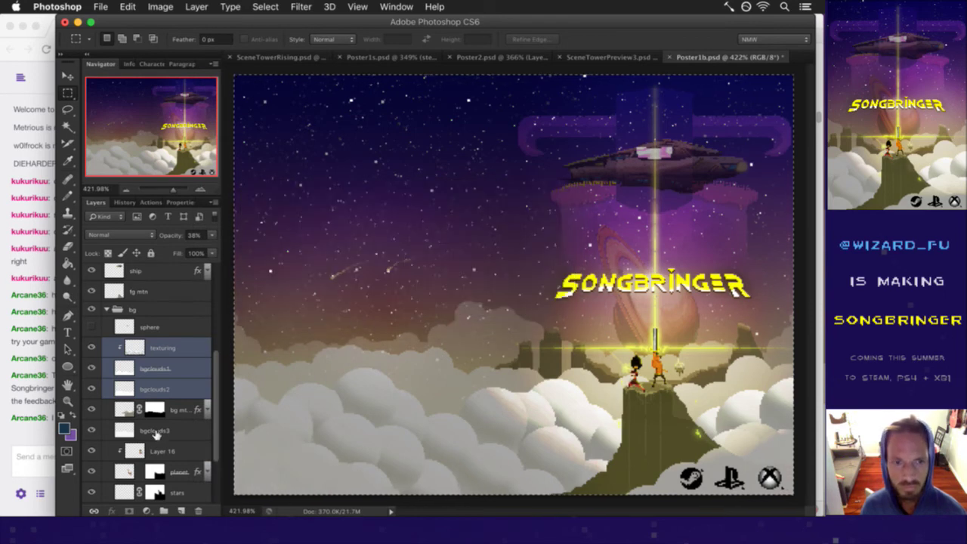
Step: Duplicate bgclouds3 into SceneTowerRising.psd and switch to that document
{"action": "left_click", "coordinate": [156, 432]}
{"action": "right_click", "coordinate": [165, 431]}
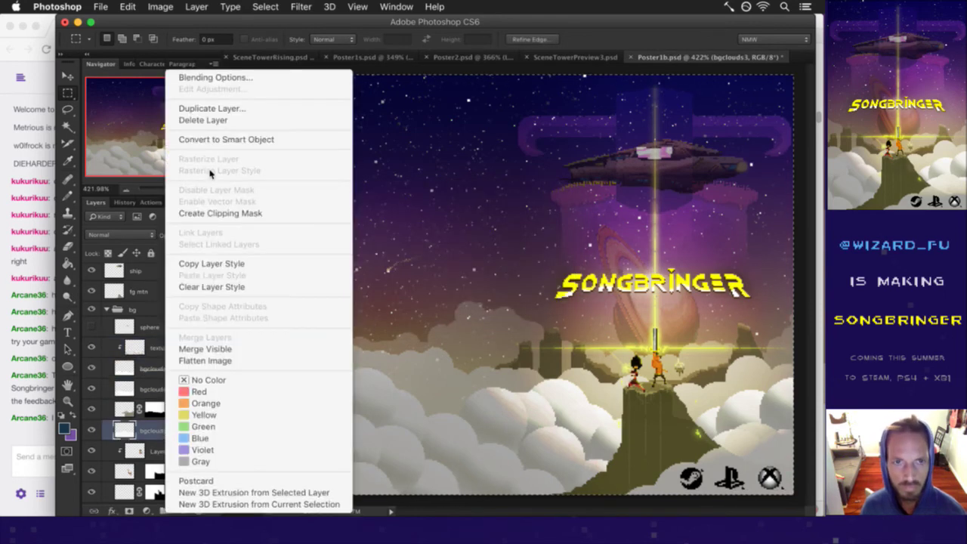
{"action": "left_click", "coordinate": [212, 110]}
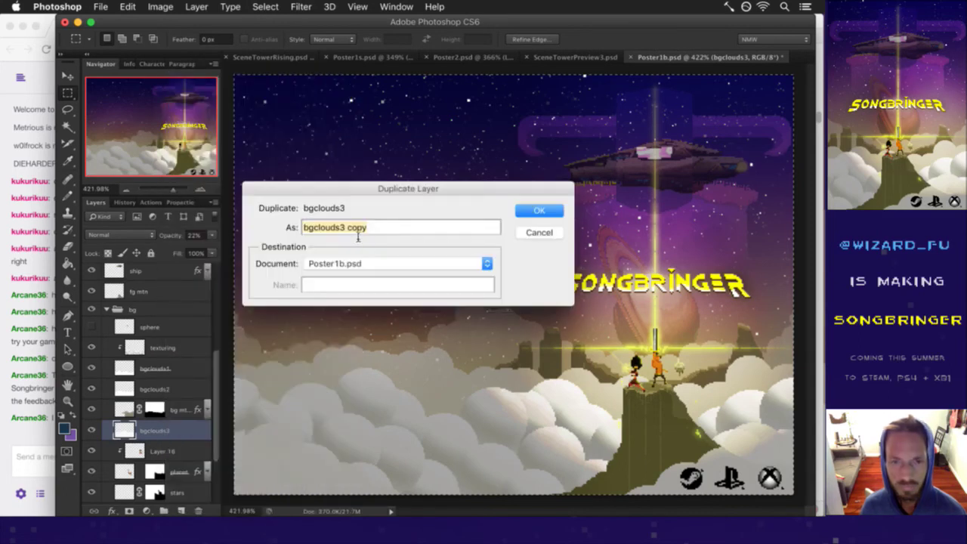
{"action": "left_click", "coordinate": [367, 265]}
{"action": "left_click", "coordinate": [432, 218]}
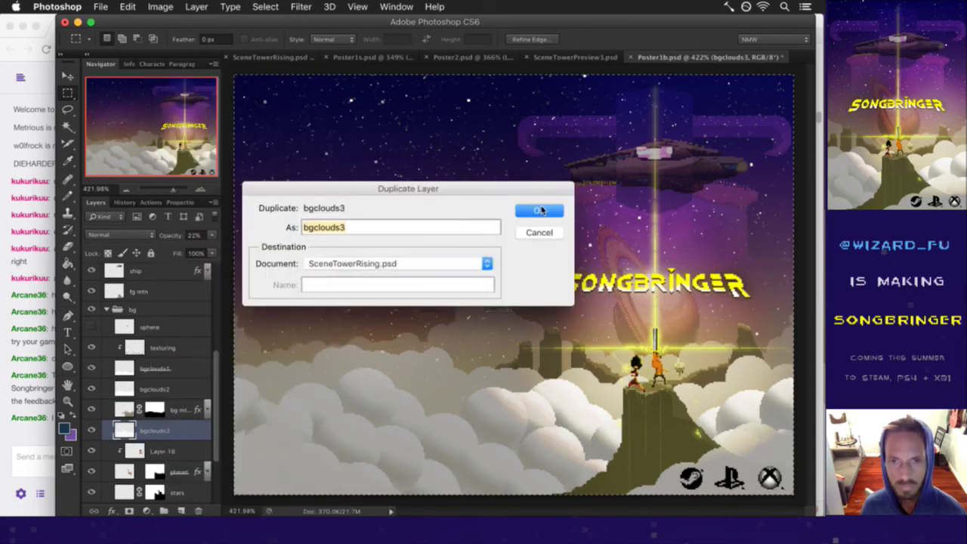
{"action": "left_click", "coordinate": [539, 210]}
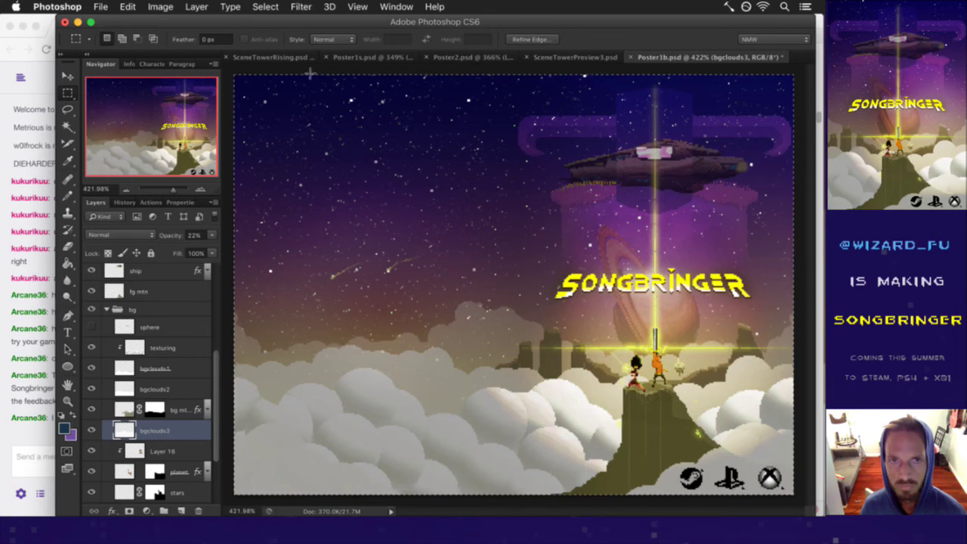
{"action": "left_click", "coordinate": [284, 58]}
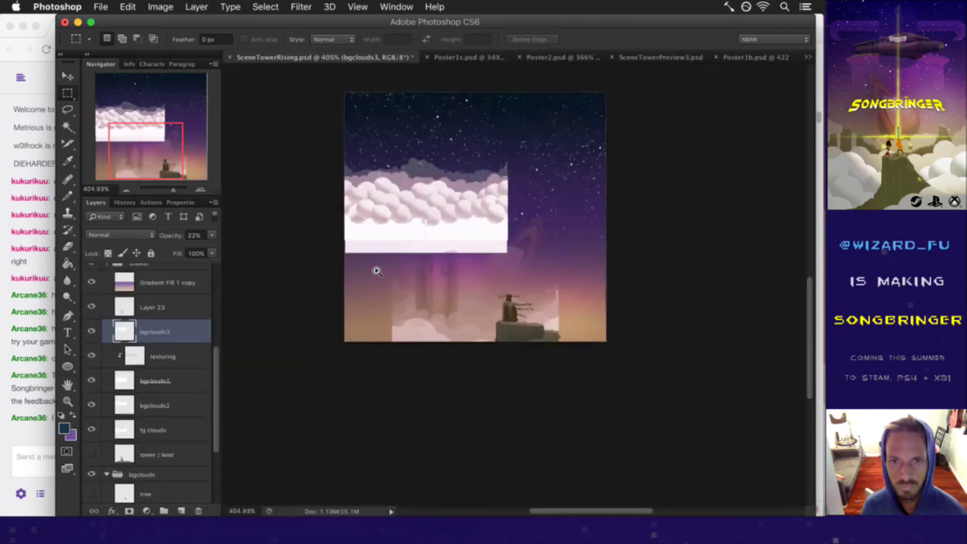
Step: Move the five cloud layers, bgclouds3 through fg clouds, above the tower group
{"action": "left_click", "coordinate": [378, 270], "text": "alt"}
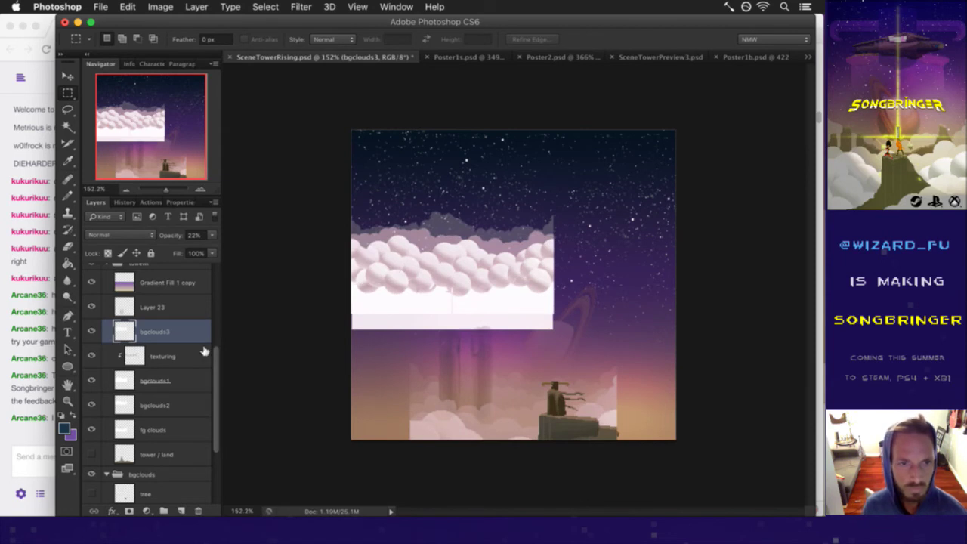
{"action": "scroll", "coordinate": [215, 380], "scroll_direction": "up", "scroll_amount": 1}
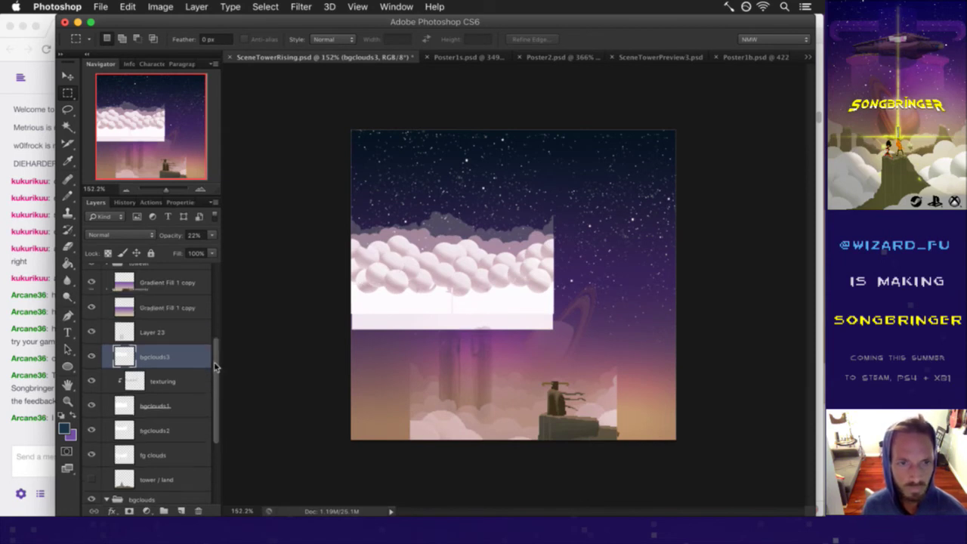
{"action": "left_click", "coordinate": [125, 333]}
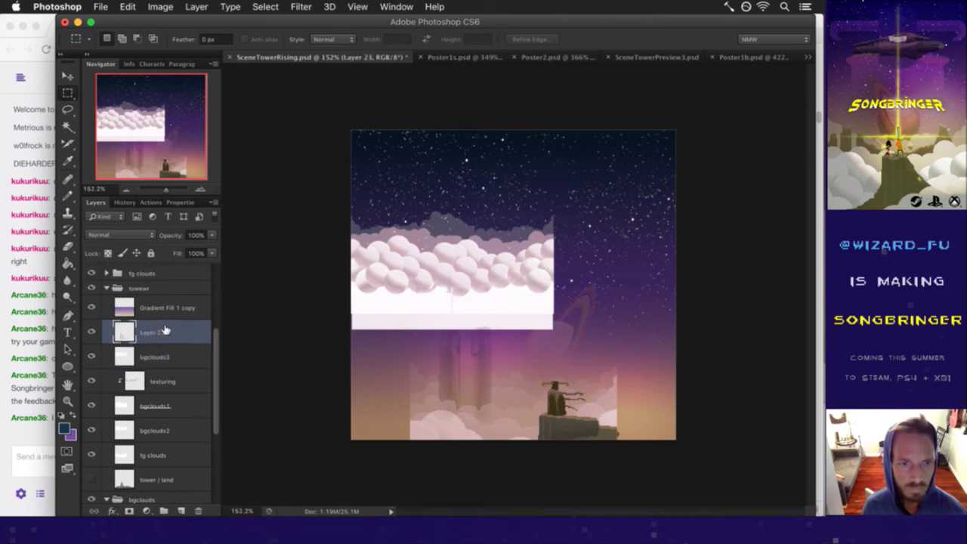
{"action": "scroll", "coordinate": [165, 330], "scroll_direction": "down", "scroll_amount": 4}
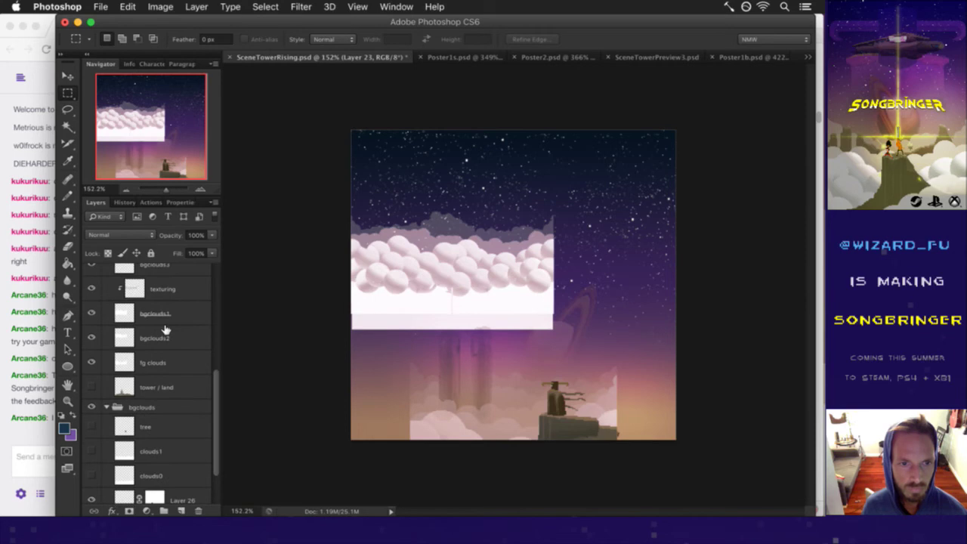
{"action": "scroll", "coordinate": [164, 331], "scroll_direction": "up", "scroll_amount": 2}
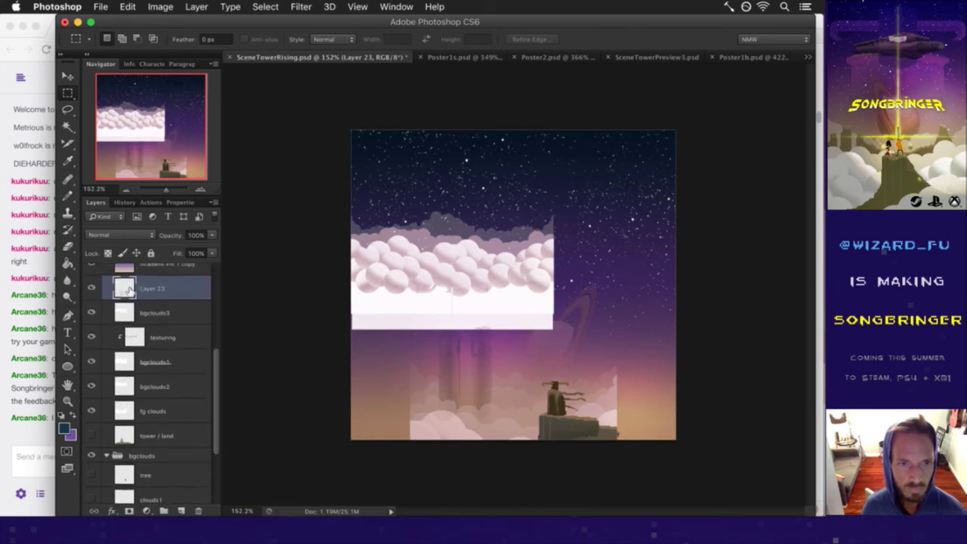
{"action": "scroll", "coordinate": [139, 312], "scroll_direction": "up", "scroll_amount": 1}
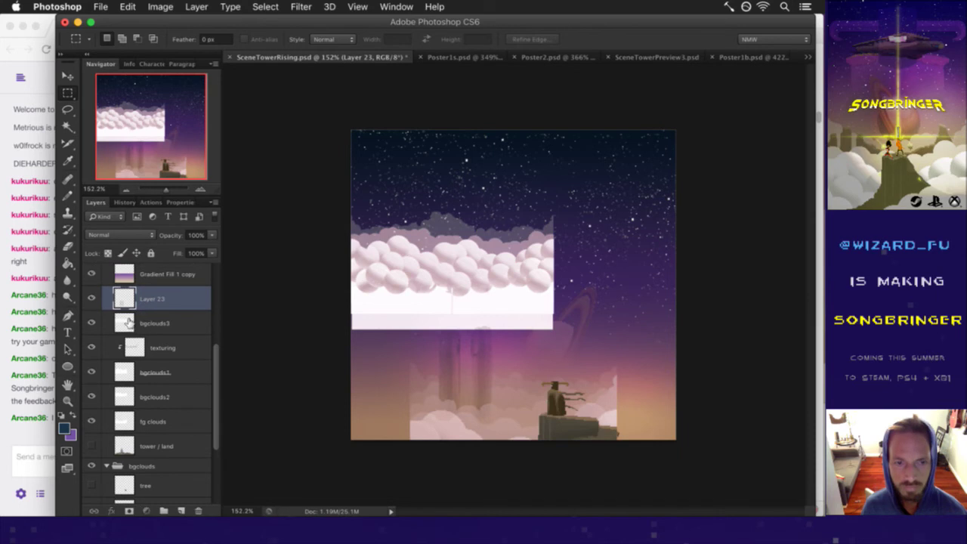
{"action": "left_click", "coordinate": [132, 325]}
{"action": "left_click", "coordinate": [134, 420], "text": "shift"}
{"action": "scroll", "coordinate": [143, 362], "scroll_direction": "up", "scroll_amount": 3}
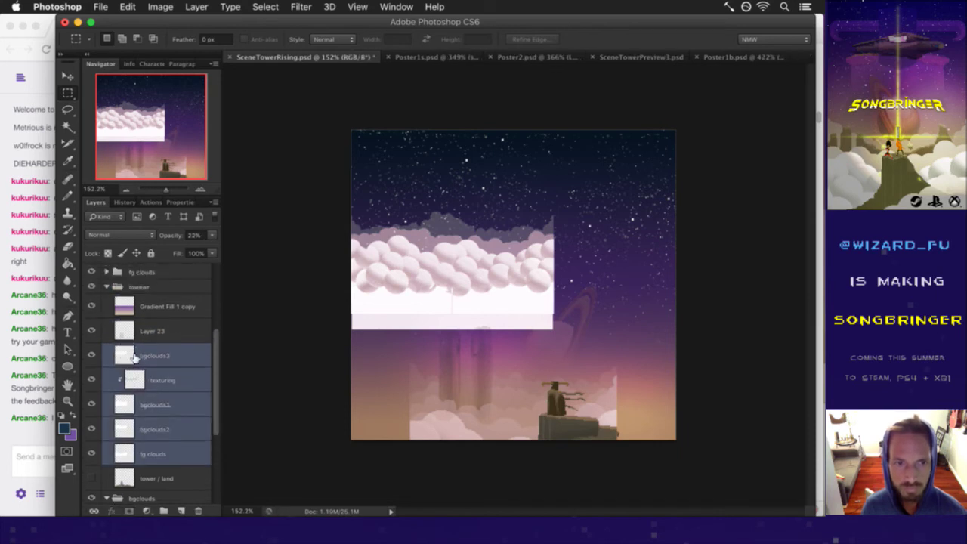
{"action": "scroll", "coordinate": [134, 355], "scroll_direction": "up", "scroll_amount": 2}
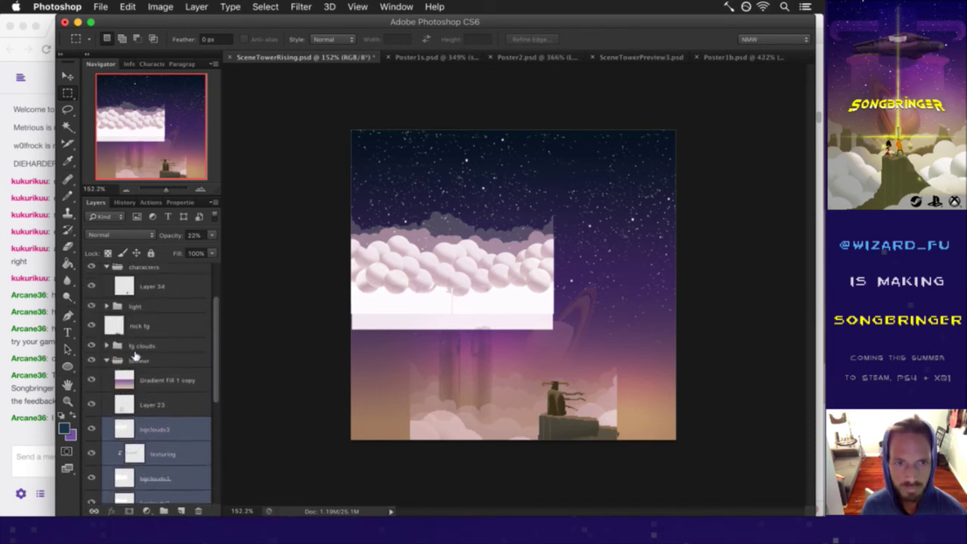
{"action": "scroll", "coordinate": [136, 355], "scroll_direction": "down", "scroll_amount": 3}
{"action": "left_click_drag", "start_coordinate": [123, 376], "coordinate": [147, 298]}
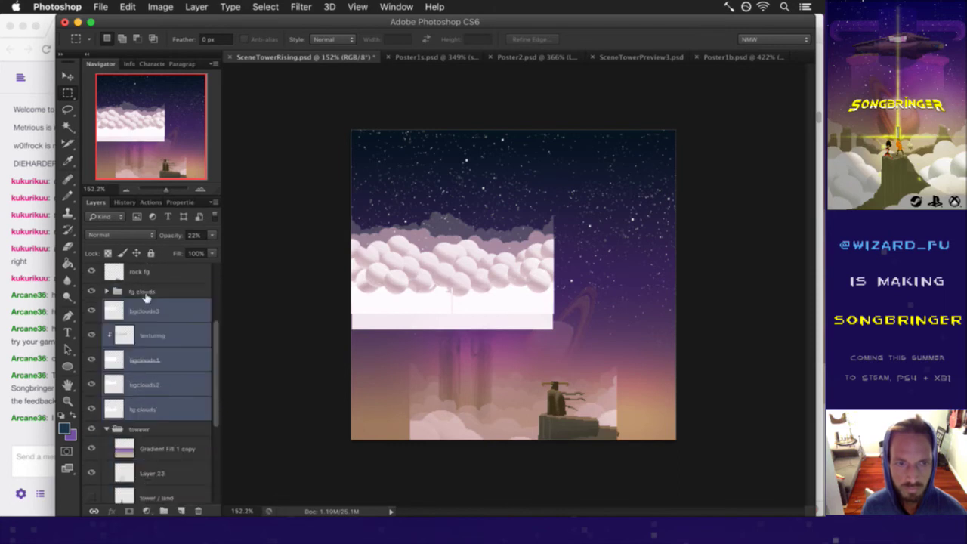
Step: Clip Layer 23 and Gradient Fill 1 copy to the tower / land layer and make it visible
{"action": "scroll", "coordinate": [171, 405], "scroll_direction": "down", "scroll_amount": 3}
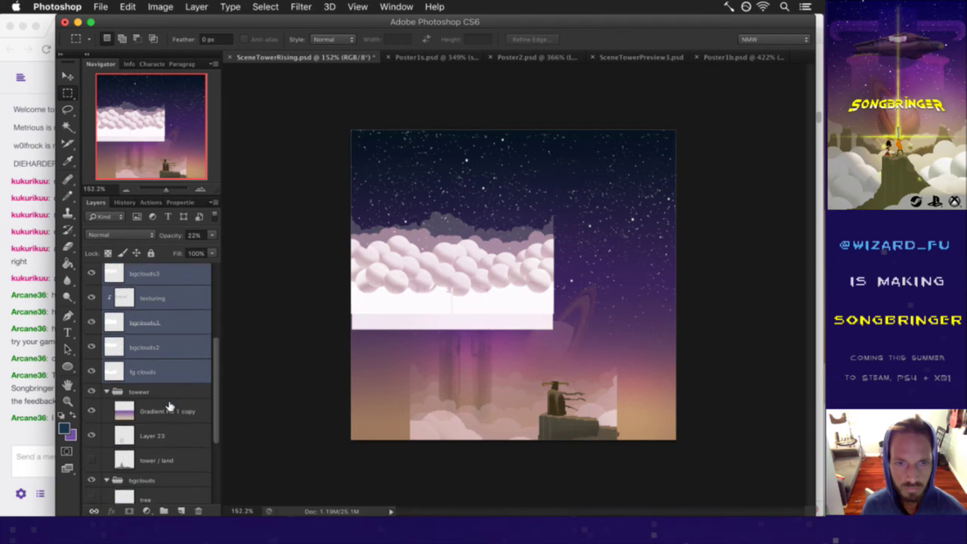
{"action": "scroll", "coordinate": [170, 406], "scroll_direction": "down", "scroll_amount": 1}
{"action": "left_click", "coordinate": [144, 407], "text": "alt"}
{"action": "left_click", "coordinate": [144, 401], "text": "alt"}
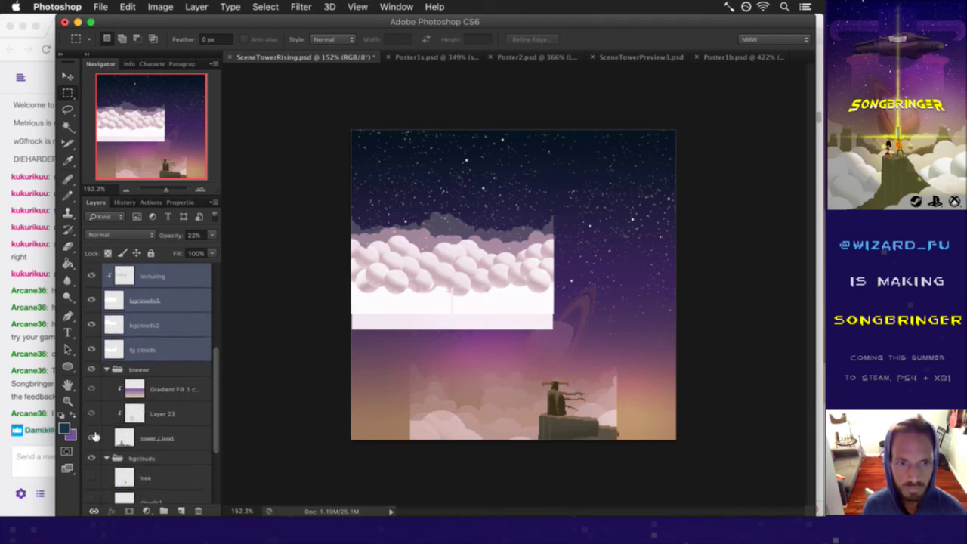
{"action": "left_click", "coordinate": [91, 437]}
{"action": "left_click", "coordinate": [36, 448]}
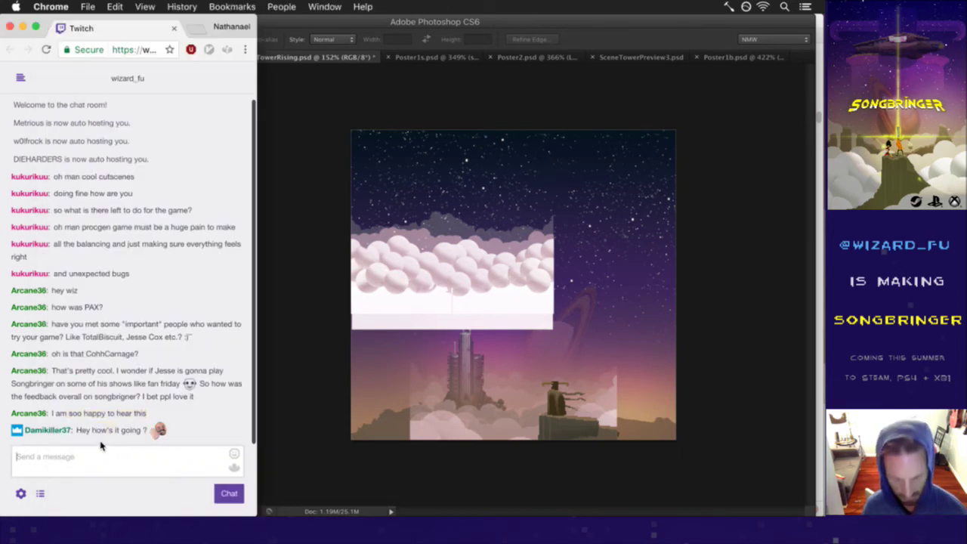
Step: Post the HeyGuys emote, typed as HeyG, in the Twitch chat
{"action": "type", "text": "HeyGuys"}
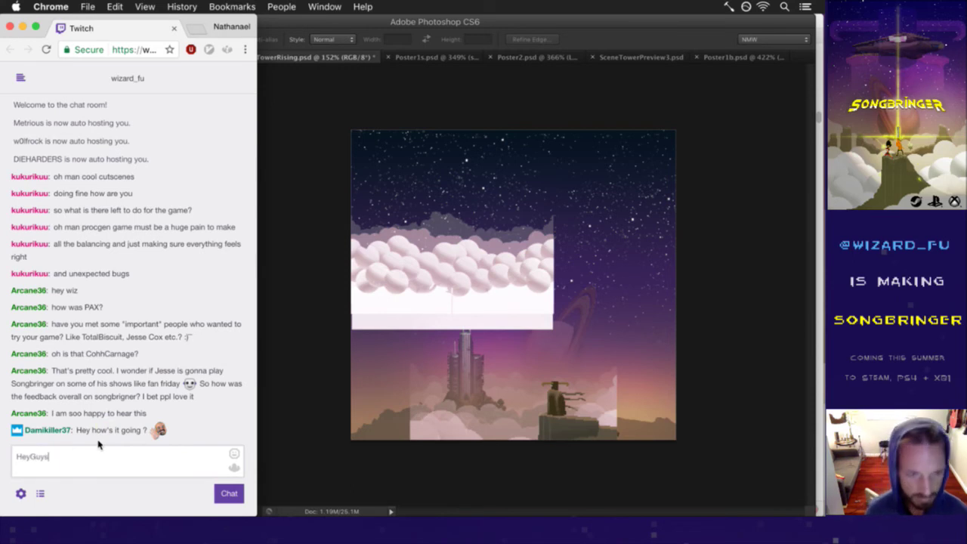
{"action": "key", "text": "Return"}
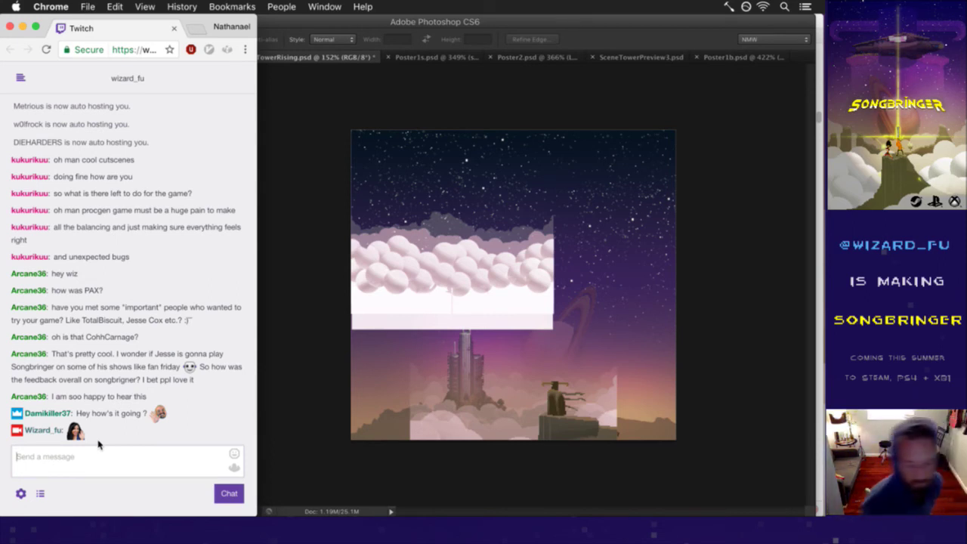
Step: Bring the Photoshop window with SceneTowerRising.psd back in front of the chat
{"action": "left_click", "coordinate": [309, 377]}
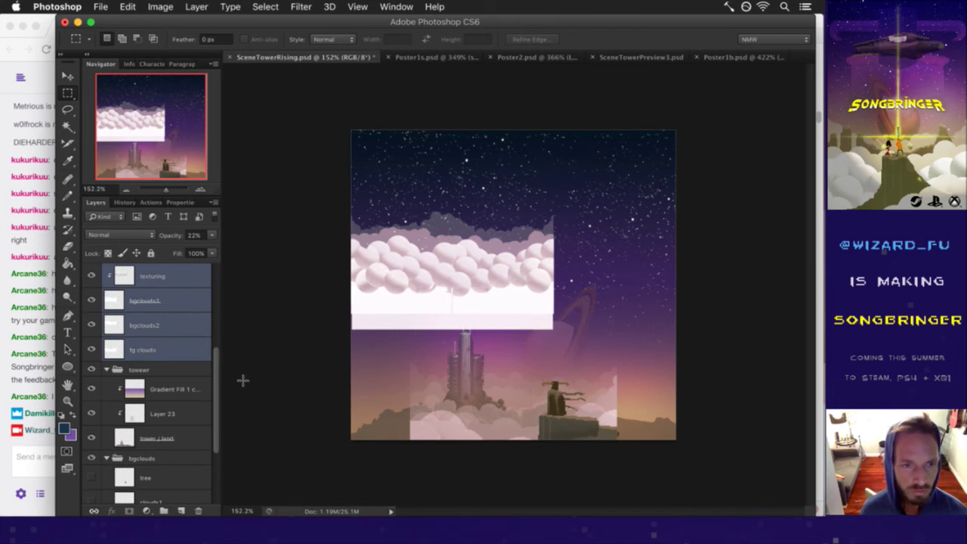
{"action": "left_click_drag", "start_coordinate": [218, 386], "coordinate": [215, 360]}
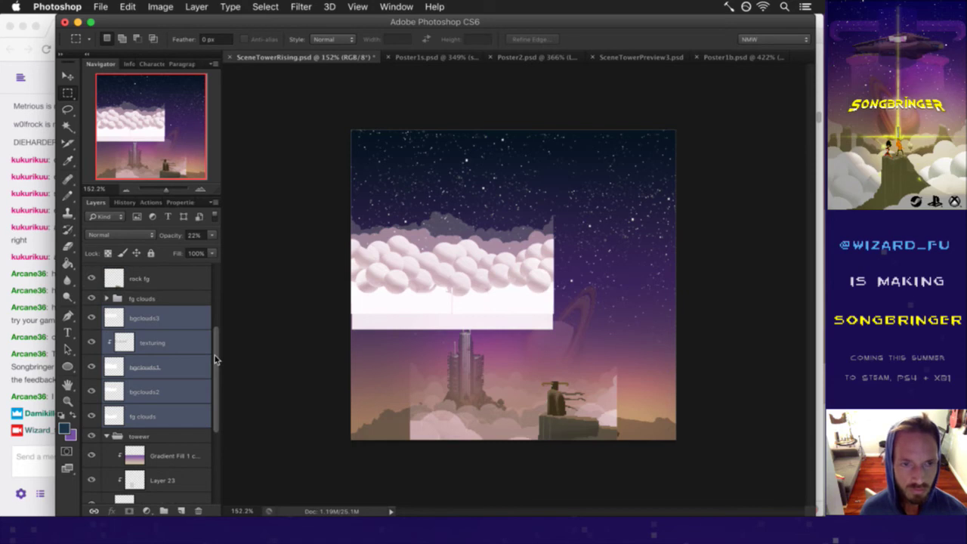
Step: Move fg clouds into the fg clouds group and put bgclouds3 beneath bgclouds2
{"action": "left_click", "coordinate": [130, 416]}
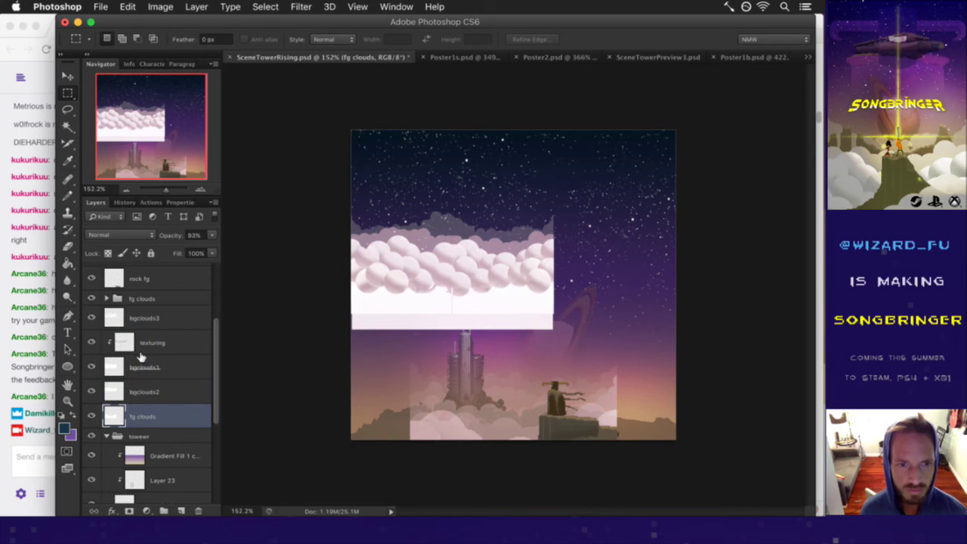
{"action": "left_click_drag", "start_coordinate": [114, 417], "coordinate": [154, 305]}
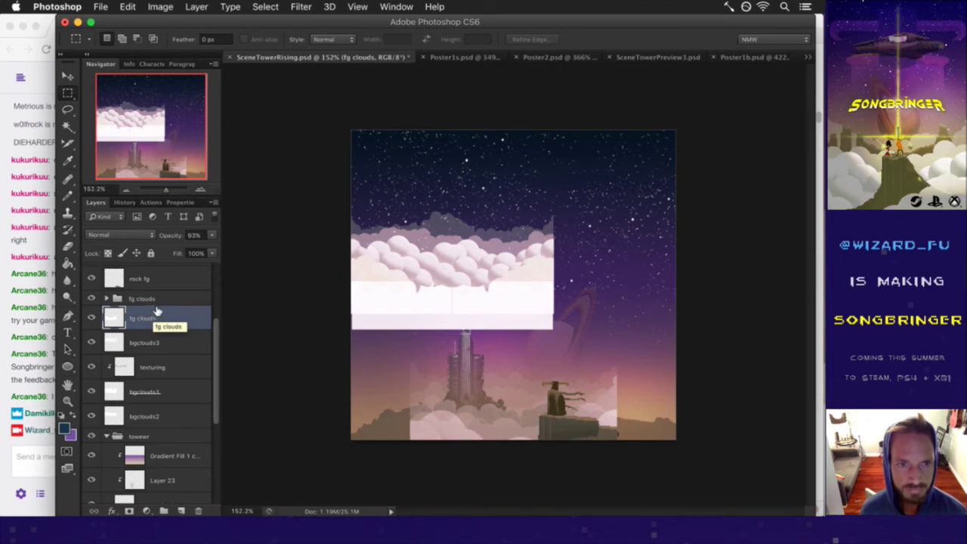
{"action": "left_click", "coordinate": [118, 414]}
{"action": "left_click_drag", "start_coordinate": [115, 343], "coordinate": [128, 420]}
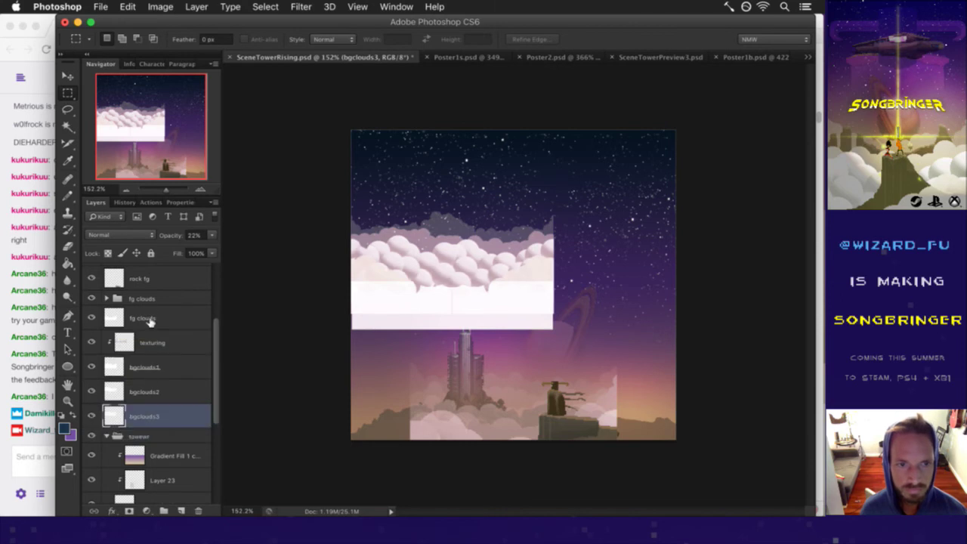
Step: Select all the cloud layers and drag them down around the tower's base and rock
{"action": "left_click", "coordinate": [151, 318]}
{"action": "left_click", "coordinate": [151, 415], "text": "shift"}
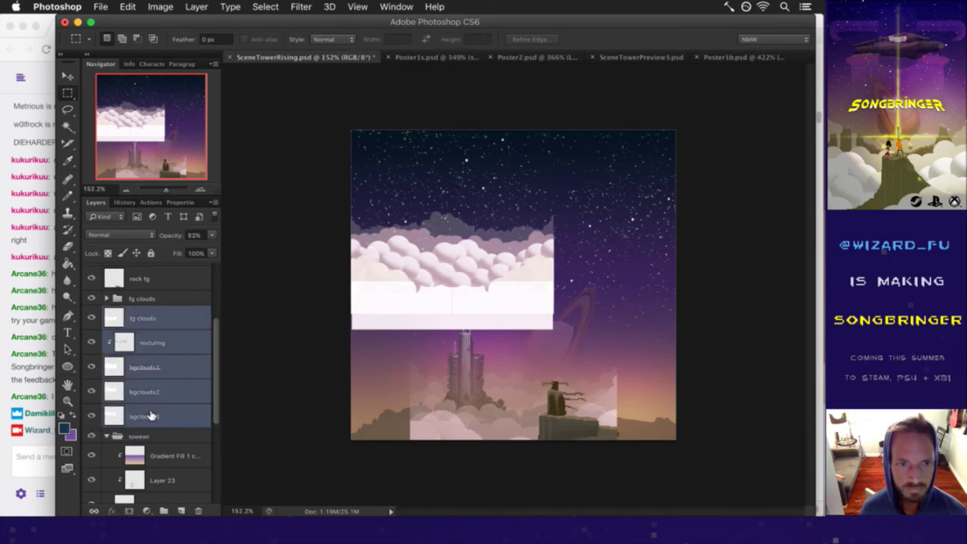
{"action": "key", "text": "v"}
{"action": "left_click_drag", "start_coordinate": [447, 249], "coordinate": [497, 400]}
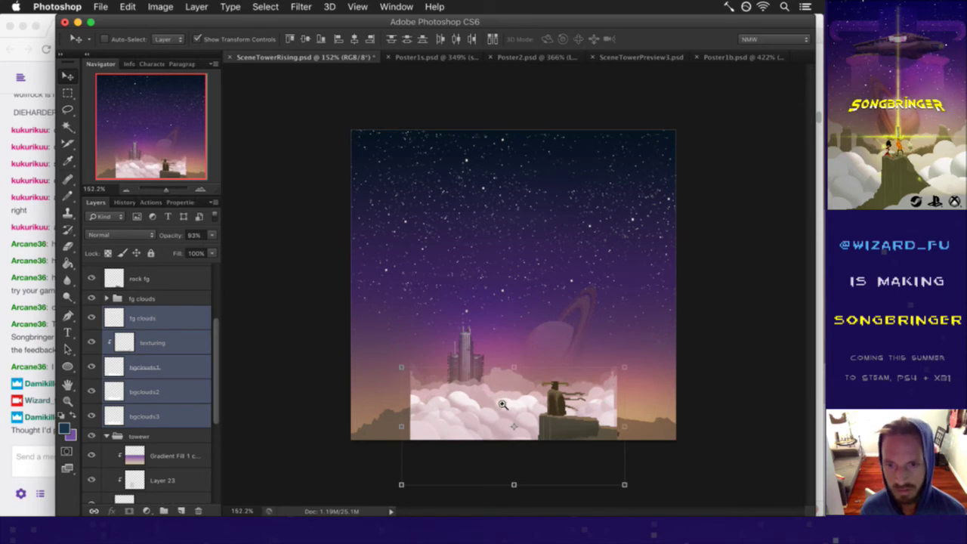
{"action": "scroll", "coordinate": [500, 401], "scroll_direction": "up", "scroll_amount": 4}
{"action": "scroll", "coordinate": [518, 404], "scroll_direction": "down", "scroll_amount": 2}
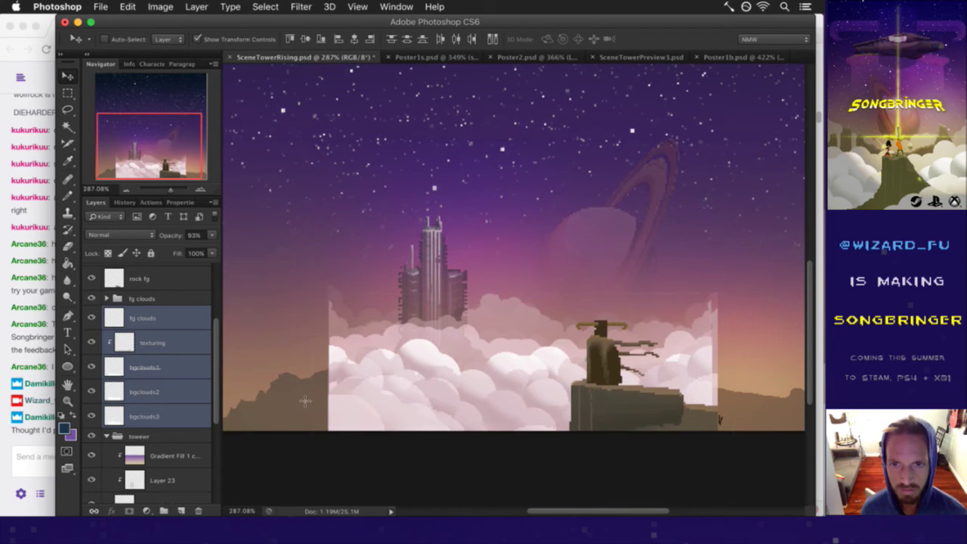
{"action": "key", "text": "m"}
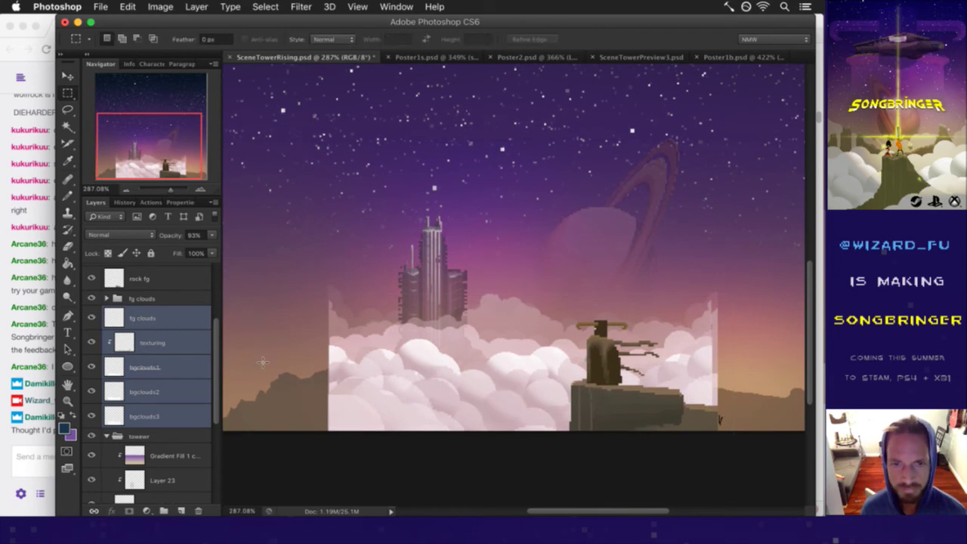
{"action": "left_click", "coordinate": [32, 440]}
Step: Highlight a viewer's Ghost Recon Wildlands chat message, then return to Photoshop
{"action": "left_click_drag", "start_coordinate": [92, 418], "coordinate": [158, 428]}
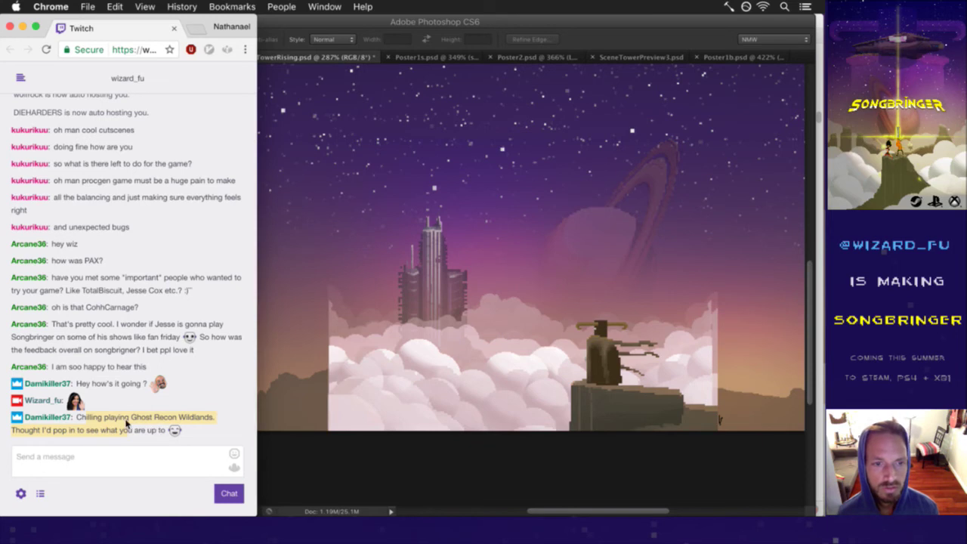
{"action": "left_click_drag", "start_coordinate": [100, 421], "coordinate": [133, 422]}
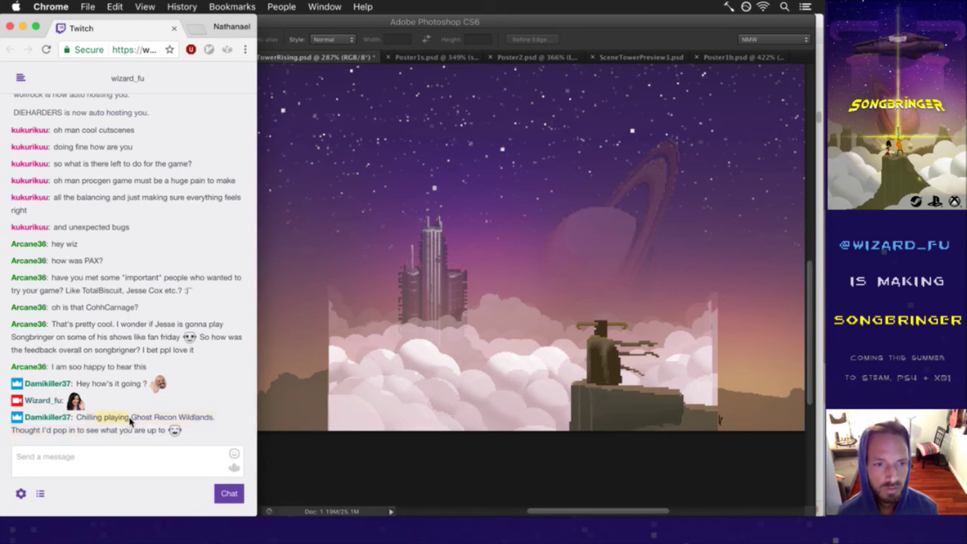
{"action": "left_click", "coordinate": [281, 448]}
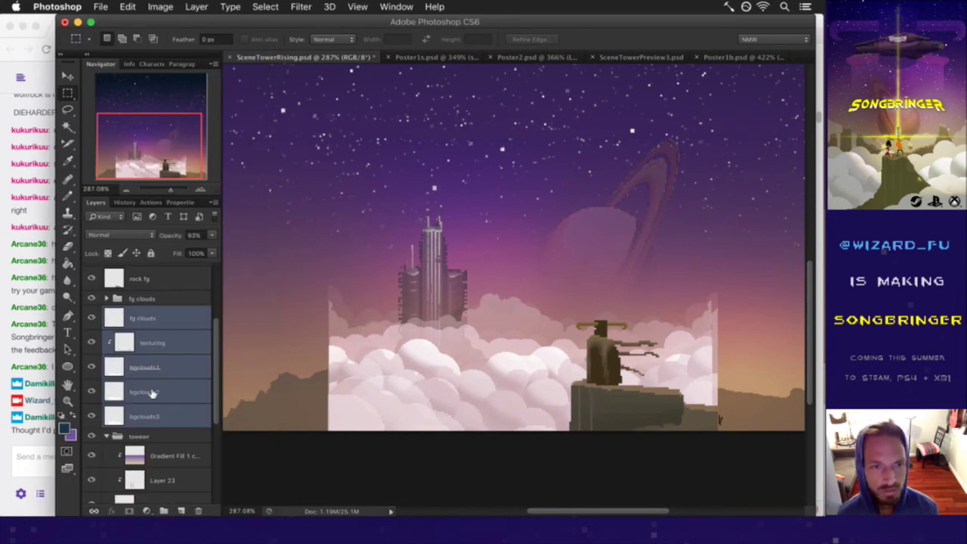
Step: Compare the fg clouds group on and off, inspect its layers, then hide the group
{"action": "left_click", "coordinate": [124, 298]}
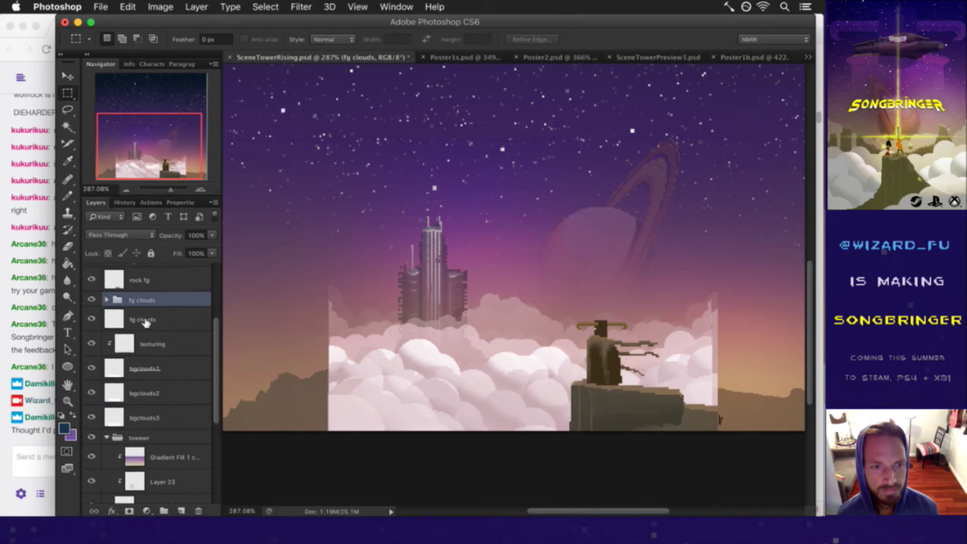
{"action": "scroll", "coordinate": [144, 318], "scroll_direction": "up", "scroll_amount": 2}
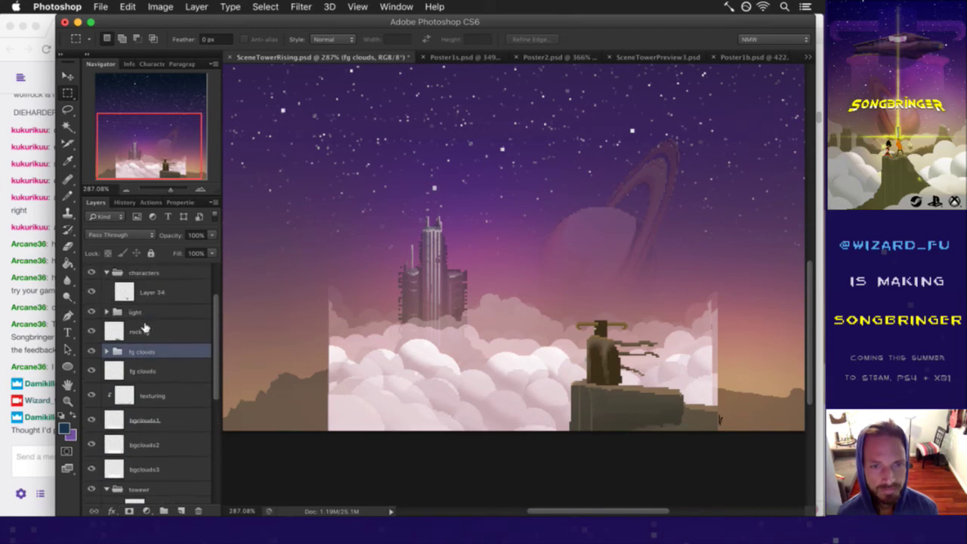
{"action": "left_click", "coordinate": [90, 351]}
{"action": "left_click", "coordinate": [90, 351]}
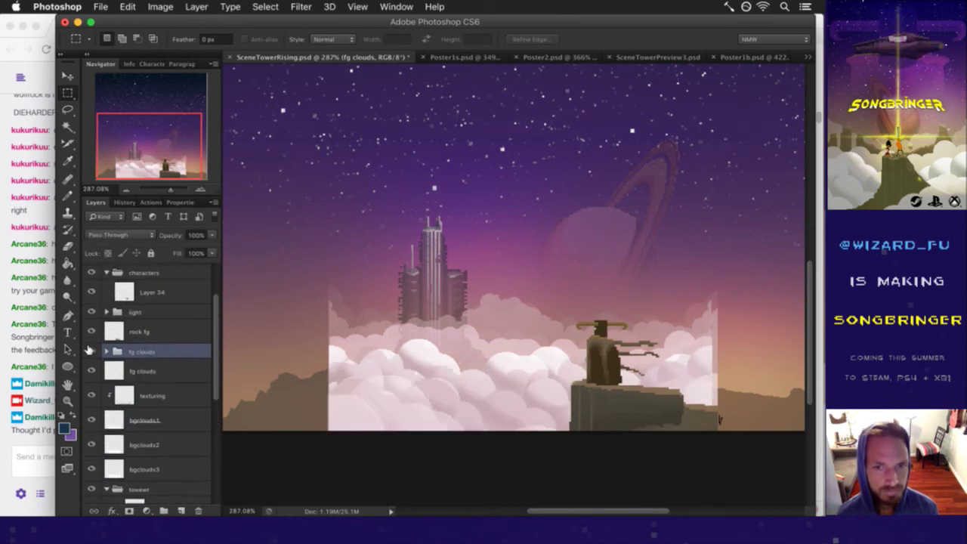
{"action": "left_click", "coordinate": [90, 351]}
{"action": "left_click", "coordinate": [89, 351]}
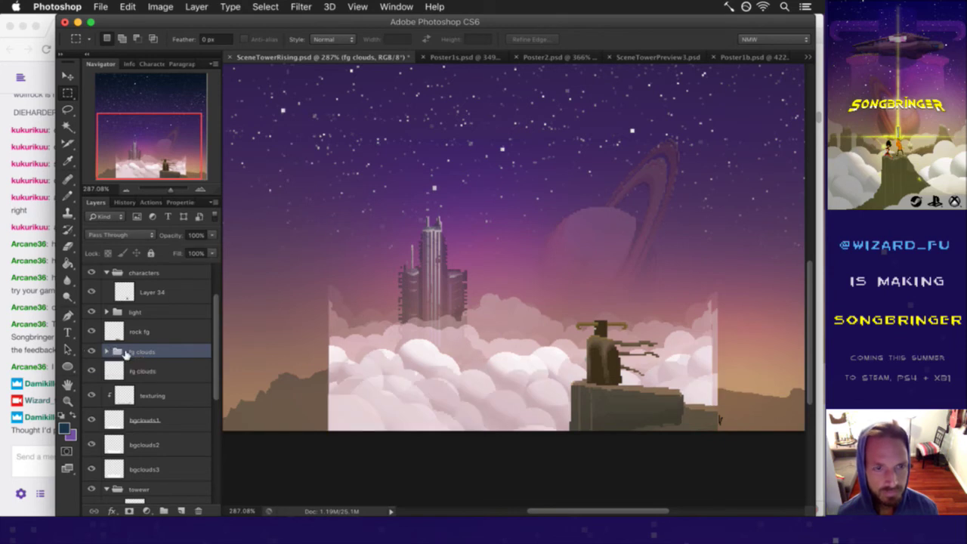
{"action": "left_click", "coordinate": [121, 352]}
{"action": "scroll", "coordinate": [125, 355], "scroll_direction": "down", "scroll_amount": 2}
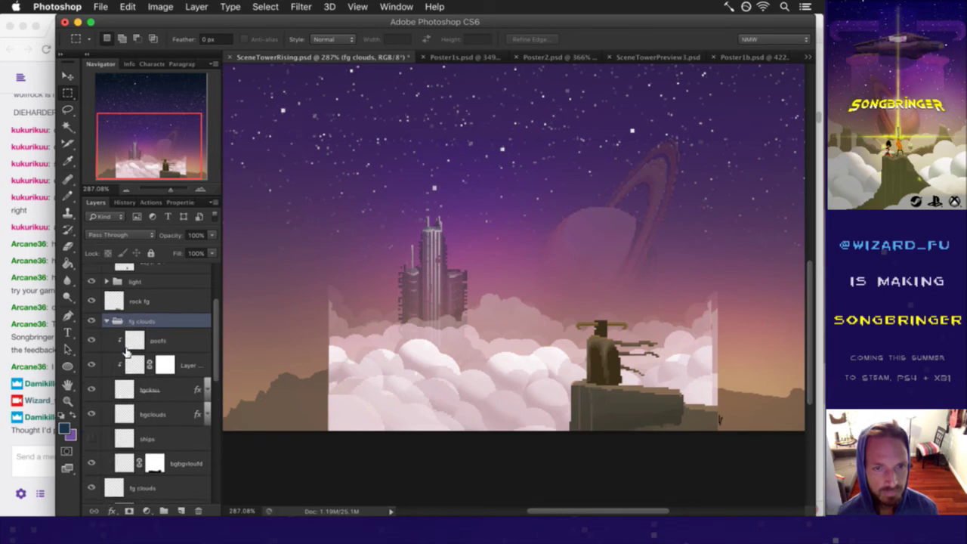
{"action": "left_click", "coordinate": [92, 438]}
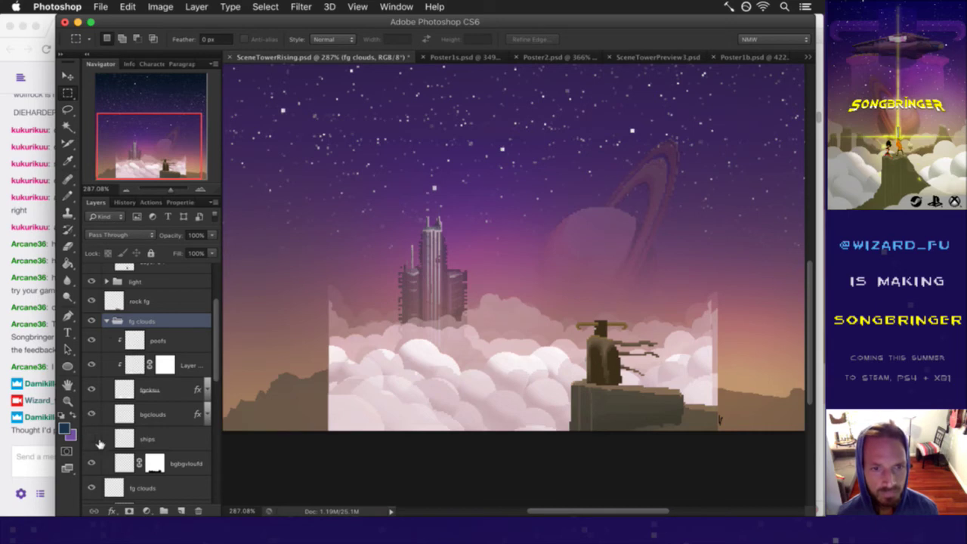
{"action": "left_click", "coordinate": [94, 462]}
{"action": "left_click", "coordinate": [94, 462]}
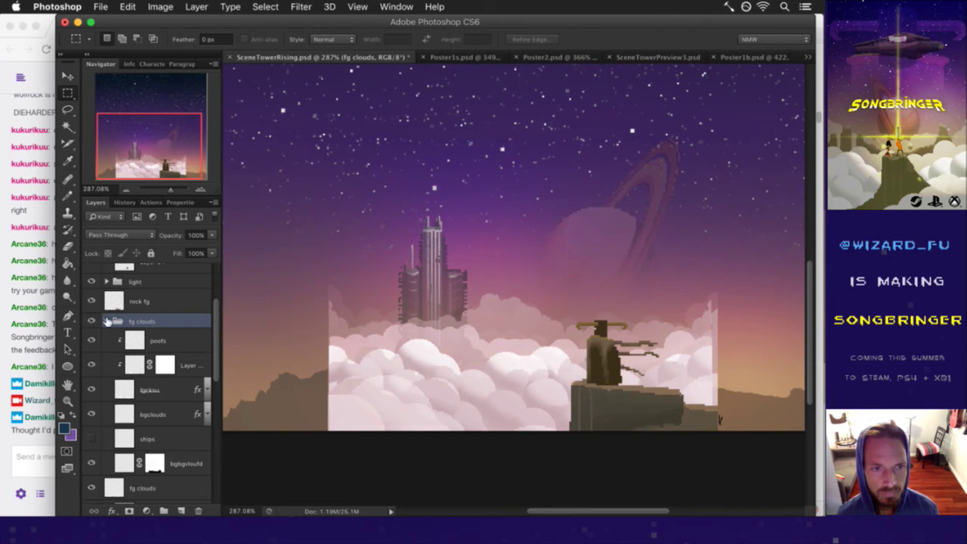
{"action": "left_click", "coordinate": [91, 321]}
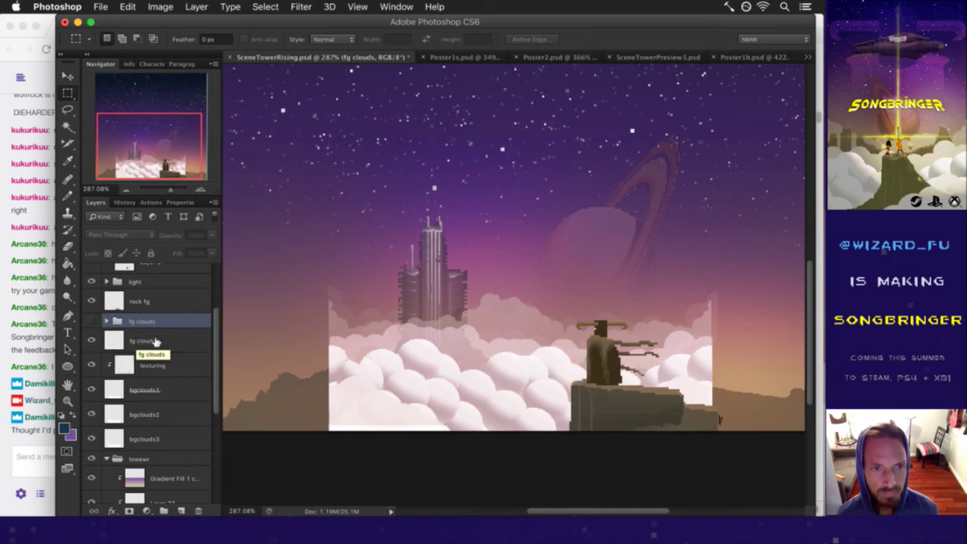
Step: Check the bgclouds1 layer's clouds and fade it to 42% opacity
{"action": "left_click", "coordinate": [132, 340]}
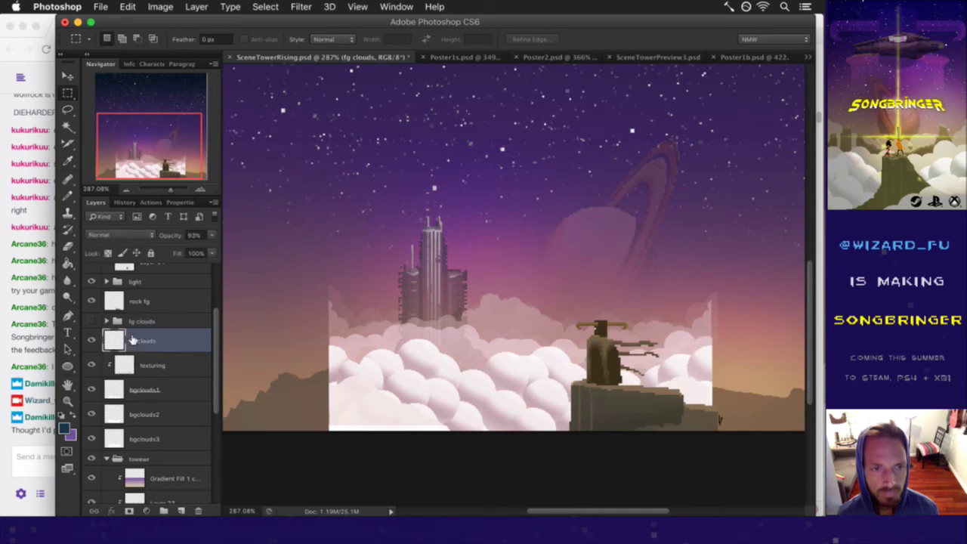
{"action": "left_click", "coordinate": [114, 389]}
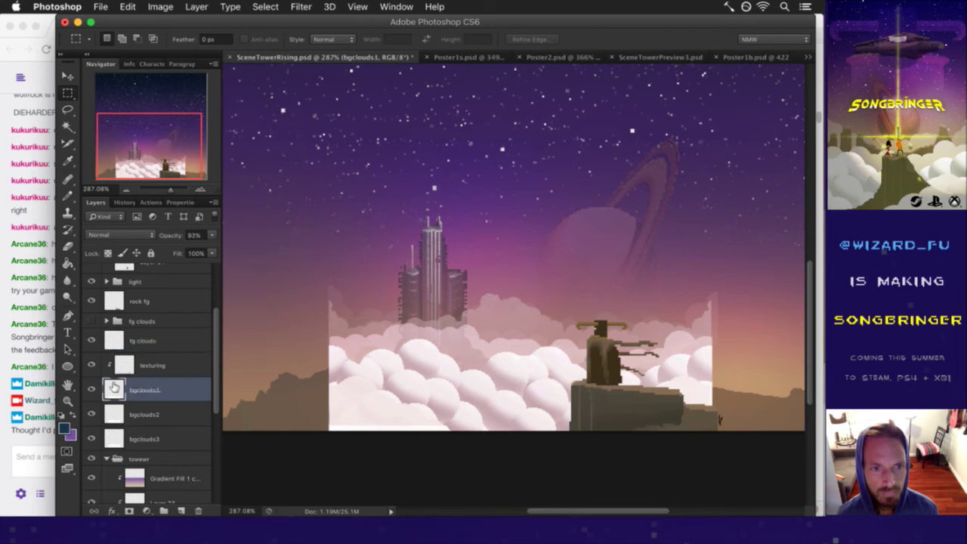
{"action": "left_click", "coordinate": [92, 389]}
{"action": "left_click", "coordinate": [92, 389]}
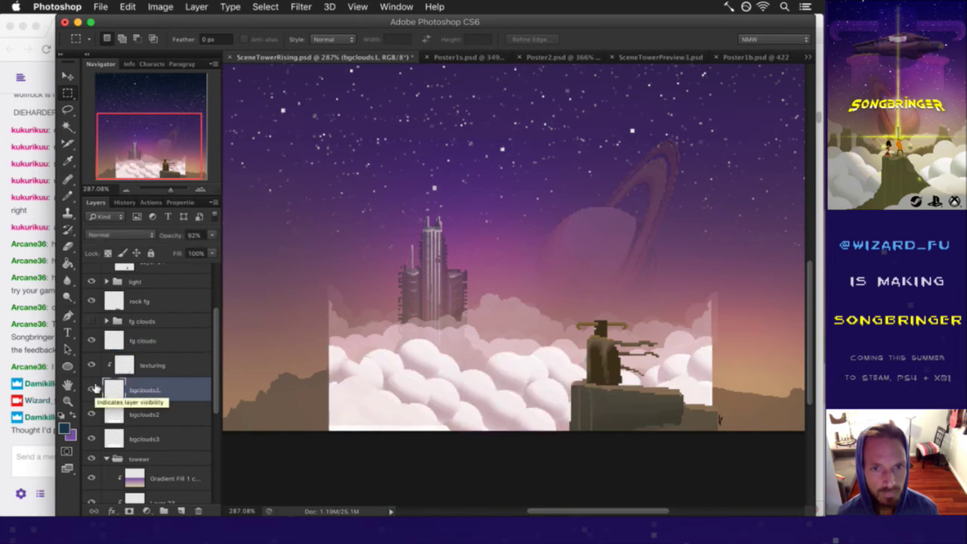
{"action": "left_click_drag", "start_coordinate": [212, 236], "coordinate": [178, 249]}
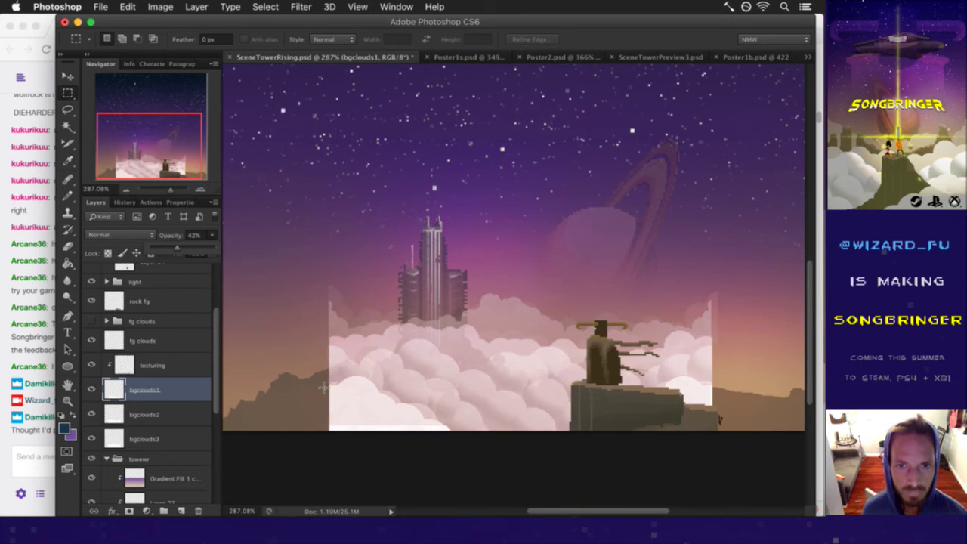
Step: Turn on the bgclouds group's visibility in the Layers panel
{"action": "scroll", "coordinate": [200, 414], "scroll_direction": "down", "scroll_amount": 5}
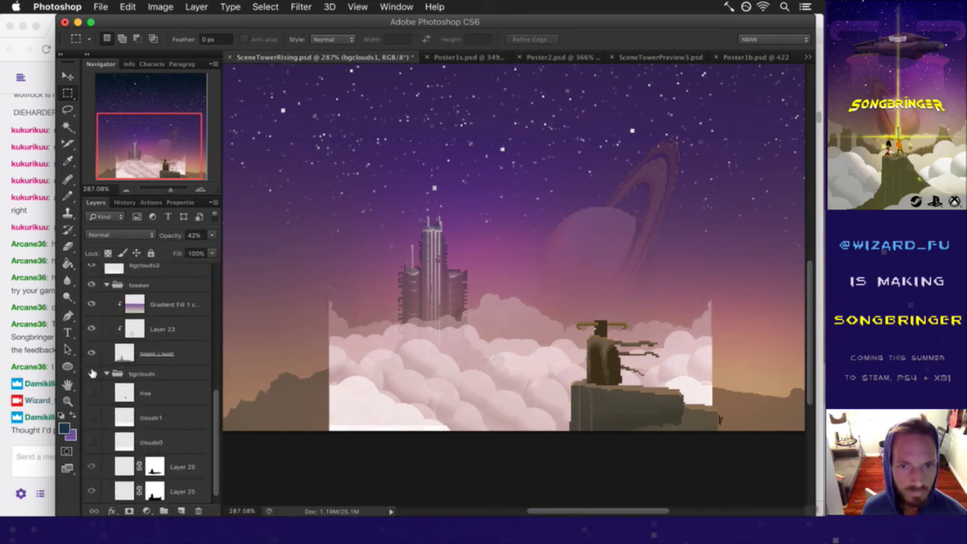
{"action": "left_click", "coordinate": [92, 373]}
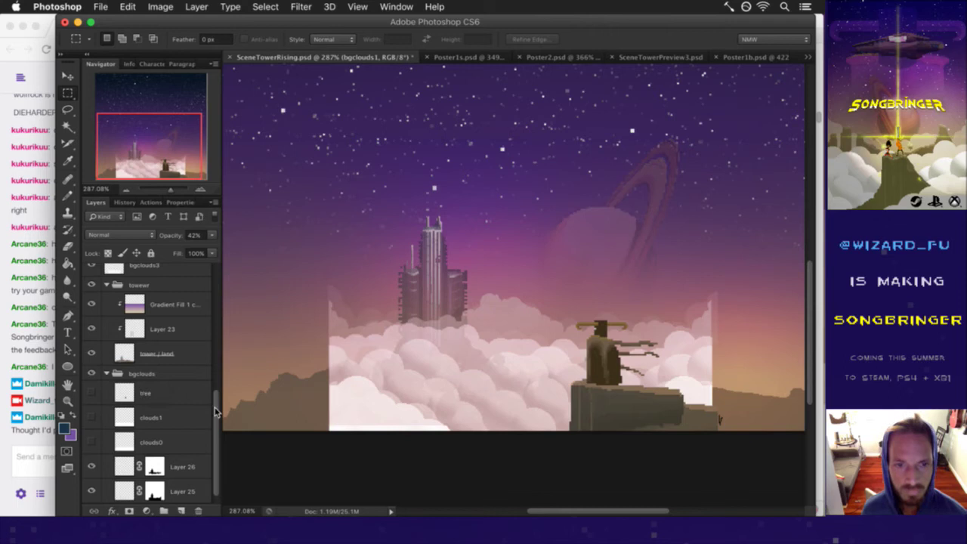
{"action": "scroll", "coordinate": [216, 412], "scroll_direction": "up", "scroll_amount": 5}
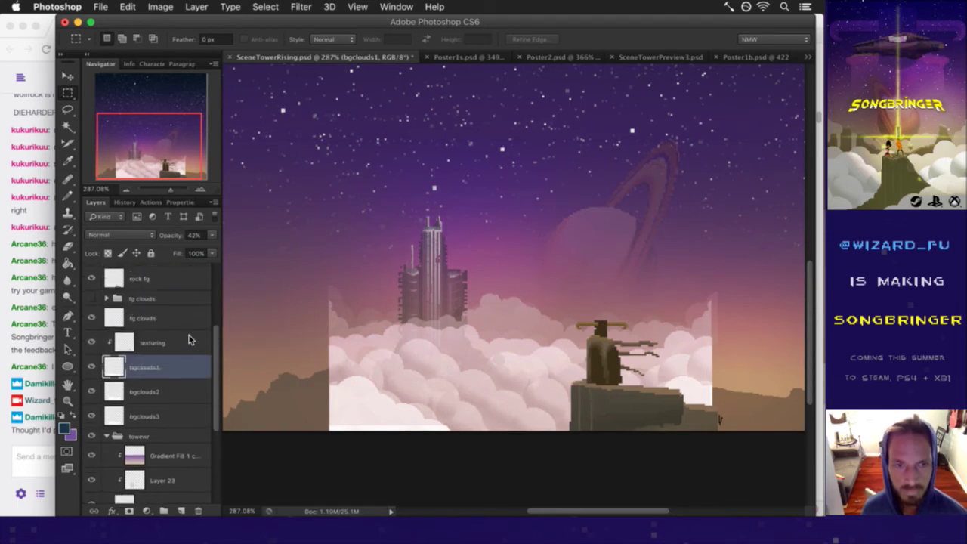
Step: Hide bgclouds3, bgclouds2 and bgclouds1, and select the fg clouds layer
{"action": "left_click", "coordinate": [91, 416]}
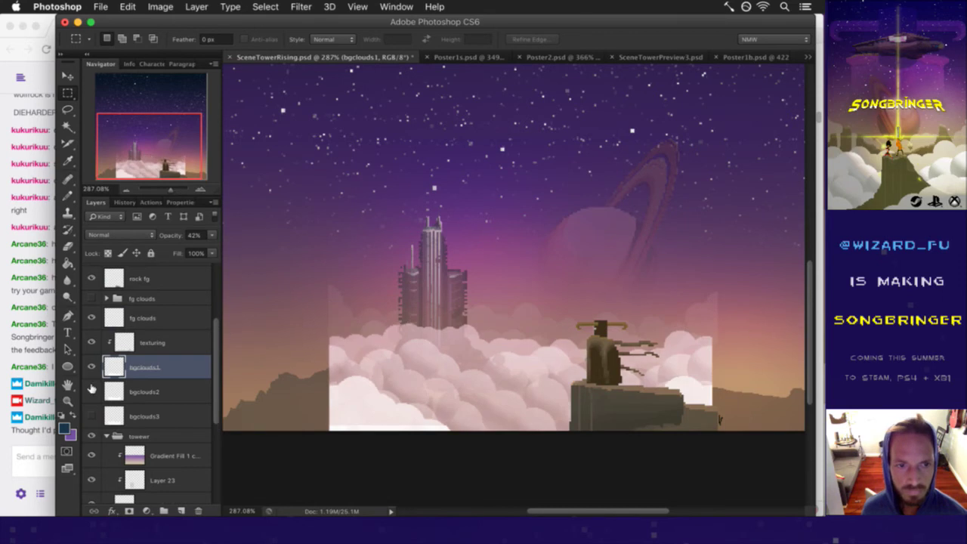
{"action": "left_click", "coordinate": [91, 391]}
{"action": "left_click", "coordinate": [91, 367]}
{"action": "left_click", "coordinate": [127, 314]}
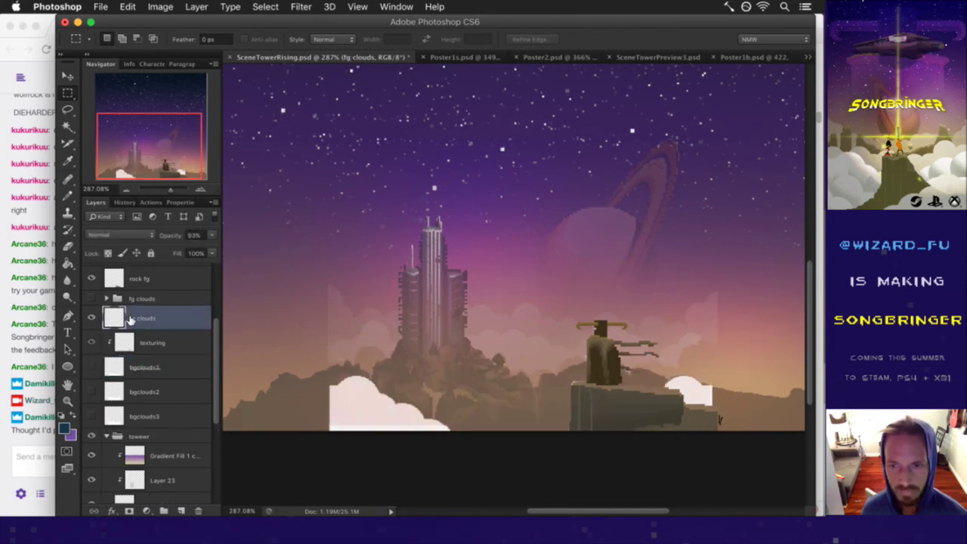
Step: Move a selected cloud patch right to the canvas edge and set fg clouds to 100% opacity
{"action": "key", "text": "b"}
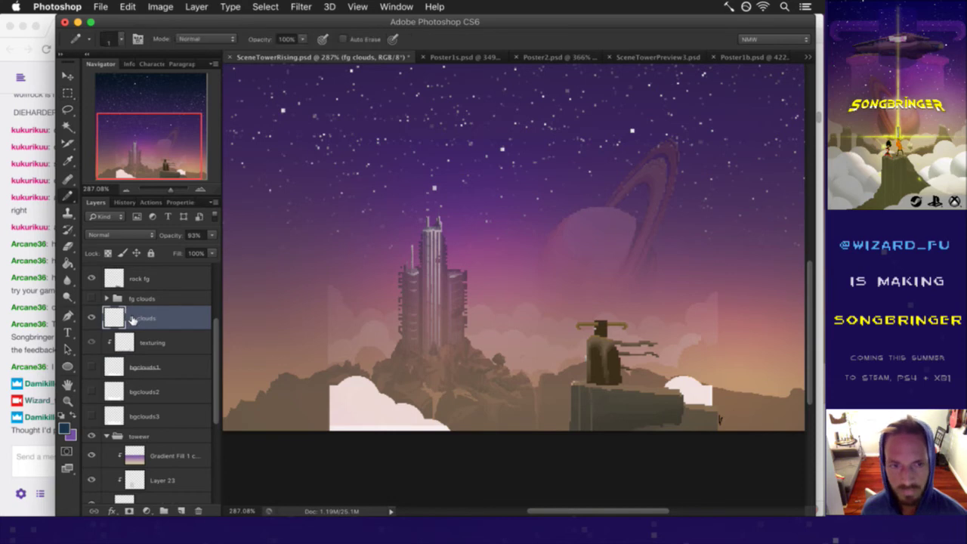
{"action": "key", "text": "m"}
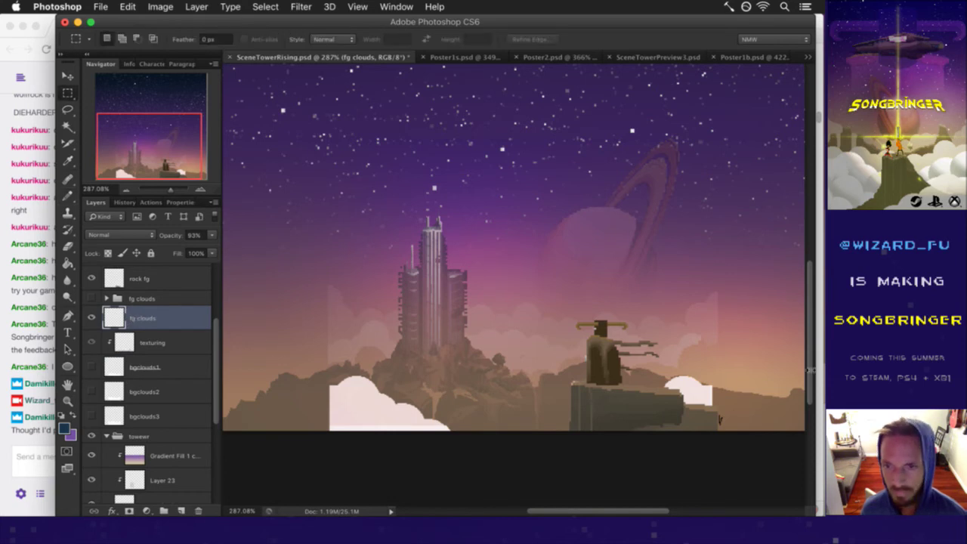
{"action": "left_click_drag", "start_coordinate": [745, 360], "coordinate": [535, 472]}
{"action": "left_click_drag", "start_coordinate": [483, 347], "coordinate": [261, 462]}
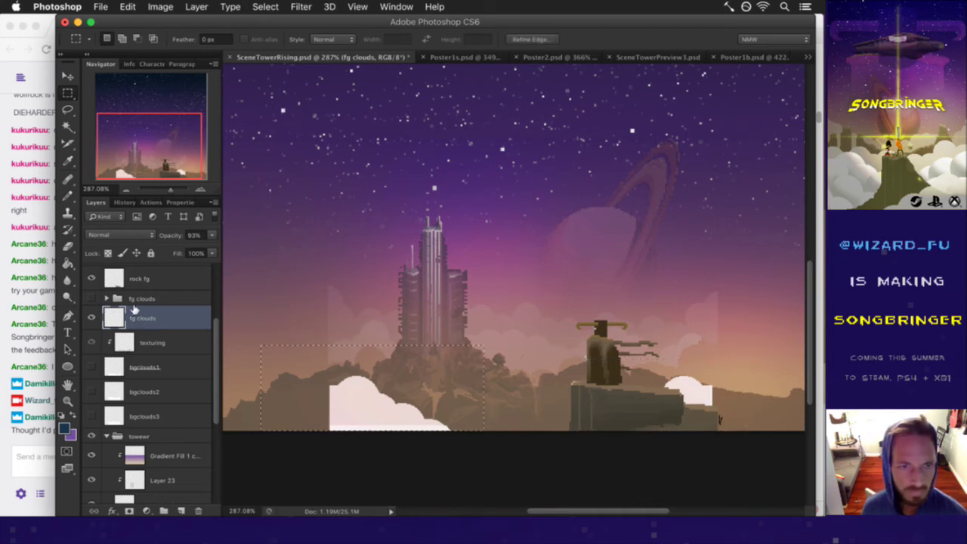
{"action": "key", "text": "v"}
{"action": "left_click_drag", "start_coordinate": [344, 393], "coordinate": [722, 393]}
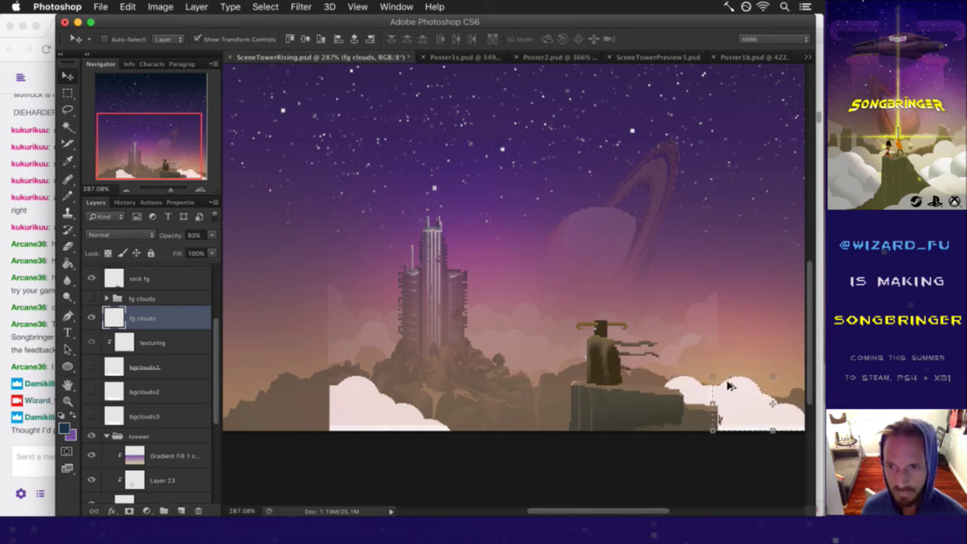
{"action": "key", "text": "m"}
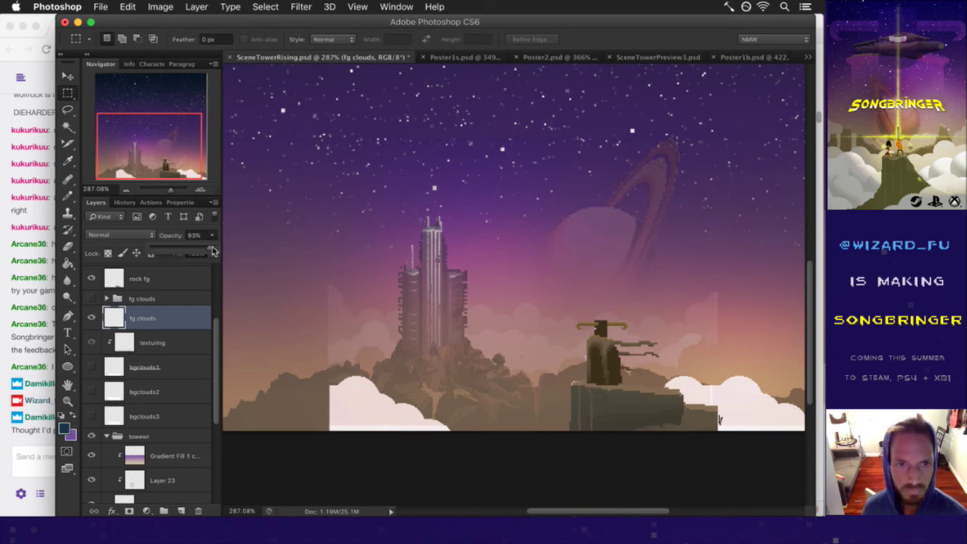
{"action": "key", "text": "0"}
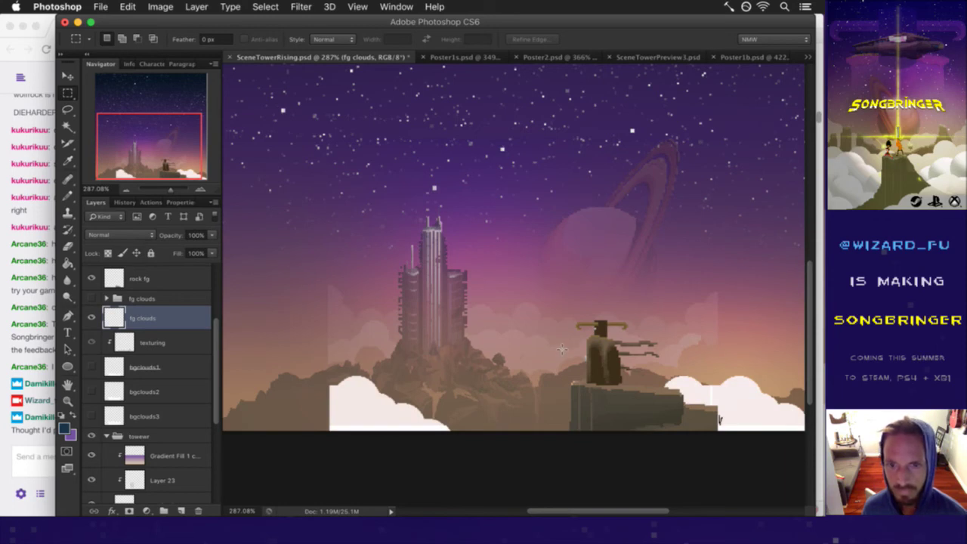
Step: Sample the clouds' light pink colour and compare the scene with fg clouds hidden and shown
{"action": "left_click_drag", "start_coordinate": [361, 413], "coordinate": [427, 415]}
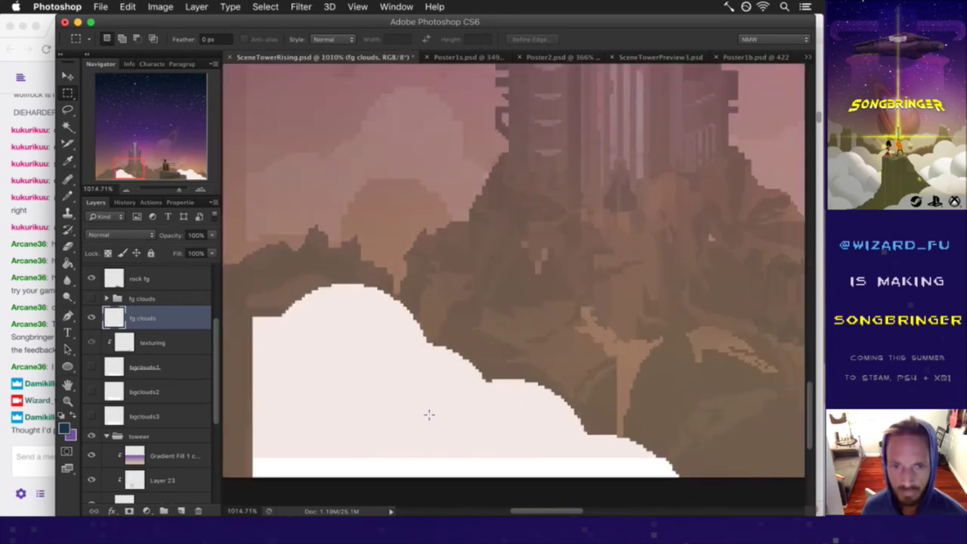
{"action": "key", "text": "i"}
{"action": "left_click", "coordinate": [423, 425]}
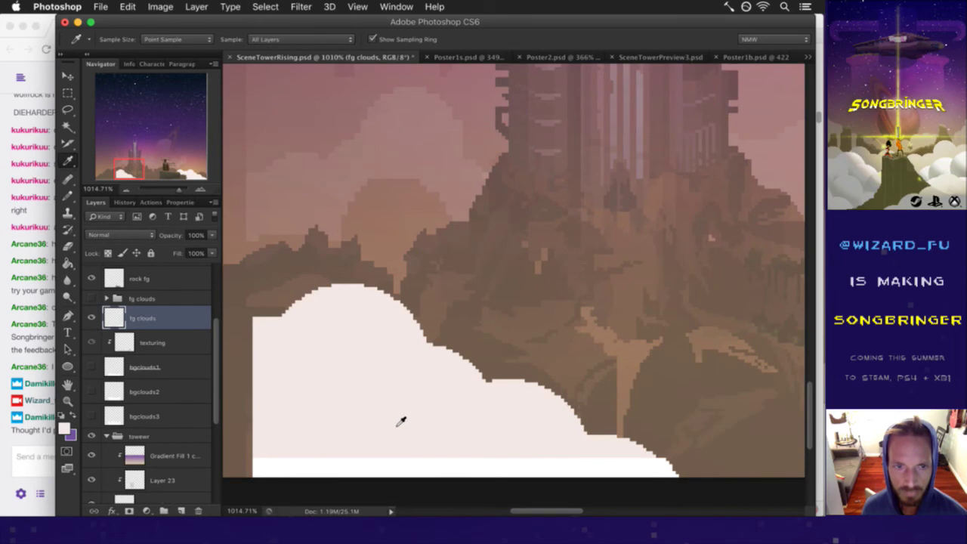
{"action": "scroll", "coordinate": [213, 342], "scroll_direction": "up", "scroll_amount": 4}
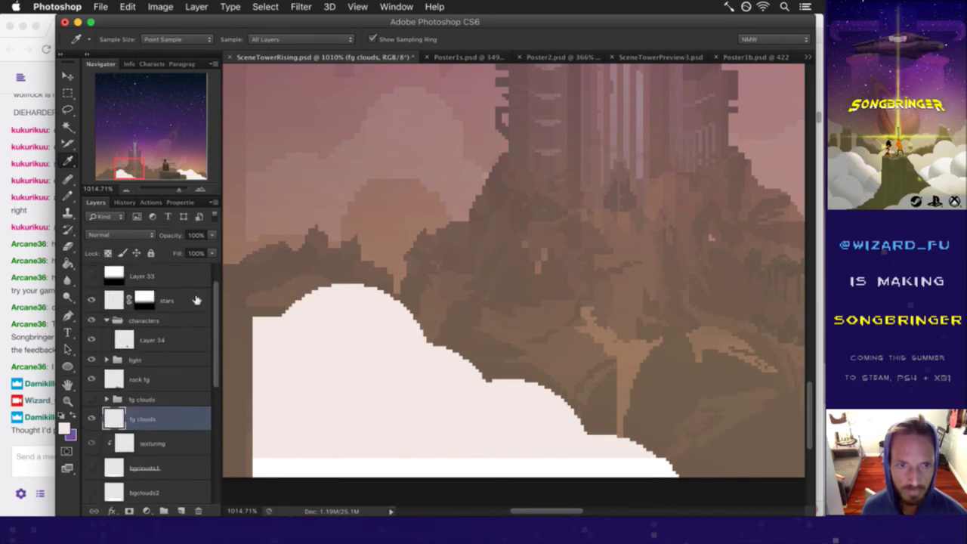
{"action": "left_click", "coordinate": [91, 359]}
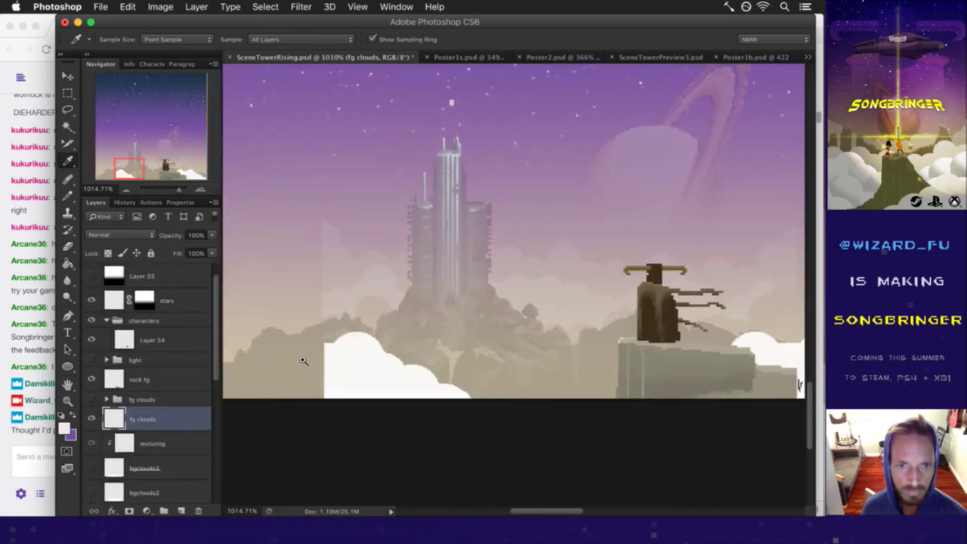
{"action": "left_click_drag", "start_coordinate": [367, 353], "coordinate": [309, 357]}
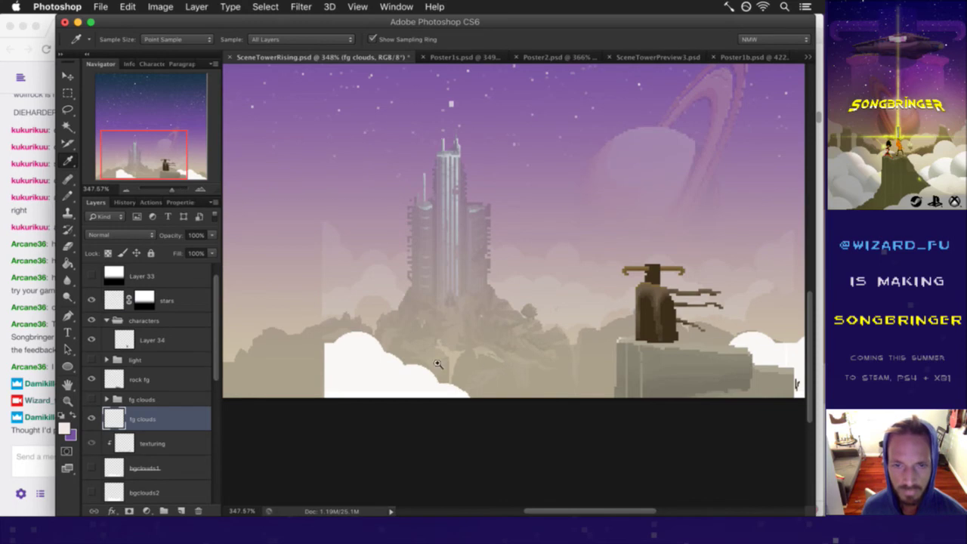
{"action": "key", "text": "g"}
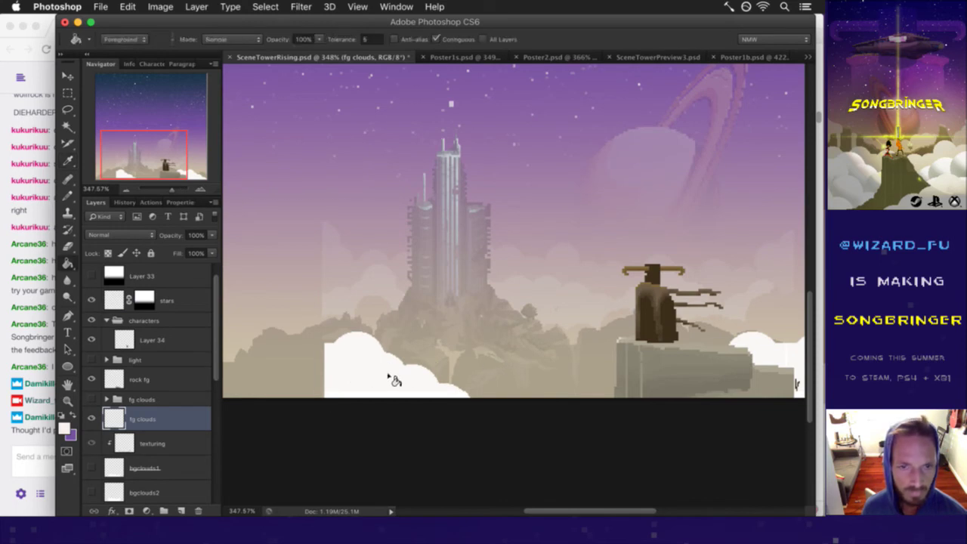
{"action": "left_click", "coordinate": [91, 418]}
{"action": "left_click", "coordinate": [91, 418]}
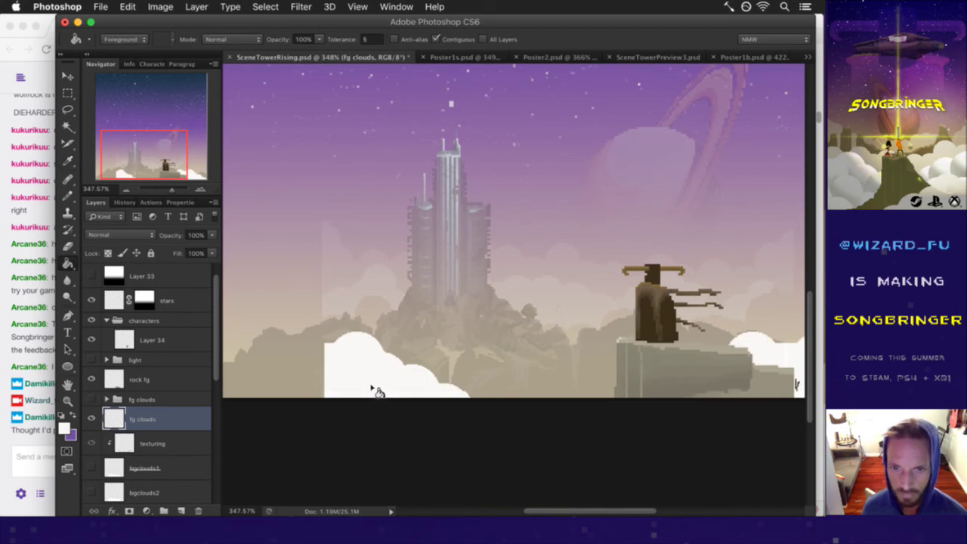
{"action": "left_click_drag", "start_coordinate": [771, 361], "coordinate": [606, 350]}
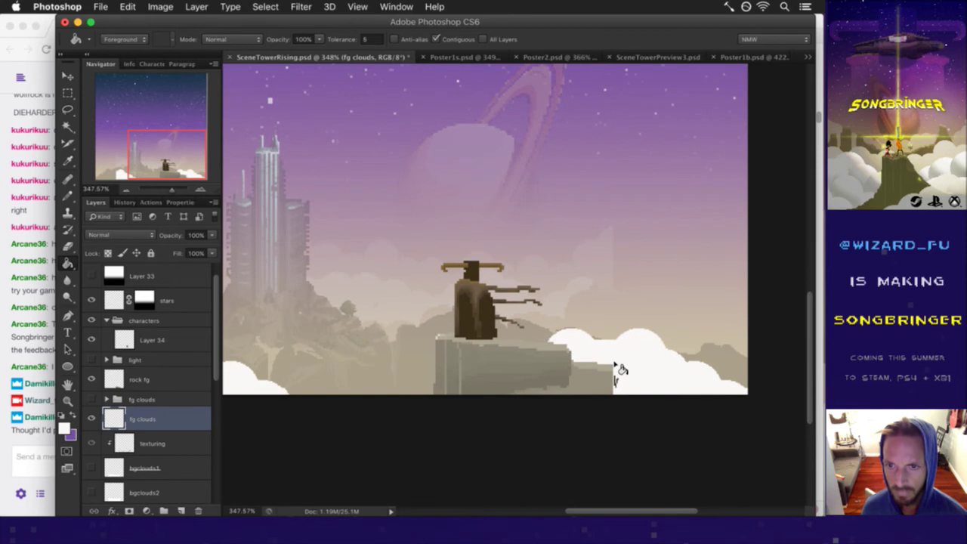
{"action": "left_click_drag", "start_coordinate": [443, 363], "coordinate": [604, 360]}
Step: Move the cloud right of the rock onto the left bank to widen it, then save
{"action": "key", "text": "m"}
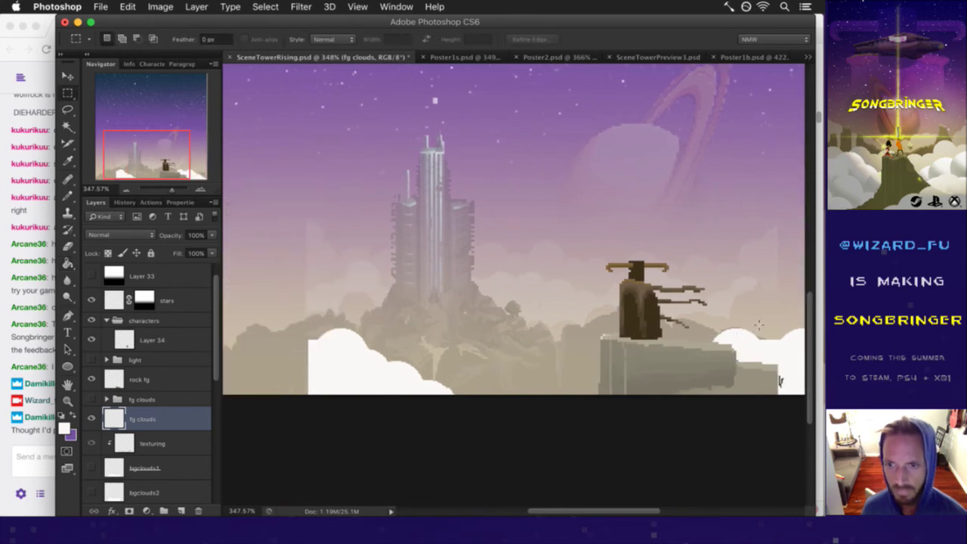
{"action": "left_click_drag", "start_coordinate": [770, 316], "coordinate": [562, 423]}
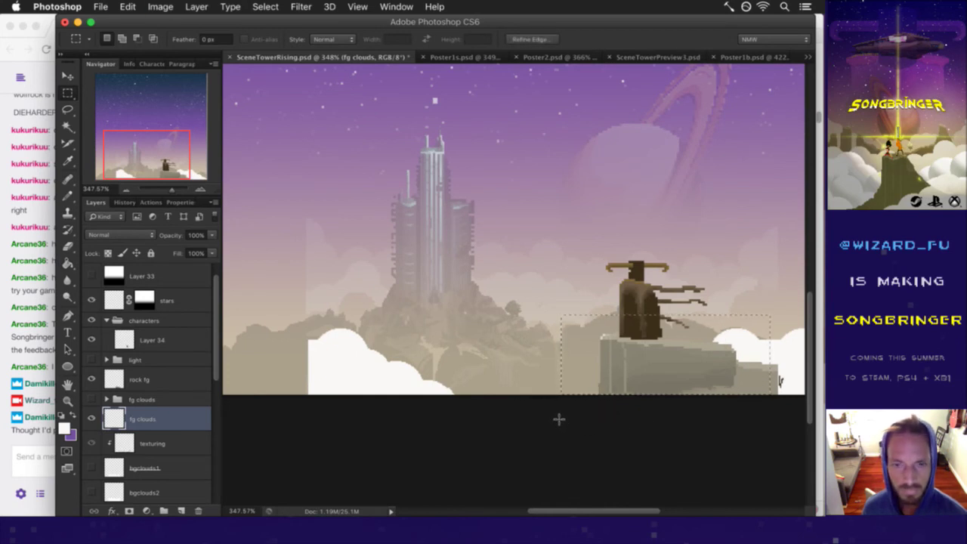
{"action": "key", "text": "v"}
{"action": "left_click_drag", "start_coordinate": [606, 346], "coordinate": [204, 354]}
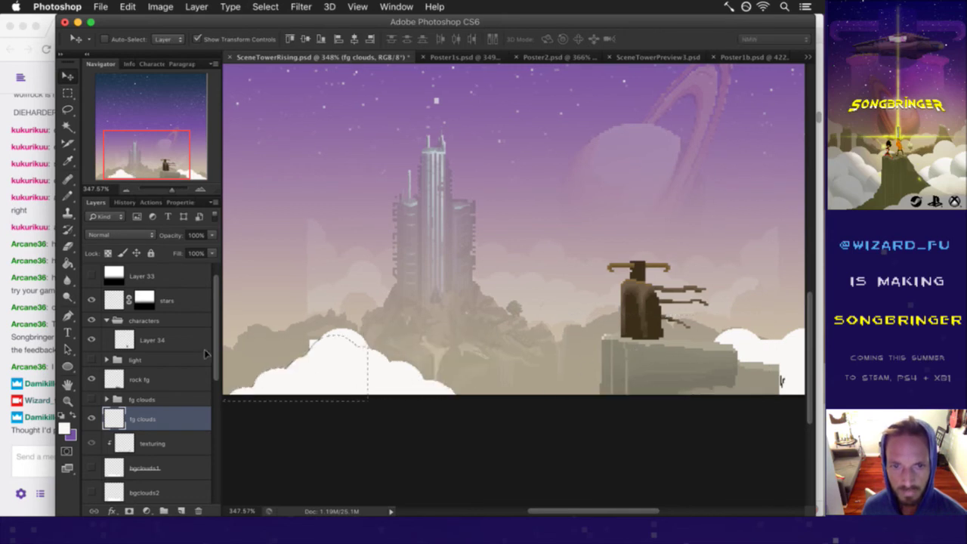
{"action": "left_click_drag", "start_coordinate": [626, 350], "coordinate": [280, 373]}
{"action": "key", "text": "m"}
{"action": "key", "text": "ctrl+d"}
{"action": "key", "text": "ctrl+s"}
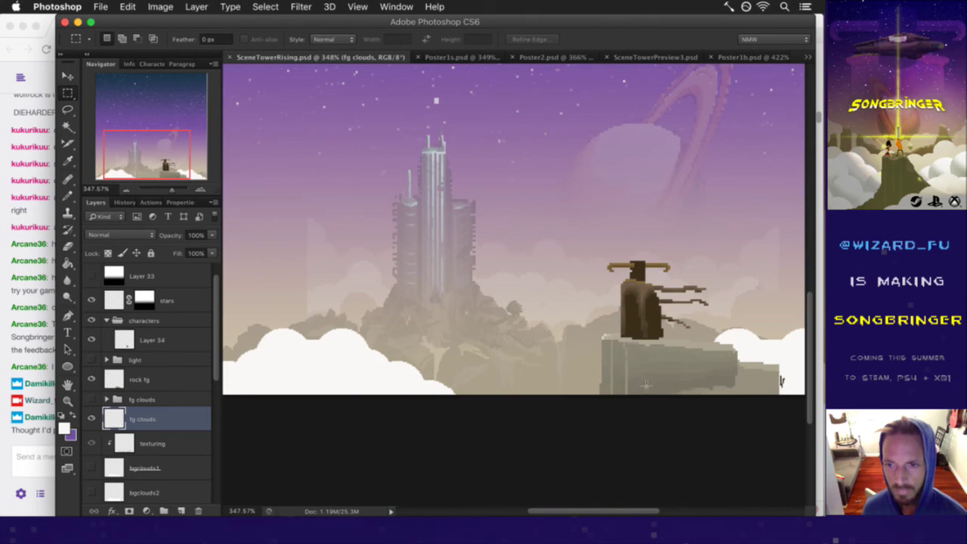
Step: Slide the fg clouds layer left beneath the tower
{"action": "left_click_drag", "start_coordinate": [643, 368], "coordinate": [549, 362]}
{"action": "scroll", "coordinate": [568, 347], "scroll_direction": "down", "scroll_amount": 2}
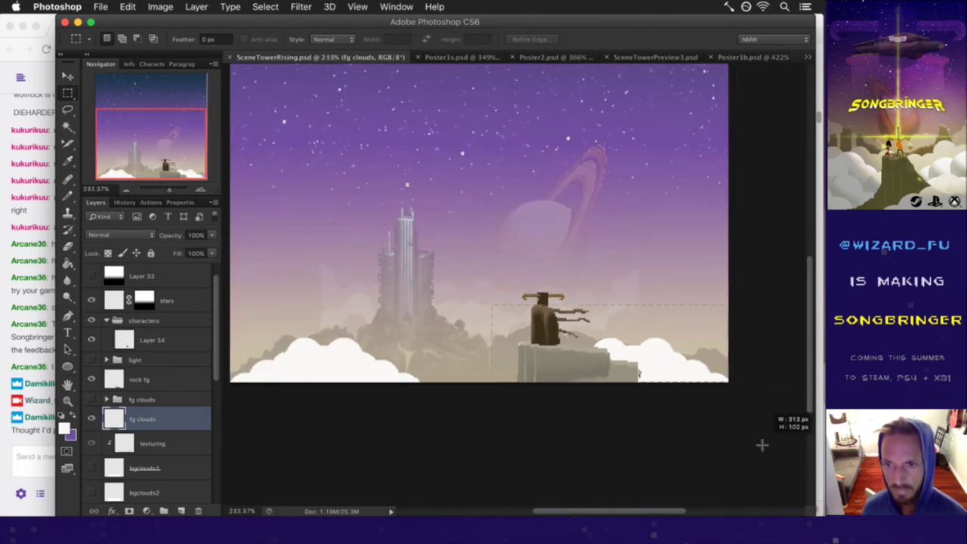
{"action": "key", "text": "v"}
{"action": "left_click_drag", "start_coordinate": [677, 373], "coordinate": [613, 371]}
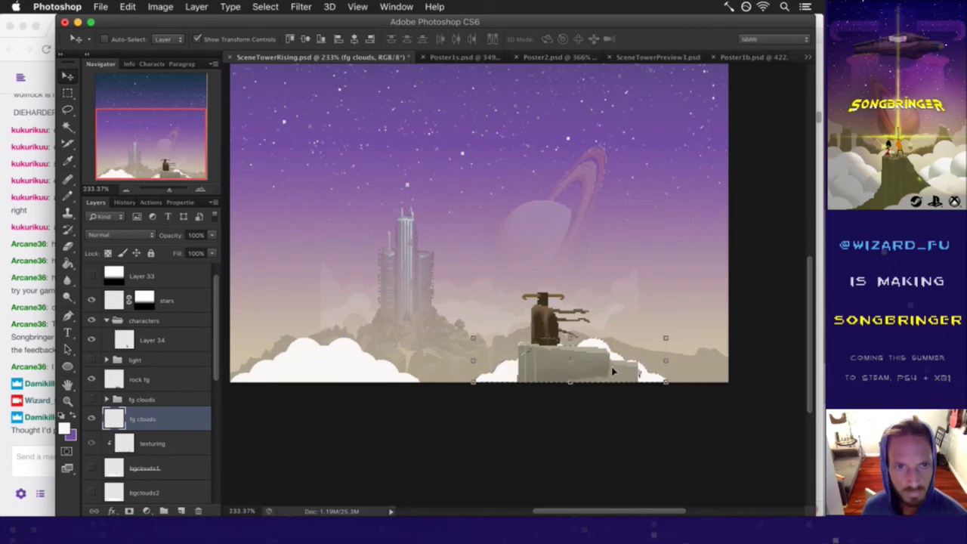
{"action": "key", "text": "m"}
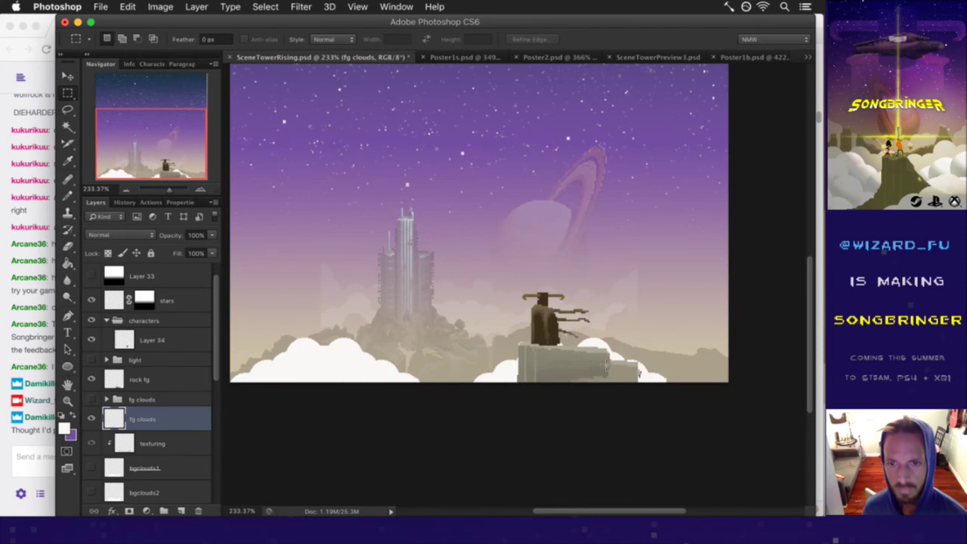
Step: Pencil-extend the lower-right cloud edge to the canvas bottom, then close the document
{"action": "left_click_drag", "start_coordinate": [422, 368], "coordinate": [444, 368]}
{"action": "left_click_drag", "start_coordinate": [761, 393], "coordinate": [861, 400]}
{"action": "key", "text": "i"}
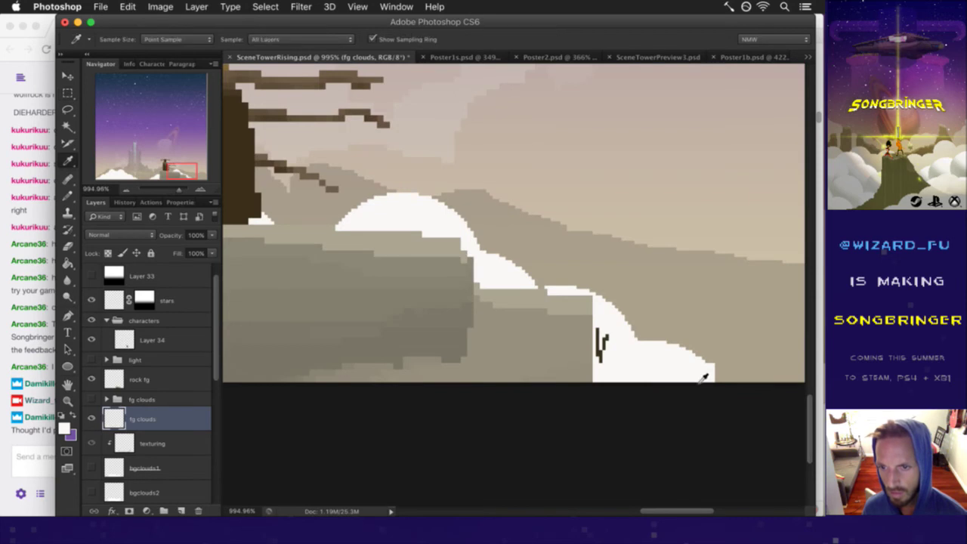
{"action": "key", "text": "b"}
{"action": "left_click_drag", "start_coordinate": [741, 372], "coordinate": [769, 392]}
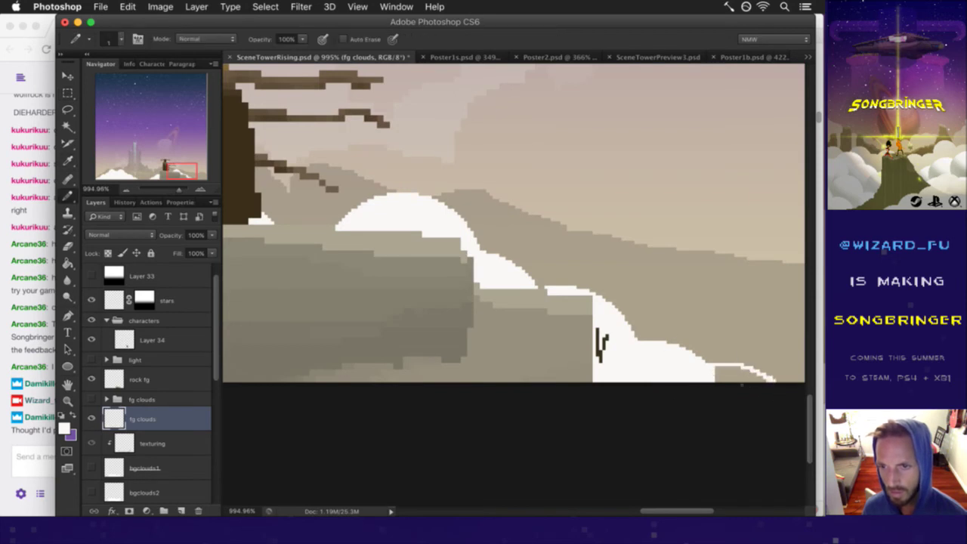
{"action": "key", "text": "g"}
{"action": "left_click_drag", "start_coordinate": [578, 340], "coordinate": [508, 344]}
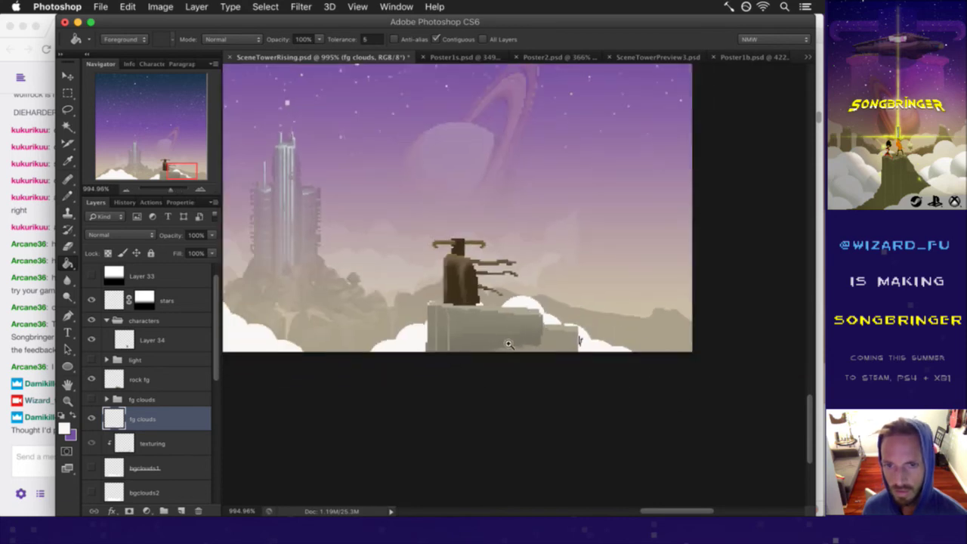
{"action": "key", "text": "super+w"}
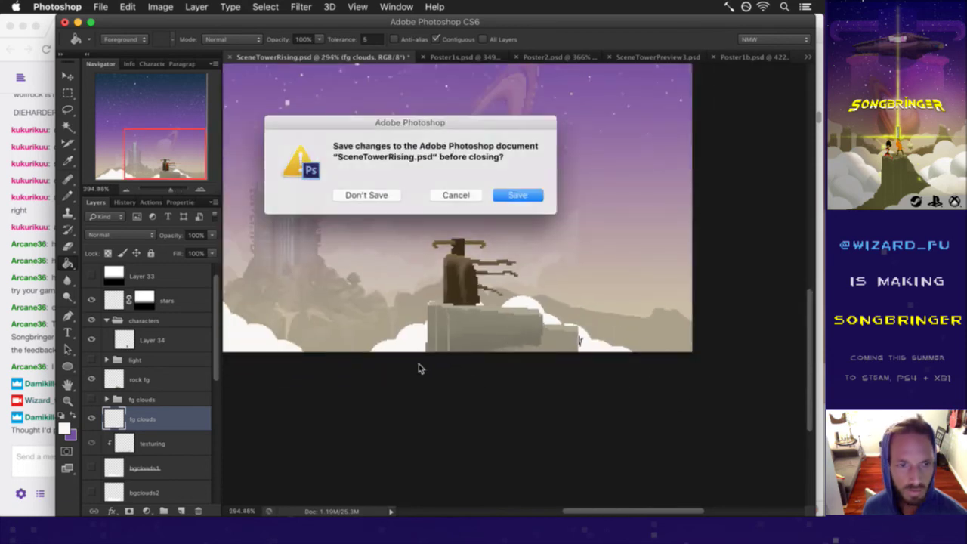
Step: Cancel closing SceneTowerRising.psd and save the document instead
{"action": "left_click", "coordinate": [460, 195]}
{"action": "key", "text": "super+s"}
{"action": "left_click_drag", "start_coordinate": [339, 328], "coordinate": [484, 361]}
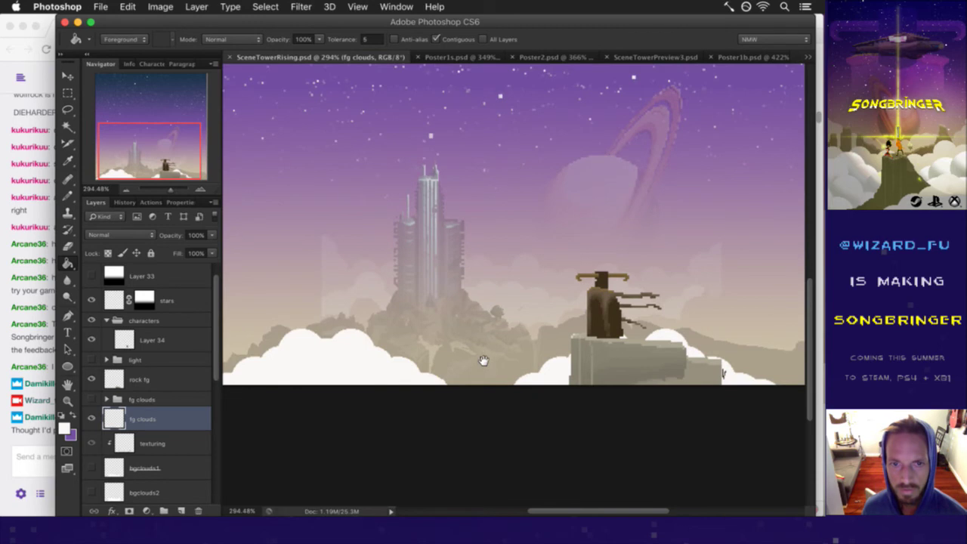
Step: Set the fg clouds layer opacity to 93%
{"action": "left_click", "coordinate": [211, 235]}
{"action": "left_click_drag", "start_coordinate": [213, 247], "coordinate": [209, 247]}
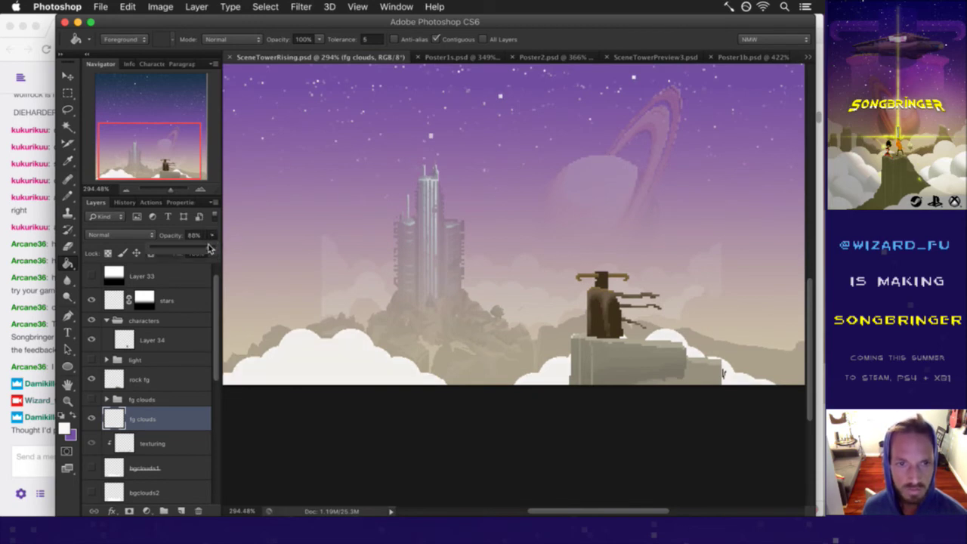
{"action": "left_click_drag", "start_coordinate": [211, 248], "coordinate": [210, 247]}
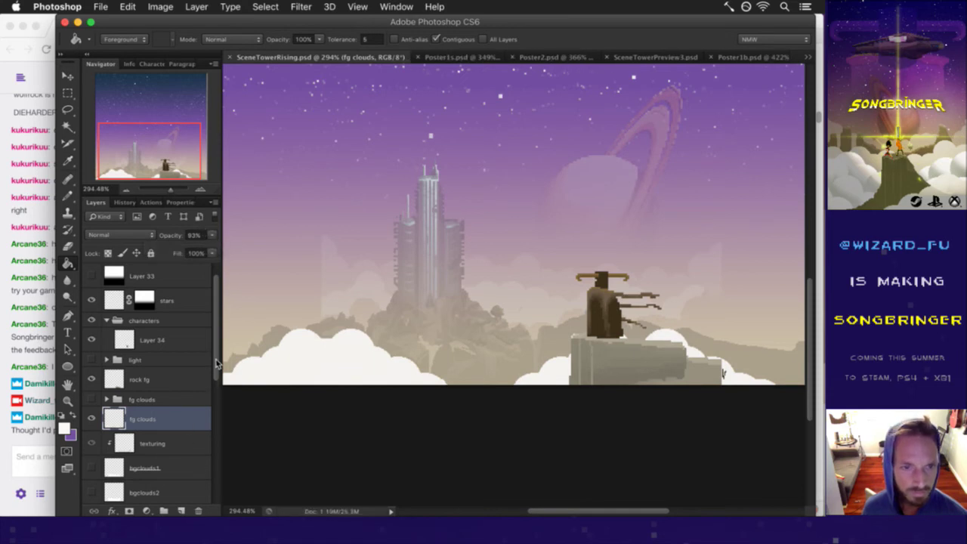
{"action": "left_click_drag", "start_coordinate": [215, 365], "coordinate": [218, 395]}
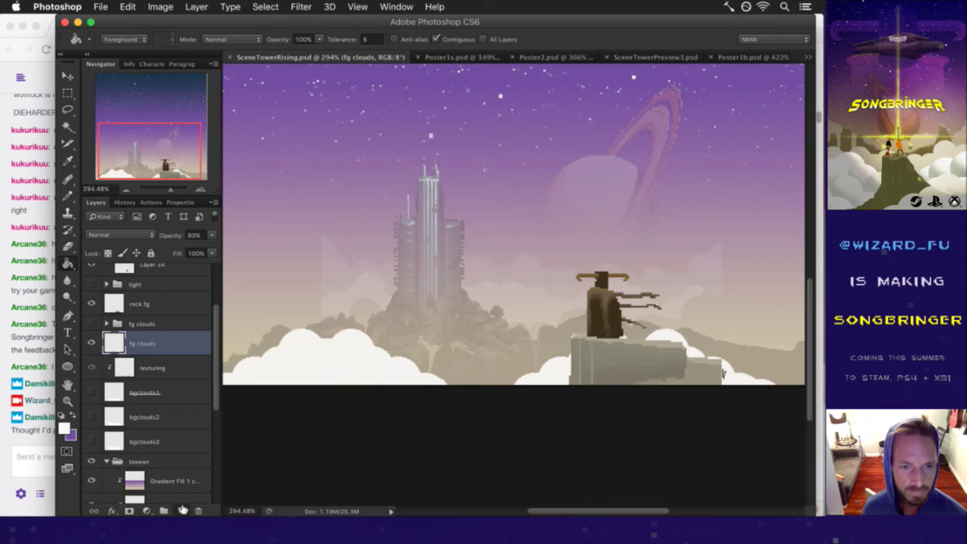
Step: Create a layer group named fgclouds2 and move the fg clouds layer into it
{"action": "left_click", "coordinate": [182, 510]}
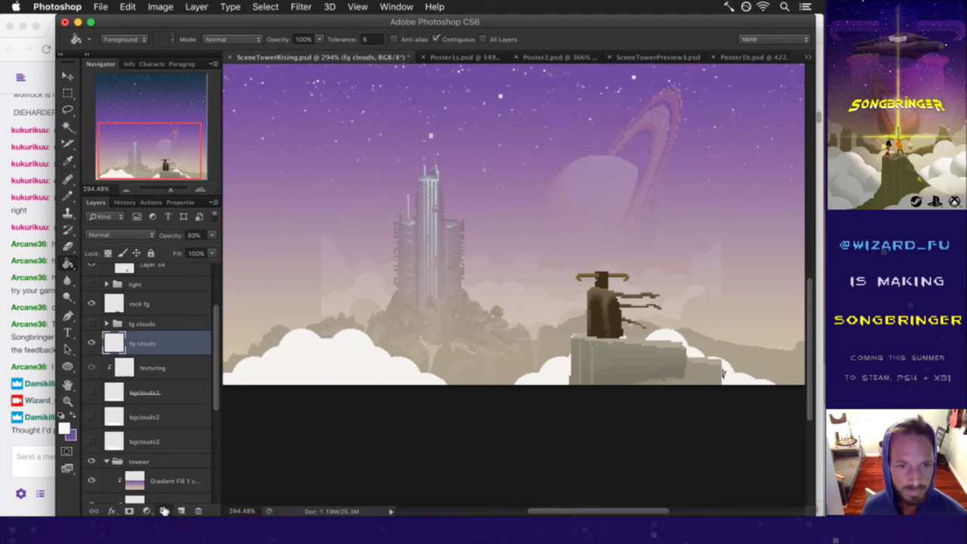
{"action": "left_click", "coordinate": [163, 510]}
{"action": "double_click", "coordinate": [143, 339]}
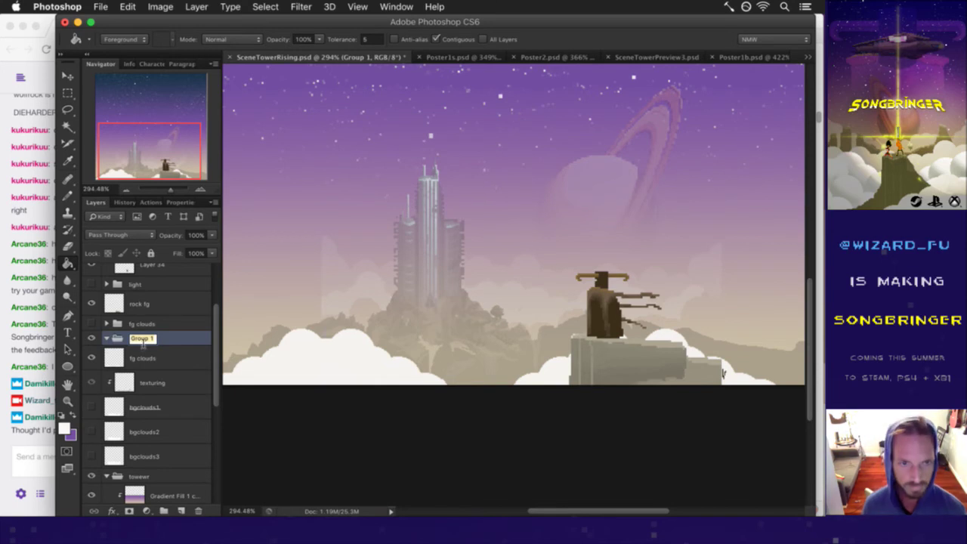
{"action": "key", "text": "Return"}
{"action": "left_click_drag", "start_coordinate": [144, 360], "coordinate": [146, 340]}
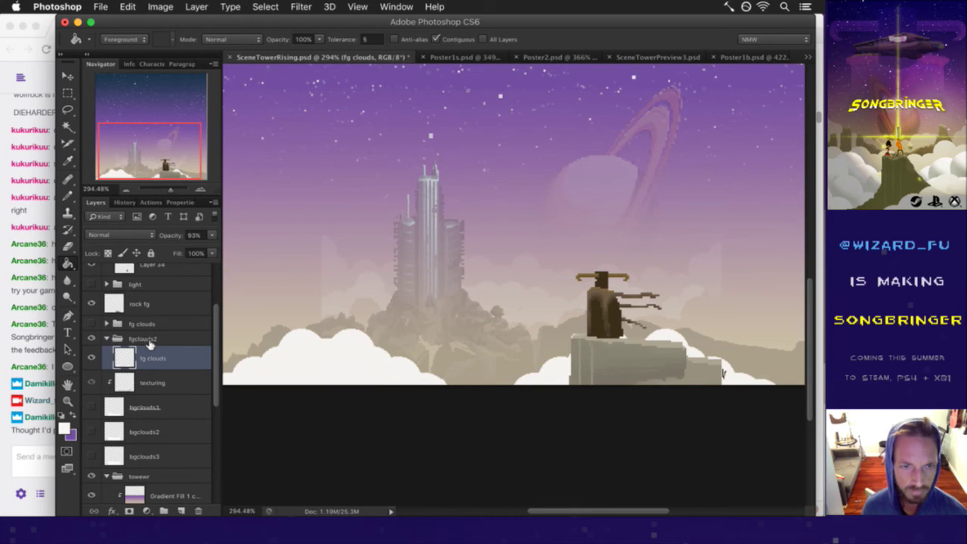
Step: Show bgclouds1 at 100% and move texturing, bgclouds1 and bgclouds2 into the fgclouds2 group
{"action": "left_click", "coordinate": [90, 407]}
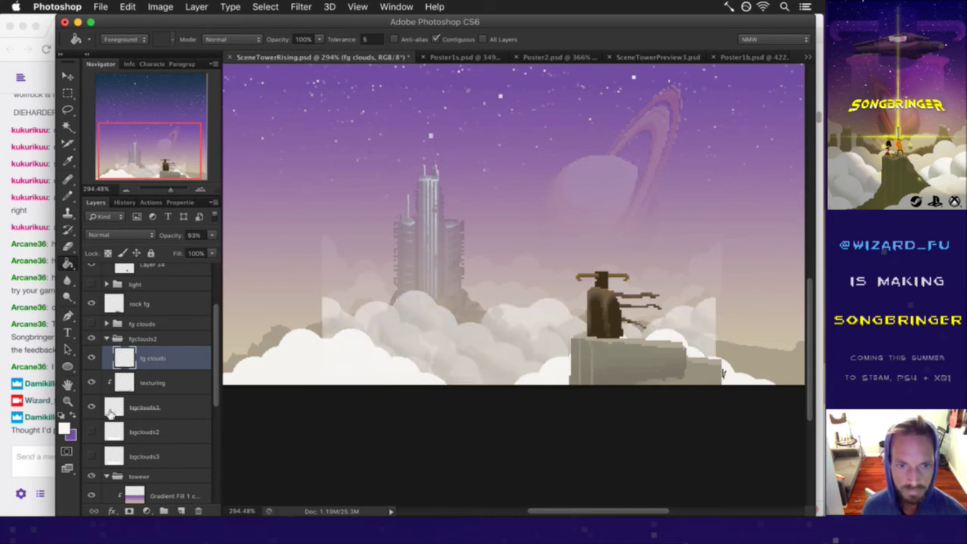
{"action": "left_click", "coordinate": [112, 408]}
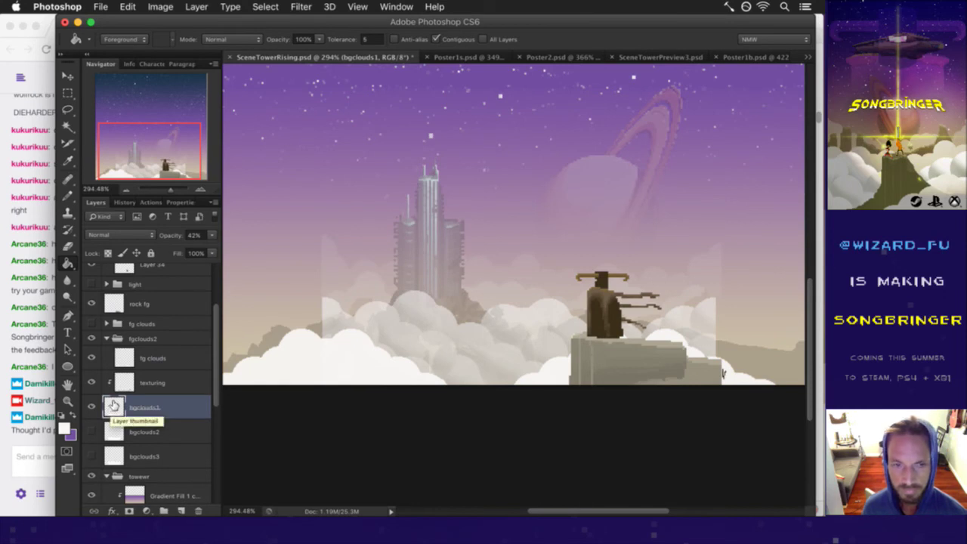
{"action": "left_click_drag", "start_coordinate": [214, 235], "coordinate": [249, 247]}
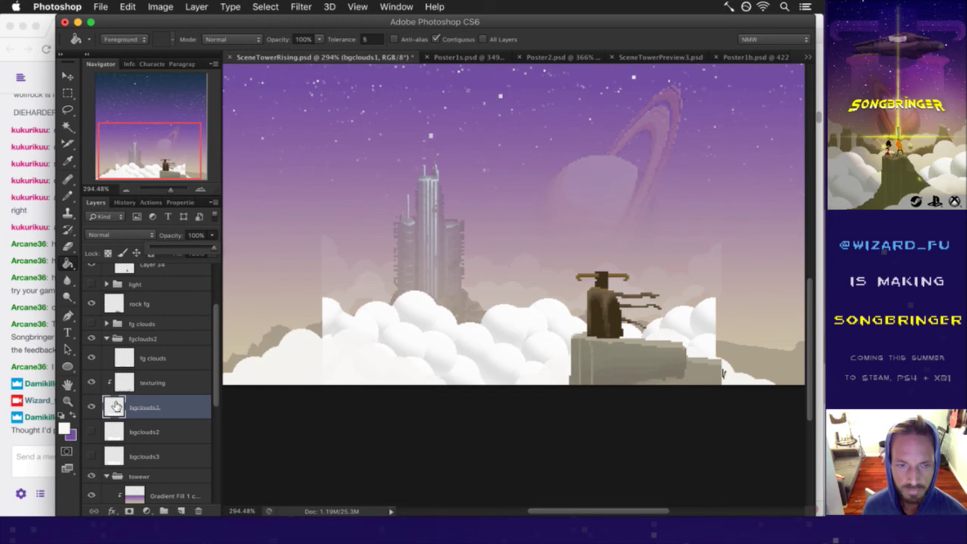
{"action": "left_click", "coordinate": [113, 437], "text": "shift"}
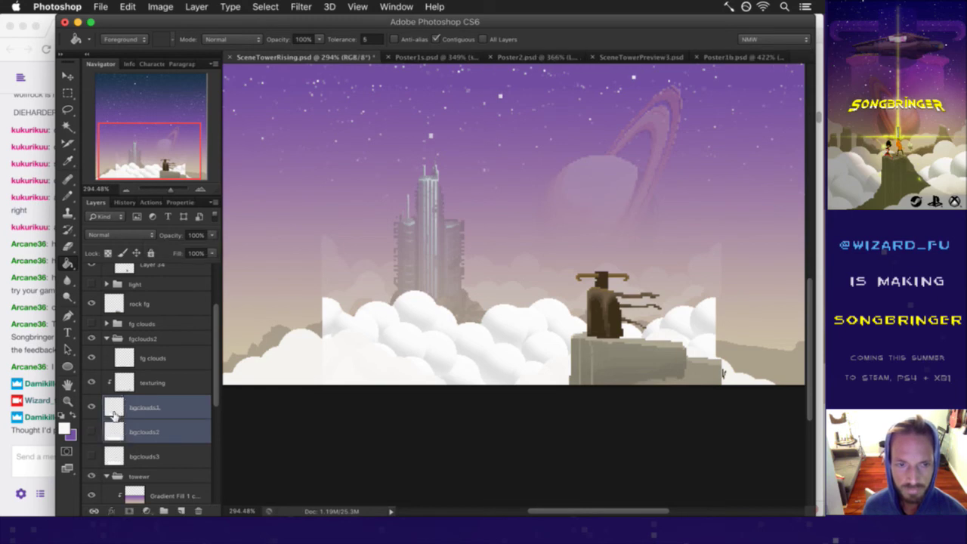
{"action": "left_click", "coordinate": [124, 381]}
{"action": "left_click", "coordinate": [115, 427], "text": "shift"}
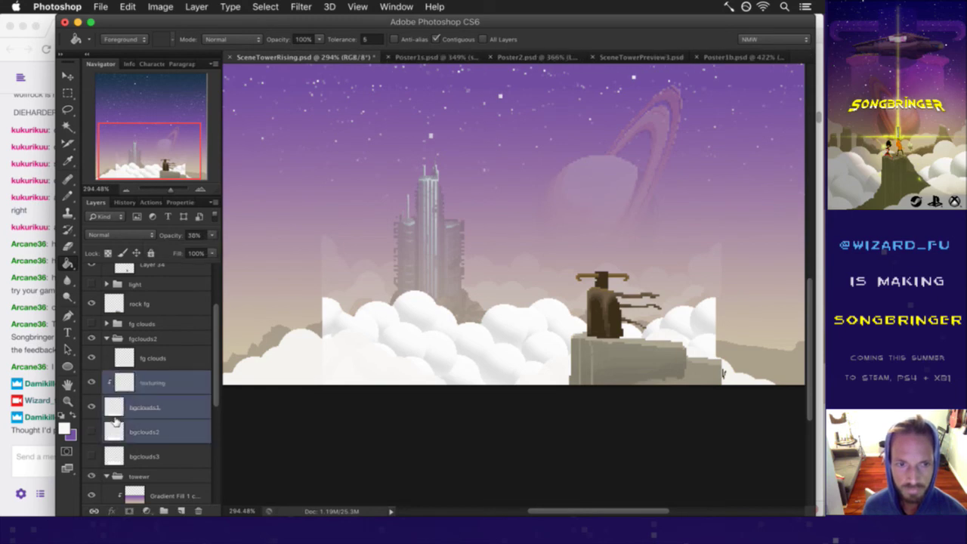
{"action": "left_click_drag", "start_coordinate": [123, 385], "coordinate": [146, 365]}
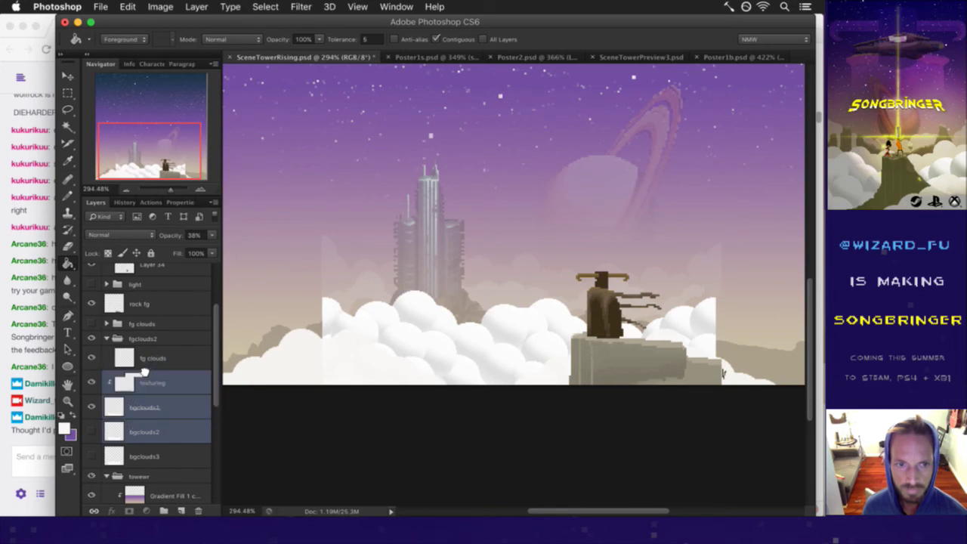
Step: Lower bgclouds1 to 65% opacity and nudge its clouds down slightly
{"action": "left_click", "coordinate": [146, 386]}
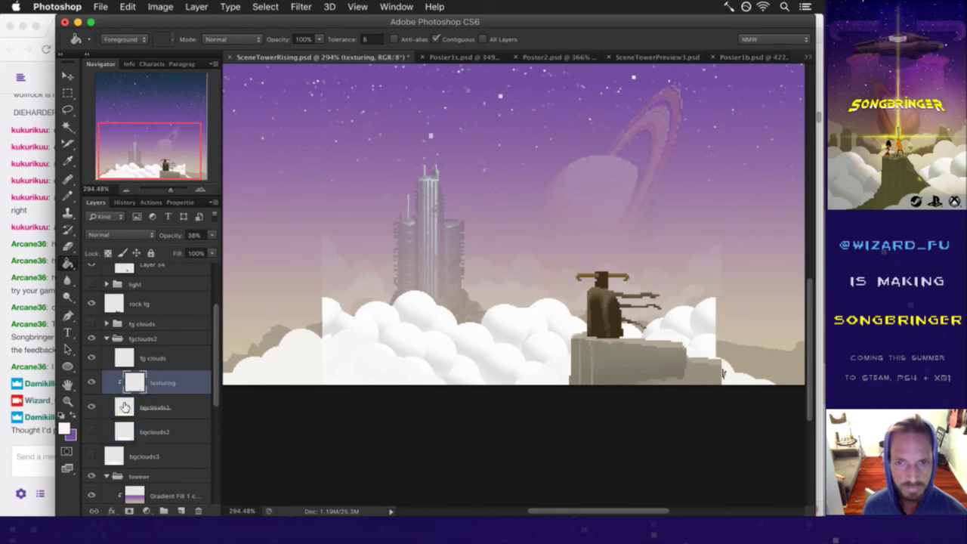
{"action": "left_click", "coordinate": [125, 407]}
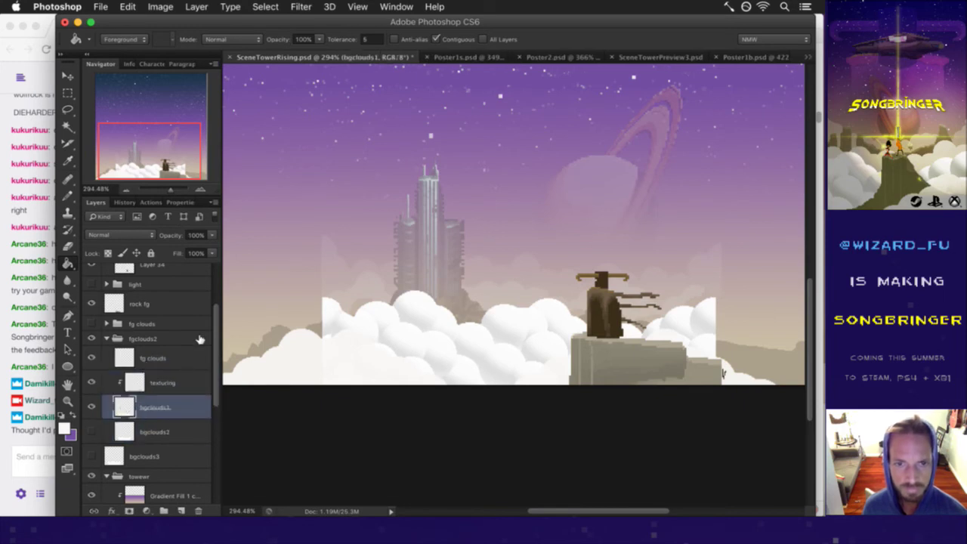
{"action": "left_click", "coordinate": [212, 235]}
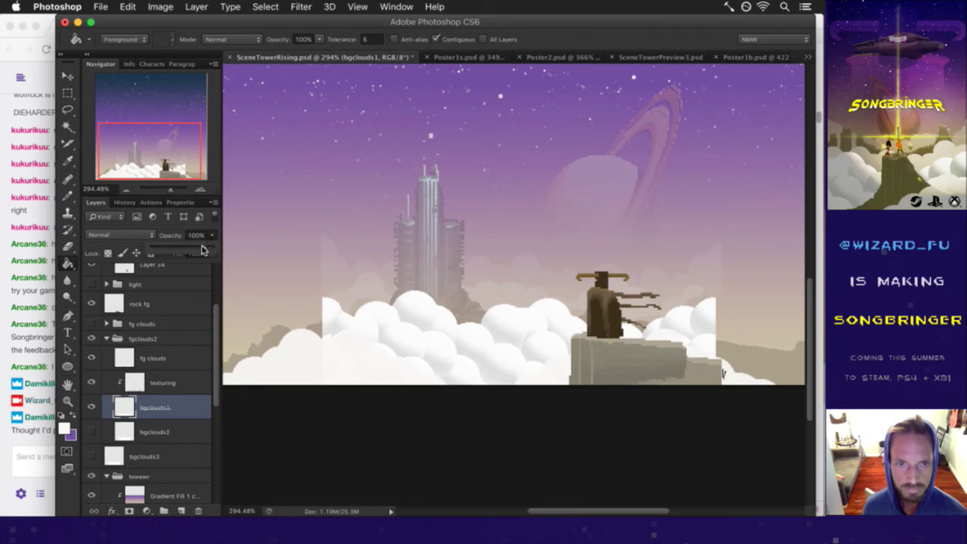
{"action": "left_click_drag", "start_coordinate": [204, 249], "coordinate": [185, 246]}
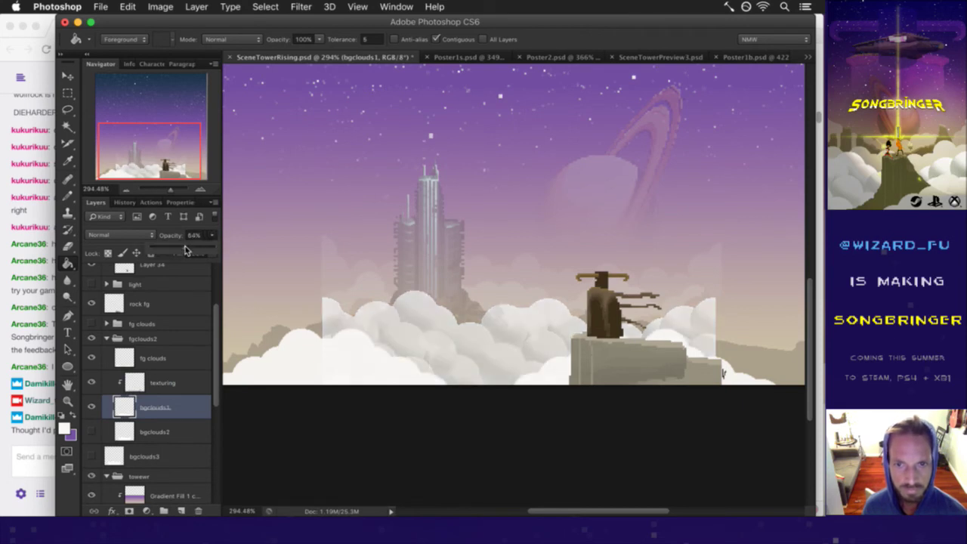
{"action": "left_click_drag", "start_coordinate": [187, 249], "coordinate": [185, 248]}
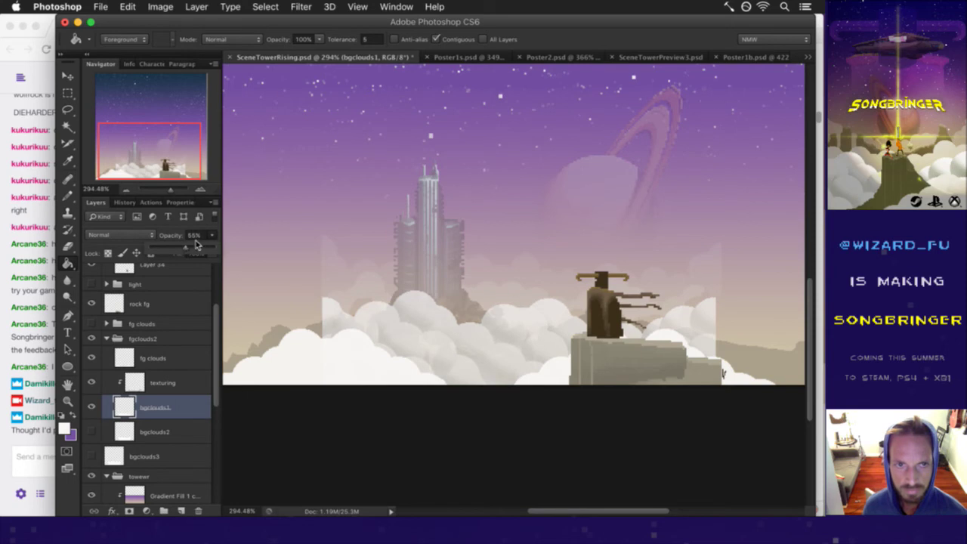
{"action": "key", "text": "v"}
{"action": "key", "text": "Down"}
{"action": "key", "text": "Down"}
{"action": "key", "text": "Down"}
{"action": "key", "text": "Down"}
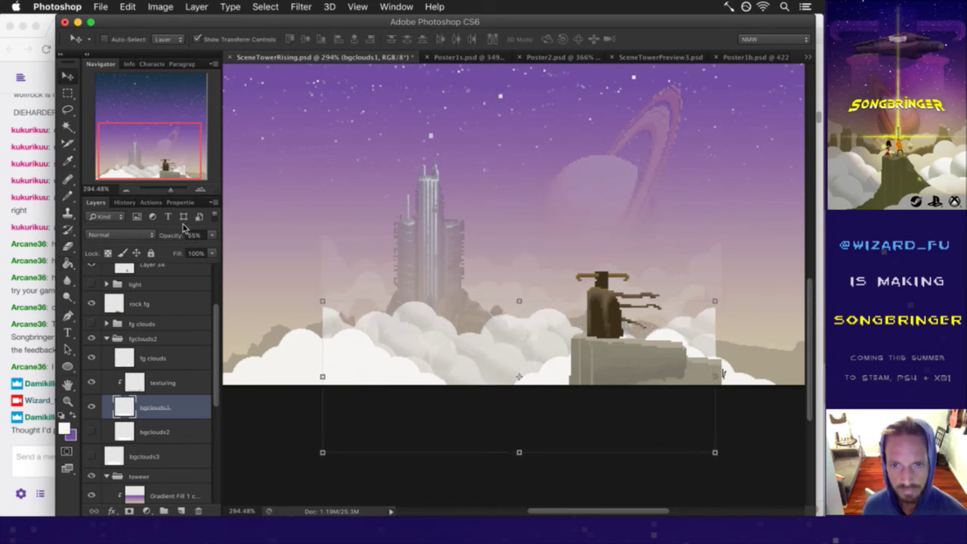
Step: Nudge the bgclouds1 clouds down a few pixels, comparing before and after
{"action": "key", "text": "Down"}
{"action": "key", "text": "Up"}
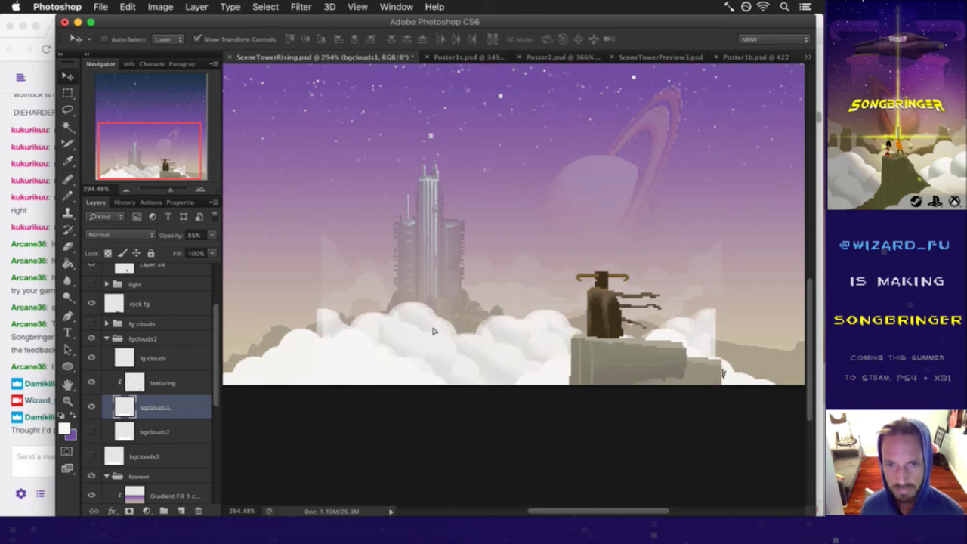
{"action": "key", "text": "ctrl+z"}
{"action": "key", "text": "ctrl+z"}
{"action": "key", "text": "ctrl+z"}
Step: Duplicate bgclouds1 and place the copy further left and down
{"action": "left_click_drag", "start_coordinate": [426, 328], "coordinate": [317, 270]}
{"action": "left_click_drag", "start_coordinate": [537, 298], "coordinate": [265, 366]}
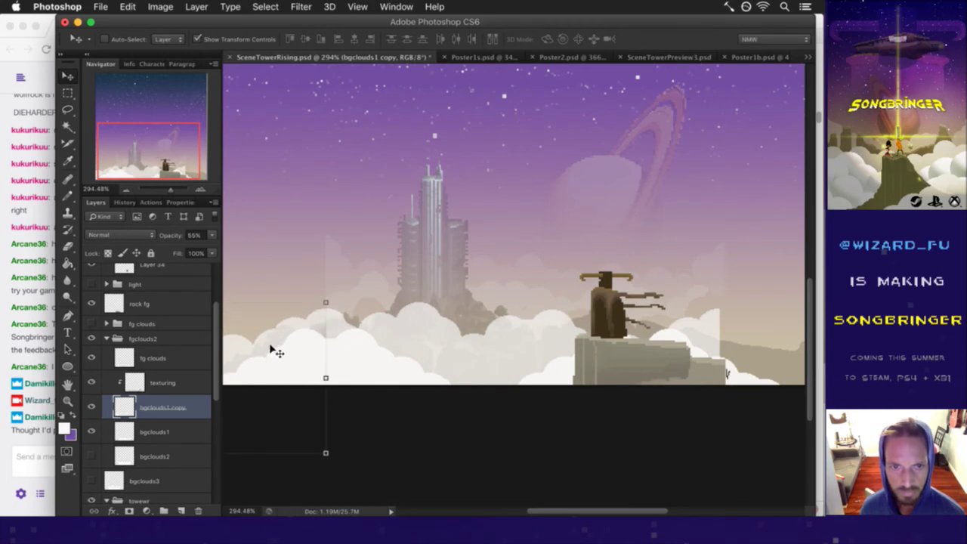
{"action": "key", "text": "m"}
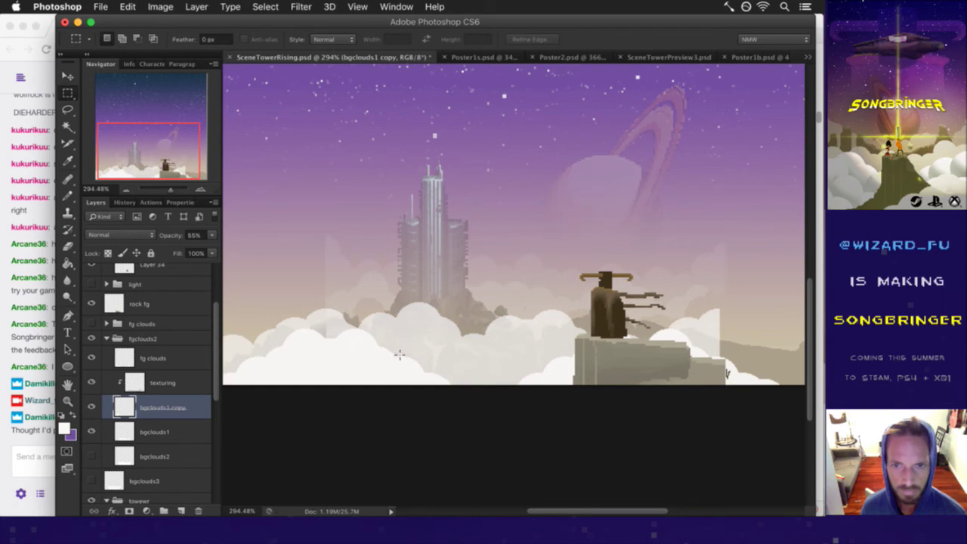
{"action": "key", "text": "v"}
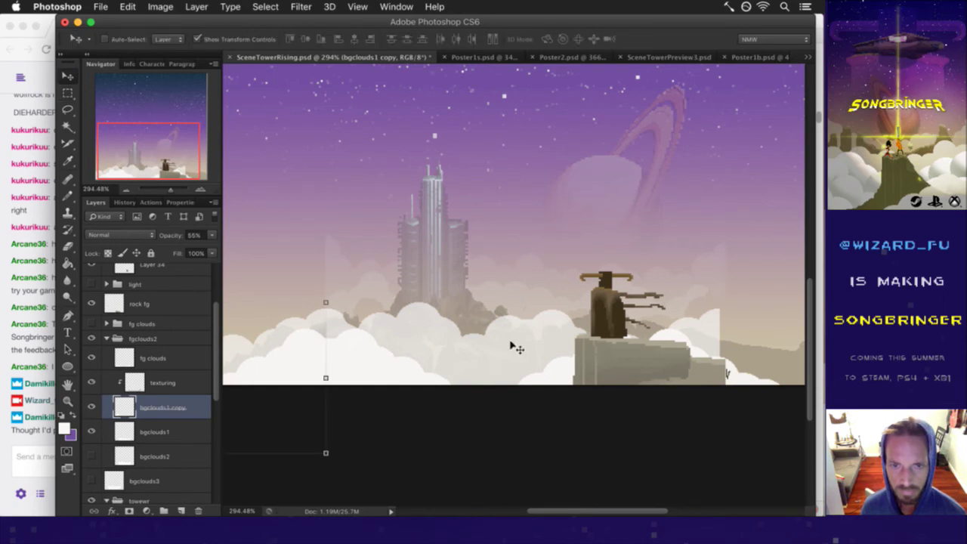
Step: Make a second cloud copy shifted to the right, then zoom out to review the scene
{"action": "left_click_drag", "start_coordinate": [331, 335], "coordinate": [567, 319]}
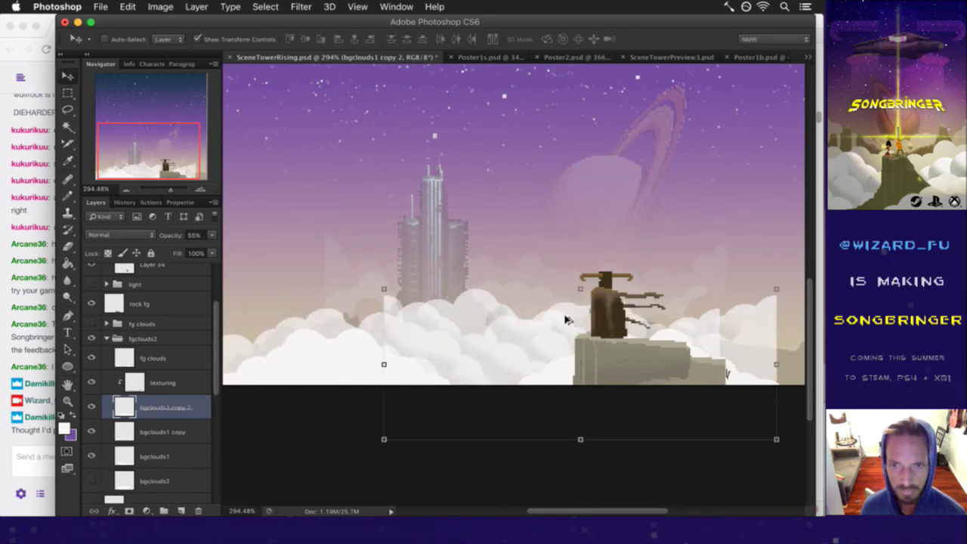
{"action": "left_click_drag", "start_coordinate": [434, 313], "coordinate": [742, 332]}
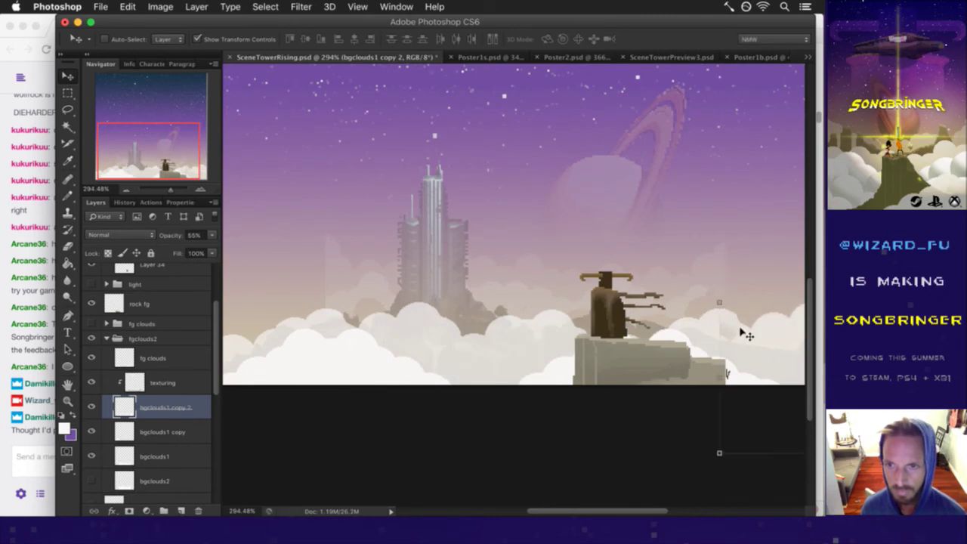
{"action": "key", "text": "m"}
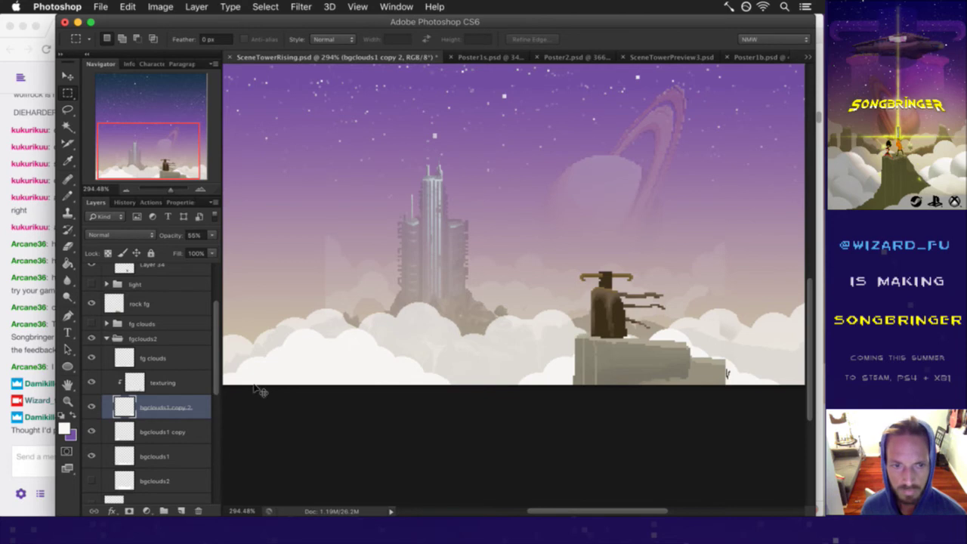
{"action": "left_click_drag", "start_coordinate": [338, 337], "coordinate": [304, 339]}
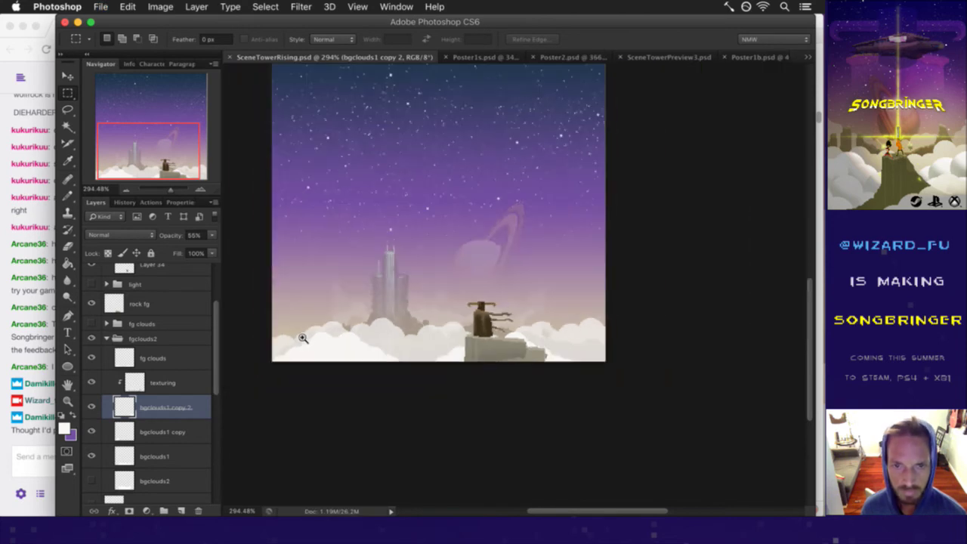
{"action": "key", "text": "v"}
{"action": "key", "text": "m"}
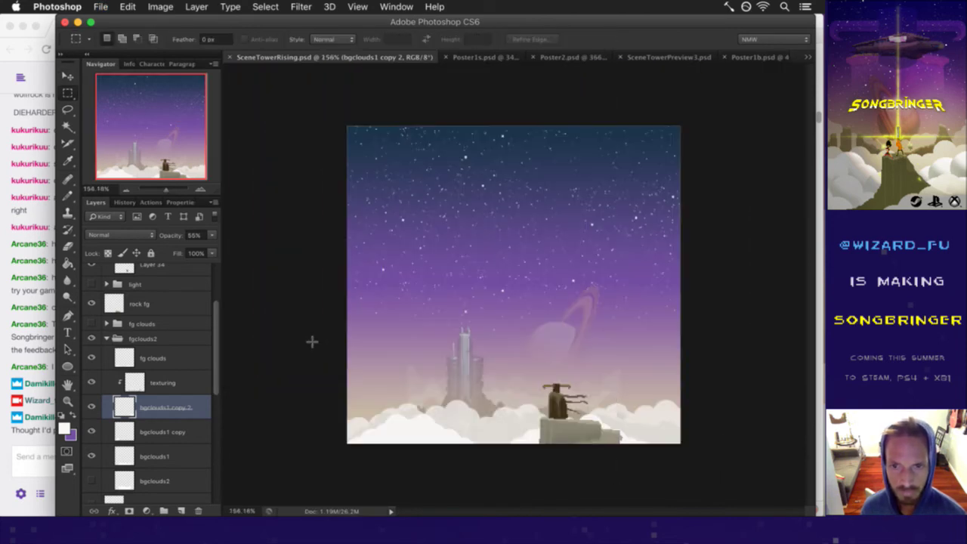
{"action": "left_click", "coordinate": [137, 383]}
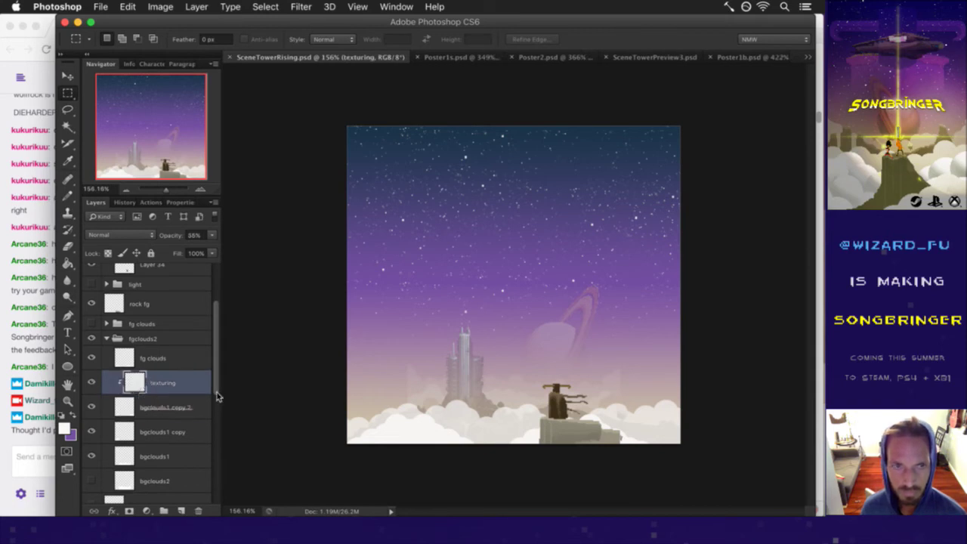
Step: Make the 46%-opacity bgclouds2 layer visible and fit the whole image in view
{"action": "scroll", "coordinate": [487, 440], "scroll_direction": "up", "scroll_amount": 4}
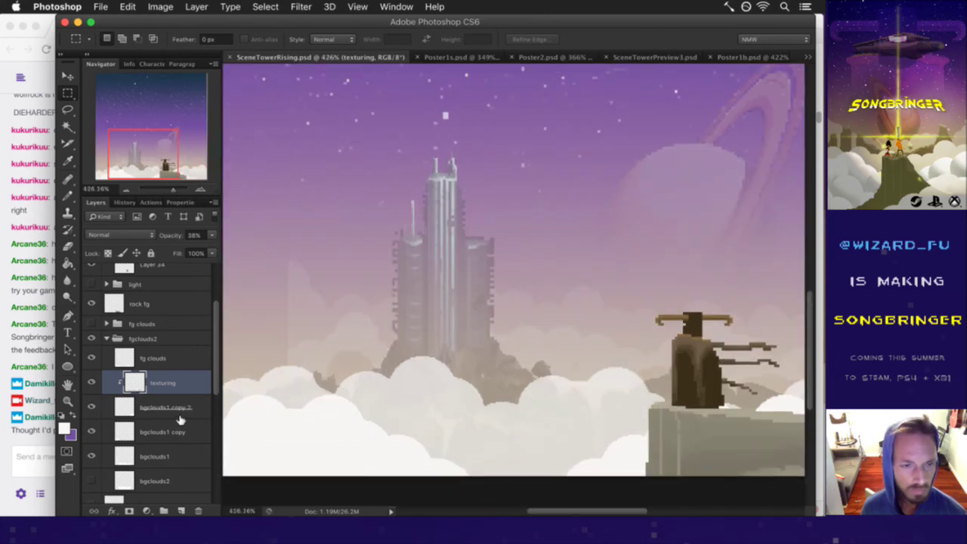
{"action": "left_click", "coordinate": [153, 481]}
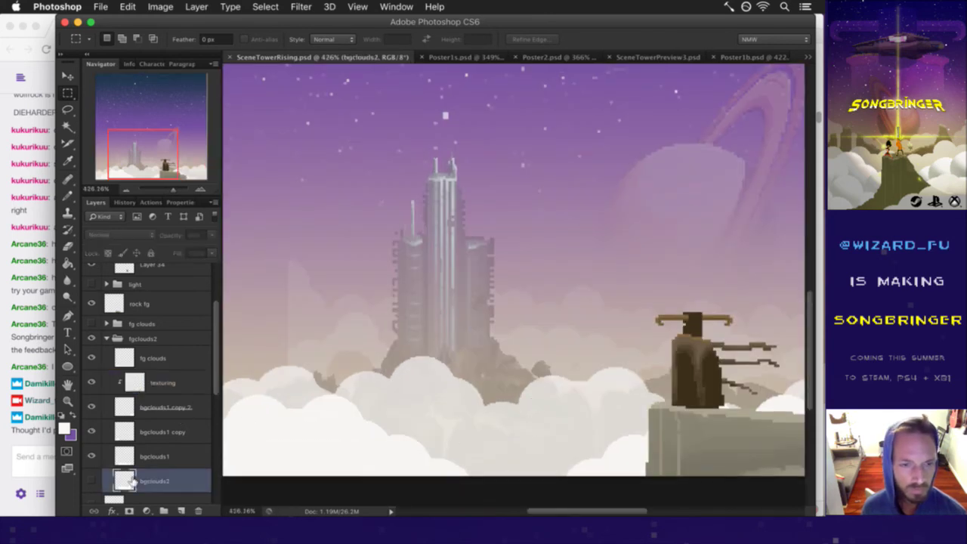
{"action": "left_click", "coordinate": [93, 481]}
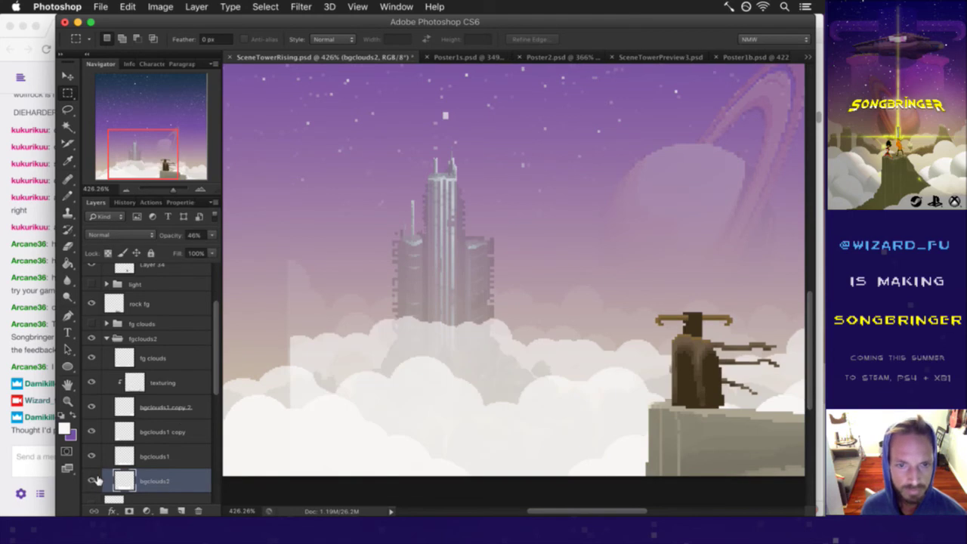
{"action": "key", "text": "v"}
{"action": "key", "text": "ctrl+0"}
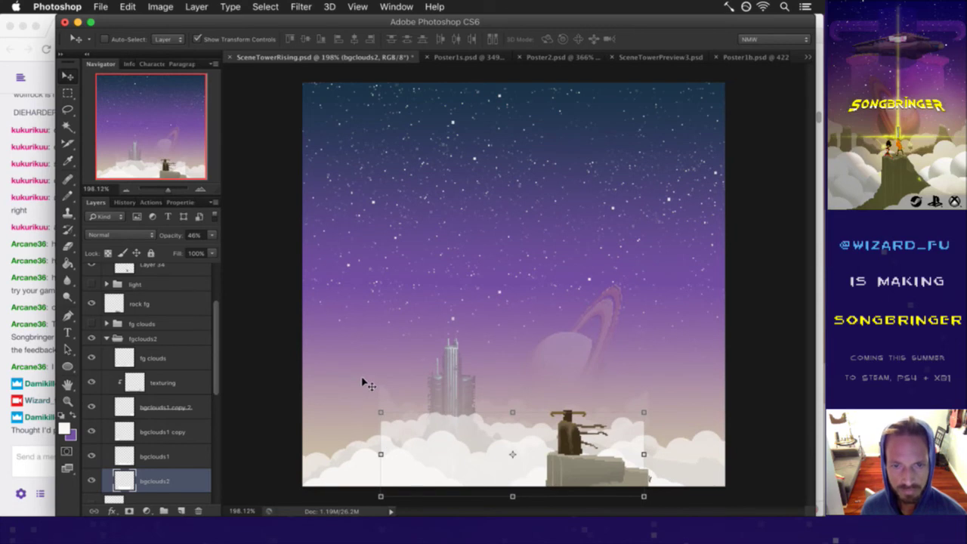
{"action": "left_click_drag", "start_coordinate": [219, 374], "coordinate": [216, 435]}
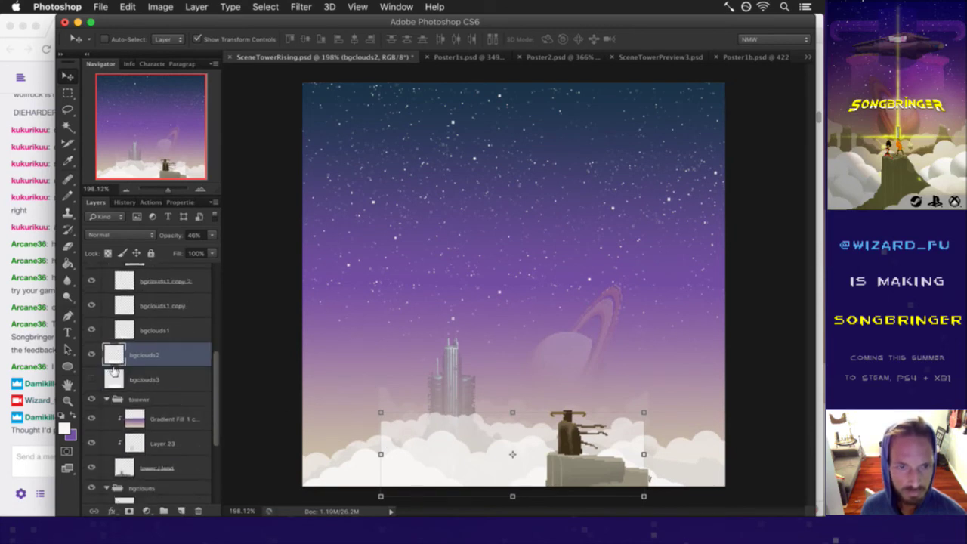
Step: Collapse the towewr group and move bgclouds2 and bgclouds3 into the bgclouds group above tree
{"action": "left_click", "coordinate": [115, 379], "text": "shift"}
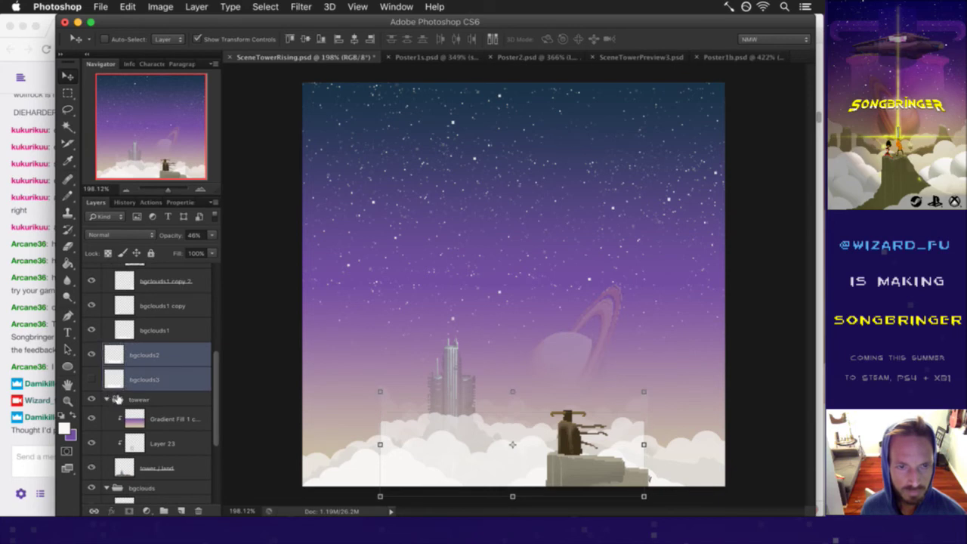
{"action": "left_click", "coordinate": [106, 399]}
{"action": "left_click", "coordinate": [140, 399]}
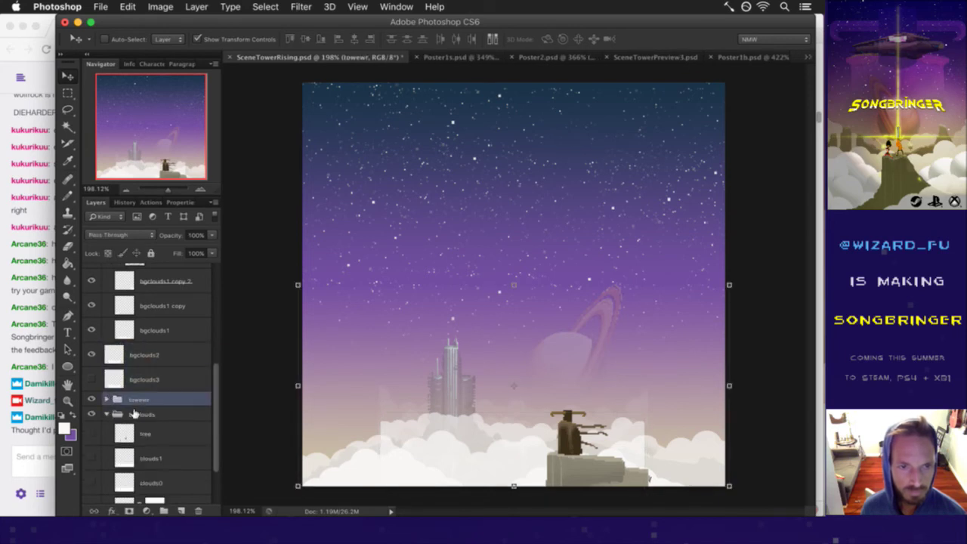
{"action": "left_click", "coordinate": [133, 414]}
{"action": "left_click_drag", "start_coordinate": [217, 430], "coordinate": [216, 461]}
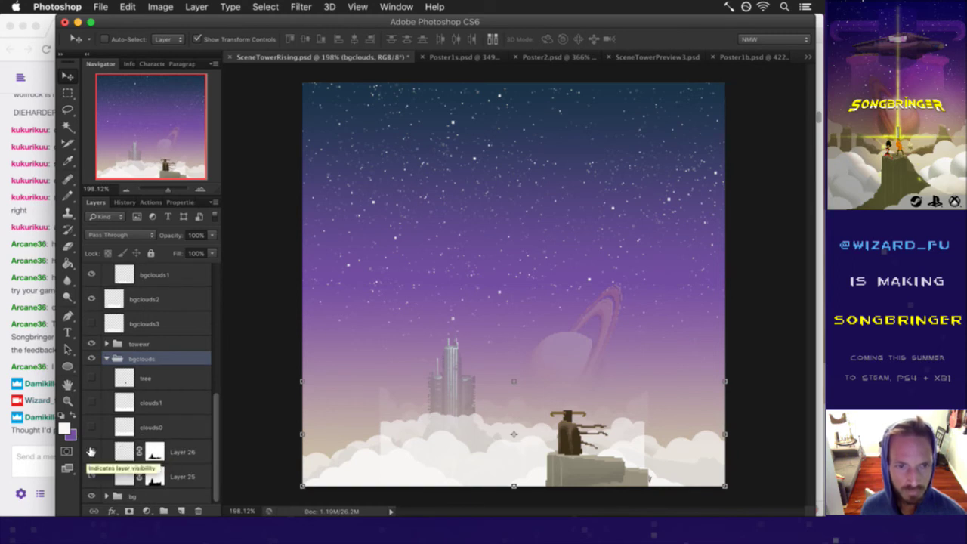
{"action": "left_click", "coordinate": [130, 301]}
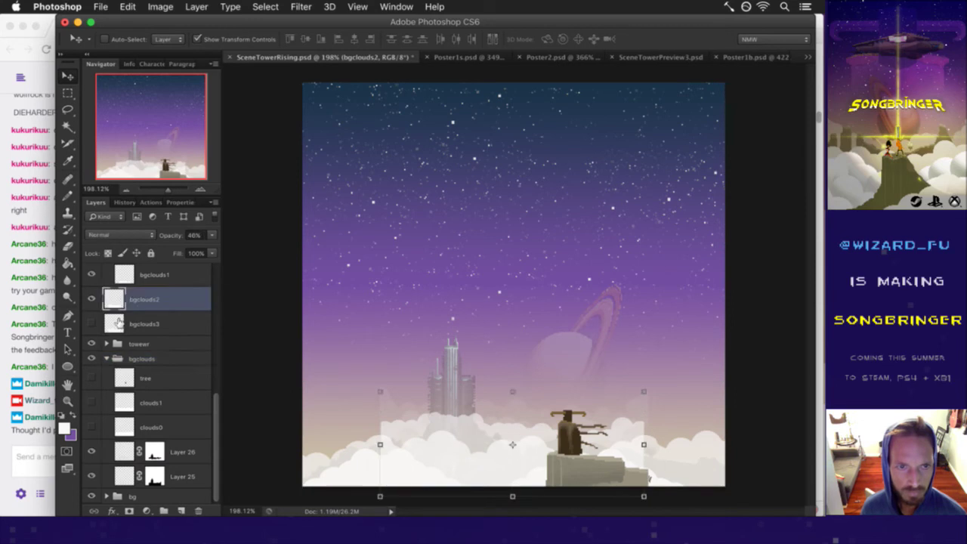
{"action": "left_click", "coordinate": [119, 322], "text": "shift"}
{"action": "left_click_drag", "start_coordinate": [119, 322], "coordinate": [137, 362]}
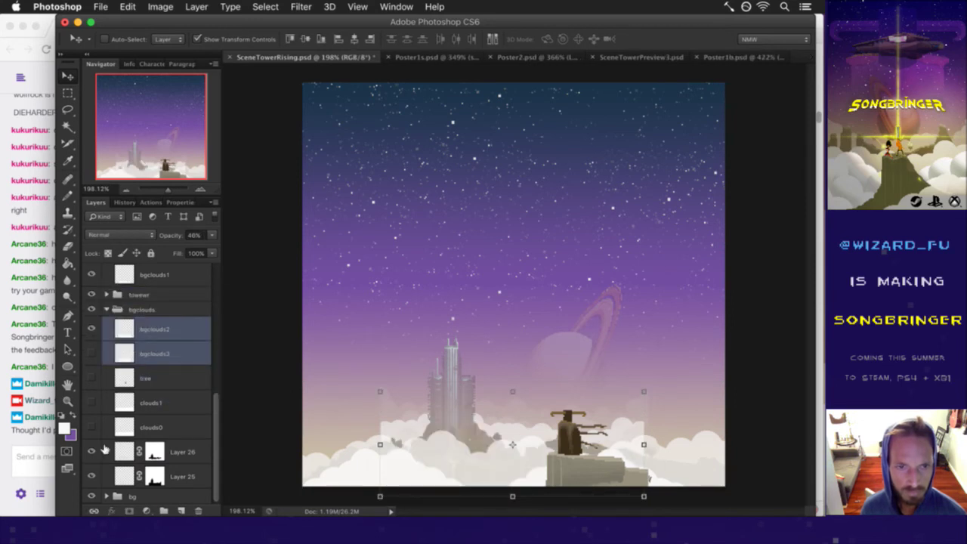
Step: Hide Layer 25 and zoom in on the clouds around the tower
{"action": "left_click", "coordinate": [92, 475]}
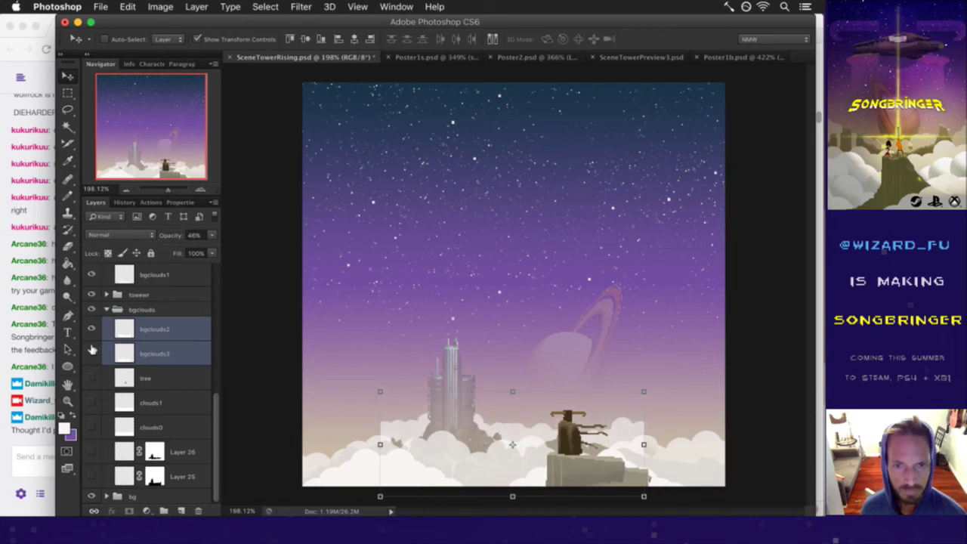
{"action": "left_click", "coordinate": [516, 430]}
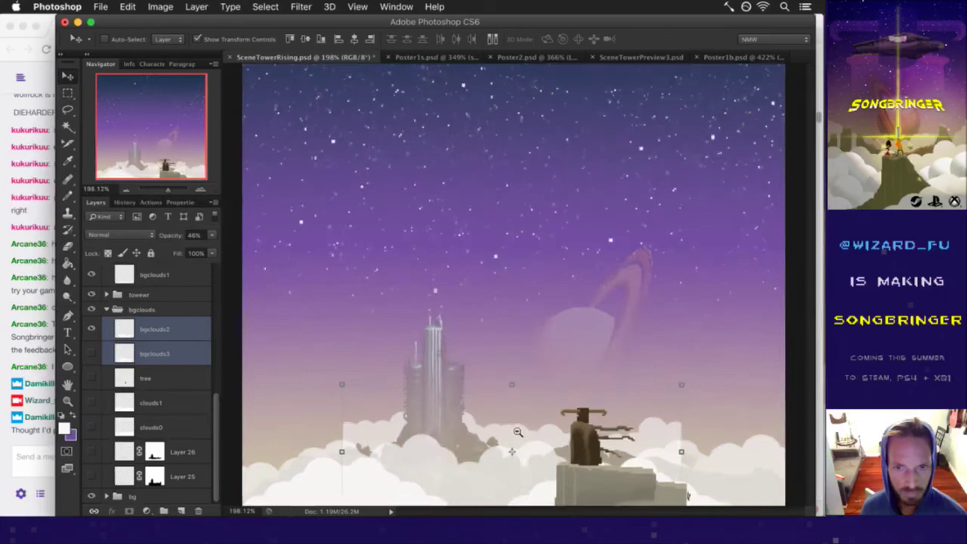
{"action": "left_click", "coordinate": [517, 432]}
{"action": "left_click_drag", "start_coordinate": [522, 449], "coordinate": [526, 392]}
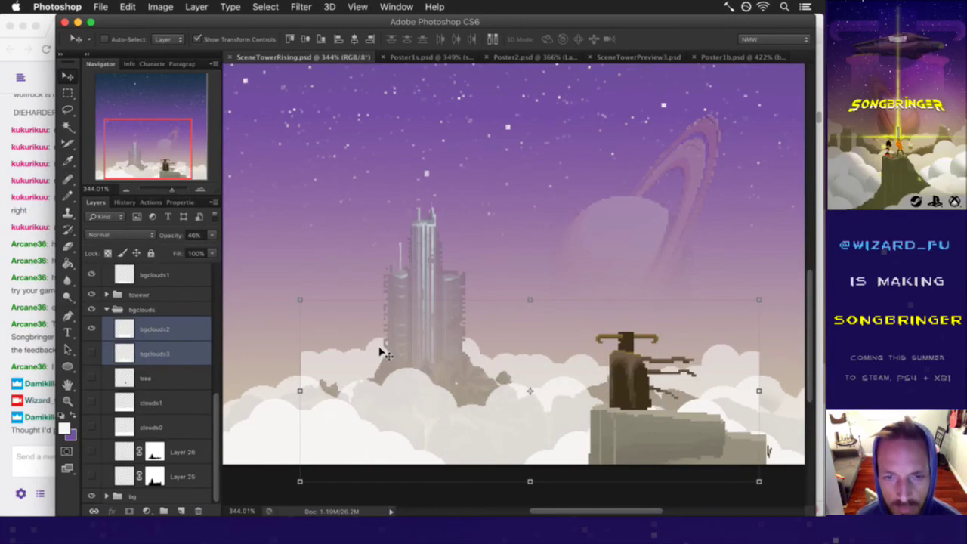
Step: Check CPU load in Activity Monitor, noting the Gameshow process, then minimize it
{"action": "mouse_move", "coordinate": [813, 198]}
{"action": "left_click", "coordinate": [813, 160]}
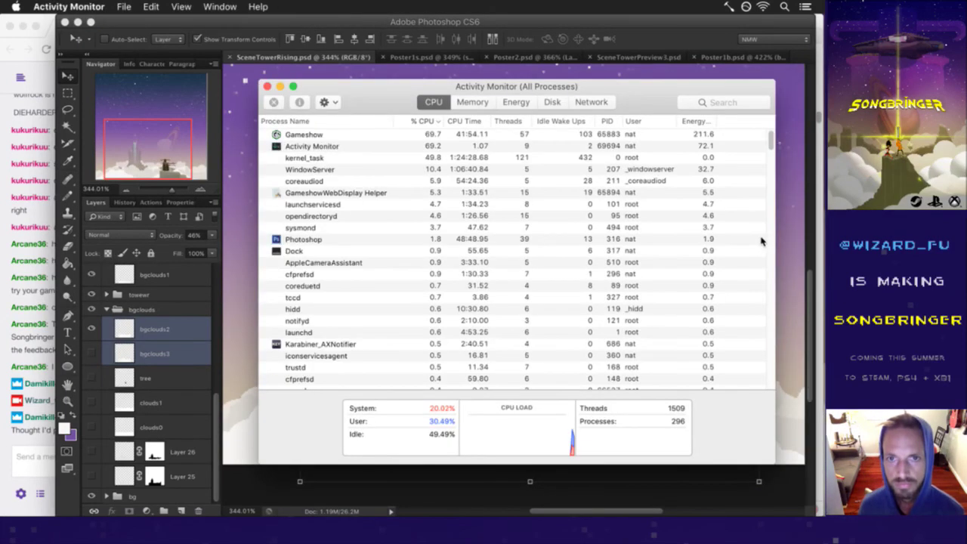
{"action": "left_click", "coordinate": [430, 136]}
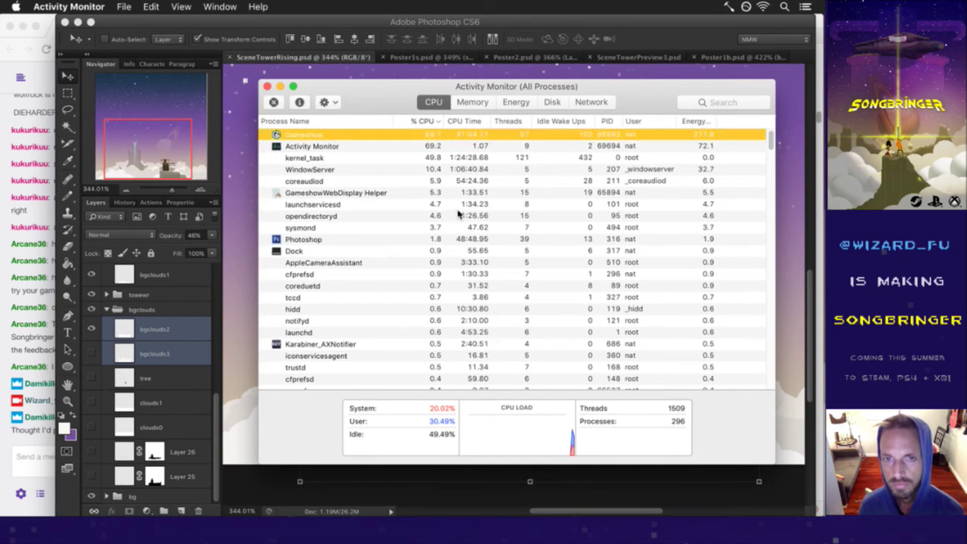
{"action": "left_click", "coordinate": [279, 88]}
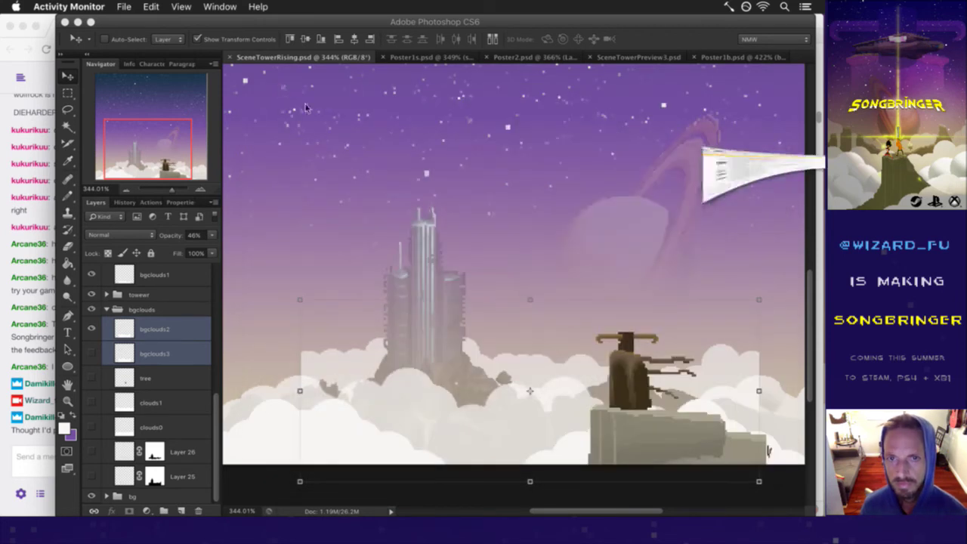
Step: Quit Activity Monitor from its Dock icon
{"action": "mouse_move", "coordinate": [814, 217]}
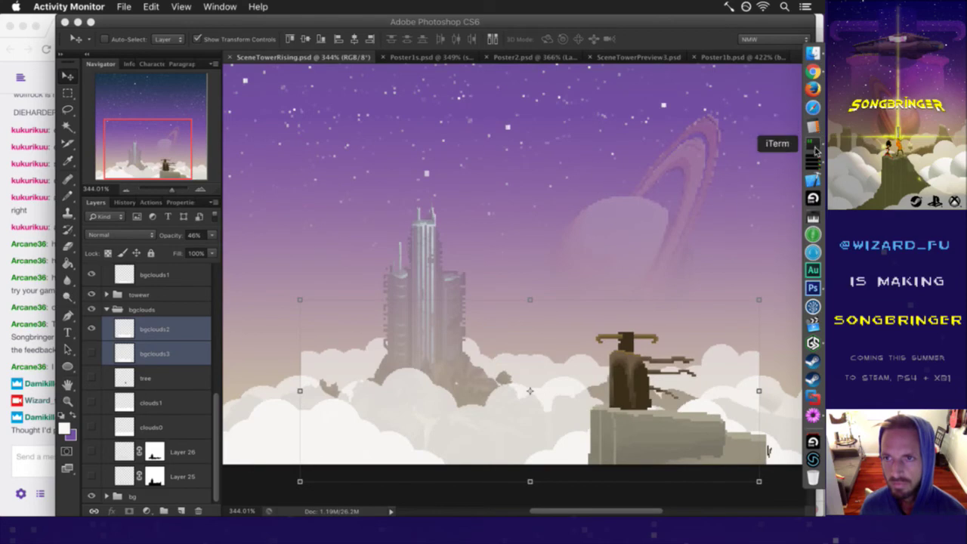
{"action": "mouse_move", "coordinate": [815, 155]}
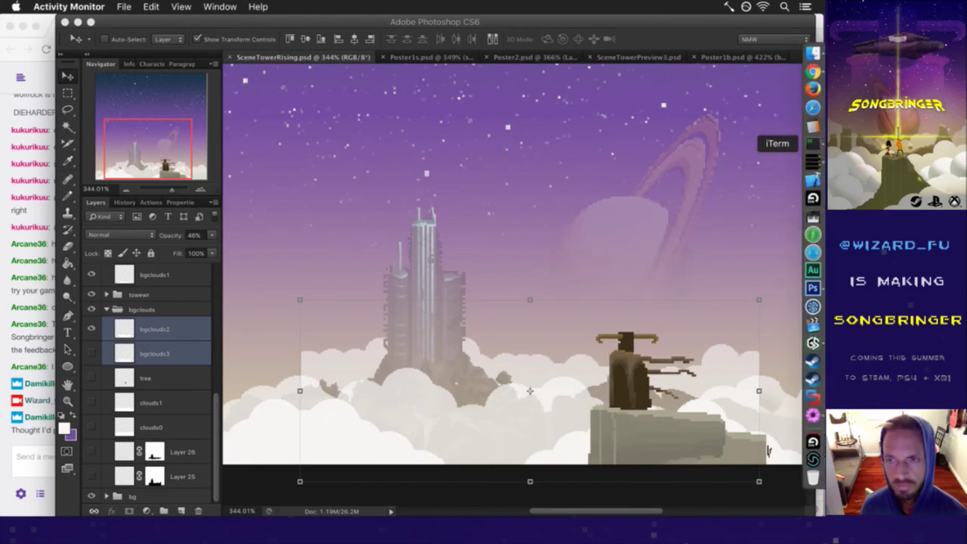
{"action": "right_click", "coordinate": [816, 161]}
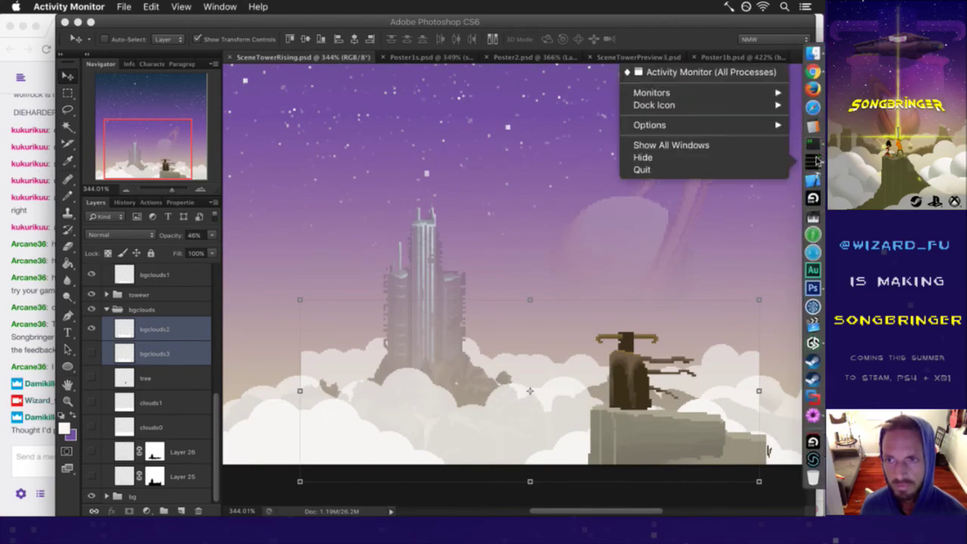
{"action": "left_click", "coordinate": [743, 173]}
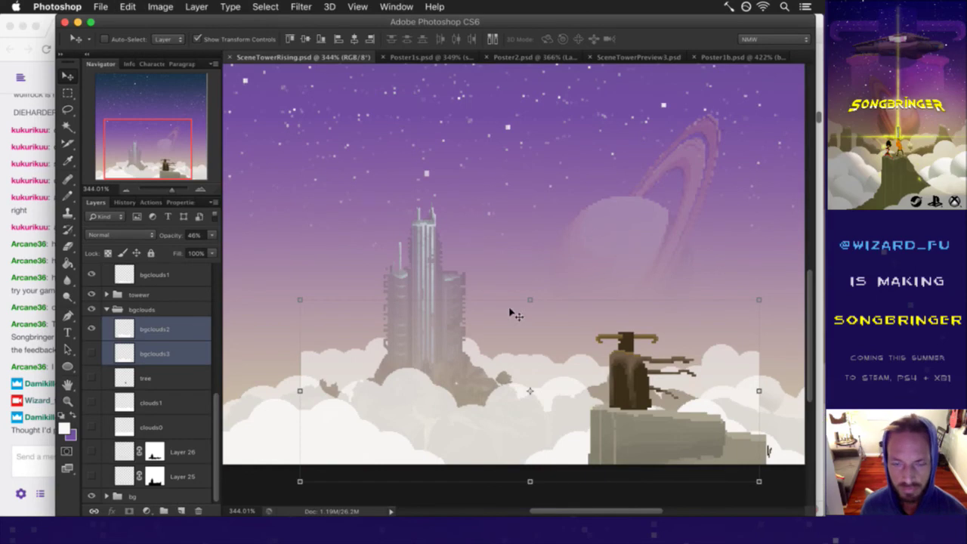
Step: Lower the two background cloud layers' opacity to 22%
{"action": "left_click_drag", "start_coordinate": [212, 235], "coordinate": [169, 251]}
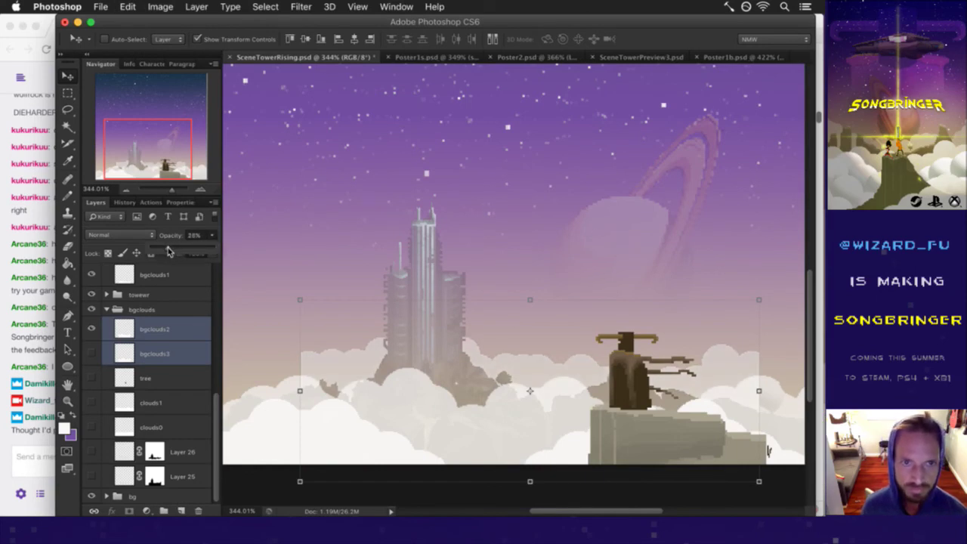
{"action": "key", "text": "m"}
{"action": "left_click_drag", "start_coordinate": [400, 344], "coordinate": [356, 339]}
Step: Duplicate both cloud layers and shift the copies to the left
{"action": "key", "text": "v"}
{"action": "left_click_drag", "start_coordinate": [472, 405], "coordinate": [277, 398]}
{"action": "left_click_drag", "start_coordinate": [398, 401], "coordinate": [377, 408]}
Step: Bring the Twitch chat forward and read the latest messages, highlighting lines along the way
{"action": "left_click", "coordinate": [32, 438]}
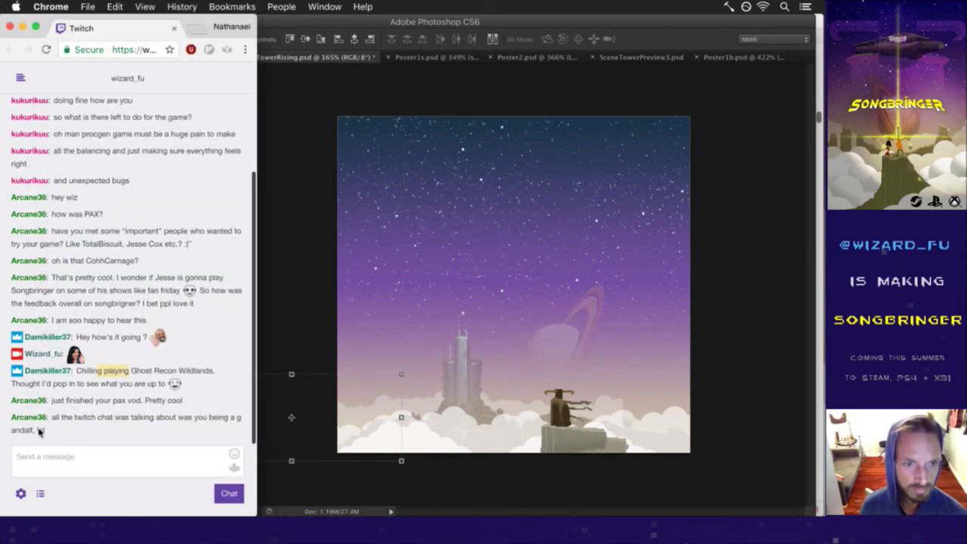
{"action": "left_click_drag", "start_coordinate": [64, 400], "coordinate": [151, 402]}
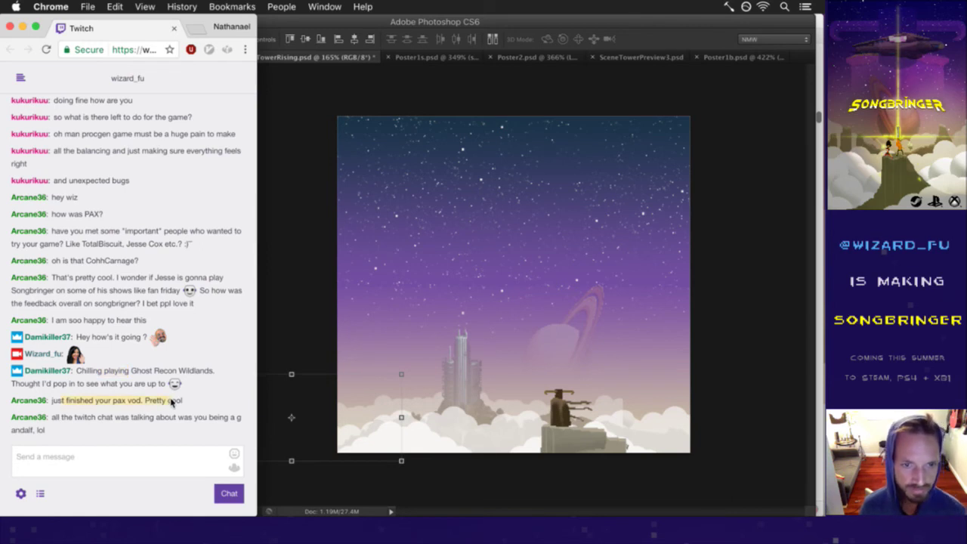
{"action": "left_click_drag", "start_coordinate": [65, 419], "coordinate": [113, 427]}
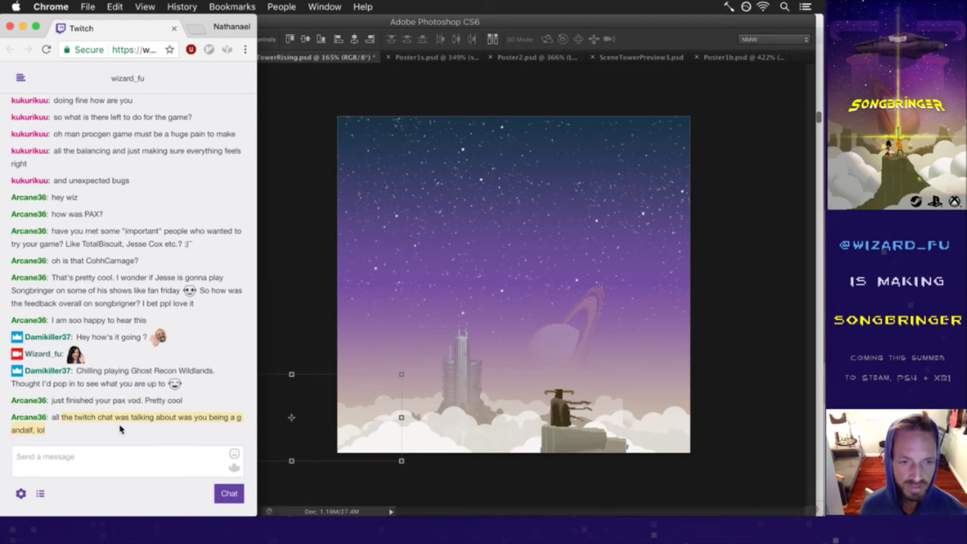
{"action": "left_click_drag", "start_coordinate": [65, 419], "coordinate": [106, 435]}
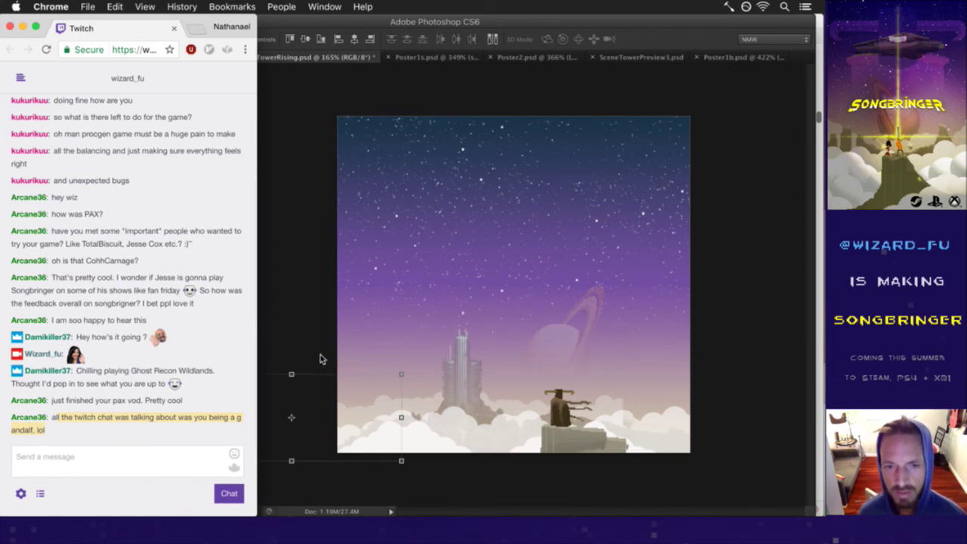
Step: Back in Photoshop, zoom in and nudge the duplicated clouds slightly right
{"action": "left_click", "coordinate": [433, 474]}
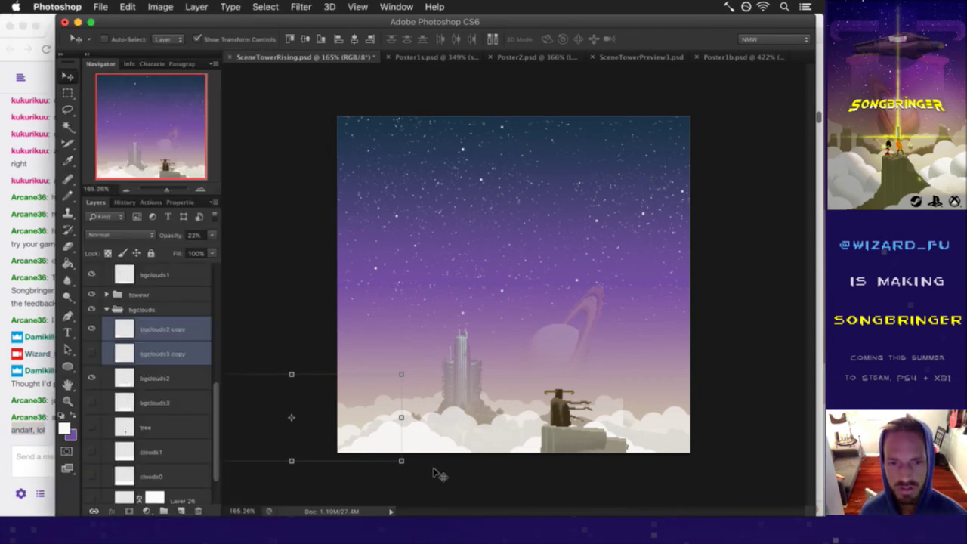
{"action": "left_click_drag", "start_coordinate": [336, 405], "coordinate": [693, 382]}
{"action": "key", "text": "super+z"}
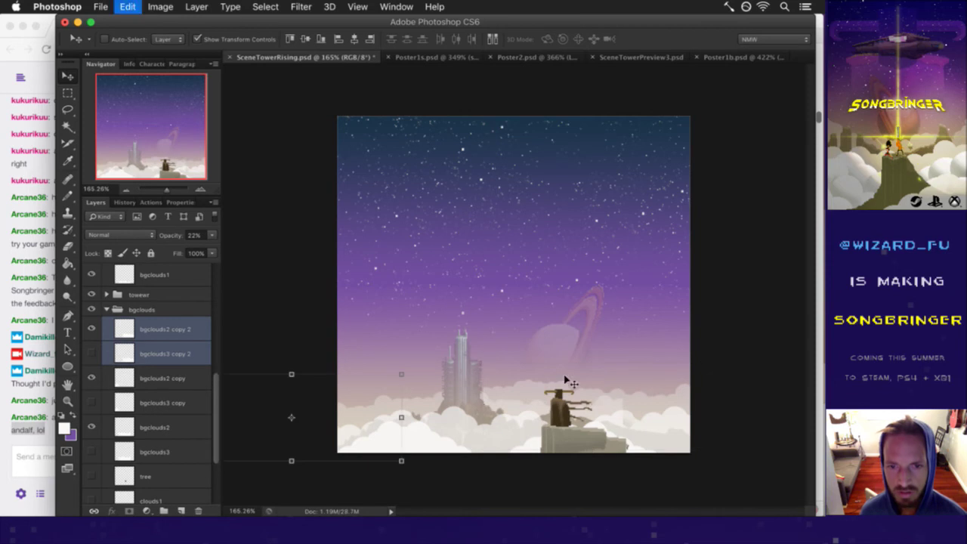
{"action": "left_click", "coordinate": [422, 436], "text": "super"}
{"action": "scroll", "coordinate": [529, 438], "scroll_direction": "up", "scroll_amount": 3}
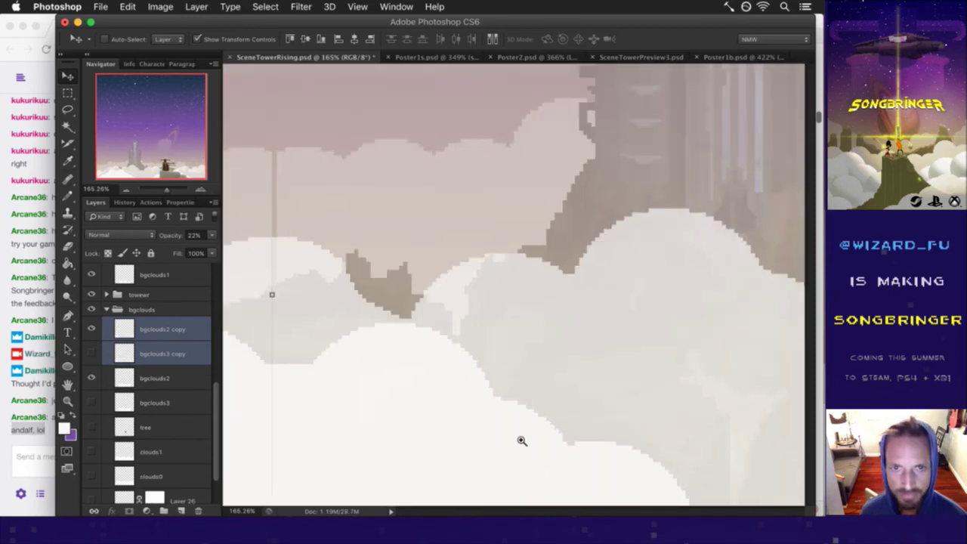
{"action": "key", "text": "Right"}
{"action": "key", "text": "Right"}
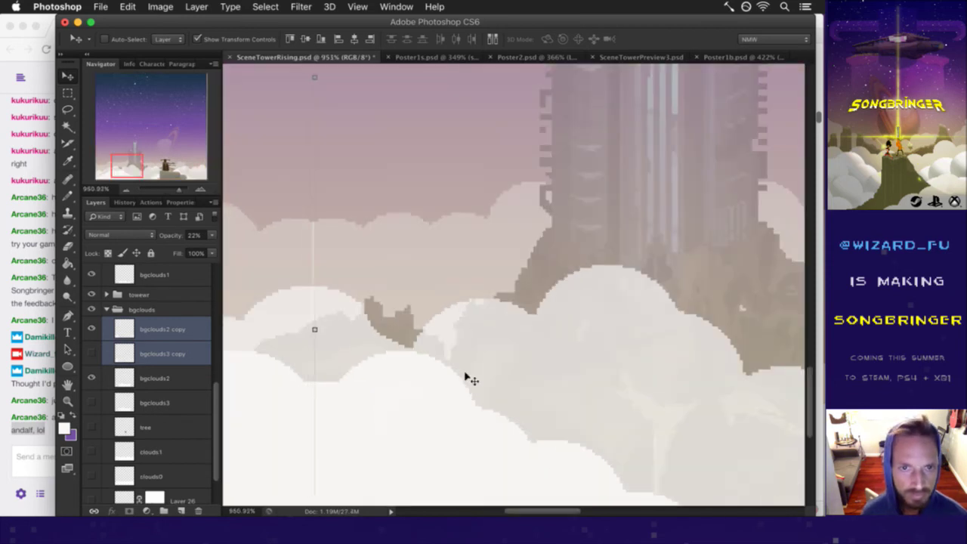
Step: Zoom out and duplicate both cloud layers again, placing the copies to the right
{"action": "key", "text": "m"}
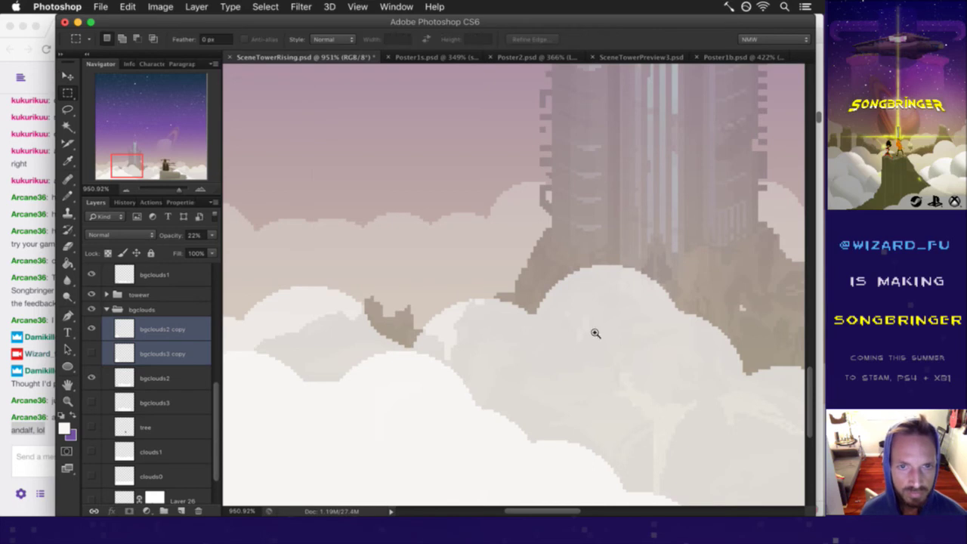
{"action": "left_click", "coordinate": [519, 330], "text": "alt+super"}
{"action": "left_click_drag", "start_coordinate": [621, 326], "coordinate": [474, 355]}
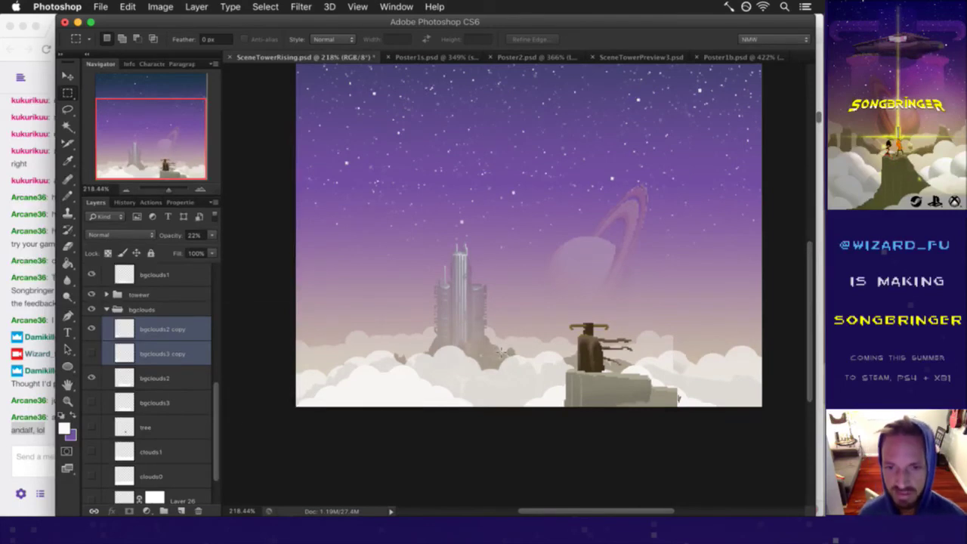
{"action": "key", "text": "v"}
{"action": "left_click_drag", "start_coordinate": [337, 341], "coordinate": [693, 330]}
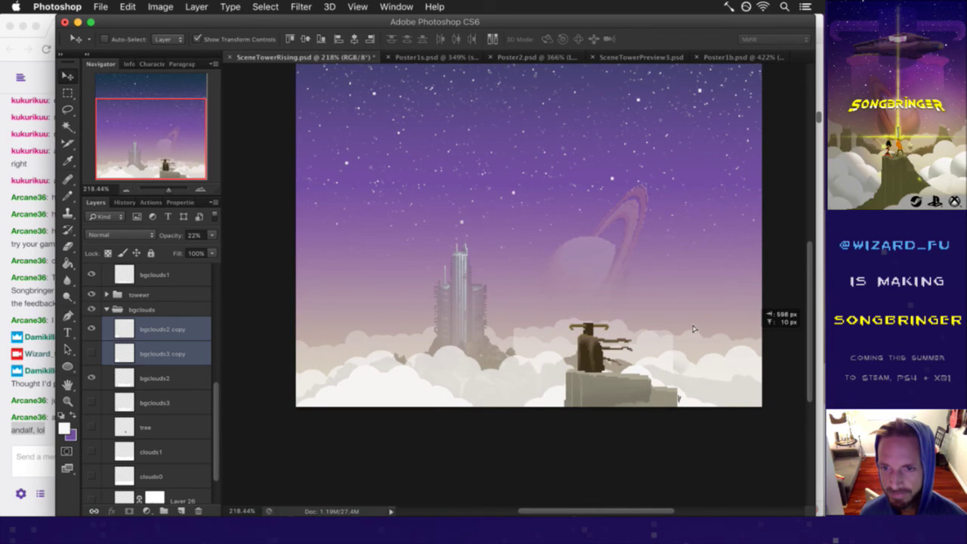
{"action": "left_click_drag", "start_coordinate": [552, 333], "coordinate": [713, 342]}
{"action": "left_click", "coordinate": [34, 444]}
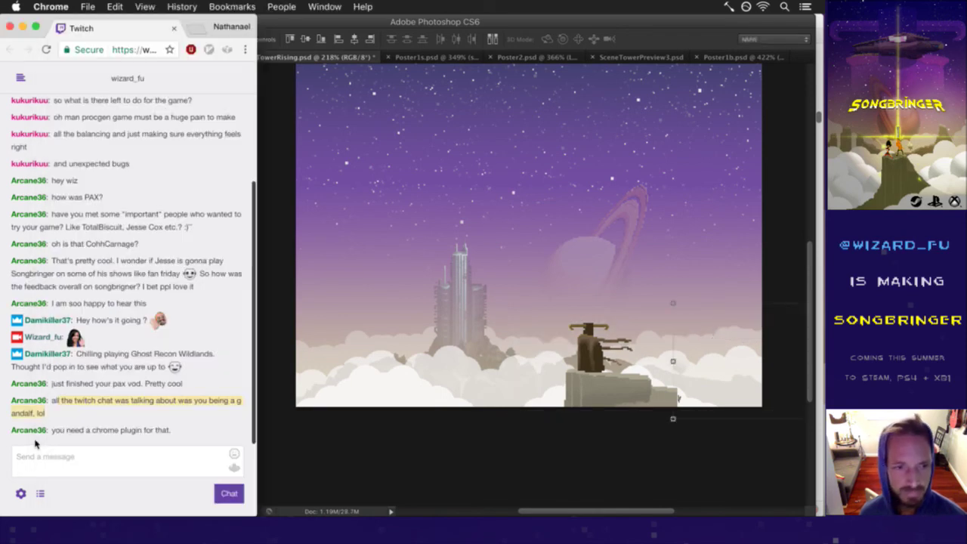
Step: Read the newest Twitch chat message, then return to the Photoshop tower scene
{"action": "left_click_drag", "start_coordinate": [66, 431], "coordinate": [142, 433]}
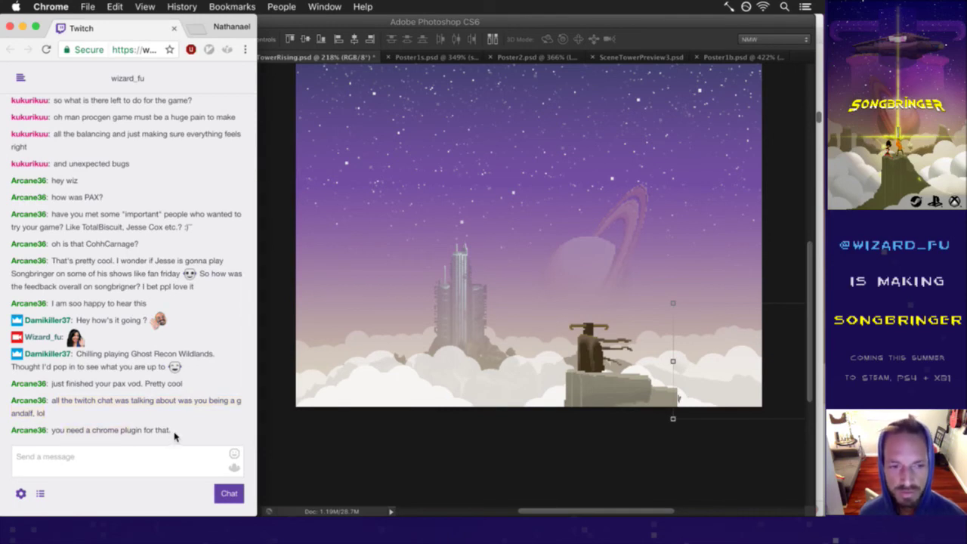
{"action": "left_click_drag", "start_coordinate": [158, 432], "coordinate": [235, 457]}
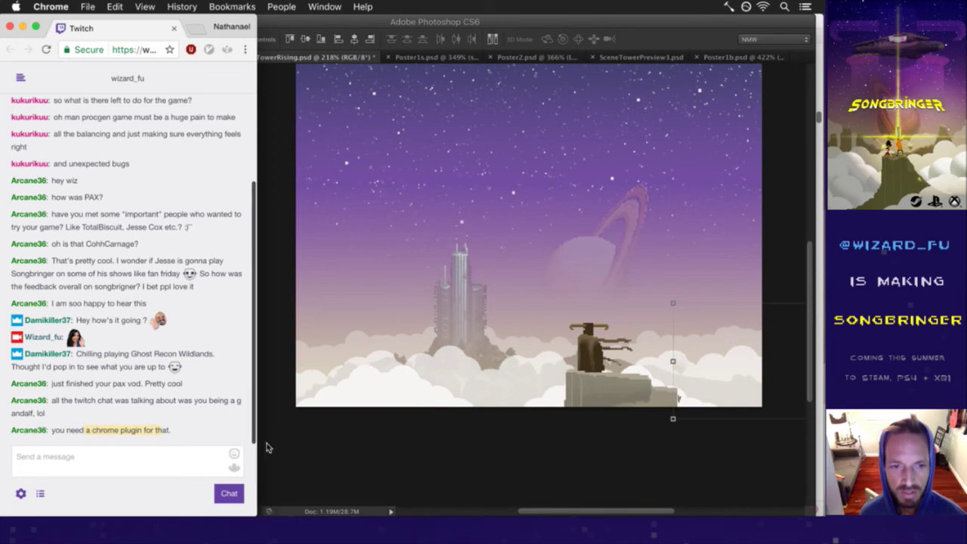
{"action": "left_click", "coordinate": [408, 457]}
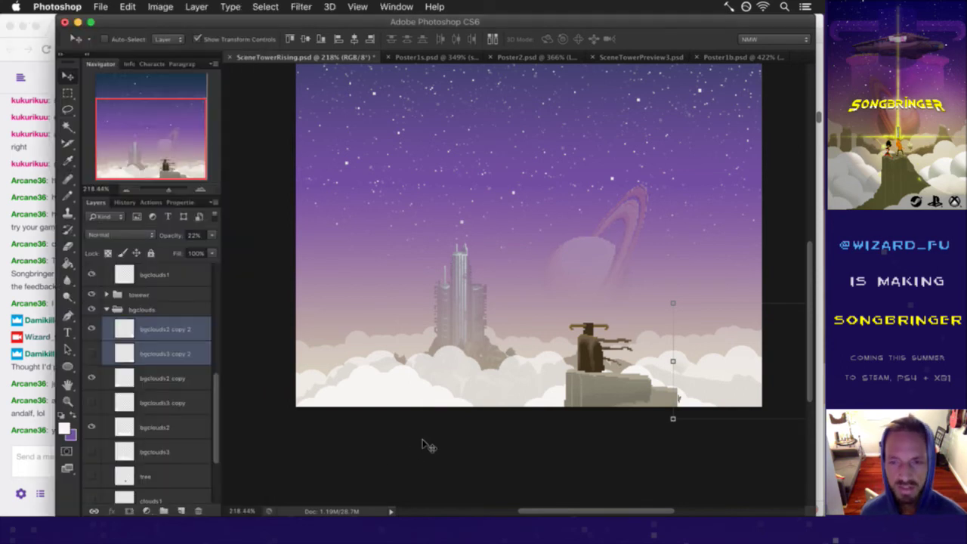
Step: Reframe the scene and toggle bgclouds2 copy 2 off and on to compare its clouds
{"action": "scroll", "coordinate": [658, 388], "scroll_direction": "up", "scroll_amount": 5}
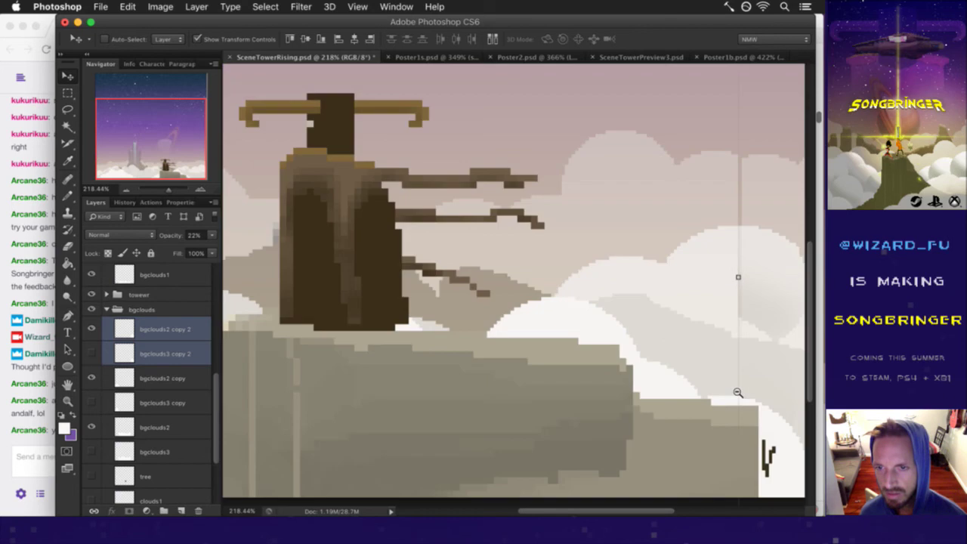
{"action": "left_click_drag", "start_coordinate": [691, 288], "coordinate": [549, 319]}
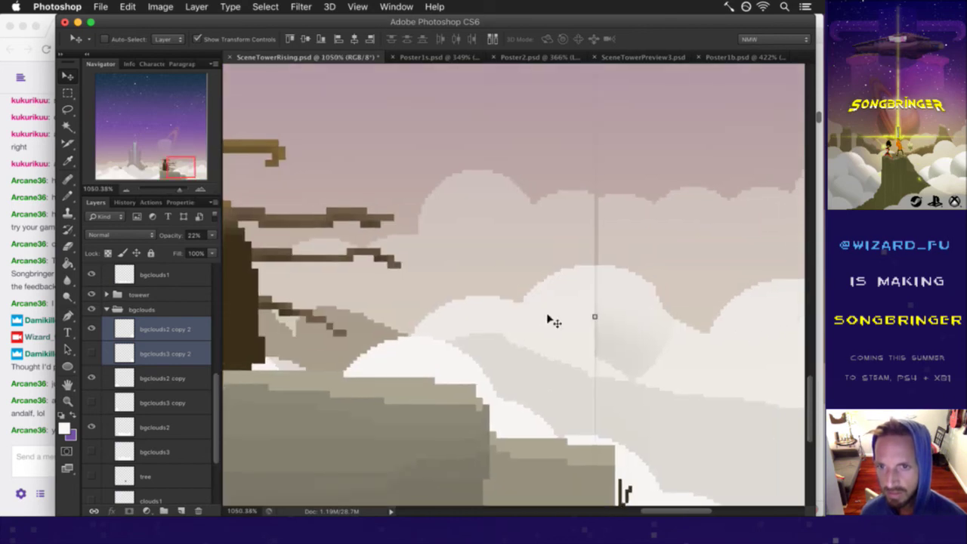
{"action": "key", "text": "m"}
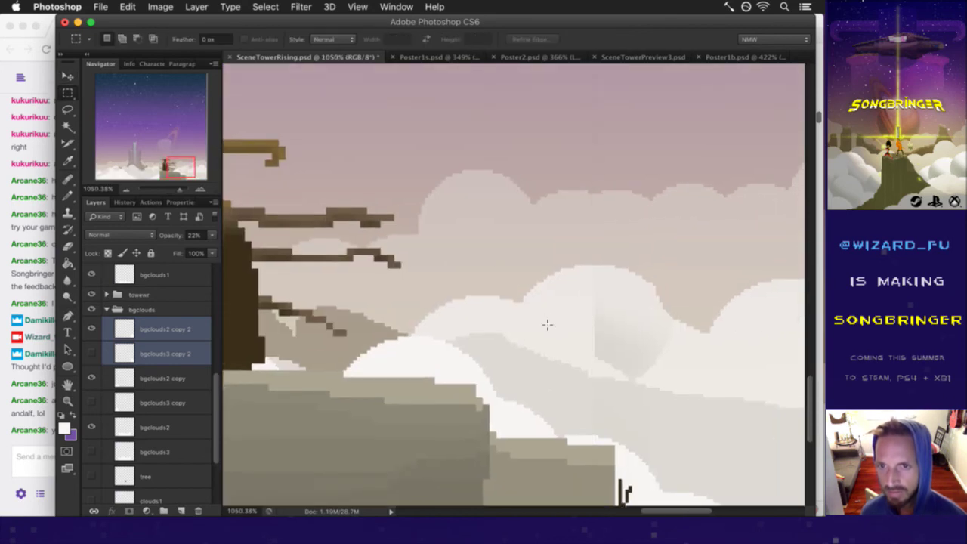
{"action": "left_click_drag", "start_coordinate": [580, 261], "coordinate": [544, 319]}
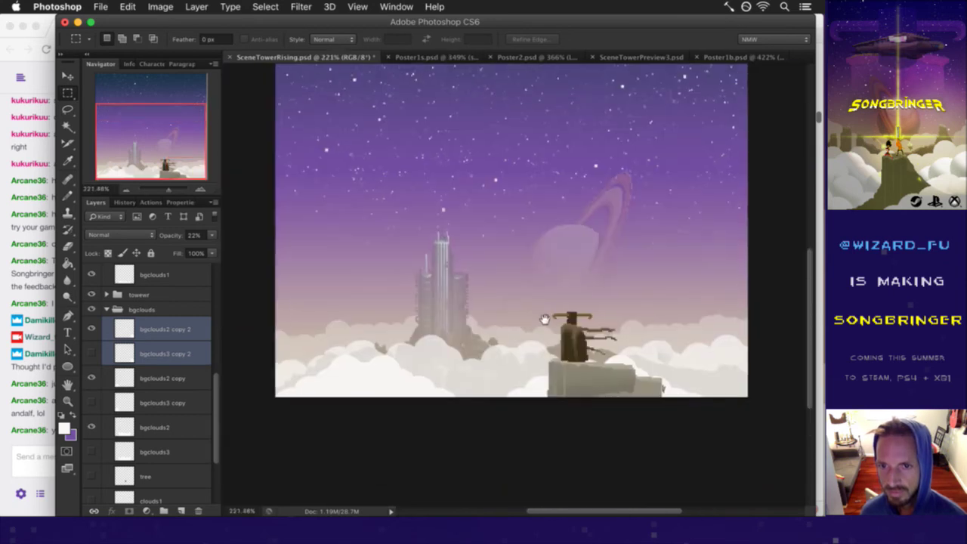
{"action": "left_click", "coordinate": [167, 329]}
{"action": "left_click", "coordinate": [91, 329]}
{"action": "left_click", "coordinate": [92, 329]}
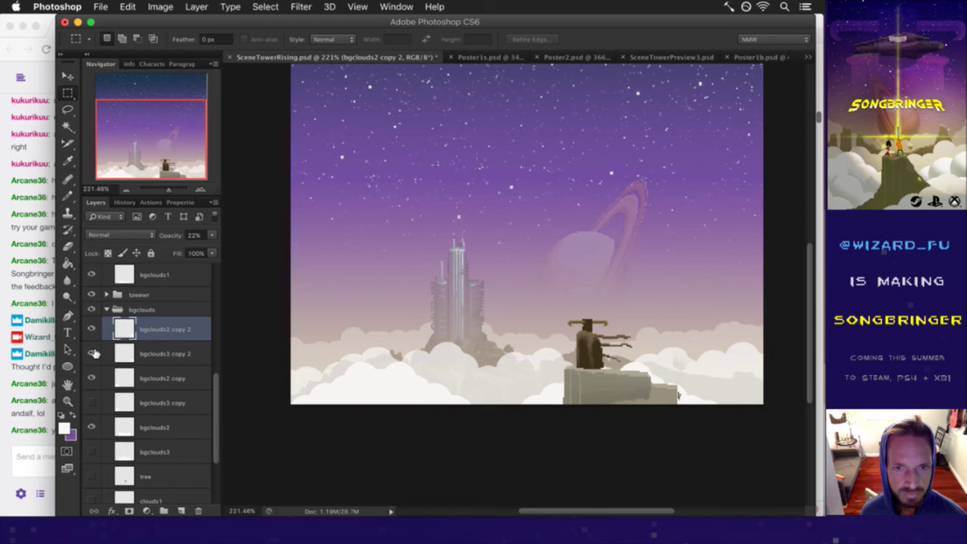
Step: Compare bgclouds3 copy 2 and bgclouds2 copy, then move bgclouds2 copy and bgclouds2 above bgclouds3 copy 2
{"action": "left_click", "coordinate": [93, 353]}
{"action": "left_click", "coordinate": [92, 353]}
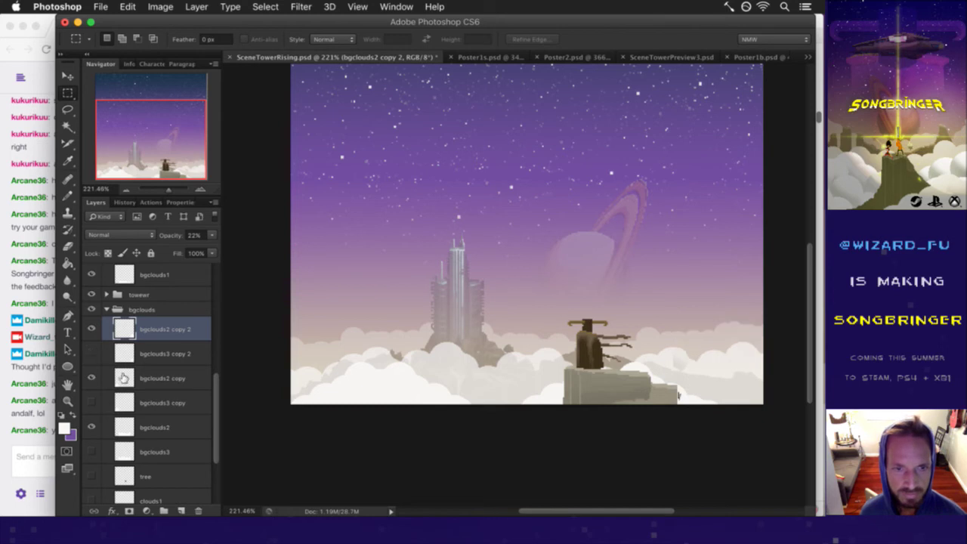
{"action": "left_click", "coordinate": [92, 378]}
{"action": "left_click", "coordinate": [92, 378]}
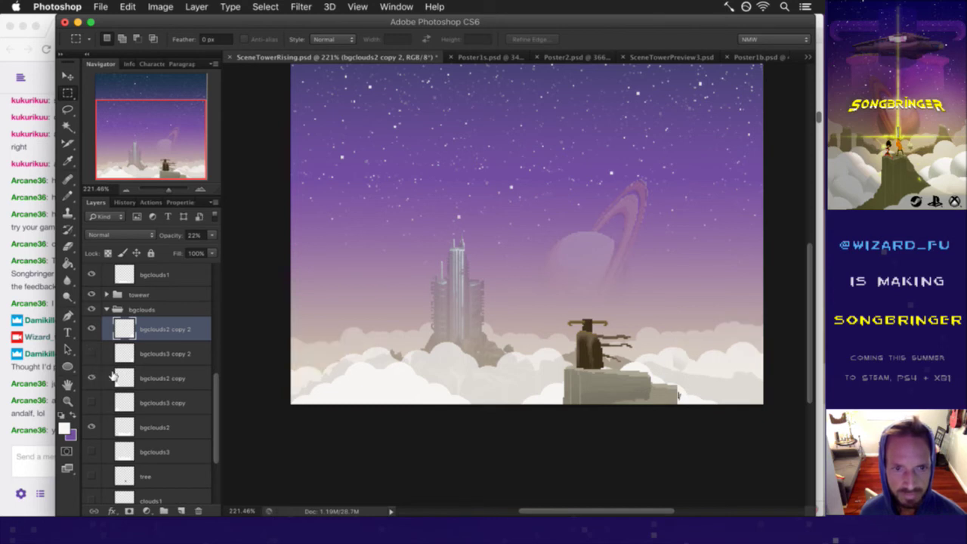
{"action": "left_click_drag", "start_coordinate": [119, 375], "coordinate": [126, 344]}
{"action": "left_click_drag", "start_coordinate": [111, 418], "coordinate": [121, 374]}
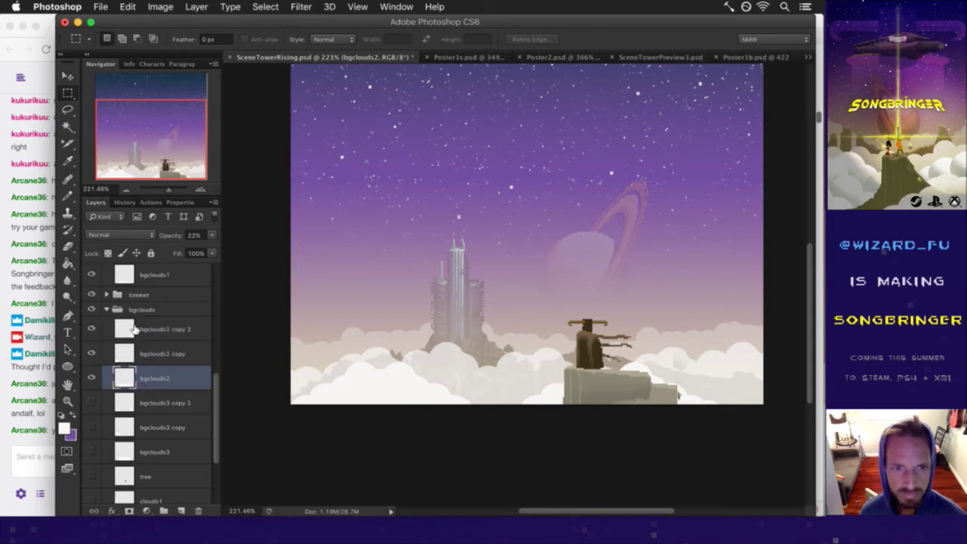
Step: Merge the three bgclouds2 layers, then undo the merge
{"action": "left_click", "coordinate": [136, 329], "text": "shift"}
{"action": "right_click", "coordinate": [144, 333]}
{"action": "left_click", "coordinate": [156, 337]}
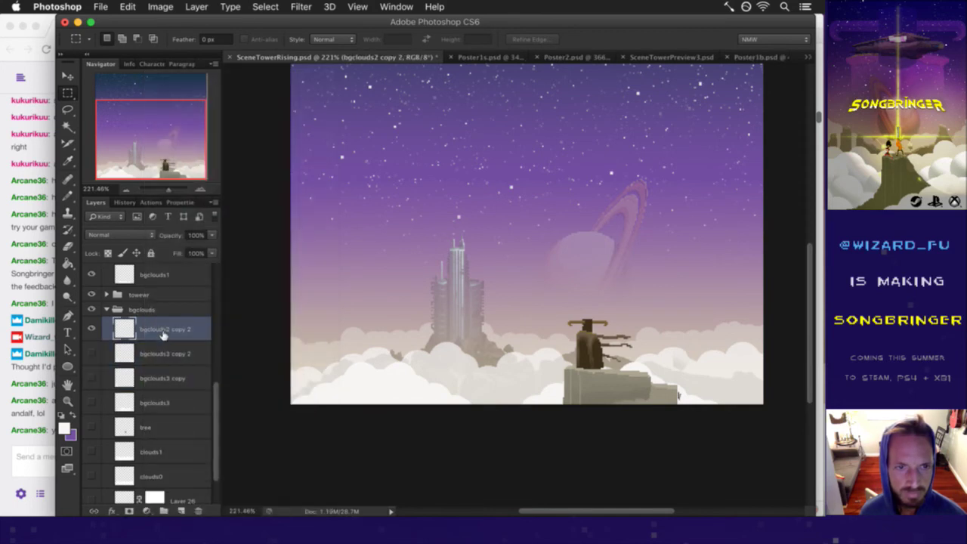
{"action": "key", "text": "ctrl+z"}
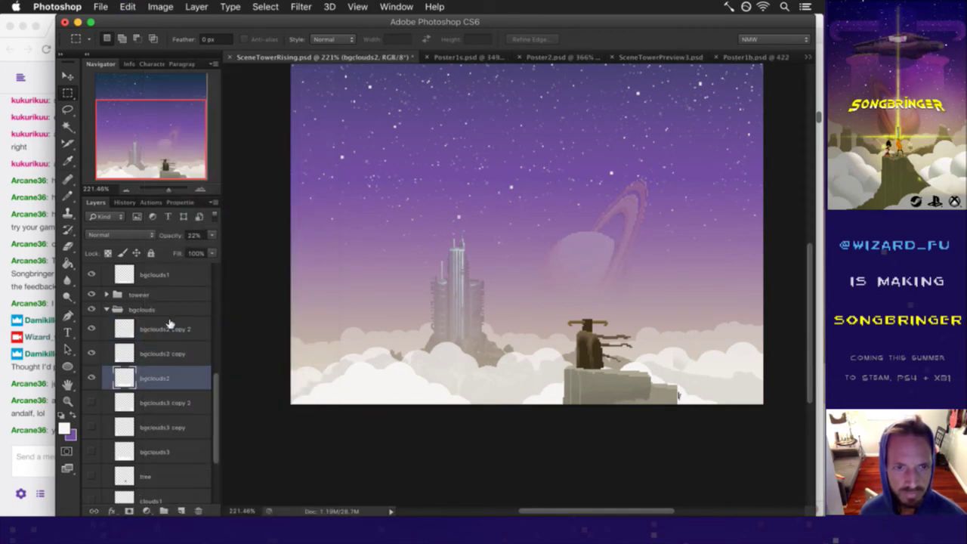
Step: Raise the three bgclouds2 layers to 100% opacity and merge them into one layer
{"action": "left_click", "coordinate": [168, 329], "text": "shift"}
{"action": "left_click_drag", "start_coordinate": [212, 235], "coordinate": [250, 250]}
{"action": "left_click", "coordinate": [187, 329]}
{"action": "left_click", "coordinate": [183, 352]}
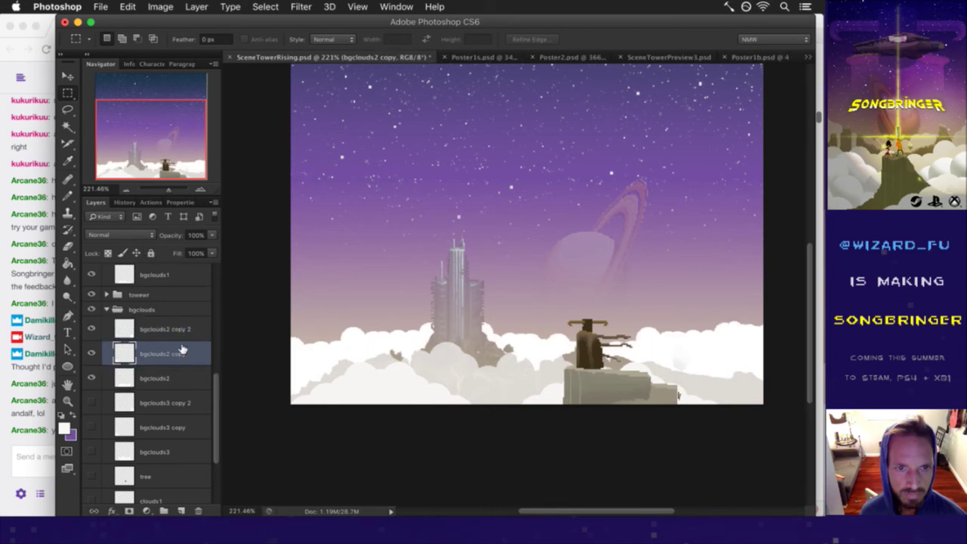
{"action": "left_click", "coordinate": [184, 380]}
{"action": "left_click", "coordinate": [188, 332], "text": "shift"}
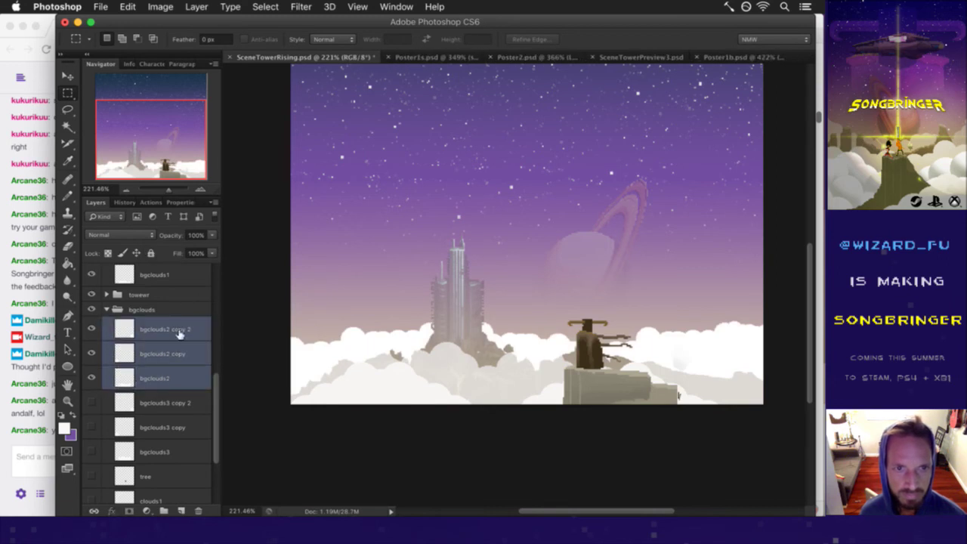
{"action": "right_click", "coordinate": [188, 334]}
{"action": "left_click", "coordinate": [188, 336]}
Step: Fade the merged bgclouds2 copy 2 layer to about 20% opacity and save
{"action": "left_click", "coordinate": [212, 235]}
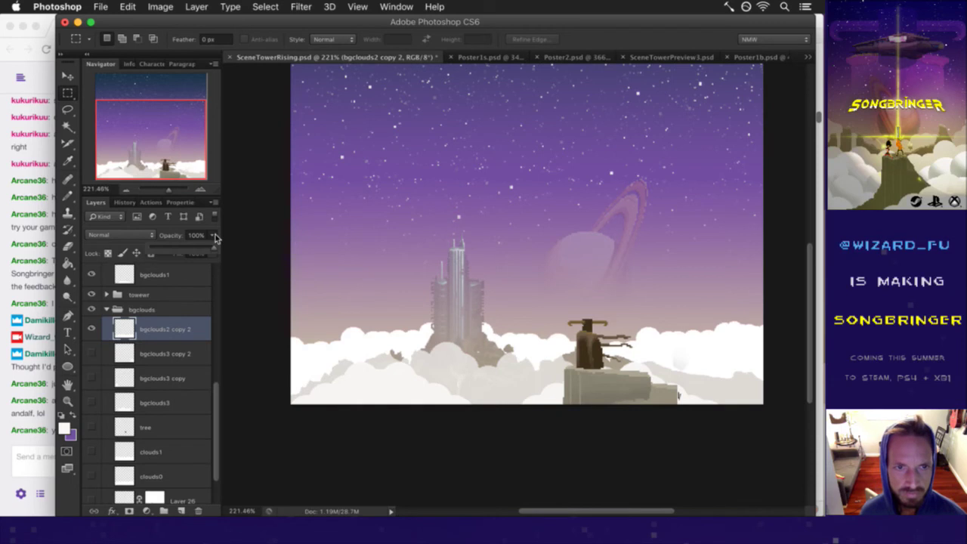
{"action": "left_click_drag", "start_coordinate": [211, 250], "coordinate": [161, 250]}
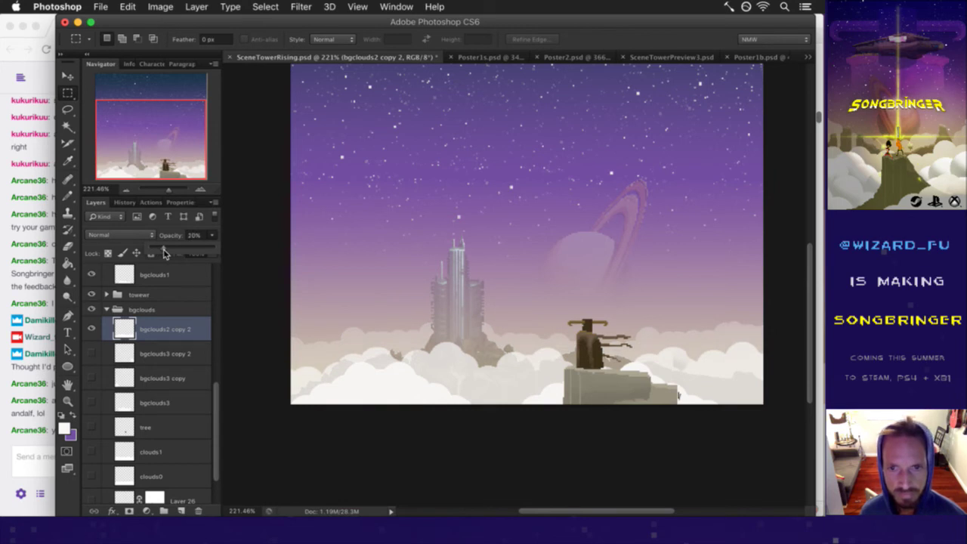
{"action": "left_click", "coordinate": [183, 322]}
{"action": "key", "text": "super+s"}
Step: Toggle the bgclouds3, bgclouds3 copy and copy 2 layers to compare, leaving all three visible
{"action": "left_click", "coordinate": [157, 352]}
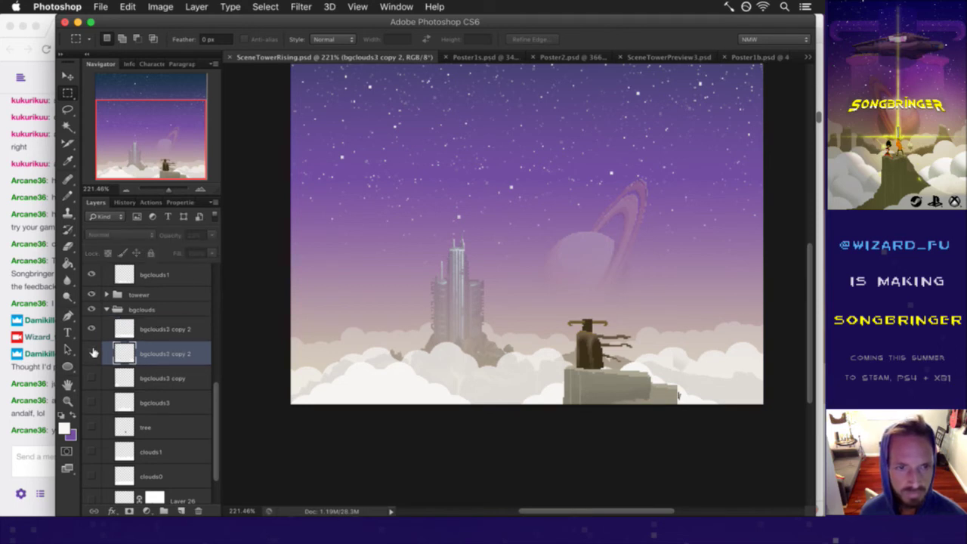
{"action": "left_click", "coordinate": [93, 353]}
{"action": "left_click", "coordinate": [93, 352]}
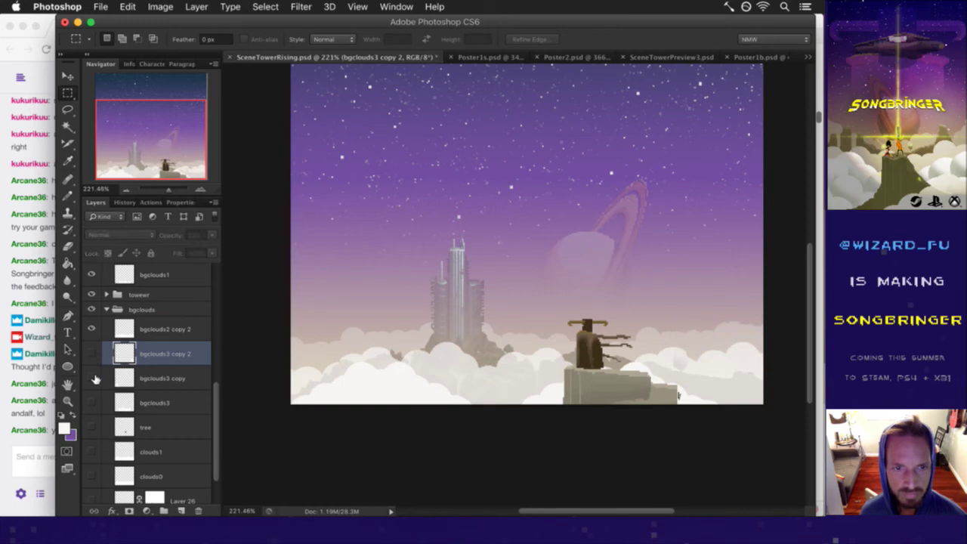
{"action": "left_click", "coordinate": [93, 377]}
{"action": "left_click", "coordinate": [93, 377]}
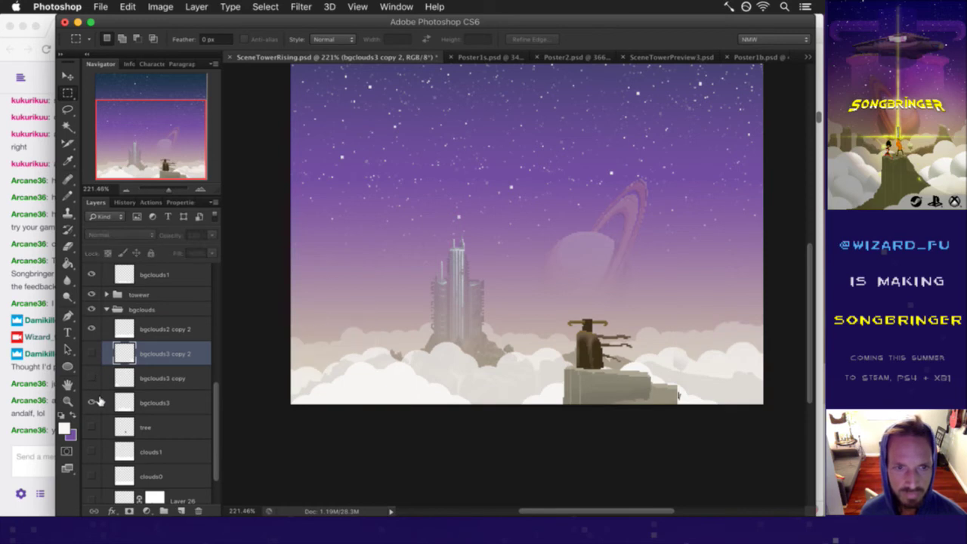
{"action": "left_click", "coordinate": [93, 403]}
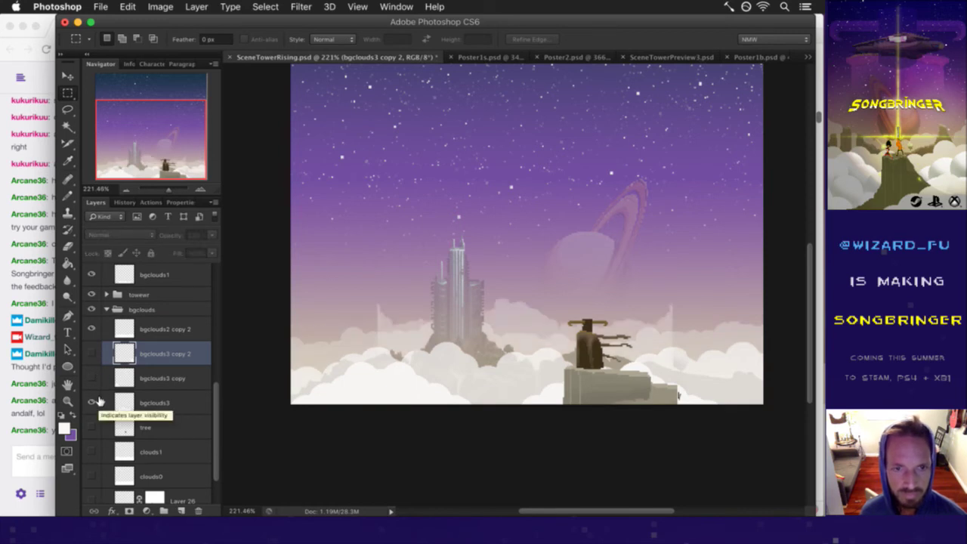
{"action": "left_click", "coordinate": [92, 377]}
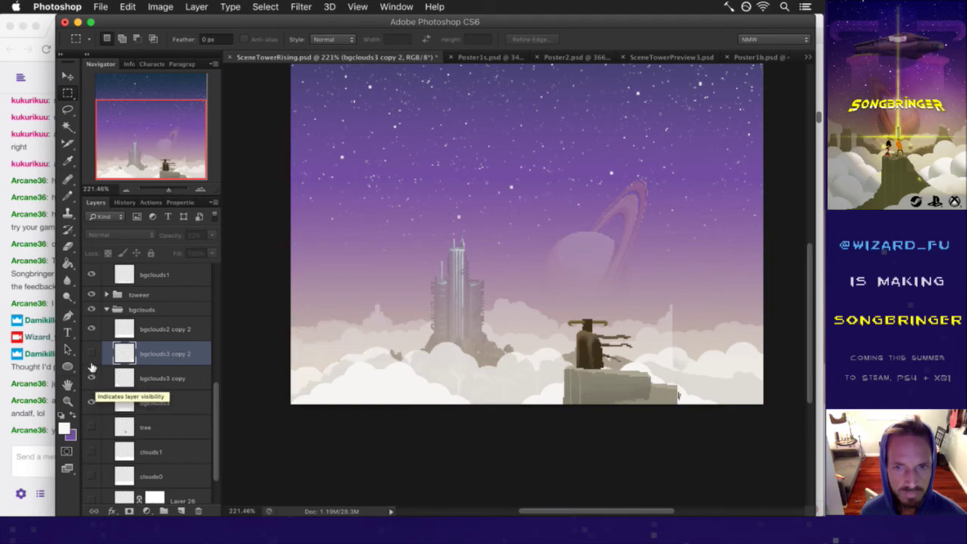
{"action": "left_click", "coordinate": [91, 353]}
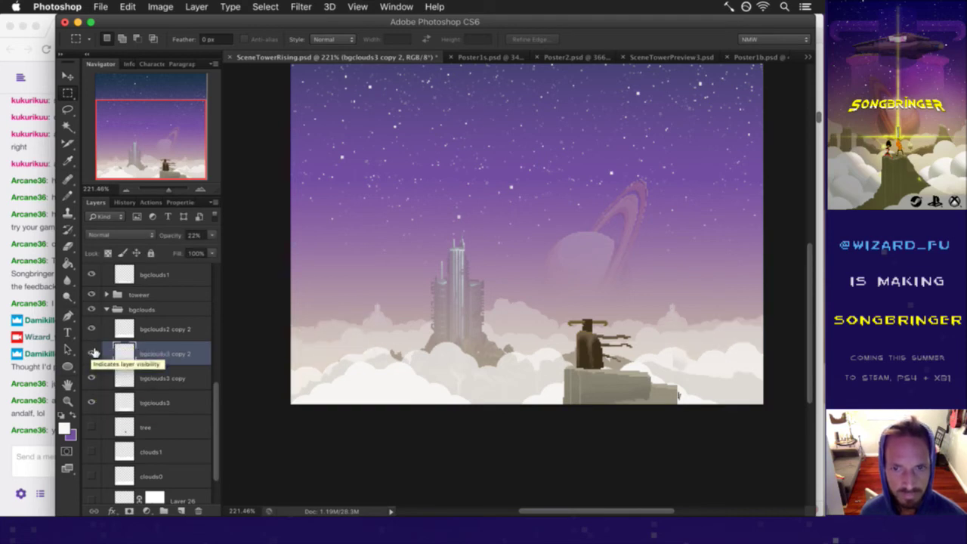
Step: Set the three bgclouds3 layers to 100% opacity and merge them into one
{"action": "left_click", "coordinate": [164, 403], "text": "shift"}
{"action": "left_click_drag", "start_coordinate": [213, 235], "coordinate": [236, 254]}
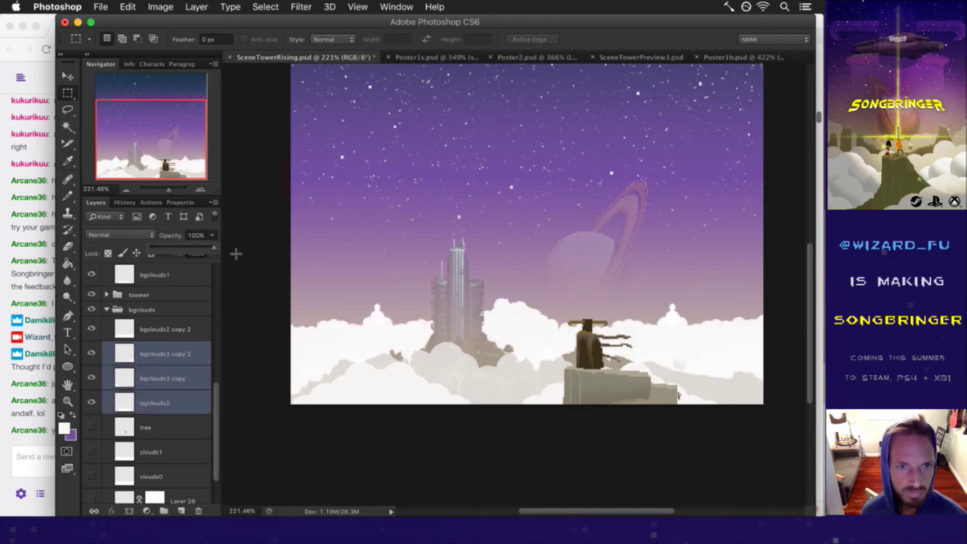
{"action": "left_click", "coordinate": [162, 234]}
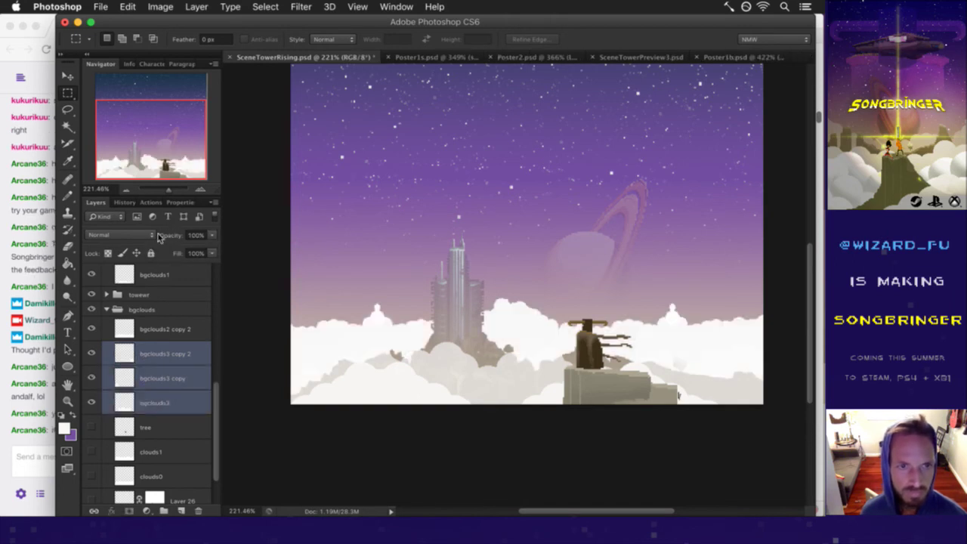
{"action": "right_click", "coordinate": [181, 406]}
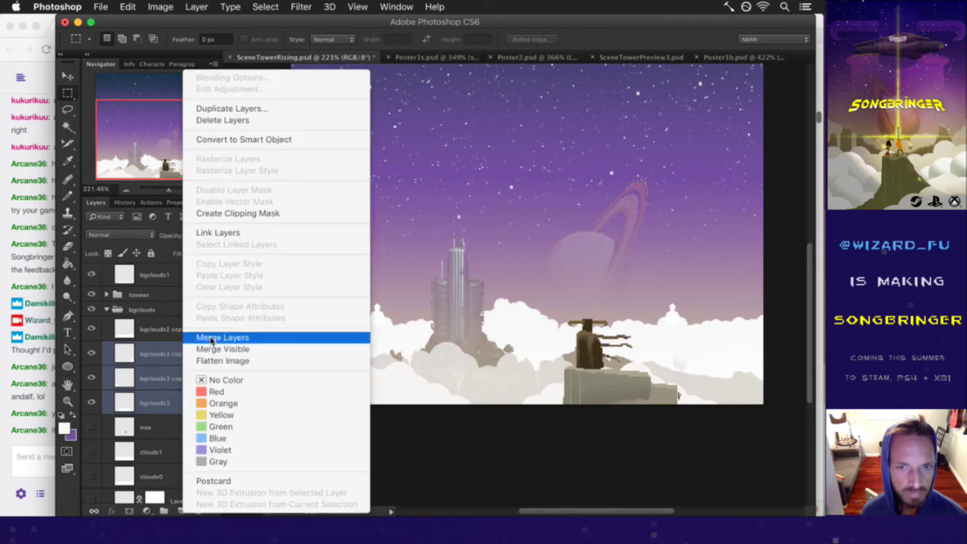
{"action": "left_click", "coordinate": [203, 337]}
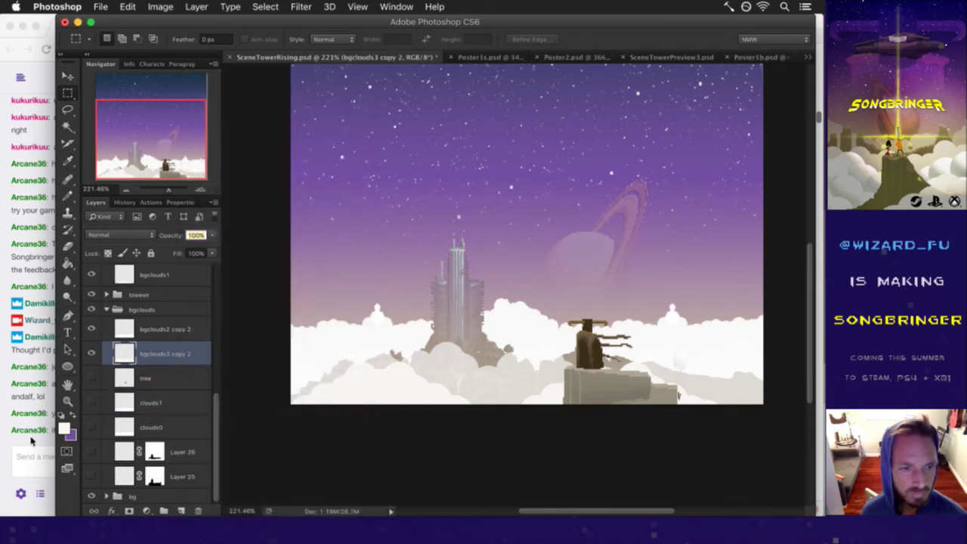
Step: Bring Twitch chat forward and highlight 'BetterTTV' in the latest message
{"action": "left_click", "coordinate": [38, 439]}
{"action": "left_click_drag", "start_coordinate": [86, 430], "coordinate": [134, 431]}
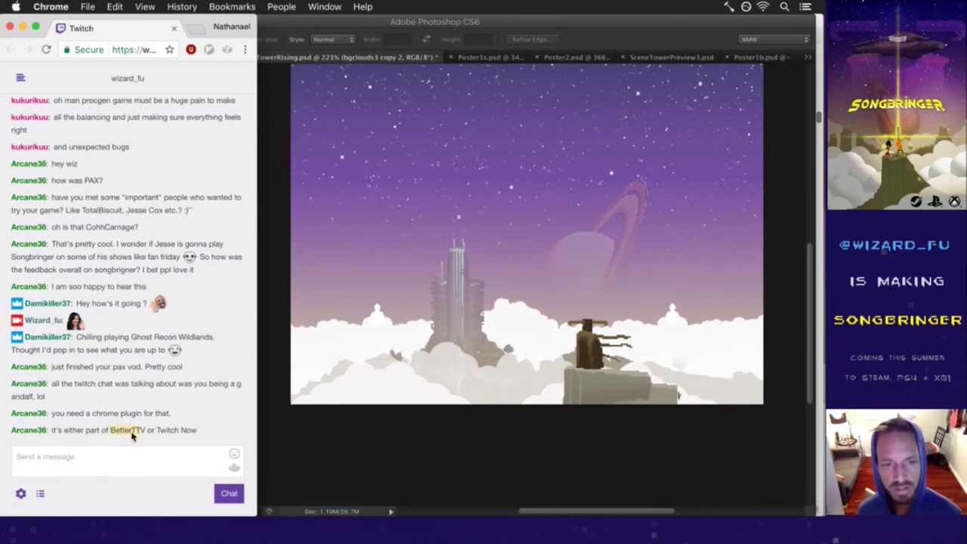
{"action": "left_click_drag", "start_coordinate": [168, 429], "coordinate": [117, 433]}
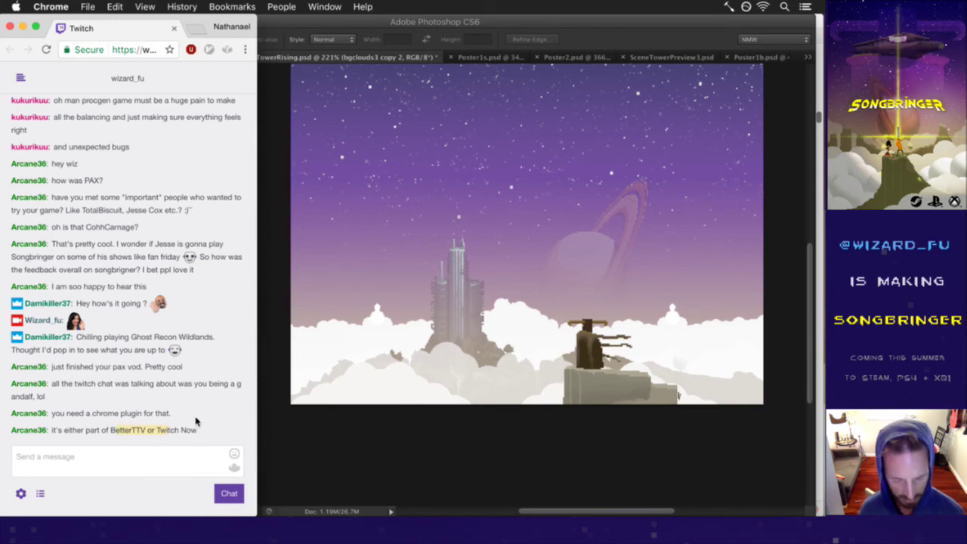
Step: Search Google for 'betterttv' in a new browser window
{"action": "key", "text": "super+n"}
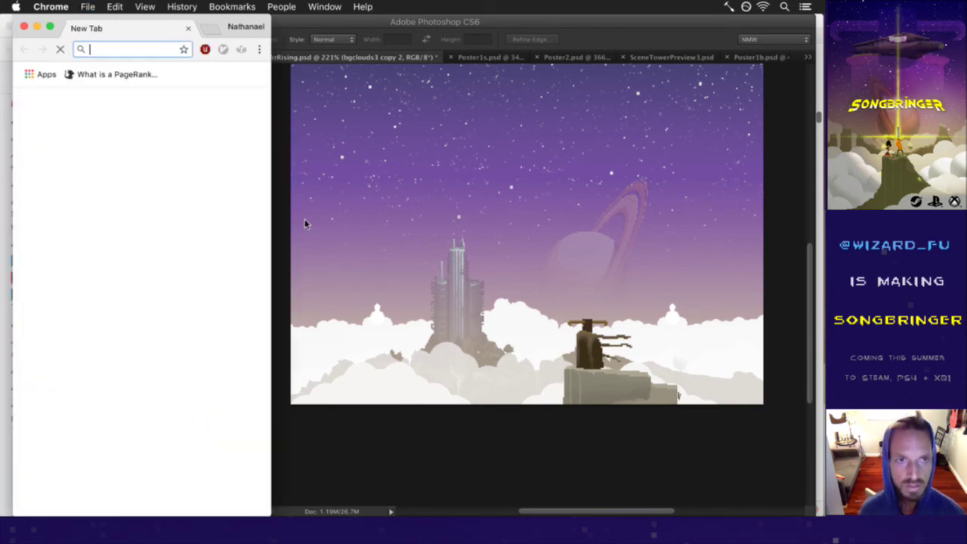
{"action": "type", "text": "betterttv"}
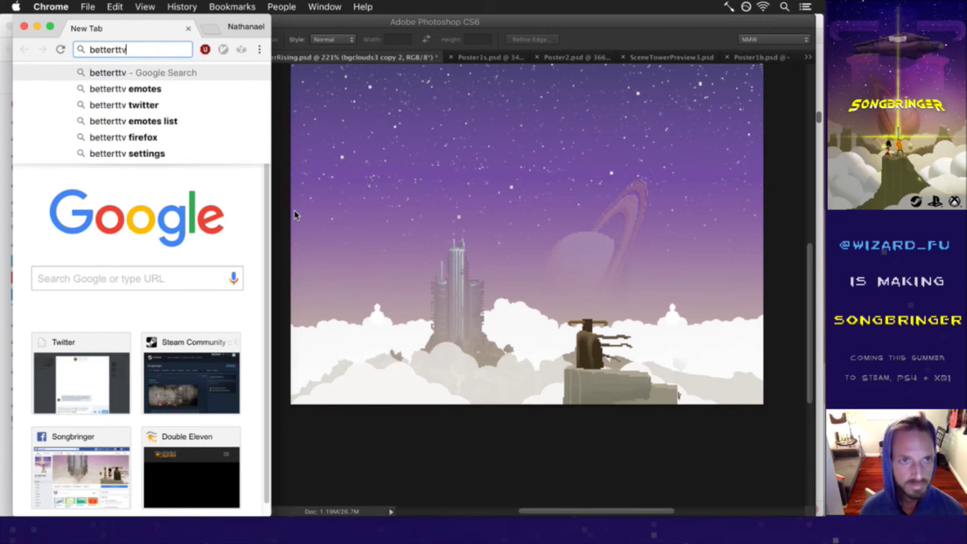
{"action": "key", "text": "Return"}
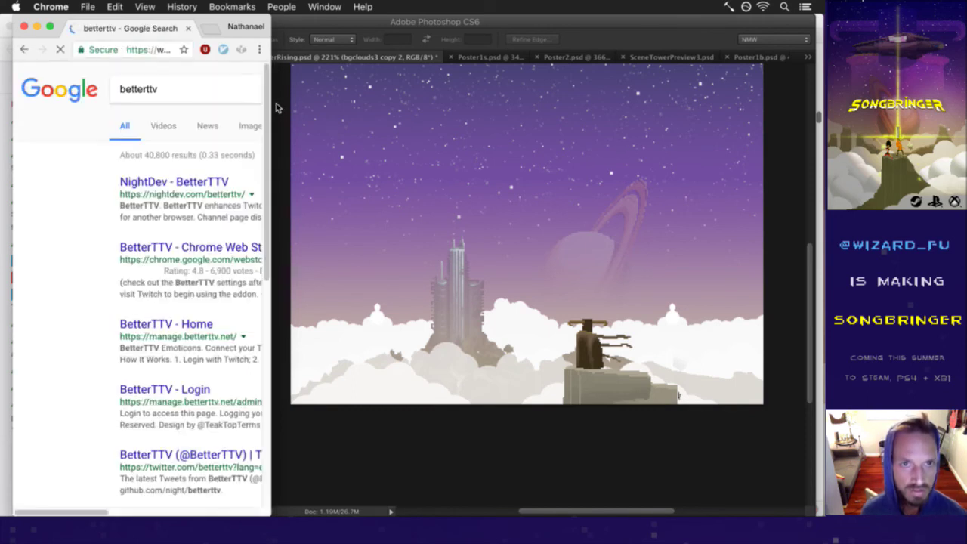
Step: Widen the results window, close it, and select the newest chat message about the plugin
{"action": "left_click_drag", "start_coordinate": [270, 134], "coordinate": [637, 134]}
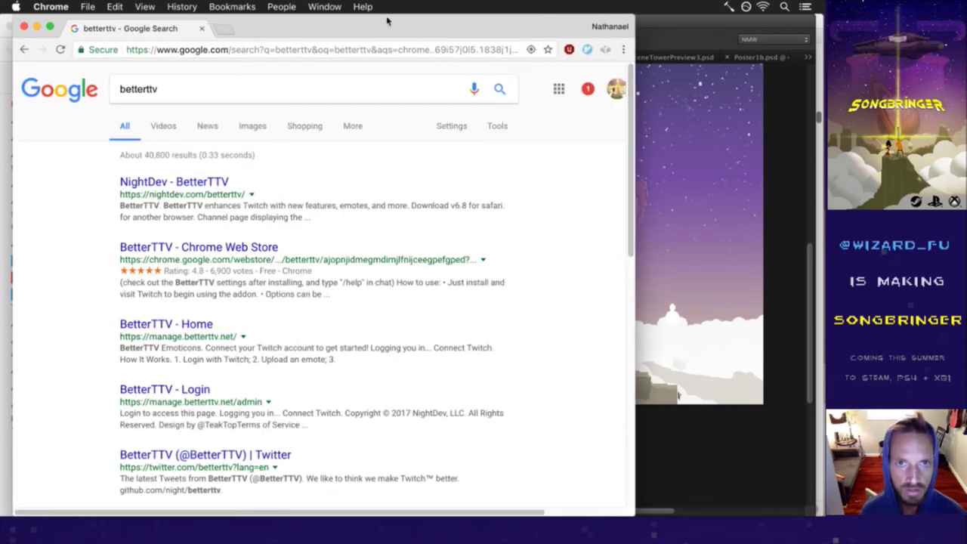
{"action": "left_click_drag", "start_coordinate": [390, 18], "coordinate": [507, 23]}
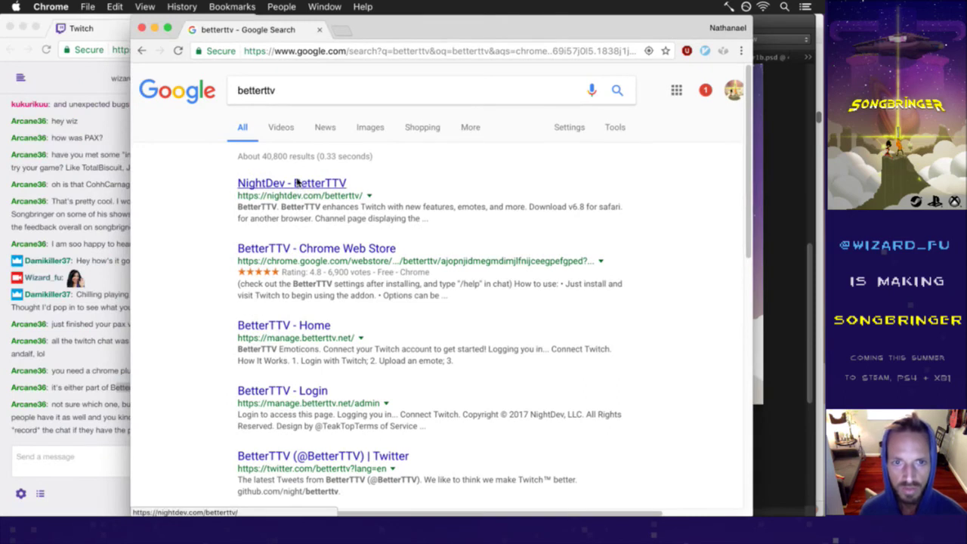
{"action": "left_click_drag", "start_coordinate": [331, 254], "coordinate": [630, 421]}
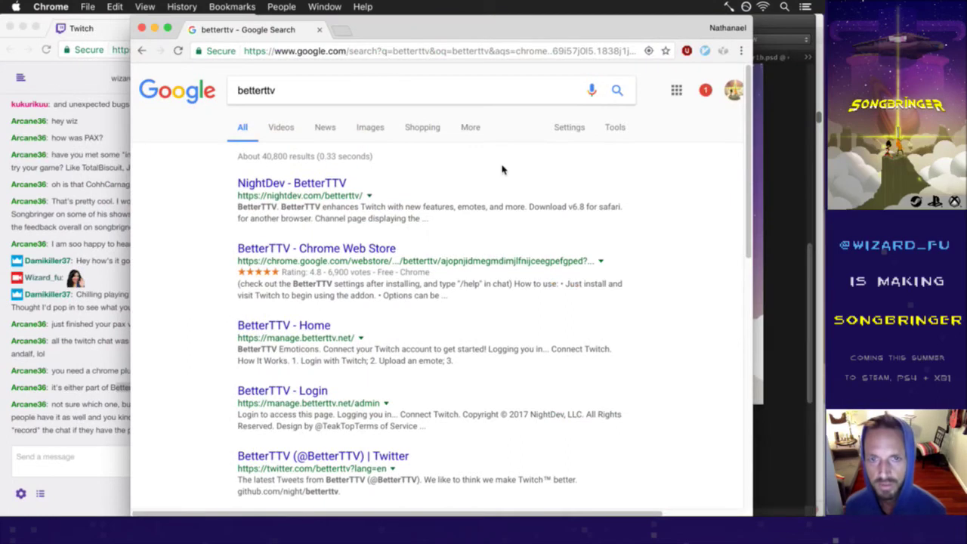
{"action": "key", "text": "super+w"}
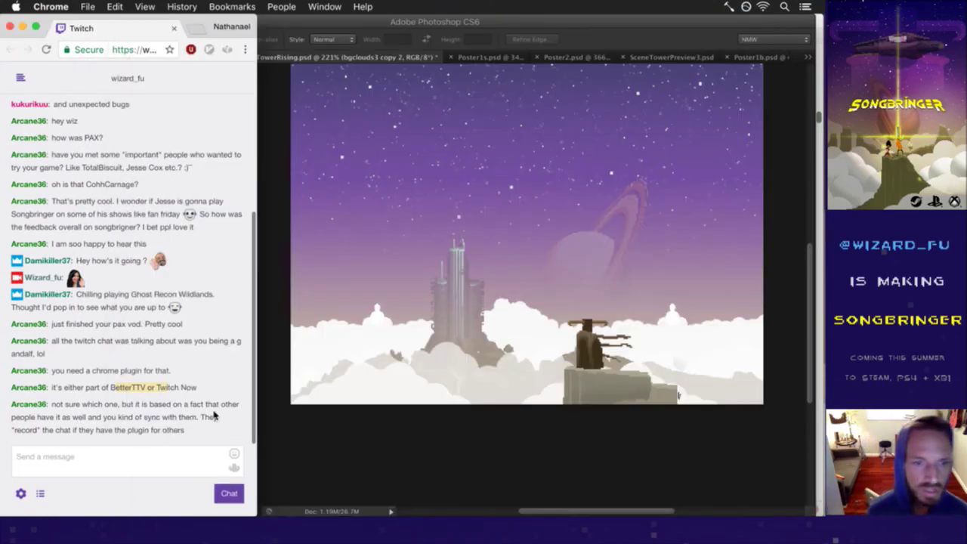
{"action": "left_click_drag", "start_coordinate": [55, 406], "coordinate": [181, 432]}
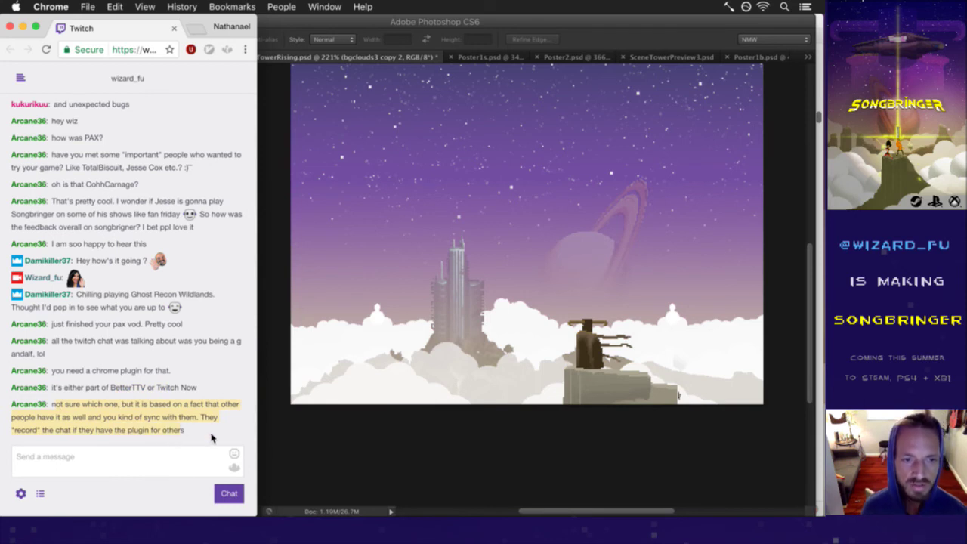
Step: With the Pencil and sampled sky purple, paint out the white bumps atop the round and right-hand clouds
{"action": "left_click", "coordinate": [293, 434]}
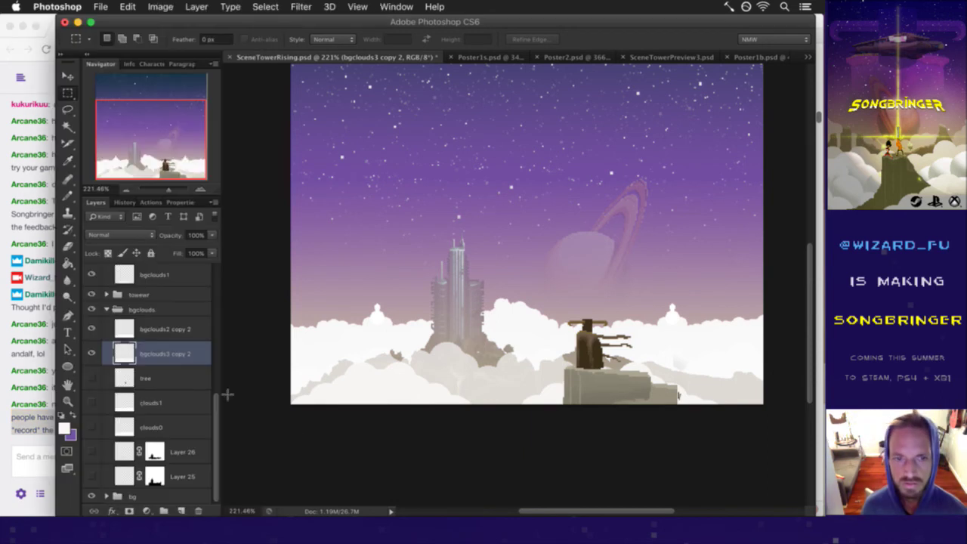
{"action": "scroll", "coordinate": [390, 326], "scroll_direction": "up", "scroll_amount": 5}
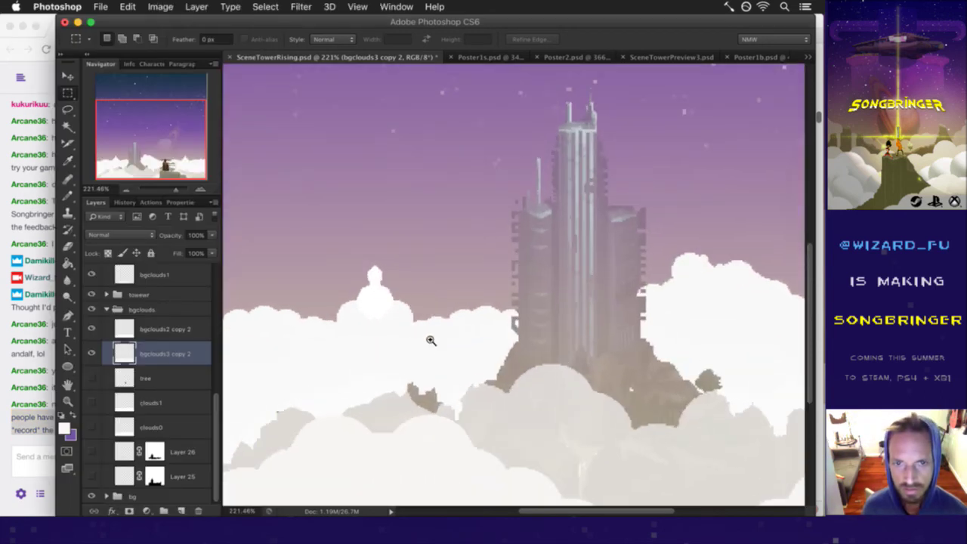
{"action": "key", "text": "i"}
{"action": "key", "text": "b"}
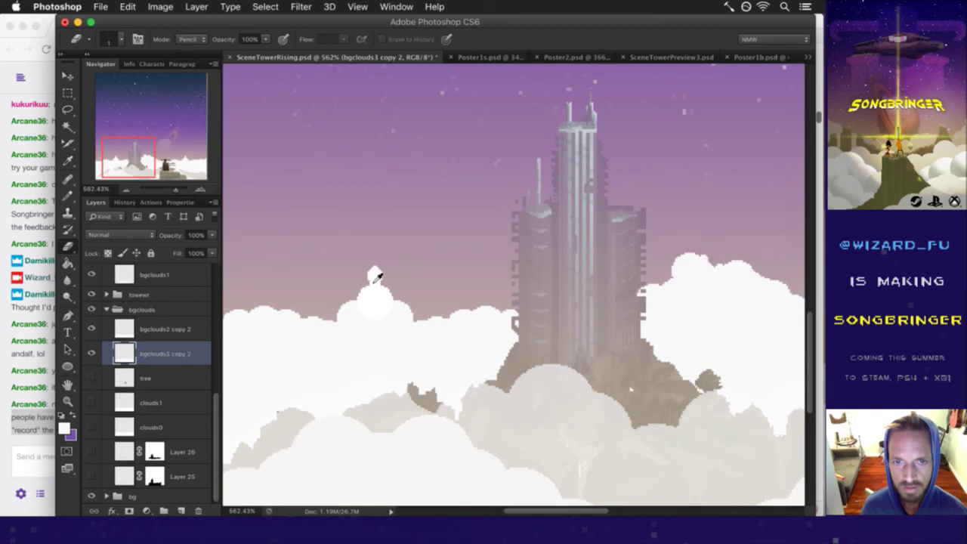
{"action": "left_click", "coordinate": [375, 278], "text": "alt"}
{"action": "left_click_drag", "start_coordinate": [373, 270], "coordinate": [366, 277]}
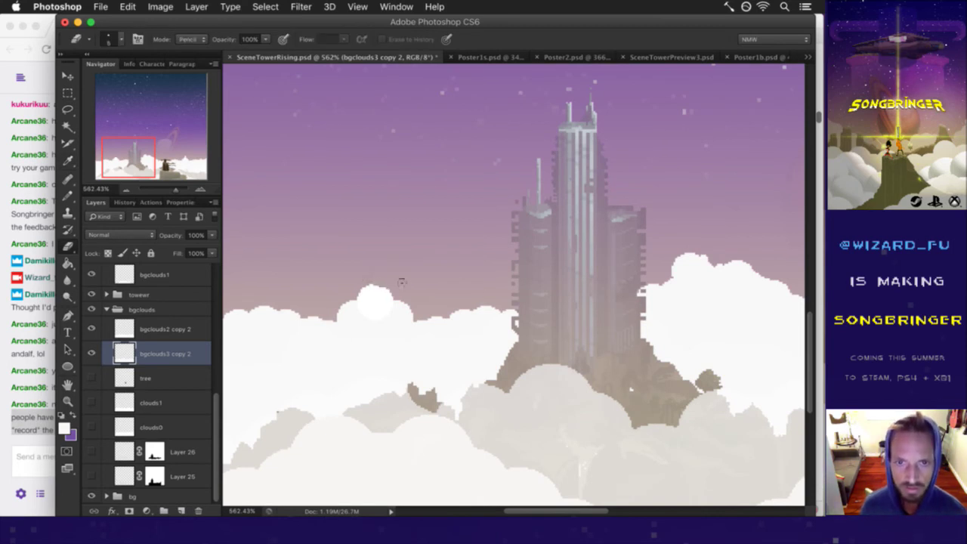
{"action": "scroll", "coordinate": [615, 320], "scroll_direction": "right", "scroll_amount": 10}
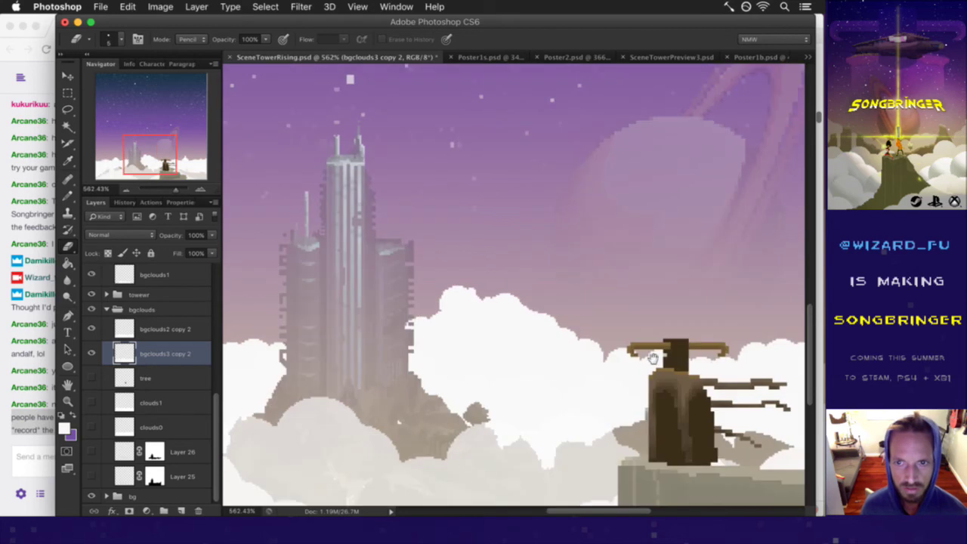
{"action": "left_click_drag", "start_coordinate": [707, 363], "coordinate": [400, 359]}
{"action": "mouse_move", "coordinate": [597, 330]}
{"action": "left_mouse_down"}
{"action": "mouse_move", "coordinate": [562, 331]}
{"action": "mouse_move", "coordinate": [598, 315]}
{"action": "mouse_move", "coordinate": [567, 316]}
{"action": "mouse_move", "coordinate": [581, 290]}
{"action": "mouse_move", "coordinate": [574, 320]}
{"action": "mouse_move", "coordinate": [603, 324]}
{"action": "mouse_move", "coordinate": [579, 300]}
{"action": "left_mouse_up"}
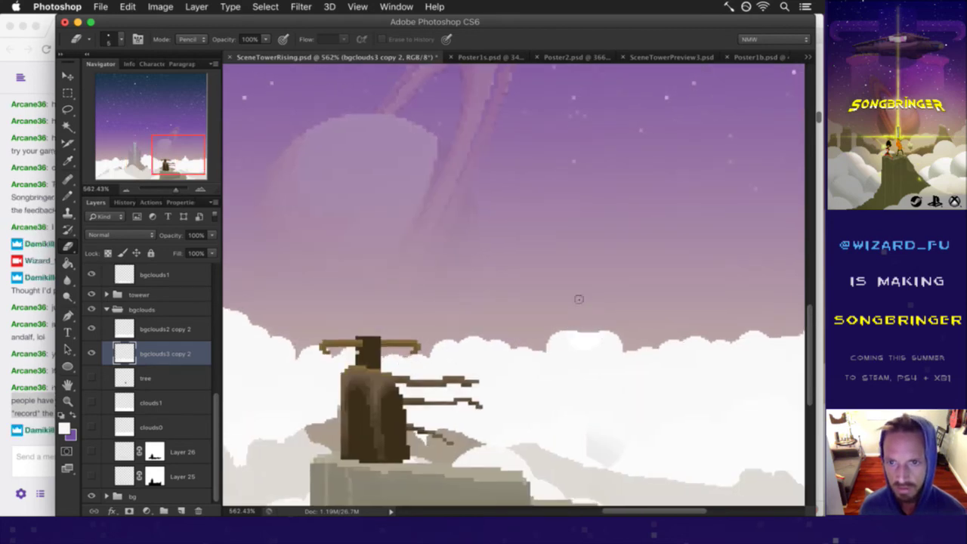
{"action": "mouse_move", "coordinate": [545, 352]}
{"action": "left_mouse_down"}
{"action": "mouse_move", "coordinate": [566, 334]}
{"action": "mouse_move", "coordinate": [553, 347]}
{"action": "mouse_move", "coordinate": [619, 352]}
{"action": "mouse_move", "coordinate": [613, 337]}
{"action": "mouse_move", "coordinate": [607, 342]}
{"action": "left_mouse_up"}
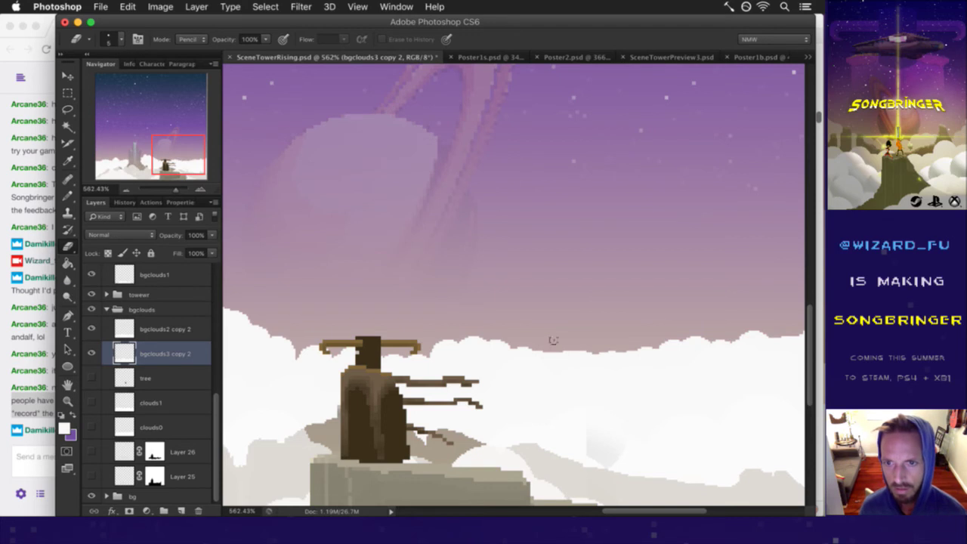
Step: Reframe the view around the tower and fade bgclouds3 copy 2 to 24% opacity
{"action": "left_click_drag", "start_coordinate": [535, 327], "coordinate": [478, 320]}
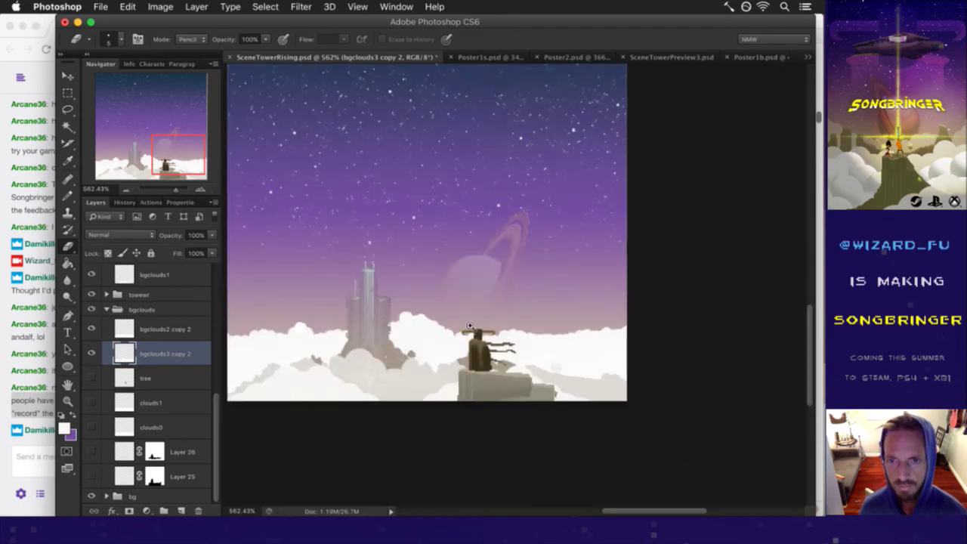
{"action": "left_click_drag", "start_coordinate": [474, 400], "coordinate": [490, 382]}
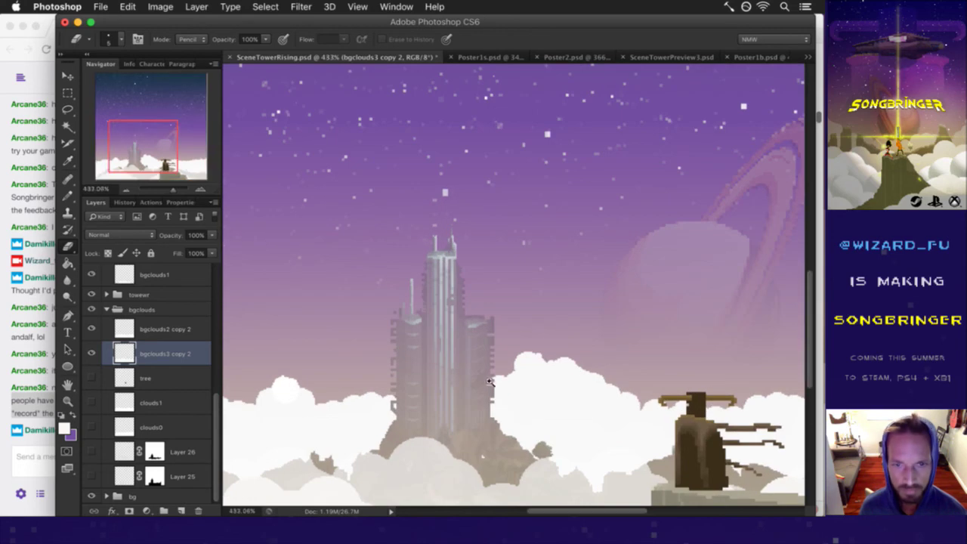
{"action": "left_click", "coordinate": [212, 235]}
{"action": "left_click_drag", "start_coordinate": [213, 252], "coordinate": [171, 251]}
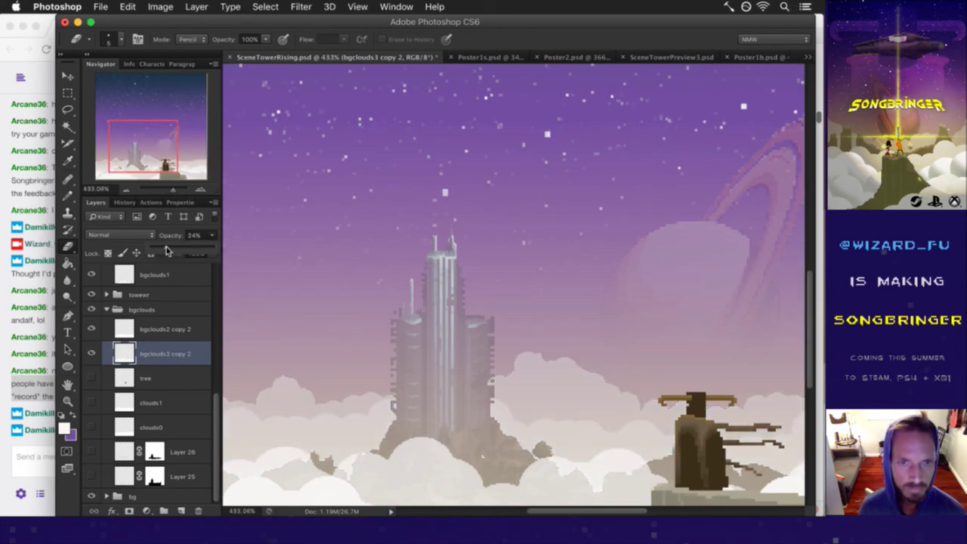
Step: Bring Twitch chat forward and highlight the phrase 'the dark' in a message
{"action": "left_click", "coordinate": [31, 445]}
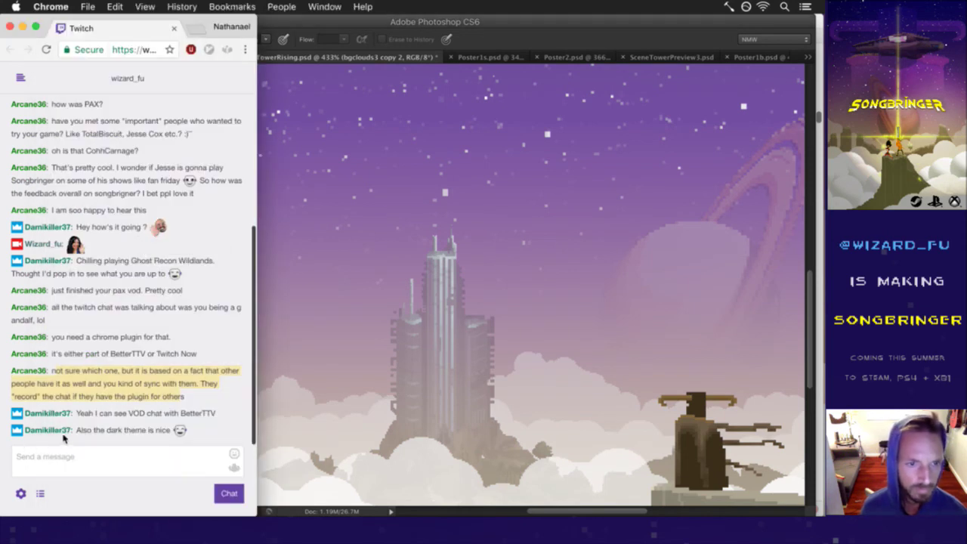
{"action": "left_click_drag", "start_coordinate": [96, 414], "coordinate": [198, 414]}
{"action": "left_click_drag", "start_coordinate": [94, 431], "coordinate": [139, 432]}
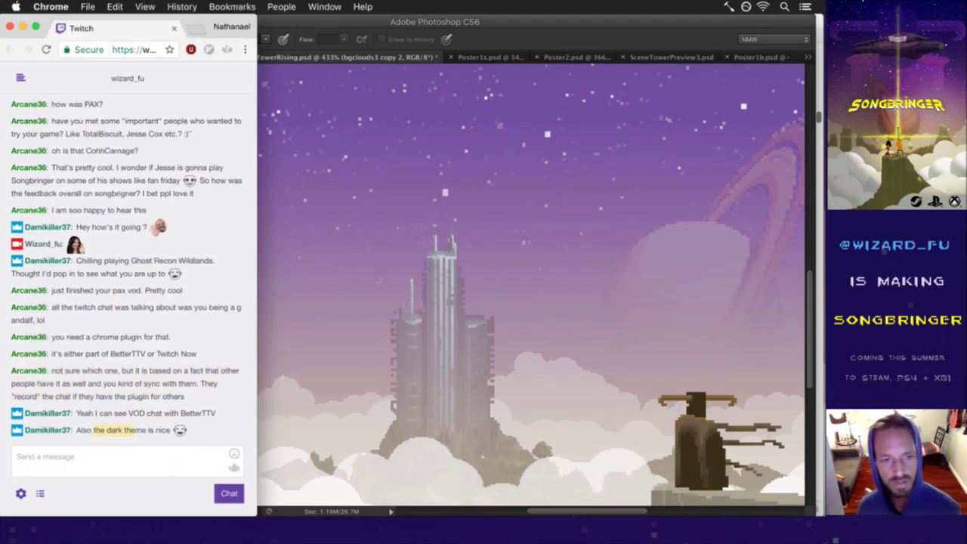
Step: Turn on Dark Mode in the chat settings and return to Photoshop
{"action": "left_click", "coordinate": [20, 493]}
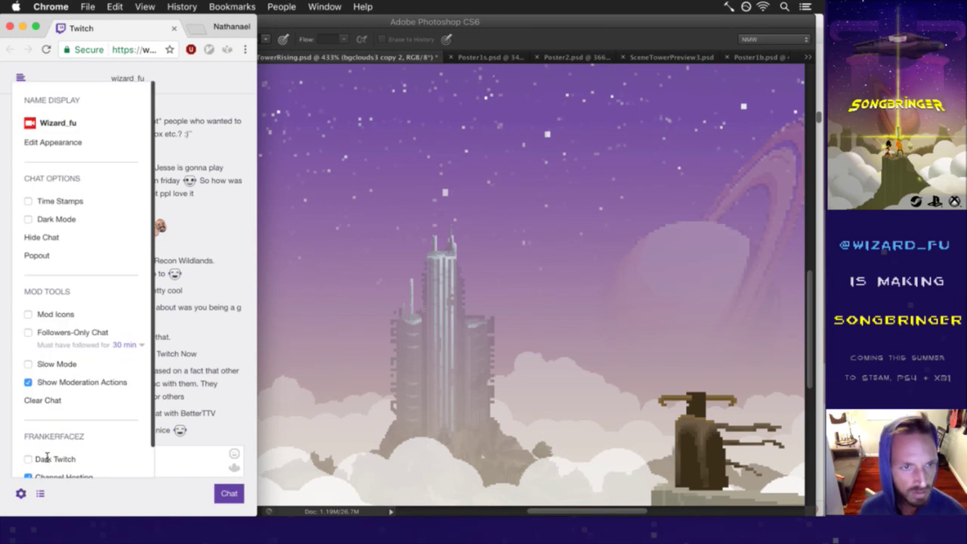
{"action": "left_click", "coordinate": [28, 219]}
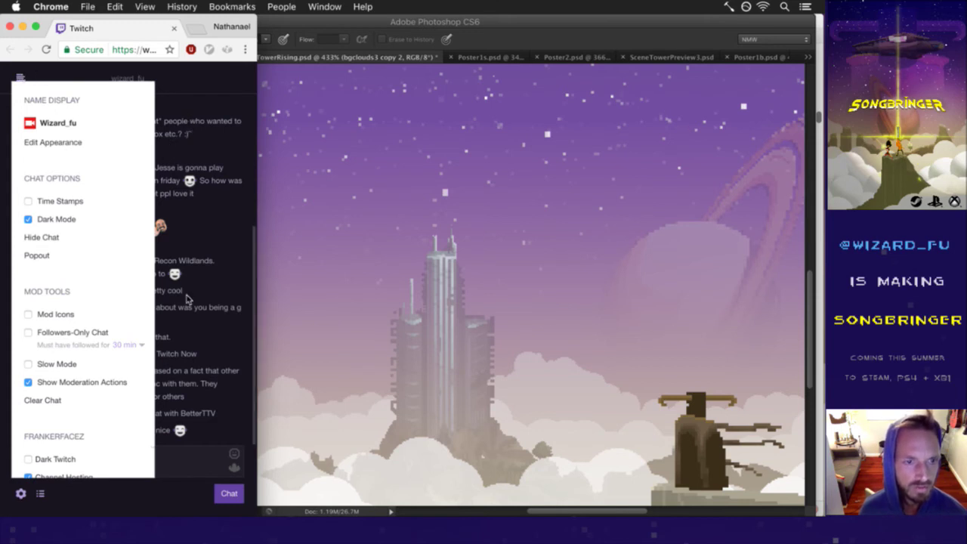
{"action": "right_click", "coordinate": [192, 324]}
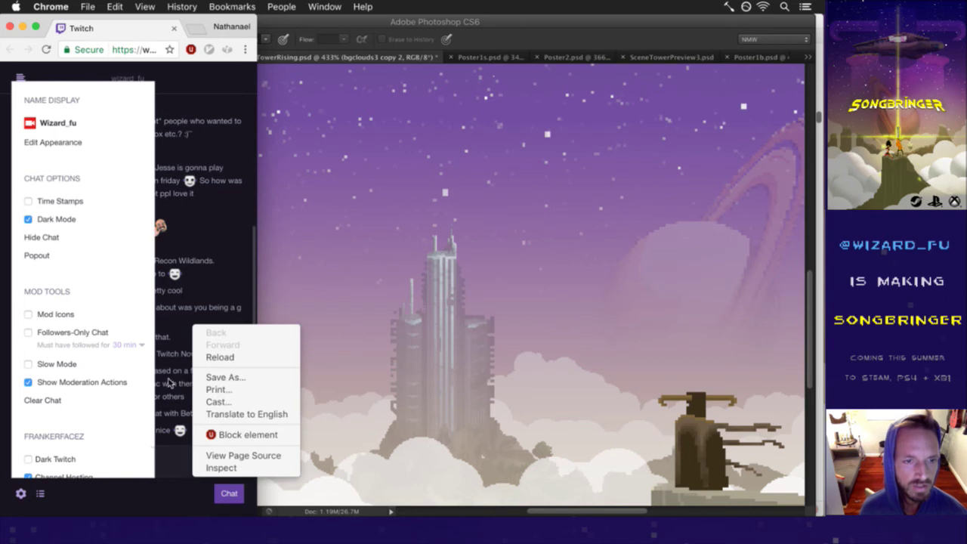
{"action": "left_click", "coordinate": [20, 493]}
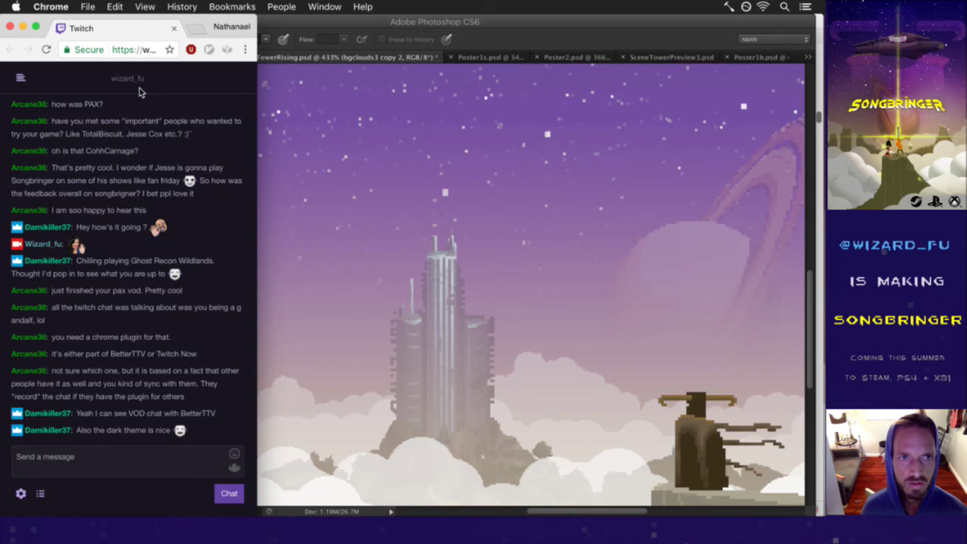
{"action": "left_click", "coordinate": [364, 238]}
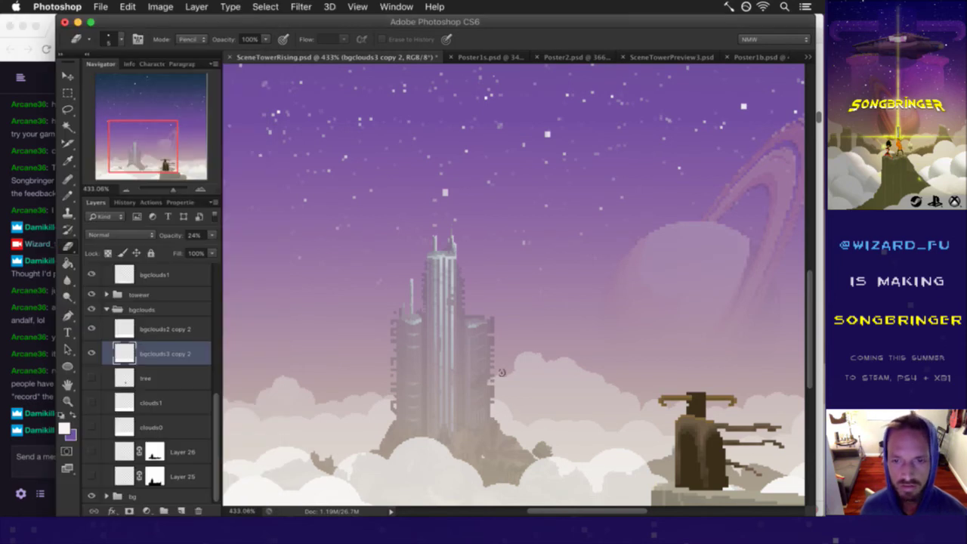
Step: Slide the bgclouds3 copy 2 clouds rightward with the Move tool, briefly checking Twitch chat
{"action": "scroll", "coordinate": [522, 398], "scroll_direction": "down", "scroll_amount": 5}
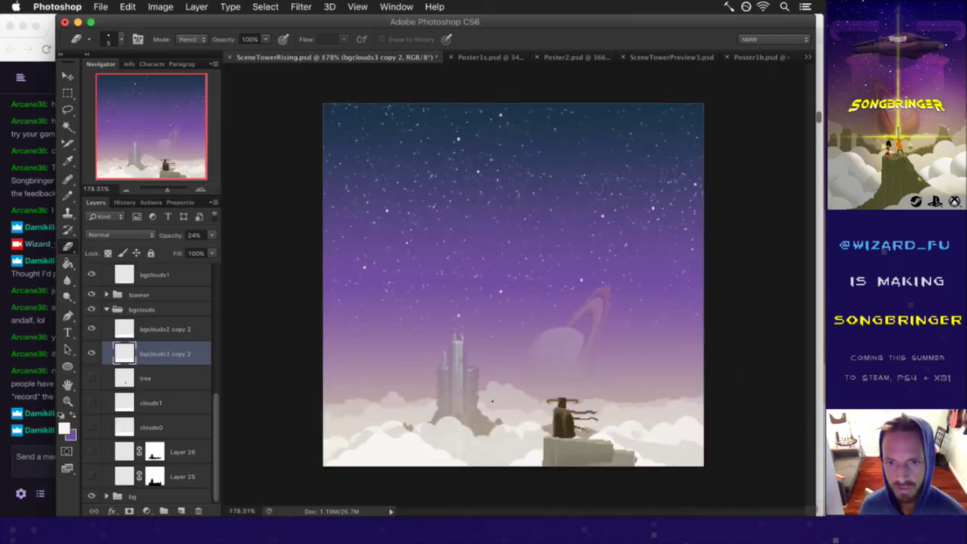
{"action": "left_click_drag", "start_coordinate": [476, 417], "coordinate": [497, 405]}
{"action": "key", "text": "v"}
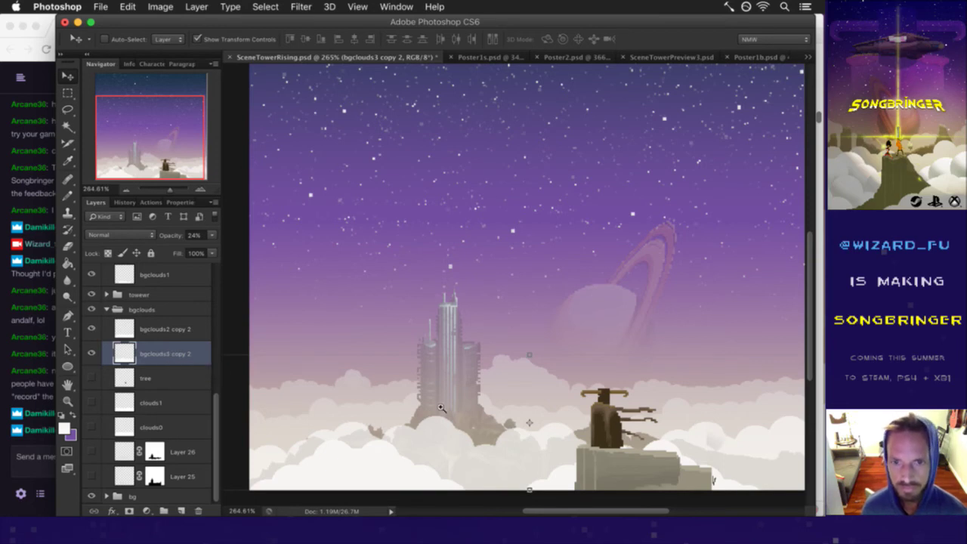
{"action": "scroll", "coordinate": [419, 396], "scroll_direction": "down", "scroll_amount": 3}
{"action": "scroll", "coordinate": [419, 395], "scroll_direction": "down", "scroll_amount": 2}
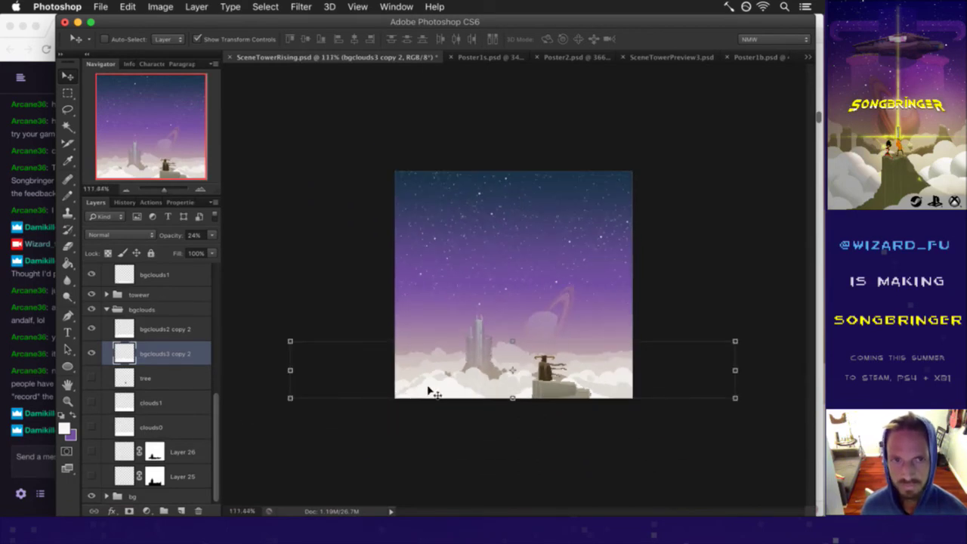
{"action": "left_click_drag", "start_coordinate": [511, 367], "coordinate": [580, 363]}
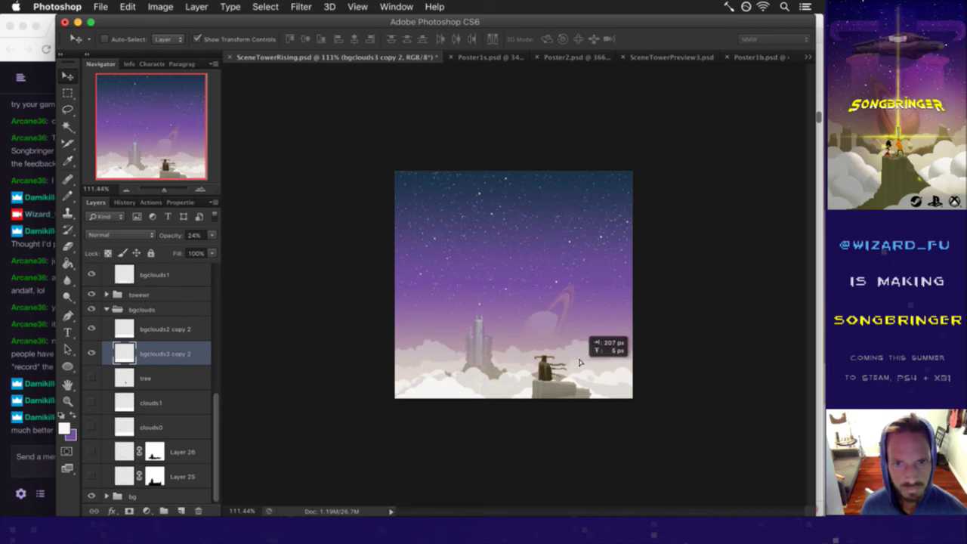
{"action": "left_click_drag", "start_coordinate": [580, 363], "coordinate": [579, 365]}
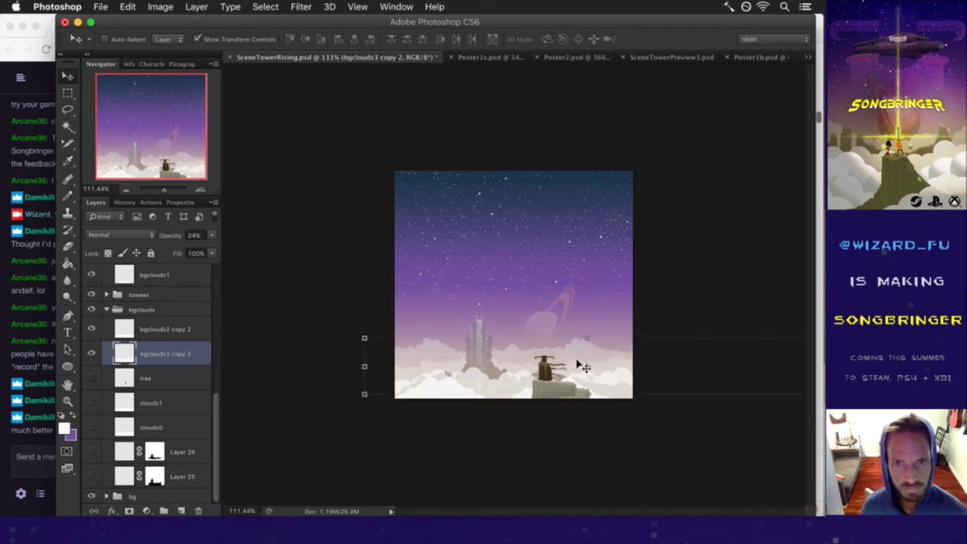
{"action": "left_click", "coordinate": [35, 438]}
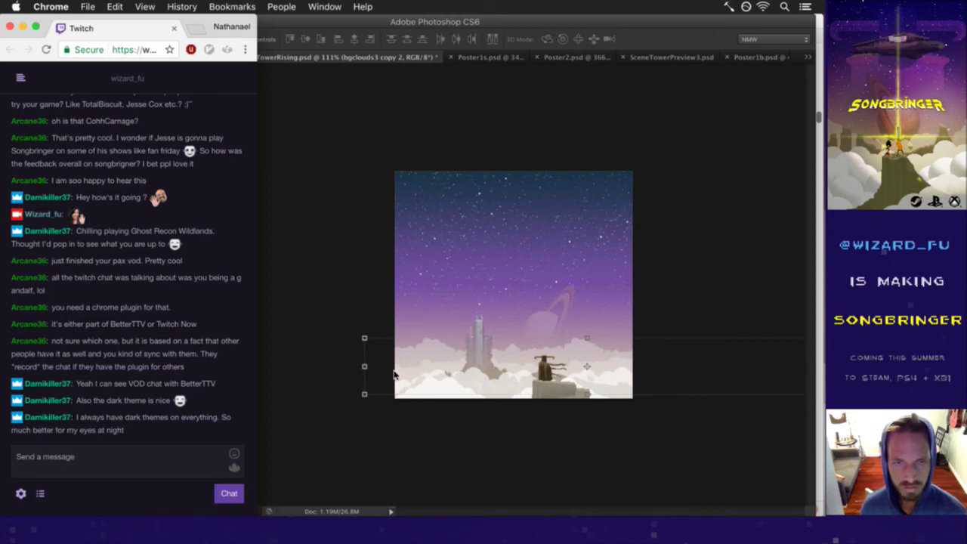
{"action": "left_click", "coordinate": [347, 119]}
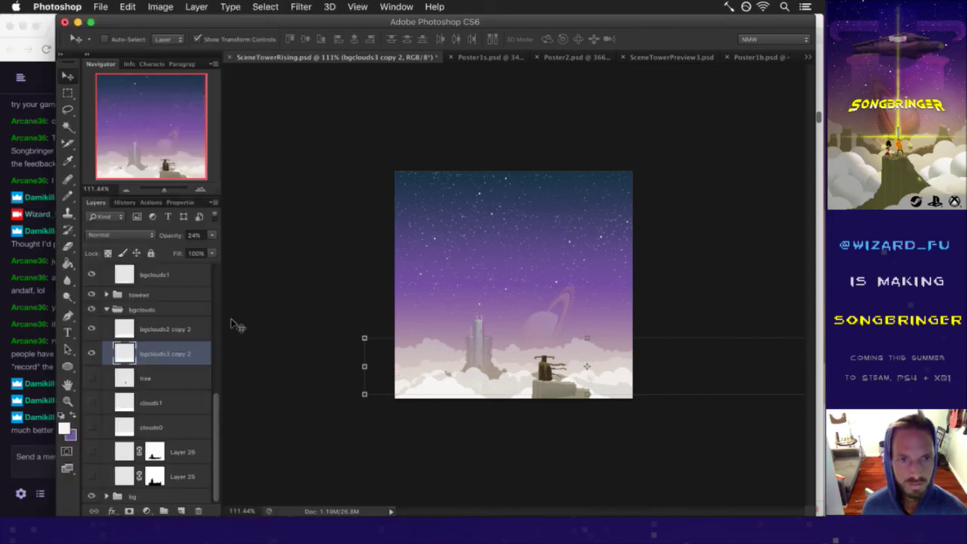
Step: Lower the bgclouds3 copy 2 opacity, select bgclouds2 copy 2, and zoom in around the tower
{"action": "left_click_drag", "start_coordinate": [212, 236], "coordinate": [352, 361]}
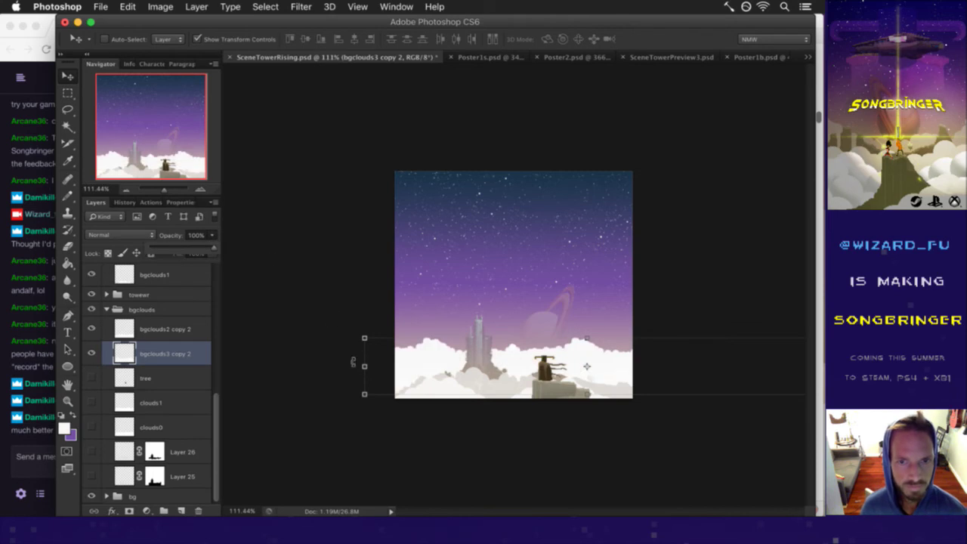
{"action": "key", "text": "i"}
{"action": "key", "text": "g"}
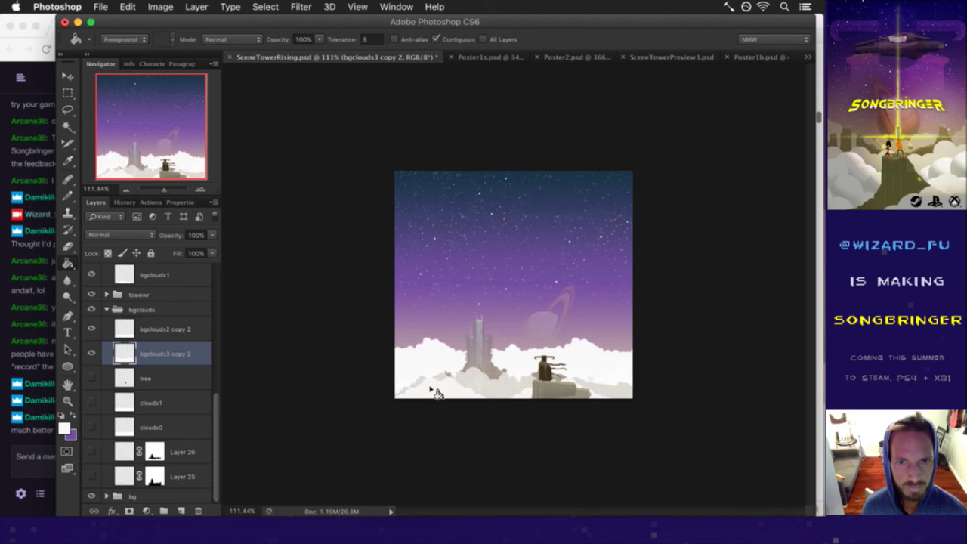
{"action": "left_click_drag", "start_coordinate": [212, 235], "coordinate": [161, 245]}
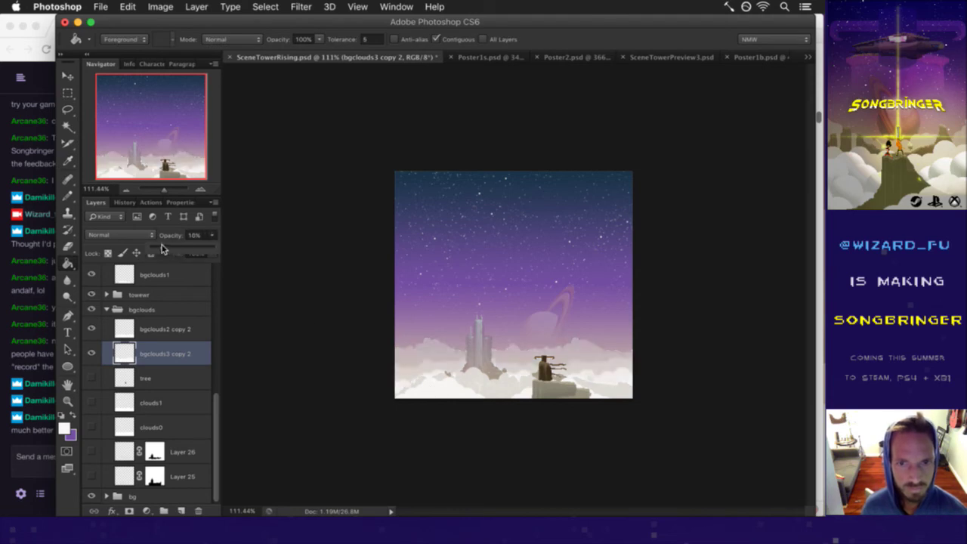
{"action": "left_click", "coordinate": [167, 336]}
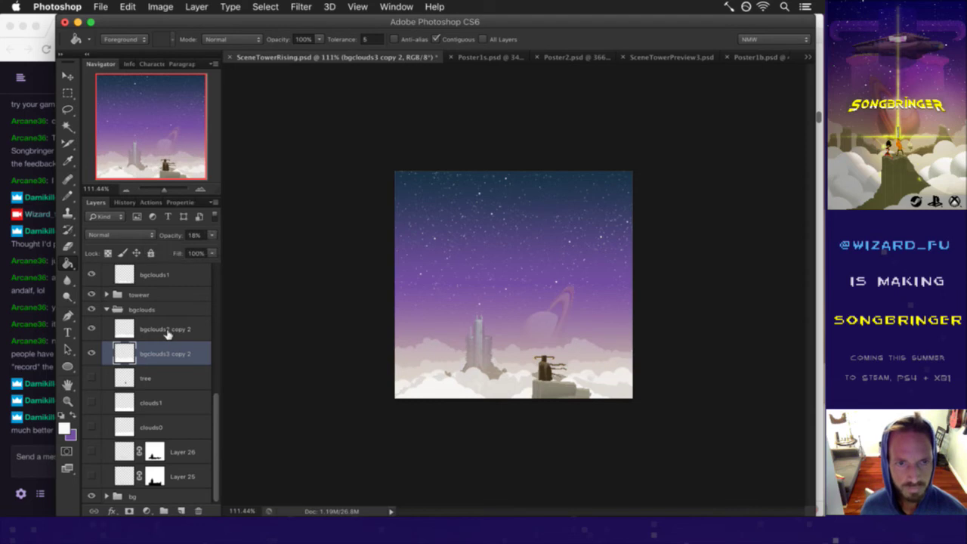
{"action": "left_click", "coordinate": [168, 334]}
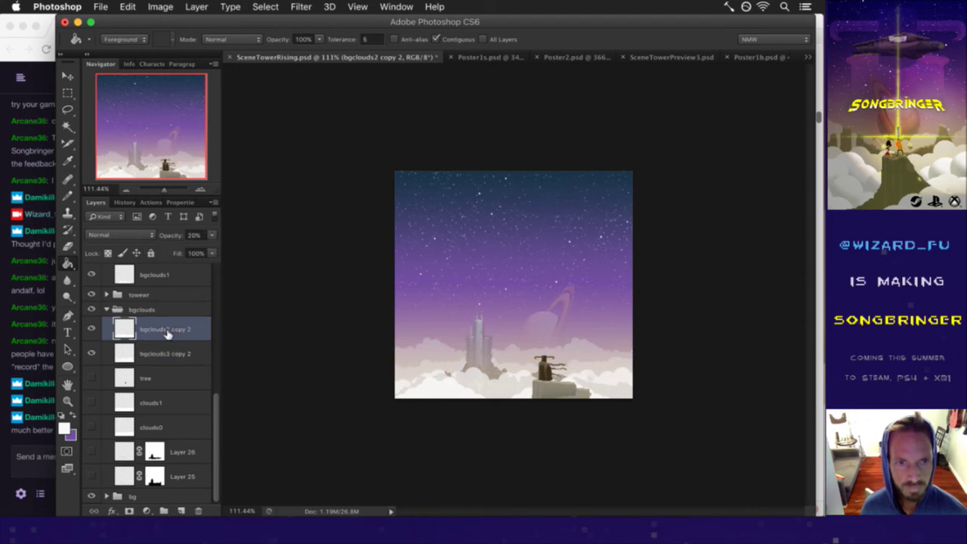
{"action": "left_click", "coordinate": [476, 344], "text": "super"}
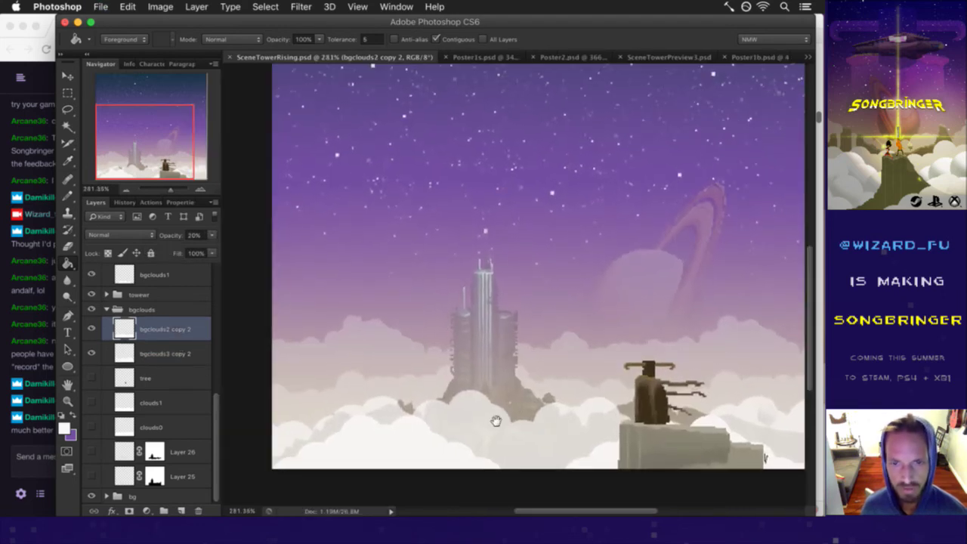
{"action": "left_click", "coordinate": [495, 421], "text": "super"}
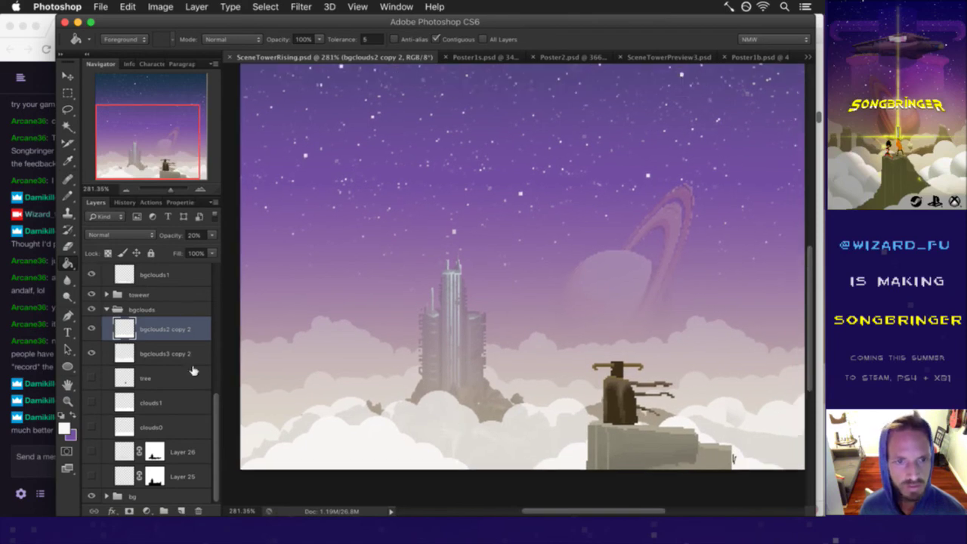
Step: Collapse the bgclouds, fgclouds2 and characters groups, then make the light group visible
{"action": "left_click", "coordinate": [111, 309]}
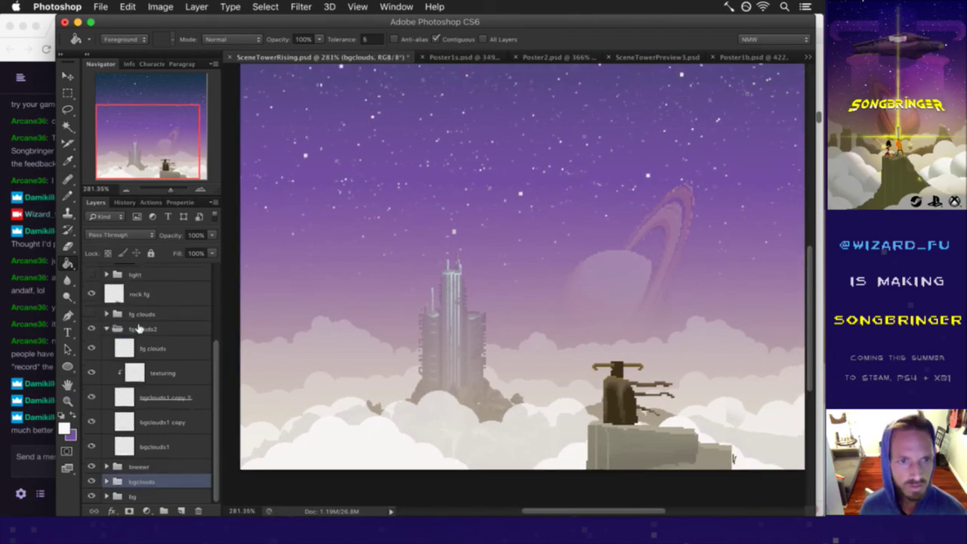
{"action": "left_click", "coordinate": [138, 329]}
{"action": "left_click", "coordinate": [107, 328]}
{"action": "left_click", "coordinate": [143, 325]}
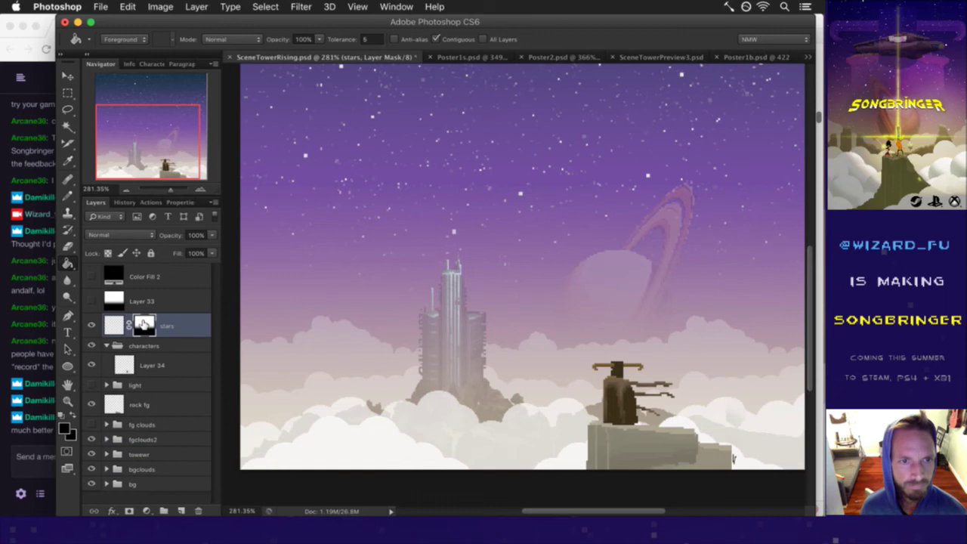
{"action": "left_click", "coordinate": [112, 345]}
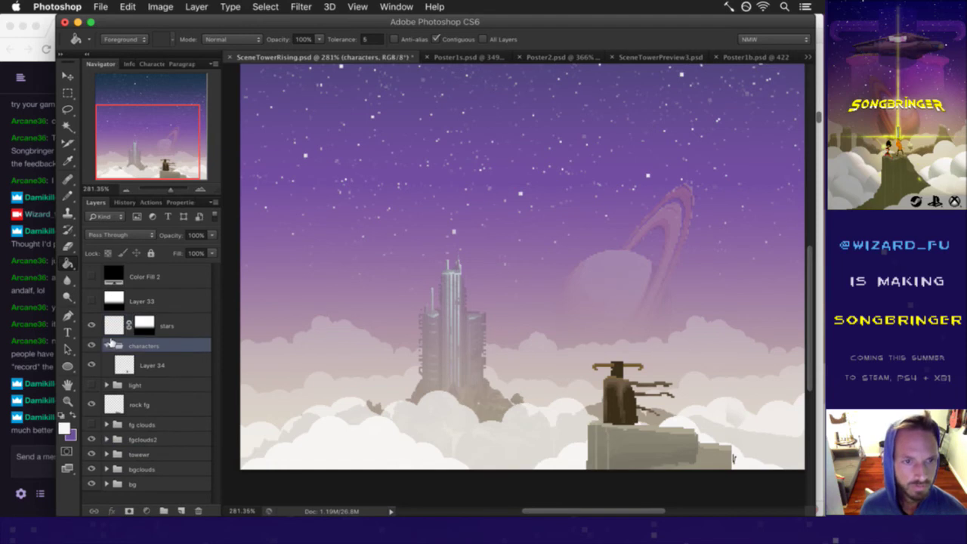
{"action": "left_click", "coordinate": [92, 382]}
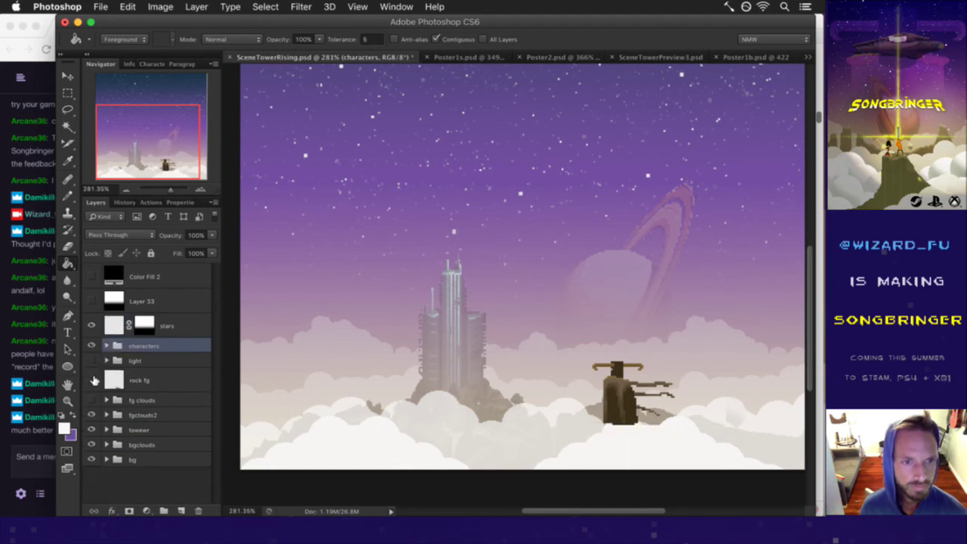
{"action": "left_click", "coordinate": [92, 382]}
{"action": "left_click", "coordinate": [91, 360]}
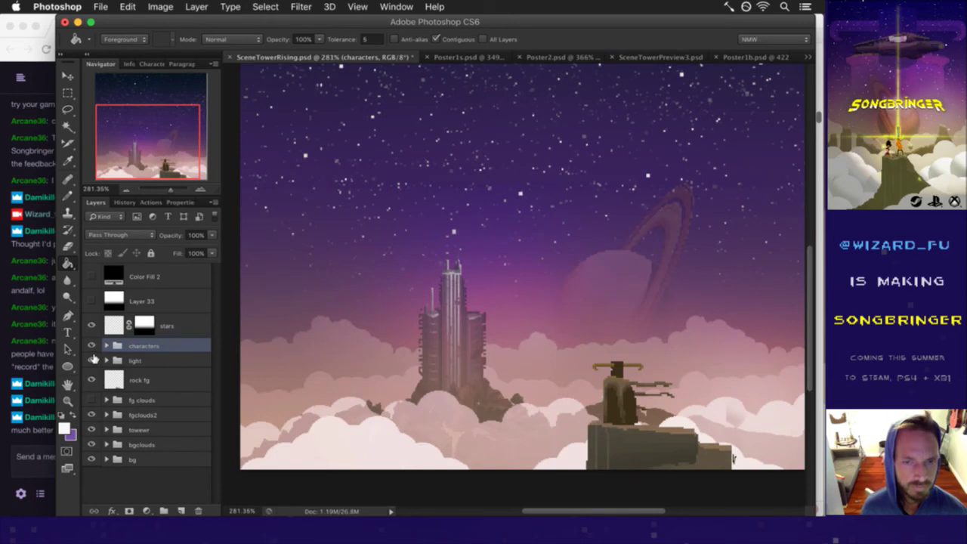
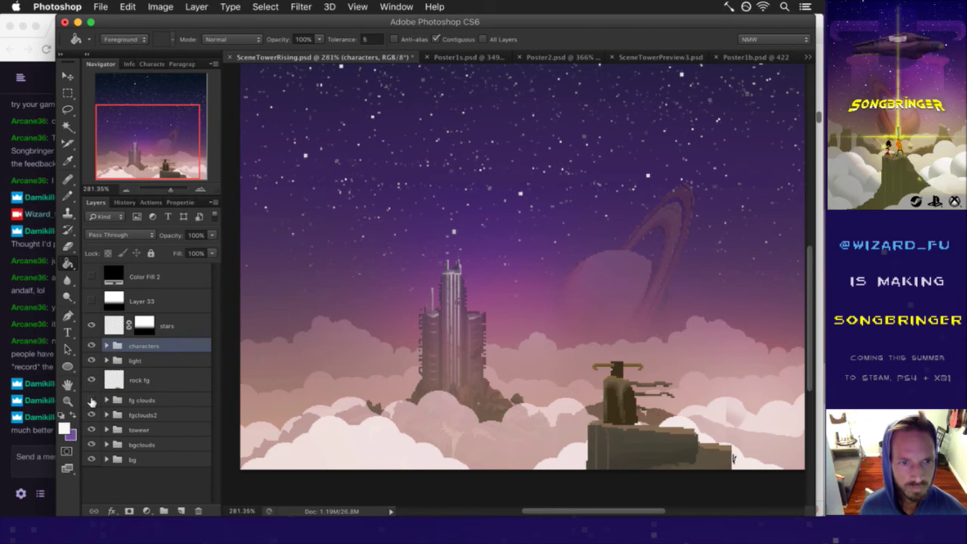
Step: Check the fgclouds2 clouds, then move the group up to sit directly below characters
{"action": "left_click", "coordinate": [90, 414]}
{"action": "left_click", "coordinate": [91, 415]}
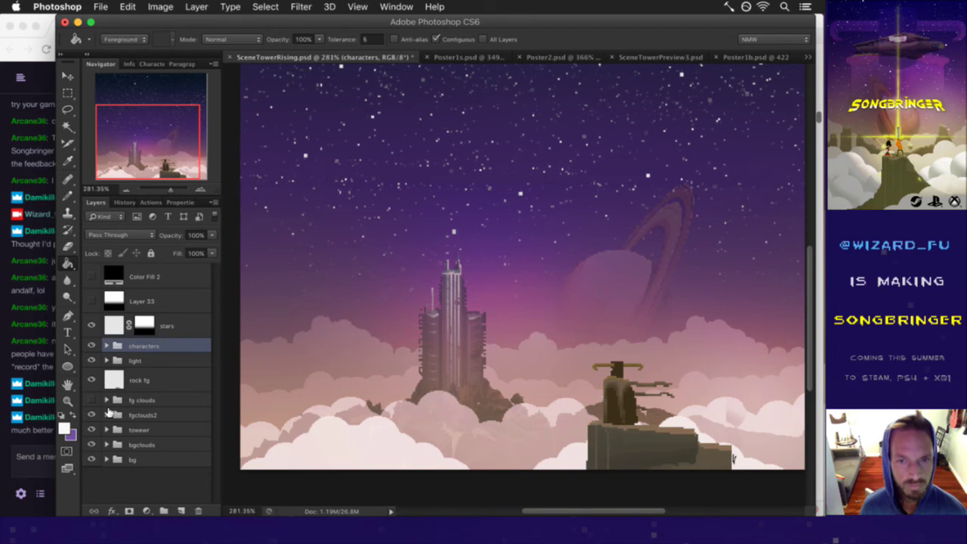
{"action": "left_click_drag", "start_coordinate": [110, 414], "coordinate": [124, 354]}
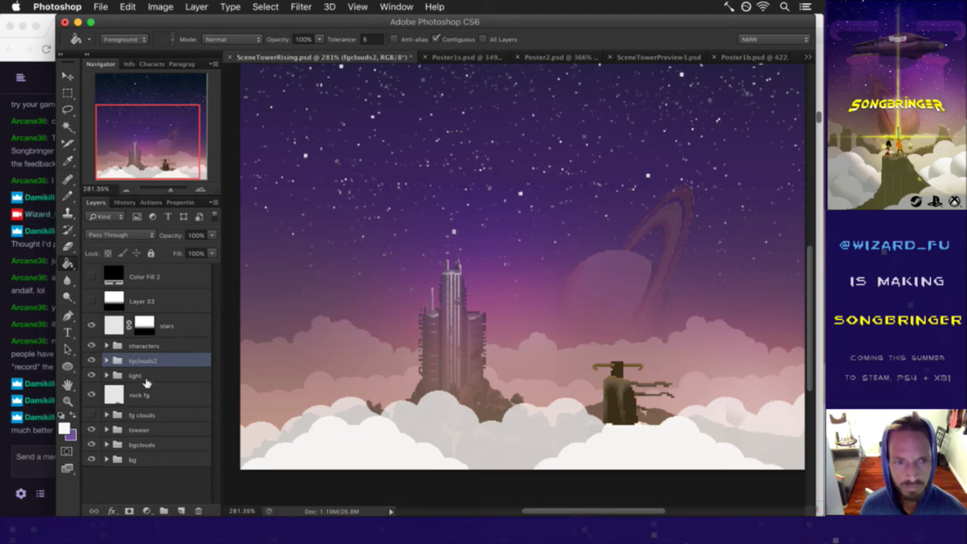
Step: Lower the fg clouds layer inside fgclouds2 to 29% opacity
{"action": "left_click", "coordinate": [107, 360]}
{"action": "left_click", "coordinate": [155, 373]}
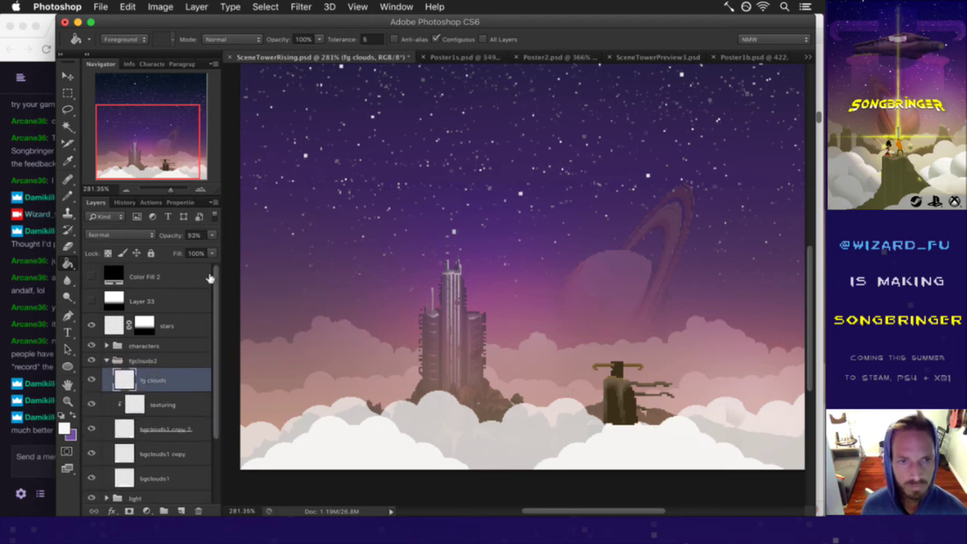
{"action": "left_click_drag", "start_coordinate": [212, 234], "coordinate": [171, 250]}
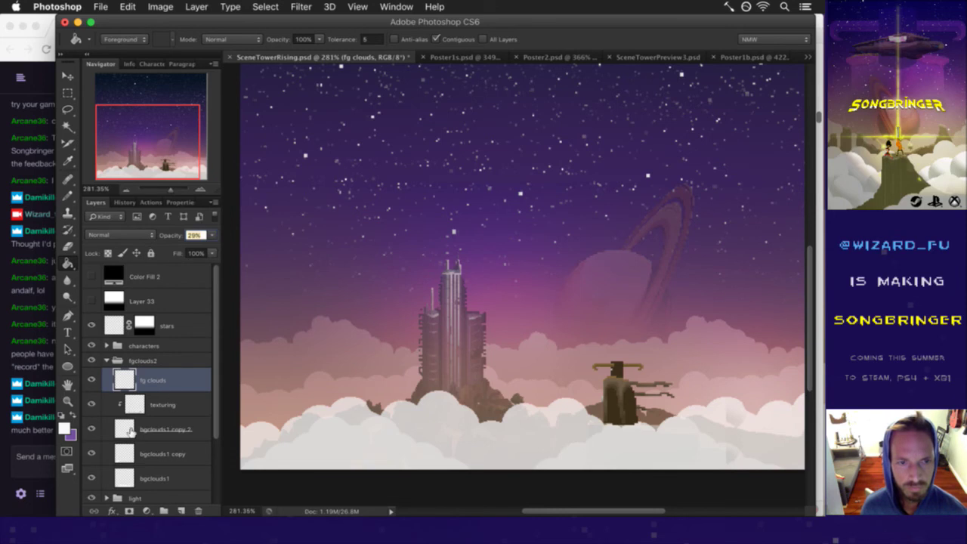
Step: Select bgclouds1 copy 2, compare it hidden and shown, and add the other bgclouds layers
{"action": "left_click", "coordinate": [139, 431]}
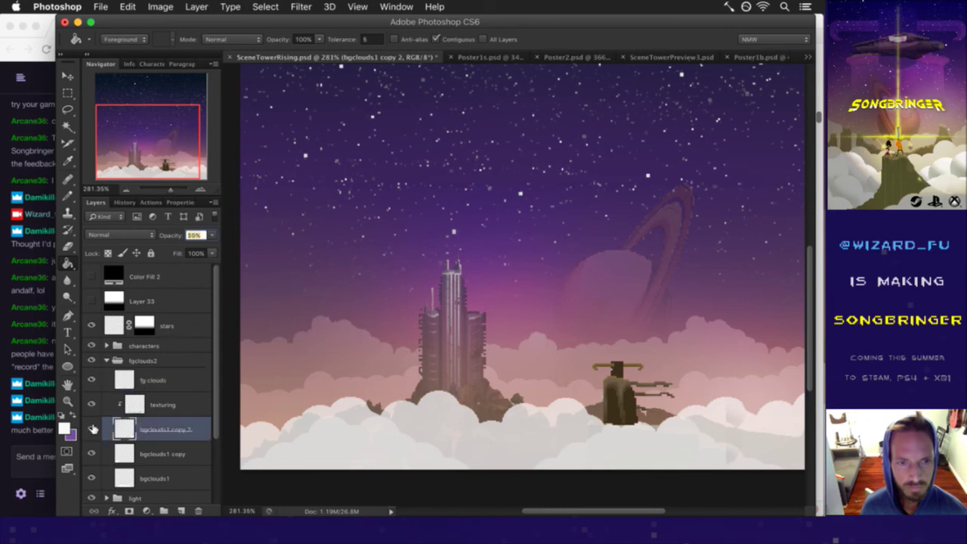
{"action": "left_click", "coordinate": [91, 429]}
{"action": "left_click", "coordinate": [92, 429]}
{"action": "scroll", "coordinate": [195, 408], "scroll_direction": "down", "scroll_amount": 1}
{"action": "scroll", "coordinate": [195, 408], "scroll_direction": "down", "scroll_amount": 1}
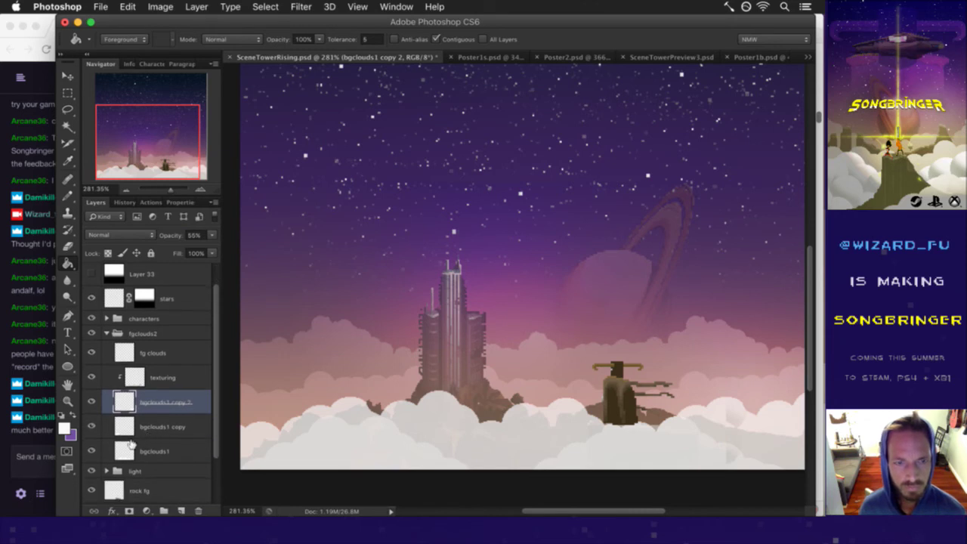
{"action": "left_click", "coordinate": [126, 451], "text": "shift"}
Step: Raise the selected bgclouds layers to 100% opacity and adjust the texturing layer over them
{"action": "right_click", "coordinate": [169, 445]}
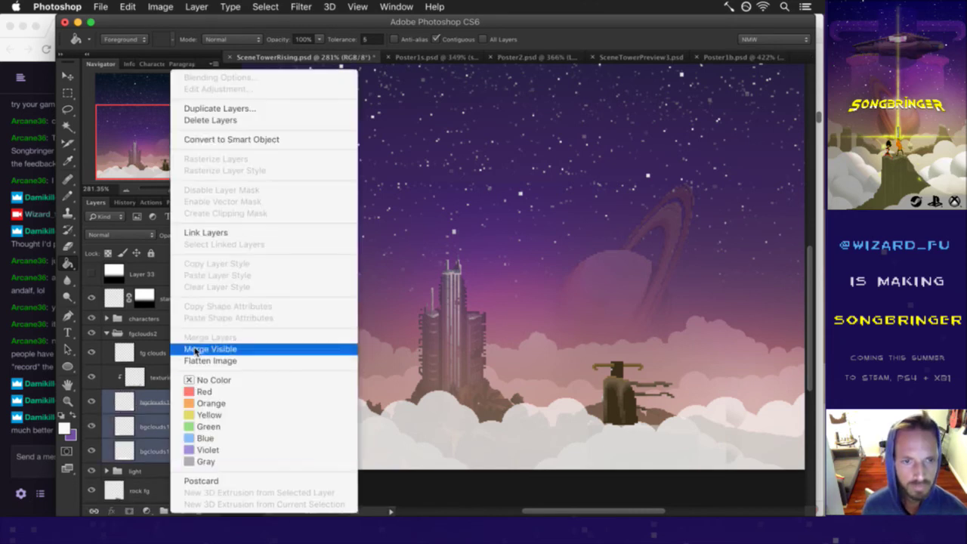
{"action": "key", "text": "Escape"}
{"action": "left_click_drag", "start_coordinate": [213, 235], "coordinate": [244, 245]}
{"action": "right_click", "coordinate": [167, 406]}
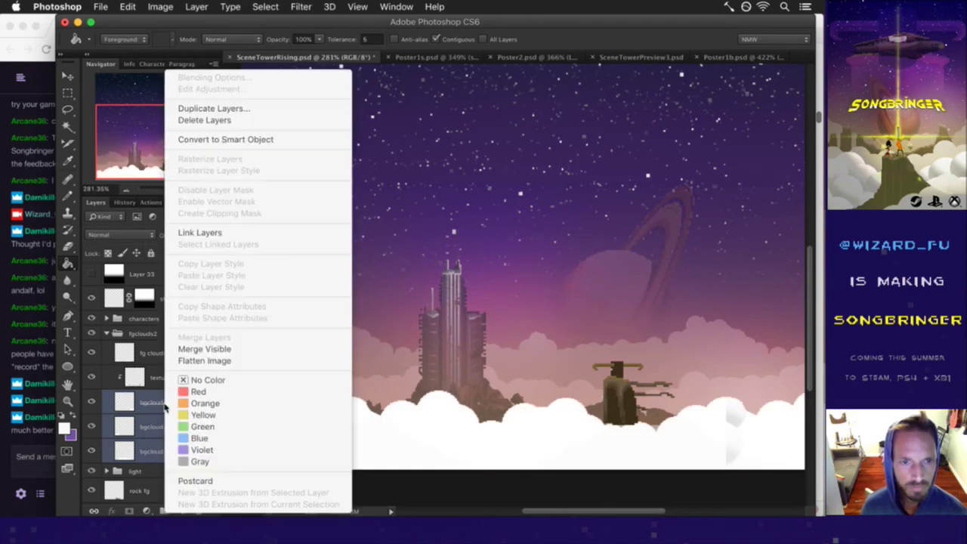
{"action": "key", "text": "Escape"}
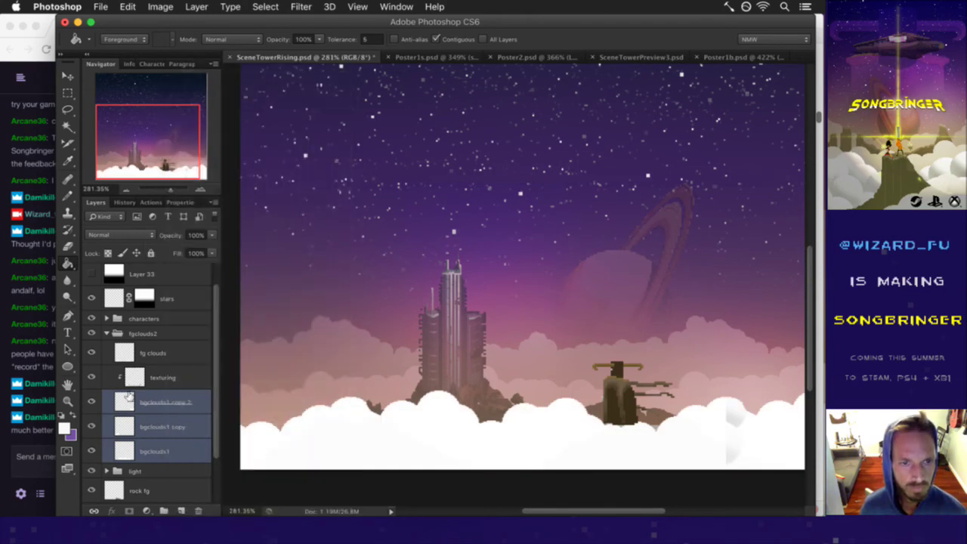
{"action": "left_click", "coordinate": [130, 401]}
{"action": "left_click", "coordinate": [140, 380]}
{"action": "left_click_drag", "start_coordinate": [140, 380], "coordinate": [139, 384]}
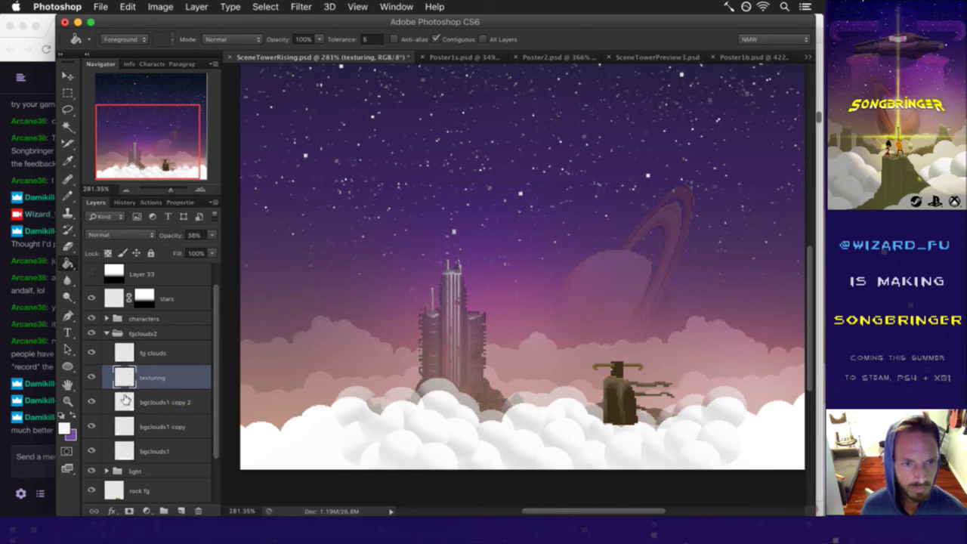
Step: Merge the three bgclouds layers into one and clip texturing onto the merged layer
{"action": "left_click", "coordinate": [127, 400]}
{"action": "left_click", "coordinate": [133, 450], "text": "shift"}
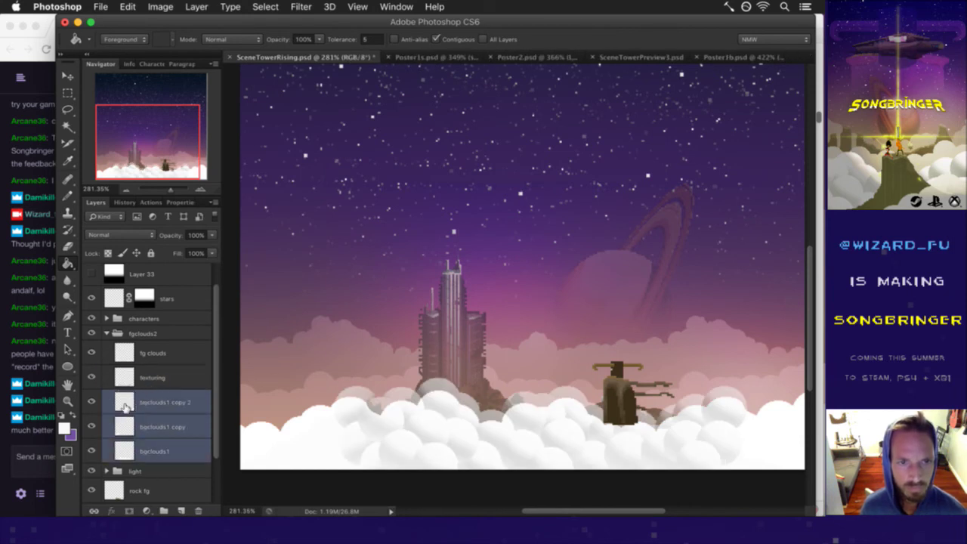
{"action": "right_click", "coordinate": [127, 405]}
{"action": "key", "text": "Escape"}
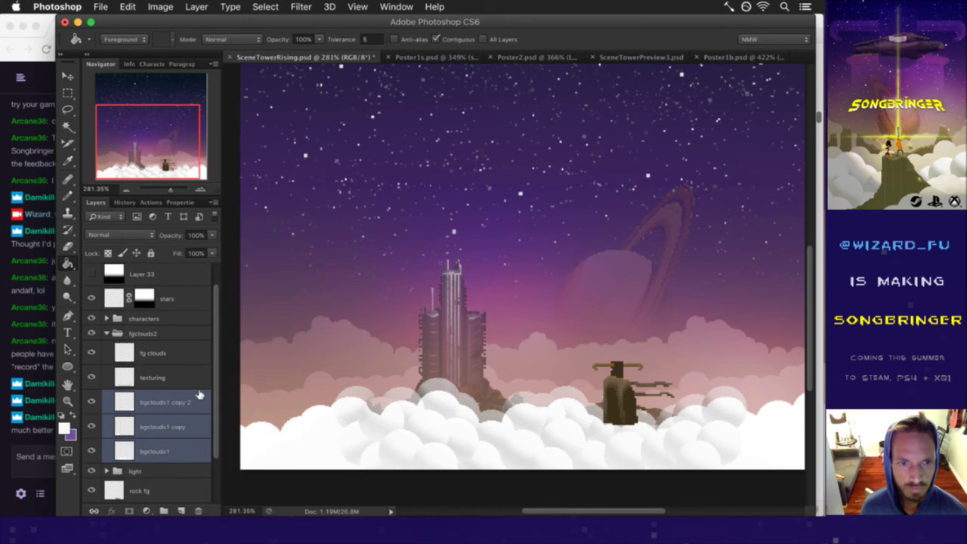
{"action": "right_click", "coordinate": [200, 399]}
{"action": "left_click", "coordinate": [213, 338]}
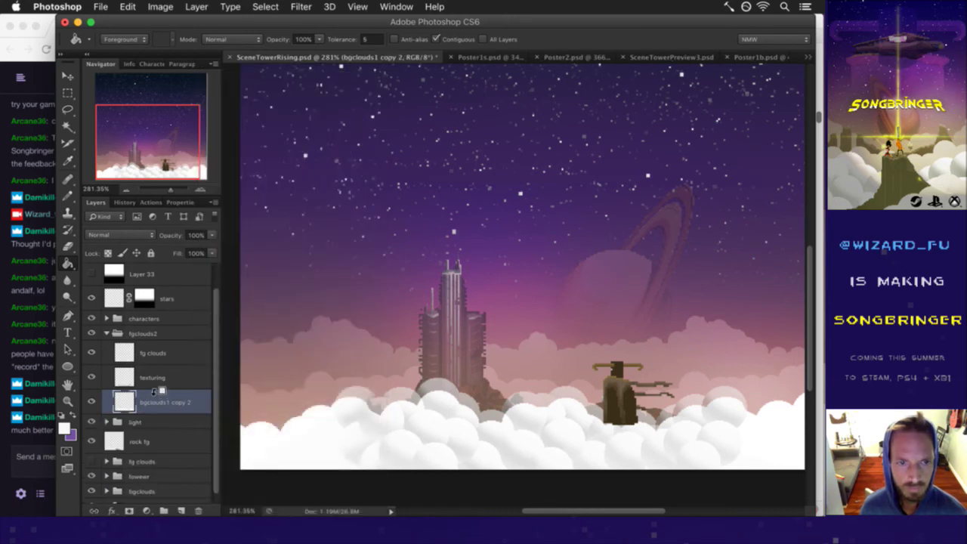
{"action": "left_click", "coordinate": [154, 386], "text": "alt"}
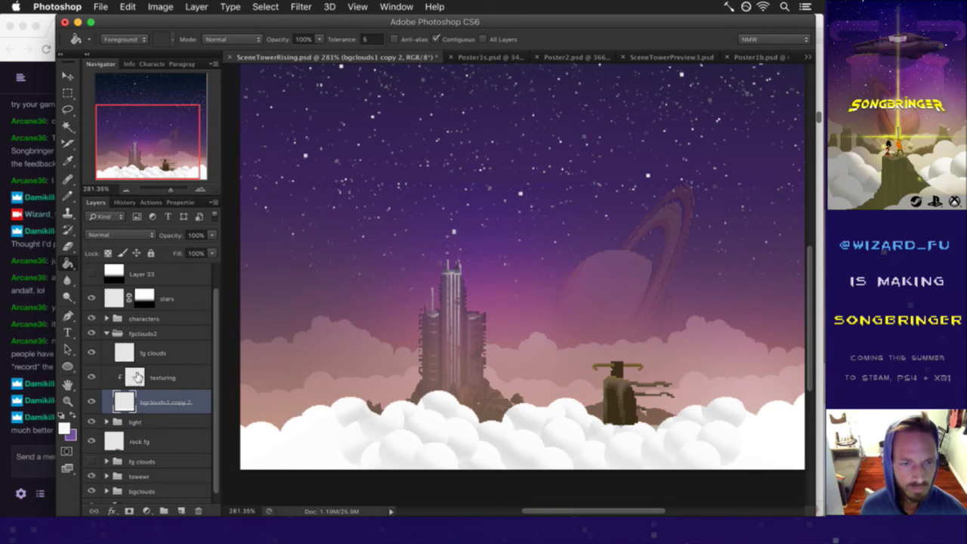
Step: Lower the merged bgclouds1 copy 2 layer's opacity to about 38%
{"action": "left_click", "coordinate": [212, 235]}
{"action": "left_click_drag", "start_coordinate": [193, 248], "coordinate": [174, 250]}
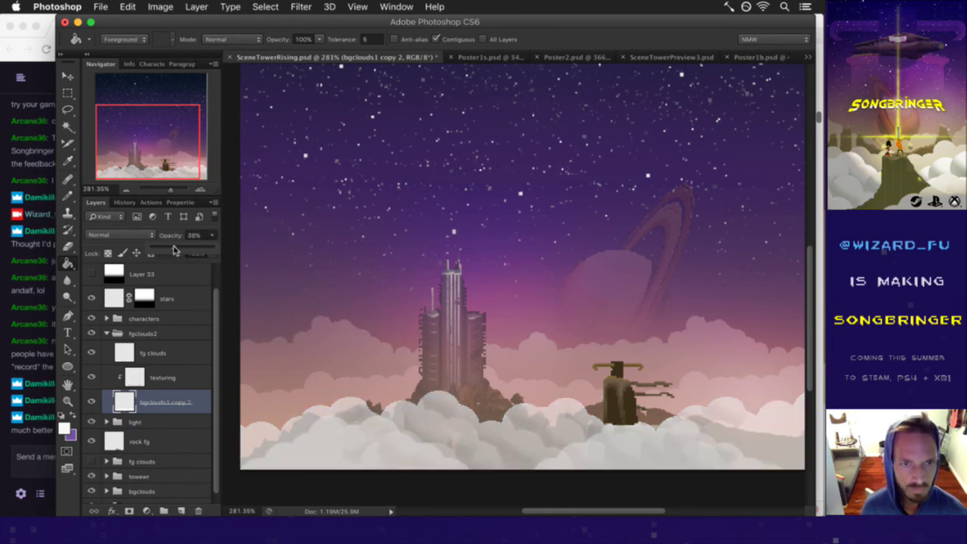
{"action": "left_click", "coordinate": [119, 235]}
{"action": "key", "text": "Escape"}
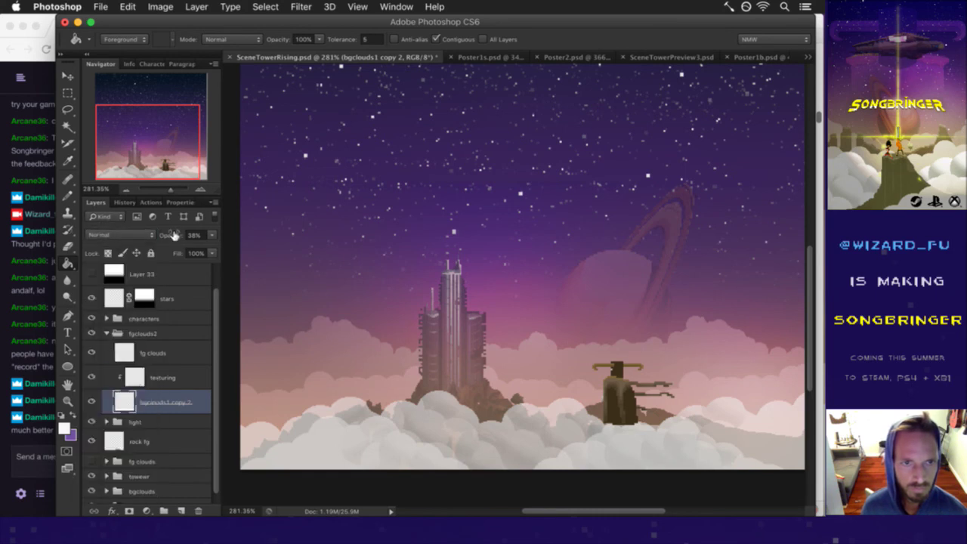
{"action": "key", "text": "m"}
Step: Preview the clouds in blend modes from Dissolve through Darker Color, then settle on Normal
{"action": "key", "text": "shift+plus"}
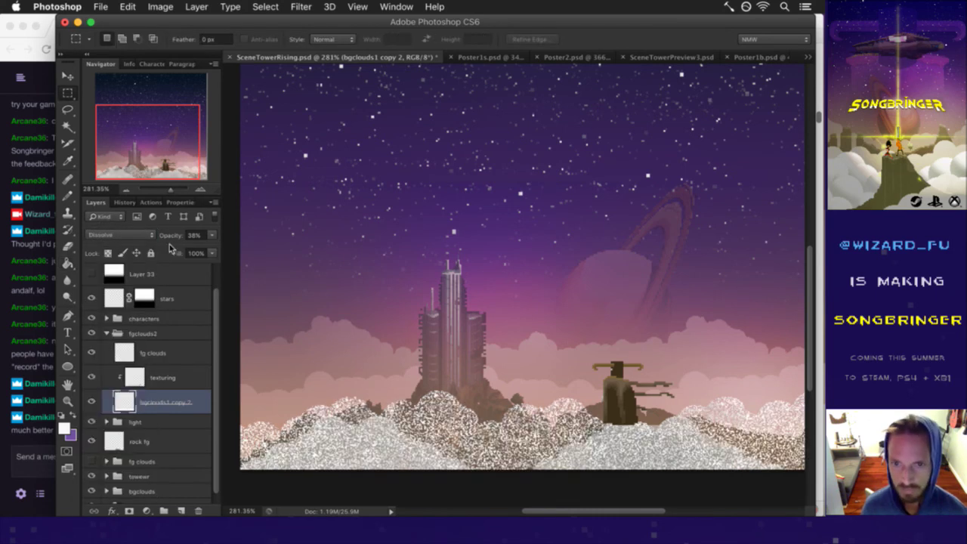
{"action": "key", "text": "shift+plus"}
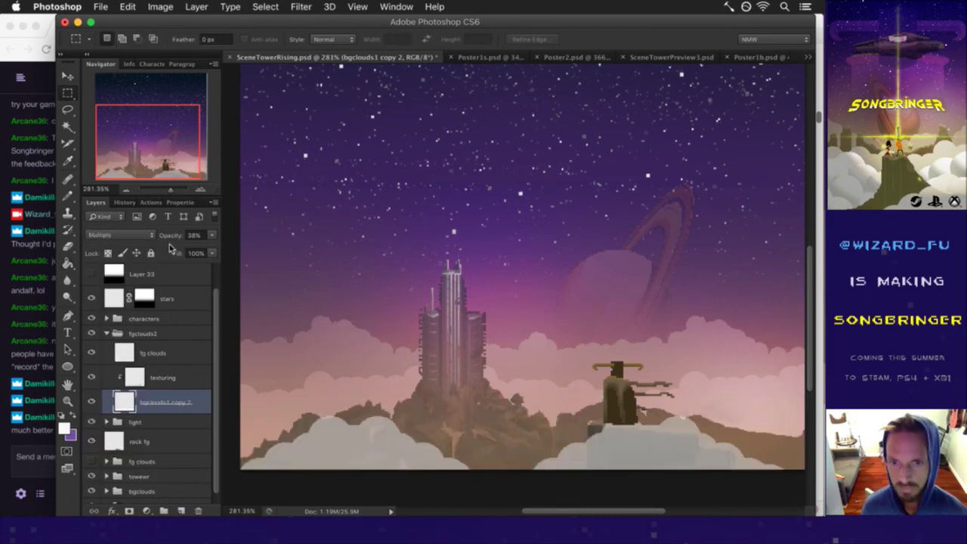
{"action": "key", "text": "shift+plus"}
{"action": "key", "text": "shift+plus"}
{"action": "key", "text": "shift+plus"}
{"action": "key", "text": "shift+plus"}
{"action": "key", "text": "shift+plus"}
{"action": "key", "text": "shift+plus"}
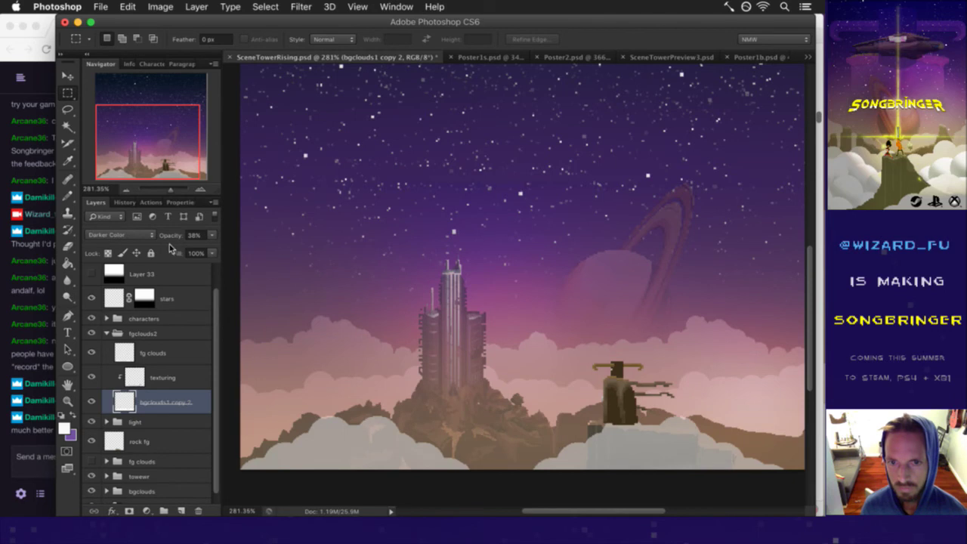
{"action": "key", "text": "shift+plus"}
{"action": "key", "text": "shift+plus"}
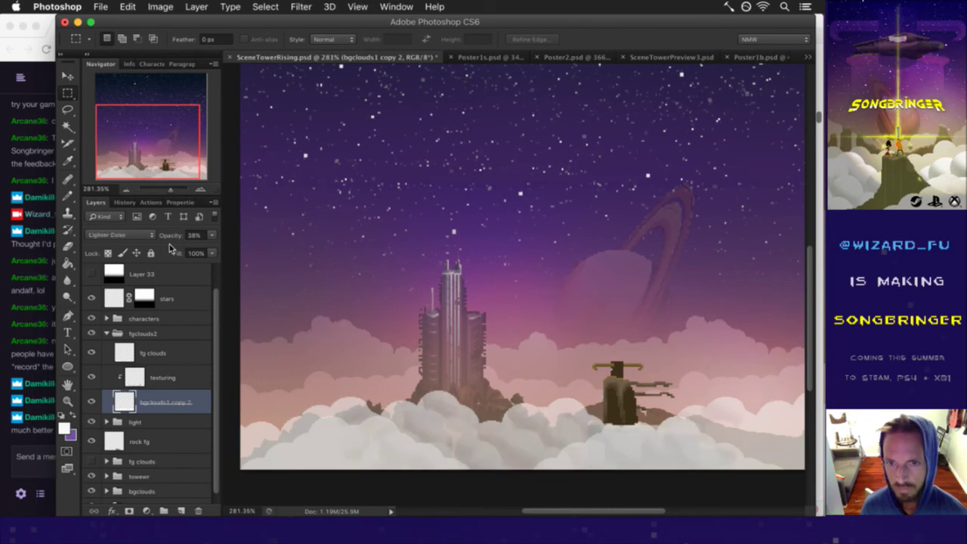
{"action": "key", "text": "shift+plus"}
{"action": "key", "text": "shift+plus"}
{"action": "key", "text": "shift+plus"}
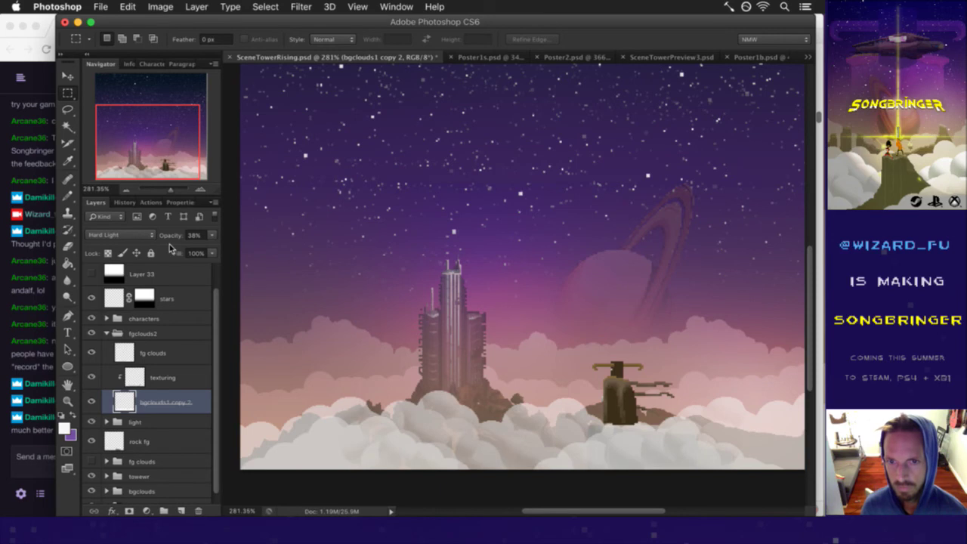
{"action": "key", "text": "shift+plus"}
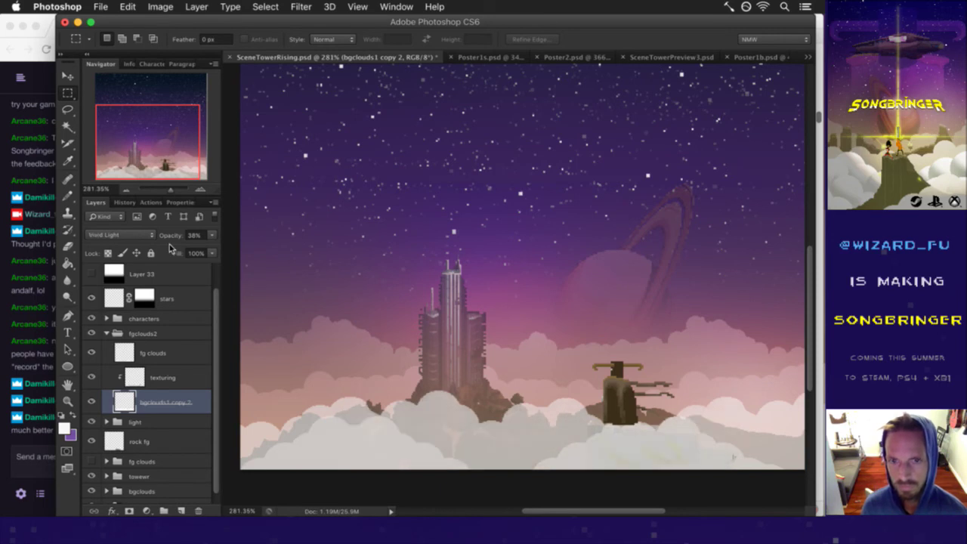
{"action": "key", "text": "shift+plus"}
{"action": "key", "text": "shift+plus"}
{"action": "key", "text": "shift+plus"}
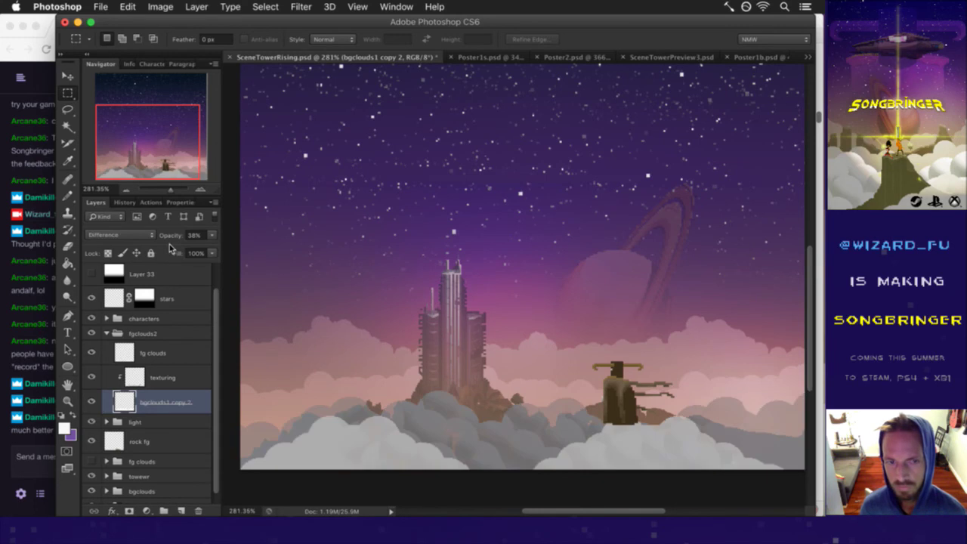
{"action": "key", "text": "shift+minus"}
{"action": "key", "text": "shift+minus"}
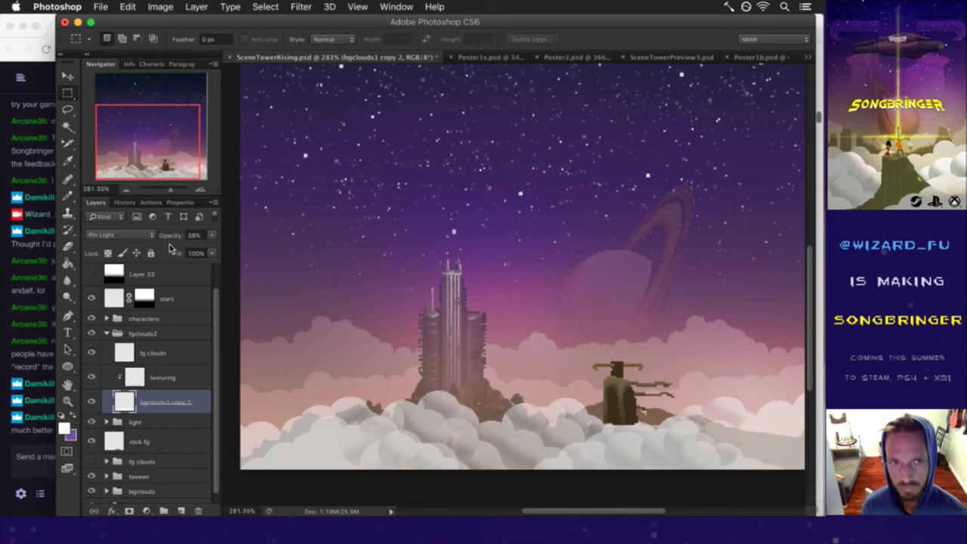
{"action": "key", "text": "shift+plus"}
{"action": "key", "text": "shift+plus"}
{"action": "key", "text": "shift+plus"}
{"action": "key", "text": "shift+plus"}
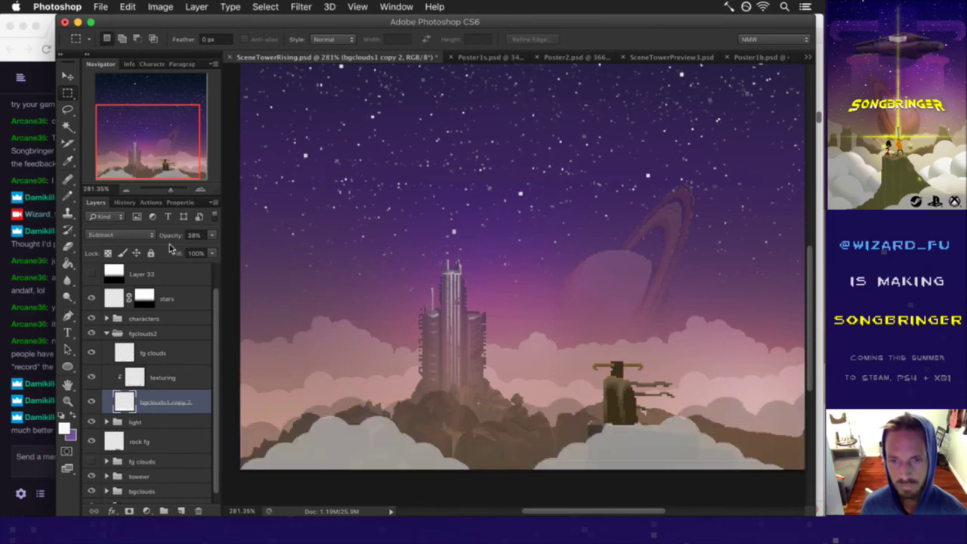
{"action": "key", "text": "shift+plus"}
{"action": "key", "text": "shift+plus"}
{"action": "key", "text": "shift+plus"}
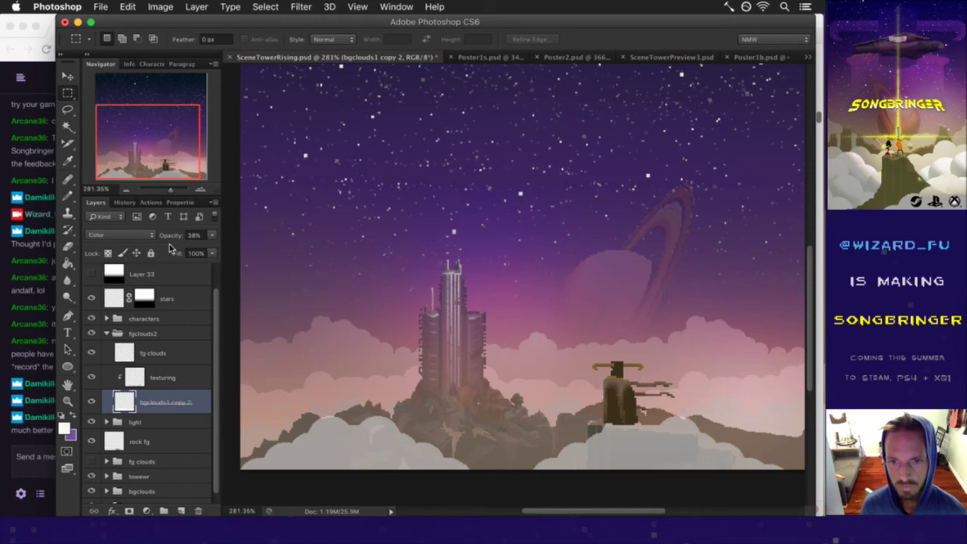
{"action": "key", "text": "shift+plus"}
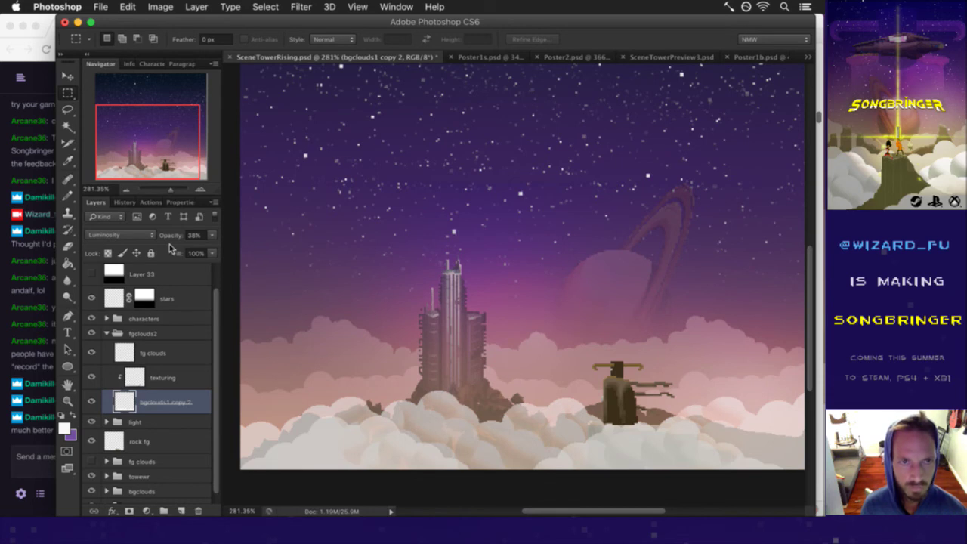
{"action": "key", "text": "shift+plus"}
{"action": "key", "text": "shift+plus"}
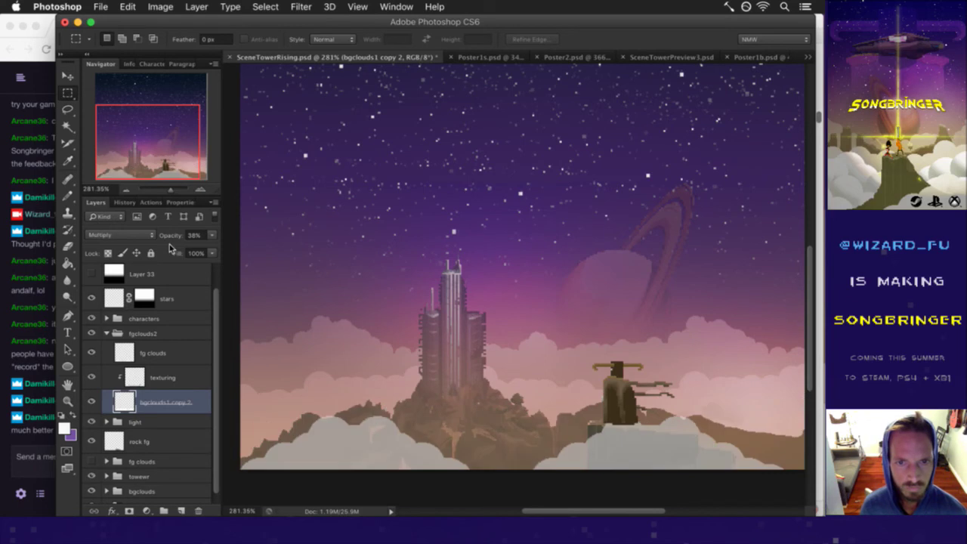
{"action": "key", "text": "shift+plus"}
{"action": "key", "text": "shift+plus"}
{"action": "key", "text": "shift+plus"}
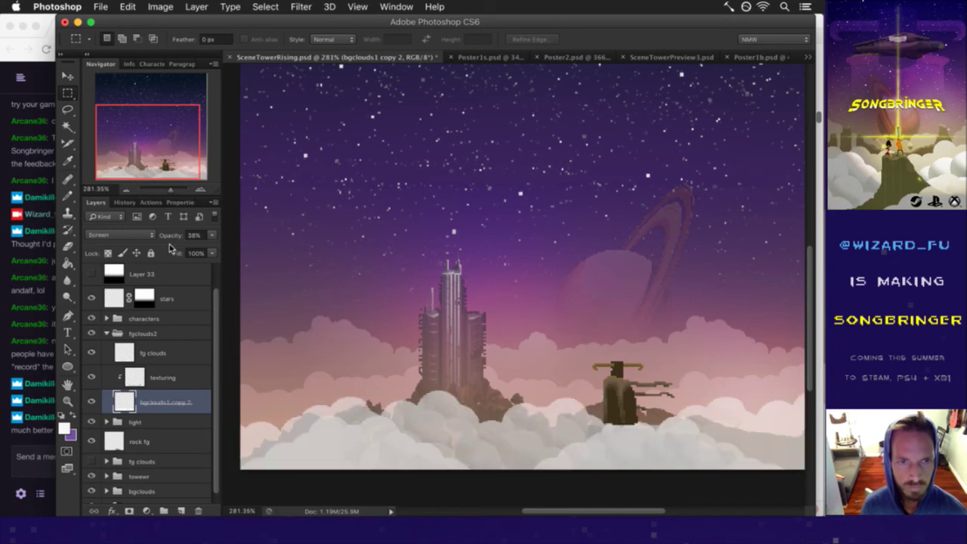
{"action": "key", "text": "shift+minus"}
{"action": "key", "text": "shift+minus"}
{"action": "left_click", "coordinate": [149, 236]}
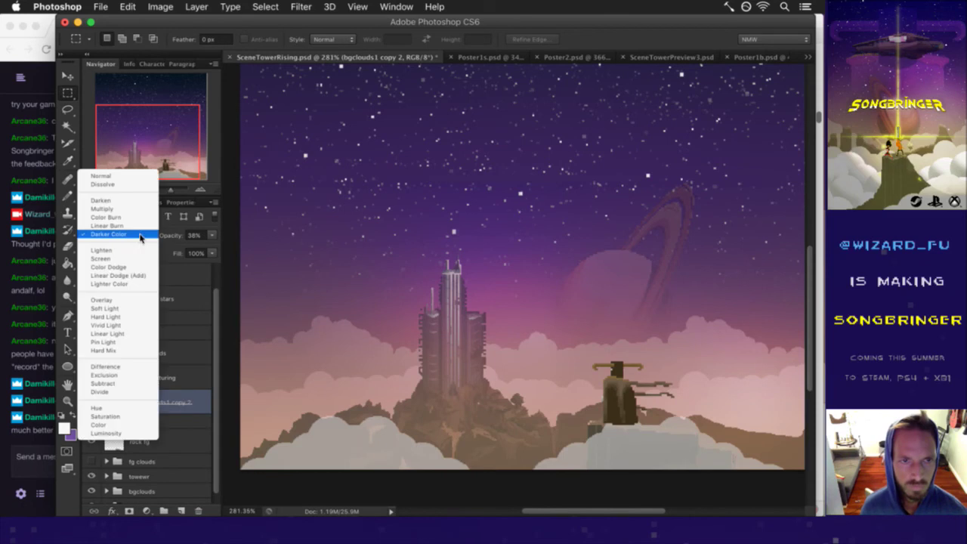
{"action": "left_click", "coordinate": [128, 178]}
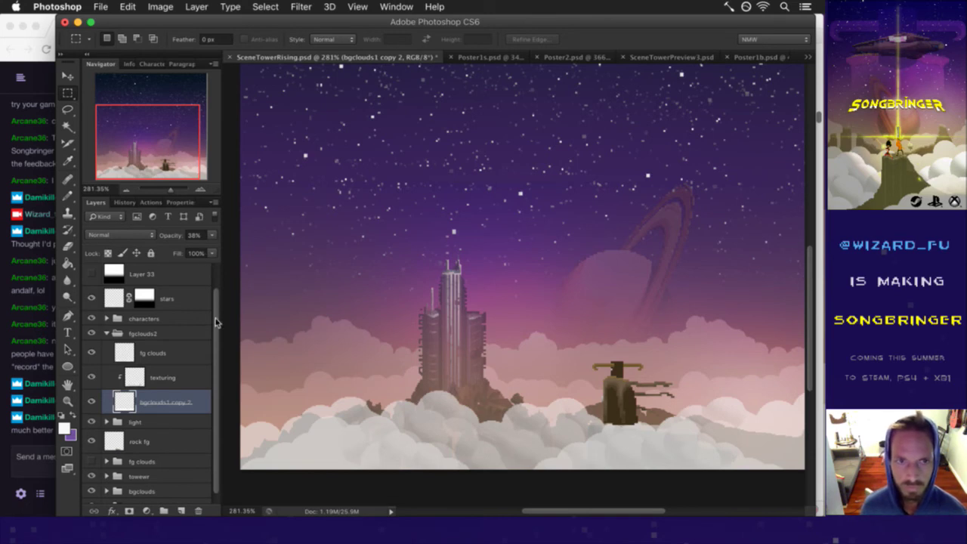
Step: Expand the towwer and bg groups and select the Gradient Fill 1 sky layer
{"action": "scroll", "coordinate": [208, 302], "scroll_direction": "up", "scroll_amount": 1}
{"action": "scroll", "coordinate": [203, 287], "scroll_direction": "down", "scroll_amount": 2}
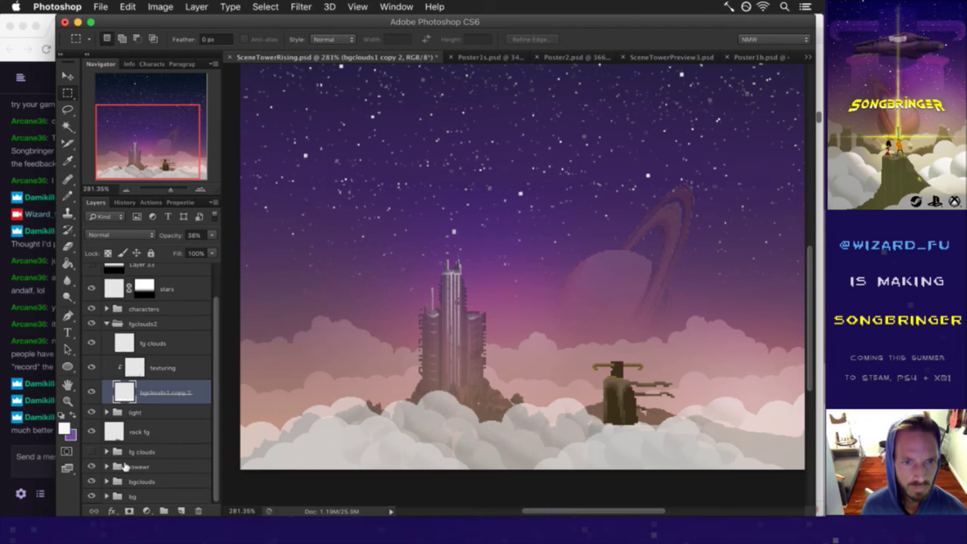
{"action": "left_click", "coordinate": [106, 466]}
{"action": "left_click", "coordinate": [138, 466]}
{"action": "scroll", "coordinate": [158, 452], "scroll_direction": "down", "scroll_amount": 3}
{"action": "scroll", "coordinate": [158, 452], "scroll_direction": "down", "scroll_amount": 1}
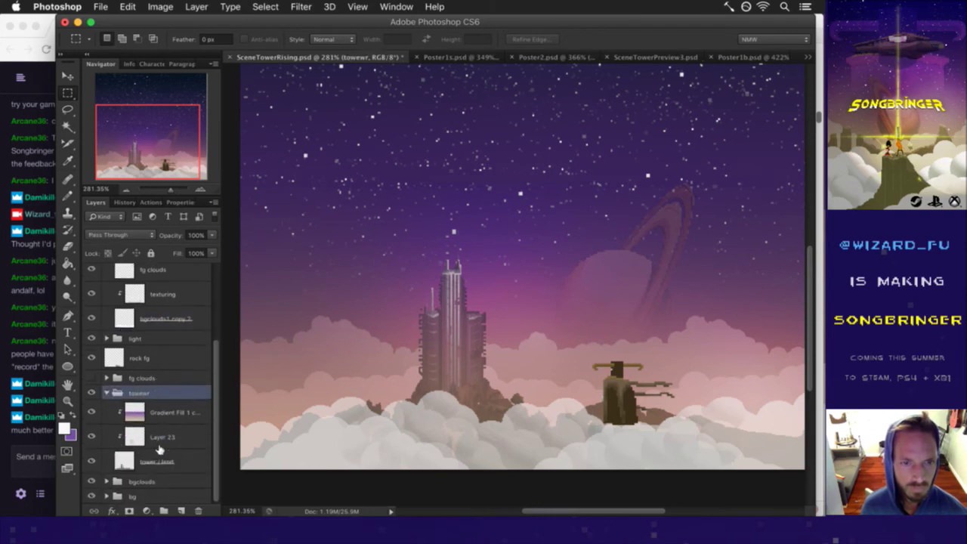
{"action": "left_click", "coordinate": [107, 495]}
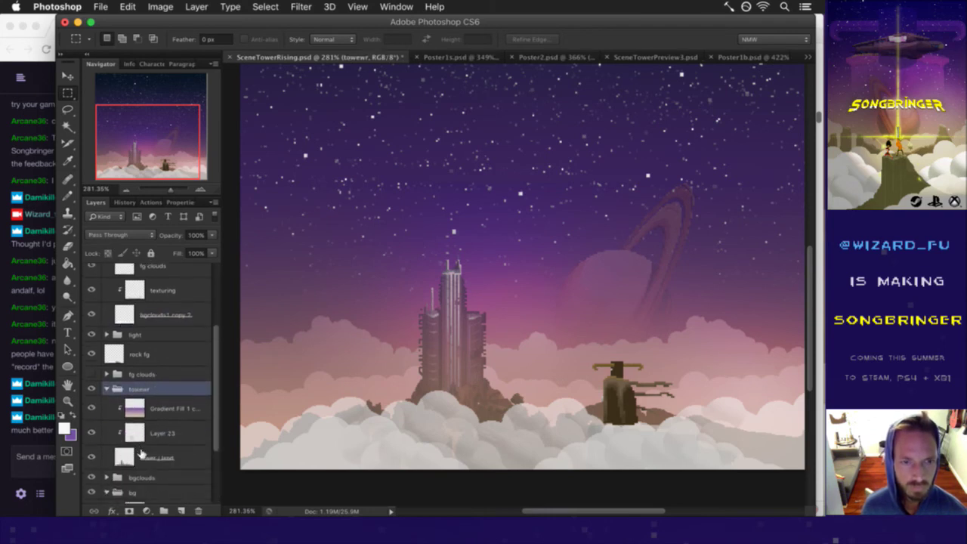
{"action": "scroll", "coordinate": [125, 472], "scroll_direction": "down", "scroll_amount": 3}
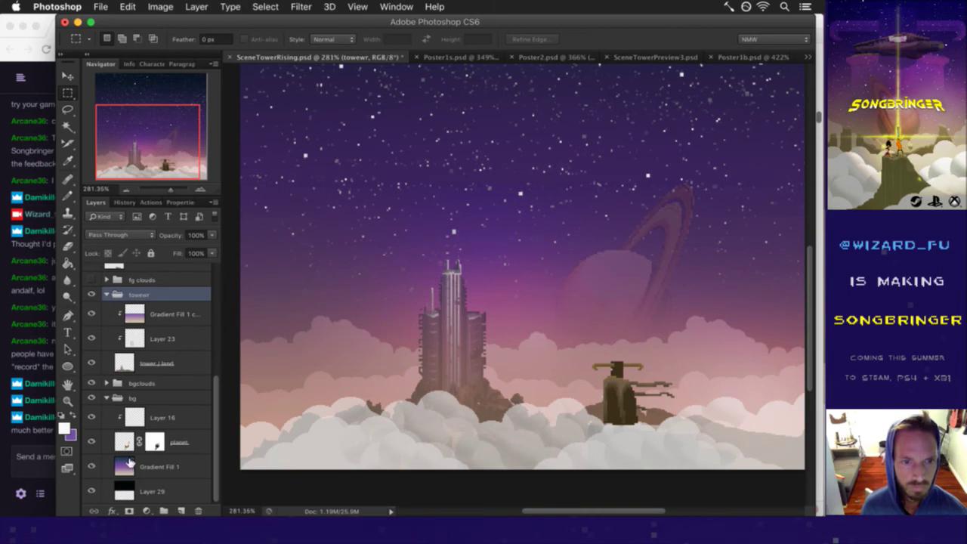
{"action": "left_click", "coordinate": [130, 467]}
{"action": "left_click", "coordinate": [130, 467], "text": "super"}
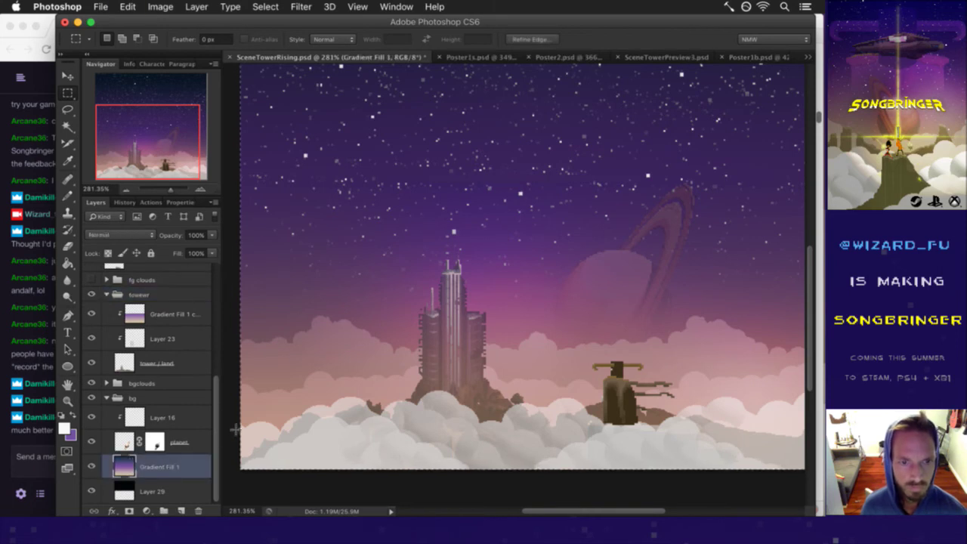
Step: Set the Gradient Fill 1 copy overlay to 59% opacity and select the entire canvas to copy
{"action": "left_click", "coordinate": [137, 312]}
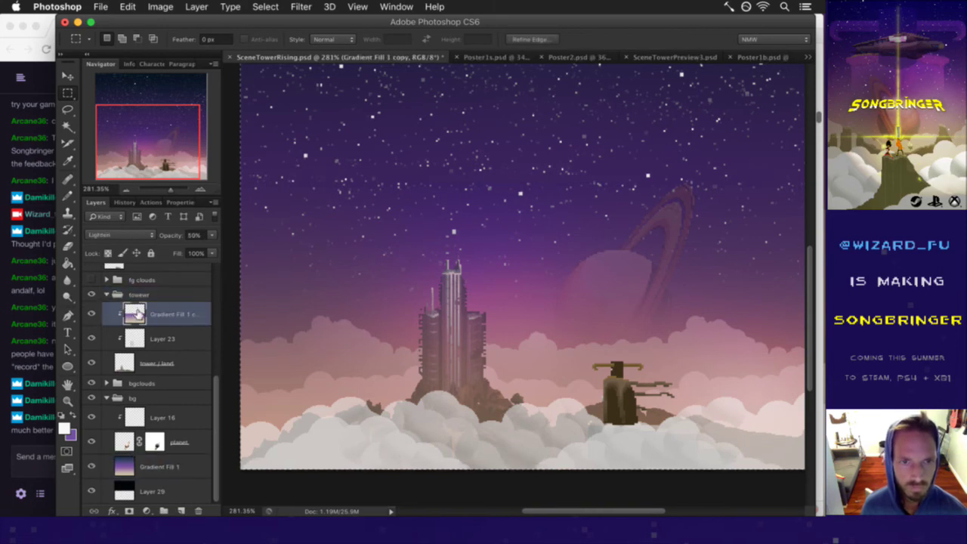
{"action": "key", "text": "super+d"}
{"action": "key", "text": "5"}
{"action": "key", "text": "9"}
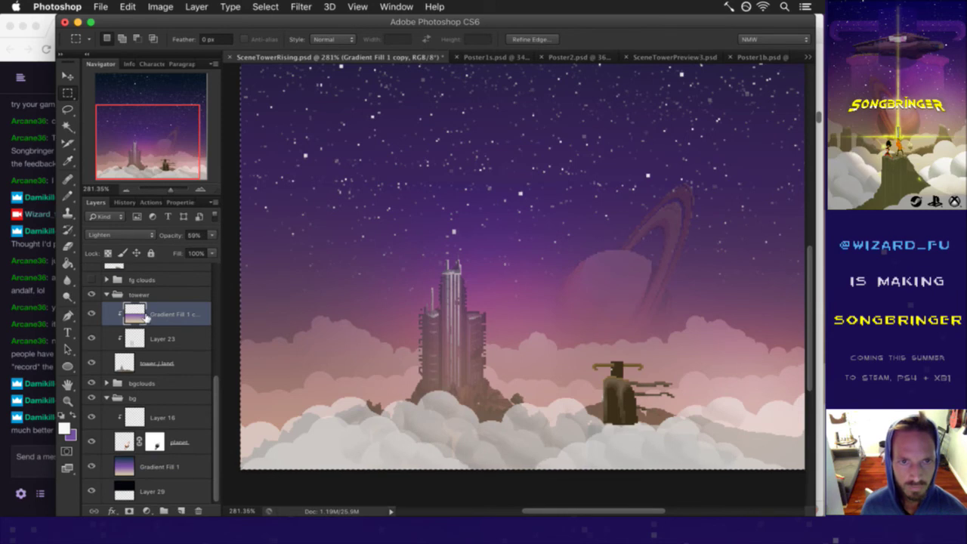
{"action": "key", "text": "super+alt+z"}
{"action": "key", "text": "super+shift+z"}
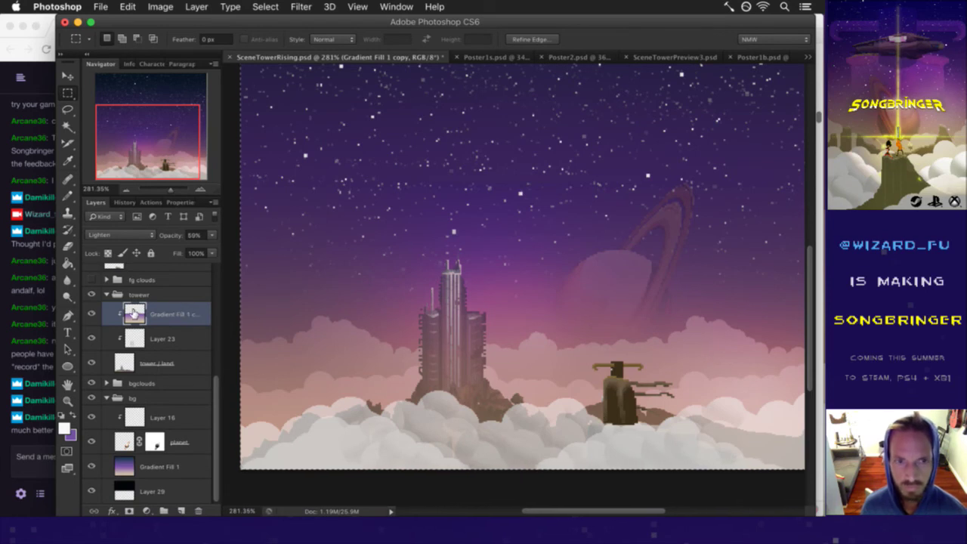
Step: Paste the sky gradient as Layer 35, clip it to the tower, and delete Gradient Fill 1 copy
{"action": "key", "text": "super+c"}
{"action": "key", "text": "super+v"}
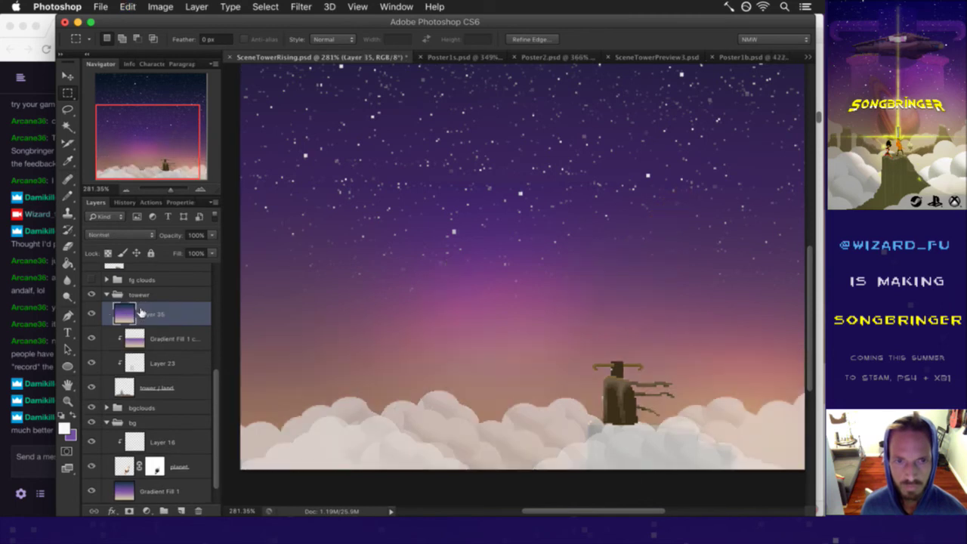
{"action": "left_click", "coordinate": [135, 326], "text": "alt"}
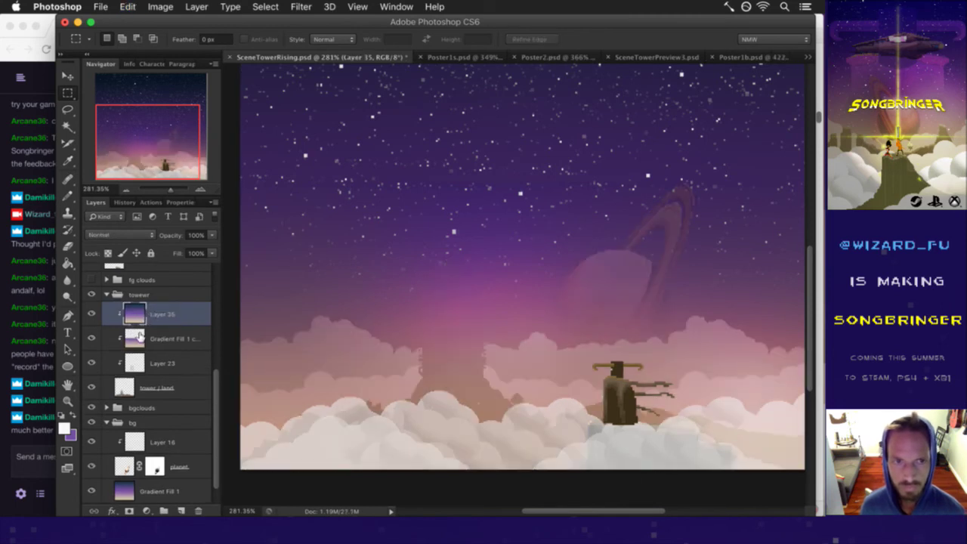
{"action": "left_click", "coordinate": [140, 333]}
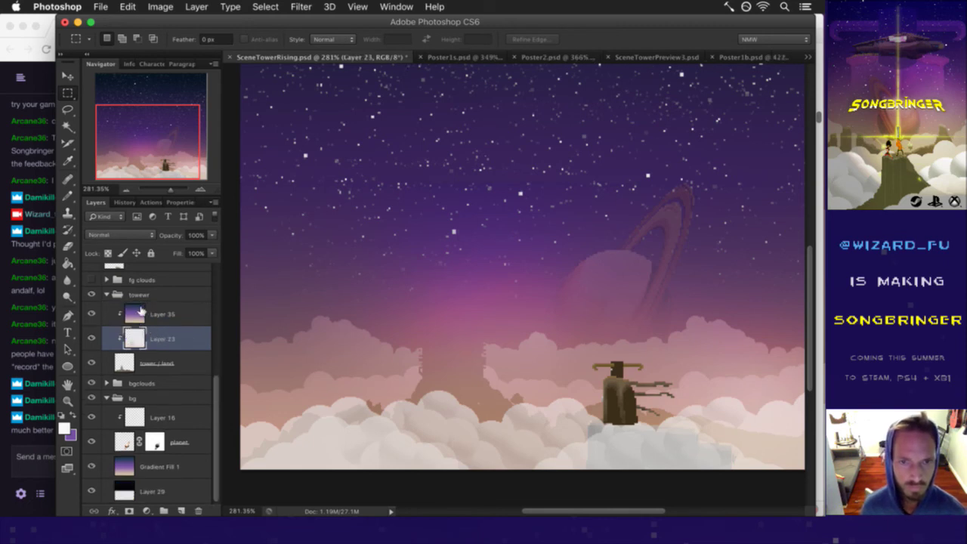
{"action": "key", "text": "BackSpace"}
Step: Set Layer 35 to Lighten blending at 60% opacity and save the document
{"action": "left_click", "coordinate": [141, 236]}
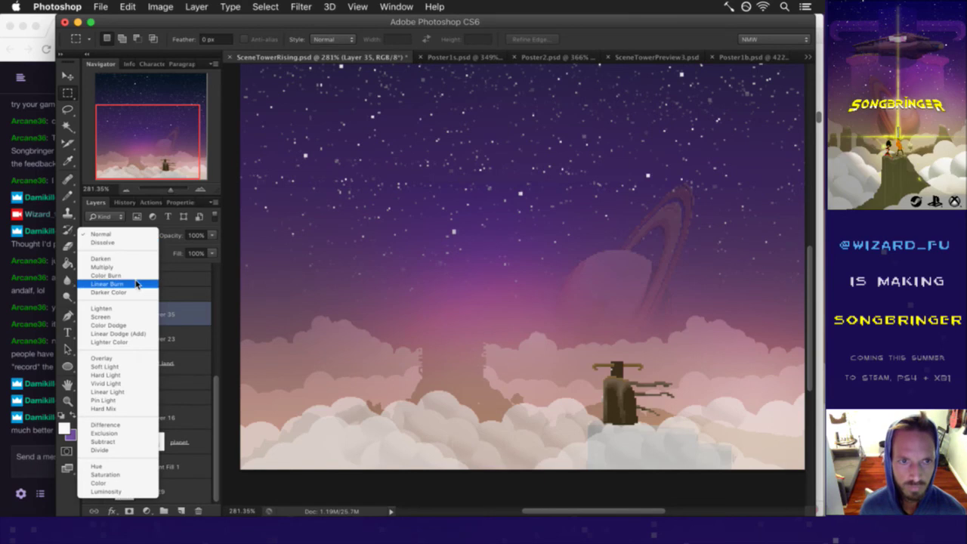
{"action": "left_click", "coordinate": [128, 310]}
{"action": "left_click", "coordinate": [212, 235]}
{"action": "left_click_drag", "start_coordinate": [210, 247], "coordinate": [187, 250]}
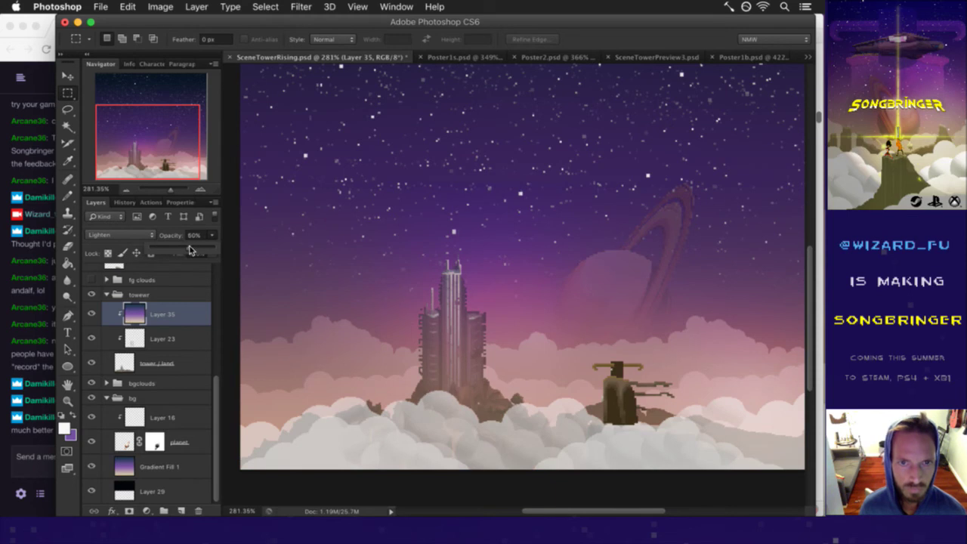
{"action": "left_click", "coordinate": [202, 232]}
{"action": "key", "text": "super+s"}
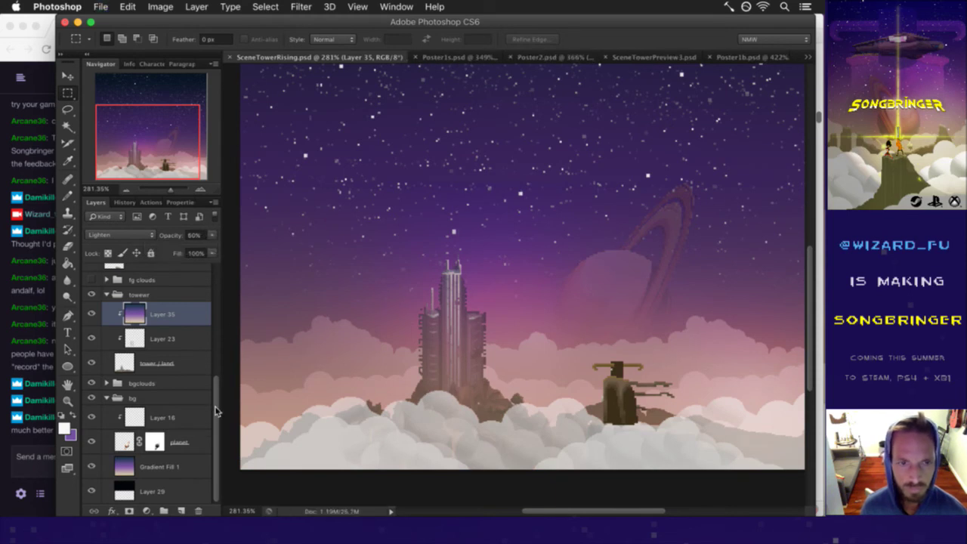
Step: Scroll up the Layers panel and select the fgclouds2 group
{"action": "scroll", "coordinate": [215, 395], "scroll_direction": "up", "scroll_amount": 2}
{"action": "scroll", "coordinate": [212, 385], "scroll_direction": "up", "scroll_amount": 2}
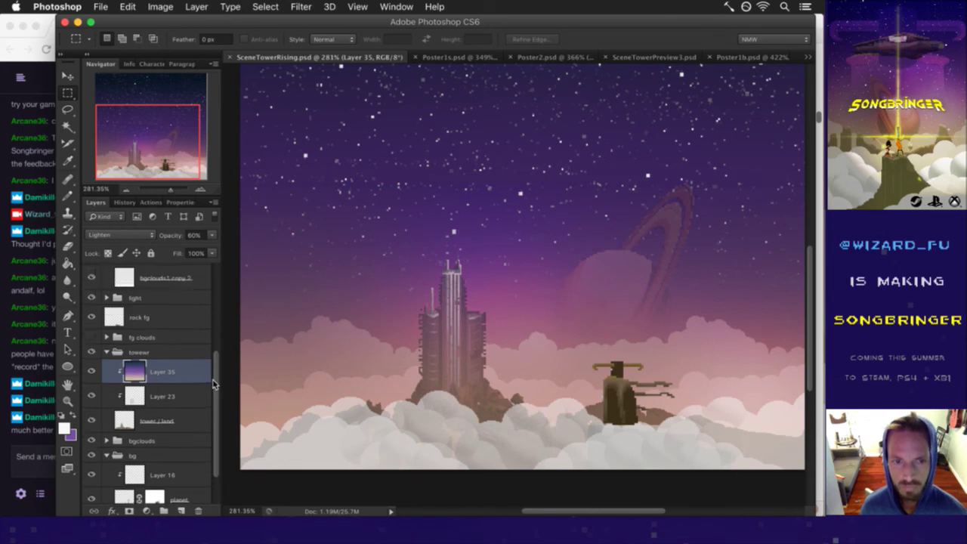
{"action": "scroll", "coordinate": [214, 374], "scroll_direction": "up", "scroll_amount": 2}
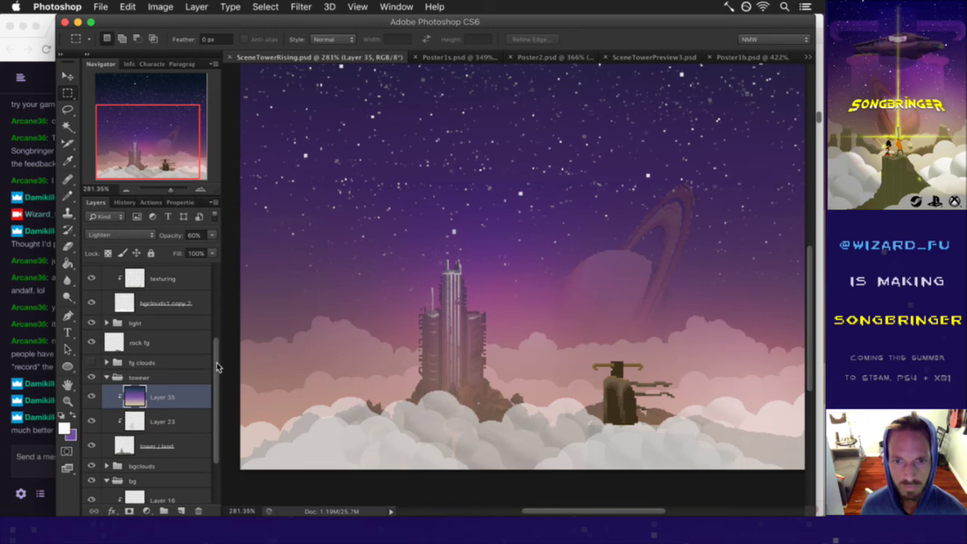
{"action": "scroll", "coordinate": [217, 367], "scroll_direction": "down", "scroll_amount": 6}
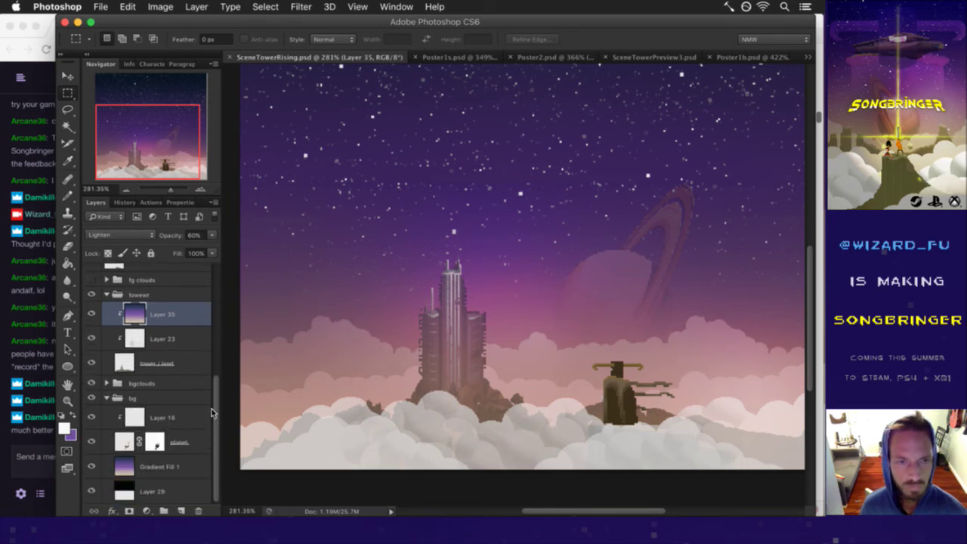
{"action": "scroll", "coordinate": [214, 393], "scroll_direction": "up", "scroll_amount": 8}
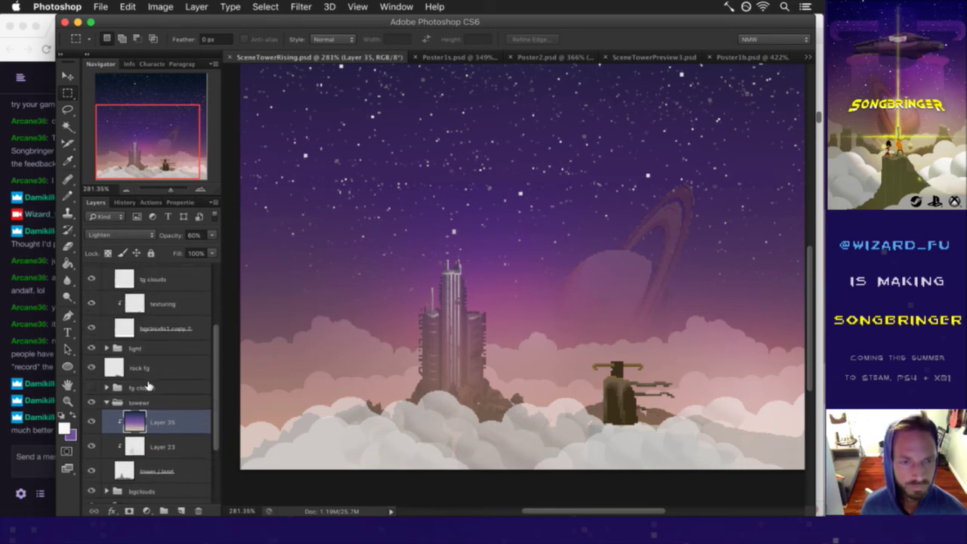
{"action": "scroll", "coordinate": [148, 386], "scroll_direction": "up", "scroll_amount": 4}
{"action": "left_click", "coordinate": [143, 310]}
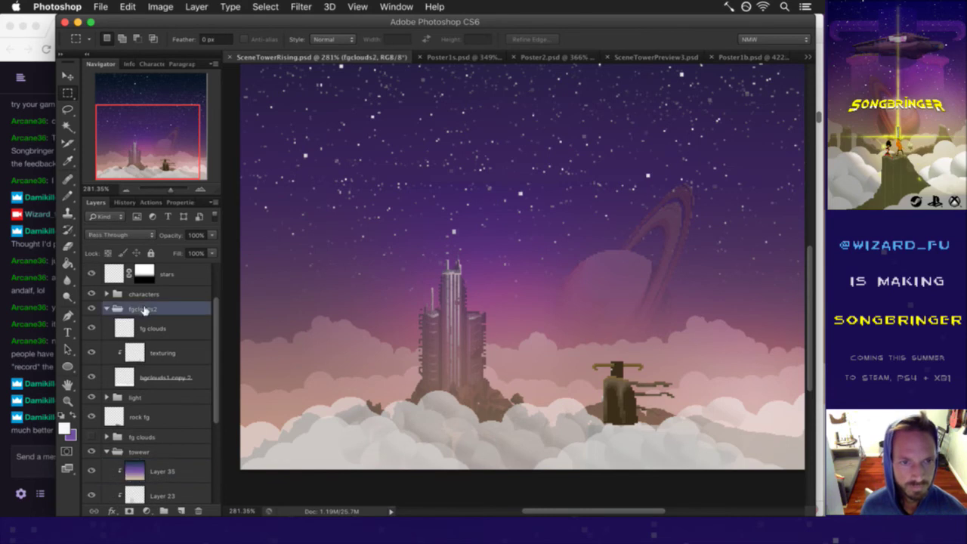
Step: Paste the gradient as Layer 36 above fgclouds2 and set fg clouds to 100% opacity
{"action": "key", "text": "ctrl+v"}
{"action": "left_click_drag", "start_coordinate": [130, 325], "coordinate": [142, 305]}
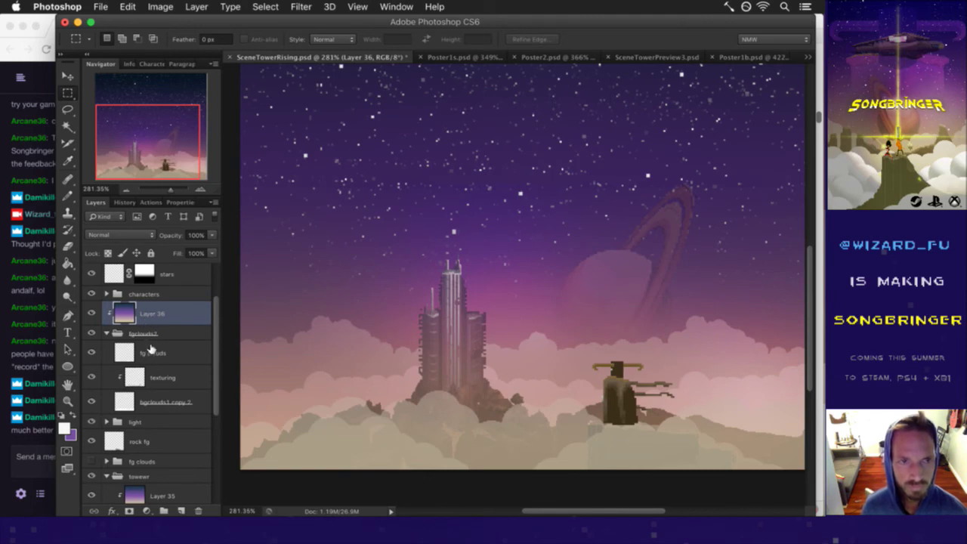
{"action": "left_click", "coordinate": [151, 350]}
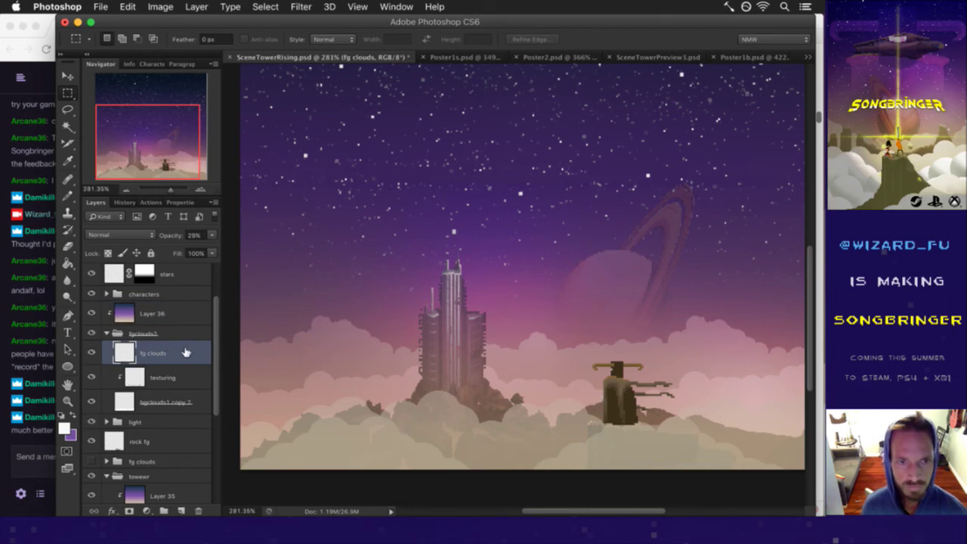
{"action": "left_click", "coordinate": [212, 235]}
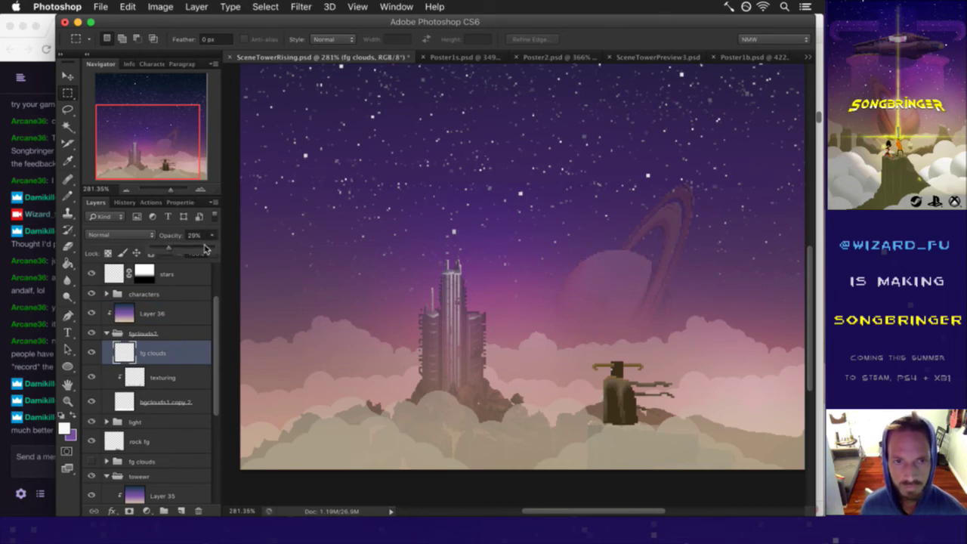
{"action": "left_click_drag", "start_coordinate": [190, 250], "coordinate": [219, 250]}
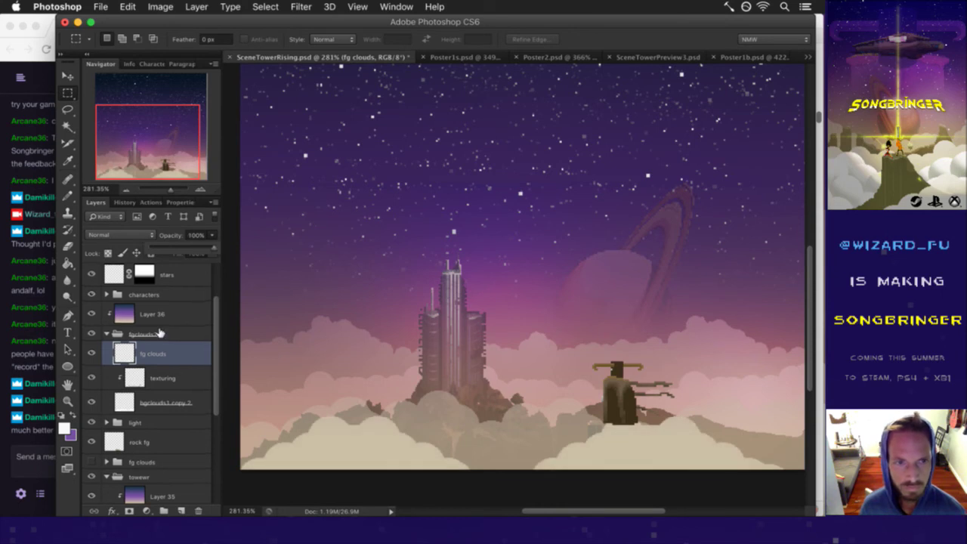
Step: Move fgclouds2 above characters and clip Layer 36 to the group
{"action": "scroll", "coordinate": [160, 332], "scroll_direction": "up", "scroll_amount": 1}
{"action": "left_click_drag", "start_coordinate": [119, 348], "coordinate": [127, 310]}
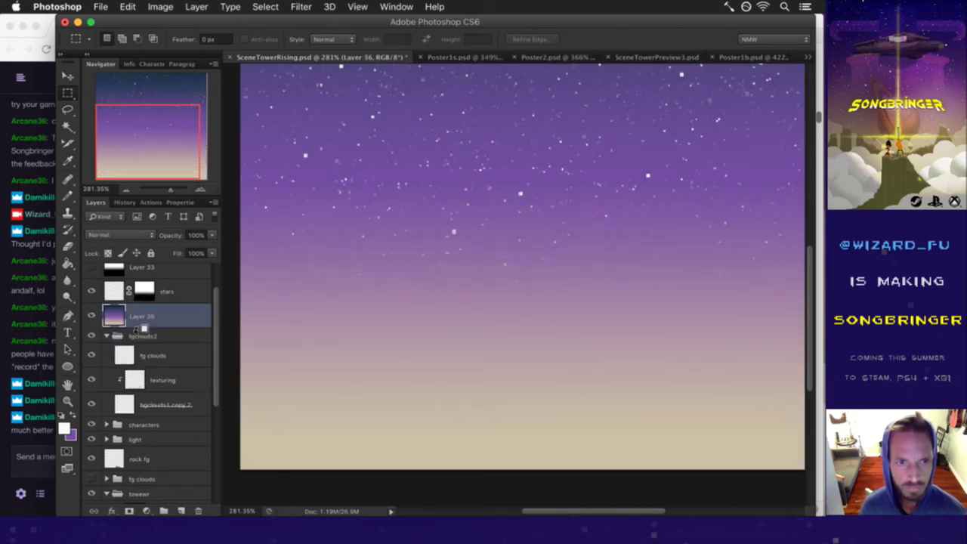
{"action": "left_click", "coordinate": [142, 327], "text": "alt"}
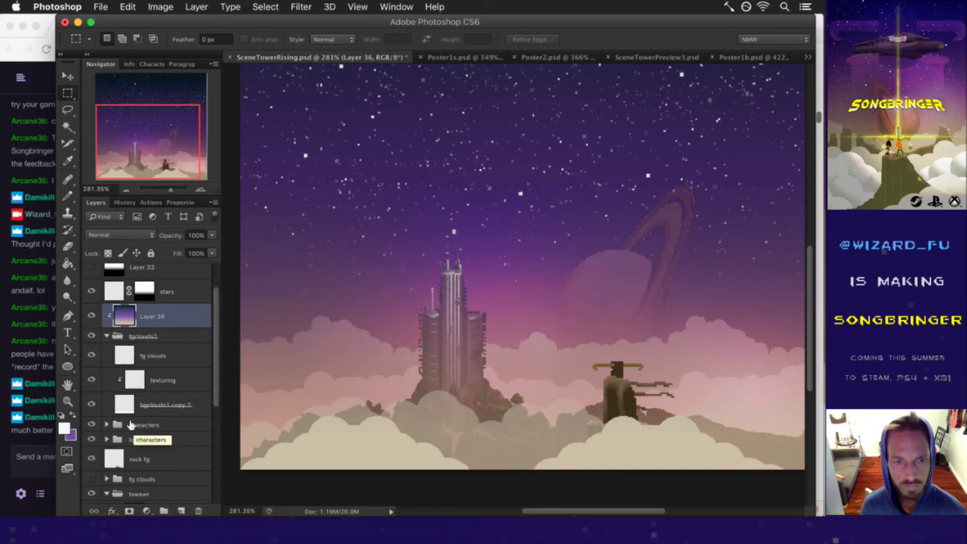
Step: Move the characters group above Layer 36 and put the rock fg layer inside it
{"action": "left_click_drag", "start_coordinate": [119, 426], "coordinate": [127, 305]}
{"action": "scroll", "coordinate": [146, 338], "scroll_direction": "down", "scroll_amount": 1}
{"action": "left_click_drag", "start_coordinate": [119, 437], "coordinate": [108, 291]}
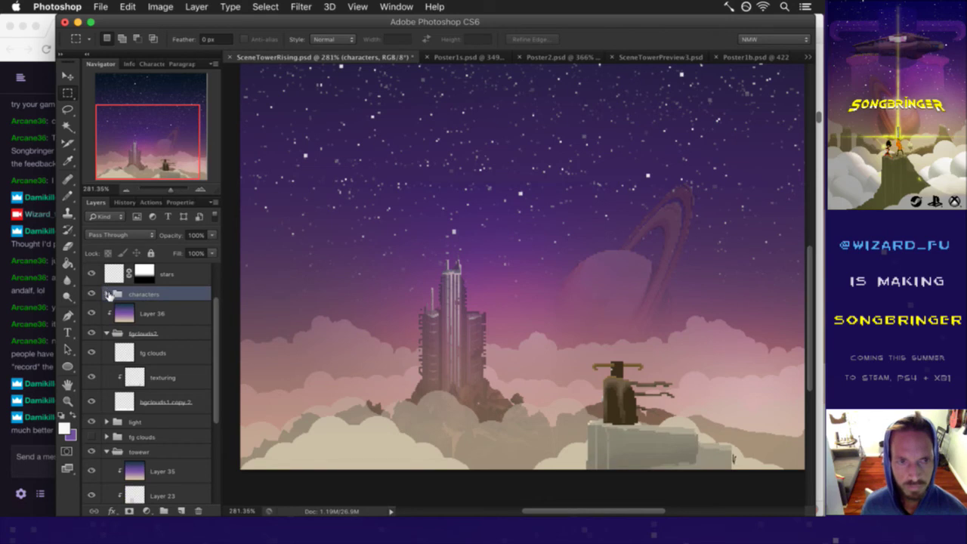
{"action": "left_click", "coordinate": [109, 293]}
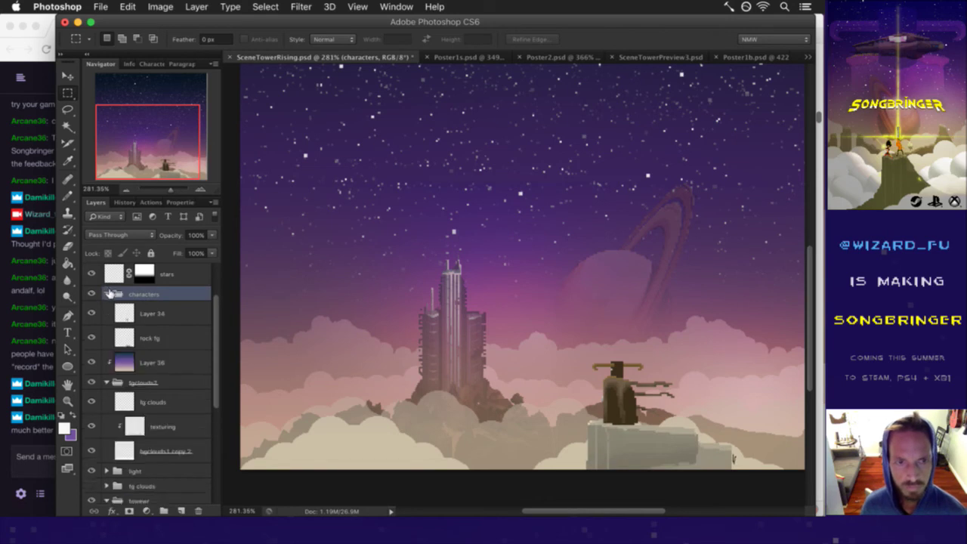
{"action": "left_click", "coordinate": [109, 293]}
{"action": "left_click", "coordinate": [125, 335]}
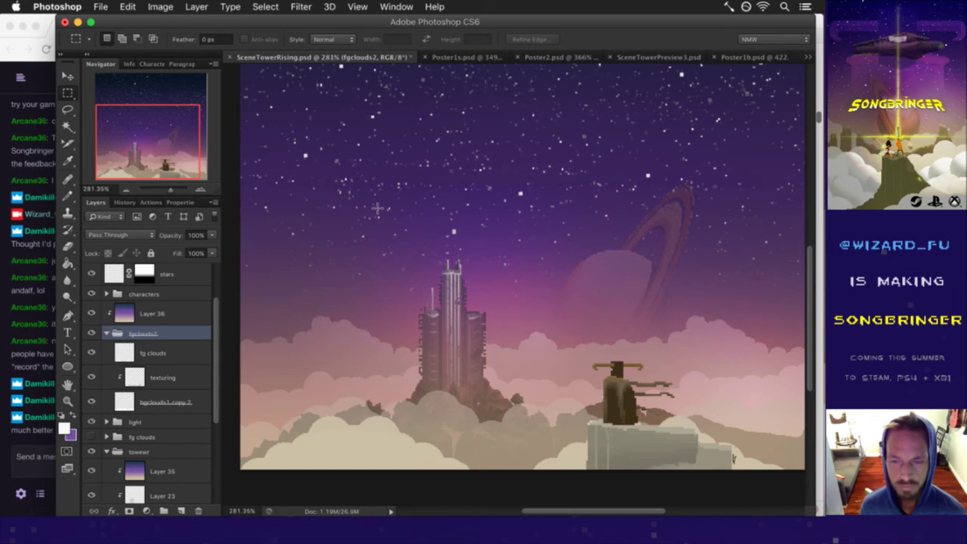
Step: Copy the whole fg mtn layer from Poster1s.psd and return to SceneTowerRising.psd
{"action": "left_click", "coordinate": [458, 58]}
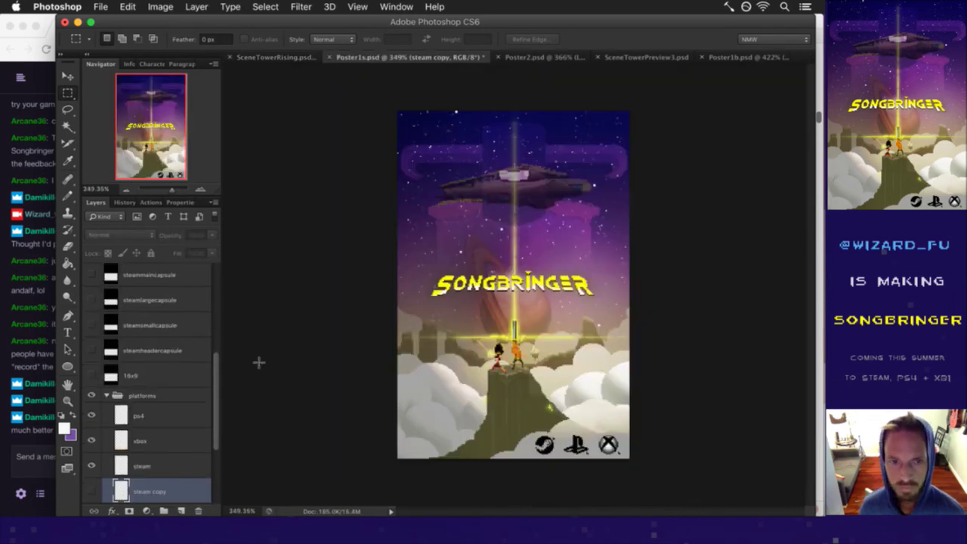
{"action": "scroll", "coordinate": [216, 400], "scroll_direction": "down", "scroll_amount": 3}
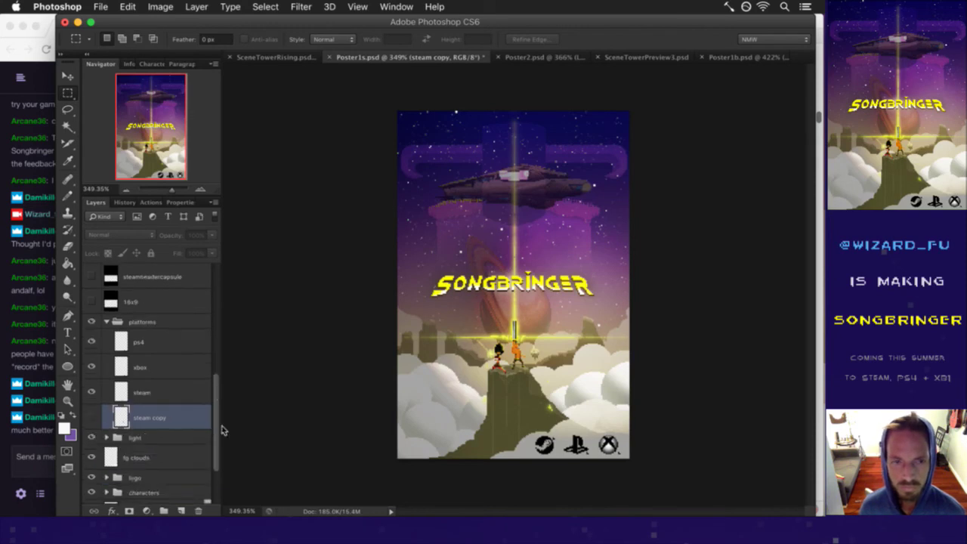
{"action": "scroll", "coordinate": [223, 441], "scroll_direction": "down", "scroll_amount": 2}
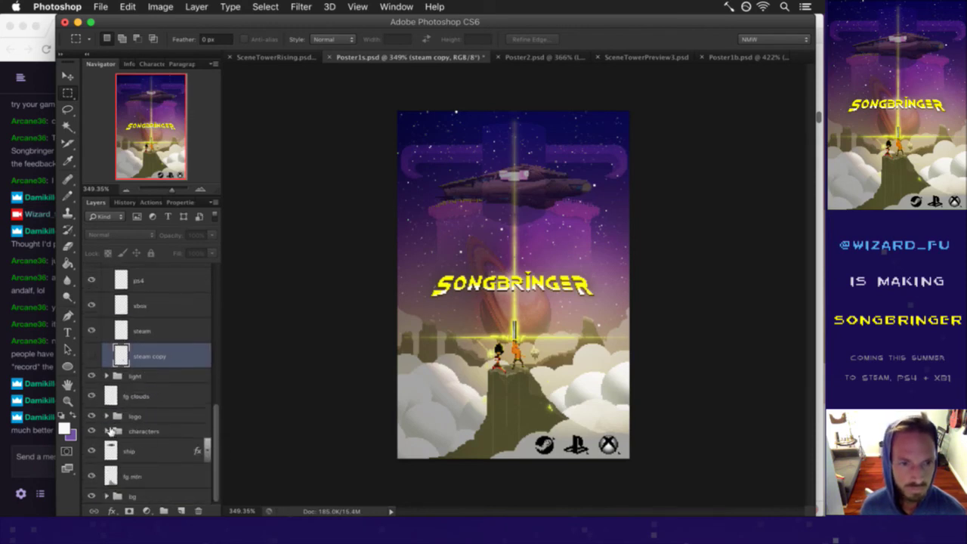
{"action": "left_click", "coordinate": [113, 474]}
{"action": "key", "text": "super+a"}
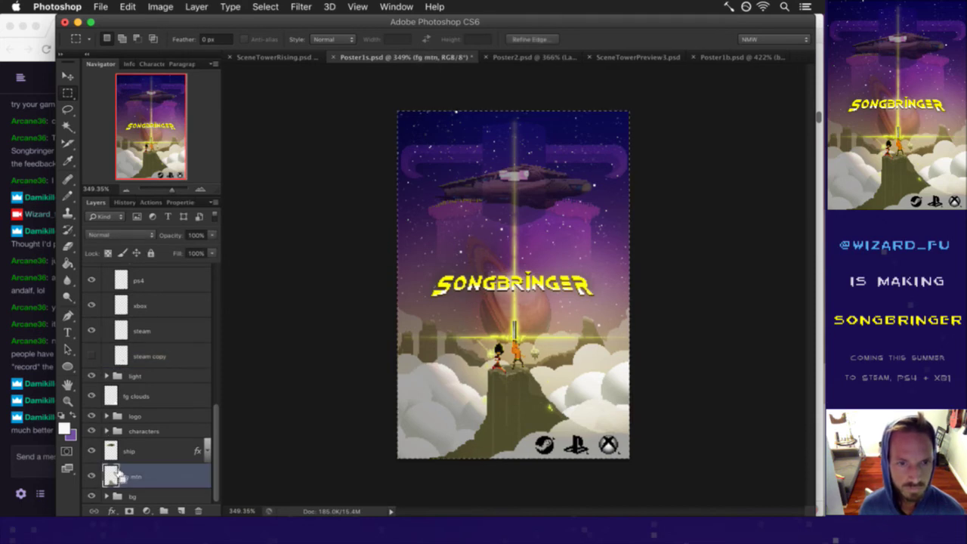
{"action": "key", "text": "super+c"}
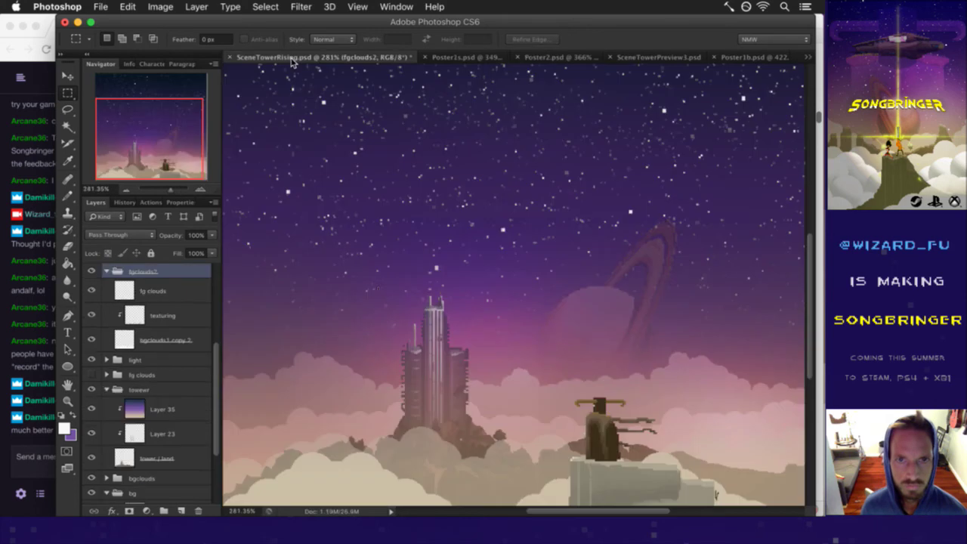
{"action": "left_click", "coordinate": [293, 59]}
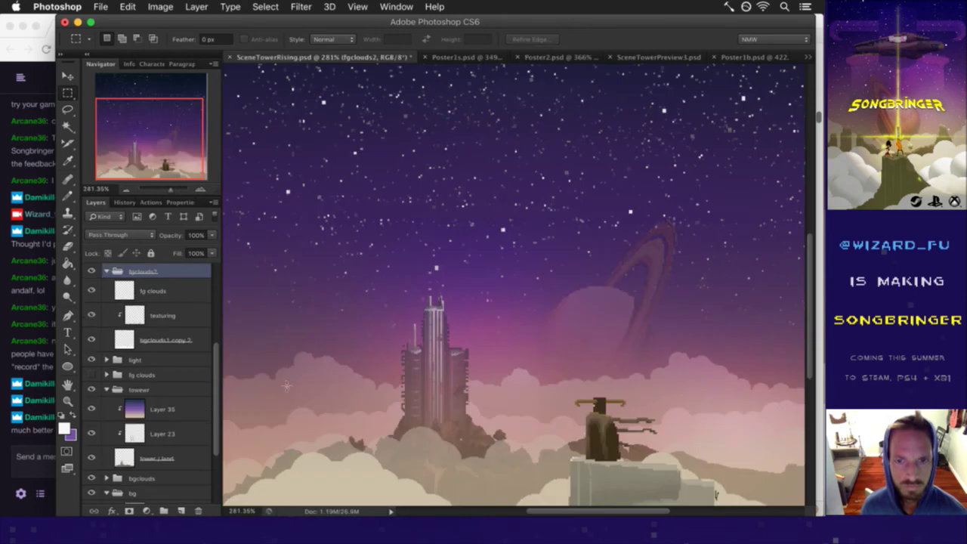
Step: Paste the mountain into the characters group and move it down beneath the figure
{"action": "scroll", "coordinate": [203, 411], "scroll_direction": "down", "scroll_amount": 2}
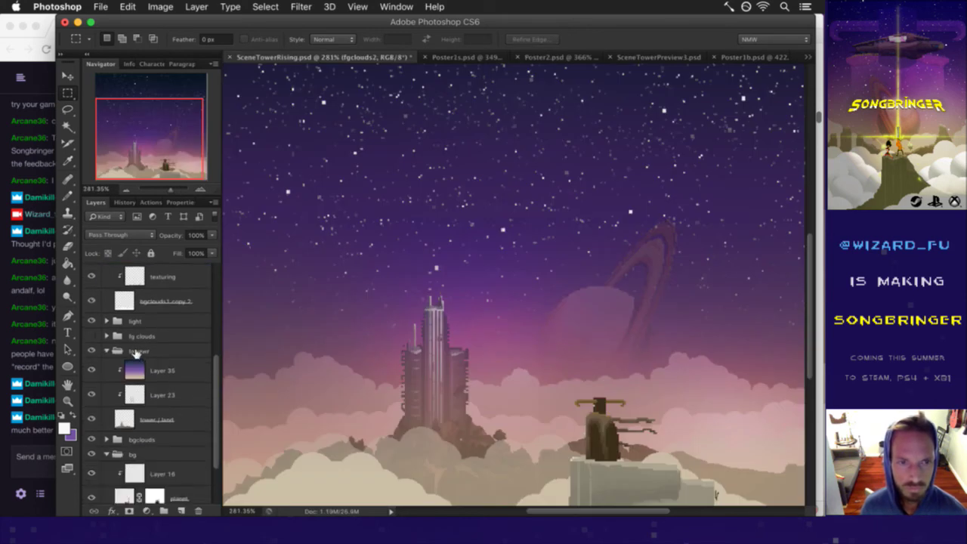
{"action": "scroll", "coordinate": [134, 355], "scroll_direction": "up", "scroll_amount": 5}
{"action": "scroll", "coordinate": [133, 355], "scroll_direction": "up", "scroll_amount": 4}
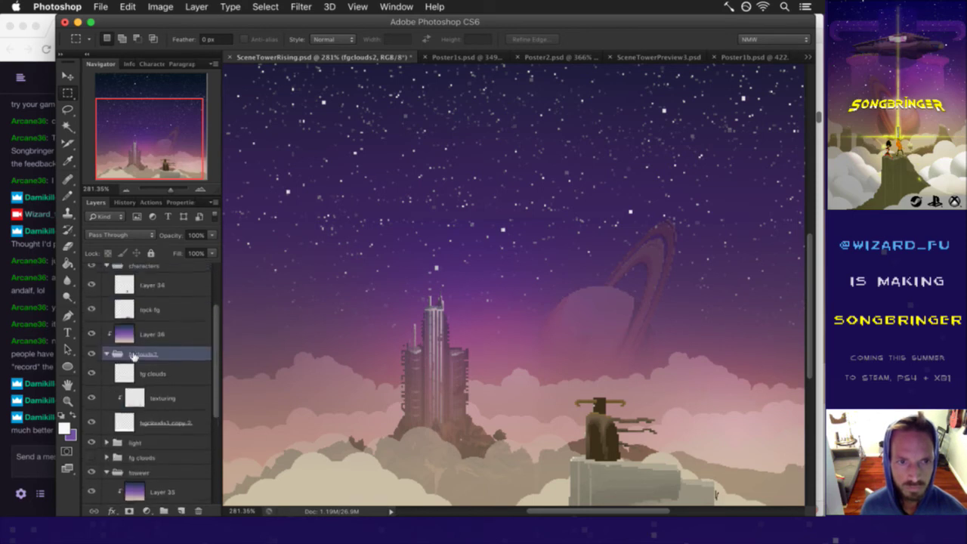
{"action": "left_click", "coordinate": [125, 330]}
{"action": "key", "text": "super+z"}
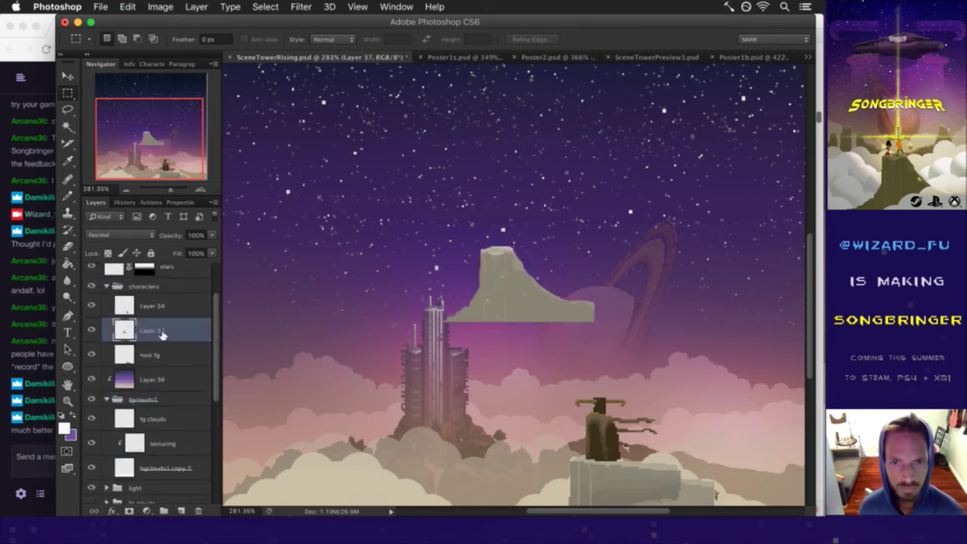
{"action": "key", "text": "v"}
{"action": "left_click_drag", "start_coordinate": [503, 356], "coordinate": [568, 464]}
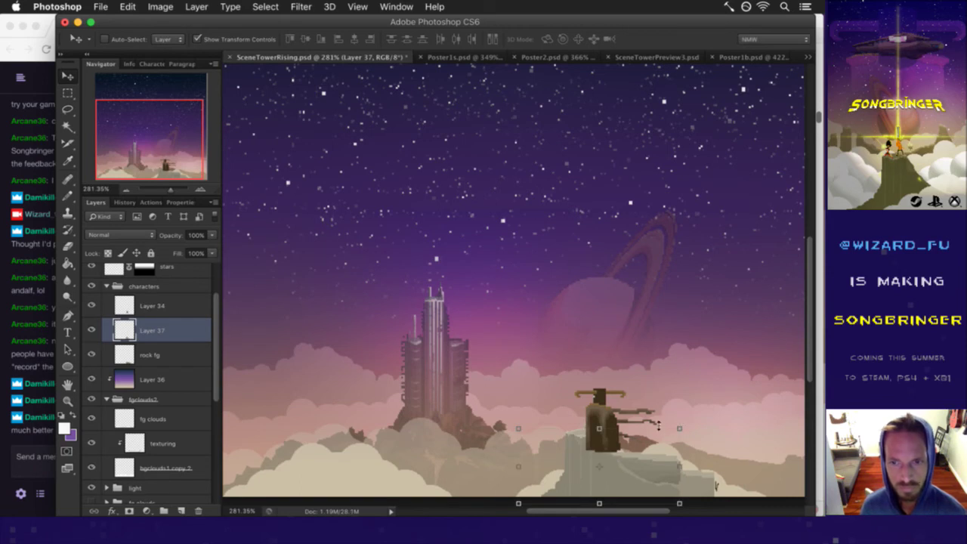
Step: Stretch the pasted mountain to 200% height, shift it down-right, and save the scene
{"action": "left_click_drag", "start_coordinate": [679, 428], "coordinate": [714, 413]}
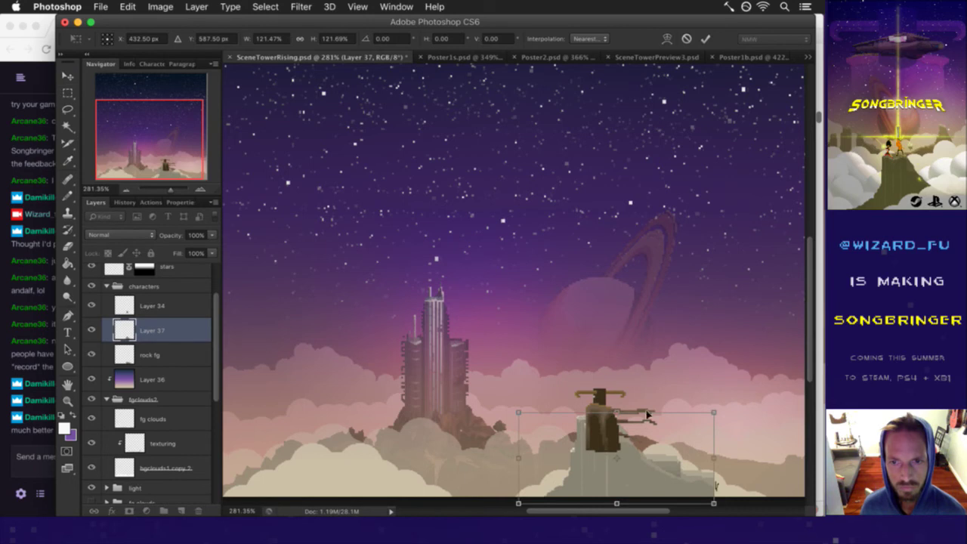
{"action": "left_click", "coordinate": [337, 39]}
{"action": "type", "text": "200"}
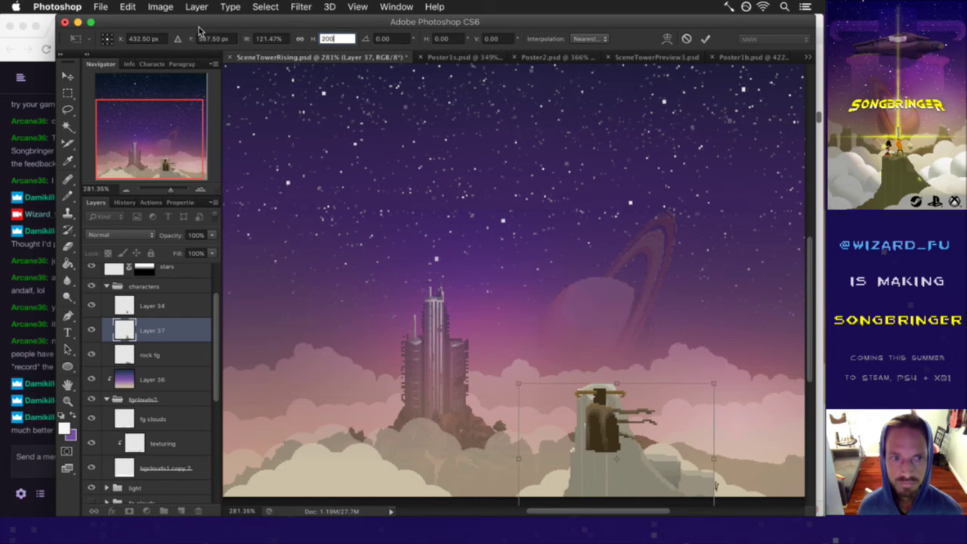
{"action": "key", "text": "Return"}
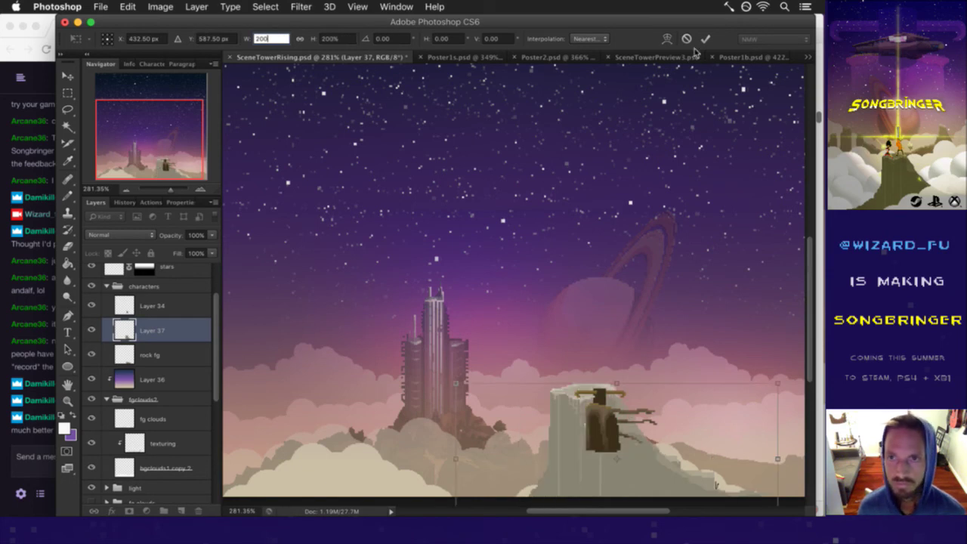
{"action": "left_click", "coordinate": [706, 39]}
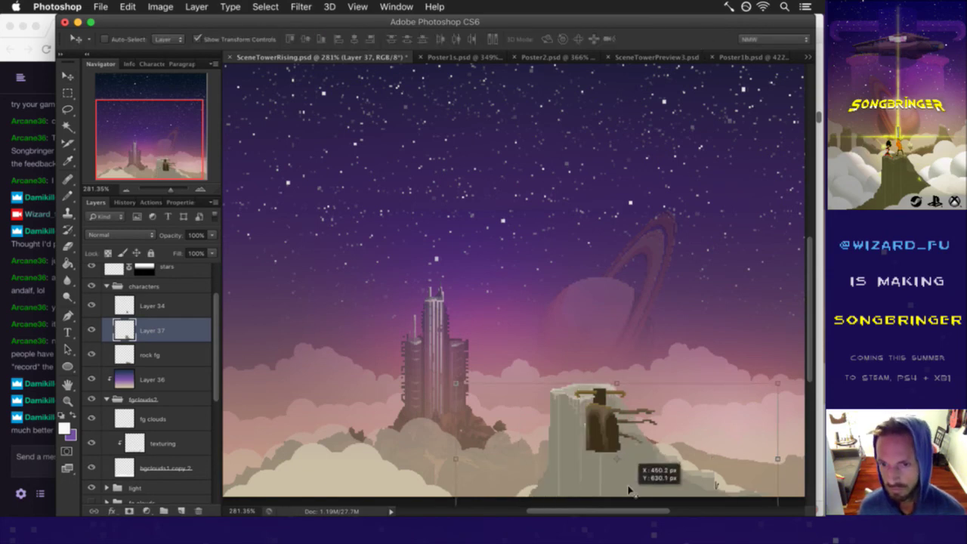
{"action": "left_click_drag", "start_coordinate": [627, 484], "coordinate": [686, 484]}
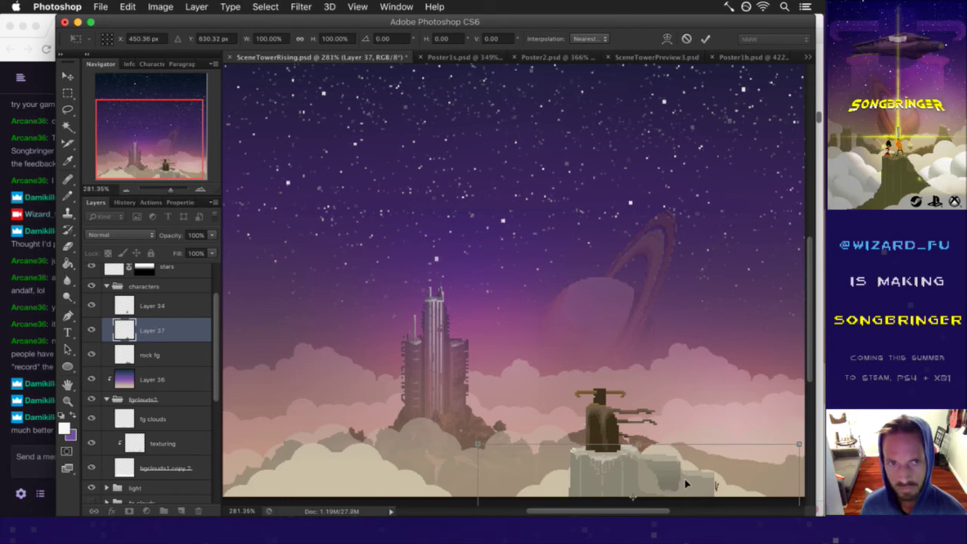
{"action": "left_click", "coordinate": [705, 38]}
{"action": "key", "text": "ctrl+s"}
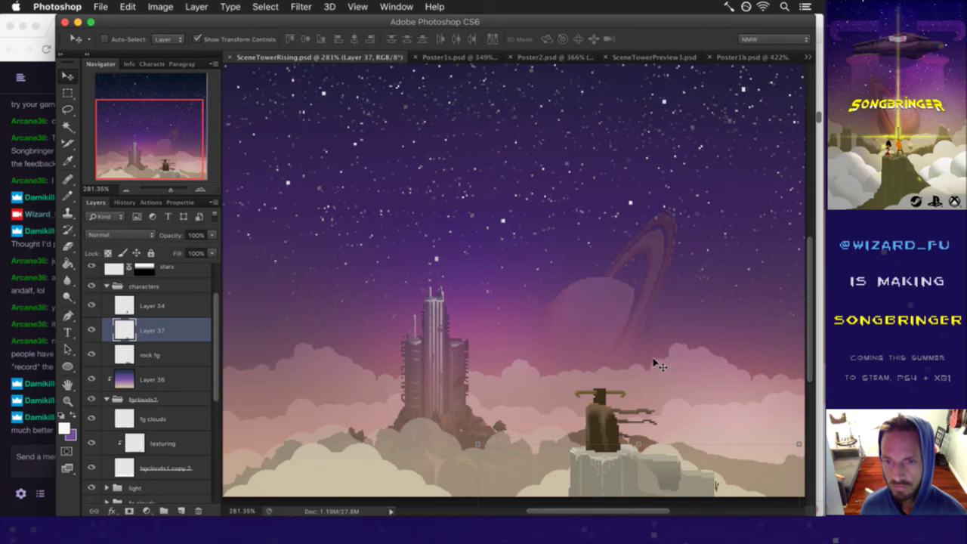
Step: Move the light group above the characters group, hide the old rock fg layer, and save
{"action": "key", "text": "m"}
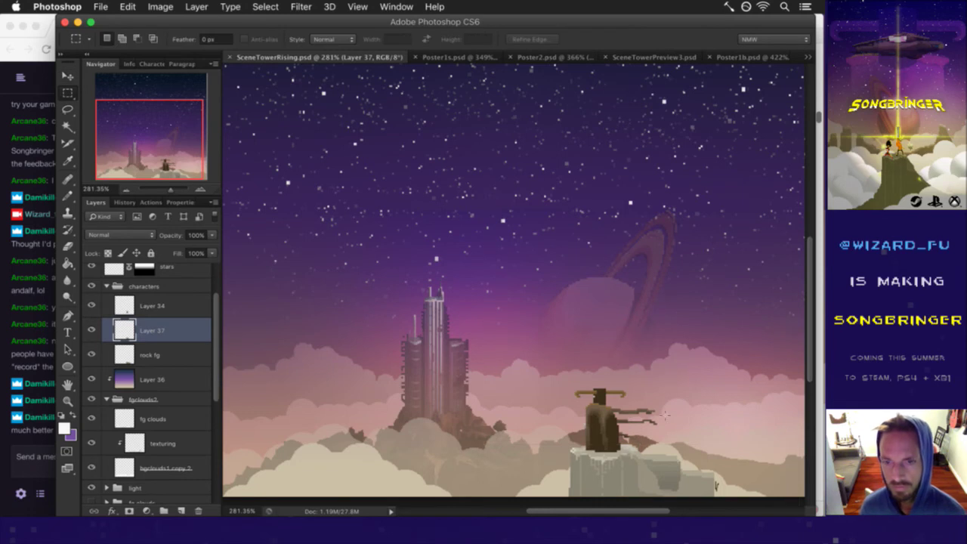
{"action": "scroll", "coordinate": [664, 435], "scroll_direction": "up", "scroll_amount": 2}
{"action": "left_click_drag", "start_coordinate": [658, 453], "coordinate": [654, 336]}
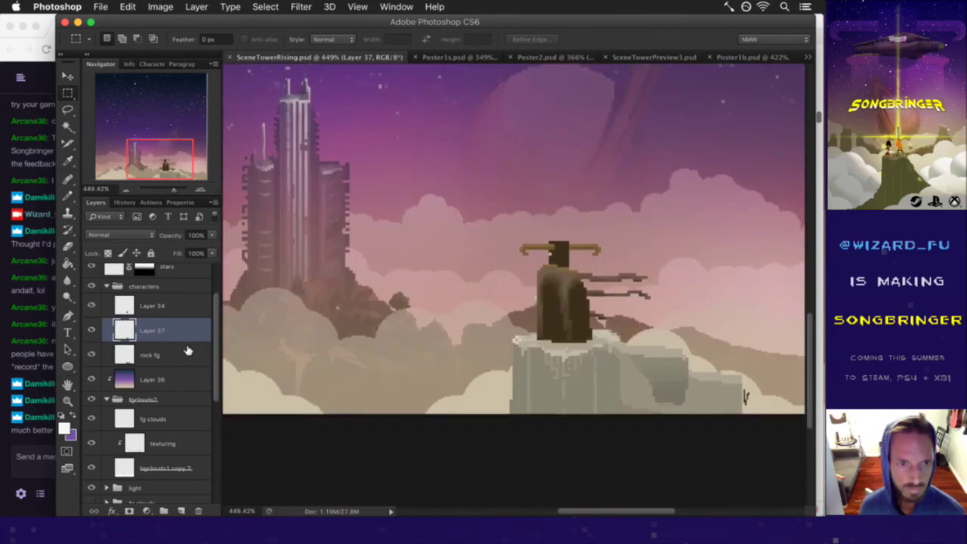
{"action": "left_click_drag", "start_coordinate": [220, 371], "coordinate": [221, 400]}
{"action": "left_click_drag", "start_coordinate": [119, 419], "coordinate": [129, 317]}
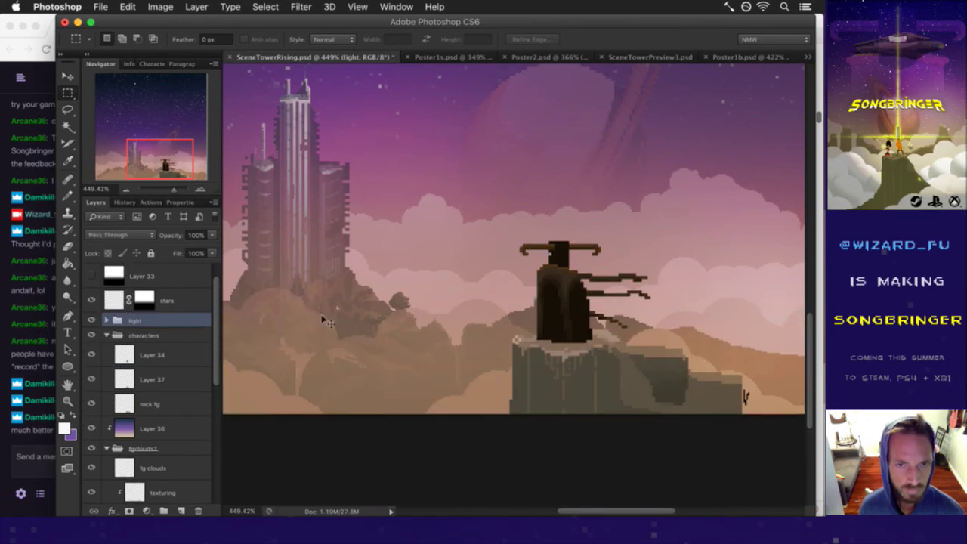
{"action": "scroll", "coordinate": [399, 334], "scroll_direction": "down", "scroll_amount": 5}
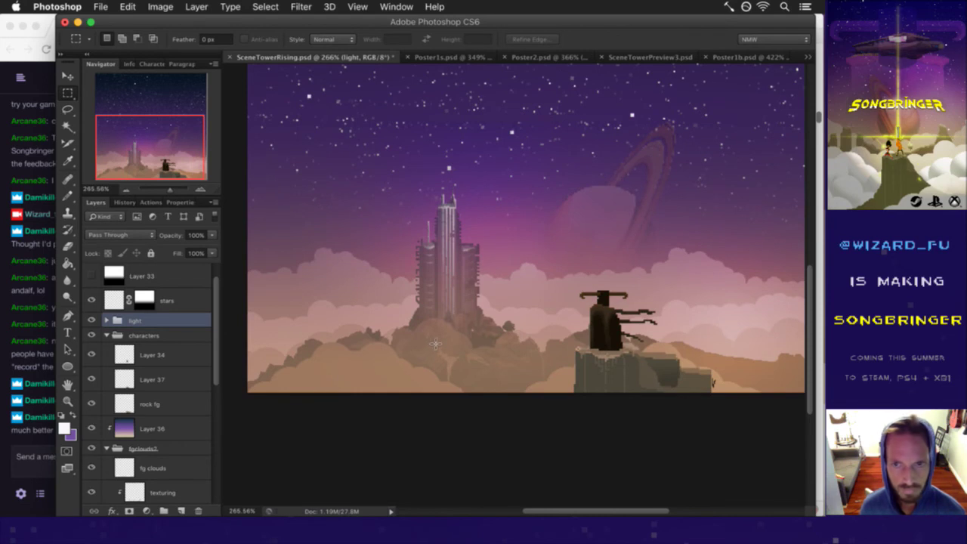
{"action": "left_click", "coordinate": [92, 403]}
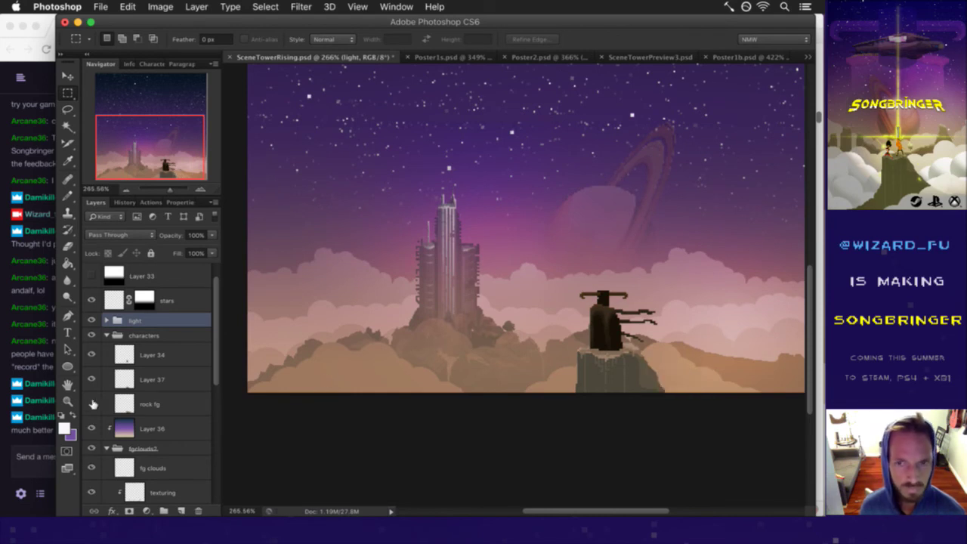
{"action": "key", "text": "super+s"}
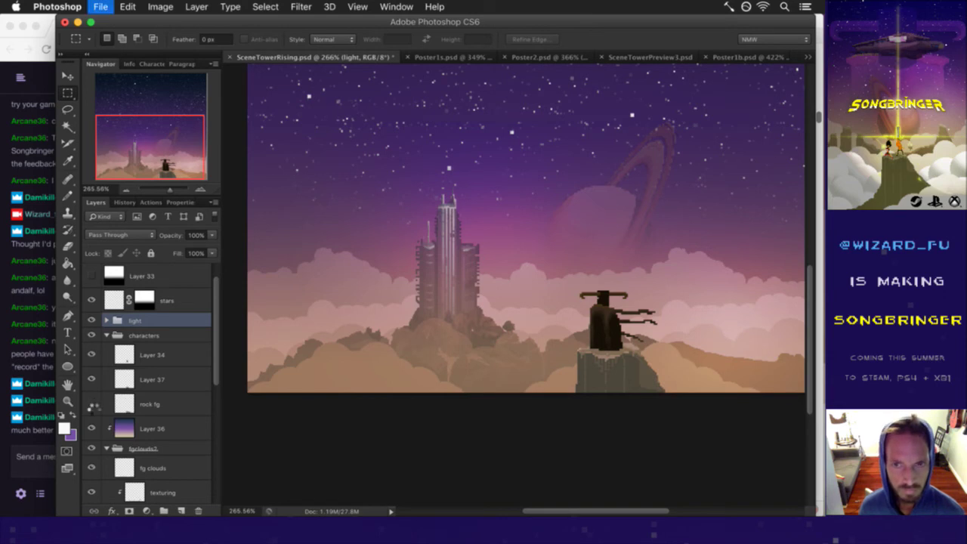
Step: Rename Layer 37 to 'rock' and save the tower scene again
{"action": "double_click", "coordinate": [153, 380]}
{"action": "type", "text": "rock"}
{"action": "key", "text": "Return"}
{"action": "key", "text": "v"}
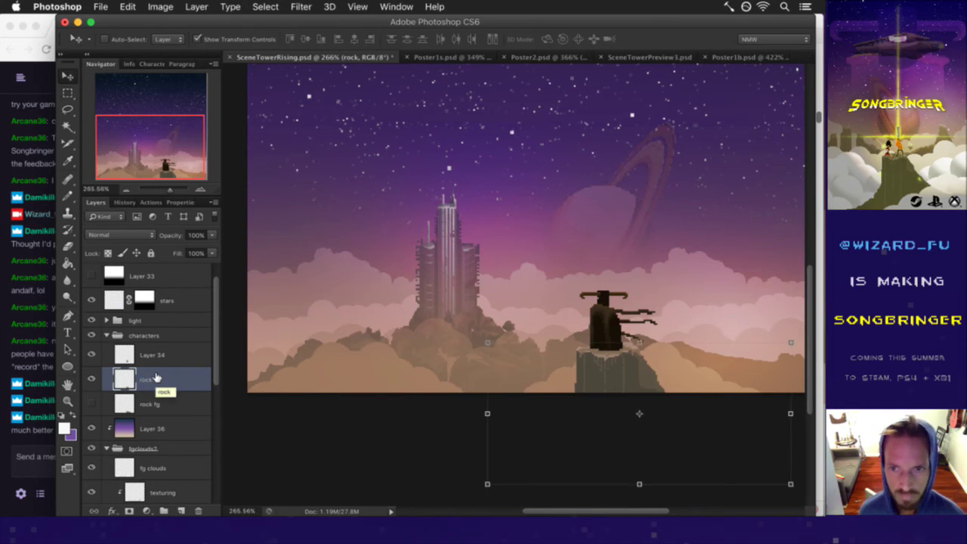
{"action": "key", "text": "m"}
{"action": "key", "text": "super+s"}
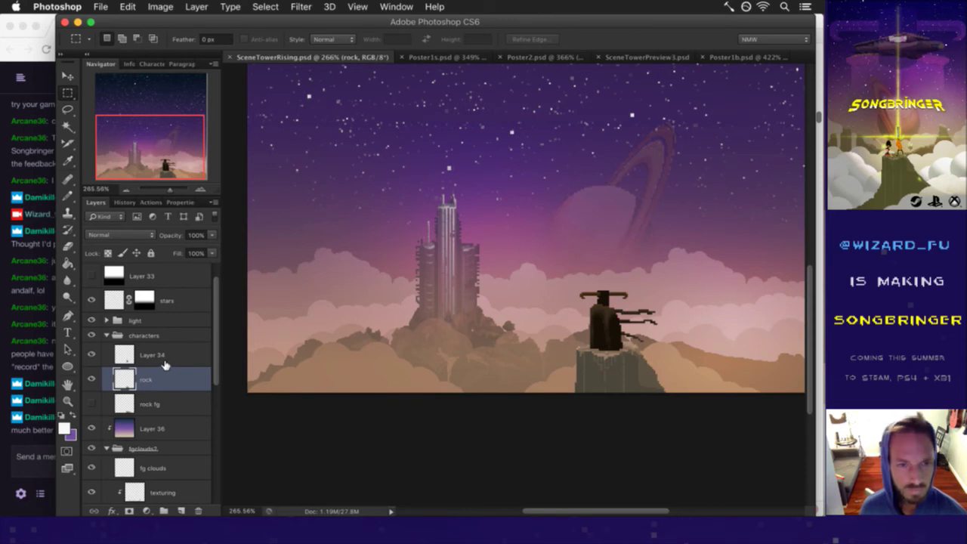
{"action": "scroll", "coordinate": [132, 338], "scroll_direction": "down", "scroll_amount": 2}
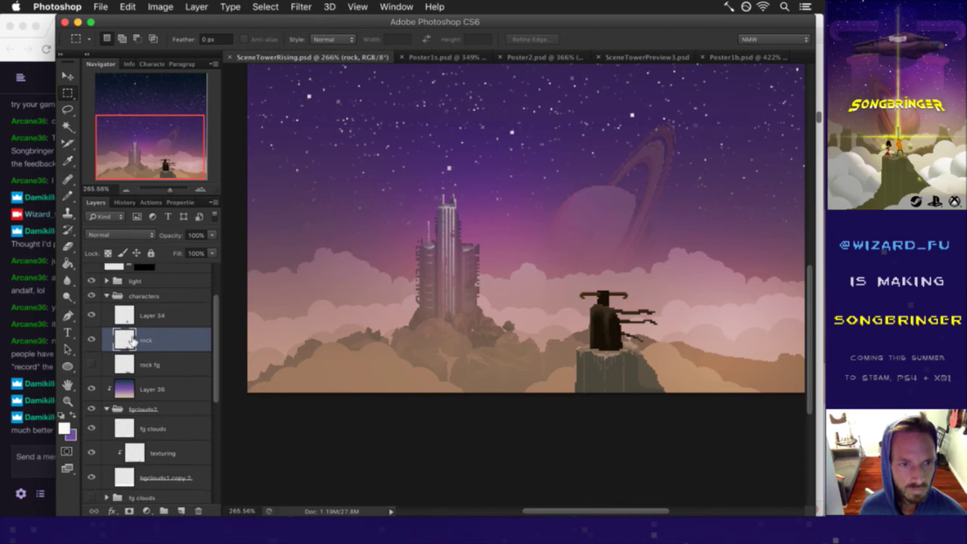
{"action": "key", "text": "super+Tab"}
{"action": "key", "text": "super+Tab"}
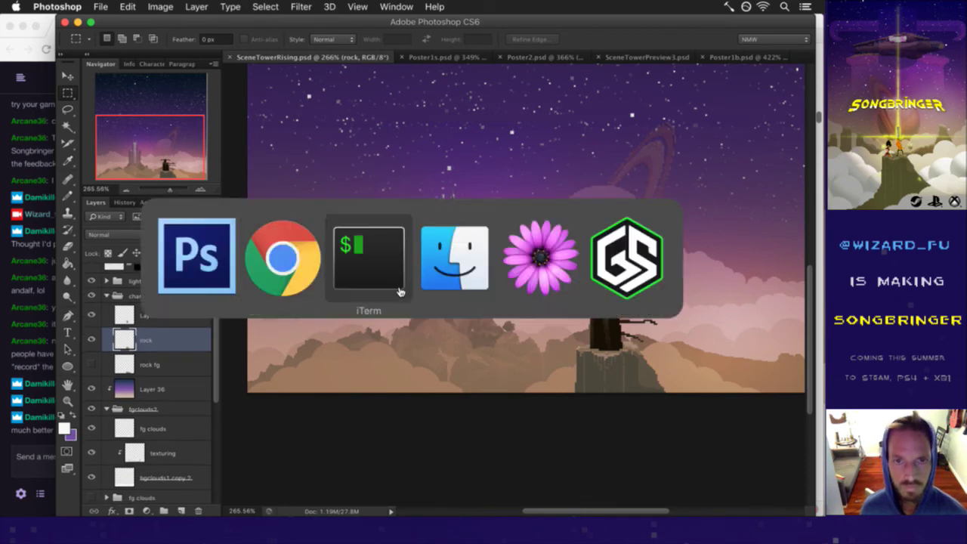
Step: Check which files git sees as changed using :Gst in vim
{"action": "key", "text": "Return"}
{"action": "type", "text": ":Gst"}
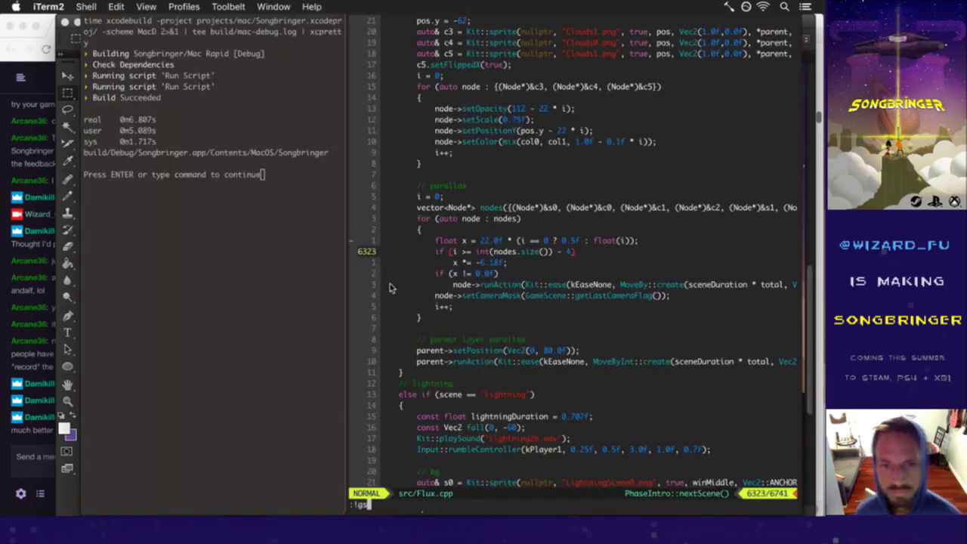
{"action": "key", "text": "Return"}
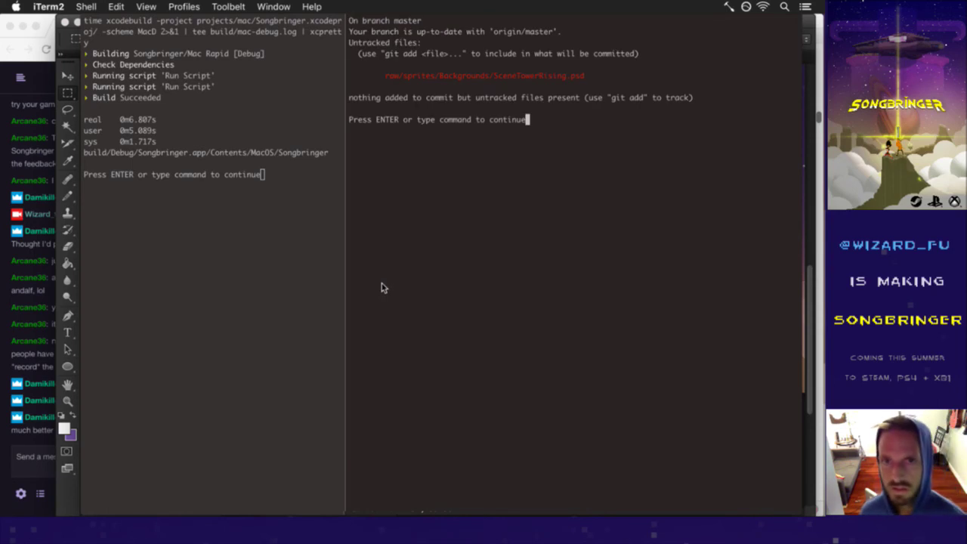
{"action": "key", "text": "Return"}
{"action": "type", "text": ":g"}
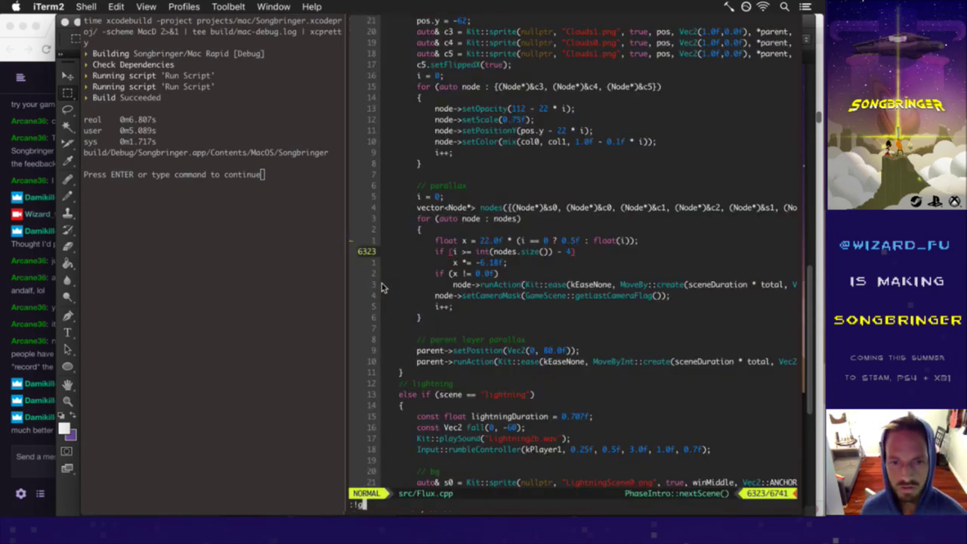
{"action": "type", "text": "st"}
{"action": "key", "text": "Return"}
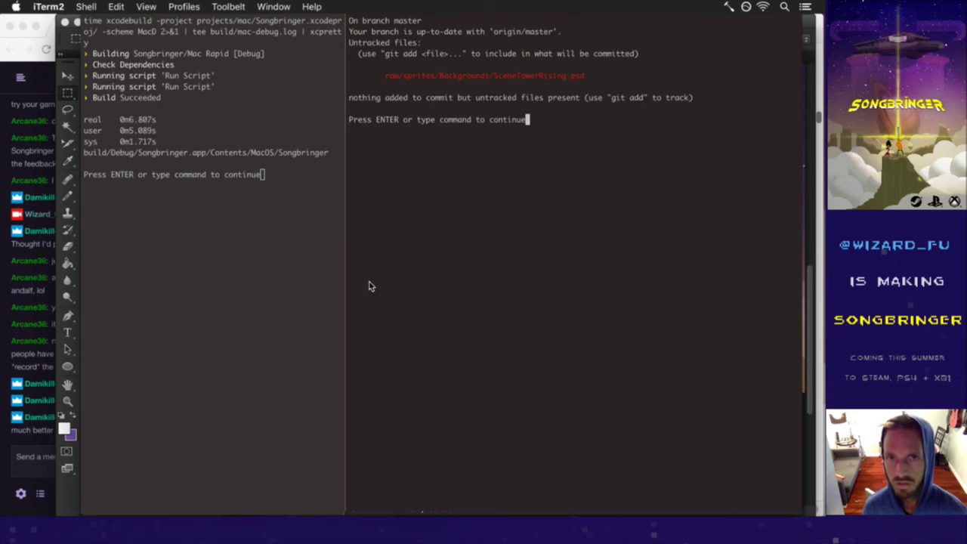
{"action": "key", "text": "Return"}
{"action": "type", "text": ":!git add ."}
Step: Commit the new scene file with the message 'initial scene tower rising'
{"action": "key", "text": "Return"}
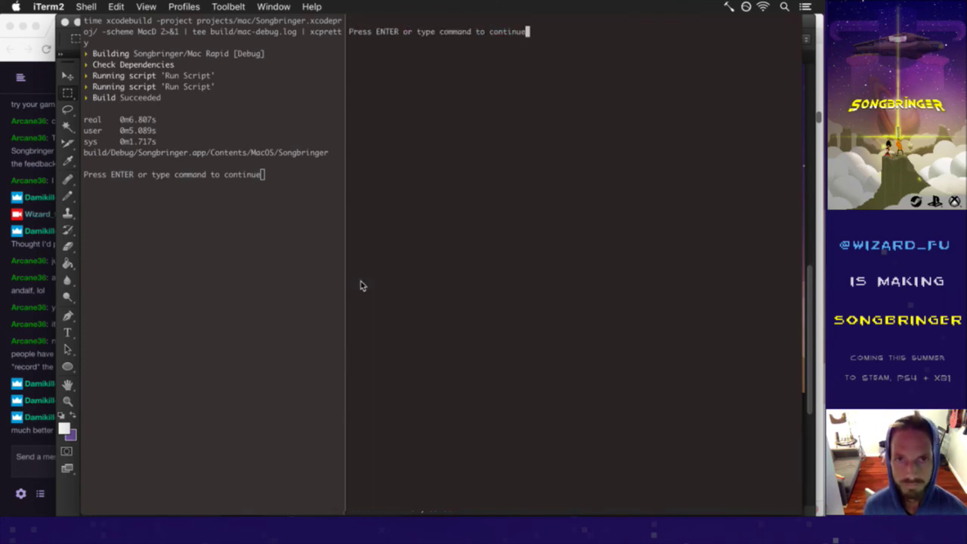
{"action": "key", "text": "Return"}
{"action": "type", "text": ":"}
{"action": "key", "text": "Up"}
{"action": "key", "text": "Return"}
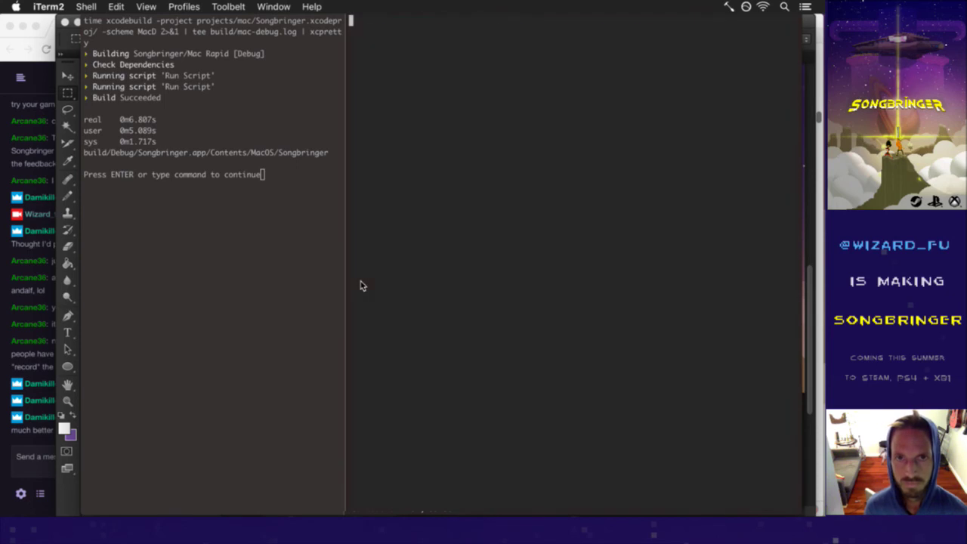
{"action": "type", "text": "iinitial scene tower rising"}
{"action": "key", "text": "Escape"}
{"action": "type", "text": ":wq"}
{"action": "key", "text": "Return"}
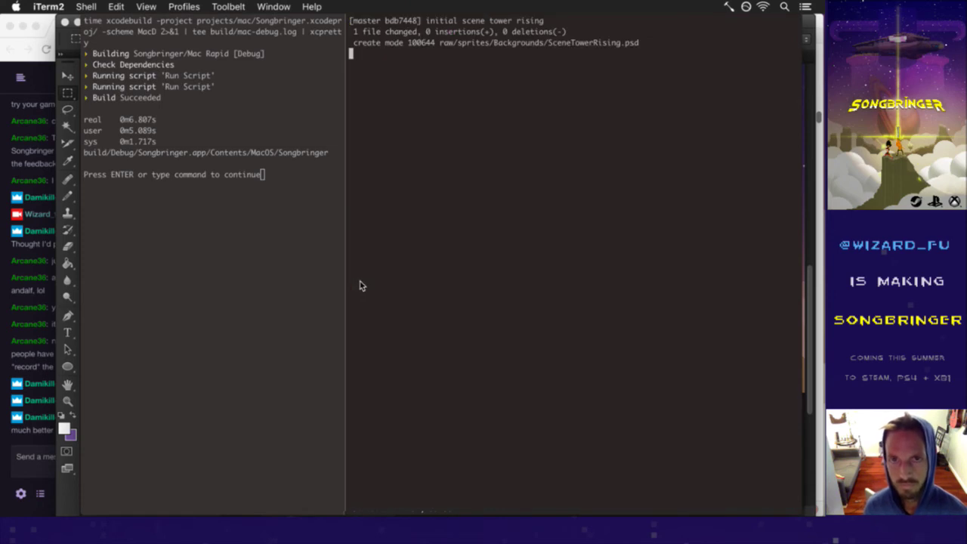
Step: Glance at the streaming app, refresh the terminal, and return to Photoshop
{"action": "mouse_move", "coordinate": [813, 378]}
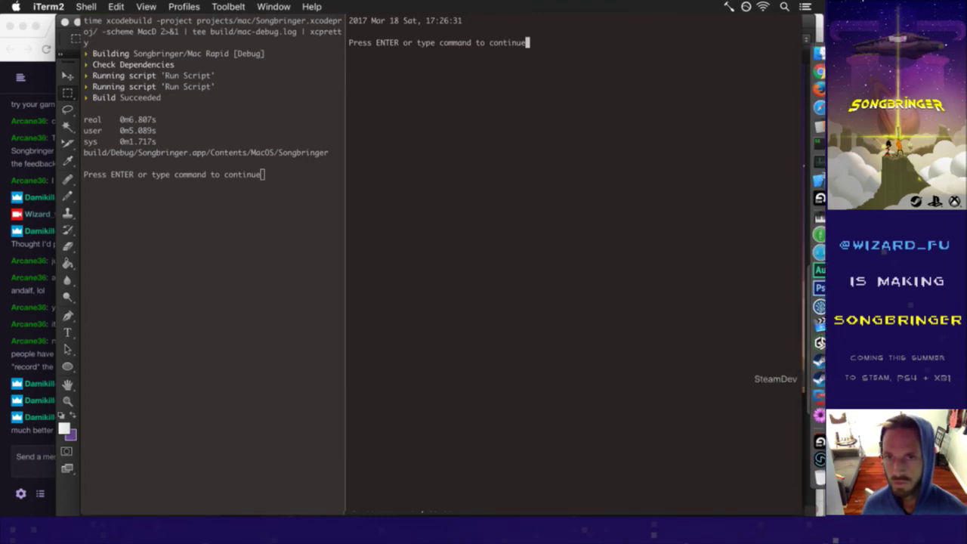
{"action": "left_click", "coordinate": [813, 343]}
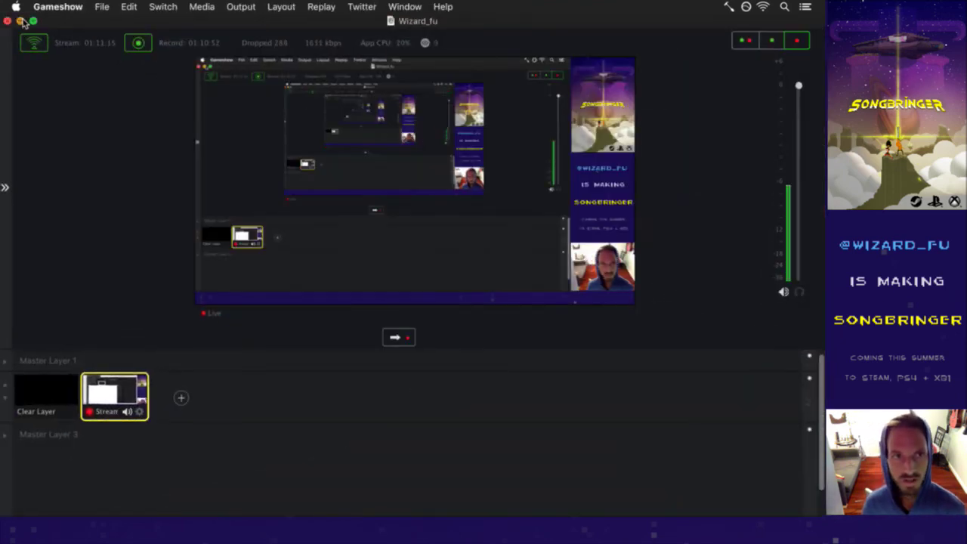
{"action": "key", "text": "super+Tab"}
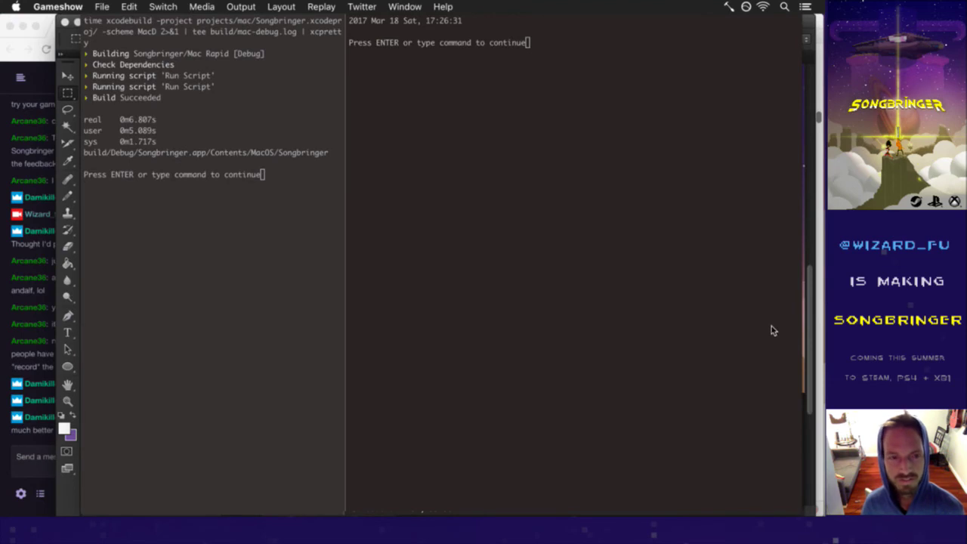
{"action": "left_click", "coordinate": [604, 220]}
{"action": "key", "text": "Return"}
{"action": "key", "text": "super+Tab"}
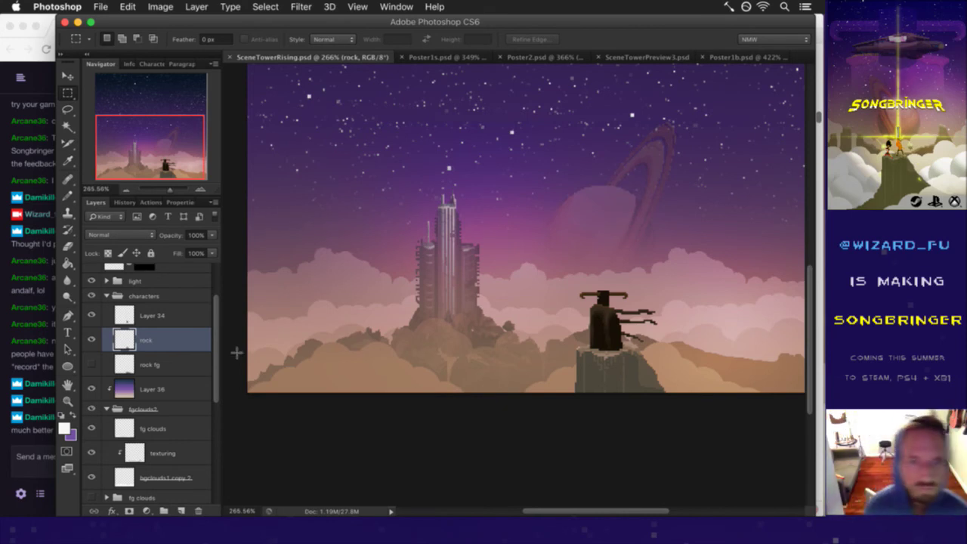
Step: Hide Layer 36 and lower the fg clouds opacity to 63%
{"action": "left_click", "coordinate": [91, 388]}
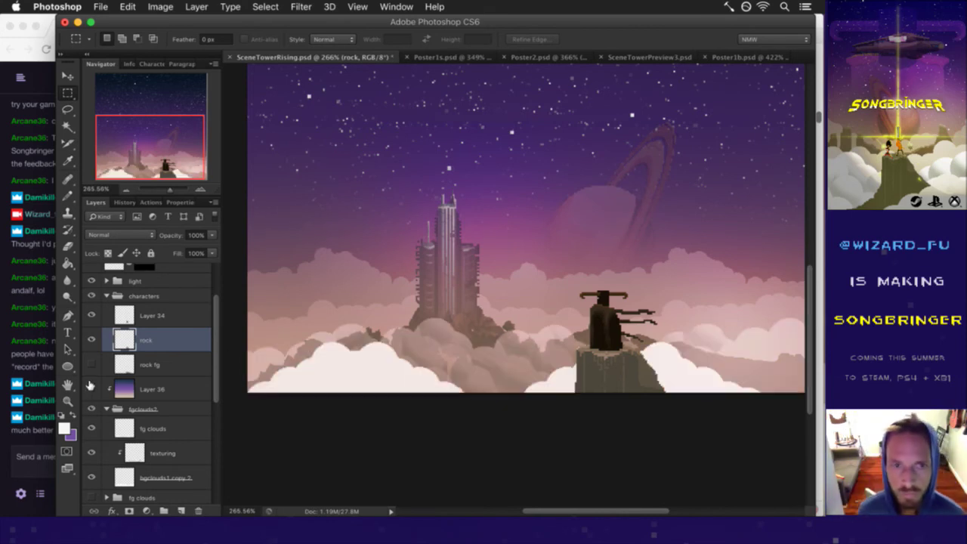
{"action": "left_click", "coordinate": [168, 425]}
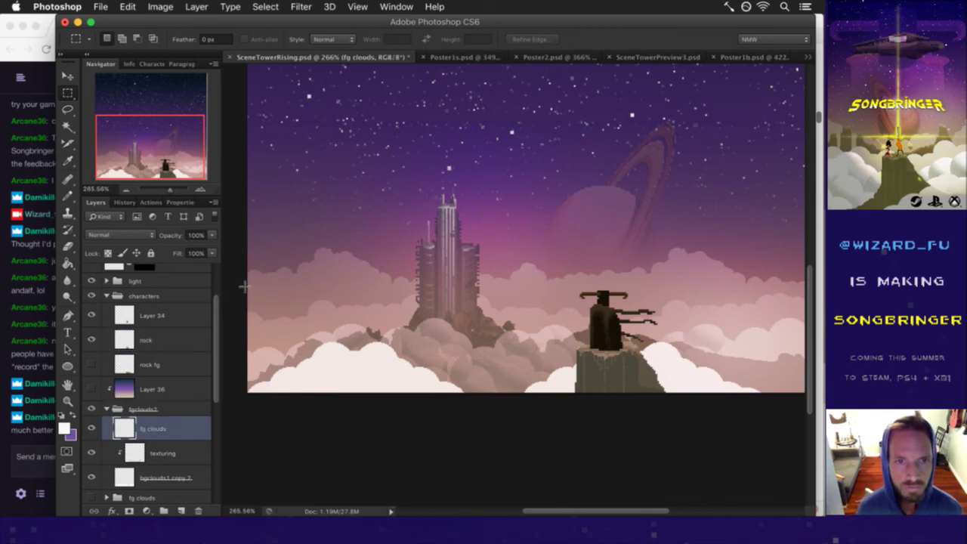
{"action": "left_click", "coordinate": [212, 235]}
{"action": "left_click", "coordinate": [201, 245]}
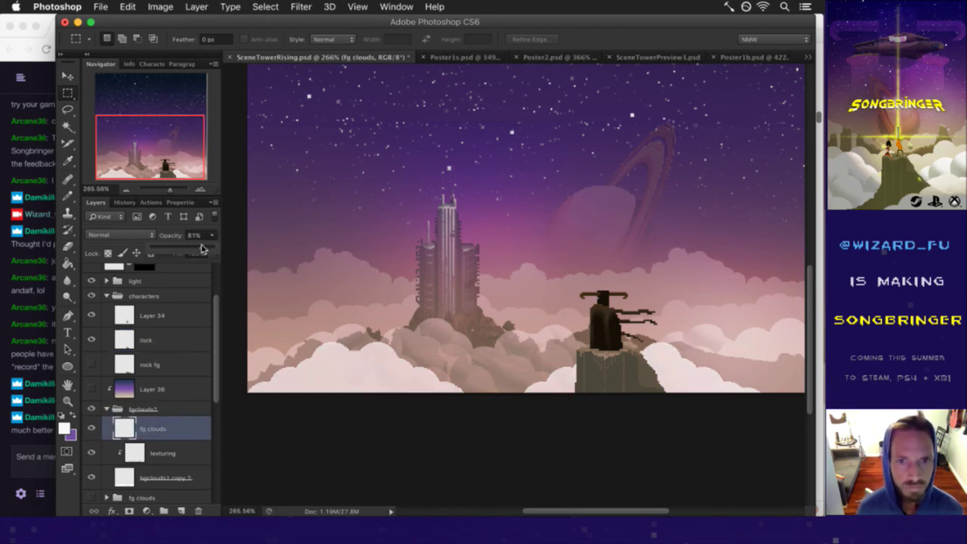
{"action": "left_click", "coordinate": [190, 250]}
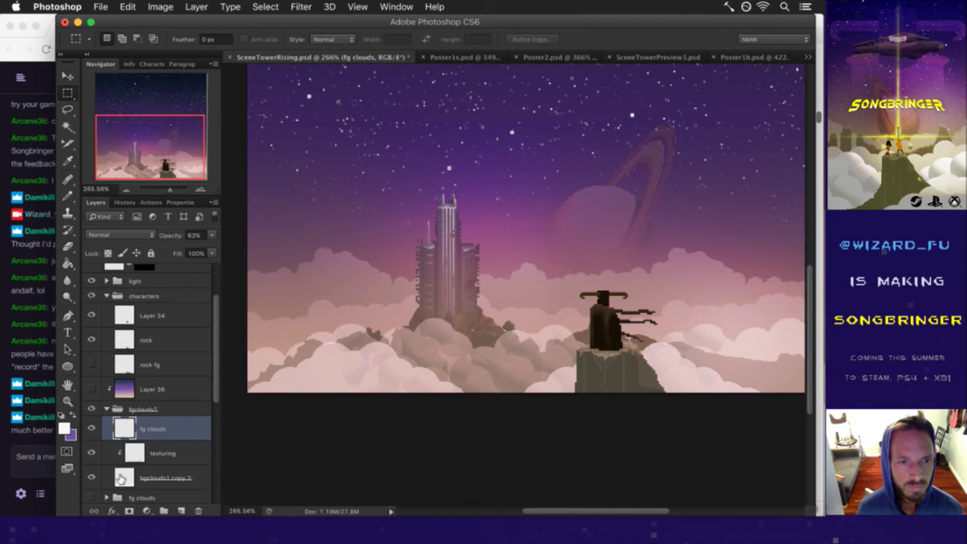
Step: Raise the bgclouds1 copy 2 opacity and show Layer 36 again
{"action": "left_click", "coordinate": [121, 478]}
{"action": "left_click", "coordinate": [212, 235]}
{"action": "left_click_drag", "start_coordinate": [188, 249], "coordinate": [191, 252]}
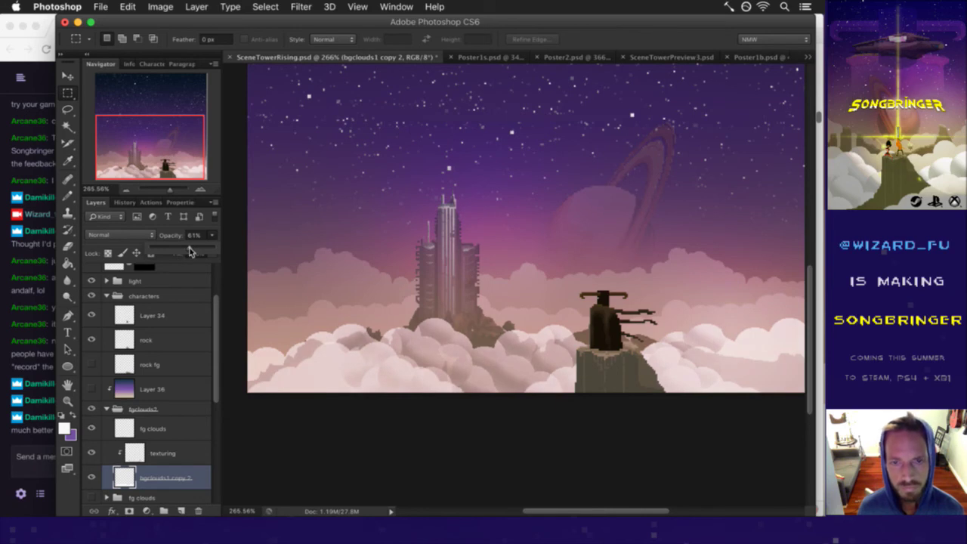
{"action": "left_click", "coordinate": [91, 389]}
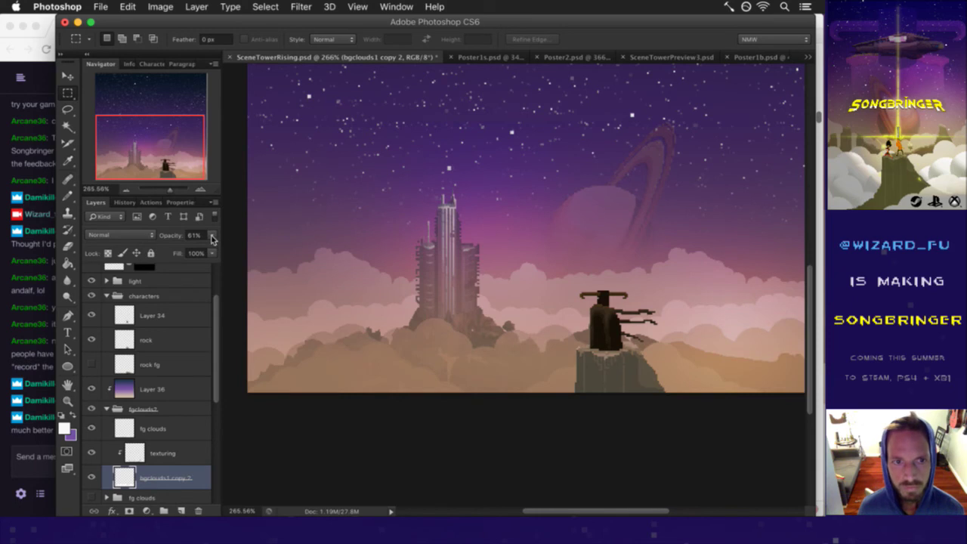
{"action": "left_click_drag", "start_coordinate": [212, 234], "coordinate": [232, 250]}
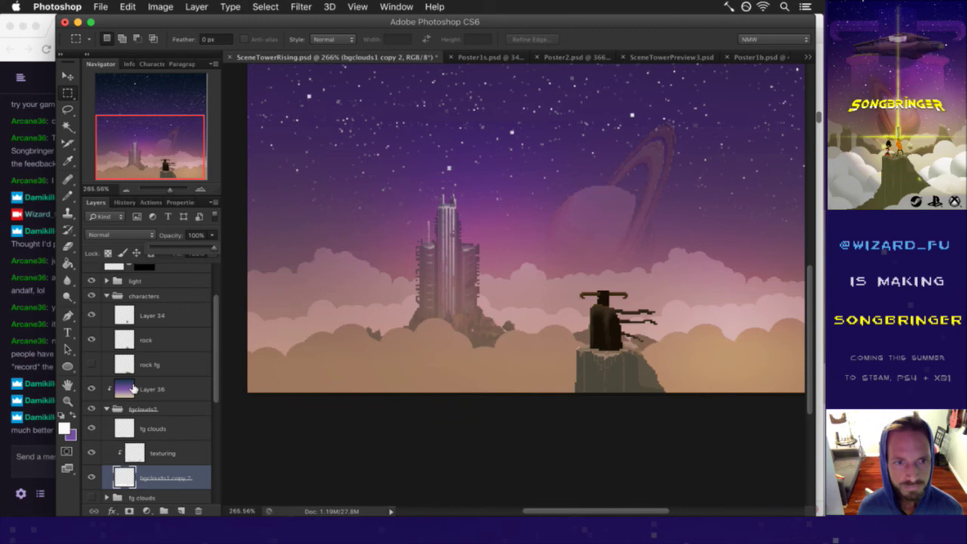
Step: Lower Layer 36 to 48% opacity and restore fg clouds to full opacity
{"action": "left_click", "coordinate": [134, 389]}
{"action": "left_click_drag", "start_coordinate": [212, 235], "coordinate": [181, 248]}
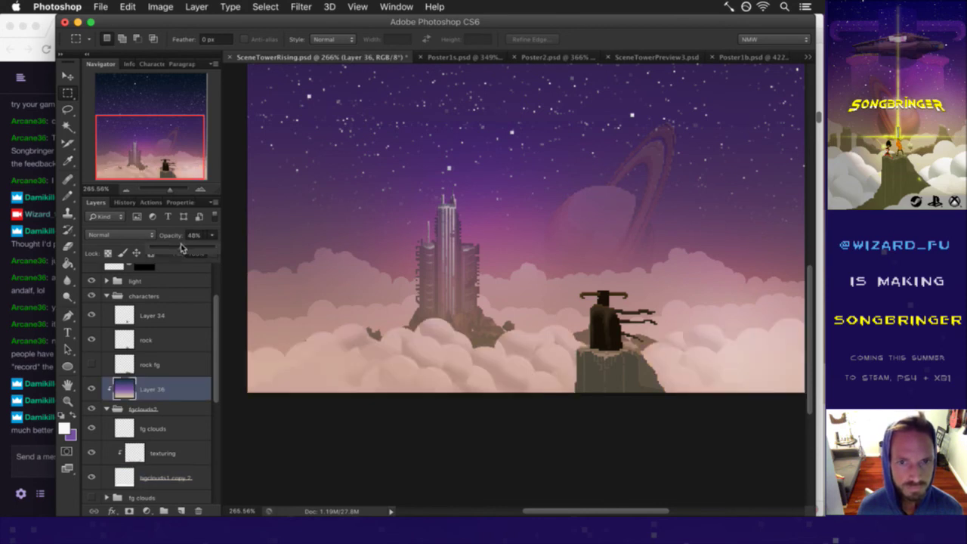
{"action": "left_click_drag", "start_coordinate": [181, 250], "coordinate": [179, 232]}
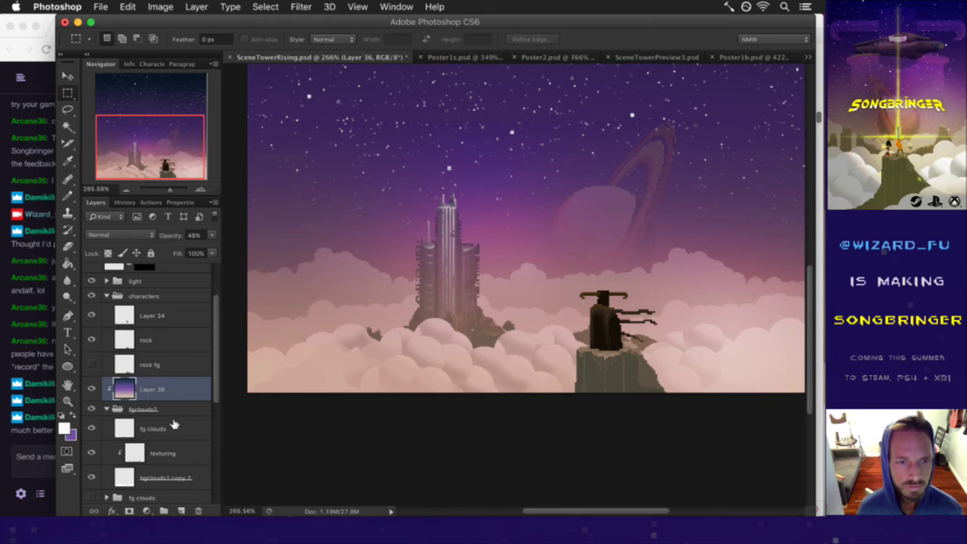
{"action": "left_click", "coordinate": [173, 425]}
{"action": "left_click", "coordinate": [211, 236]}
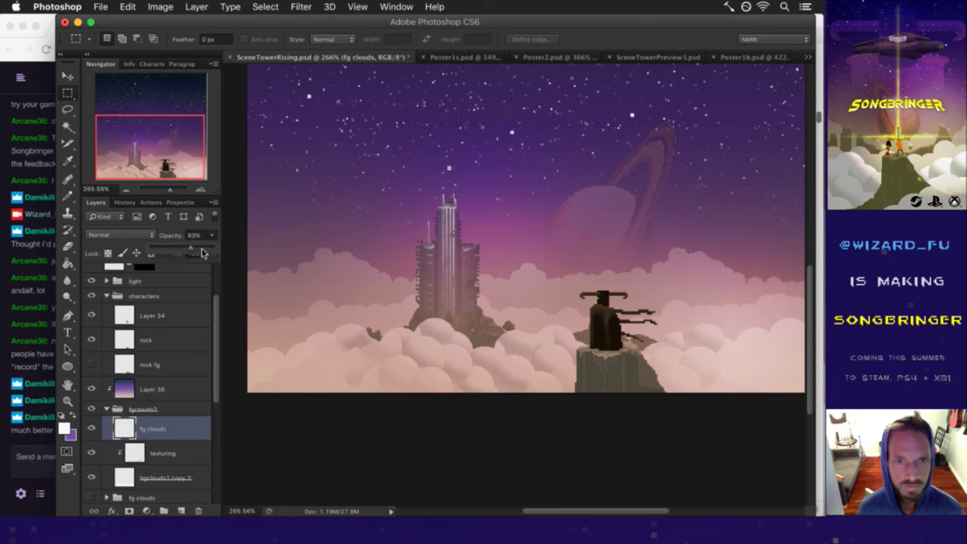
{"action": "left_click_drag", "start_coordinate": [204, 249], "coordinate": [217, 248]}
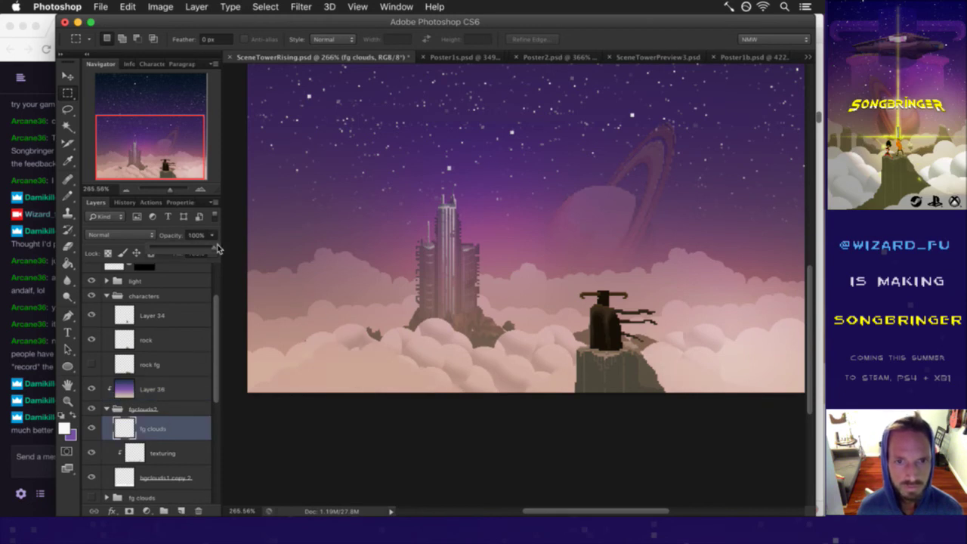
{"action": "left_click", "coordinate": [193, 238]}
{"action": "left_click", "coordinate": [168, 232]}
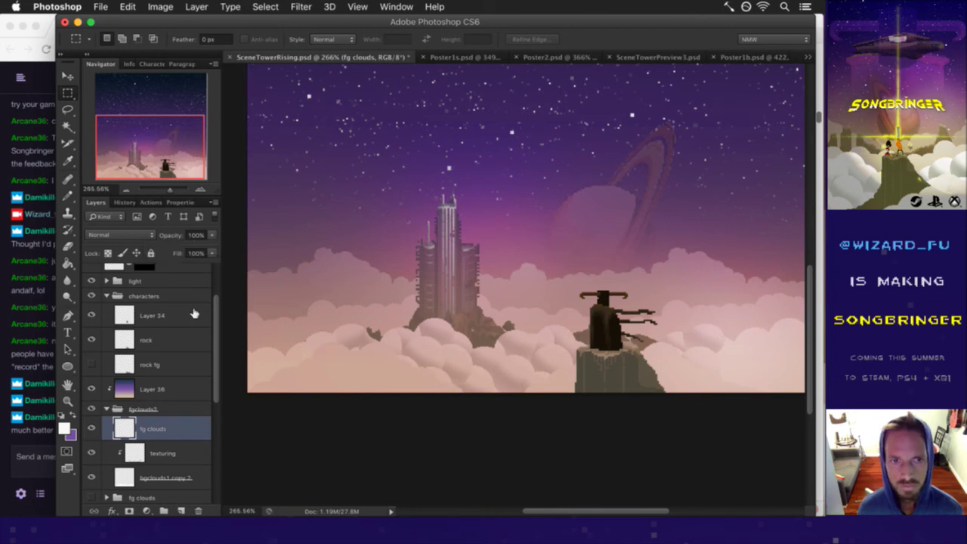
Step: Fade Layer 36 further, set bgclouds1 copy 2 to 78%, save, and view Poster1s
{"action": "left_click", "coordinate": [149, 388]}
{"action": "left_click_drag", "start_coordinate": [212, 235], "coordinate": [166, 251]}
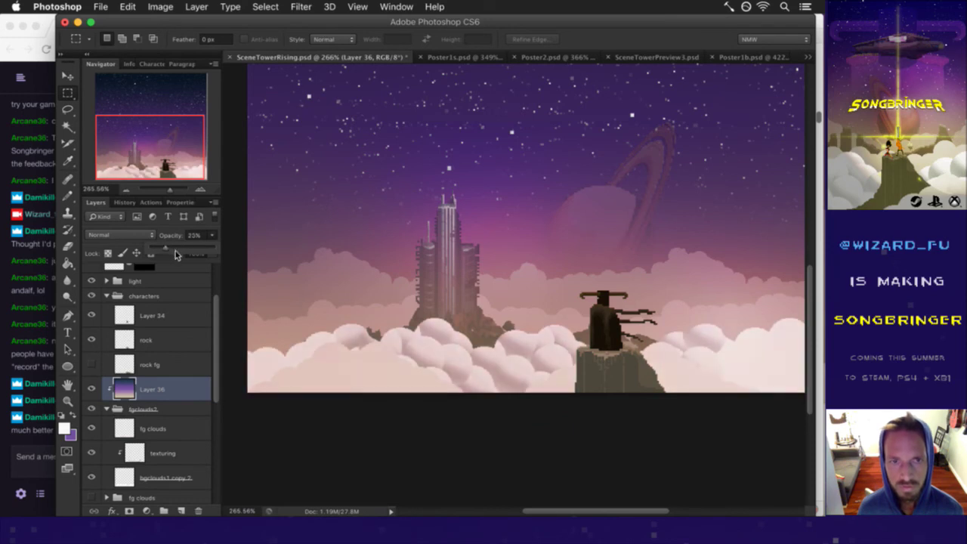
{"action": "left_click", "coordinate": [136, 473]}
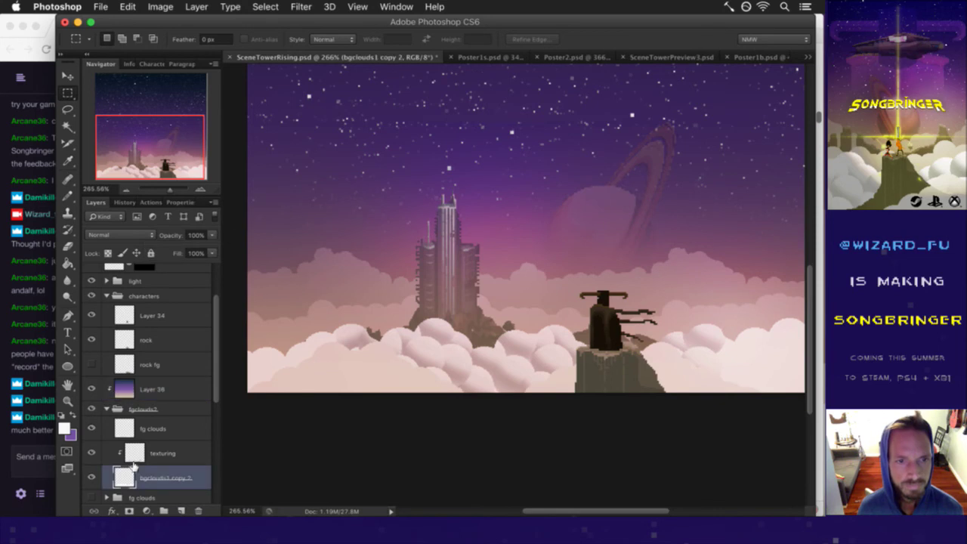
{"action": "left_click_drag", "start_coordinate": [200, 251], "coordinate": [200, 251]}
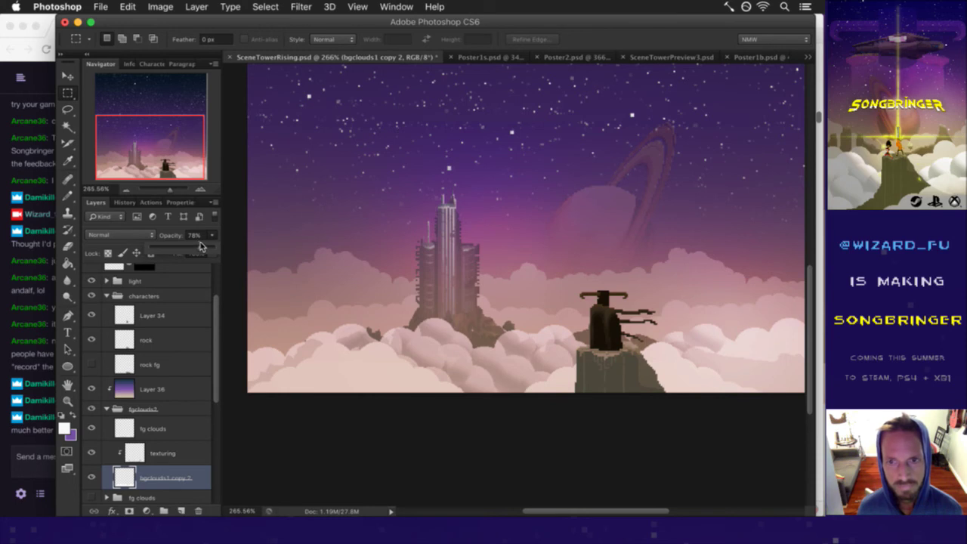
{"action": "key", "text": "super+s"}
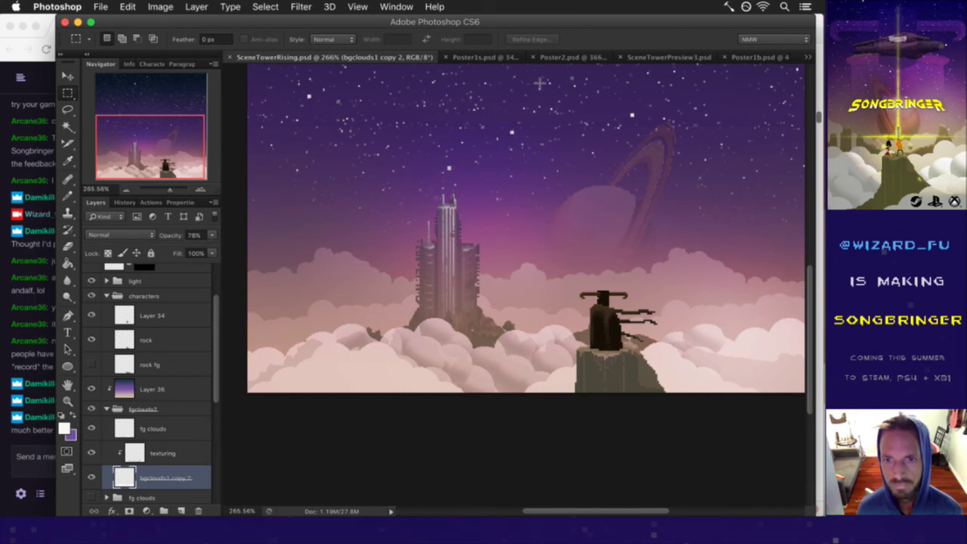
{"action": "left_click", "coordinate": [494, 56]}
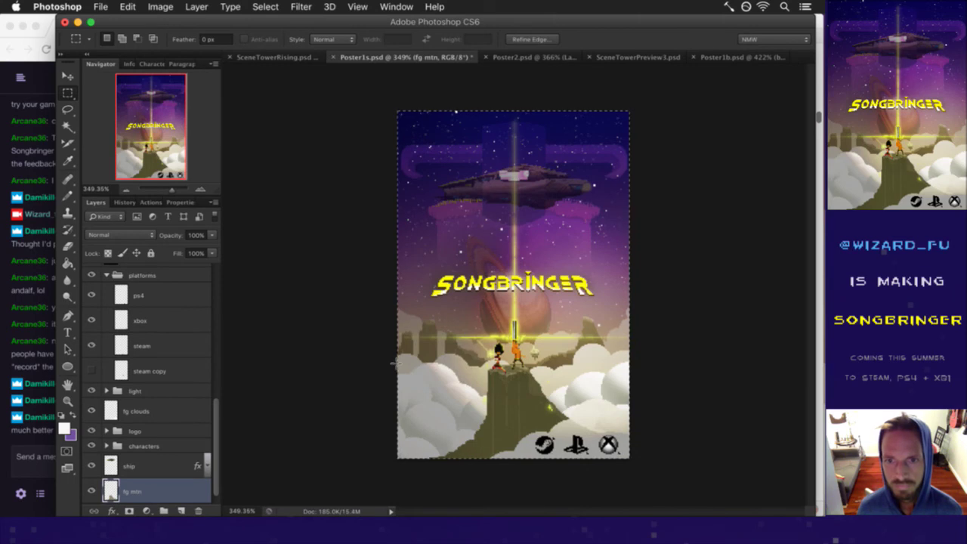
Step: In SceneTowerRising, expand the bgclouds group and copy the texturing layer's contents
{"action": "left_click", "coordinate": [270, 58]}
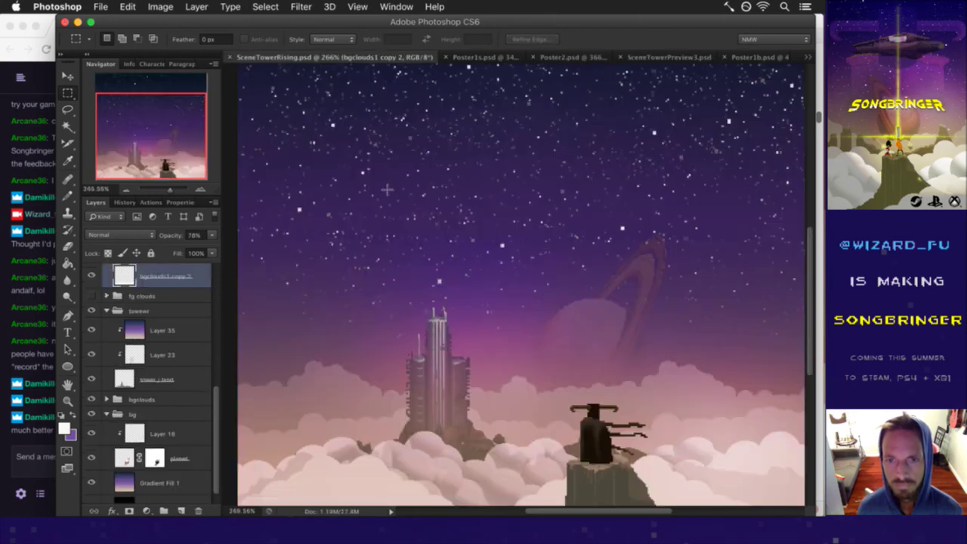
{"action": "scroll", "coordinate": [470, 443], "scroll_direction": "down", "scroll_amount": 3}
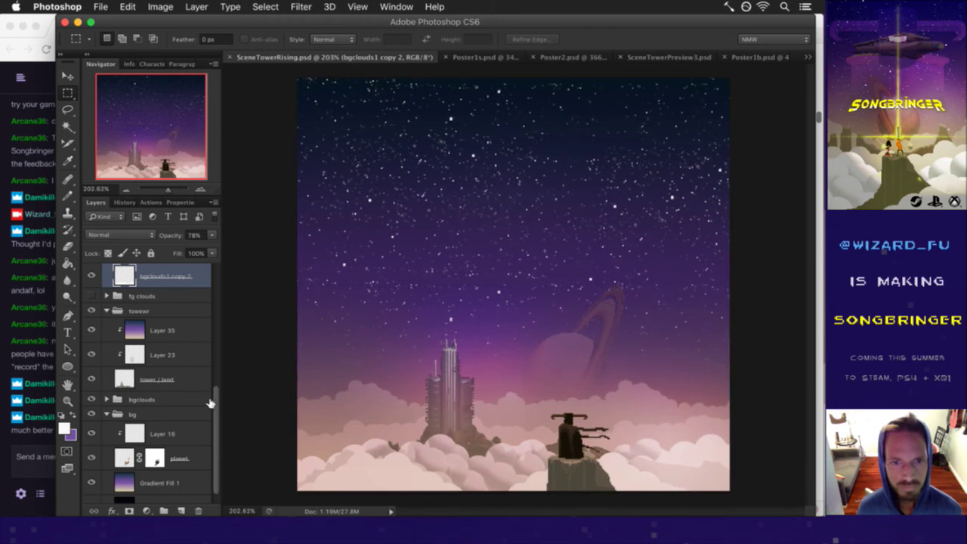
{"action": "scroll", "coordinate": [215, 417], "scroll_direction": "down", "scroll_amount": 1}
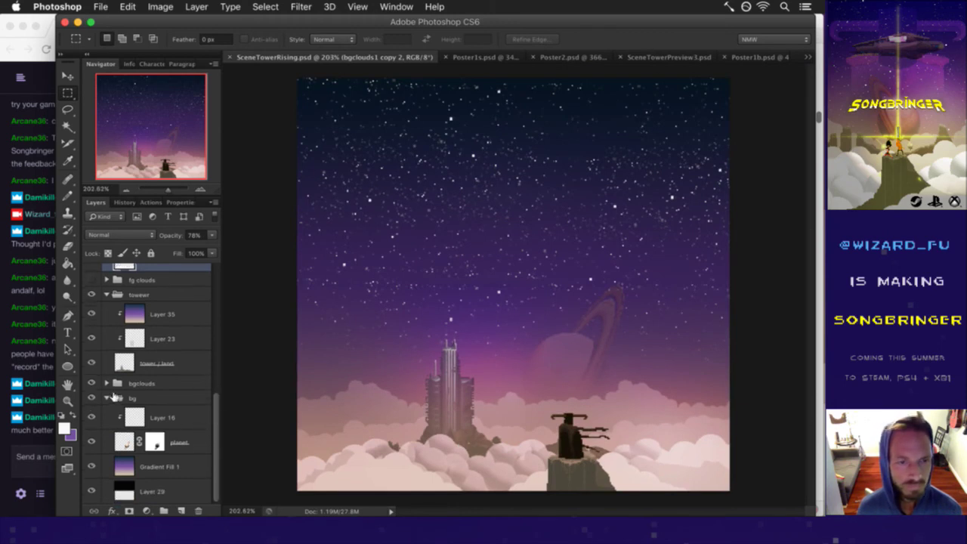
{"action": "left_click", "coordinate": [107, 383]}
{"action": "scroll", "coordinate": [178, 411], "scroll_direction": "down", "scroll_amount": 3}
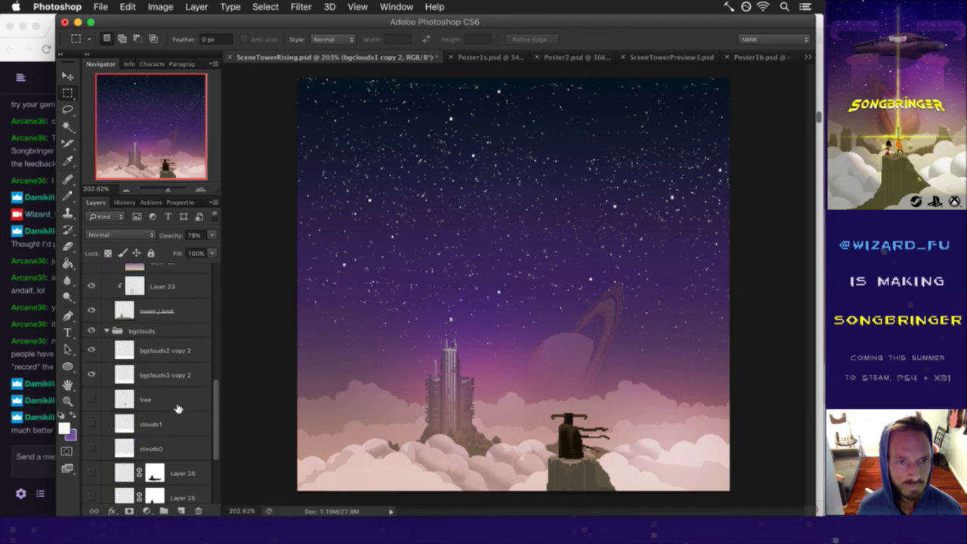
{"action": "left_click_drag", "start_coordinate": [153, 361], "coordinate": [107, 336]}
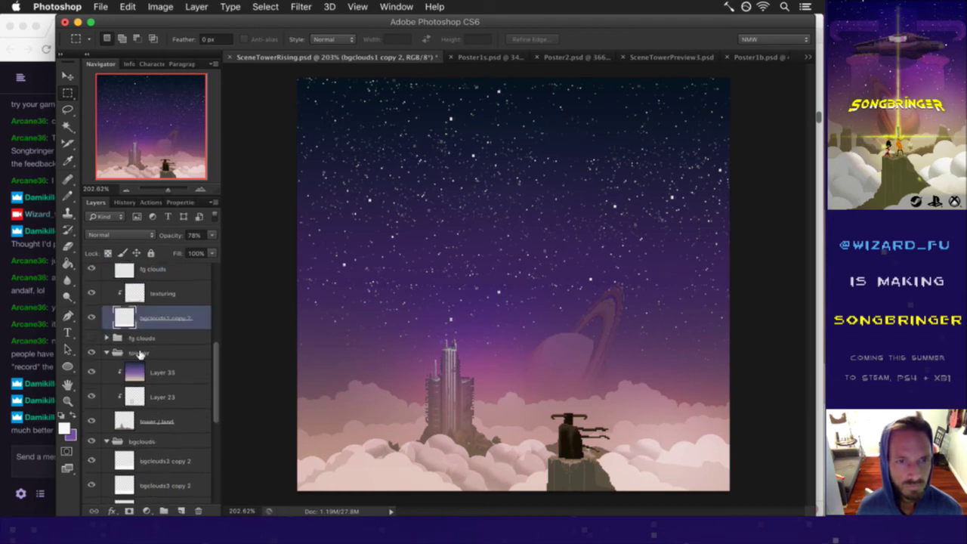
{"action": "scroll", "coordinate": [139, 353], "scroll_direction": "up", "scroll_amount": 1}
{"action": "left_click", "coordinate": [136, 318]}
{"action": "left_click", "coordinate": [136, 318], "text": "super"}
{"action": "key", "text": "super+c"}
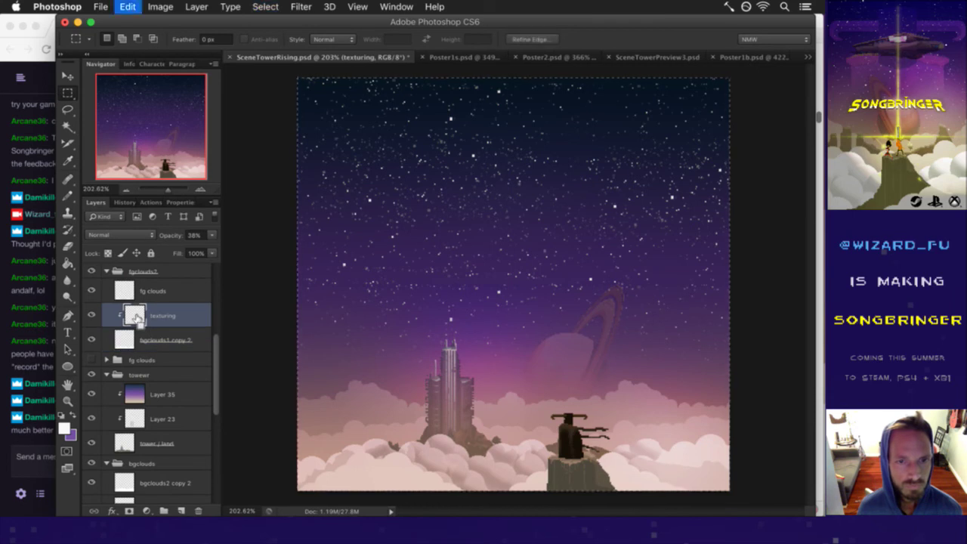
Step: Paste the cloud texture as a new layer above bgclouds2 copy 2
{"action": "left_click_drag", "start_coordinate": [217, 400], "coordinate": [221, 435]}
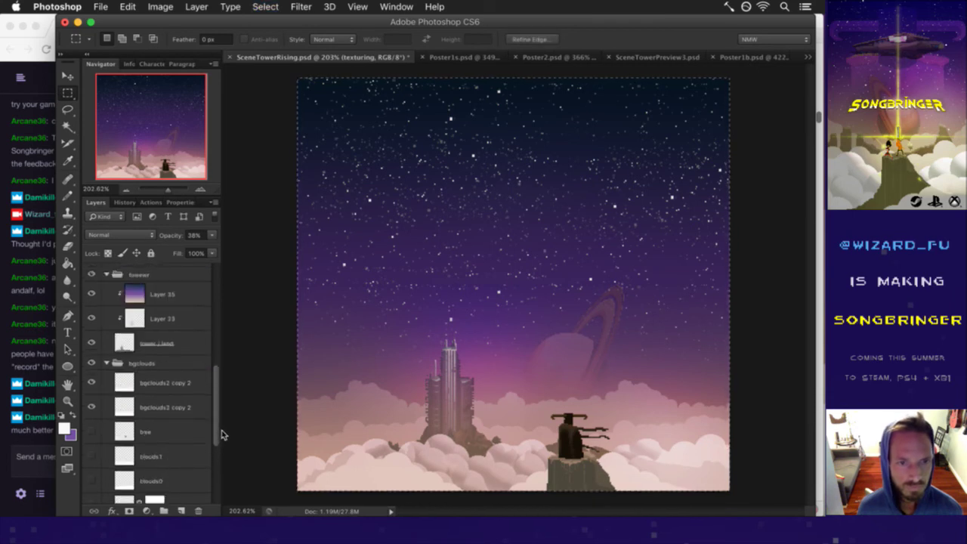
{"action": "left_click", "coordinate": [169, 390]}
{"action": "key", "text": "super+v"}
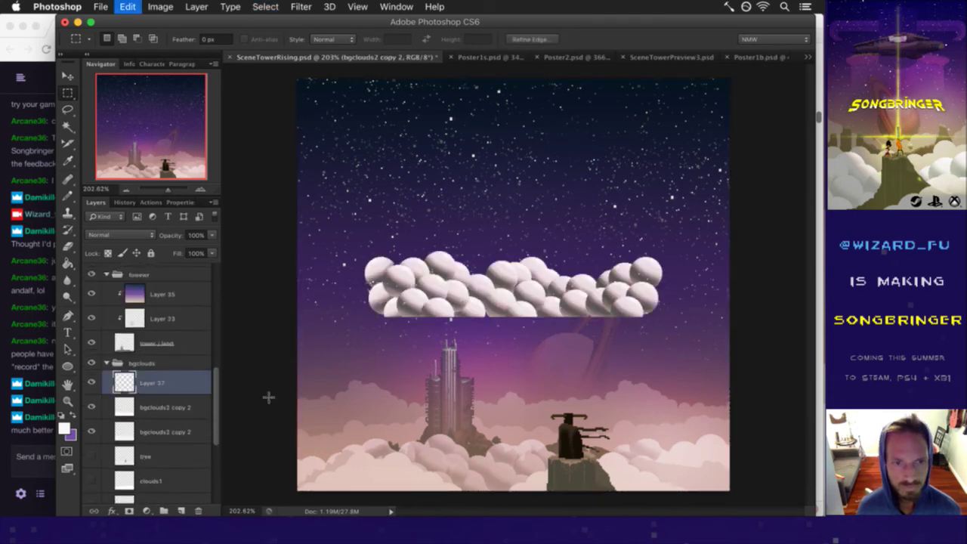
Step: Clip the pasted clouds, move them toward the horizon, and scale them to 50% width and height
{"action": "left_click", "coordinate": [161, 395], "text": "alt"}
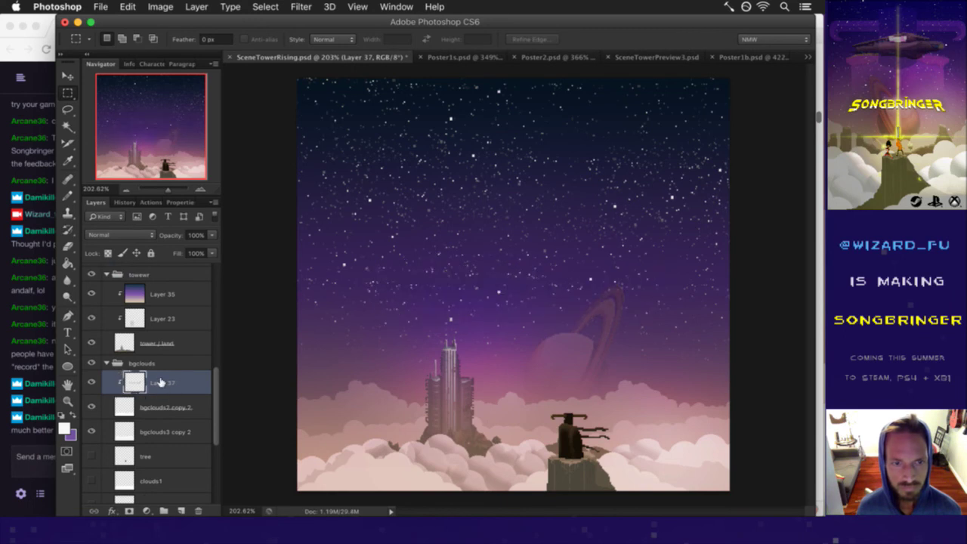
{"action": "key", "text": "v"}
{"action": "left_click_drag", "start_coordinate": [434, 291], "coordinate": [431, 423]}
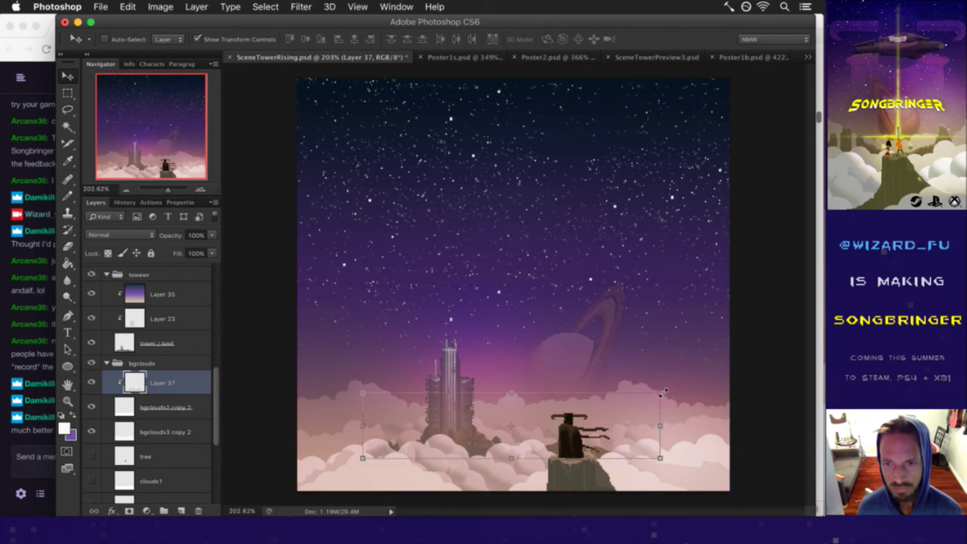
{"action": "left_click", "coordinate": [662, 392]}
{"action": "left_click_drag", "start_coordinate": [616, 400], "coordinate": [574, 414]}
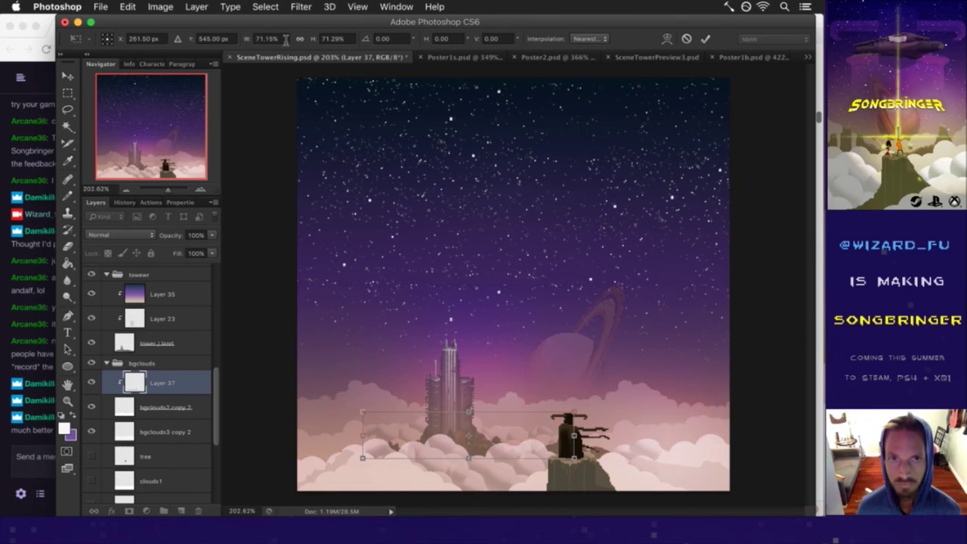
{"action": "left_click", "coordinate": [324, 38]}
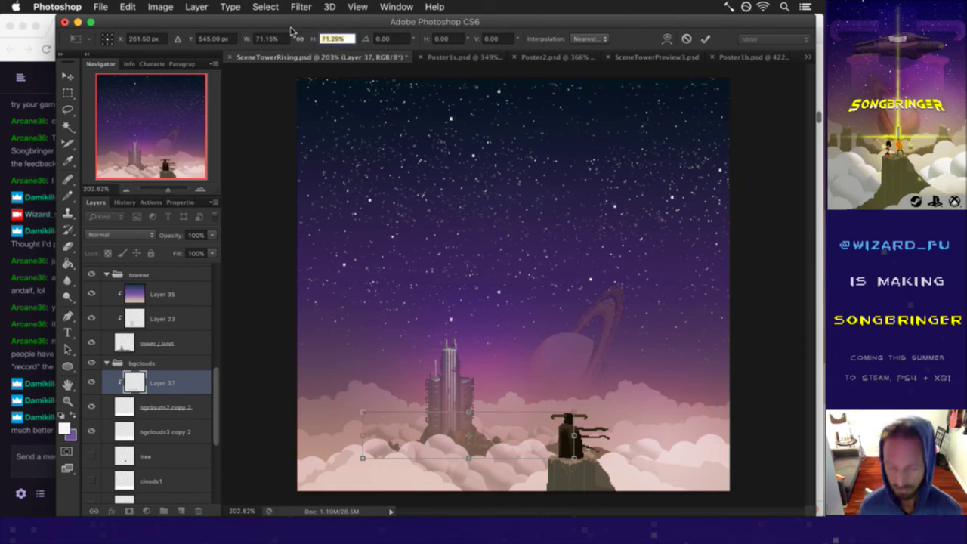
{"action": "type", "text": "50"}
{"action": "key", "text": "Tab"}
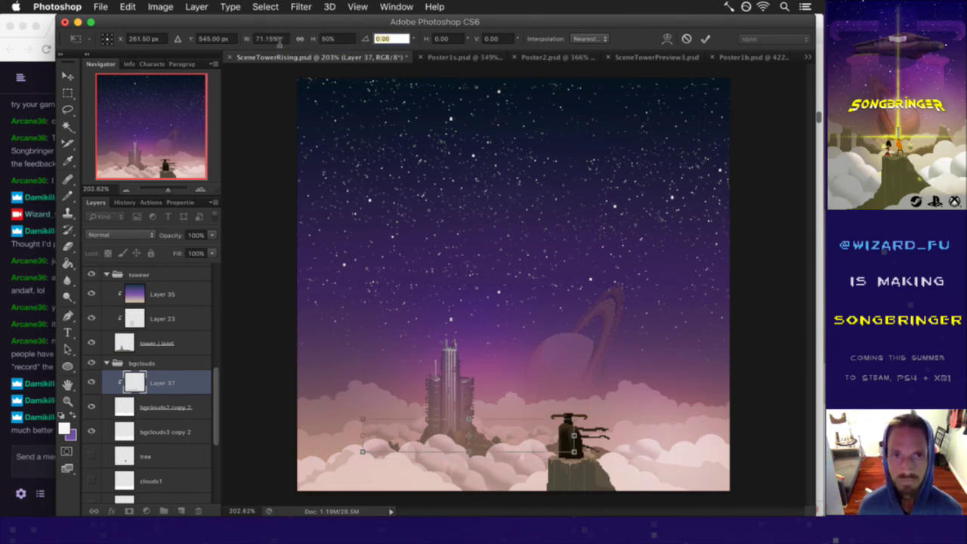
{"action": "key", "text": "shift+Tab"}
{"action": "key", "text": "shift+Tab"}
{"action": "type", "text": "50"}
{"action": "key", "text": "Tab"}
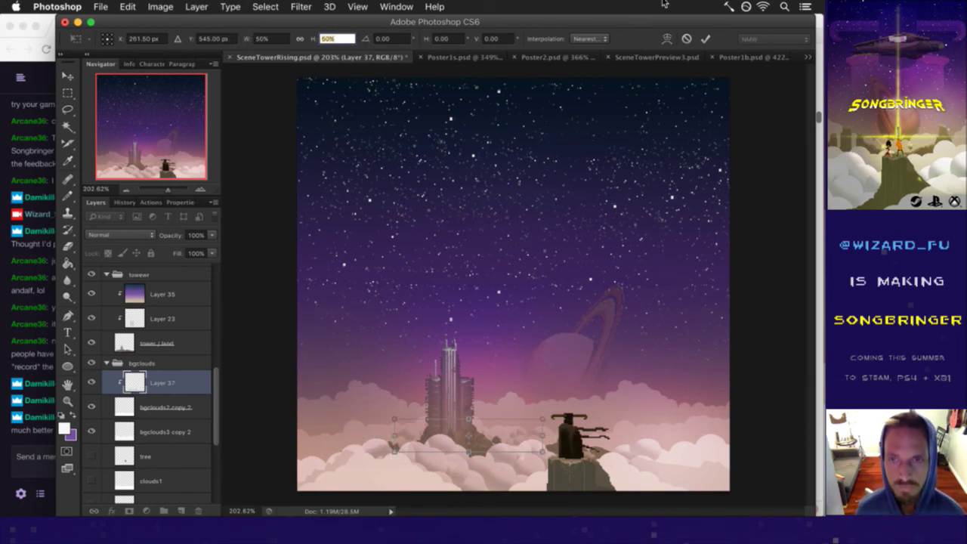
{"action": "left_click", "coordinate": [705, 39]}
Step: Place the shrunken clouds at the horizon, release the clipping, and duplicate them across it
{"action": "left_click_drag", "start_coordinate": [563, 388], "coordinate": [518, 423]}
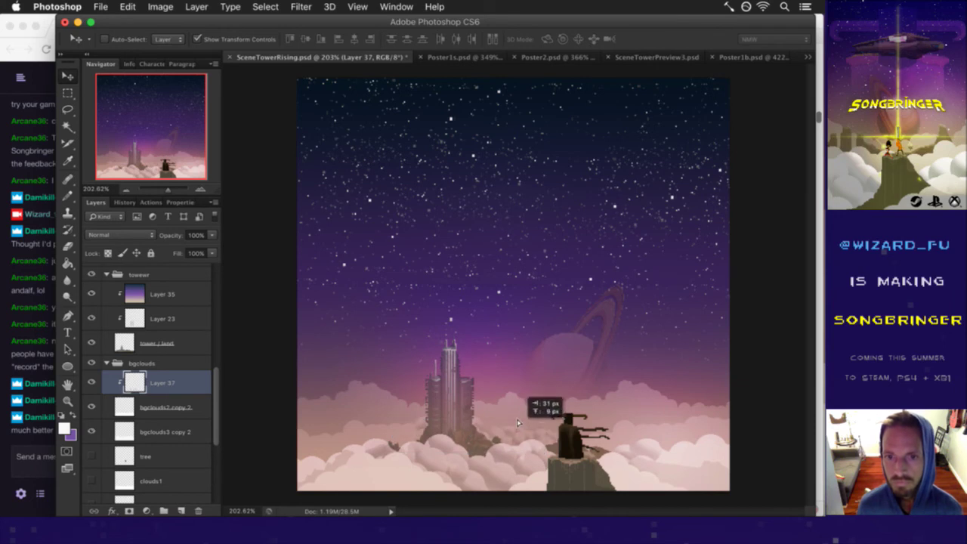
{"action": "left_click_drag", "start_coordinate": [518, 423], "coordinate": [518, 425]}
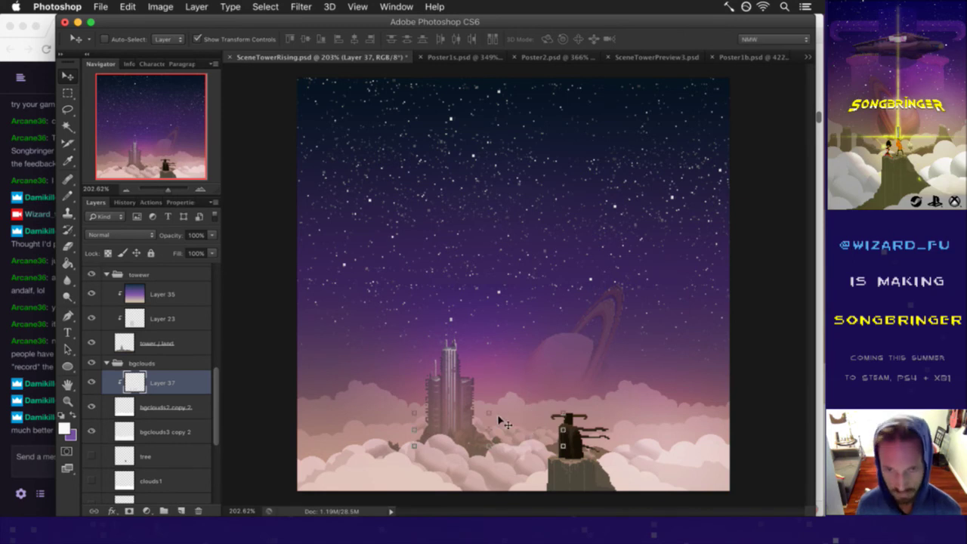
{"action": "left_click", "coordinate": [129, 393], "text": "alt"}
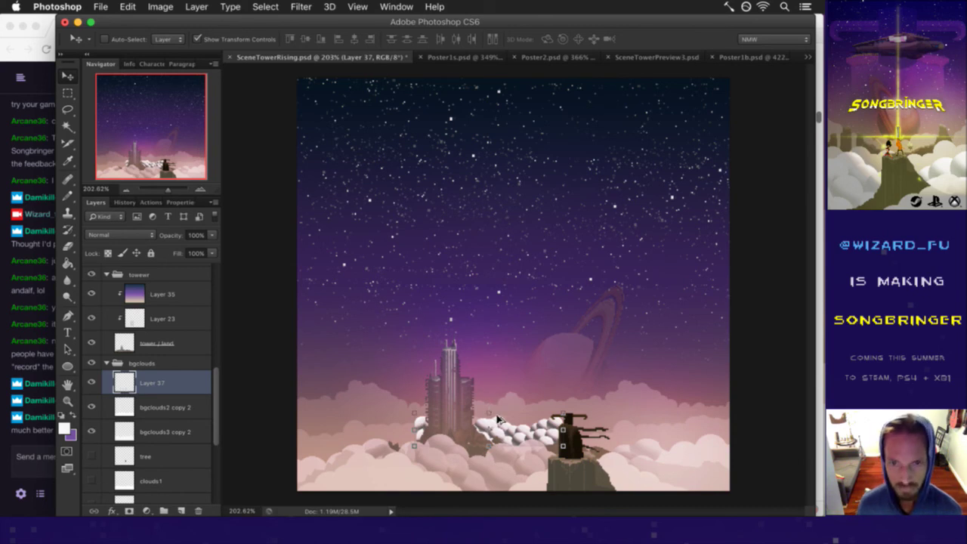
{"action": "left_click_drag", "start_coordinate": [498, 420], "coordinate": [724, 423]}
{"action": "key", "text": "ctrl+j"}
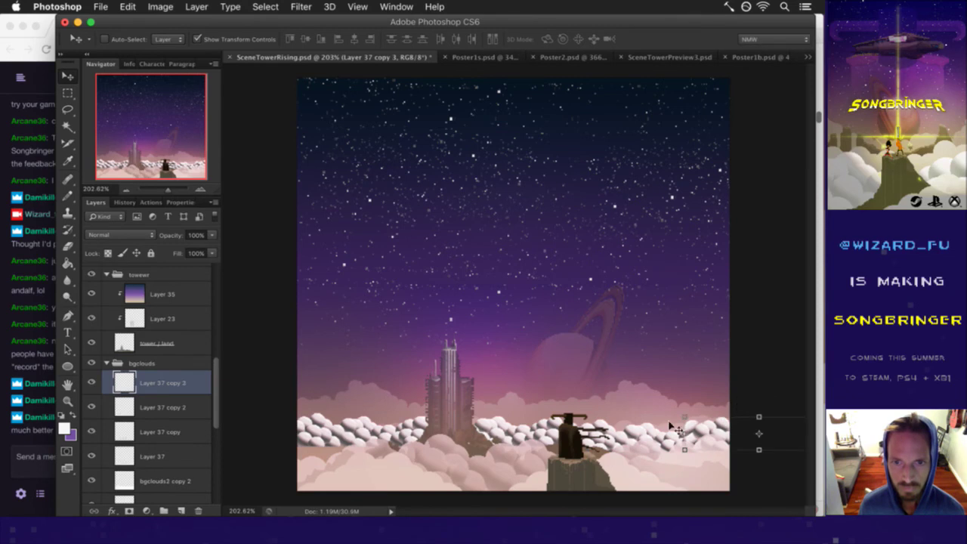
Step: Merge Layer 37 and its duplicated cloud copies into one layer
{"action": "left_click", "coordinate": [162, 431], "text": "shift"}
{"action": "right_click", "coordinate": [189, 432]}
{"action": "left_click", "coordinate": [103, 460]}
{"action": "left_click", "coordinate": [92, 456]}
{"action": "left_click", "coordinate": [91, 456]}
{"action": "right_click", "coordinate": [166, 452]}
{"action": "left_click", "coordinate": [159, 456]}
{"action": "left_click", "coordinate": [165, 453], "text": "shift"}
{"action": "right_click", "coordinate": [174, 453]}
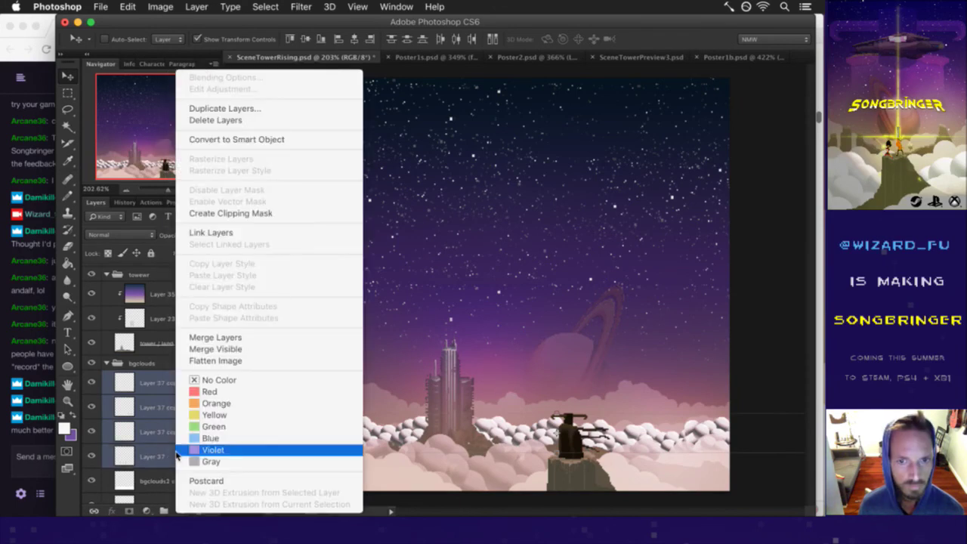
{"action": "left_click", "coordinate": [193, 337]}
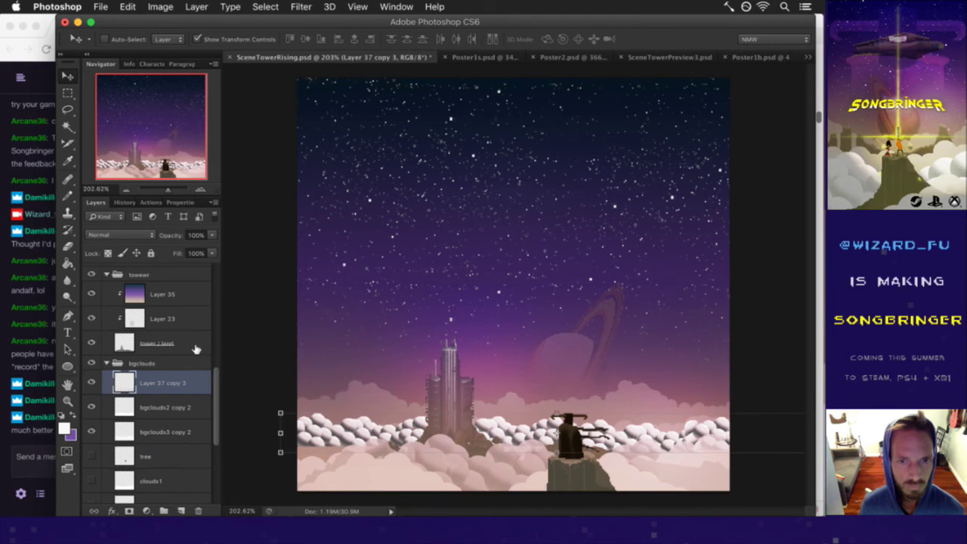
Step: Add two lower rows of cloud copies about 40 px apart and merge them
{"action": "mouse_move", "coordinate": [372, 423]}
{"action": "left_mouse_down"}
{"action": "mouse_move", "coordinate": [366, 448]}
{"action": "mouse_move", "coordinate": [367, 438]}
{"action": "left_mouse_up"}
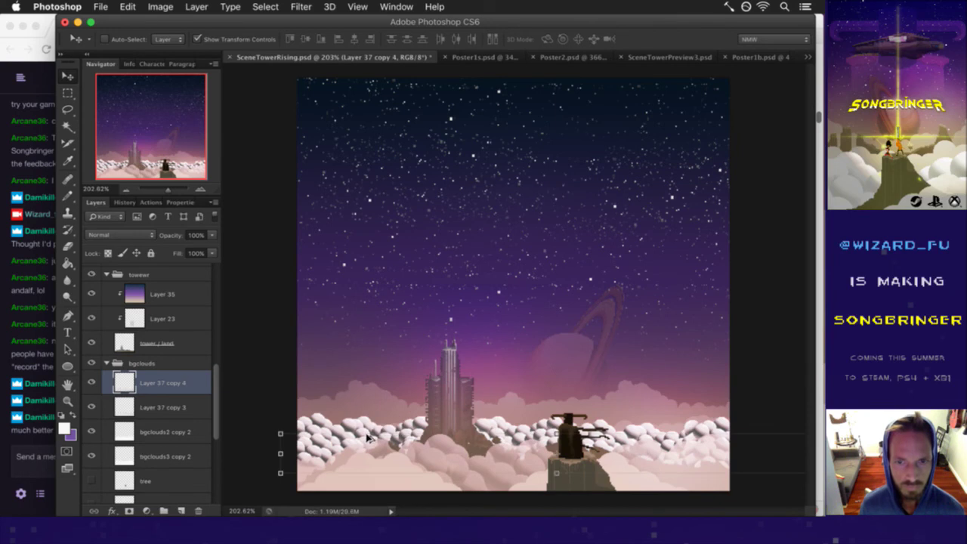
{"action": "left_click_drag", "start_coordinate": [355, 446], "coordinate": [354, 462]}
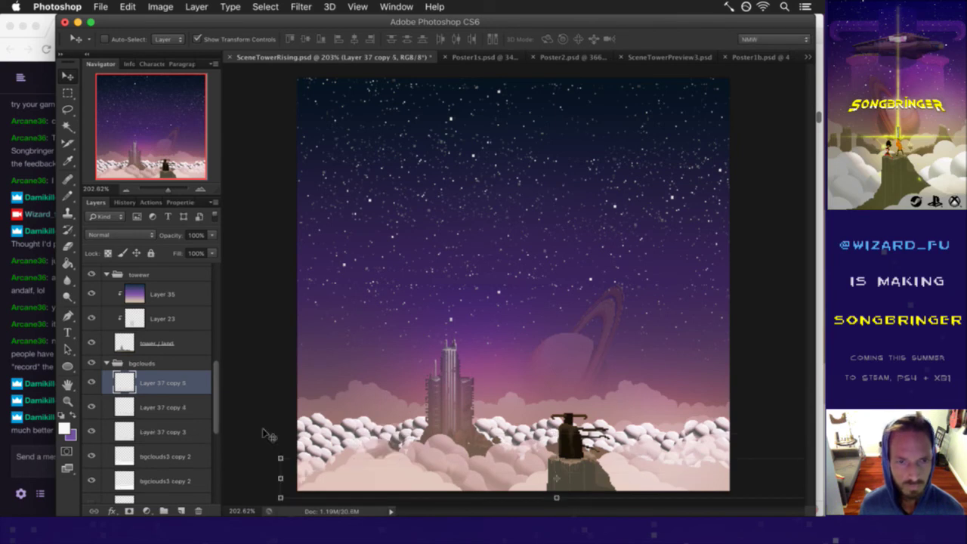
{"action": "left_click", "coordinate": [176, 429], "text": "shift"}
{"action": "right_click", "coordinate": [176, 429]}
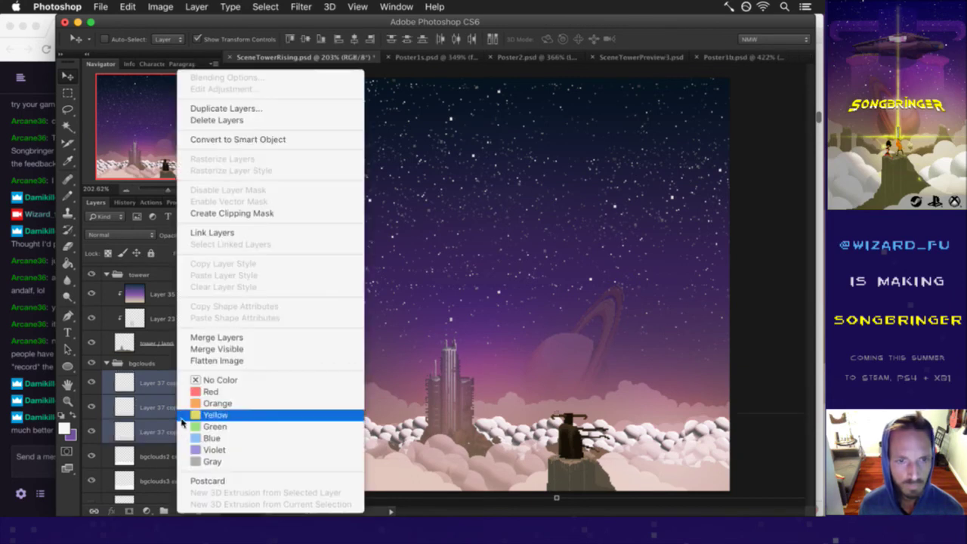
{"action": "left_click", "coordinate": [213, 340]}
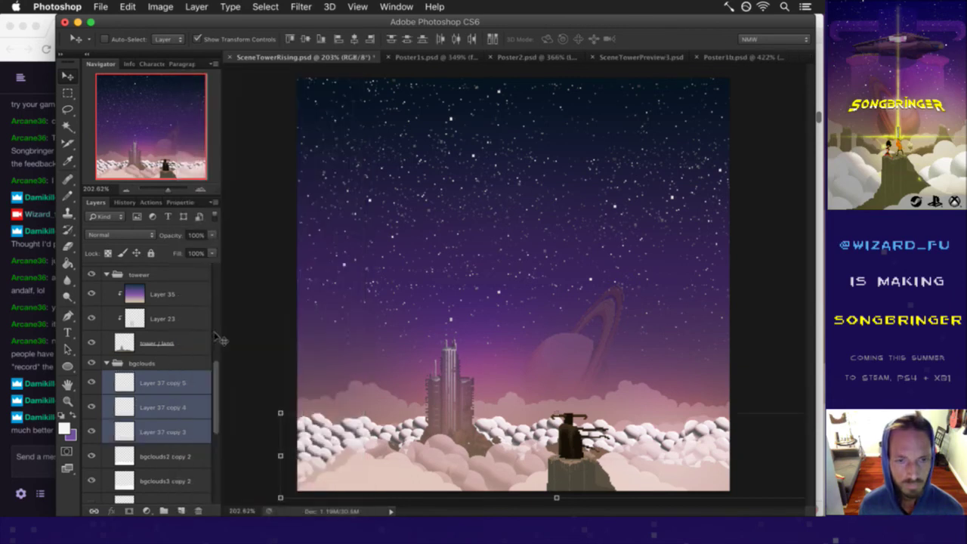
Step: Clip the merged cloud rows onto bgclouds2 copy 2 at 56% opacity
{"action": "left_click", "coordinate": [162, 395], "text": "alt"}
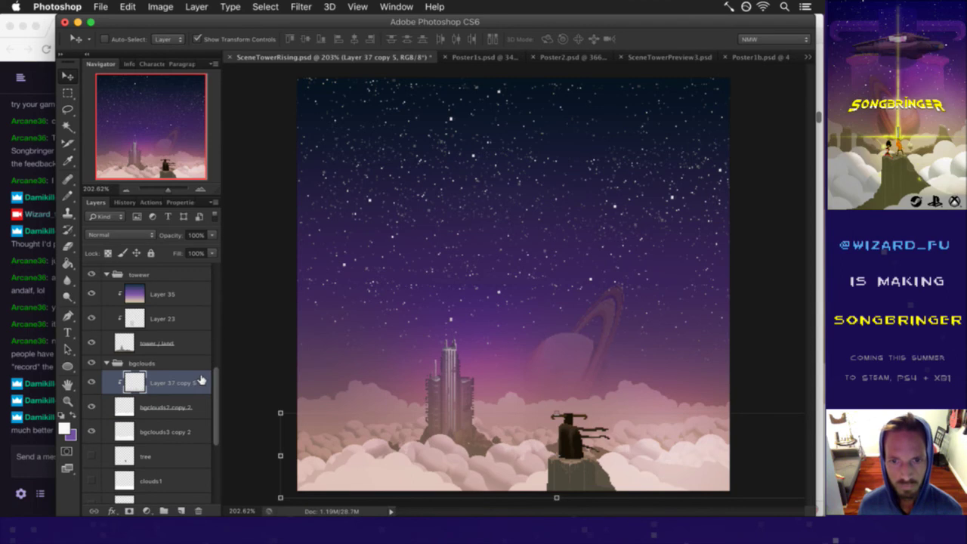
{"action": "left_click", "coordinate": [212, 235]}
{"action": "left_click_drag", "start_coordinate": [202, 249], "coordinate": [186, 250]}
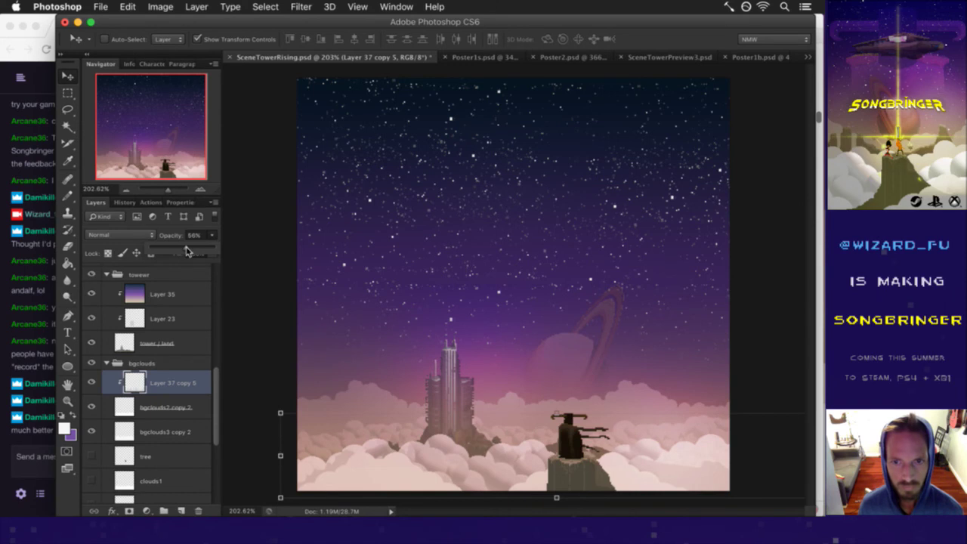
Step: Lower the cloud layer to 39% opacity and nudge it a few pixels left
{"action": "left_click_drag", "start_coordinate": [179, 246], "coordinate": [176, 250]}
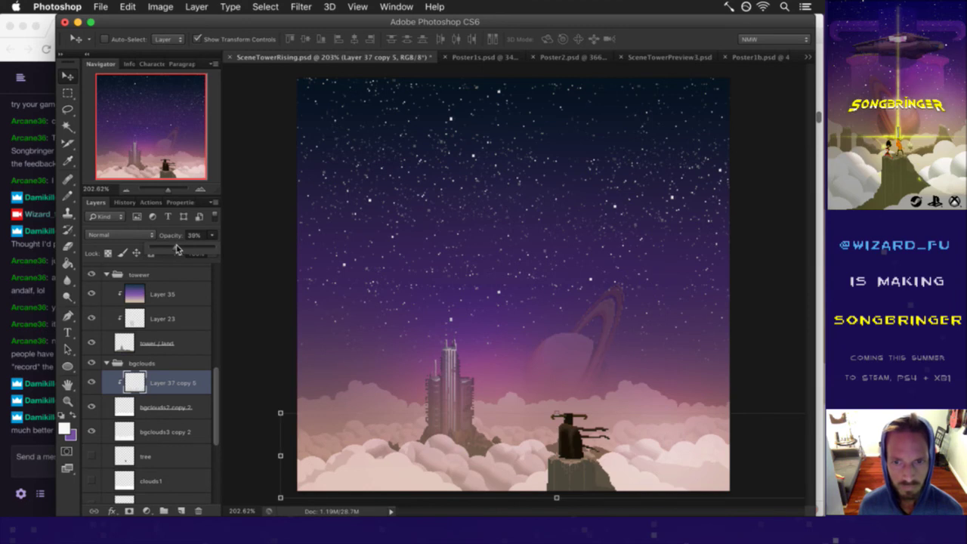
{"action": "key", "text": "m"}
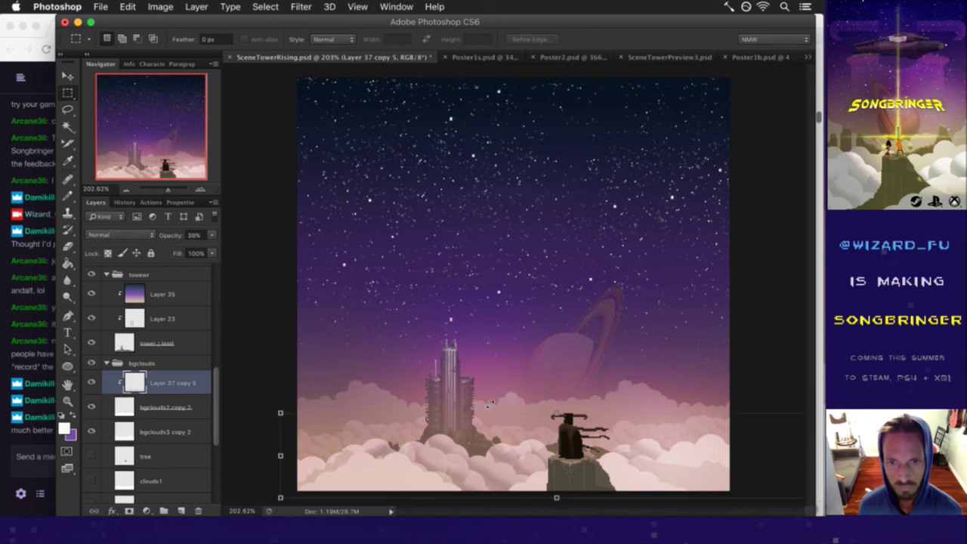
{"action": "key", "text": "v"}
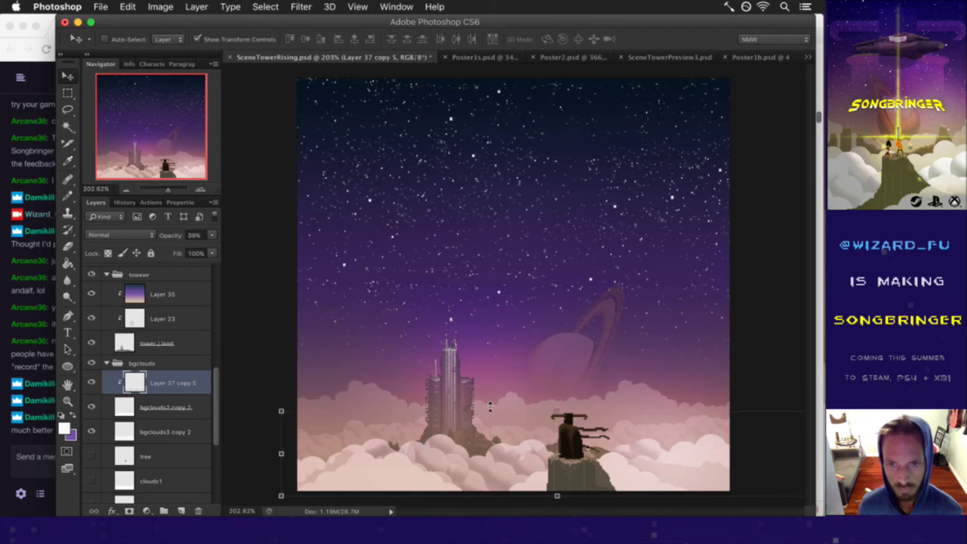
{"action": "key", "text": "Left"}
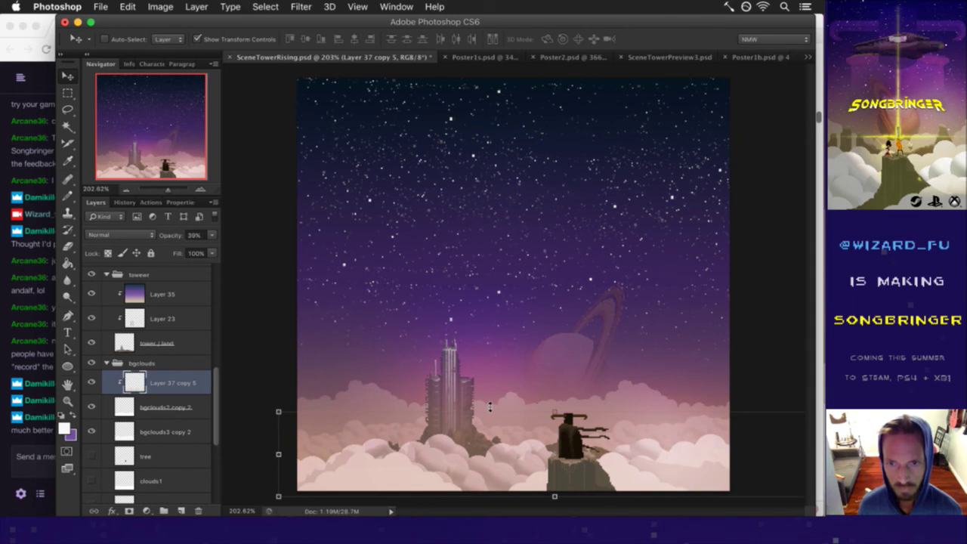
Step: Duplicate the faded cloud layer and move the copy below bgclouds2 copy 2
{"action": "key", "text": "m"}
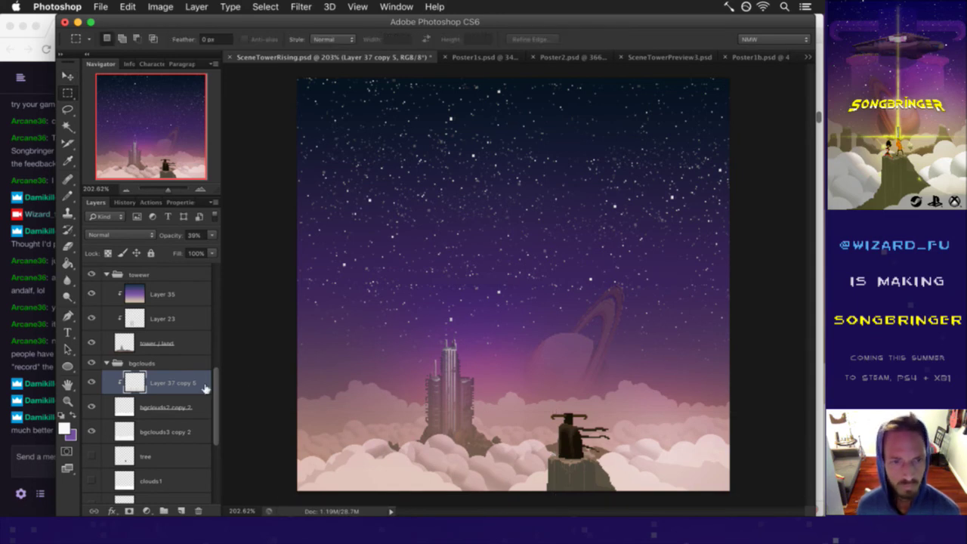
{"action": "key", "text": "super+j"}
{"action": "left_click_drag", "start_coordinate": [118, 383], "coordinate": [132, 445]}
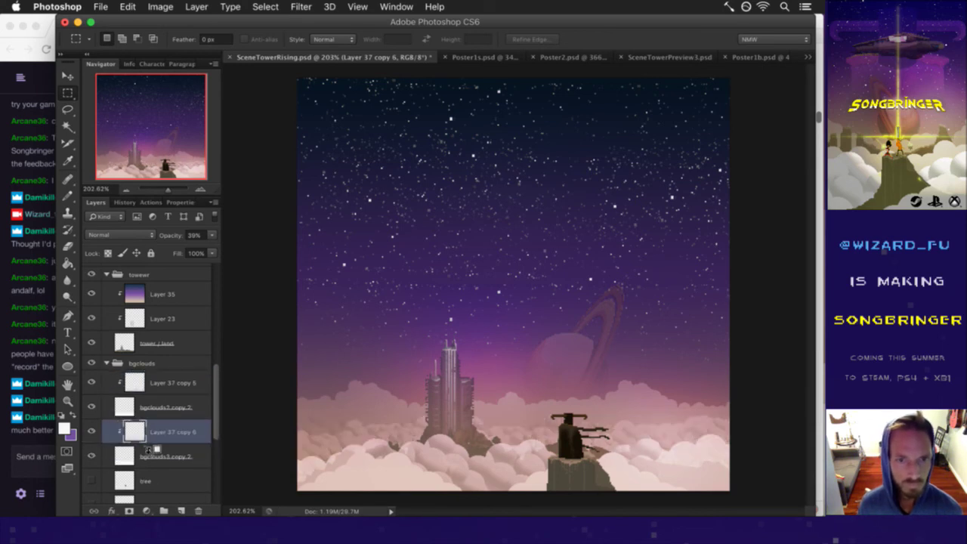
Step: Move the Layer 37 copy 6 clouds upward, fade them to 15%, and select bgclouds3 copy 2
{"action": "key", "text": "v"}
{"action": "left_click_drag", "start_coordinate": [411, 423], "coordinate": [416, 387]}
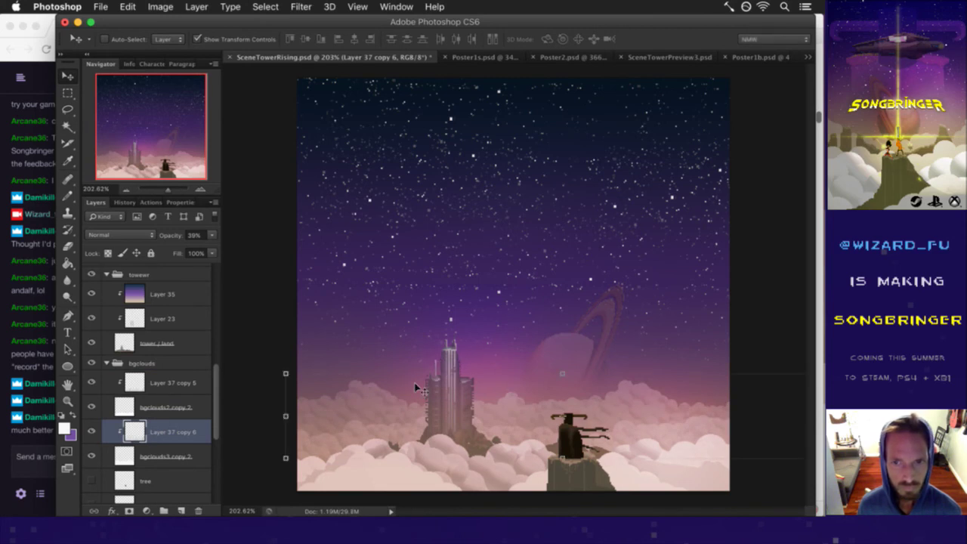
{"action": "left_click", "coordinate": [211, 236]}
{"action": "left_click_drag", "start_coordinate": [175, 247], "coordinate": [160, 249]}
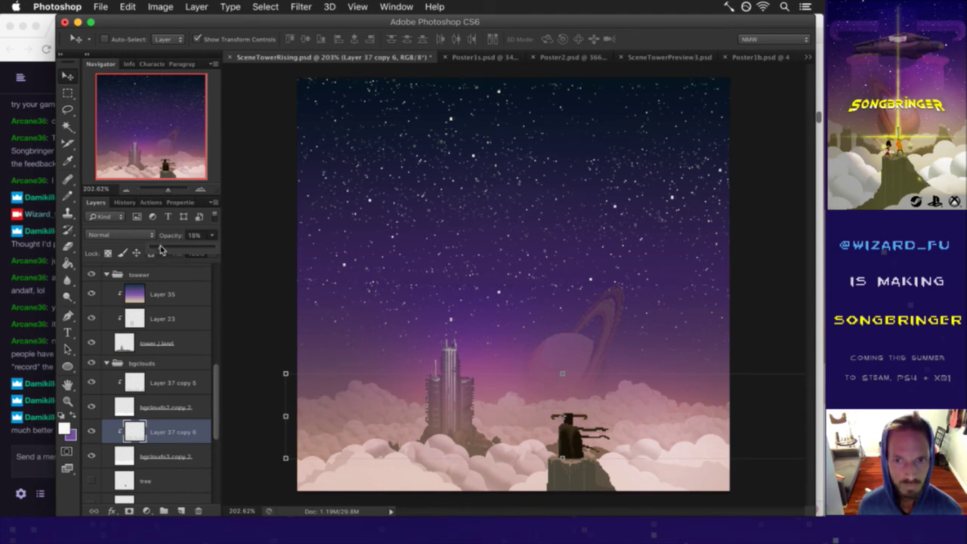
{"action": "key", "text": "m"}
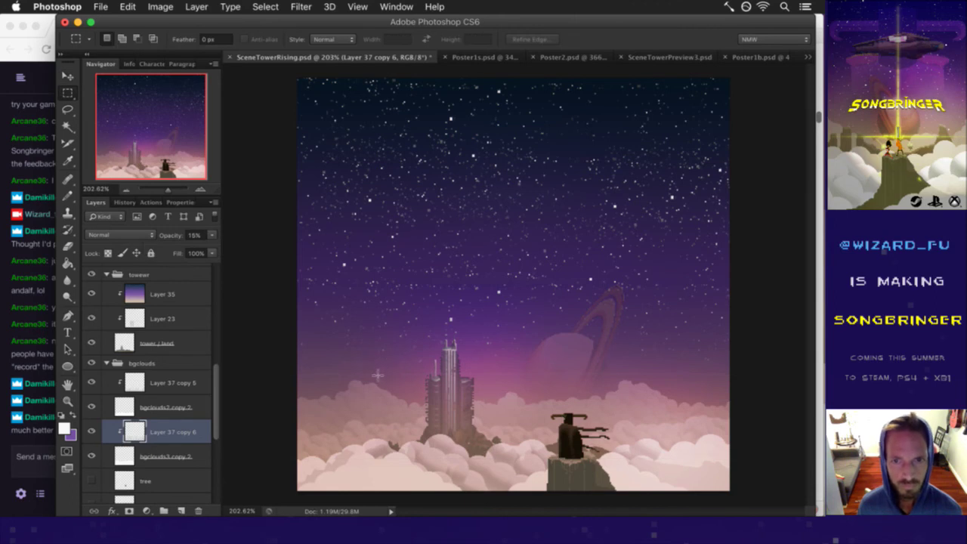
{"action": "left_click", "coordinate": [129, 455]}
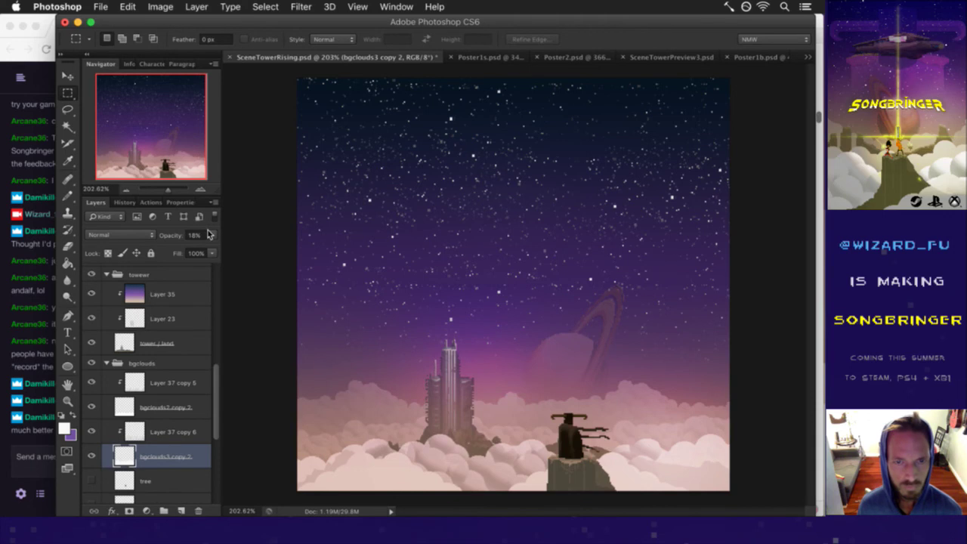
Step: Zoom in on the tower, set bgclouds3 copy 2 to 9% opacity, then zoom out to the whole image
{"action": "left_click", "coordinate": [388, 420], "text": "super"}
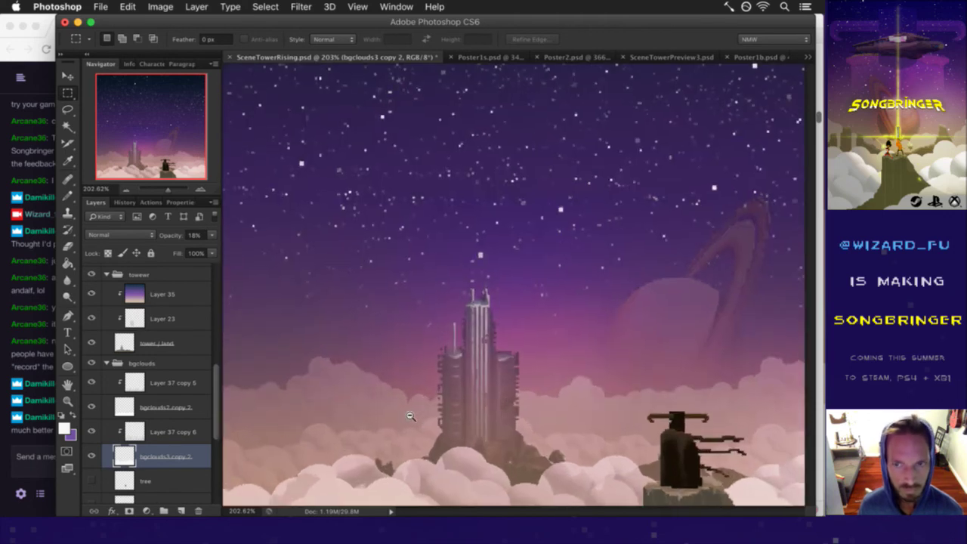
{"action": "left_click", "coordinate": [411, 417], "text": "super"}
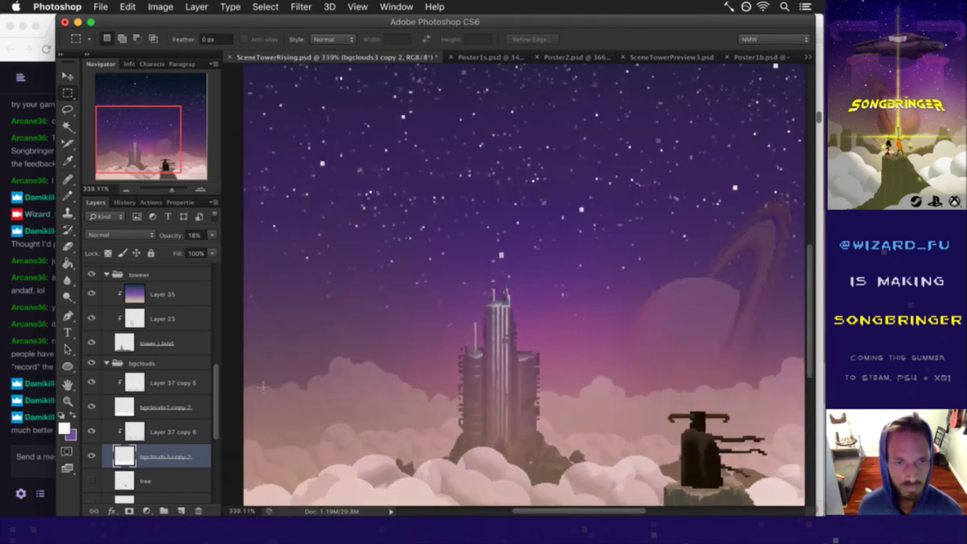
{"action": "left_click", "coordinate": [212, 235]}
{"action": "left_click_drag", "start_coordinate": [170, 249], "coordinate": [155, 252]}
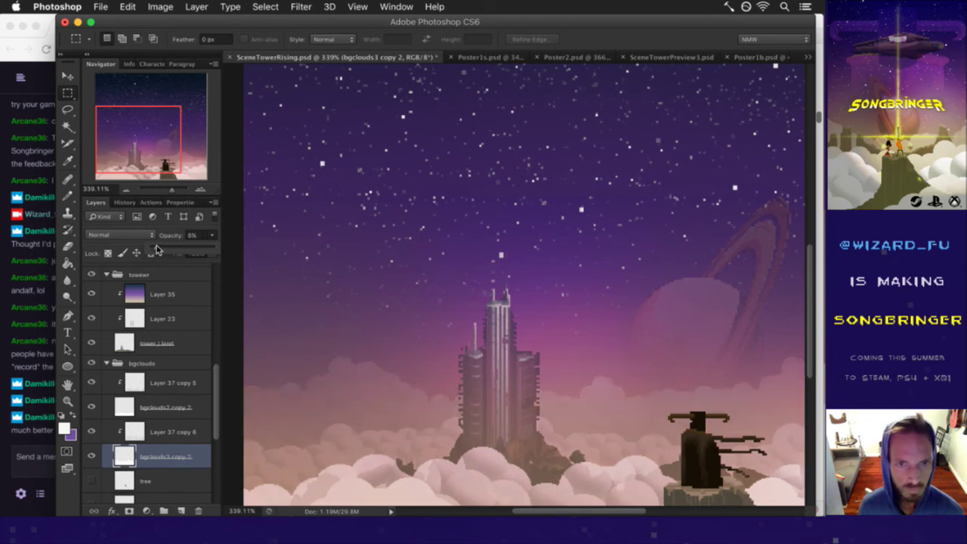
{"action": "left_click", "coordinate": [353, 316]}
{"action": "key", "text": "v"}
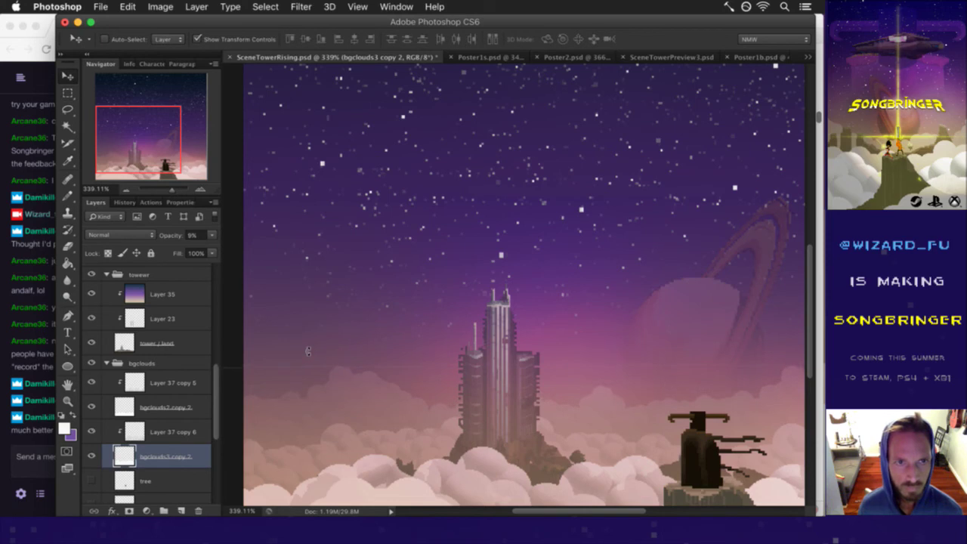
{"action": "key", "text": "m"}
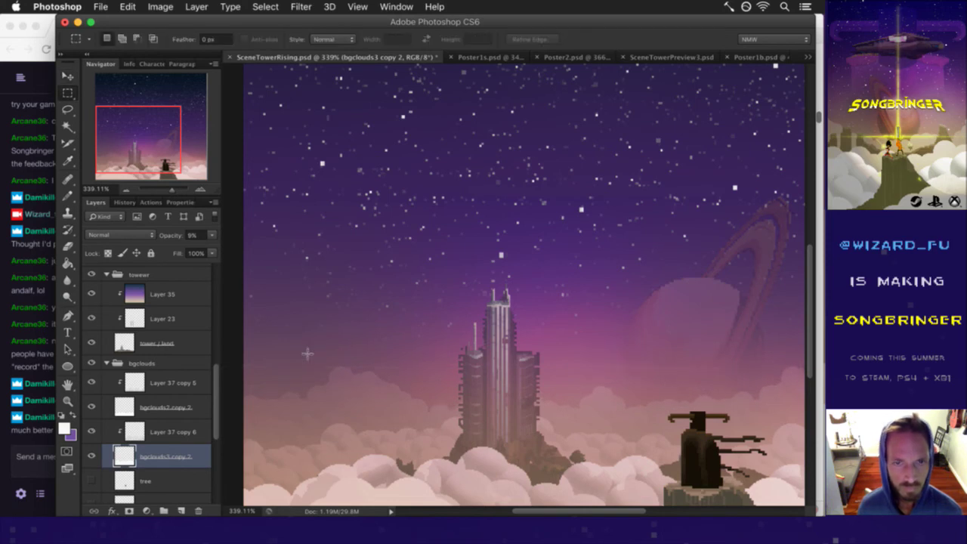
{"action": "left_click_drag", "start_coordinate": [522, 405], "coordinate": [477, 297]}
{"action": "left_click_drag", "start_coordinate": [511, 336], "coordinate": [481, 343]}
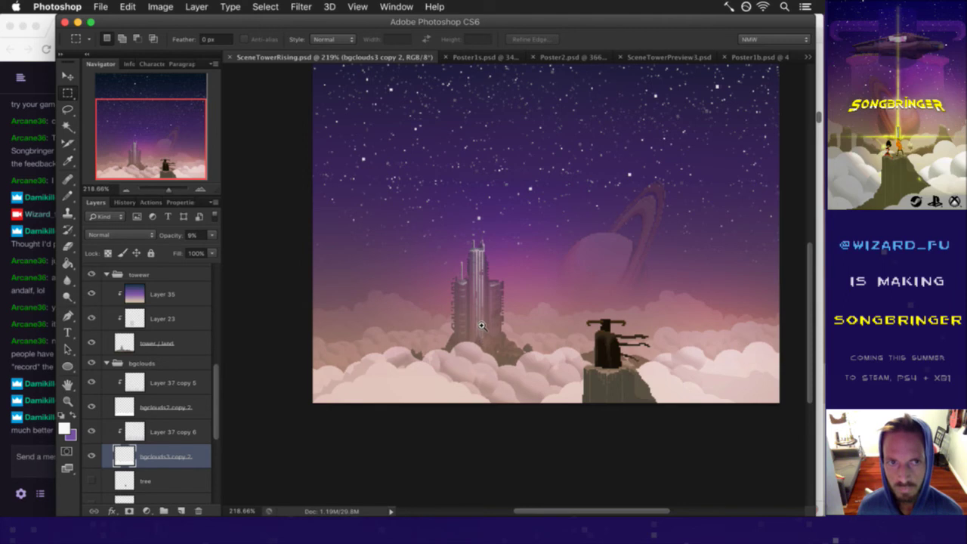
{"action": "scroll", "coordinate": [491, 321], "scroll_direction": "up", "scroll_amount": 2}
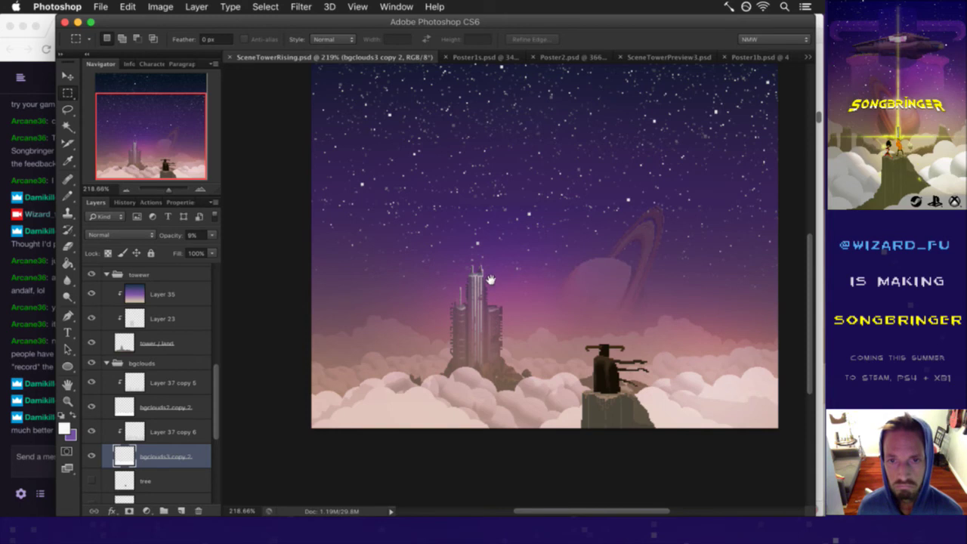
{"action": "scroll", "coordinate": [491, 275], "scroll_direction": "up", "scroll_amount": 4}
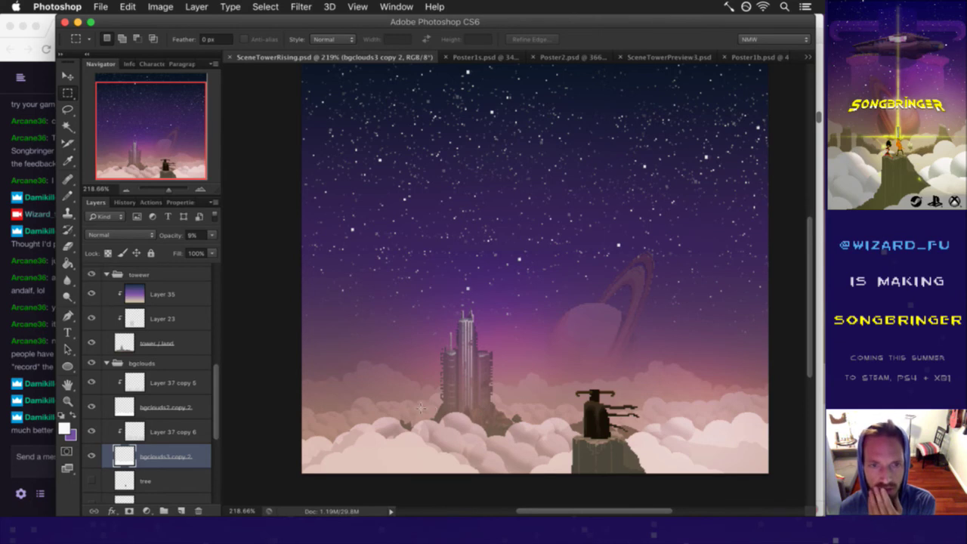
{"action": "key", "text": "super+alt+c"}
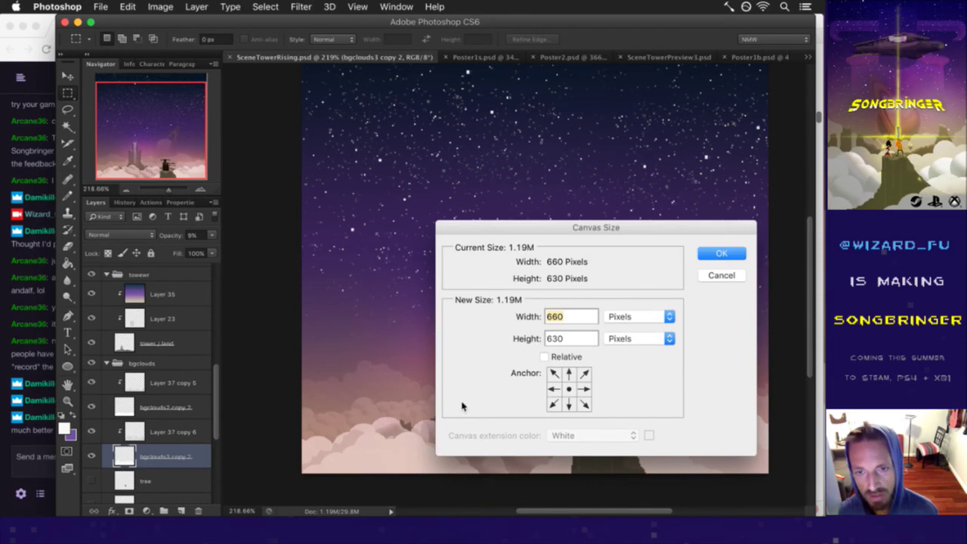
{"action": "key", "text": "Escape"}
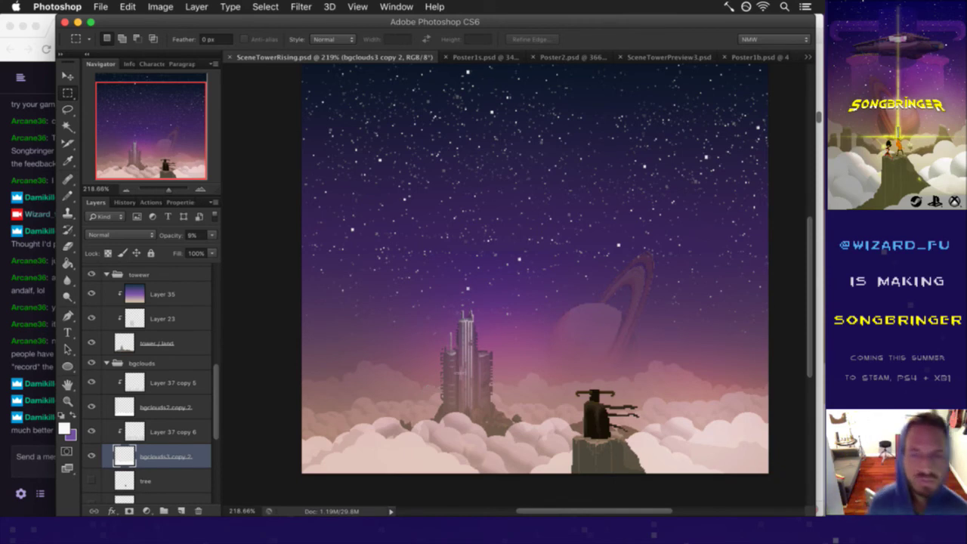
{"action": "key", "text": "super+Tab"}
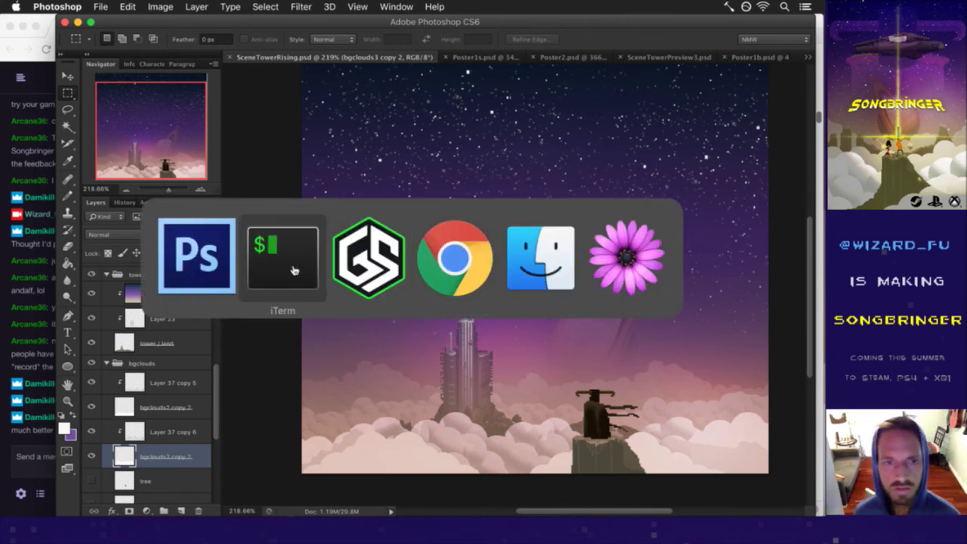
Step: Check git status and commit the modified SceneTowerRising.psd on master from vim, then return to Photoshop
{"action": "key", "text": "Escape"}
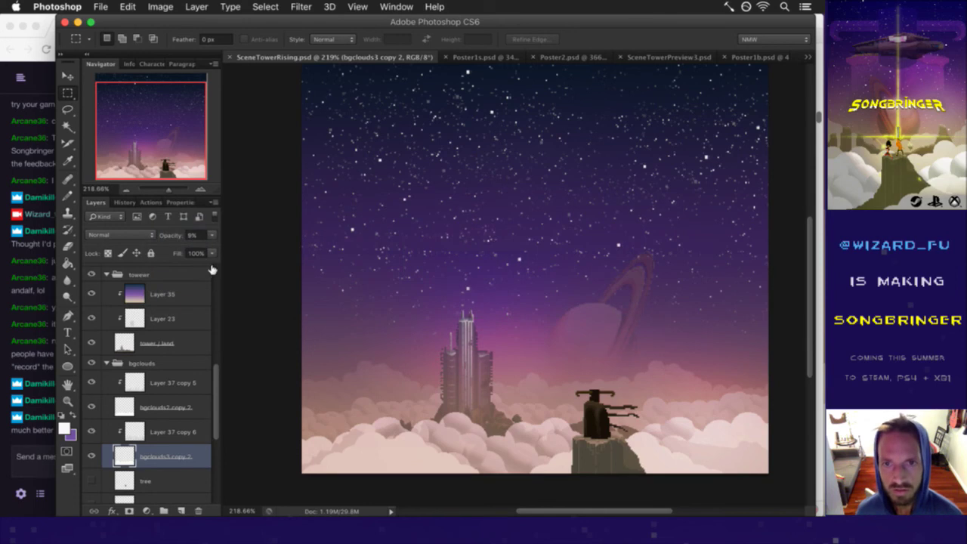
{"action": "key", "text": "super+Tab"}
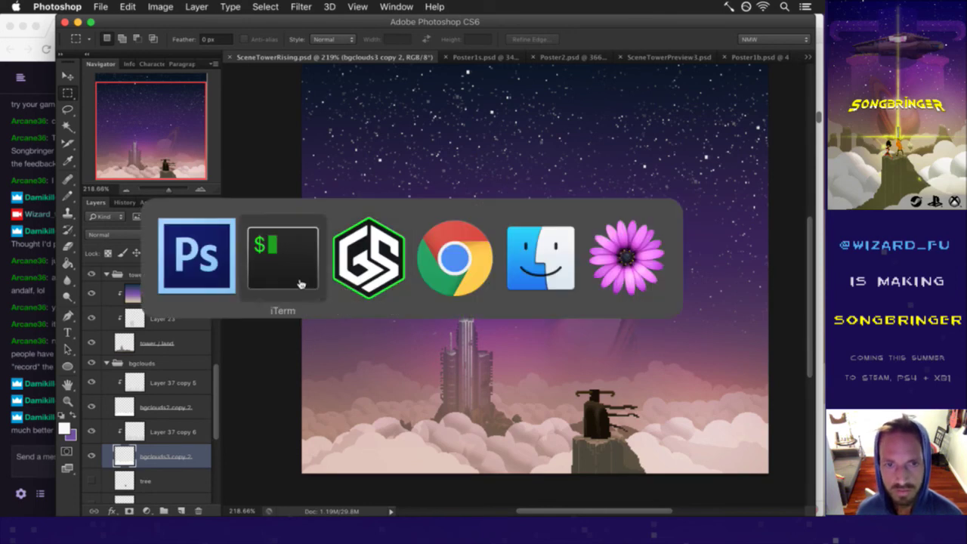
{"action": "type", "text": "!gs"}
{"action": "key", "text": "Return"}
{"action": "type", "text": ":!gc"}
{"action": "key", "text": "Return"}
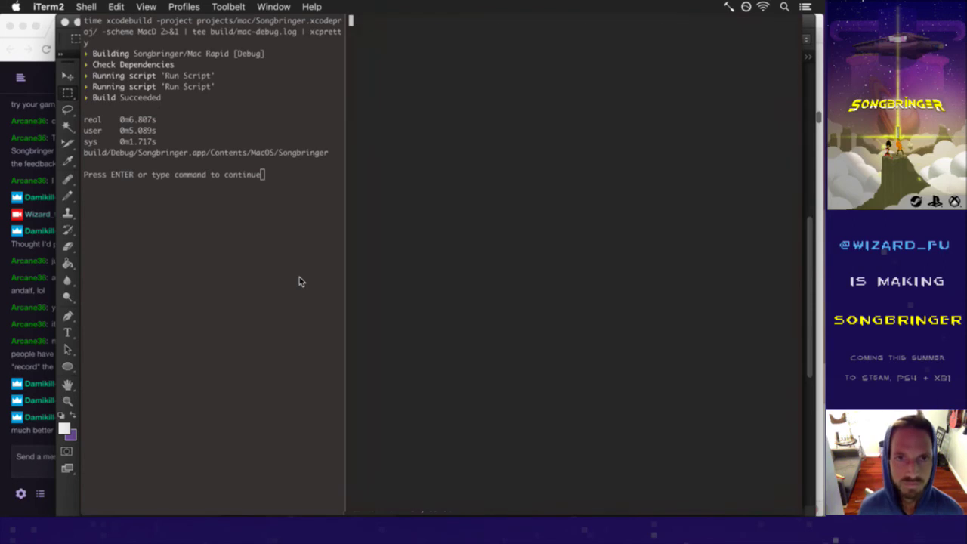
{"action": "type", "text": "i."}
{"action": "key", "text": "Escape"}
{"action": "type", "text": ":wq"}
{"action": "key", "text": "Return"}
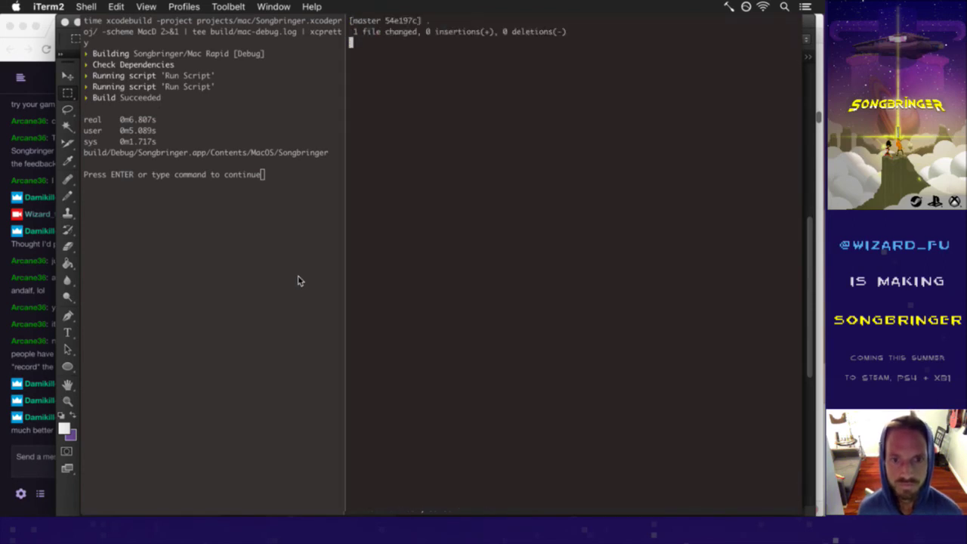
{"action": "key", "text": "super+Tab"}
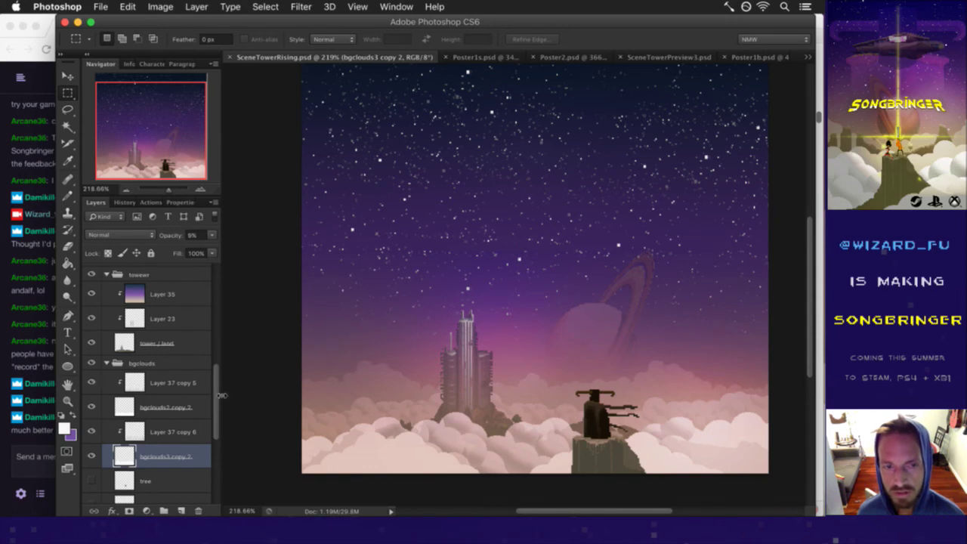
Step: Inspect the tower layers and hide the Layer 35 overlay to see the bare tower
{"action": "scroll", "coordinate": [211, 385], "scroll_direction": "up", "scroll_amount": 1}
{"action": "scroll", "coordinate": [212, 384], "scroll_direction": "up", "scroll_amount": 1}
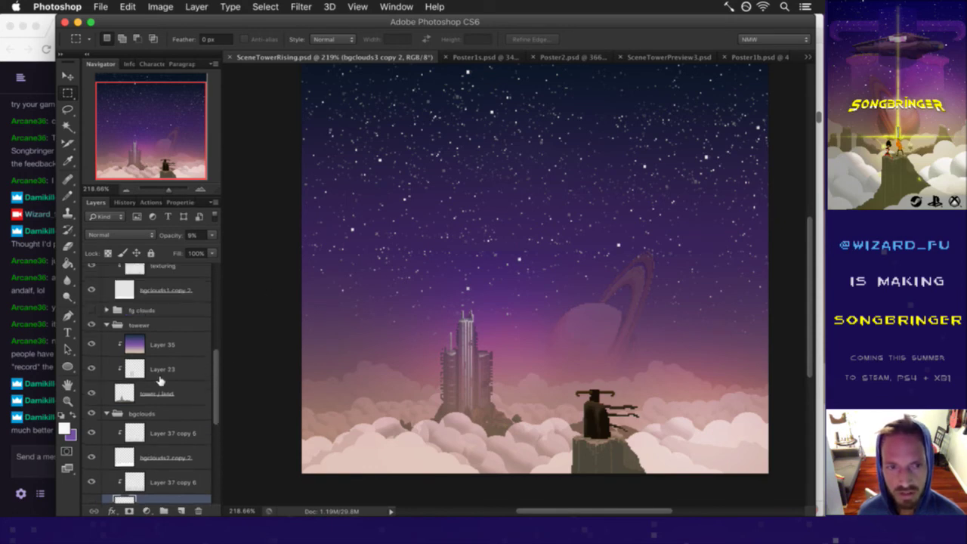
{"action": "left_click", "coordinate": [128, 391]}
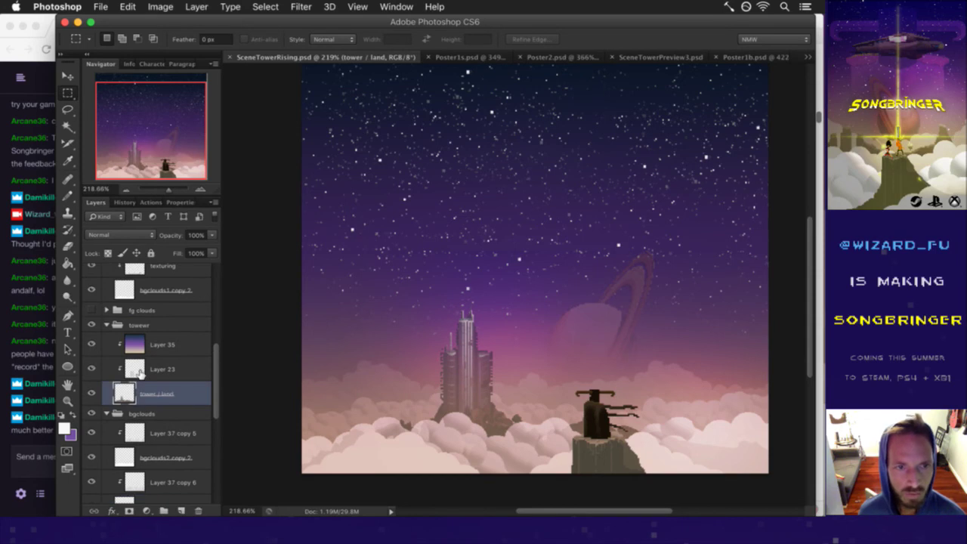
{"action": "left_click", "coordinate": [139, 369]}
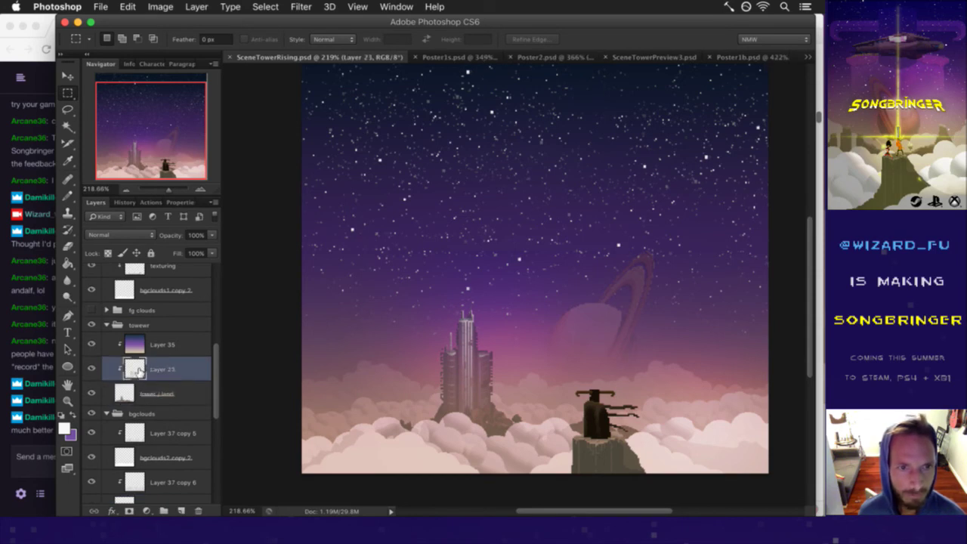
{"action": "key", "text": "alt+bracketright"}
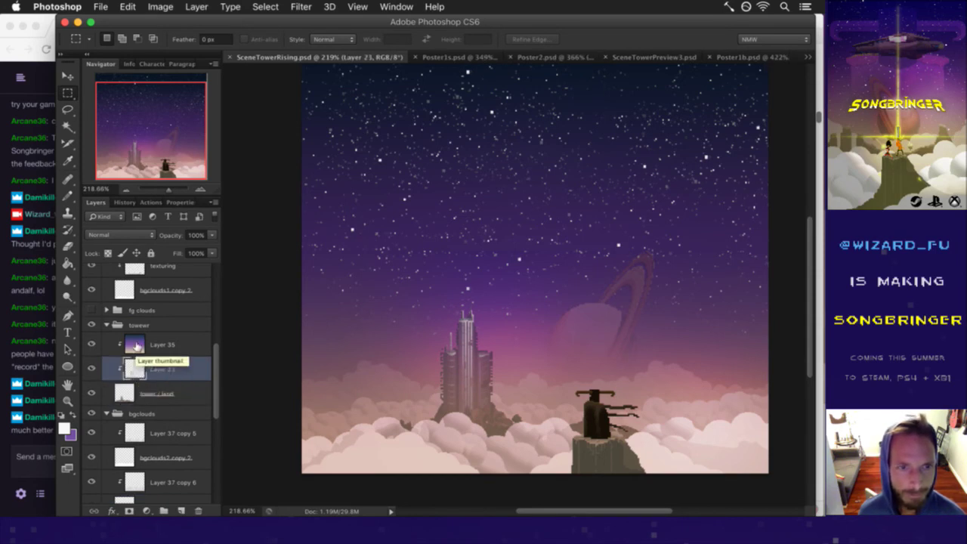
{"action": "key", "text": "super+comma"}
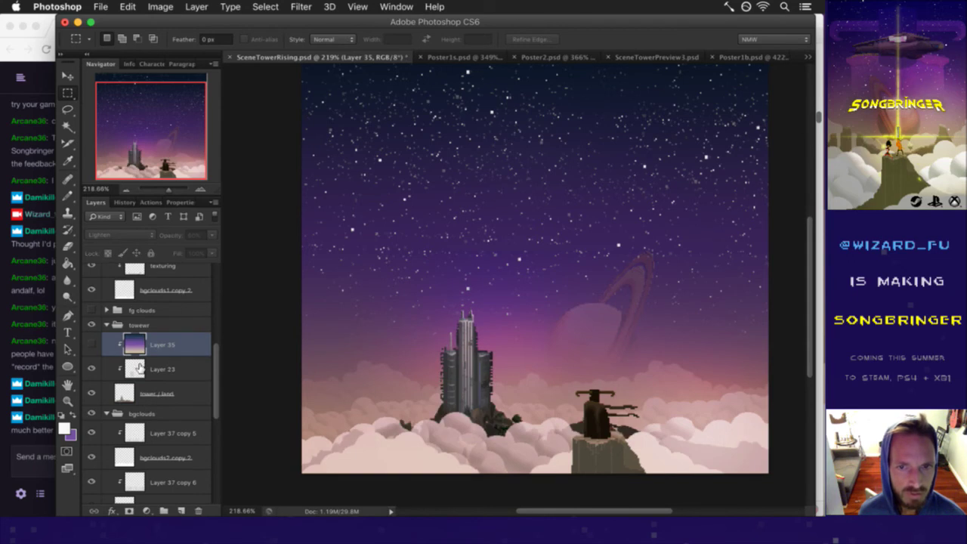
{"action": "left_click", "coordinate": [139, 368]}
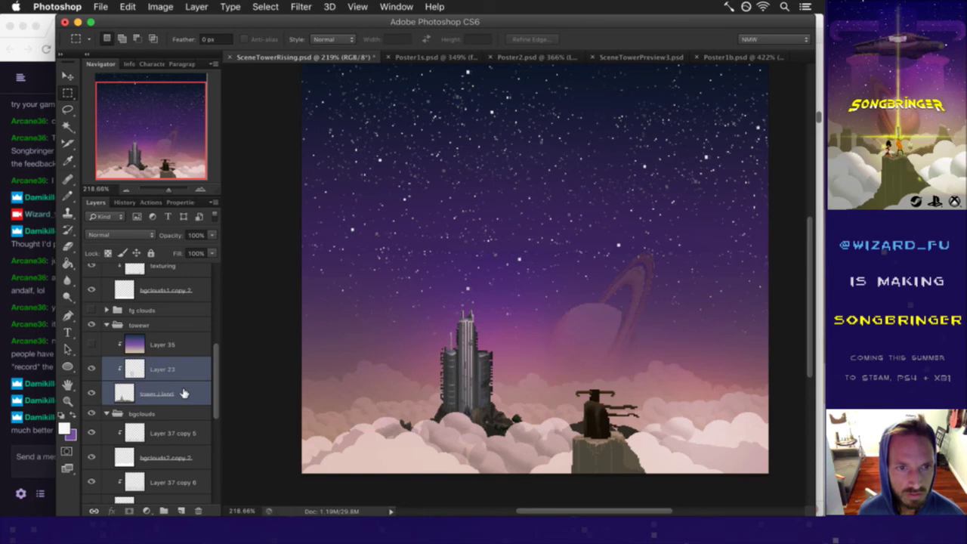
{"action": "left_click", "coordinate": [133, 351]}
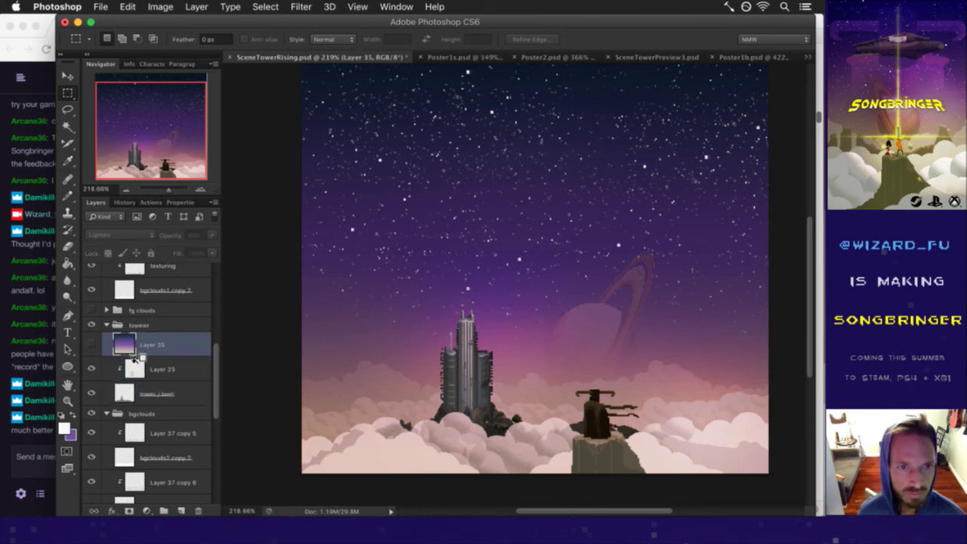
Step: Merge Layer 23 and tower / land into a single Layer 23
{"action": "left_click", "coordinate": [181, 369]}
{"action": "left_click", "coordinate": [186, 390], "text": "shift"}
{"action": "right_click", "coordinate": [188, 391]}
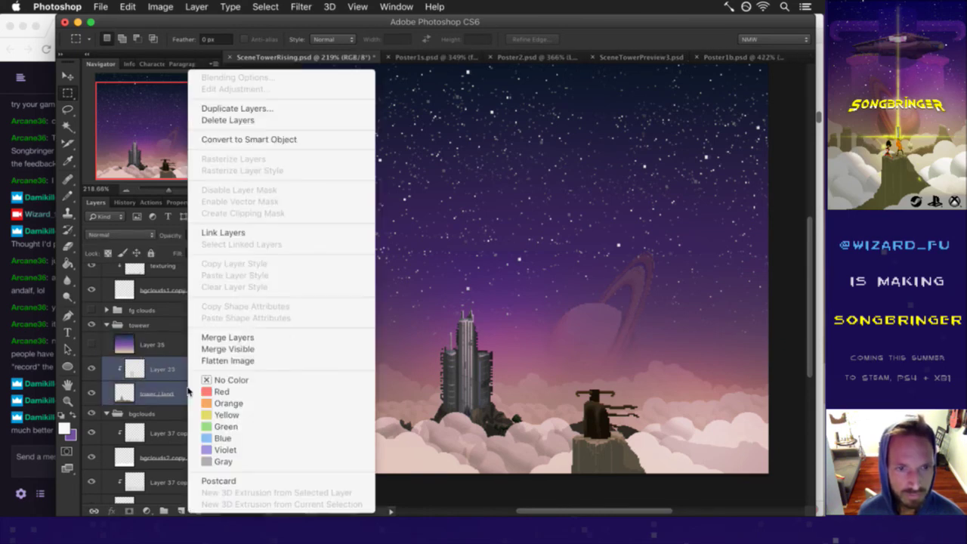
{"action": "left_click", "coordinate": [227, 337]}
Step: Show Layer 35 again and clip it onto the merged Layer 23
{"action": "left_click", "coordinate": [92, 367]}
{"action": "left_click", "coordinate": [93, 368]}
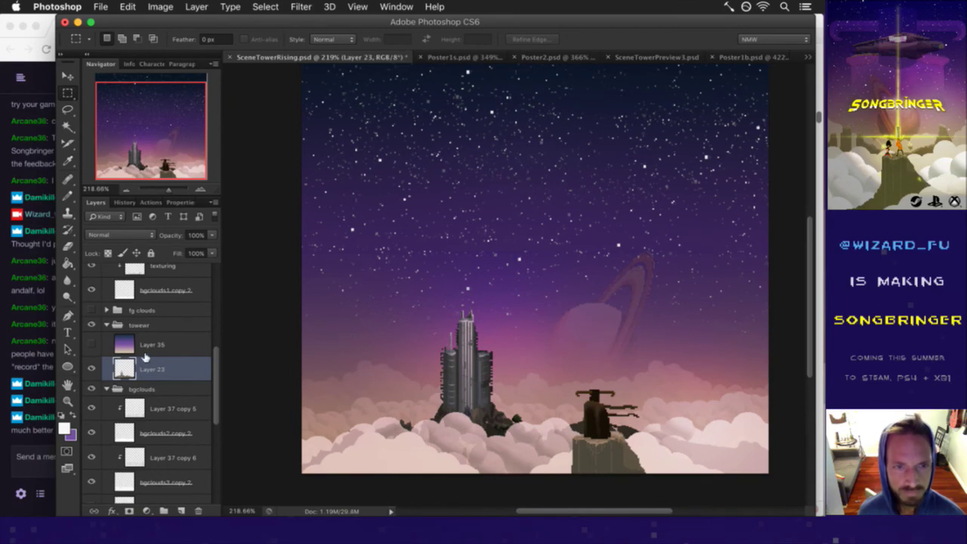
{"action": "left_click", "coordinate": [91, 343]}
{"action": "left_click", "coordinate": [145, 355], "text": "alt"}
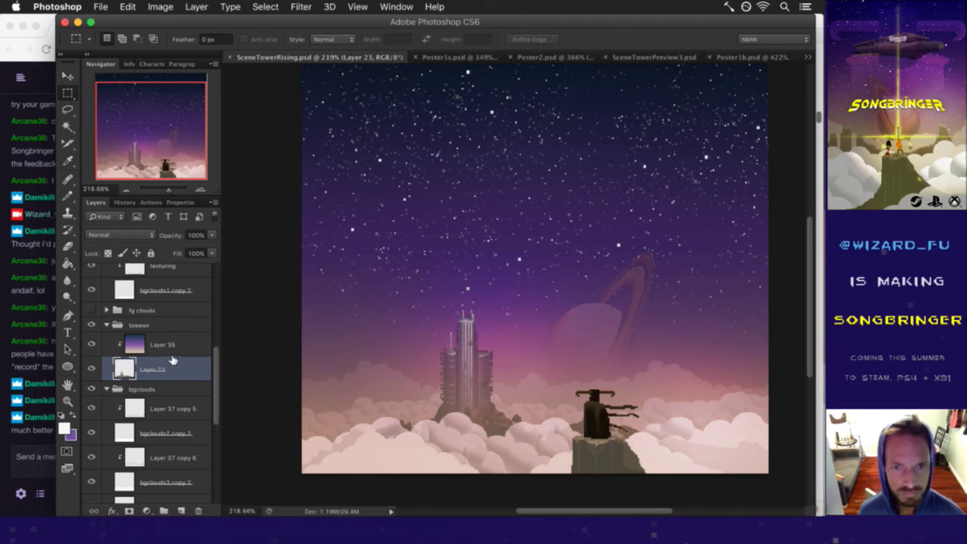
Step: Try a rough lasso around the tower and compare the scene with the background clouds toggled
{"action": "left_click", "coordinate": [70, 111]}
{"action": "mouse_move", "coordinate": [468, 285]}
{"action": "left_mouse_down"}
{"action": "mouse_move", "coordinate": [452, 294]}
{"action": "mouse_move", "coordinate": [421, 409]}
{"action": "mouse_move", "coordinate": [400, 352]}
{"action": "left_mouse_up"}
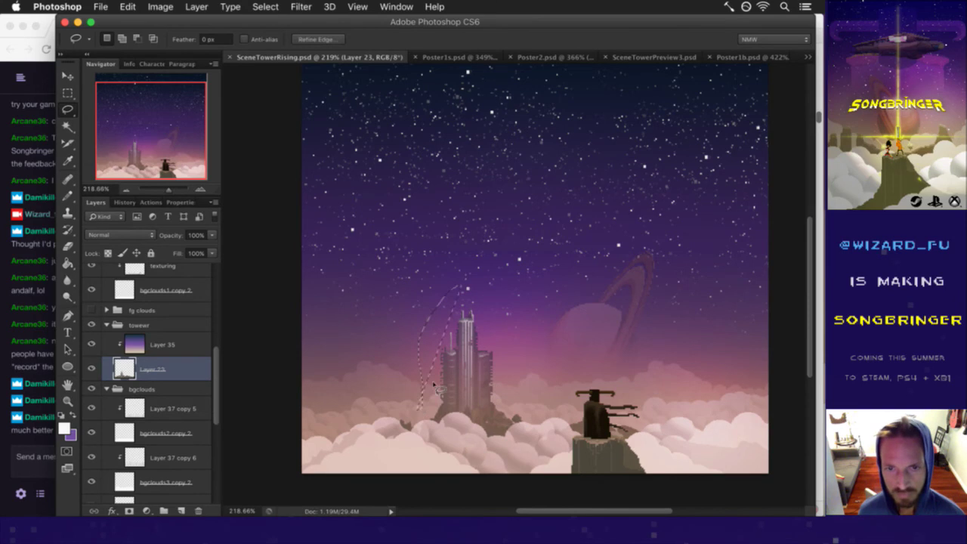
{"action": "left_click", "coordinate": [395, 347]}
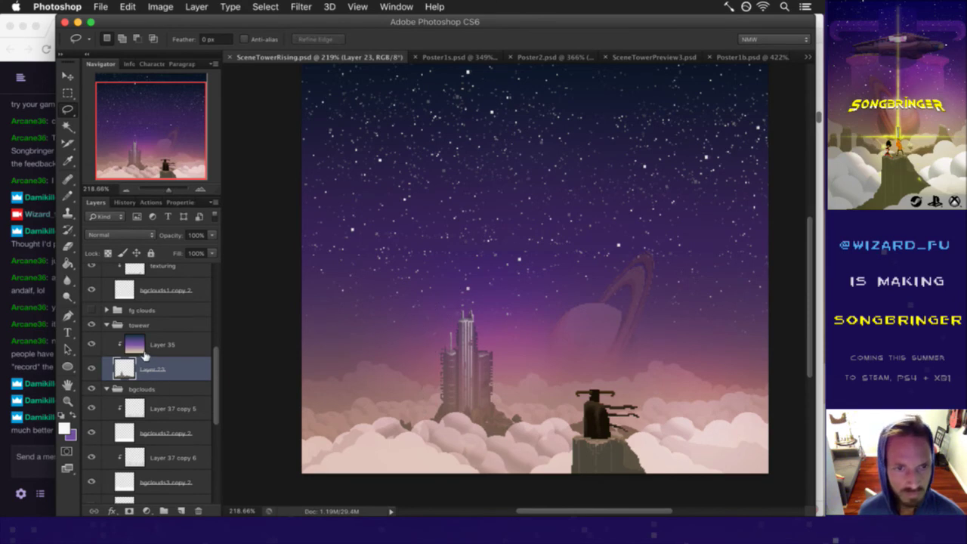
{"action": "left_click", "coordinate": [91, 388]}
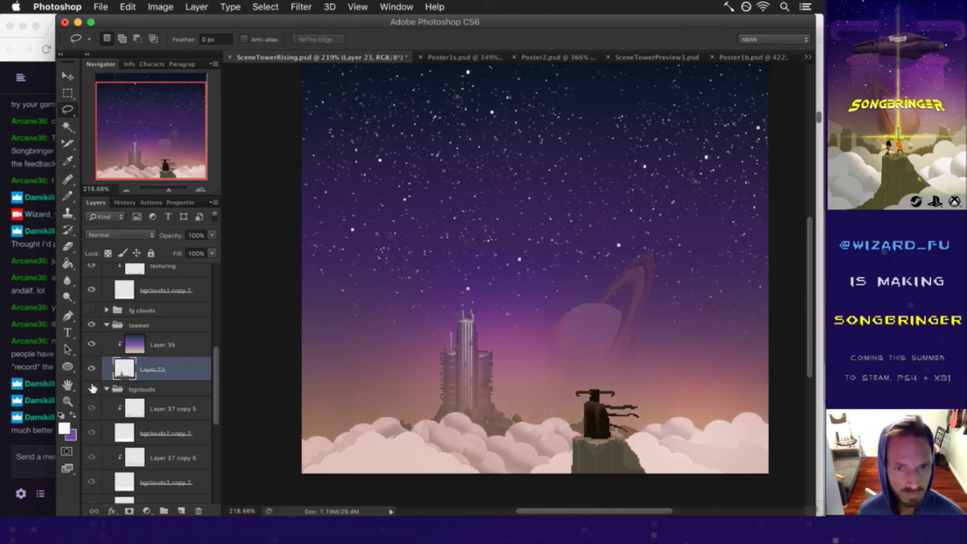
{"action": "left_click", "coordinate": [91, 388]}
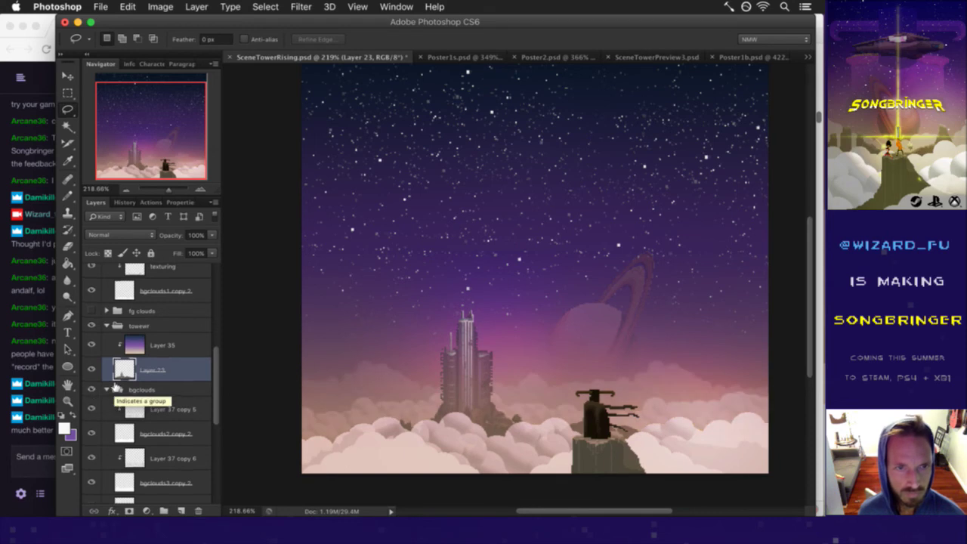
Step: Hide the foreground cloud group
{"action": "scroll", "coordinate": [144, 363], "scroll_direction": "up", "scroll_amount": 2}
{"action": "left_click", "coordinate": [149, 349]}
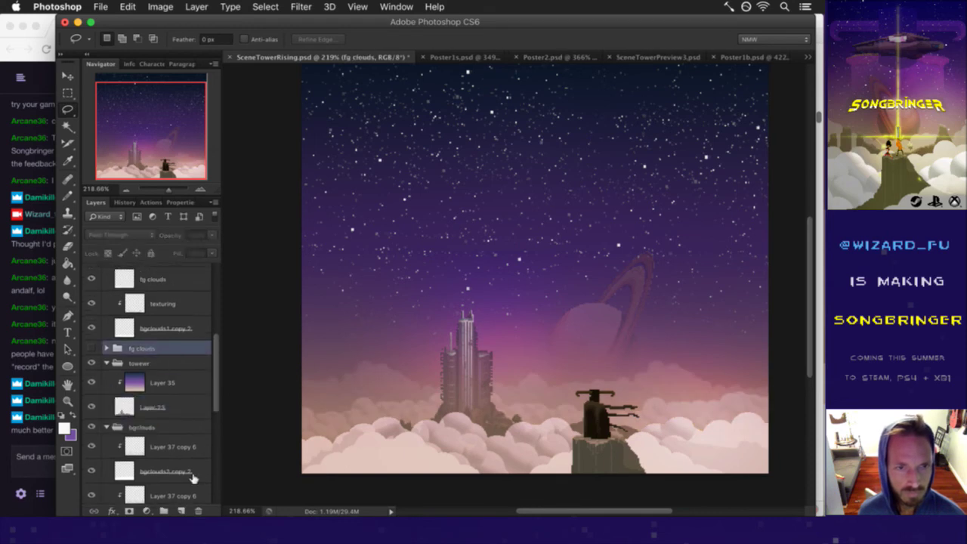
{"action": "scroll", "coordinate": [162, 404], "scroll_direction": "up", "scroll_amount": 3}
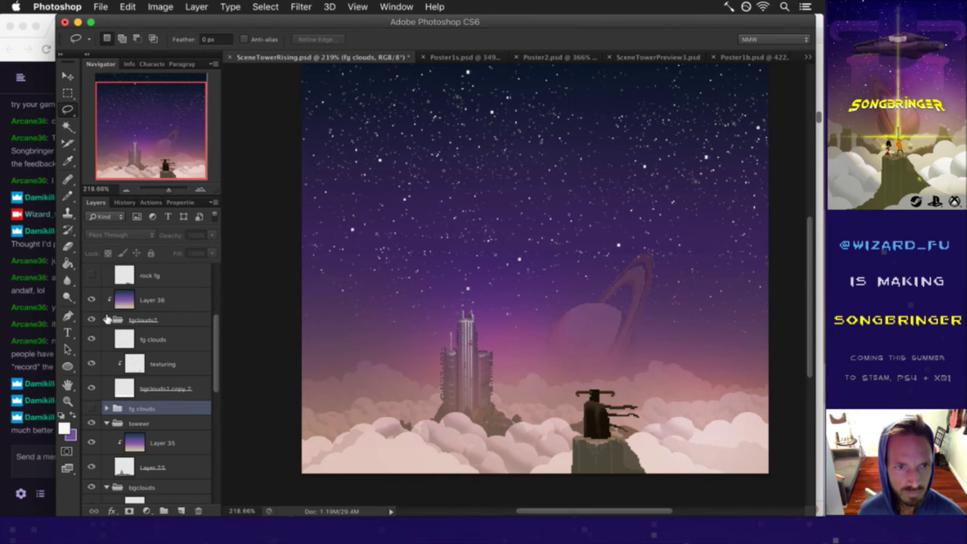
{"action": "left_click", "coordinate": [92, 322]}
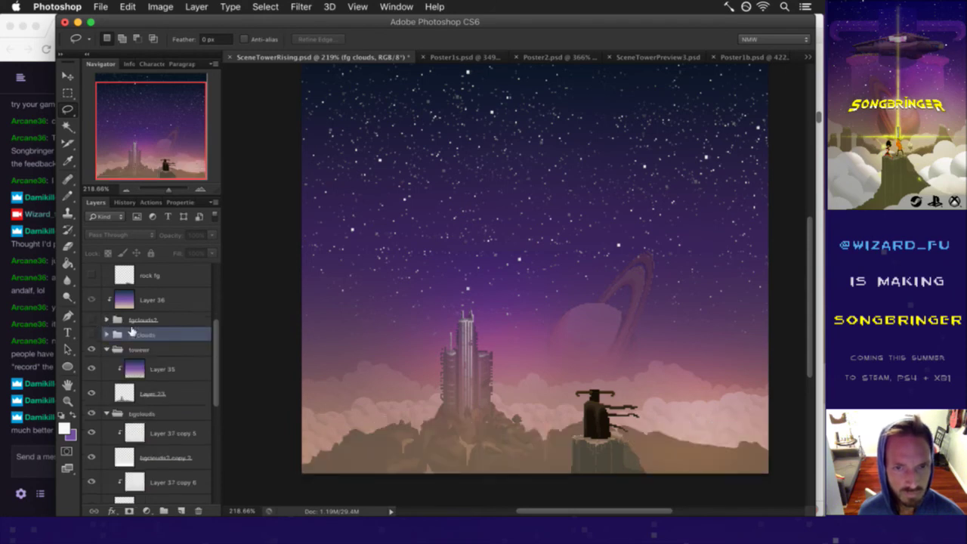
Step: Lasso the tower on Layer 23 and hide the pink Layer 35 overlay
{"action": "left_click", "coordinate": [124, 393]}
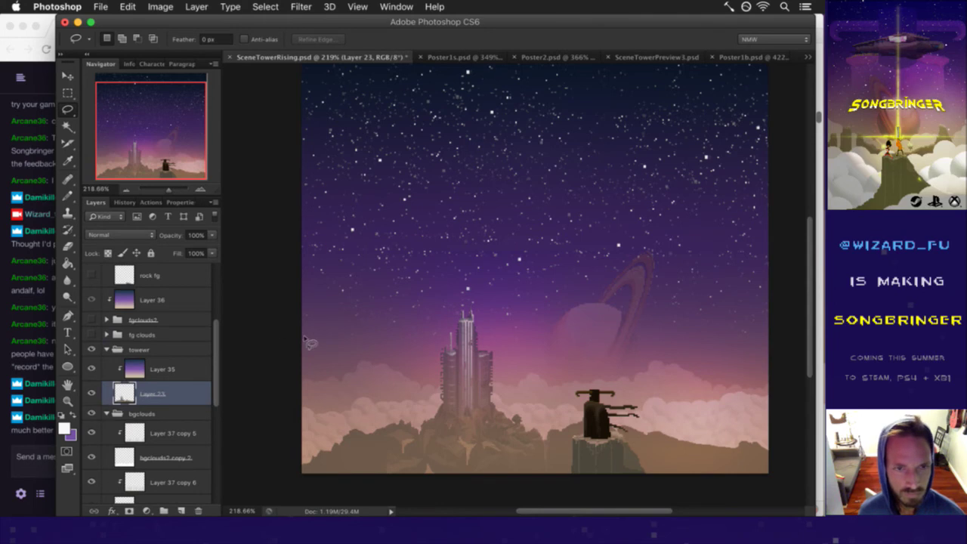
{"action": "mouse_move", "coordinate": [457, 282]}
{"action": "left_mouse_down"}
{"action": "mouse_move", "coordinate": [464, 276]}
{"action": "mouse_move", "coordinate": [427, 371]}
{"action": "mouse_move", "coordinate": [427, 410]}
{"action": "mouse_move", "coordinate": [464, 440]}
{"action": "mouse_move", "coordinate": [473, 470]}
{"action": "mouse_move", "coordinate": [506, 420]}
{"action": "mouse_move", "coordinate": [508, 355]}
{"action": "mouse_move", "coordinate": [489, 292]}
{"action": "mouse_move", "coordinate": [463, 278]}
{"action": "left_mouse_up"}
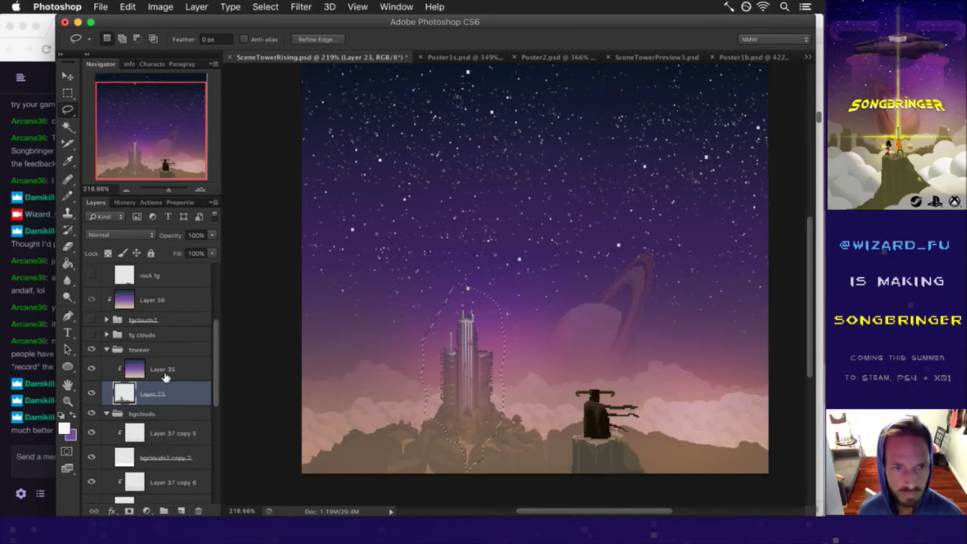
{"action": "left_click", "coordinate": [92, 369]}
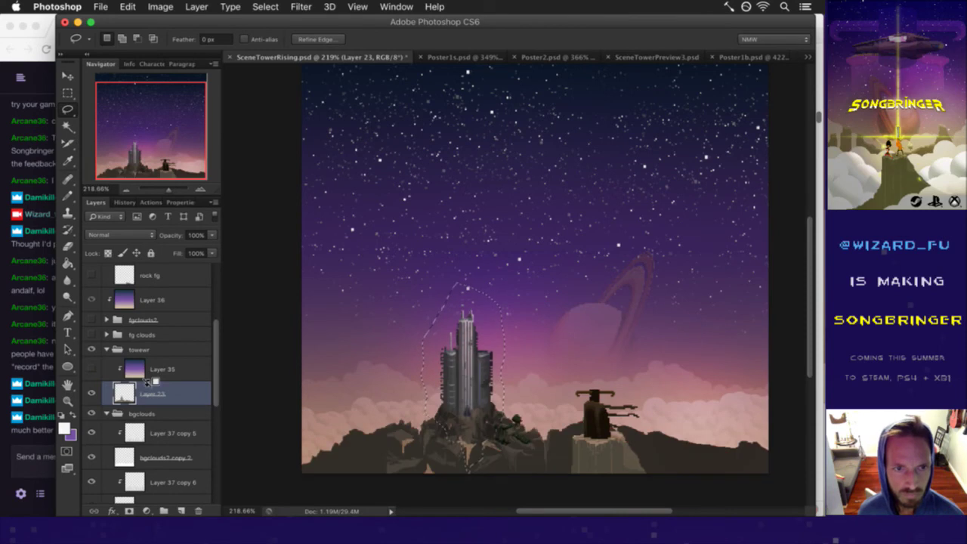
{"action": "left_click", "coordinate": [147, 381], "text": "alt"}
Step: Cut the tower from Layer 23 onto new Layer 37 with Layer Via Cut, then hide it
{"action": "right_click", "coordinate": [483, 392]}
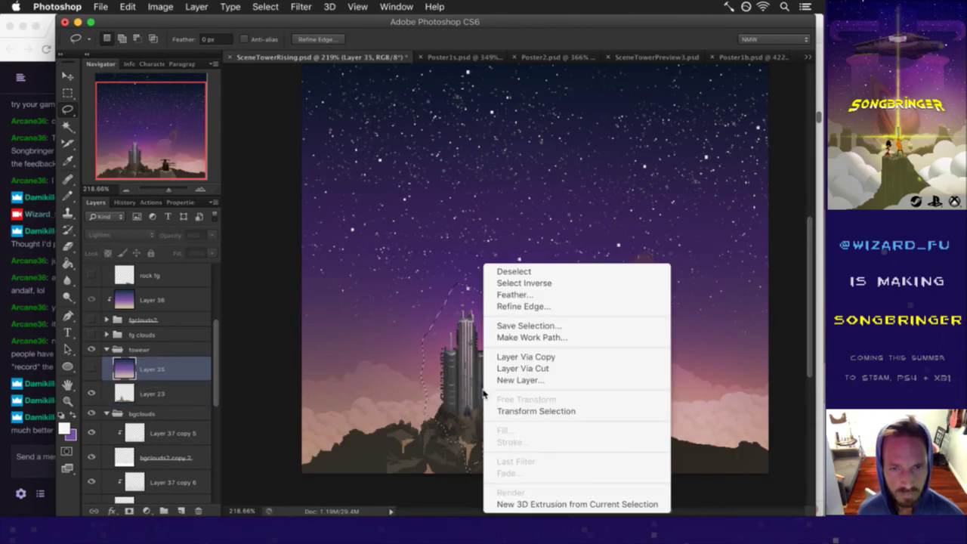
{"action": "left_click", "coordinate": [500, 368]}
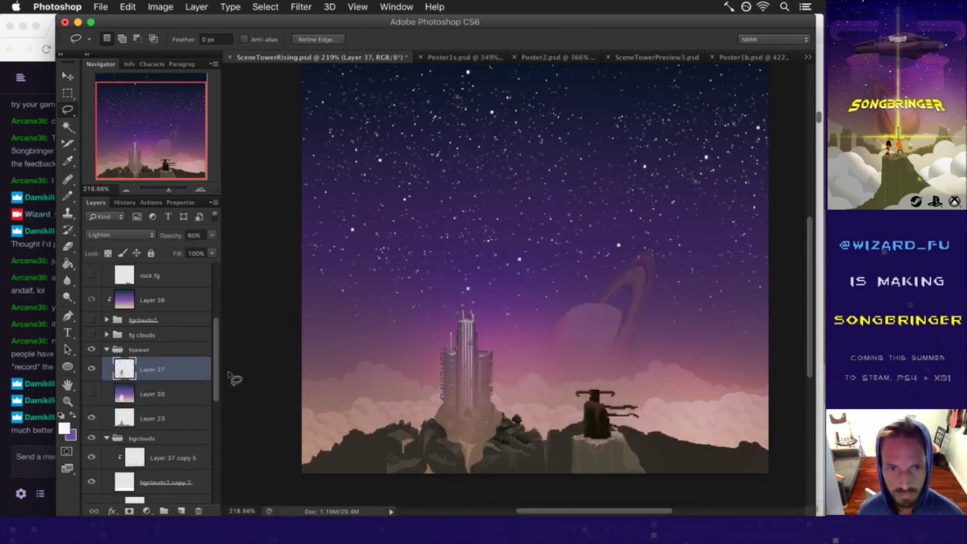
{"action": "key", "text": "super+z"}
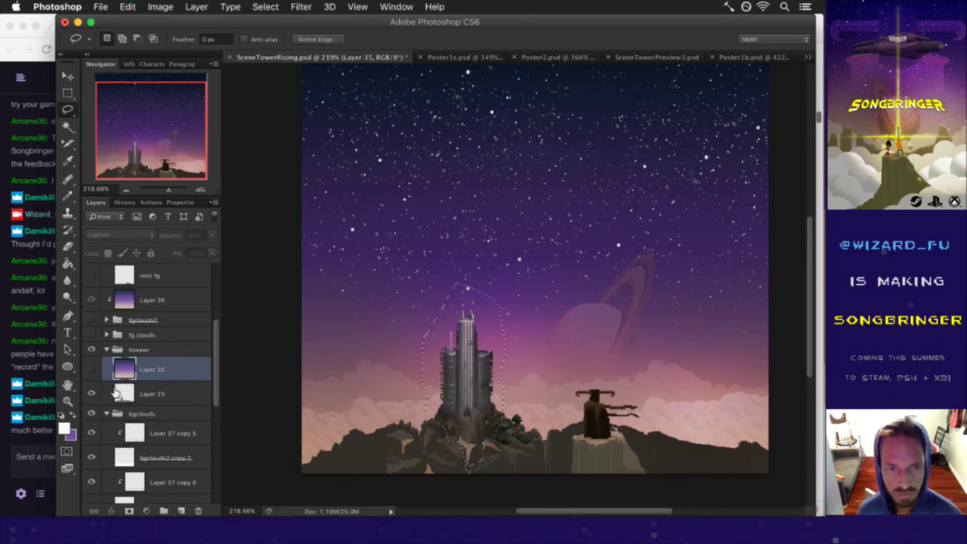
{"action": "left_click", "coordinate": [116, 394]}
{"action": "right_click", "coordinate": [497, 398]}
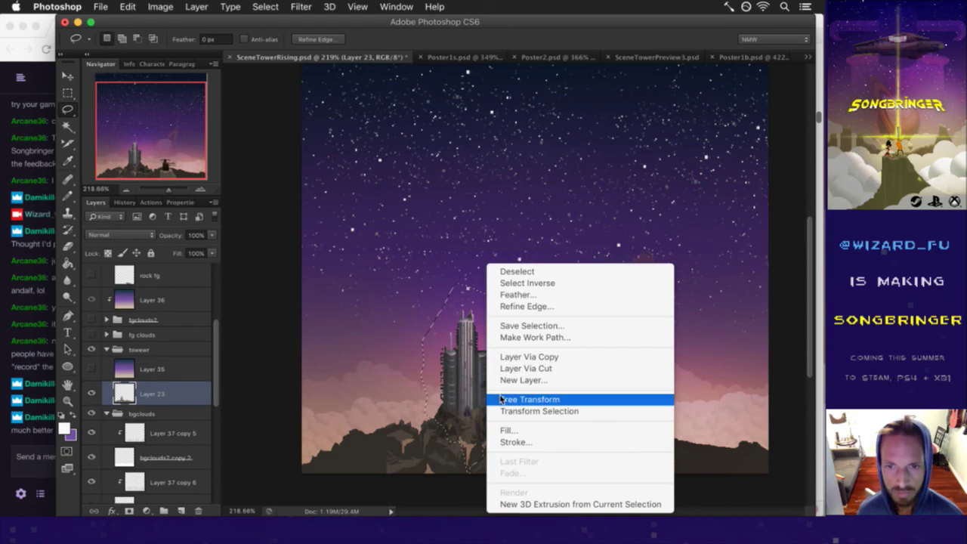
{"action": "left_click", "coordinate": [503, 368]}
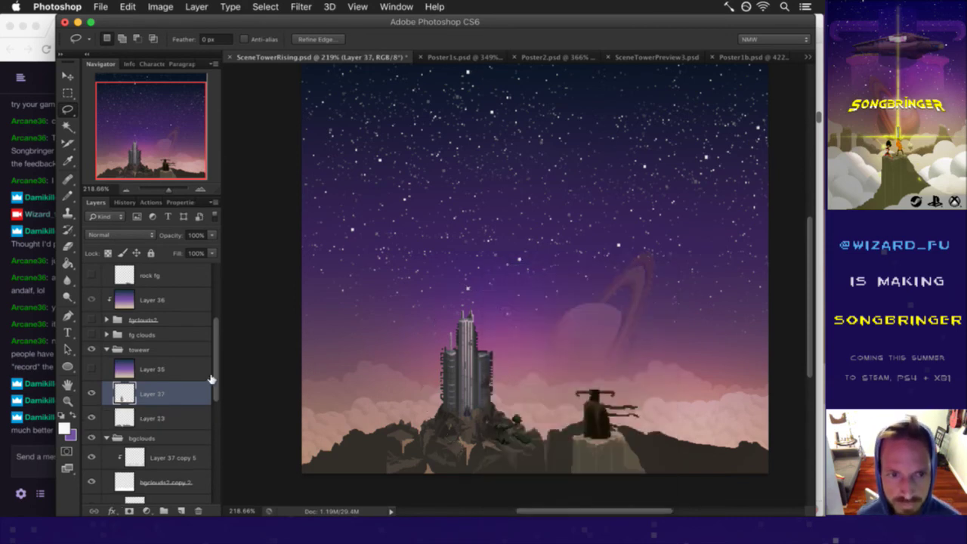
{"action": "left_click", "coordinate": [90, 393]}
{"action": "left_click_drag", "start_coordinate": [442, 446], "coordinate": [489, 451]}
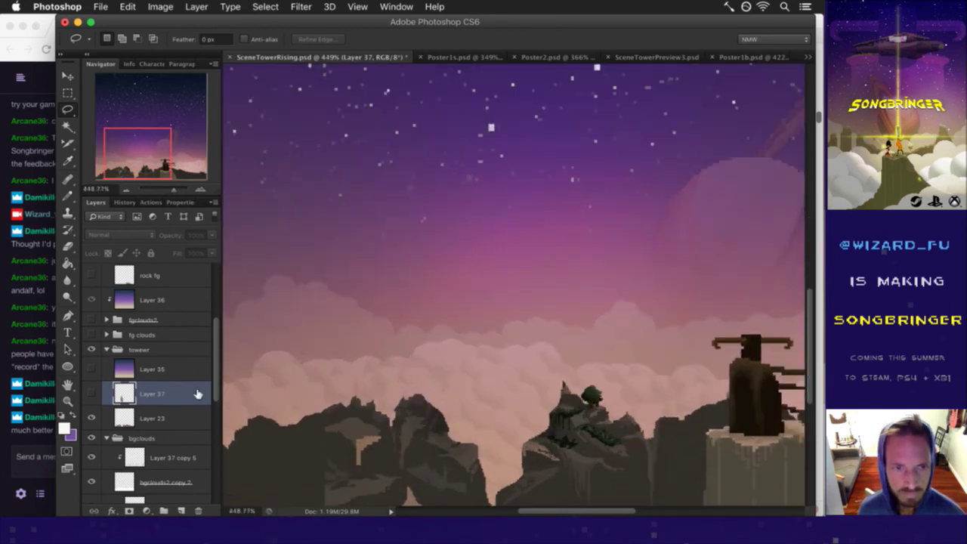
Step: Show Layer 37 and lower its opacity to 20% so the tower fades
{"action": "left_click", "coordinate": [91, 393]}
{"action": "left_click_drag", "start_coordinate": [167, 247], "coordinate": [161, 249]}
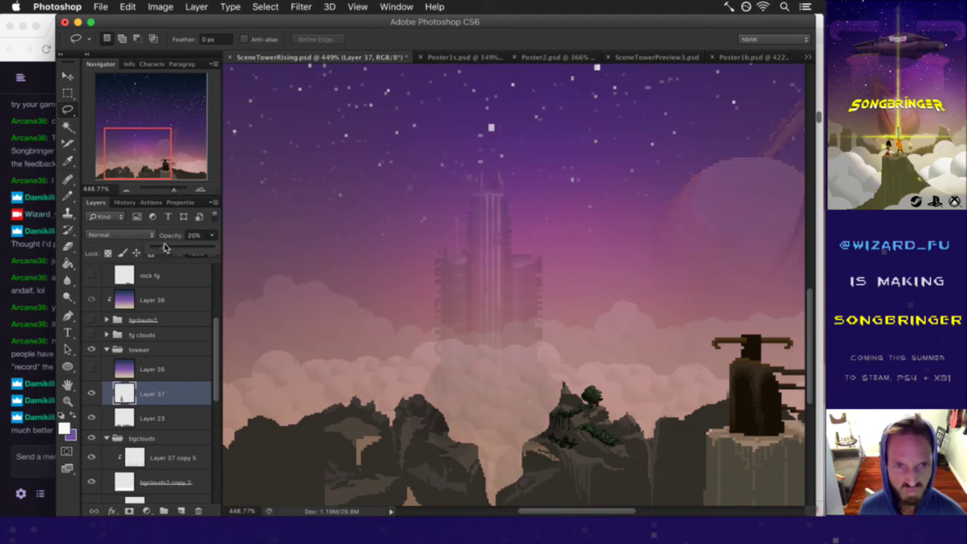
{"action": "key", "text": "m"}
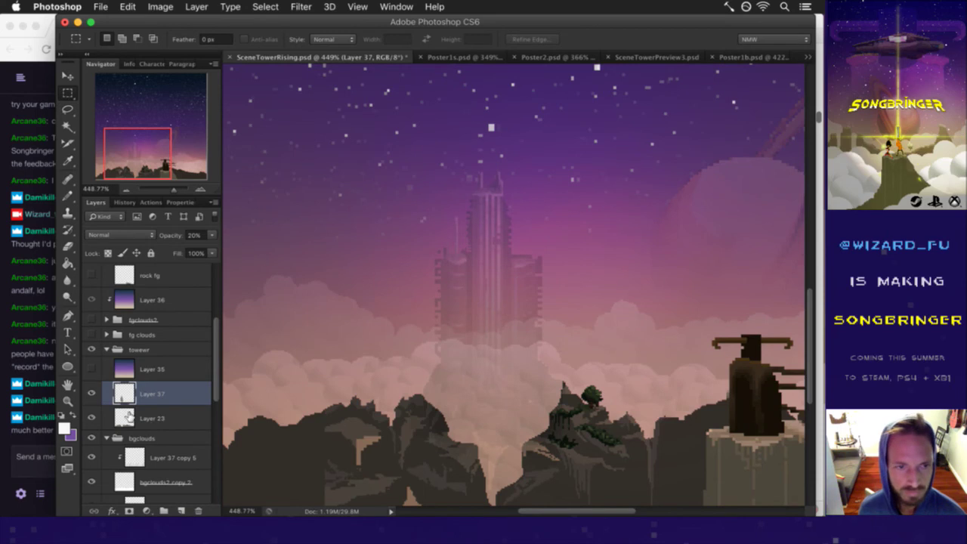
Step: Toggle the light group to lighten the scene and save the file
{"action": "left_click", "coordinate": [129, 417]}
{"action": "scroll", "coordinate": [118, 331], "scroll_direction": "up", "scroll_amount": 5}
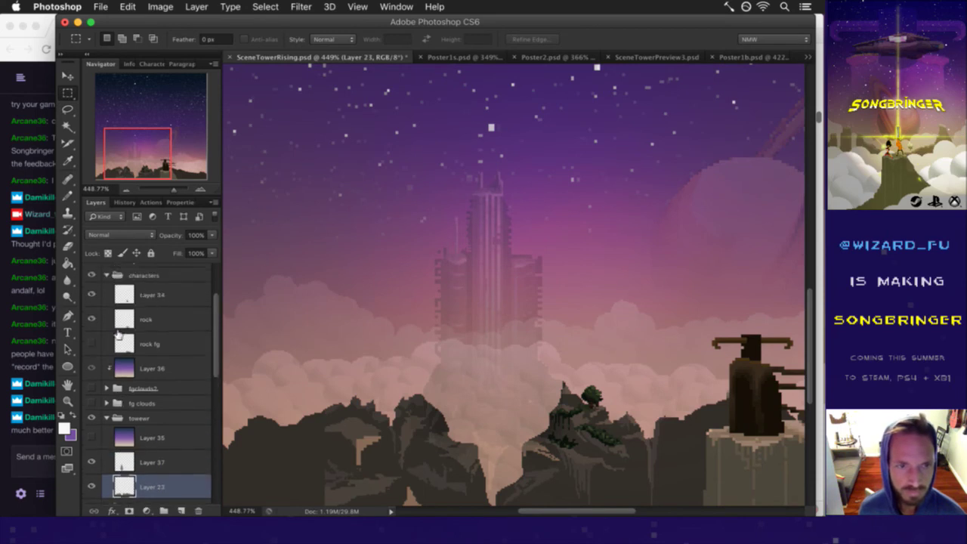
{"action": "left_click", "coordinate": [92, 289]}
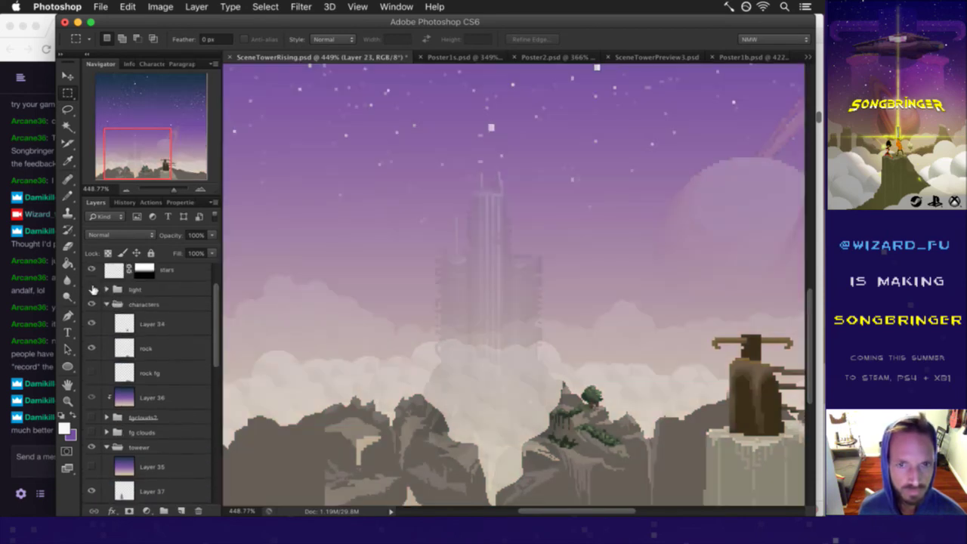
{"action": "key", "text": "super+s"}
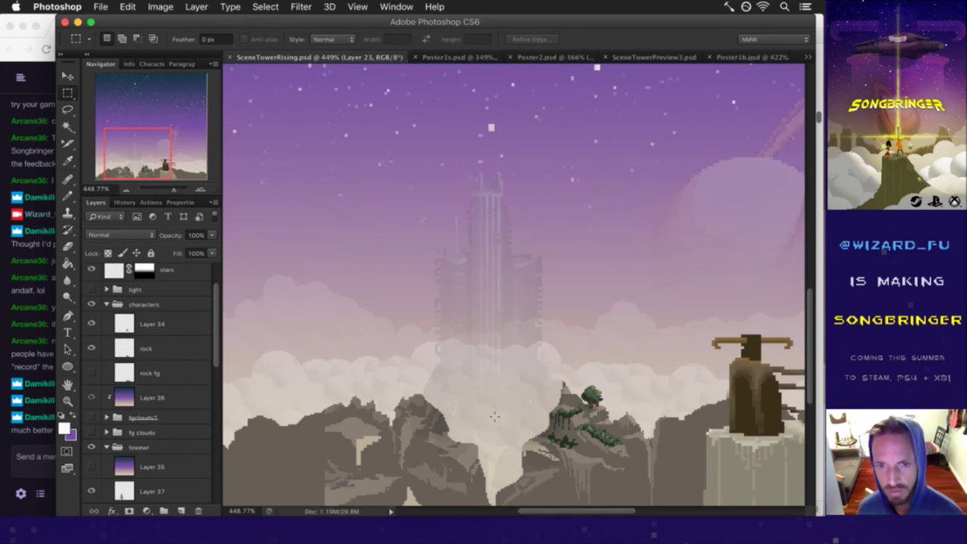
{"action": "scroll", "coordinate": [170, 457], "scroll_direction": "down", "scroll_amount": 5}
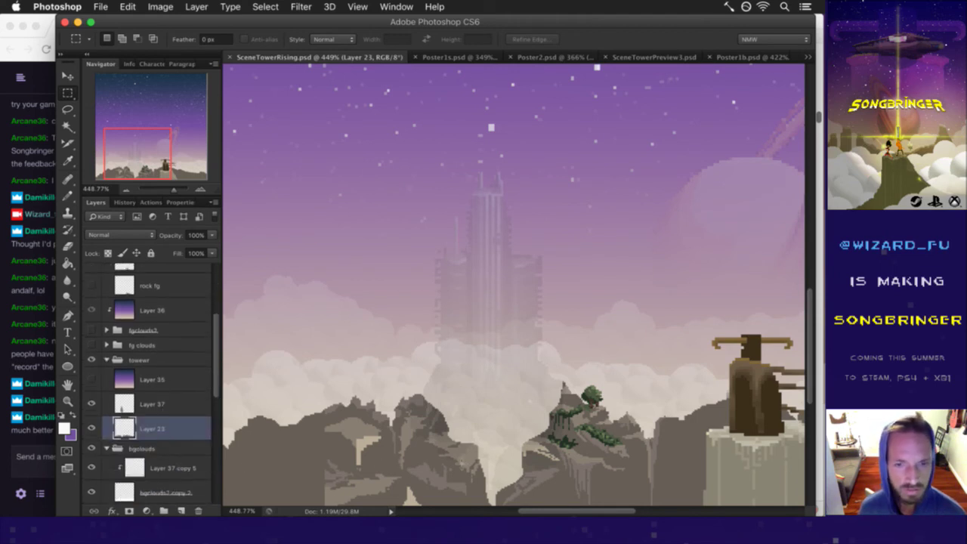
{"action": "key", "text": "i"}
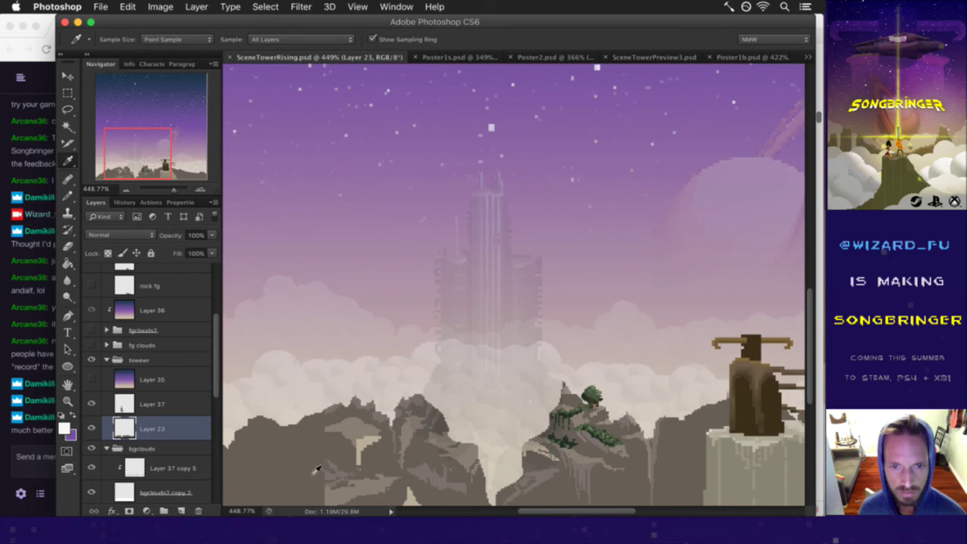
Step: Fill the outlined peak with the dark rock grey sampled from the canvas
{"action": "key", "text": "b"}
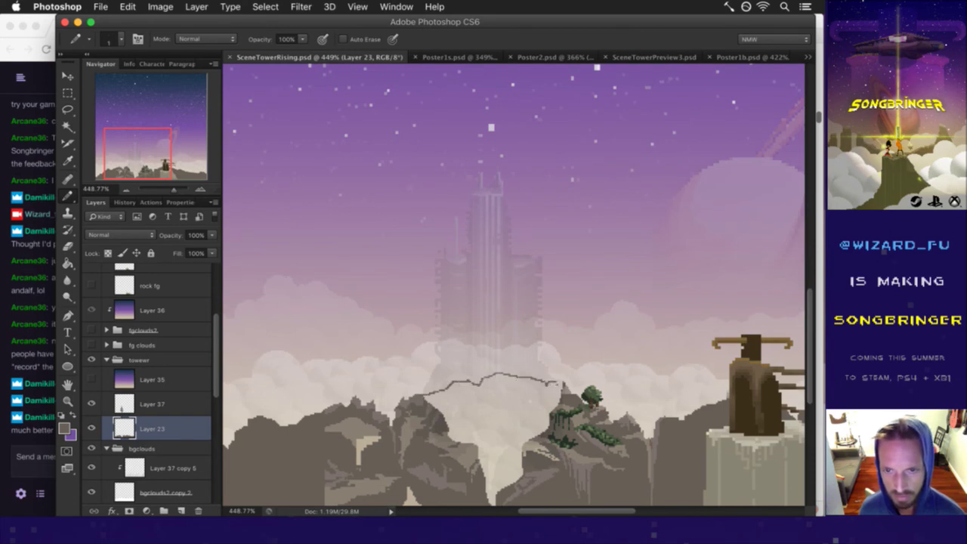
{"action": "key", "text": "g"}
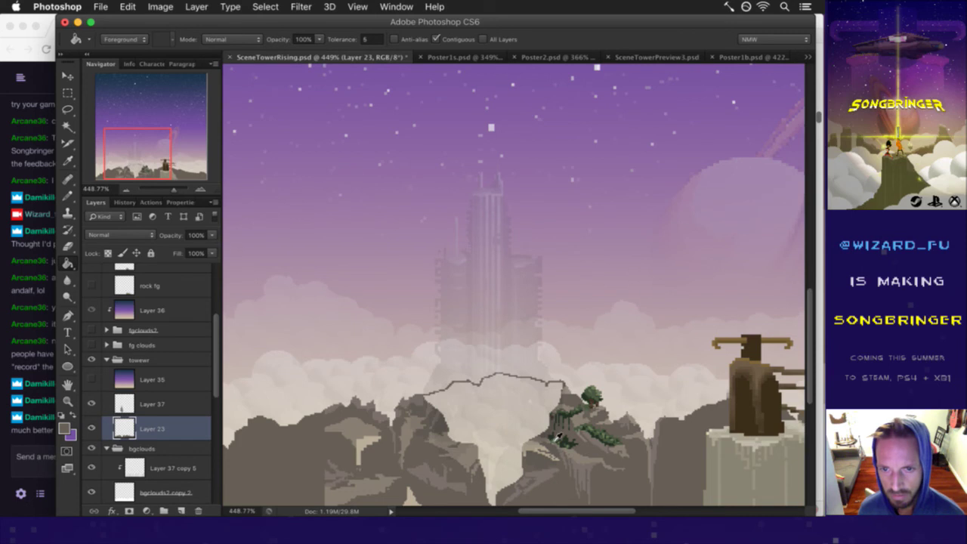
{"action": "key", "text": "i"}
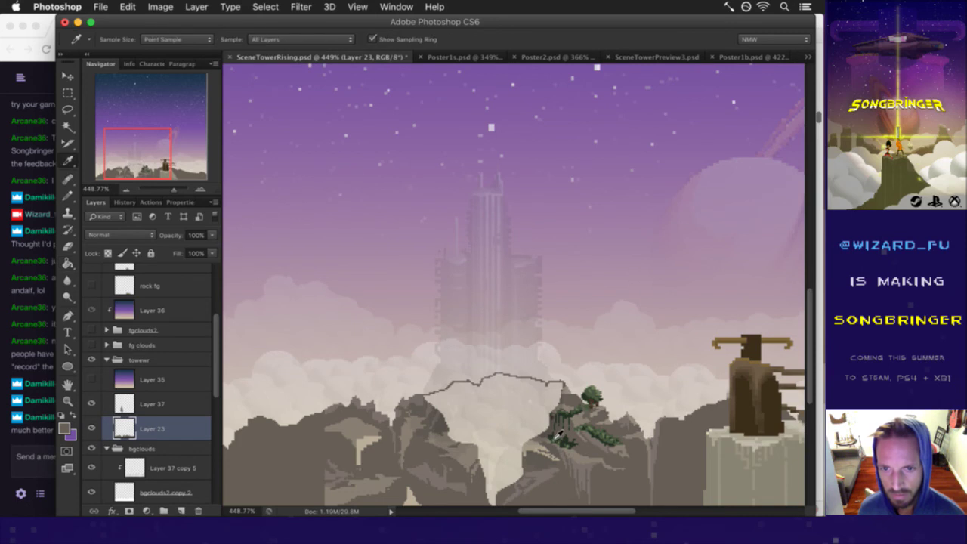
{"action": "left_click", "coordinate": [423, 422]}
{"action": "key", "text": "g"}
{"action": "left_click", "coordinate": [489, 424]}
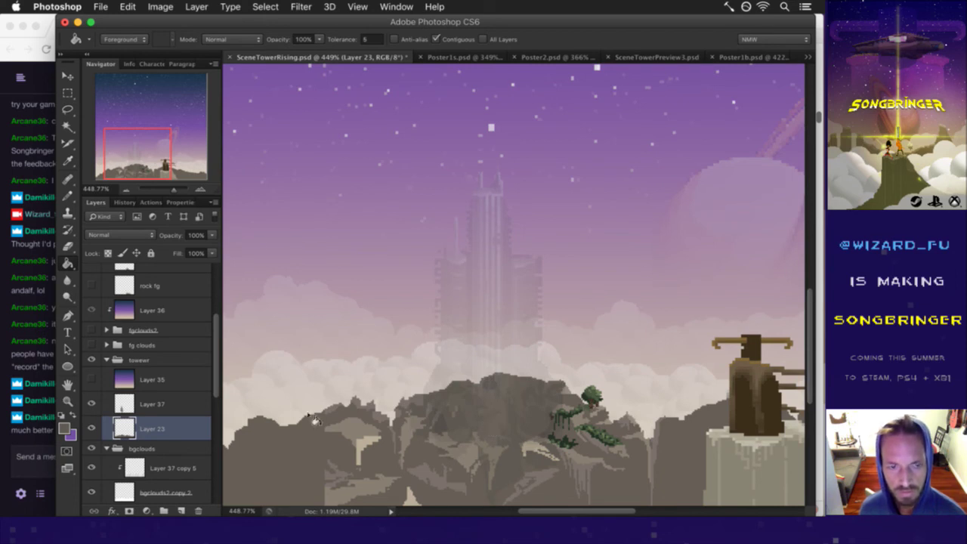
Step: Hide the faded tower, Magic Wand-select the middle grey rock and delete it
{"action": "left_click", "coordinate": [91, 404]}
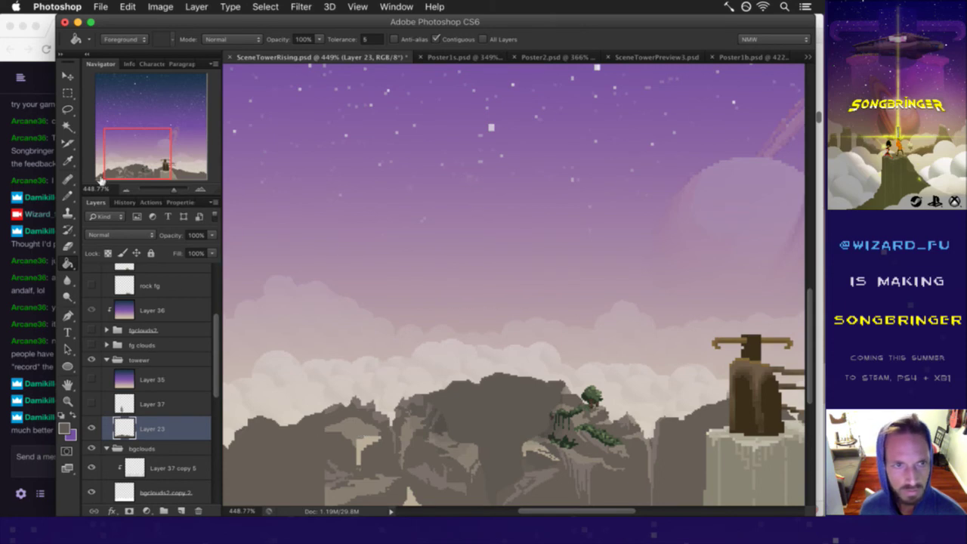
{"action": "left_click", "coordinate": [67, 130]}
{"action": "left_click", "coordinate": [508, 420]}
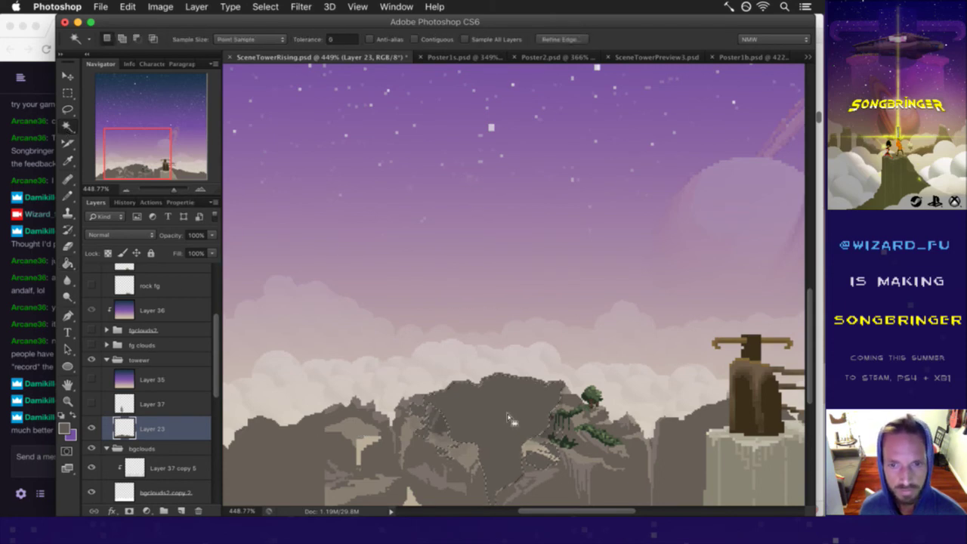
{"action": "key", "text": "m"}
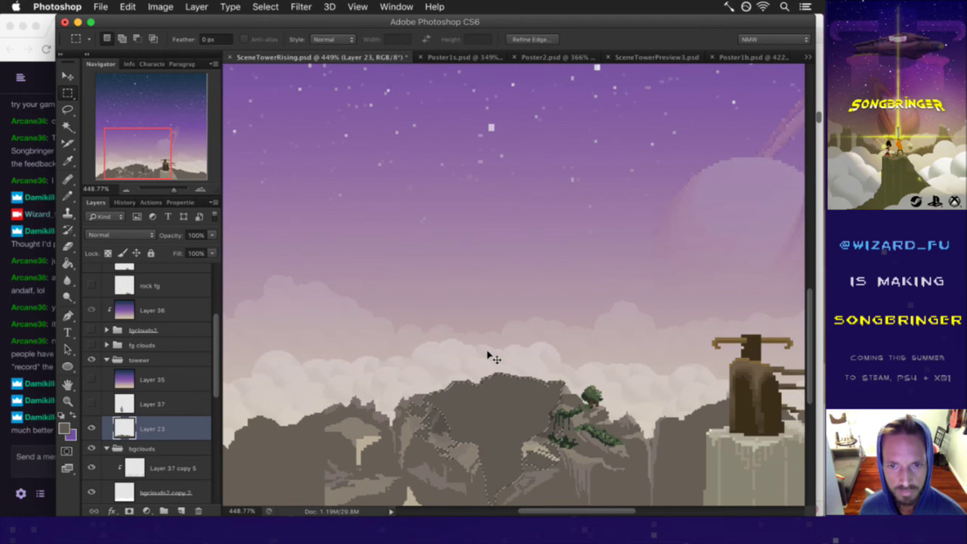
{"action": "key", "text": "super+x"}
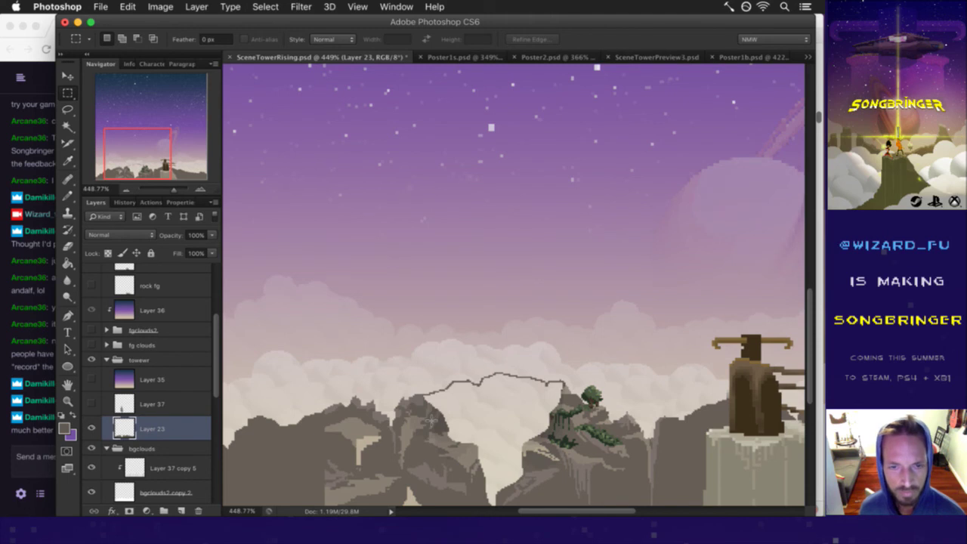
{"action": "scroll", "coordinate": [484, 424], "scroll_direction": "up", "scroll_amount": 3}
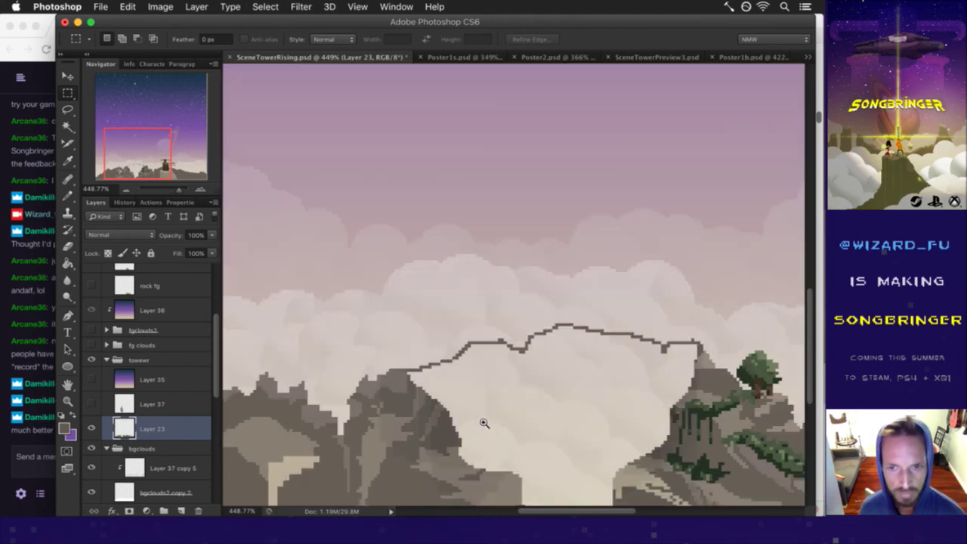
Step: Sample the surrounding rock brown and make it slightly darker and warmer in the Color Picker
{"action": "left_click_drag", "start_coordinate": [522, 438], "coordinate": [434, 367]}
{"action": "key", "text": "i"}
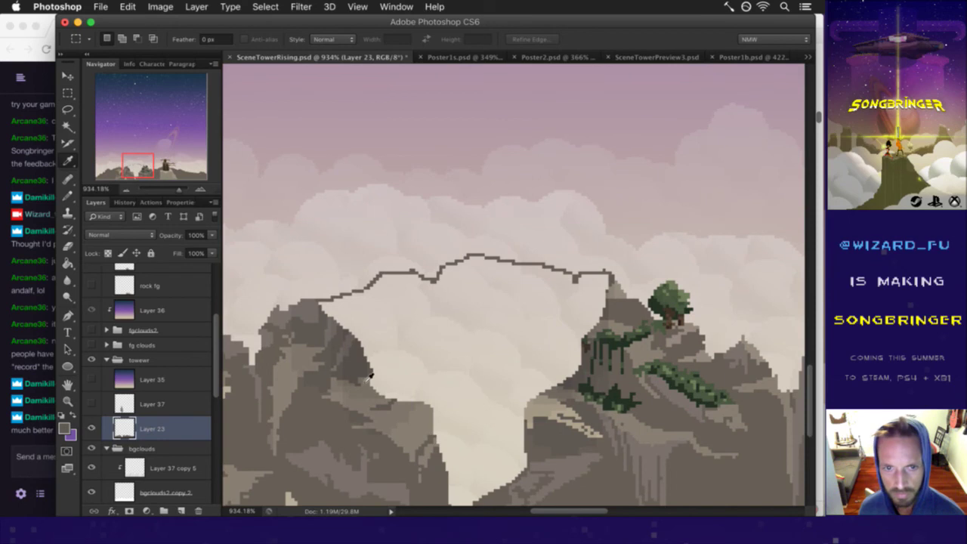
{"action": "left_click", "coordinate": [323, 340]}
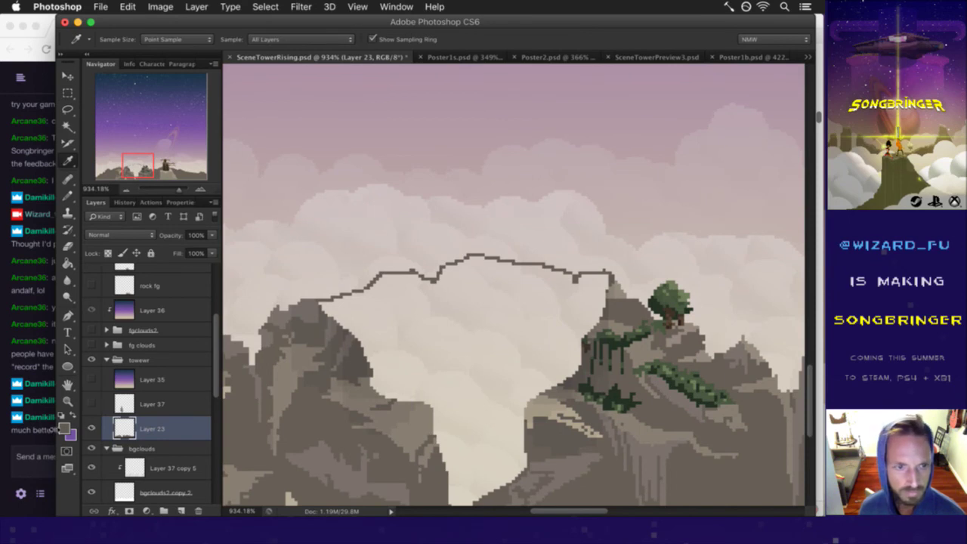
{"action": "left_click", "coordinate": [63, 427]}
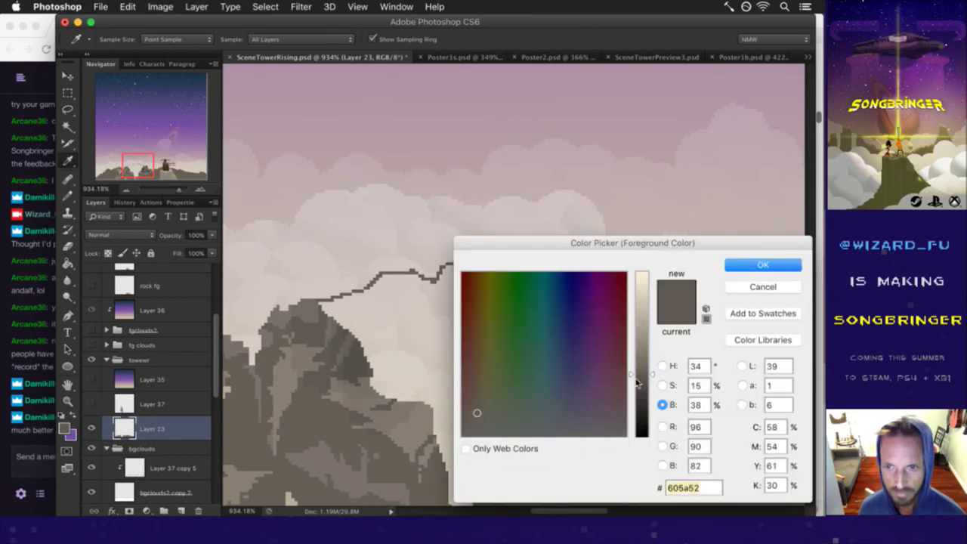
{"action": "left_click_drag", "start_coordinate": [637, 384], "coordinate": [639, 387]}
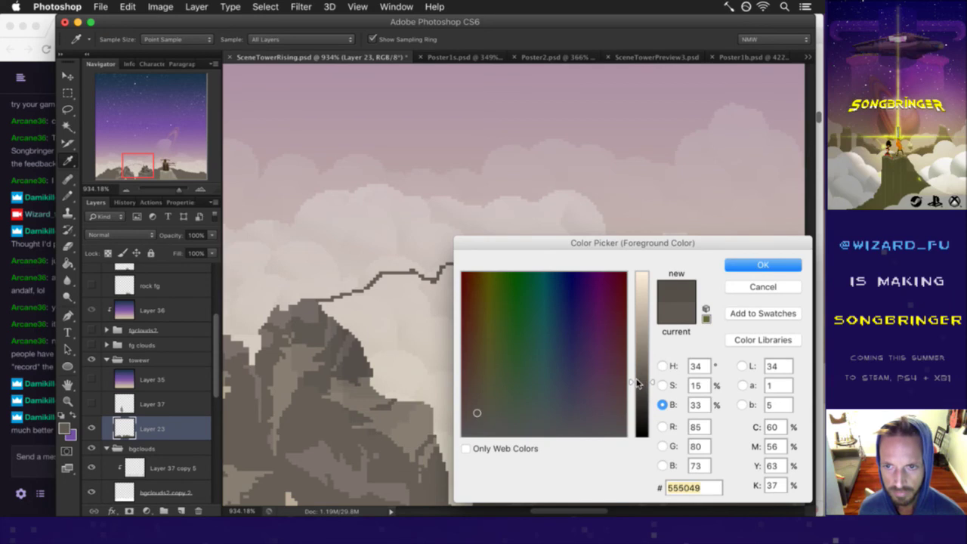
{"action": "left_click", "coordinate": [662, 367]}
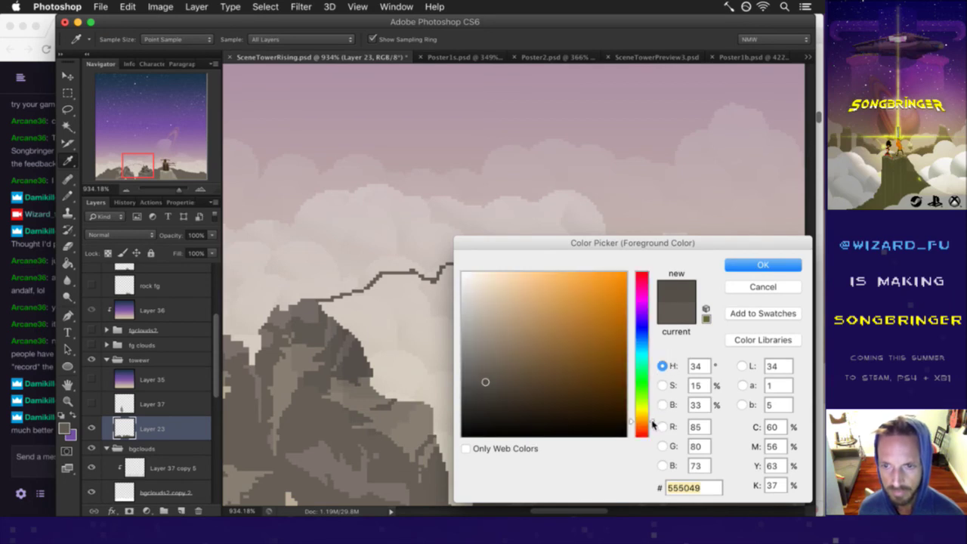
{"action": "left_click_drag", "start_coordinate": [653, 426], "coordinate": [653, 428]}
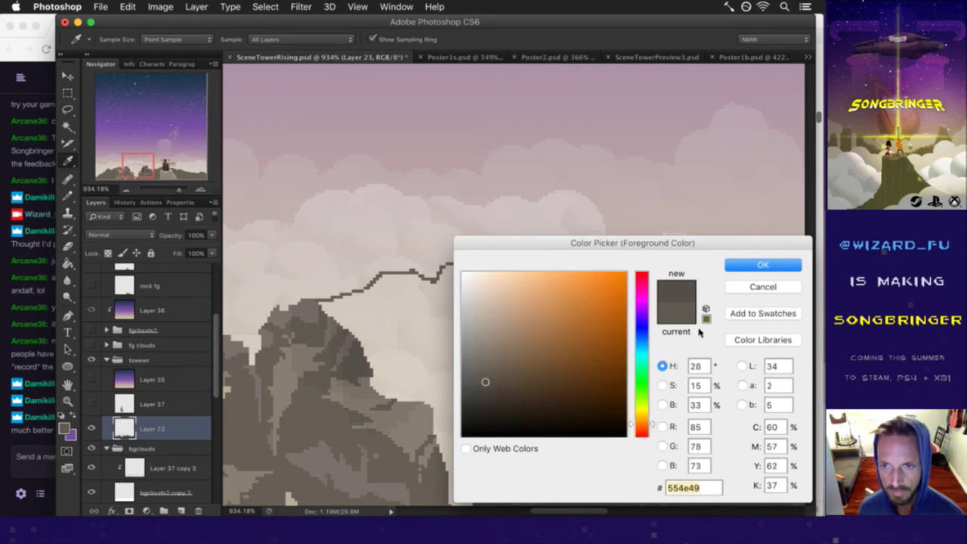
{"action": "left_click", "coordinate": [763, 264]}
Step: Bucket-fill the gap in the mountains with the new brown and save the file
{"action": "key", "text": "g"}
{"action": "left_click", "coordinate": [400, 330]}
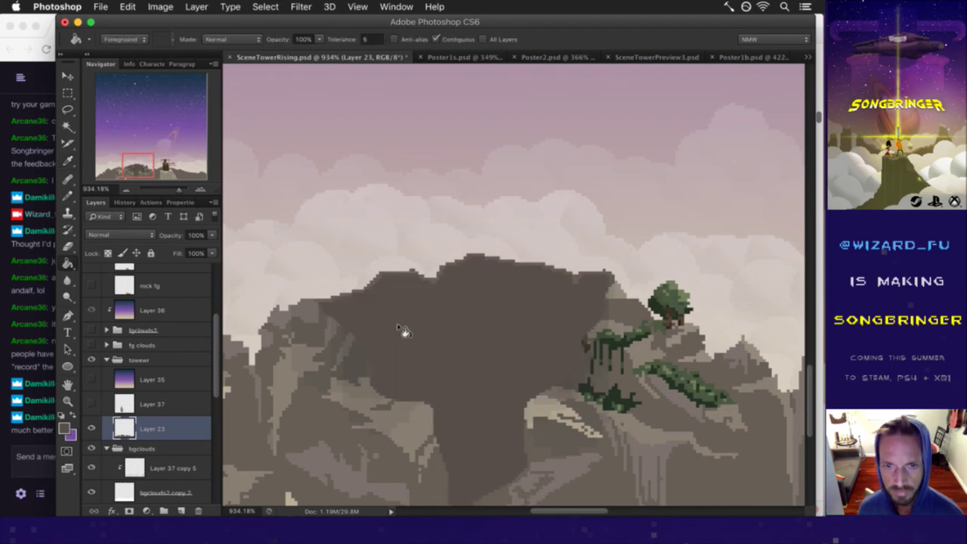
{"action": "key", "text": "b"}
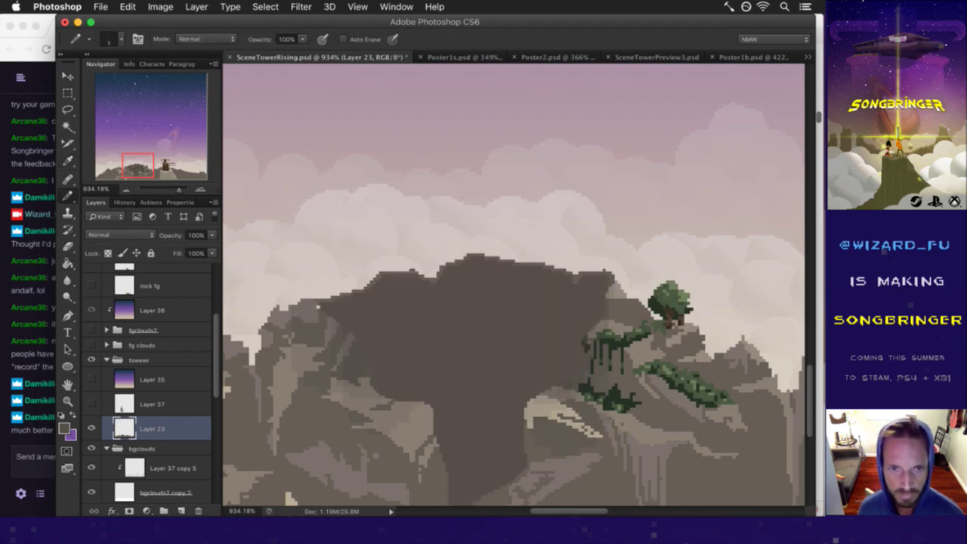
{"action": "key", "text": "g"}
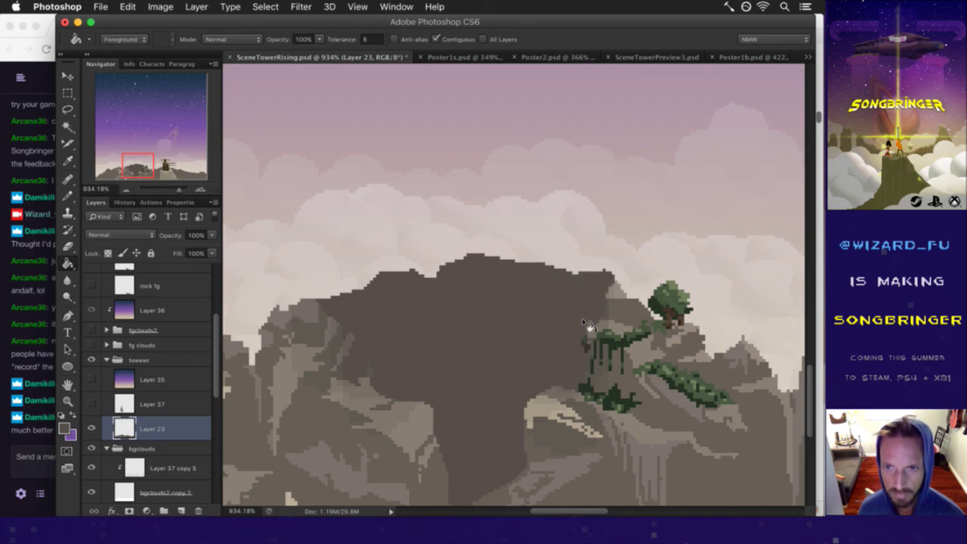
{"action": "key", "text": "m"}
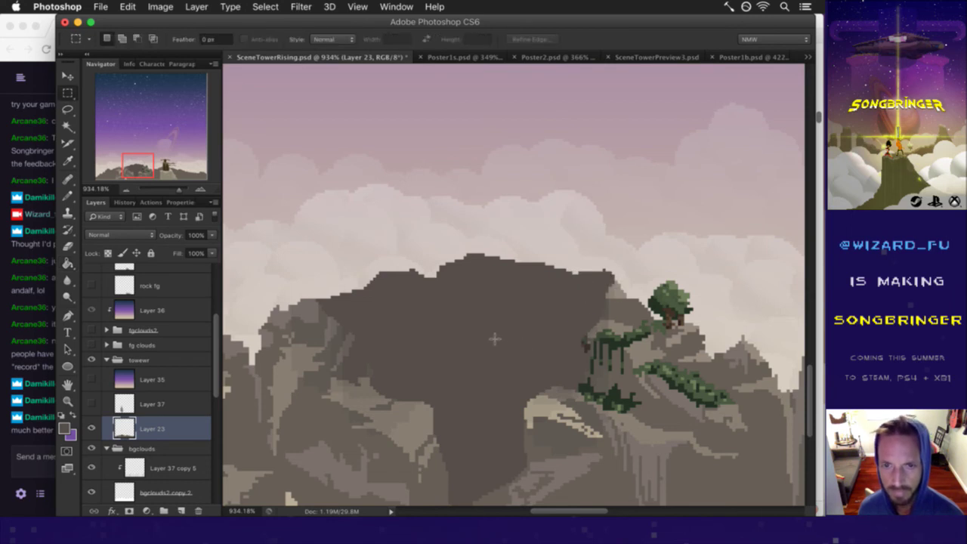
{"action": "left_click_drag", "start_coordinate": [475, 380], "coordinate": [444, 309]}
{"action": "left_click_drag", "start_coordinate": [388, 257], "coordinate": [406, 261]}
{"action": "key", "text": "super+s"}
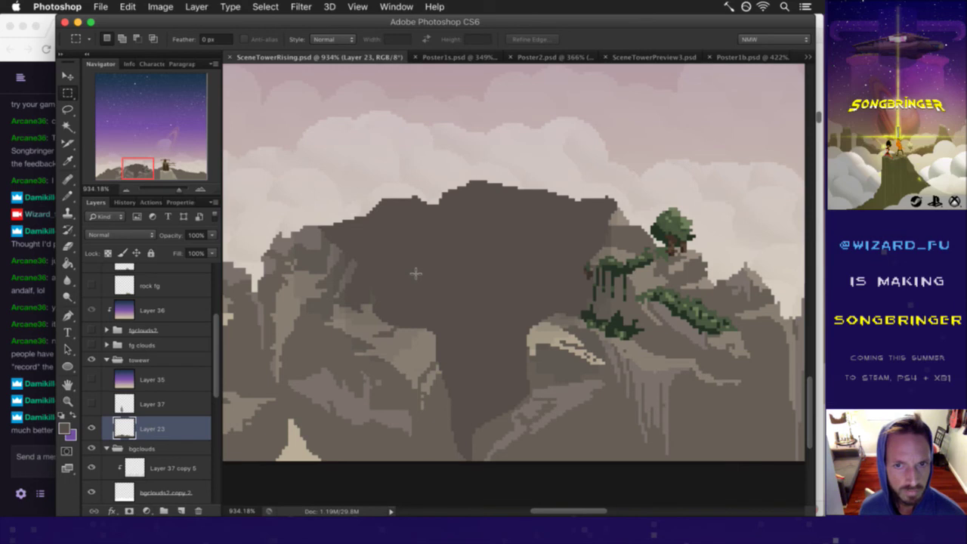
Step: Choose a darker, slightly more saturated brown in the Color Picker for shading
{"action": "key", "text": "i"}
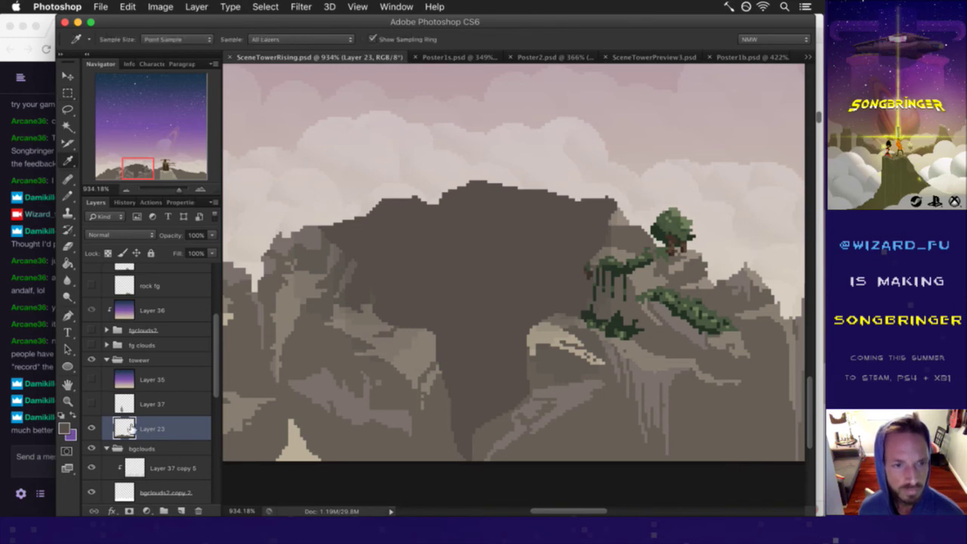
{"action": "left_click", "coordinate": [65, 428]}
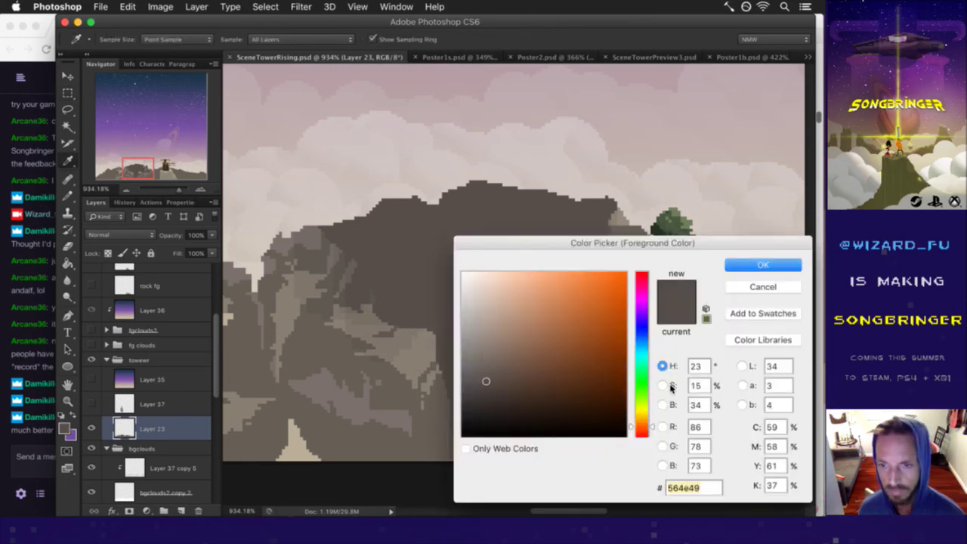
{"action": "left_click", "coordinate": [663, 405]}
{"action": "left_click_drag", "start_coordinate": [641, 380], "coordinate": [644, 390]}
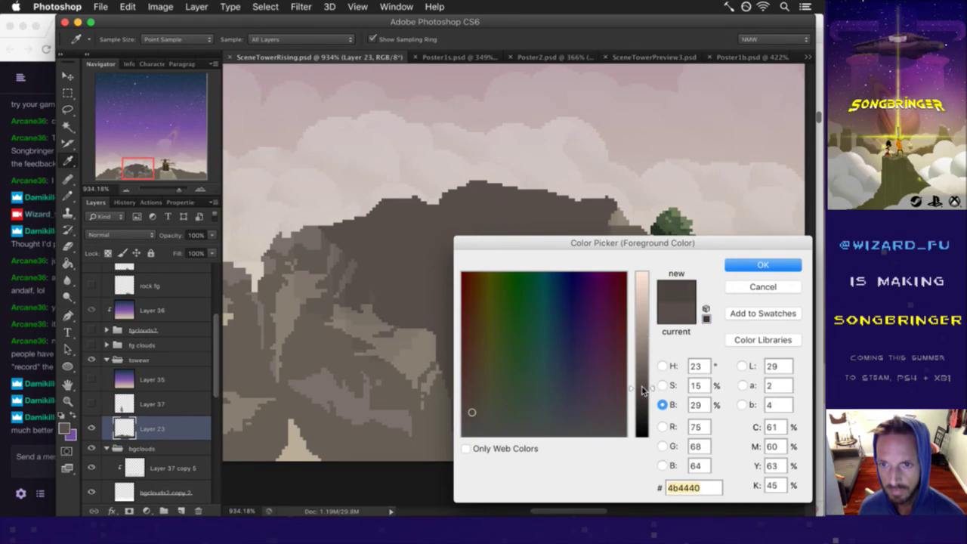
{"action": "left_click", "coordinate": [662, 366]}
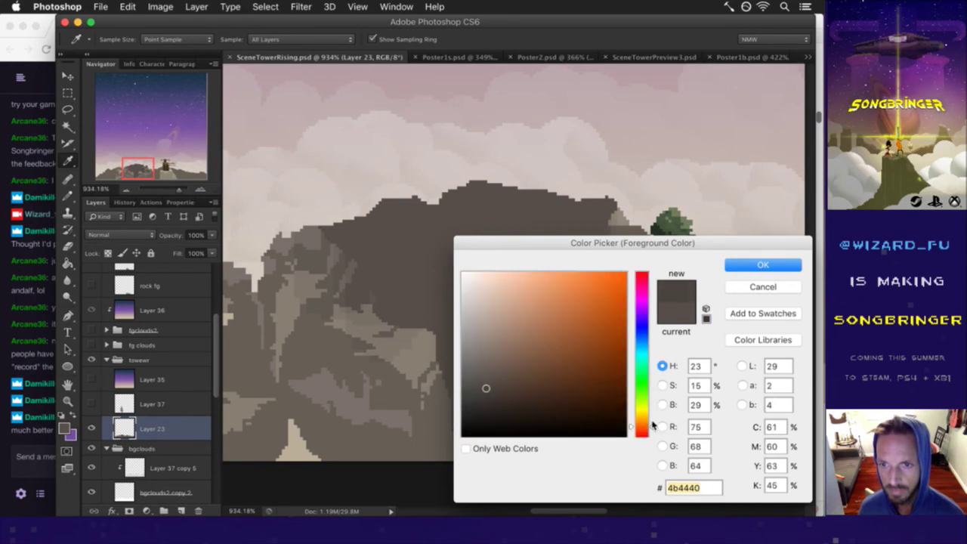
{"action": "left_click", "coordinate": [663, 385]}
{"action": "left_click_drag", "start_coordinate": [654, 415], "coordinate": [654, 410]}
{"action": "left_click", "coordinate": [746, 268]}
Step: Magic Wand-select the rock peak and pencil a dark crease down its middle to the tip
{"action": "key", "text": "b"}
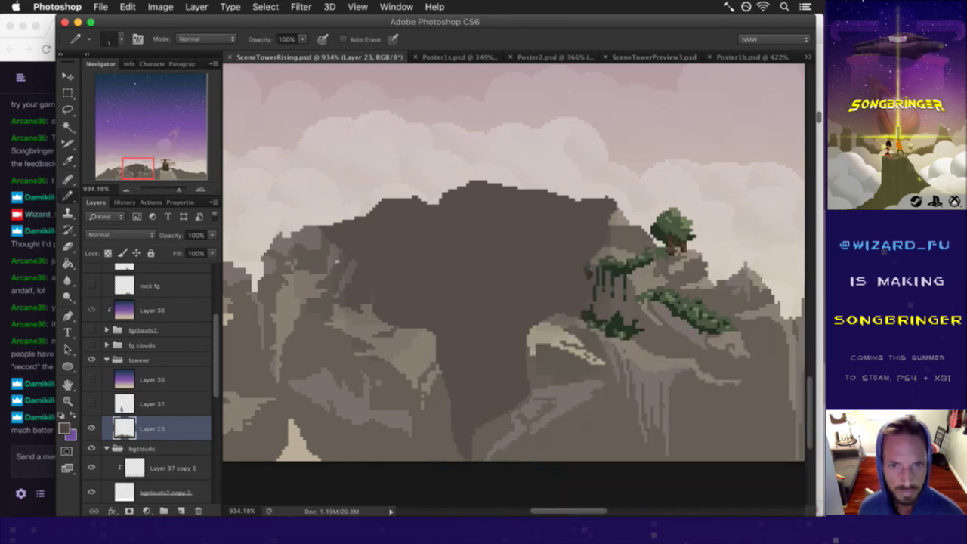
{"action": "left_click", "coordinate": [68, 126]}
{"action": "left_click", "coordinate": [451, 263]}
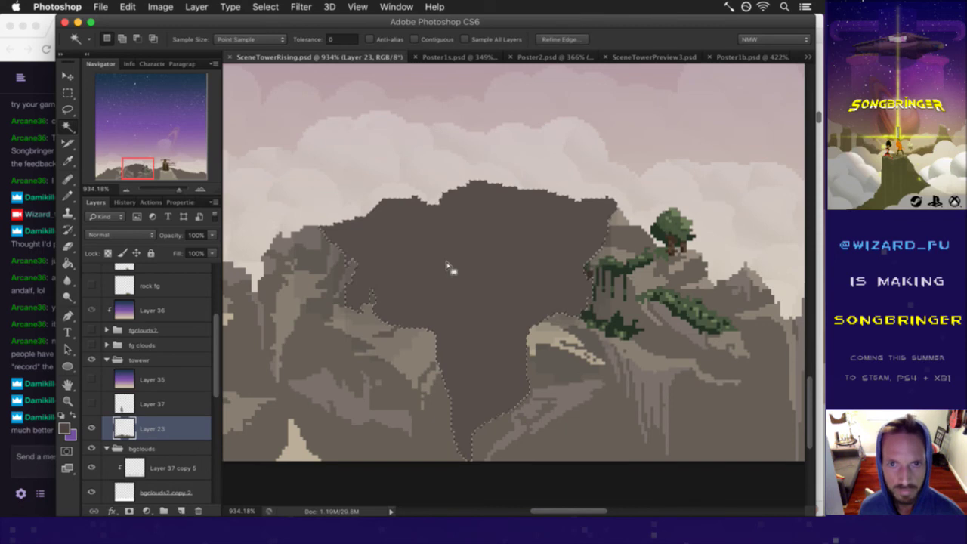
{"action": "key", "text": "m"}
{"action": "key", "text": "b"}
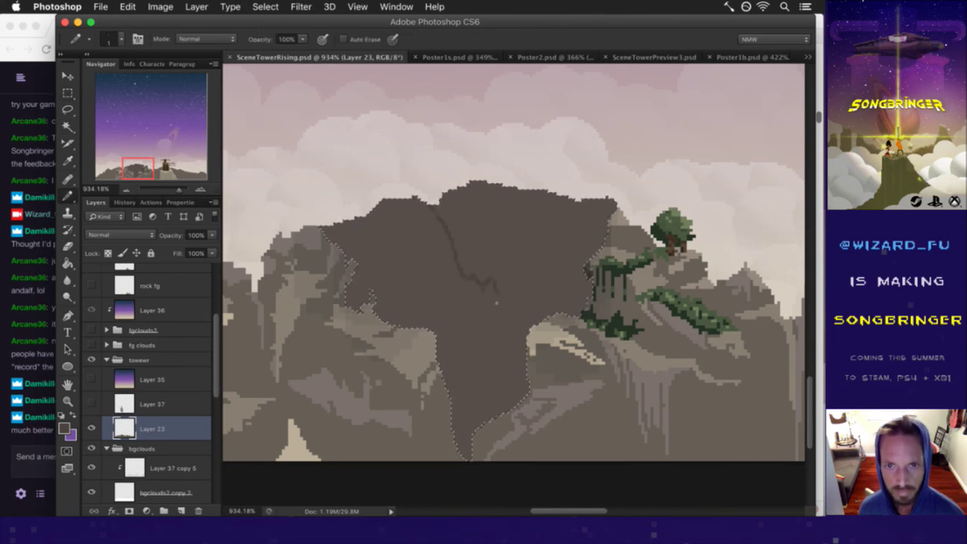
{"action": "left_click_drag", "start_coordinate": [483, 321], "coordinate": [476, 364]}
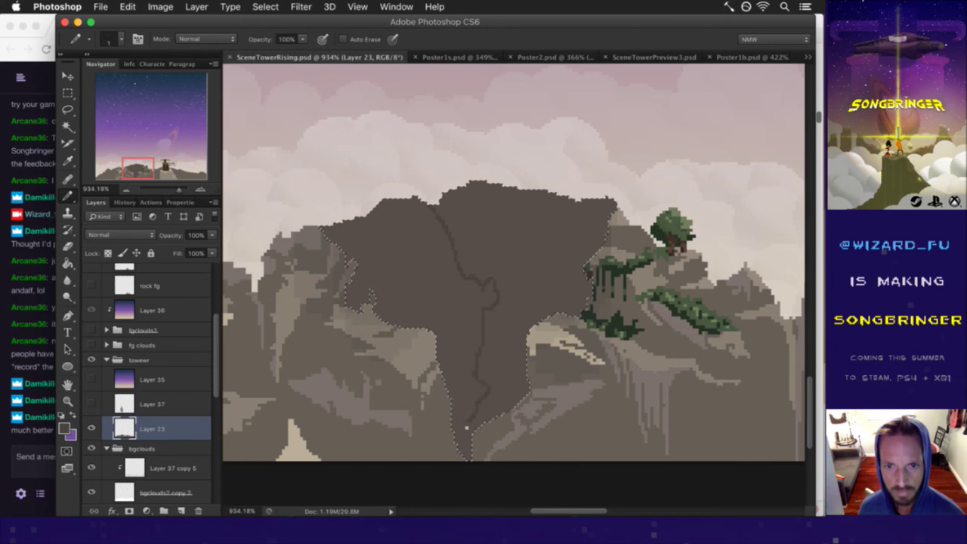
{"action": "left_click", "coordinate": [467, 462]}
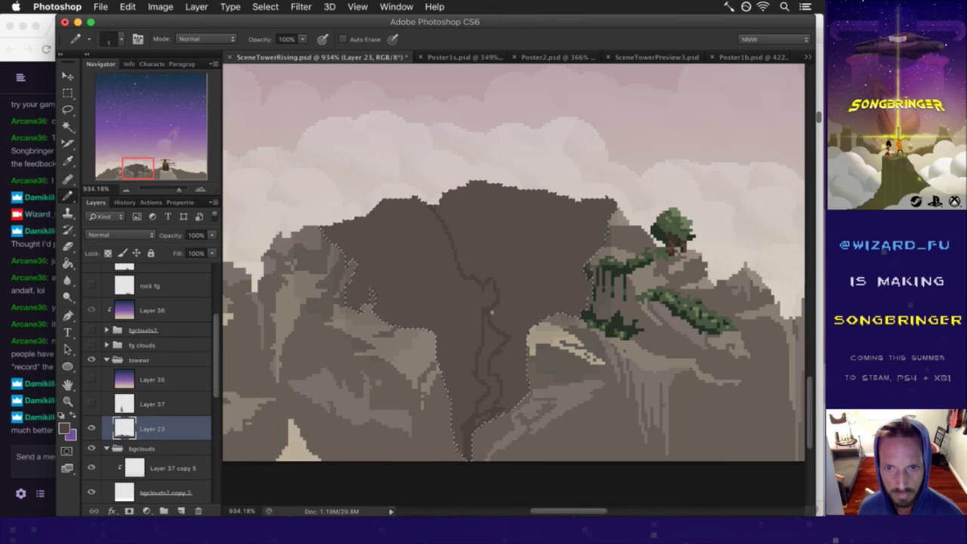
Step: Deselect the rock peak once the crease shading is done
{"action": "key", "text": "g"}
{"action": "key", "text": "b"}
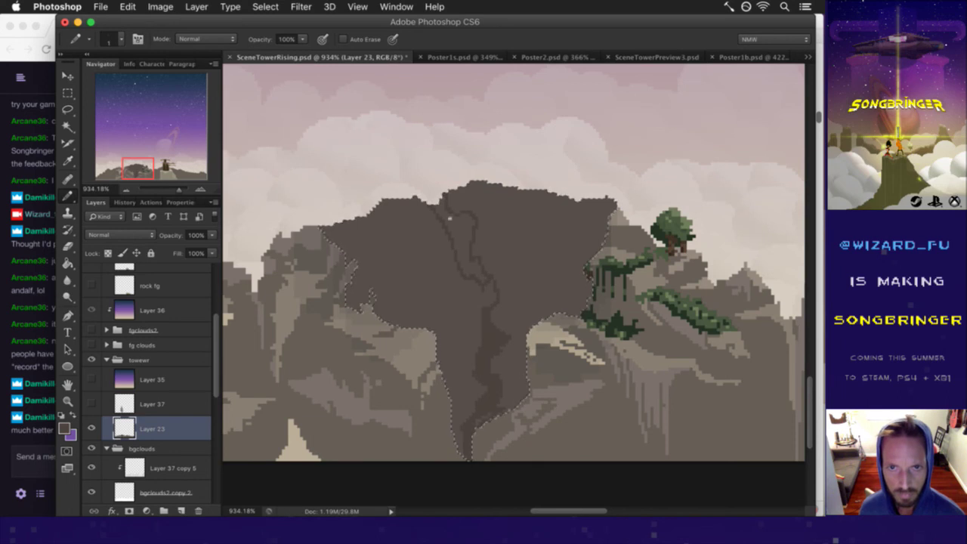
{"action": "key", "text": "l"}
{"action": "key", "text": "m"}
{"action": "left_click", "coordinate": [442, 287]}
{"action": "key", "text": "b"}
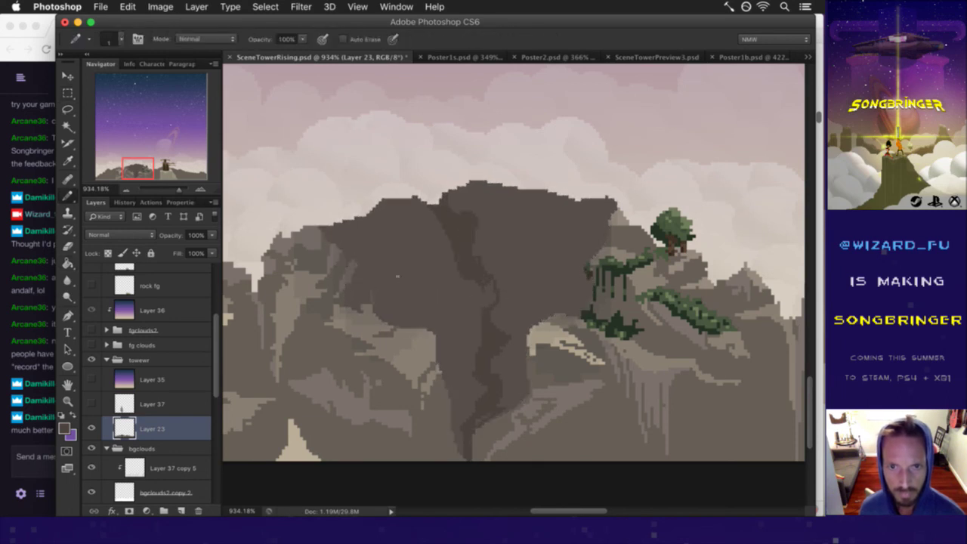
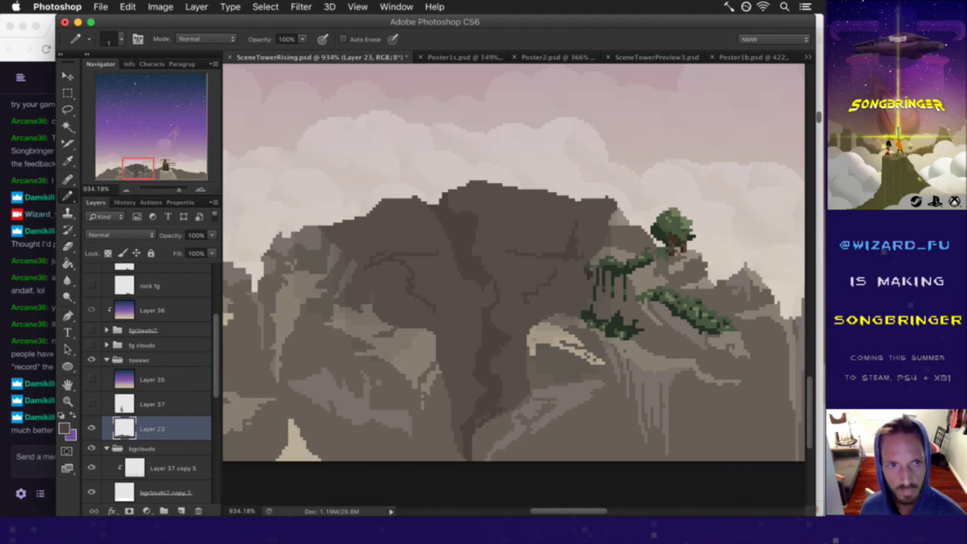
Step: Show the castle tower on Layer 37 and raise its opacity from 20% to 100%
{"action": "key", "text": "m"}
{"action": "scroll", "coordinate": [495, 295], "scroll_direction": "down", "scroll_amount": 3}
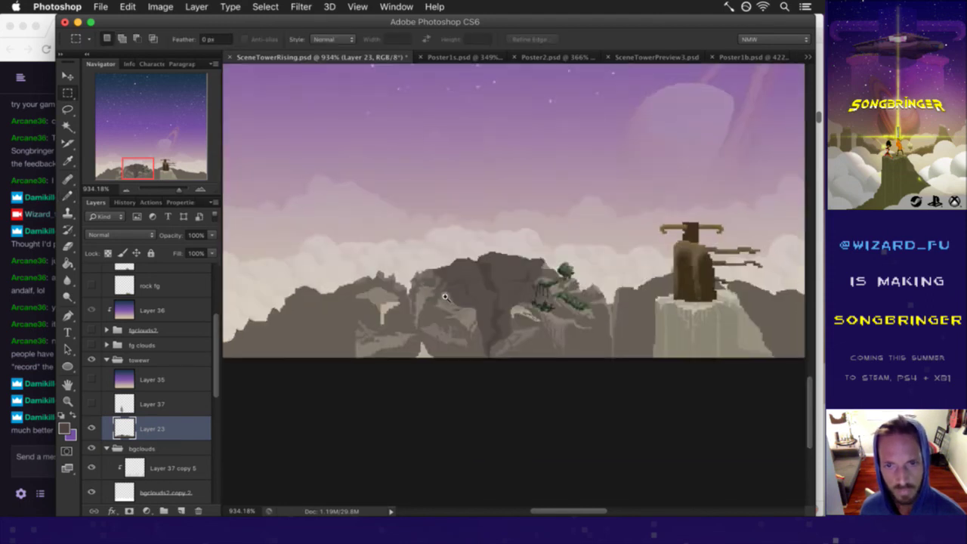
{"action": "scroll", "coordinate": [446, 296], "scroll_direction": "down", "scroll_amount": 3}
{"action": "scroll", "coordinate": [566, 255], "scroll_direction": "down", "scroll_amount": 2}
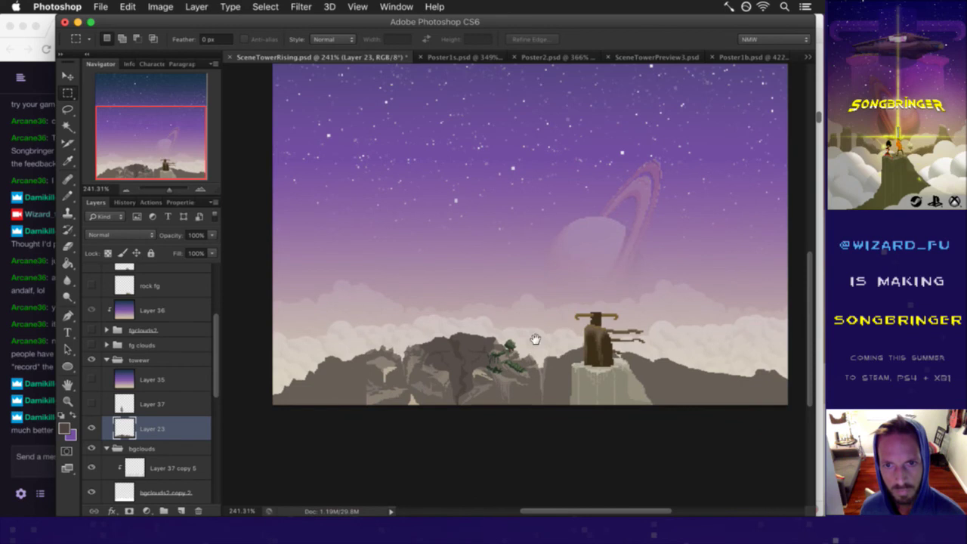
{"action": "scroll", "coordinate": [535, 339], "scroll_direction": "up", "scroll_amount": 2}
{"action": "left_click", "coordinate": [92, 404]}
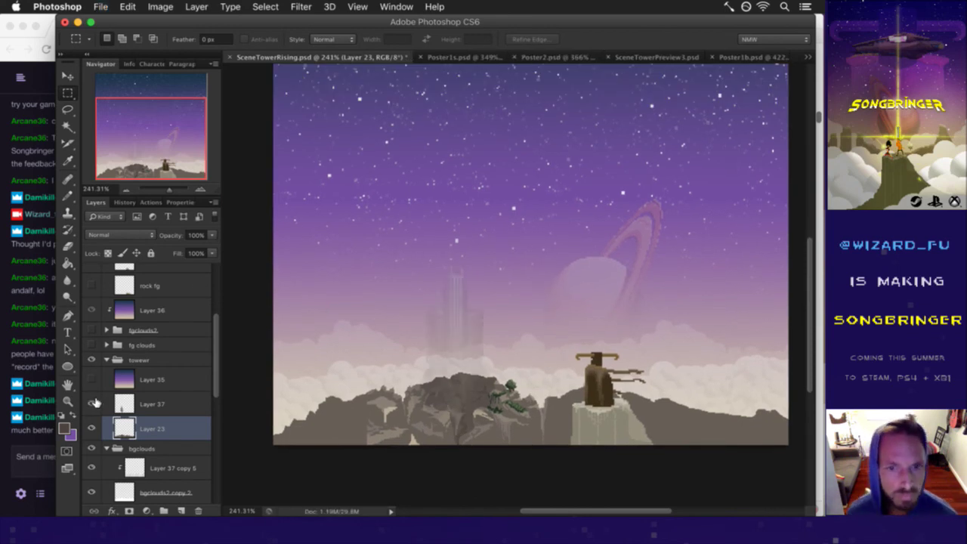
{"action": "left_click", "coordinate": [127, 400]}
{"action": "left_click", "coordinate": [213, 235]}
{"action": "left_click_drag", "start_coordinate": [240, 251], "coordinate": [241, 254]}
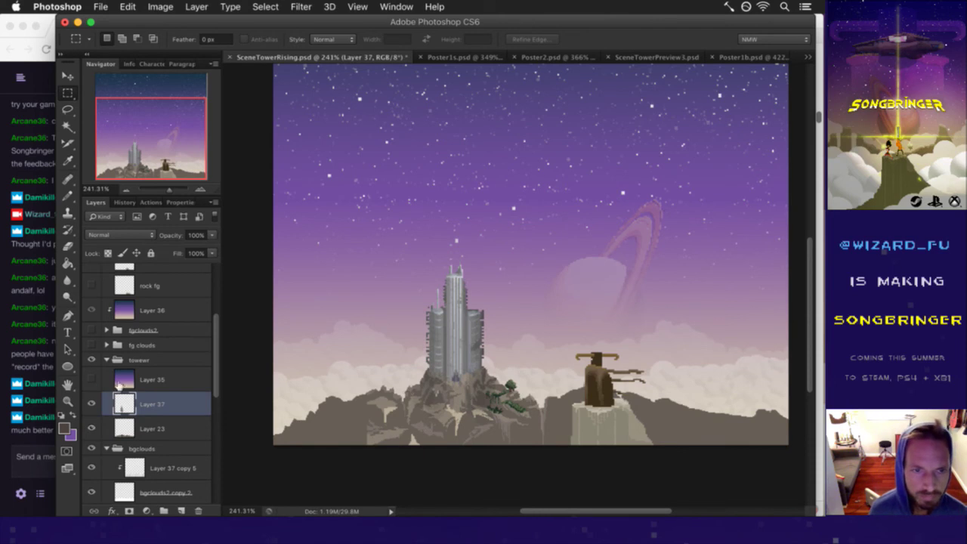
Step: Clip the Layer 35 gradient to the tower and duplicate it above Layer 37
{"action": "left_click", "coordinate": [132, 390], "text": "alt"}
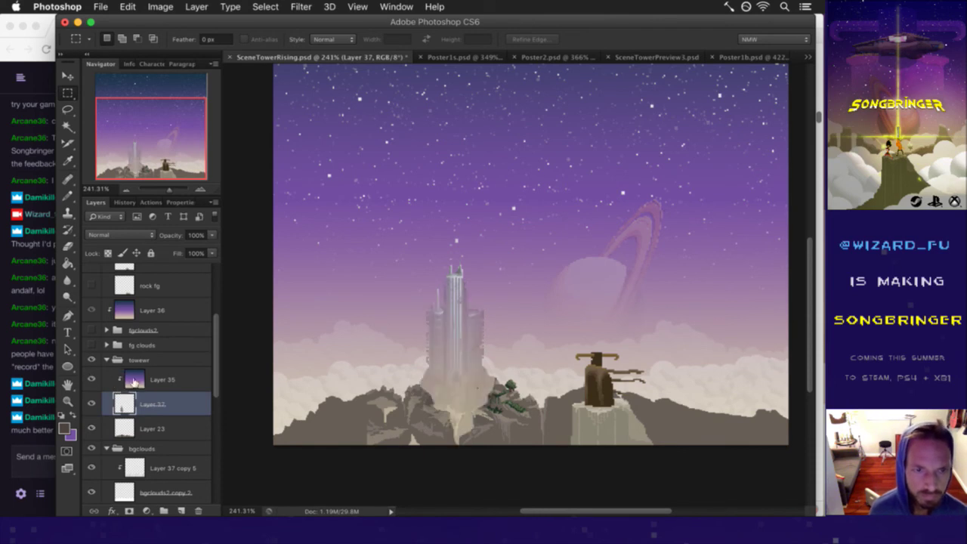
{"action": "left_click", "coordinate": [134, 382]}
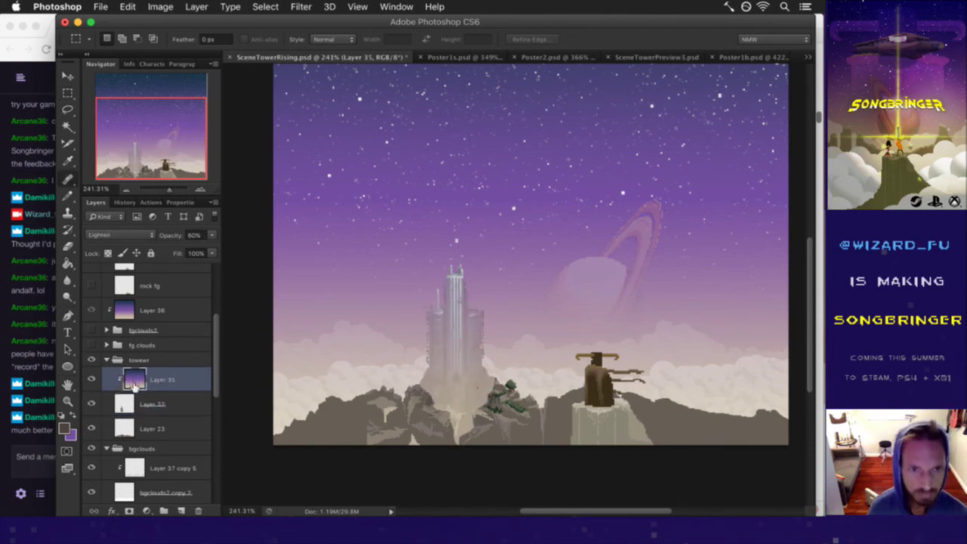
{"action": "key", "text": "j"}
{"action": "left_click_drag", "start_coordinate": [133, 381], "coordinate": [145, 417]}
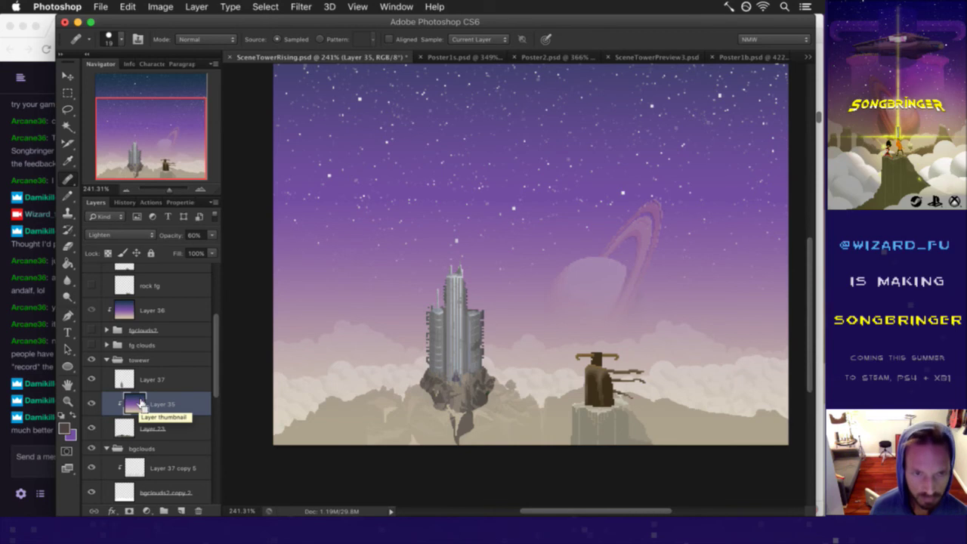
{"action": "left_click_drag", "start_coordinate": [139, 405], "coordinate": [148, 379]}
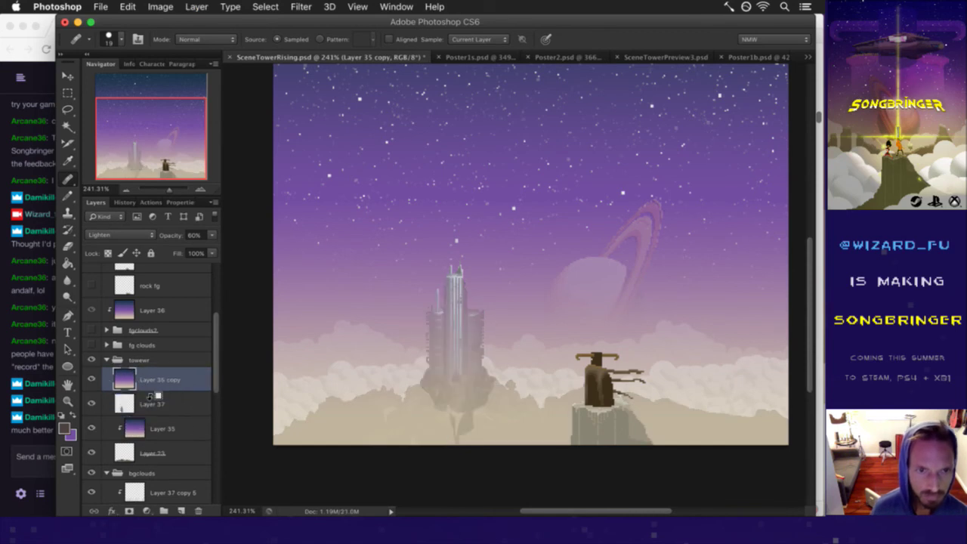
Step: Clip Layer 35 copy to the tower, show the fg clouds and pink light layers, and save
{"action": "left_click", "coordinate": [151, 392], "text": "alt"}
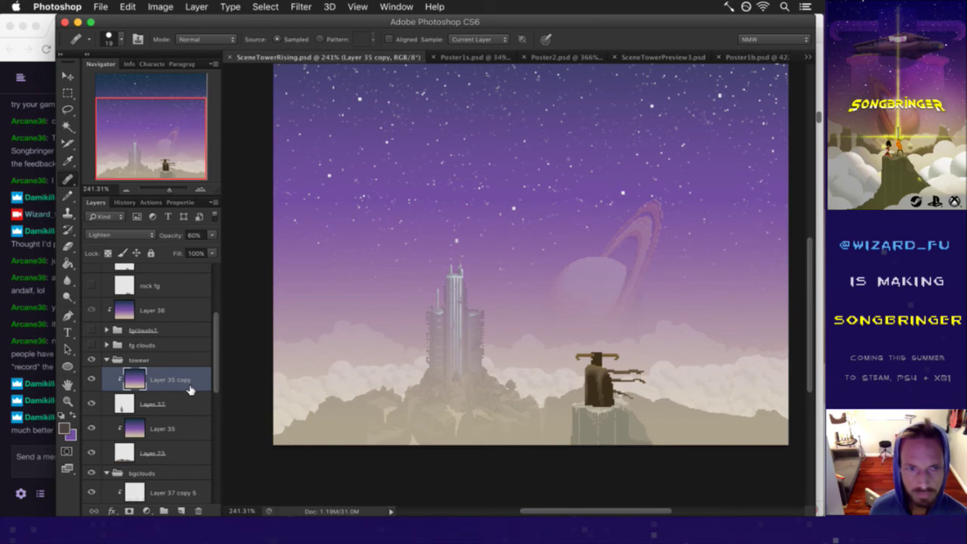
{"action": "left_click", "coordinate": [92, 329]}
{"action": "scroll", "coordinate": [143, 378], "scroll_direction": "up", "scroll_amount": 2}
{"action": "scroll", "coordinate": [142, 379], "scroll_direction": "up", "scroll_amount": 3}
{"action": "left_click", "coordinate": [91, 279]}
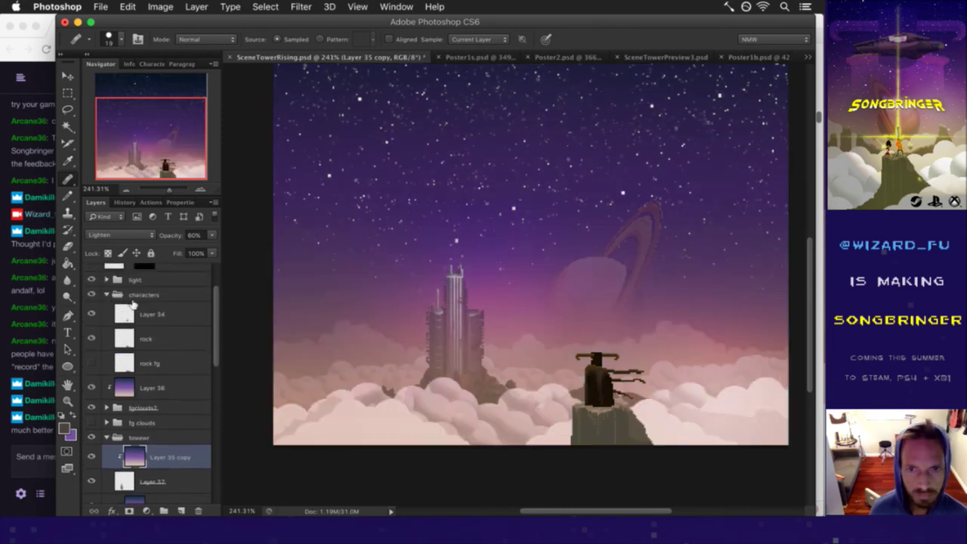
{"action": "key", "text": "super+s"}
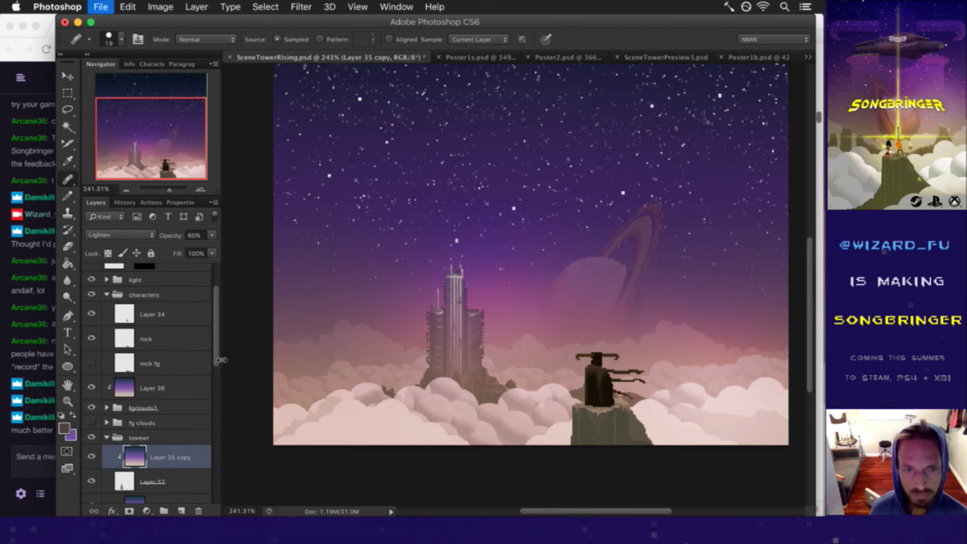
Step: Expand the fgclouds2 group and select both bgclouds1 copy 2 and texturing
{"action": "scroll", "coordinate": [219, 358], "scroll_direction": "down", "scroll_amount": 2}
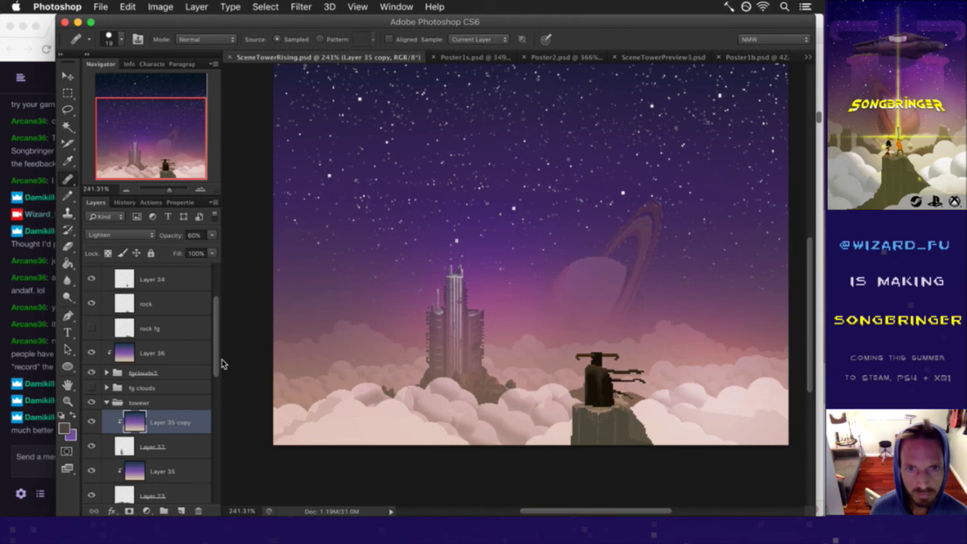
{"action": "scroll", "coordinate": [222, 370], "scroll_direction": "down", "scroll_amount": 4}
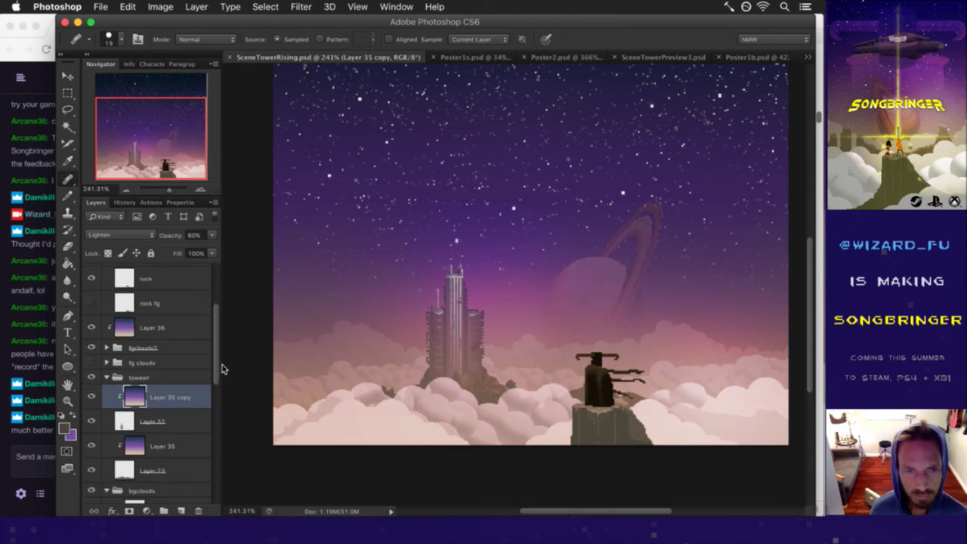
{"action": "scroll", "coordinate": [223, 383], "scroll_direction": "up", "scroll_amount": 1}
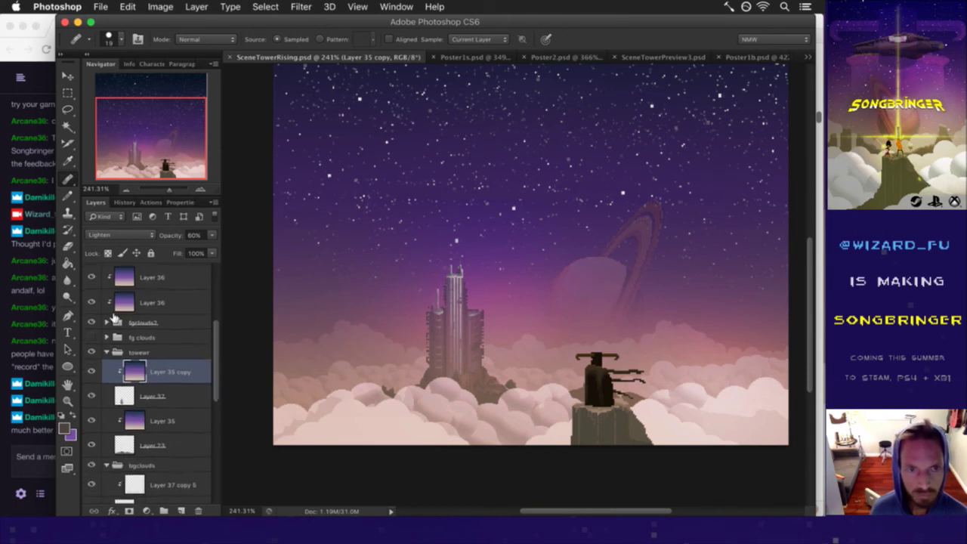
{"action": "left_click", "coordinate": [106, 322]}
{"action": "left_click", "coordinate": [91, 342]}
{"action": "left_click", "coordinate": [91, 341]}
{"action": "left_click", "coordinate": [124, 387]}
{"action": "key", "text": "v"}
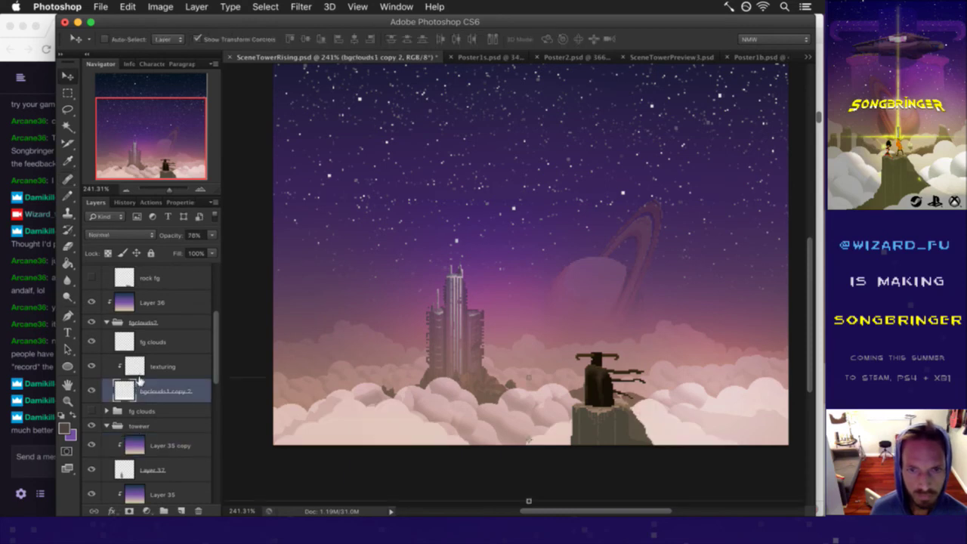
{"action": "left_click", "coordinate": [187, 363], "text": "shift"}
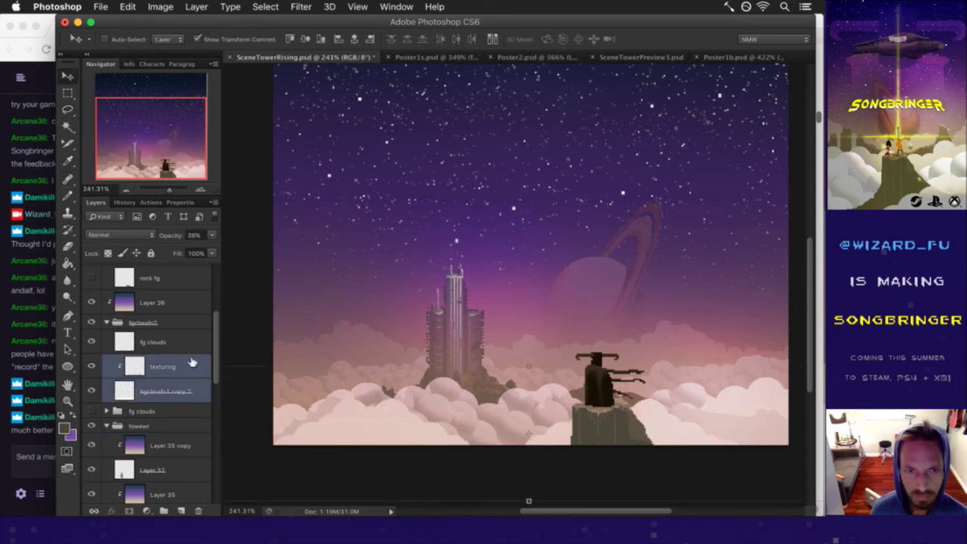
{"action": "scroll", "coordinate": [689, 404], "scroll_direction": "down", "scroll_amount": 5}
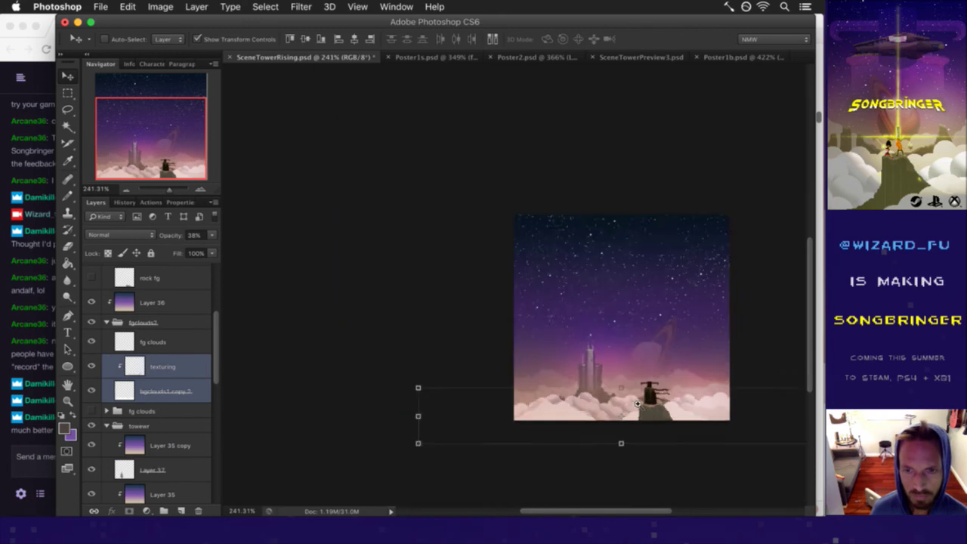
Step: Flip texturing and bgclouds1 copy 2 horizontally, then zoom to about 253%
{"action": "left_click", "coordinate": [309, 383]}
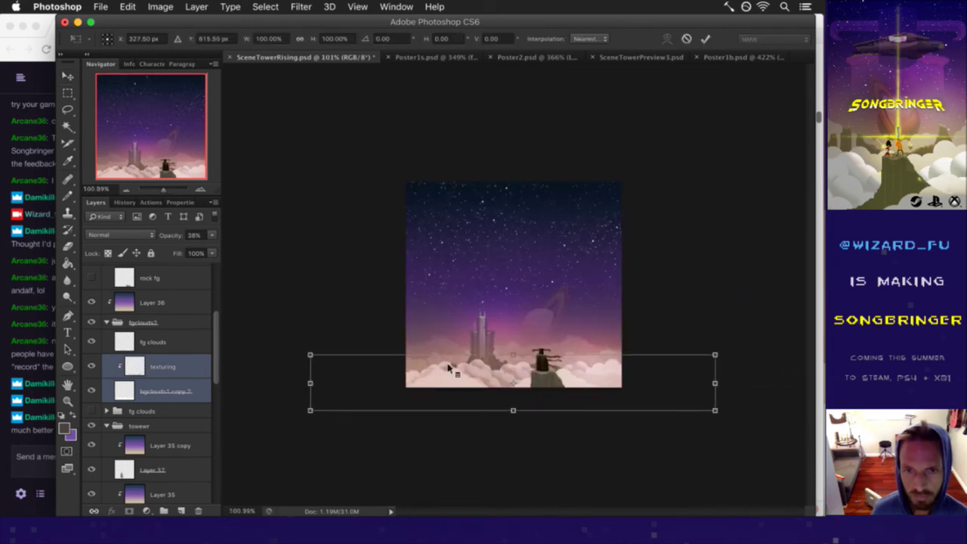
{"action": "right_click", "coordinate": [450, 369]}
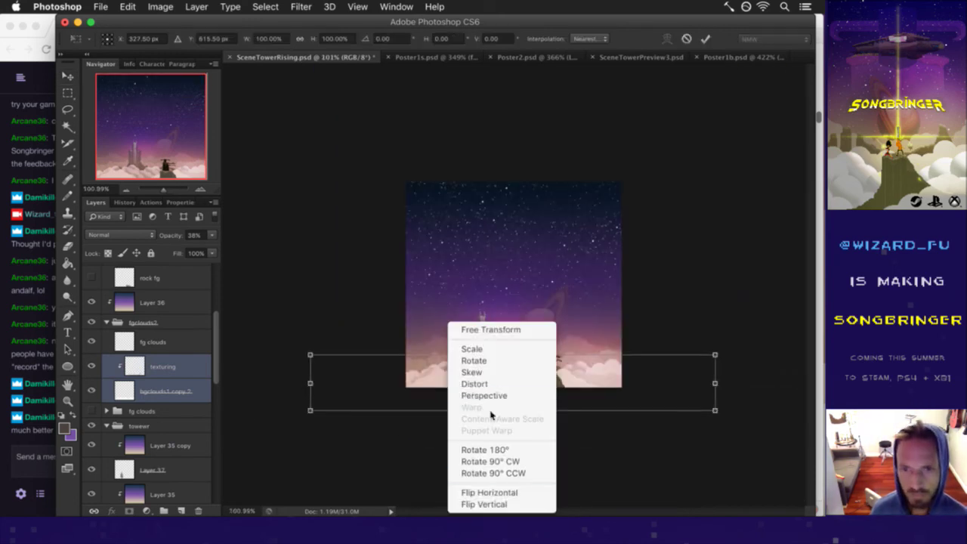
{"action": "left_click", "coordinate": [497, 492]}
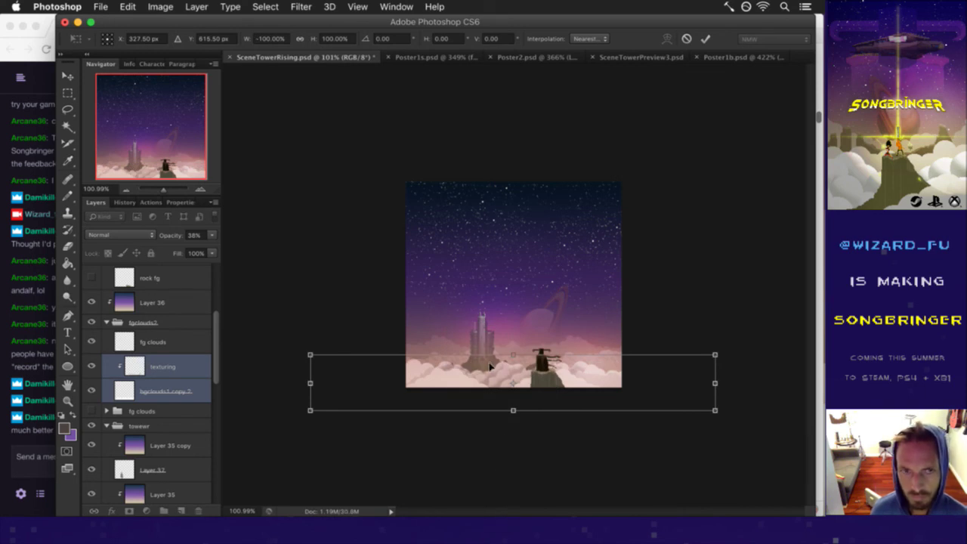
{"action": "left_click", "coordinate": [704, 39]}
{"action": "key", "text": "super+equal"}
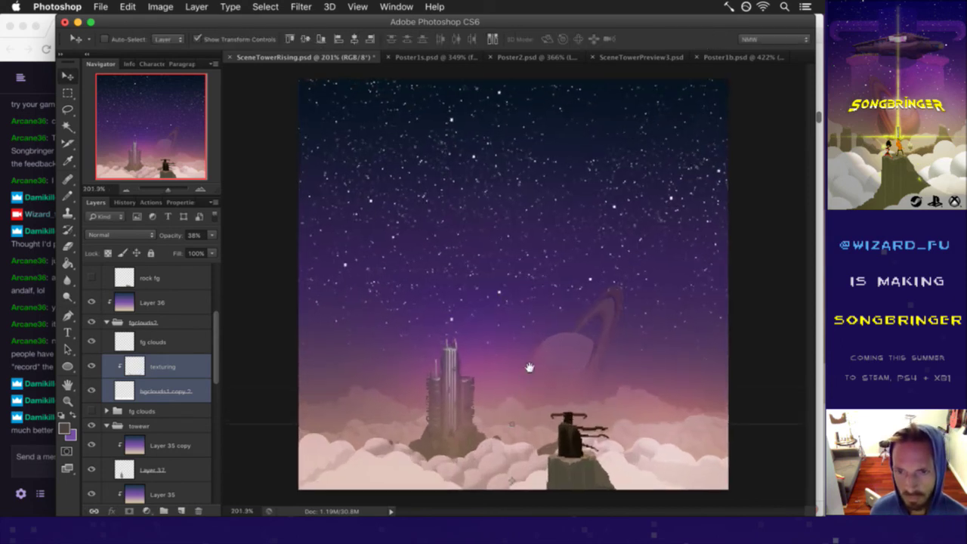
{"action": "left_click_drag", "start_coordinate": [511, 446], "coordinate": [521, 389]}
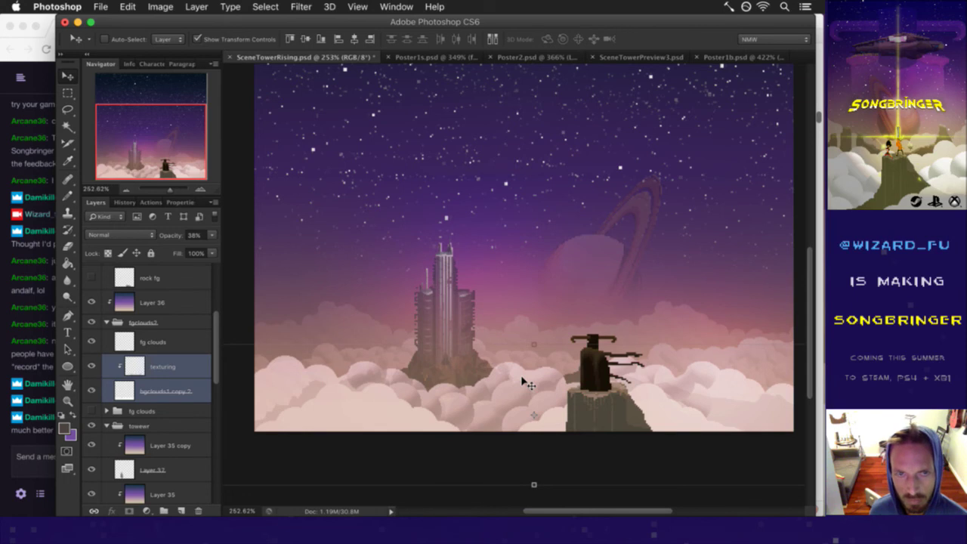
{"action": "key", "text": "m"}
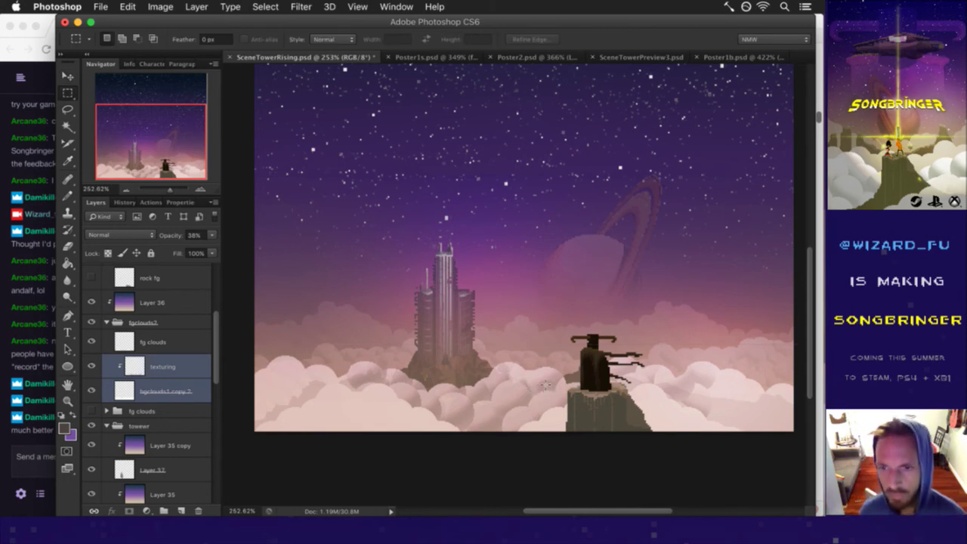
Step: Zoom in on the clouds right of the tower and hide the pink light and Layer 36 gradient
{"action": "left_click_drag", "start_coordinate": [691, 392], "coordinate": [759, 392]}
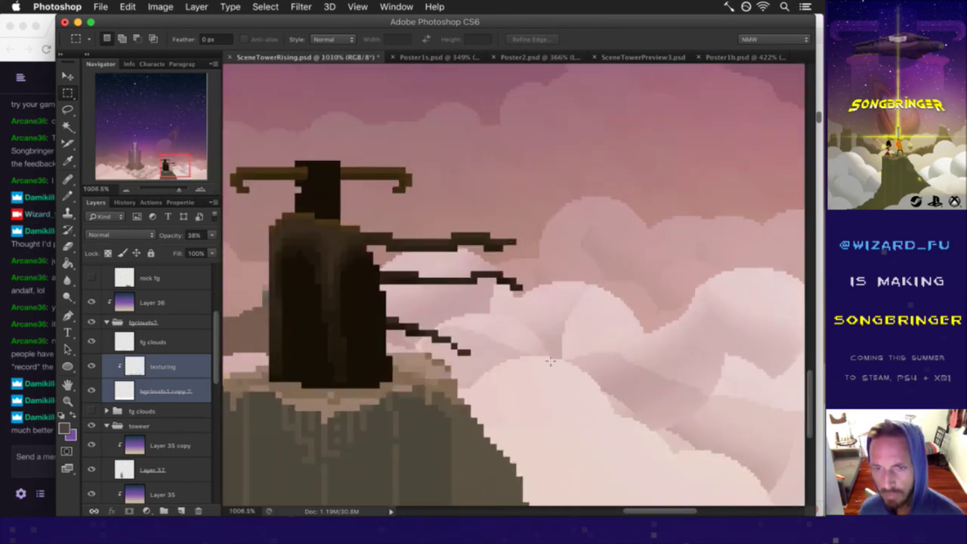
{"action": "left_click", "coordinate": [91, 366]}
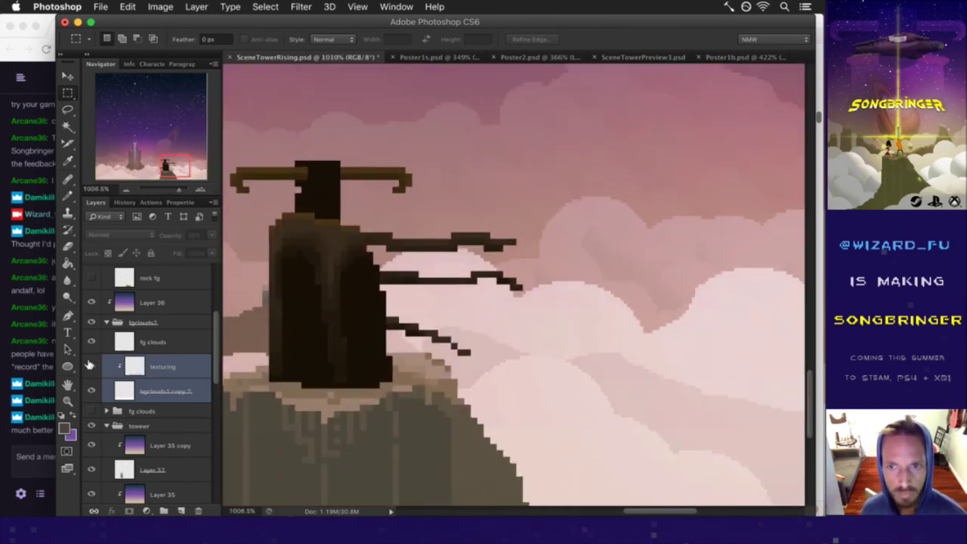
{"action": "left_click", "coordinate": [90, 366]}
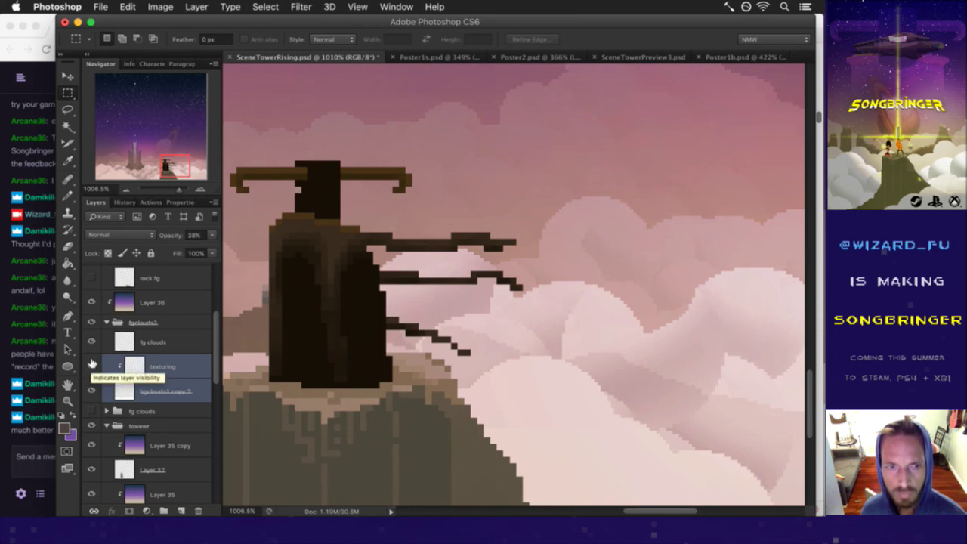
{"action": "scroll", "coordinate": [175, 320], "scroll_direction": "up", "scroll_amount": 5}
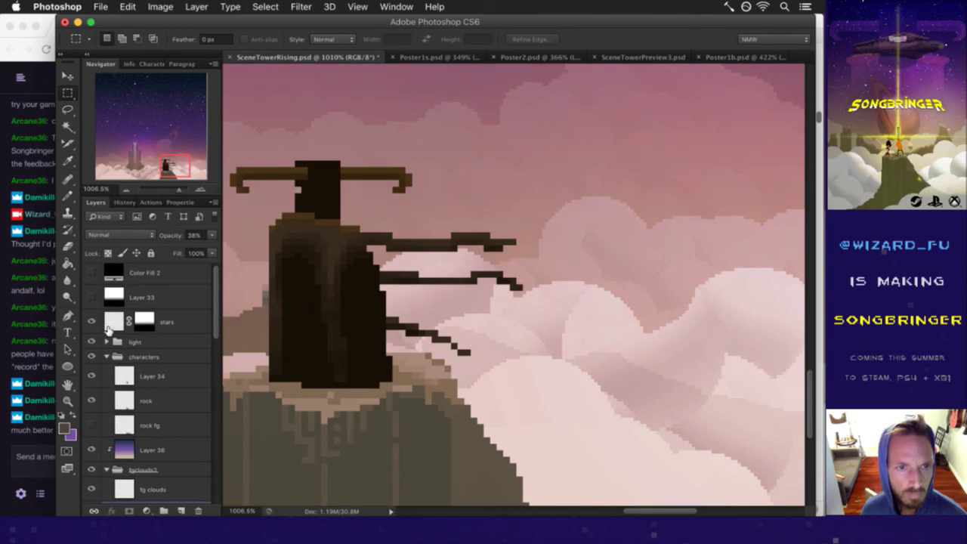
{"action": "left_click", "coordinate": [91, 342]}
{"action": "scroll", "coordinate": [94, 342], "scroll_direction": "down", "scroll_amount": 4}
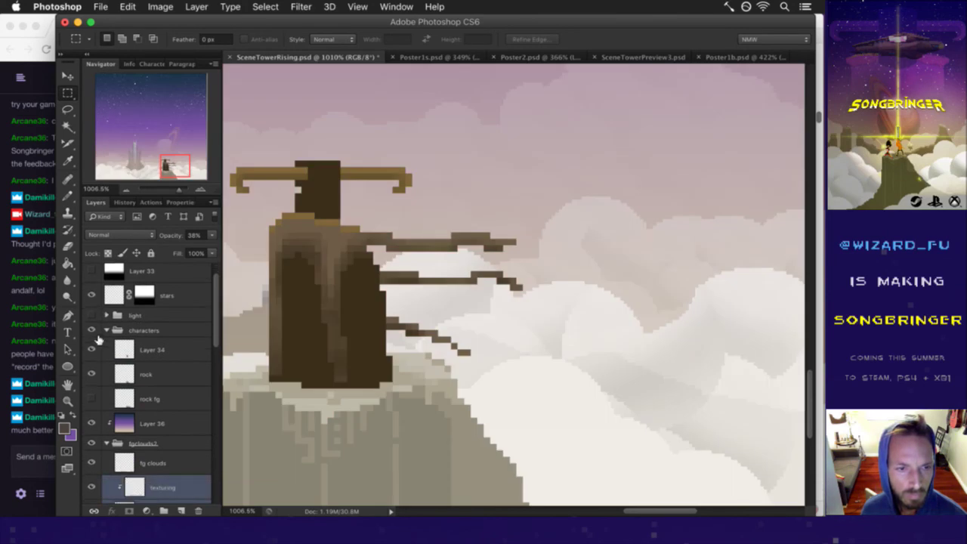
{"action": "left_click", "coordinate": [91, 331]}
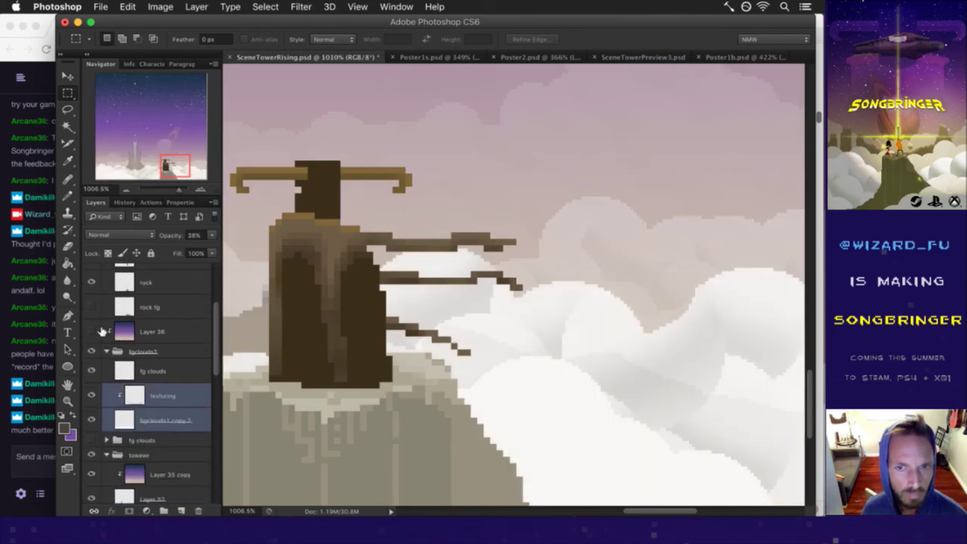
Step: Hide the texturing layer, select bgclouds1 copy 2, and sample the pale cloud colour beside the rock
{"action": "left_click", "coordinate": [138, 375]}
{"action": "left_click", "coordinate": [135, 394]}
{"action": "left_click", "coordinate": [92, 393]}
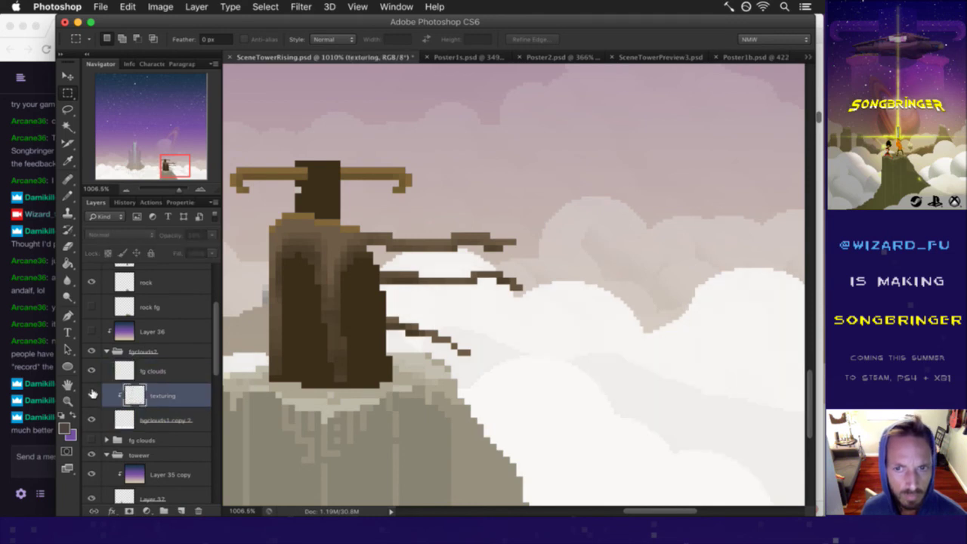
{"action": "left_click", "coordinate": [91, 393]}
{"action": "left_click", "coordinate": [91, 394]}
{"action": "left_click", "coordinate": [134, 414]}
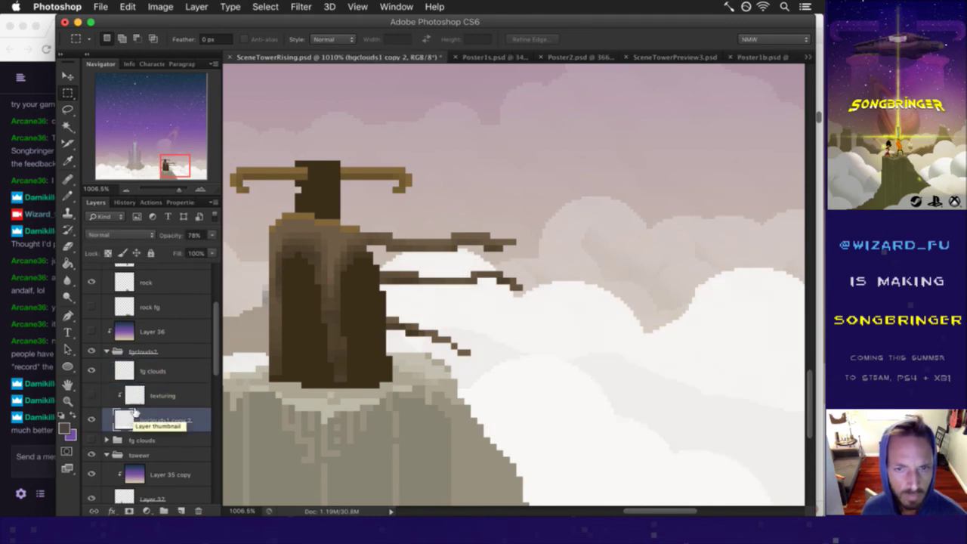
{"action": "key", "text": "i"}
{"action": "left_click", "coordinate": [609, 323]}
Step: With an enlarged Pencil, paint pale colour over the grey shading in the clouds right of the rock
{"action": "key", "text": "b"}
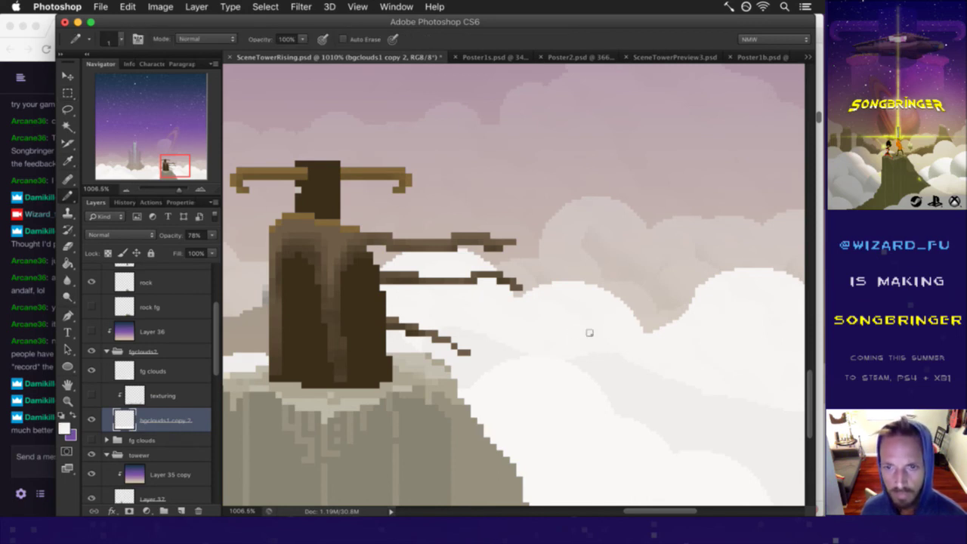
{"action": "key", "text": "bracketright"}
{"action": "key", "text": "bracketright"}
{"action": "key", "text": "bracketright"}
{"action": "key", "text": "bracketright"}
{"action": "key", "text": "bracketright"}
{"action": "key", "text": "bracketright"}
{"action": "key", "text": "bracketright"}
{"action": "key", "text": "bracketright"}
{"action": "key", "text": "bracketright"}
{"action": "key", "text": "bracketright"}
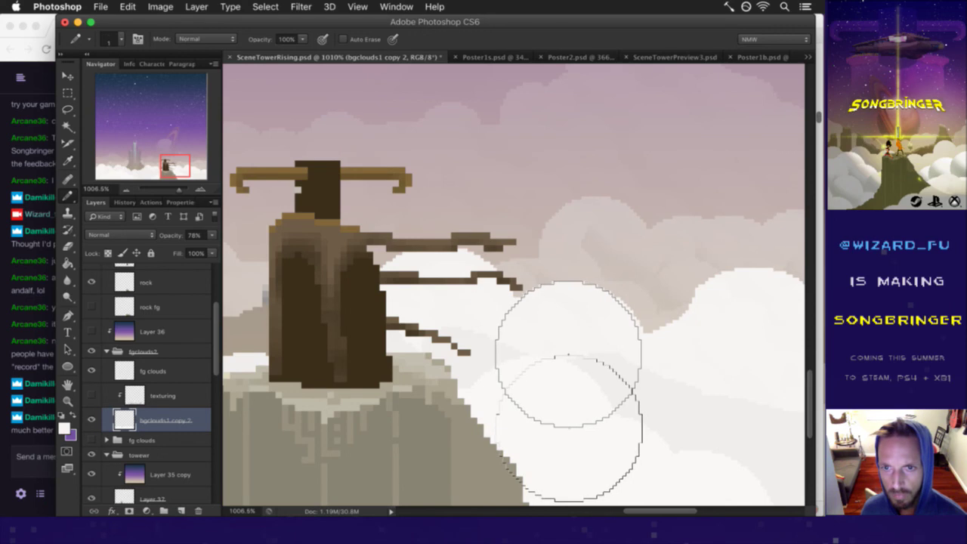
{"action": "key", "text": "bracketright"}
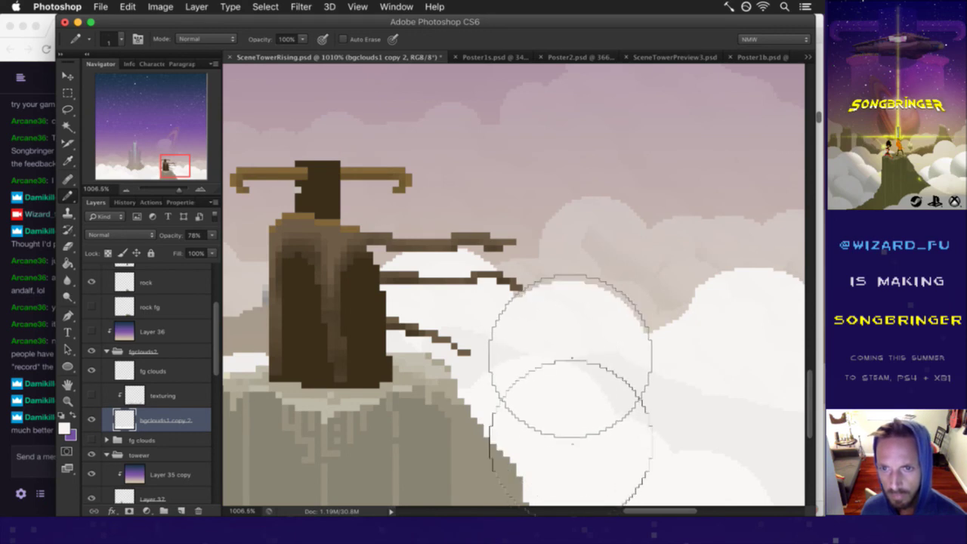
{"action": "key", "text": "super+z"}
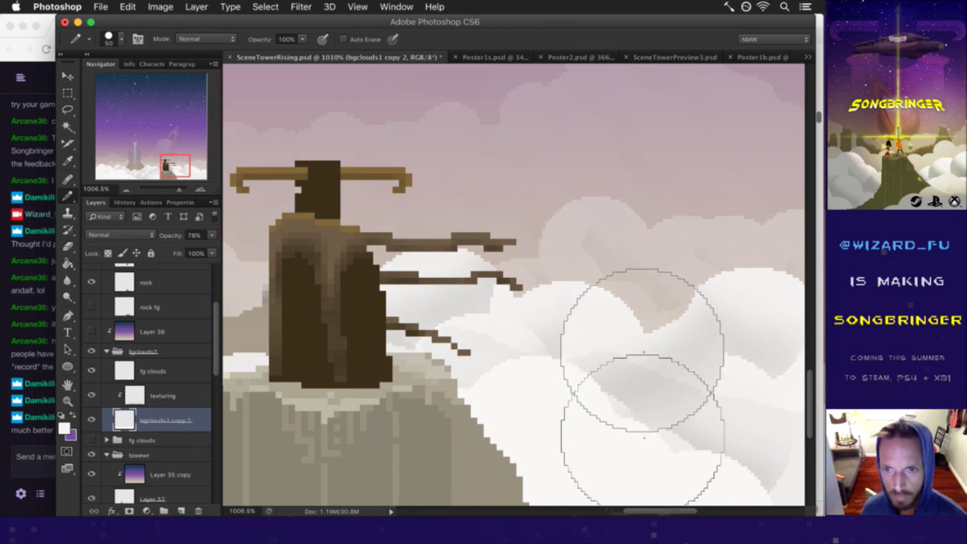
{"action": "left_click_drag", "start_coordinate": [643, 349], "coordinate": [626, 359]}
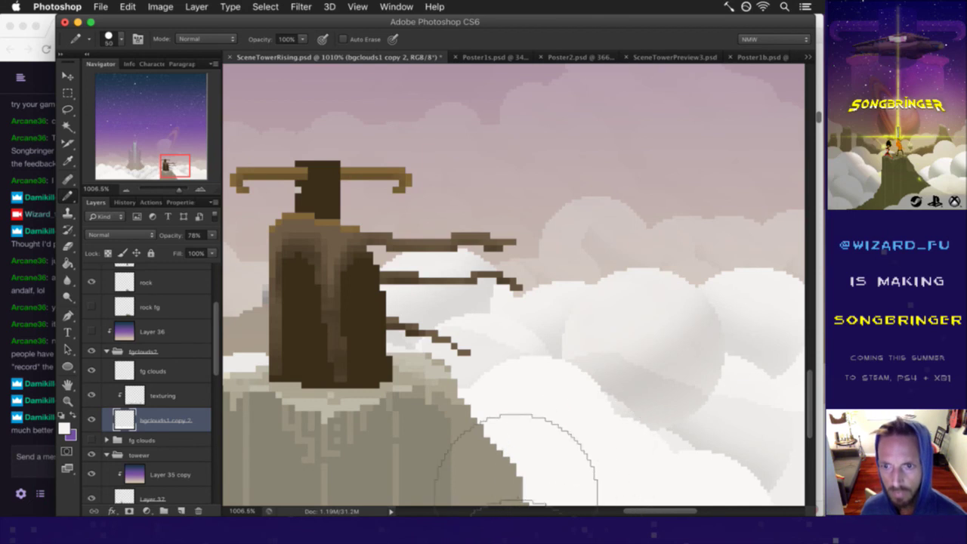
{"action": "key", "text": "m"}
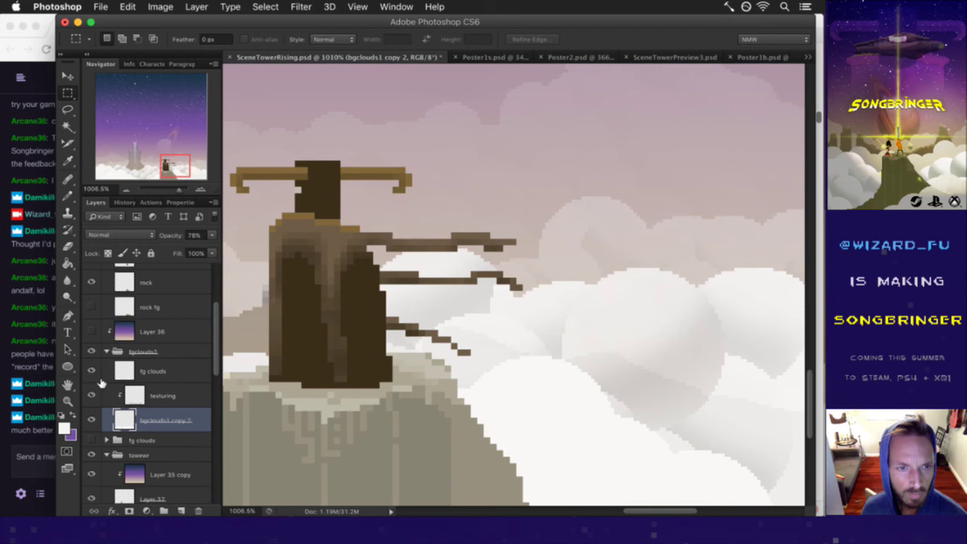
{"action": "scroll", "coordinate": [101, 387], "scroll_direction": "up", "scroll_amount": 5}
Step: Turn the light group back on and zoom out to view the whole scene
{"action": "left_click", "coordinate": [91, 337]}
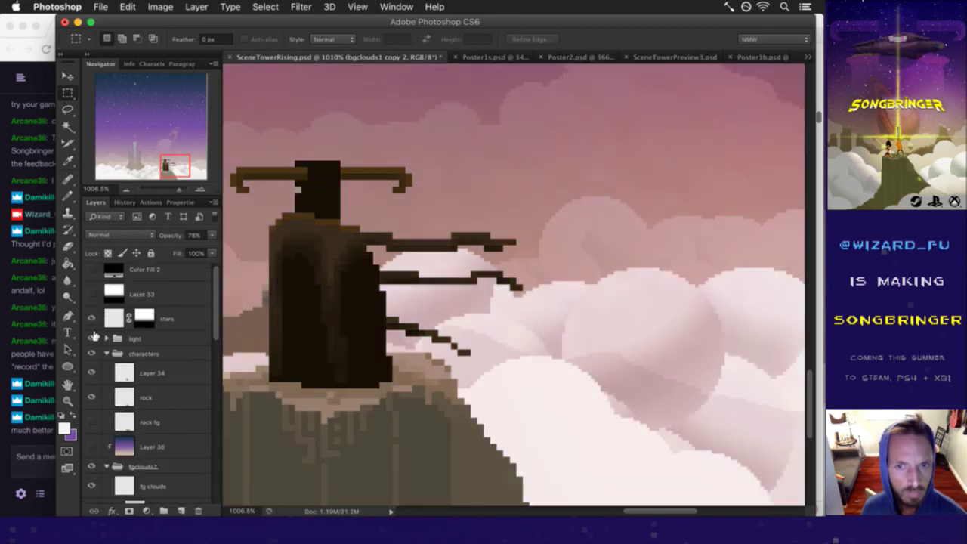
{"action": "left_click_drag", "start_coordinate": [427, 331], "coordinate": [504, 373]}
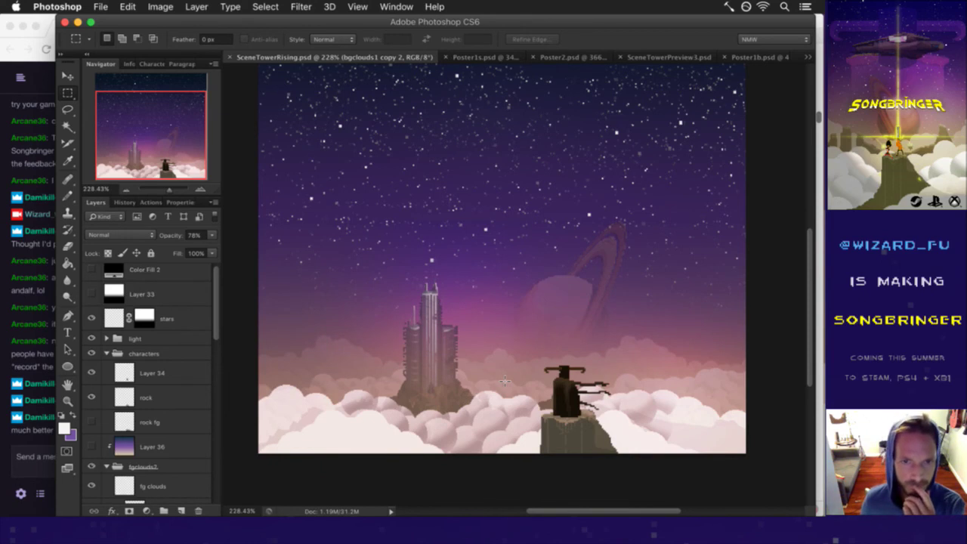
{"action": "scroll", "coordinate": [166, 381], "scroll_direction": "down", "scroll_amount": 3}
{"action": "scroll", "coordinate": [300, 418], "scroll_direction": "up", "scroll_amount": 2}
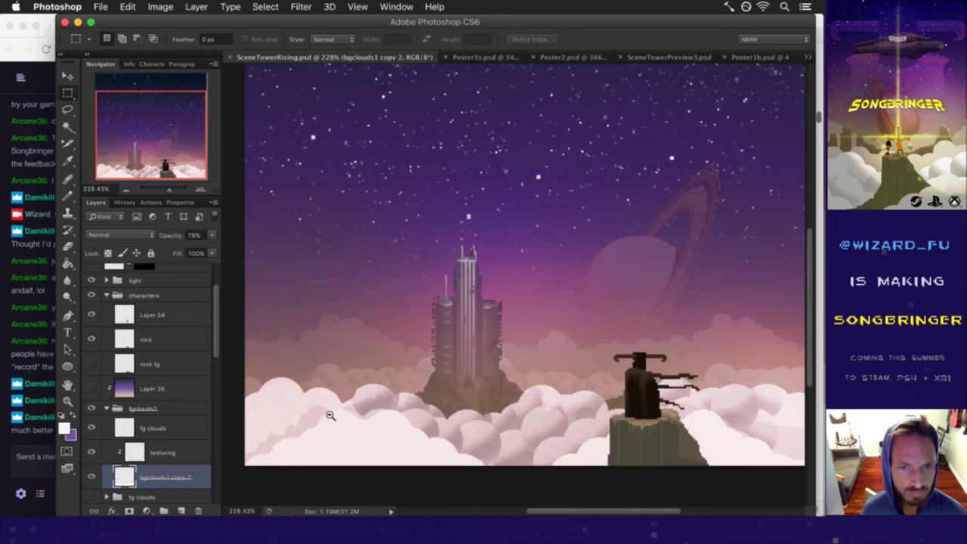
Step: Stamp bright round cloud puffs into the left foreground clouds, undoing the patch on the rock
{"action": "key", "text": "b"}
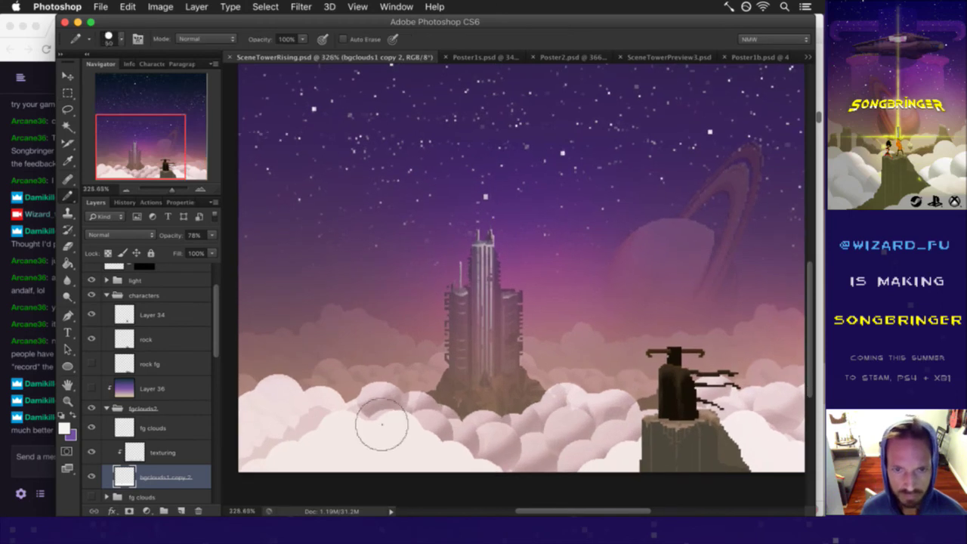
{"action": "left_click", "coordinate": [380, 395]}
{"action": "left_click", "coordinate": [382, 423]}
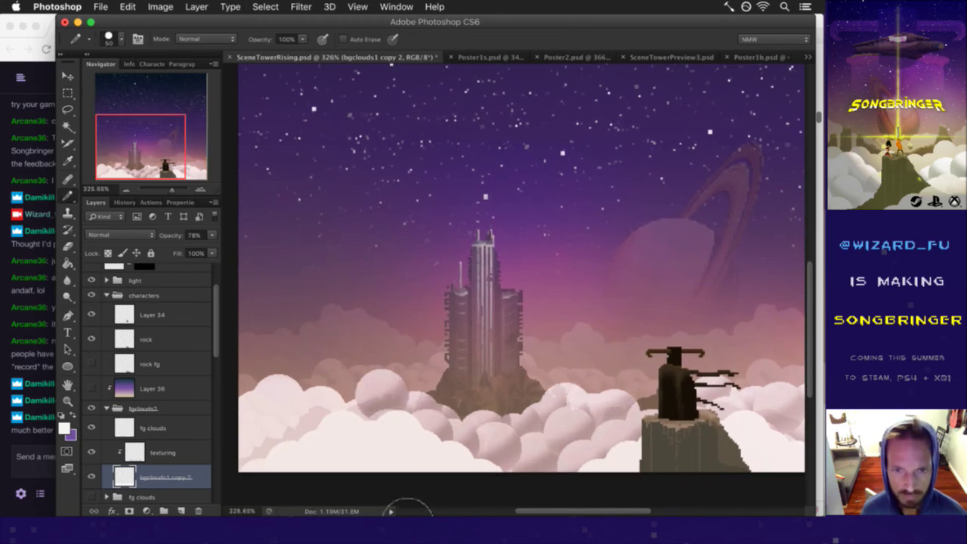
{"action": "left_click", "coordinate": [341, 446]}
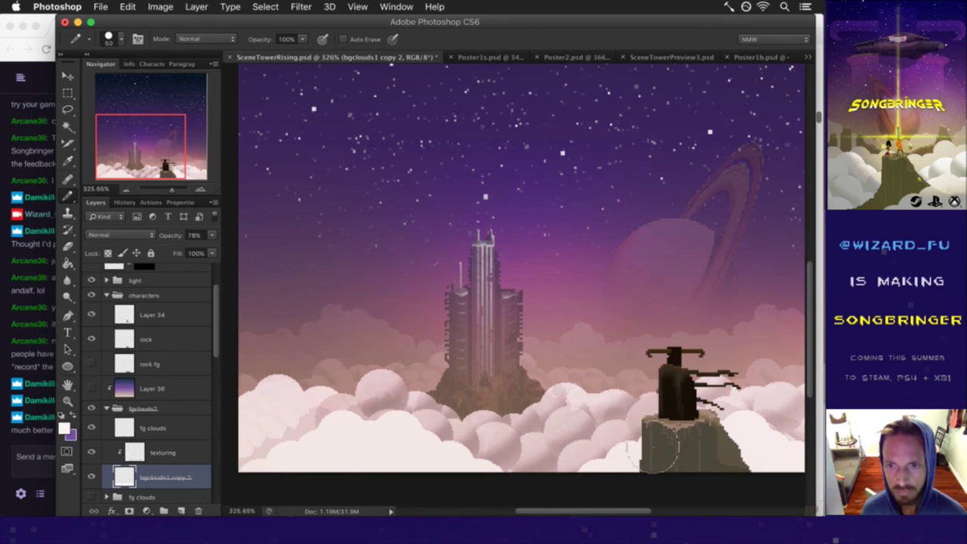
{"action": "key", "text": "super+z"}
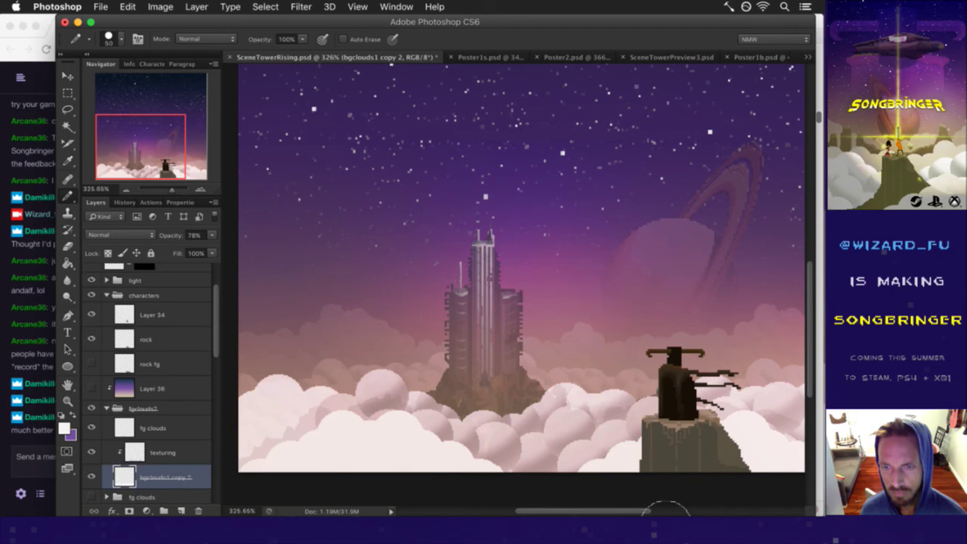
Step: Add light cloud dabs in the lower right clouds, undoing one, then zoom out
{"action": "left_click_drag", "start_coordinate": [701, 460], "coordinate": [584, 454]}
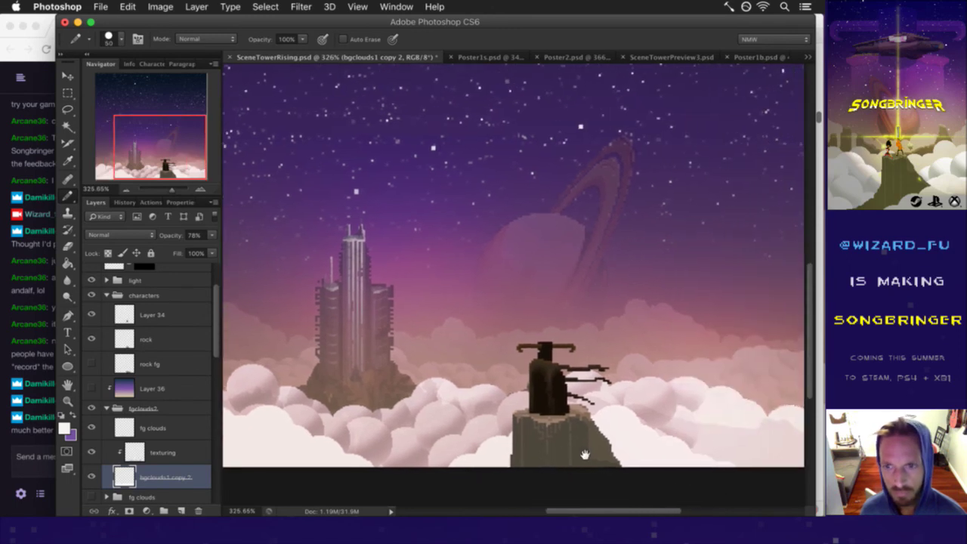
{"action": "left_click", "coordinate": [719, 439]}
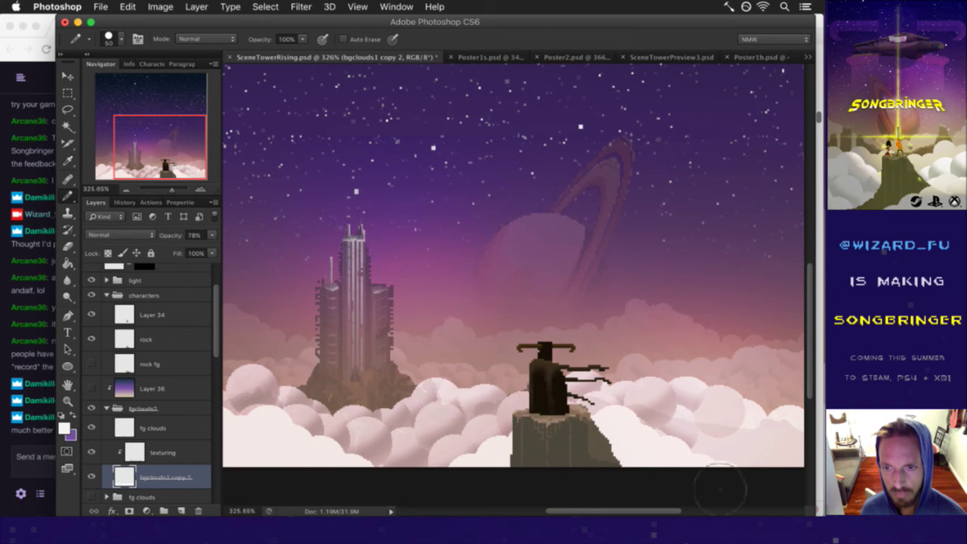
{"action": "left_click", "coordinate": [709, 456]}
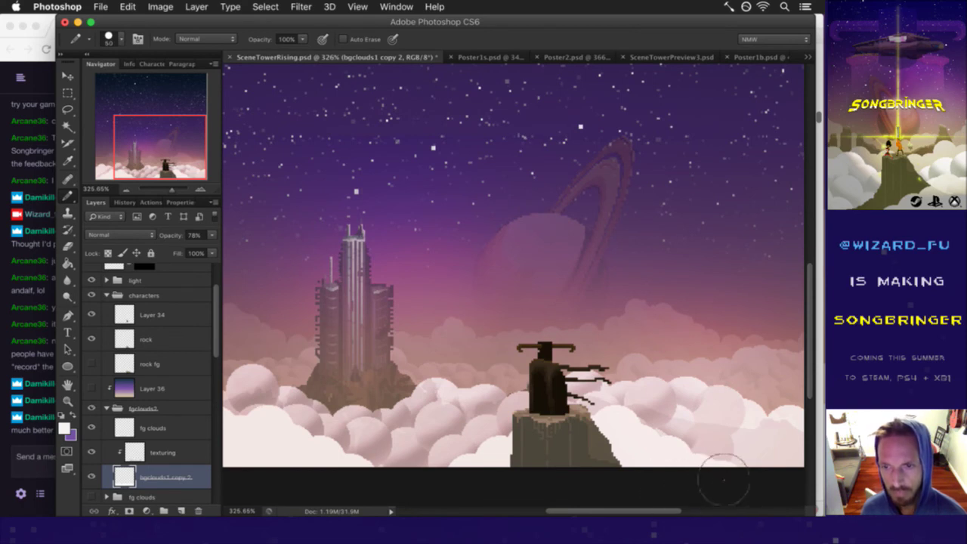
{"action": "key", "text": "super+z"}
{"action": "left_click_drag", "start_coordinate": [566, 438], "coordinate": [516, 438]}
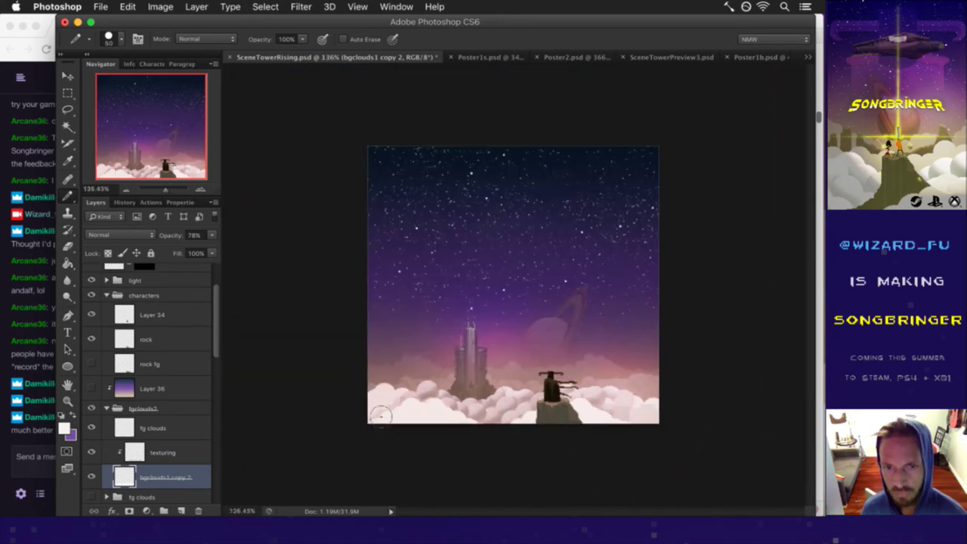
{"action": "key", "text": "super+z"}
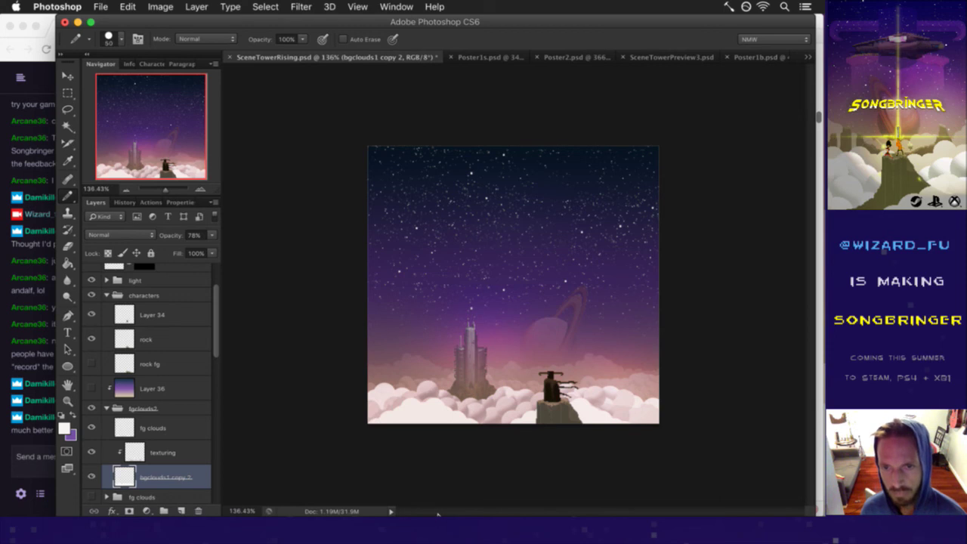
{"action": "key", "text": "m"}
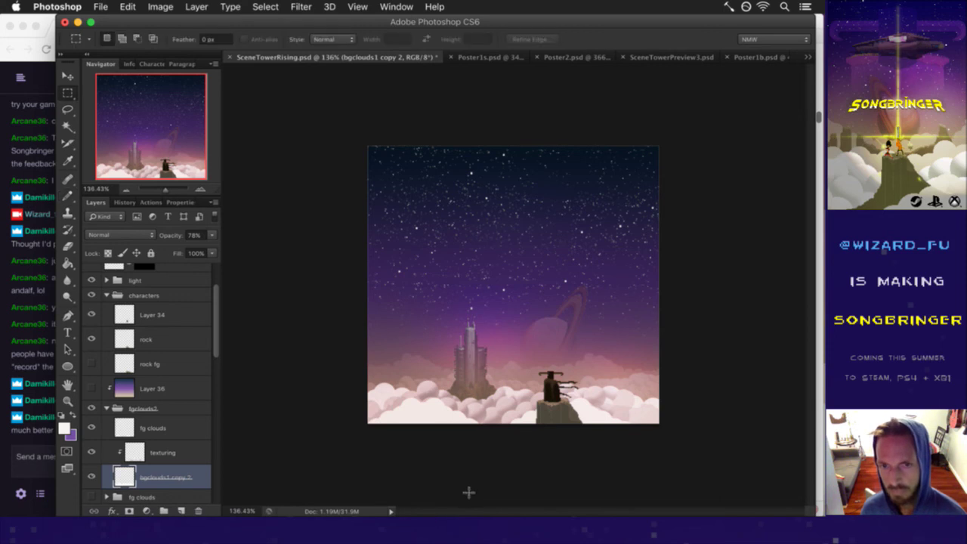
{"action": "key", "text": "super+equal"}
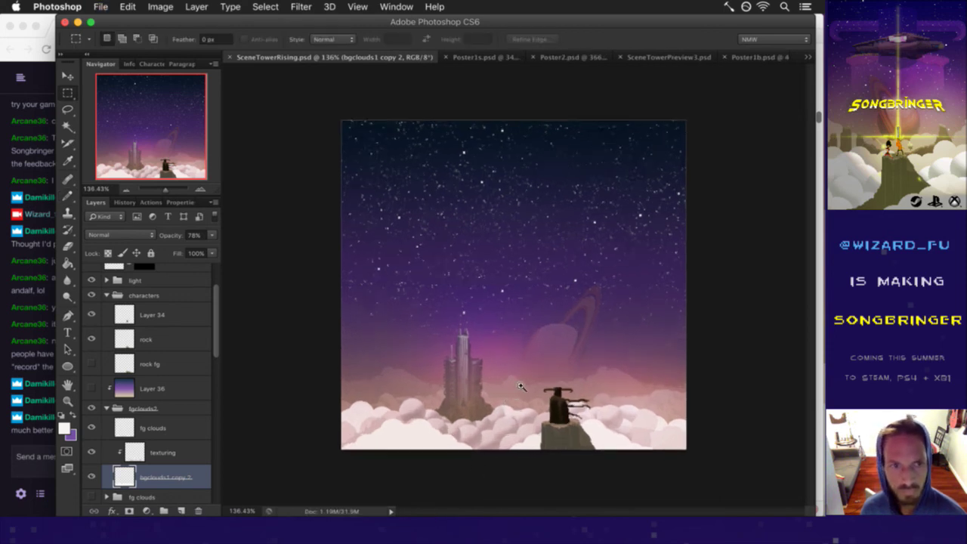
{"action": "left_click", "coordinate": [528, 387]}
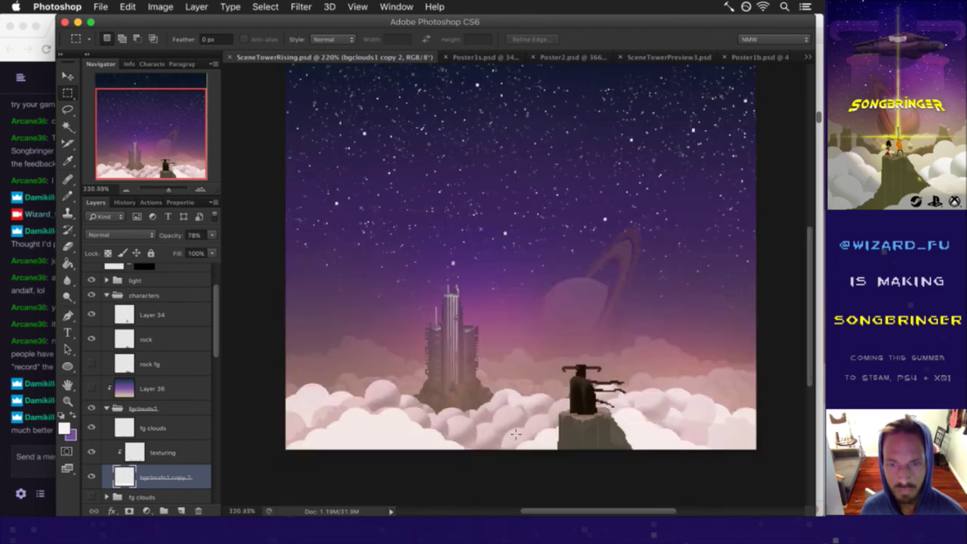
{"action": "scroll", "coordinate": [509, 391], "scroll_direction": "up", "scroll_amount": 3}
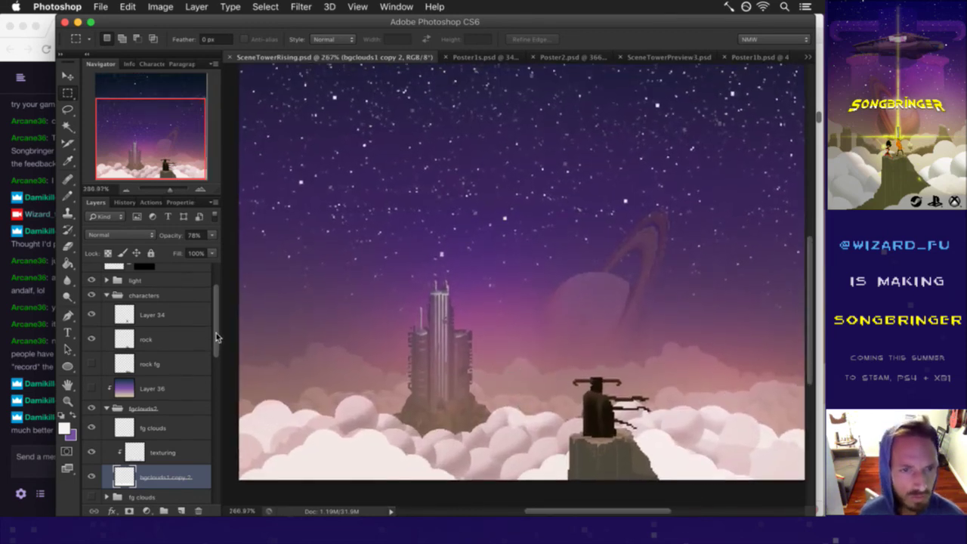
{"action": "key", "text": "super+j"}
{"action": "left_click_drag", "start_coordinate": [219, 334], "coordinate": [207, 383]}
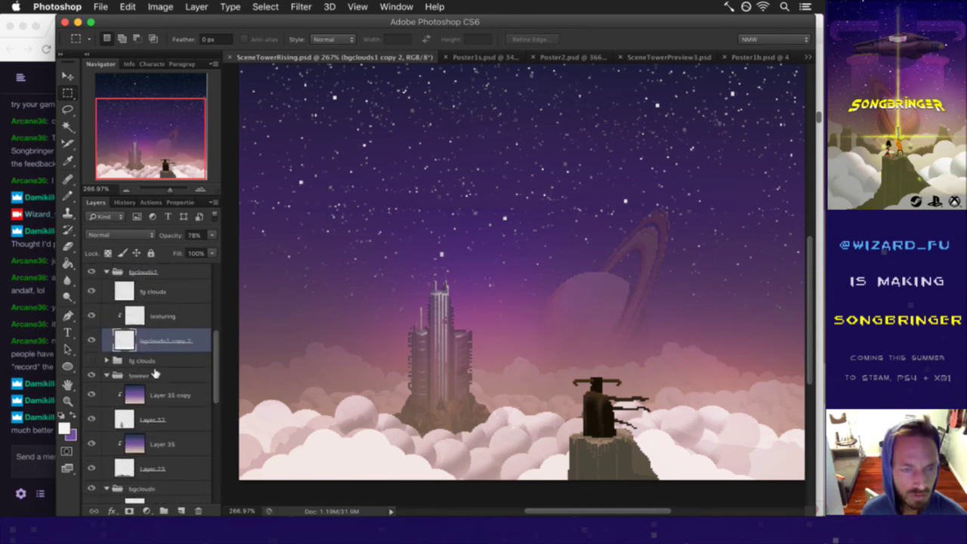
Step: Select Layer 37 and nudge the tower upward so it rises above the cloud bank
{"action": "left_click", "coordinate": [143, 417]}
{"action": "key", "text": "v"}
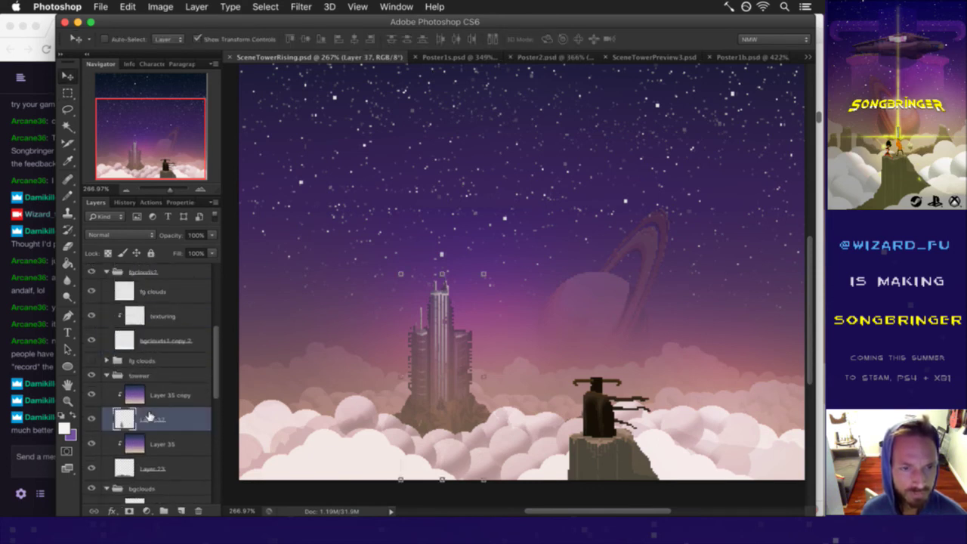
{"action": "key", "text": "Up"}
{"action": "key", "text": "Up"}
{"action": "key", "text": "Up"}
{"action": "key", "text": "Up"}
{"action": "key", "text": "Up"}
{"action": "key", "text": "Up"}
{"action": "key", "text": "Up"}
{"action": "key", "text": "Up"}
{"action": "key", "text": "Up"}
{"action": "key", "text": "Up"}
{"action": "key", "text": "Up"}
{"action": "key", "text": "Up"}
{"action": "key", "text": "Up"}
{"action": "key", "text": "Up"}
{"action": "key", "text": "Up"}
{"action": "key", "text": "Up"}
{"action": "key", "text": "Up"}
{"action": "key", "text": "Up"}
{"action": "key", "text": "Up"}
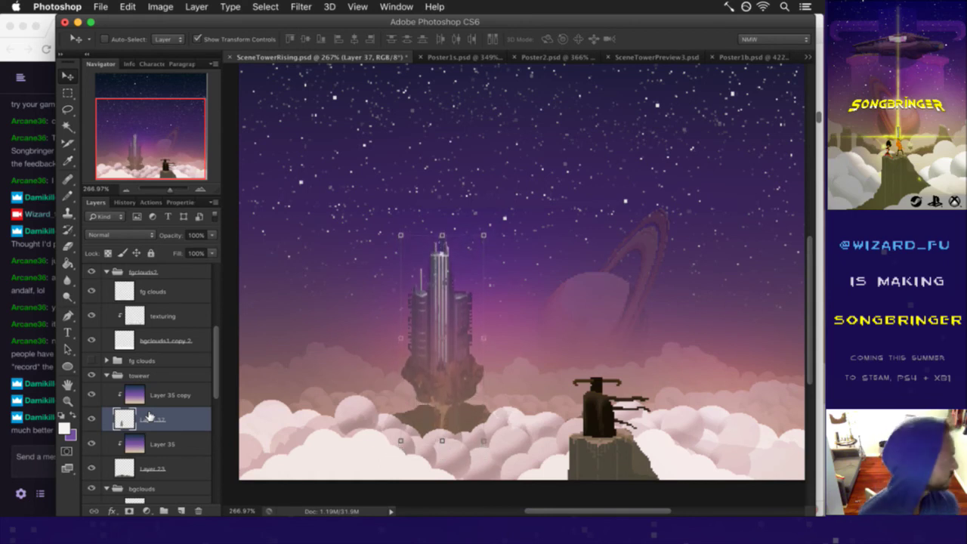
{"action": "key", "text": "Up"}
{"action": "key", "text": "Up"}
{"action": "key", "text": "Up"}
{"action": "key", "text": "Up"}
{"action": "key", "text": "Up"}
{"action": "key", "text": "Up"}
{"action": "key", "text": "Up"}
{"action": "key", "text": "Up"}
{"action": "key", "text": "Up"}
{"action": "key", "text": "Up"}
{"action": "key", "text": "Up"}
{"action": "key", "text": "Up"}
{"action": "key", "text": "Up"}
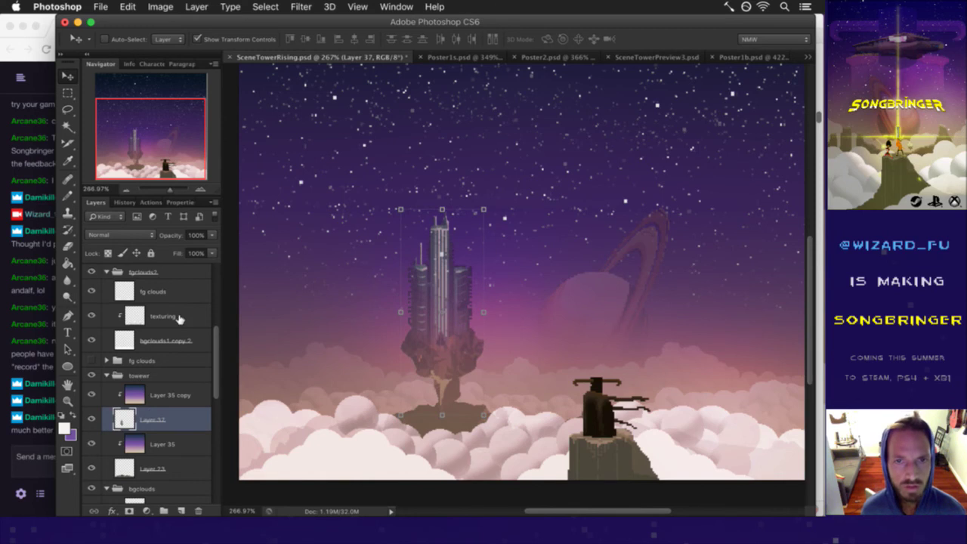
{"action": "left_click_drag", "start_coordinate": [220, 370], "coordinate": [217, 314]}
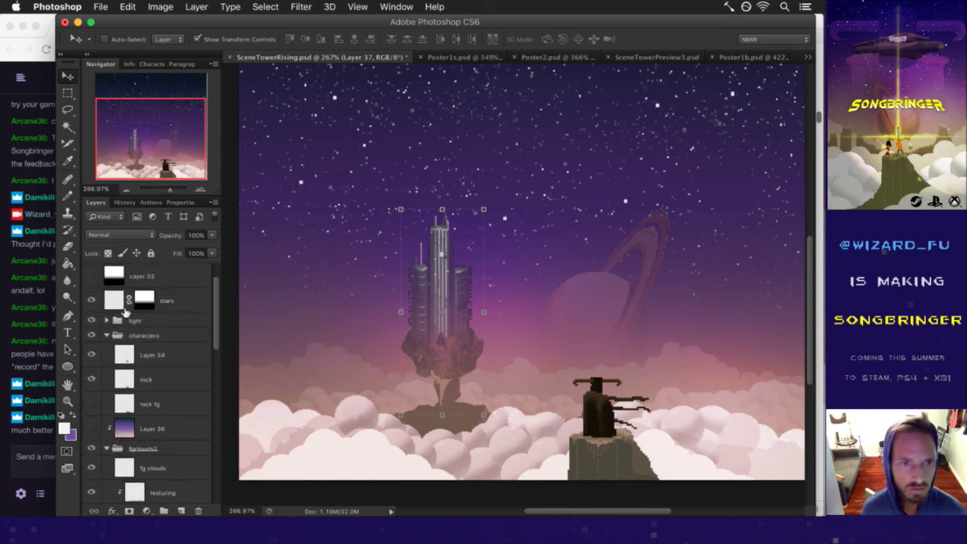
Step: Drag the stars layer progressively lower in the layer stack
{"action": "left_click", "coordinate": [118, 299]}
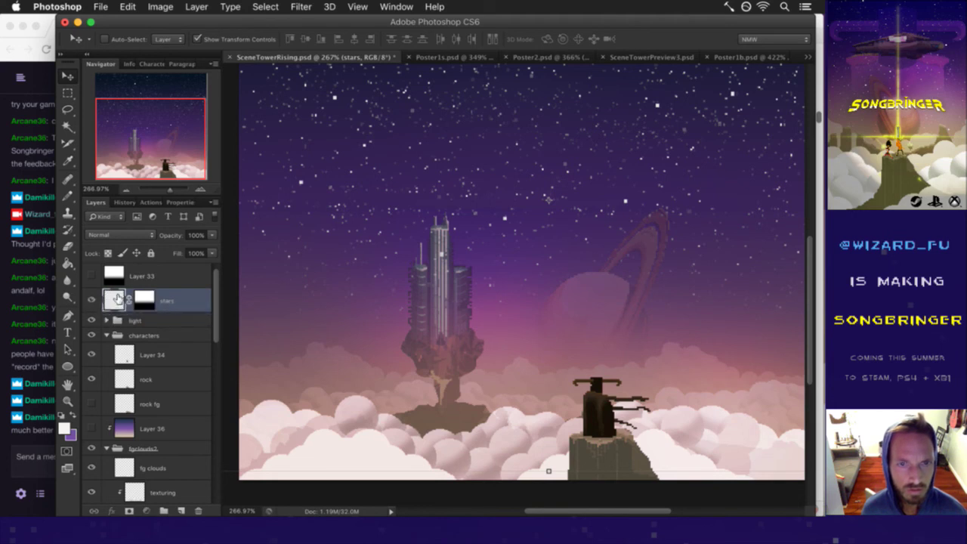
{"action": "left_click_drag", "start_coordinate": [117, 298], "coordinate": [140, 325]}
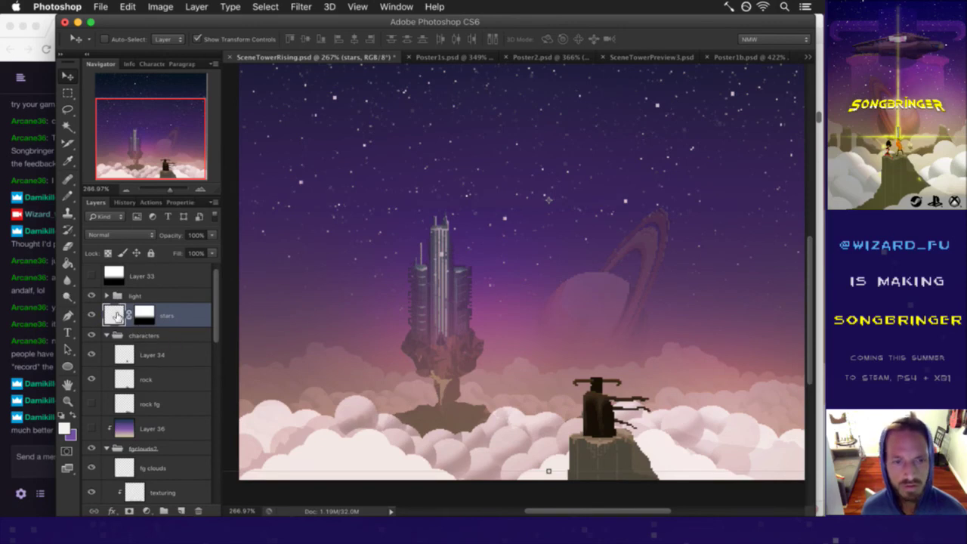
{"action": "scroll", "coordinate": [115, 311], "scroll_direction": "down", "scroll_amount": 1}
{"action": "left_click_drag", "start_coordinate": [113, 309], "coordinate": [139, 380]}
{"action": "scroll", "coordinate": [139, 340], "scroll_direction": "down", "scroll_amount": 3}
{"action": "left_click_drag", "start_coordinate": [129, 326], "coordinate": [126, 469]}
{"action": "scroll", "coordinate": [126, 468], "scroll_direction": "down", "scroll_amount": 4}
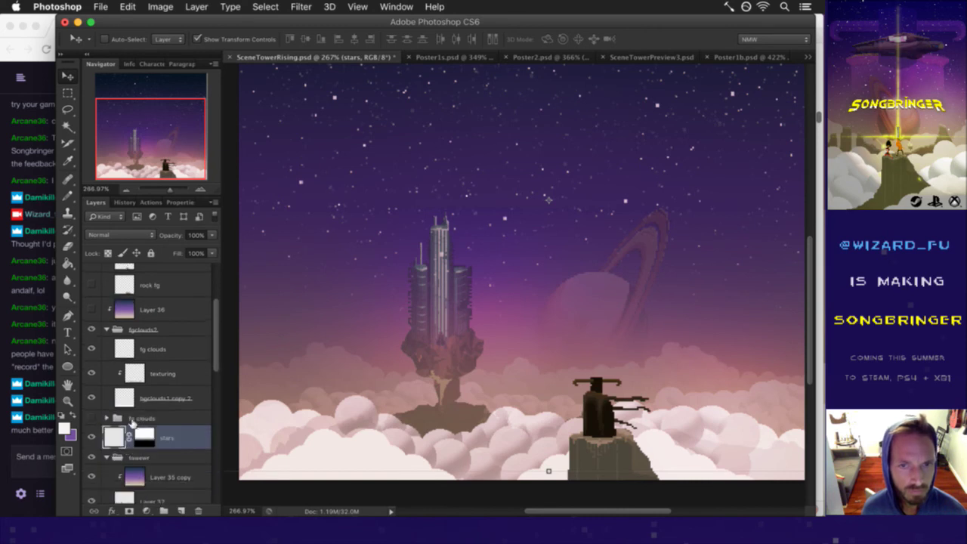
{"action": "left_click_drag", "start_coordinate": [114, 369], "coordinate": [137, 423]}
Step: Collapse the bgclouds group and place the stars layer at the top of the bg group
{"action": "left_click", "coordinate": [107, 409]}
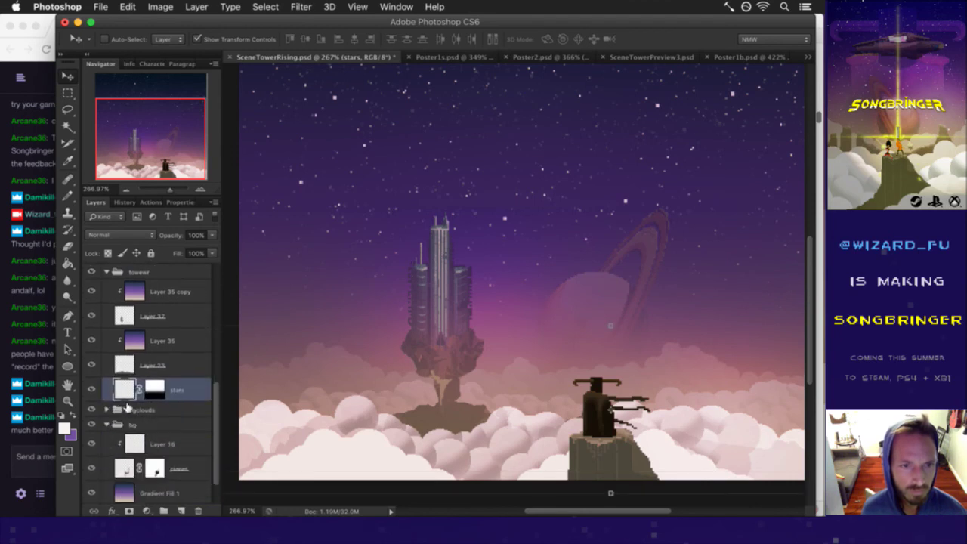
{"action": "left_click", "coordinate": [130, 409]}
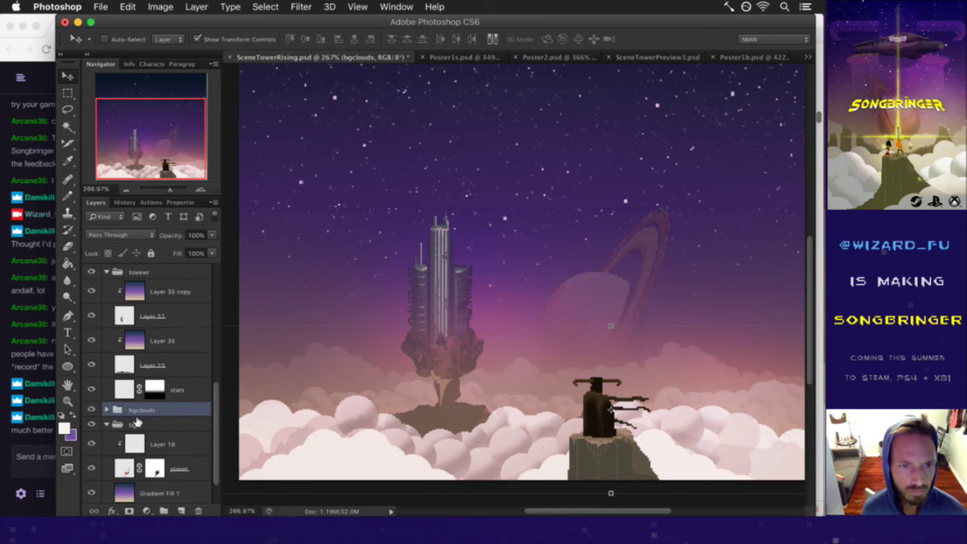
{"action": "scroll", "coordinate": [137, 421], "scroll_direction": "up", "scroll_amount": 3}
{"action": "left_click", "coordinate": [140, 412]}
{"action": "left_click_drag", "start_coordinate": [124, 458], "coordinate": [134, 496]}
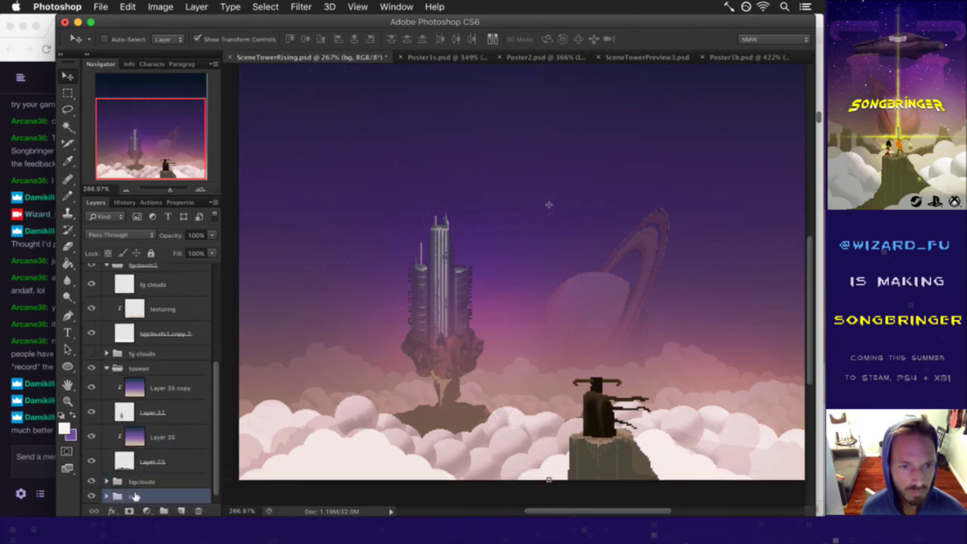
{"action": "left_click", "coordinate": [106, 496]}
{"action": "scroll", "coordinate": [139, 473], "scroll_direction": "down", "scroll_amount": 5}
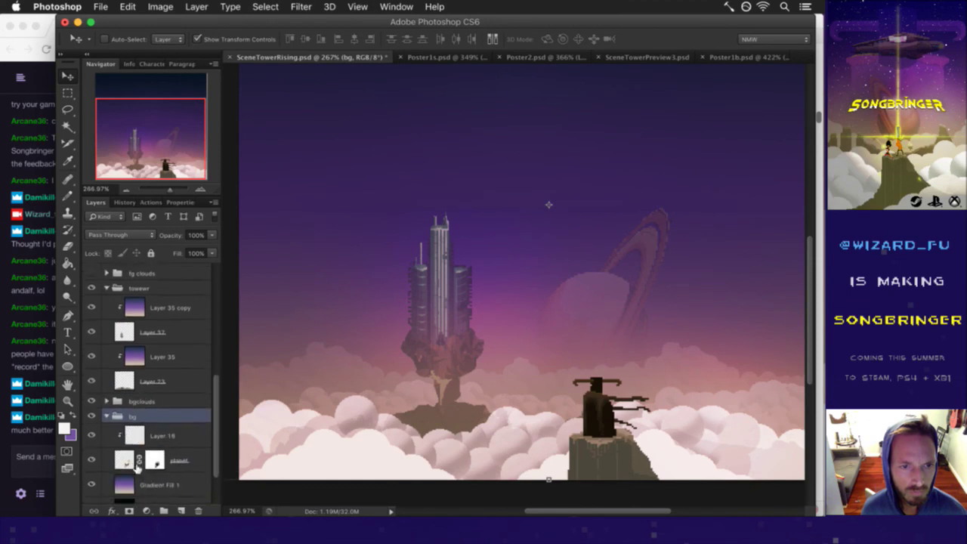
{"action": "left_click_drag", "start_coordinate": [125, 490], "coordinate": [139, 382]}
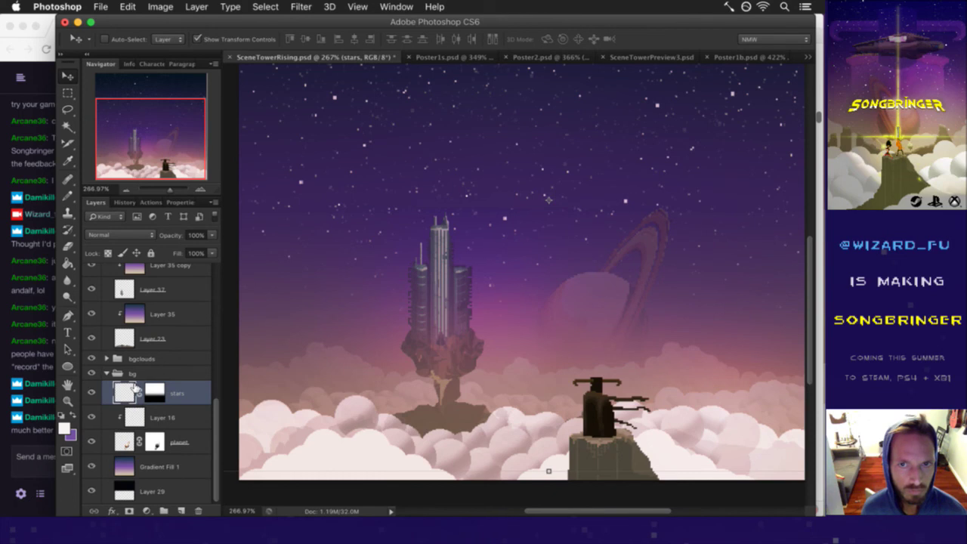
Step: Save SceneTowerRising.psd and collapse the bg group
{"action": "key", "text": "m"}
{"action": "key", "text": "super+s"}
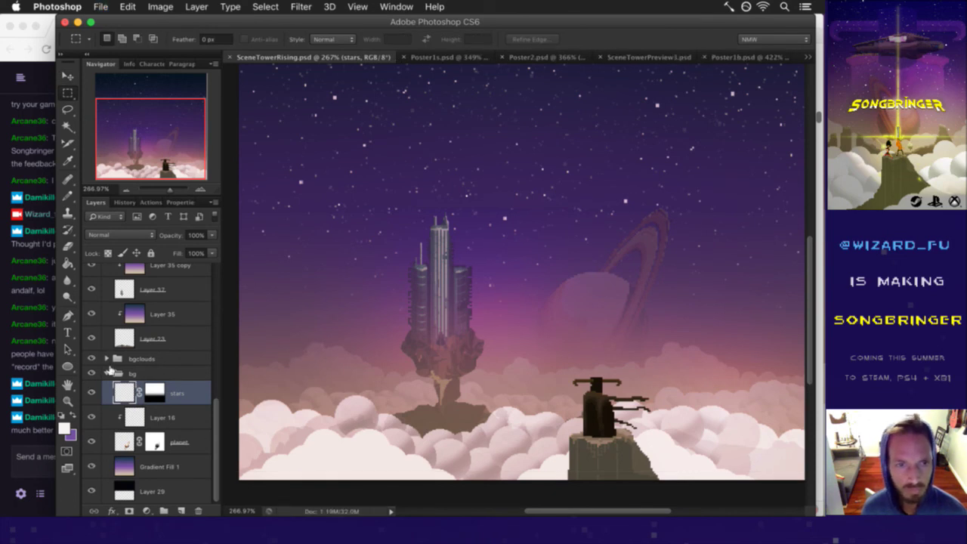
{"action": "left_click", "coordinate": [107, 372]}
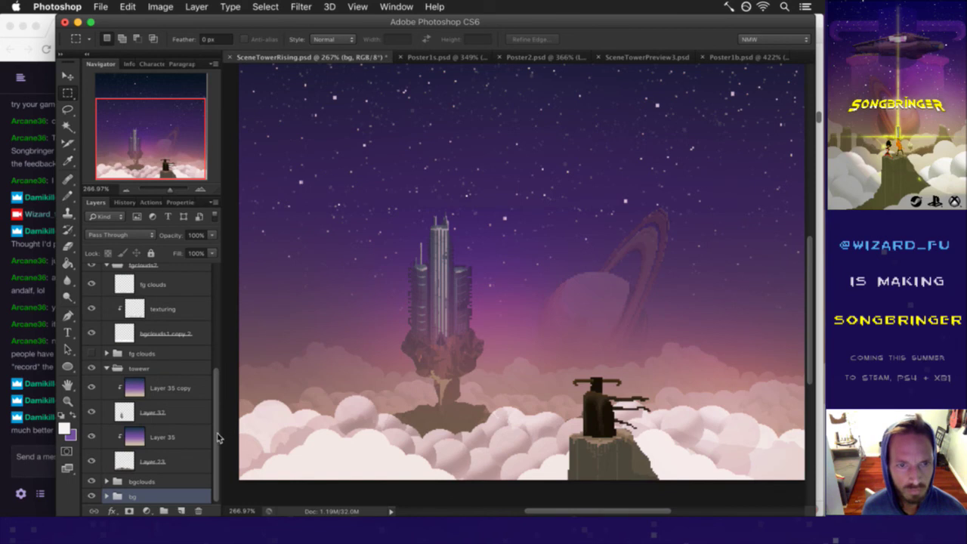
{"action": "scroll", "coordinate": [208, 393], "scroll_direction": "up", "scroll_amount": 5}
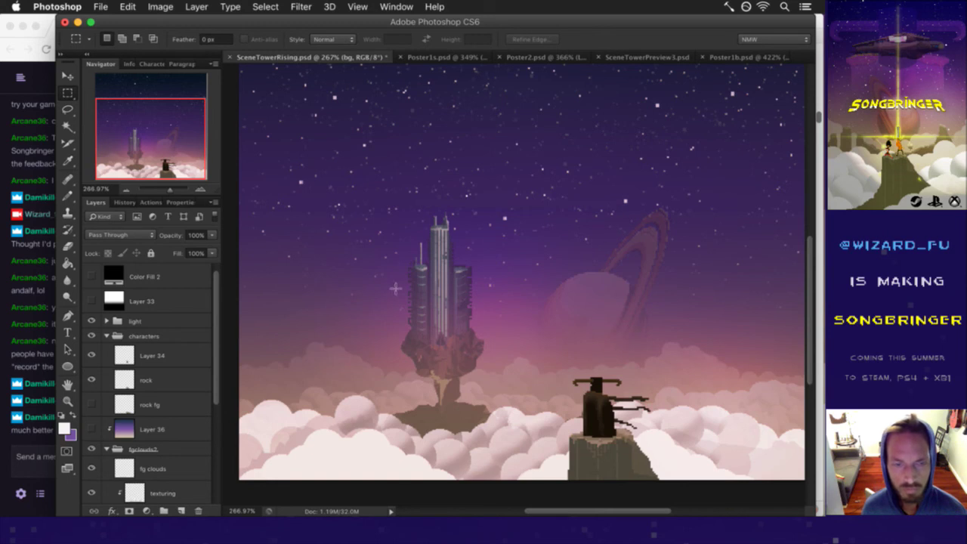
{"action": "scroll", "coordinate": [219, 355], "scroll_direction": "down", "scroll_amount": 7}
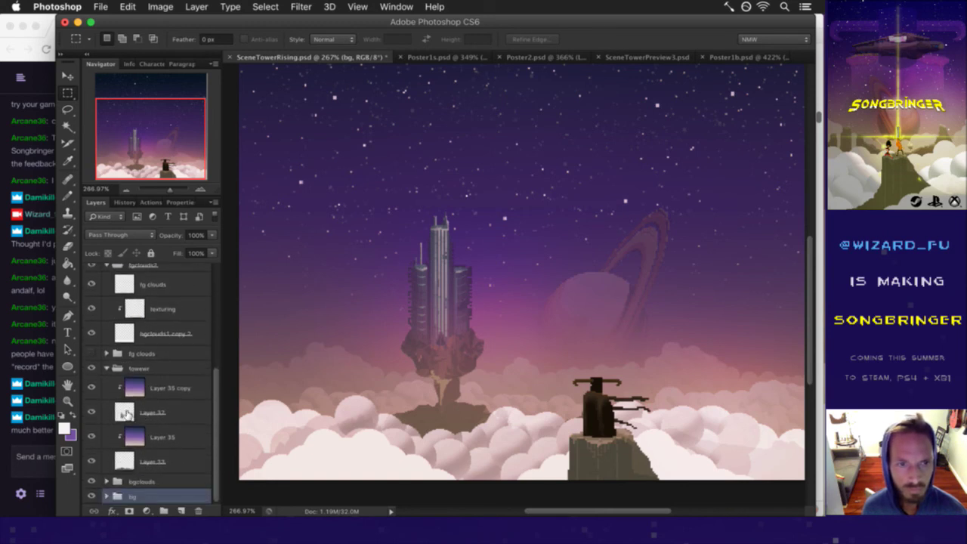
Step: Move the Layer 37 tower down 57 px into the pink clouds
{"action": "left_click", "coordinate": [127, 414]}
{"action": "key", "text": "v"}
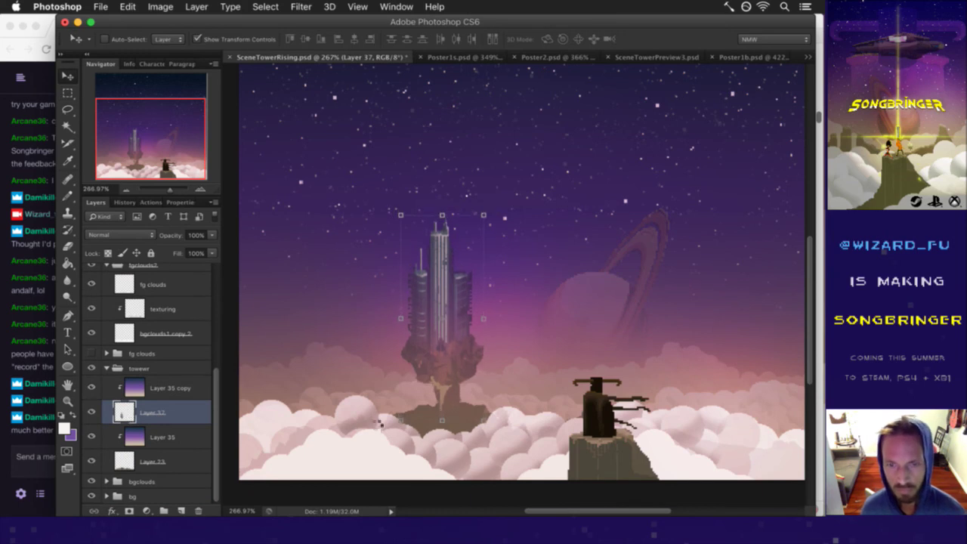
{"action": "left_click_drag", "start_coordinate": [441, 348], "coordinate": [442, 391]}
{"action": "key", "text": "m"}
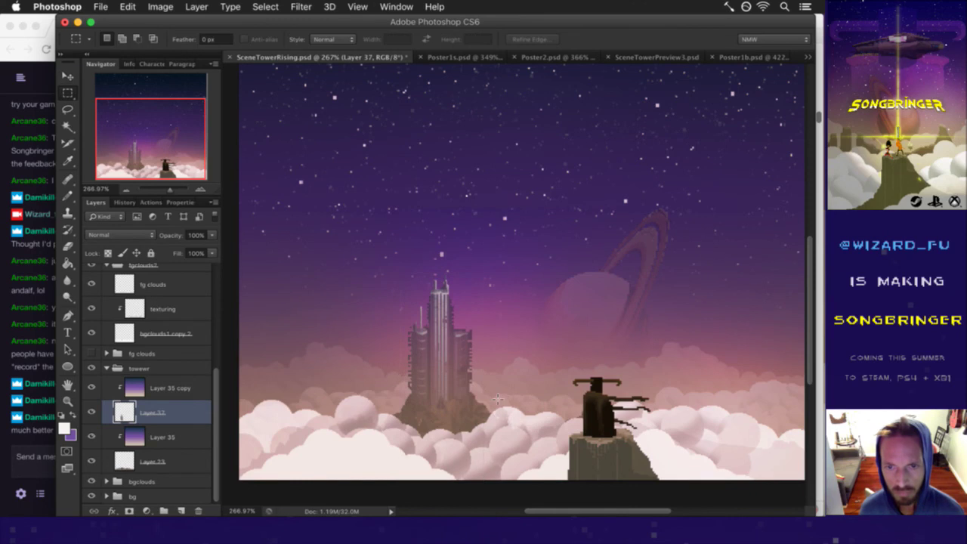
Step: Toggle Layer 35 copy to compare the tower shading, then switch to the Poster2 document
{"action": "scroll", "coordinate": [483, 408], "scroll_direction": "up", "scroll_amount": 4}
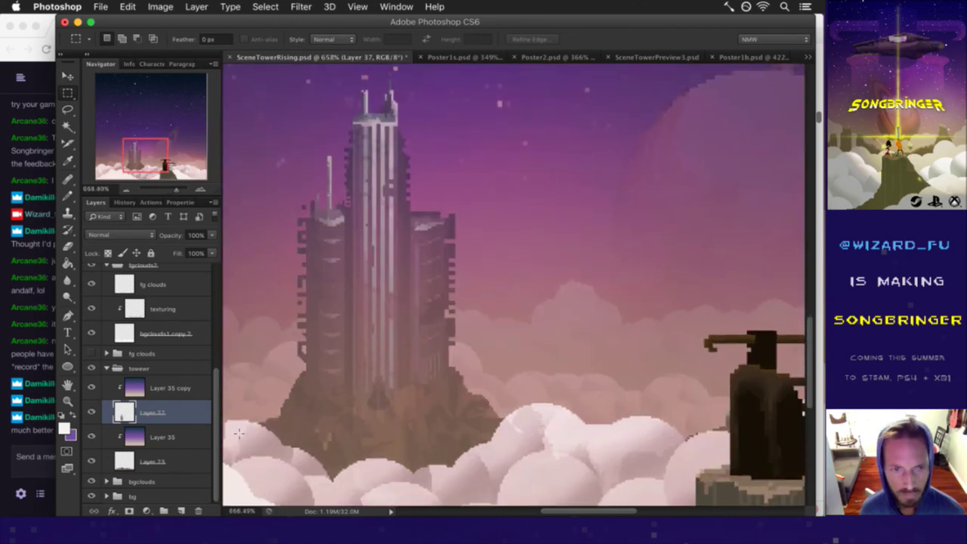
{"action": "left_click", "coordinate": [92, 387]}
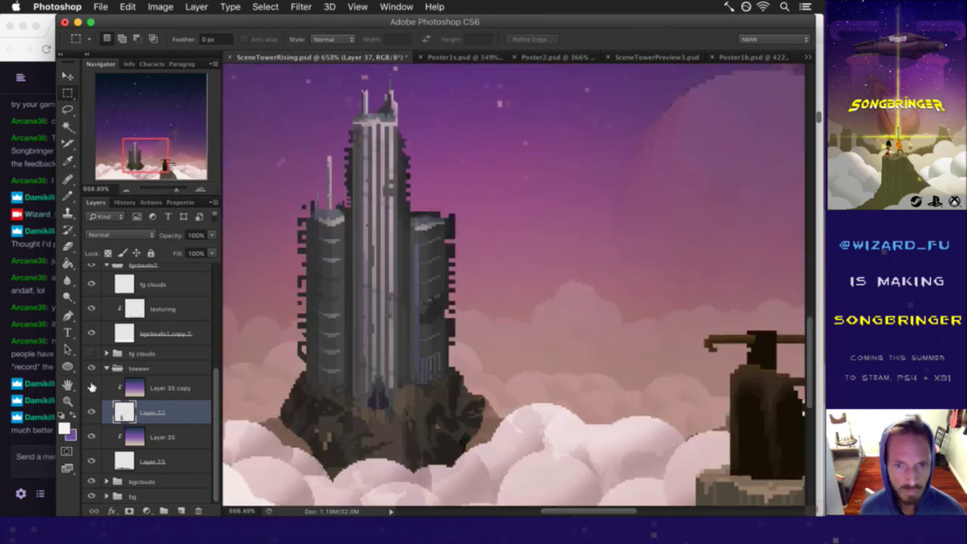
{"action": "left_click", "coordinate": [92, 387]}
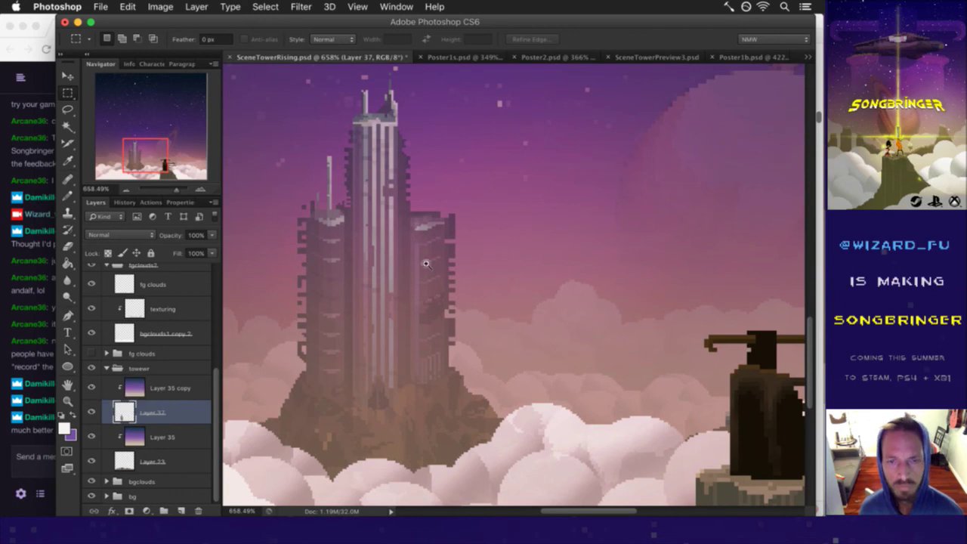
{"action": "scroll", "coordinate": [426, 263], "scroll_direction": "down", "scroll_amount": 4}
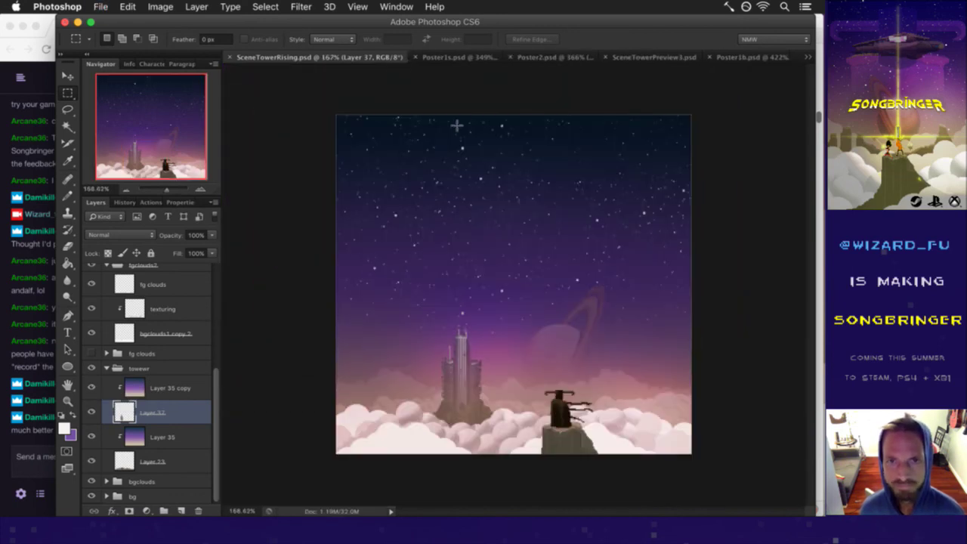
{"action": "left_click", "coordinate": [528, 59]}
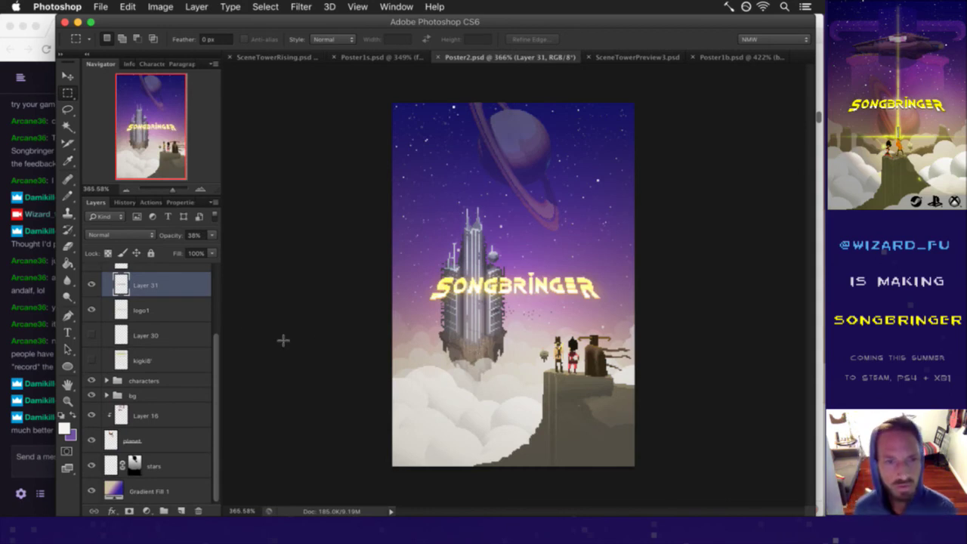
Step: Collapse the logo group, expand bg, check the castle group and layer, and select the whole canvas
{"action": "left_click_drag", "start_coordinate": [217, 418], "coordinate": [215, 365]}
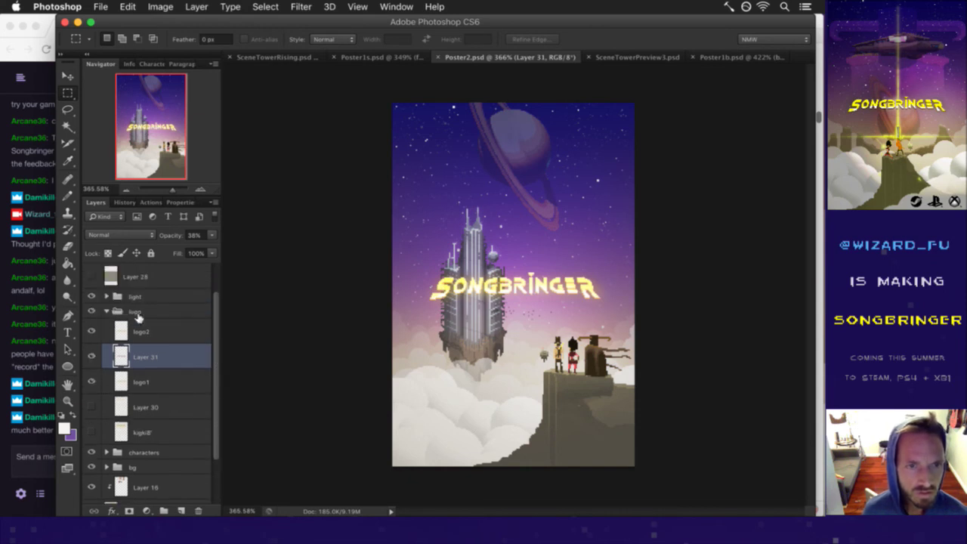
{"action": "left_click", "coordinate": [107, 311]}
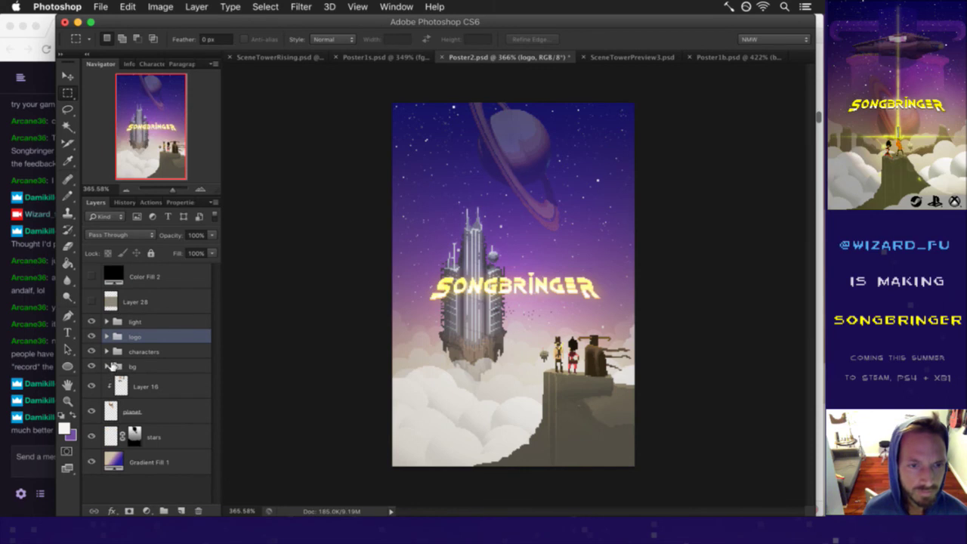
{"action": "left_click", "coordinate": [128, 365]}
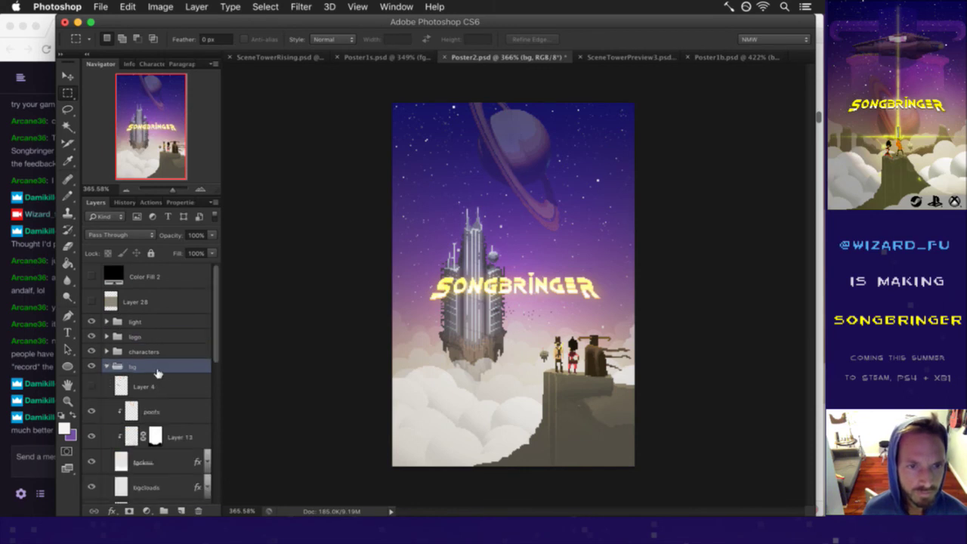
{"action": "scroll", "coordinate": [162, 371], "scroll_direction": "down", "scroll_amount": 5}
{"action": "scroll", "coordinate": [162, 374], "scroll_direction": "down", "scroll_amount": 4}
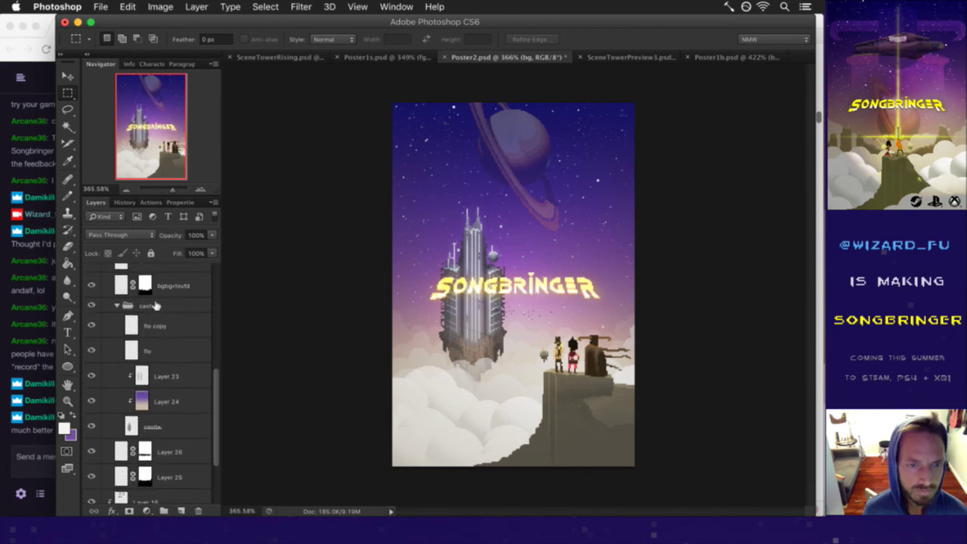
{"action": "left_click", "coordinate": [154, 305]}
{"action": "left_click", "coordinate": [91, 305]}
{"action": "left_click", "coordinate": [91, 305]}
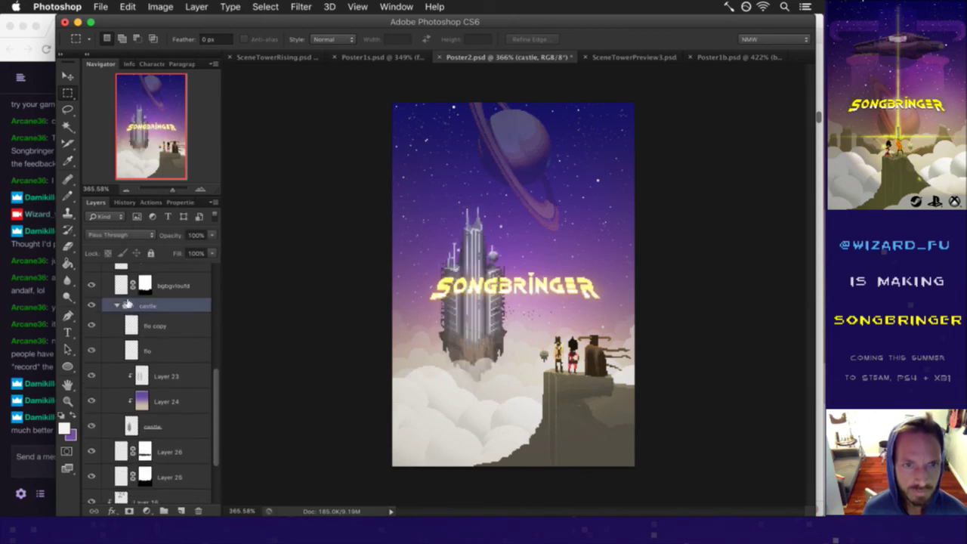
{"action": "key", "text": "super+a"}
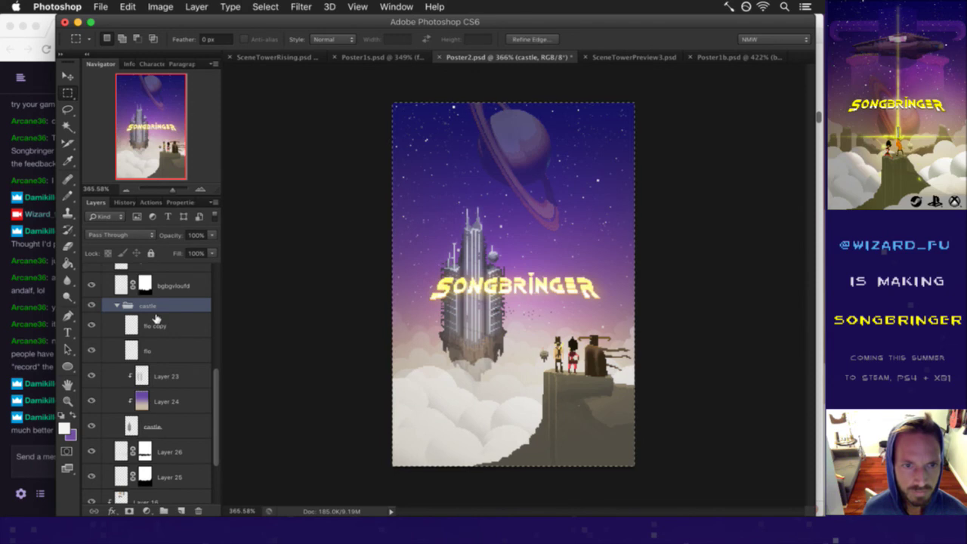
{"action": "left_click", "coordinate": [92, 424]}
{"action": "left_click", "coordinate": [92, 424]}
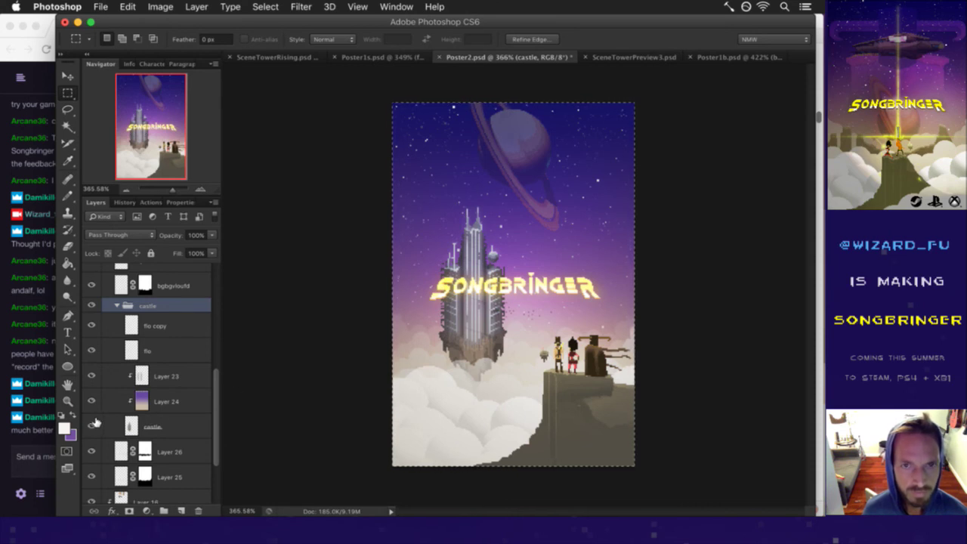
{"action": "left_click_drag", "start_coordinate": [217, 390], "coordinate": [159, 301]}
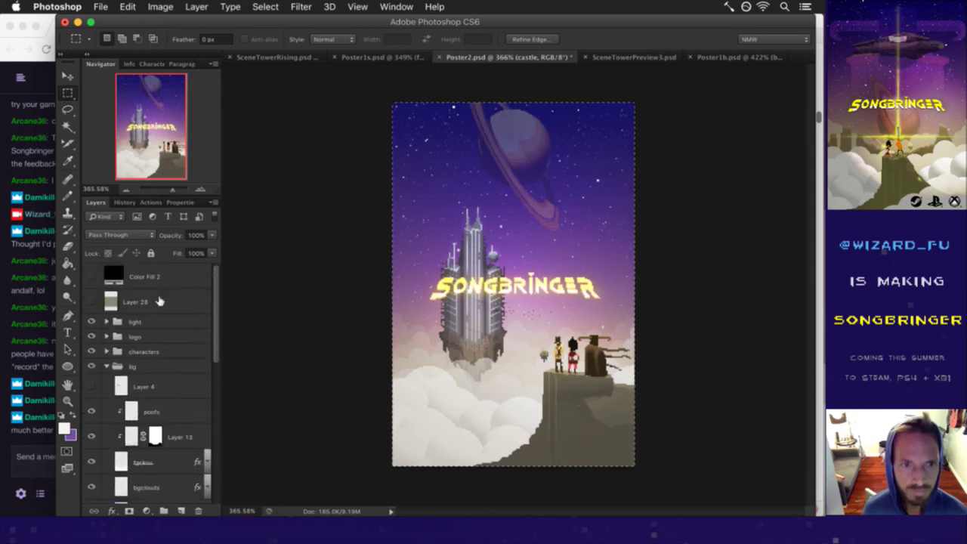
Step: Hide characters, logo, light, both cloud layers, Layer 29, gradient sky, stars, planet and Layer 16
{"action": "left_click_drag", "start_coordinate": [93, 352], "coordinate": [94, 317]}
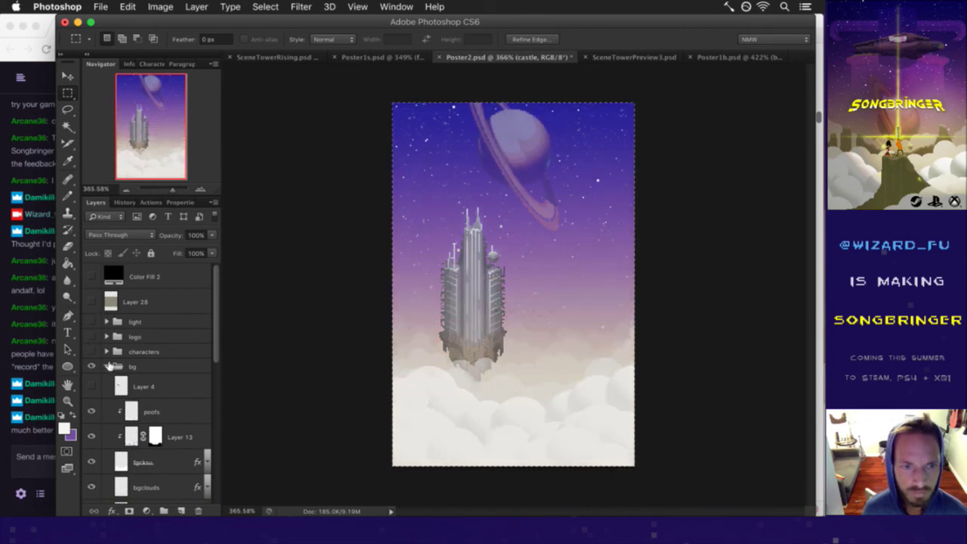
{"action": "scroll", "coordinate": [117, 370], "scroll_direction": "down", "scroll_amount": 2}
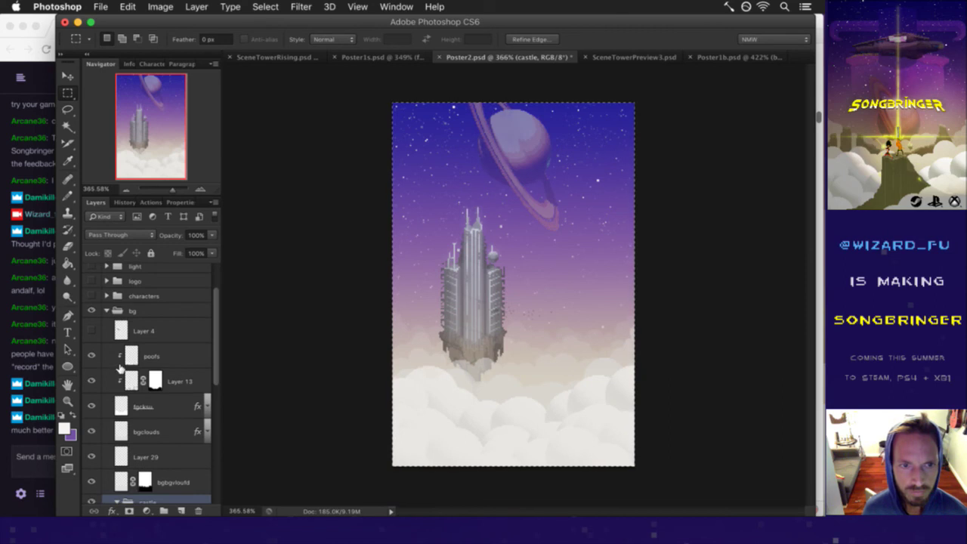
{"action": "scroll", "coordinate": [118, 368], "scroll_direction": "down", "scroll_amount": 1}
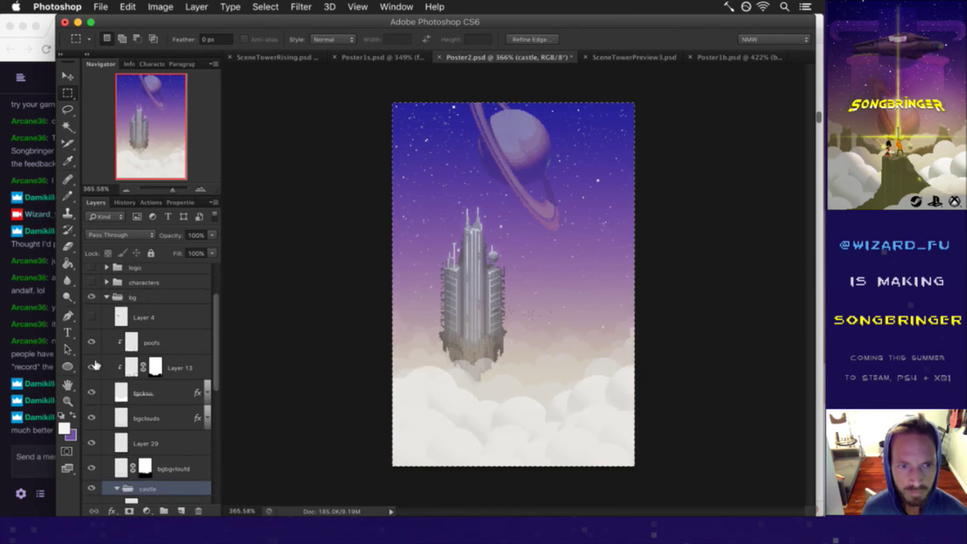
{"action": "left_click", "coordinate": [92, 392]}
{"action": "left_click", "coordinate": [92, 418]}
{"action": "scroll", "coordinate": [101, 401], "scroll_direction": "down", "scroll_amount": 1}
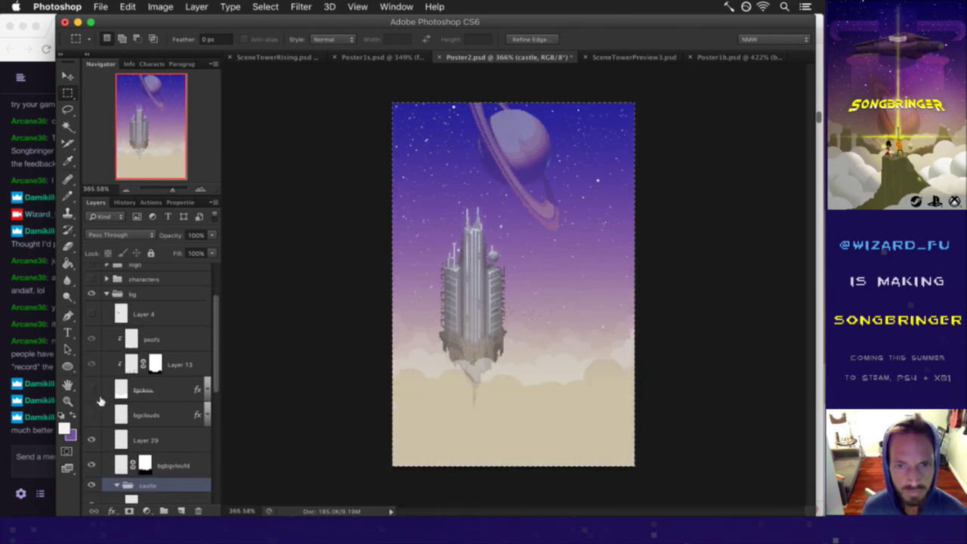
{"action": "scroll", "coordinate": [102, 400], "scroll_direction": "down", "scroll_amount": 3}
{"action": "left_click", "coordinate": [91, 367]}
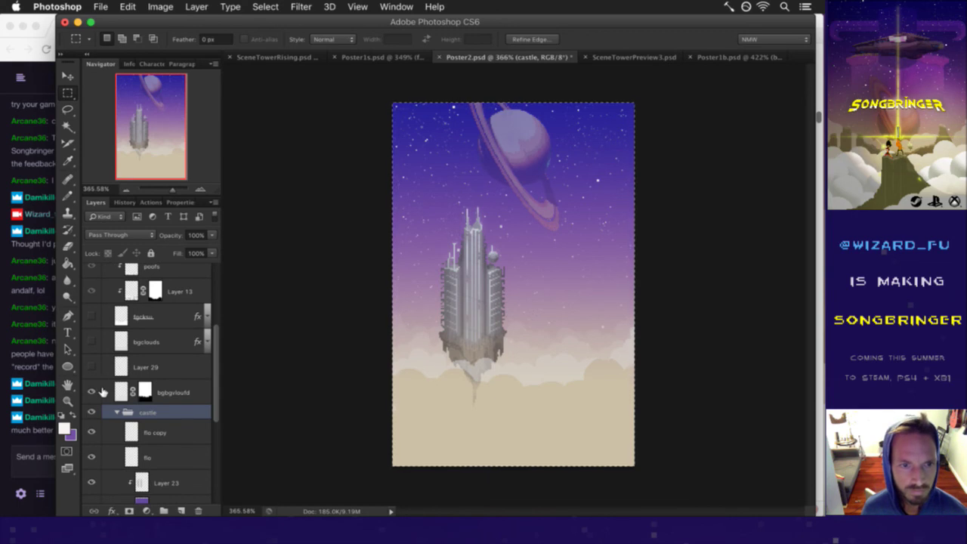
{"action": "scroll", "coordinate": [103, 391], "scroll_direction": "down", "scroll_amount": 2}
{"action": "scroll", "coordinate": [117, 359], "scroll_direction": "down", "scroll_amount": 3}
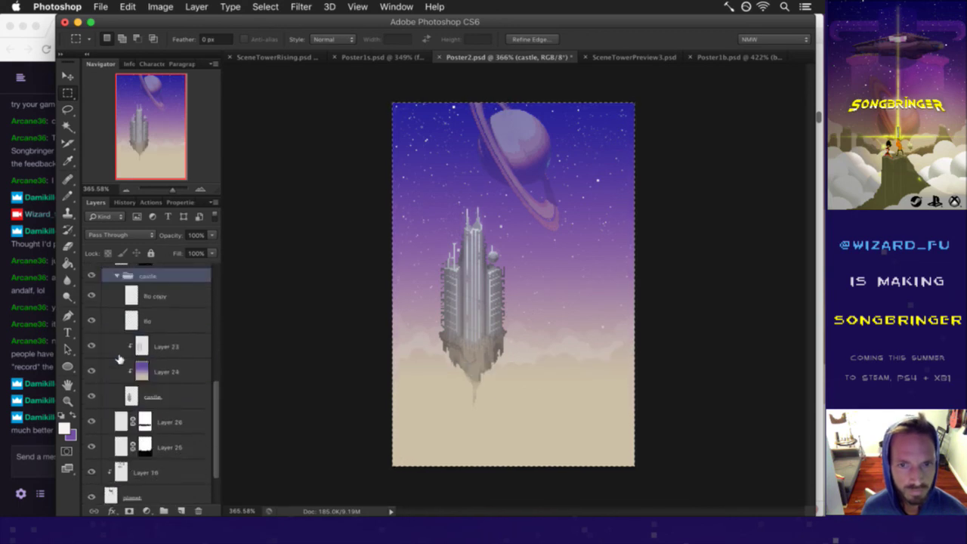
{"action": "scroll", "coordinate": [118, 359], "scroll_direction": "down", "scroll_amount": 3}
{"action": "left_click_drag", "start_coordinate": [92, 491], "coordinate": [92, 415]}
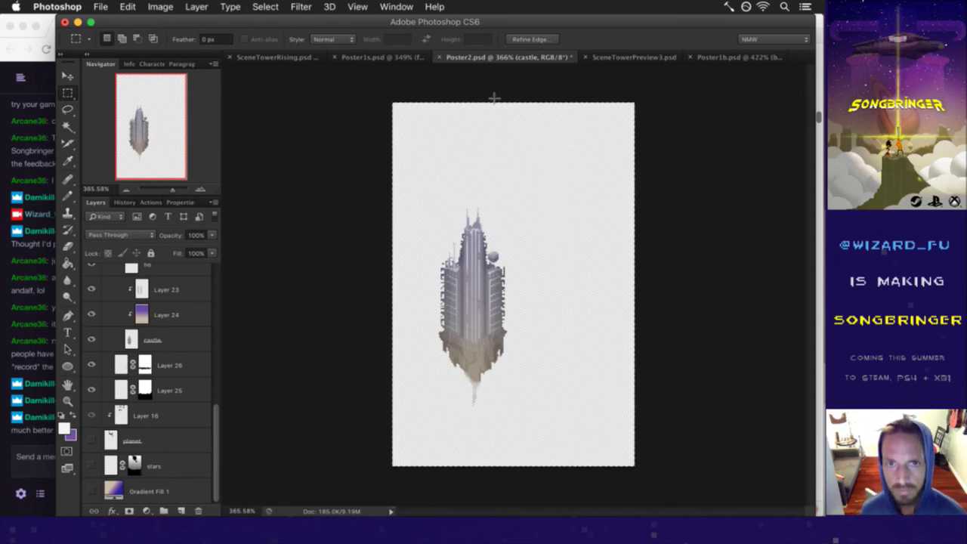
Step: Paste the tower into SceneTowerRising above Layer 35 copy, trying and undoing a clipping-mask release
{"action": "left_click", "coordinate": [287, 59]}
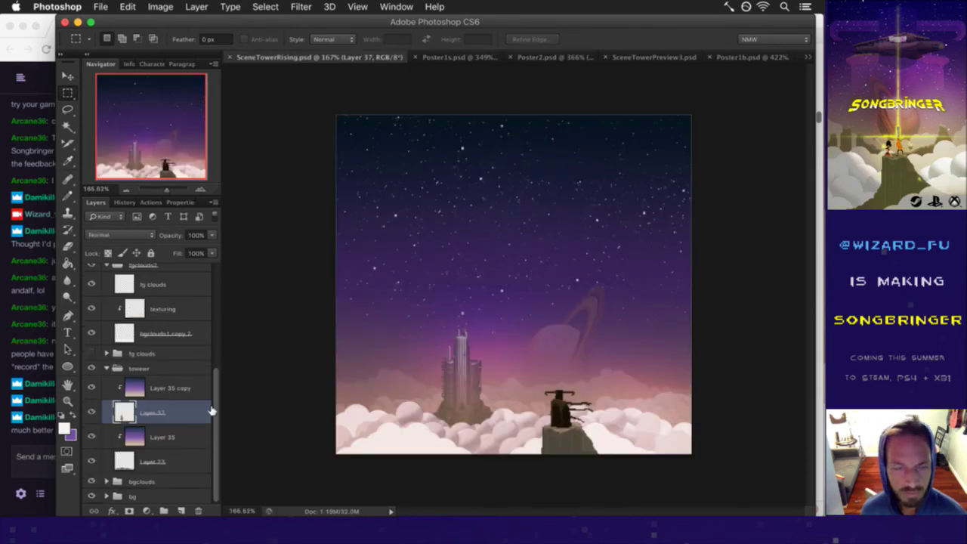
{"action": "key", "text": "super+v"}
{"action": "left_click_drag", "start_coordinate": [125, 411], "coordinate": [136, 375]}
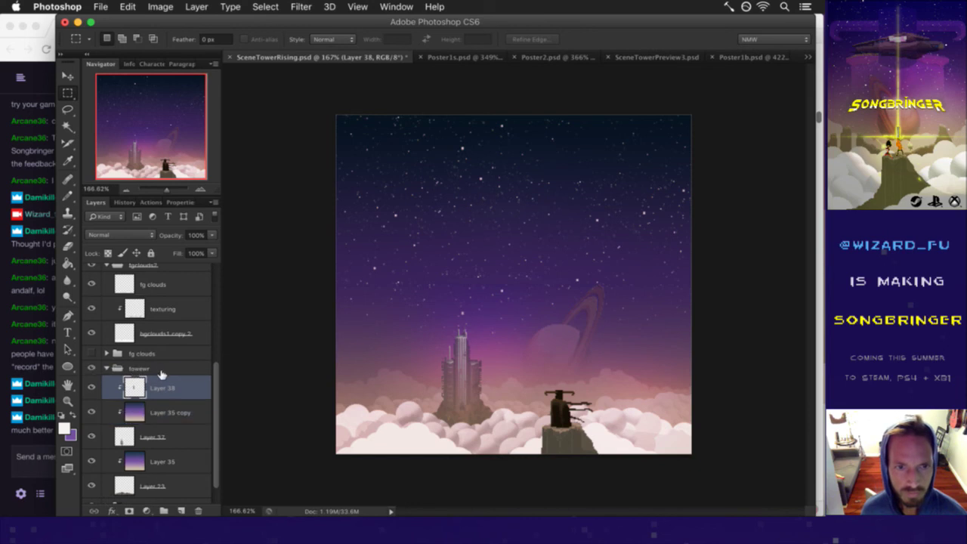
{"action": "left_click", "coordinate": [140, 399], "text": "alt"}
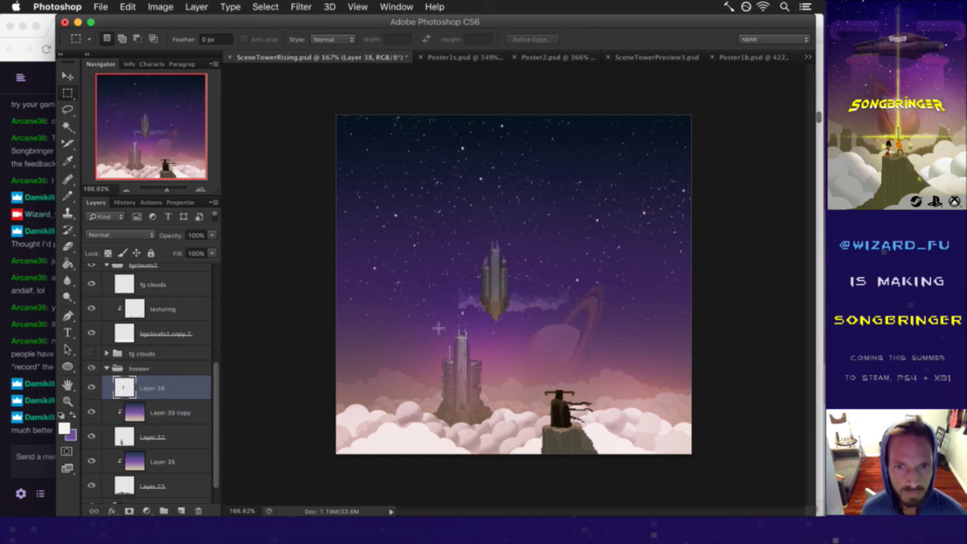
{"action": "key", "text": "super+z"}
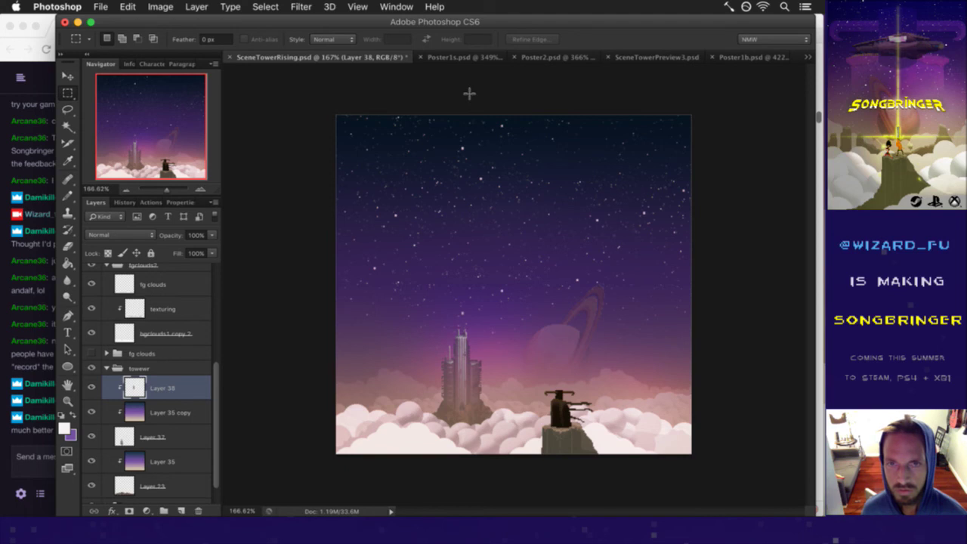
Step: Hide Layers 26 and 25 in Poster2, copy the castle, and replace the old pasted tower
{"action": "left_click", "coordinate": [568, 58]}
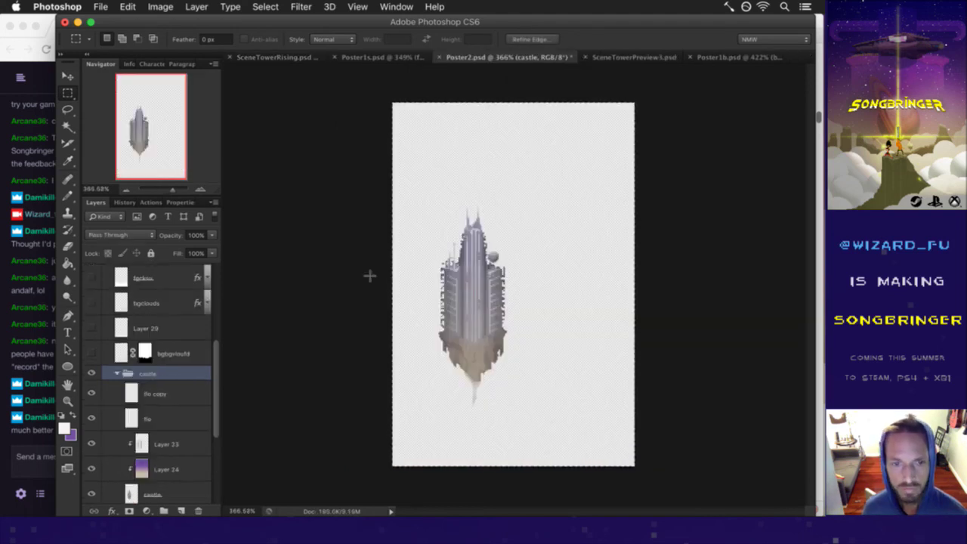
{"action": "left_click", "coordinate": [133, 392]}
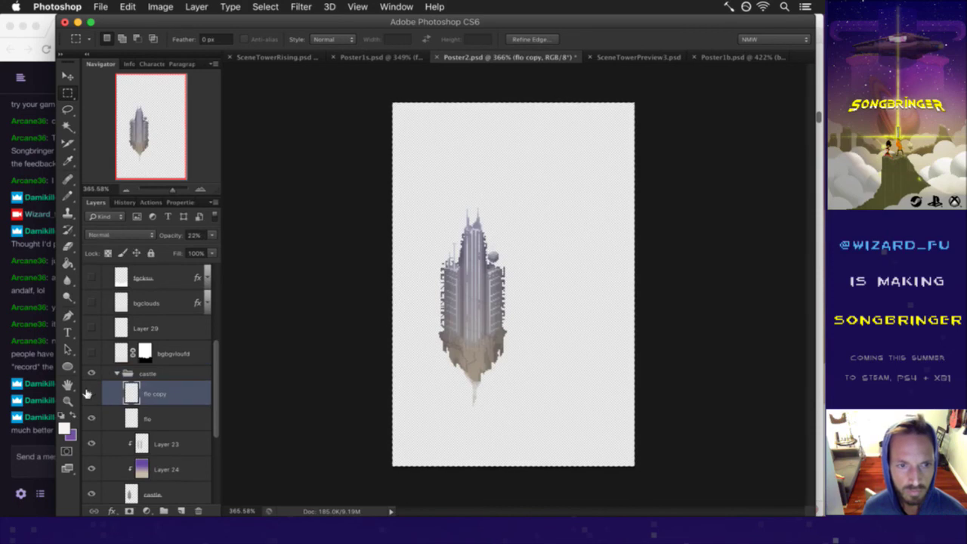
{"action": "scroll", "coordinate": [130, 397], "scroll_direction": "down", "scroll_amount": 3}
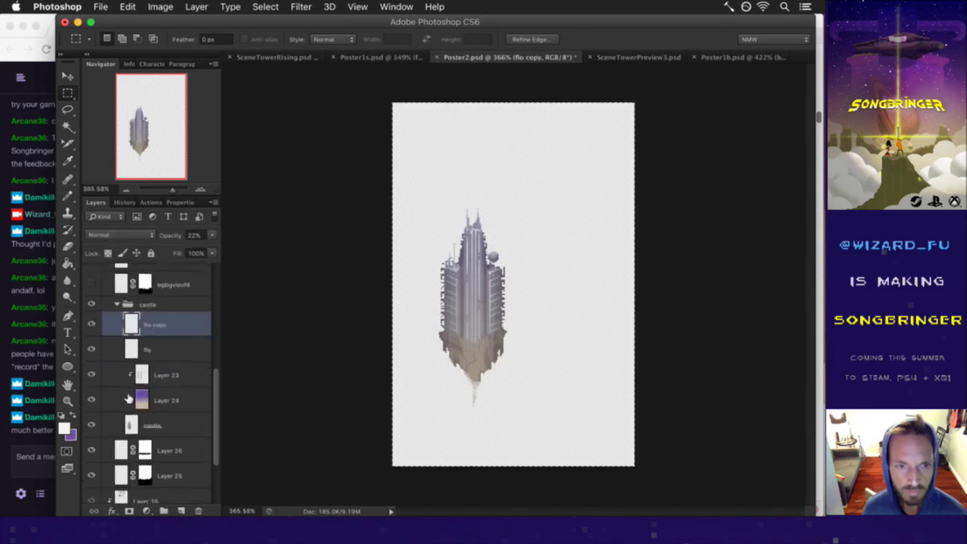
{"action": "left_click", "coordinate": [123, 425]}
{"action": "left_click_drag", "start_coordinate": [92, 424], "coordinate": [91, 450]}
{"action": "key", "text": "super+c"}
{"action": "left_click", "coordinate": [280, 57]}
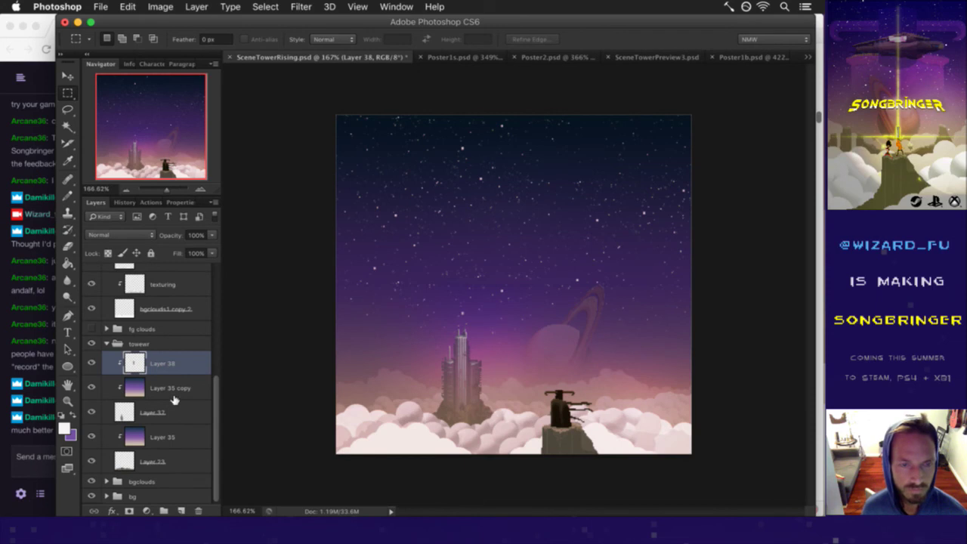
{"action": "key", "text": "Delete"}
{"action": "key", "text": "super+v"}
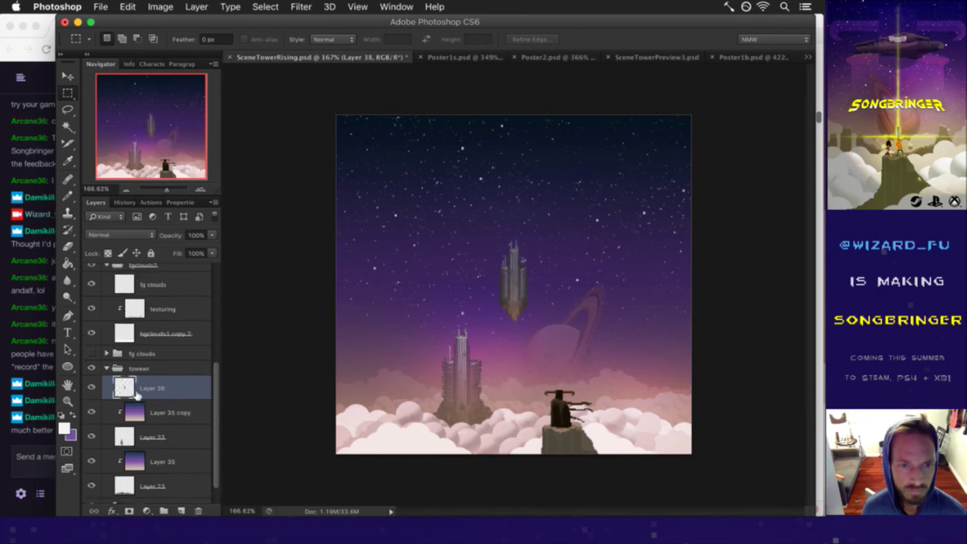
Step: Move the pasted floating tower down beside the main tower above the clouds
{"action": "key", "text": "v"}
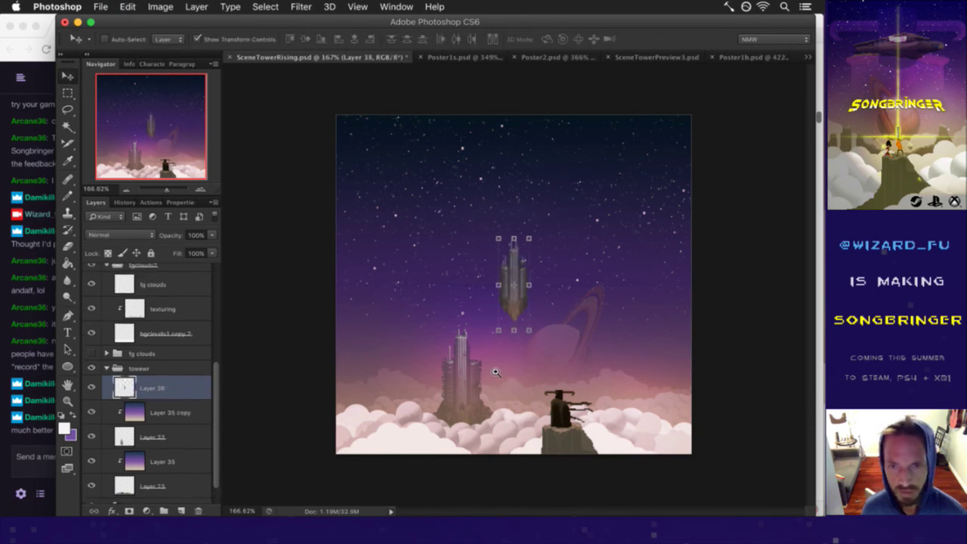
{"action": "scroll", "coordinate": [496, 368], "scroll_direction": "up", "scroll_amount": 5}
{"action": "left_click_drag", "start_coordinate": [561, 172], "coordinate": [516, 385]}
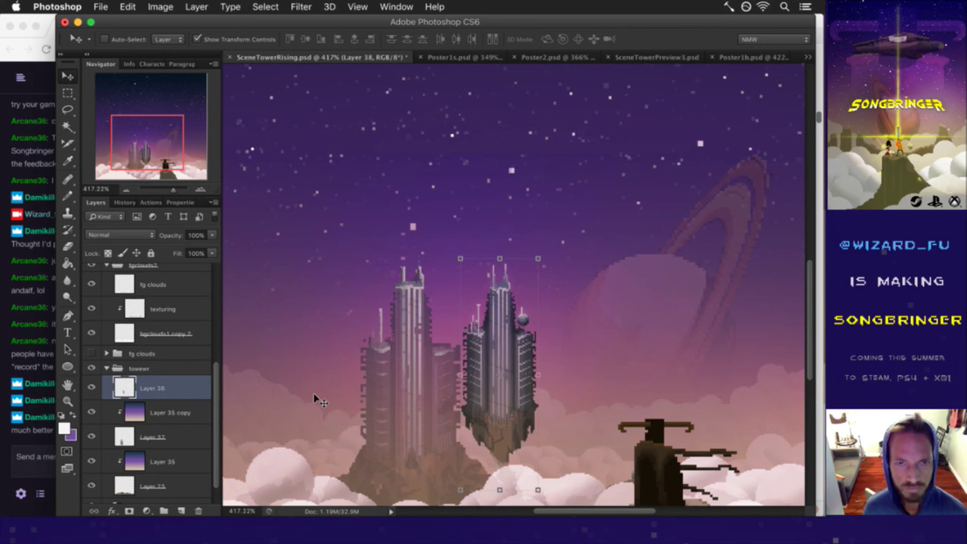
{"action": "left_click_drag", "start_coordinate": [355, 458], "coordinate": [360, 378]}
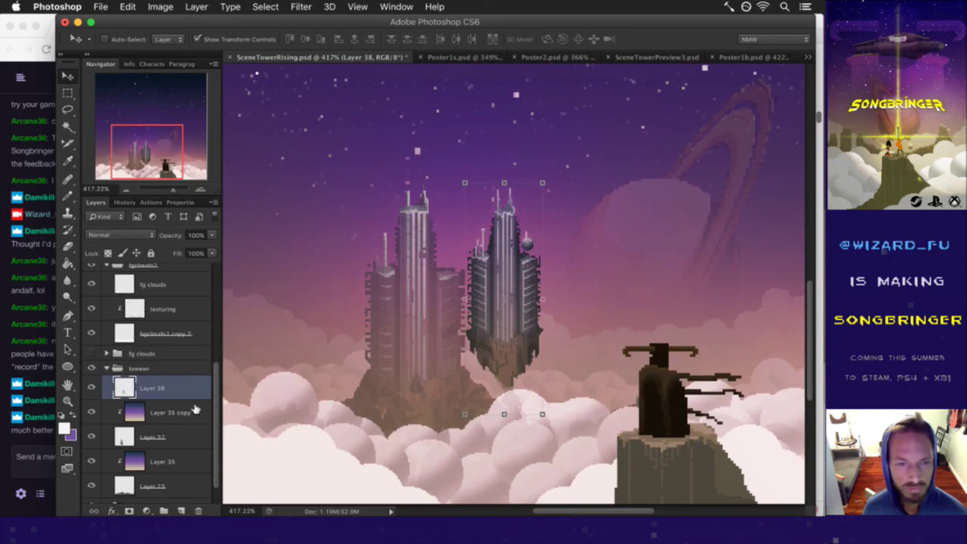
{"action": "scroll", "coordinate": [214, 421], "scroll_direction": "down", "scroll_amount": 1}
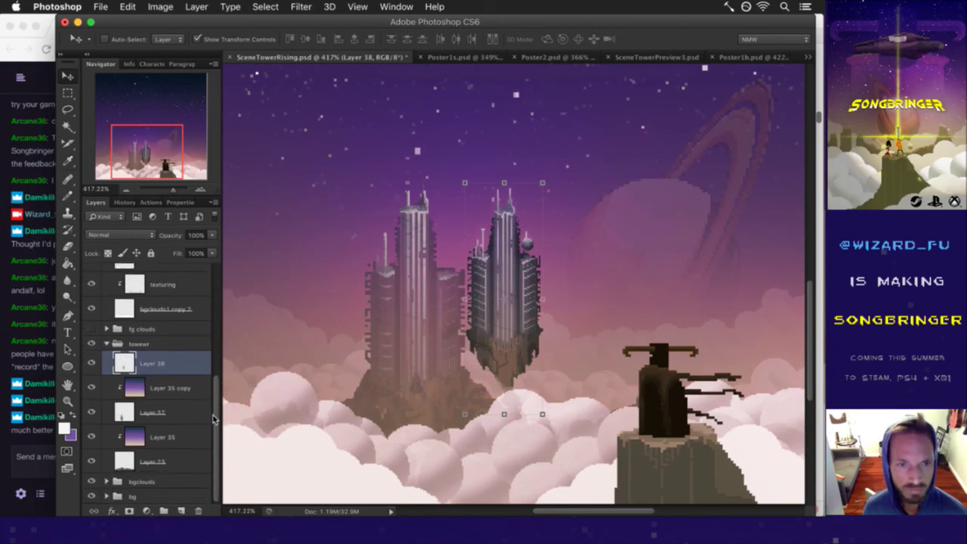
Step: Duplicate the tower, hide the original Layer 38, and enlarge the copy to 141% over the main tower
{"action": "key", "text": "super+j"}
{"action": "left_click", "coordinate": [91, 387]}
{"action": "left_click_drag", "start_coordinate": [518, 261], "coordinate": [429, 262]}
{"action": "key", "text": "super+t"}
{"action": "left_click_drag", "start_coordinate": [453, 423], "coordinate": [521, 502]}
{"action": "left_click_drag", "start_coordinate": [453, 304], "coordinate": [435, 284]}
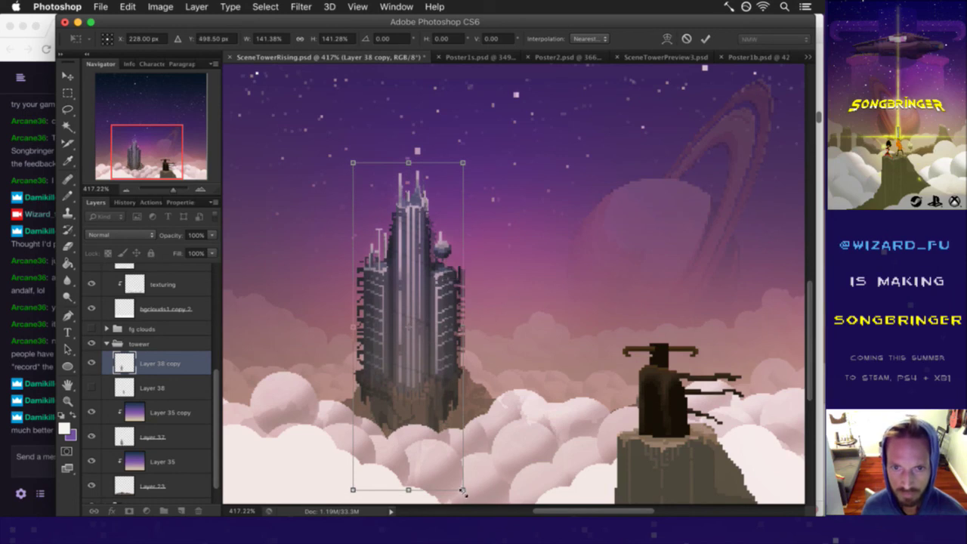
Step: Settle the tower copy's transform at about 131% with small nudges and commit it
{"action": "left_click_drag", "start_coordinate": [466, 497], "coordinate": [466, 495]}
{"action": "key", "text": "Right"}
{"action": "key", "text": "Right"}
{"action": "key", "text": "Right"}
{"action": "key", "text": "Right"}
{"action": "key", "text": "Right"}
{"action": "key", "text": "Right"}
{"action": "key", "text": "Right"}
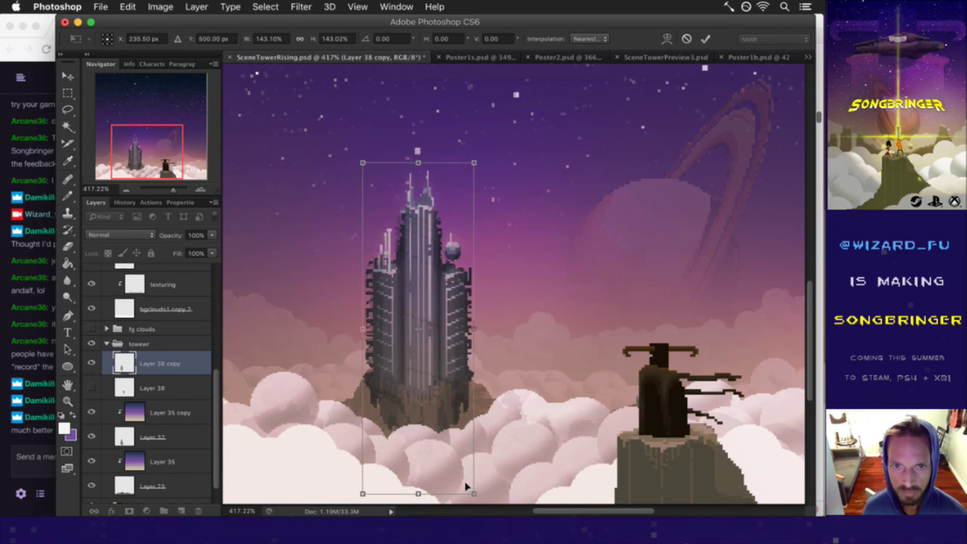
{"action": "key", "text": "Left"}
{"action": "key", "text": "Down"}
{"action": "key", "text": "Down"}
{"action": "key", "text": "Down"}
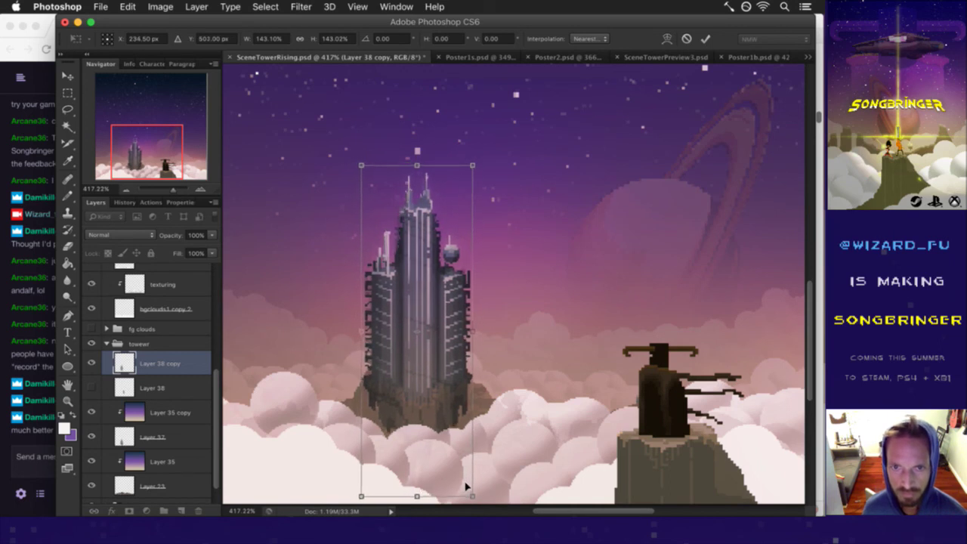
{"action": "mouse_move", "coordinate": [472, 497]}
{"action": "left_mouse_down"}
{"action": "mouse_move", "coordinate": [462, 473]}
{"action": "mouse_move", "coordinate": [466, 482]}
{"action": "left_mouse_up"}
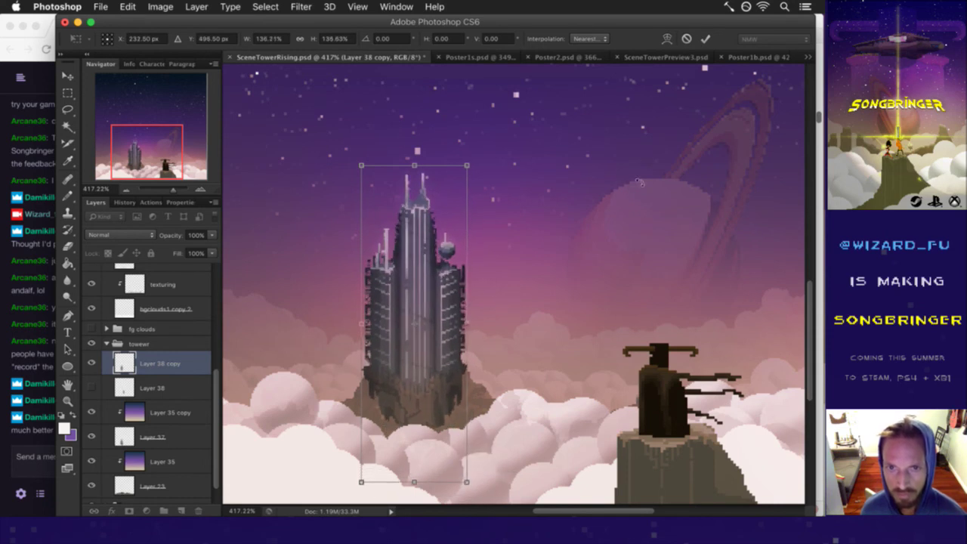
{"action": "left_click", "coordinate": [705, 38]}
Step: Nudge the committed tower copy slightly down, left and up into place
{"action": "key", "text": "Down"}
{"action": "key", "text": "Down"}
{"action": "key", "text": "Down"}
{"action": "key", "text": "Left"}
{"action": "key", "text": "Up"}
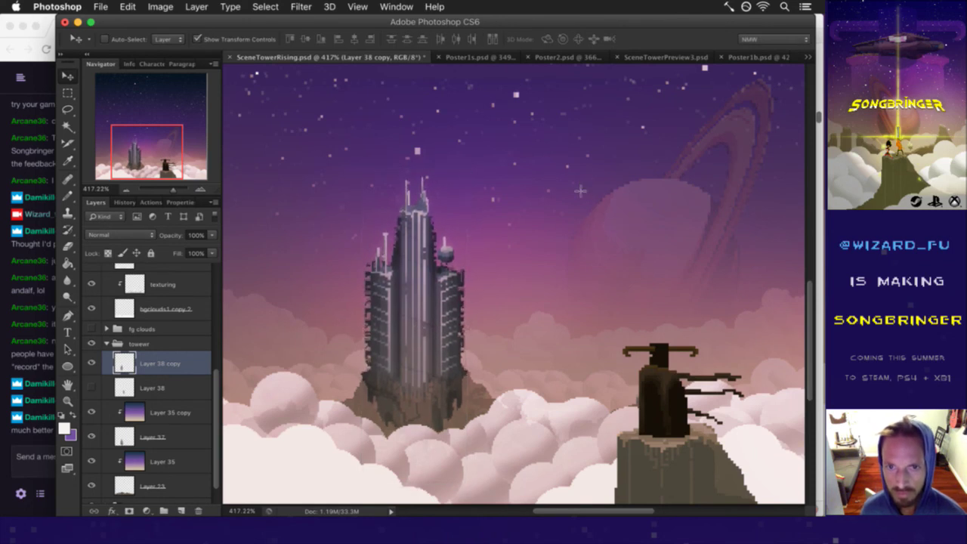
{"action": "key", "text": "m"}
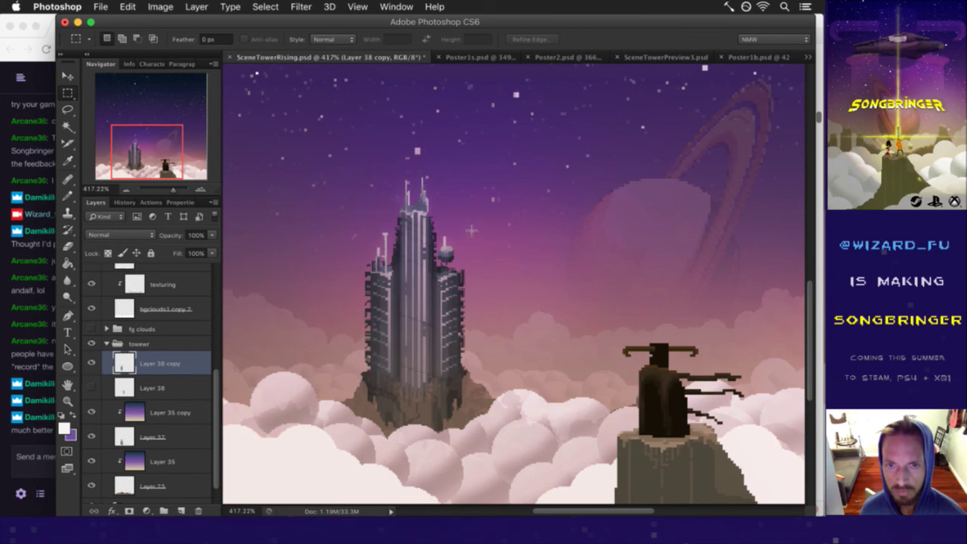
{"action": "key", "text": "e"}
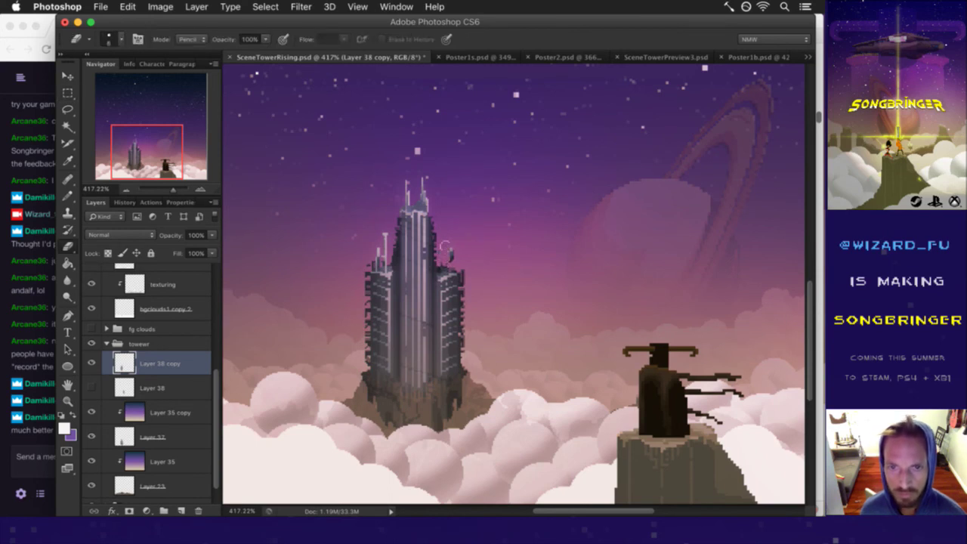
{"action": "key", "text": "m"}
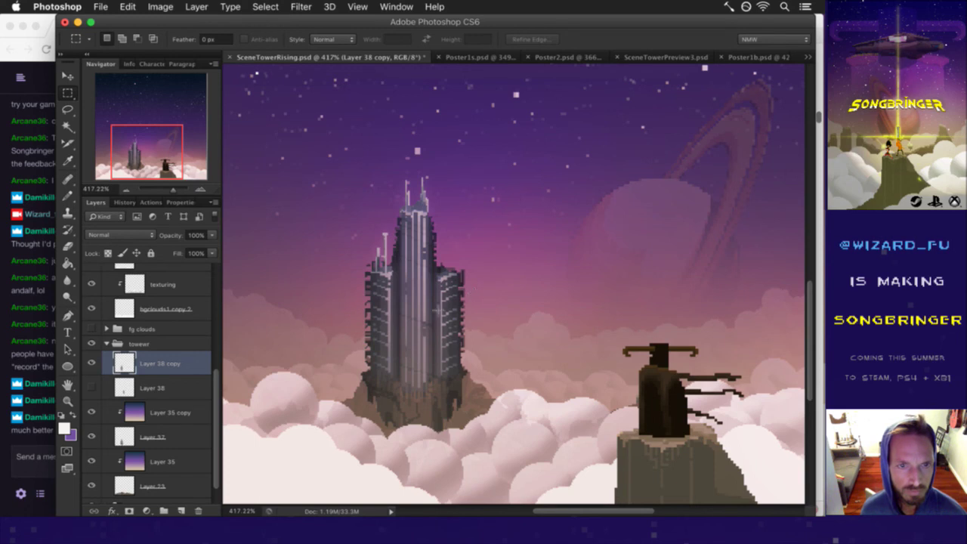
{"action": "scroll", "coordinate": [219, 393], "scroll_direction": "down", "scroll_amount": 1}
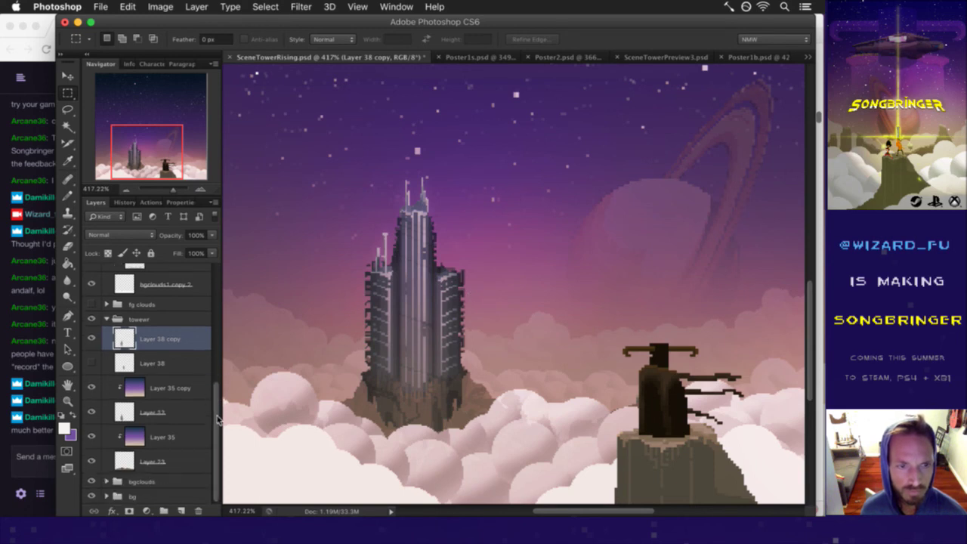
Step: Turn off the purple light group after comparing the tower copy's visibility
{"action": "left_click", "coordinate": [92, 338]}
{"action": "left_click", "coordinate": [93, 337]}
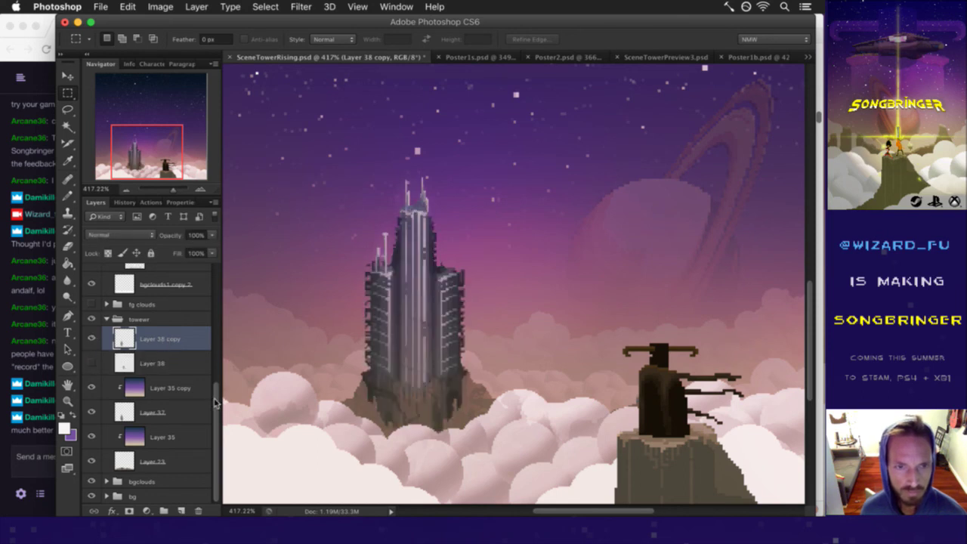
{"action": "scroll", "coordinate": [216, 402], "scroll_direction": "up", "scroll_amount": 5}
{"action": "left_click", "coordinate": [92, 296]}
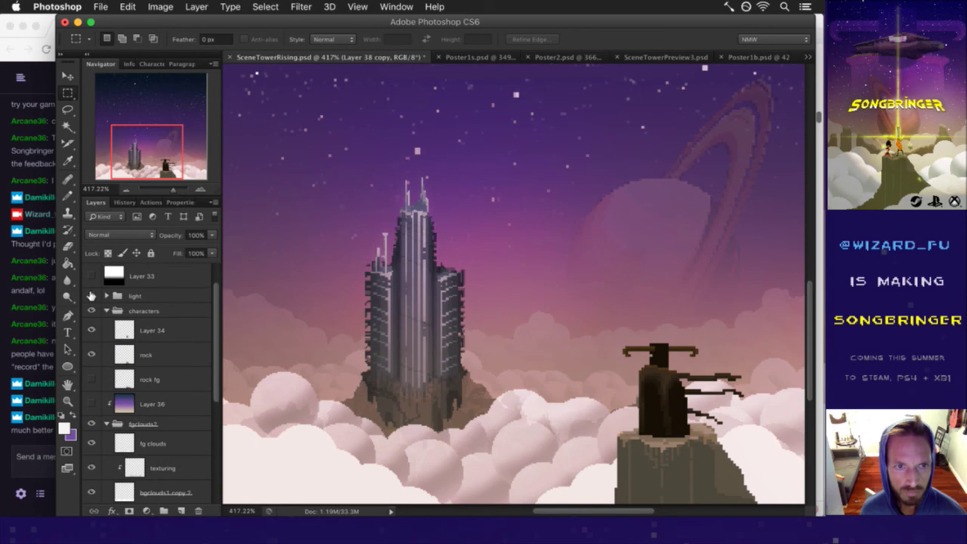
{"action": "left_click_drag", "start_coordinate": [216, 349], "coordinate": [218, 436]}
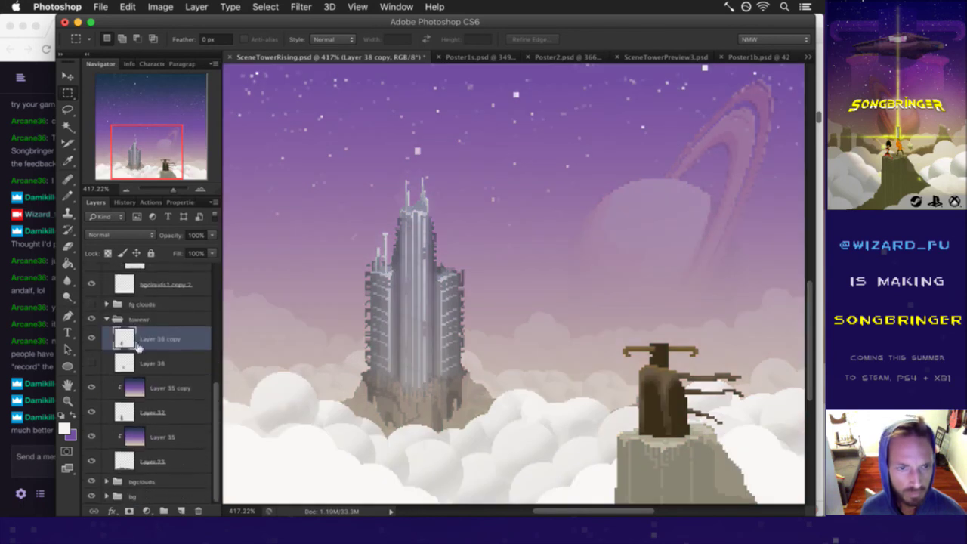
Step: Compare the tower copy and original tower visibility, then duplicate Layer 37
{"action": "left_click", "coordinate": [91, 337]}
{"action": "left_click", "coordinate": [91, 337]}
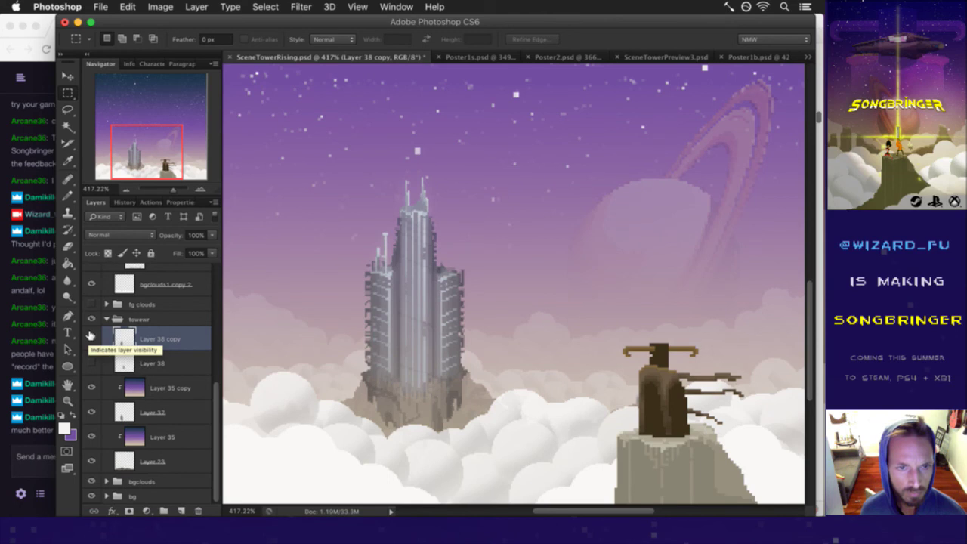
{"action": "left_click", "coordinate": [92, 363]}
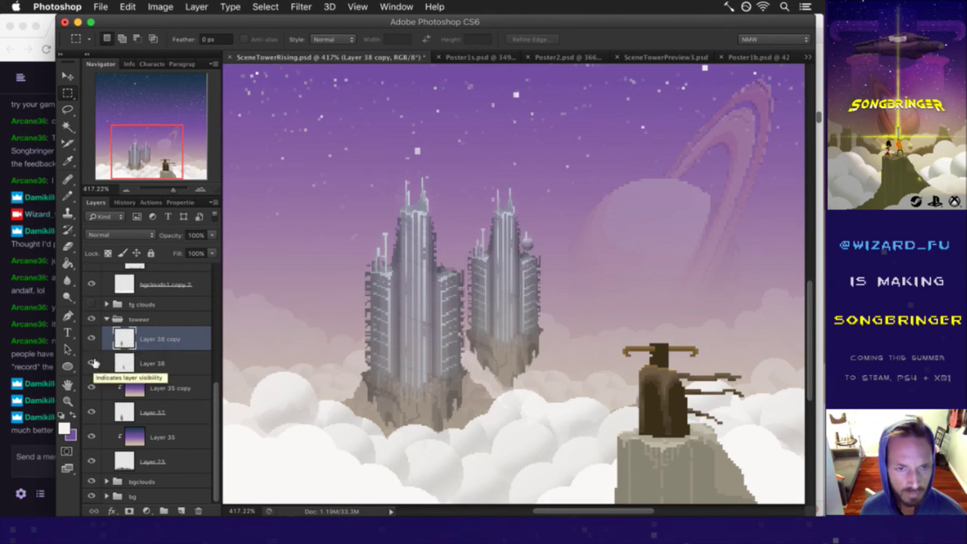
{"action": "left_click", "coordinate": [91, 363]}
{"action": "left_click", "coordinate": [127, 413]}
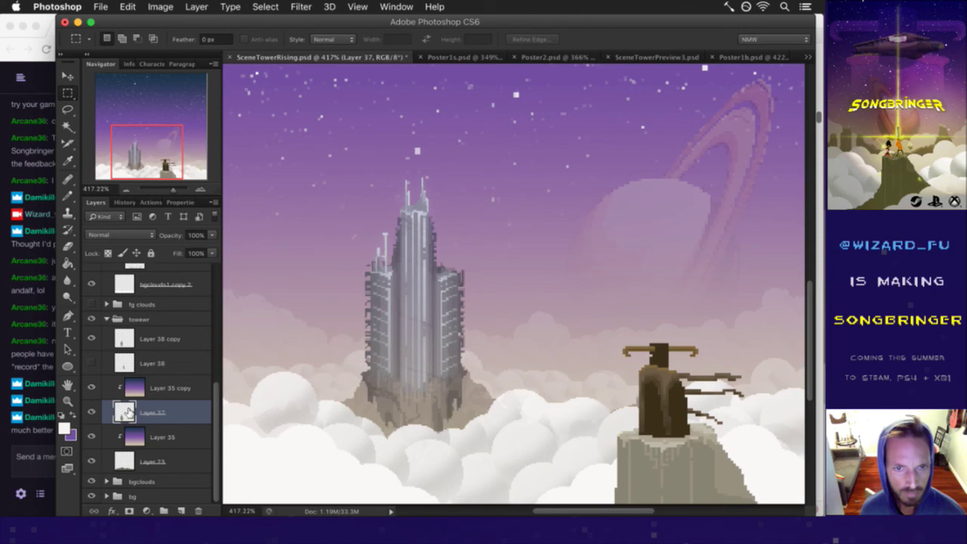
{"action": "key", "text": "super+j"}
Step: Move Layer 37 copy higher in the stack and check Layer 37's tower base
{"action": "left_click_drag", "start_coordinate": [125, 410], "coordinate": [136, 352]}
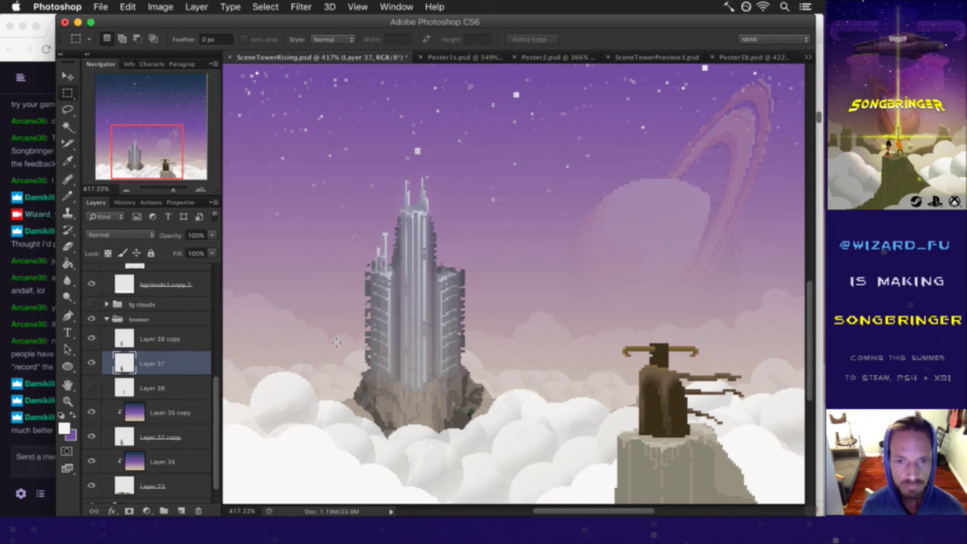
{"action": "left_click", "coordinate": [91, 362]}
{"action": "left_click", "coordinate": [90, 362]}
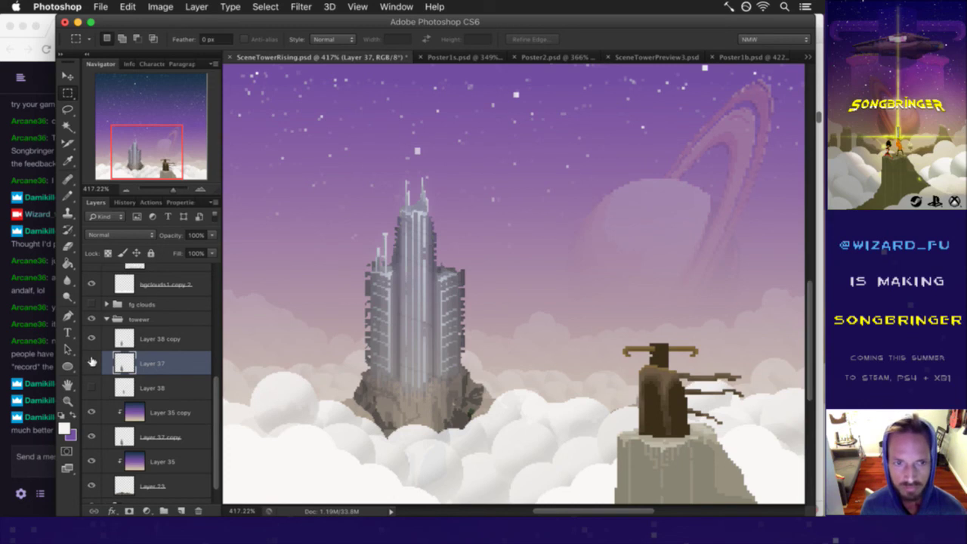
Step: Toggle the Layer 38 copy shading repeatedly to compare, then select Layer 38 copy
{"action": "left_click", "coordinate": [93, 339]}
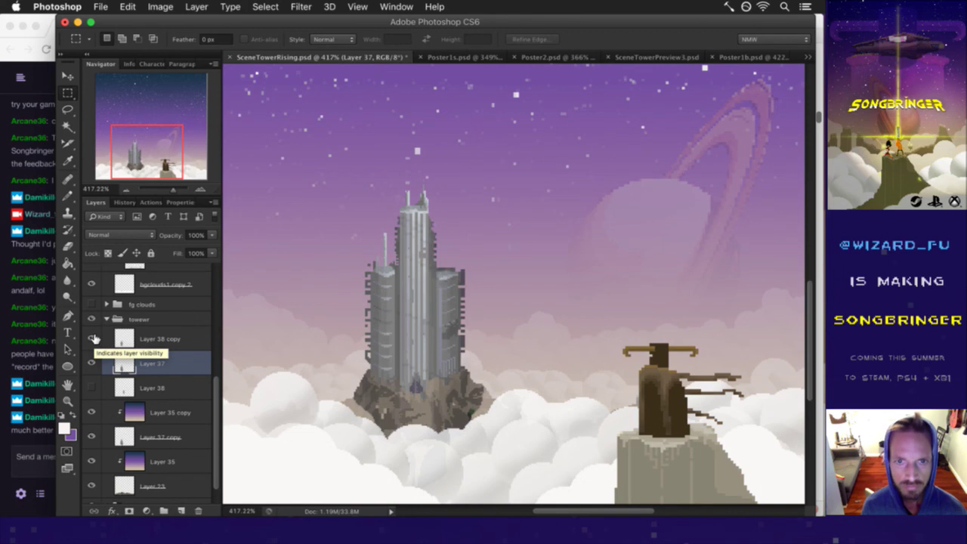
{"action": "left_click", "coordinate": [94, 339]}
{"action": "left_click", "coordinate": [94, 339]}
{"action": "left_click", "coordinate": [93, 339]}
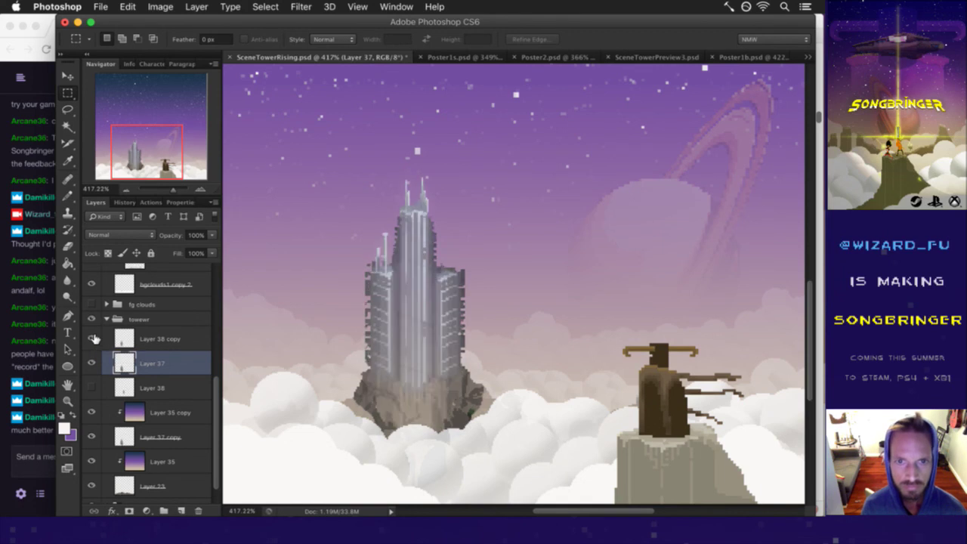
{"action": "left_click", "coordinate": [93, 339]}
{"action": "left_click", "coordinate": [93, 339]}
{"action": "left_click", "coordinate": [94, 339]}
{"action": "left_click", "coordinate": [94, 339]}
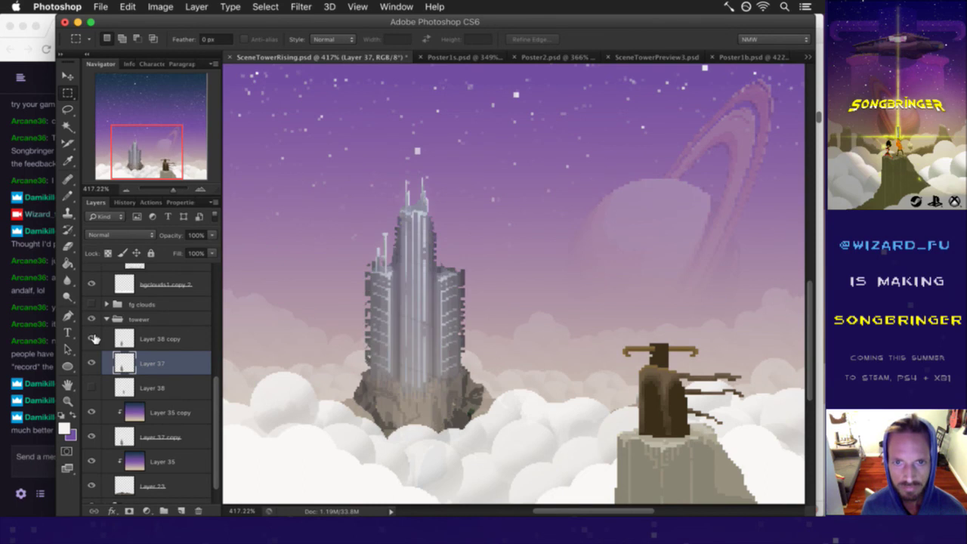
{"action": "left_click", "coordinate": [93, 339]}
{"action": "left_click", "coordinate": [94, 339]}
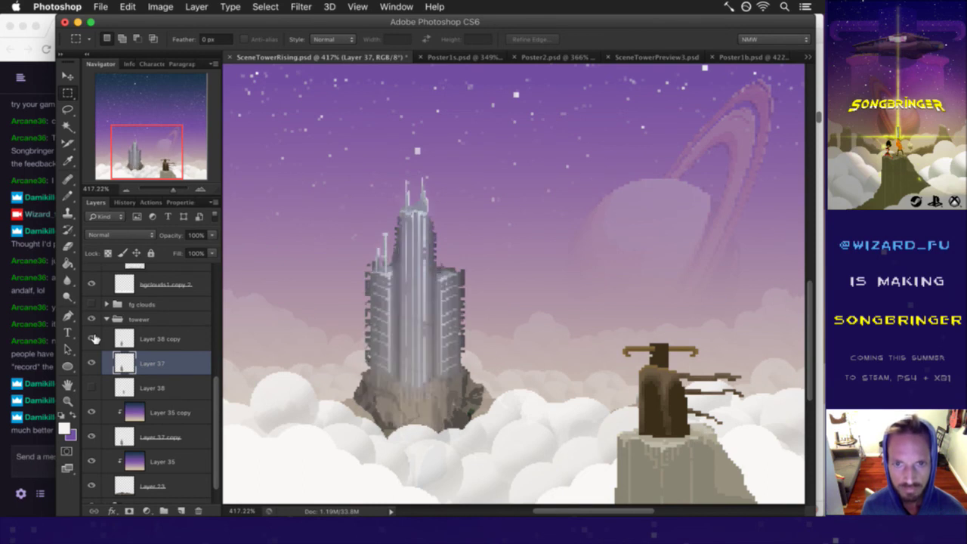
{"action": "left_click", "coordinate": [94, 339]}
{"action": "left_click", "coordinate": [94, 339]}
{"action": "left_click", "coordinate": [94, 339]}
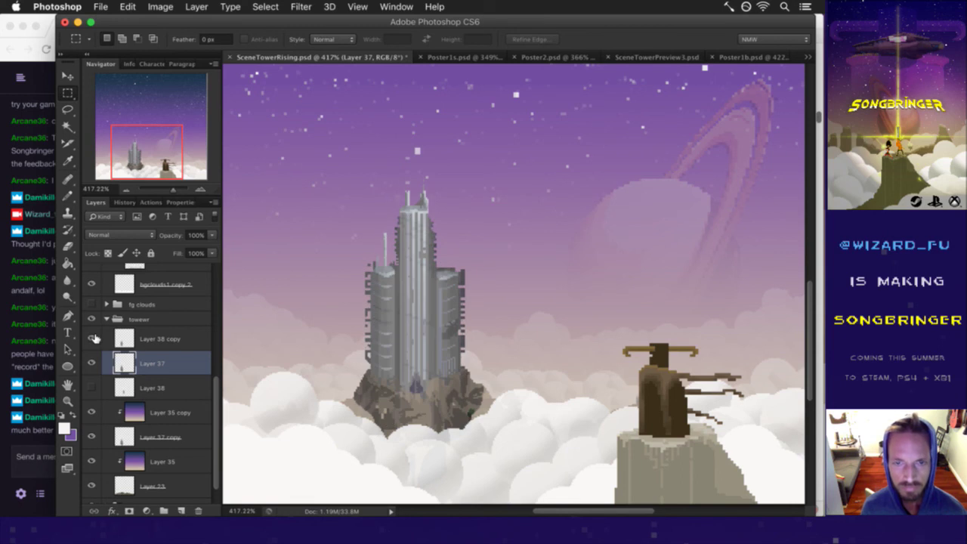
{"action": "left_click", "coordinate": [94, 339]}
{"action": "left_click", "coordinate": [94, 339]}
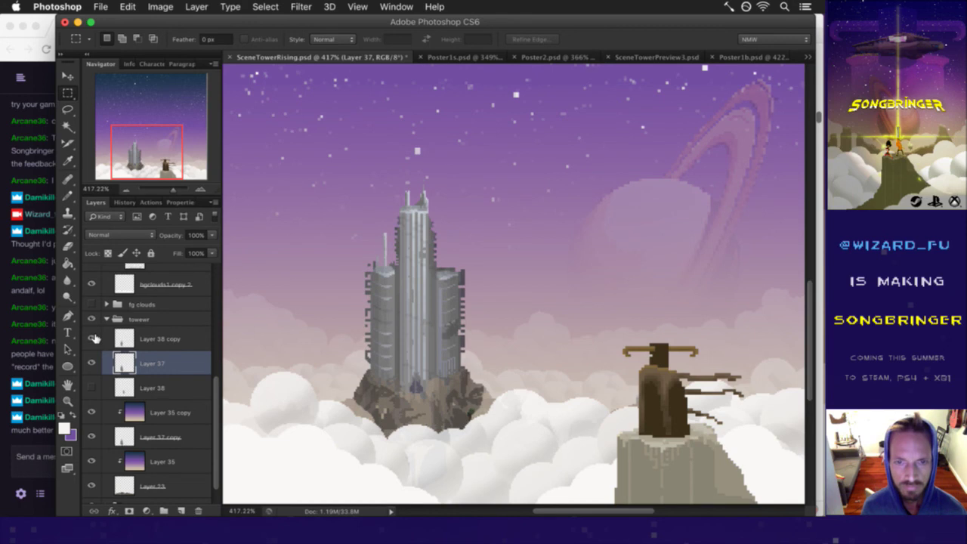
{"action": "left_click", "coordinate": [93, 339]}
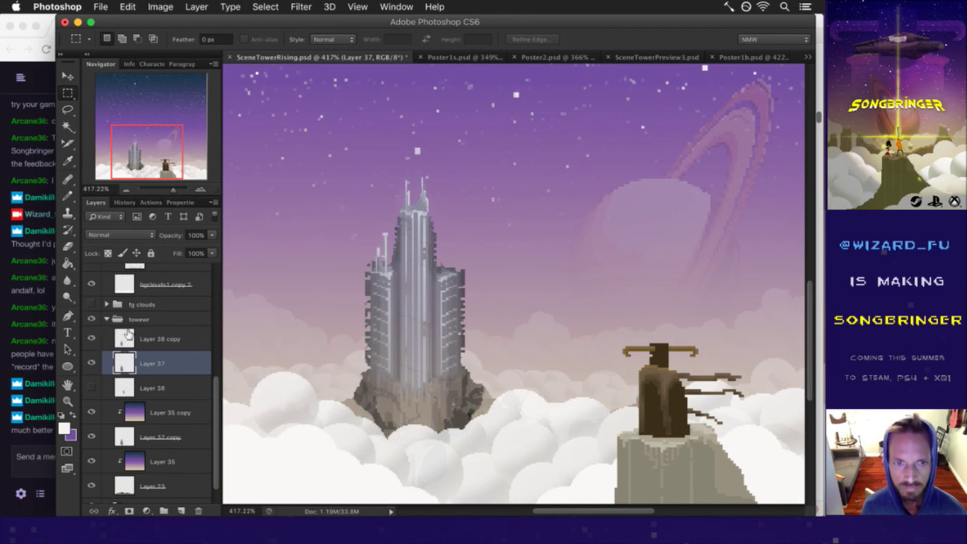
{"action": "left_click", "coordinate": [127, 338]}
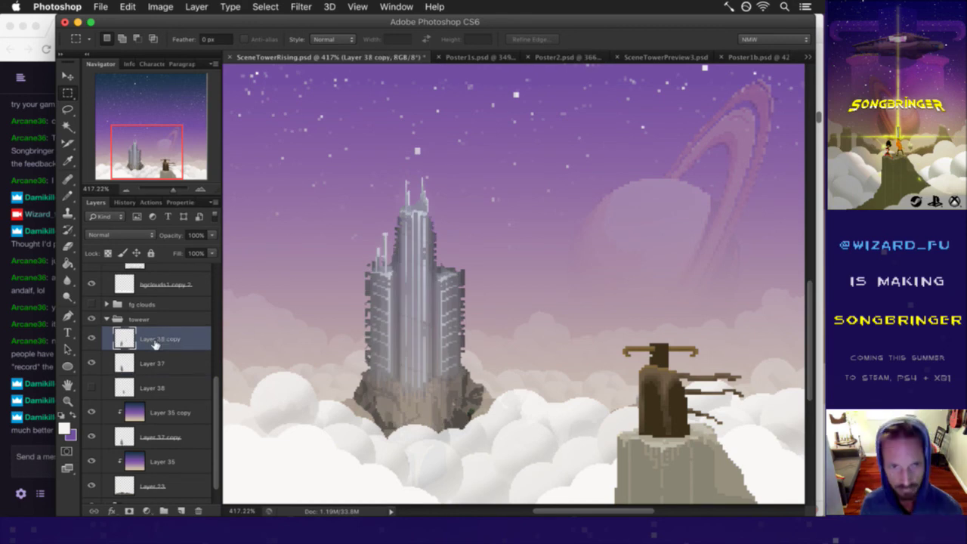
Step: Carve a dark purple-grey arch and a short diagonal stroke into the tower base
{"action": "key", "text": "b"}
{"action": "key", "text": "bracketright"}
{"action": "key", "text": "bracketright"}
{"action": "key", "text": "bracketright"}
{"action": "key", "text": "bracketright"}
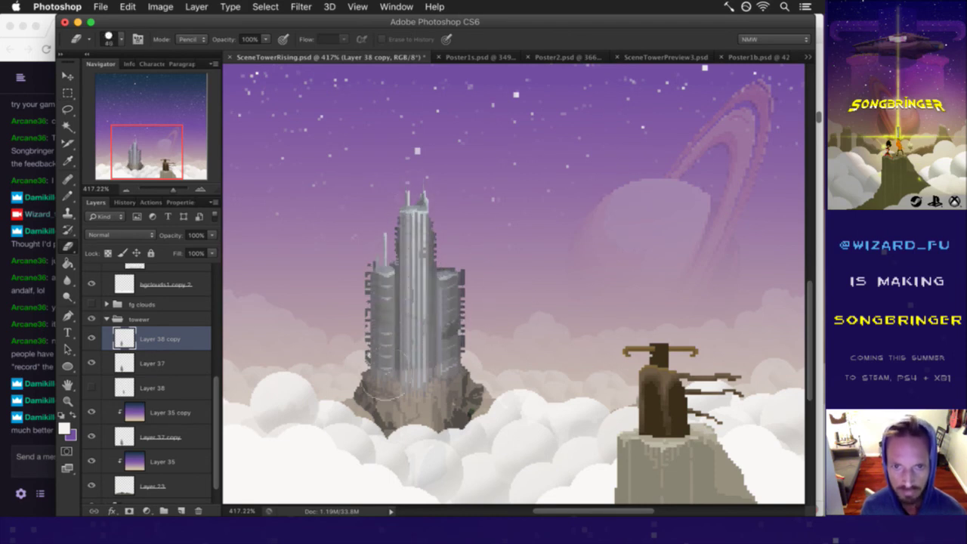
{"action": "scroll", "coordinate": [408, 392], "scroll_direction": "up", "scroll_amount": 3}
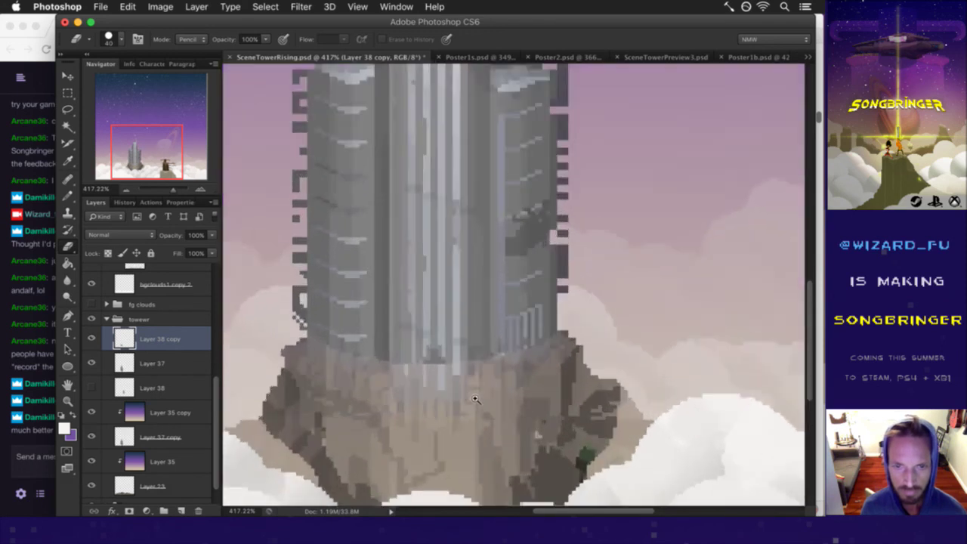
{"action": "scroll", "coordinate": [475, 399], "scroll_direction": "up", "scroll_amount": 2}
{"action": "left_click_drag", "start_coordinate": [430, 408], "coordinate": [423, 370]}
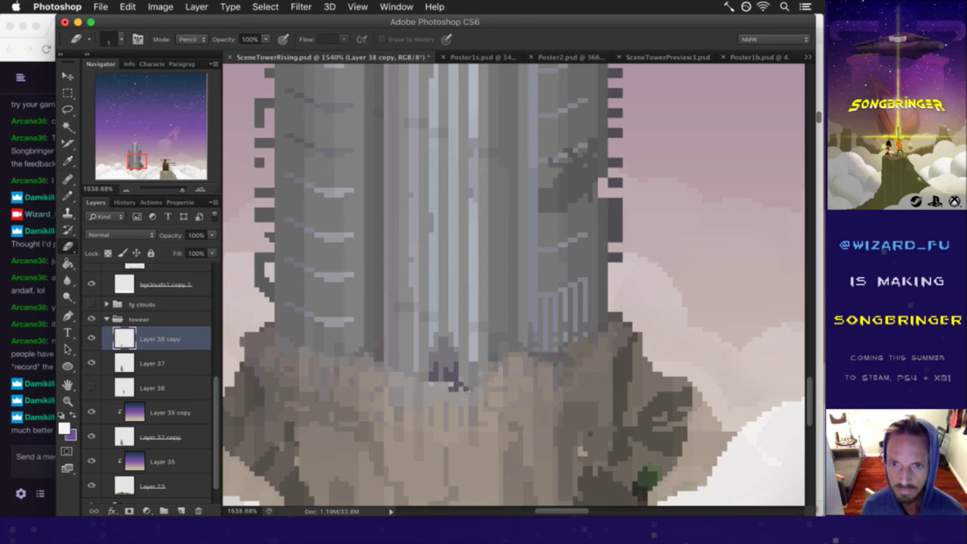
{"action": "mouse_move", "coordinate": [433, 399]}
{"action": "left_mouse_down"}
{"action": "mouse_move", "coordinate": [447, 421]}
{"action": "mouse_move", "coordinate": [440, 416]}
{"action": "mouse_move", "coordinate": [467, 404]}
{"action": "mouse_move", "coordinate": [420, 402]}
{"action": "left_mouse_up"}
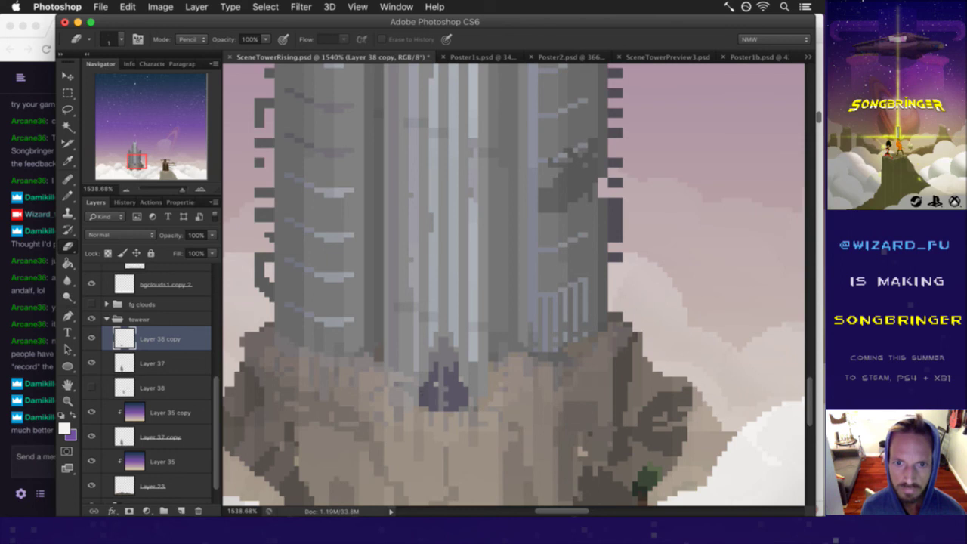
{"action": "mouse_move", "coordinate": [382, 364]}
{"action": "left_mouse_down"}
{"action": "mouse_move", "coordinate": [372, 379]}
{"action": "mouse_move", "coordinate": [366, 368]}
{"action": "left_mouse_up"}
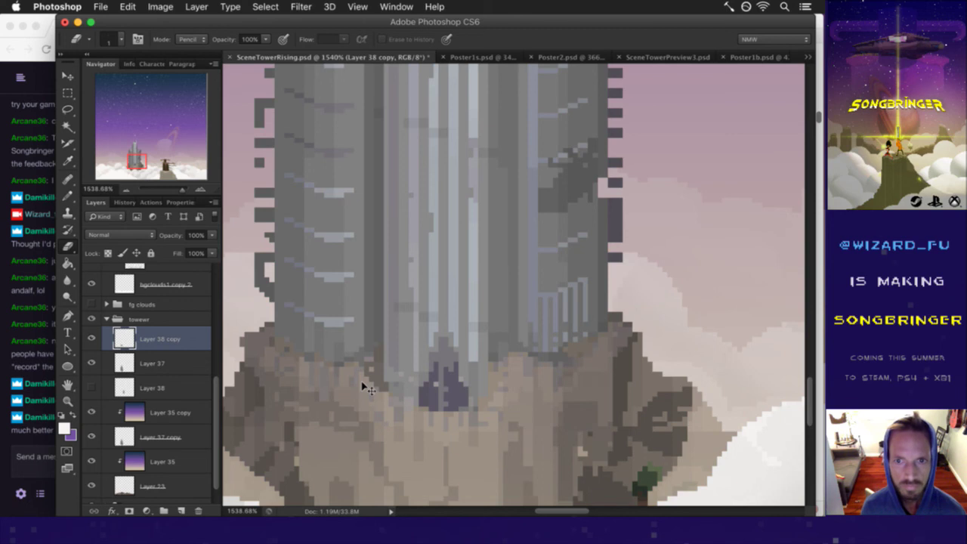
Step: Compare the Layer 38 copy shading on and off, then select Layer 37
{"action": "key", "text": "m"}
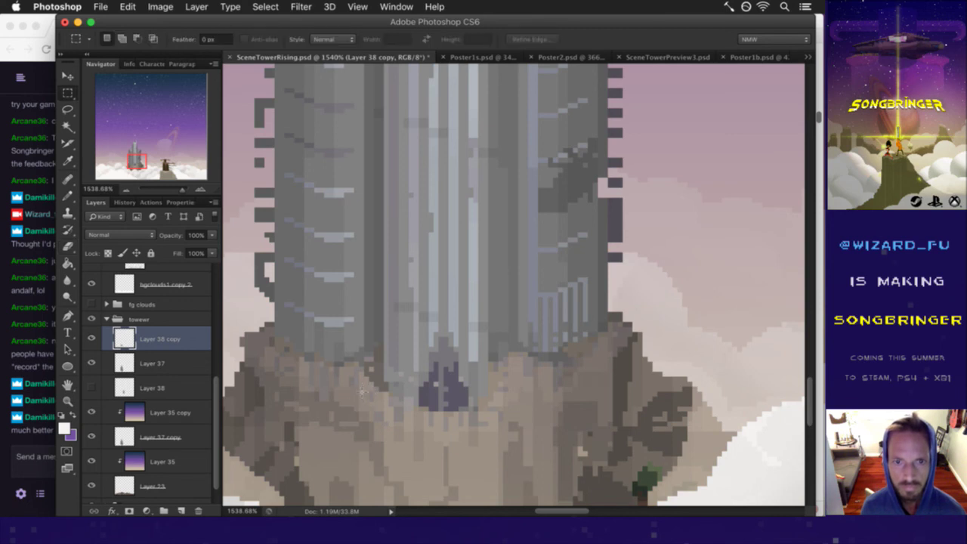
{"action": "scroll", "coordinate": [358, 416], "scroll_direction": "down", "scroll_amount": 3}
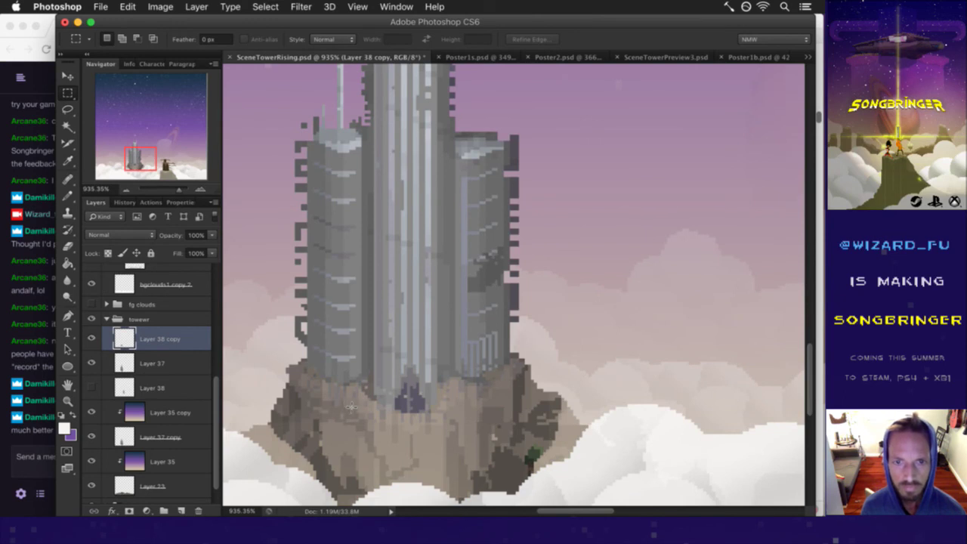
{"action": "left_click", "coordinate": [91, 338]}
{"action": "left_click", "coordinate": [91, 339]}
{"action": "left_click", "coordinate": [92, 339]}
{"action": "left_click", "coordinate": [92, 338]}
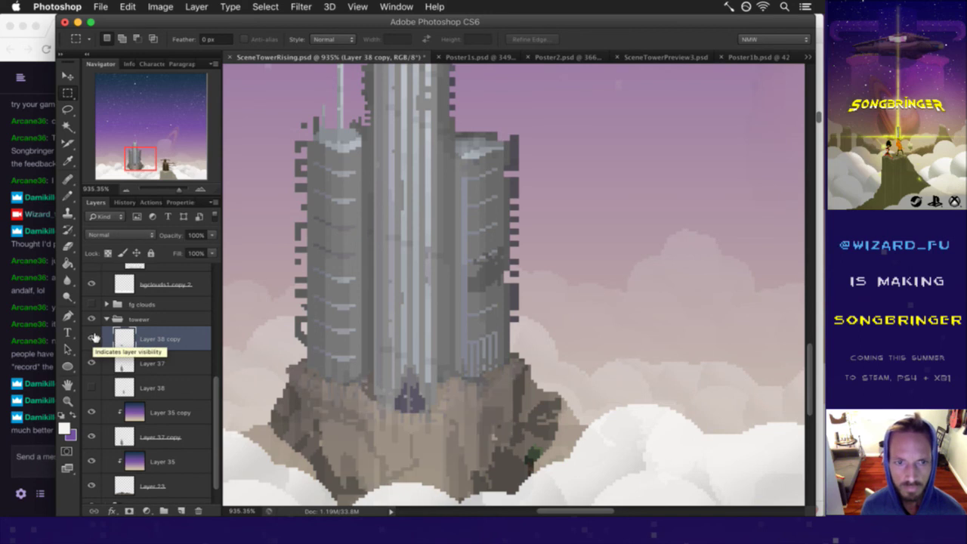
{"action": "left_click", "coordinate": [126, 361]}
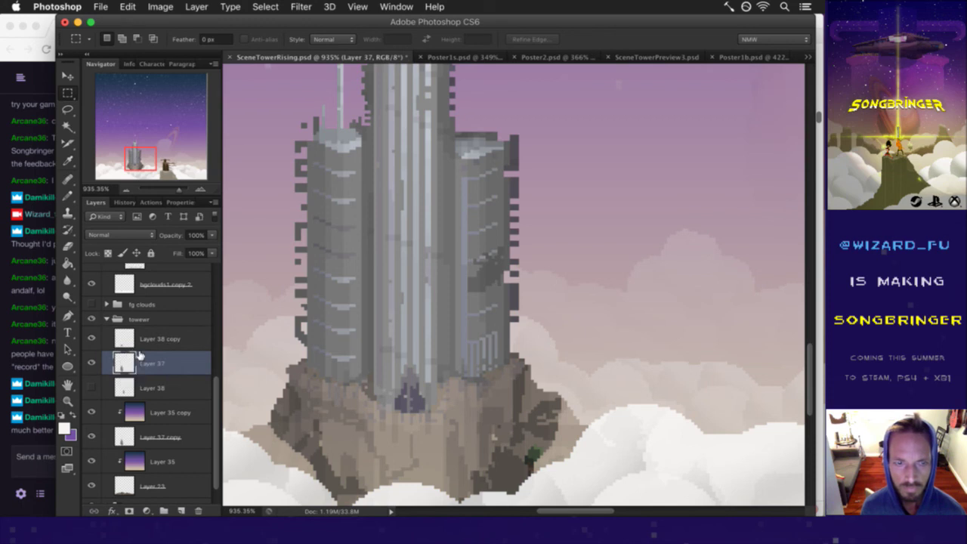
Step: Erase the dark left part of Layer 37's rock with a size-10 eraser, then bring up Twitch chat
{"action": "left_click", "coordinate": [94, 362]}
{"action": "left_click", "coordinate": [95, 362]}
{"action": "key", "text": "b"}
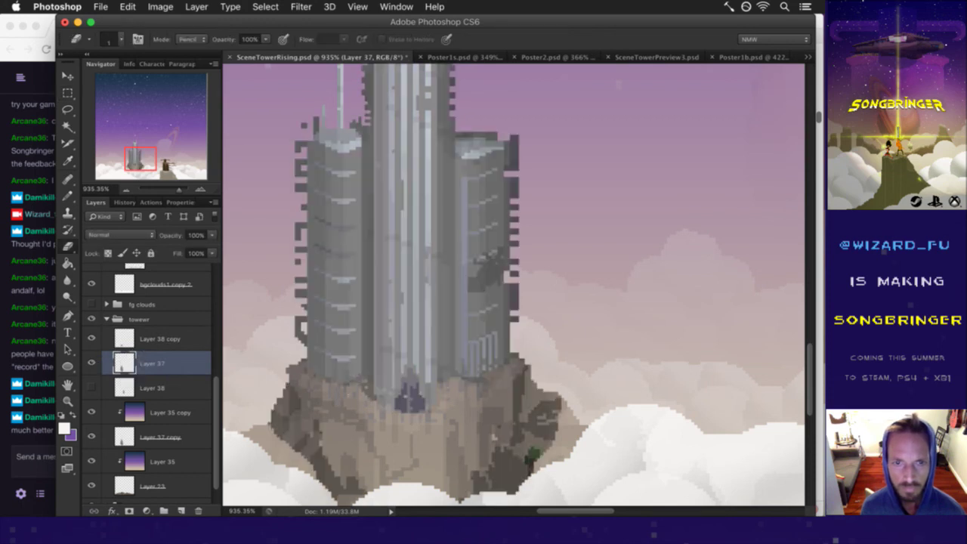
{"action": "key", "text": "bracketright"}
{"action": "key", "text": "bracketright"}
{"action": "key", "text": "bracketright"}
{"action": "key", "text": "bracketright"}
{"action": "key", "text": "bracketright"}
{"action": "key", "text": "bracketright"}
{"action": "key", "text": "bracketright"}
{"action": "key", "text": "bracketright"}
{"action": "key", "text": "bracketright"}
{"action": "mouse_move", "coordinate": [296, 400]}
{"action": "left_mouse_down"}
{"action": "mouse_move", "coordinate": [285, 404]}
{"action": "mouse_move", "coordinate": [296, 445]}
{"action": "mouse_move", "coordinate": [281, 468]}
{"action": "mouse_move", "coordinate": [317, 457]}
{"action": "mouse_move", "coordinate": [347, 500]}
{"action": "left_mouse_up"}
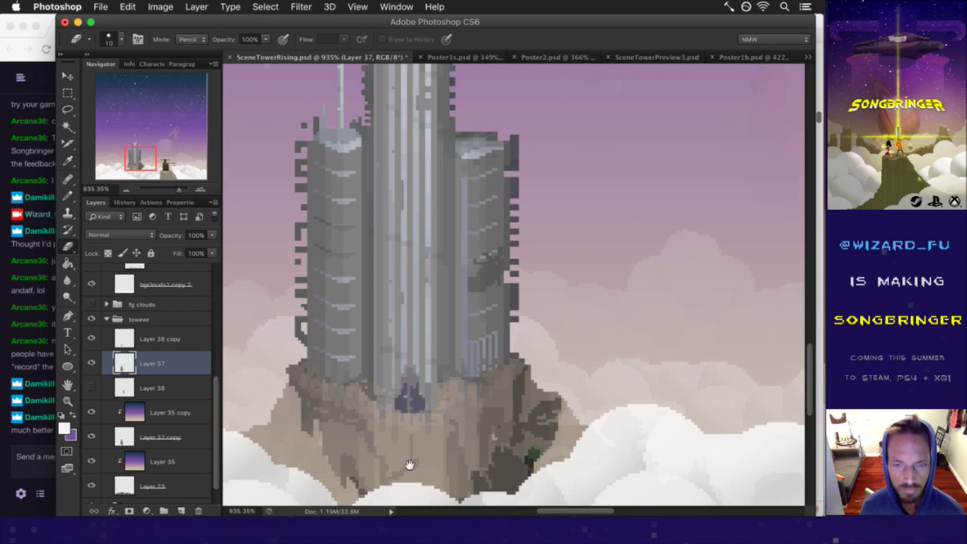
{"action": "left_click_drag", "start_coordinate": [398, 473], "coordinate": [399, 306]}
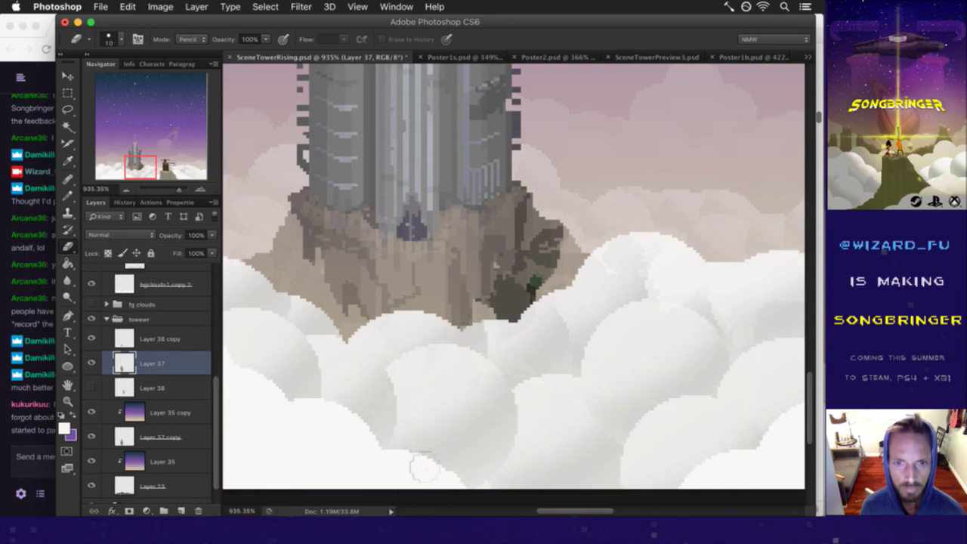
{"action": "left_click", "coordinate": [33, 438]}
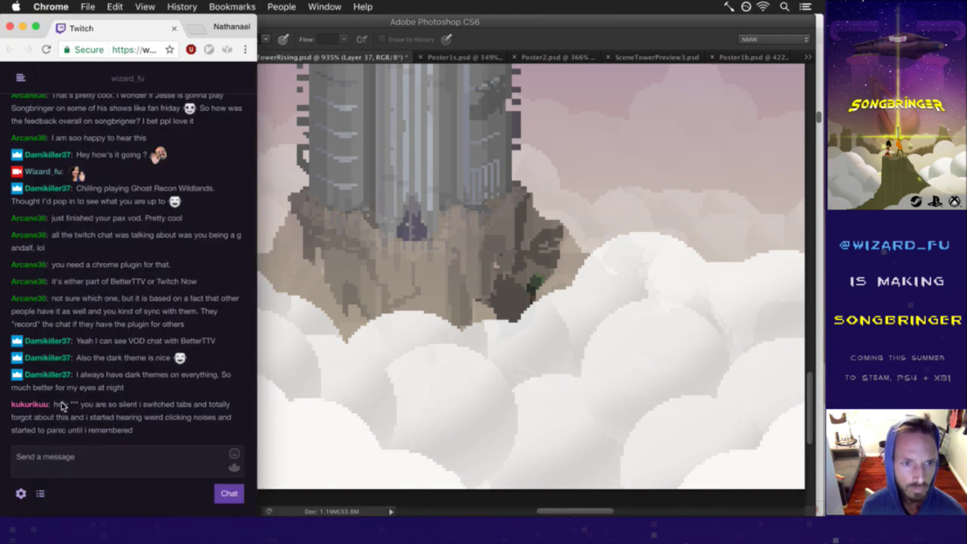
Step: Highlight and read the newest chat message, including 'you are', then return to Photoshop
{"action": "left_click_drag", "start_coordinate": [63, 404], "coordinate": [74, 412]}
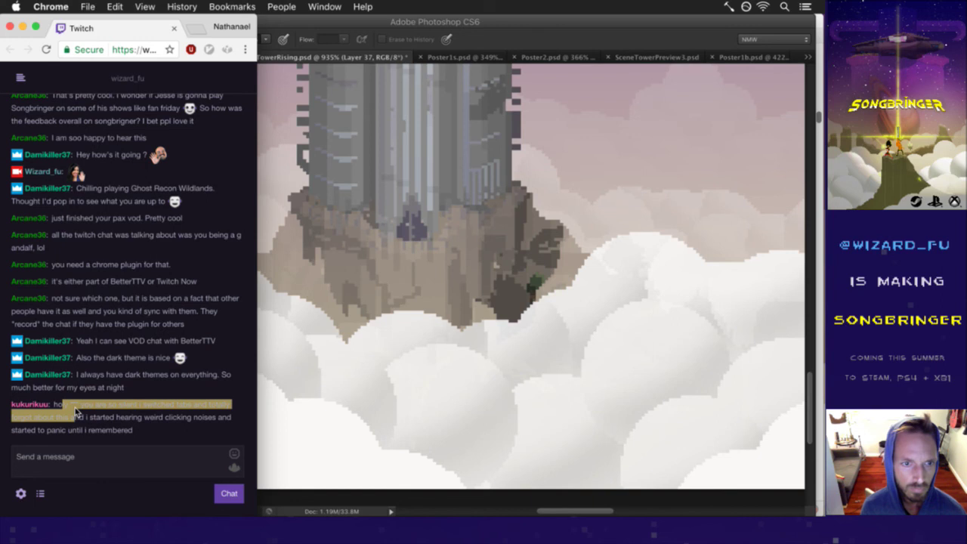
{"action": "left_click", "coordinate": [95, 411]}
{"action": "left_click_drag", "start_coordinate": [74, 408], "coordinate": [121, 425]}
{"action": "left_click", "coordinate": [147, 427]}
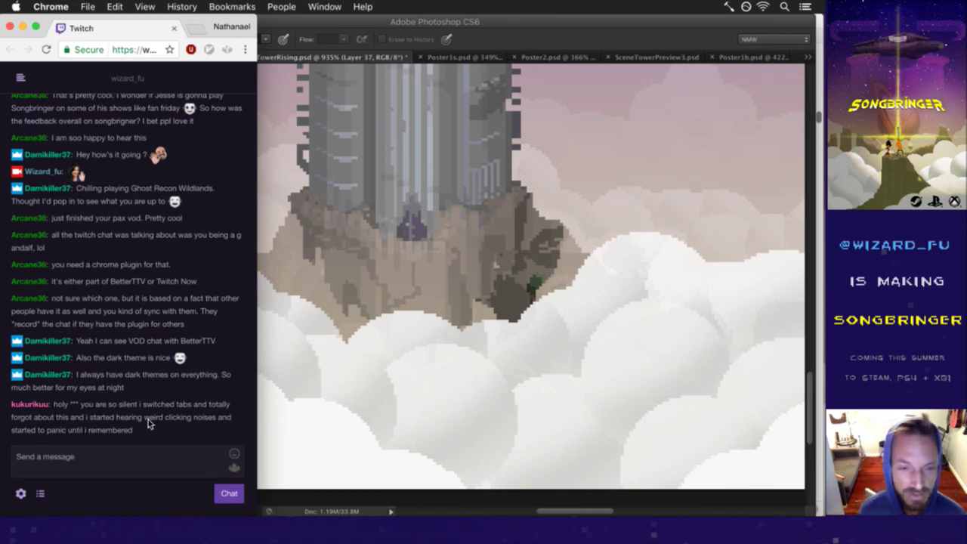
{"action": "left_click_drag", "start_coordinate": [79, 408], "coordinate": [145, 416]}
{"action": "left_click", "coordinate": [158, 417]}
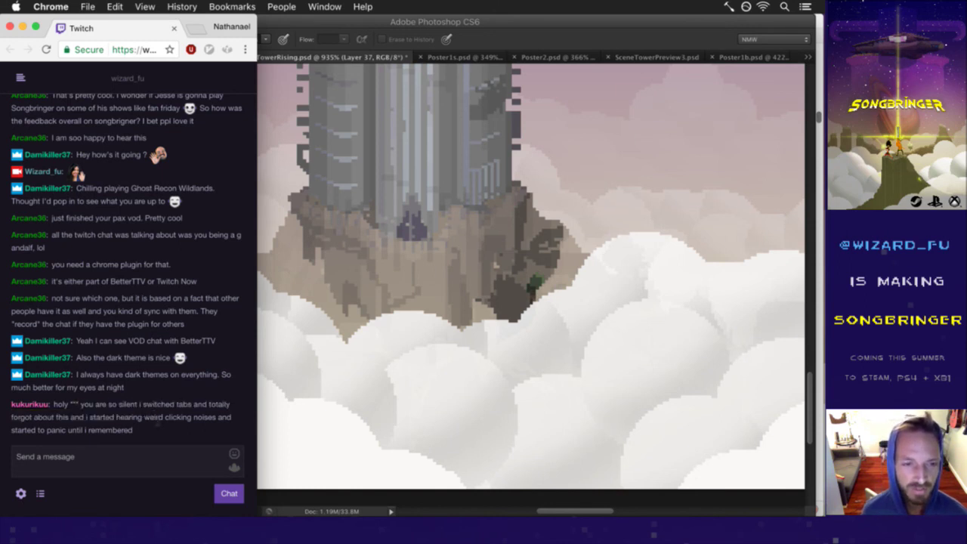
{"action": "left_click", "coordinate": [329, 493]}
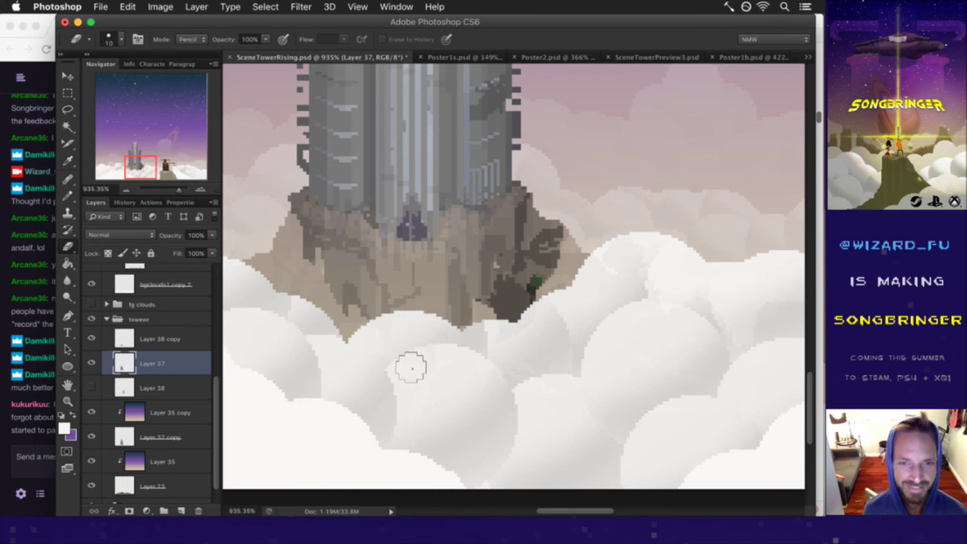
Step: Repaint the rock's dark right edge in light tan
{"action": "mouse_move", "coordinate": [574, 248]}
{"action": "left_mouse_down"}
{"action": "mouse_move", "coordinate": [550, 243]}
{"action": "mouse_move", "coordinate": [524, 194]}
{"action": "mouse_move", "coordinate": [535, 200]}
{"action": "mouse_move", "coordinate": [546, 254]}
{"action": "mouse_move", "coordinate": [535, 281]}
{"action": "mouse_move", "coordinate": [529, 245]}
{"action": "mouse_move", "coordinate": [514, 335]}
{"action": "mouse_move", "coordinate": [533, 285]}
{"action": "mouse_move", "coordinate": [495, 320]}
{"action": "left_mouse_up"}
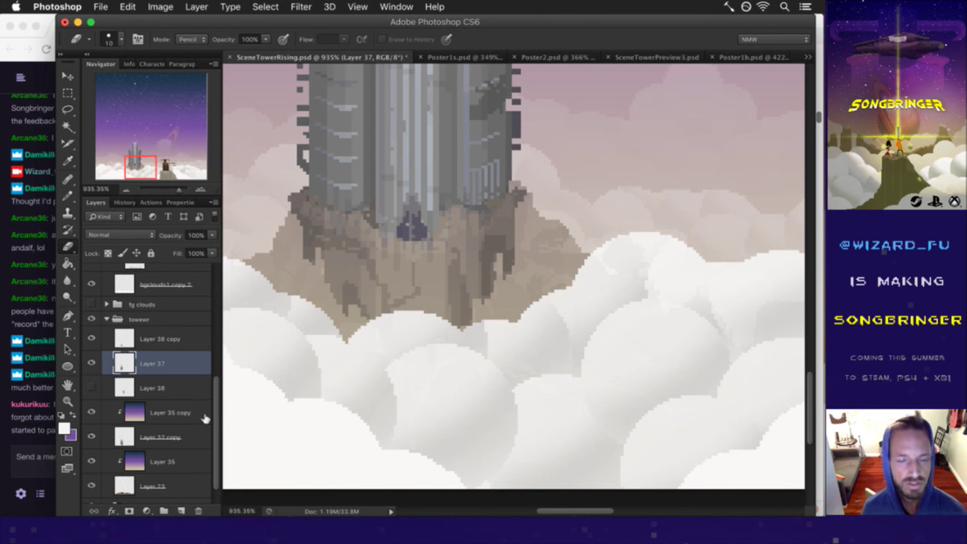
{"action": "scroll", "coordinate": [288, 319], "scroll_direction": "down", "scroll_amount": 3}
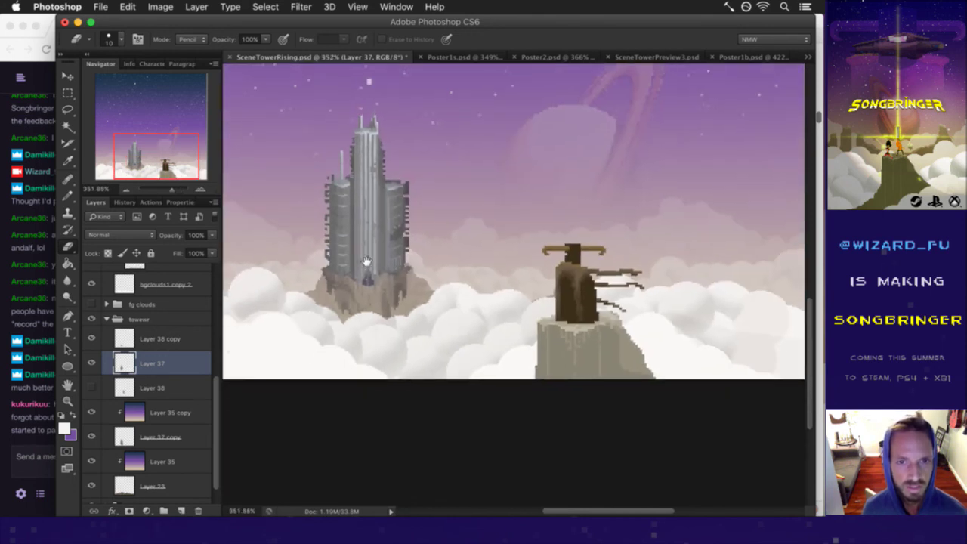
{"action": "scroll", "coordinate": [401, 330], "scroll_direction": "down", "scroll_amount": 3}
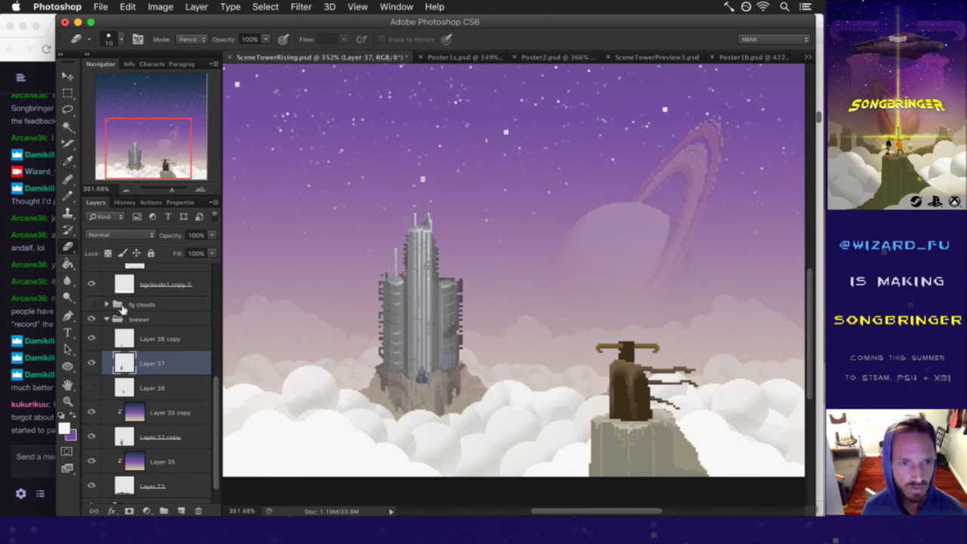
{"action": "scroll", "coordinate": [121, 314], "scroll_direction": "up", "scroll_amount": 3}
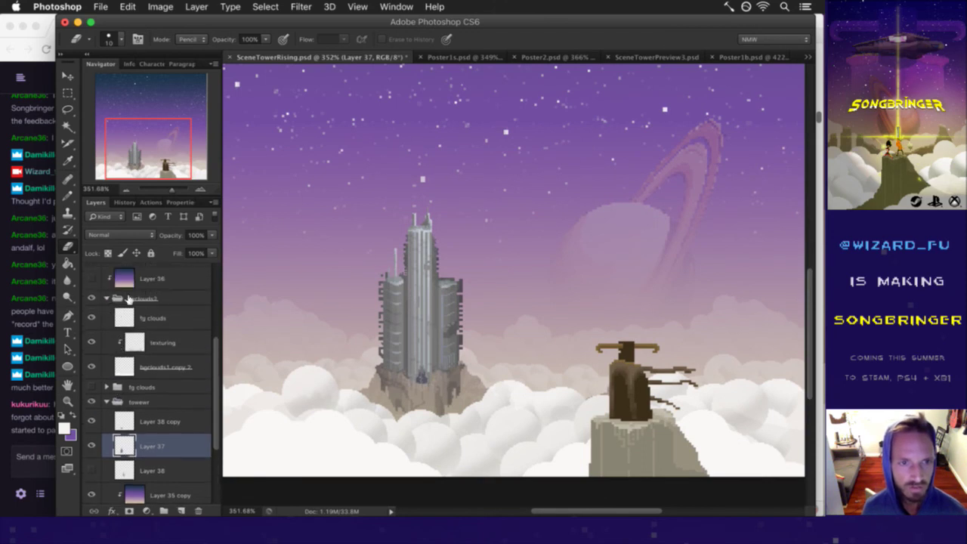
Step: Collapse fgclouds2, turn on Layer 36 and the light group, and select Layer 37
{"action": "left_click", "coordinate": [107, 298]}
{"action": "left_click", "coordinate": [117, 299]}
{"action": "scroll", "coordinate": [99, 372], "scroll_direction": "up", "scroll_amount": 5}
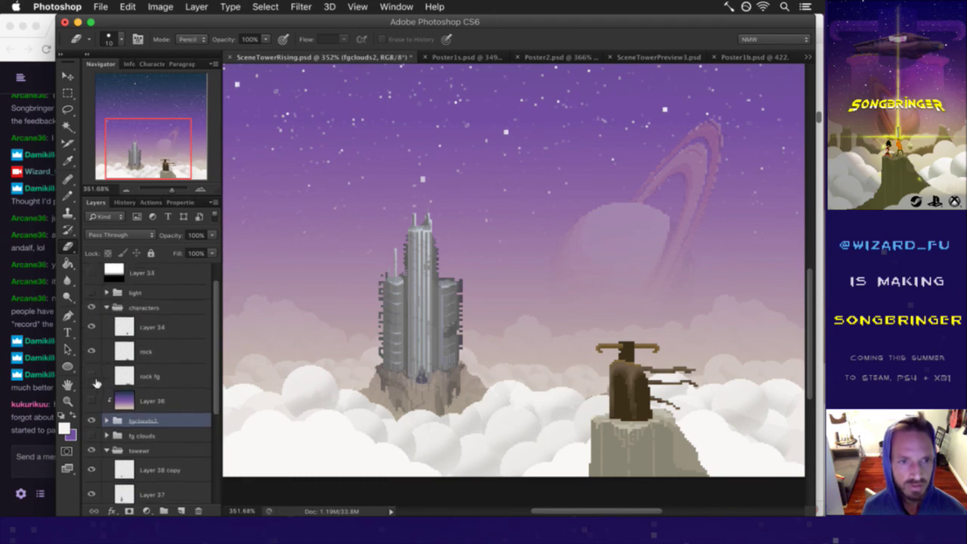
{"action": "left_click", "coordinate": [91, 401]}
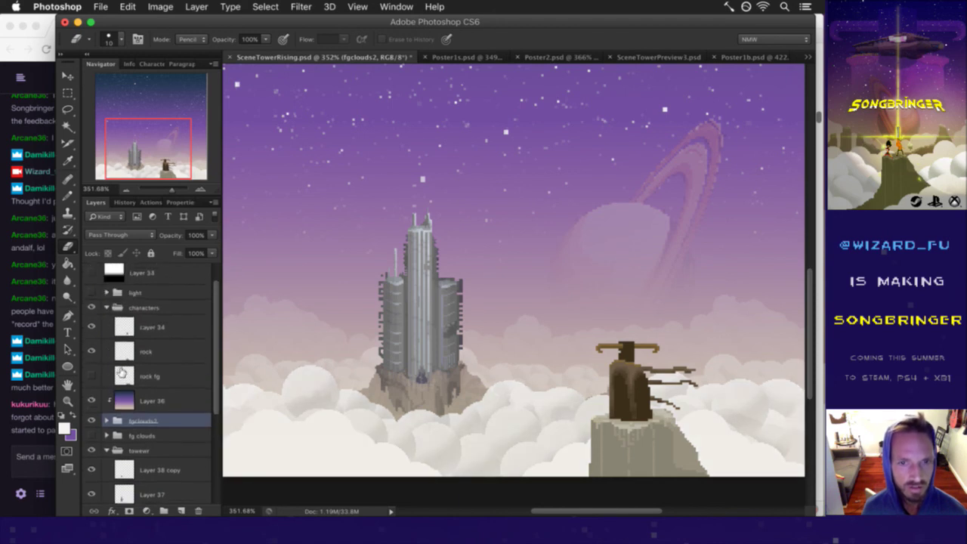
{"action": "left_click", "coordinate": [92, 292]}
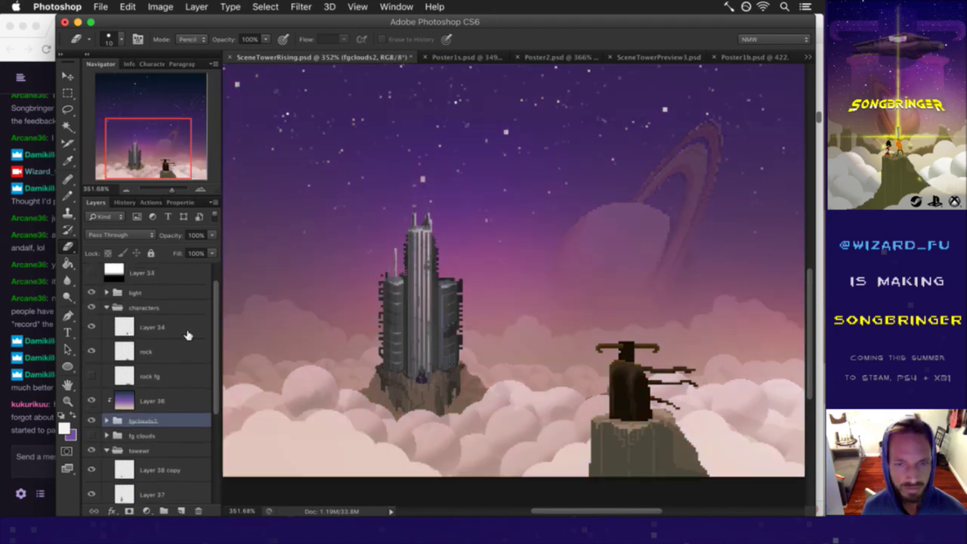
{"action": "left_click_drag", "start_coordinate": [219, 401], "coordinate": [219, 451]}
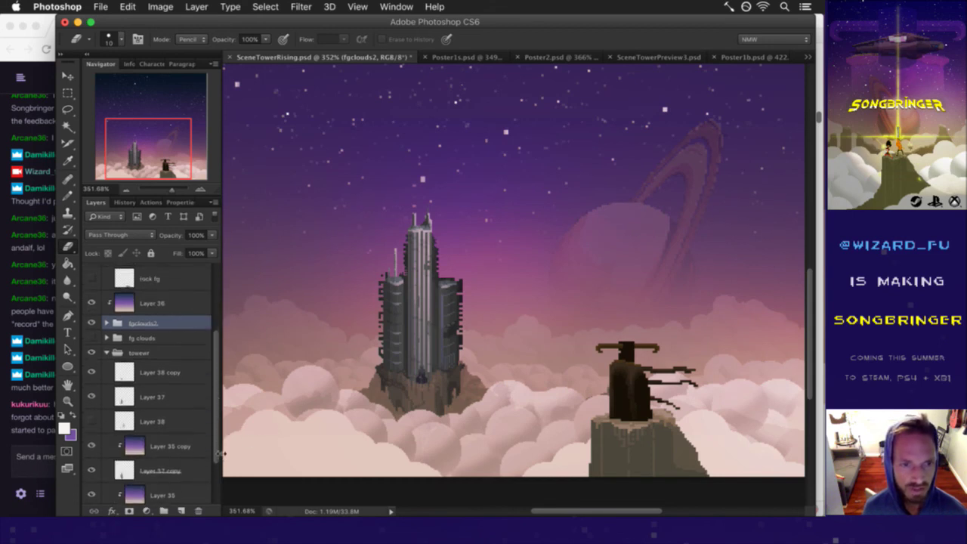
{"action": "left_click", "coordinate": [125, 399]}
Step: Duplicate the Layer 35 copy gradient overlay, unclip it, and move it above Layer 37
{"action": "left_click", "coordinate": [130, 448]}
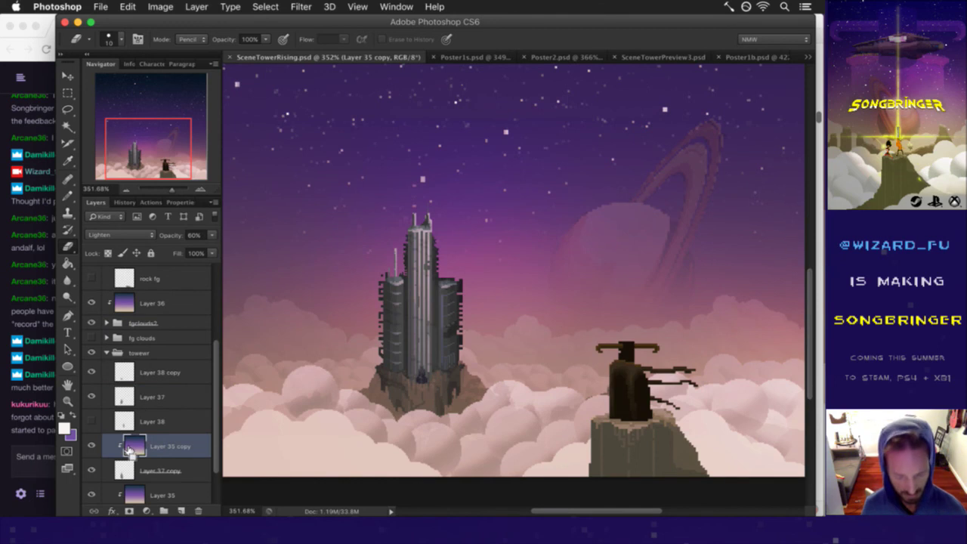
{"action": "key", "text": "super+j"}
{"action": "left_click_drag", "start_coordinate": [130, 449], "coordinate": [145, 404]}
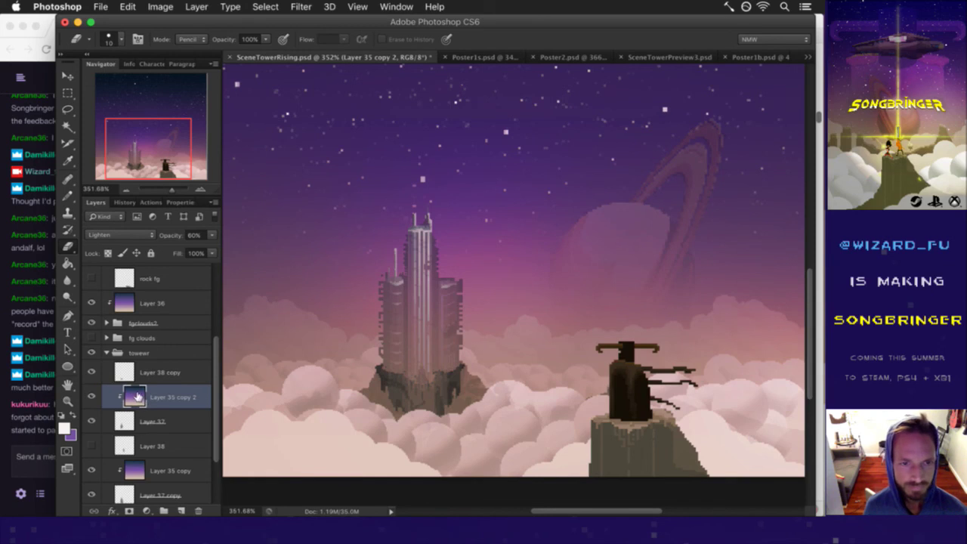
{"action": "key", "text": "alt+super+g"}
{"action": "left_click_drag", "start_coordinate": [134, 396], "coordinate": [130, 432]}
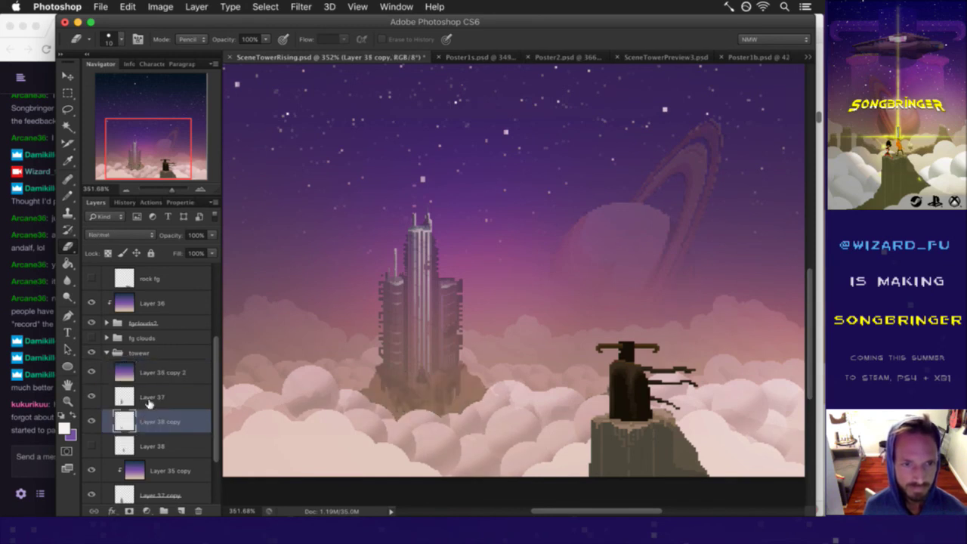
Step: Merge Layer 37 with Layer 38 copy and clip the duplicate overlay onto it
{"action": "left_click", "coordinate": [162, 399]}
{"action": "left_click", "coordinate": [182, 420], "text": "shift"}
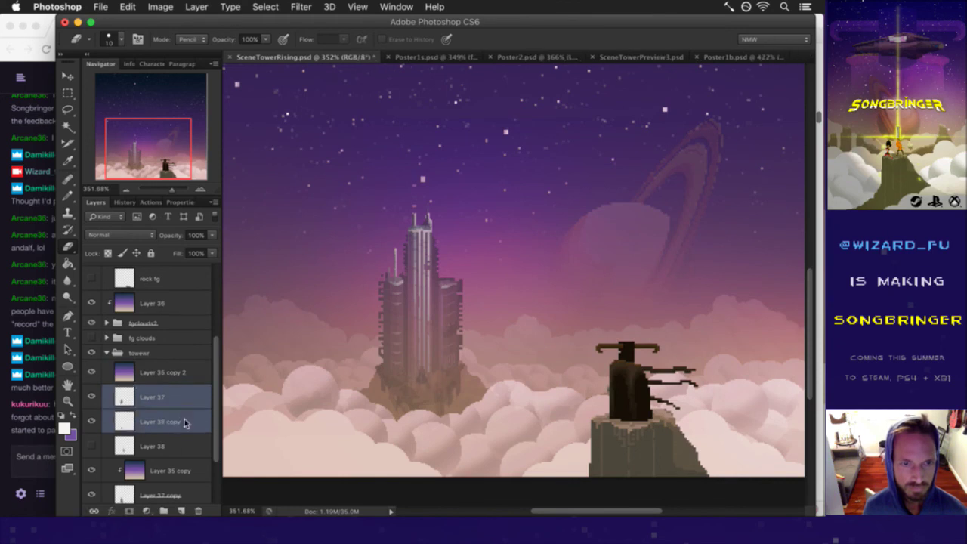
{"action": "right_click", "coordinate": [185, 420]}
{"action": "left_click", "coordinate": [218, 337]}
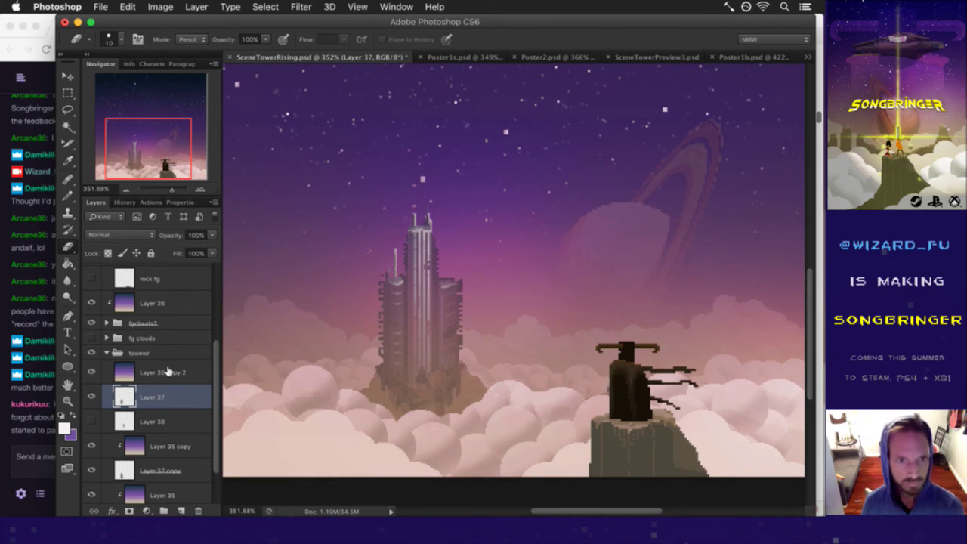
{"action": "left_click", "coordinate": [139, 383], "text": "alt"}
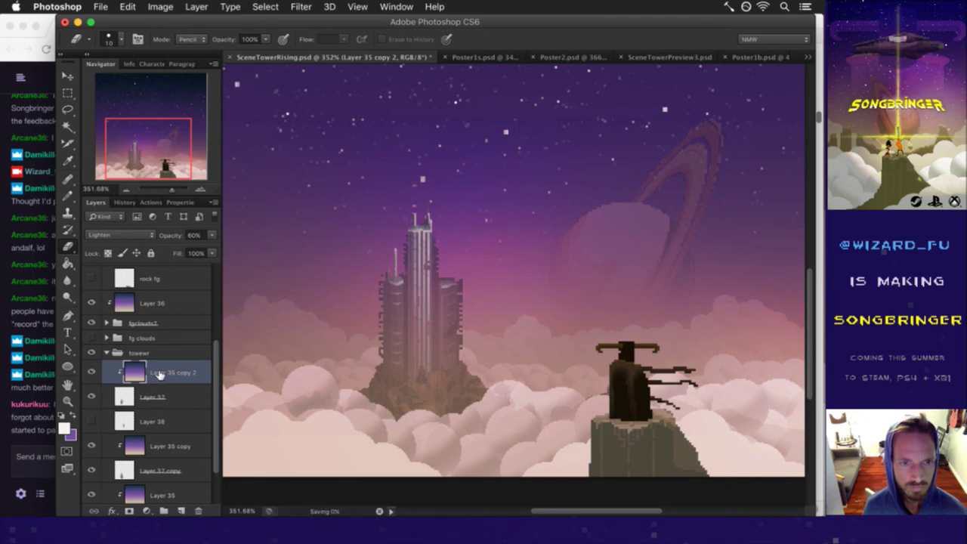
Step: Lift the Layer 37 tower high into the starry sky with the Move tool
{"action": "key", "text": "v"}
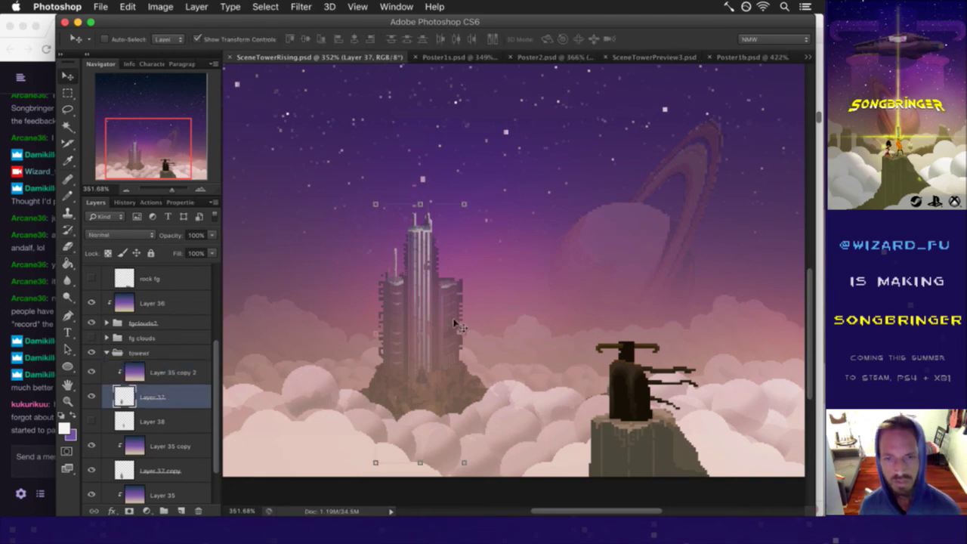
{"action": "left_click_drag", "start_coordinate": [446, 312], "coordinate": [427, 281]}
{"action": "key", "text": "super+alt+z"}
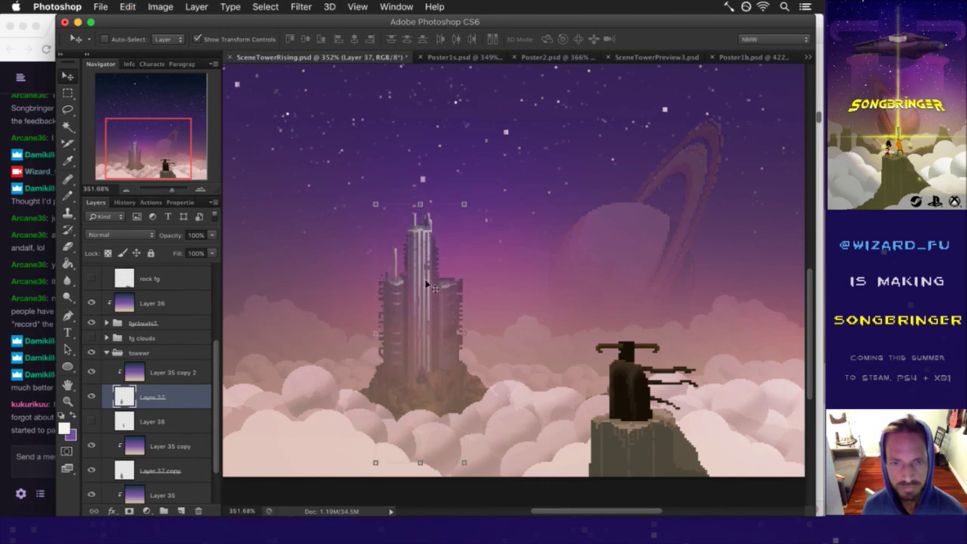
{"action": "key", "text": "super+alt+z"}
{"action": "left_click_drag", "start_coordinate": [421, 283], "coordinate": [410, 154]}
{"action": "mouse_move", "coordinate": [406, 142]}
{"action": "left_mouse_down"}
{"action": "mouse_move", "coordinate": [403, 69]}
{"action": "mouse_move", "coordinate": [402, 106]}
{"action": "mouse_move", "coordinate": [408, 113]}
{"action": "mouse_move", "coordinate": [415, 98]}
{"action": "mouse_move", "coordinate": [417, 121]}
{"action": "left_mouse_up"}
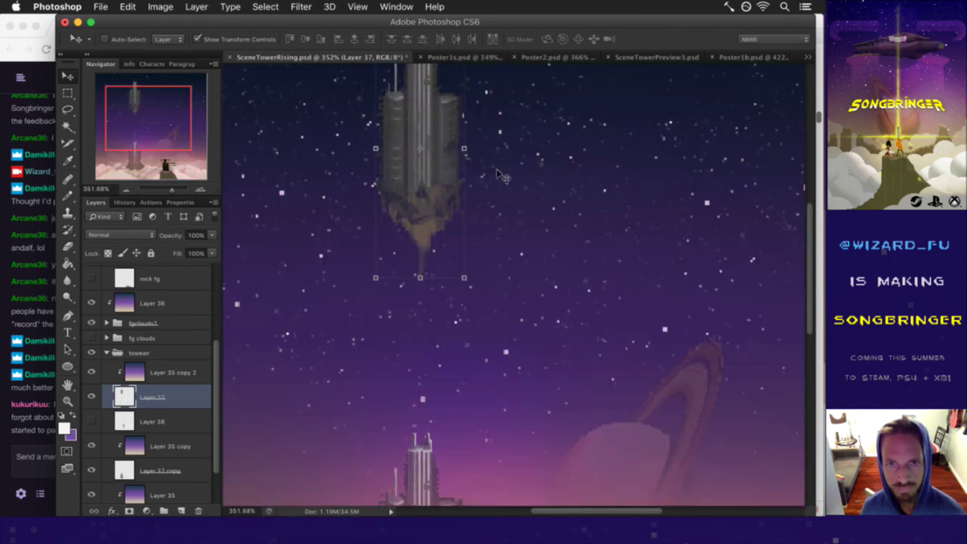
Step: Tidy the Layers panel by collapsing the light and characters groups, then select the towewr group
{"action": "left_click", "coordinate": [521, 239], "text": "super"}
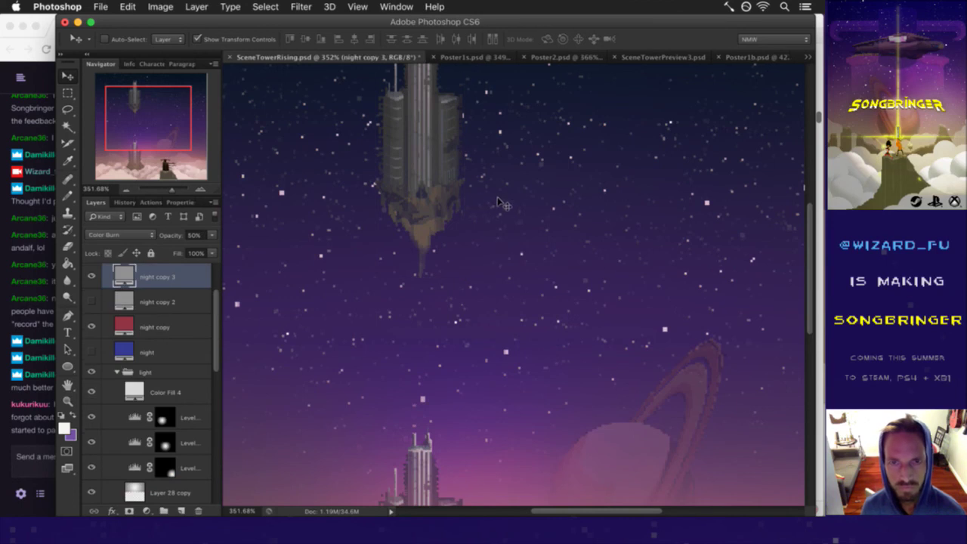
{"action": "scroll", "coordinate": [484, 215], "scroll_direction": "down", "scroll_amount": 4}
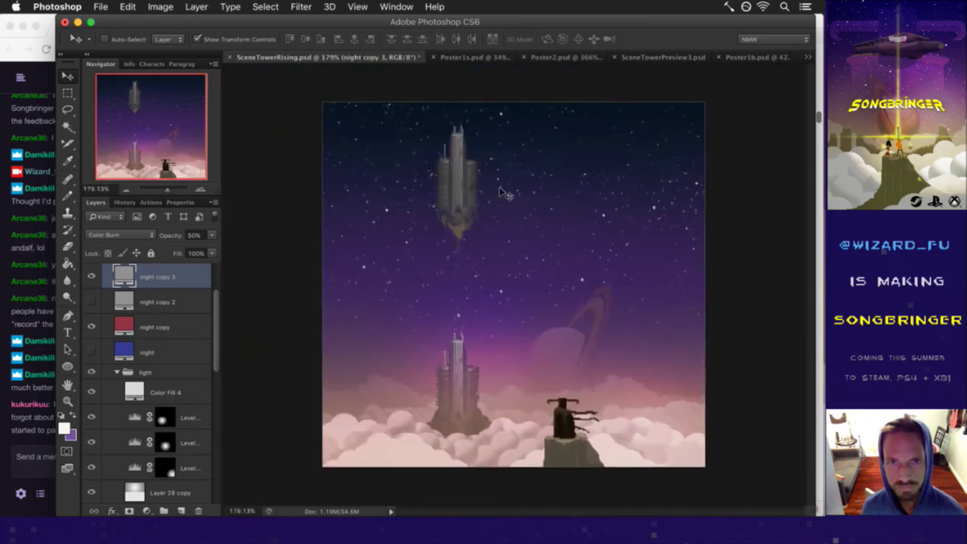
{"action": "key", "text": "m"}
{"action": "key", "text": "v"}
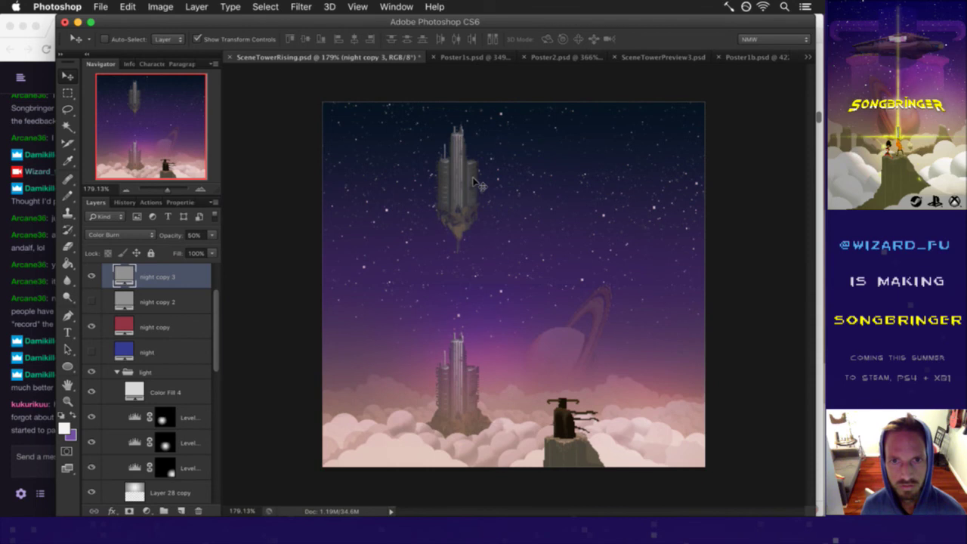
{"action": "scroll", "coordinate": [216, 317], "scroll_direction": "up", "scroll_amount": 3}
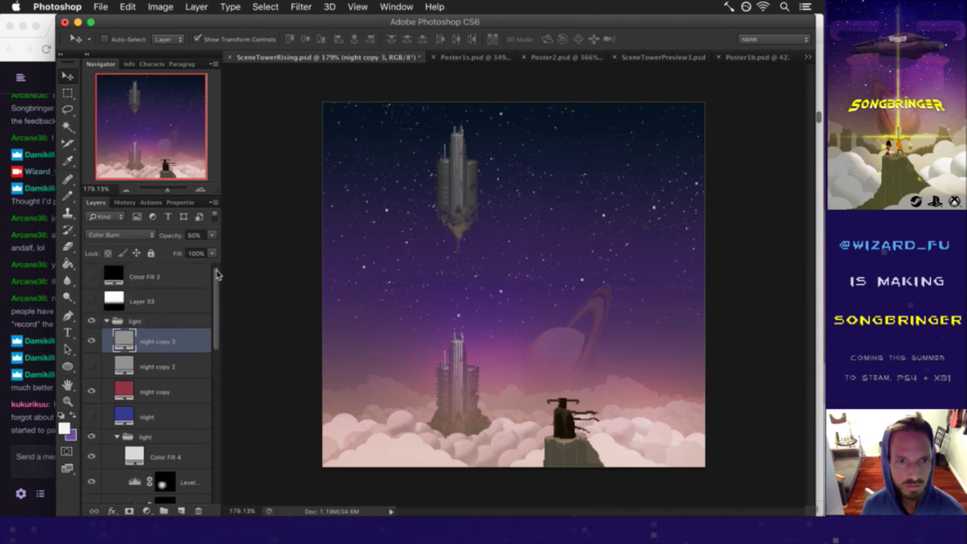
{"action": "left_click", "coordinate": [106, 321]}
{"action": "left_click", "coordinate": [134, 321]}
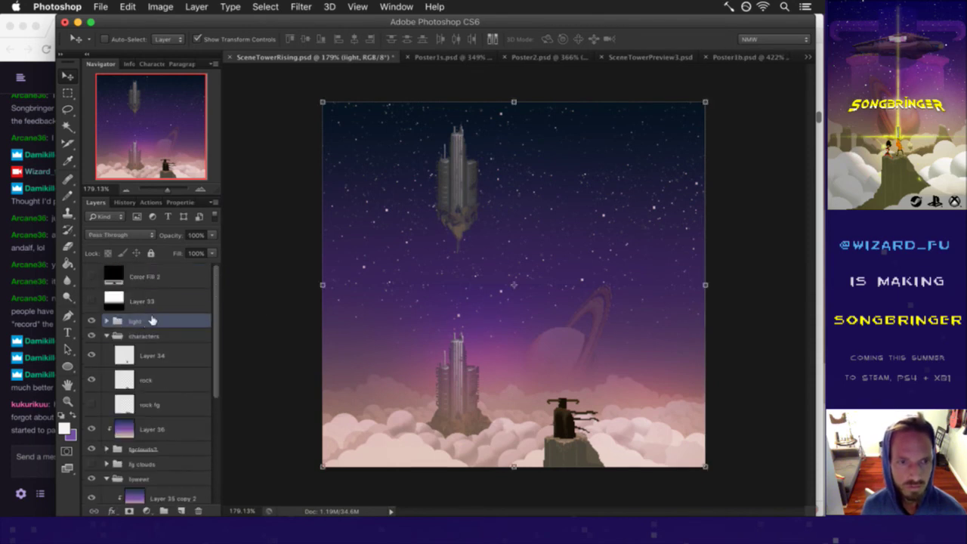
{"action": "left_click", "coordinate": [111, 336]}
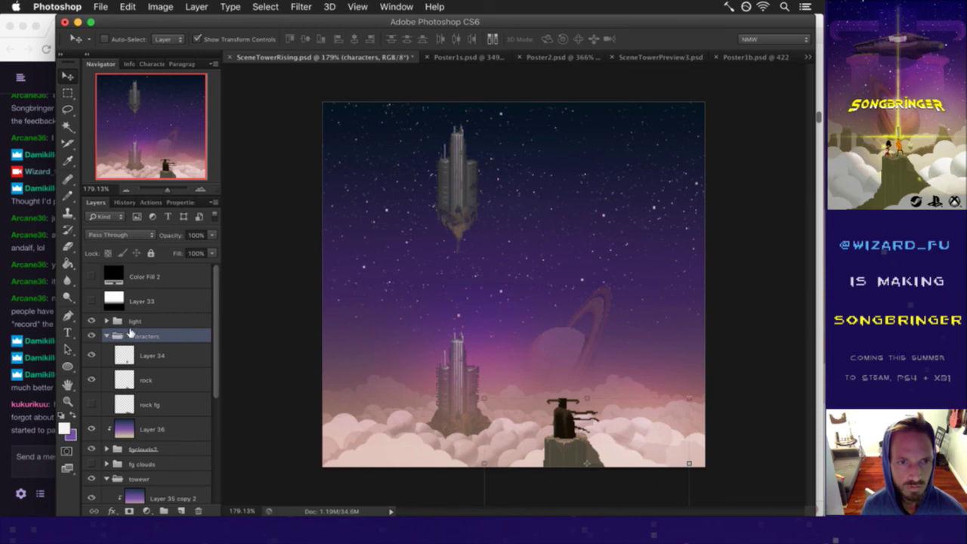
{"action": "left_click", "coordinate": [107, 335]}
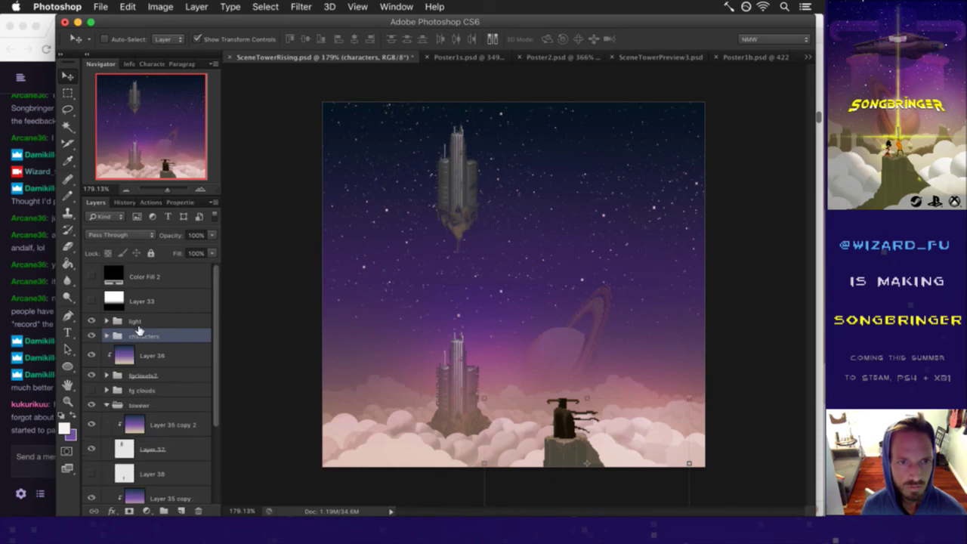
{"action": "left_click", "coordinate": [183, 372]}
{"action": "scroll", "coordinate": [151, 362], "scroll_direction": "down", "scroll_amount": 3}
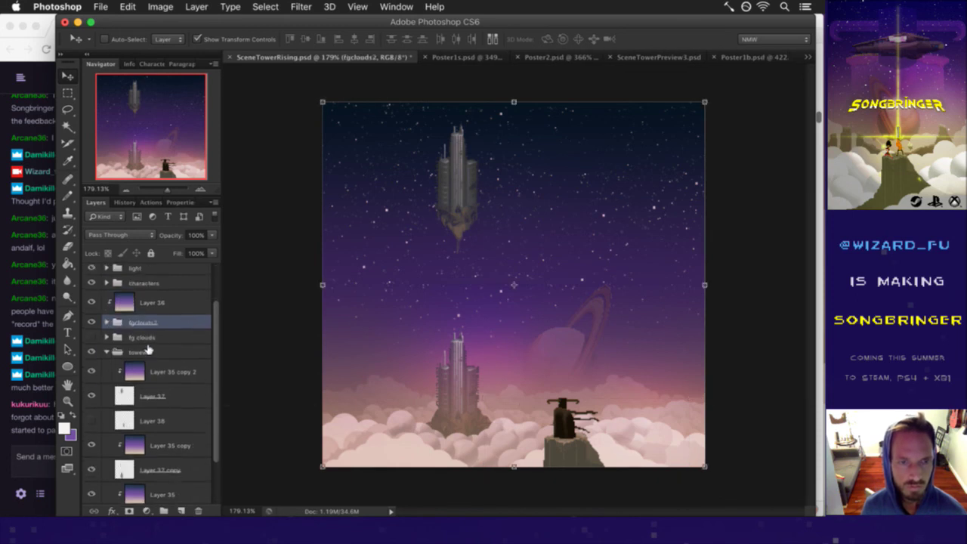
{"action": "left_click", "coordinate": [139, 352]}
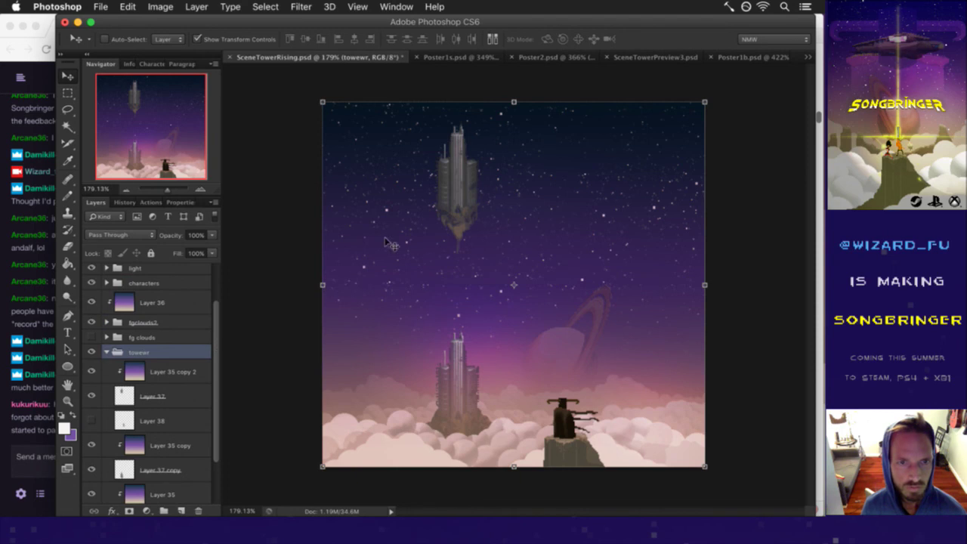
Step: Drag the Layer 37 tower right so it hangs near the top centre of the sky
{"action": "left_click", "coordinate": [136, 391]}
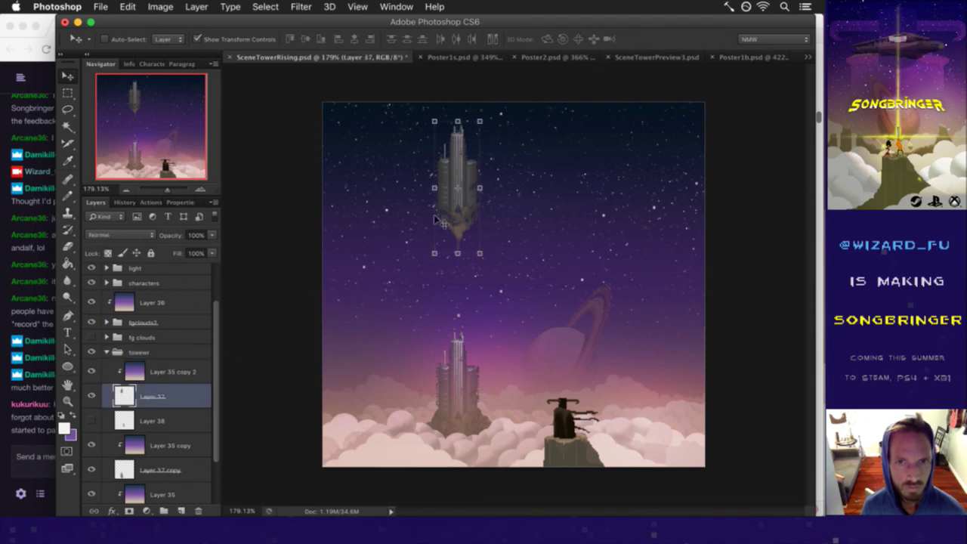
{"action": "left_click_drag", "start_coordinate": [460, 157], "coordinate": [527, 147]}
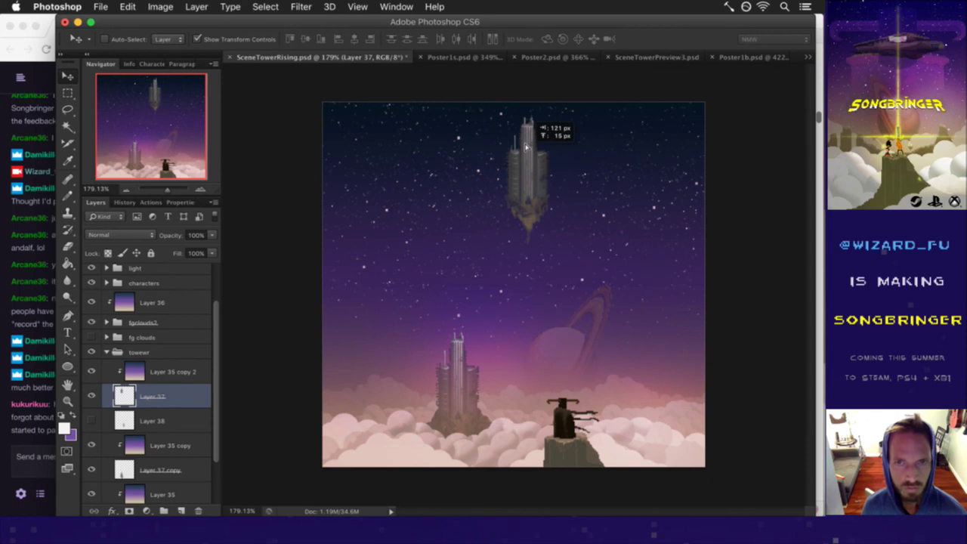
{"action": "left_click_drag", "start_coordinate": [526, 148], "coordinate": [526, 148]}
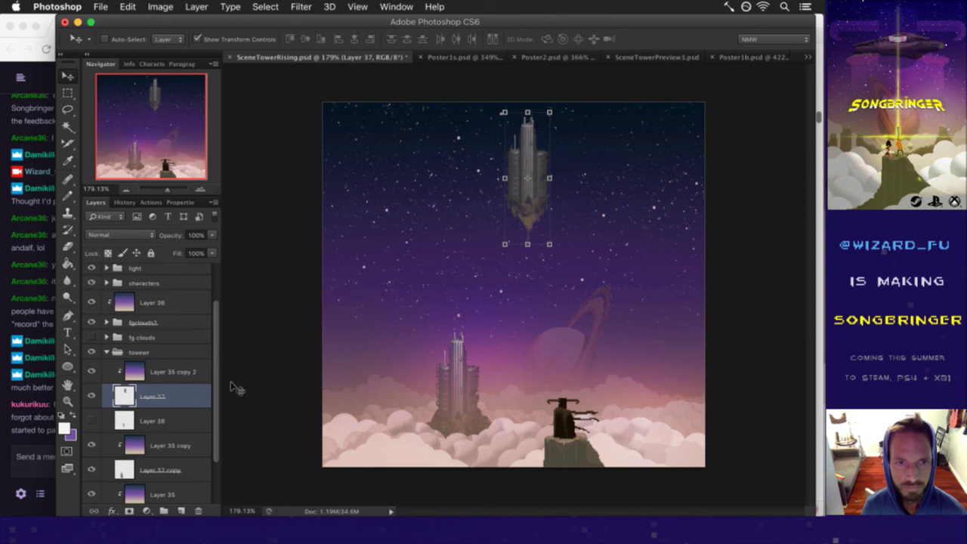
{"action": "left_click", "coordinate": [133, 368]}
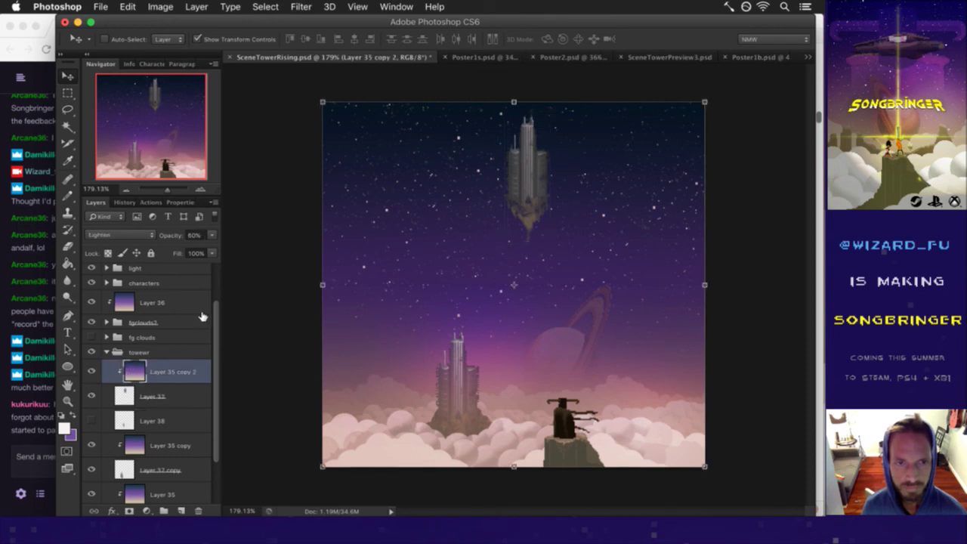
Step: Set Layer 35 copy 2 to 51% opacity and Overlay blending, after briefly trying Lighter Color
{"action": "left_click", "coordinate": [212, 235]}
{"action": "left_click_drag", "start_coordinate": [195, 250], "coordinate": [236, 248]}
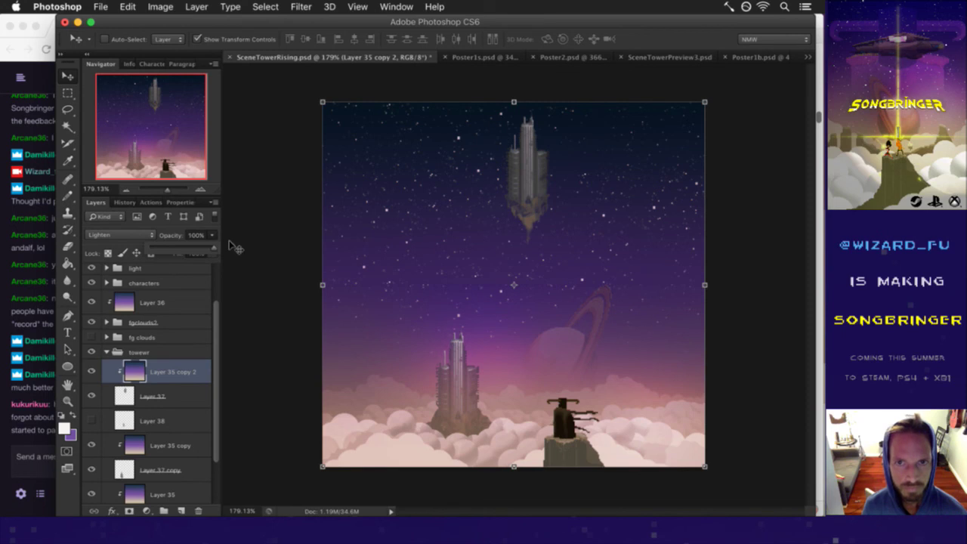
{"action": "left_click_drag", "start_coordinate": [175, 245], "coordinate": [158, 250]}
{"action": "left_click", "coordinate": [183, 249]}
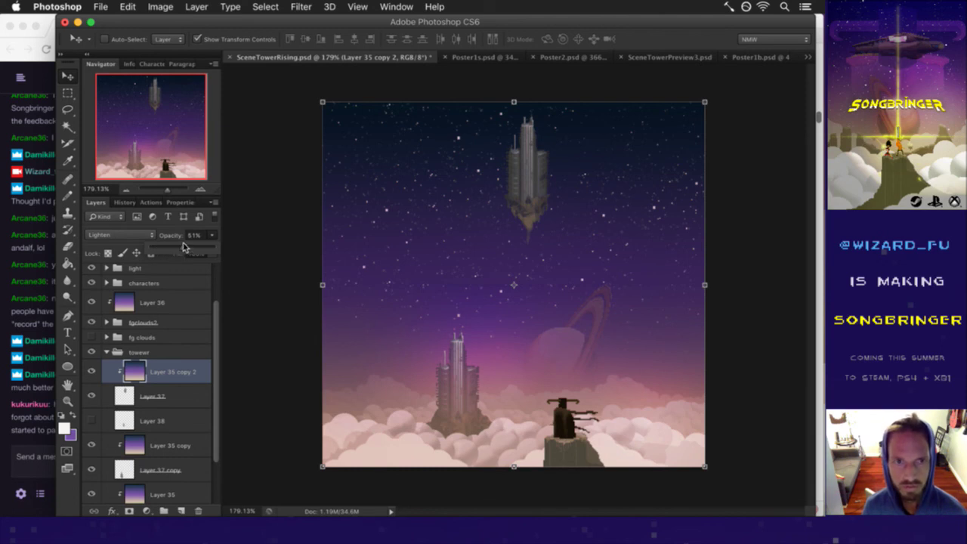
{"action": "left_click", "coordinate": [177, 235]}
{"action": "left_click", "coordinate": [126, 237]}
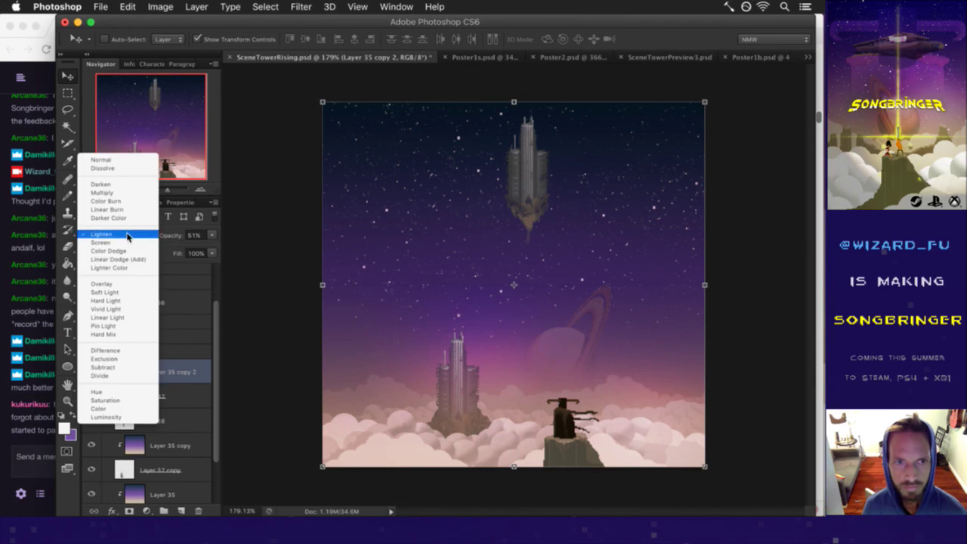
{"action": "left_click", "coordinate": [128, 285]}
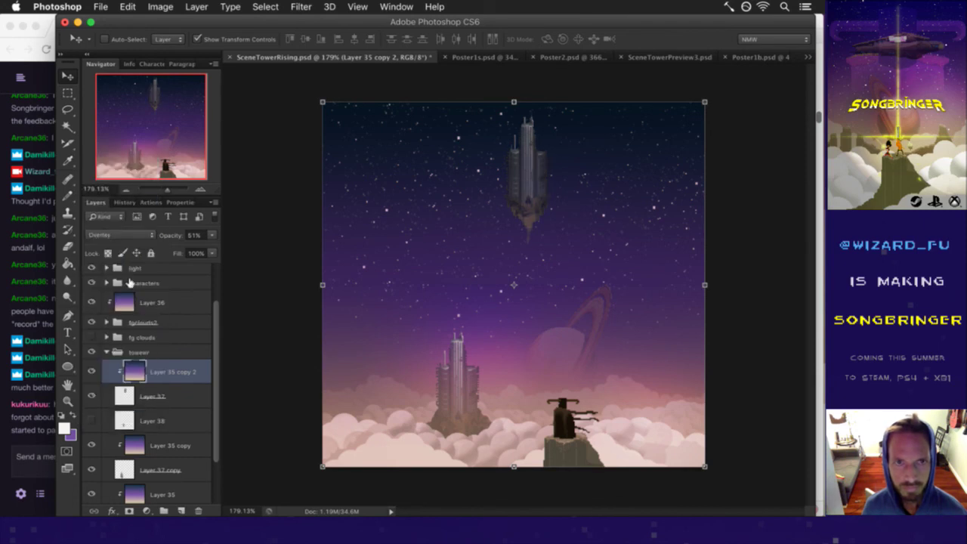
{"action": "left_click", "coordinate": [148, 236]}
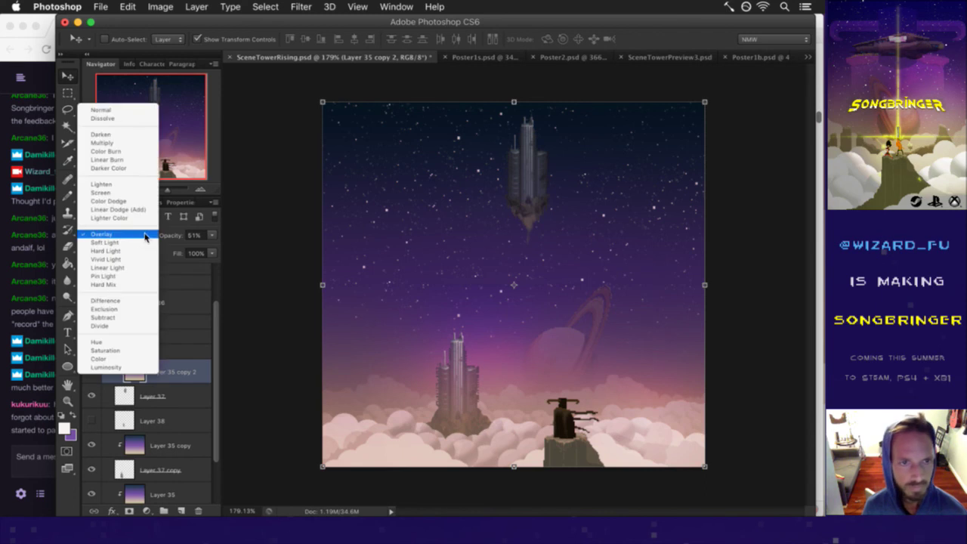
{"action": "left_click", "coordinate": [145, 219]}
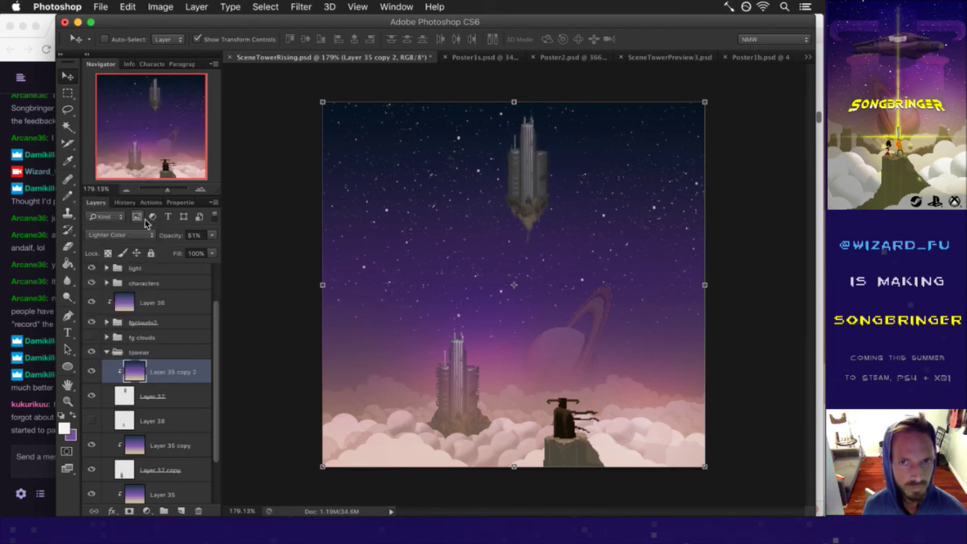
{"action": "left_click", "coordinate": [140, 235]}
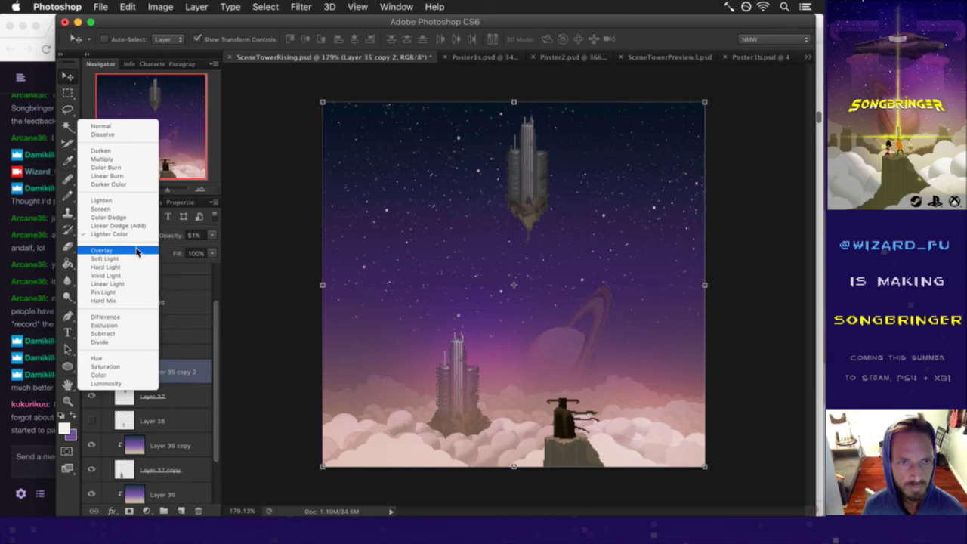
{"action": "left_click", "coordinate": [133, 251]}
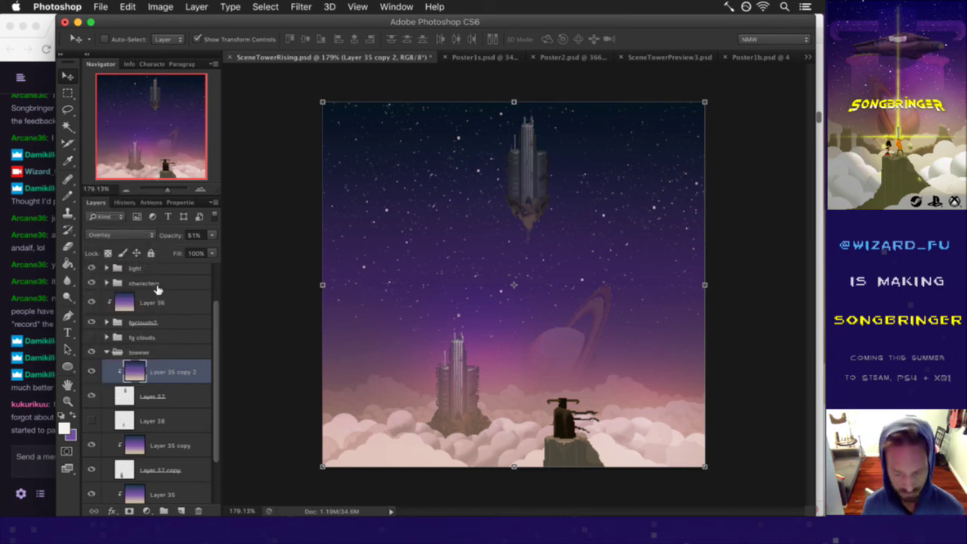
Step: Cycle the overlay's blend mode through Hard Light, Linear Light, Pin Light and Difference back to Normal
{"action": "key", "text": "m"}
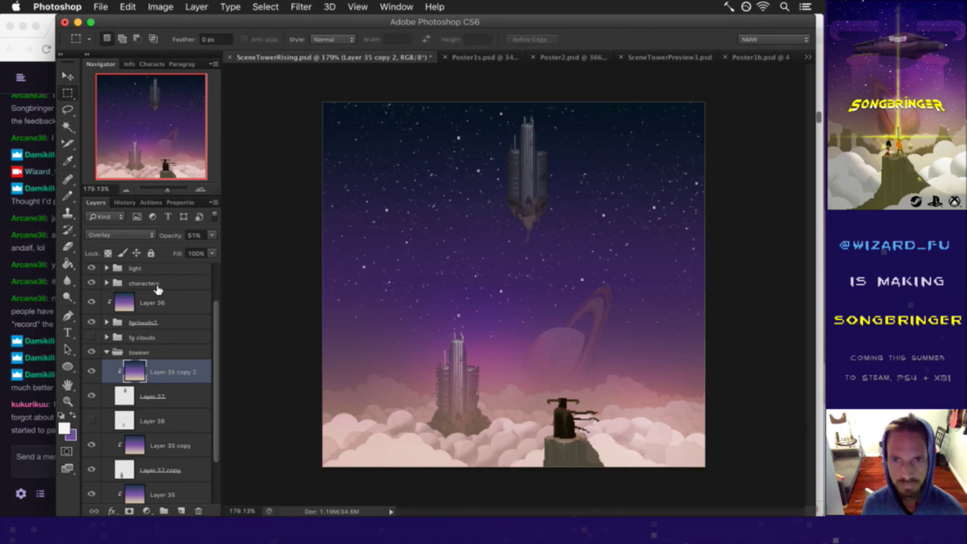
{"action": "key", "text": "shift+plus"}
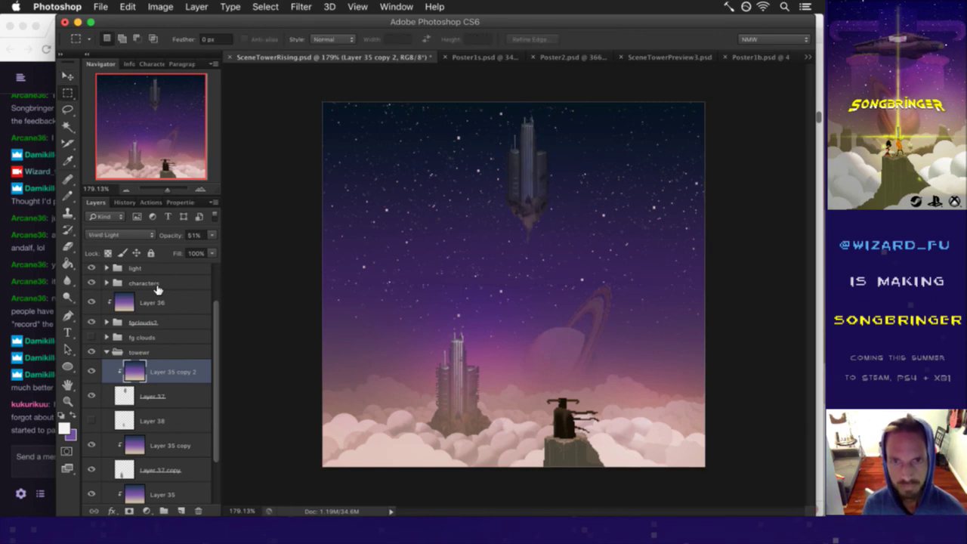
{"action": "key", "text": "shift+plus"}
{"action": "key", "text": "shift+plus"}
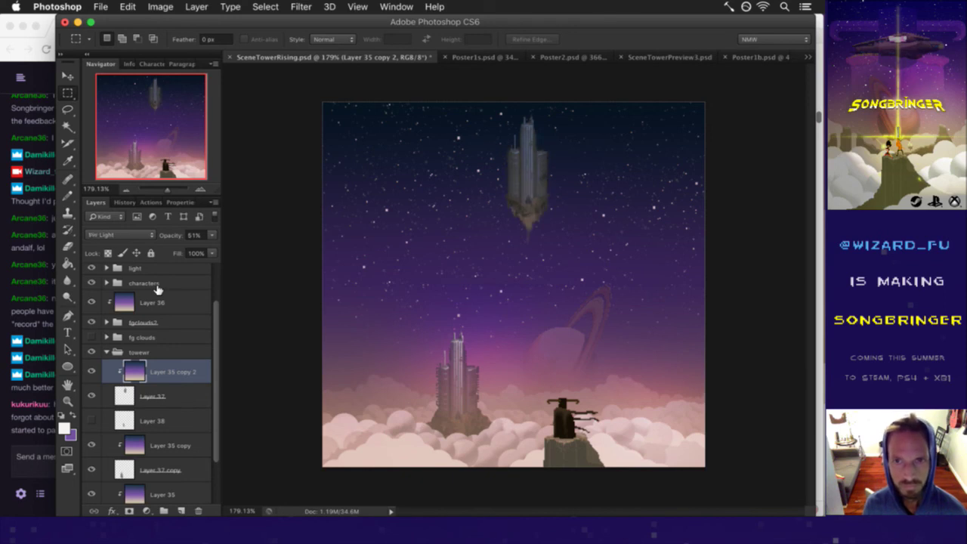
{"action": "key", "text": "shift+plus"}
{"action": "key", "text": "shift+plus"}
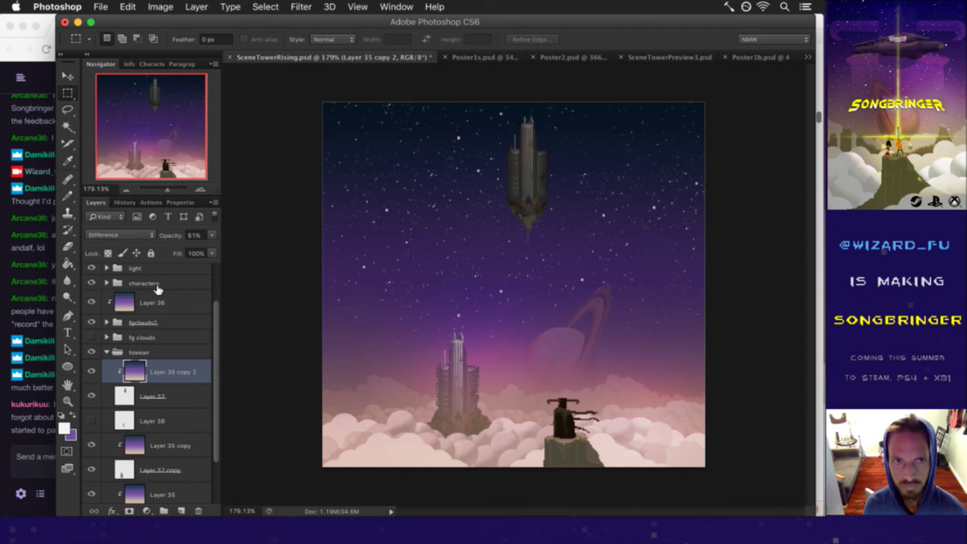
{"action": "key", "text": "shift+plus"}
{"action": "key", "text": "shift+plus"}
{"action": "key", "text": "shift+plus"}
{"action": "key", "text": "shift+plus"}
{"action": "key", "text": "shift+plus"}
{"action": "key", "text": "shift+plus"}
{"action": "key", "text": "shift+plus"}
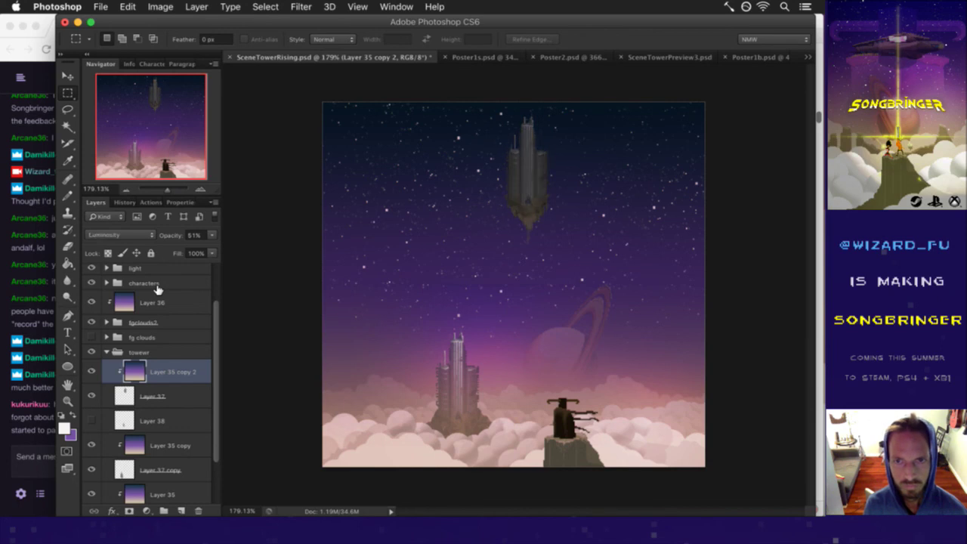
{"action": "key", "text": "shift+plus"}
Step: Continue cycling through Dissolve, Color Burn, Color Dodge and Lighter Color, stopping on Linear Light
{"action": "key", "text": "shift+plus"}
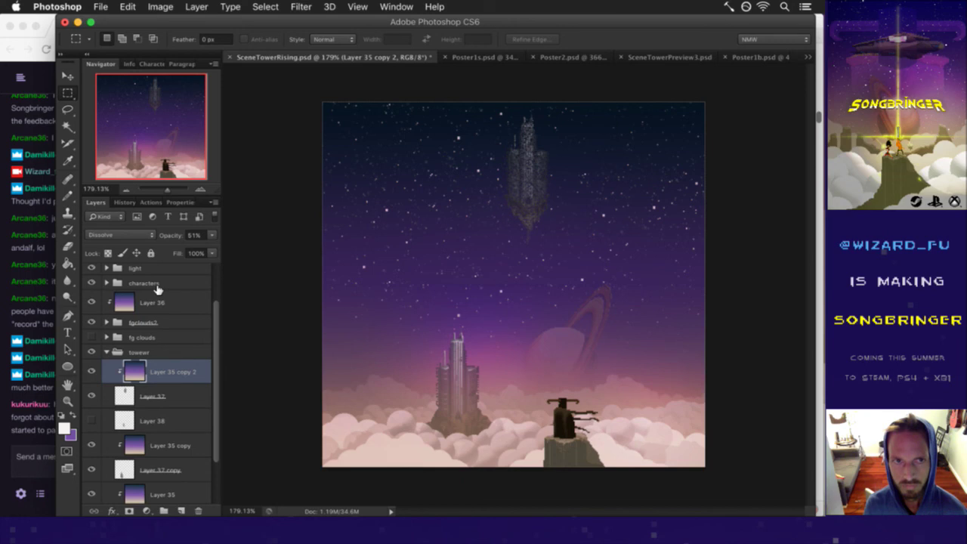
{"action": "key", "text": "shift+plus"}
{"action": "key", "text": "shift+plus"}
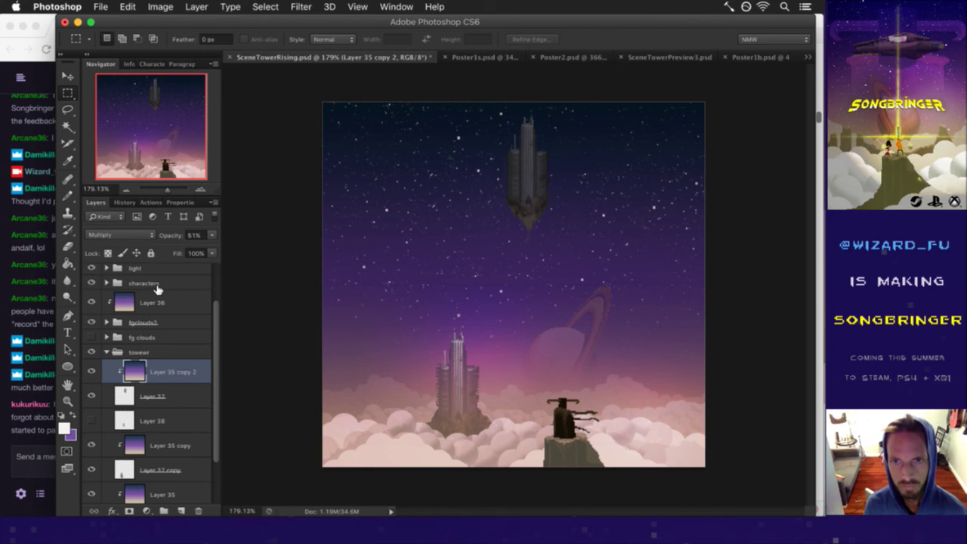
{"action": "key", "text": "shift+plus"}
{"action": "key", "text": "shift+plus"}
{"action": "key", "text": "shift+plus"}
{"action": "key", "text": "shift+plus"}
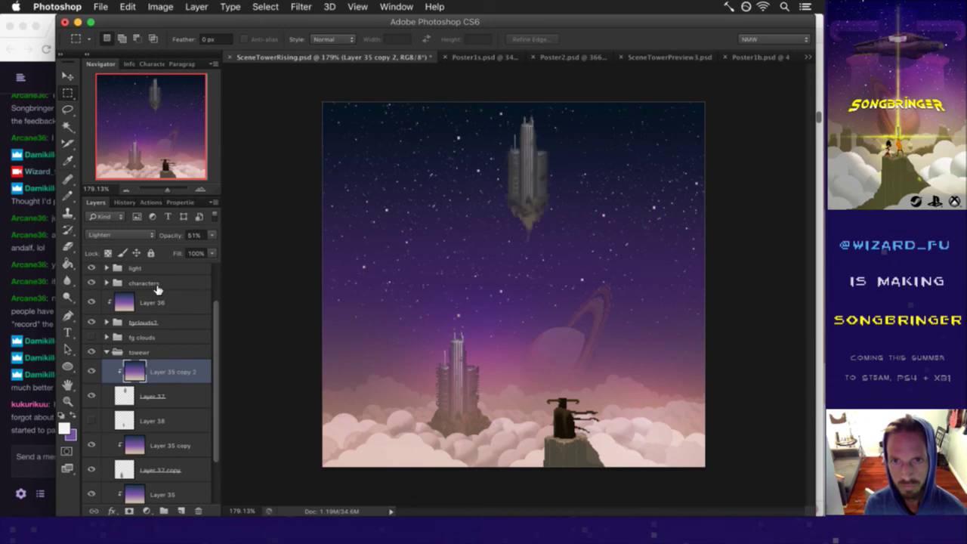
{"action": "key", "text": "shift+plus"}
{"action": "key", "text": "shift+plus"}
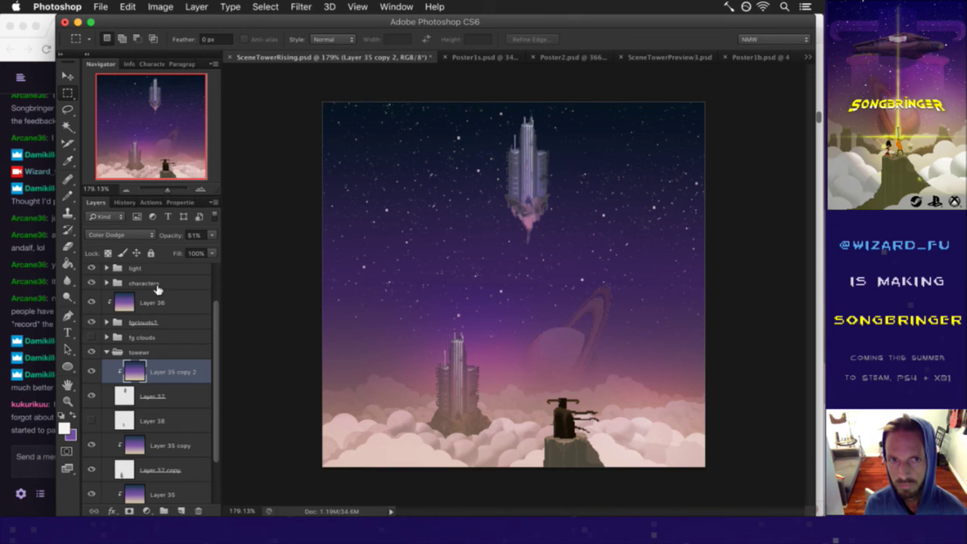
{"action": "key", "text": "shift+plus"}
{"action": "key", "text": "shift+plus"}
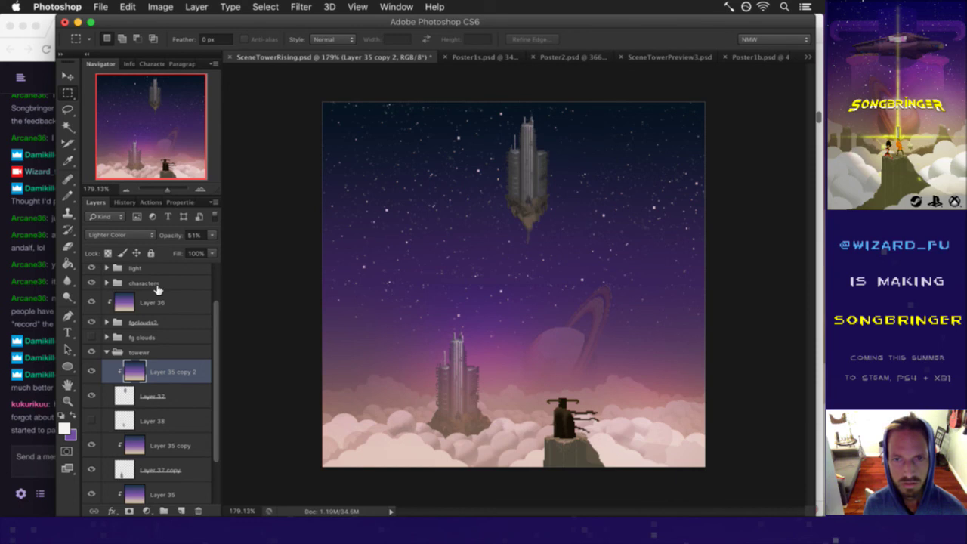
{"action": "key", "text": "shift+plus"}
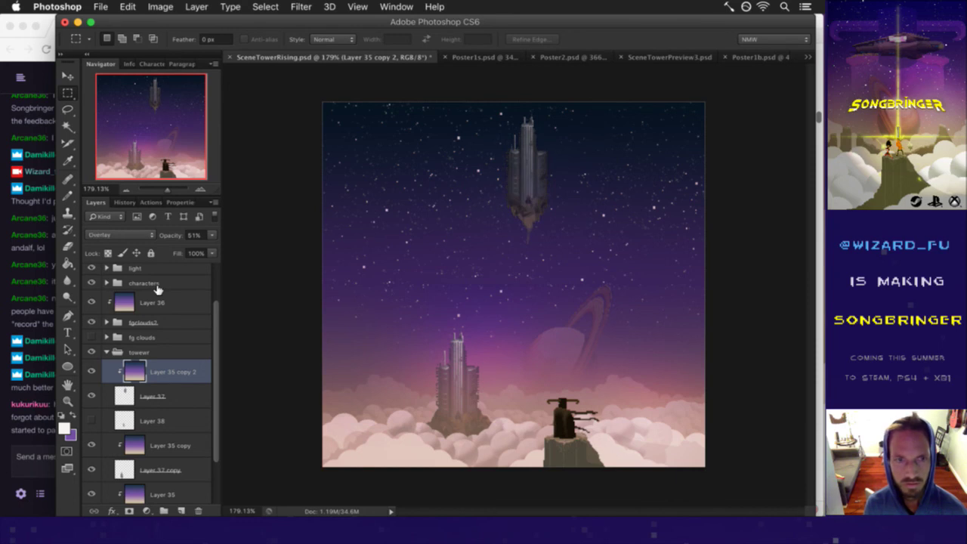
{"action": "key", "text": "shift+plus"}
{"action": "key", "text": "shift+plus"}
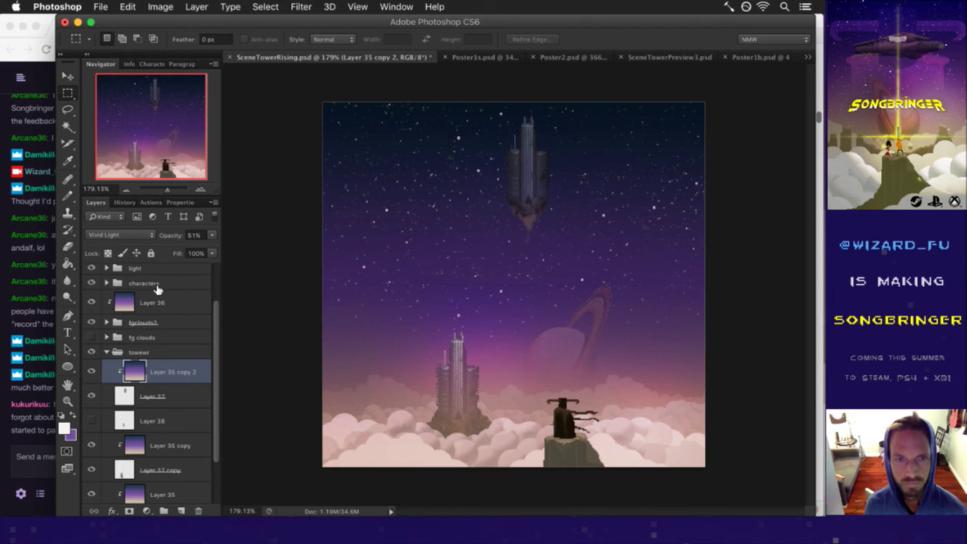
{"action": "key", "text": "shift+plus"}
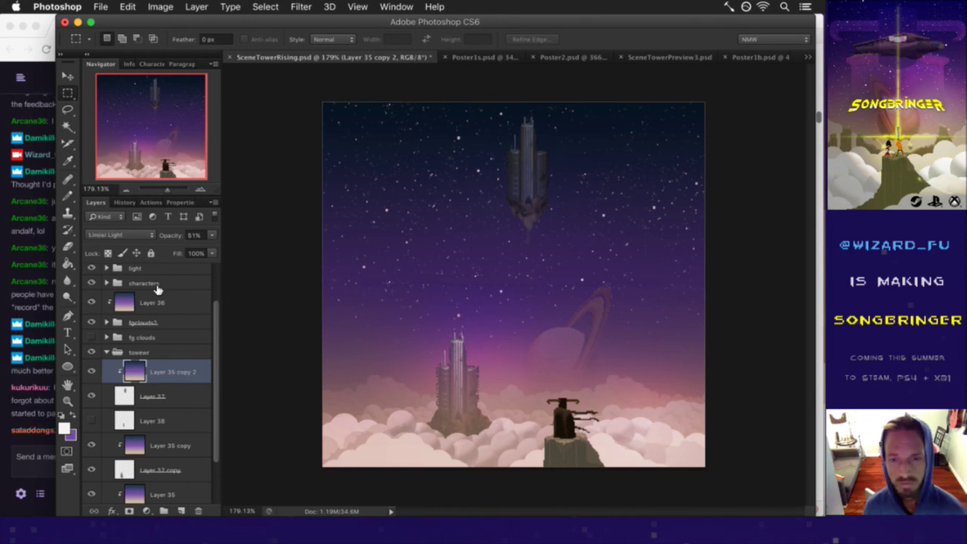
{"action": "left_click", "coordinate": [16, 447]}
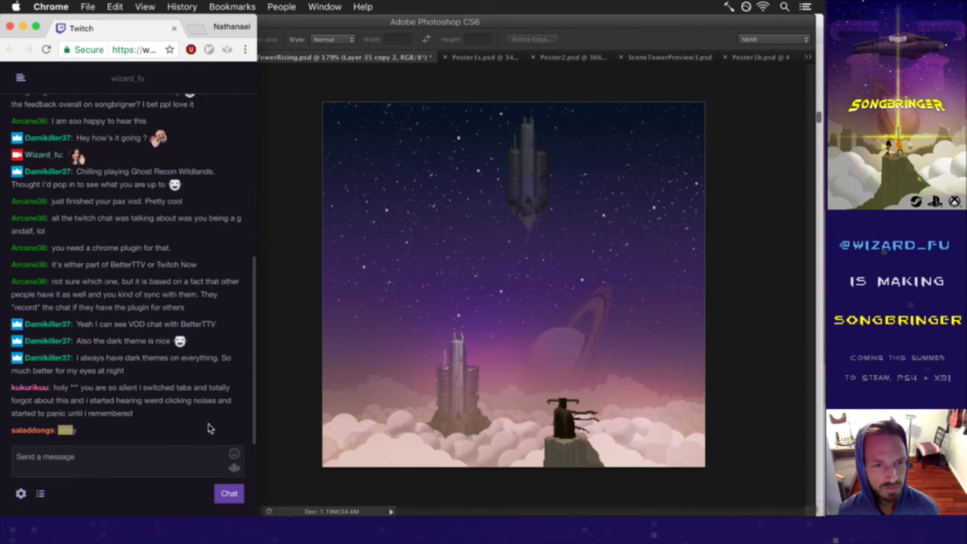
{"action": "left_click", "coordinate": [308, 377]}
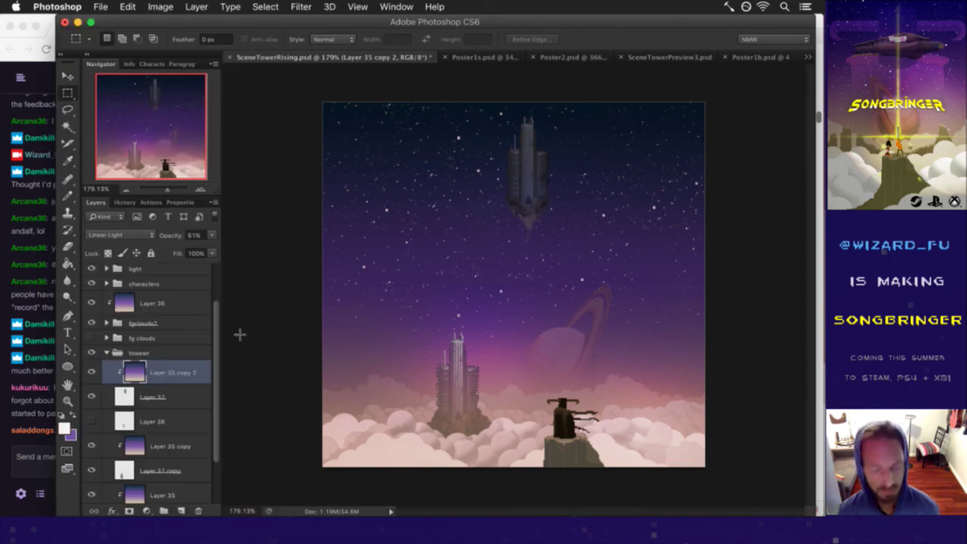
Step: Audition Pin Light, Hard Mix, Exclusion, Subtract, Hue and Luminosity blending on the overlay
{"action": "key", "text": "shift+plus"}
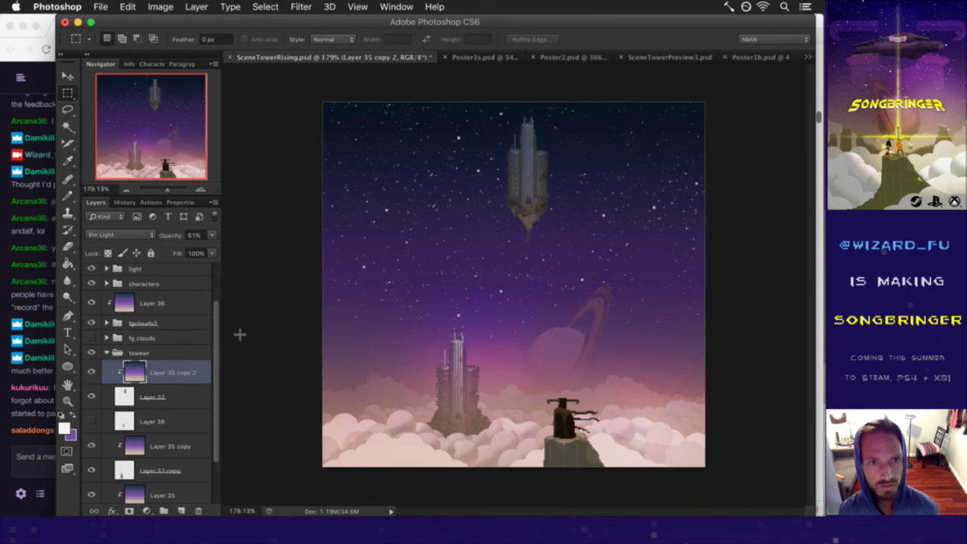
{"action": "key", "text": "shift+plus"}
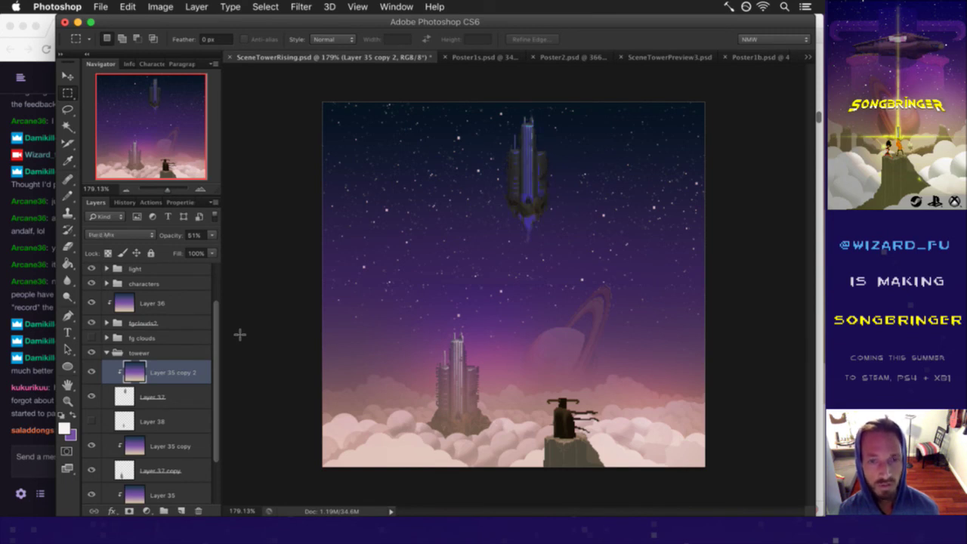
{"action": "key", "text": "shift+plus"}
{"action": "key", "text": "shift+plus"}
{"action": "key", "text": "shift+plus"}
{"action": "key", "text": "shift+plus"}
{"action": "key", "text": "shift+minus"}
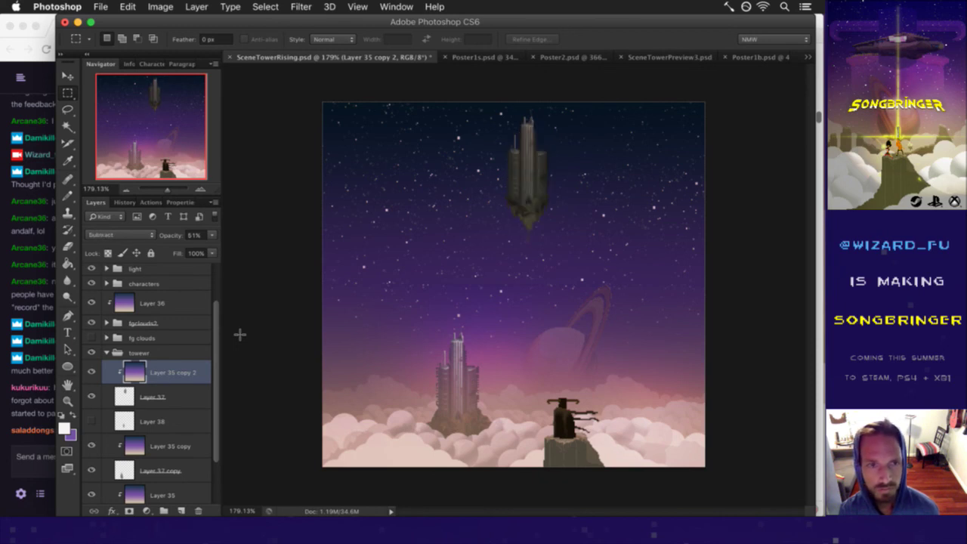
{"action": "key", "text": "shift+plus"}
{"action": "key", "text": "shift+plus"}
{"action": "key", "text": "shift+plus"}
{"action": "key", "text": "shift+plus"}
{"action": "key", "text": "shift+plus"}
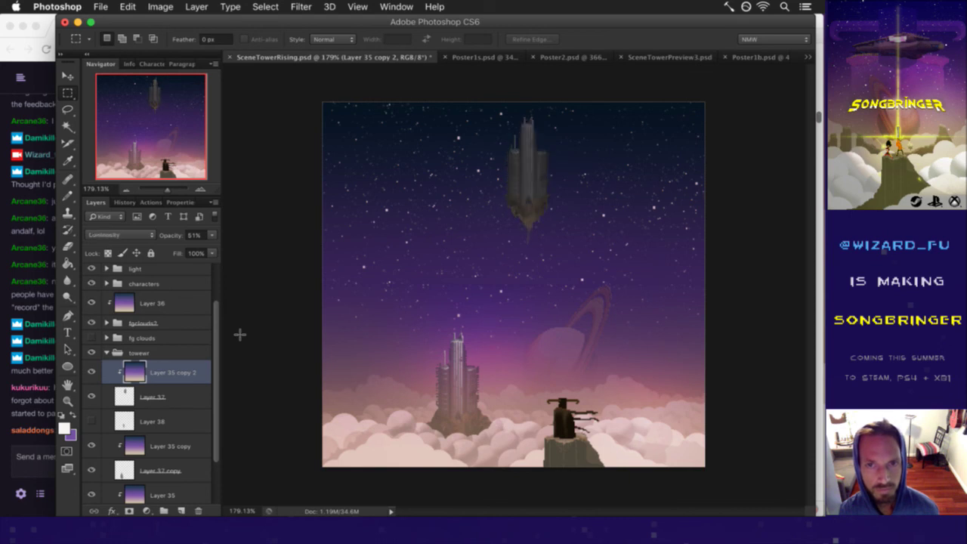
{"action": "key", "text": "shift+plus"}
{"action": "key", "text": "shift+minus"}
{"action": "key", "text": "shift+plus"}
{"action": "key", "text": "shift+minus"}
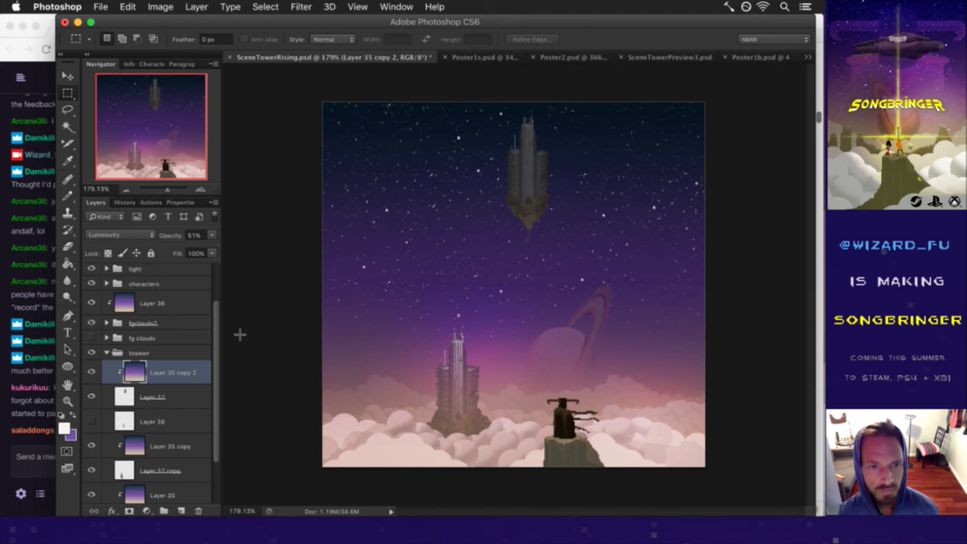
Step: Pick Lighten from the blend mode list, then step to Darker Color
{"action": "left_click", "coordinate": [155, 236]}
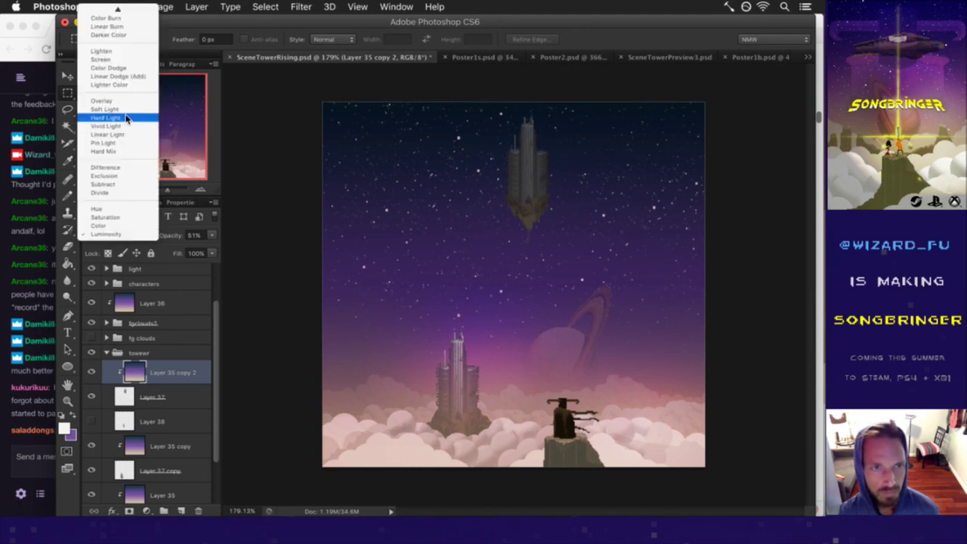
{"action": "left_click", "coordinate": [121, 51]}
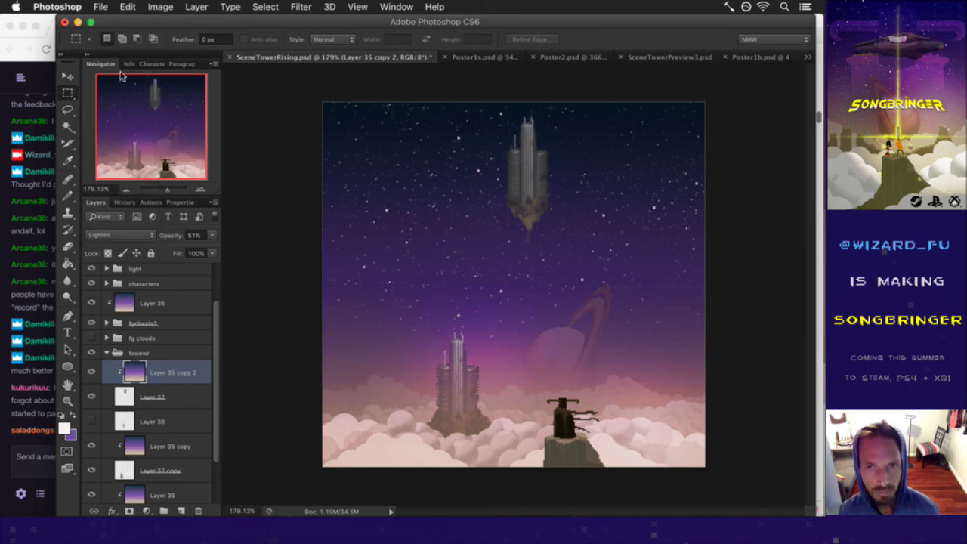
{"action": "key", "text": "shift+minus"}
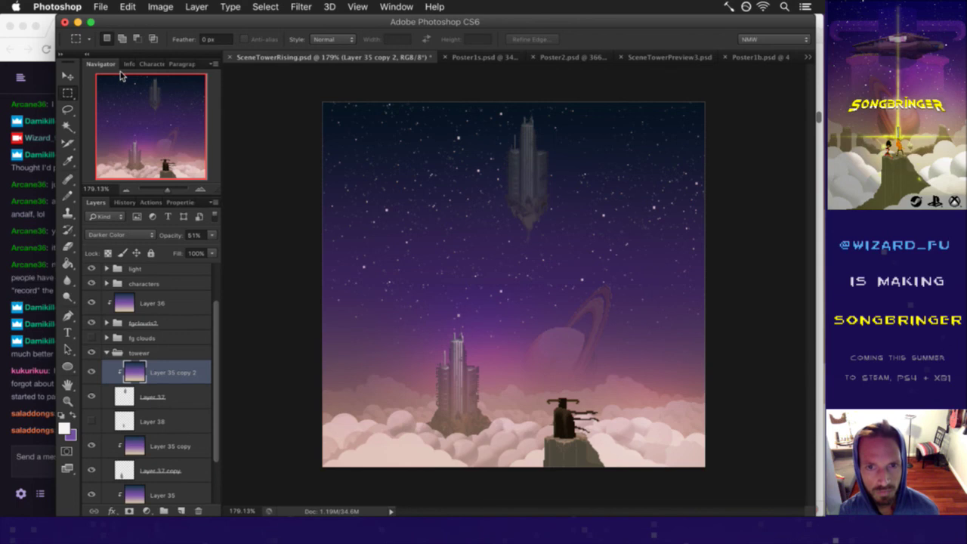
{"action": "left_click", "coordinate": [13, 410]}
{"action": "left_click_drag", "start_coordinate": [111, 430], "coordinate": [81, 430]}
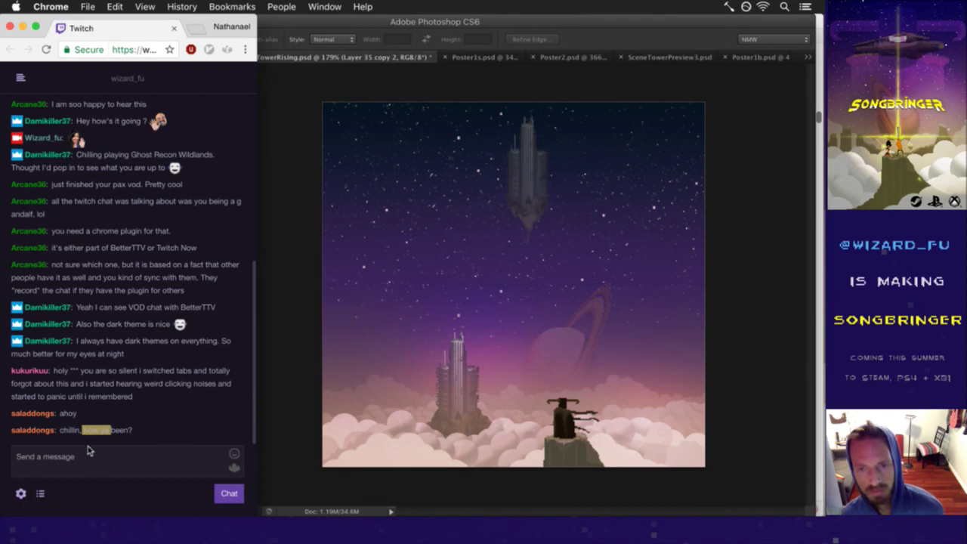
{"action": "left_click", "coordinate": [284, 345]}
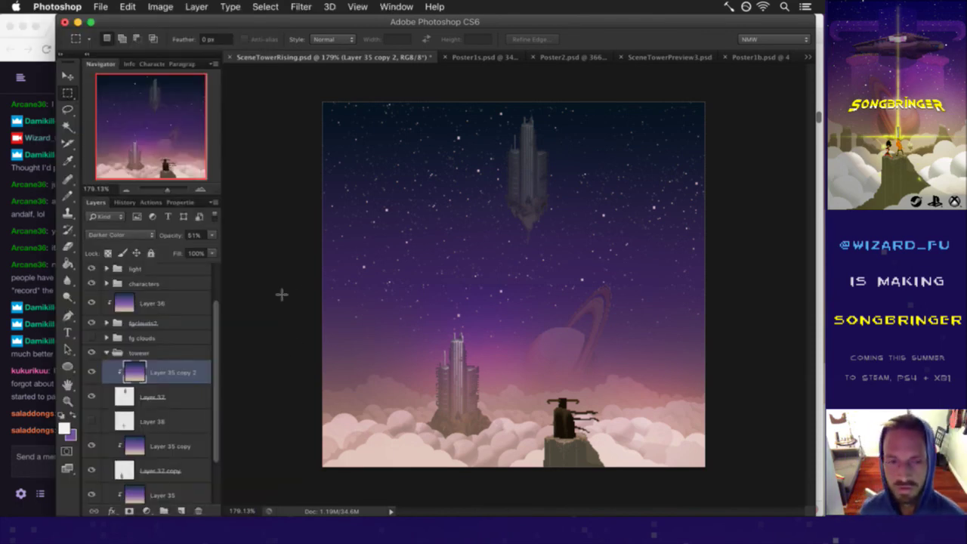
Step: Move the Layer 37 tower down beside the main tower and try Darken blending
{"action": "left_click", "coordinate": [129, 391]}
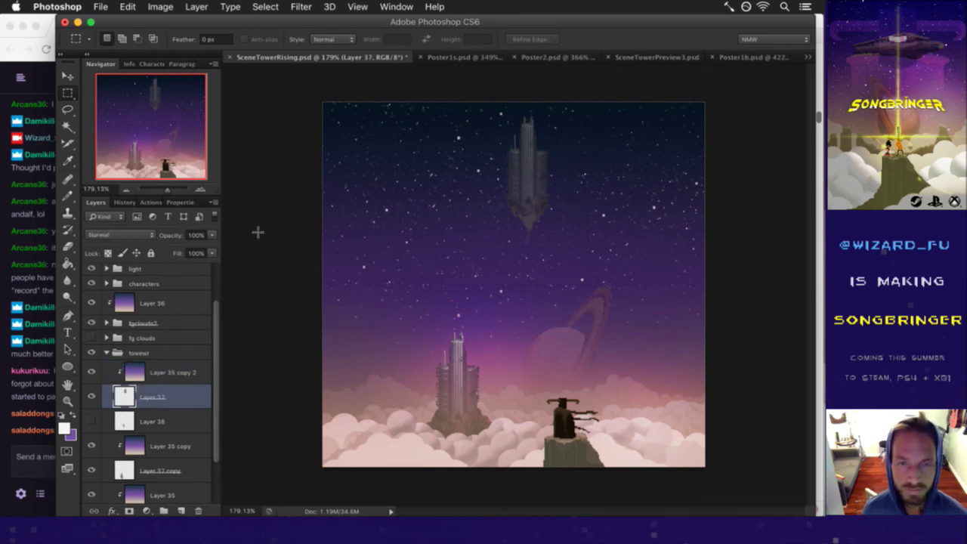
{"action": "key", "text": "v"}
{"action": "left_click_drag", "start_coordinate": [536, 149], "coordinate": [517, 364]}
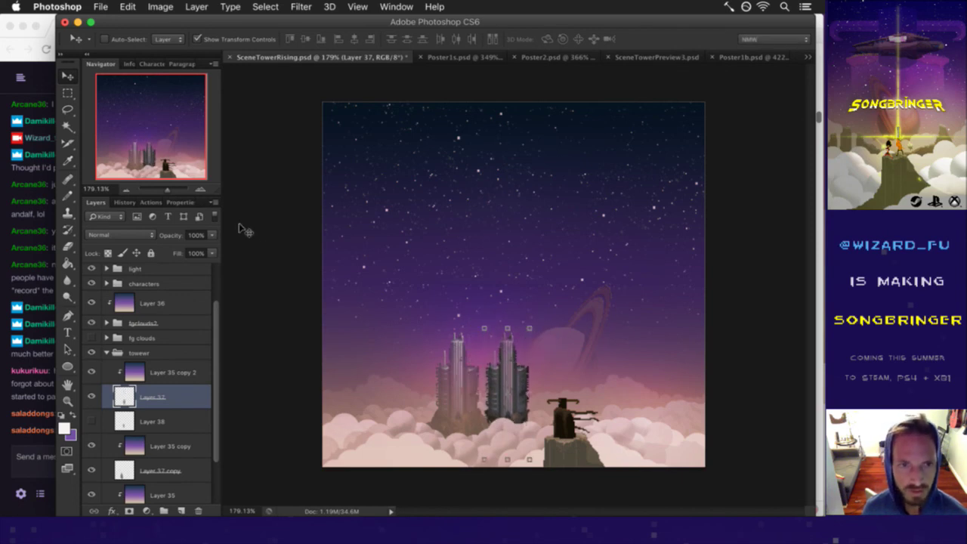
{"action": "left_click", "coordinate": [148, 236]}
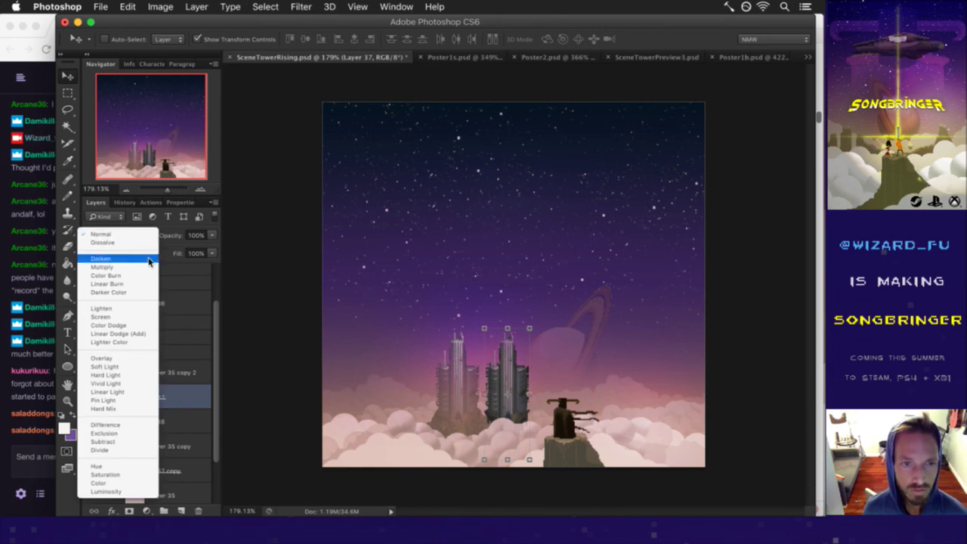
{"action": "left_click", "coordinate": [149, 261]}
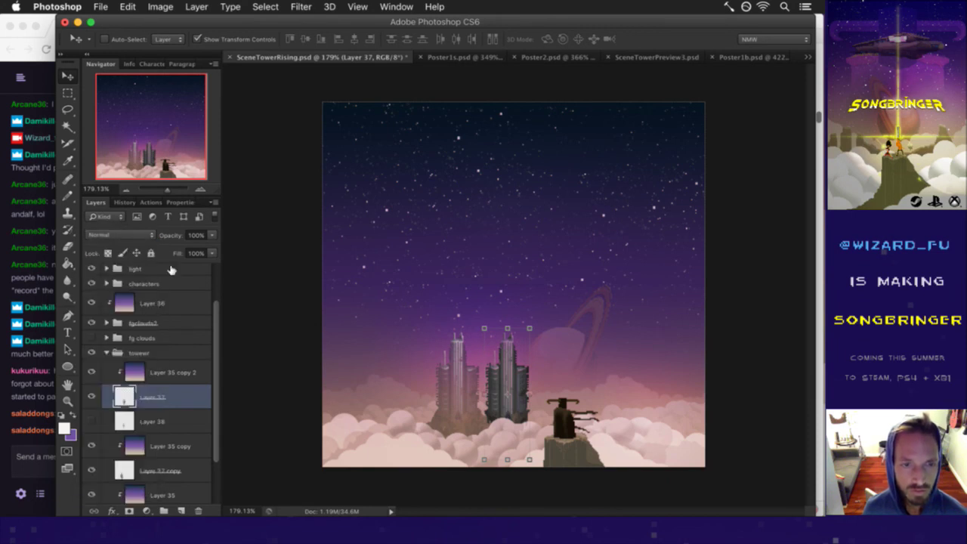
Step: Shift the middle tower up and to the right above the pink clouds
{"action": "left_click", "coordinate": [147, 370]}
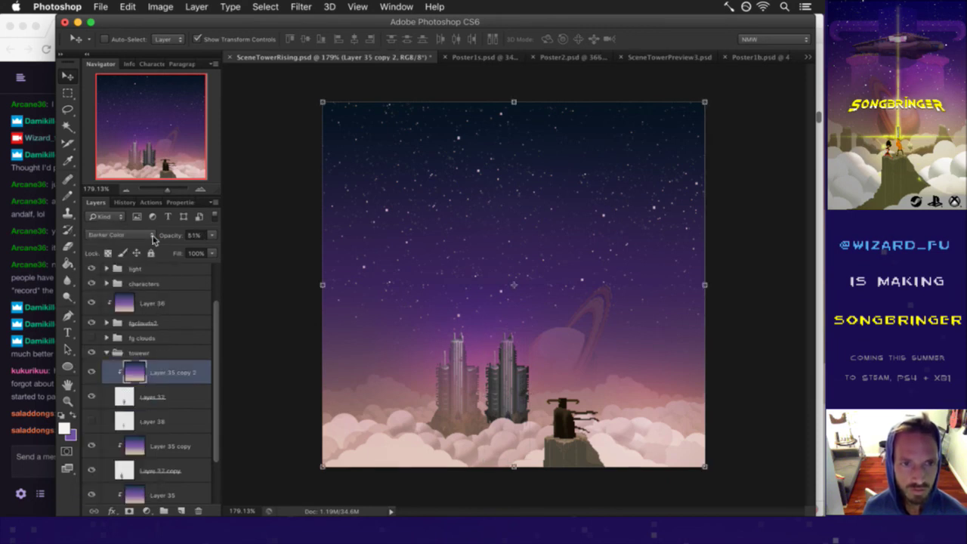
{"action": "scroll", "coordinate": [153, 239], "scroll_direction": "down", "scroll_amount": 2}
{"action": "scroll", "coordinate": [153, 238], "scroll_direction": "up", "scroll_amount": 1}
{"action": "scroll", "coordinate": [153, 238], "scroll_direction": "down", "scroll_amount": 3}
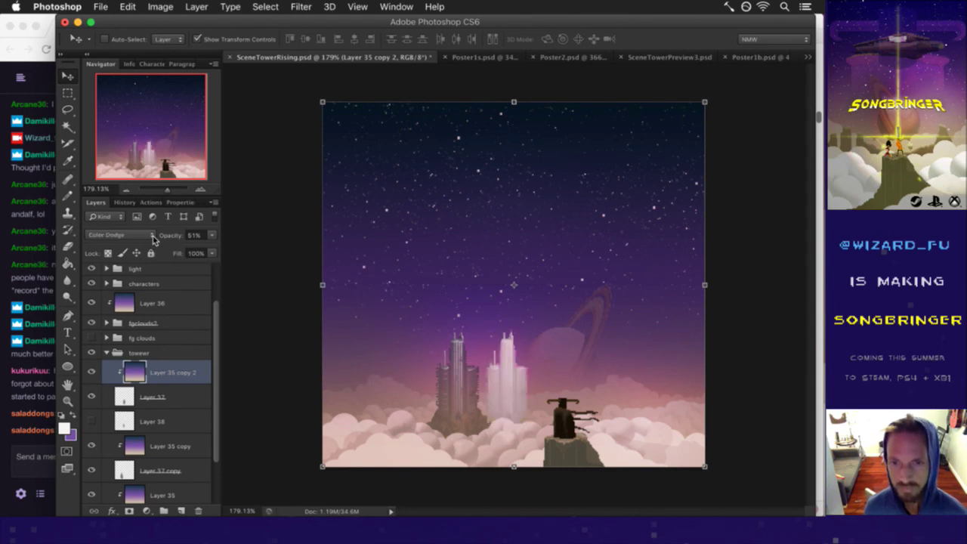
{"action": "scroll", "coordinate": [154, 239], "scroll_direction": "down", "scroll_amount": 1}
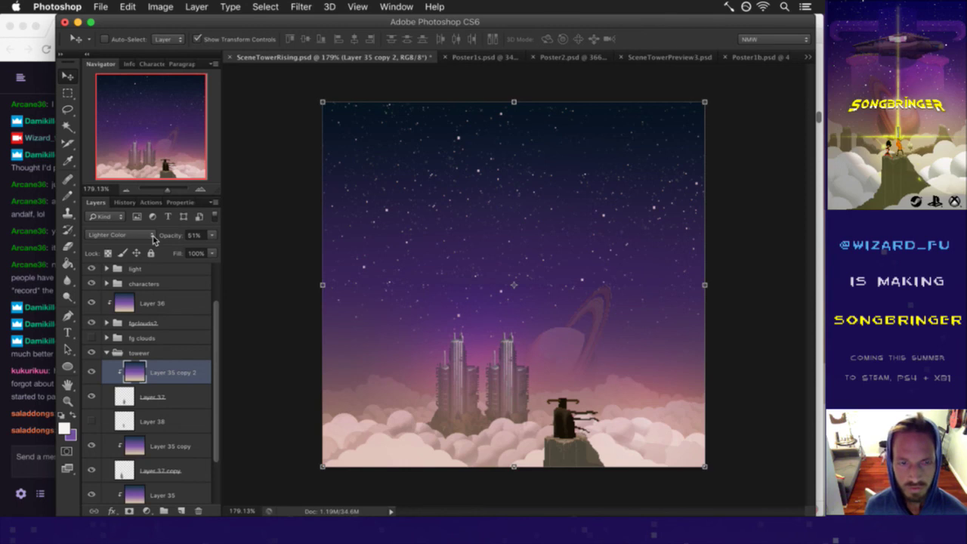
{"action": "scroll", "coordinate": [153, 239], "scroll_direction": "down", "scroll_amount": 1}
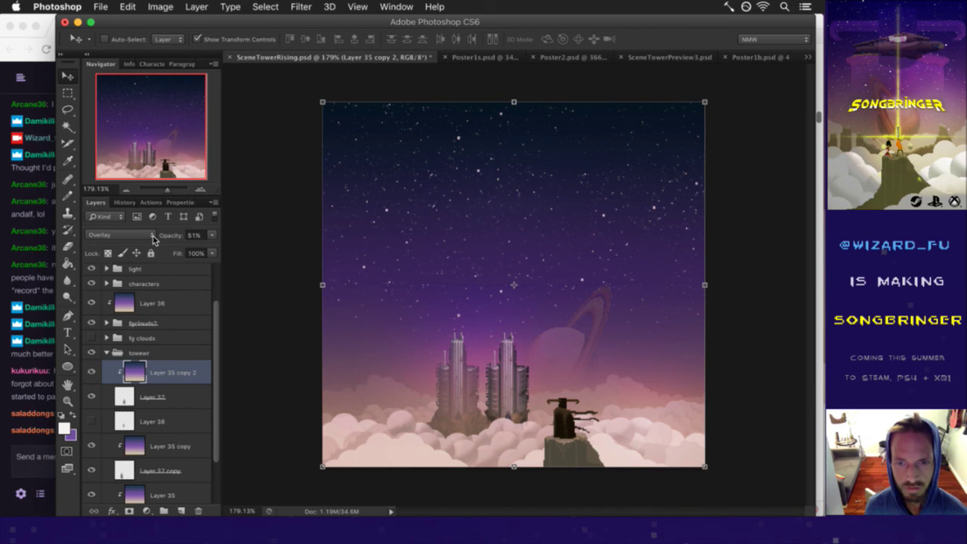
{"action": "left_click", "coordinate": [129, 393]}
{"action": "left_click_drag", "start_coordinate": [482, 402], "coordinate": [522, 322]}
{"action": "left_click", "coordinate": [135, 370]}
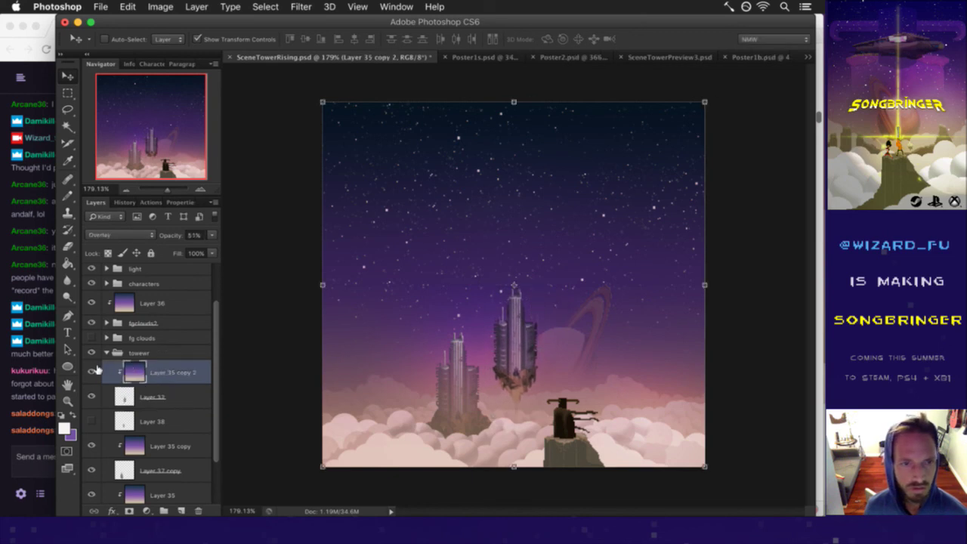
Step: Hide the gradient overlay and zoom in on the floating tower's rock underside
{"action": "left_click", "coordinate": [91, 372]}
{"action": "left_click_drag", "start_coordinate": [505, 384], "coordinate": [593, 409]}
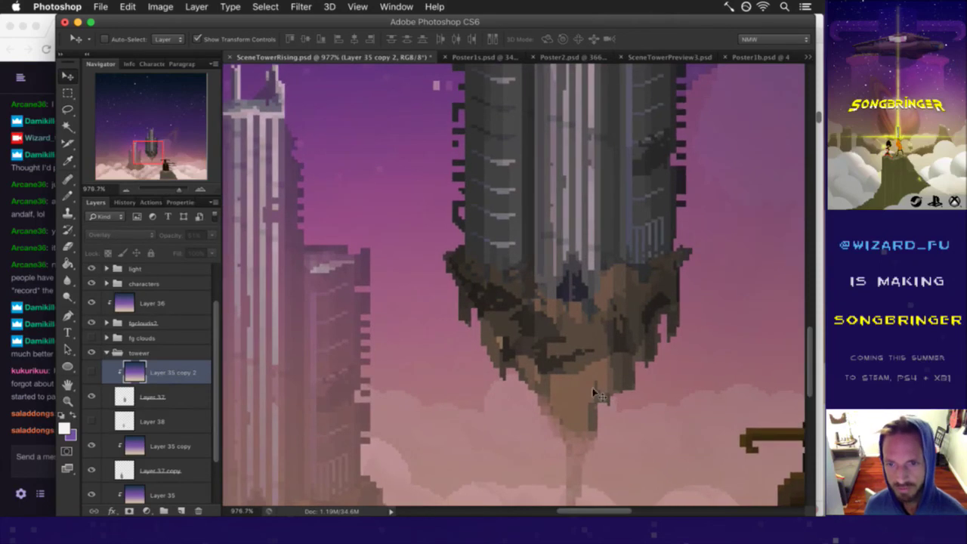
{"action": "left_click_drag", "start_coordinate": [543, 371], "coordinate": [490, 355]}
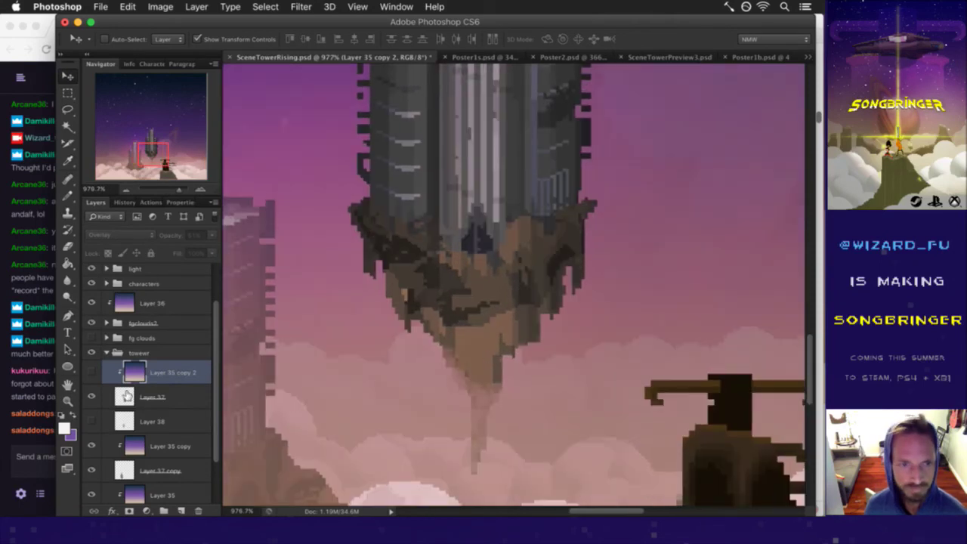
{"action": "left_click", "coordinate": [123, 398]}
{"action": "double_click", "coordinate": [124, 398]}
{"action": "left_click", "coordinate": [764, 136]}
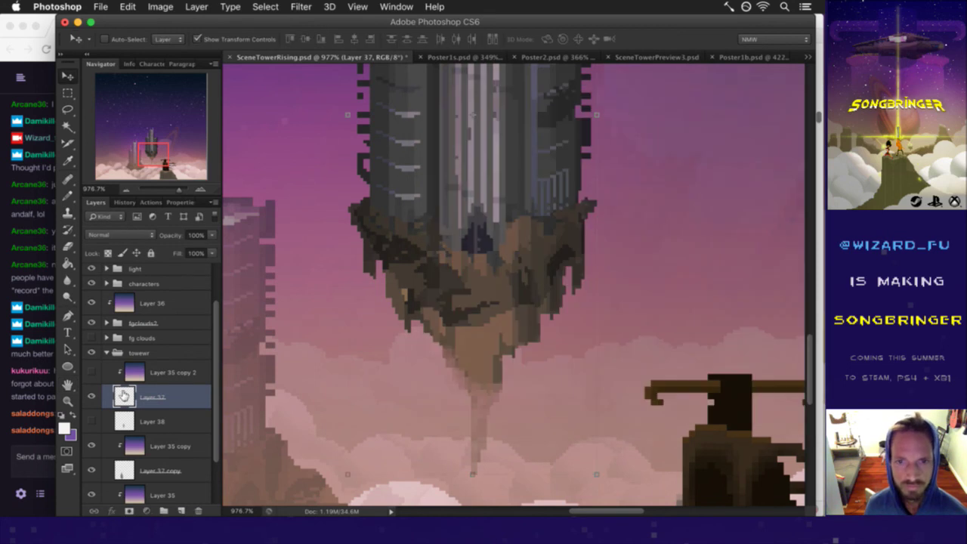
{"action": "left_click", "coordinate": [125, 397], "text": "super"}
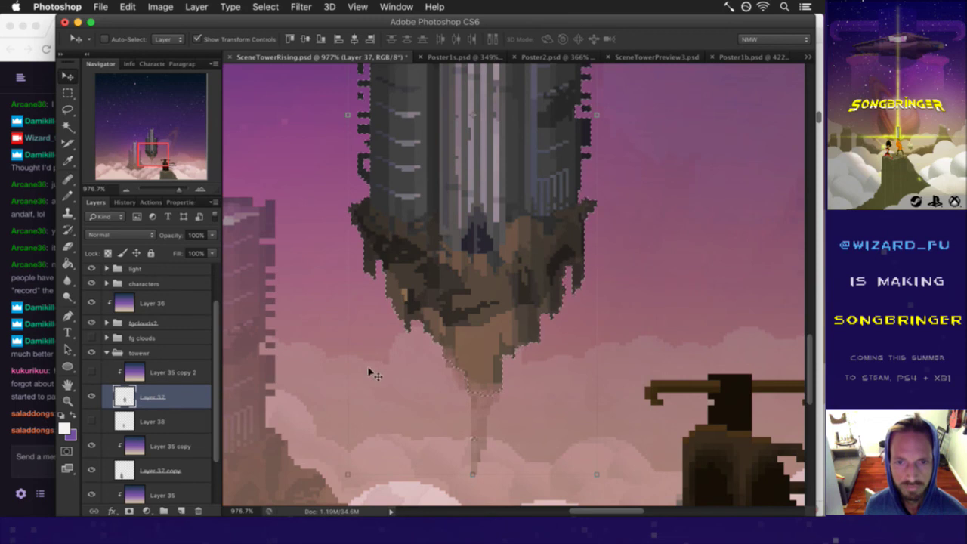
Step: Hide the light group and sample the grey-brown rock colour with the Eyedropper
{"action": "key", "text": "m"}
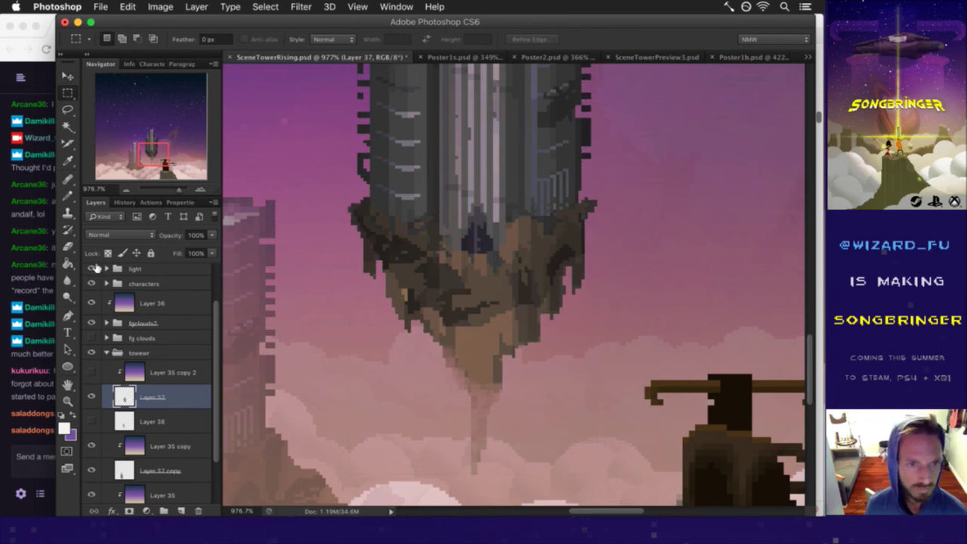
{"action": "left_click", "coordinate": [91, 269]}
{"action": "key", "text": "i"}
{"action": "left_click", "coordinate": [456, 322]}
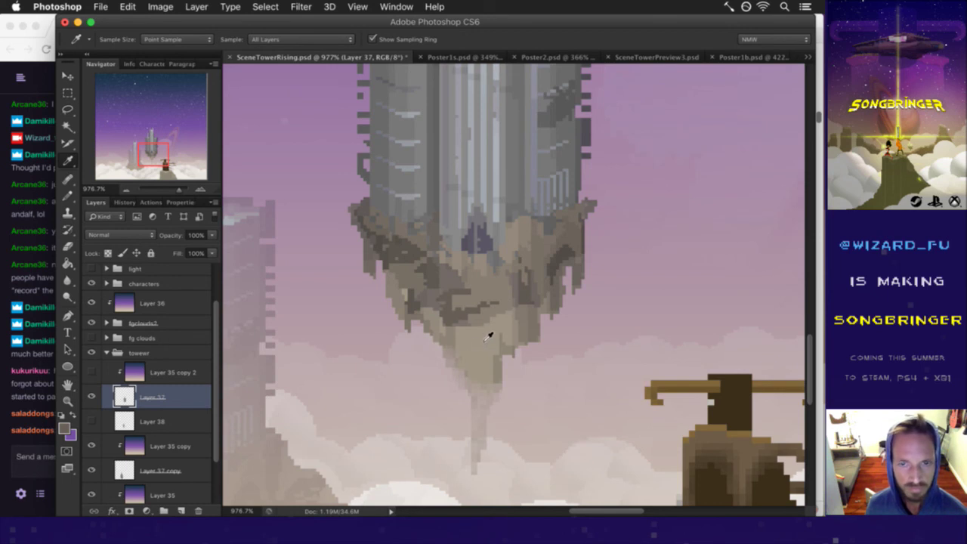
Step: Zoom in and draw the spike's dark columns under the rock with a 1 px pencil
{"action": "key", "text": "b"}
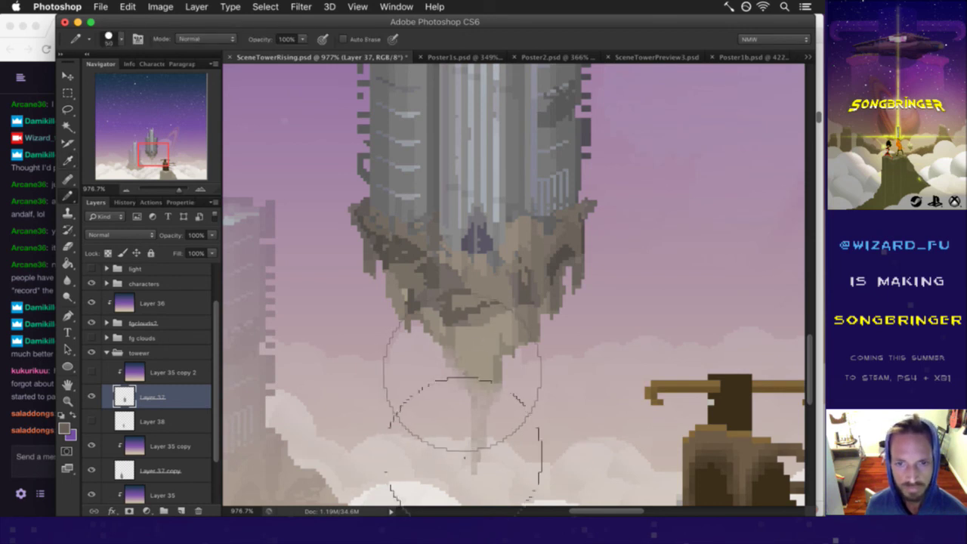
{"action": "left_click", "coordinate": [510, 409], "text": "super"}
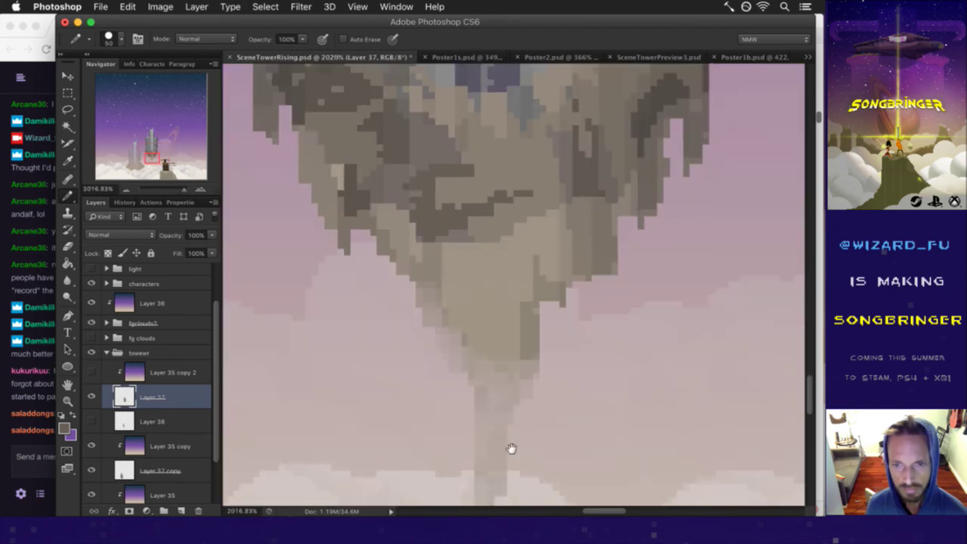
{"action": "left_click", "coordinate": [509, 449], "text": "super"}
{"action": "key", "text": "bracketleft"}
{"action": "key", "text": "bracketleft"}
{"action": "key", "text": "bracketleft"}
{"action": "key", "text": "bracketleft"}
{"action": "key", "text": "bracketleft"}
{"action": "key", "text": "bracketleft"}
{"action": "key", "text": "bracketleft"}
{"action": "key", "text": "bracketleft"}
{"action": "key", "text": "bracketleft"}
{"action": "key", "text": "bracketleft"}
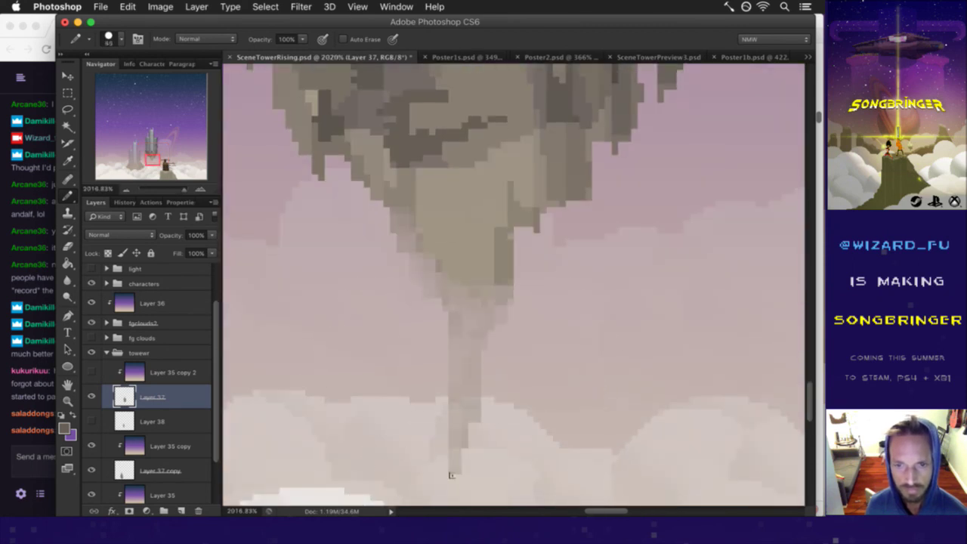
{"action": "left_click_drag", "start_coordinate": [457, 466], "coordinate": [457, 411]}
{"action": "left_click_drag", "start_coordinate": [451, 475], "coordinate": [450, 378]}
{"action": "mouse_move", "coordinate": [466, 457]}
{"action": "left_mouse_down"}
{"action": "mouse_move", "coordinate": [472, 407]}
{"action": "mouse_move", "coordinate": [478, 432]}
{"action": "mouse_move", "coordinate": [477, 345]}
{"action": "left_mouse_up"}
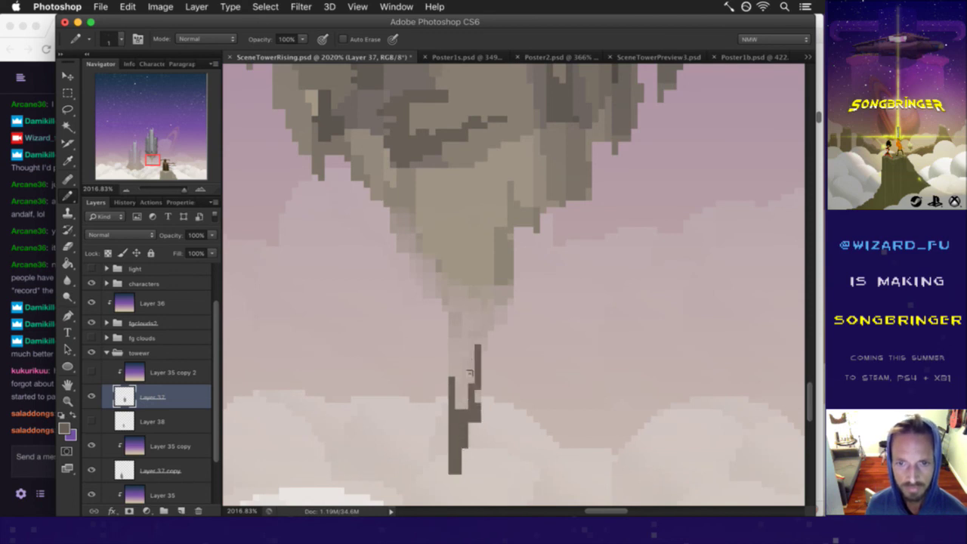
{"action": "mouse_move", "coordinate": [483, 359]}
{"action": "left_mouse_down"}
{"action": "mouse_move", "coordinate": [492, 321]}
{"action": "mouse_move", "coordinate": [505, 332]}
{"action": "mouse_move", "coordinate": [510, 284]}
{"action": "left_mouse_up"}
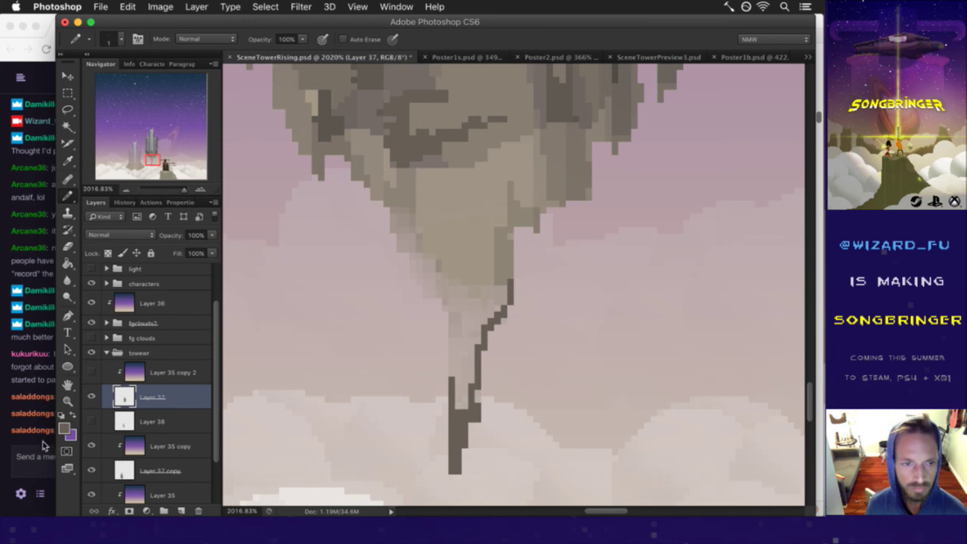
Step: Extend the spike outline upward and close it across the top
{"action": "left_click", "coordinate": [43, 444]}
{"action": "left_click_drag", "start_coordinate": [84, 432], "coordinate": [156, 436]}
{"action": "left_click", "coordinate": [165, 436]}
{"action": "left_click", "coordinate": [462, 387]}
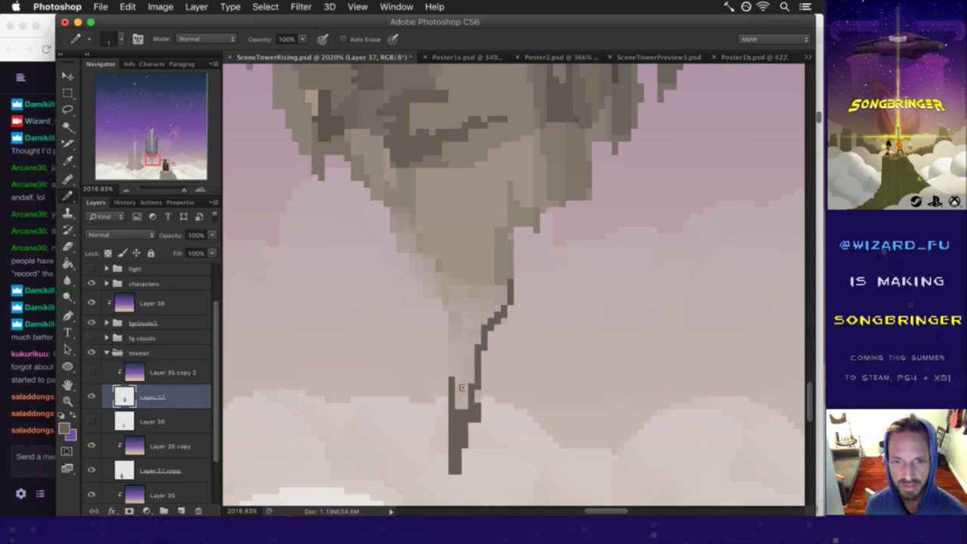
{"action": "mouse_move", "coordinate": [454, 388]}
{"action": "left_mouse_down"}
{"action": "mouse_move", "coordinate": [456, 328]}
{"action": "mouse_move", "coordinate": [452, 345]}
{"action": "mouse_move", "coordinate": [443, 309]}
{"action": "mouse_move", "coordinate": [432, 307]}
{"action": "left_mouse_up"}
{"action": "left_click", "coordinate": [419, 283]}
{"action": "mouse_move", "coordinate": [416, 277]}
{"action": "left_mouse_down"}
{"action": "mouse_move", "coordinate": [413, 263]}
{"action": "mouse_move", "coordinate": [429, 258]}
{"action": "mouse_move", "coordinate": [446, 274]}
{"action": "mouse_move", "coordinate": [505, 288]}
{"action": "left_mouse_up"}
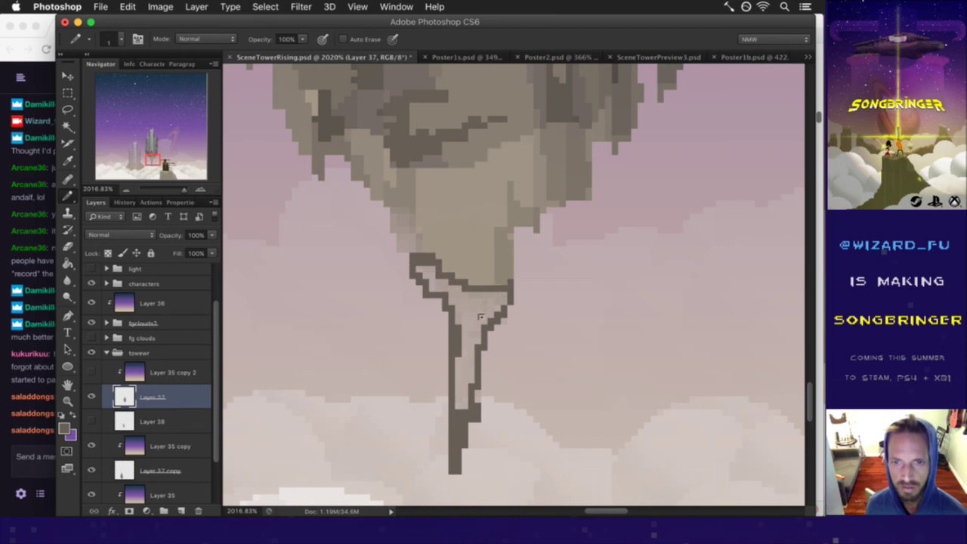
Step: Fill the spike outline and its leftover light pixels solid with the Paint Bucket
{"action": "key", "text": "g"}
{"action": "left_click", "coordinate": [480, 317]}
{"action": "left_click", "coordinate": [479, 368]}
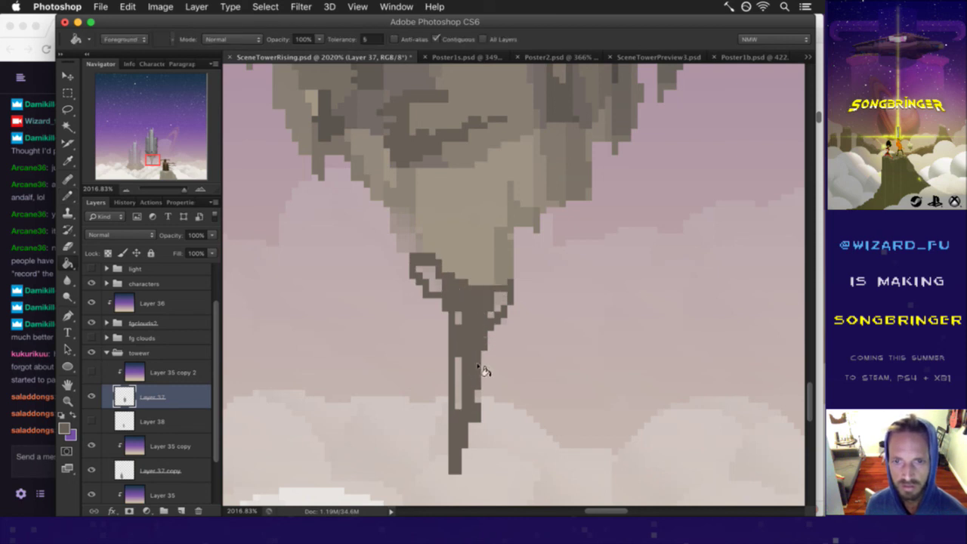
{"action": "left_click", "coordinate": [461, 382]}
{"action": "left_click", "coordinate": [457, 318]}
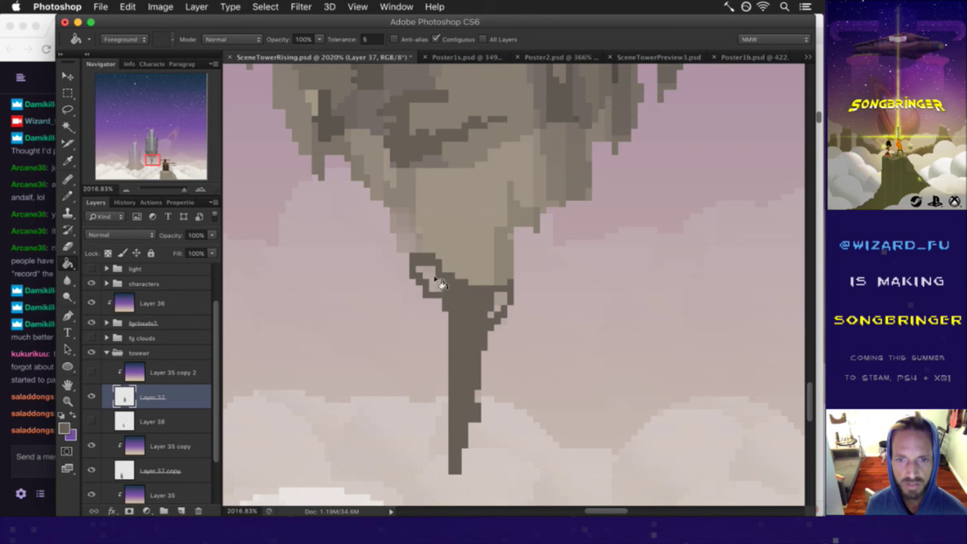
{"action": "left_click", "coordinate": [442, 286]}
{"action": "left_click", "coordinate": [499, 309]}
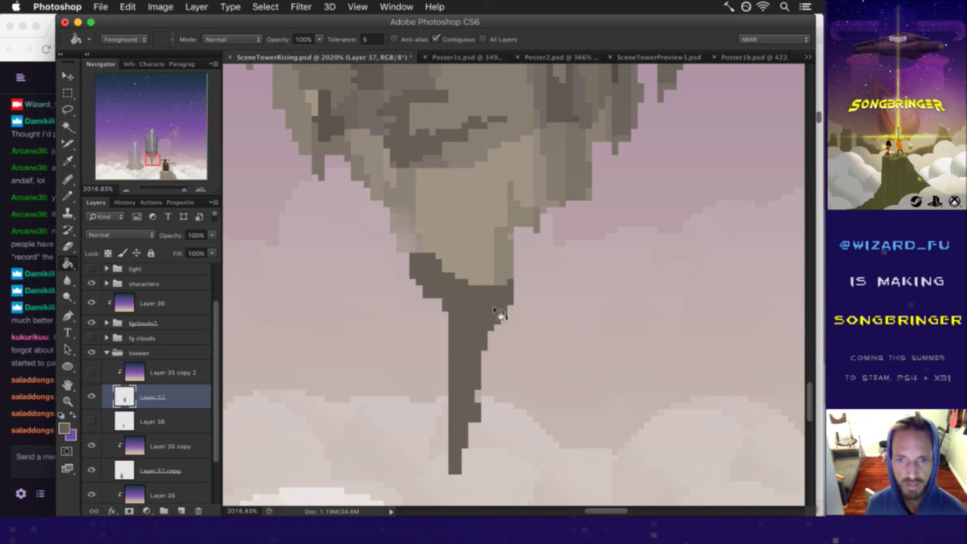
{"action": "left_click", "coordinate": [27, 443]}
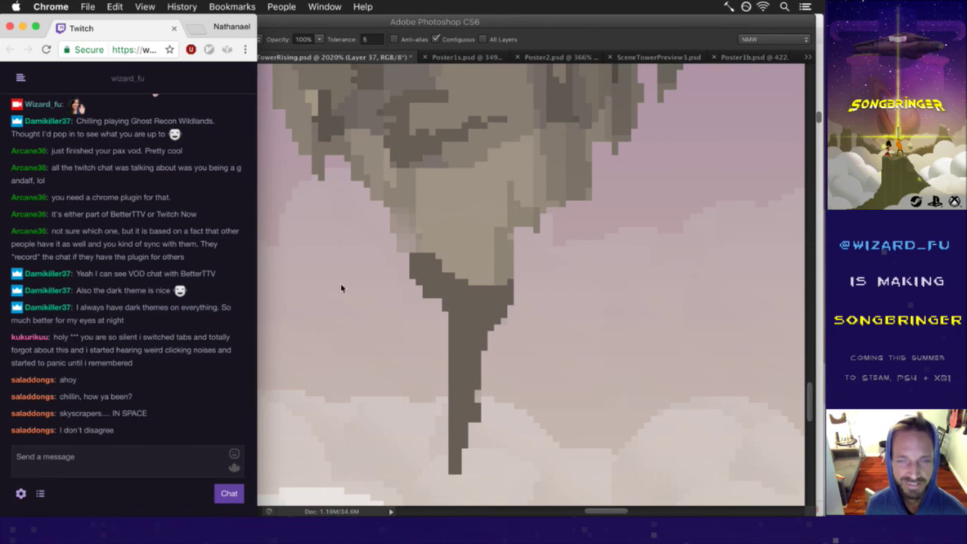
{"action": "left_click", "coordinate": [544, 47]}
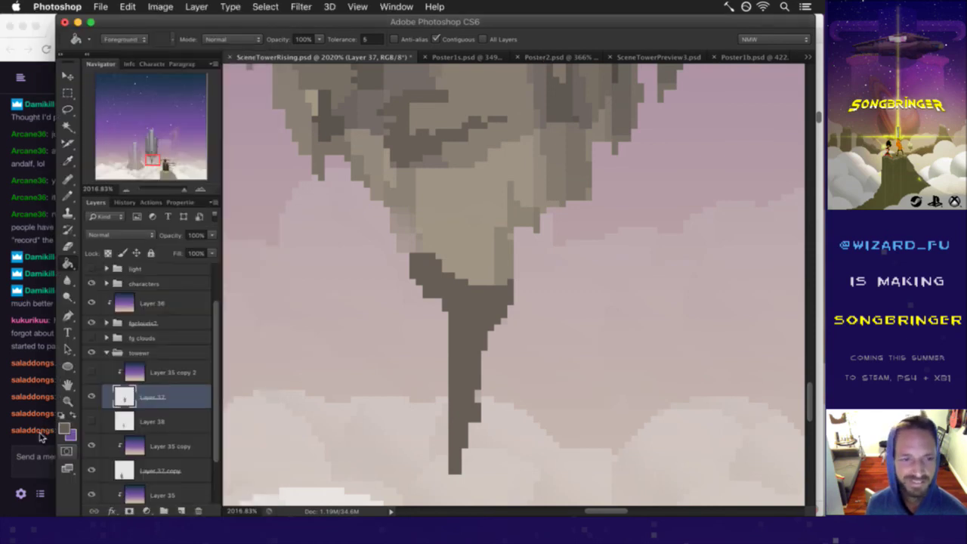
{"action": "left_click", "coordinate": [42, 434]}
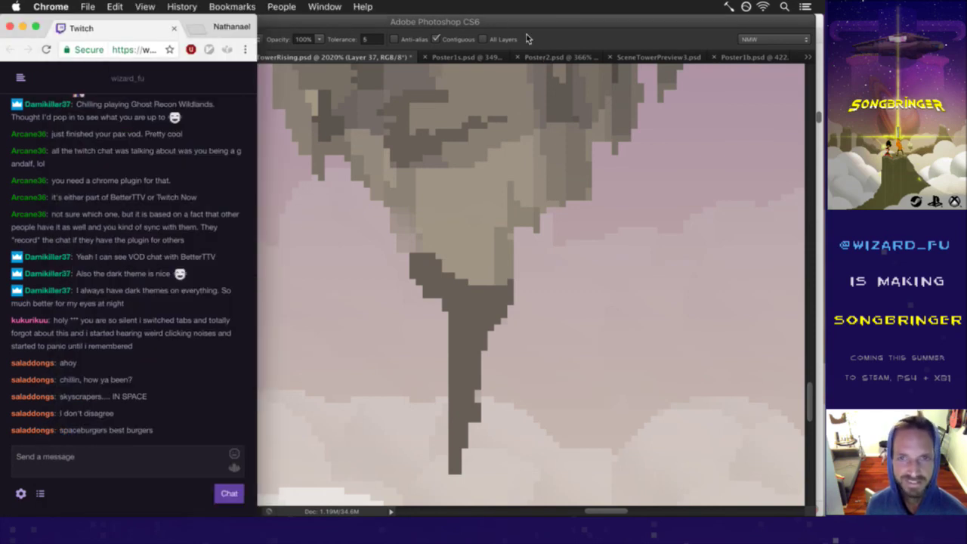
{"action": "left_click", "coordinate": [527, 39]}
Step: Draw a dark edge along the trunk's upper-left side and fill the rock's light region with a sampled colour
{"action": "scroll", "coordinate": [450, 318], "scroll_direction": "up", "scroll_amount": 3}
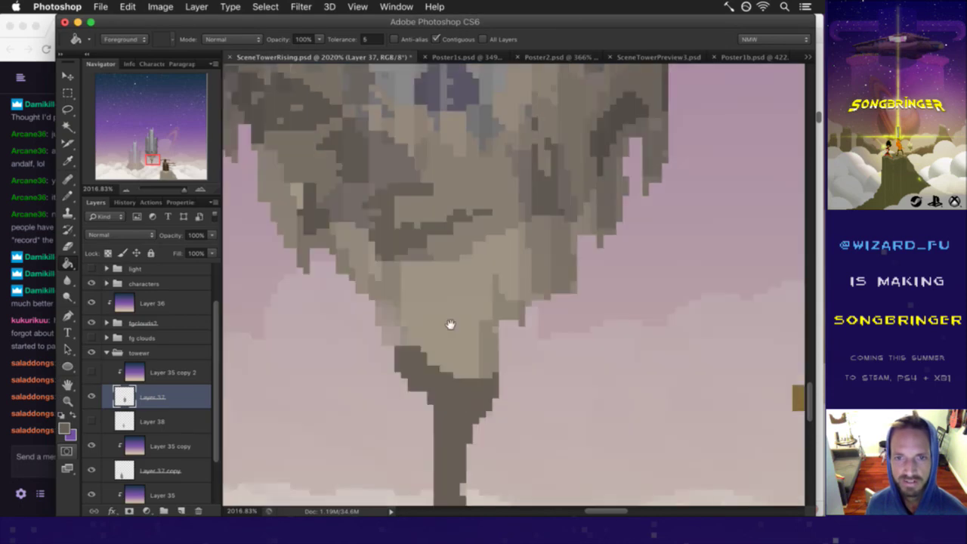
{"action": "key", "text": "b"}
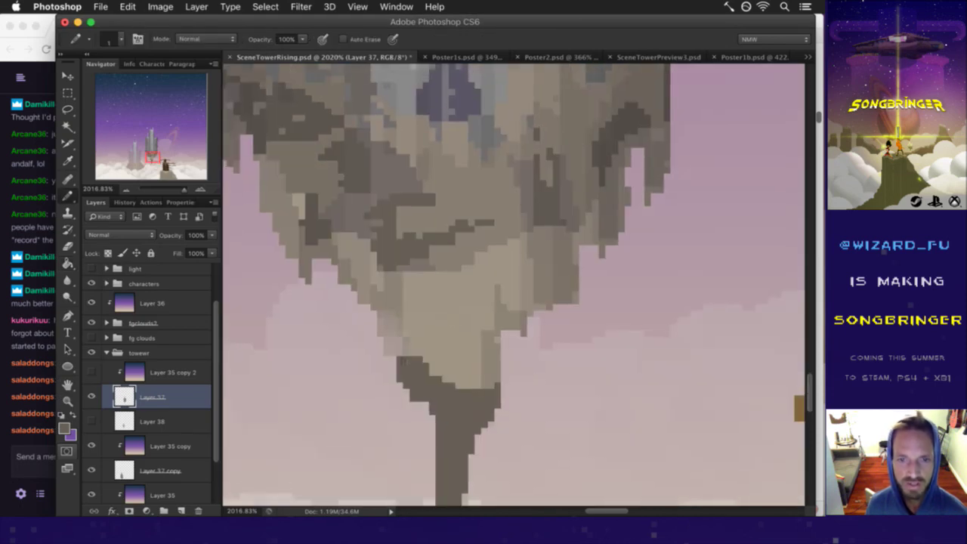
{"action": "mouse_move", "coordinate": [384, 364]}
{"action": "left_mouse_down"}
{"action": "mouse_move", "coordinate": [397, 353]}
{"action": "mouse_move", "coordinate": [378, 336]}
{"action": "mouse_move", "coordinate": [385, 322]}
{"action": "mouse_move", "coordinate": [399, 336]}
{"action": "mouse_move", "coordinate": [404, 372]}
{"action": "left_mouse_up"}
{"action": "key", "text": "i"}
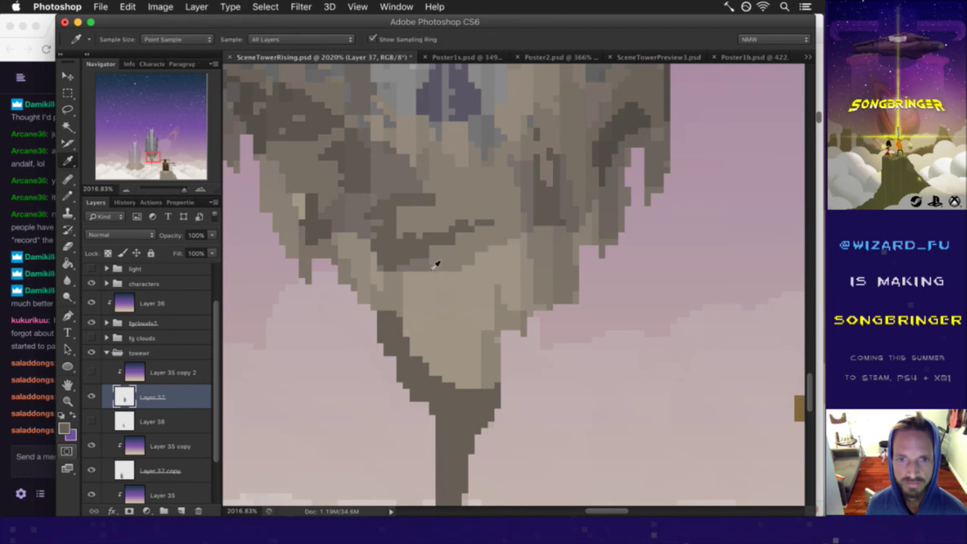
{"action": "left_click", "coordinate": [475, 259]}
{"action": "key", "text": "b"}
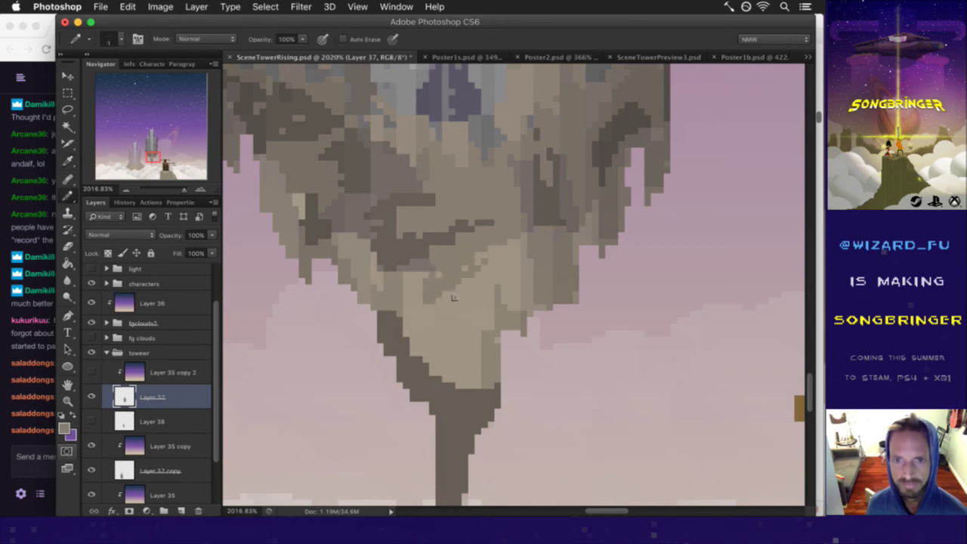
{"action": "key", "text": "g"}
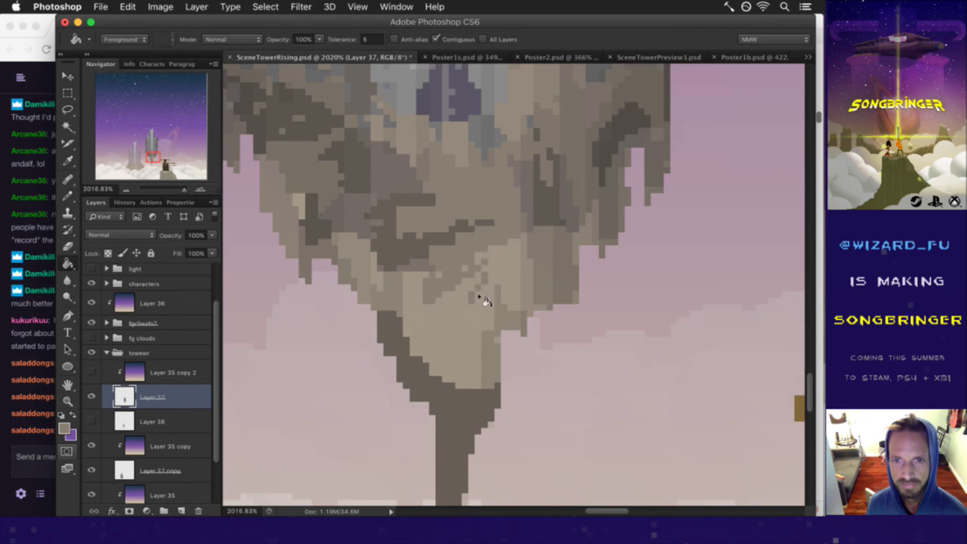
{"action": "left_click", "coordinate": [481, 309]}
Step: Sample a darker rock colour and shade pixels along the spike's lower tip
{"action": "key", "text": "b"}
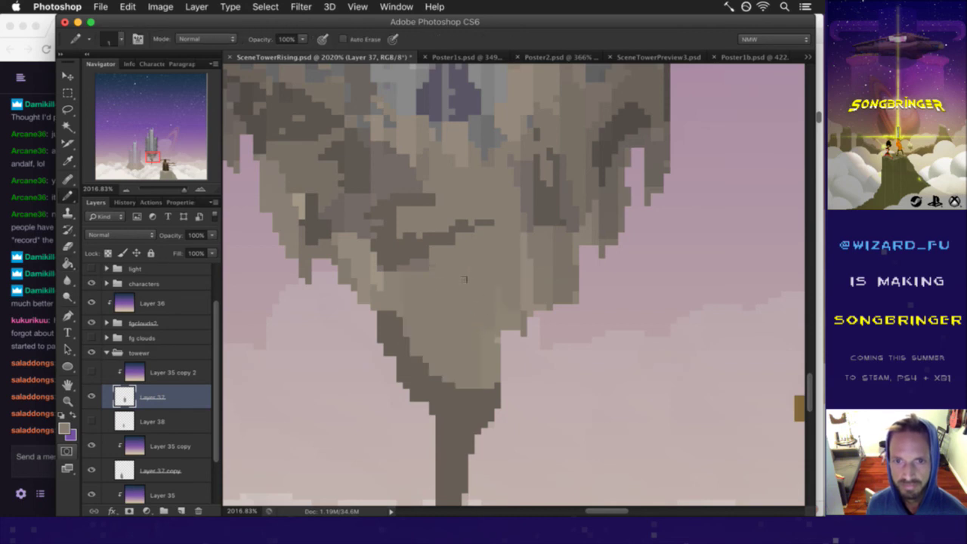
{"action": "scroll", "coordinate": [458, 298], "scroll_direction": "down", "scroll_amount": 3}
{"action": "left_click", "coordinate": [421, 259], "text": "alt"}
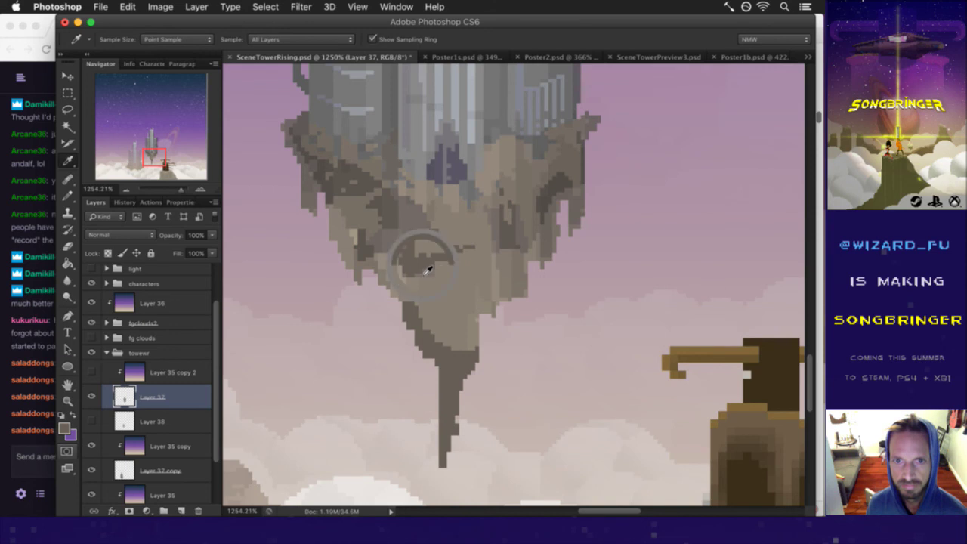
{"action": "mouse_move", "coordinate": [442, 330]}
{"action": "left_mouse_down"}
{"action": "mouse_move", "coordinate": [442, 344]}
{"action": "mouse_move", "coordinate": [471, 341]}
{"action": "left_mouse_up"}
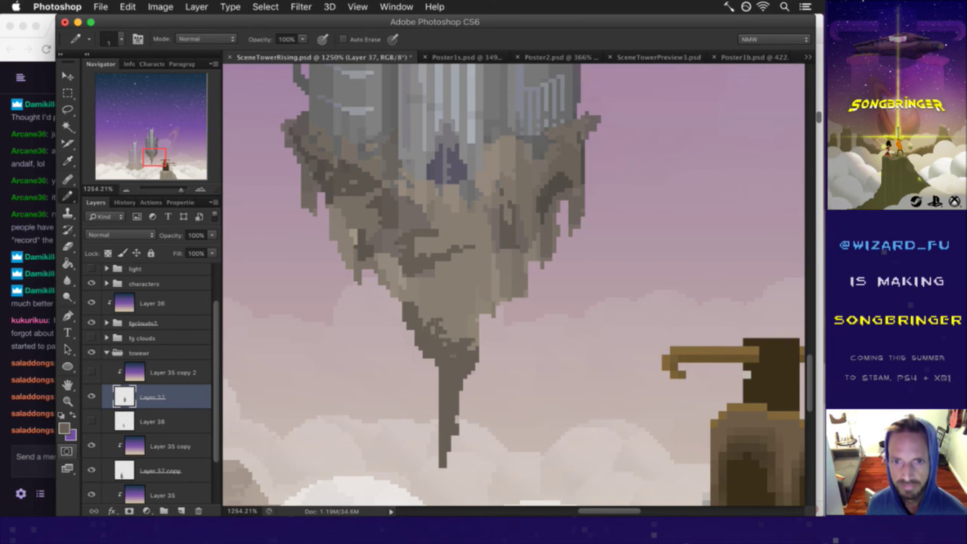
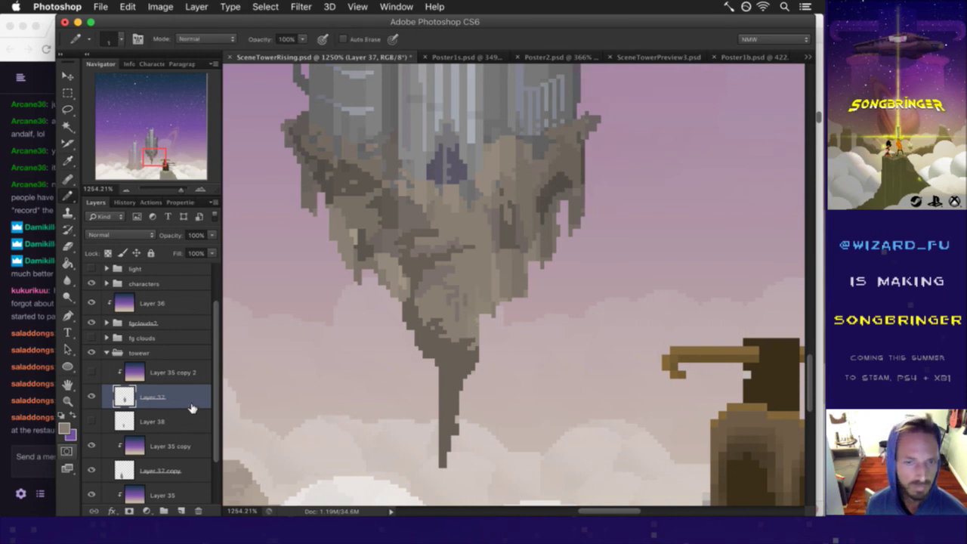
Step: Read the latest Twitch chat message, then return to the tower scene document
{"action": "left_click", "coordinate": [37, 435]}
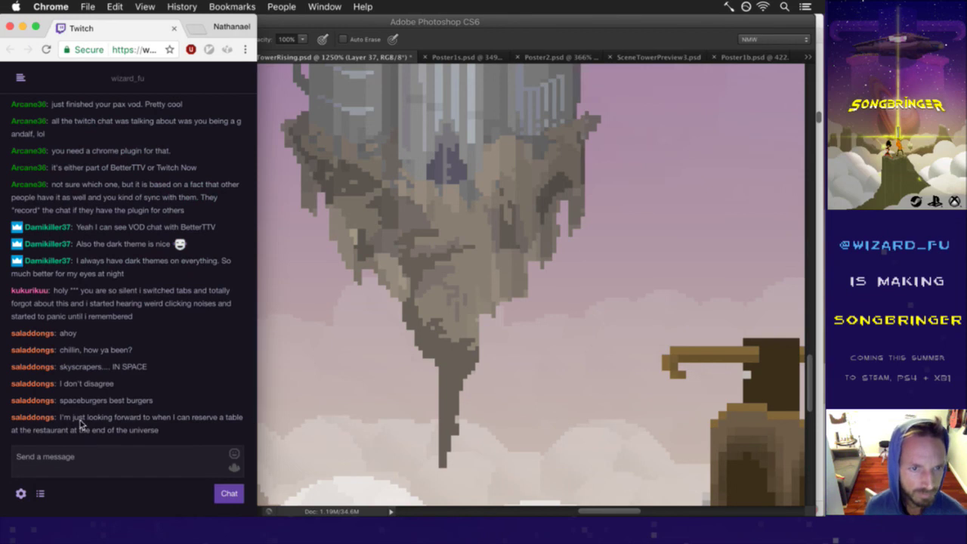
{"action": "left_click_drag", "start_coordinate": [79, 421], "coordinate": [146, 428]}
{"action": "left_click", "coordinate": [170, 426]}
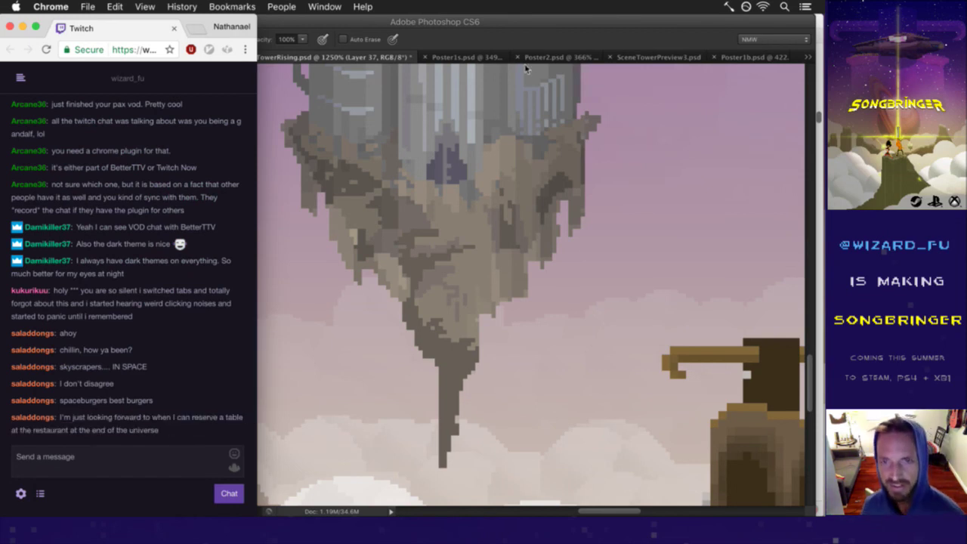
{"action": "left_click", "coordinate": [543, 38]}
Step: Sample a dark brown and paint dark pixels along the spire's upper-right edge
{"action": "scroll", "coordinate": [467, 366], "scroll_direction": "up", "scroll_amount": 3}
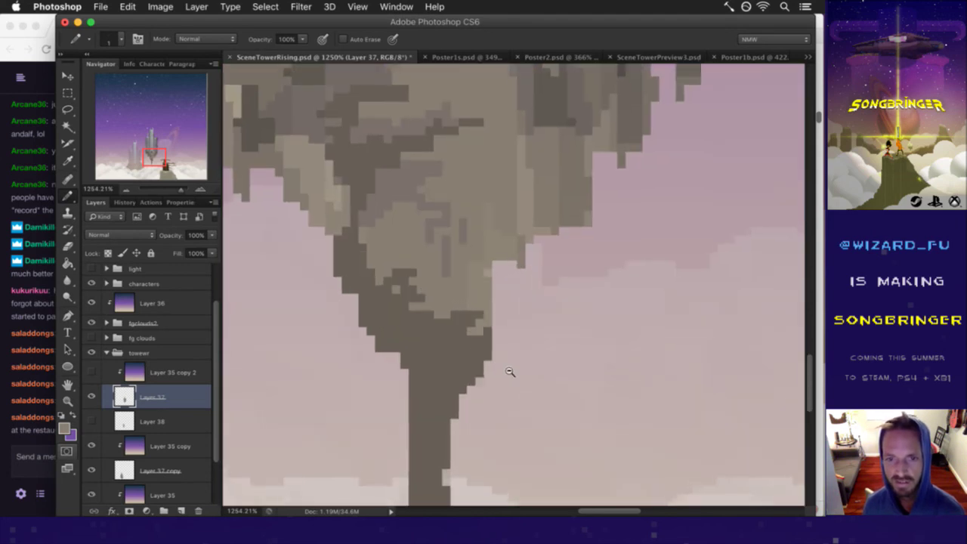
{"action": "left_click", "coordinate": [484, 357], "text": "alt"}
{"action": "mouse_move", "coordinate": [489, 298]}
{"action": "left_mouse_down"}
{"action": "mouse_move", "coordinate": [479, 265]}
{"action": "mouse_move", "coordinate": [516, 263]}
{"action": "mouse_move", "coordinate": [503, 262]}
{"action": "mouse_move", "coordinate": [529, 219]}
{"action": "mouse_move", "coordinate": [521, 277]}
{"action": "mouse_move", "coordinate": [529, 240]}
{"action": "mouse_move", "coordinate": [547, 244]}
{"action": "mouse_move", "coordinate": [545, 207]}
{"action": "mouse_move", "coordinate": [537, 239]}
{"action": "left_mouse_up"}
{"action": "scroll", "coordinate": [560, 227], "scroll_direction": "down", "scroll_amount": 3}
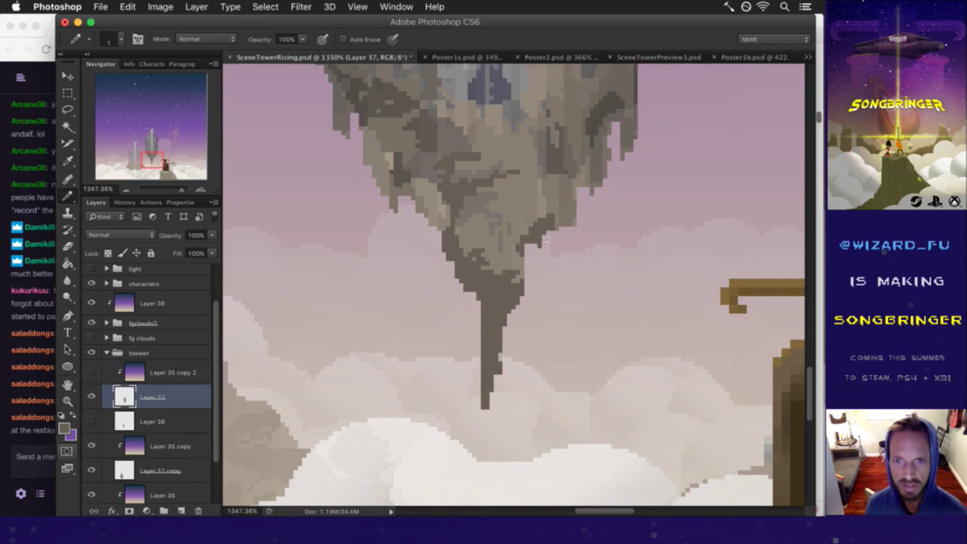
{"action": "mouse_move", "coordinate": [557, 202]}
{"action": "left_mouse_down"}
{"action": "mouse_move", "coordinate": [562, 215]}
{"action": "mouse_move", "coordinate": [562, 200]}
{"action": "mouse_move", "coordinate": [538, 289]}
{"action": "left_mouse_up"}
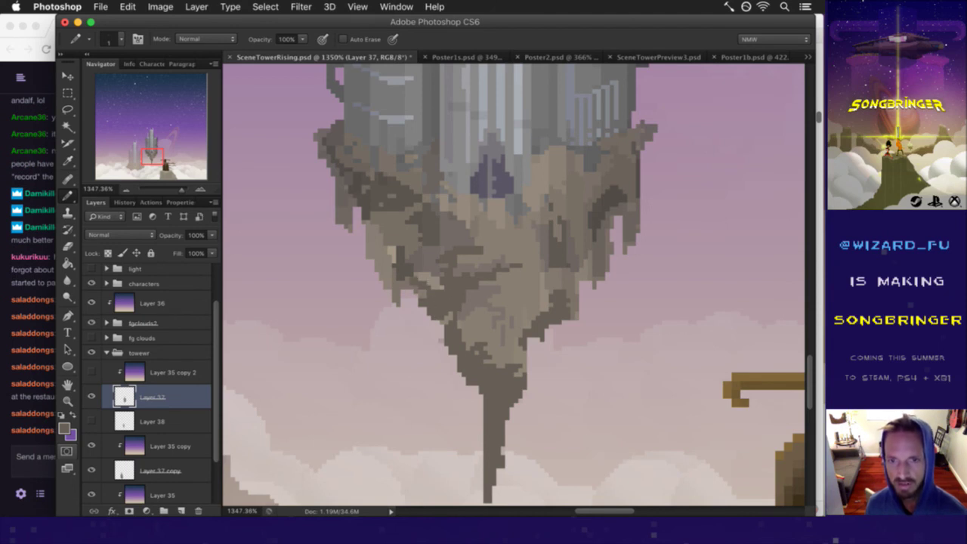
Step: Glance at the chat, then zoom closer on the island's rock with the Eyedropper and Pencil ready
{"action": "left_click", "coordinate": [34, 437]}
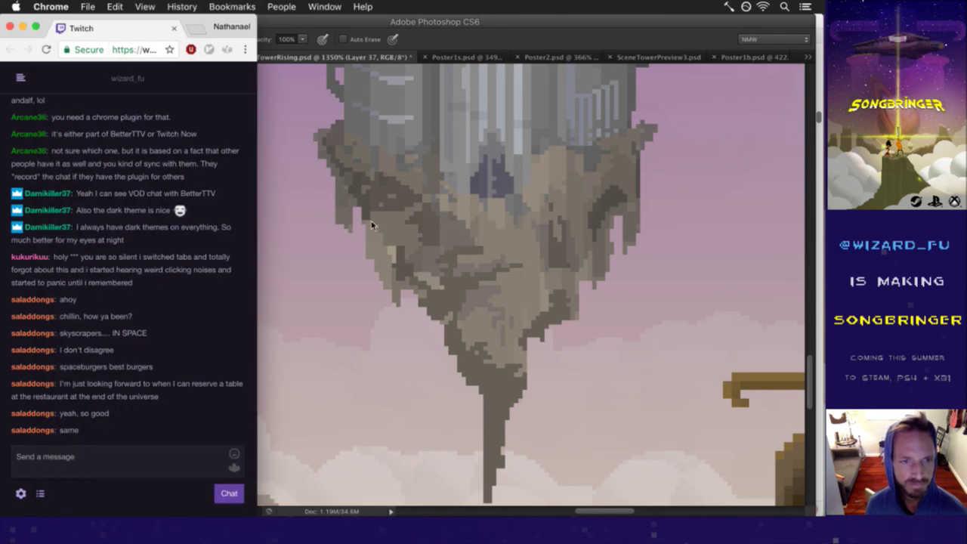
{"action": "left_click", "coordinate": [506, 36]}
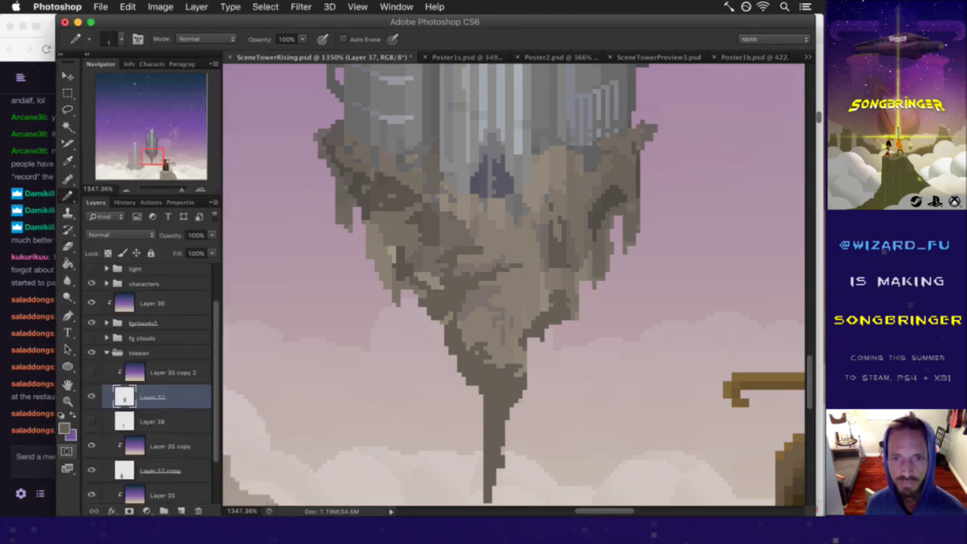
{"action": "left_click_drag", "start_coordinate": [436, 315], "coordinate": [459, 318]}
{"action": "key", "text": "i"}
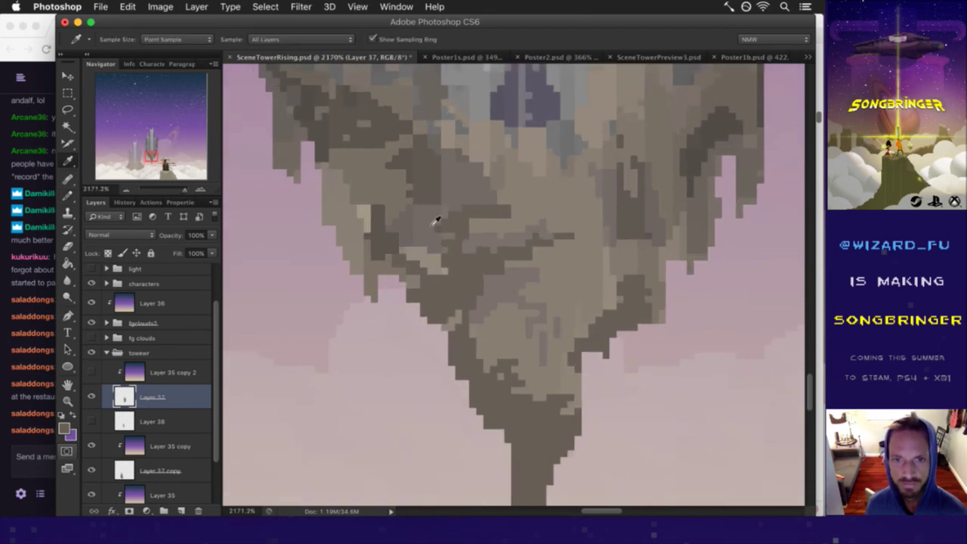
{"action": "key", "text": "b"}
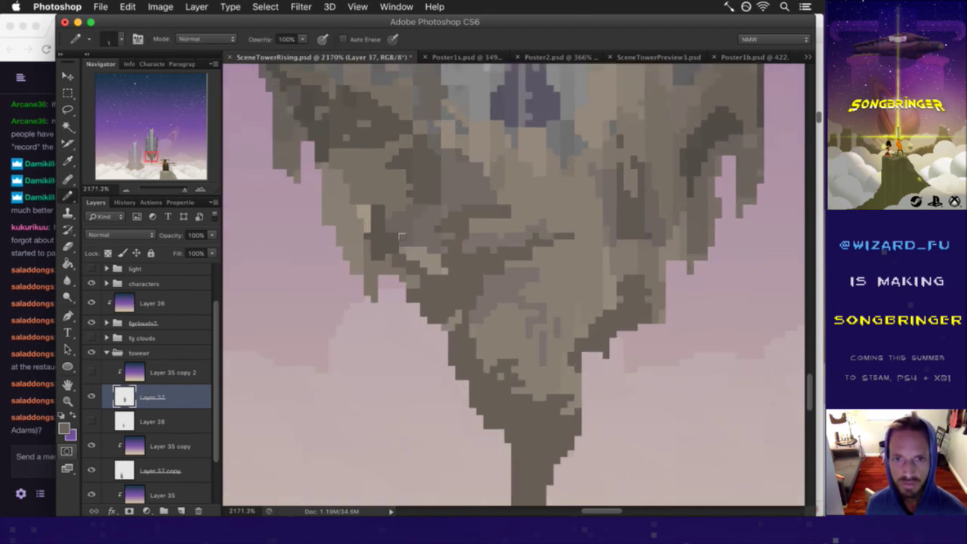
{"action": "key", "text": "alt"}
Step: Read another chat message and return to the tower scene document
{"action": "left_click", "coordinate": [37, 440]}
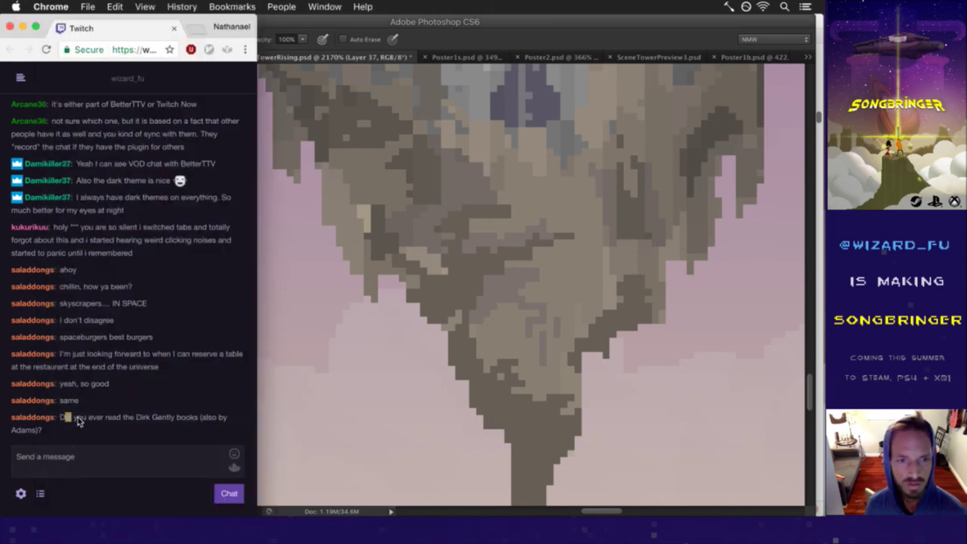
{"action": "left_click_drag", "start_coordinate": [66, 422], "coordinate": [159, 421]}
{"action": "left_click", "coordinate": [169, 407]}
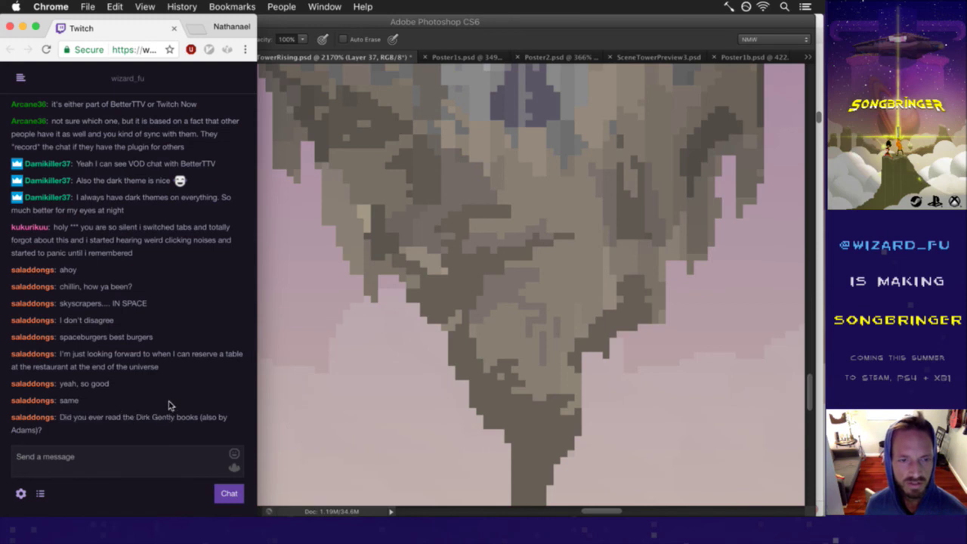
{"action": "left_click", "coordinate": [367, 239]}
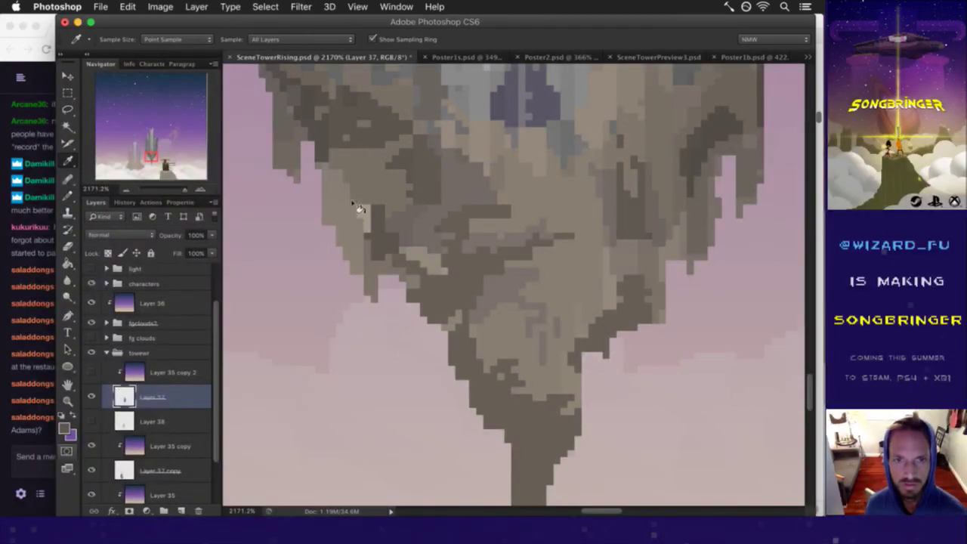
Step: Sample a darker brown and a tan from the rock and paint-bucket light pixel blocks with them
{"action": "key", "text": "g"}
{"action": "scroll", "coordinate": [416, 301], "scroll_direction": "down", "scroll_amount": 3}
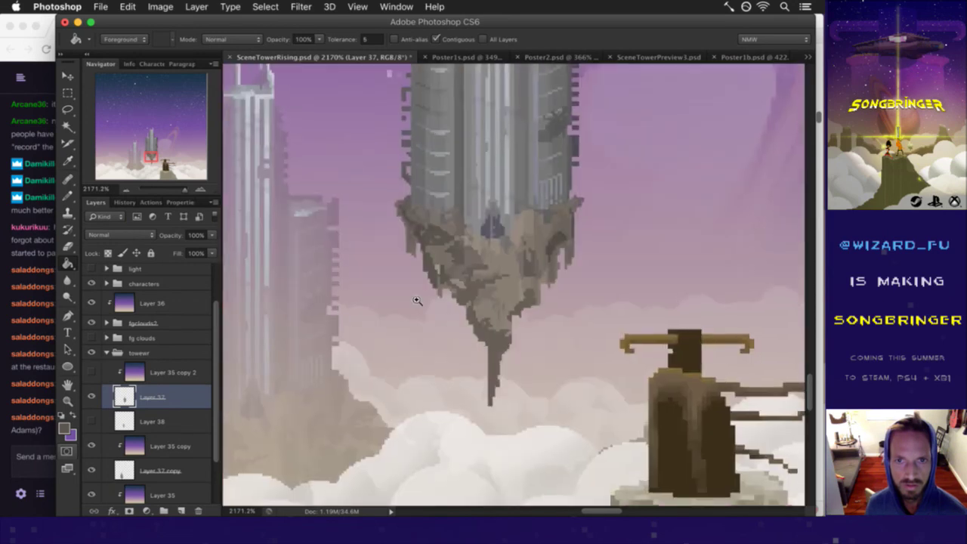
{"action": "scroll", "coordinate": [416, 301], "scroll_direction": "up", "scroll_amount": 3}
{"action": "key", "text": "i"}
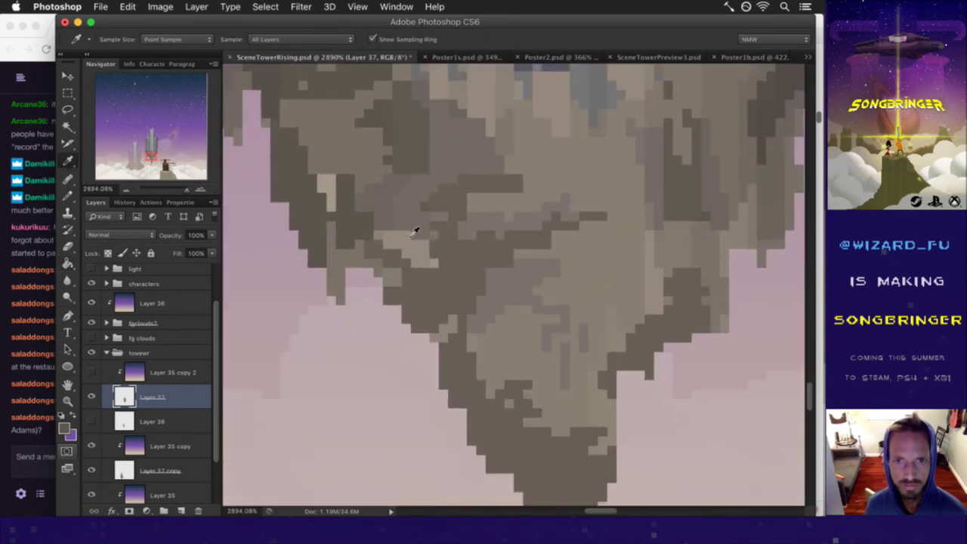
{"action": "left_click", "coordinate": [531, 183]}
{"action": "key", "text": "g"}
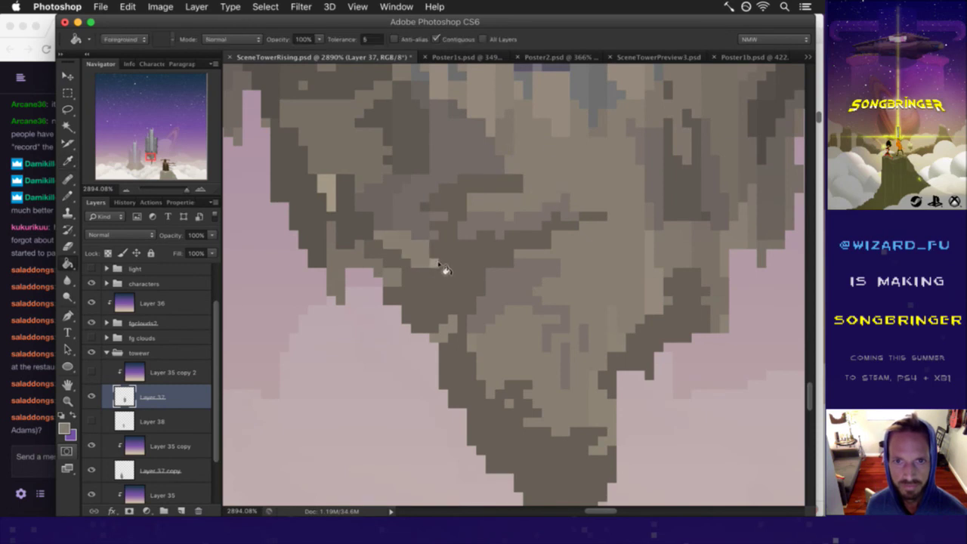
{"action": "left_click", "coordinate": [331, 189]}
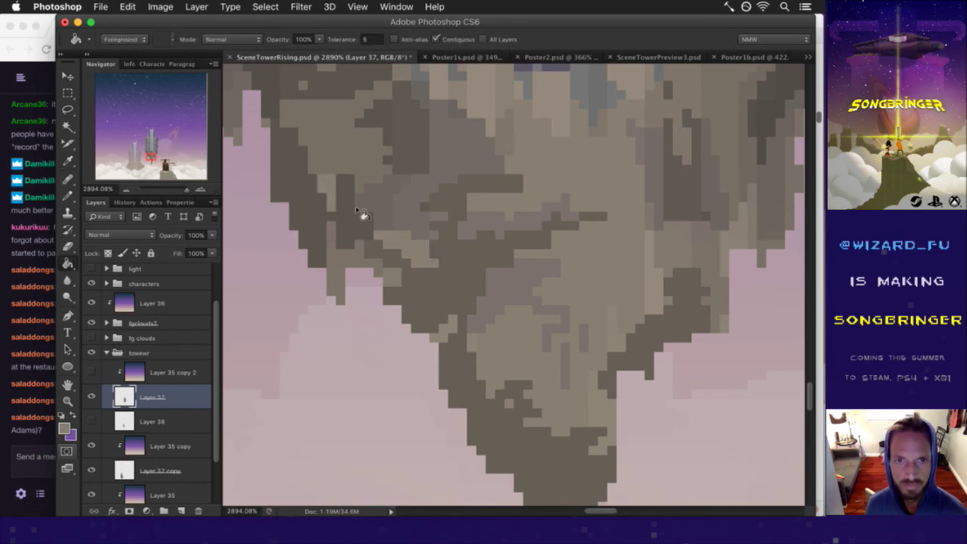
{"action": "left_click", "coordinate": [340, 200], "text": "alt"}
{"action": "left_click", "coordinate": [338, 176]}
Step: Save SceneTowerRising.psd
{"action": "scroll", "coordinate": [371, 270], "scroll_direction": "down", "scroll_amount": 5}
{"action": "scroll", "coordinate": [309, 279], "scroll_direction": "down", "scroll_amount": 3}
{"action": "key", "text": "ctrl+s"}
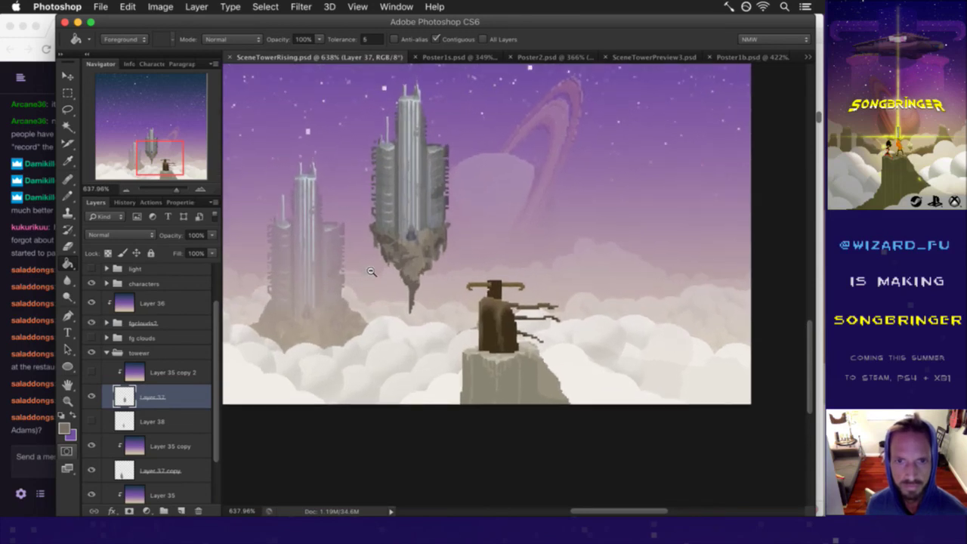
Step: Show the 'light' group and the 'Layer 35 copy 2' gradient to tint the scene purple-pink
{"action": "scroll", "coordinate": [371, 269], "scroll_direction": "down", "scroll_amount": 3}
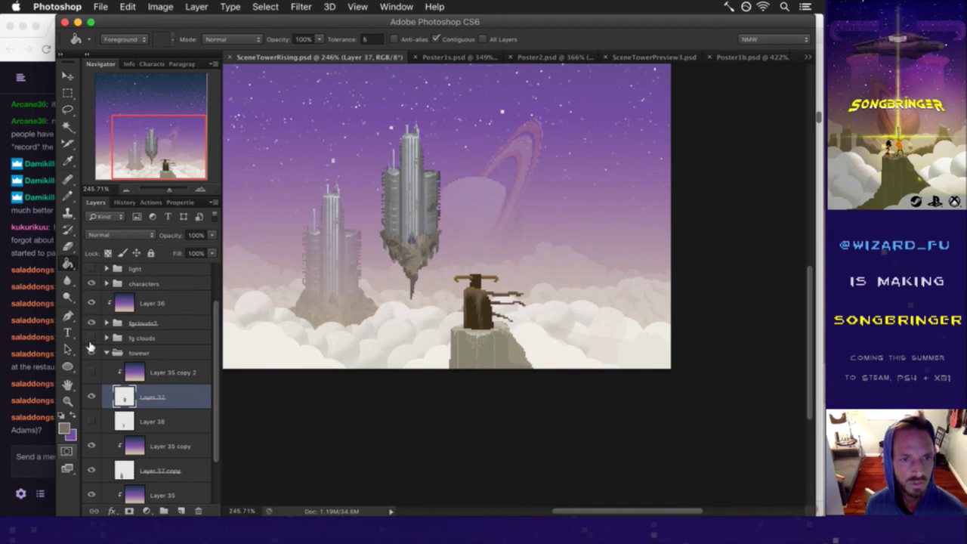
{"action": "left_click", "coordinate": [92, 269]}
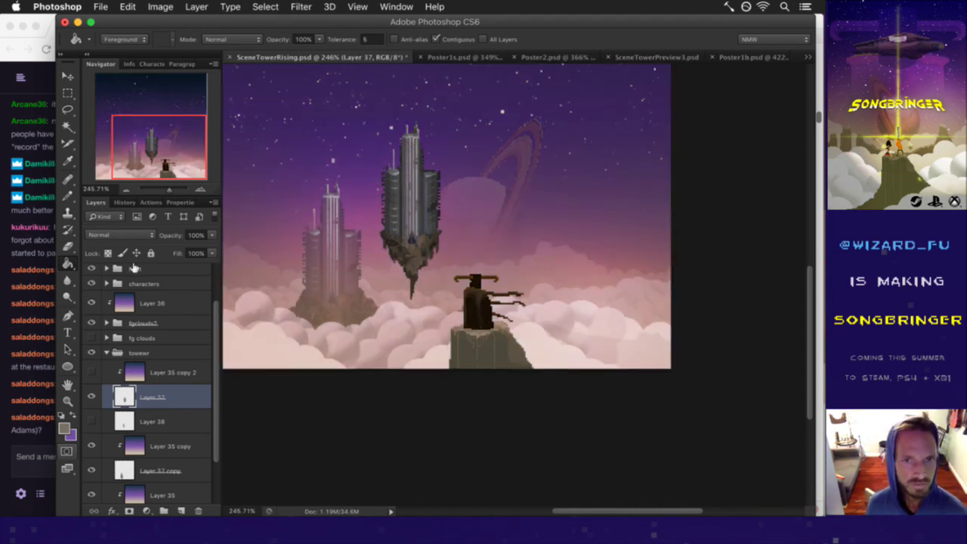
{"action": "mouse_move", "coordinate": [219, 367]}
{"action": "left_mouse_down"}
{"action": "mouse_move", "coordinate": [218, 335]}
{"action": "mouse_move", "coordinate": [215, 381]}
{"action": "left_mouse_up"}
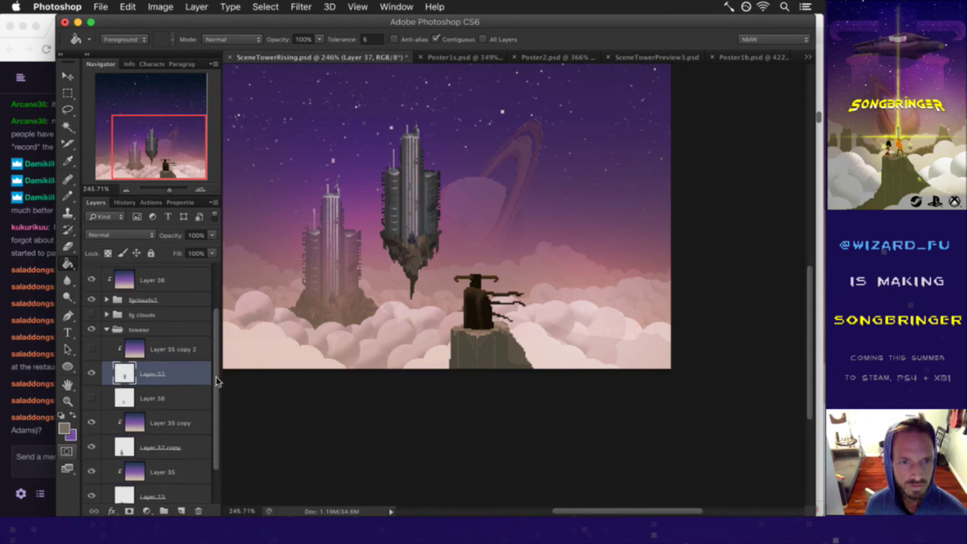
{"action": "left_click", "coordinate": [91, 349]}
Step: Shift the floating tower left with the Move tool and check the Twitch chat
{"action": "key", "text": "v"}
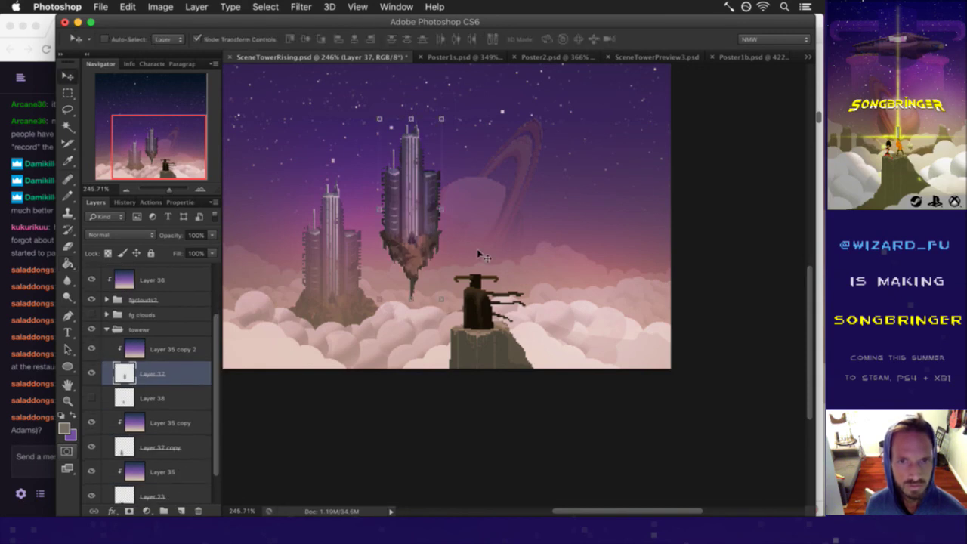
{"action": "left_click_drag", "start_coordinate": [433, 181], "coordinate": [352, 123]}
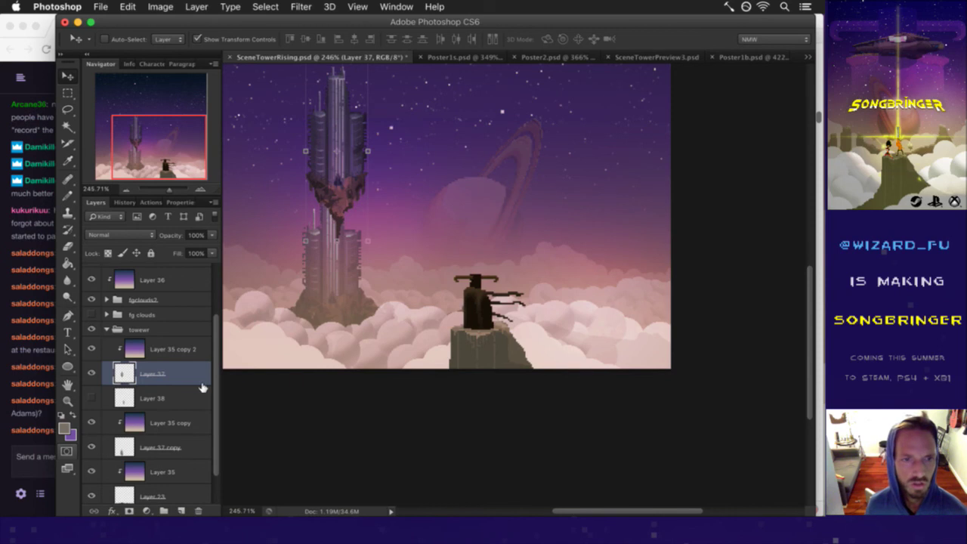
{"action": "left_click", "coordinate": [34, 461]}
{"action": "left_click_drag", "start_coordinate": [84, 427], "coordinate": [67, 429]}
{"action": "left_click", "coordinate": [309, 423]}
{"action": "left_click_drag", "start_coordinate": [217, 395], "coordinate": [218, 438]}
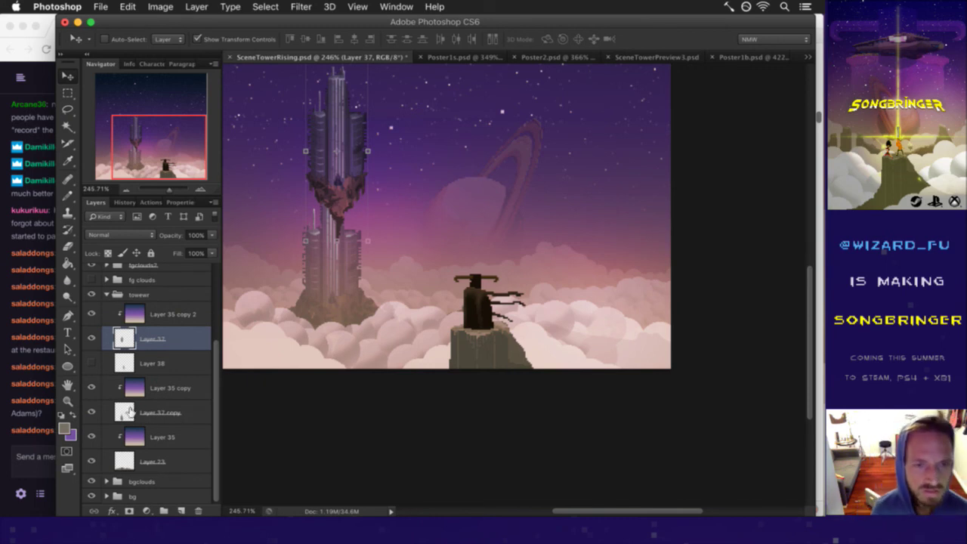
Step: Hide 'Layer 37 copy', select Layer 37, and drag its tower down onto the clouds
{"action": "left_click", "coordinate": [127, 412]}
{"action": "left_click", "coordinate": [91, 411]}
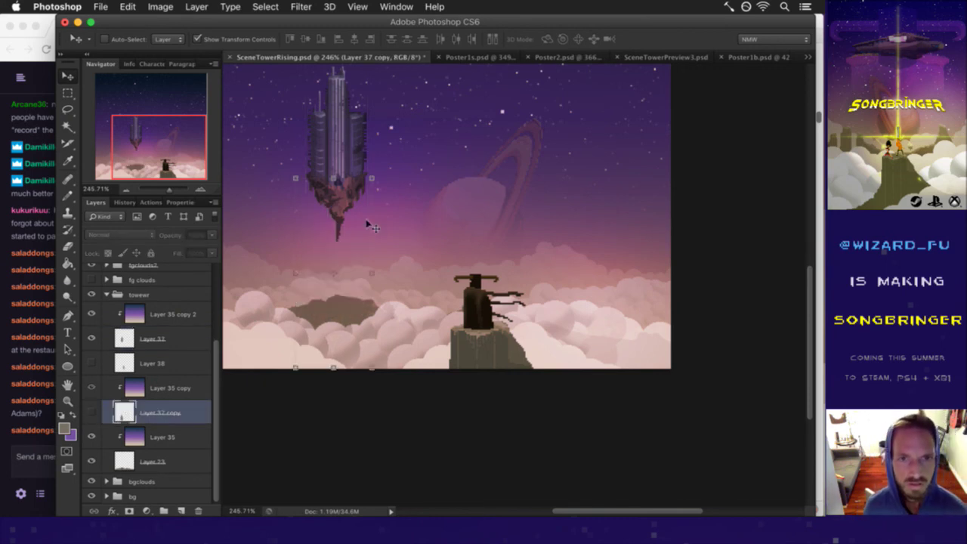
{"action": "left_click", "coordinate": [125, 340]}
{"action": "left_click_drag", "start_coordinate": [378, 132], "coordinate": [346, 219]}
Step: Fine-tune the tower's height until it settles low among the pink clouds
{"action": "key", "text": "space"}
{"action": "left_click_drag", "start_coordinate": [486, 349], "coordinate": [427, 306]}
{"action": "left_click_drag", "start_coordinate": [493, 411], "coordinate": [488, 349]}
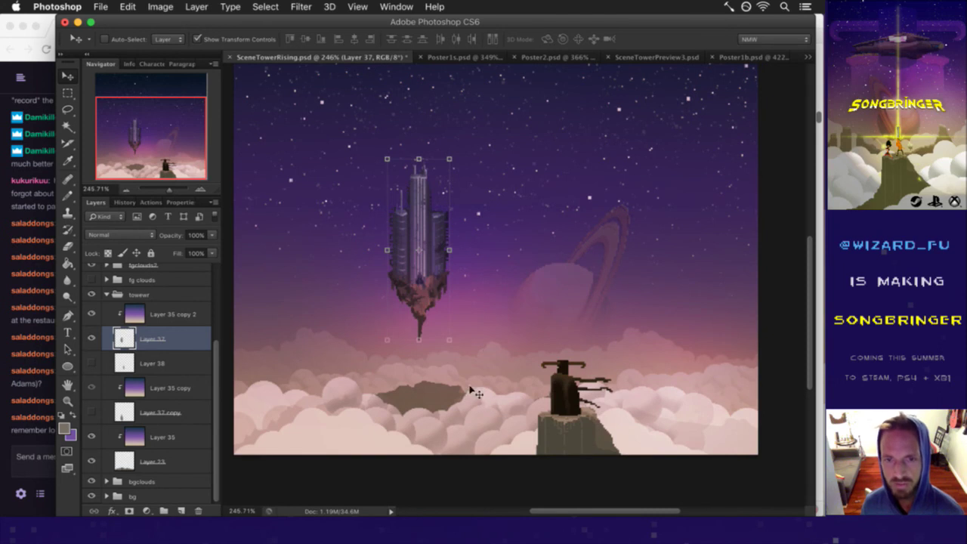
{"action": "left_click_drag", "start_coordinate": [431, 202], "coordinate": [436, 320]}
{"action": "key", "text": "m"}
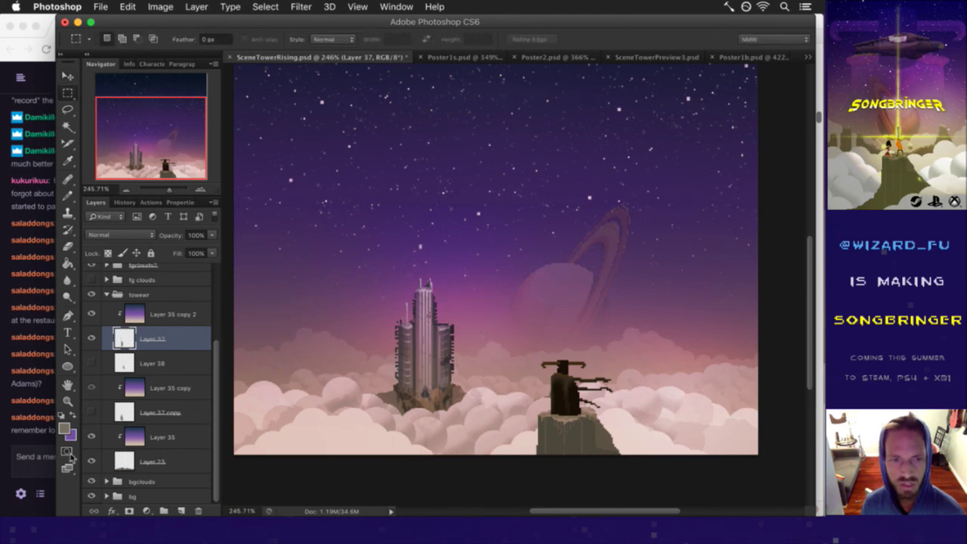
{"action": "left_click", "coordinate": [40, 452]}
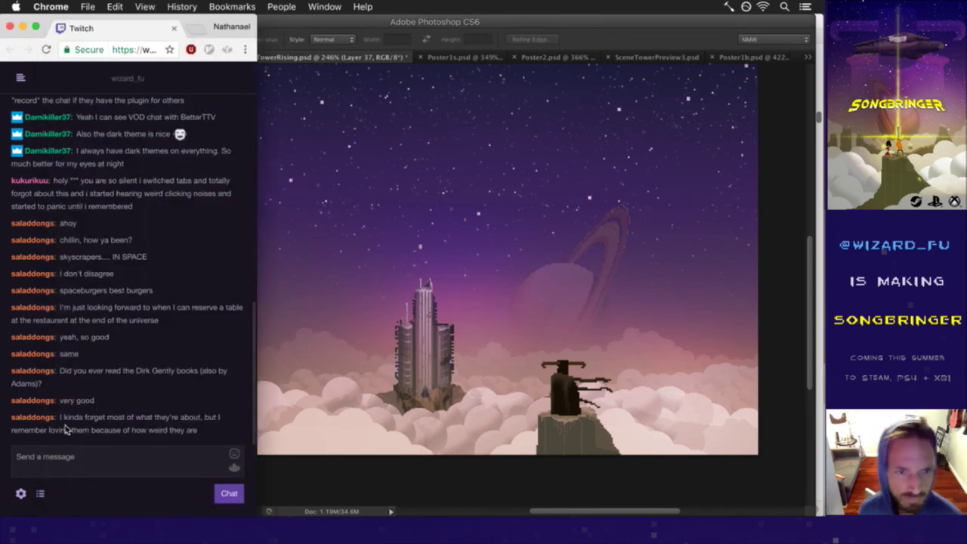
Step: Highlight and read the last Twitch chat message, then bring Photoshop back
{"action": "left_click_drag", "start_coordinate": [81, 417], "coordinate": [188, 438]}
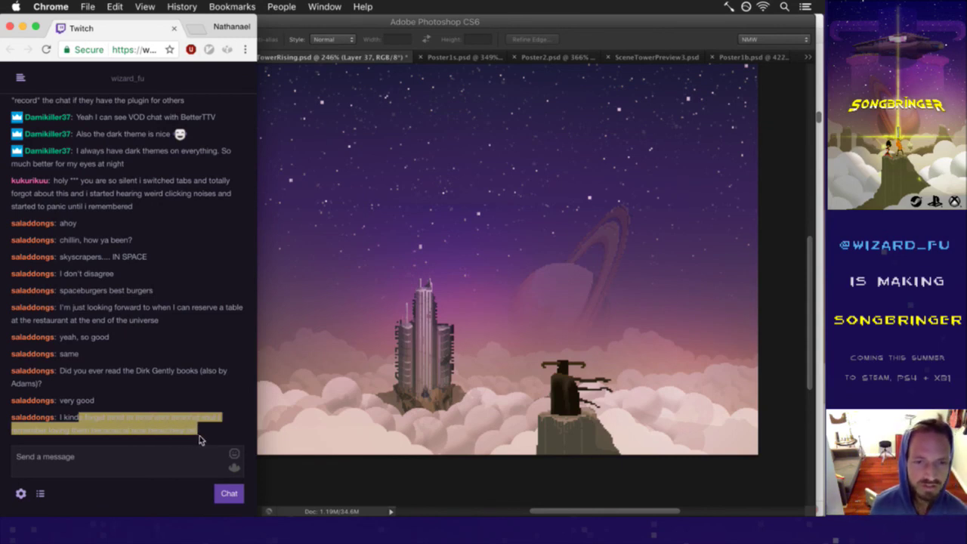
{"action": "left_click", "coordinate": [236, 431]}
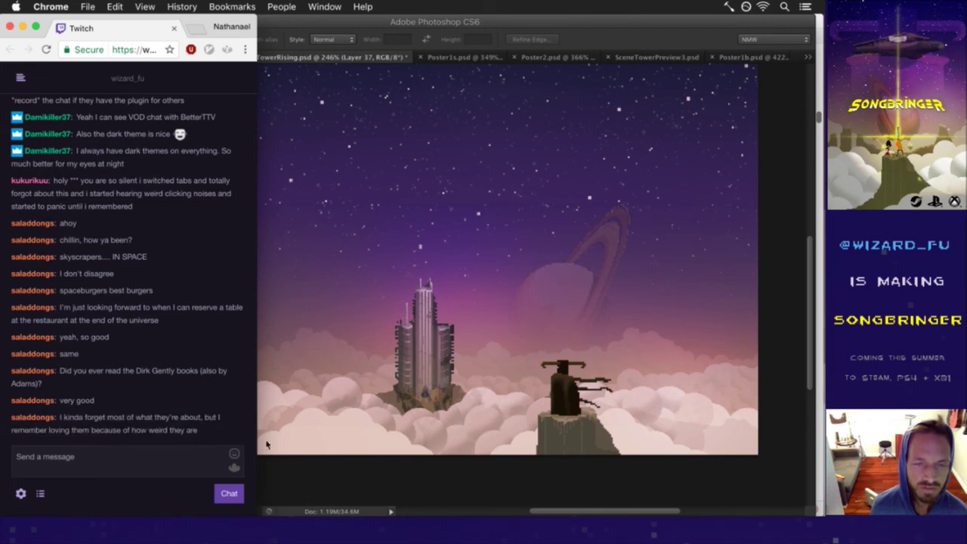
{"action": "left_click", "coordinate": [308, 482]}
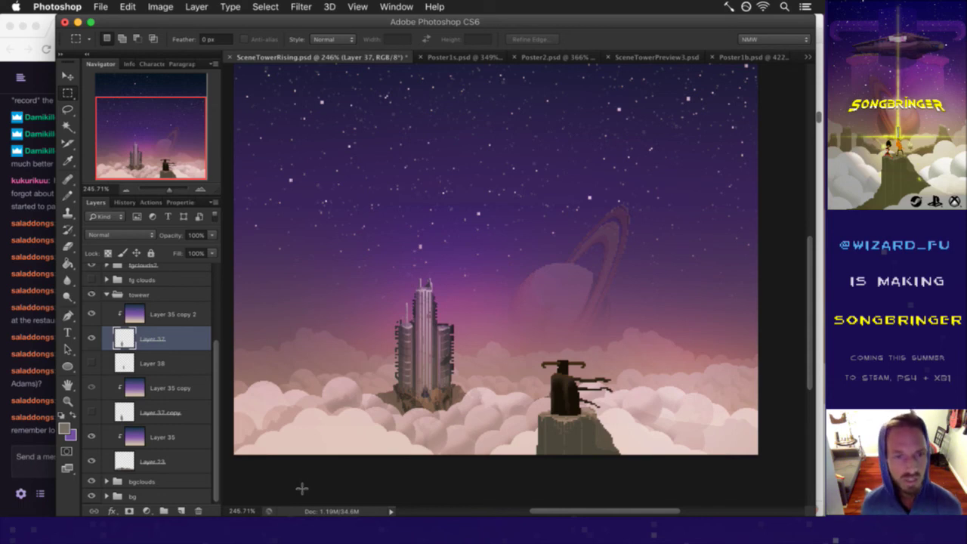
Step: Compare towers, then hide Layer 37, show Layer 37 copy, and save the file
{"action": "left_click", "coordinate": [92, 338]}
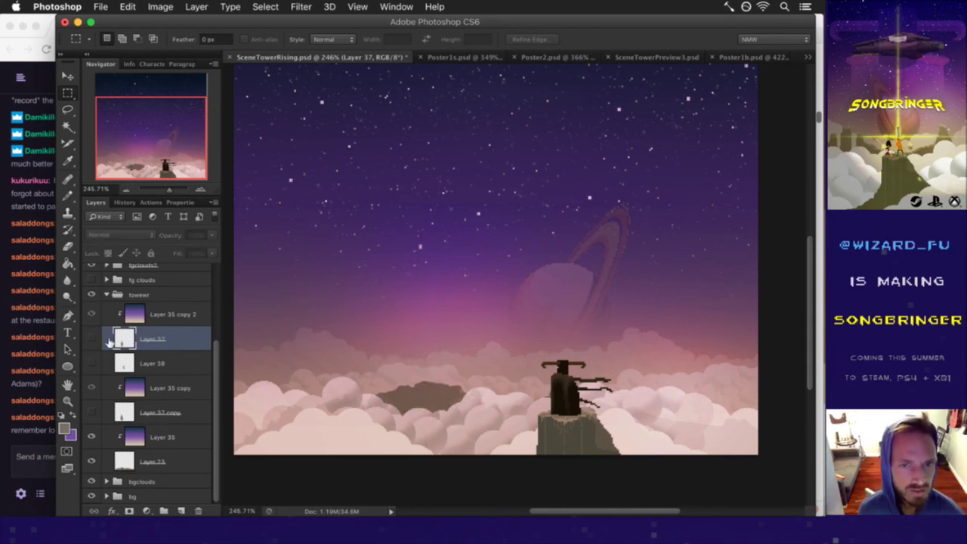
{"action": "left_click", "coordinate": [92, 338]}
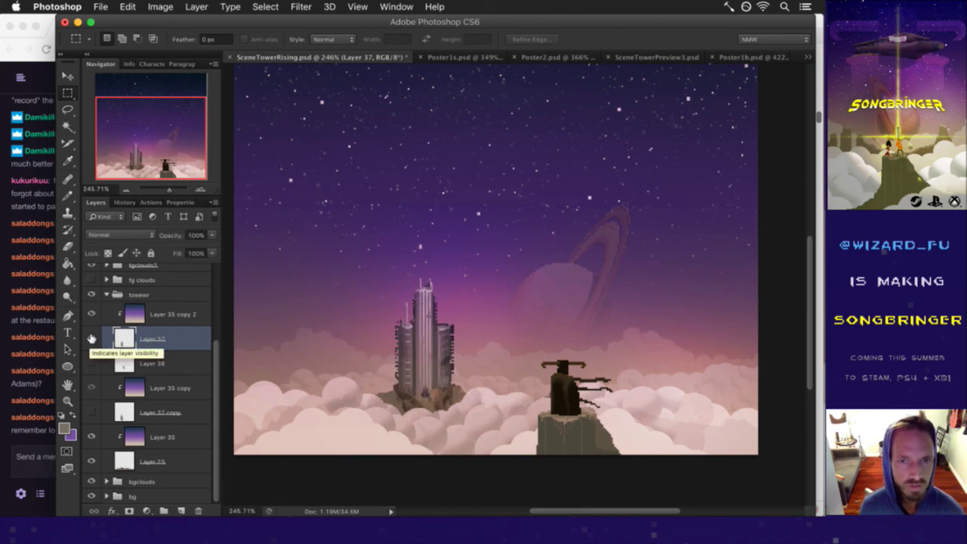
{"action": "left_click", "coordinate": [91, 338]}
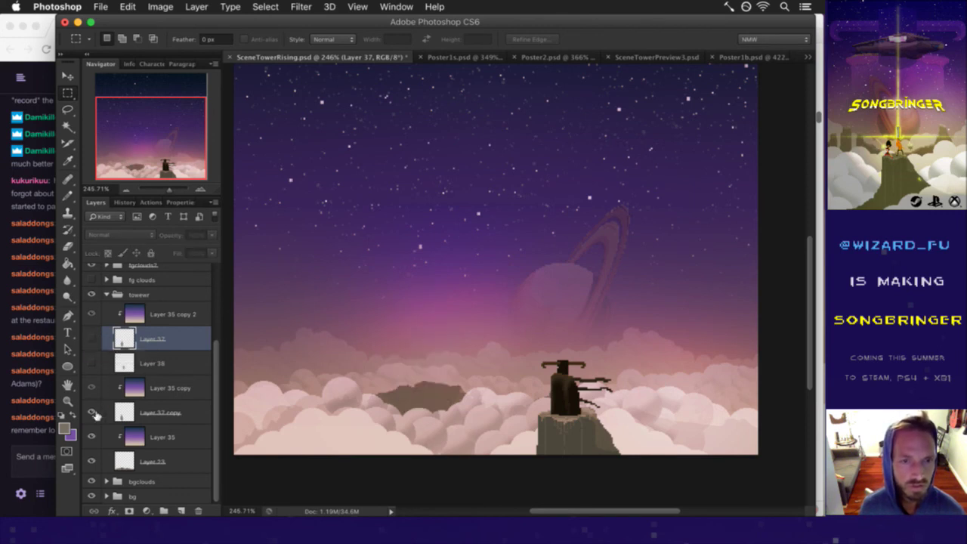
{"action": "left_click", "coordinate": [92, 413]}
{"action": "key", "text": "super+s"}
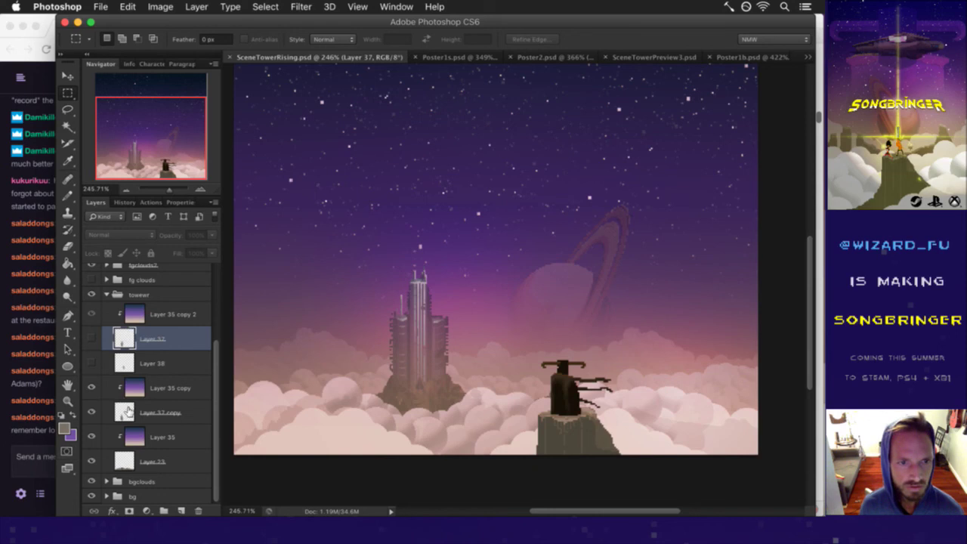
Step: Nudge the Layer 37 copy tower one pixel left with arrow keys, then reselect Layer 37
{"action": "left_click", "coordinate": [127, 412]}
{"action": "key", "text": "v"}
{"action": "key", "text": "Right"}
{"action": "key", "text": "Left"}
{"action": "key", "text": "Right"}
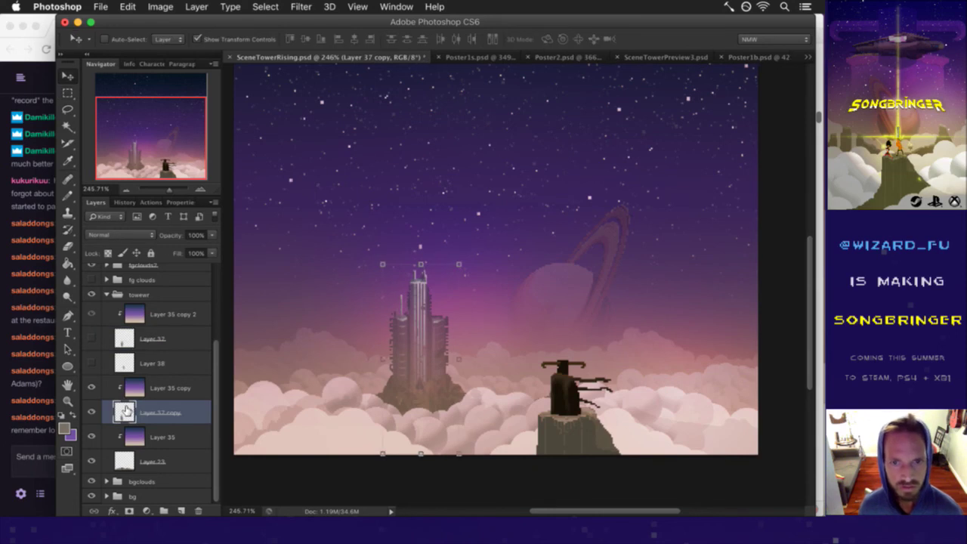
{"action": "key", "text": "Left"}
{"action": "key", "text": "Right"}
{"action": "key", "text": "Left"}
{"action": "key", "text": "Right"}
{"action": "key", "text": "Left"}
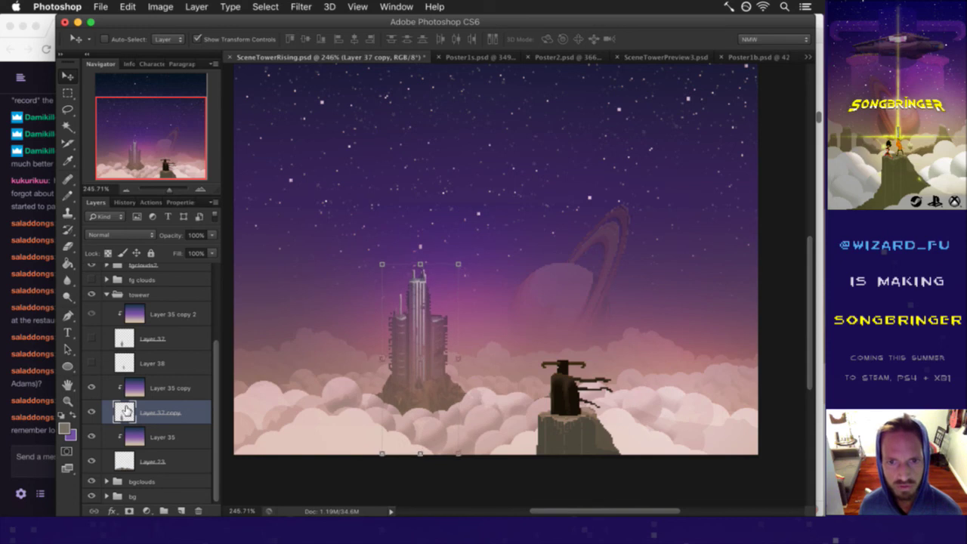
{"action": "key", "text": "Right"}
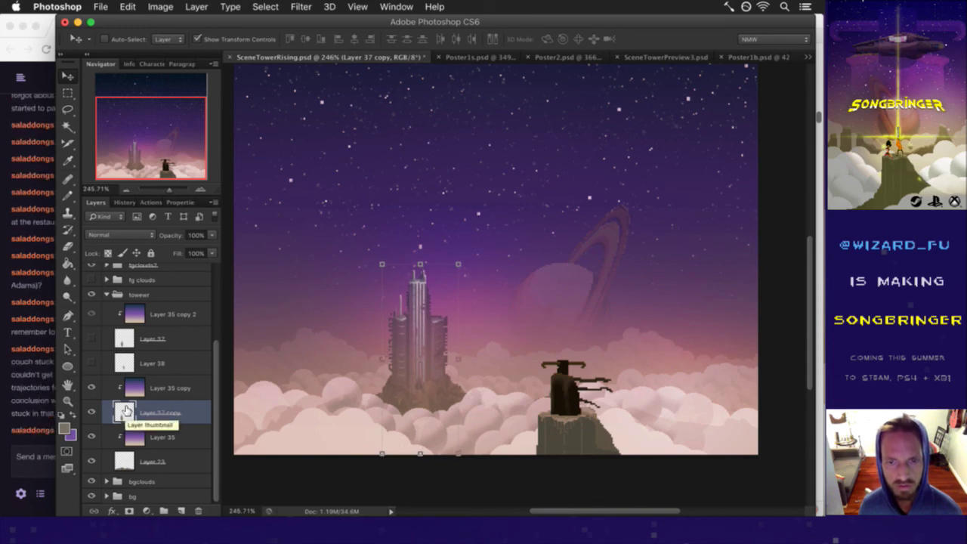
{"action": "key", "text": "alt+bracketright"}
{"action": "key", "text": "alt+bracketright"}
{"action": "key", "text": "alt+bracketright"}
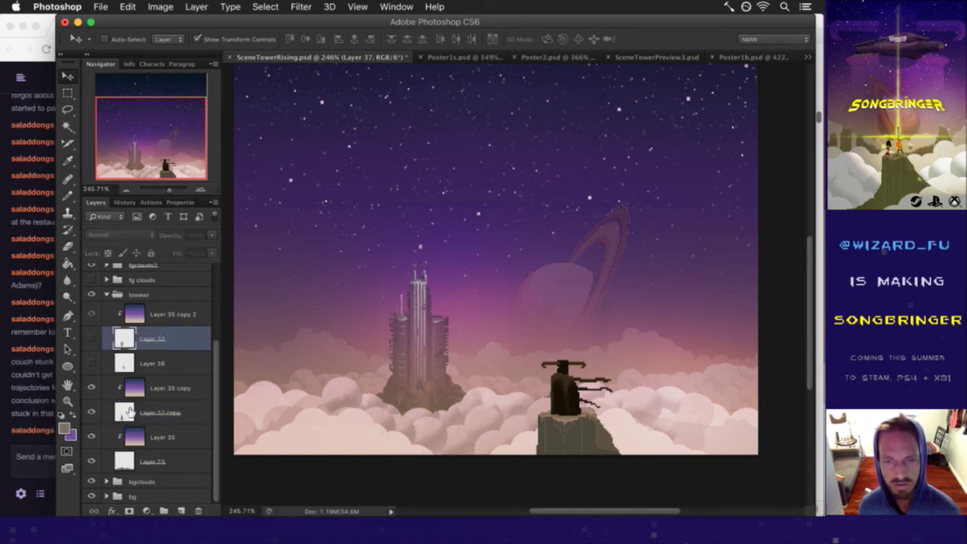
{"action": "key", "text": "m"}
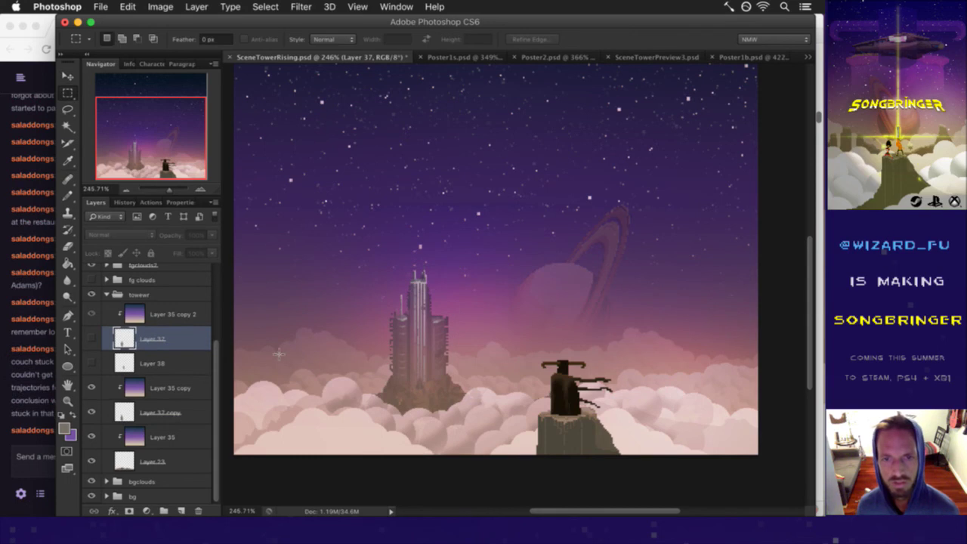
{"action": "left_click", "coordinate": [8, 460]}
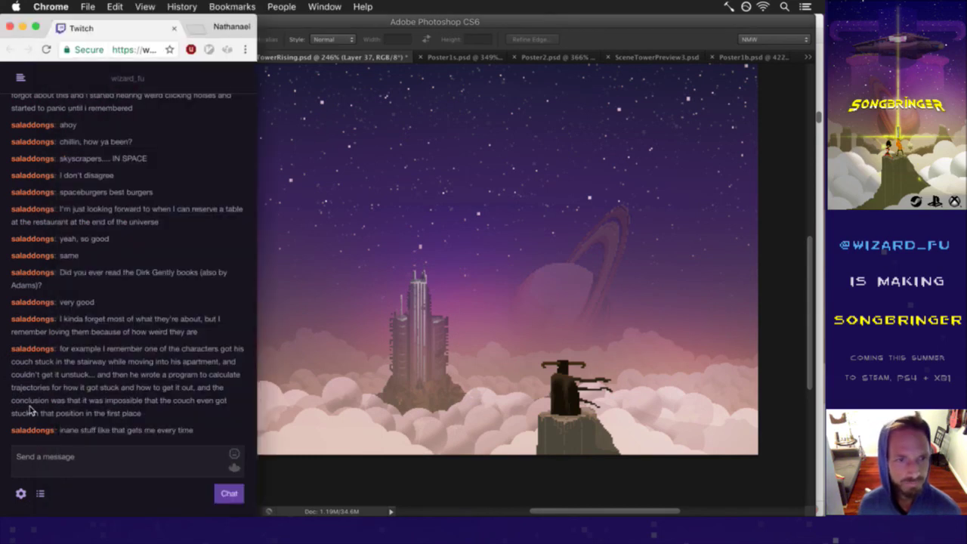
{"action": "left_click_drag", "start_coordinate": [88, 349], "coordinate": [113, 374]}
{"action": "left_click", "coordinate": [117, 388]}
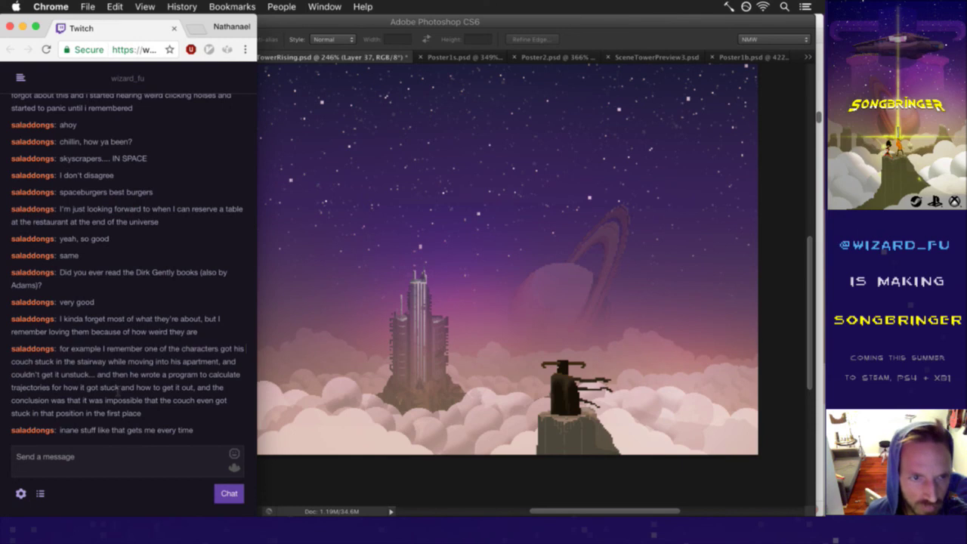
{"action": "left_click_drag", "start_coordinate": [84, 362], "coordinate": [93, 367]}
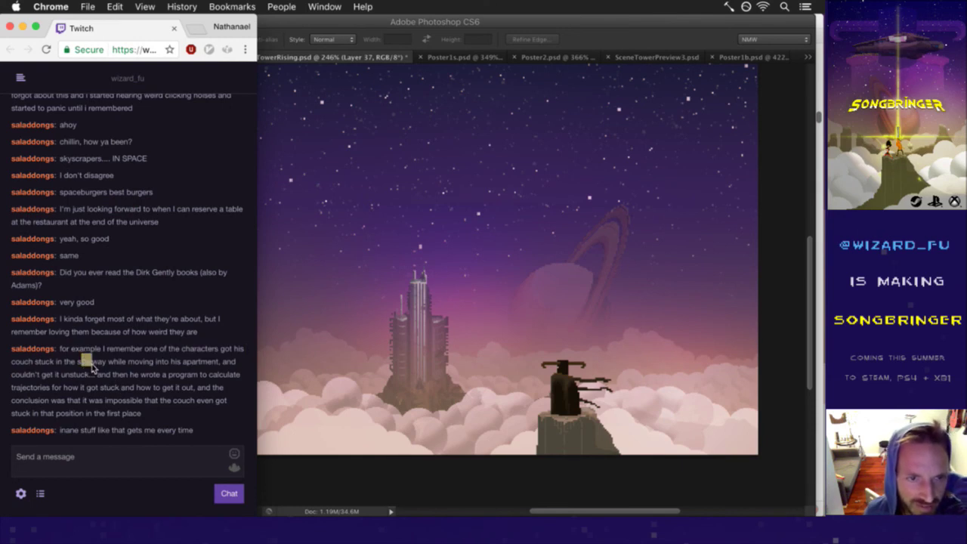
{"action": "left_click", "coordinate": [97, 370]}
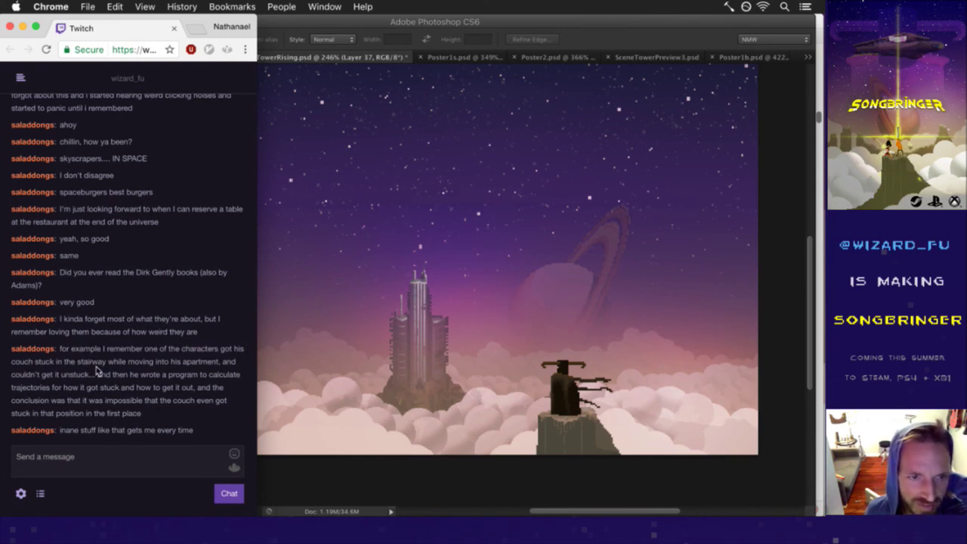
{"action": "left_click_drag", "start_coordinate": [96, 377], "coordinate": [118, 385]}
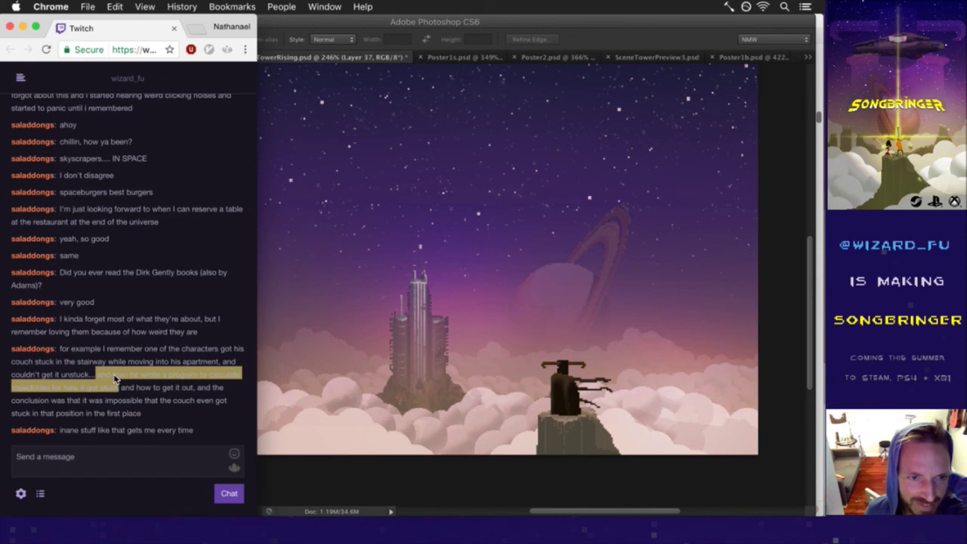
{"action": "left_click_drag", "start_coordinate": [127, 400], "coordinate": [168, 413]}
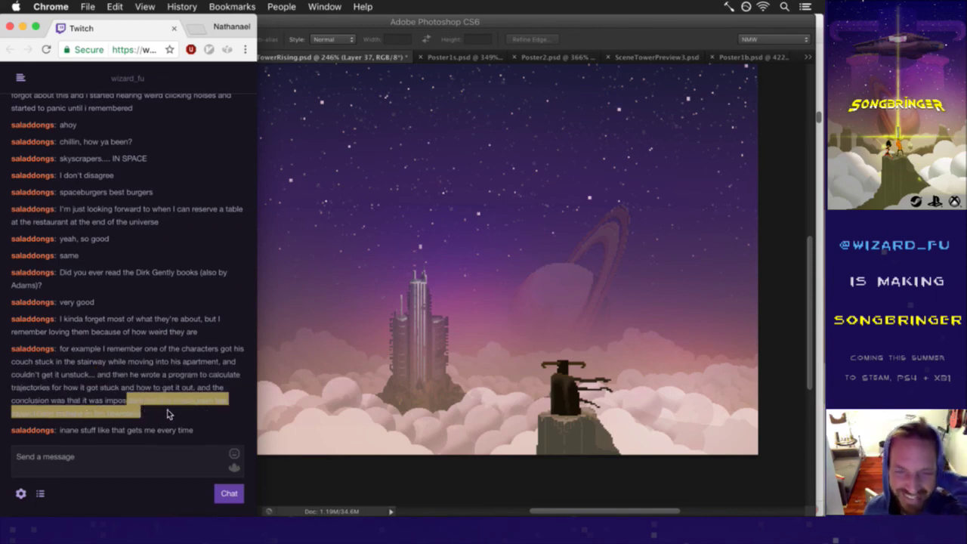
{"action": "left_click", "coordinate": [168, 413]}
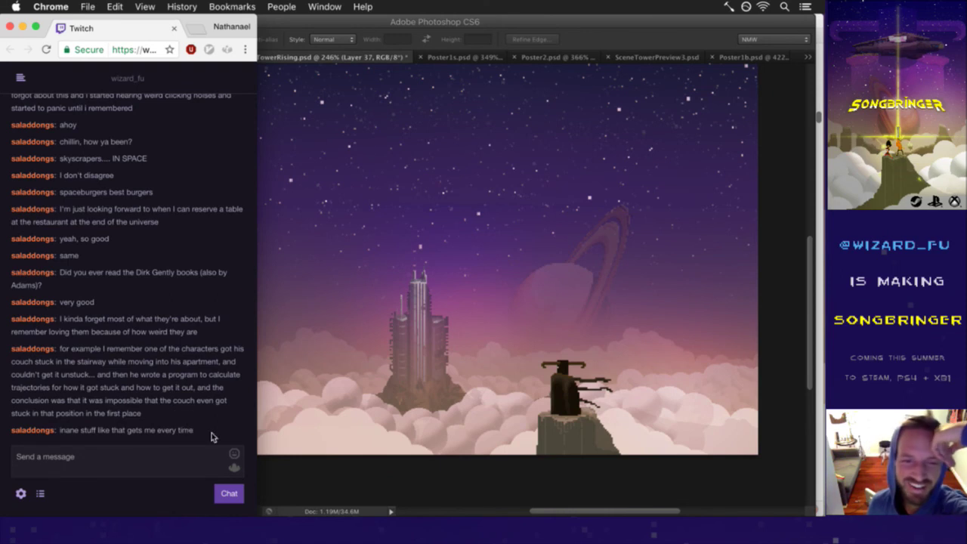
{"action": "left_click", "coordinate": [306, 474]}
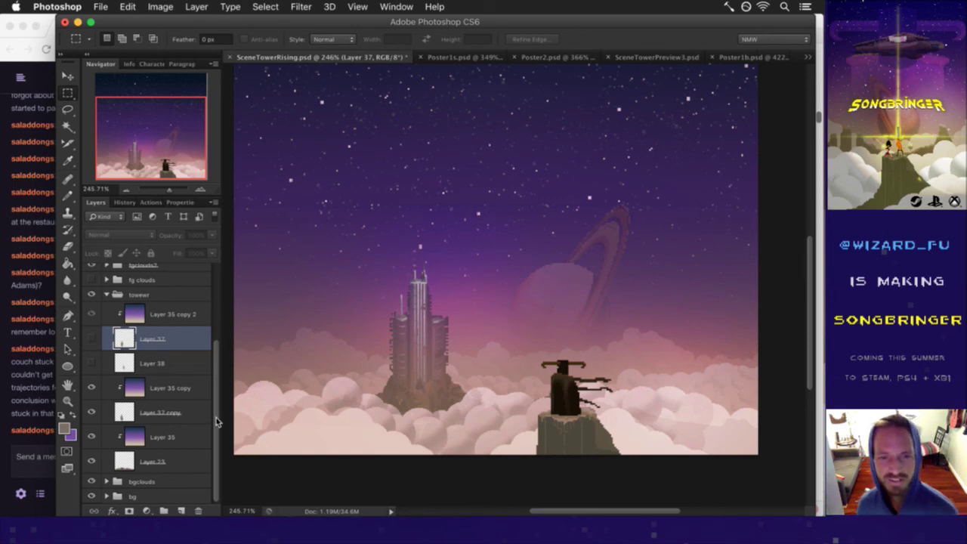
Step: Scroll the Layers panel and read the Twitch chat before returning to Photoshop
{"action": "left_click_drag", "start_coordinate": [219, 428], "coordinate": [214, 406]}
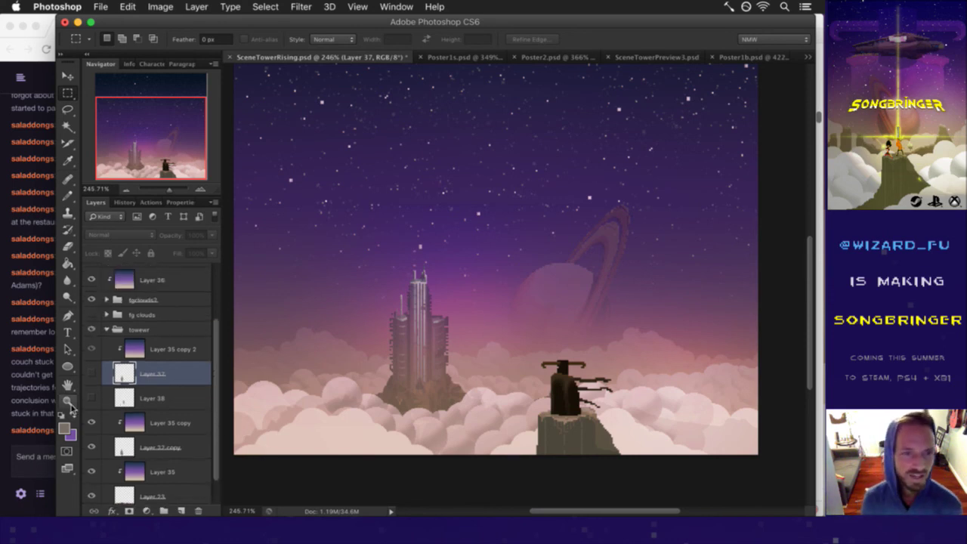
{"action": "key", "text": "super+Tab"}
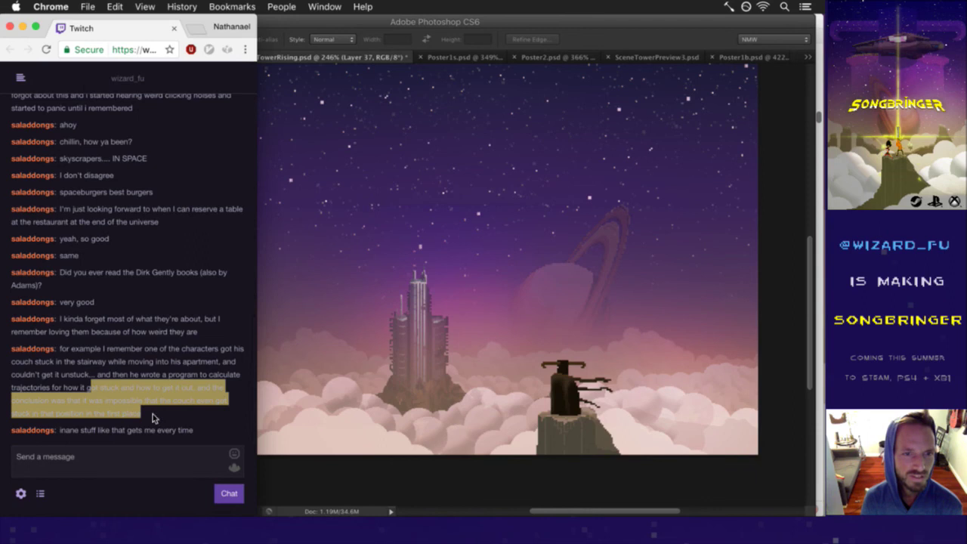
{"action": "left_click", "coordinate": [170, 421]}
{"action": "left_click_drag", "start_coordinate": [245, 449], "coordinate": [280, 484]}
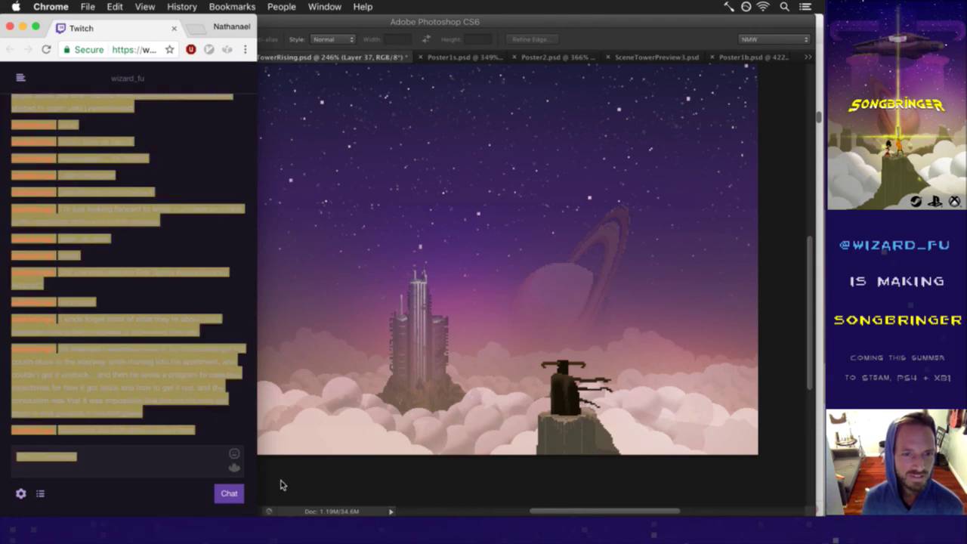
{"action": "left_click", "coordinate": [224, 412]}
{"action": "left_click", "coordinate": [315, 478]}
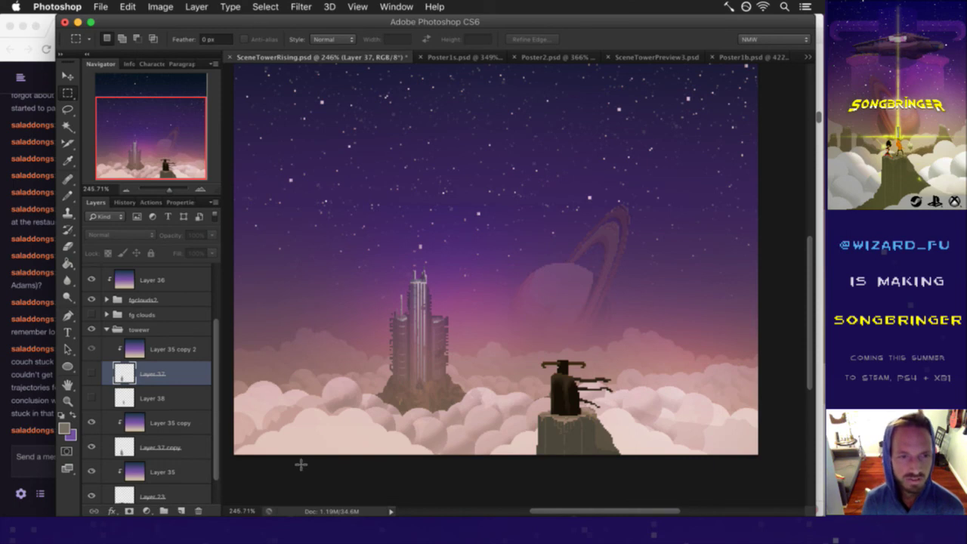
Step: Make the bgclouds group the active layer, then switch toward iTerm2
{"action": "left_click_drag", "start_coordinate": [216, 370], "coordinate": [216, 393]}
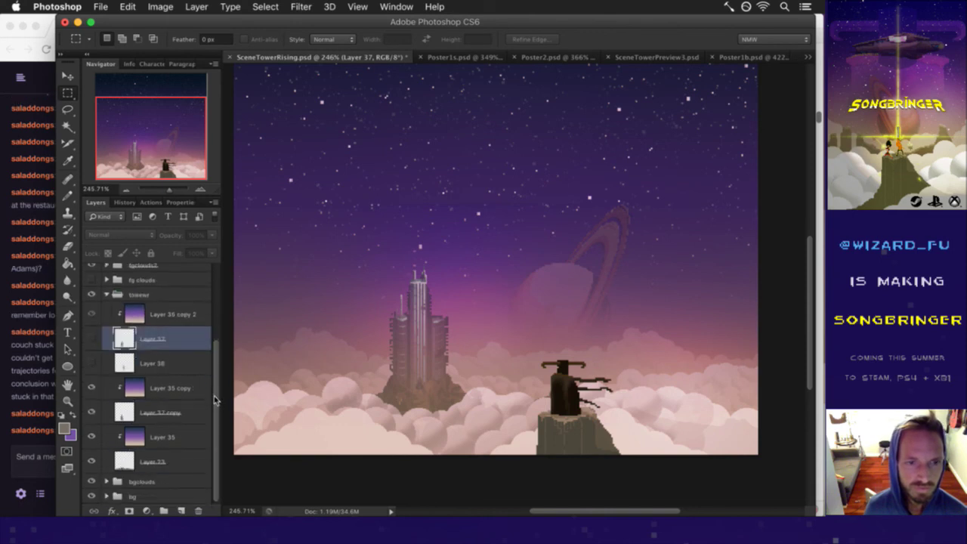
{"action": "left_click", "coordinate": [30, 445]}
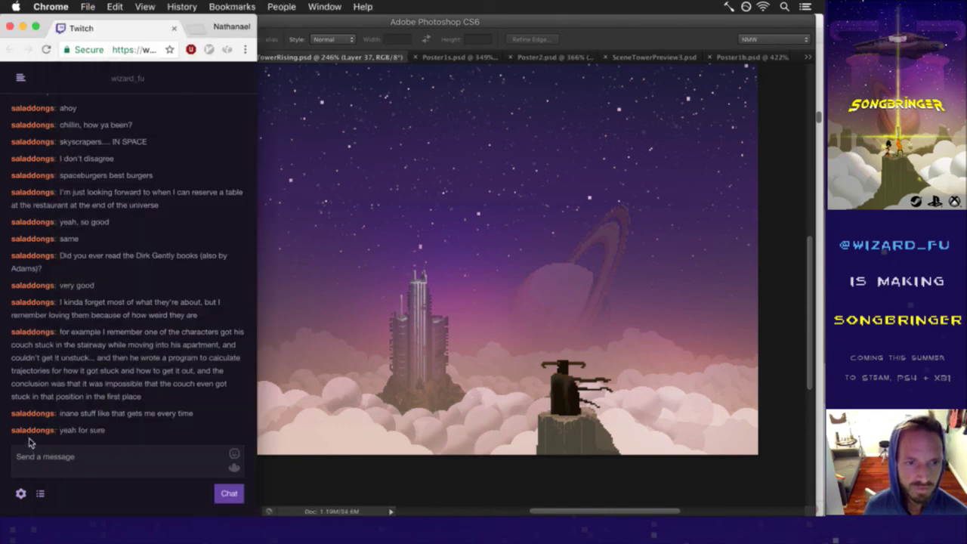
{"action": "left_click", "coordinate": [323, 483]}
{"action": "left_click", "coordinate": [133, 481]}
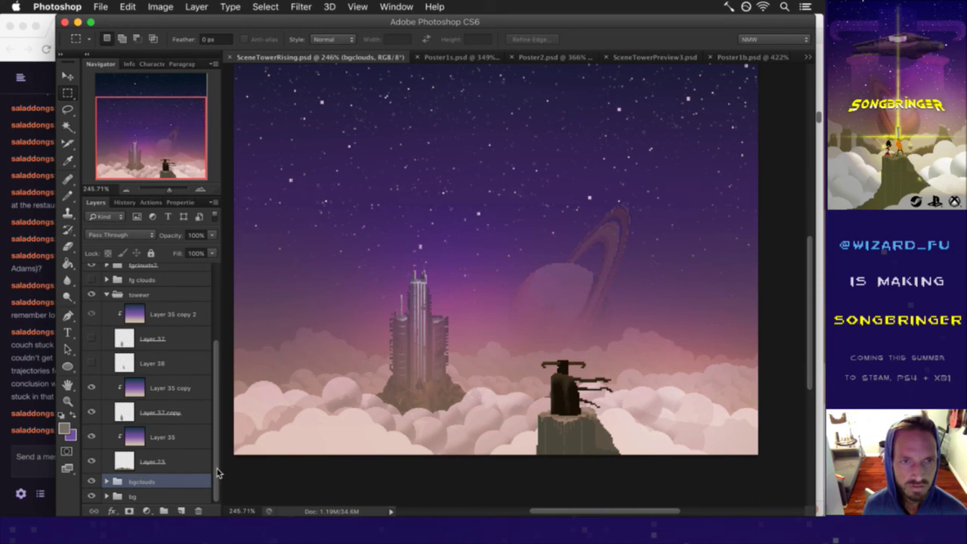
{"action": "key", "text": "super+Tab"}
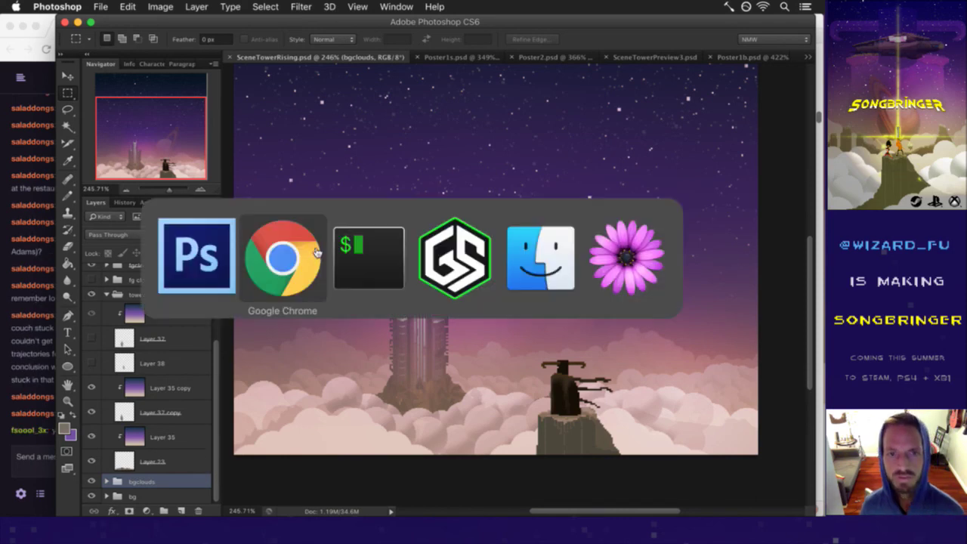
Step: Read the chat question about finishing programming the game
{"action": "left_click", "coordinate": [357, 261]}
{"action": "left_click", "coordinate": [32, 440]}
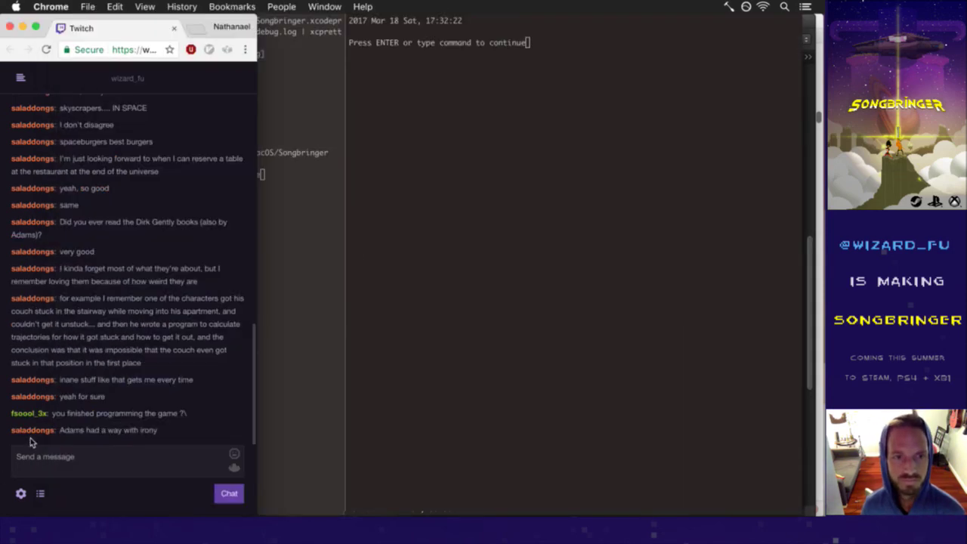
{"action": "left_click_drag", "start_coordinate": [73, 415], "coordinate": [156, 412]}
{"action": "left_click", "coordinate": [174, 419]}
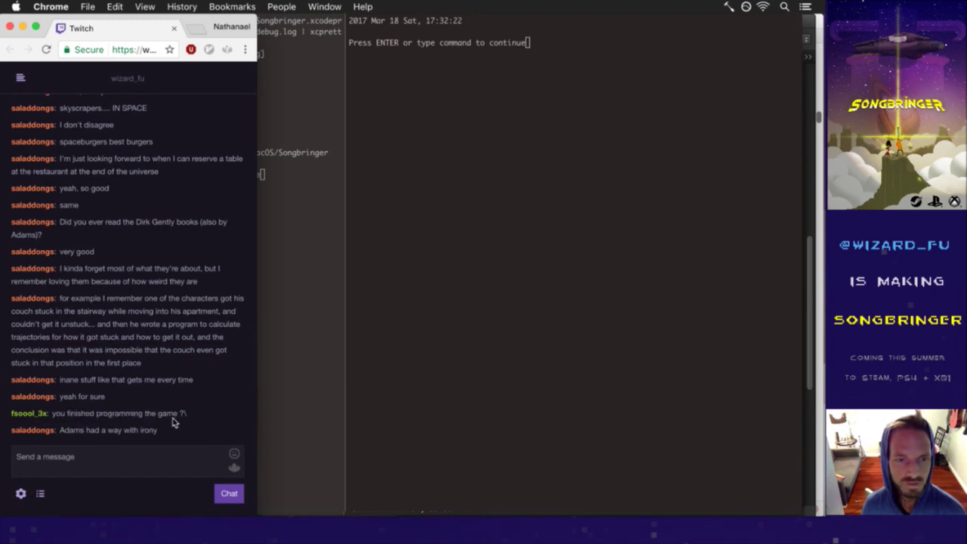
{"action": "left_click_drag", "start_coordinate": [168, 413], "coordinate": [98, 415]}
{"action": "left_click", "coordinate": [98, 416]}
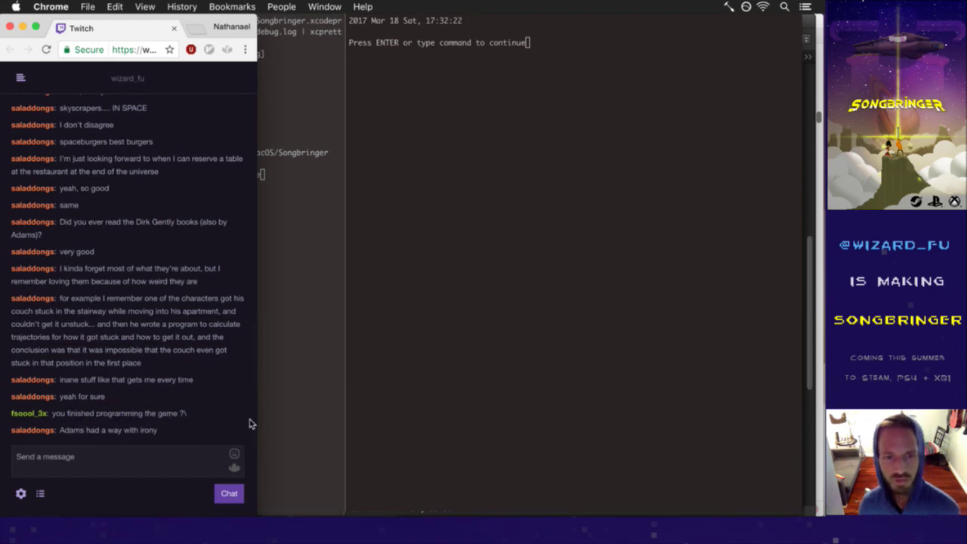
{"action": "left_click_drag", "start_coordinate": [173, 415], "coordinate": [63, 417]}
{"action": "left_click", "coordinate": [168, 392]}
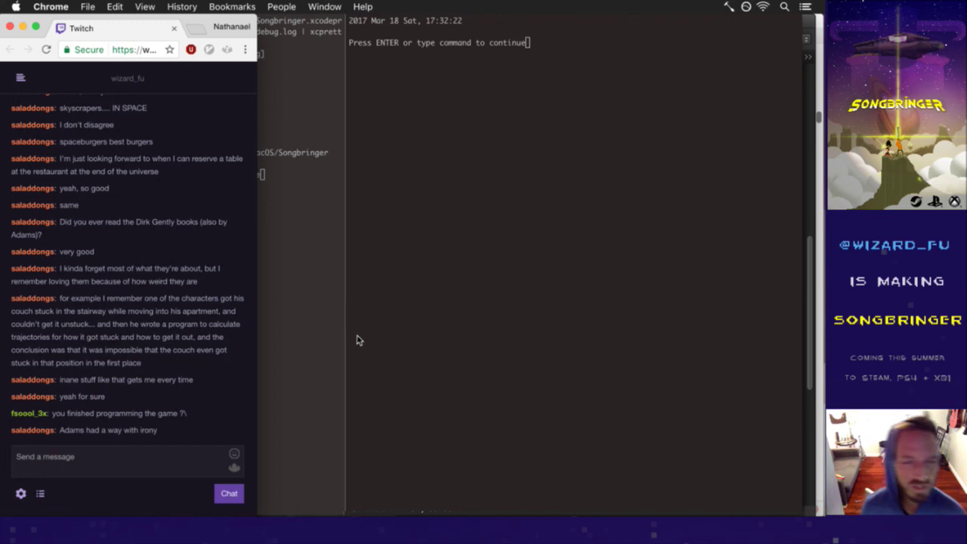
Step: In Photoshop, draw a rectangular selection around the tower, then clear it
{"action": "key", "text": "super+Tab"}
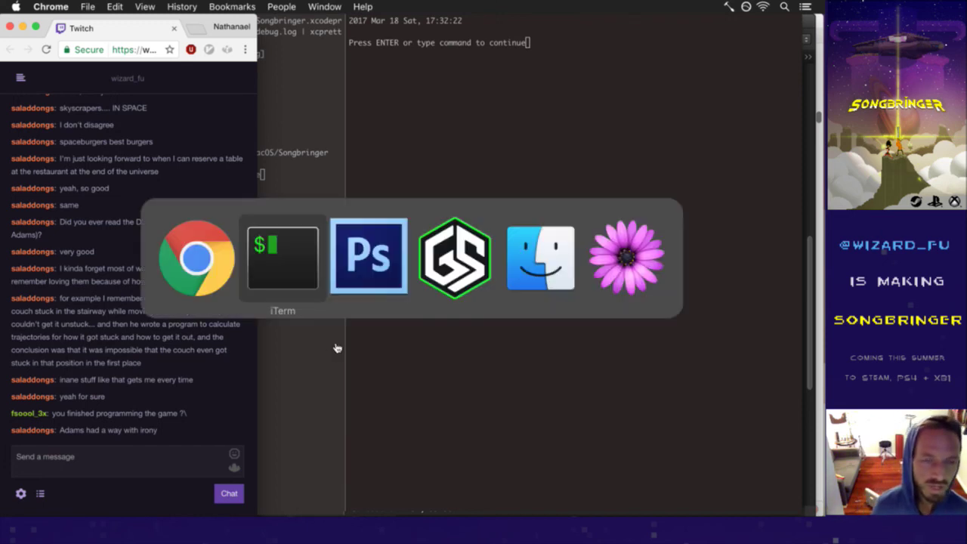
{"action": "left_click", "coordinate": [357, 284]}
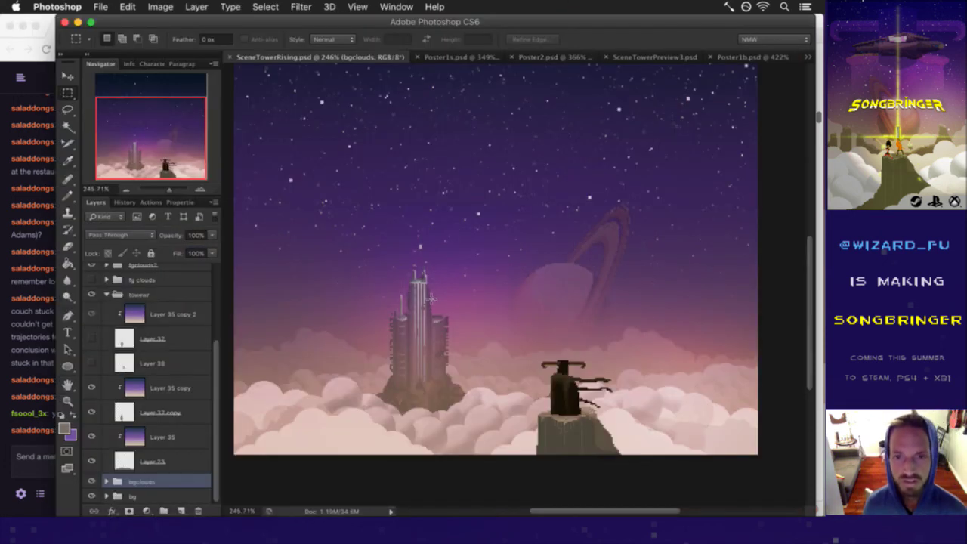
{"action": "left_click_drag", "start_coordinate": [371, 238], "coordinate": [505, 355]}
{"action": "left_click_drag", "start_coordinate": [371, 240], "coordinate": [474, 397]}
{"action": "left_click", "coordinate": [489, 363]}
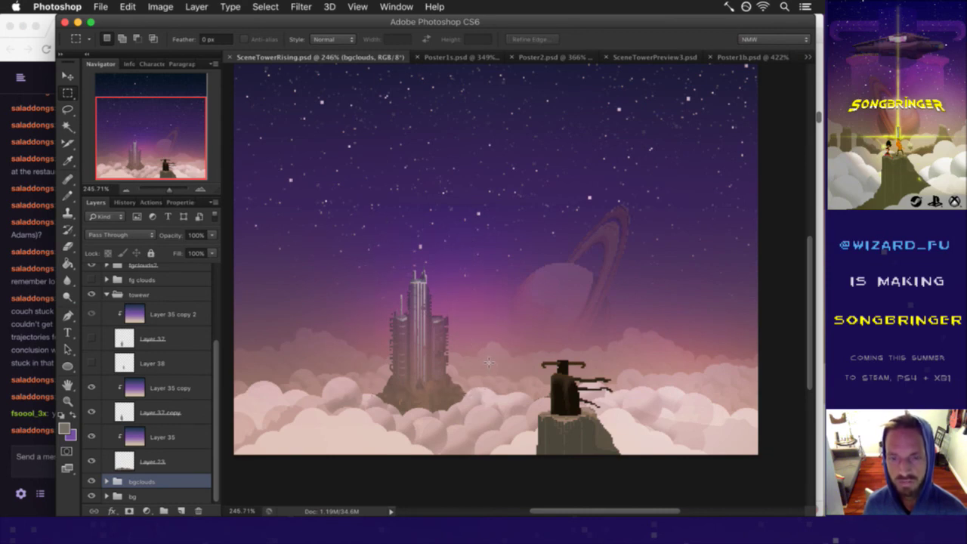
Step: In the terminal, check git status and commit the modified SceneTowerRising.psd
{"action": "key", "text": "super+Tab"}
{"action": "key", "text": "super+Tab"}
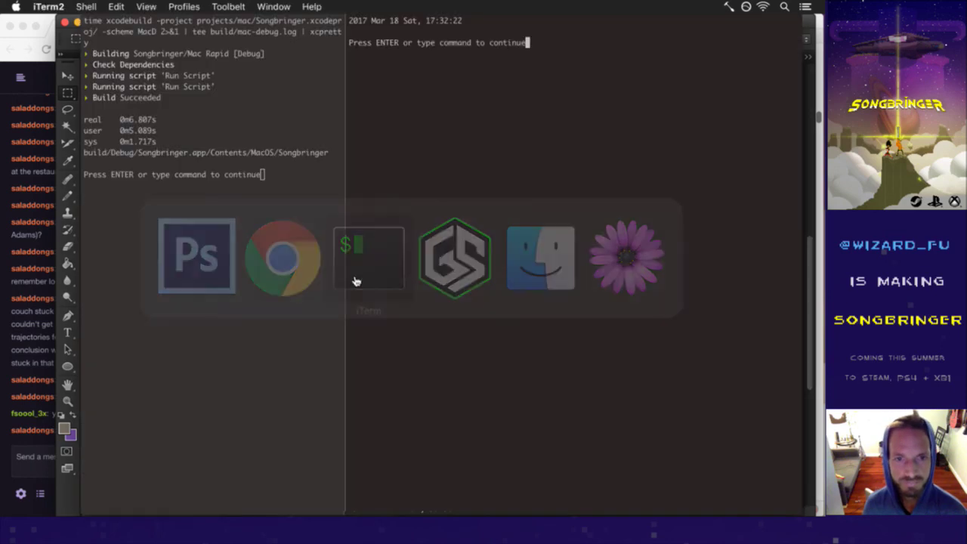
{"action": "key", "text": "Return"}
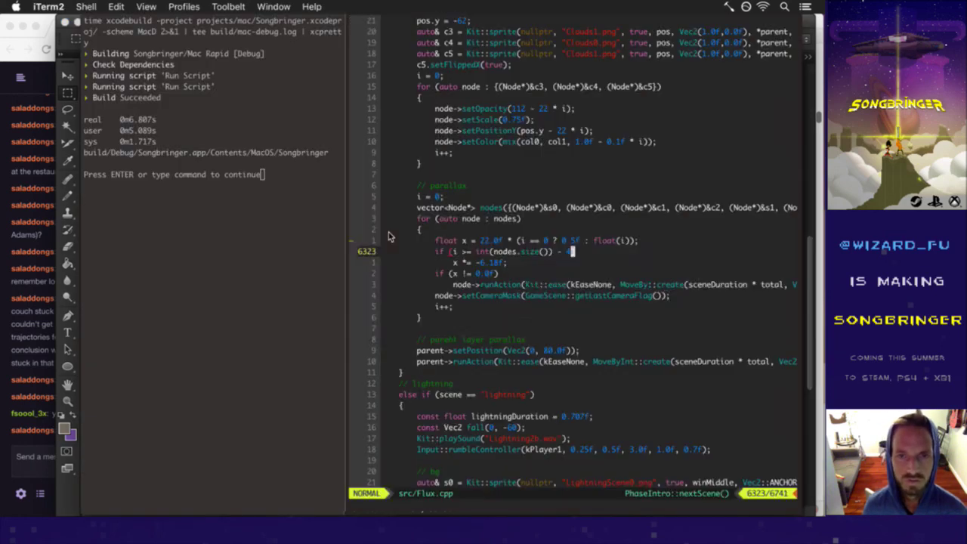
{"action": "key", "text": "super+Tab"}
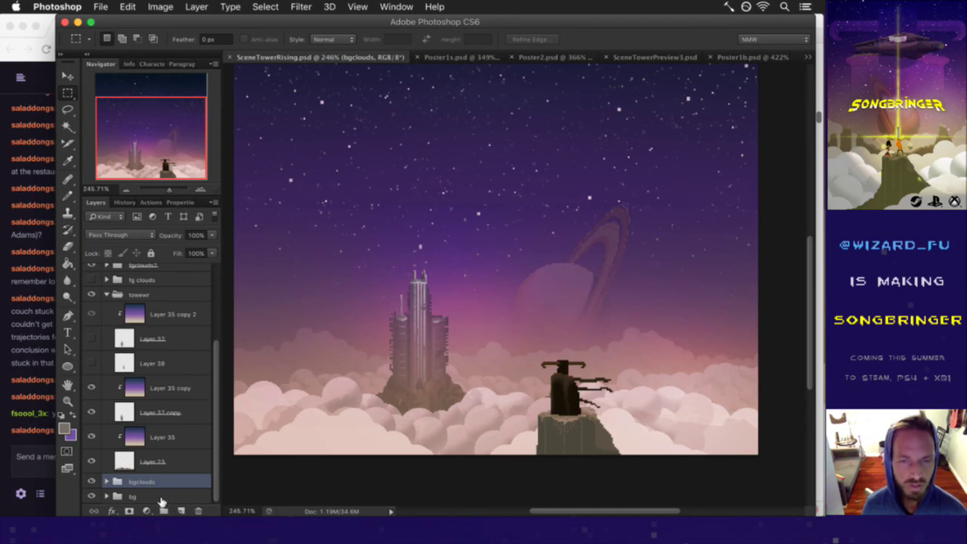
{"action": "key", "text": "super+Tab"}
{"action": "key", "text": "comma"}
{"action": "key", "text": "g"}
{"action": "key", "text": "s"}
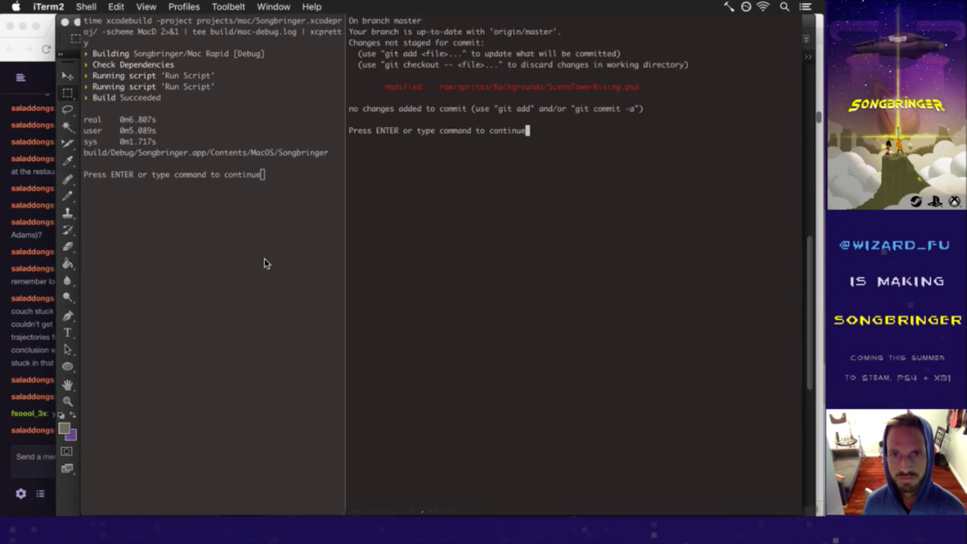
{"action": "key", "text": "Return"}
{"action": "key", "text": "comma"}
{"action": "key", "text": "b"}
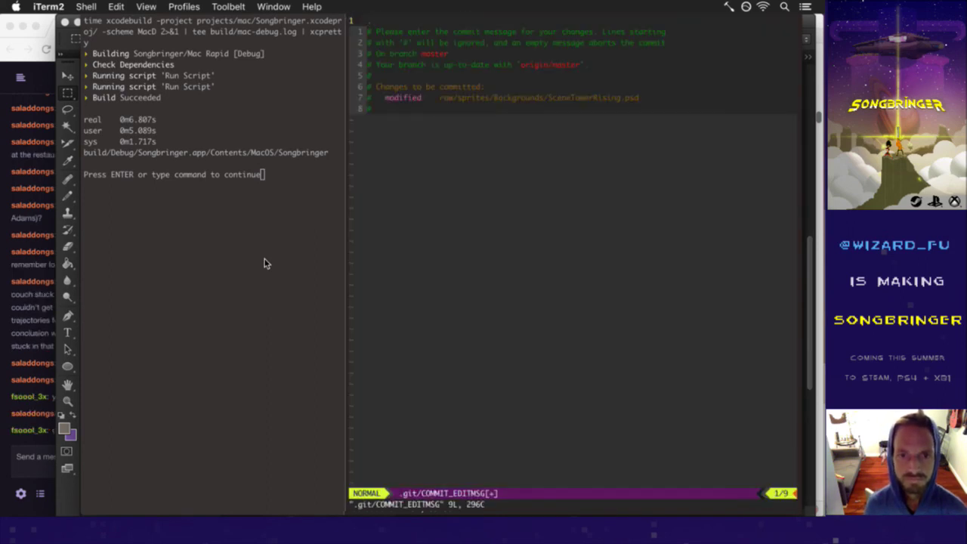
{"action": "key", "text": "Z"}
{"action": "key", "text": "Z"}
Step: Read a chat message, dismiss the terminal prompt, and return to Photoshop
{"action": "left_click", "coordinate": [24, 432]}
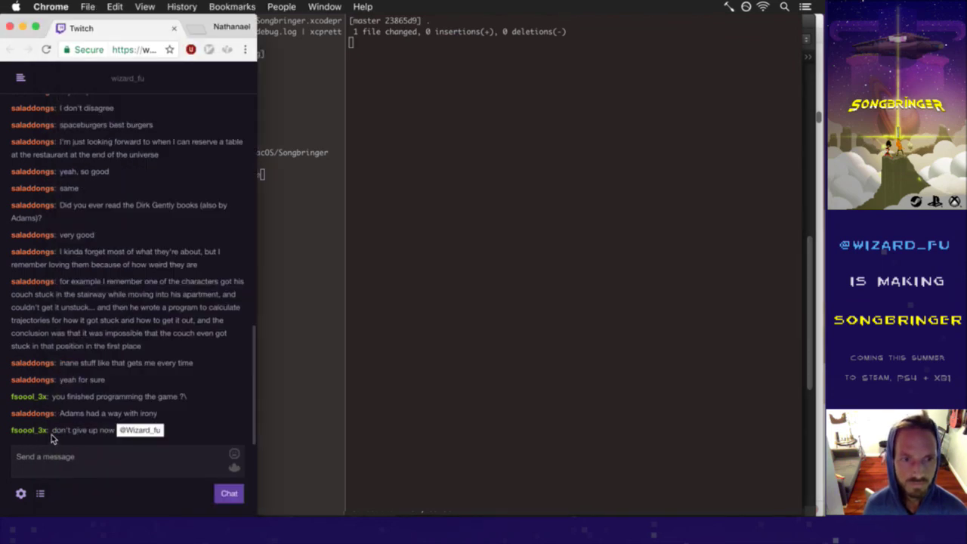
{"action": "left_click_drag", "start_coordinate": [75, 435], "coordinate": [117, 431]}
{"action": "left_click", "coordinate": [190, 413]}
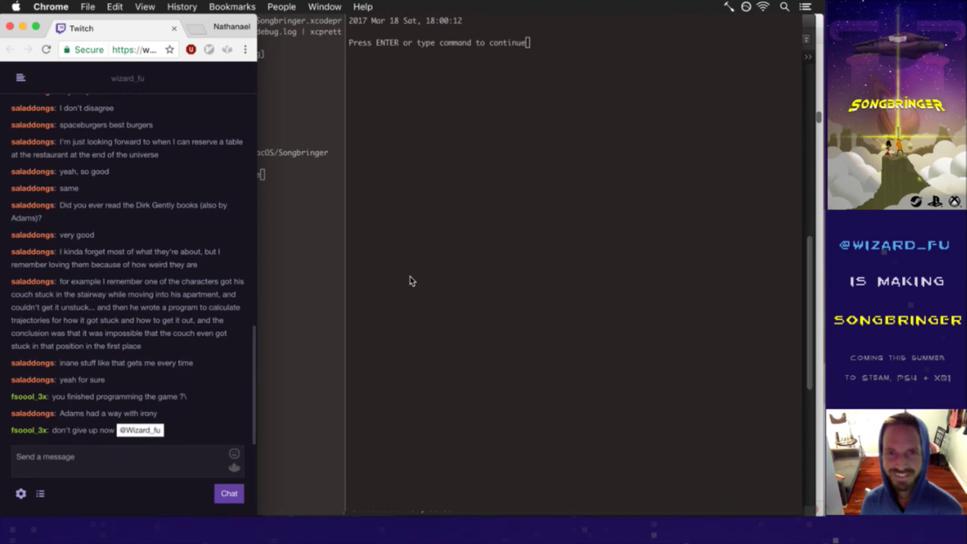
{"action": "left_click", "coordinate": [456, 234]}
{"action": "key", "text": "Return"}
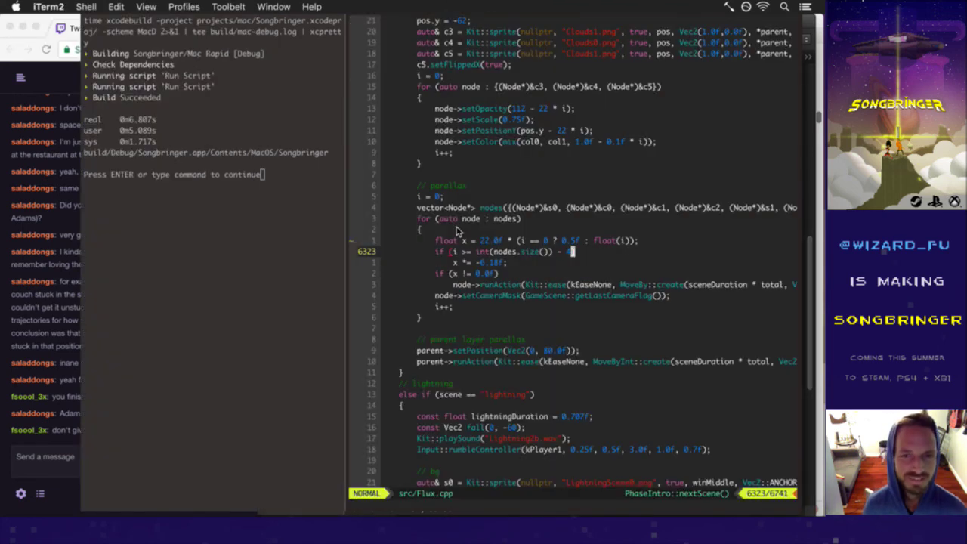
{"action": "key", "text": "super+Tab"}
{"action": "left_click", "coordinate": [378, 275]}
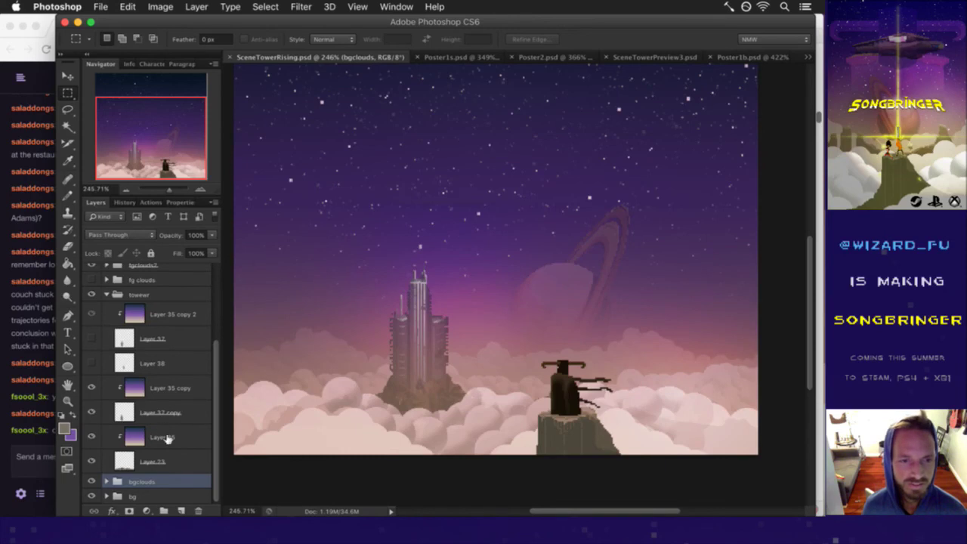
Step: Hide the bgclouds group and collapse and hide the towewr group
{"action": "left_click", "coordinate": [91, 481]}
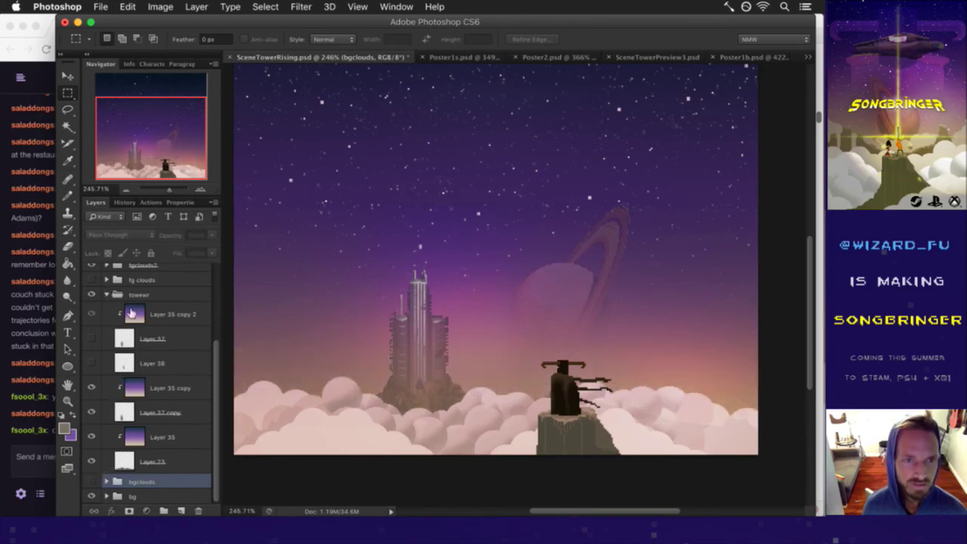
{"action": "left_click", "coordinate": [106, 295]}
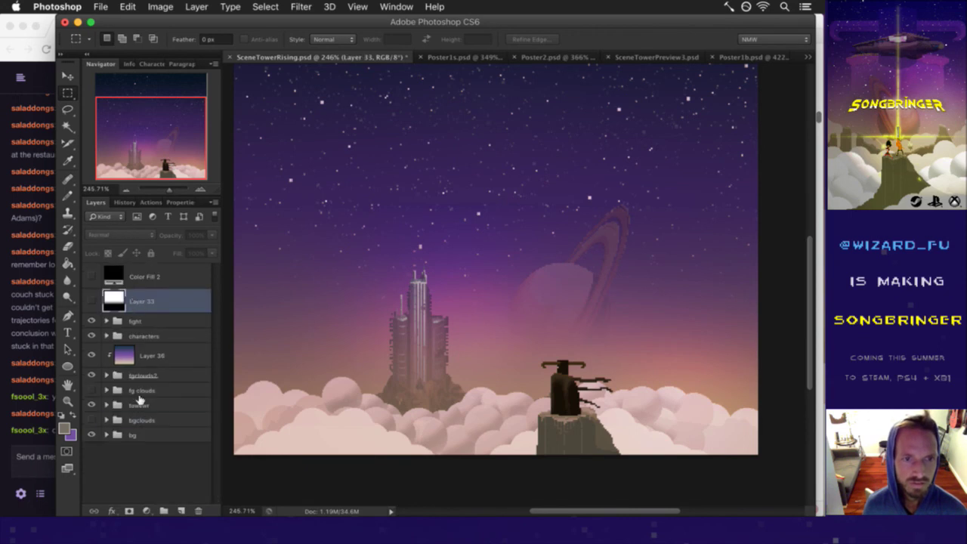
{"action": "left_click", "coordinate": [125, 404]}
{"action": "left_click", "coordinate": [91, 404]}
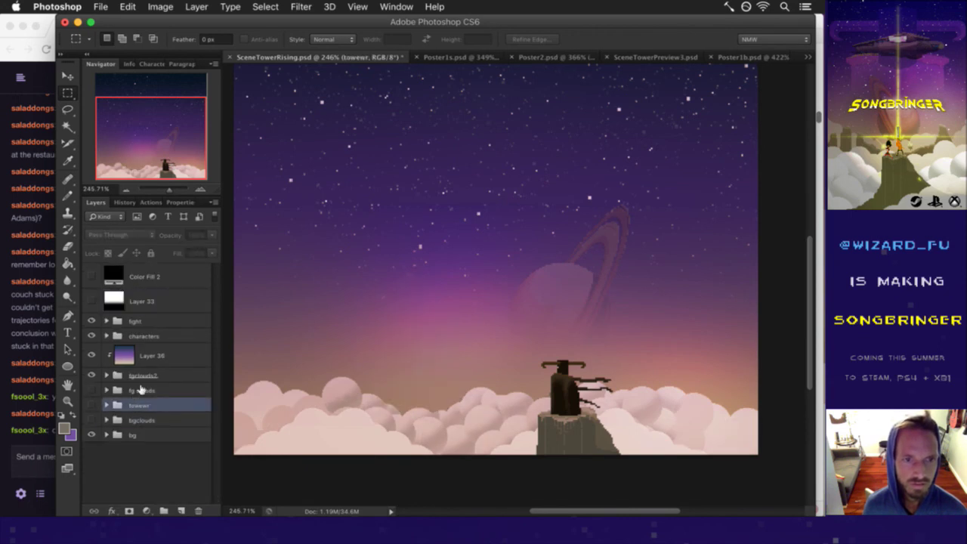
Step: Delete the fg clouds group along with its contents
{"action": "left_click", "coordinate": [141, 389]}
{"action": "left_click", "coordinate": [92, 389]}
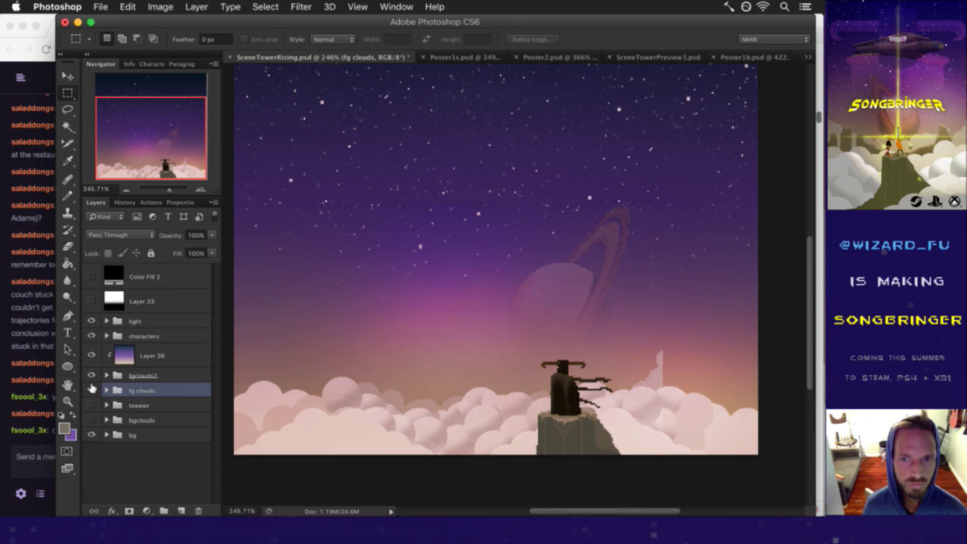
{"action": "left_click", "coordinate": [91, 389]}
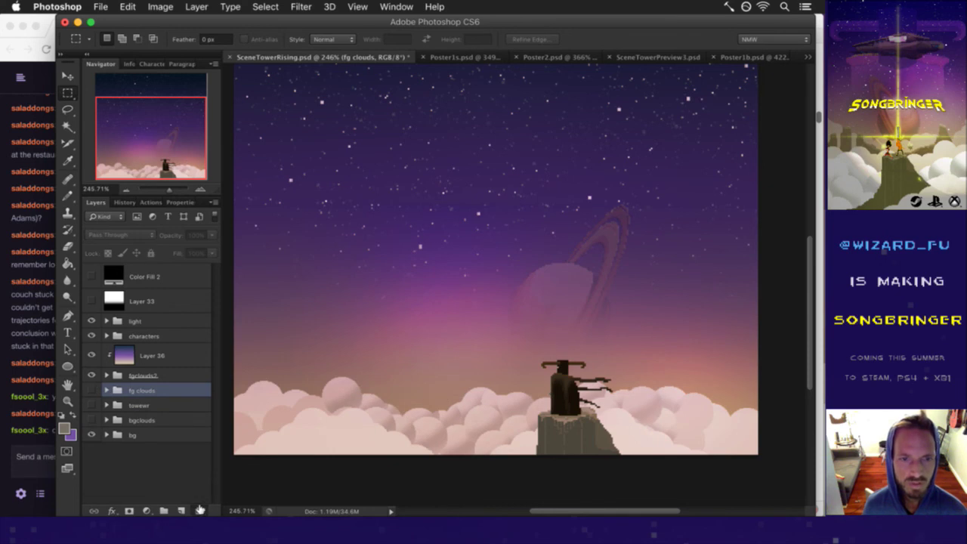
{"action": "left_click", "coordinate": [199, 510]}
{"action": "left_click", "coordinate": [505, 199]}
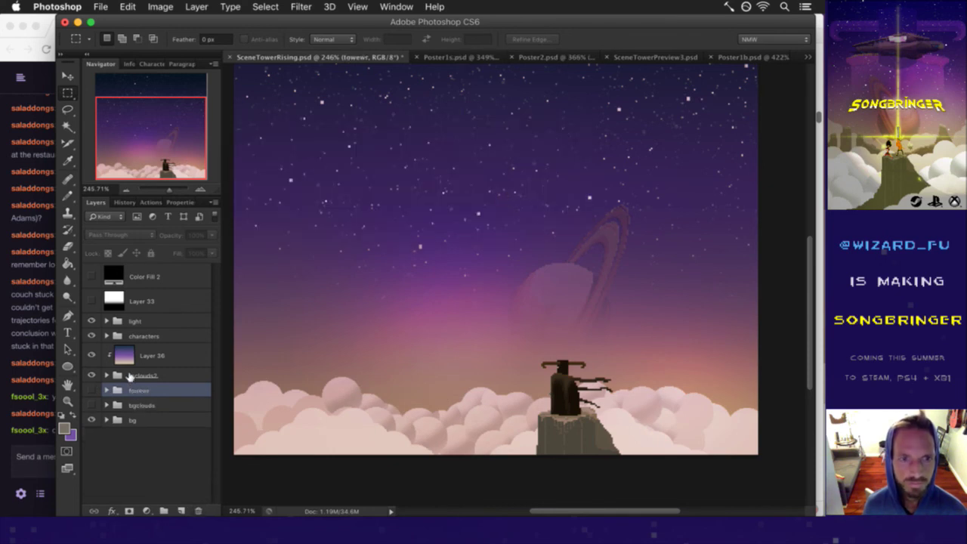
Step: Hide fgclouds2 and the character so only the starry sky stays visible
{"action": "left_click", "coordinate": [92, 375]}
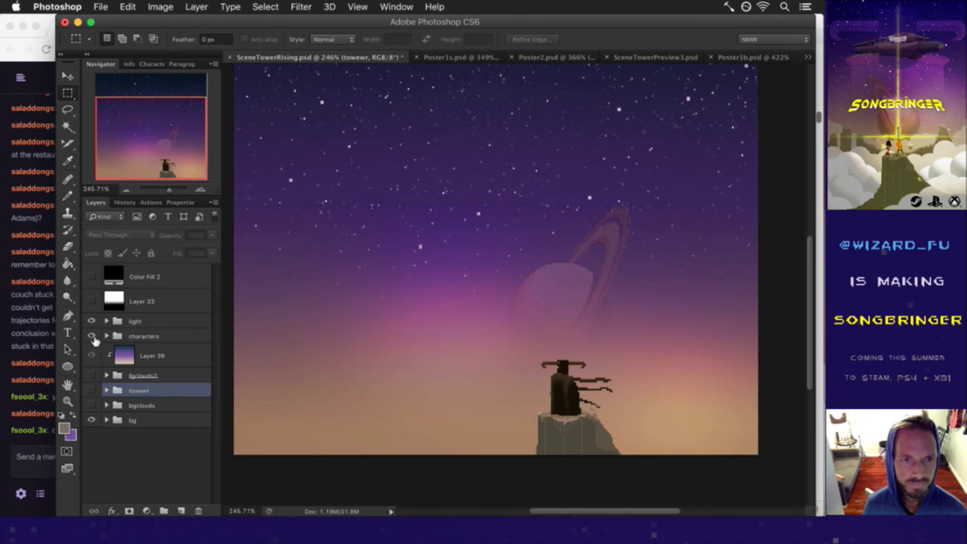
{"action": "left_click", "coordinate": [91, 336]}
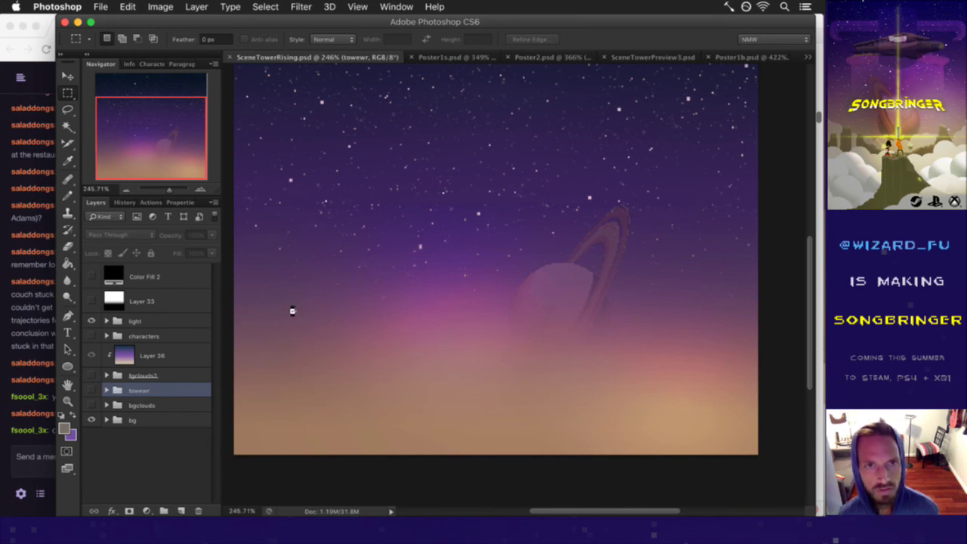
{"action": "key", "text": "super+alt+shift+s"}
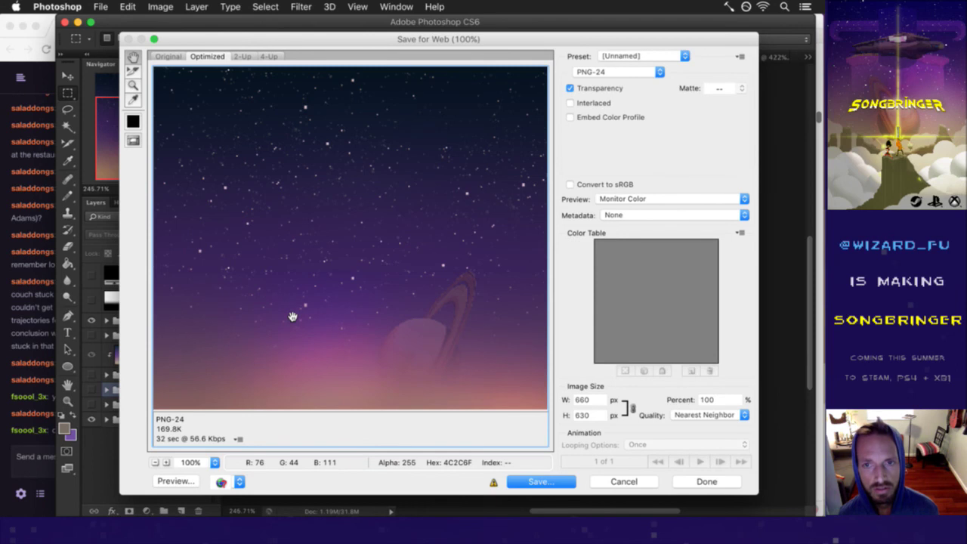
Step: Save the web PNG into sheets, creating a new 'SceneTowerRising' folder there
{"action": "key", "text": "Return"}
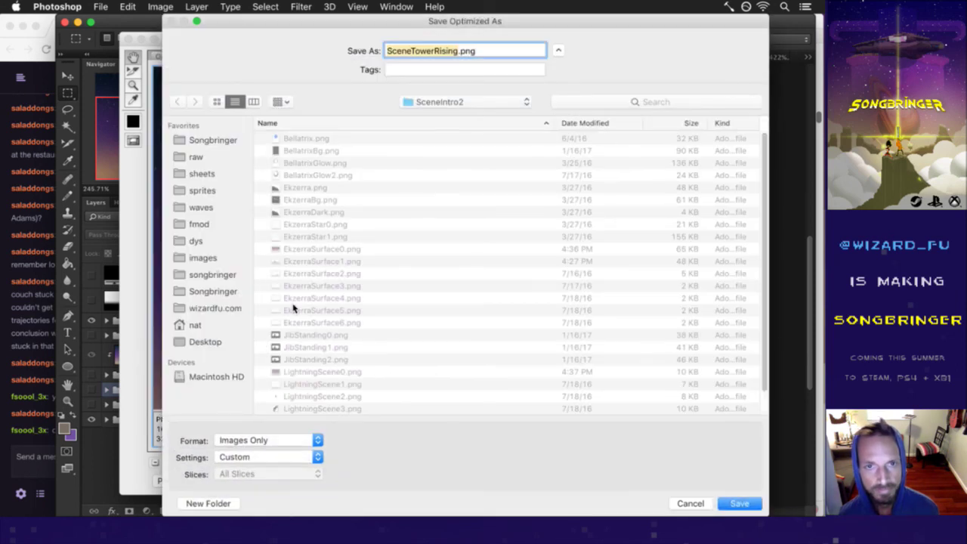
{"action": "left_click", "coordinate": [430, 101]}
{"action": "left_click", "coordinate": [426, 114]}
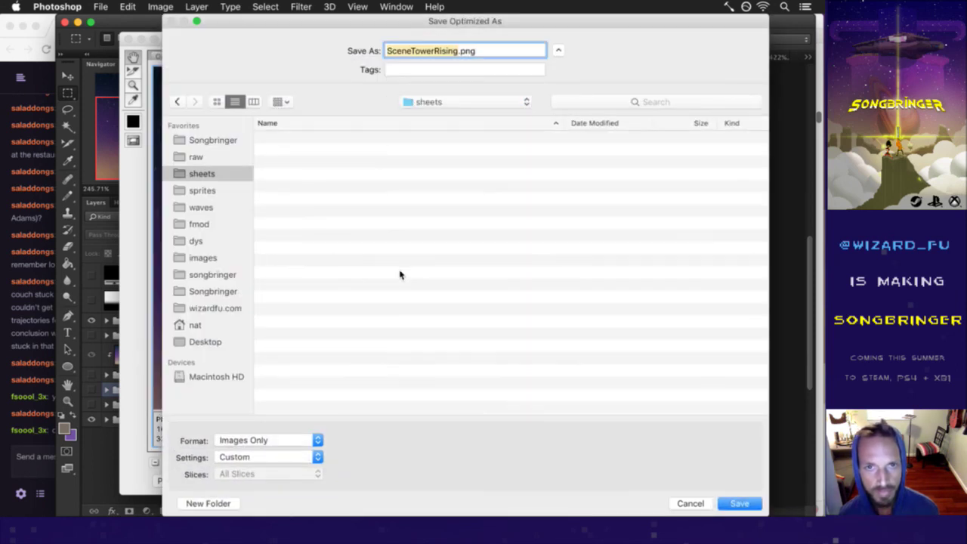
{"action": "left_click", "coordinate": [203, 500]}
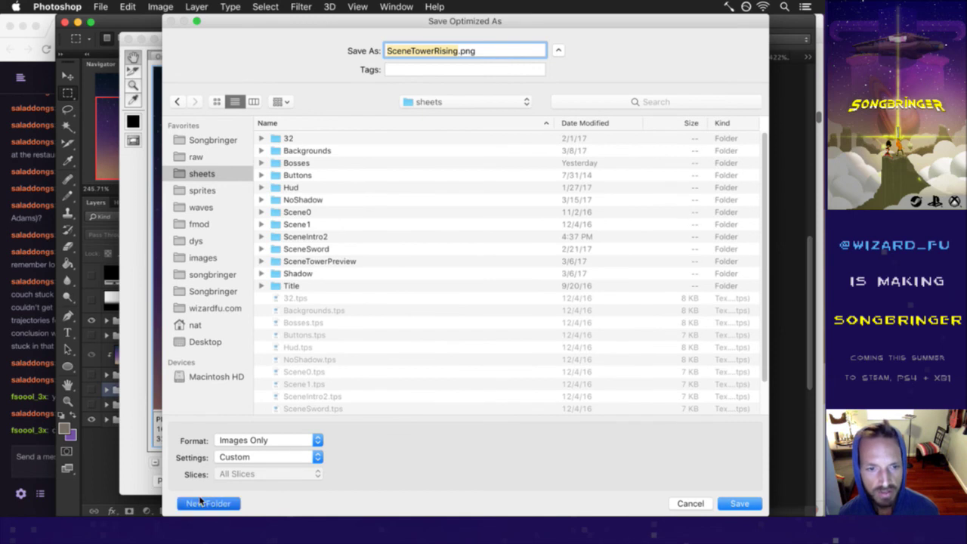
{"action": "type", "text": "SceneTowerRising"}
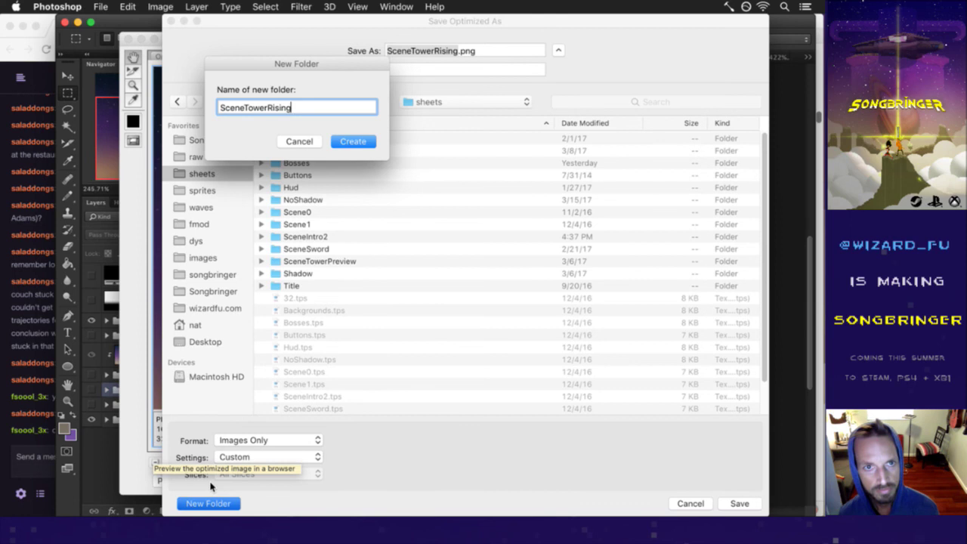
{"action": "key", "text": "Return"}
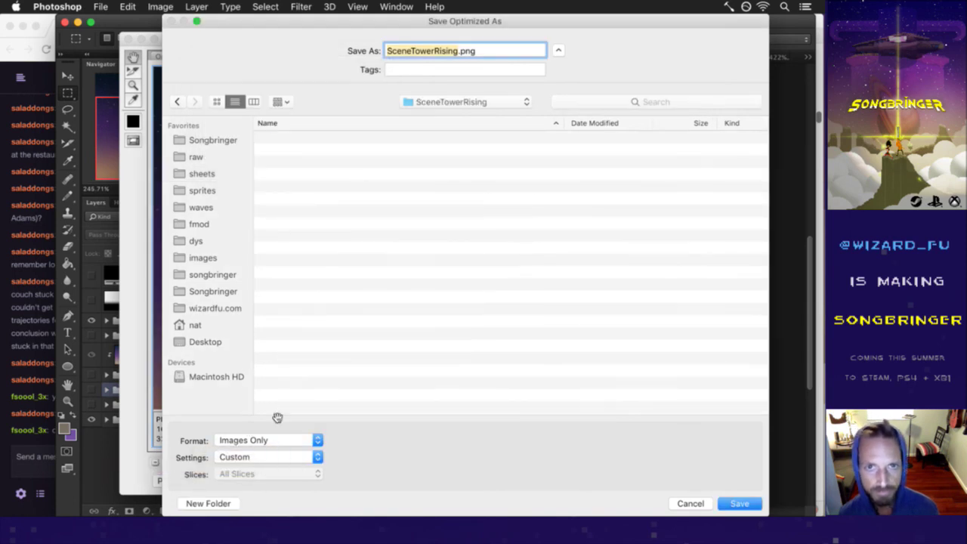
Step: Name the export SceneTowerRising0.png and save it
{"action": "key", "text": "Right"}
{"action": "type", "text": "0"}
{"action": "key", "text": "Return"}
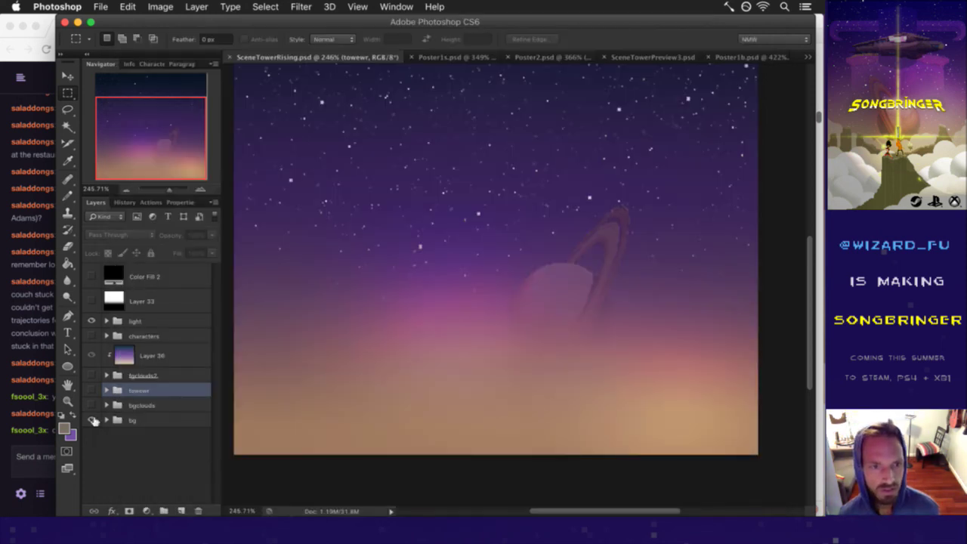
Step: Hide the starry bg group, turn on the bgclouds cloud bands, and select bgclouds
{"action": "left_click", "coordinate": [92, 420]}
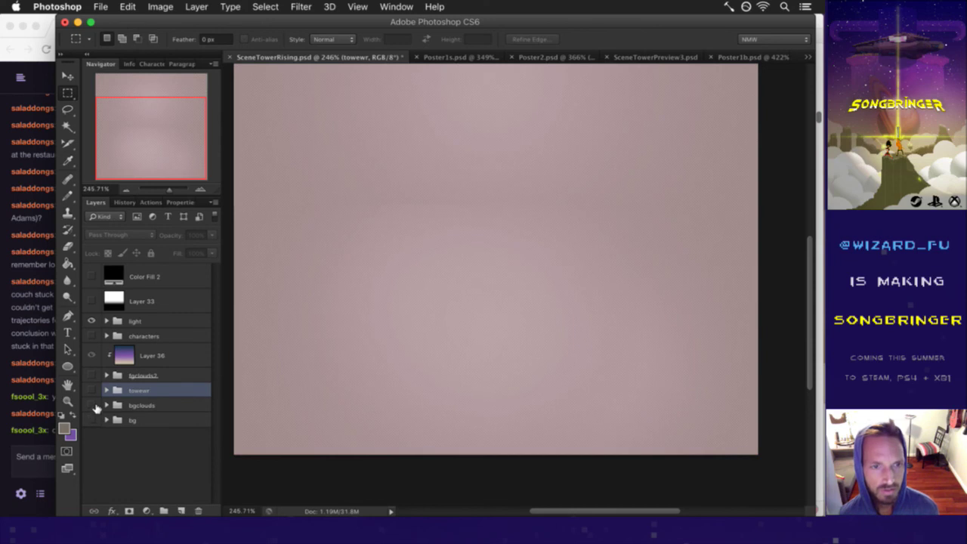
{"action": "left_click", "coordinate": [92, 405]}
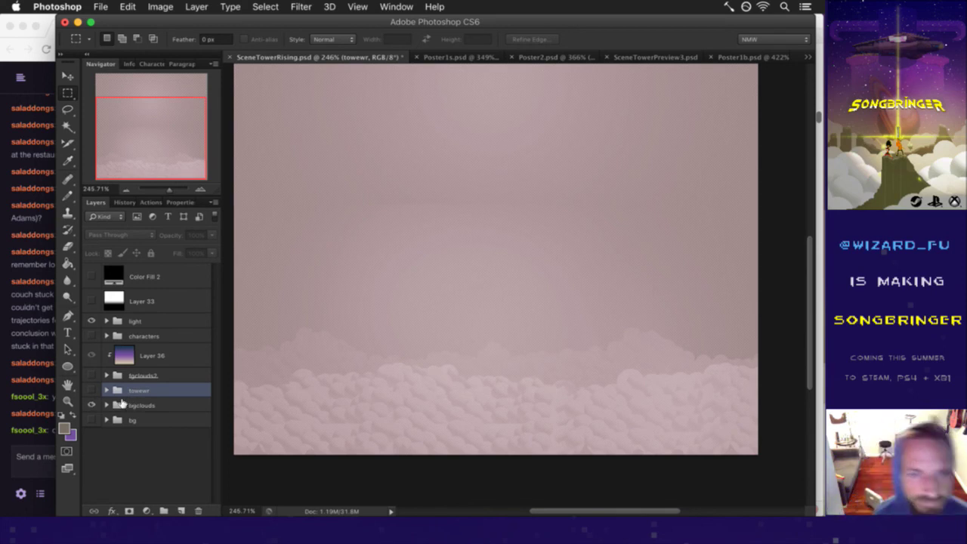
{"action": "left_click", "coordinate": [122, 405]}
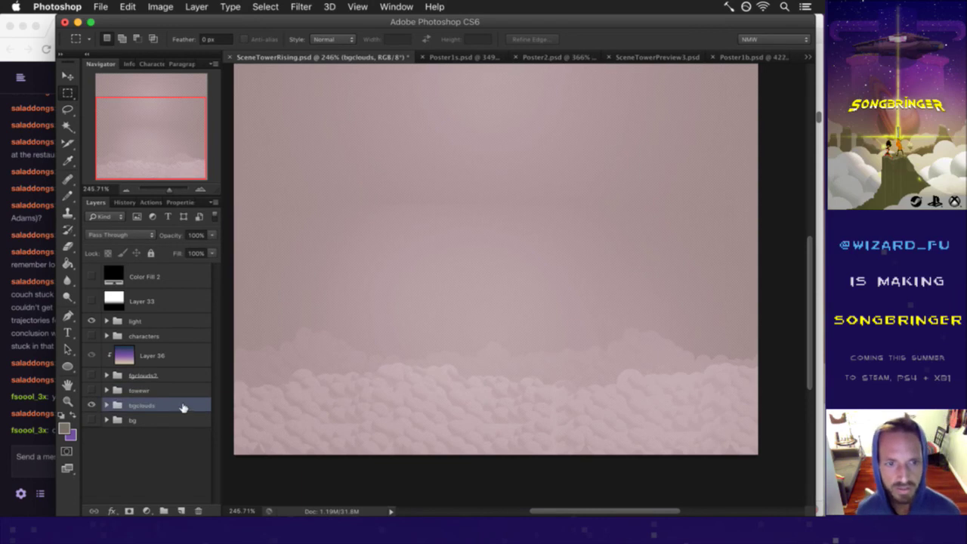
Step: Select both cloud band outlines and add Layer 39 just above the bgclouds group
{"action": "left_click", "coordinate": [106, 405]}
{"action": "left_click", "coordinate": [150, 390]}
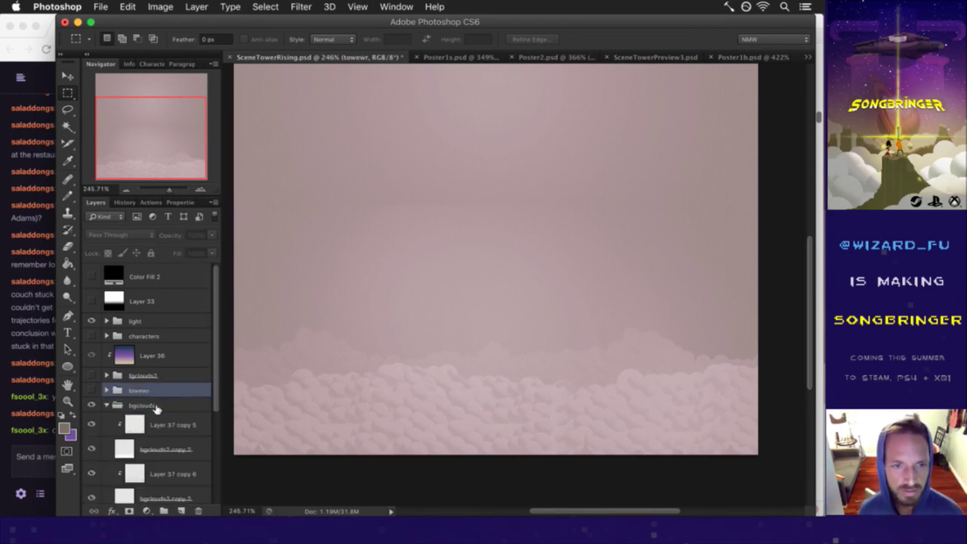
{"action": "left_click", "coordinate": [156, 406]}
{"action": "left_click_drag", "start_coordinate": [214, 392], "coordinate": [219, 455]}
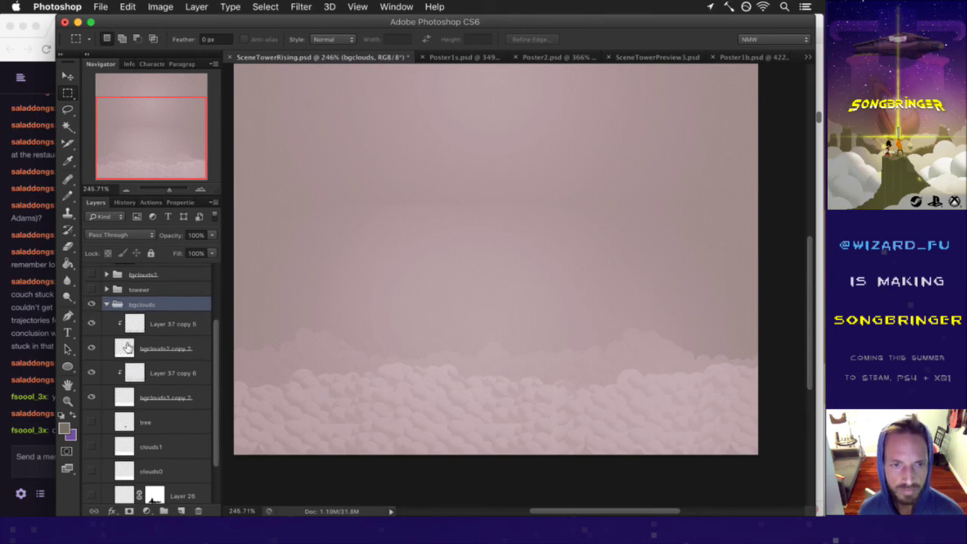
{"action": "left_click", "coordinate": [126, 347], "text": "super"}
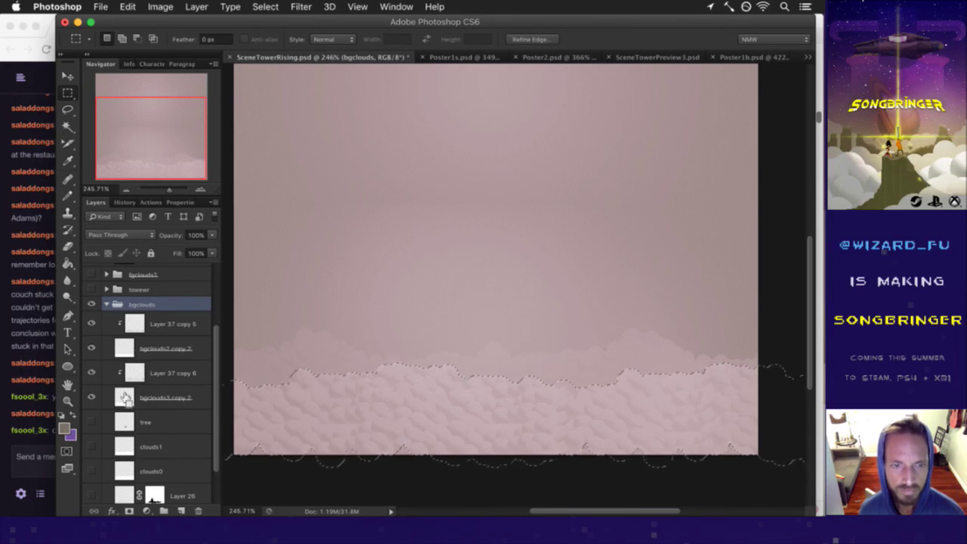
{"action": "left_click", "coordinate": [126, 398], "text": "super"}
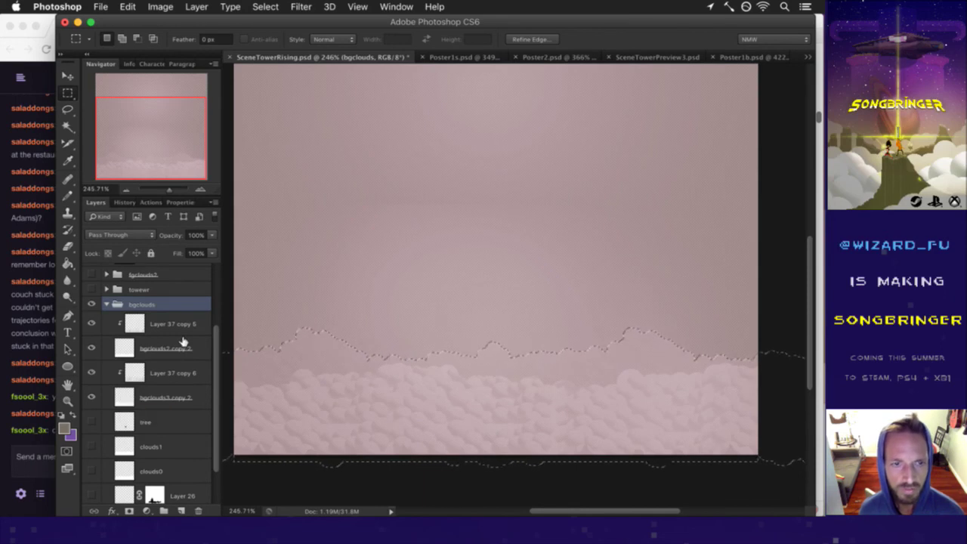
{"action": "left_click", "coordinate": [182, 512]}
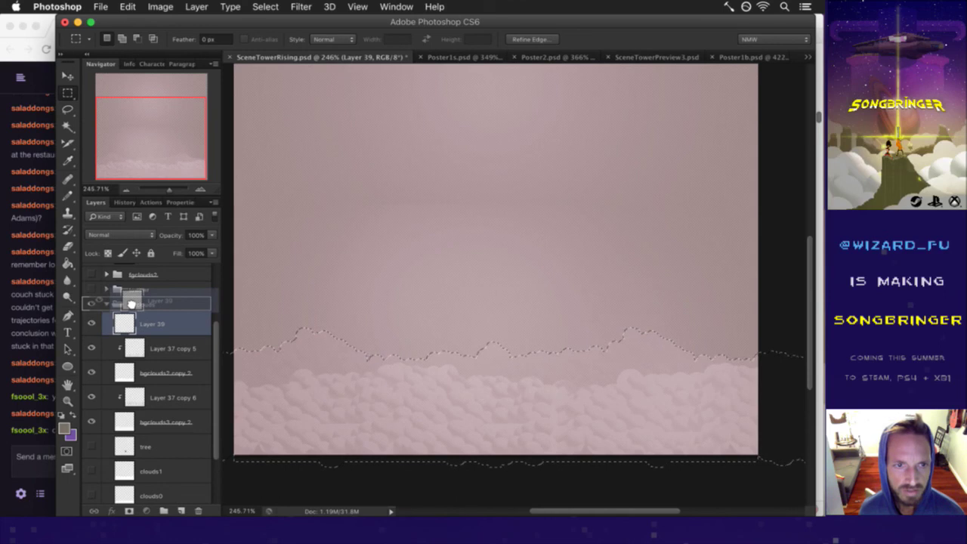
{"action": "key", "text": "super+shift+bracketleft"}
{"action": "left_click_drag", "start_coordinate": [137, 490], "coordinate": [140, 294]}
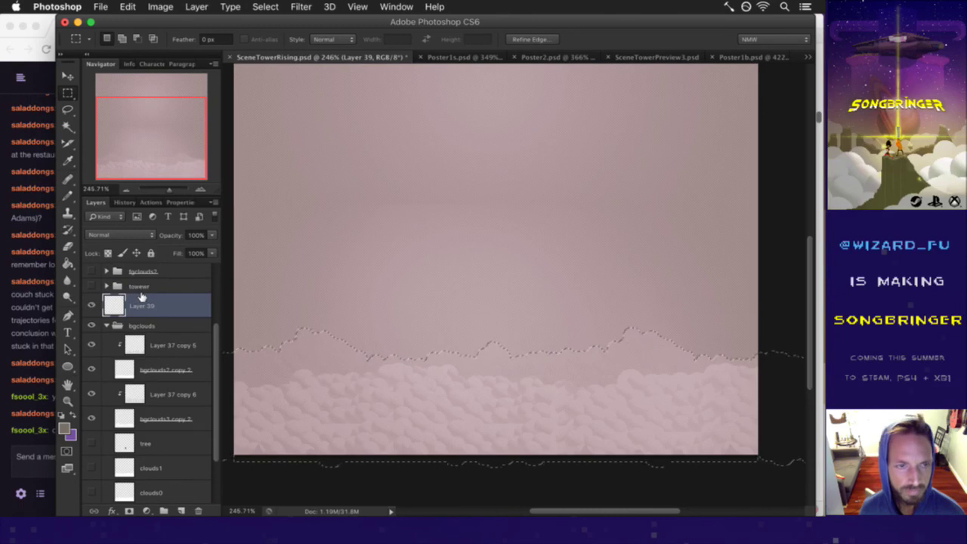
Step: Set the foreground colour to white and fill the cloud selection white with a large pencil
{"action": "left_click", "coordinate": [67, 430]}
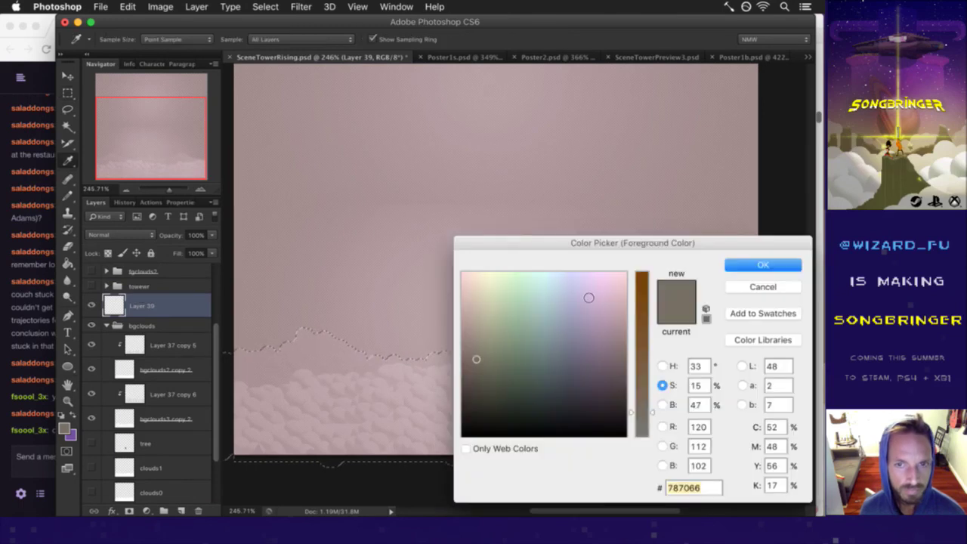
{"action": "left_click_drag", "start_coordinate": [604, 302], "coordinate": [623, 273]}
{"action": "left_click_drag", "start_coordinate": [639, 402], "coordinate": [646, 451]}
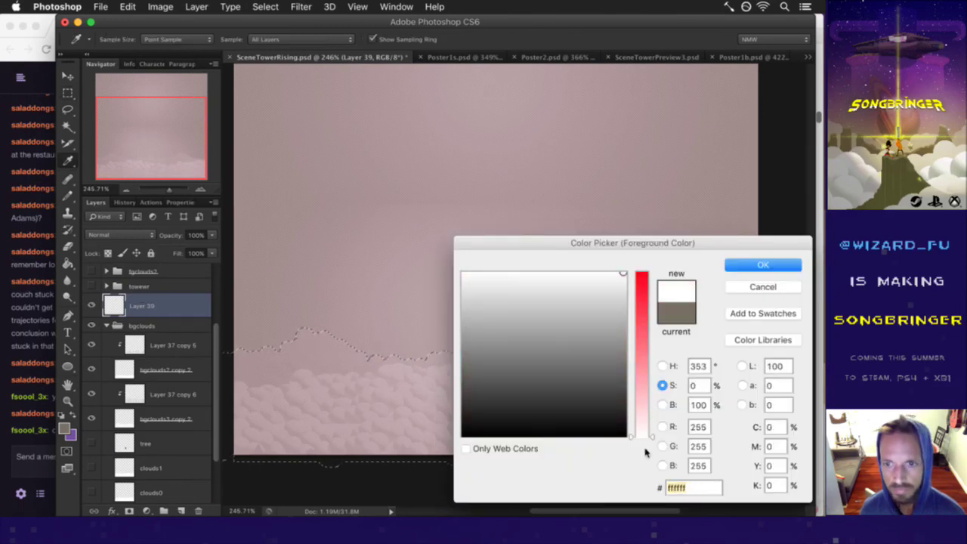
{"action": "left_click", "coordinate": [740, 261]}
{"action": "key", "text": "b"}
{"action": "key", "text": "bracketright"}
{"action": "key", "text": "bracketright"}
{"action": "key", "text": "bracketright"}
{"action": "key", "text": "bracketright"}
{"action": "key", "text": "bracketright"}
{"action": "key", "text": "bracketright"}
{"action": "key", "text": "bracketright"}
{"action": "key", "text": "bracketright"}
{"action": "key", "text": "bracketright"}
{"action": "key", "text": "bracketright"}
{"action": "key", "text": "bracketright"}
{"action": "key", "text": "bracketright"}
{"action": "key", "text": "bracketright"}
{"action": "key", "text": "bracketright"}
{"action": "key", "text": "bracketright"}
{"action": "left_click_drag", "start_coordinate": [423, 355], "coordinate": [491, 359]}
{"action": "left_click_drag", "start_coordinate": [627, 347], "coordinate": [649, 348]}
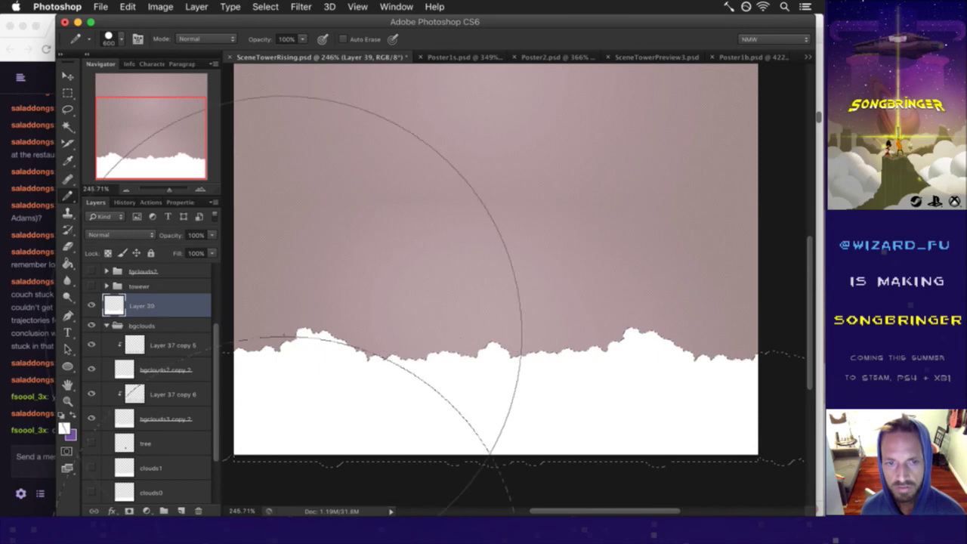
Step: Deselect, set Layer 39's opacity to 0%, and reload its cloud shape as a selection
{"action": "key", "text": "m"}
{"action": "left_click", "coordinate": [331, 265]}
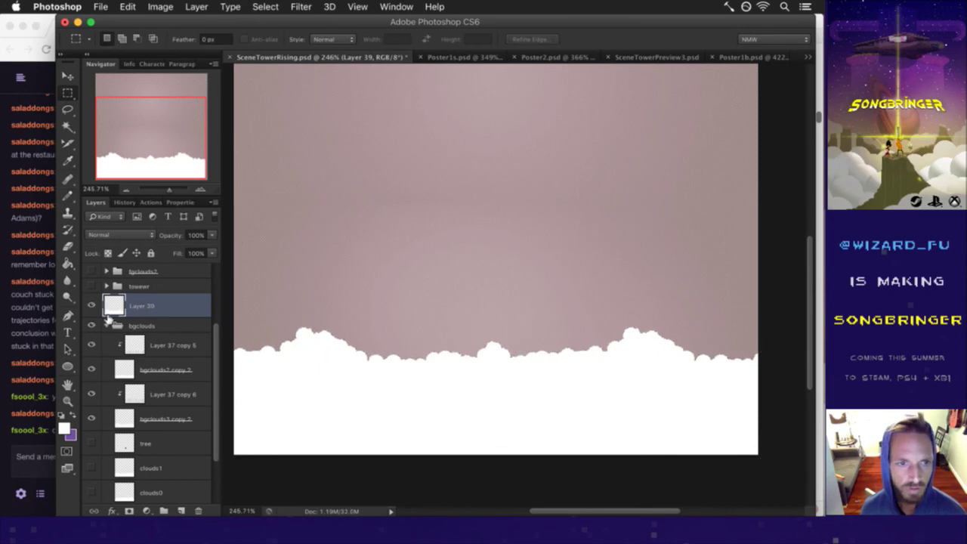
{"action": "left_click", "coordinate": [140, 333]}
{"action": "left_click", "coordinate": [136, 406]}
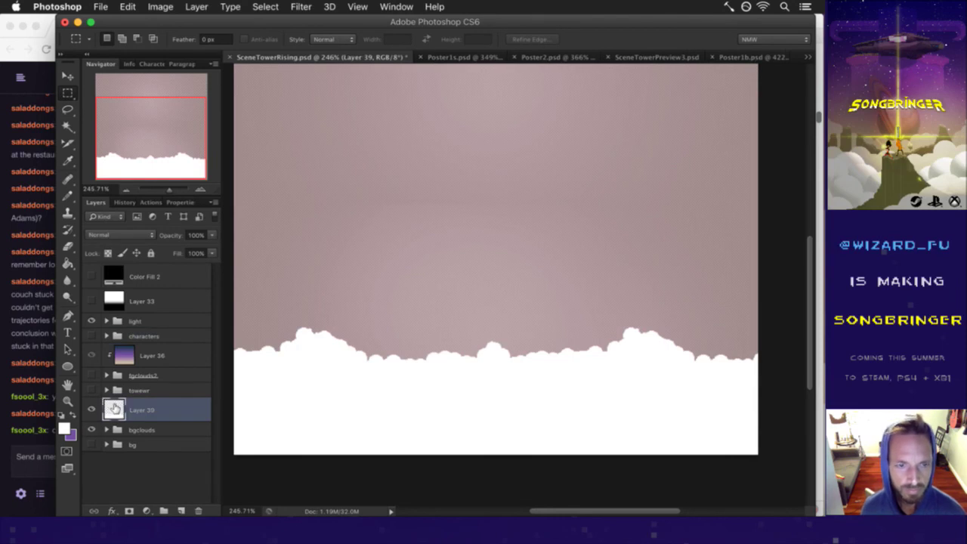
{"action": "left_click_drag", "start_coordinate": [211, 236], "coordinate": [123, 252]}
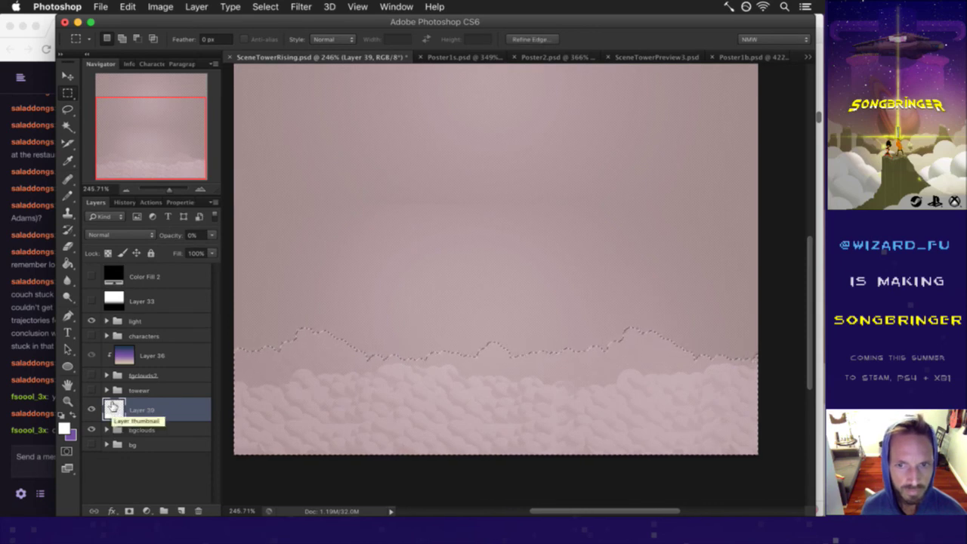
{"action": "key", "text": "alt+BackSpace"}
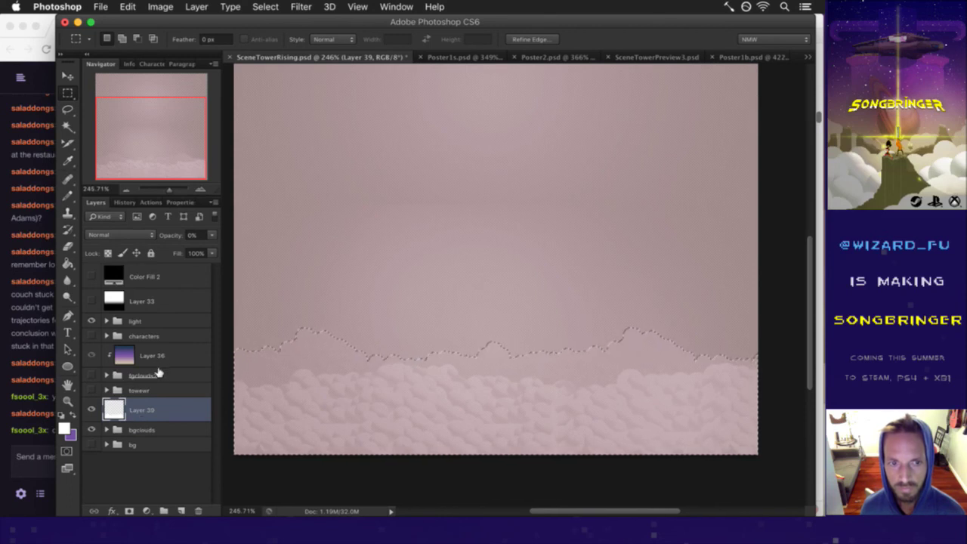
Step: Mask the light group to the cloud selection with Layer Mask > Reveal Selection
{"action": "left_click", "coordinate": [151, 321]}
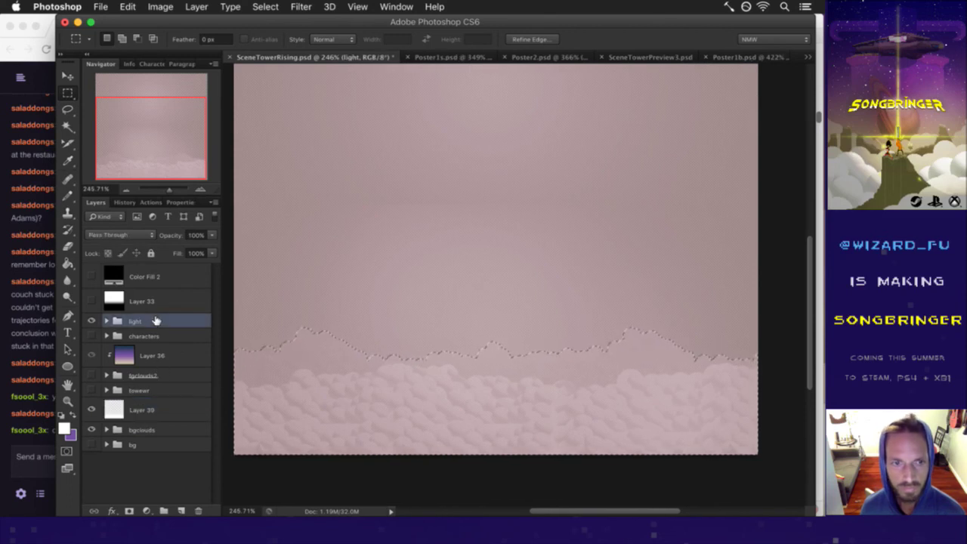
{"action": "left_click", "coordinate": [197, 7]}
{"action": "mouse_move", "coordinate": [255, 167]}
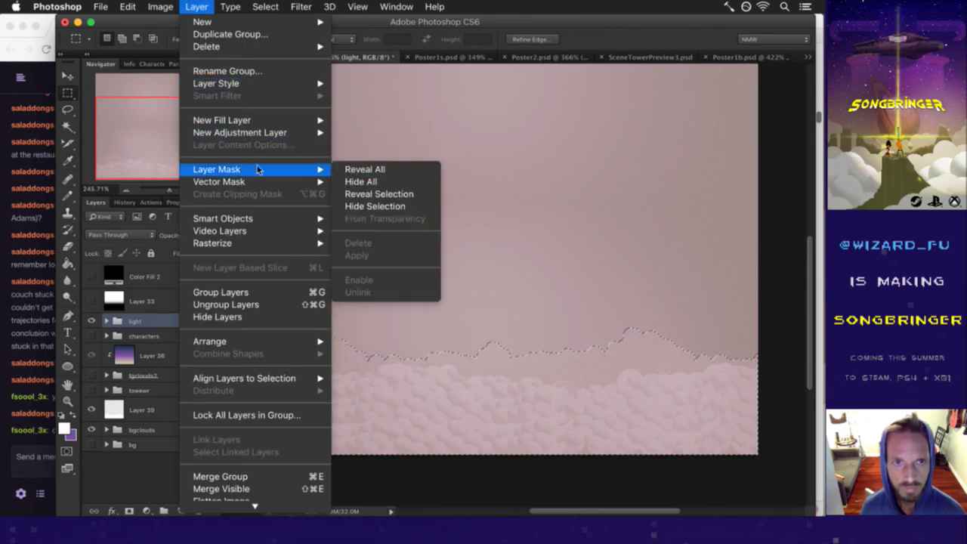
{"action": "left_click", "coordinate": [408, 194]}
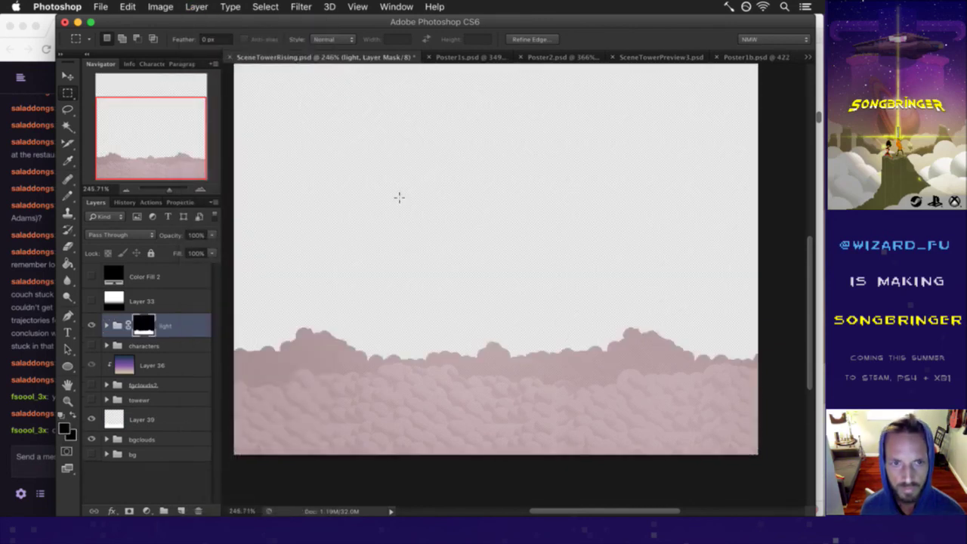
Step: Export through Save for Web as SceneTowerRising1.png, then delete the light group's mask
{"action": "key", "text": "super+alt+shift+s"}
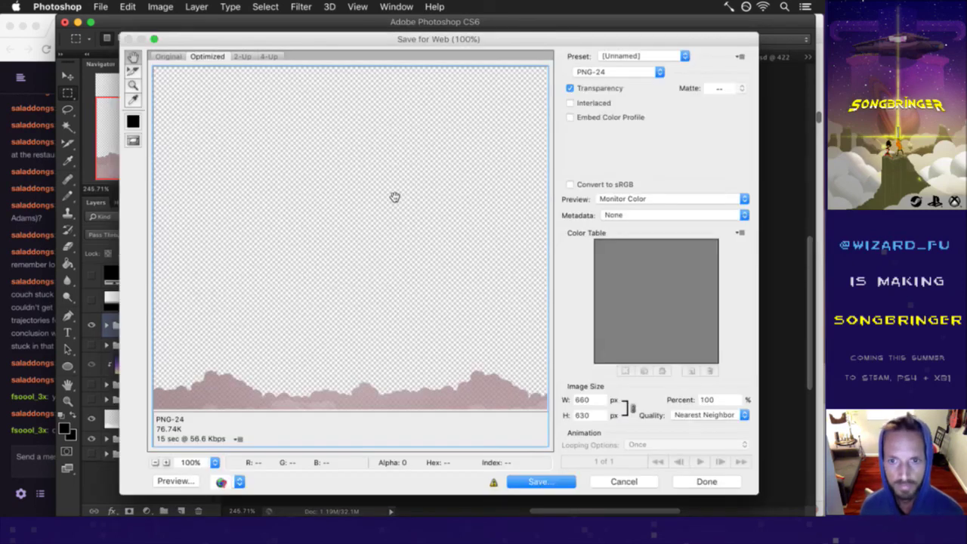
{"action": "key", "text": "Return"}
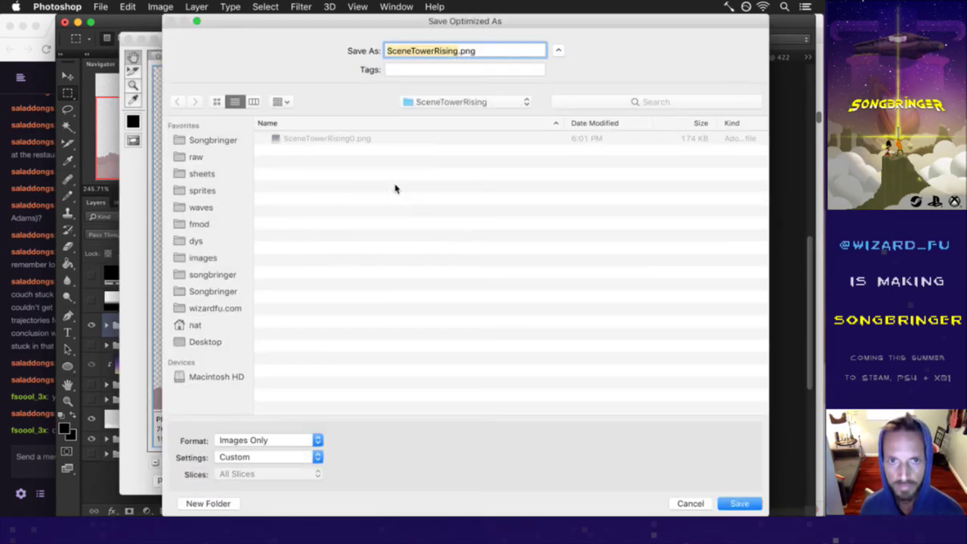
{"action": "key", "text": "Right"}
{"action": "type", "text": "1"}
{"action": "key", "text": "Return"}
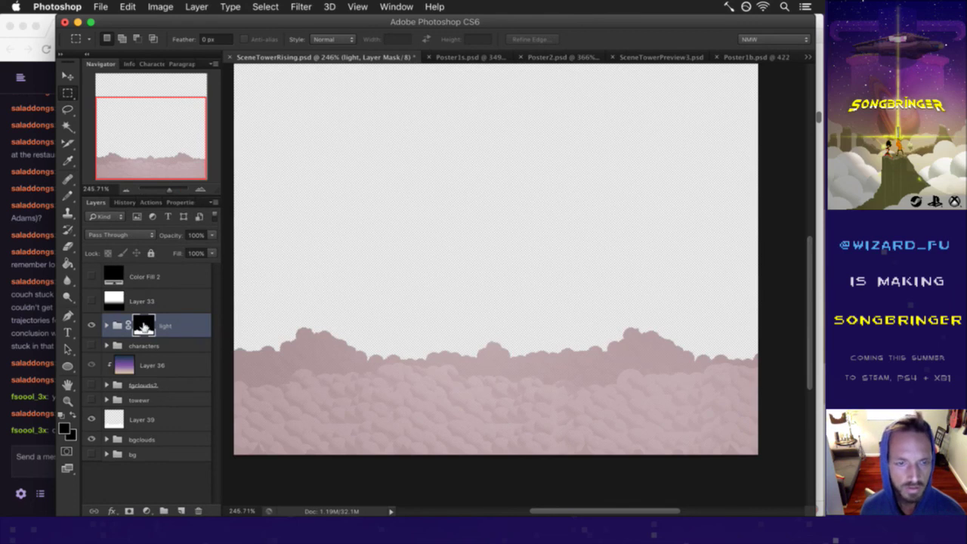
{"action": "right_click", "coordinate": [145, 327]}
{"action": "left_click", "coordinate": [162, 352]}
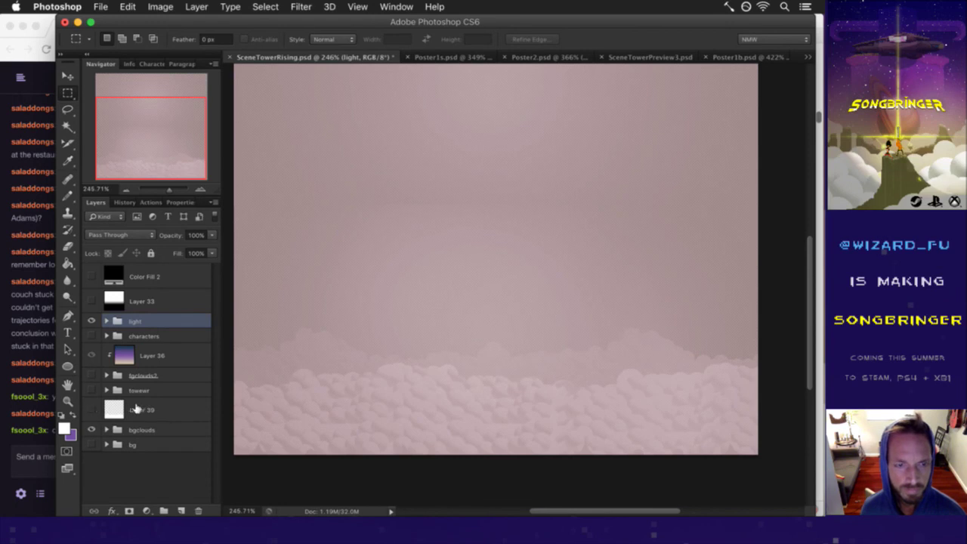
Step: Save the document, hide bgclouds, and show the tower group with its layers expanded
{"action": "left_click", "coordinate": [132, 409]}
{"action": "key", "text": "super+s"}
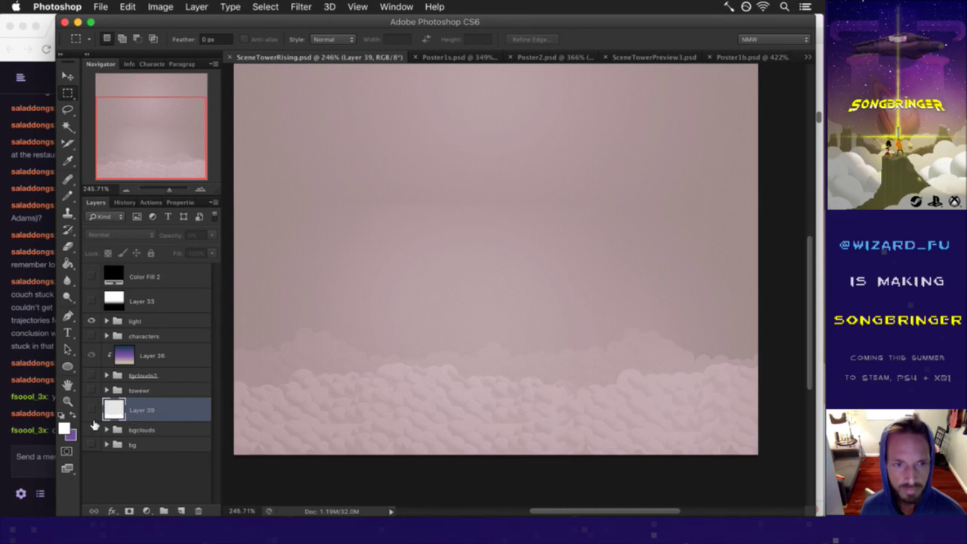
{"action": "left_click", "coordinate": [92, 429]}
{"action": "left_click", "coordinate": [91, 390]}
{"action": "left_click", "coordinate": [107, 390]}
{"action": "left_click", "coordinate": [132, 388]}
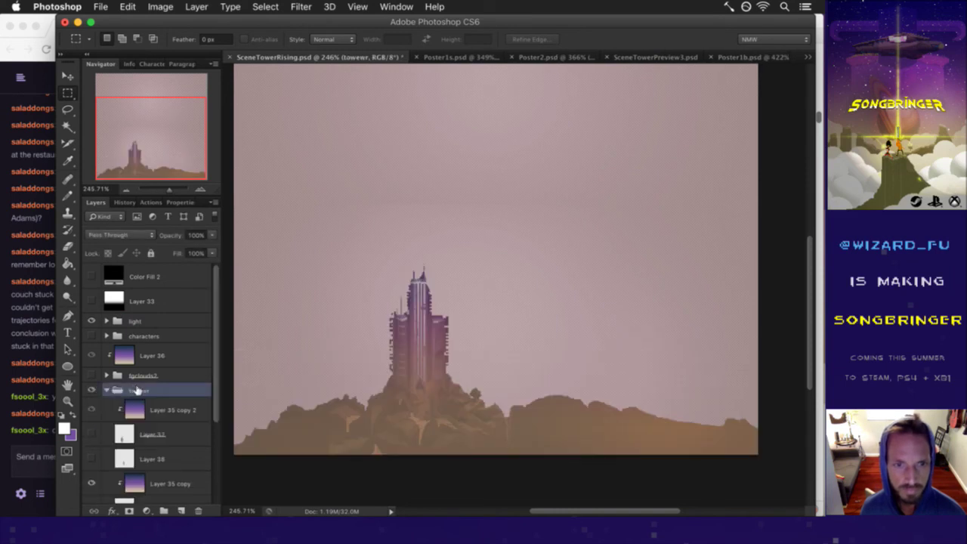
{"action": "left_click_drag", "start_coordinate": [217, 402], "coordinate": [216, 468]}
Step: Select the tower and hills together and paint them white on a new Layer 40
{"action": "left_click", "coordinate": [121, 408], "text": "super"}
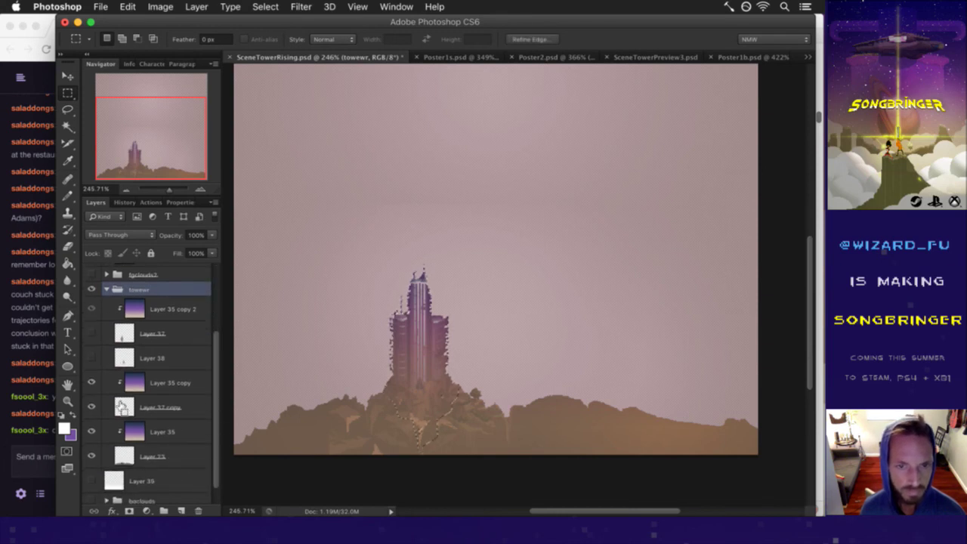
{"action": "left_click", "coordinate": [127, 457], "text": "super"}
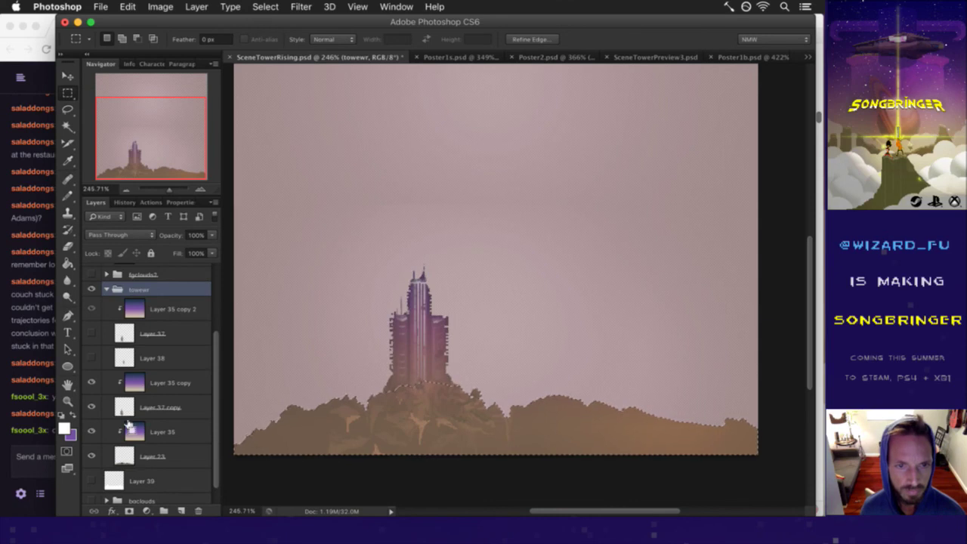
{"action": "left_click", "coordinate": [125, 408], "text": "shift+super"}
{"action": "left_click", "coordinate": [106, 290]}
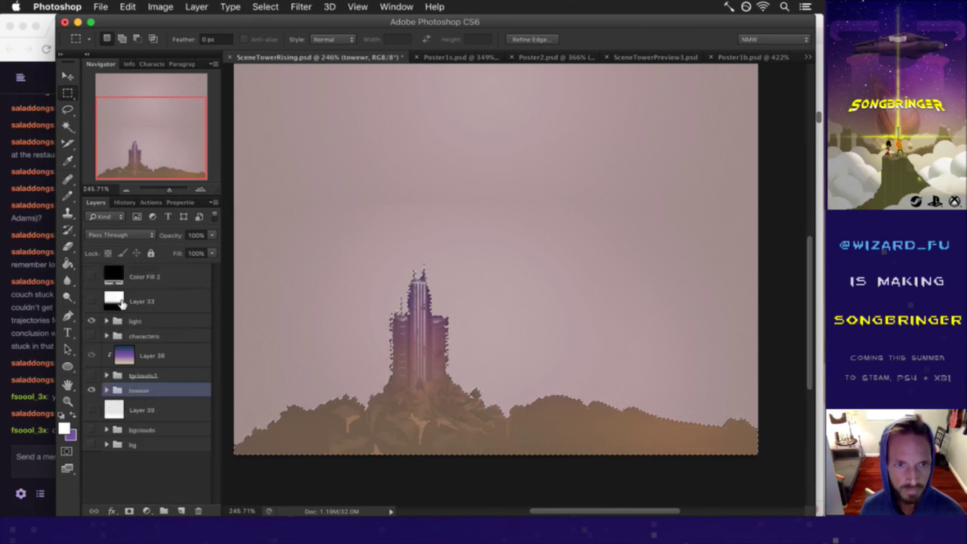
{"action": "left_click", "coordinate": [181, 511]}
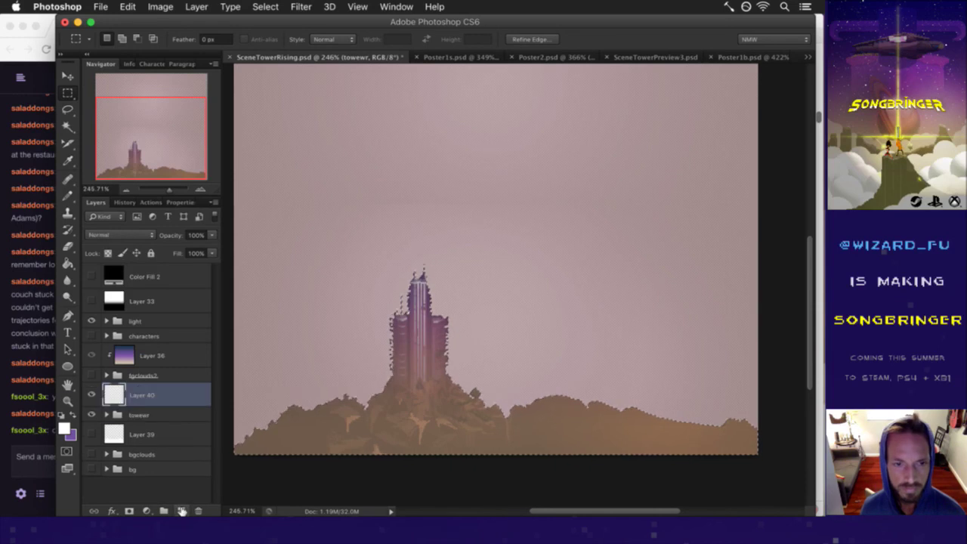
{"action": "mouse_move", "coordinate": [507, 388]}
{"action": "left_mouse_down"}
{"action": "mouse_move", "coordinate": [539, 432]}
{"action": "mouse_move", "coordinate": [518, 388]}
{"action": "left_mouse_up"}
Step: Deselect, reload Layer 40's silhouette as a selection, and set its opacity to 0%
{"action": "key", "text": "m"}
{"action": "key", "text": "super+d"}
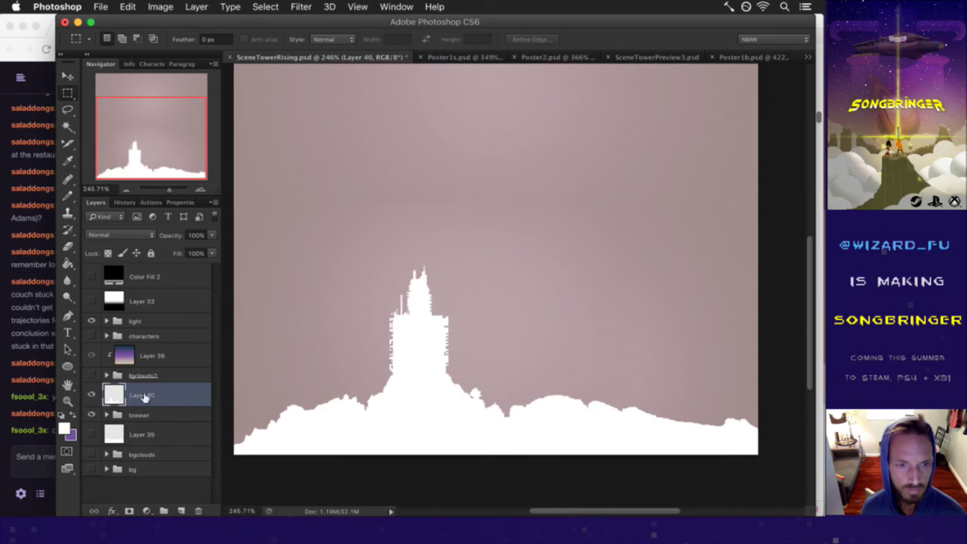
{"action": "left_click", "coordinate": [117, 396], "text": "super"}
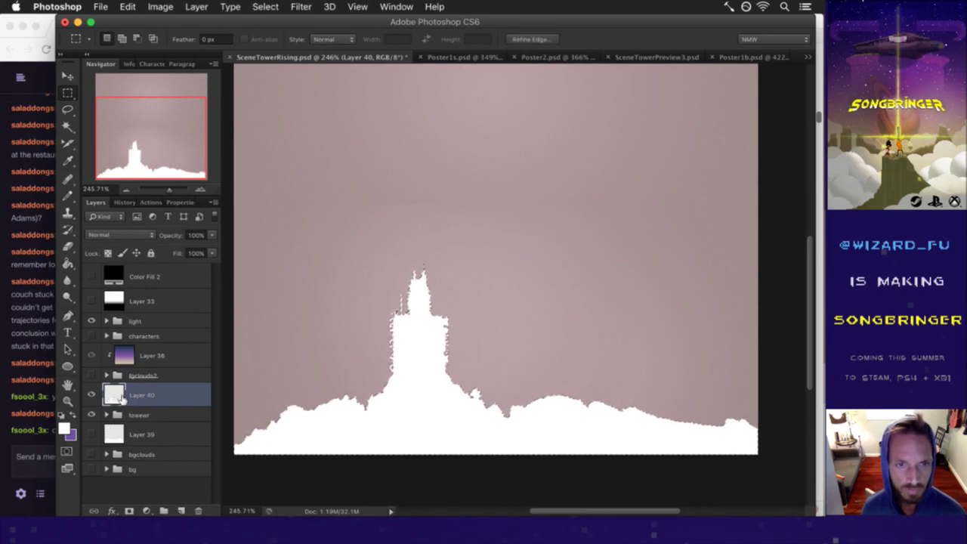
{"action": "left_click_drag", "start_coordinate": [213, 239], "coordinate": [123, 254]}
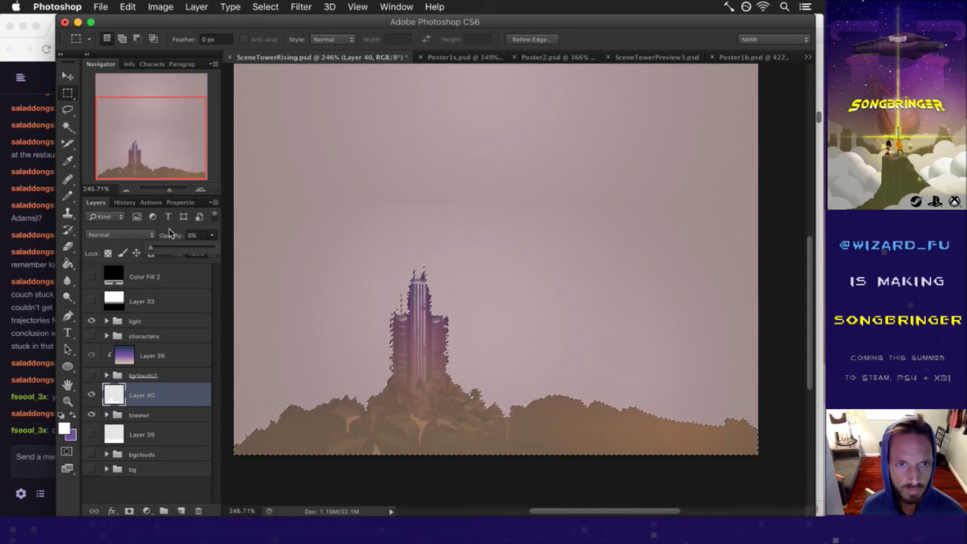
{"action": "left_click", "coordinate": [142, 321]}
Step: Mask the light group to the tower-and-hills selection with Reveal Selection
{"action": "left_click", "coordinate": [196, 7]}
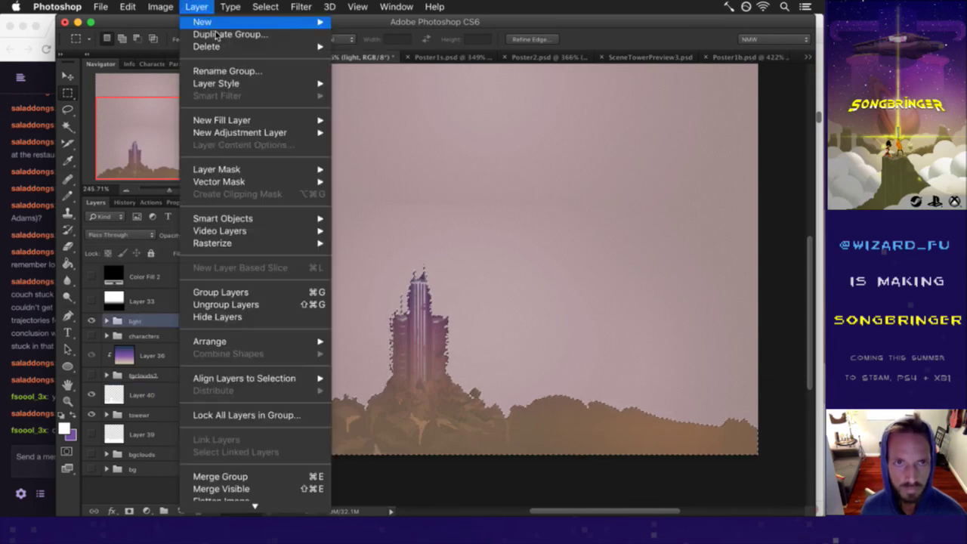
{"action": "mouse_move", "coordinate": [259, 169]}
{"action": "left_click", "coordinate": [383, 194]}
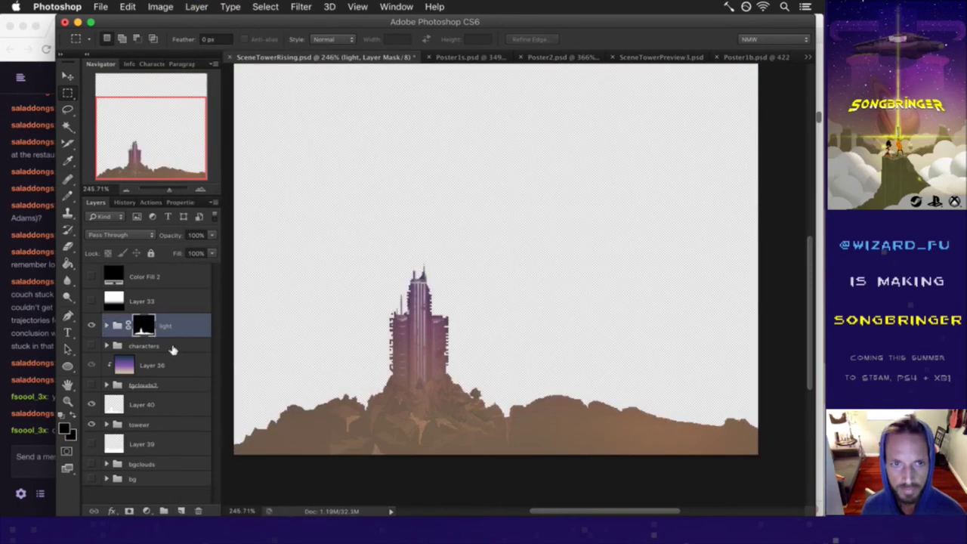
Step: Export the masked light pass through Save for Web as SceneTowerRising2.png
{"action": "key", "text": "super+alt+shift+s"}
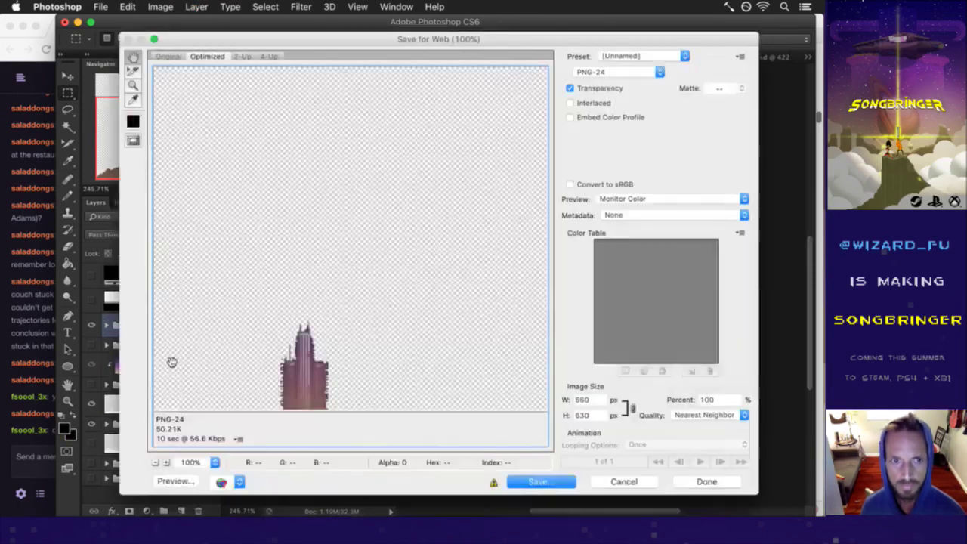
{"action": "key", "text": "Return"}
{"action": "key", "text": "Right"}
{"action": "type", "text": "2"}
{"action": "key", "text": "Return"}
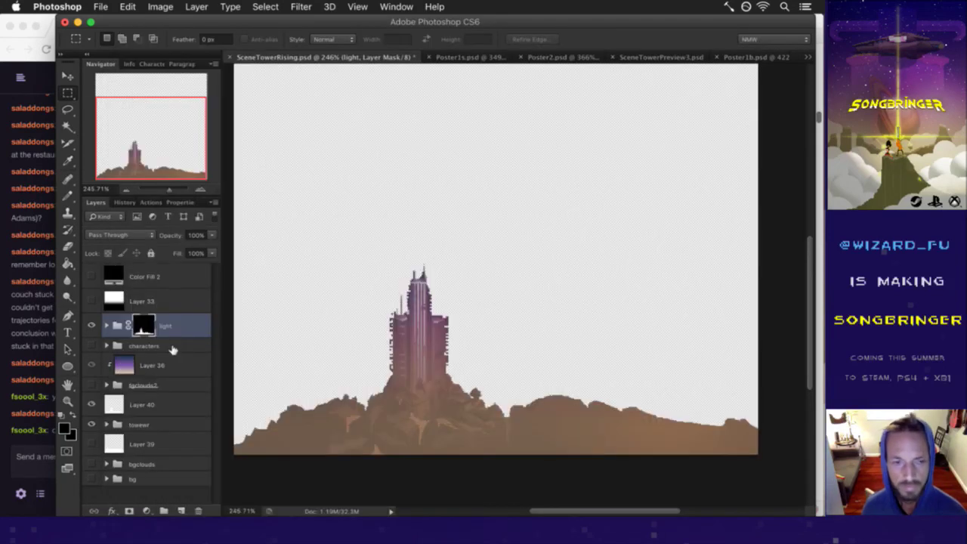
Step: Delete the light group's mask and hide the tower group
{"action": "right_click", "coordinate": [137, 328]}
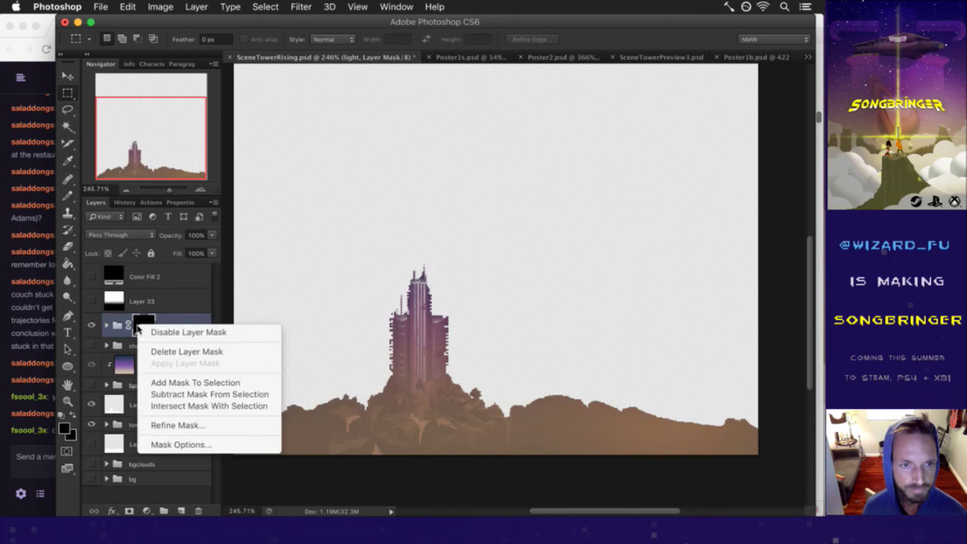
{"action": "left_click", "coordinate": [185, 351]}
{"action": "key", "text": "super+alt+shift+s"}
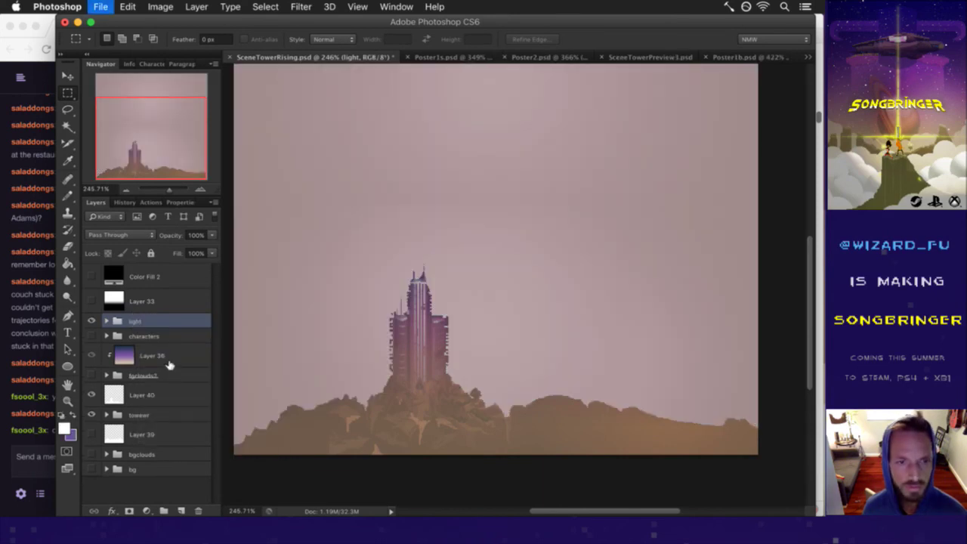
{"action": "left_click", "coordinate": [91, 414]}
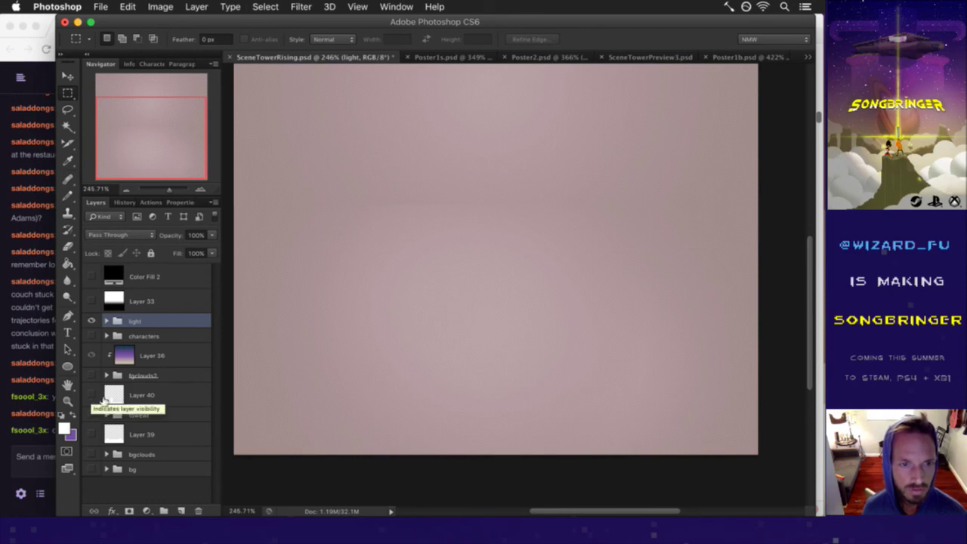
Step: Clear the tower selection, then show and expand the characters group
{"action": "left_click", "coordinate": [114, 393], "text": "super"}
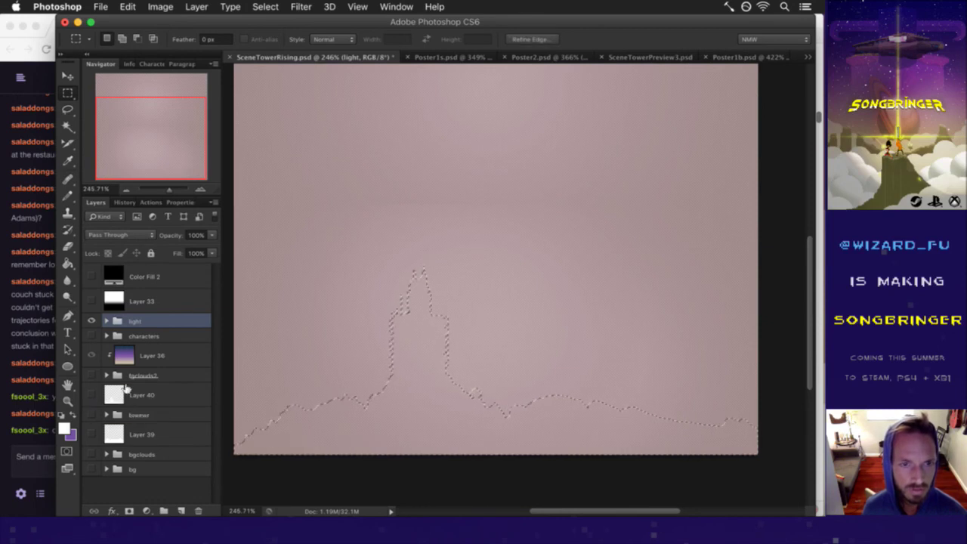
{"action": "left_click", "coordinate": [114, 393]}
{"action": "left_click", "coordinate": [271, 349]}
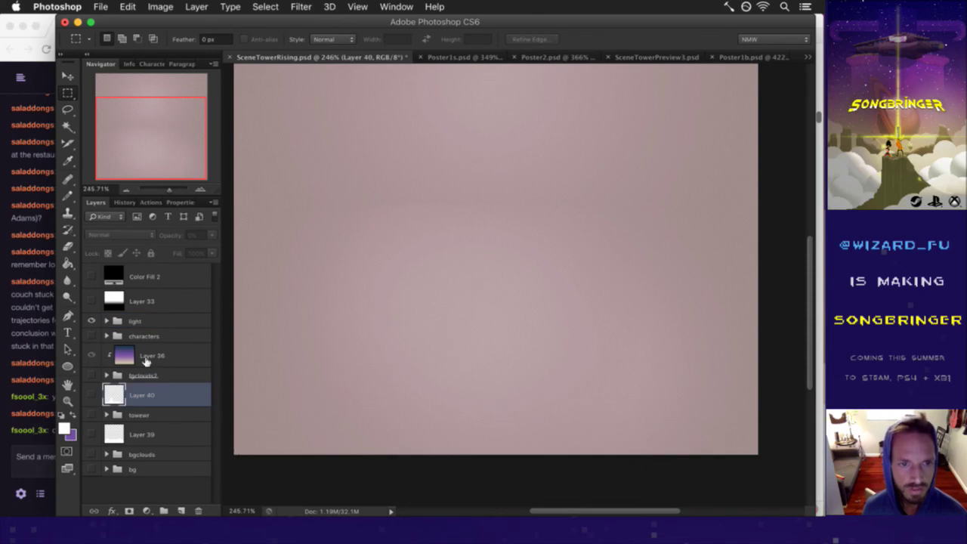
{"action": "left_click", "coordinate": [140, 336]}
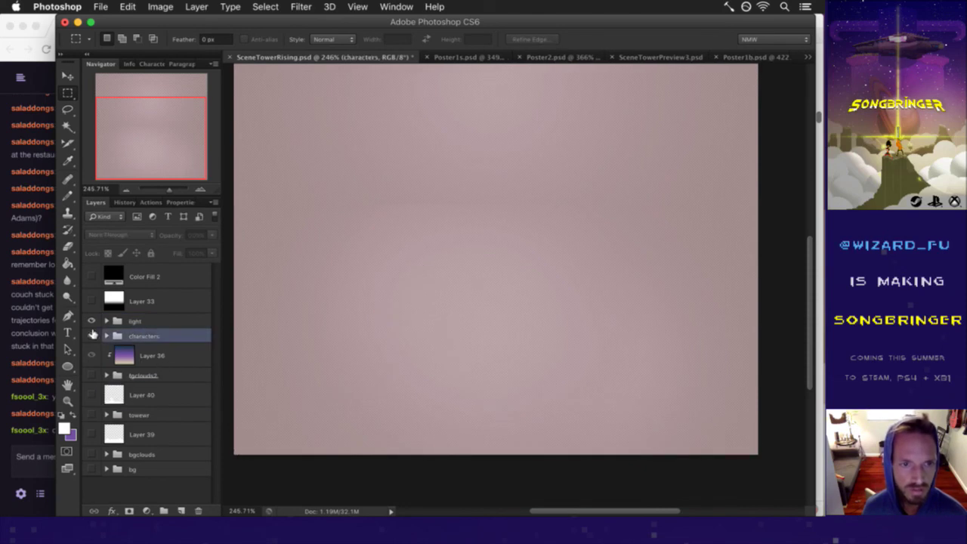
{"action": "left_click", "coordinate": [91, 335]}
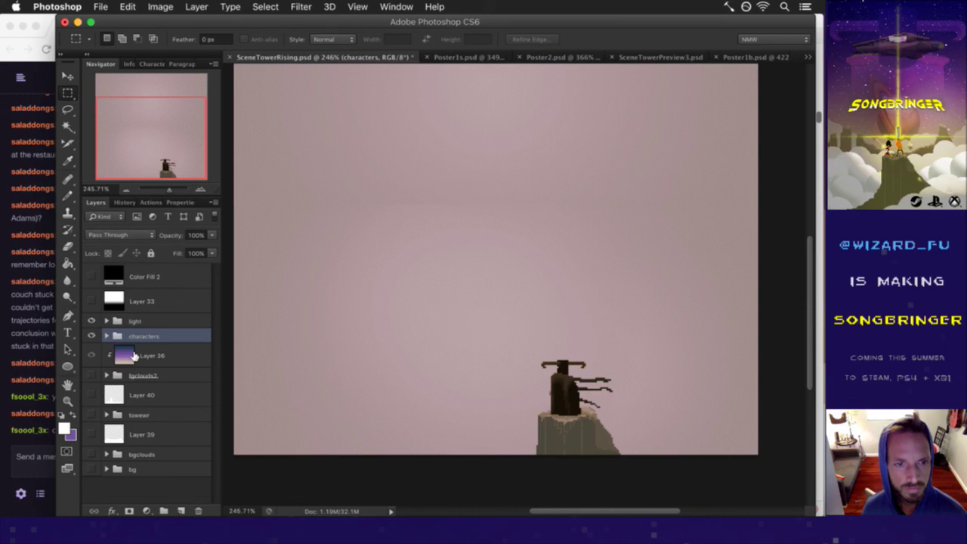
{"action": "left_click", "coordinate": [107, 337]}
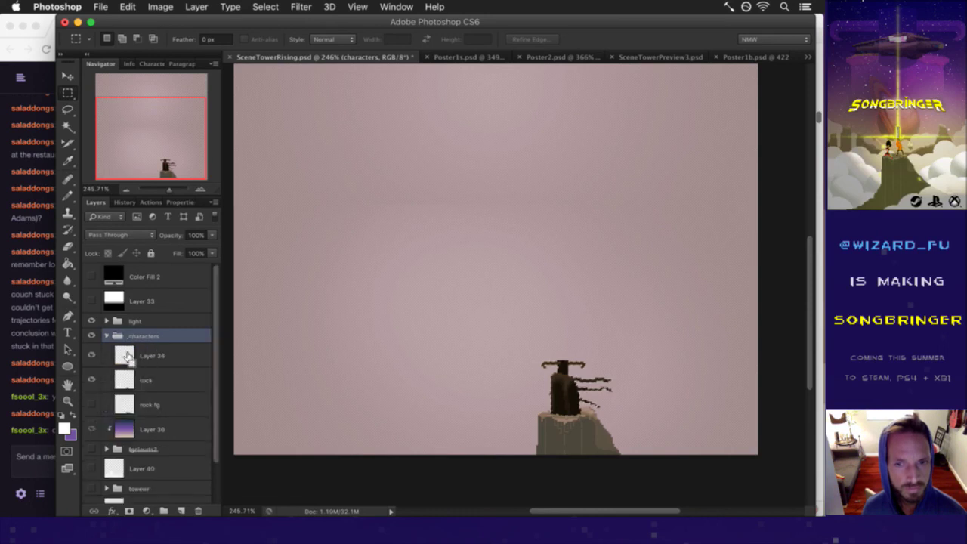
Step: Load the rock layer's shape and paint it white on a new layer above the characters group
{"action": "left_click", "coordinate": [125, 379], "text": "super"}
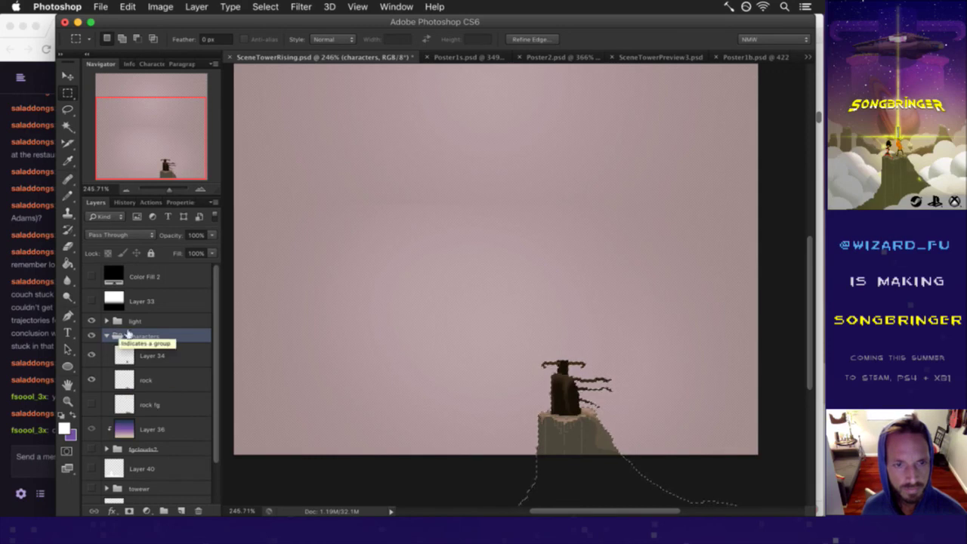
{"action": "left_click", "coordinate": [182, 510]}
{"action": "left_click_drag", "start_coordinate": [133, 352], "coordinate": [130, 332]}
{"action": "key", "text": "b"}
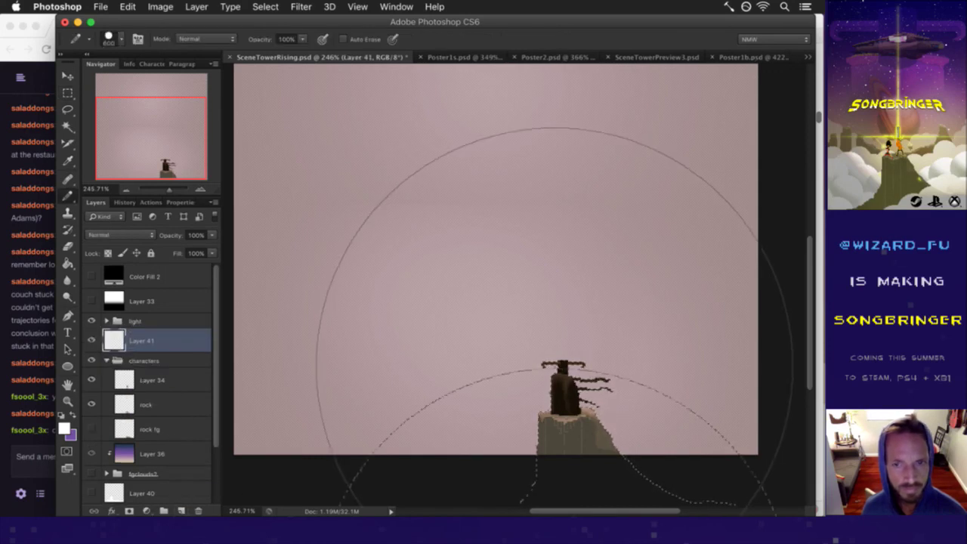
{"action": "left_click", "coordinate": [555, 365]}
{"action": "key", "text": "m"}
{"action": "key", "text": "ctrl+d"}
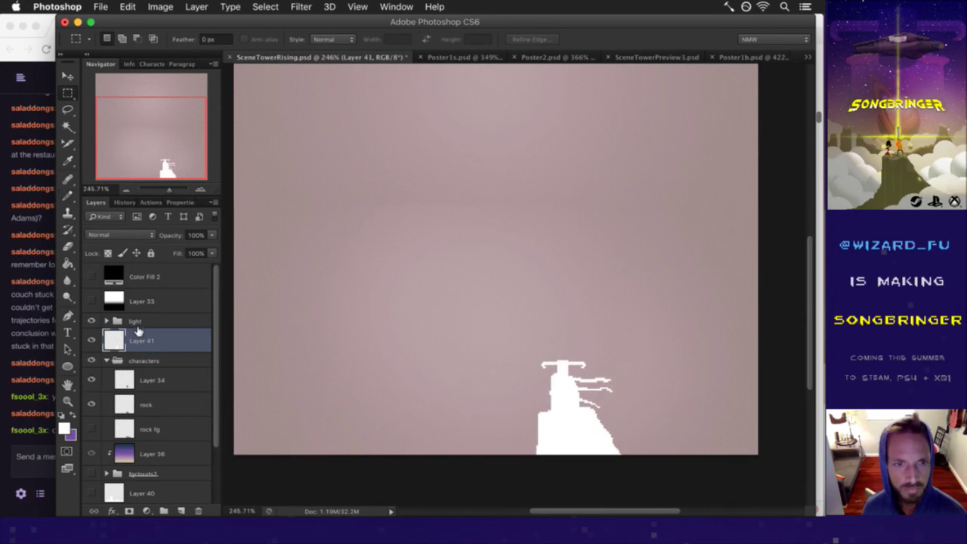
Step: Set Layer 41's opacity to 0%, hide it, and select the light group
{"action": "left_click", "coordinate": [211, 235]}
{"action": "left_click_drag", "start_coordinate": [179, 249], "coordinate": [166, 229]}
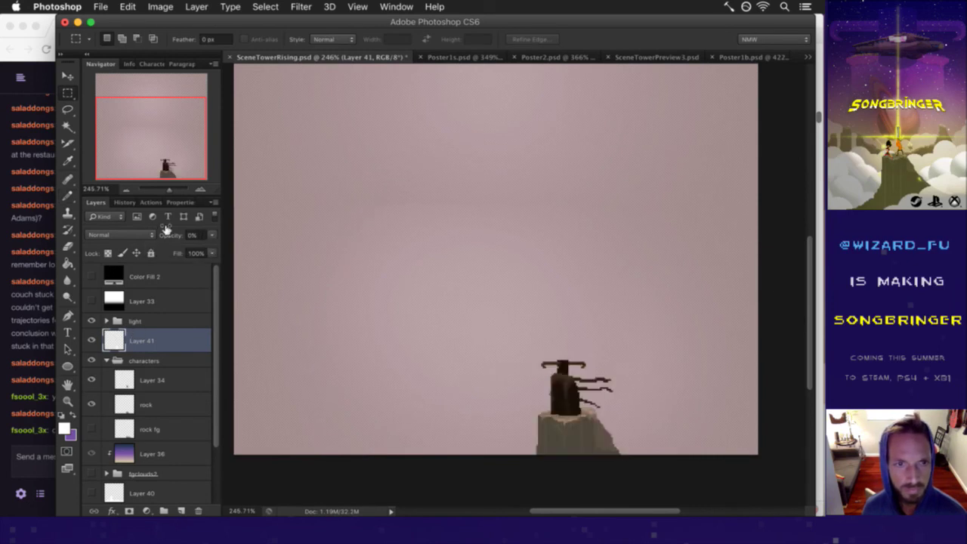
{"action": "left_click", "coordinate": [91, 340]}
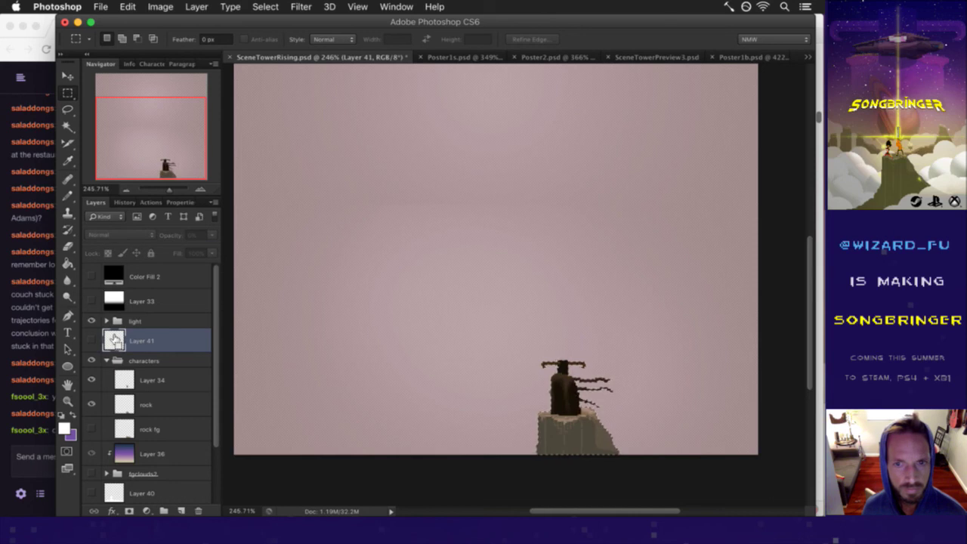
{"action": "left_click", "coordinate": [150, 321]}
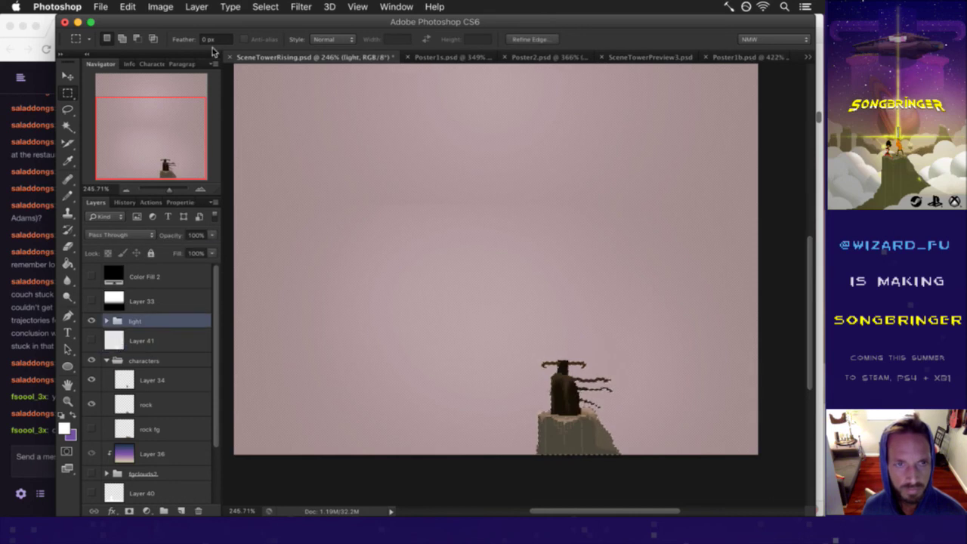
Step: Reveal-Selection mask the light group to the figure and rock, deselect, and save with Cmd+S
{"action": "left_click", "coordinate": [197, 7]}
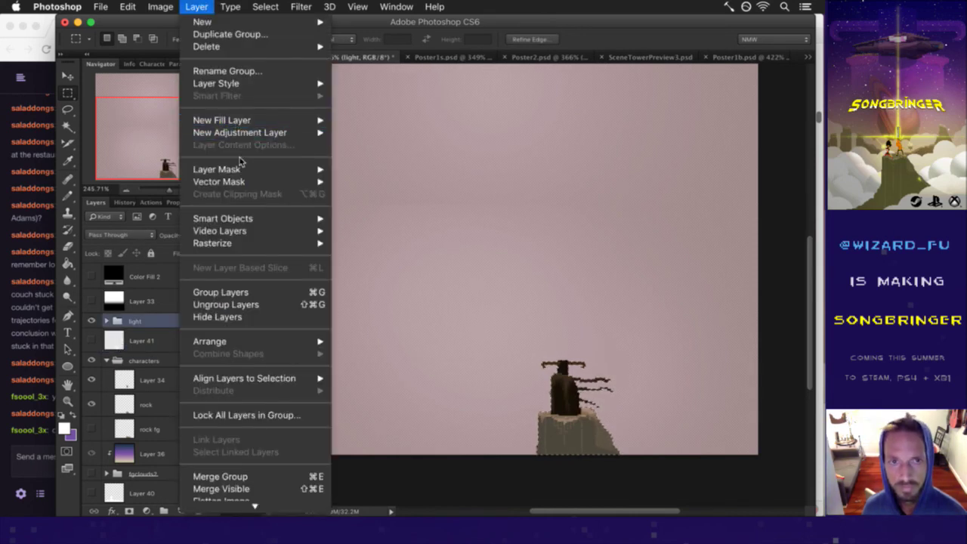
{"action": "mouse_move", "coordinate": [240, 168]}
{"action": "left_click", "coordinate": [382, 191]}
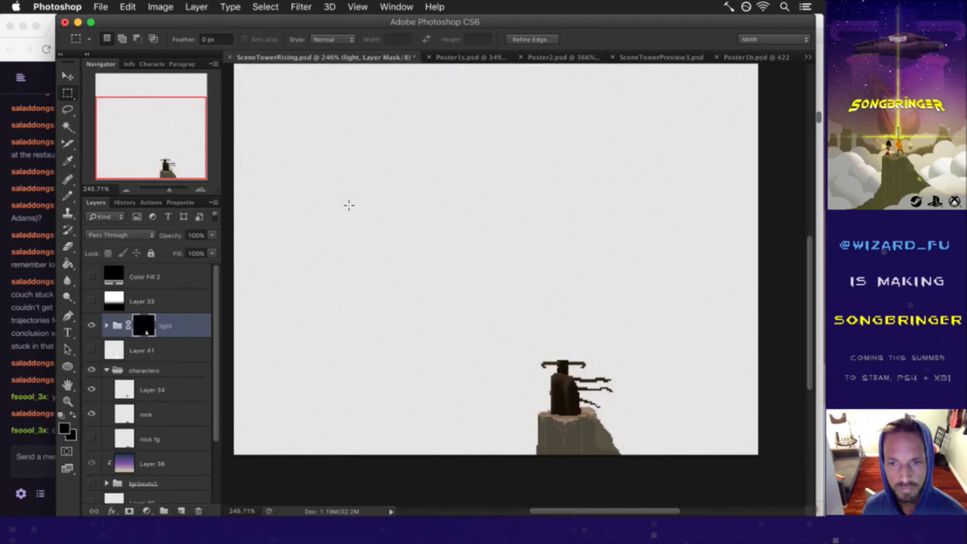
{"action": "key", "text": "ctrl+d"}
{"action": "left_click", "coordinate": [106, 370]}
{"action": "left_click", "coordinate": [91, 371]}
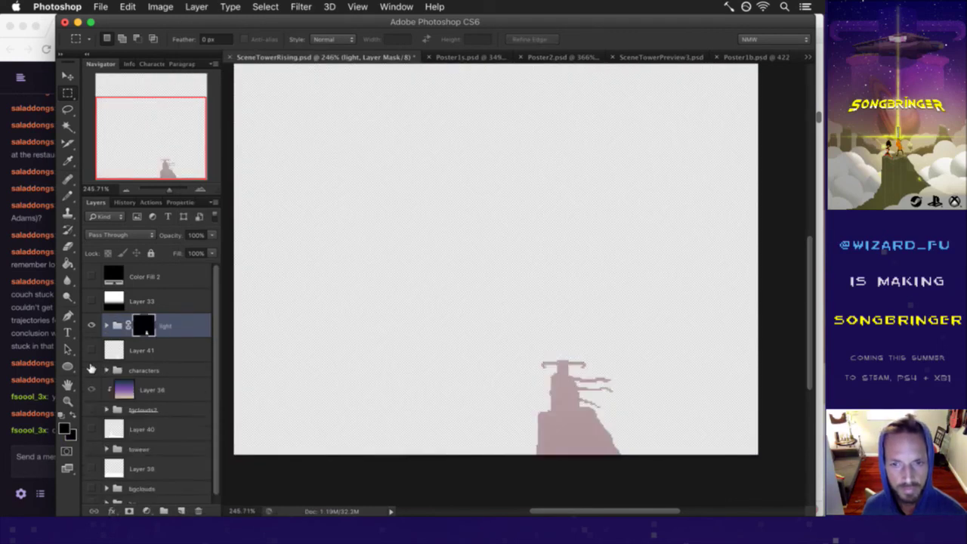
{"action": "left_click", "coordinate": [92, 370]}
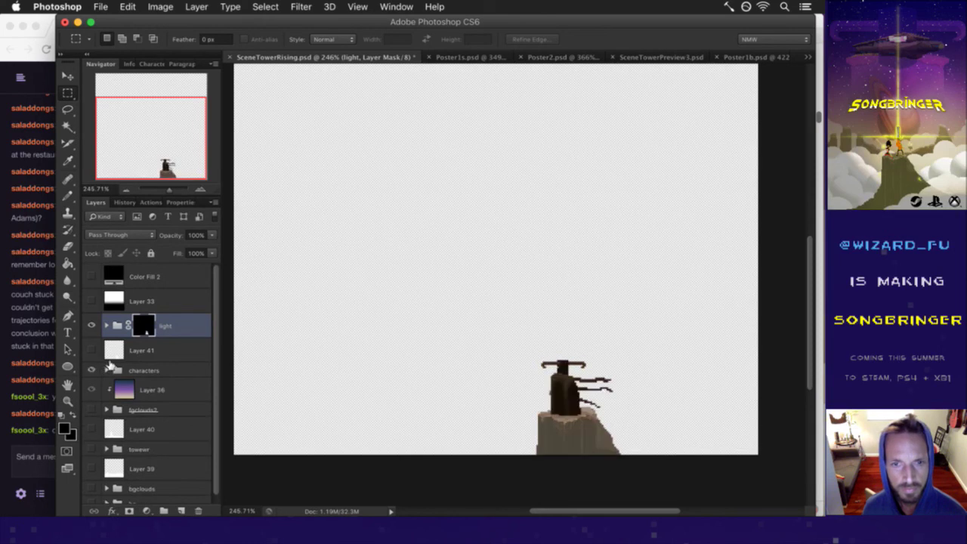
{"action": "key", "text": "super+s"}
Step: Save for Web as a transparent PNG-24 named SceneTowerRising4.png
{"action": "key", "text": "alt+shift+super+s"}
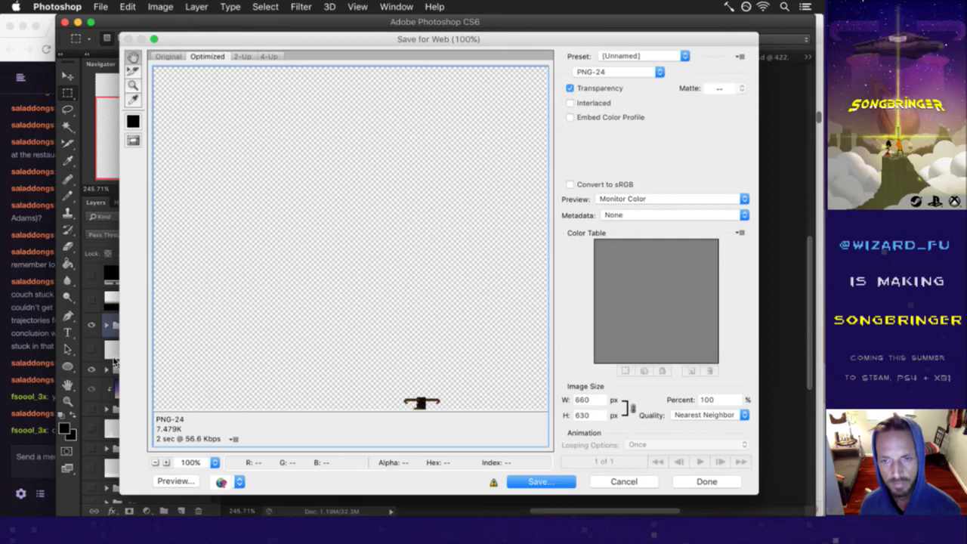
{"action": "key", "text": "Return"}
{"action": "key", "text": "Right"}
{"action": "type", "text": "3"}
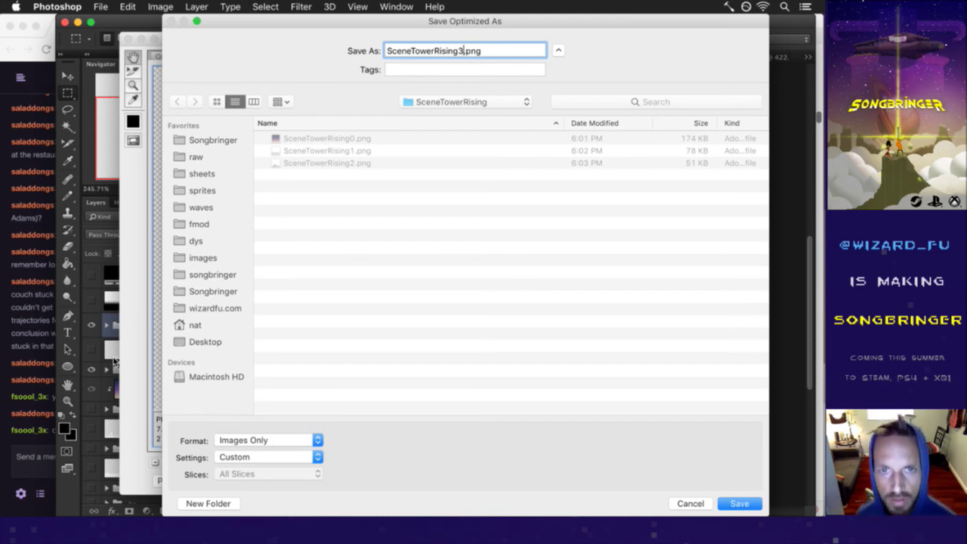
{"action": "key", "text": "BackSpace"}
{"action": "type", "text": "4"}
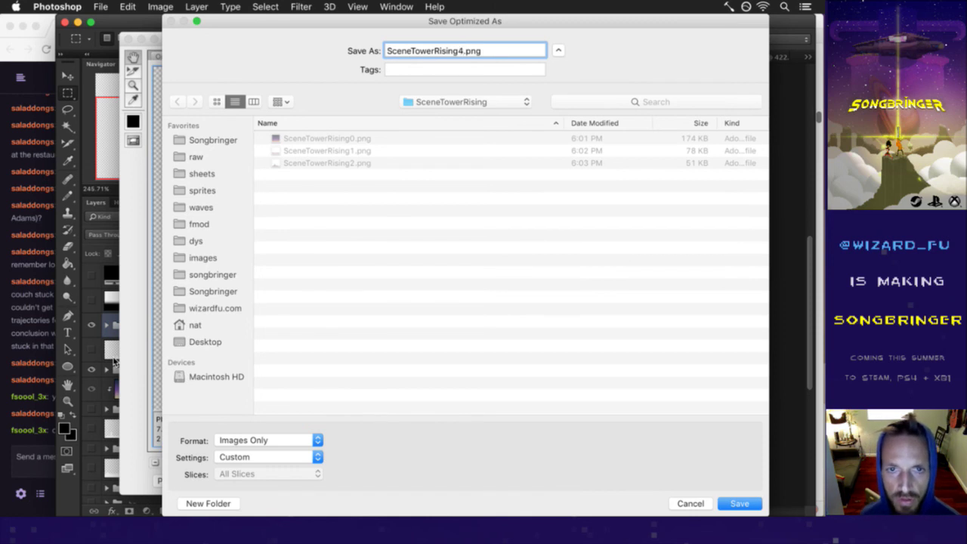
{"action": "key", "text": "Return"}
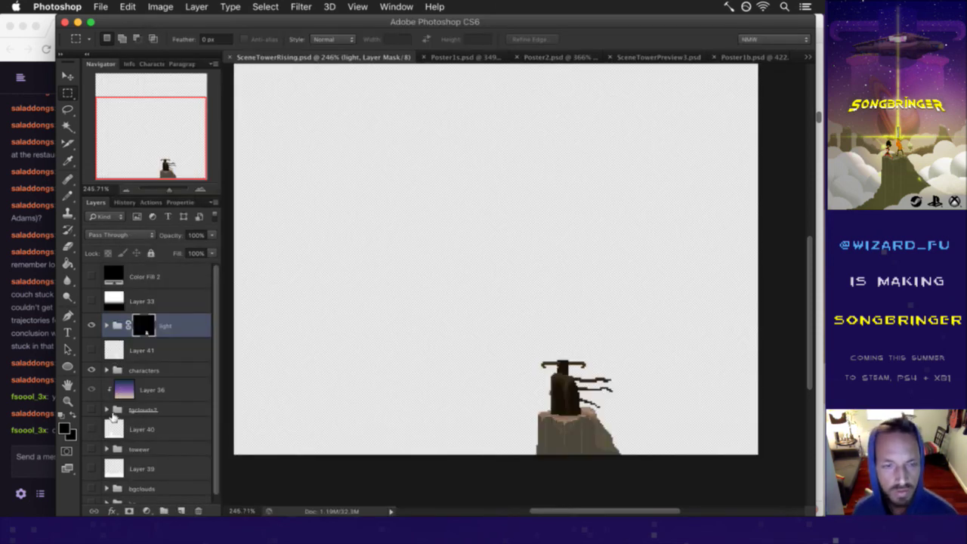
Step: Delete the light group's mask and leave the characters and fgclouds2 groups hidden
{"action": "right_click", "coordinate": [143, 325]}
{"action": "left_click", "coordinate": [154, 345]}
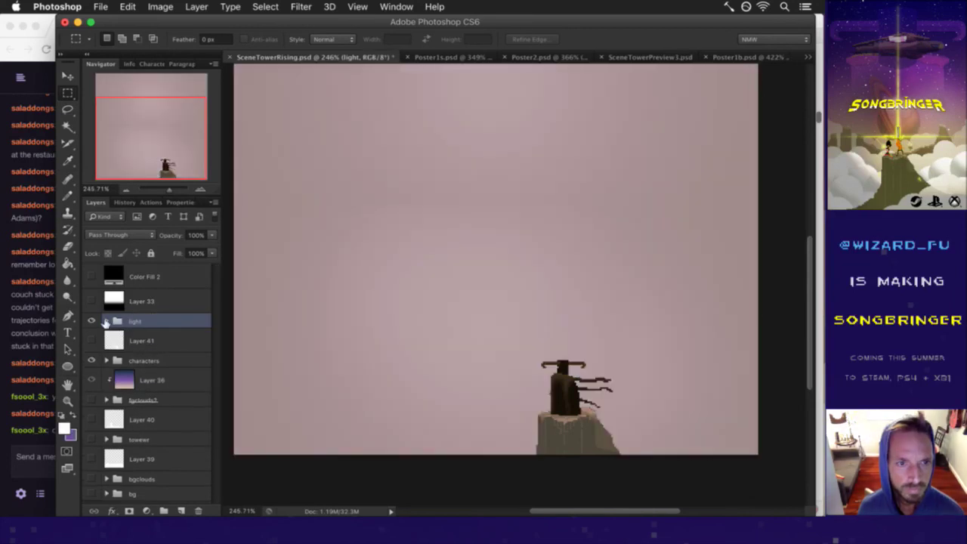
{"action": "left_click", "coordinate": [122, 341]}
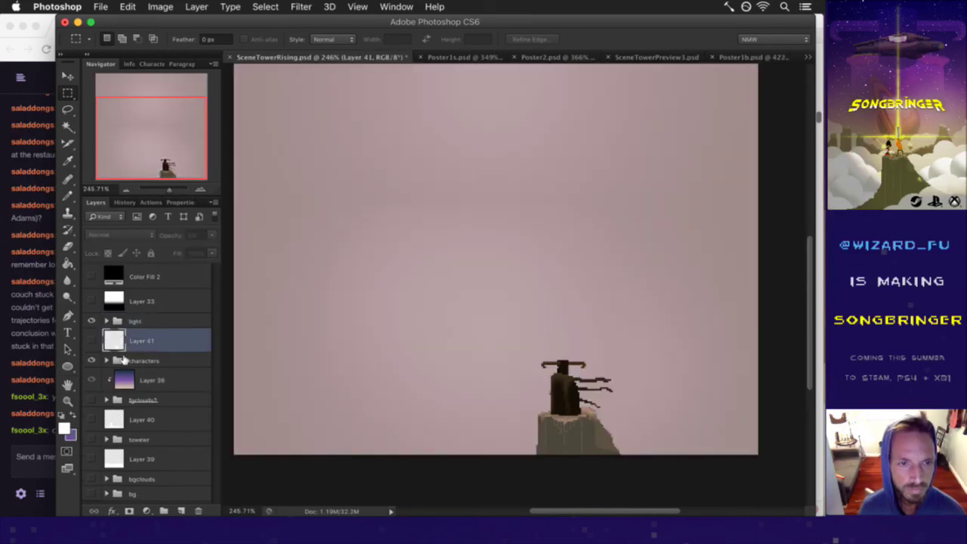
{"action": "left_click", "coordinate": [126, 361]}
{"action": "left_click", "coordinate": [118, 398]}
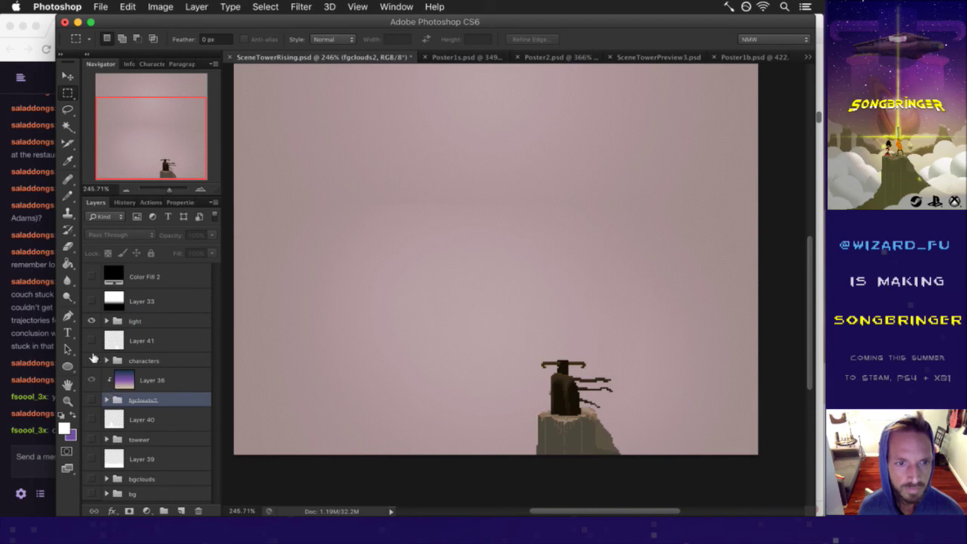
{"action": "left_click", "coordinate": [92, 360]}
{"action": "left_click", "coordinate": [91, 399]}
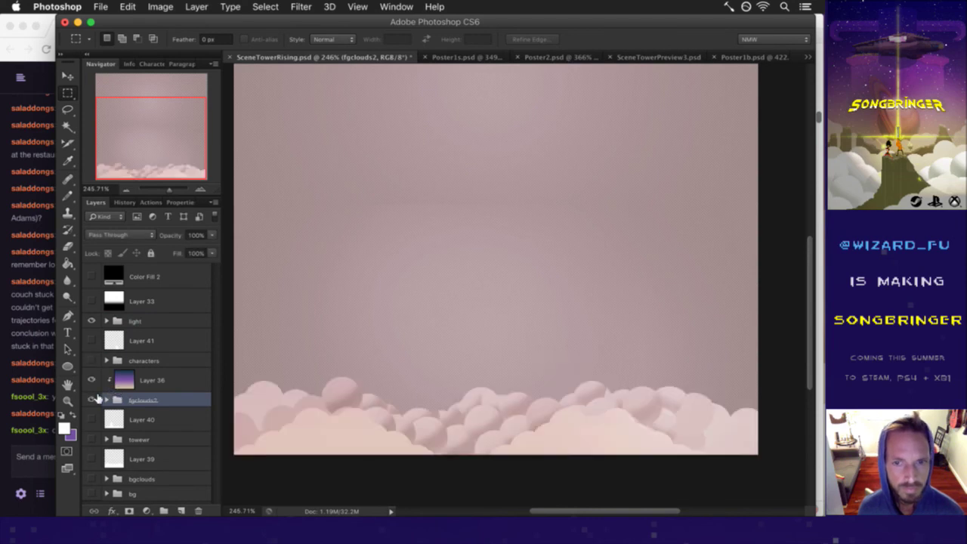
{"action": "left_click", "coordinate": [92, 399]}
{"action": "left_click", "coordinate": [91, 360]}
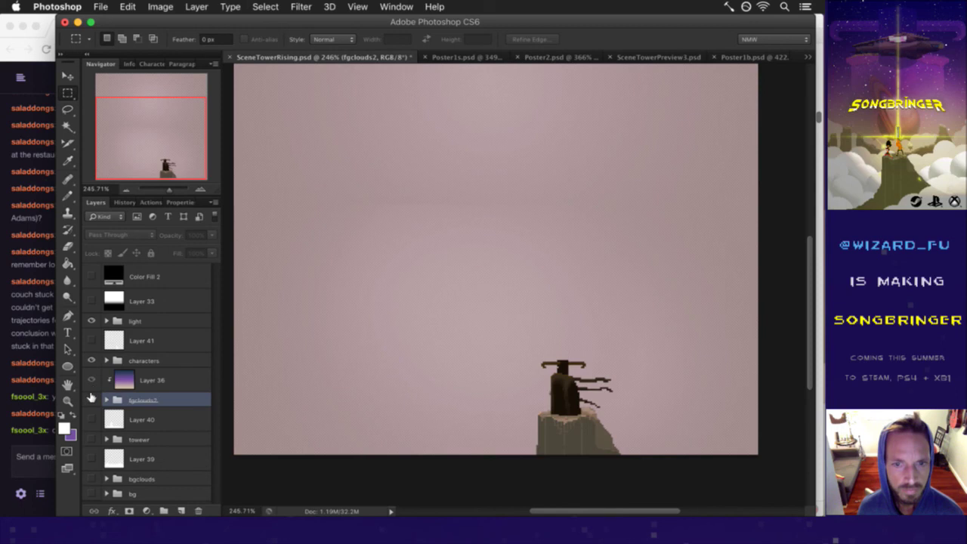
{"action": "left_click", "coordinate": [91, 400]}
{"action": "left_click", "coordinate": [91, 399]}
{"action": "left_click", "coordinate": [91, 360]}
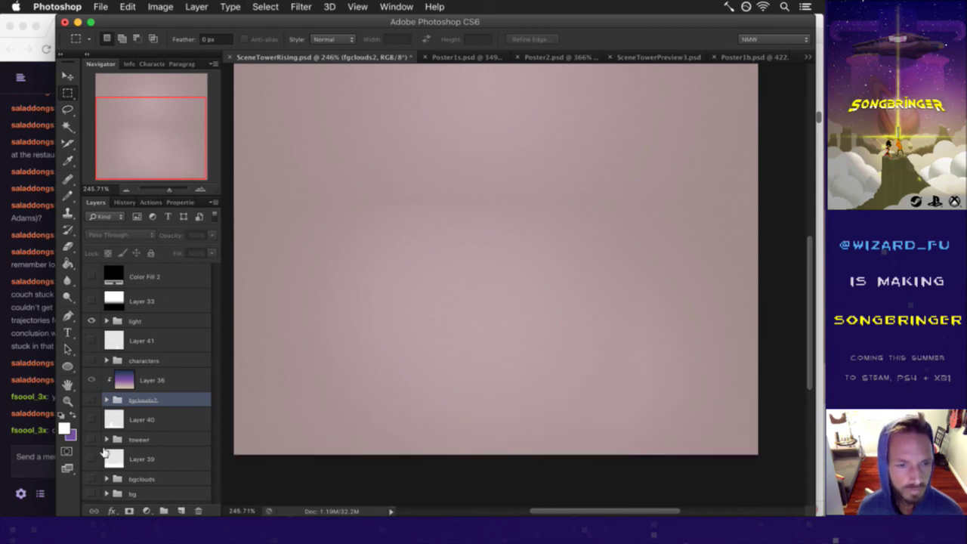
Step: Show bgclouds, delete Layer 39, and place a new empty layer just above bgclouds
{"action": "left_click", "coordinate": [92, 479]}
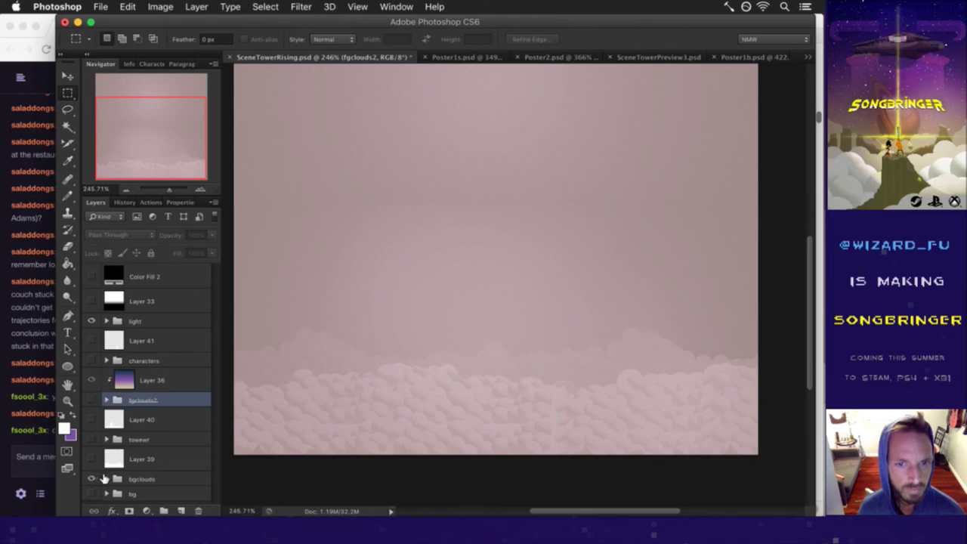
{"action": "scroll", "coordinate": [137, 416], "scroll_direction": "down", "scroll_amount": 1}
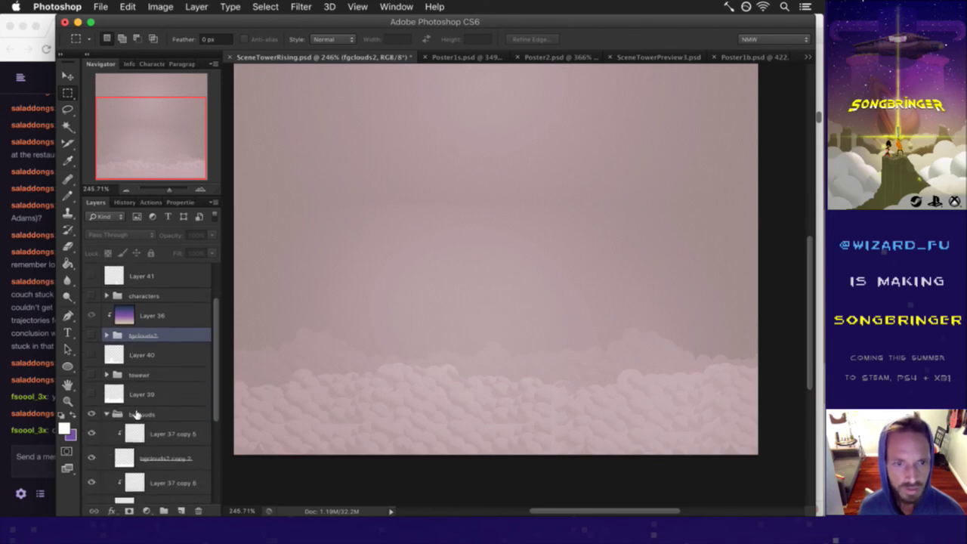
{"action": "scroll", "coordinate": [137, 414], "scroll_direction": "down", "scroll_amount": 3}
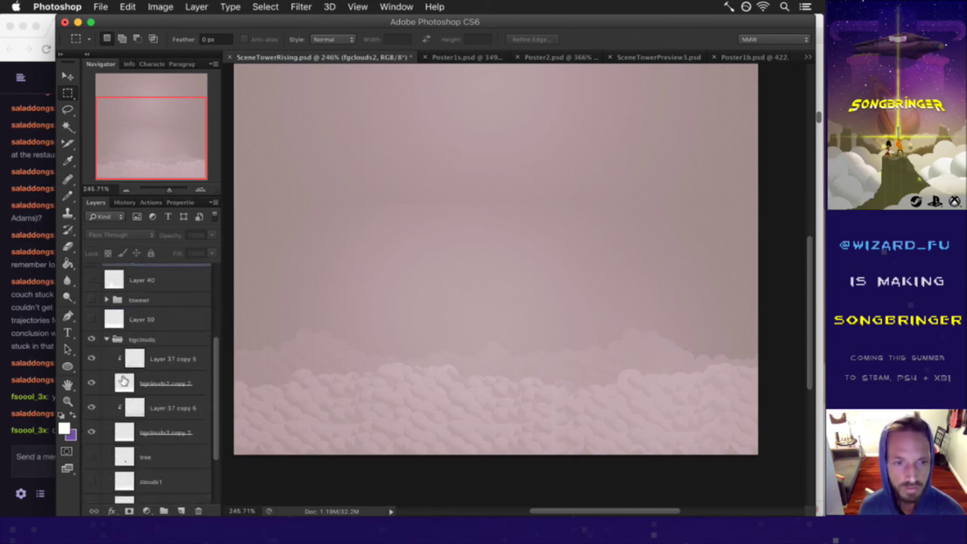
{"action": "left_click", "coordinate": [123, 382]}
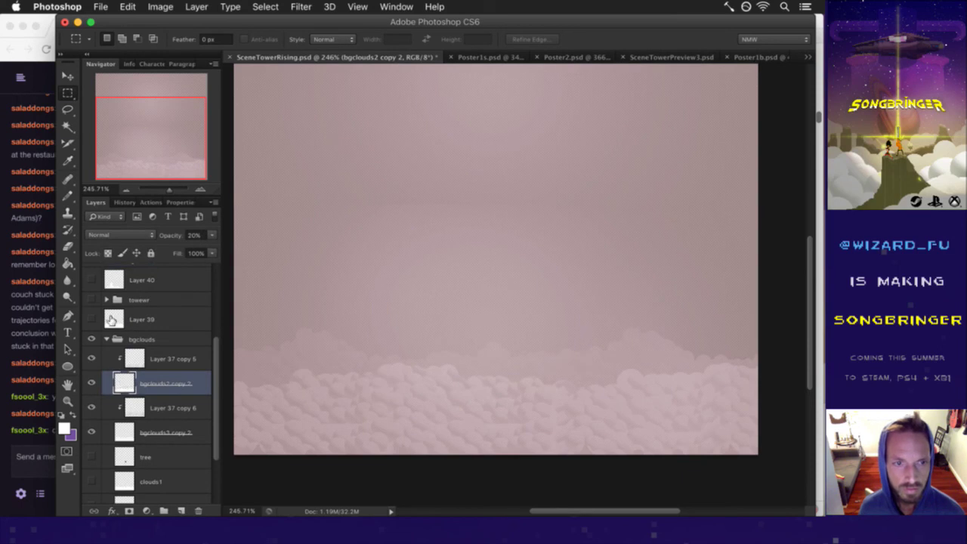
{"action": "left_click", "coordinate": [111, 320]}
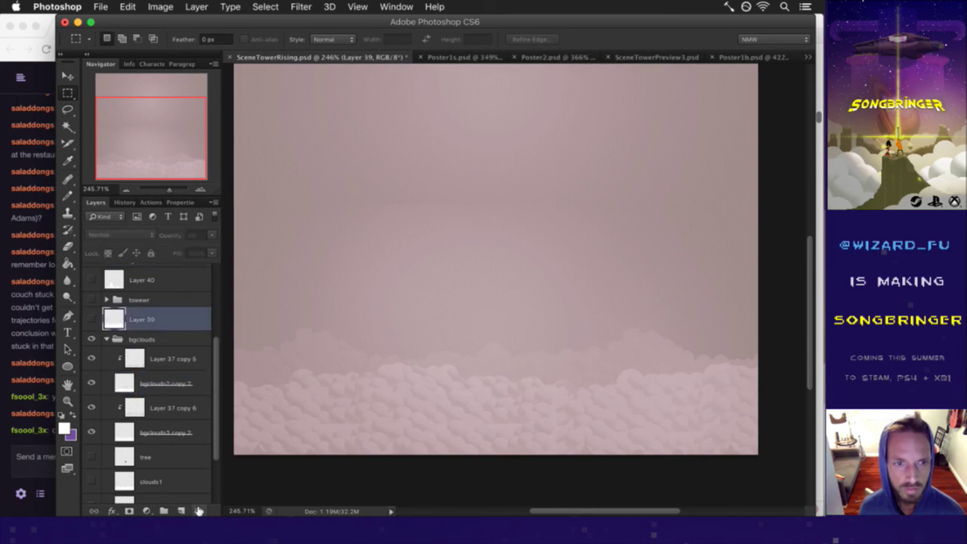
{"action": "left_click", "coordinate": [199, 511]}
{"action": "left_click", "coordinate": [182, 511]}
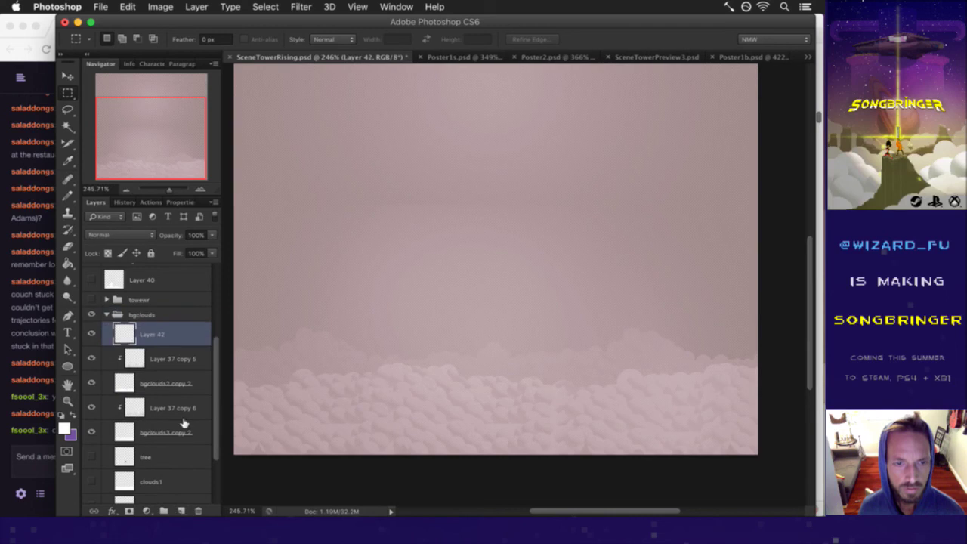
{"action": "left_click_drag", "start_coordinate": [124, 333], "coordinate": [136, 307]}
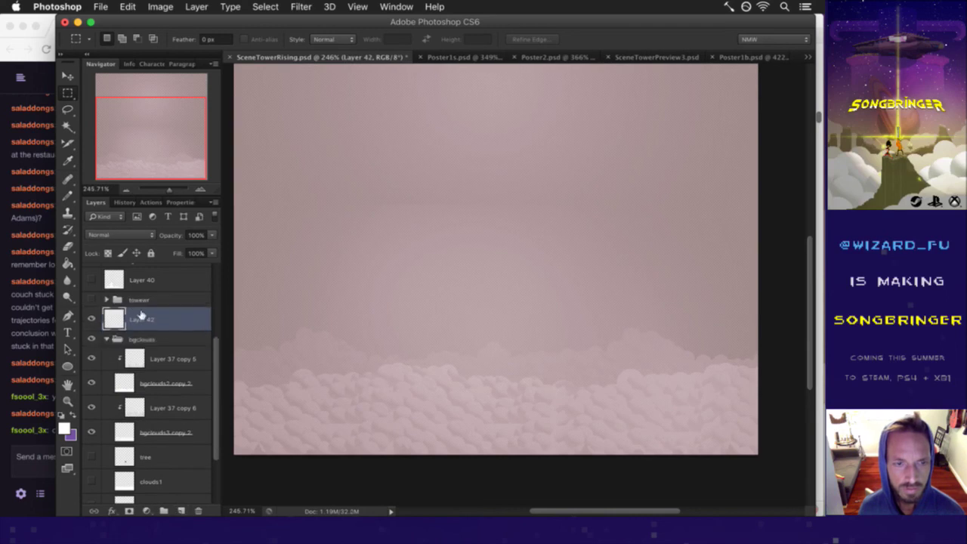
Step: Load the cloud layer's shape, paint it solid white on the new layer, and deselect
{"action": "left_click", "coordinate": [126, 381], "text": "ctrl"}
{"action": "key", "text": "b"}
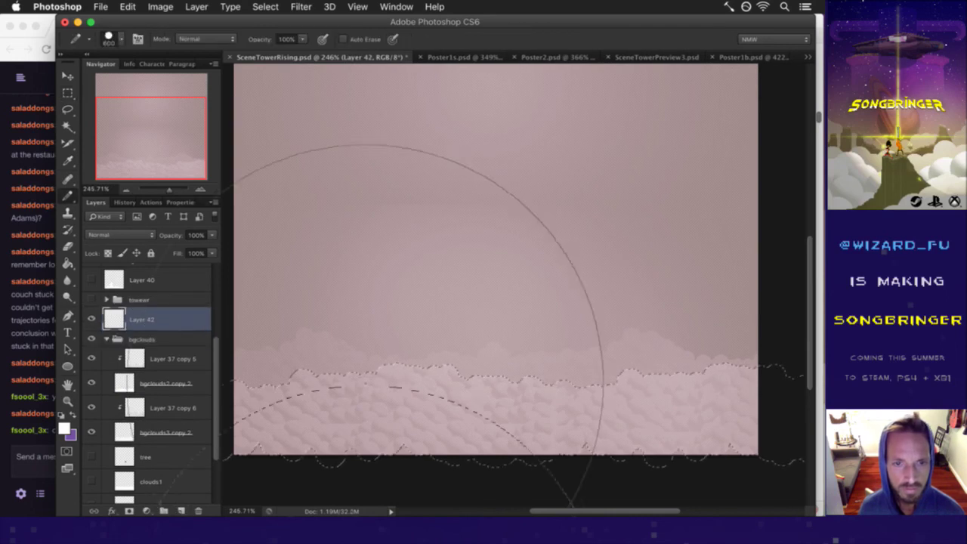
{"action": "left_click_drag", "start_coordinate": [396, 400], "coordinate": [593, 388]}
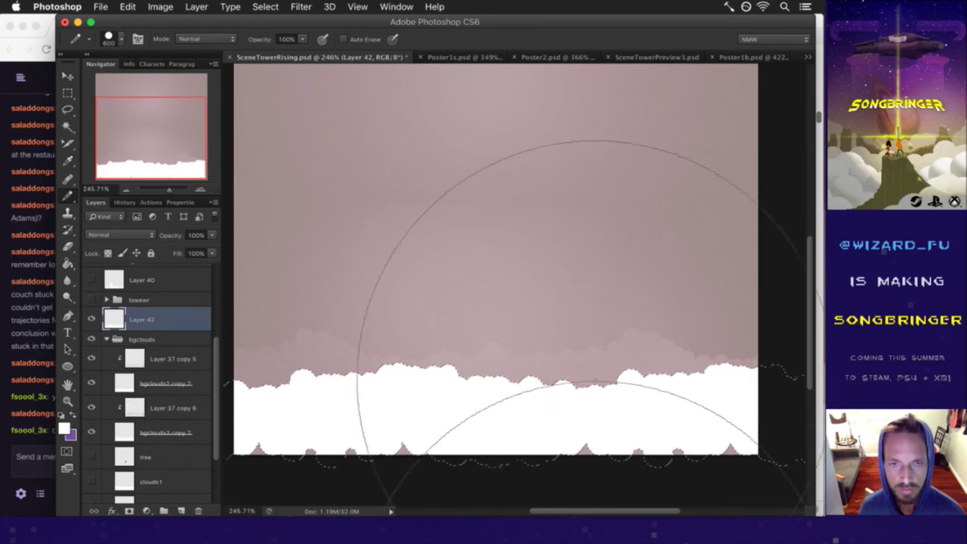
{"action": "key", "text": "m"}
{"action": "key", "text": "ctrl+d"}
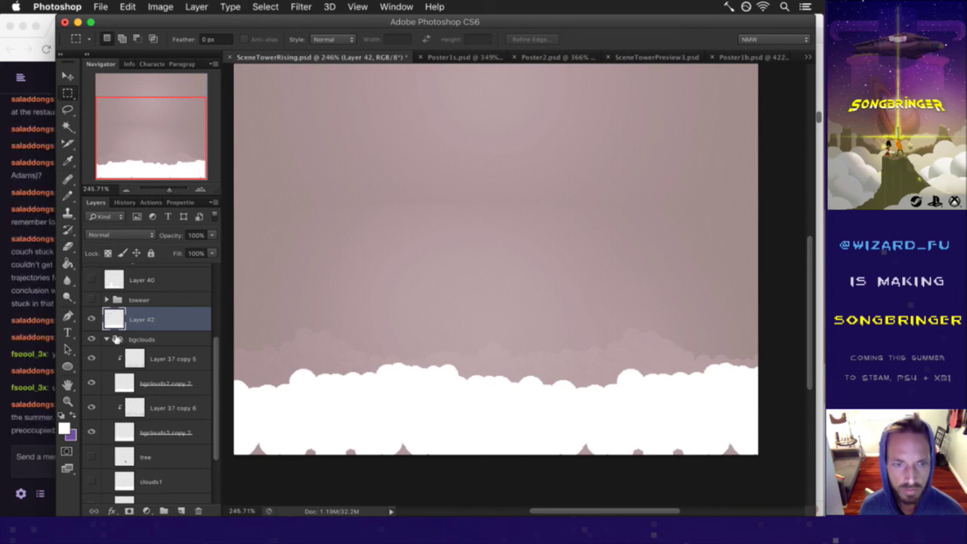
Step: Collapse and select the bgclouds group, then bring the Twitch chat in Chrome forward
{"action": "left_click", "coordinate": [107, 339]}
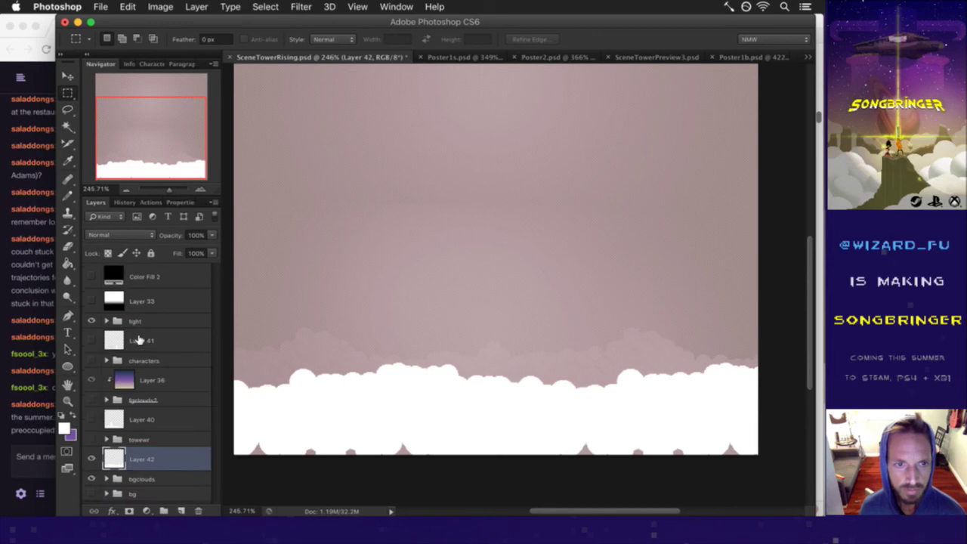
{"action": "left_click", "coordinate": [140, 341]}
{"action": "left_click", "coordinate": [142, 478]}
{"action": "left_click", "coordinate": [24, 427]}
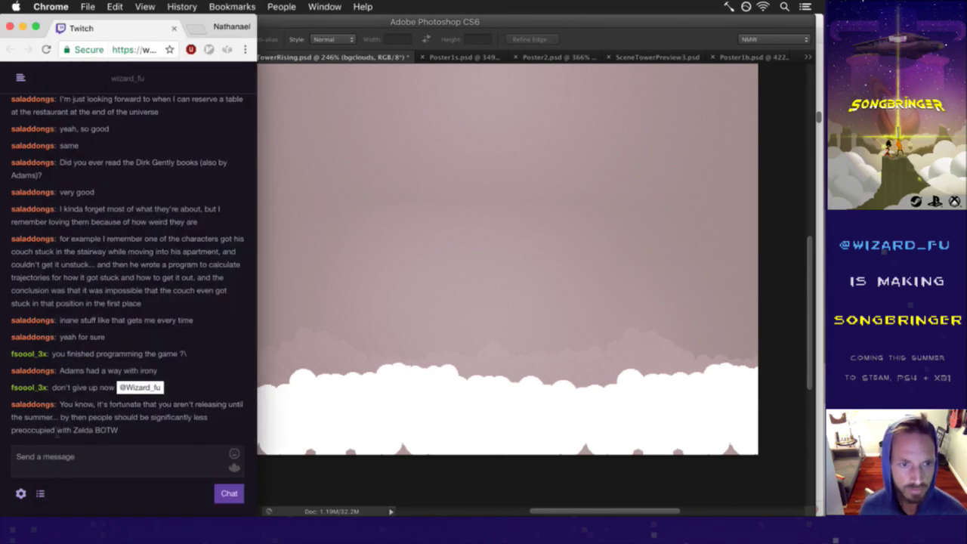
Step: Read the latest Twitch chat message, then go back to the Photoshop tower scene
{"action": "triple_click", "coordinate": [77, 408]}
{"action": "left_click", "coordinate": [144, 429]}
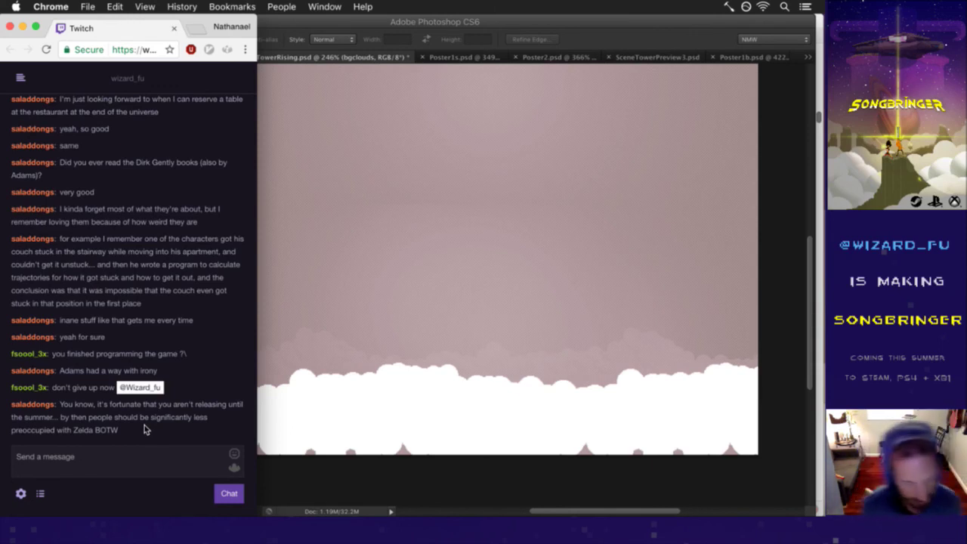
{"action": "left_click", "coordinate": [398, 345]}
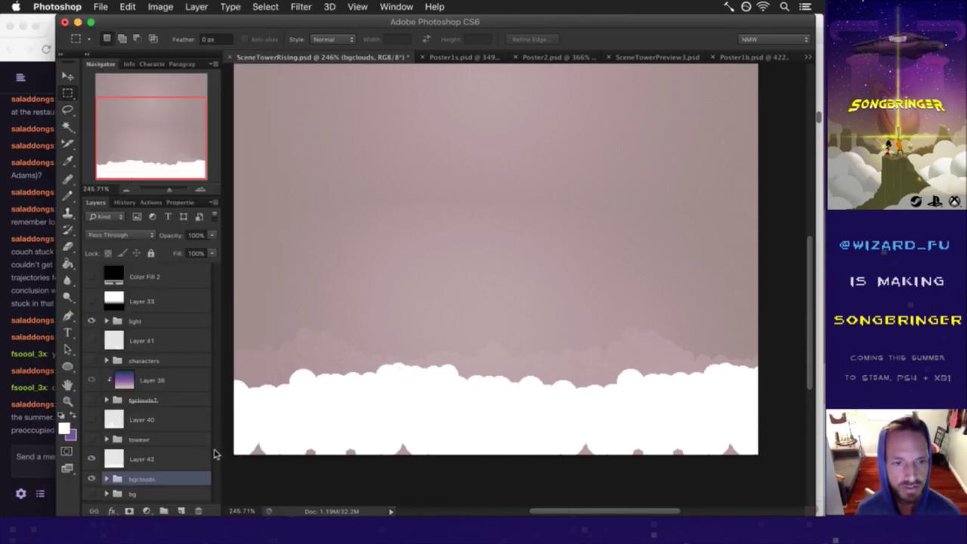
Step: Expand the bgclouds group and scroll through its layers
{"action": "left_click", "coordinate": [108, 479]}
{"action": "scroll", "coordinate": [149, 457], "scroll_direction": "down", "scroll_amount": 5}
{"action": "scroll", "coordinate": [150, 457], "scroll_direction": "down", "scroll_amount": 4}
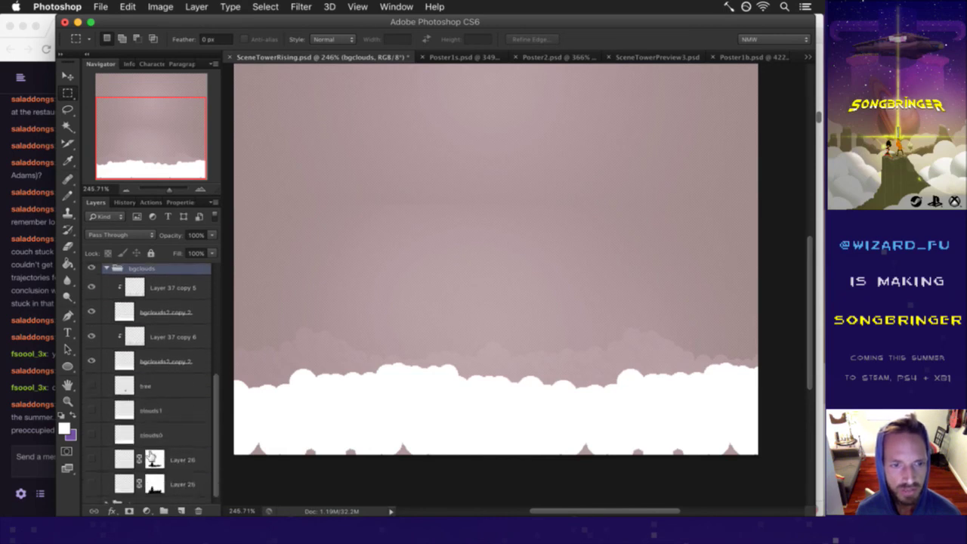
{"action": "scroll", "coordinate": [151, 453], "scroll_direction": "up", "scroll_amount": 6}
{"action": "scroll", "coordinate": [152, 449], "scroll_direction": "down", "scroll_amount": 5}
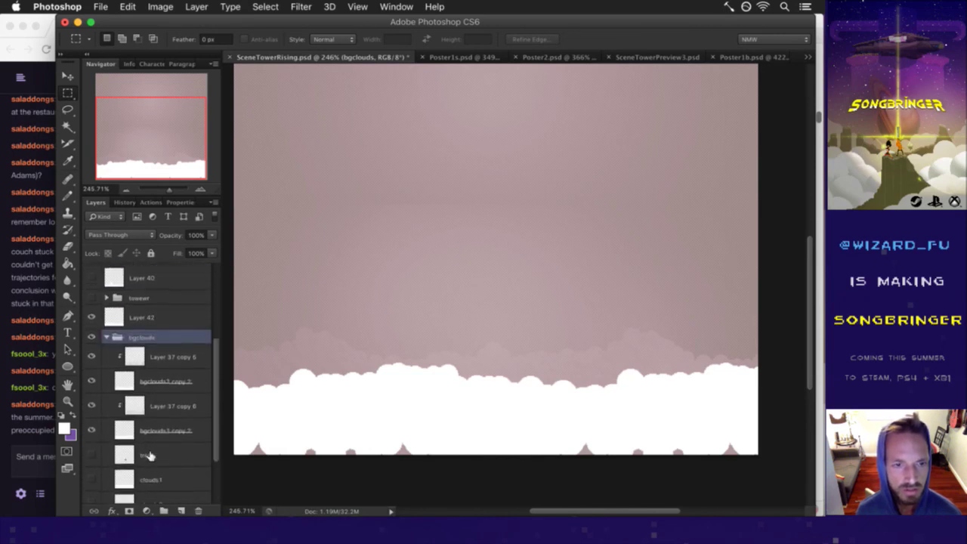
{"action": "scroll", "coordinate": [152, 452], "scroll_direction": "down", "scroll_amount": 1}
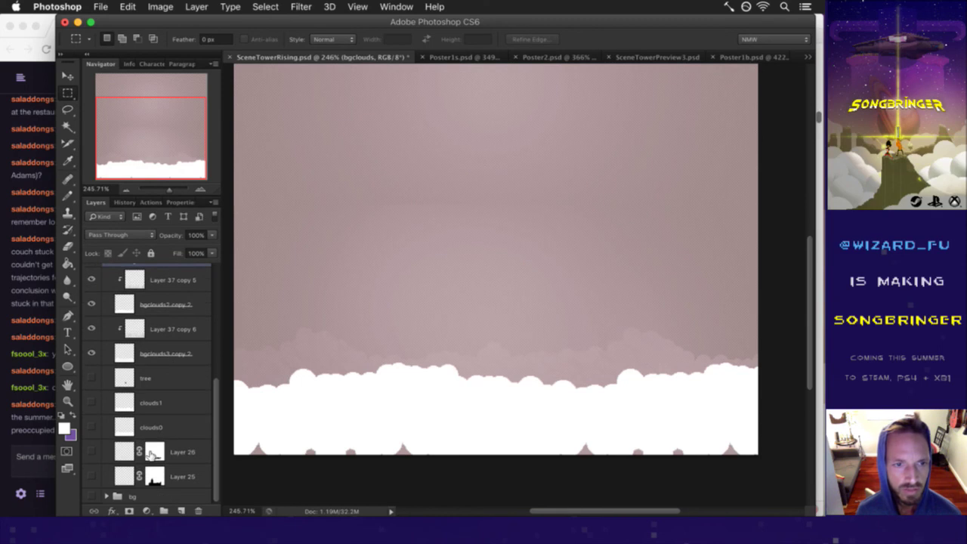
{"action": "scroll", "coordinate": [151, 453], "scroll_direction": "up", "scroll_amount": 2}
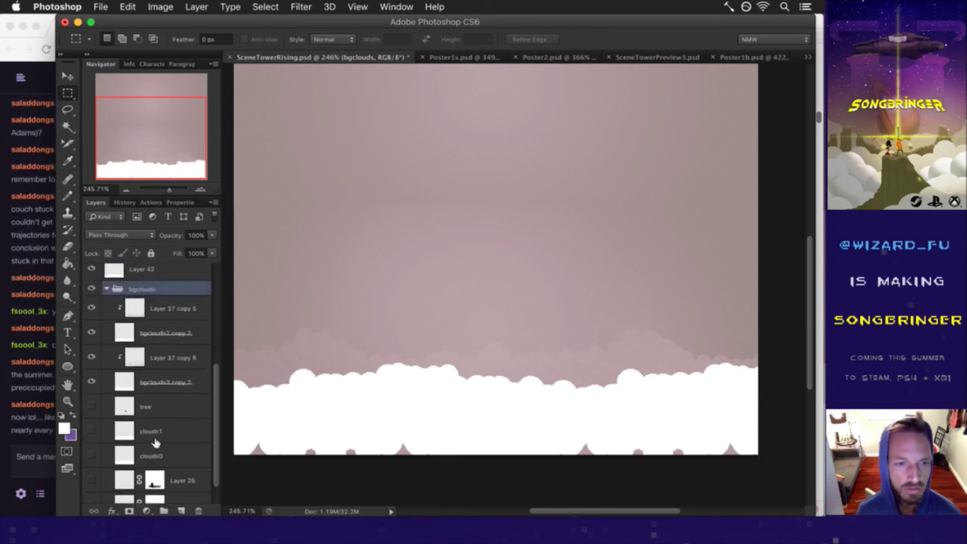
Step: Read a message in the Twitch chat
{"action": "left_click", "coordinate": [35, 438]}
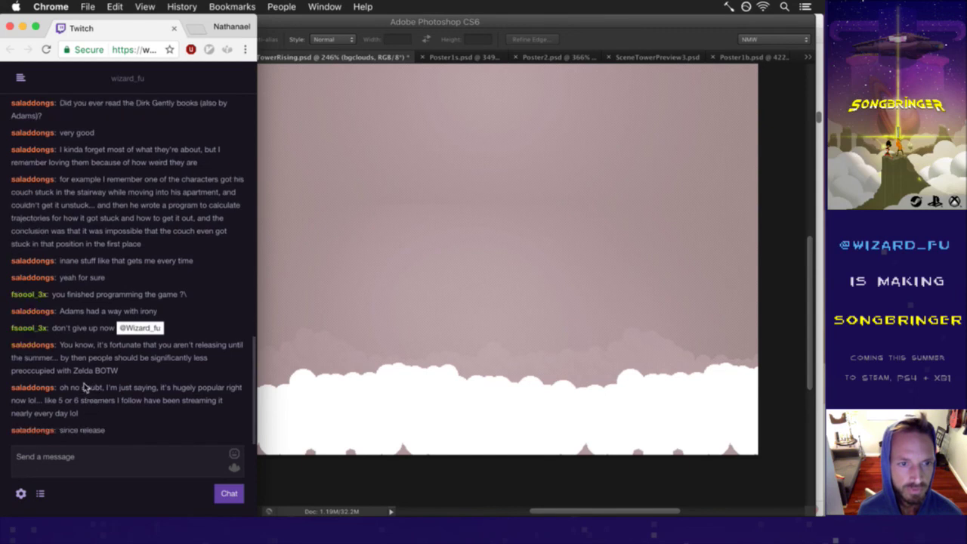
{"action": "left_click_drag", "start_coordinate": [81, 388], "coordinate": [103, 415]}
{"action": "left_click", "coordinate": [104, 413]}
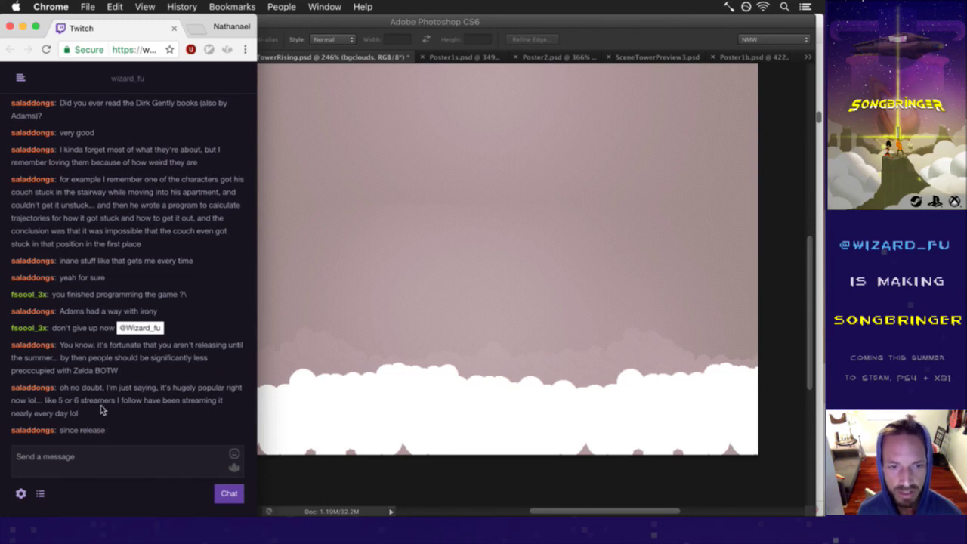
Step: Back in Photoshop, inspect the Layer 37 copy 5 and bgclouds2 copy 2 layers
{"action": "left_click", "coordinate": [309, 473]}
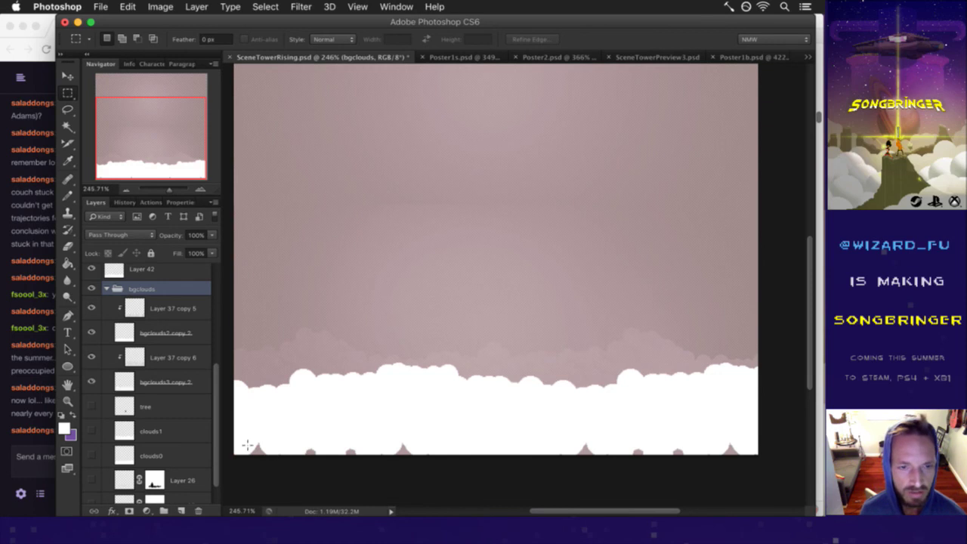
{"action": "scroll", "coordinate": [216, 444], "scroll_direction": "down", "scroll_amount": 2}
{"action": "scroll", "coordinate": [218, 423], "scroll_direction": "up", "scroll_amount": 3}
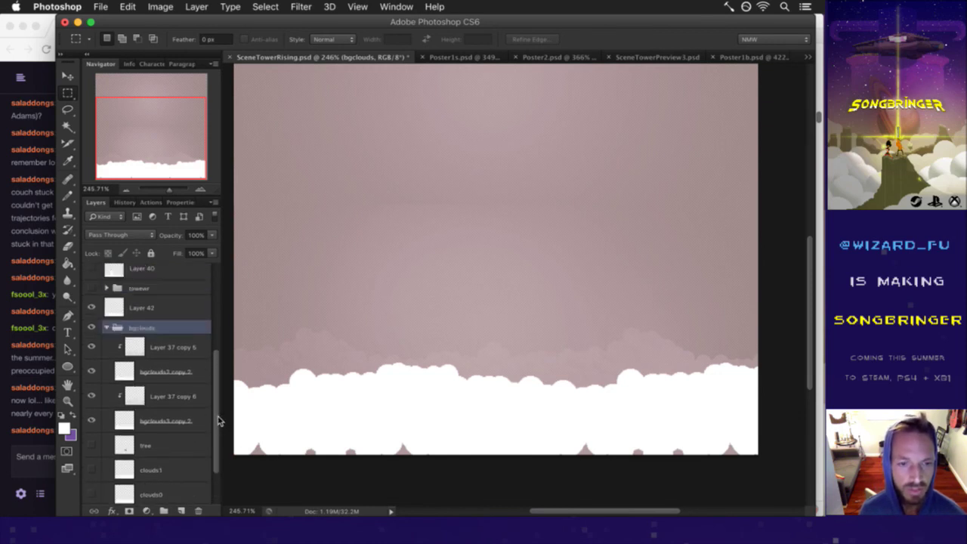
{"action": "left_click", "coordinate": [170, 349]}
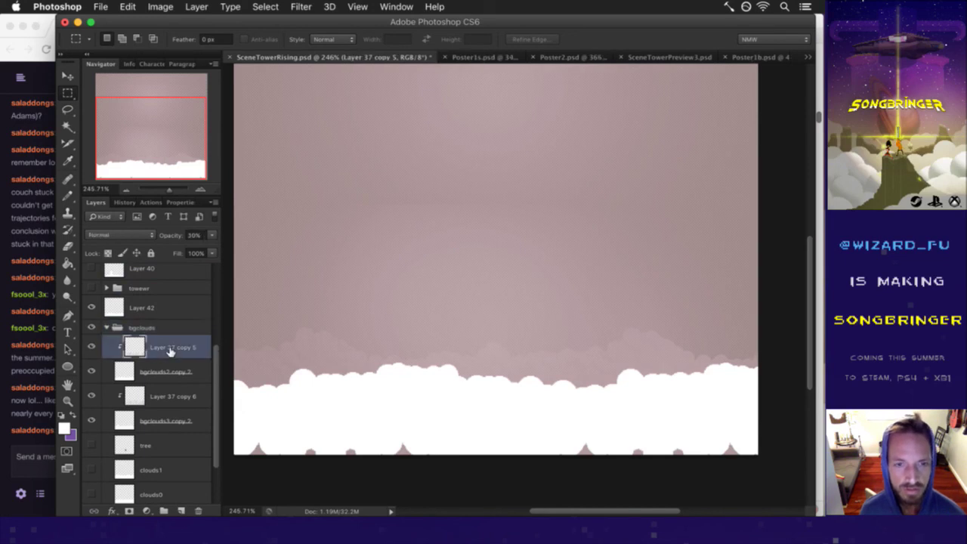
{"action": "left_click", "coordinate": [123, 373]}
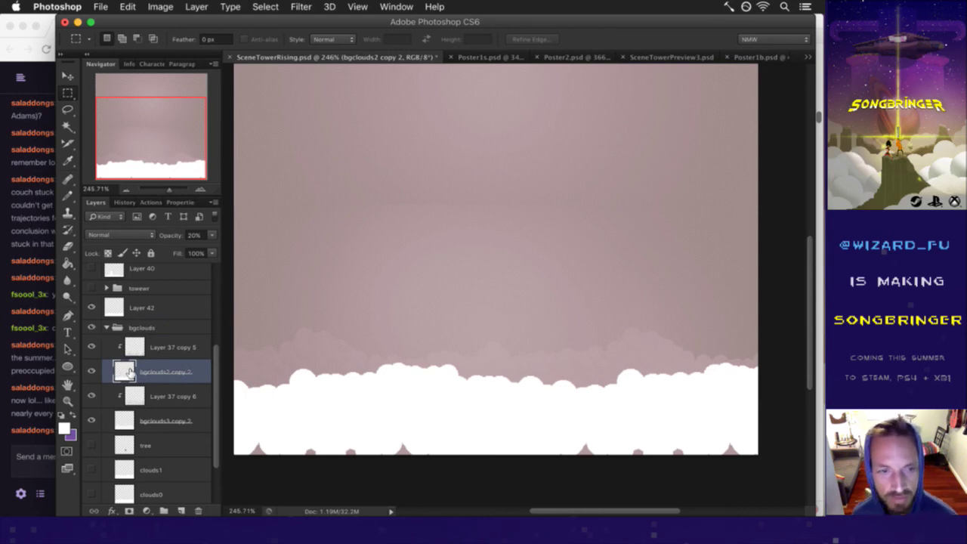
{"action": "scroll", "coordinate": [186, 431], "scroll_direction": "down", "scroll_amount": 4}
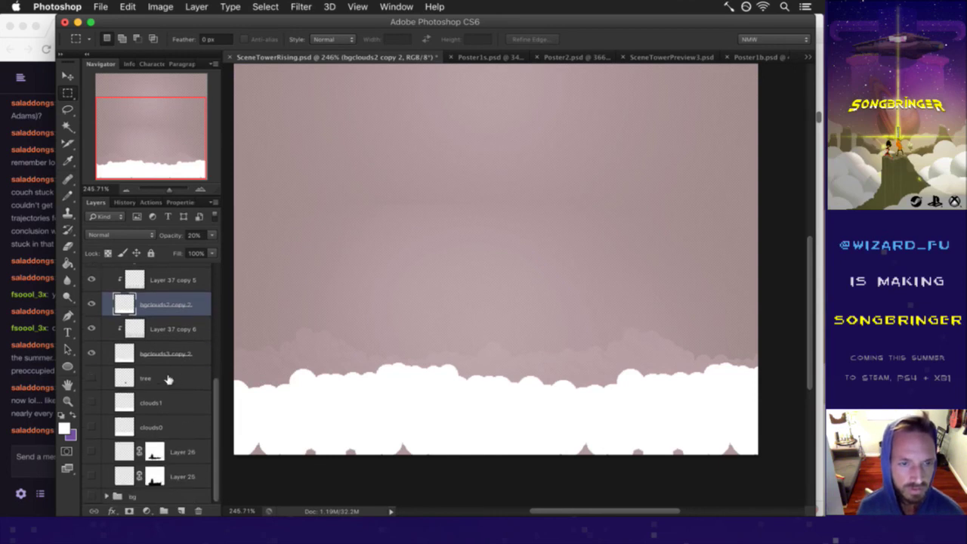
Step: Delete the five hidden layers from tree through Layer 25, then select bgclouds
{"action": "left_click", "coordinate": [169, 379]}
{"action": "left_click", "coordinate": [195, 477], "text": "shift"}
{"action": "left_click", "coordinate": [198, 510]}
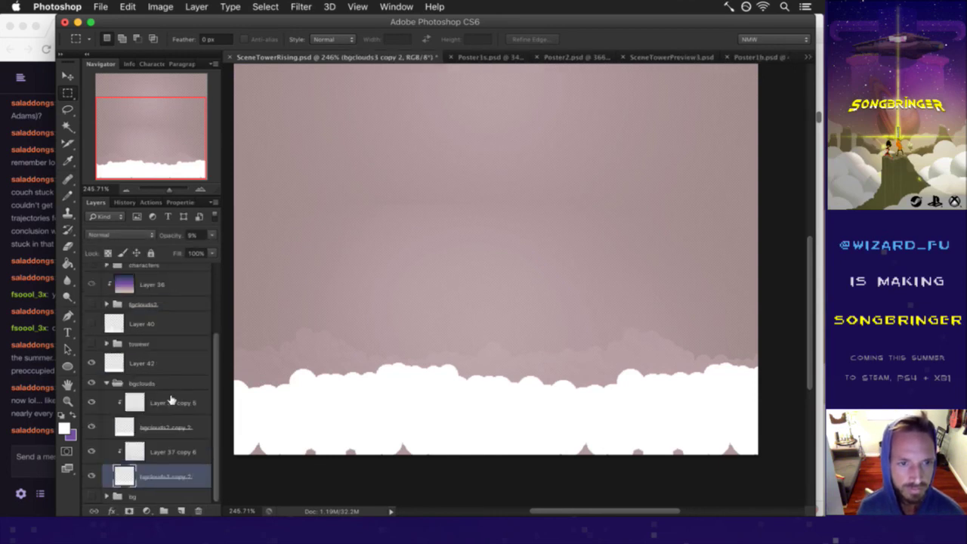
{"action": "left_click", "coordinate": [145, 381]}
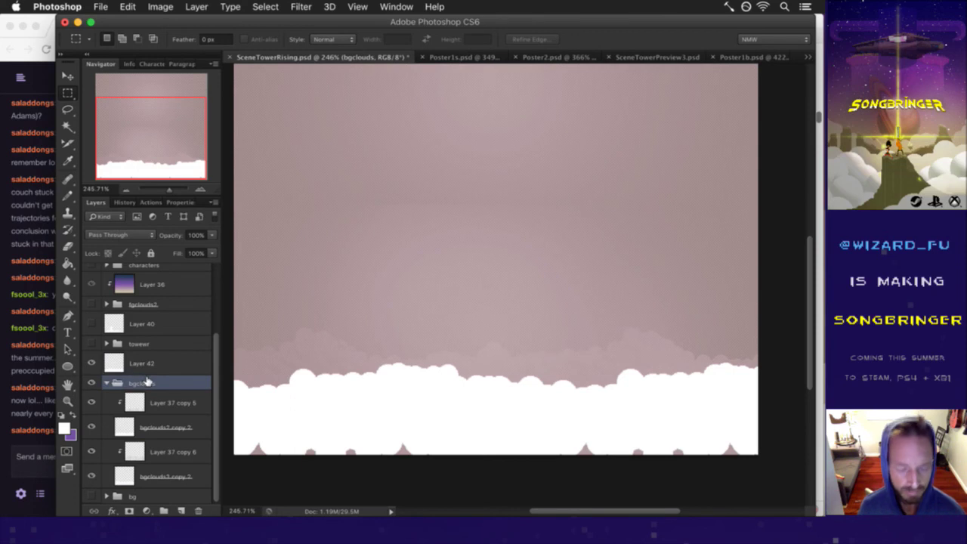
Step: Duplicate bgclouds and remove bgclouds3 copy 2 and Layer 37 copy 6 from the copy
{"action": "key", "text": "super+j"}
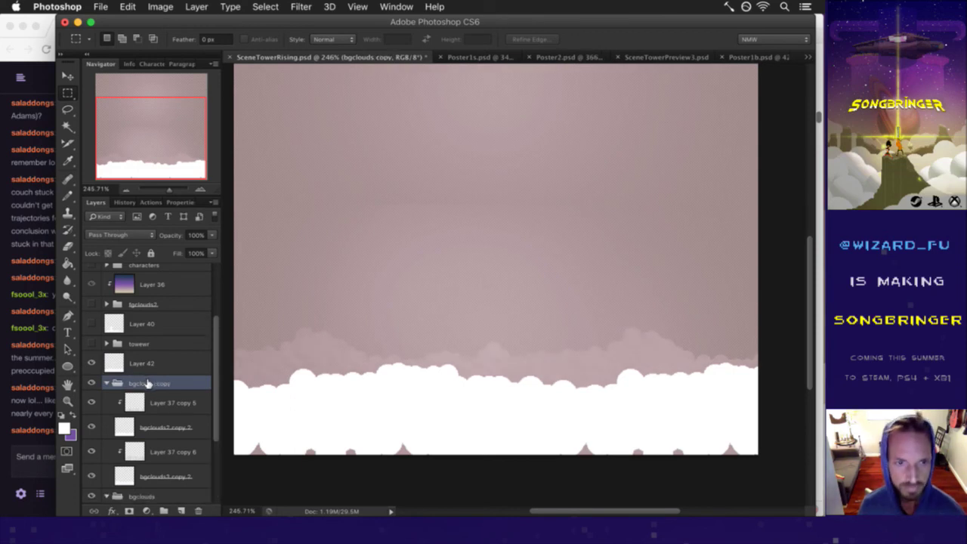
{"action": "scroll", "coordinate": [153, 431], "scroll_direction": "down", "scroll_amount": 3}
{"action": "left_click", "coordinate": [136, 417]}
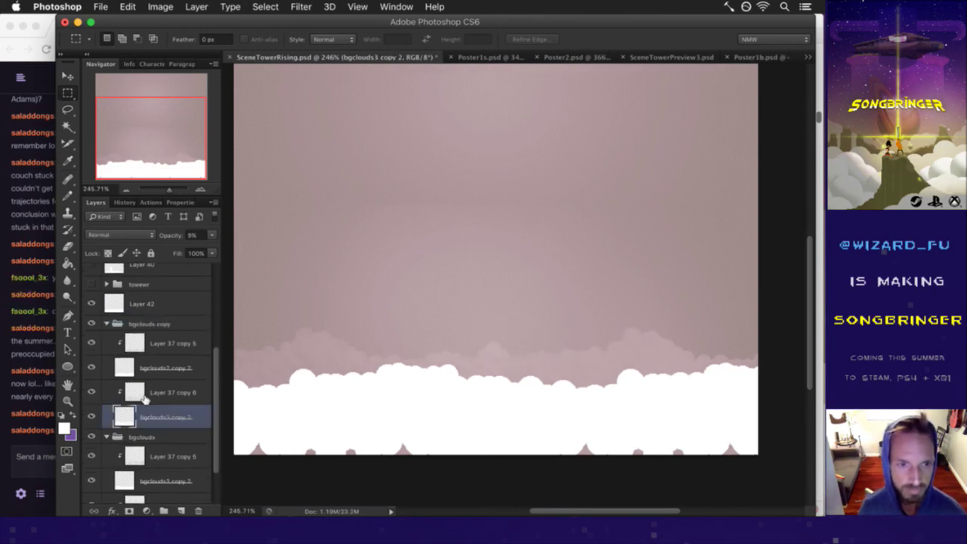
{"action": "left_click", "coordinate": [145, 399], "text": "shift"}
{"action": "key", "text": "Delete"}
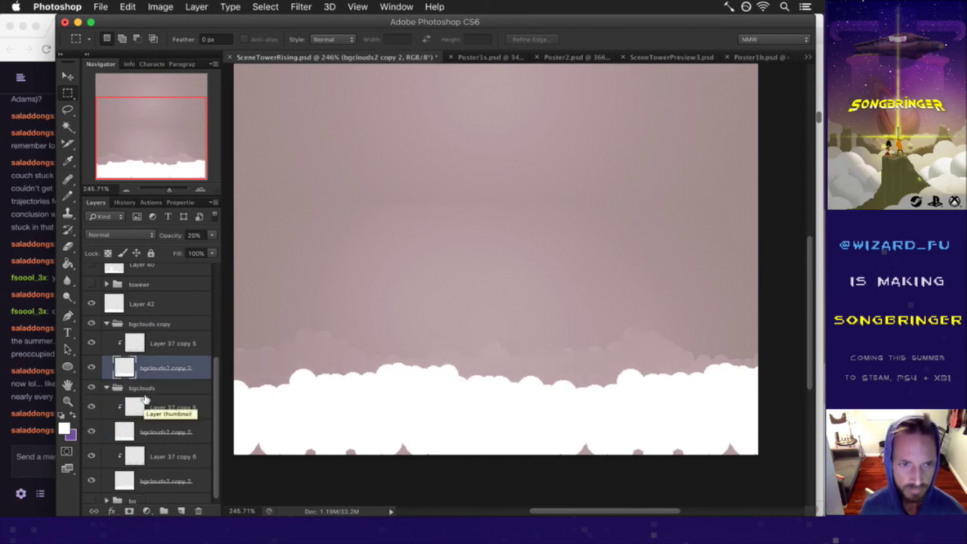
Step: Remove Layer 37 copy 5 and bgclouds2 copy 2 from the original bgclouds group
{"action": "left_click", "coordinate": [134, 406]}
{"action": "left_click", "coordinate": [134, 430], "text": "shift"}
{"action": "key", "text": "Delete"}
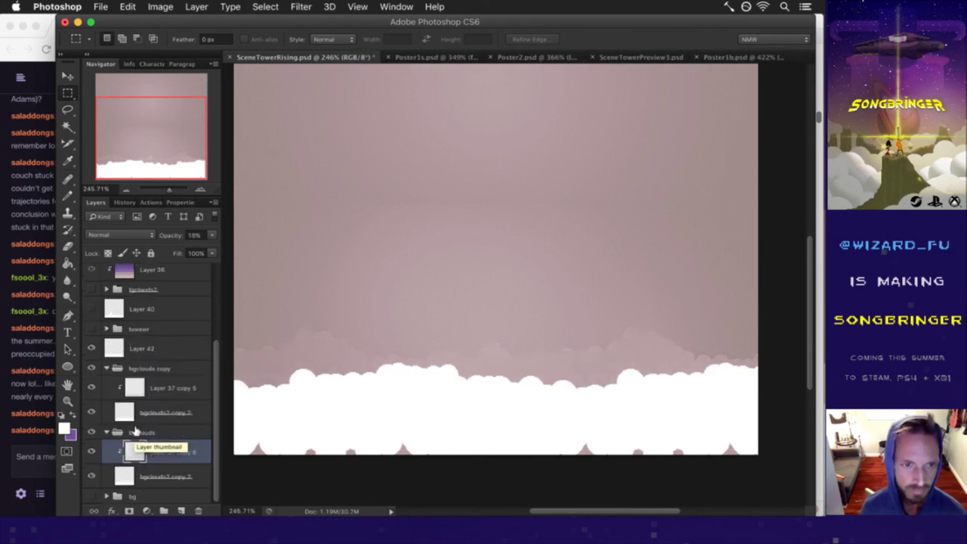
{"action": "left_click", "coordinate": [141, 348]}
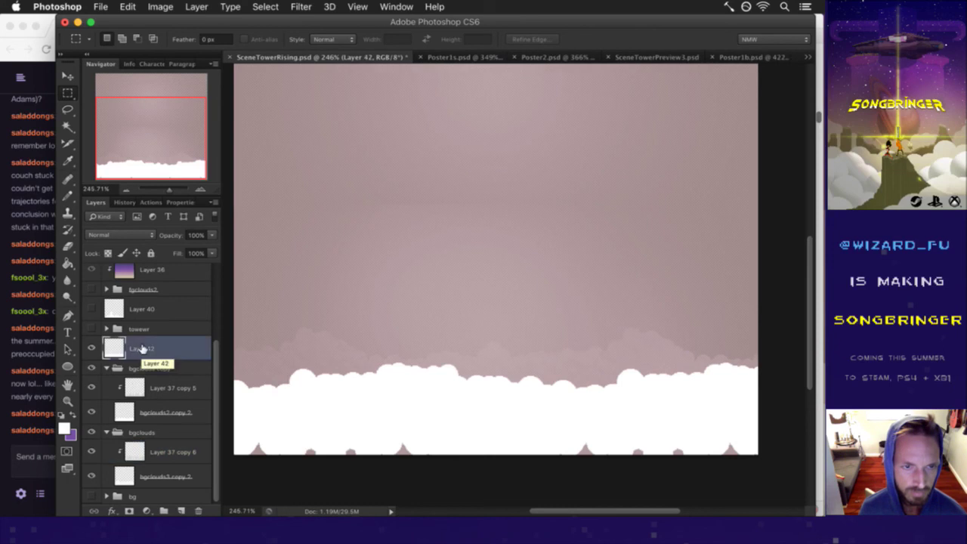
Step: Glance at the latest Twitch chat message, then return to Photoshop
{"action": "left_click", "coordinate": [47, 401]}
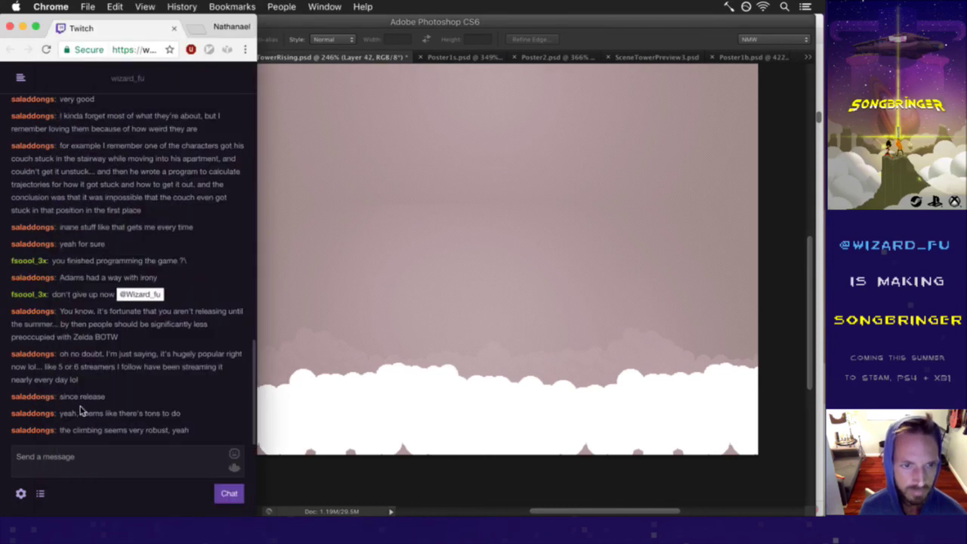
{"action": "left_click_drag", "start_coordinate": [76, 436], "coordinate": [162, 435]}
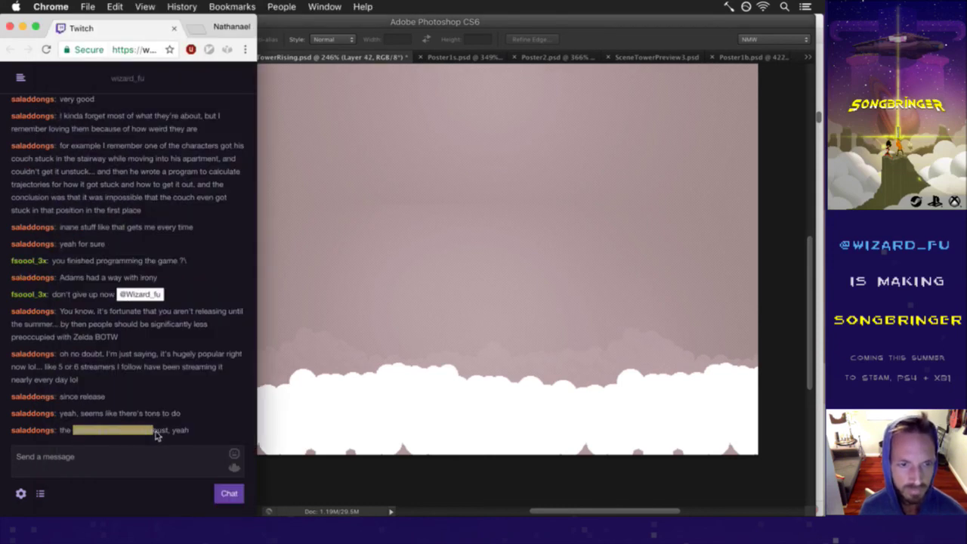
{"action": "left_click", "coordinate": [304, 482]}
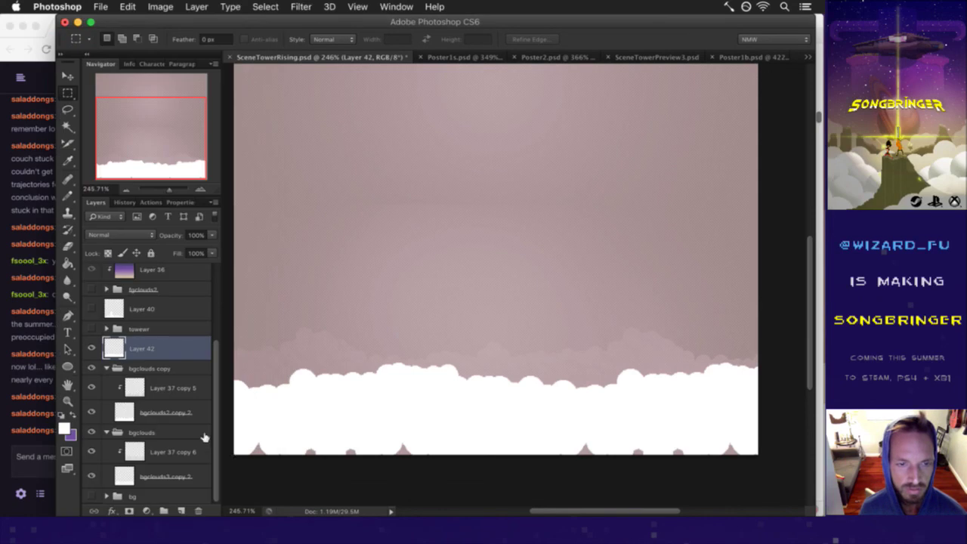
Step: Check the bgclouds3 copy 2 and bgclouds2 copy 2 opacities, and toggle Layer 42's visibility
{"action": "left_click", "coordinate": [117, 472]}
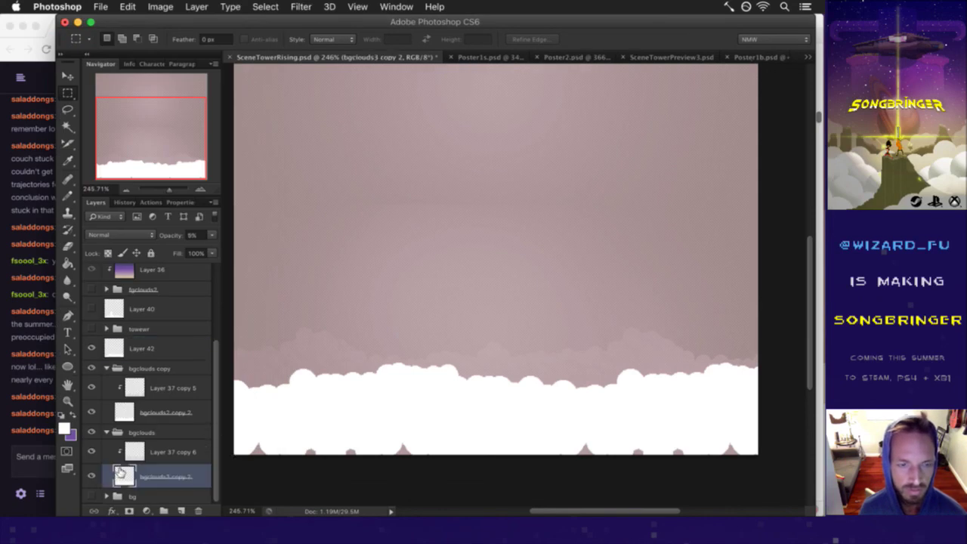
{"action": "left_click", "coordinate": [127, 412]}
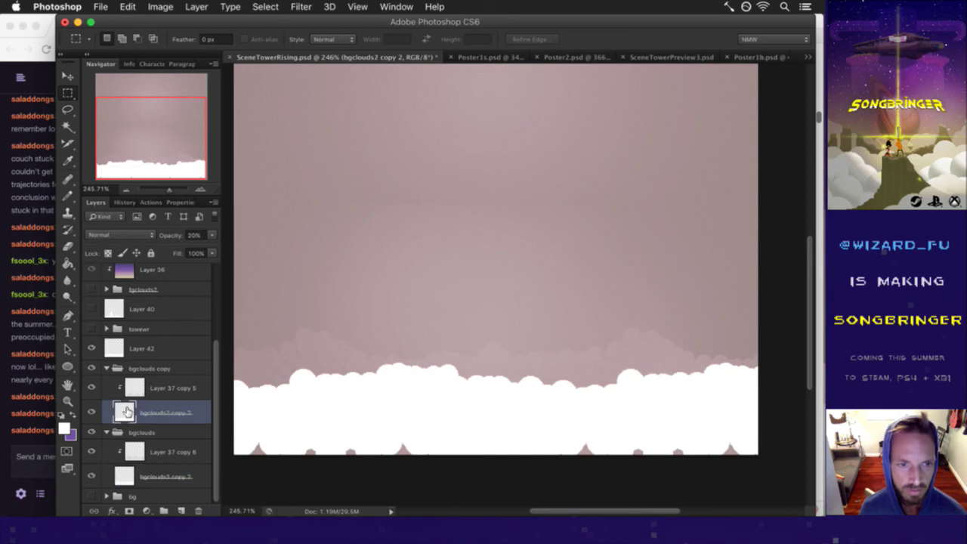
{"action": "left_click", "coordinate": [117, 343]}
{"action": "left_click", "coordinate": [93, 347]}
{"action": "left_click", "coordinate": [92, 347]}
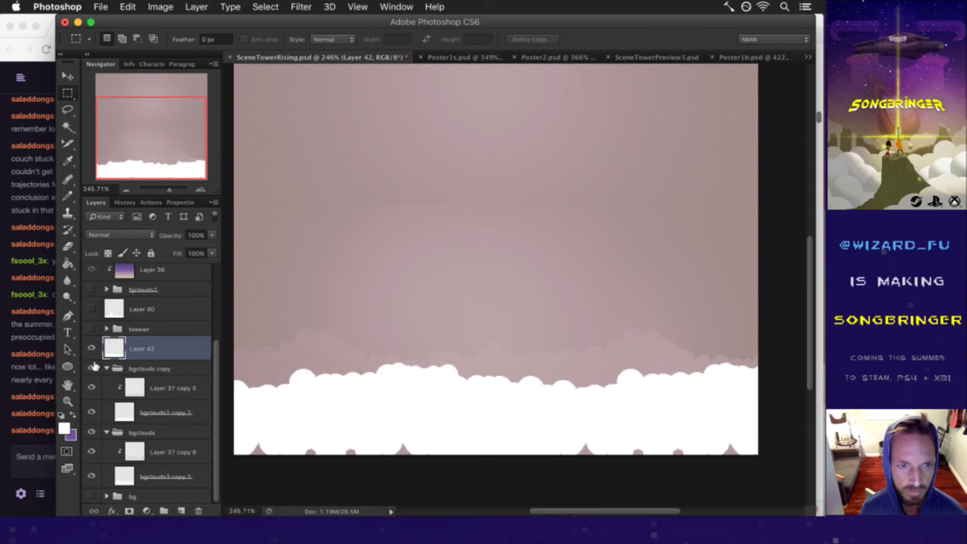
Step: Compare the scene with Layer 42 on and off, then hide the bgclouds group
{"action": "left_click", "coordinate": [92, 347]}
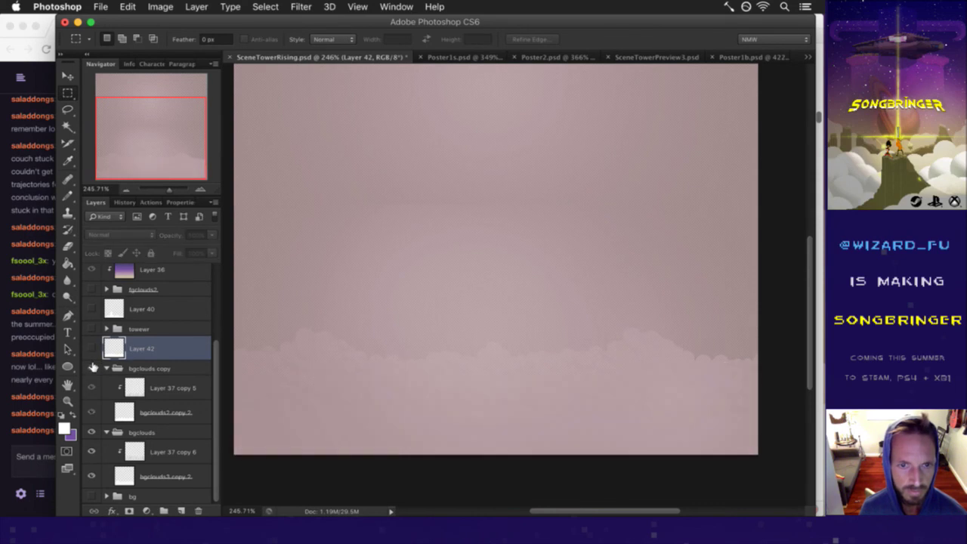
{"action": "left_click", "coordinate": [91, 348]}
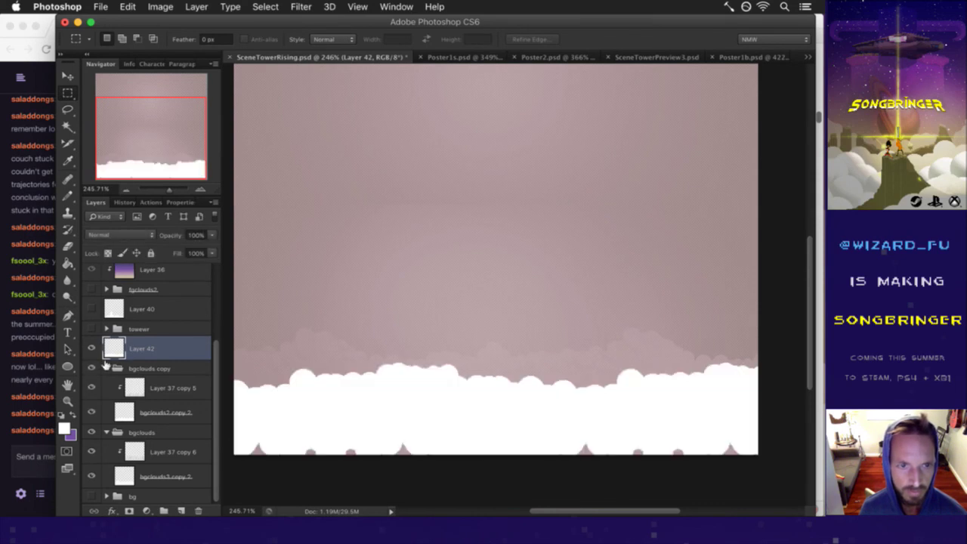
{"action": "scroll", "coordinate": [113, 367], "scroll_direction": "up", "scroll_amount": 2}
{"action": "left_click", "coordinate": [139, 358]}
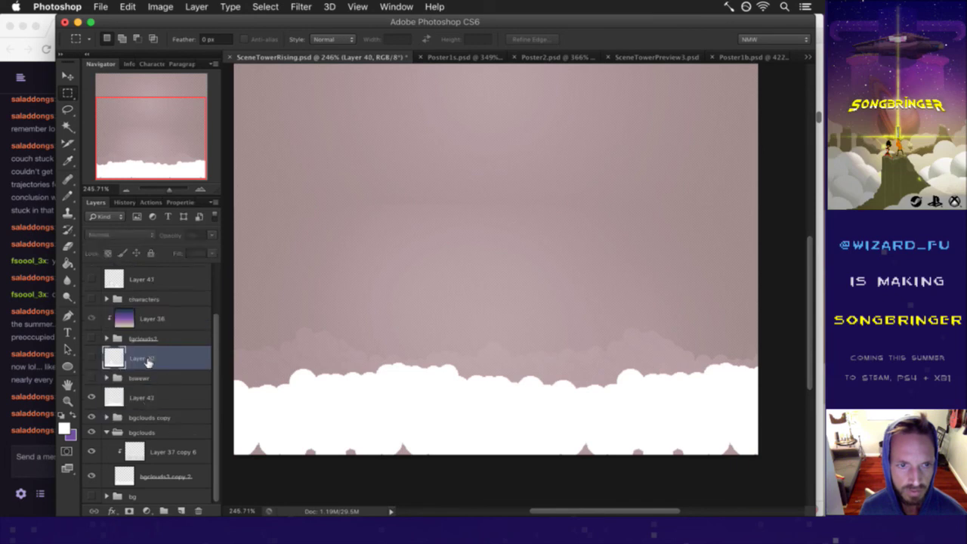
{"action": "left_click", "coordinate": [140, 396]}
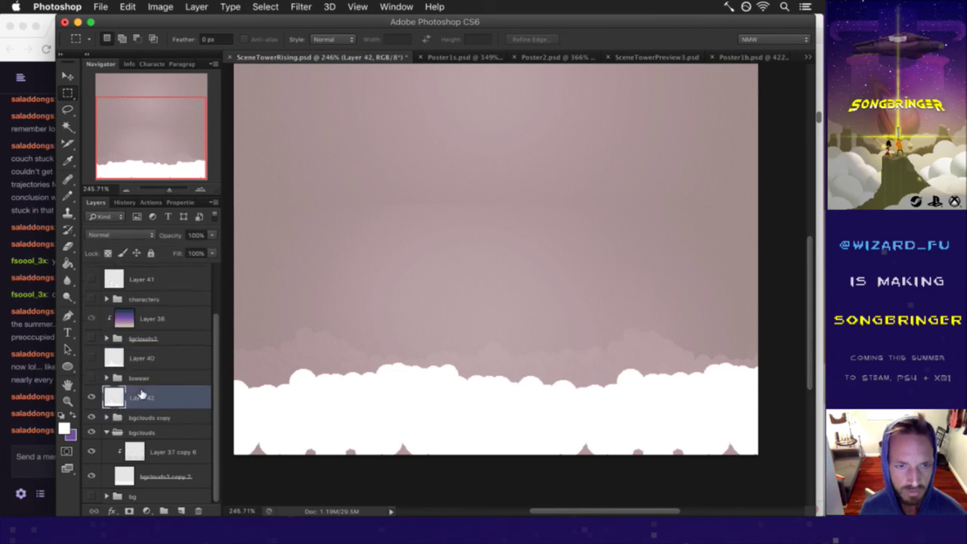
{"action": "left_click", "coordinate": [91, 432]}
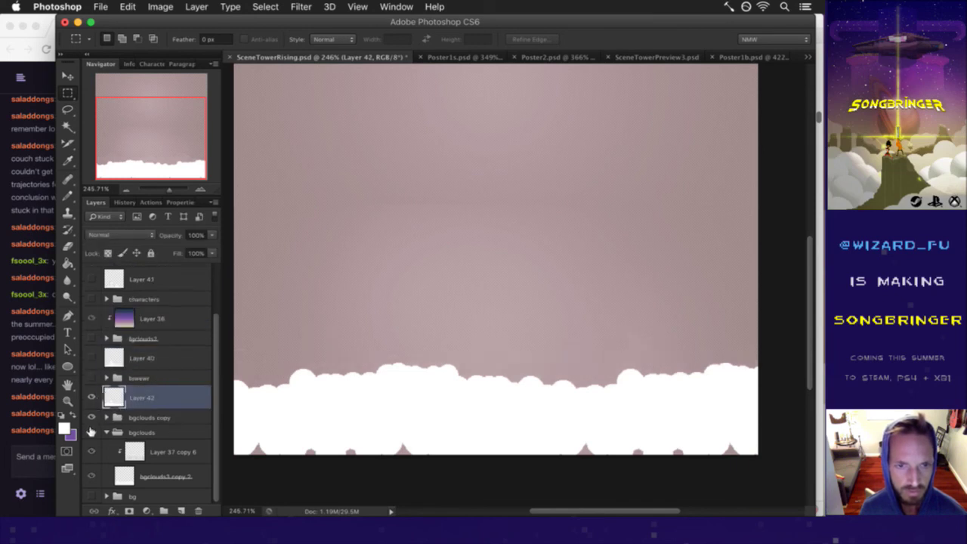
Step: Set Layer 42 to 0% opacity, hide it, and load its cloud shape as a selection
{"action": "left_click", "coordinate": [213, 235]}
{"action": "left_click_drag", "start_coordinate": [185, 250], "coordinate": [147, 251]}
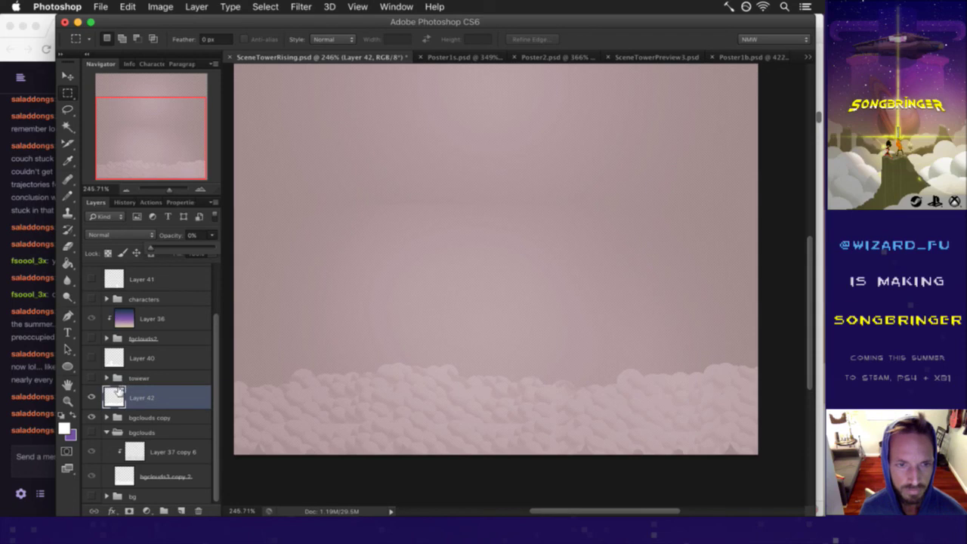
{"action": "left_click", "coordinate": [92, 396]}
{"action": "left_click", "coordinate": [113, 395], "text": "super"}
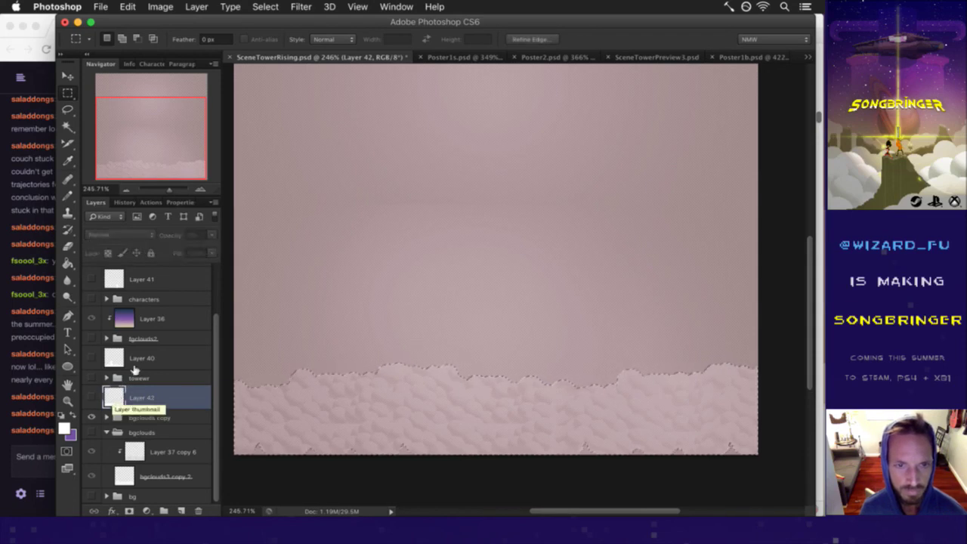
Step: Mask the light group to the cloud-band selection with Reveal Selection
{"action": "scroll", "coordinate": [152, 340], "scroll_direction": "up", "scroll_amount": 3}
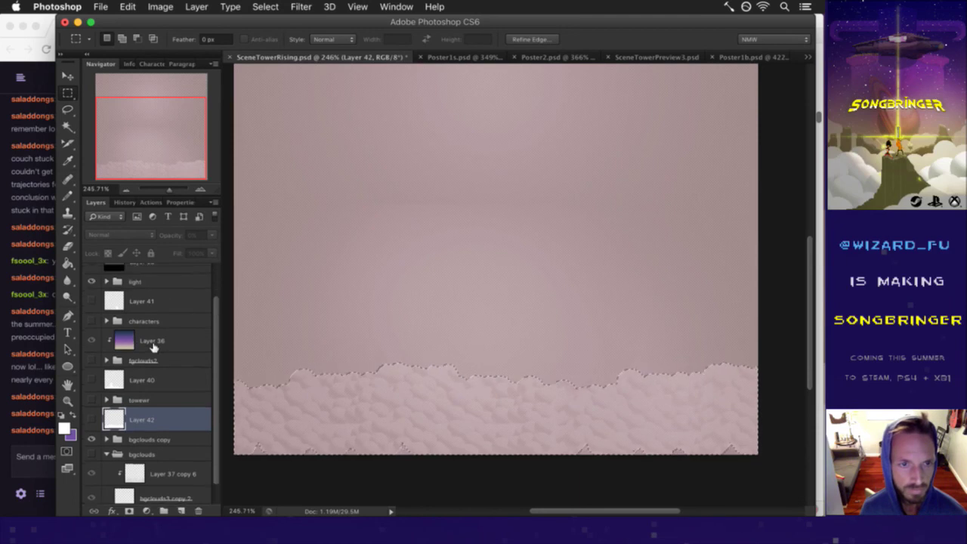
{"action": "left_click", "coordinate": [145, 322]}
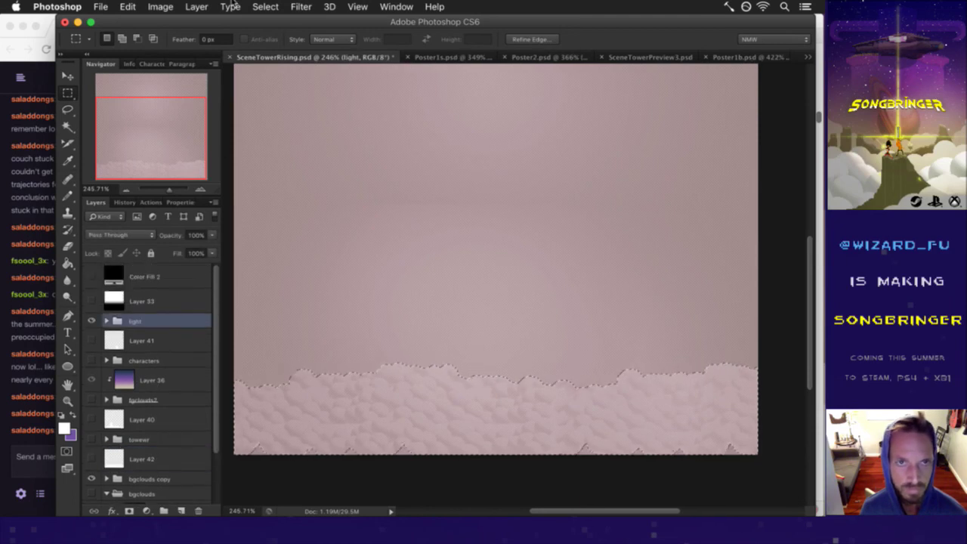
{"action": "left_click", "coordinate": [198, 6]}
{"action": "mouse_move", "coordinate": [261, 169]}
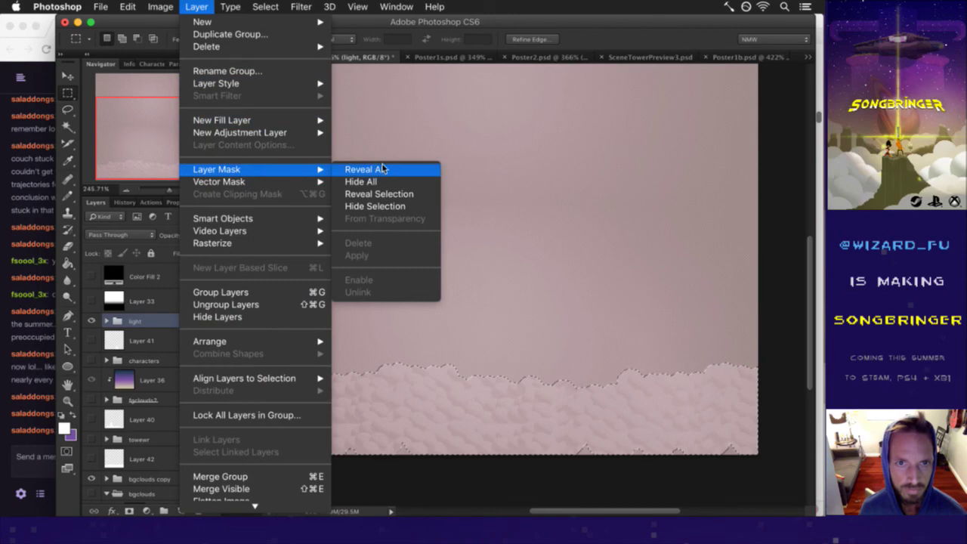
{"action": "left_click", "coordinate": [384, 195]}
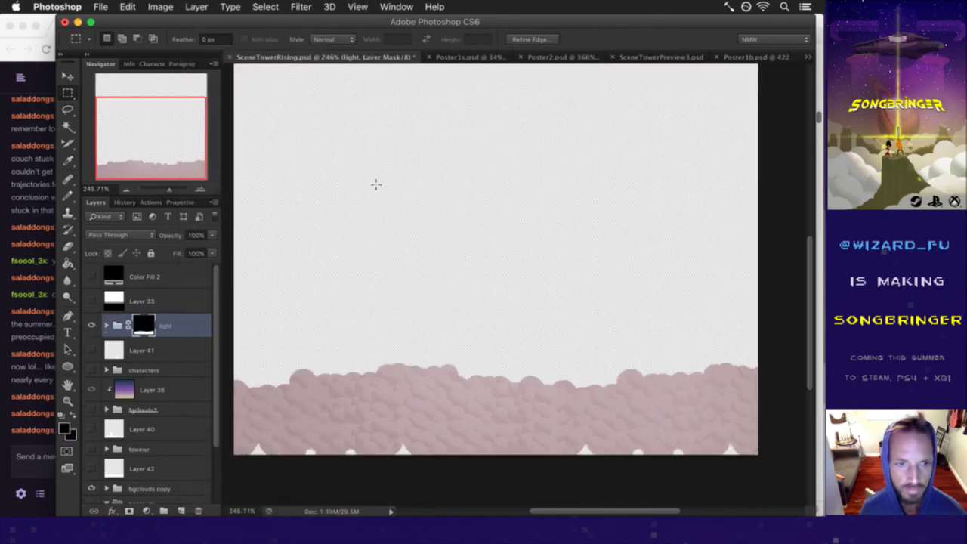
Step: Export via Save for Web as PNG-24 with transparency and proceed to naming the file
{"action": "key", "text": "super+alt+shift+s"}
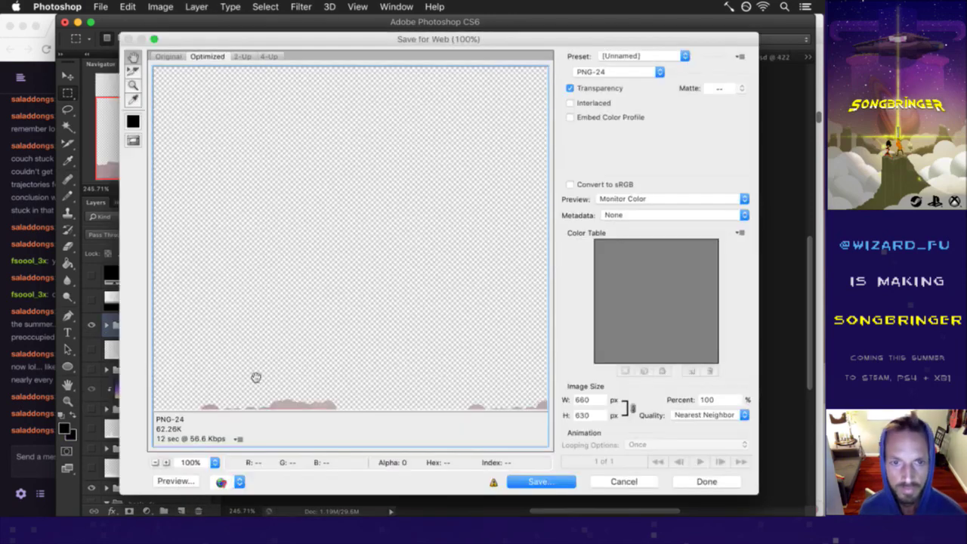
{"action": "left_click", "coordinate": [41, 447]}
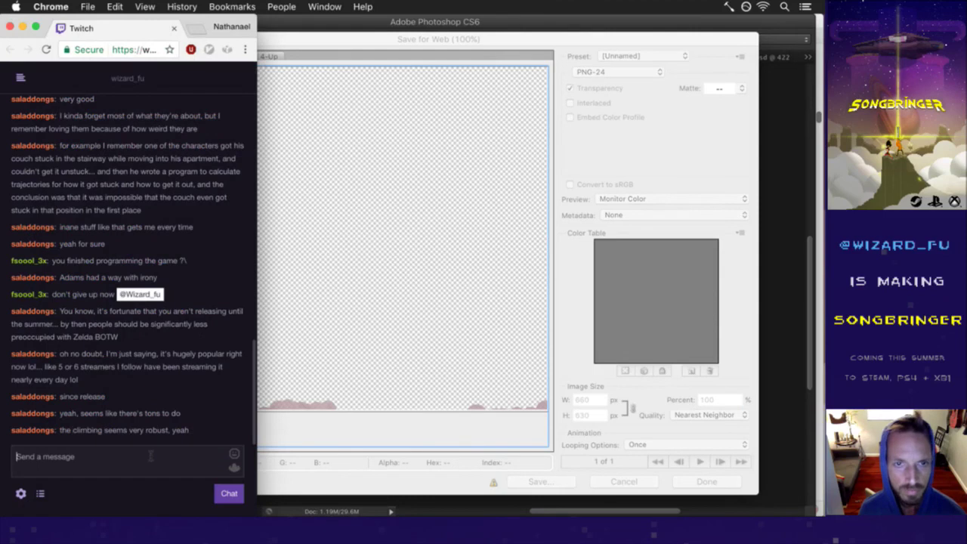
{"action": "key", "text": "super+Tab"}
{"action": "left_click", "coordinate": [538, 481]}
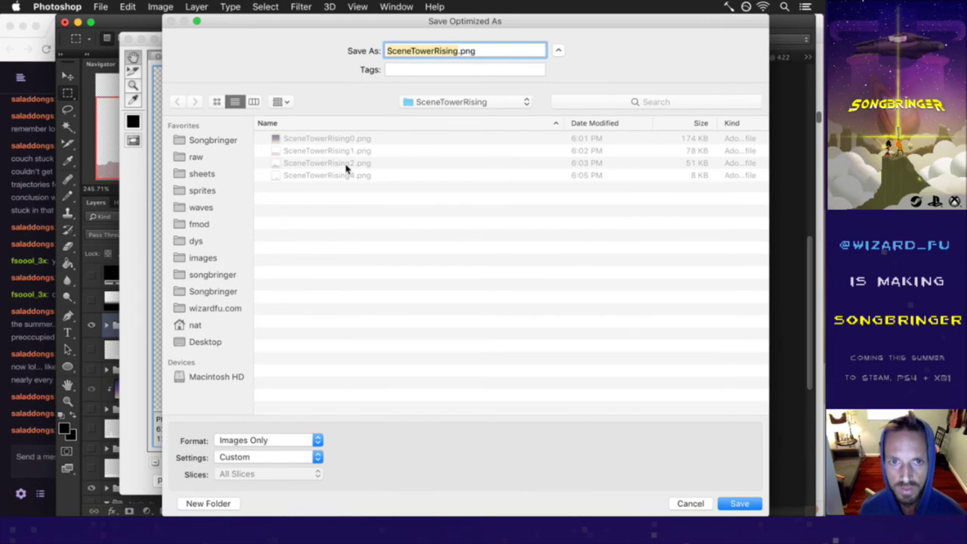
{"action": "key", "text": "super+Tab"}
{"action": "key", "text": "super+Tab"}
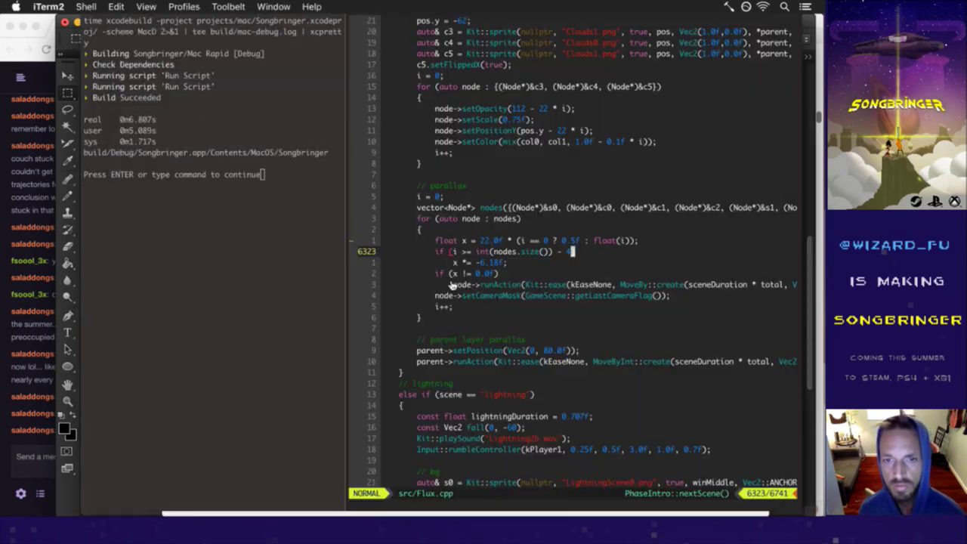
Step: In Finder, open sheets > SceneTowerRising to check exports 0, 1, 2 and 4, then return to Photoshop
{"action": "key", "text": "super+Tab"}
{"action": "left_click", "coordinate": [517, 292]}
{"action": "left_click", "coordinate": [198, 110]}
{"action": "left_click", "coordinate": [339, 281]}
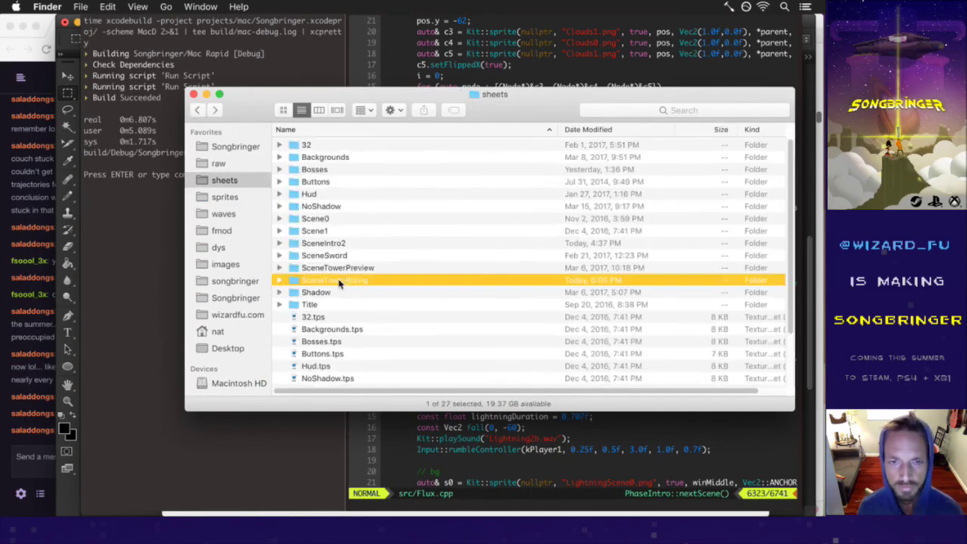
{"action": "double_click", "coordinate": [339, 281]}
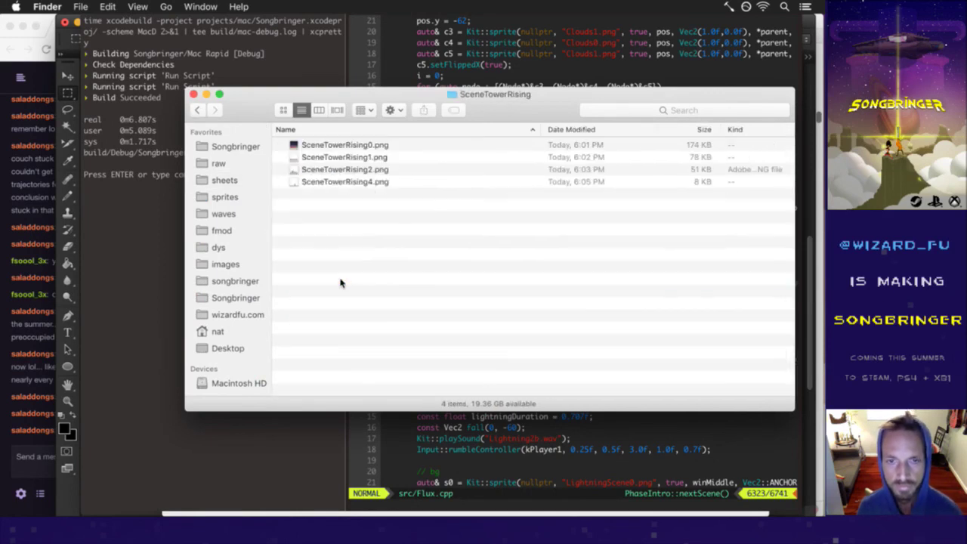
{"action": "left_click", "coordinate": [373, 170]}
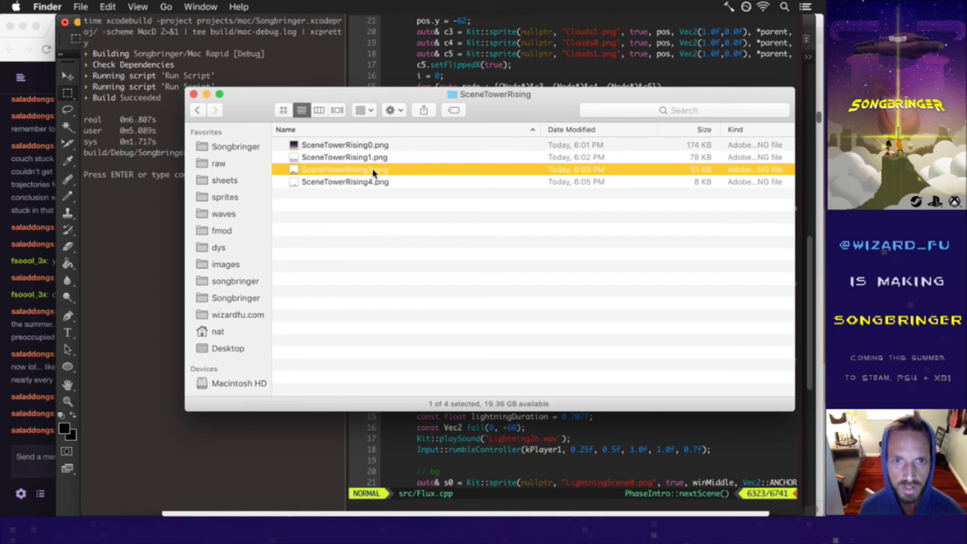
{"action": "key", "text": "cmd+Tab"}
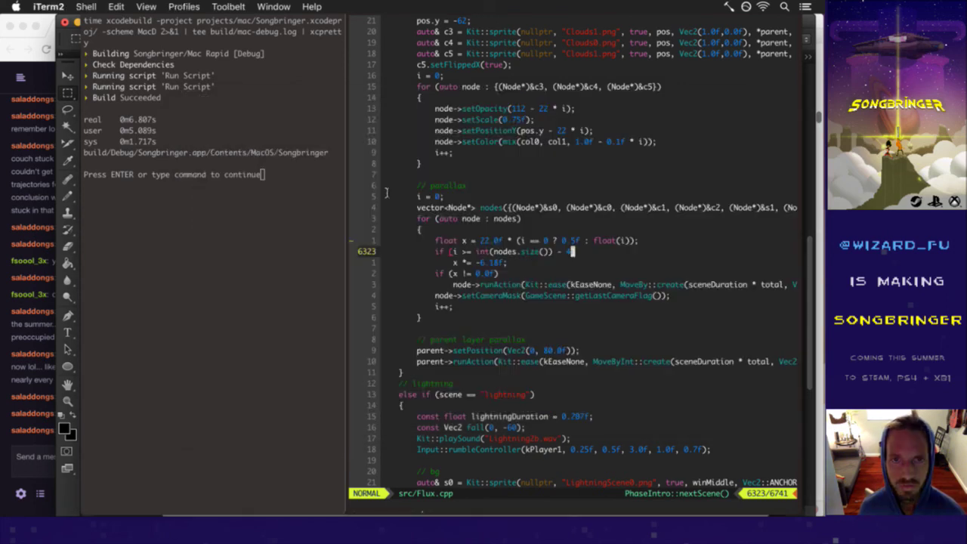
{"action": "key", "text": "super+Tab"}
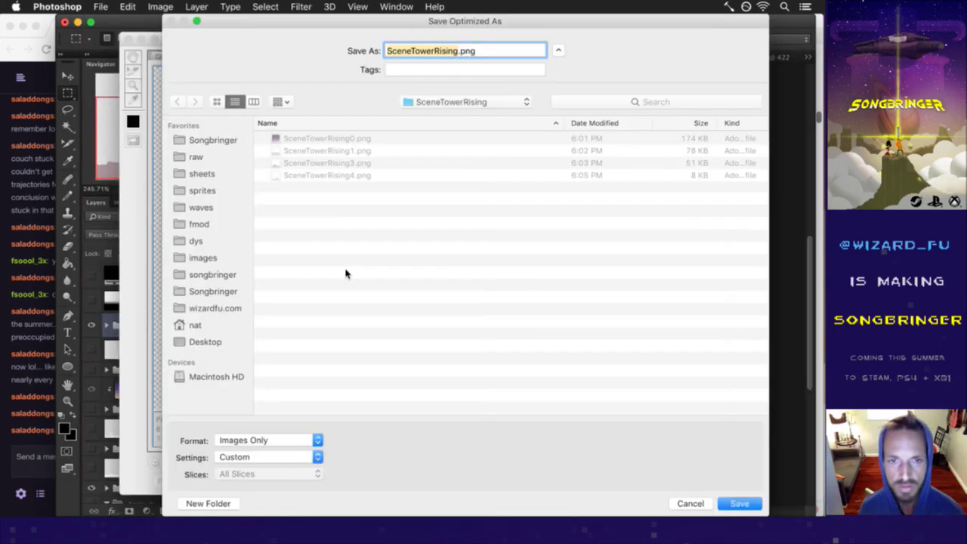
Step: Save the export as SceneTowerRising2.png
{"action": "key", "text": "Right"}
{"action": "type", "text": "2"}
{"action": "key", "text": "Return"}
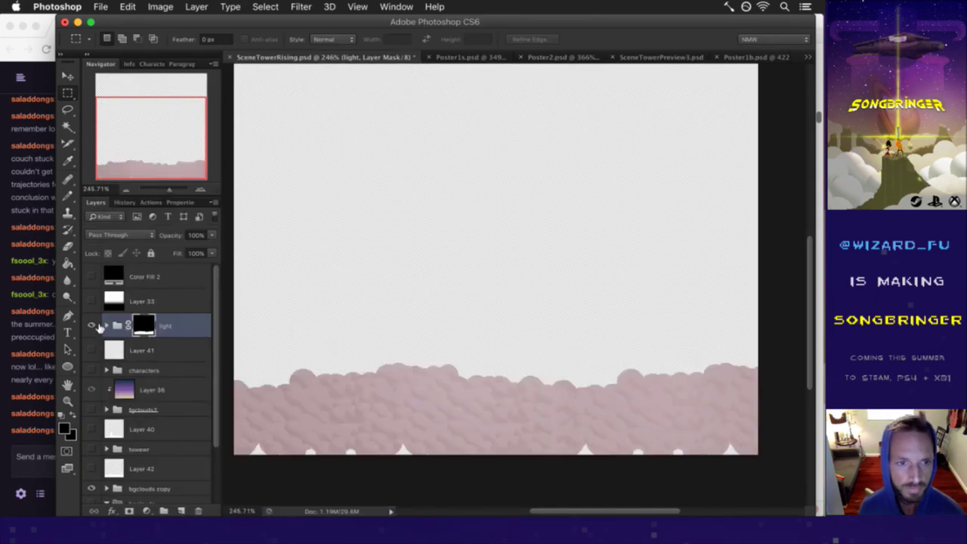
Step: Delete the light group's layer mask and load the bgclouds3 copy 2 outline as a selection
{"action": "right_click", "coordinate": [143, 325]}
{"action": "left_click", "coordinate": [157, 350]}
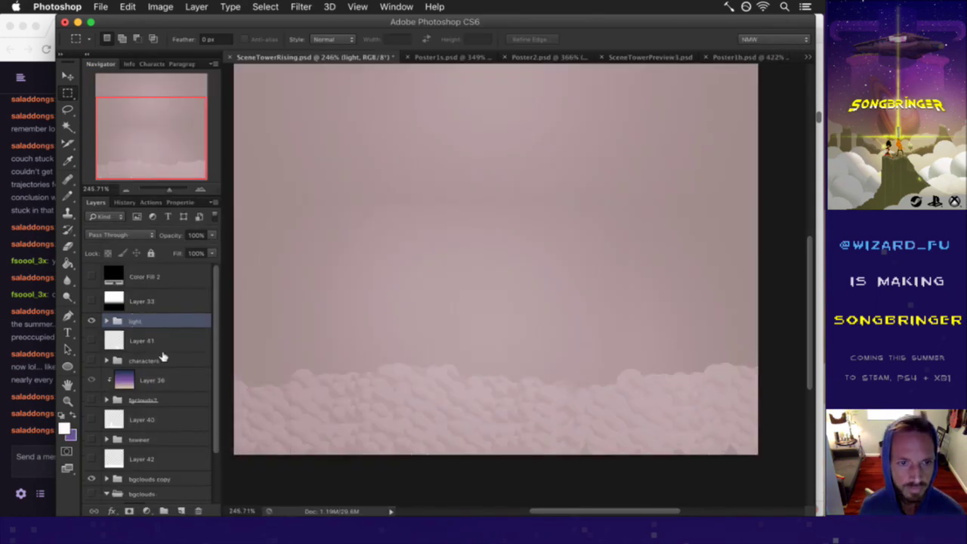
{"action": "scroll", "coordinate": [163, 357], "scroll_direction": "down", "scroll_amount": 3}
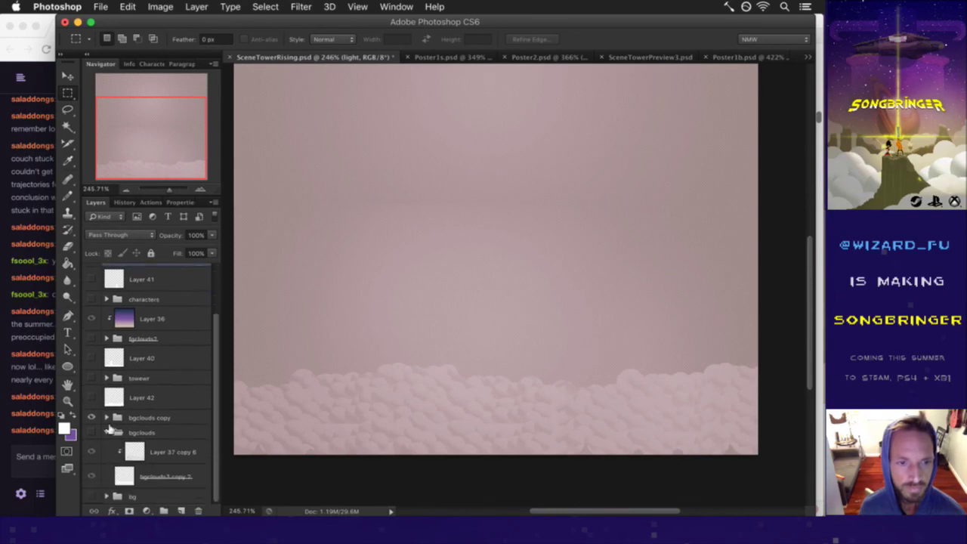
{"action": "left_click", "coordinate": [127, 473], "text": "super"}
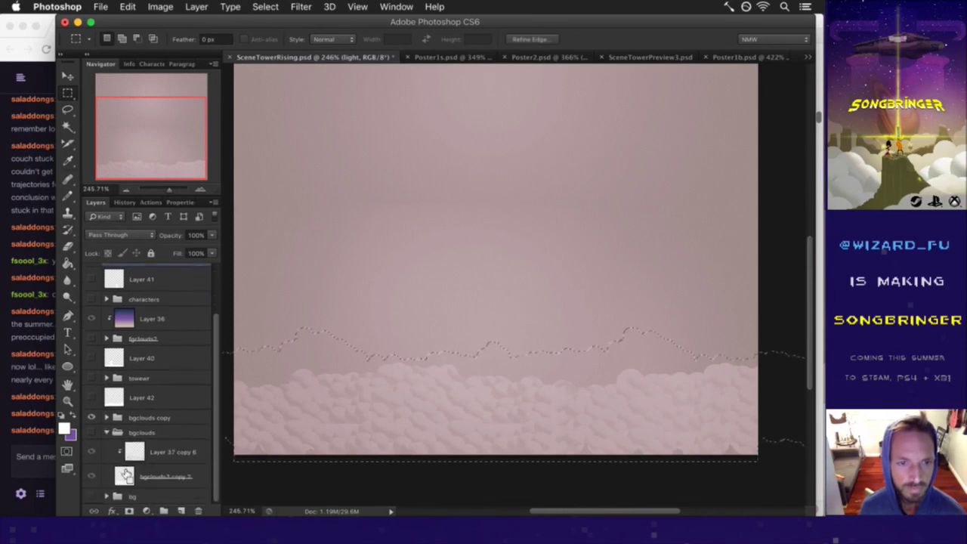
Step: Hide bgclouds copy and add a new Layer 43 above the bgclouds group
{"action": "left_click", "coordinate": [92, 418]}
{"action": "left_click", "coordinate": [92, 418]}
{"action": "left_click", "coordinate": [133, 430]}
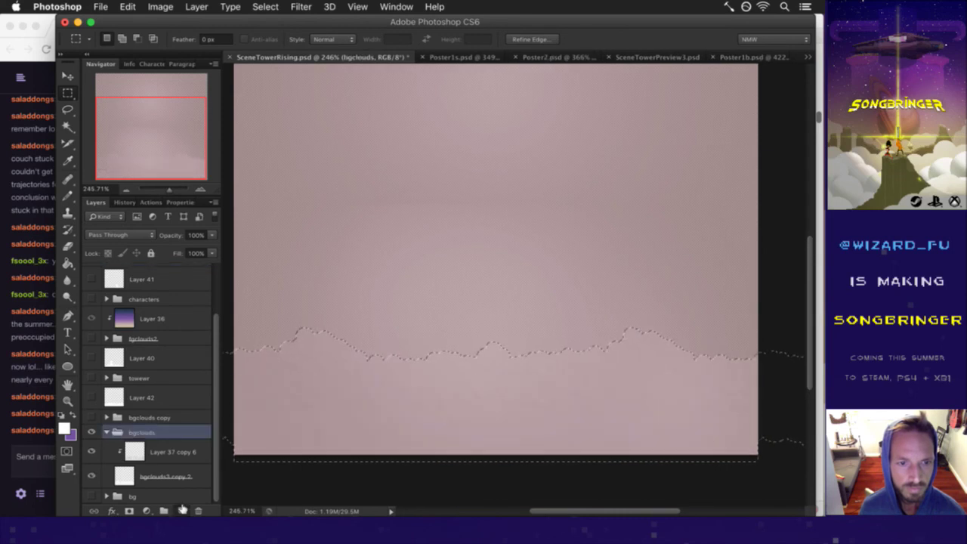
{"action": "left_click", "coordinate": [180, 511]}
{"action": "left_click_drag", "start_coordinate": [136, 446], "coordinate": [130, 422]}
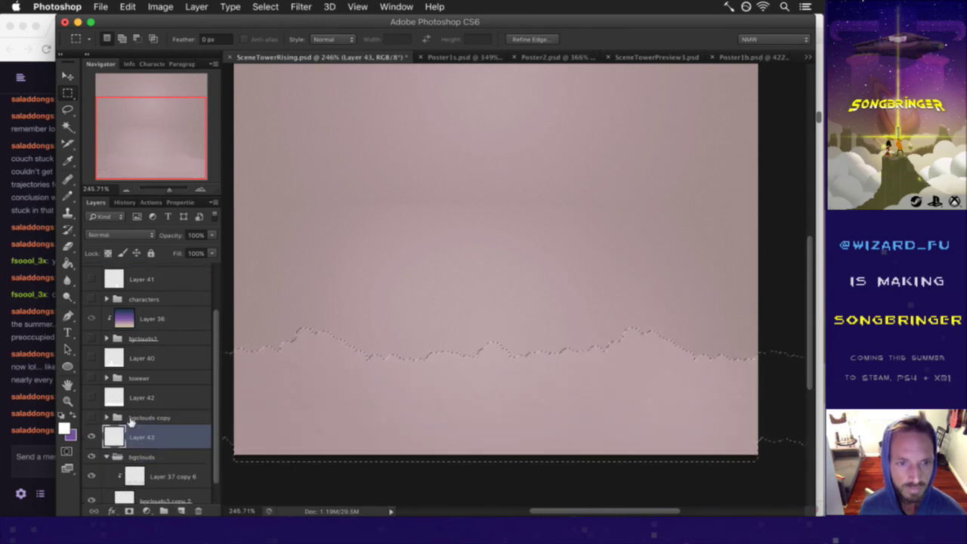
Step: Paint white inside the cloud outline on Layer 43 with the 600 px pencil, then deselect
{"action": "key", "text": "b"}
{"action": "mouse_move", "coordinate": [324, 373]}
{"action": "left_mouse_down"}
{"action": "mouse_move", "coordinate": [536, 373]}
{"action": "mouse_move", "coordinate": [521, 373]}
{"action": "left_mouse_up"}
{"action": "key", "text": "m"}
{"action": "key", "text": "ctrl+d"}
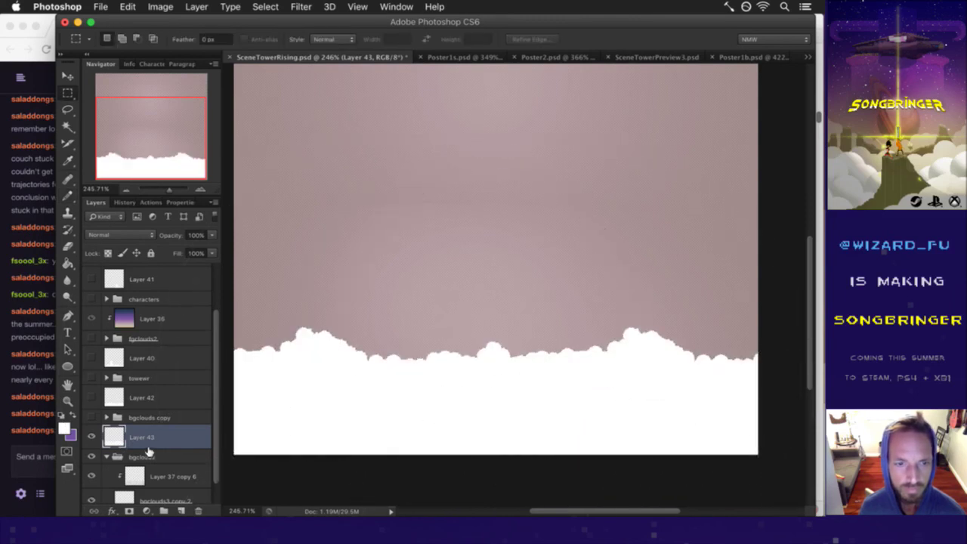
Step: Fade Layer 43 to 0% opacity, load its shape as a selection, and select the light group
{"action": "scroll", "coordinate": [147, 442], "scroll_direction": "down", "scroll_amount": 1}
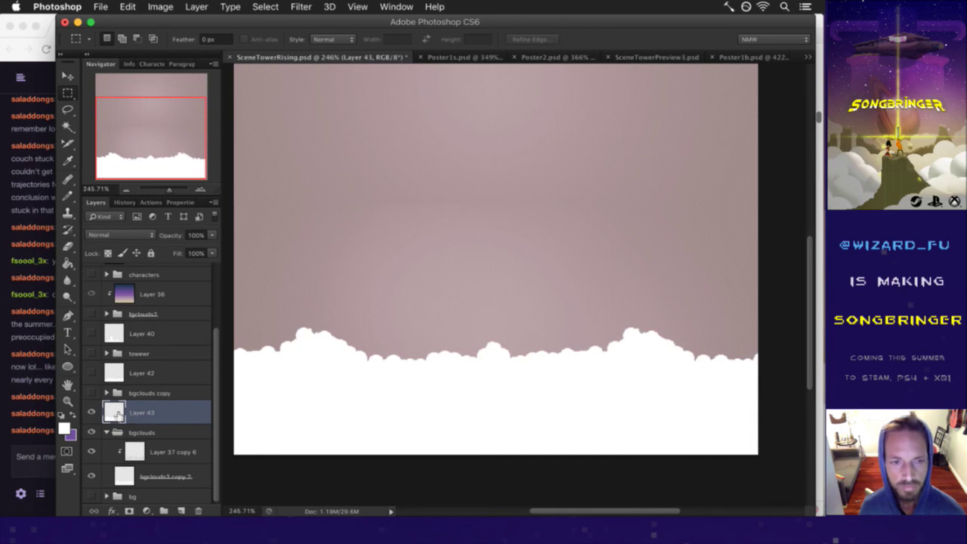
{"action": "left_click_drag", "start_coordinate": [213, 235], "coordinate": [92, 409]}
{"action": "left_click", "coordinate": [115, 412], "text": "super"}
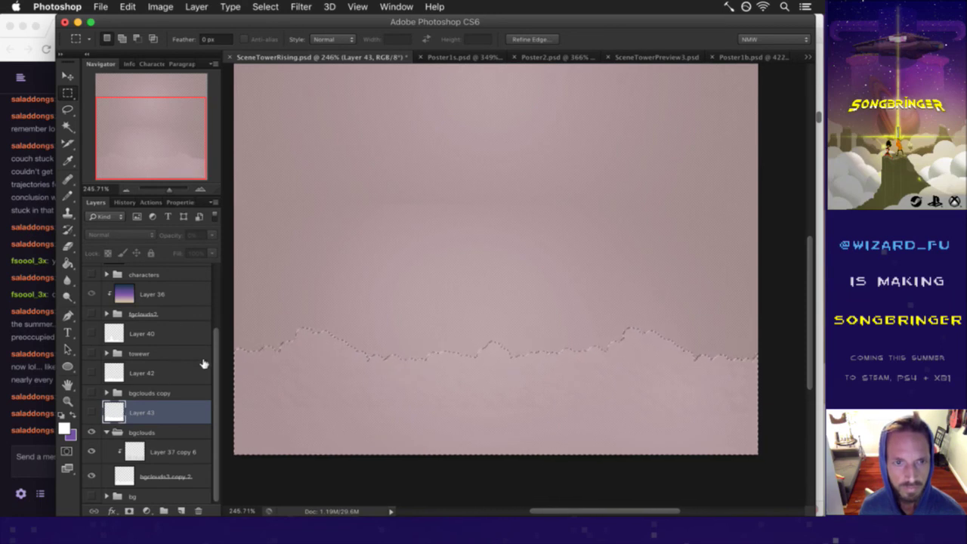
{"action": "scroll", "coordinate": [214, 355], "scroll_direction": "up", "scroll_amount": 4}
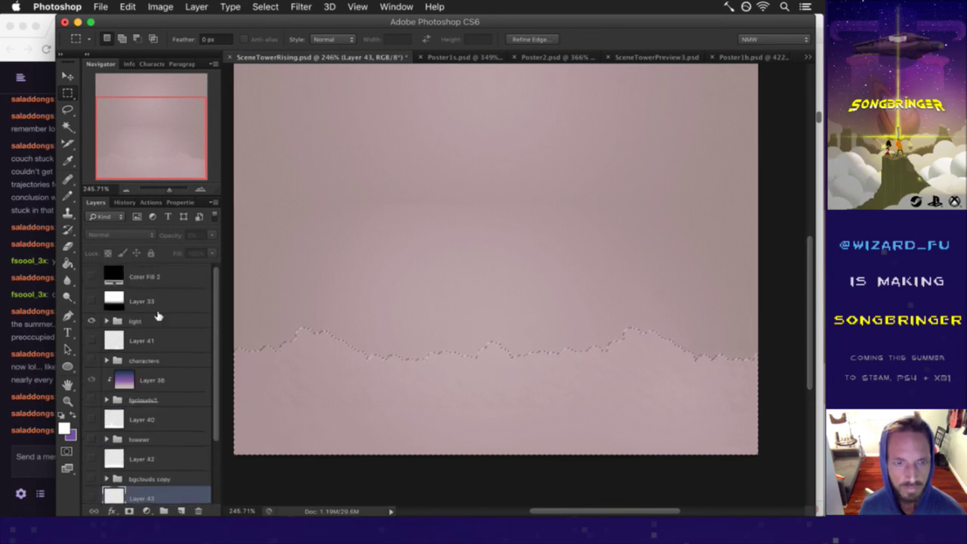
{"action": "left_click", "coordinate": [163, 317]}
{"action": "left_click", "coordinate": [196, 7]}
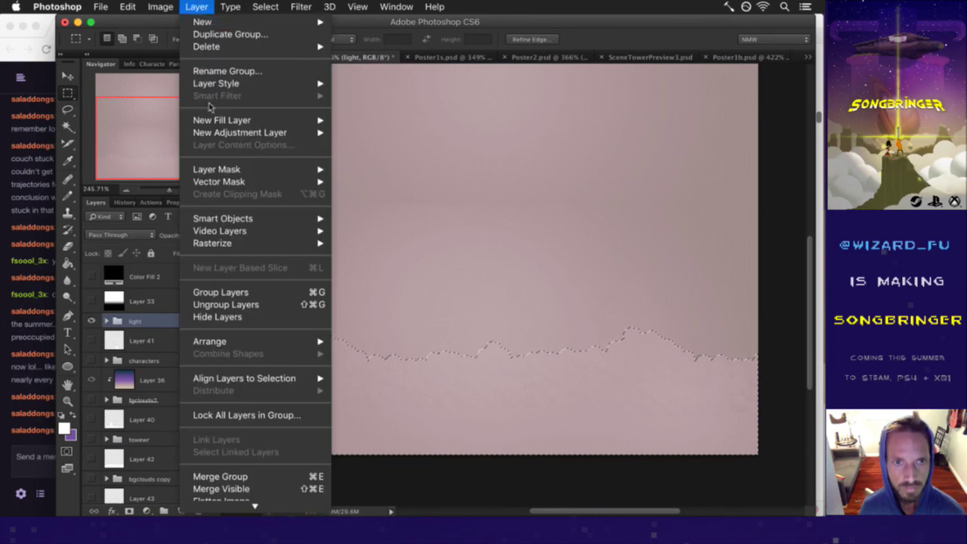
Step: Mask the light group to the cloud selection and export it through Save for Web
{"action": "mouse_move", "coordinate": [229, 171]}
{"action": "left_click", "coordinate": [351, 194]}
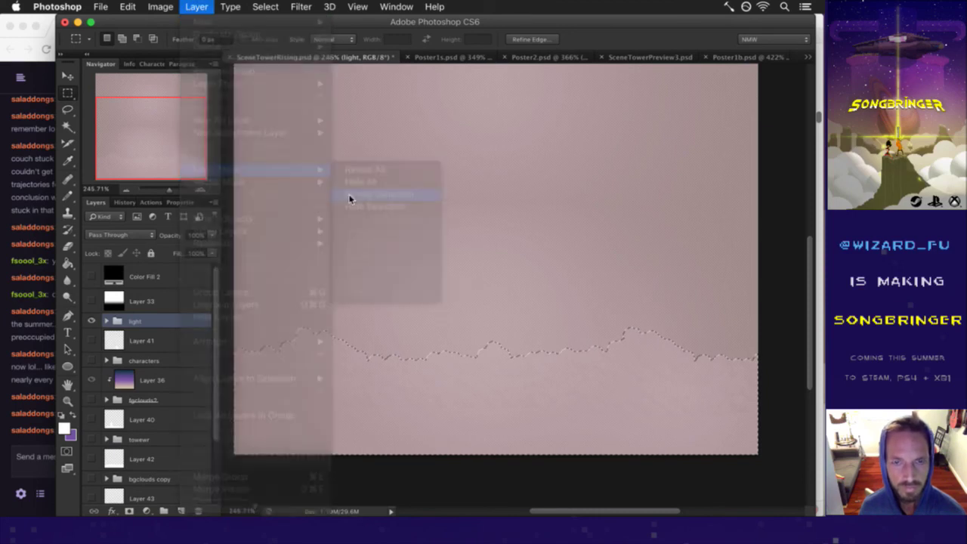
{"action": "key", "text": "super+alt+shift+s"}
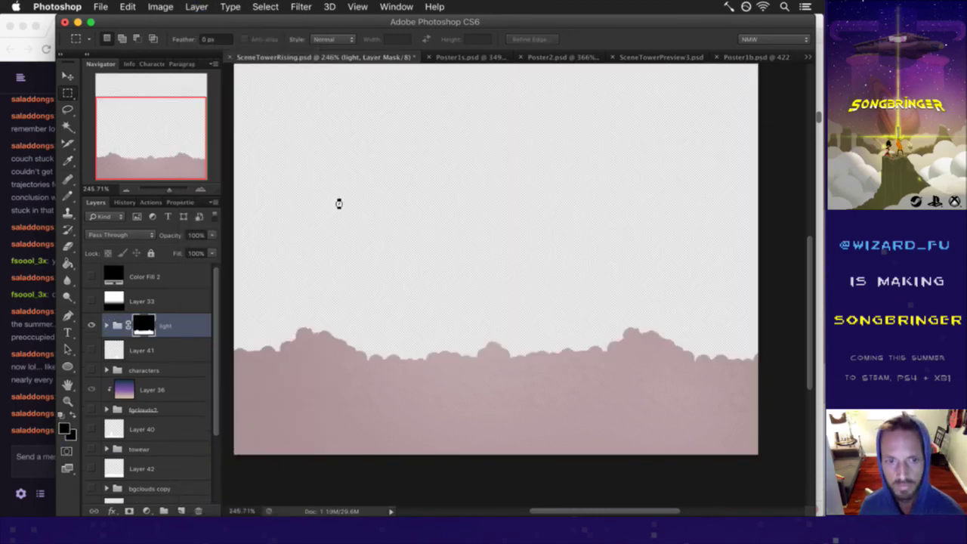
{"action": "key", "text": "Return"}
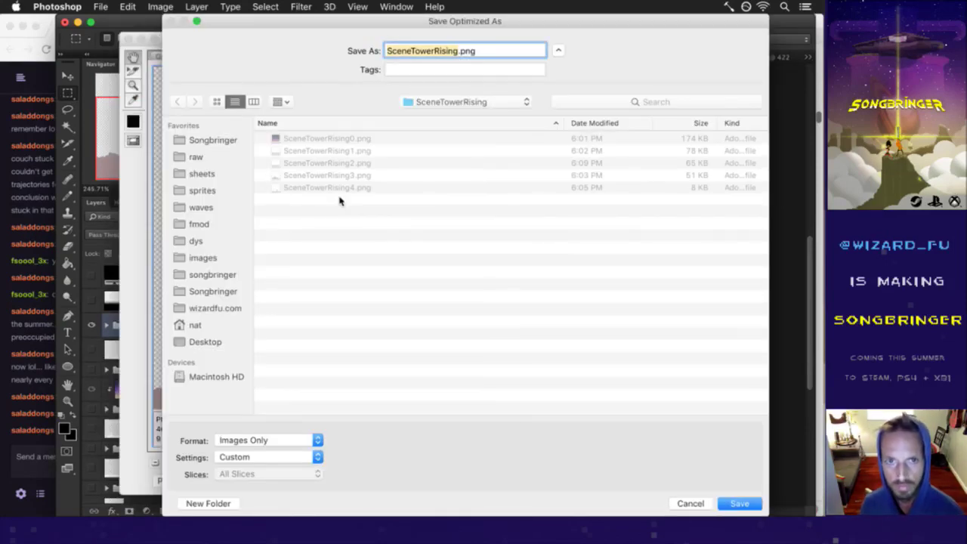
Step: Change the export name's number suffix to 1 and save the PNG
{"action": "key", "text": "Right"}
{"action": "type", "text": "2"}
{"action": "key", "text": "BackSpace"}
{"action": "type", "text": "1"}
{"action": "key", "text": "Return"}
{"action": "key", "text": "Return"}
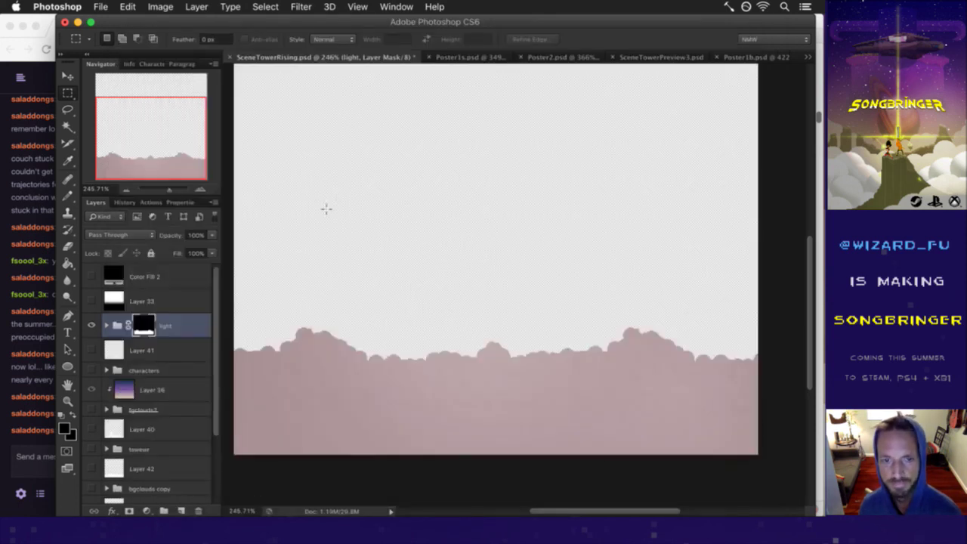
Step: Delete the light group's layer mask
{"action": "right_click", "coordinate": [151, 331]}
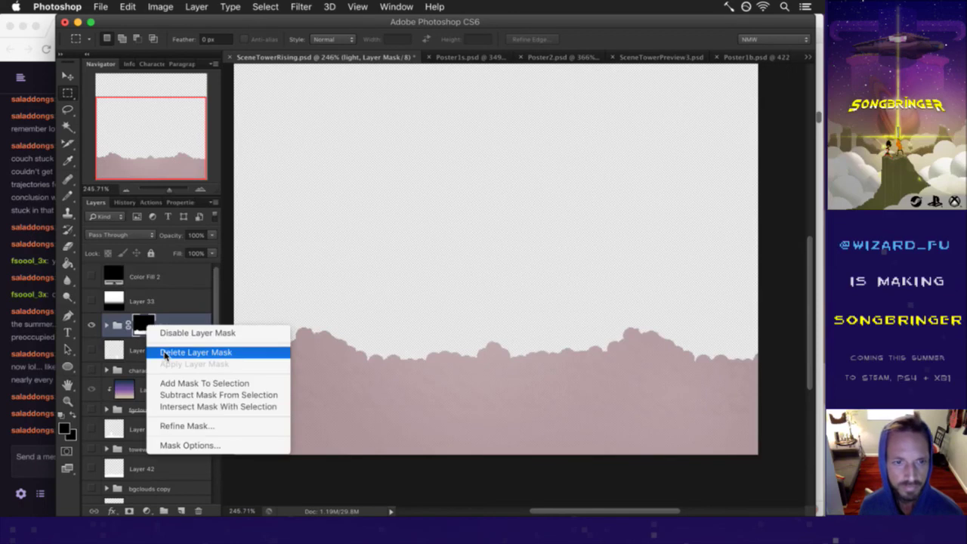
{"action": "left_click", "coordinate": [165, 353]}
{"action": "scroll", "coordinate": [167, 348], "scroll_direction": "down", "scroll_amount": 3}
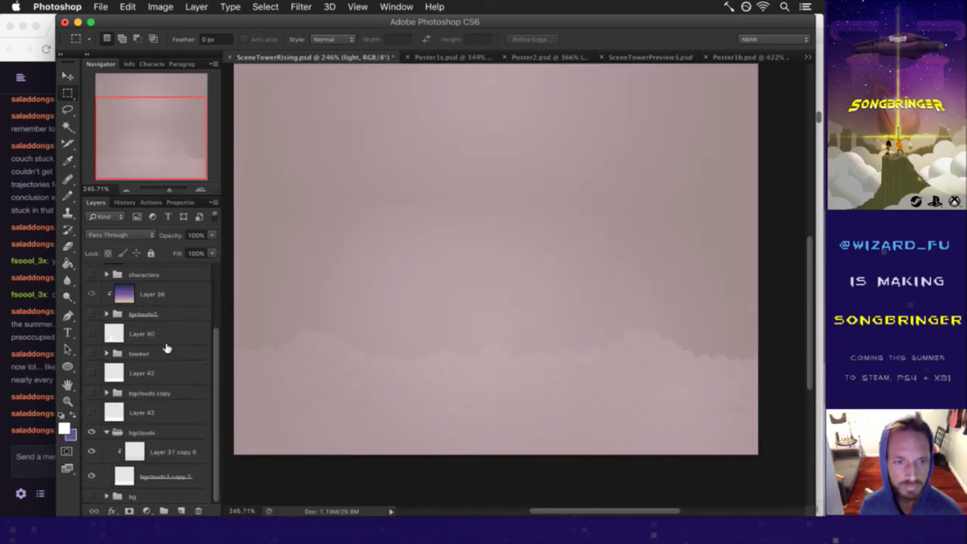
Step: Collapse the bgclouds group and hide it
{"action": "left_click", "coordinate": [108, 433]}
{"action": "left_click", "coordinate": [135, 425]}
{"action": "left_click", "coordinate": [133, 477]}
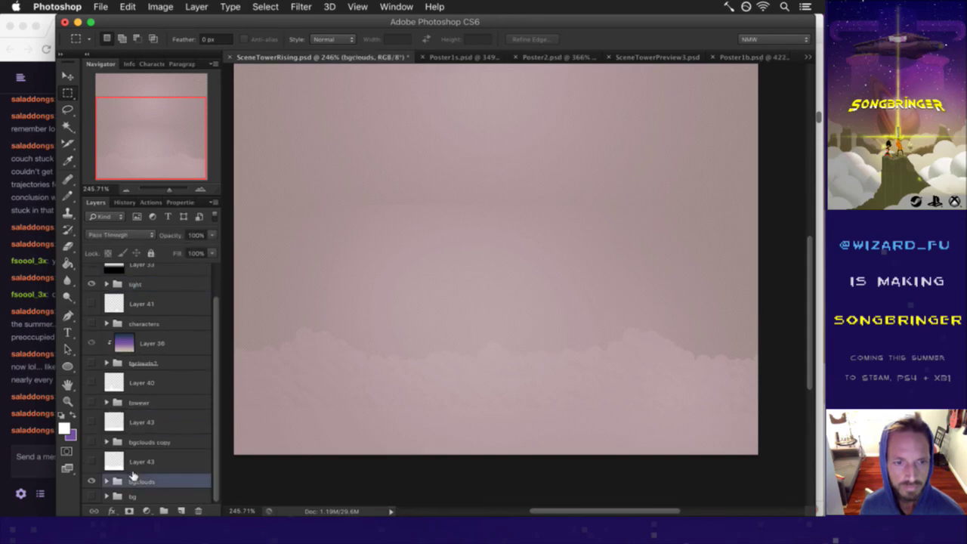
{"action": "left_click", "coordinate": [91, 482]}
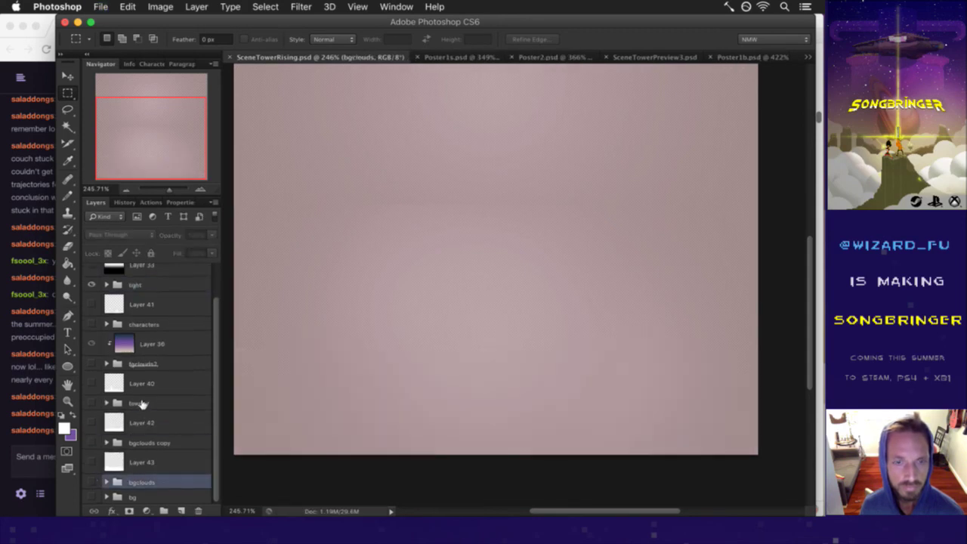
{"action": "scroll", "coordinate": [142, 406], "scroll_direction": "up", "scroll_amount": 1}
{"action": "scroll", "coordinate": [142, 406], "scroll_direction": "up", "scroll_amount": 1}
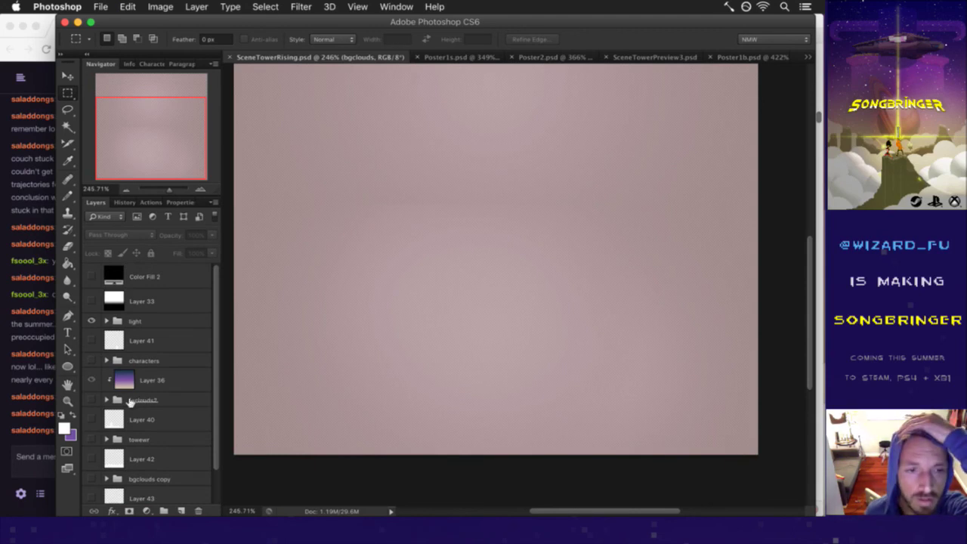
Step: Show and expand fgclouds2, then select Layer 36 together with the fgclouds2 group
{"action": "left_click", "coordinate": [91, 399]}
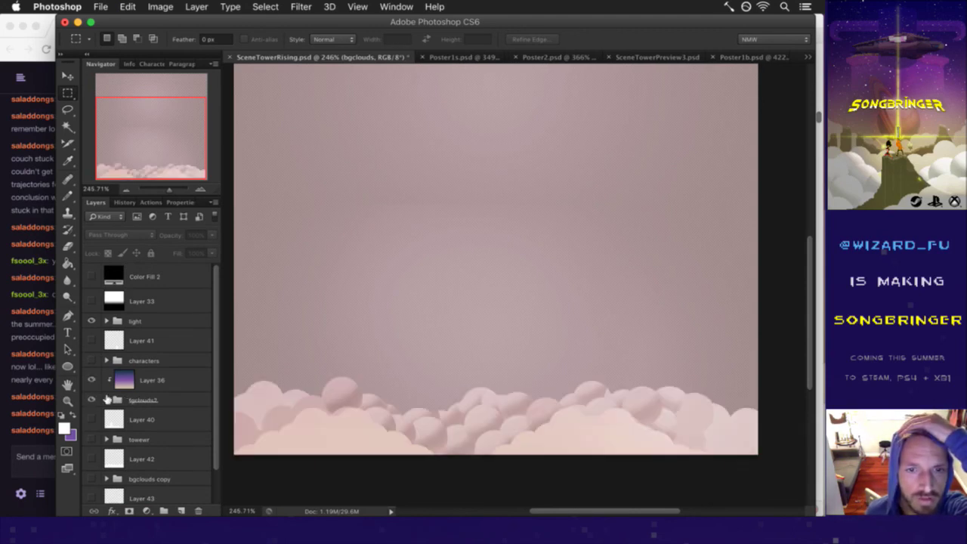
{"action": "left_click", "coordinate": [107, 400]}
{"action": "scroll", "coordinate": [153, 390], "scroll_direction": "down", "scroll_amount": 3}
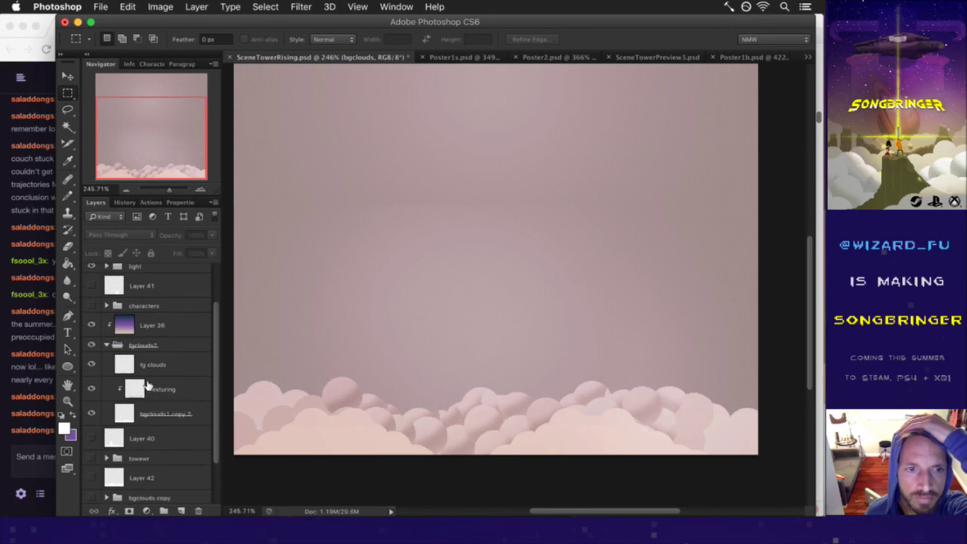
{"action": "left_click", "coordinate": [154, 345]}
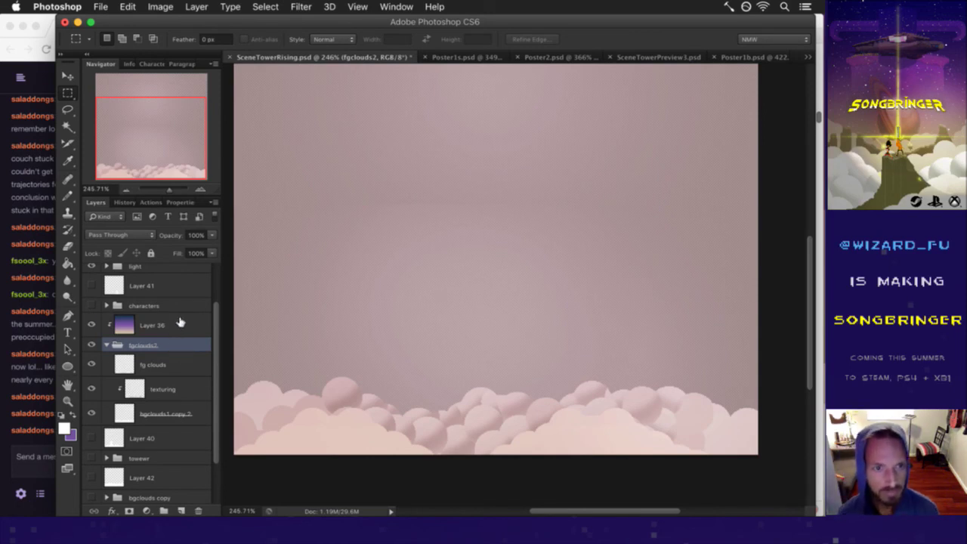
{"action": "left_click", "coordinate": [178, 325]}
{"action": "left_click", "coordinate": [191, 408], "text": "shift"}
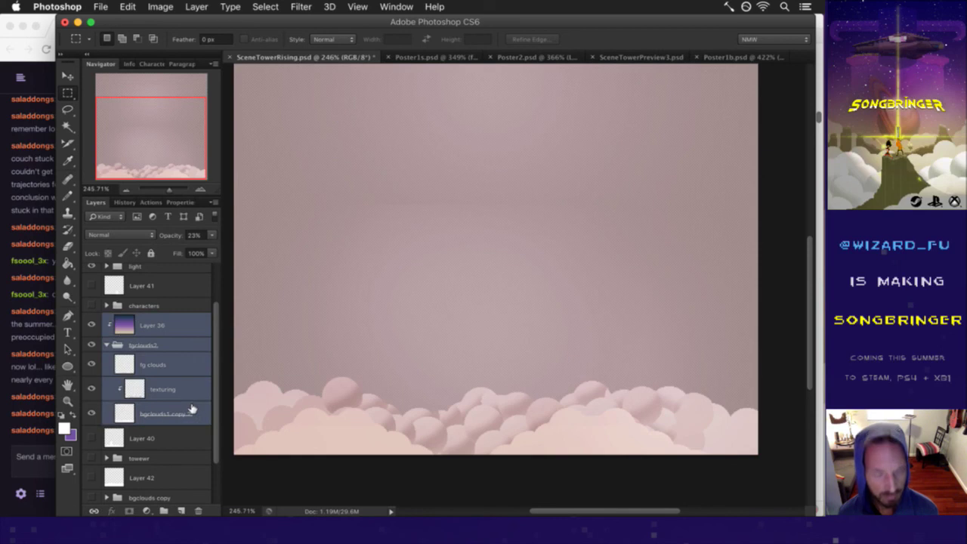
Step: Duplicate Layer 36 and fgclouds2, trim the copy to fg clouds, and clip Layer 36 copy onto it
{"action": "key", "text": "super+j"}
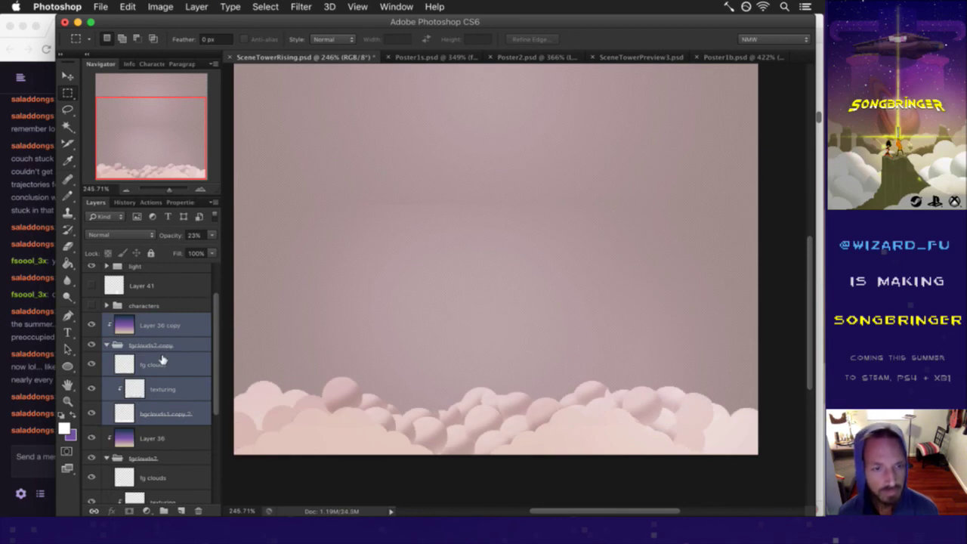
{"action": "left_click", "coordinate": [164, 361]}
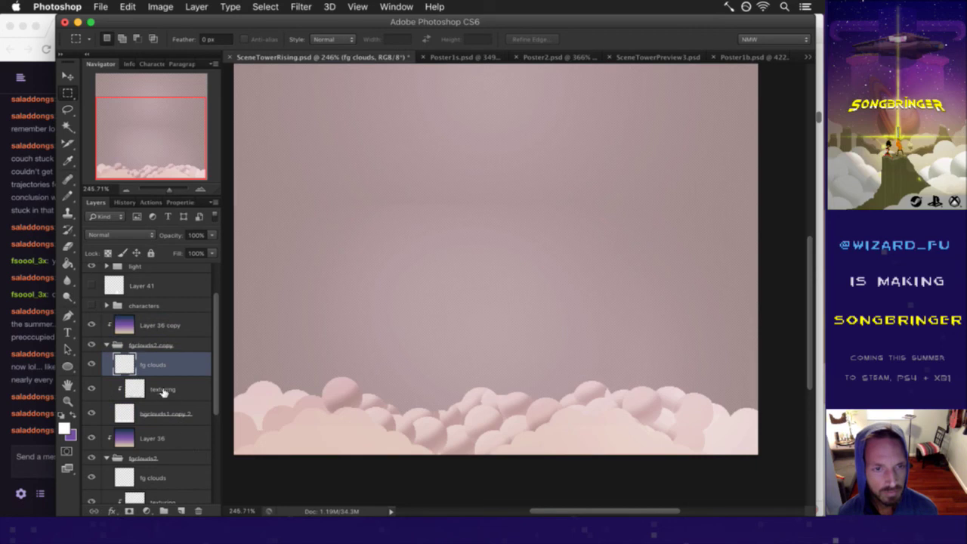
{"action": "left_click", "coordinate": [162, 391]}
{"action": "left_click", "coordinate": [195, 414], "text": "shift"}
{"action": "left_click", "coordinate": [198, 511]}
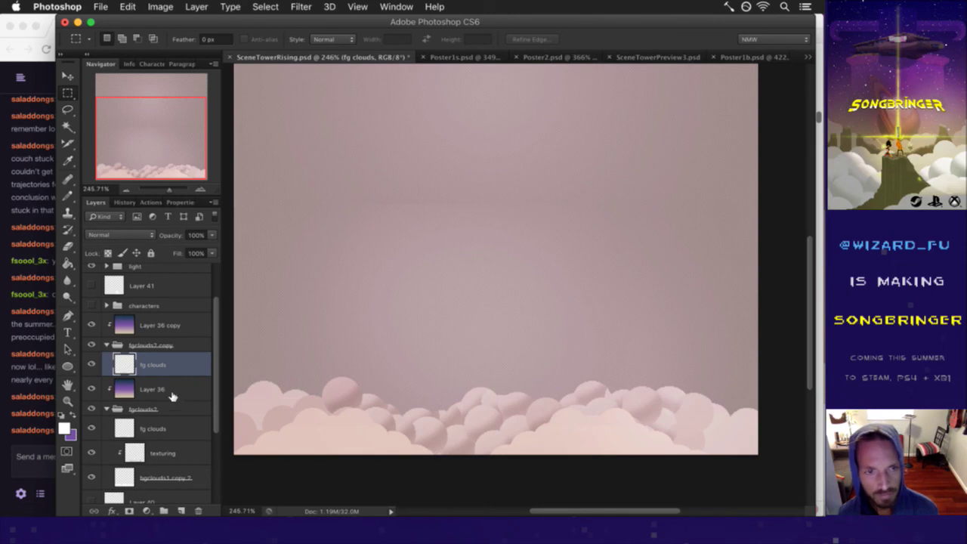
{"action": "left_click_drag", "start_coordinate": [128, 324], "coordinate": [139, 352]}
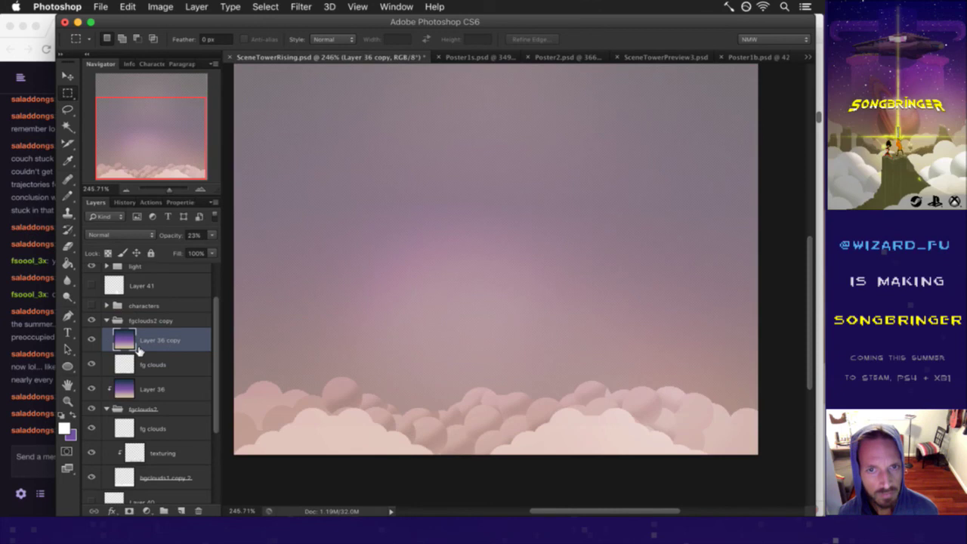
{"action": "left_click", "coordinate": [151, 354], "text": "alt"}
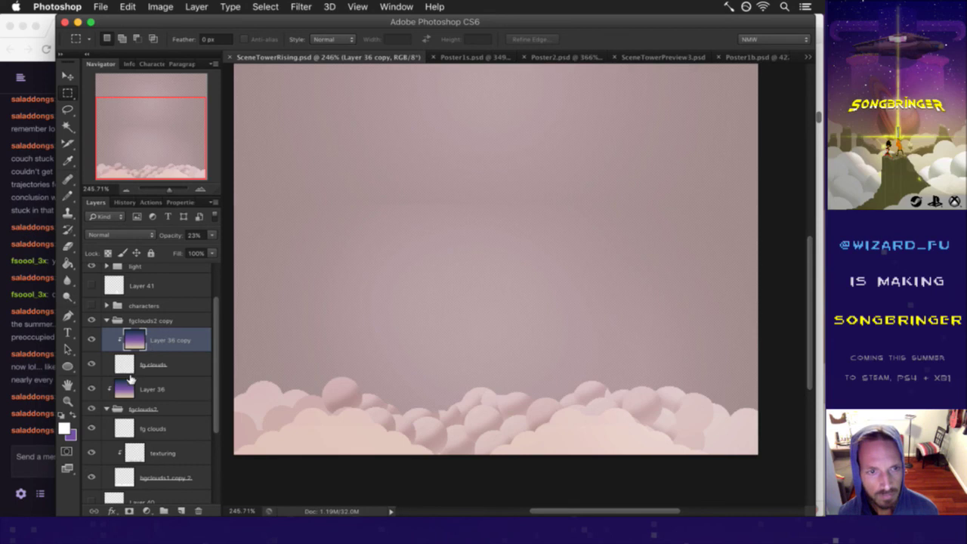
Step: Delete fg clouds from the original fgclouds2 group and clip Layer 36 onto texturing
{"action": "left_click", "coordinate": [141, 392]}
{"action": "left_click", "coordinate": [131, 421]}
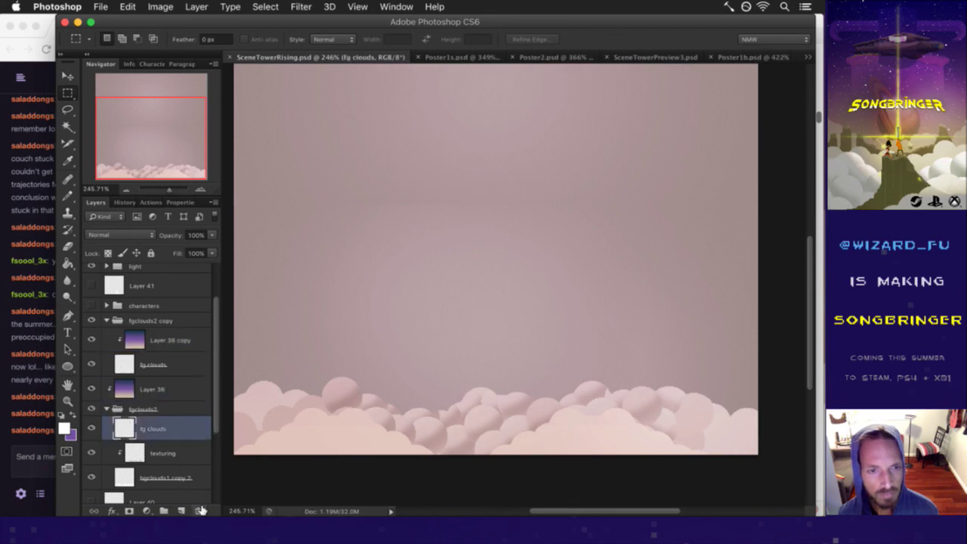
{"action": "left_click", "coordinate": [198, 511]}
{"action": "left_click_drag", "start_coordinate": [127, 388], "coordinate": [144, 421]}
{"action": "left_click", "coordinate": [143, 417], "text": "alt"}
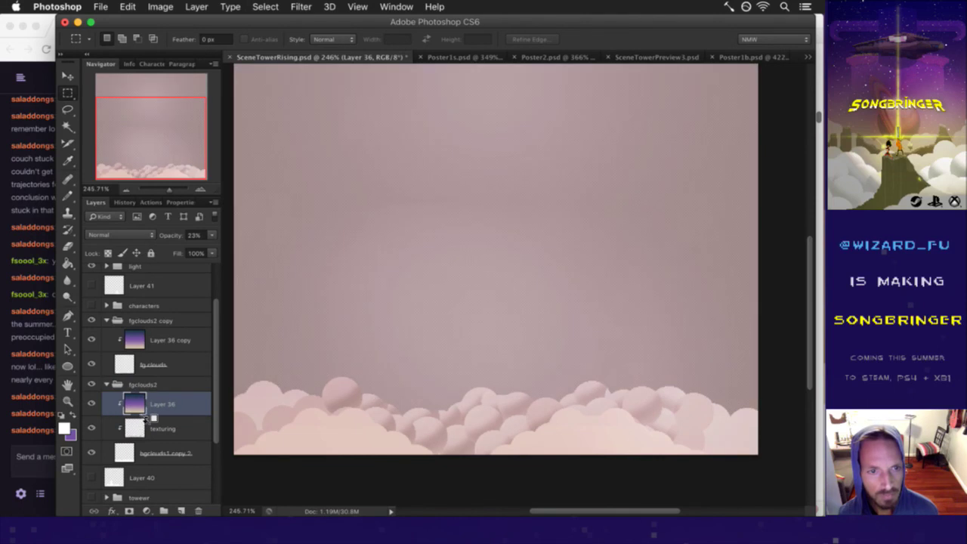
Step: Save, load the cloud layer's outline as a selection, and add a new layer in fgclouds2
{"action": "key", "text": "super+s"}
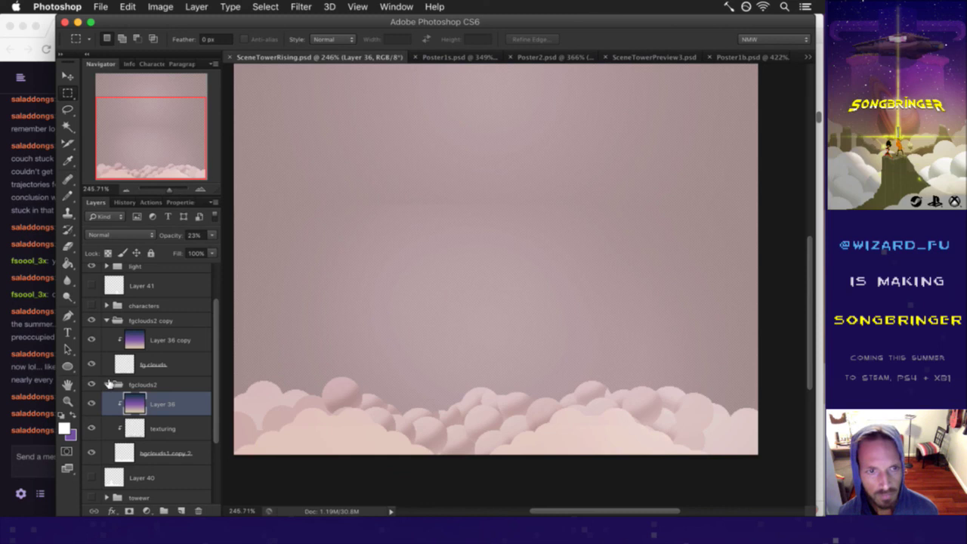
{"action": "left_click", "coordinate": [123, 451], "text": "super"}
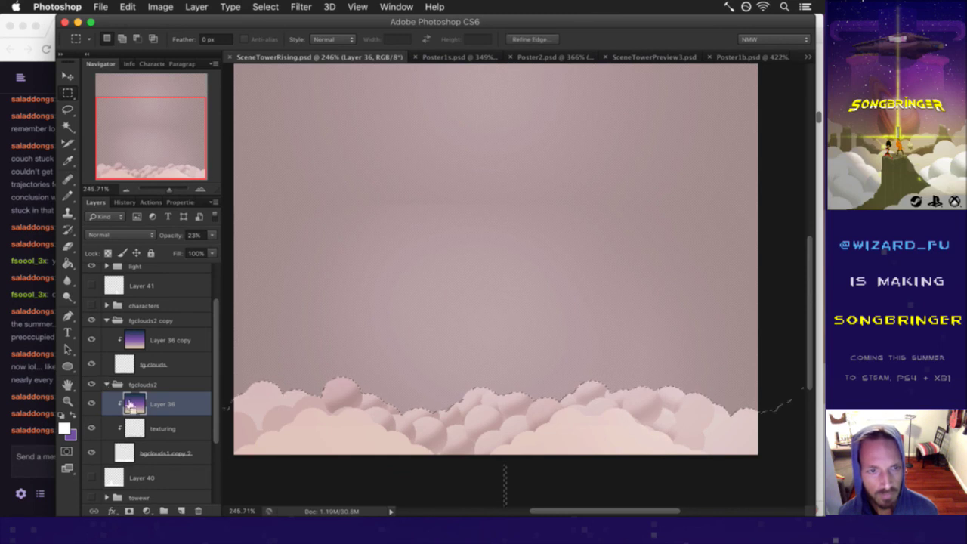
{"action": "left_click", "coordinate": [130, 384]}
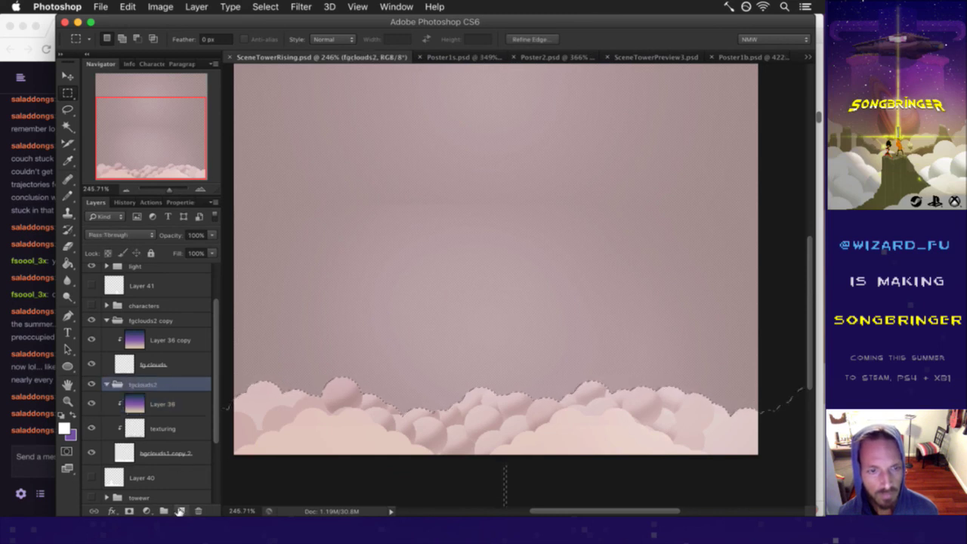
{"action": "left_click", "coordinate": [180, 511]}
Step: Paint Layer 44 white inside the cloud selection, then deselect
{"action": "key", "text": "b"}
{"action": "left_click_drag", "start_coordinate": [484, 415], "coordinate": [587, 417]}
{"action": "key", "text": "m"}
{"action": "key", "text": "super+d"}
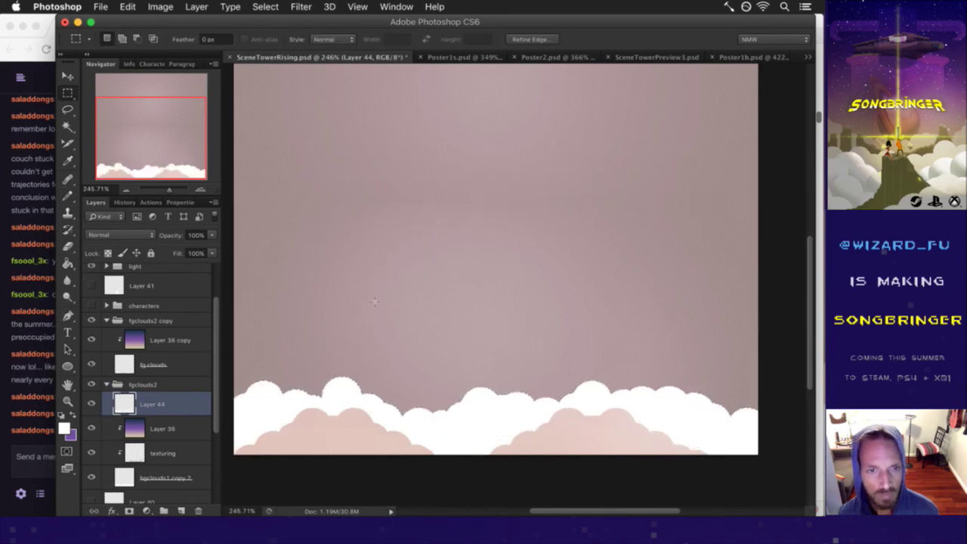
Step: Place Layer 44 between the two cloud groups and hide the fgclouds2 copy group
{"action": "left_click_drag", "start_coordinate": [139, 408], "coordinate": [134, 380]}
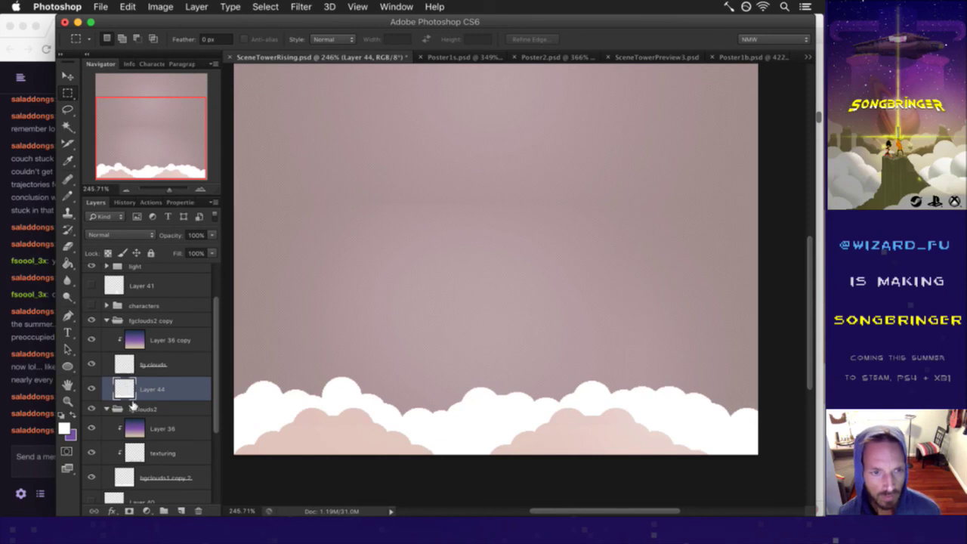
{"action": "left_click_drag", "start_coordinate": [139, 389], "coordinate": [111, 408]}
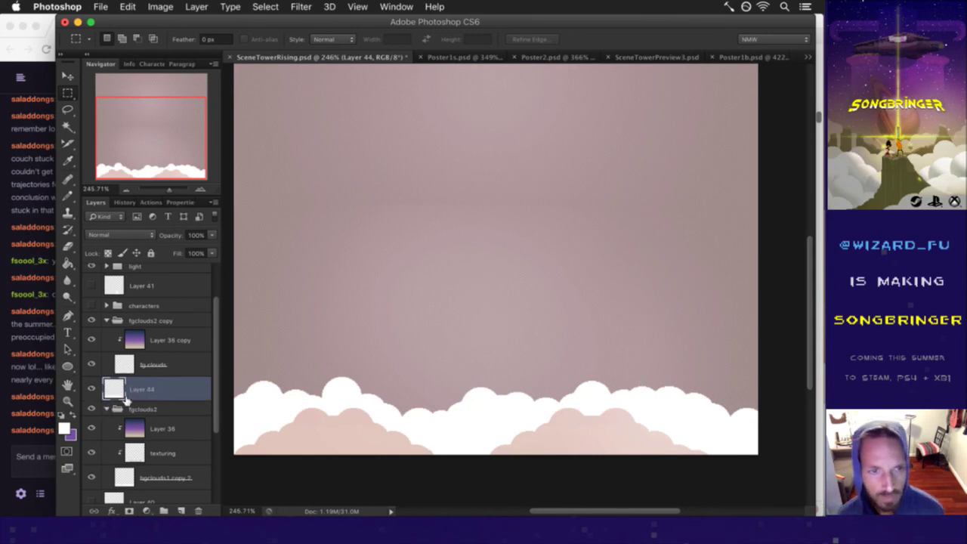
{"action": "left_click", "coordinate": [92, 320]}
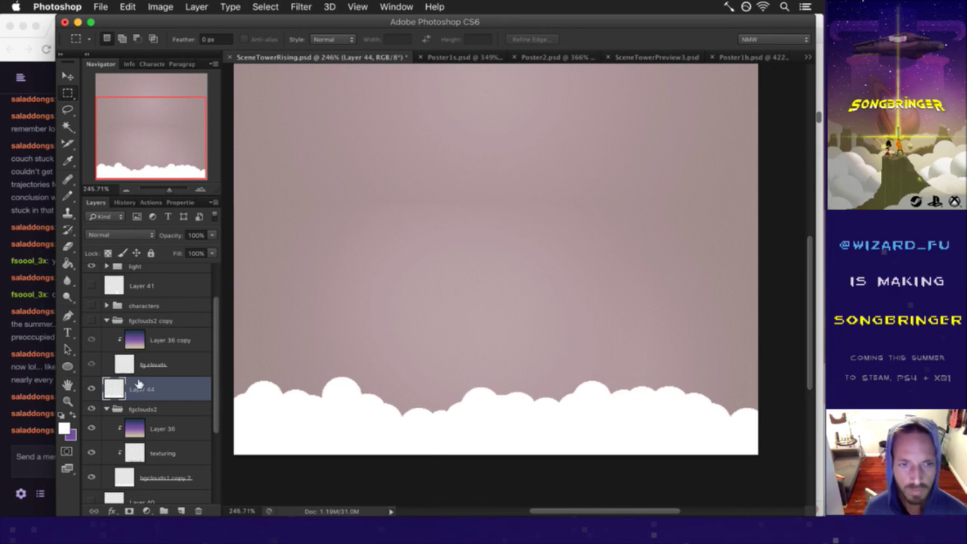
Step: Set Layer 44's opacity to 0%, load its cloud shape as a selection, and save
{"action": "left_click", "coordinate": [213, 237]}
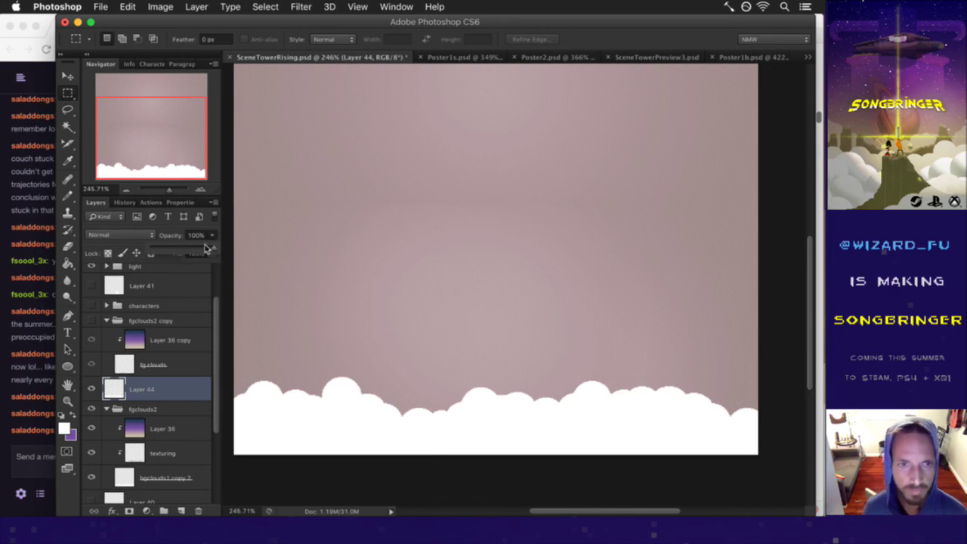
{"action": "left_click_drag", "start_coordinate": [135, 253], "coordinate": [137, 254]}
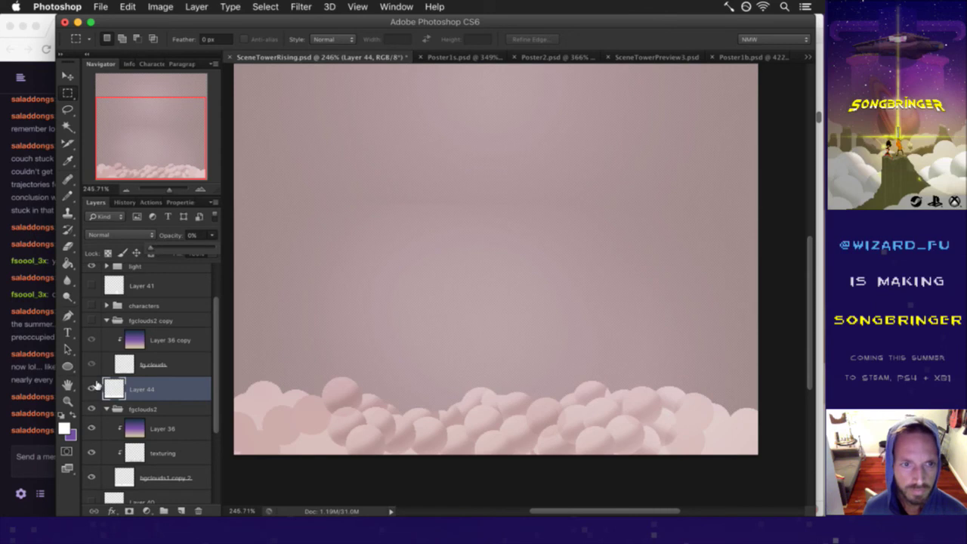
{"action": "left_click", "coordinate": [118, 387], "text": "super"}
{"action": "key", "text": "super+s"}
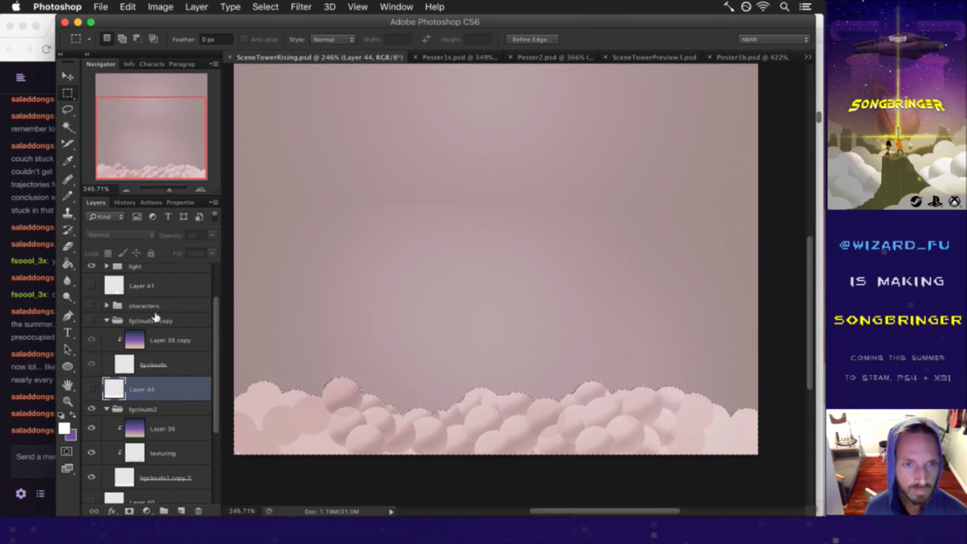
Step: Mask the light group to the foreground-cloud selection
{"action": "left_click", "coordinate": [151, 267]}
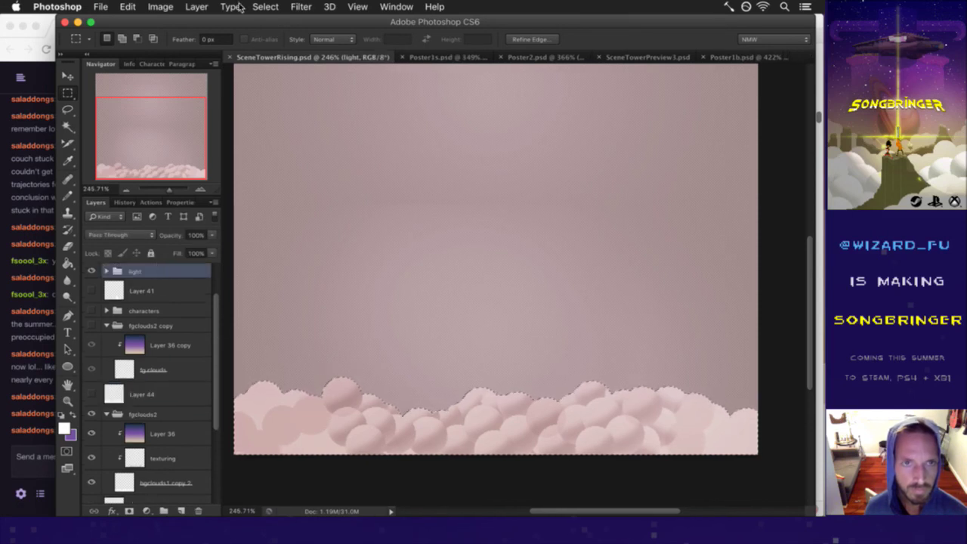
{"action": "left_click", "coordinate": [196, 7]}
{"action": "mouse_move", "coordinate": [271, 175]}
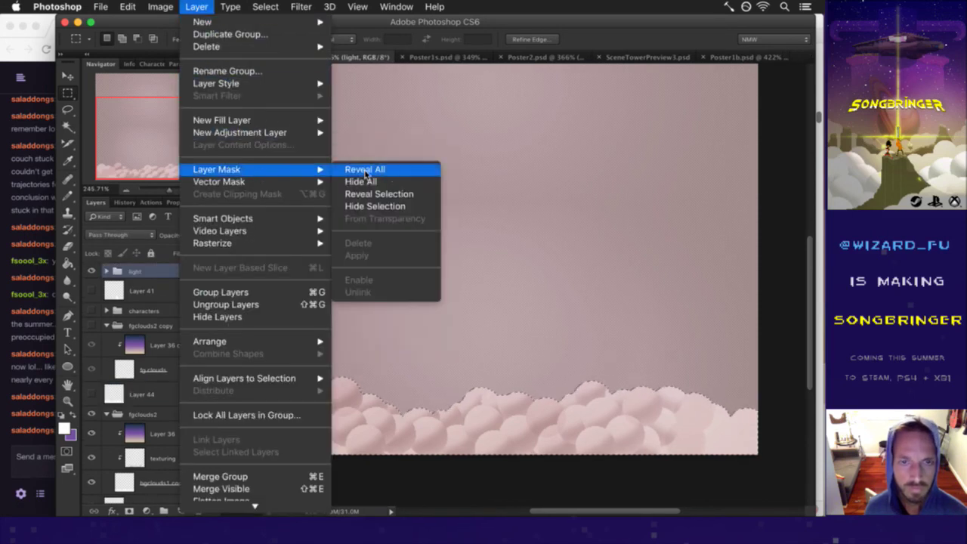
{"action": "left_click", "coordinate": [379, 195]}
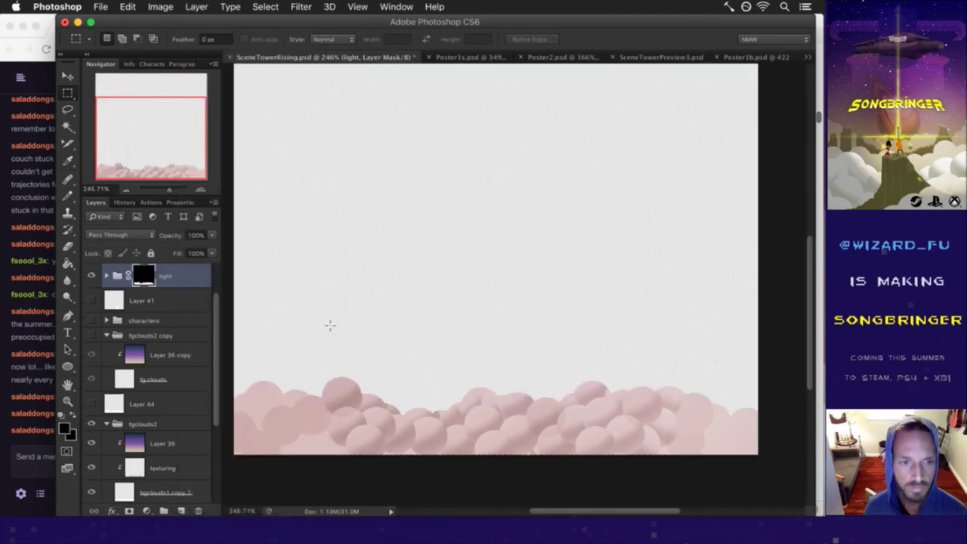
Step: Start the PNG web export and rename the existing 8 KB export to SceneTowerRising6.png
{"action": "key", "text": "super+alt+shift+s"}
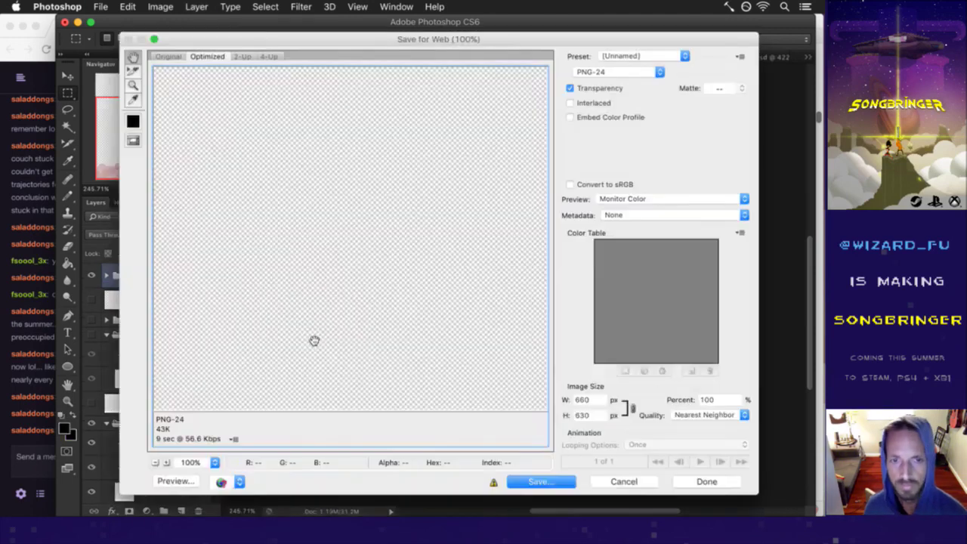
{"action": "key", "text": "Return"}
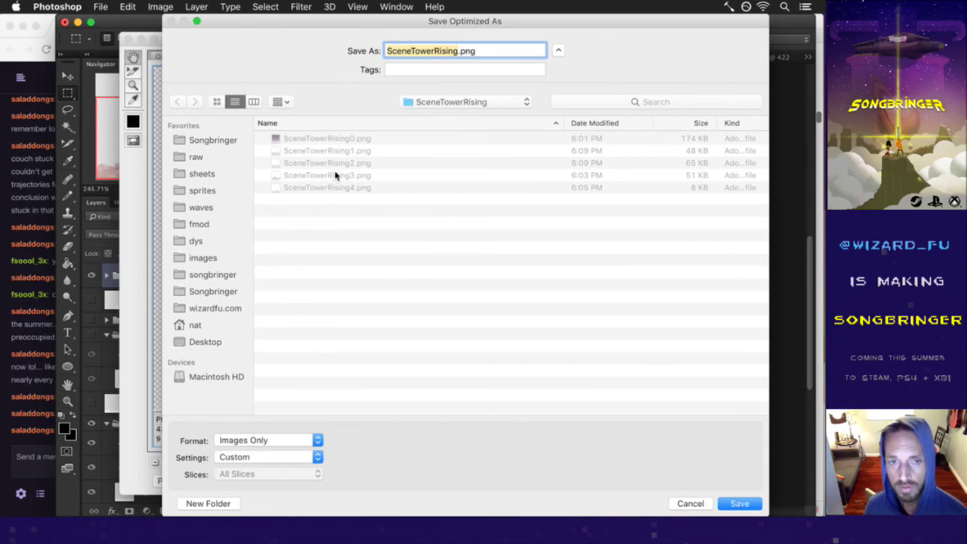
{"action": "key", "text": "super+Tab"}
{"action": "key", "text": "super+Tab"}
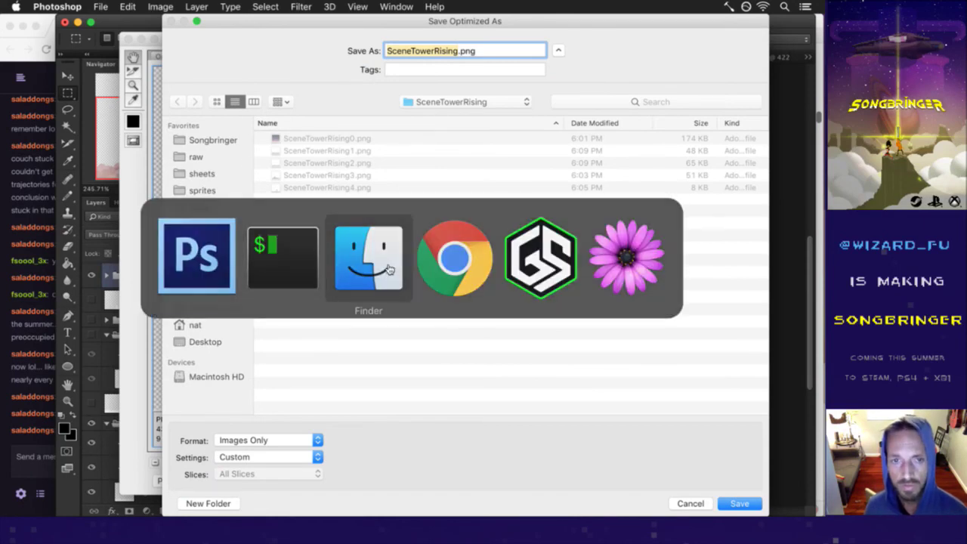
{"action": "left_click", "coordinate": [366, 195]}
{"action": "left_click", "coordinate": [365, 194]}
{"action": "key", "text": "Return"}
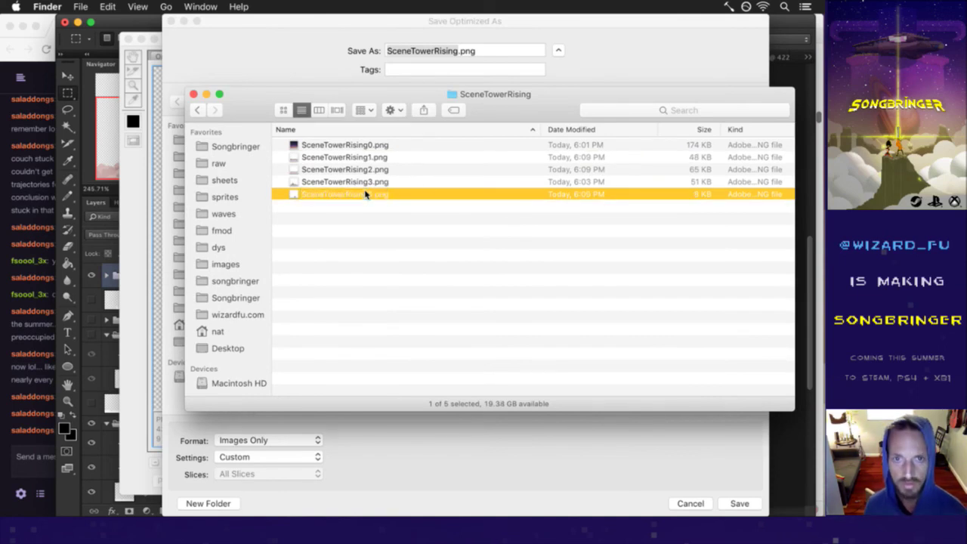
Step: Save the cloud-band export as SceneTowerRising4.png
{"action": "left_click", "coordinate": [348, 46]}
{"action": "left_click", "coordinate": [458, 56]}
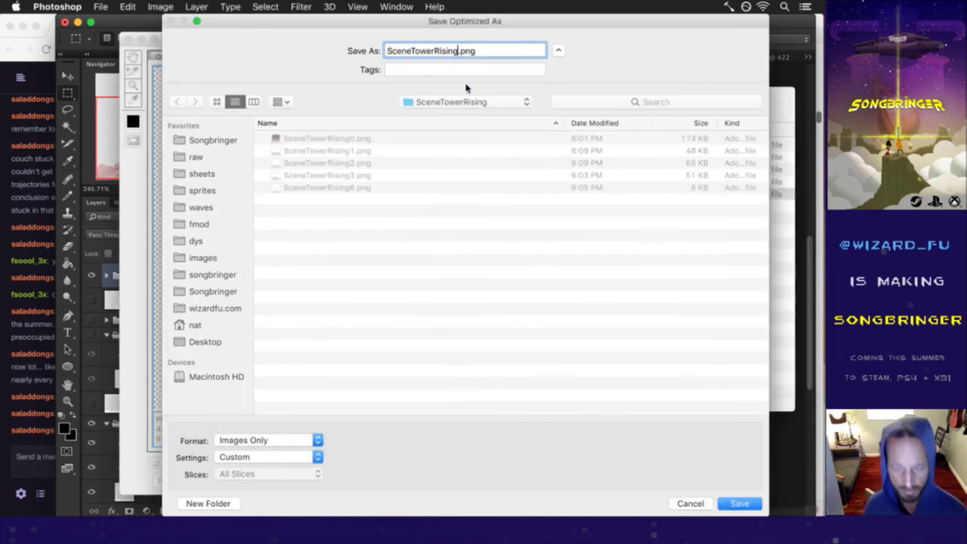
{"action": "type", "text": "4"}
{"action": "key", "text": "Return"}
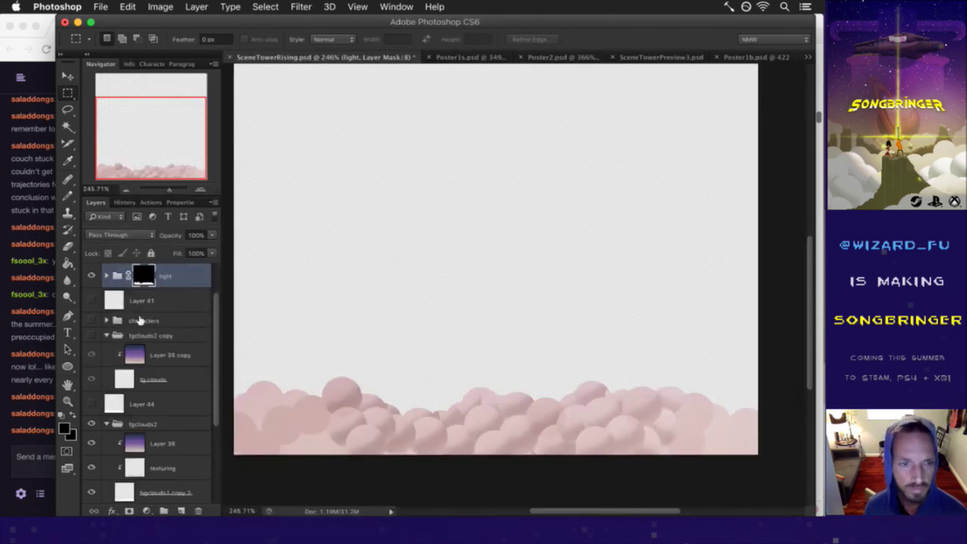
Step: Delete the light group's layer mask and hide the fgclouds2 group
{"action": "right_click", "coordinate": [145, 275]}
{"action": "left_click", "coordinate": [257, 299]}
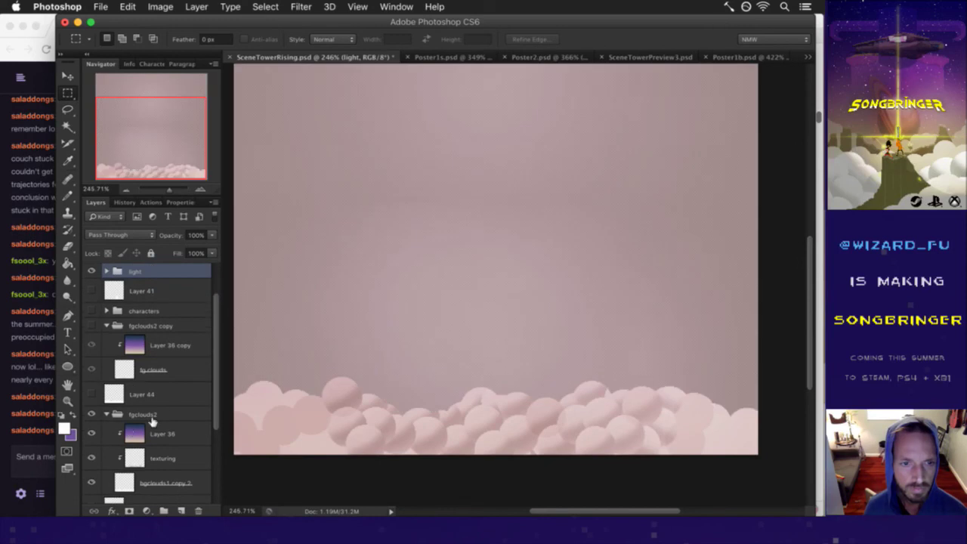
{"action": "left_click", "coordinate": [166, 395]}
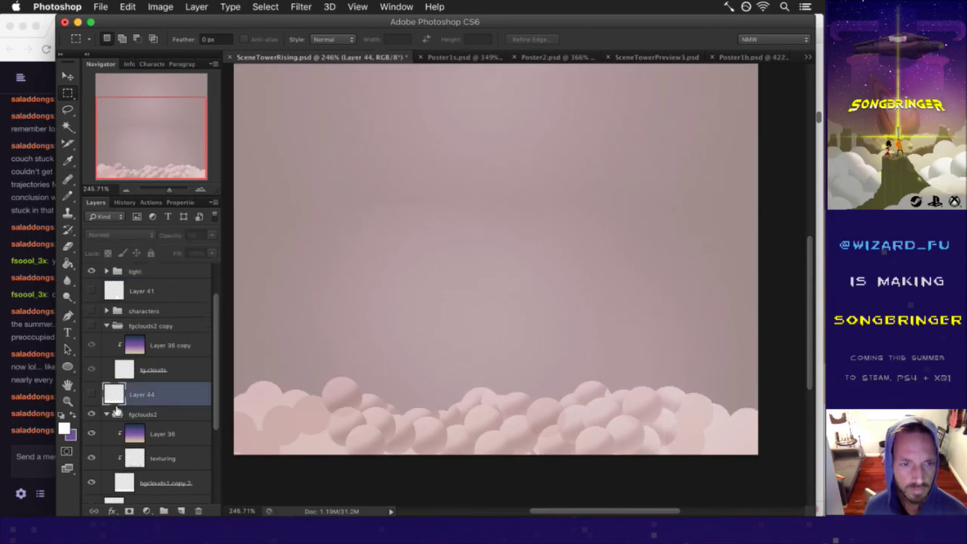
{"action": "left_click", "coordinate": [106, 414]}
{"action": "left_click", "coordinate": [148, 414]}
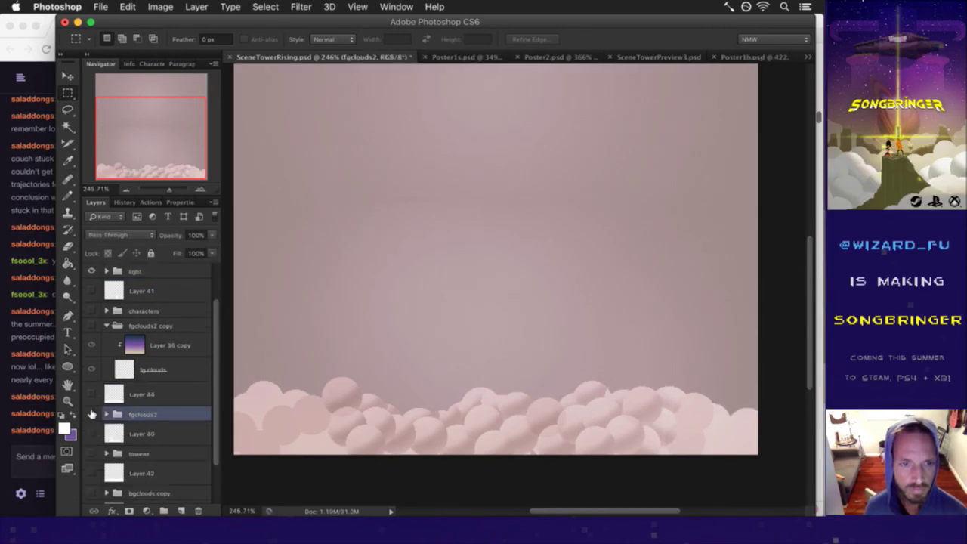
{"action": "left_click", "coordinate": [92, 414]}
Step: Create Layer 45 above fgclouds2 copy and paint the fg clouds shape white in it
{"action": "left_click", "coordinate": [123, 366]}
{"action": "left_click", "coordinate": [124, 366], "text": "super"}
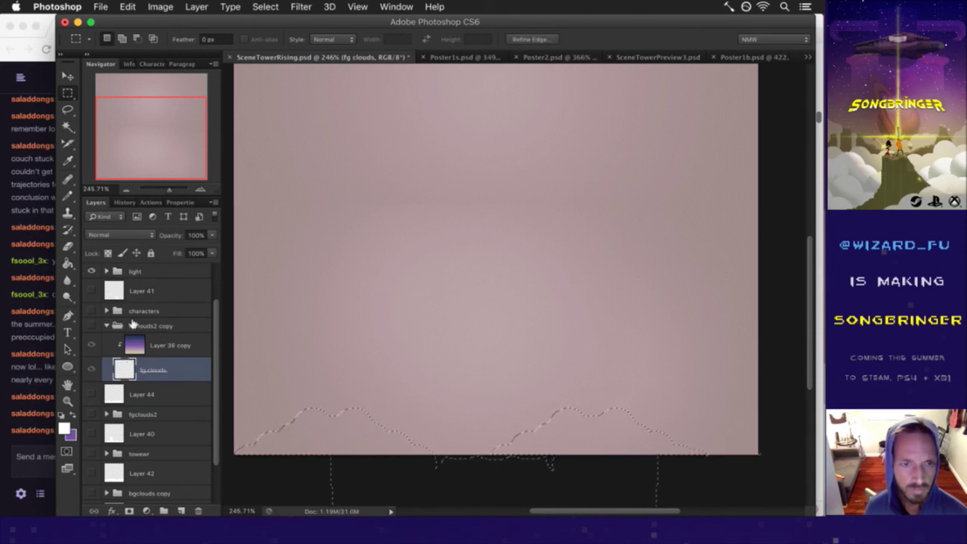
{"action": "left_click", "coordinate": [133, 327]}
{"action": "left_click", "coordinate": [180, 511]}
{"action": "left_click_drag", "start_coordinate": [136, 348], "coordinate": [130, 318]}
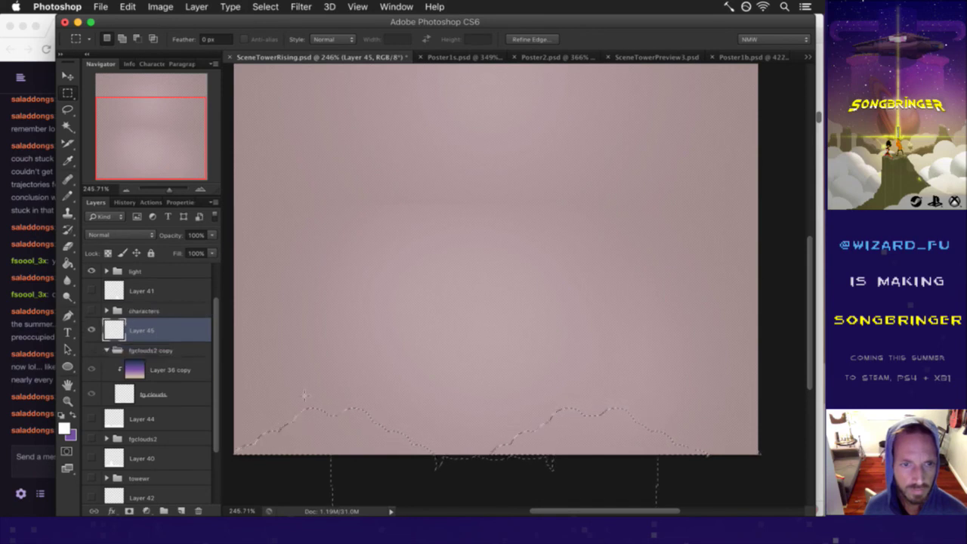
{"action": "key", "text": "b"}
{"action": "left_click_drag", "start_coordinate": [345, 423], "coordinate": [557, 423]}
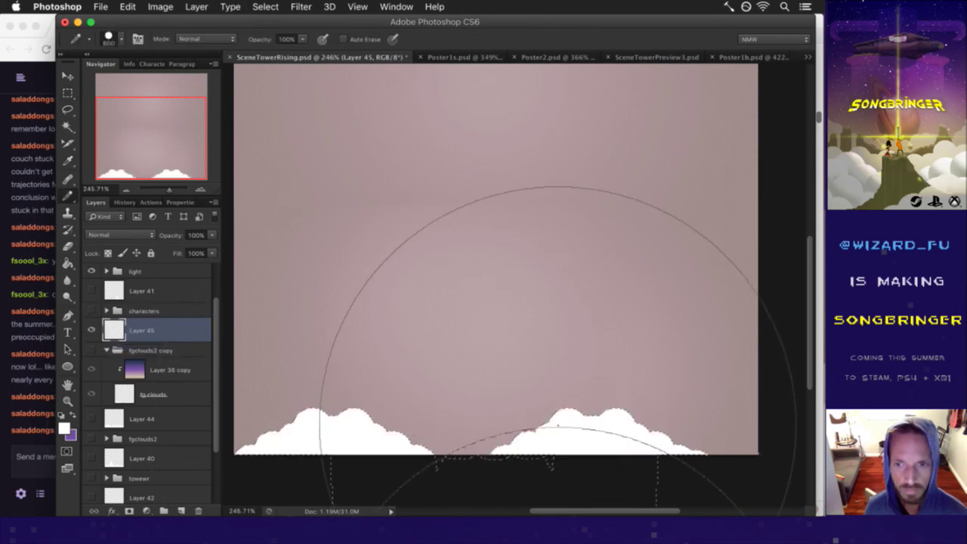
{"action": "key", "text": "m"}
{"action": "key", "text": "ctrl+d"}
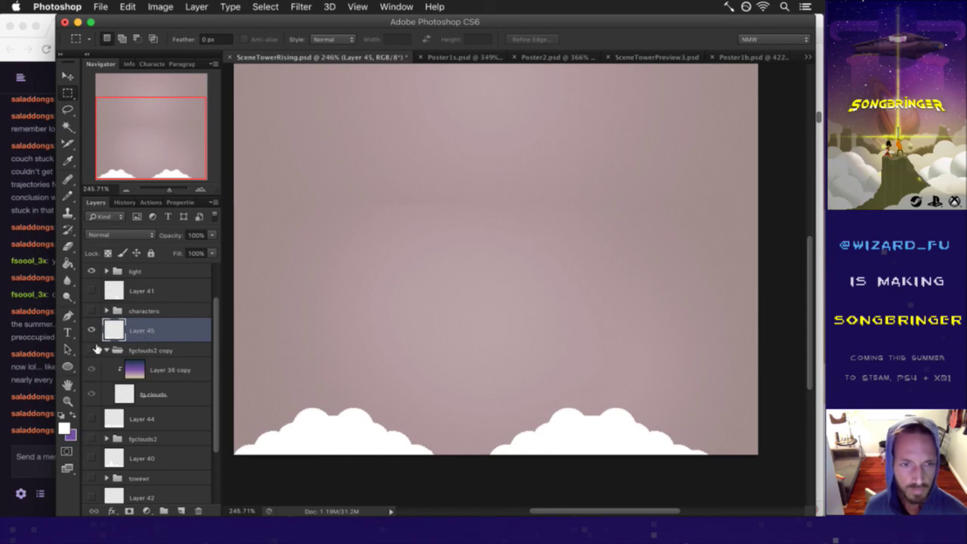
Step: Set Layer 45 to 0% opacity and hide it, show fgclouds2 copy, and load Layer 45's outline
{"action": "left_click", "coordinate": [212, 235]}
{"action": "left_click_drag", "start_coordinate": [206, 250], "coordinate": [140, 253]}
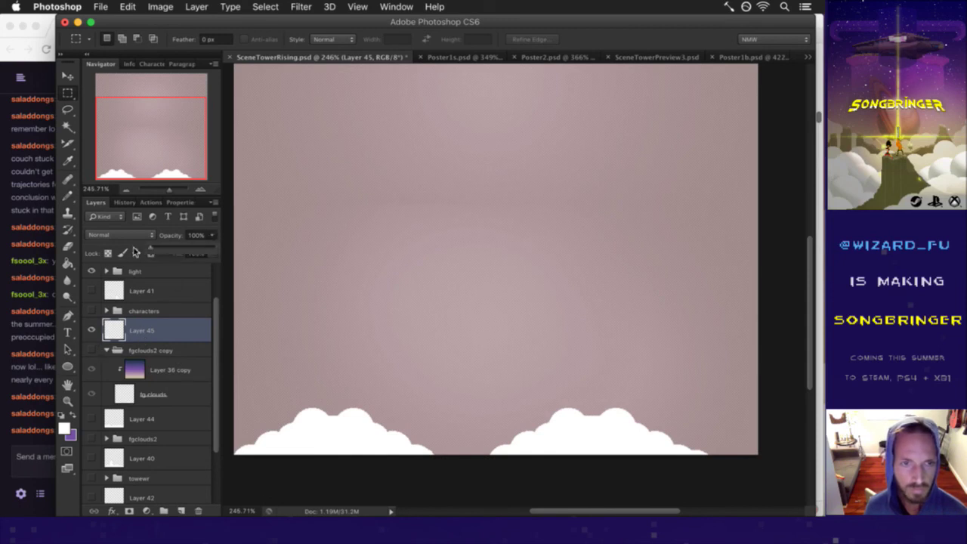
{"action": "left_click", "coordinate": [92, 330]}
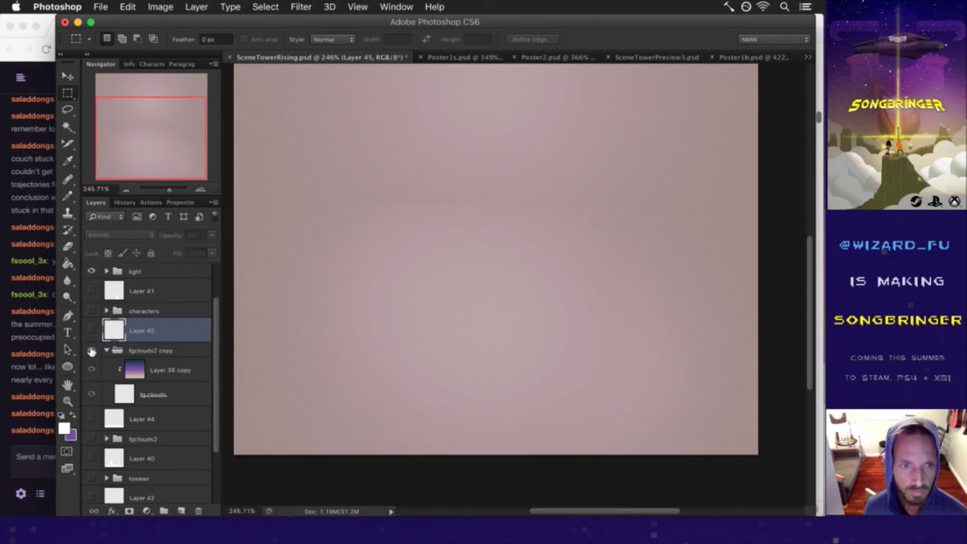
{"action": "left_click", "coordinate": [92, 349]}
{"action": "left_click", "coordinate": [116, 331], "text": "super"}
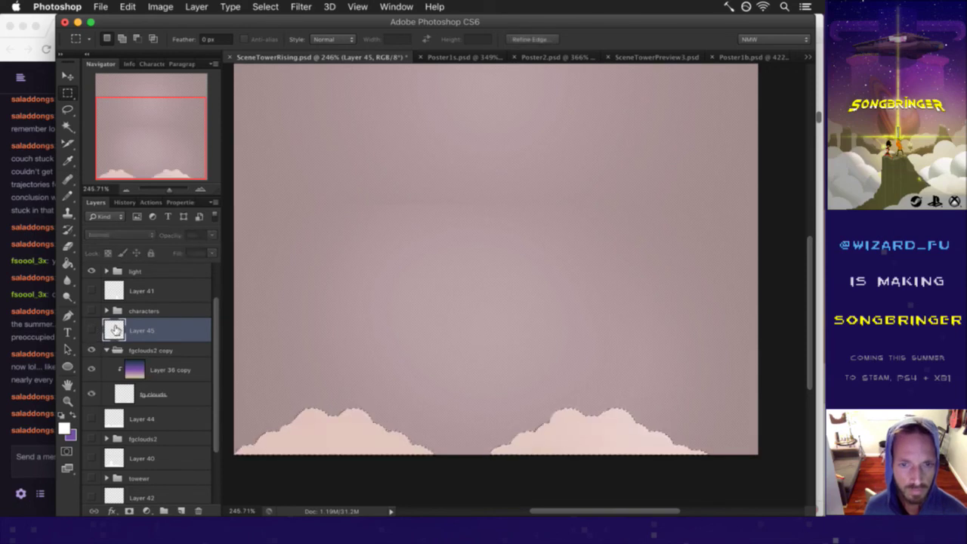
Step: Mask the light group with Layer Mask > Reveal Selection using the cloud silhouette
{"action": "scroll", "coordinate": [218, 305], "scroll_direction": "up", "scroll_amount": 1}
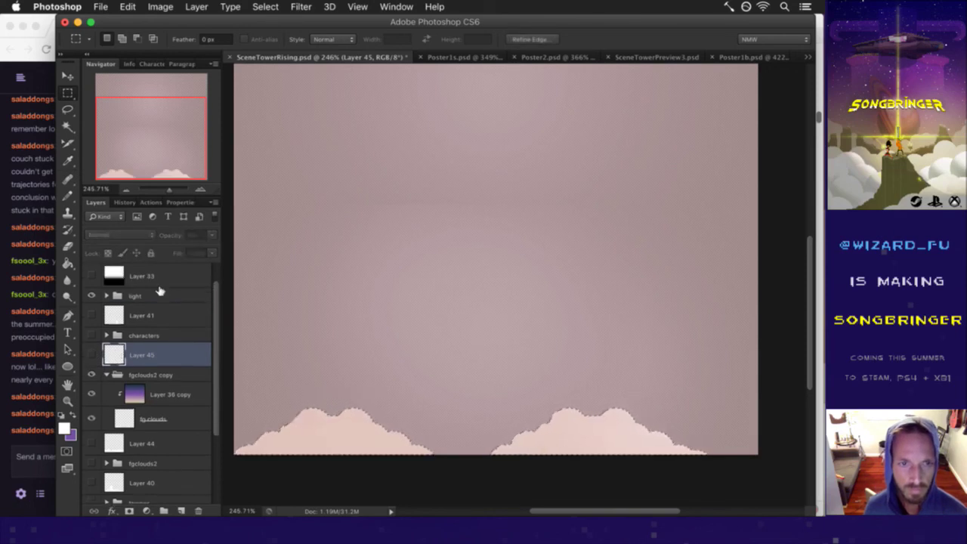
{"action": "left_click", "coordinate": [159, 295]}
{"action": "left_click", "coordinate": [230, 6]}
{"action": "mouse_move", "coordinate": [196, 6]}
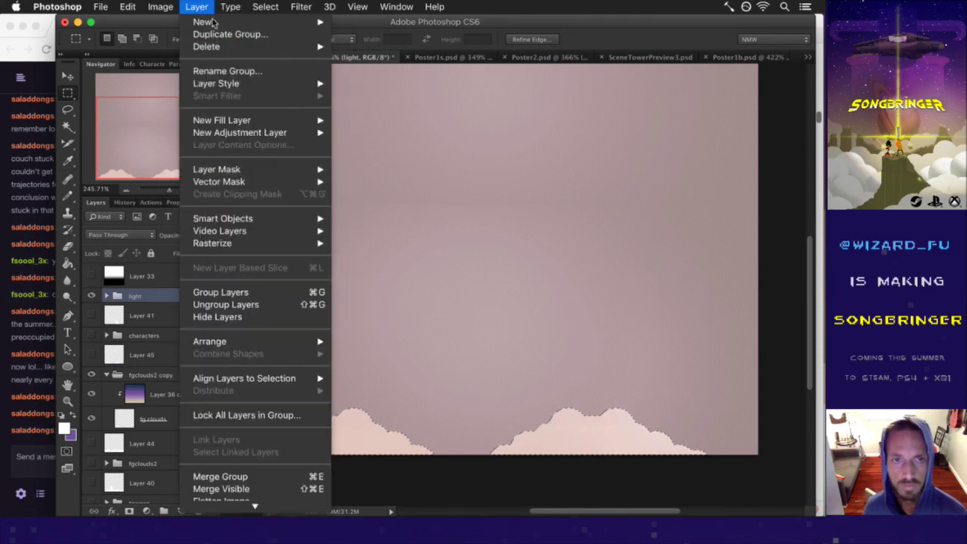
{"action": "mouse_move", "coordinate": [220, 120]}
{"action": "mouse_move", "coordinate": [227, 169]}
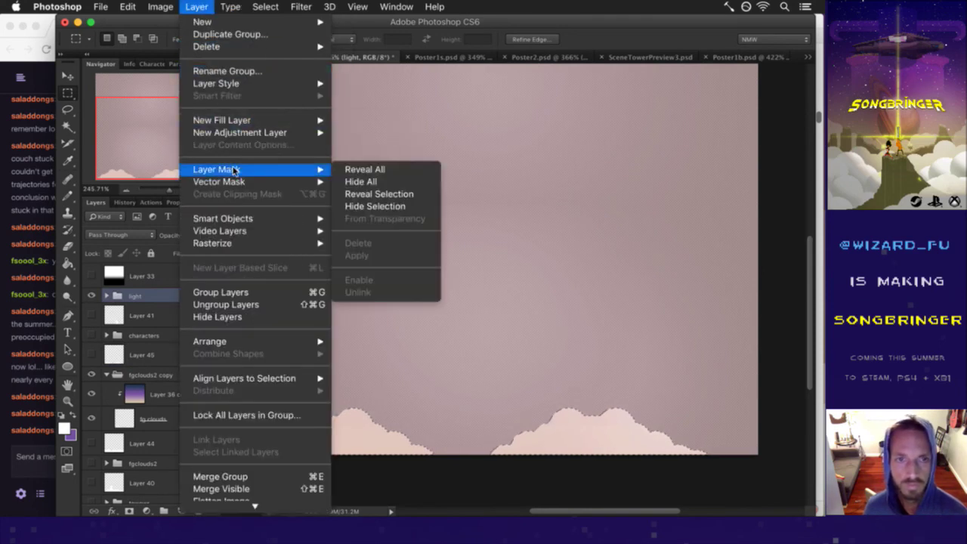
{"action": "left_click", "coordinate": [378, 192]}
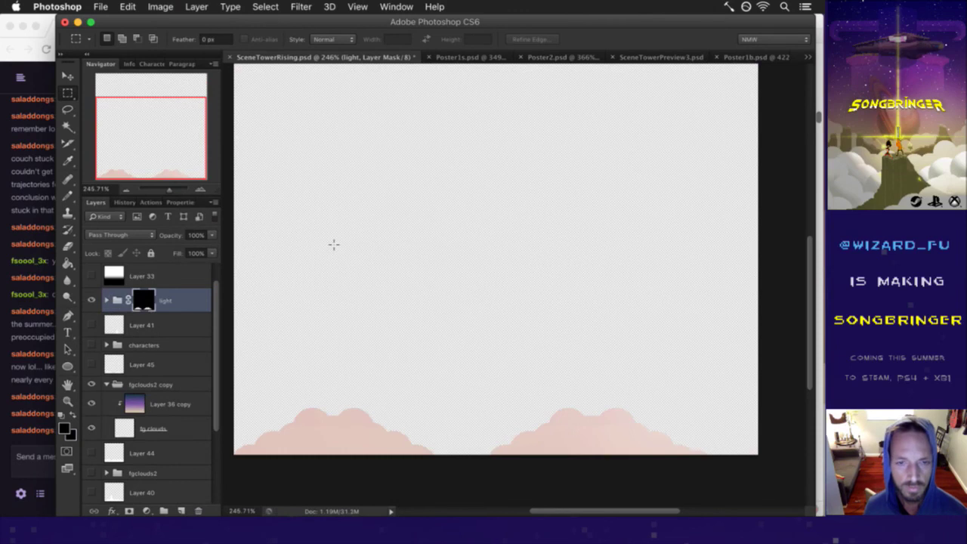
Step: Export the masked clouds via Save for Web as SceneTowerRising5.png
{"action": "key", "text": "super+alt+shift+s"}
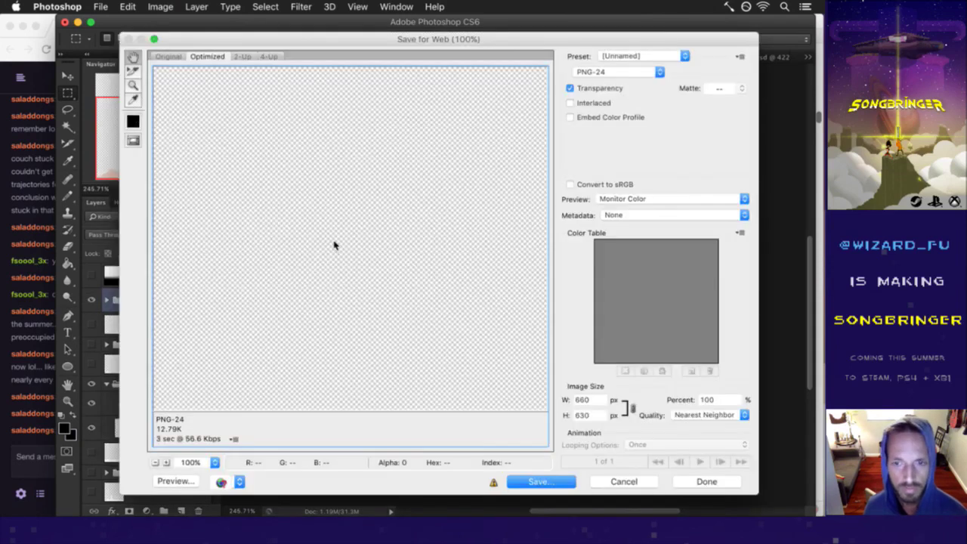
{"action": "key", "text": "Return"}
{"action": "key", "text": "Right"}
{"action": "type", "text": "5"}
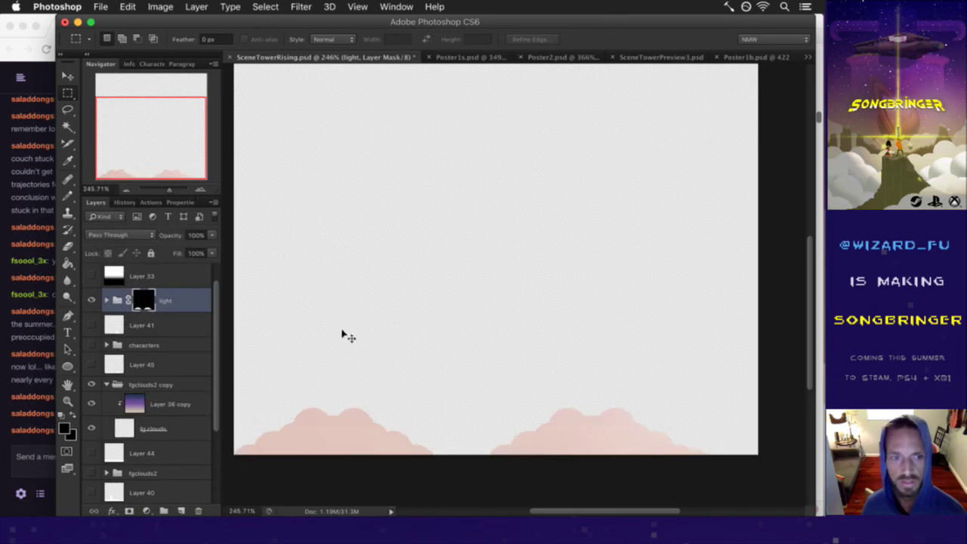
{"action": "key", "text": "super+Tab"}
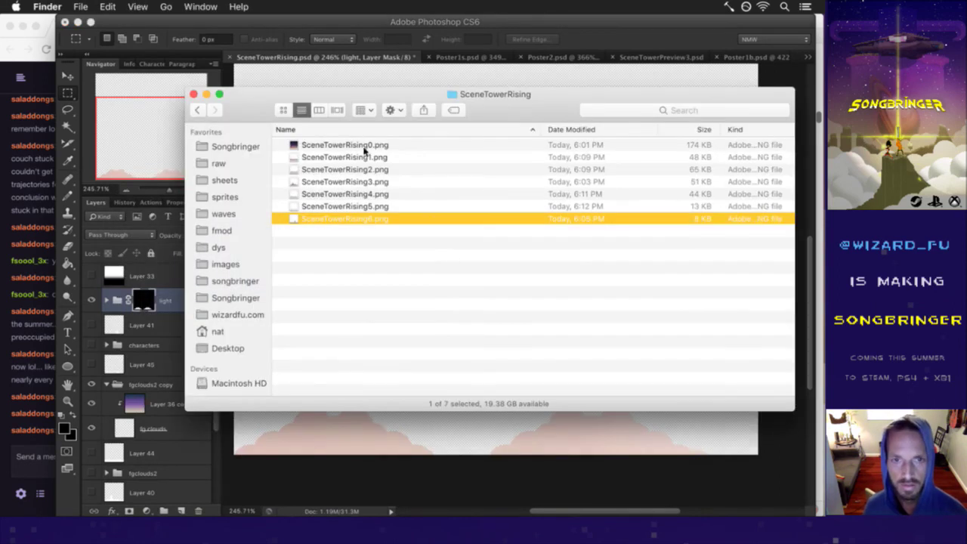
Step: Quick Look each export in turn, from SceneTowerRising0.png through SceneTowerRising5.png
{"action": "left_click", "coordinate": [364, 148]}
{"action": "key", "text": "space"}
{"action": "key", "text": "Down"}
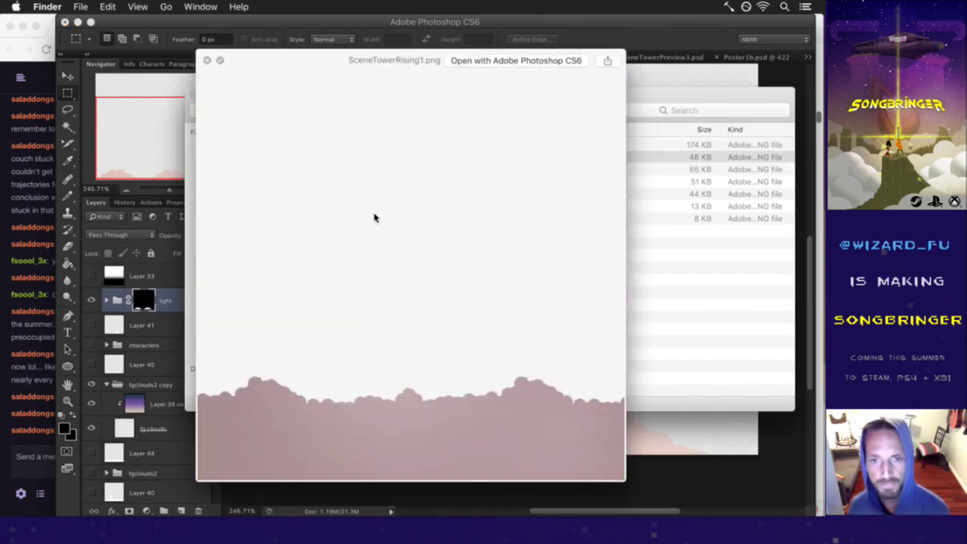
{"action": "key", "text": "Down"}
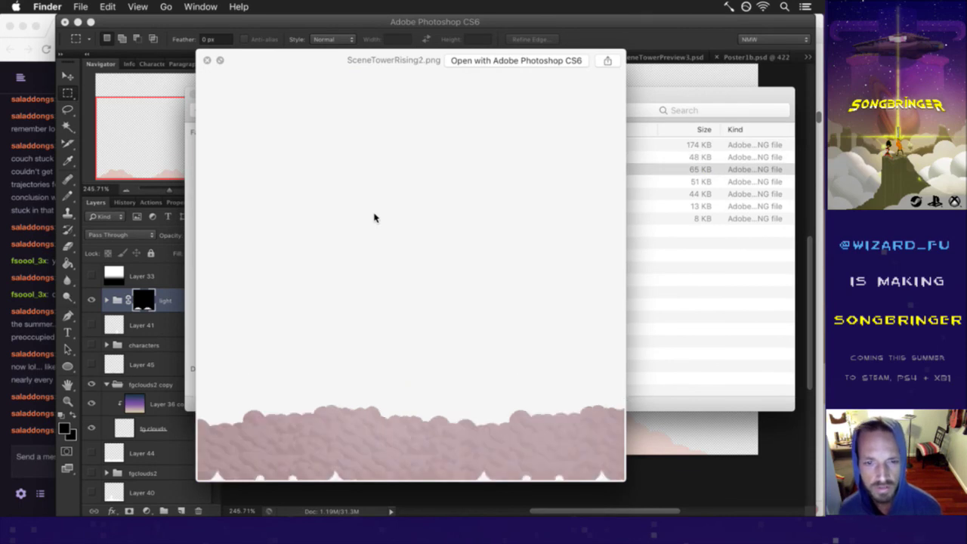
{"action": "key", "text": "Down"}
{"action": "key", "text": "Down"}
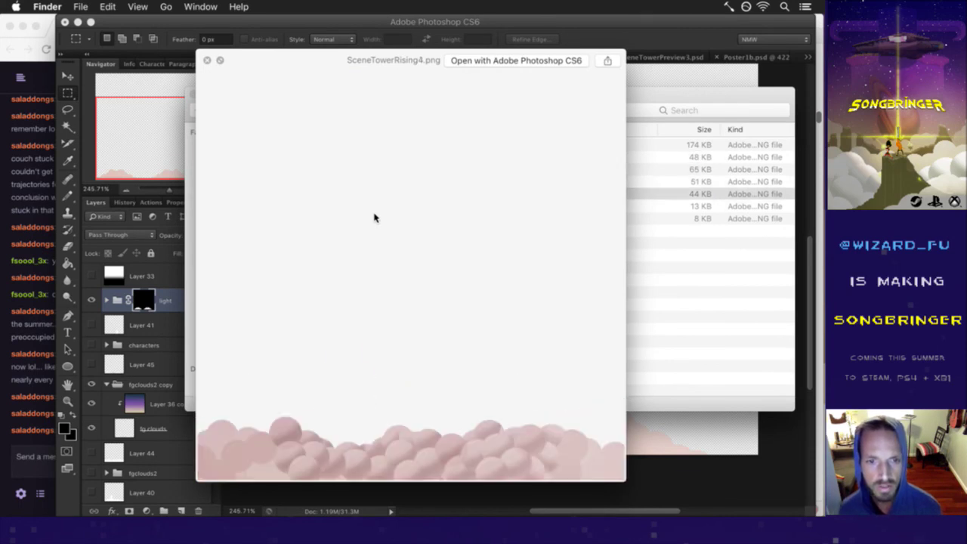
{"action": "key", "text": "Down"}
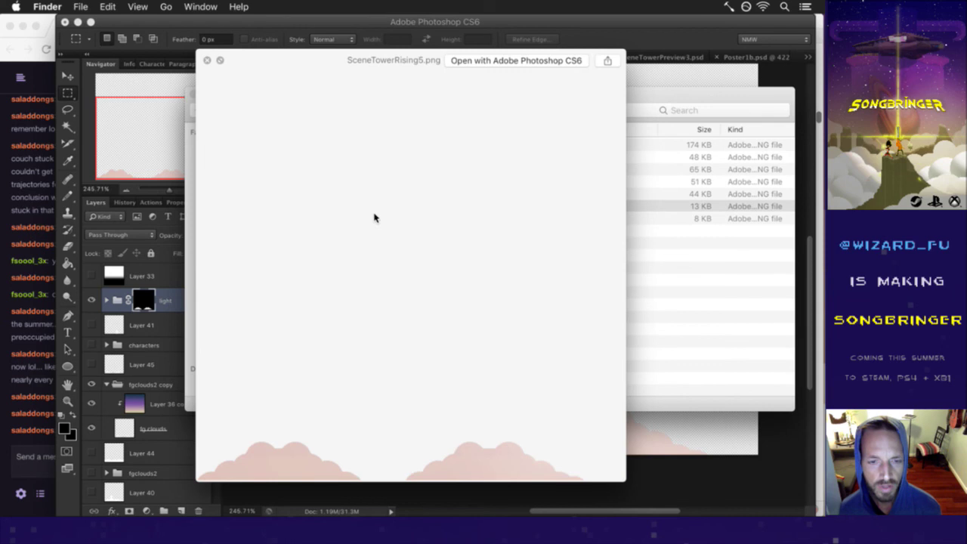
{"action": "key", "text": "Down"}
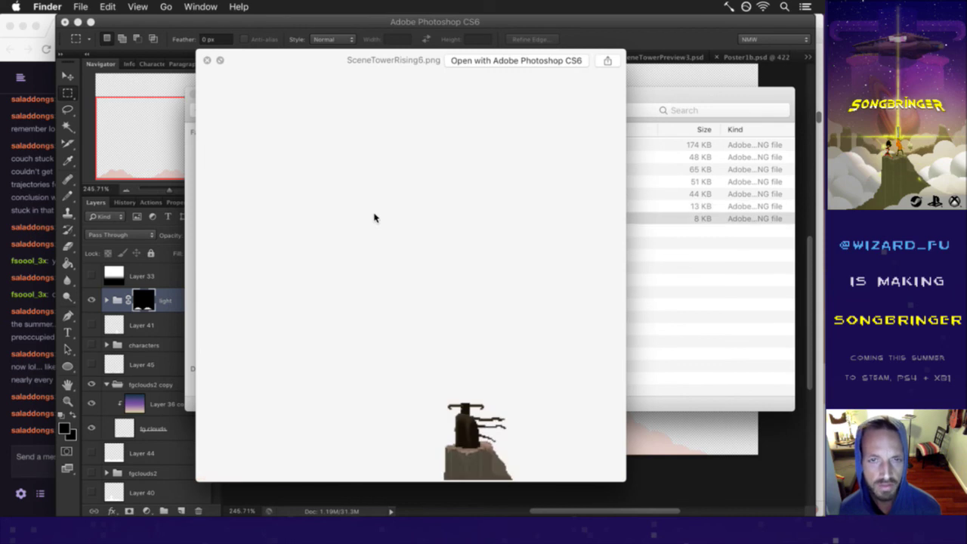
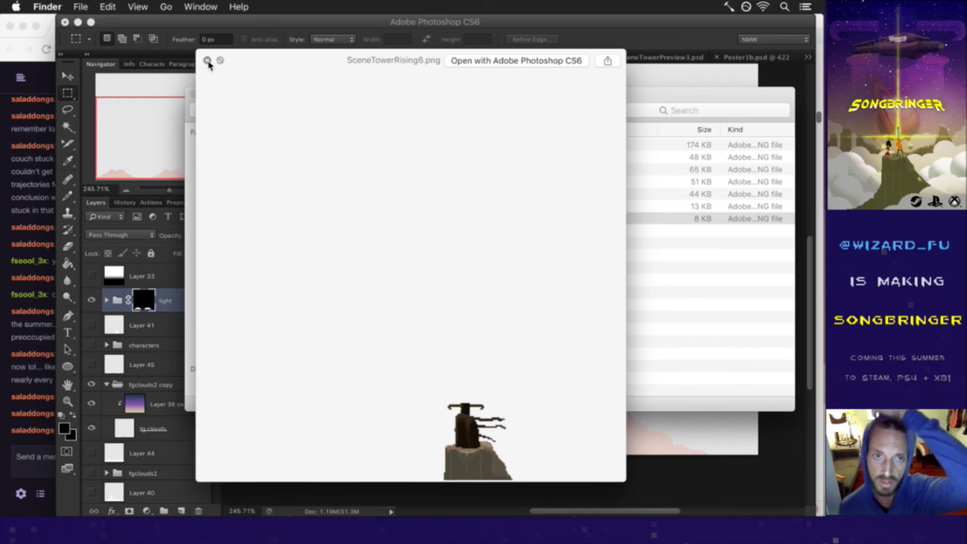
Step: Duplicate SceneTowerPreview.tps in the sheets folder and rename the copy SceneTowerRising.tps
{"action": "left_click", "coordinate": [208, 61]}
{"action": "left_click", "coordinate": [196, 110]}
{"action": "scroll", "coordinate": [367, 252], "scroll_direction": "down", "scroll_amount": 5}
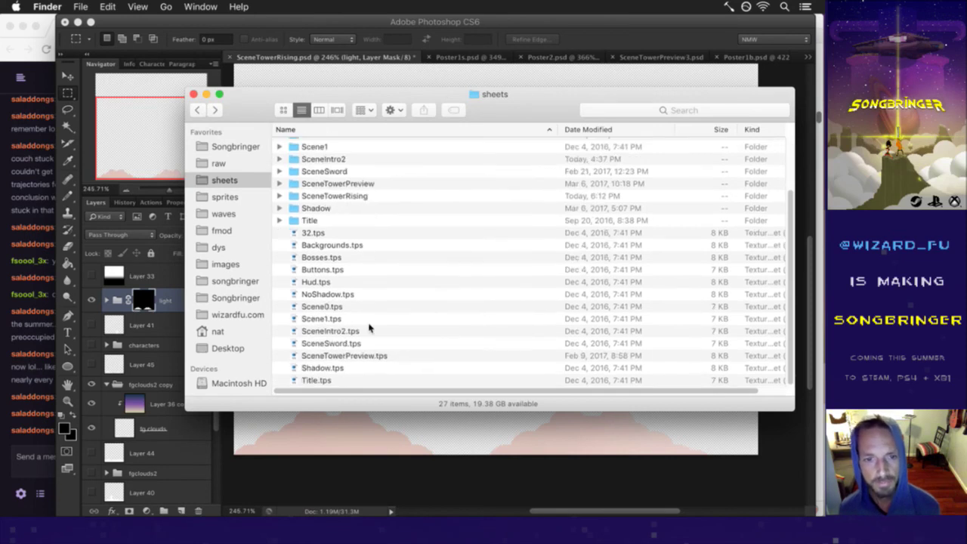
{"action": "left_click", "coordinate": [354, 356]}
{"action": "key", "text": "super+d"}
{"action": "key", "text": "Return"}
{"action": "key", "text": "Right"}
{"action": "key", "text": "BackSpace"}
{"action": "key", "text": "BackSpace"}
{"action": "key", "text": "BackSpace"}
{"action": "key", "text": "BackSpace"}
{"action": "key", "text": "BackSpace"}
{"action": "key", "text": "BackSpace"}
{"action": "key", "text": "BackSpace"}
{"action": "key", "text": "BackSpace"}
{"action": "key", "text": "BackSpace"}
{"action": "key", "text": "BackSpace"}
{"action": "key", "text": "BackSpace"}
{"action": "key", "text": "BackSpace"}
{"action": "type", "text": "Rising"}
{"action": "key", "text": "Return"}
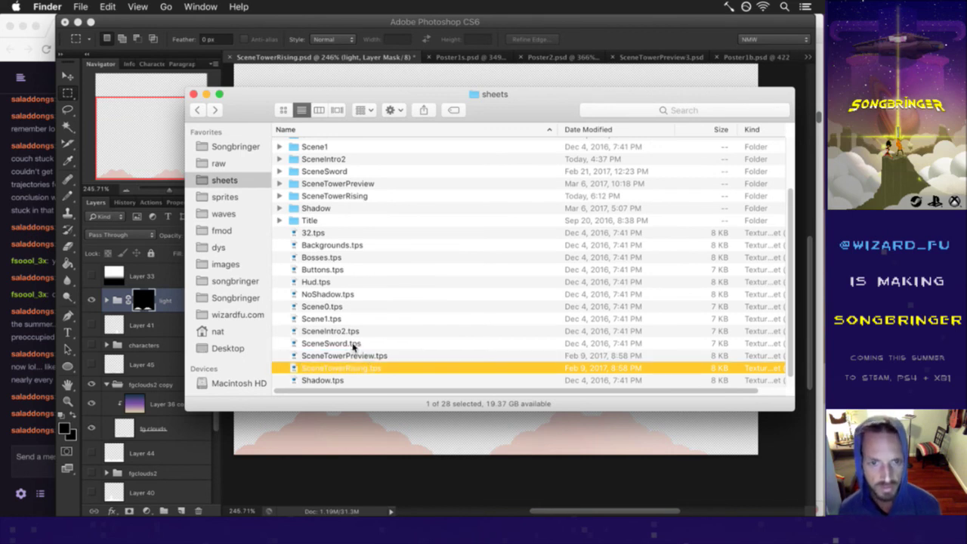
Step: Open SceneTowerRising.tps in TextMate via Open With > Other
{"action": "right_click", "coordinate": [341, 366]}
{"action": "mouse_move", "coordinate": [425, 302]}
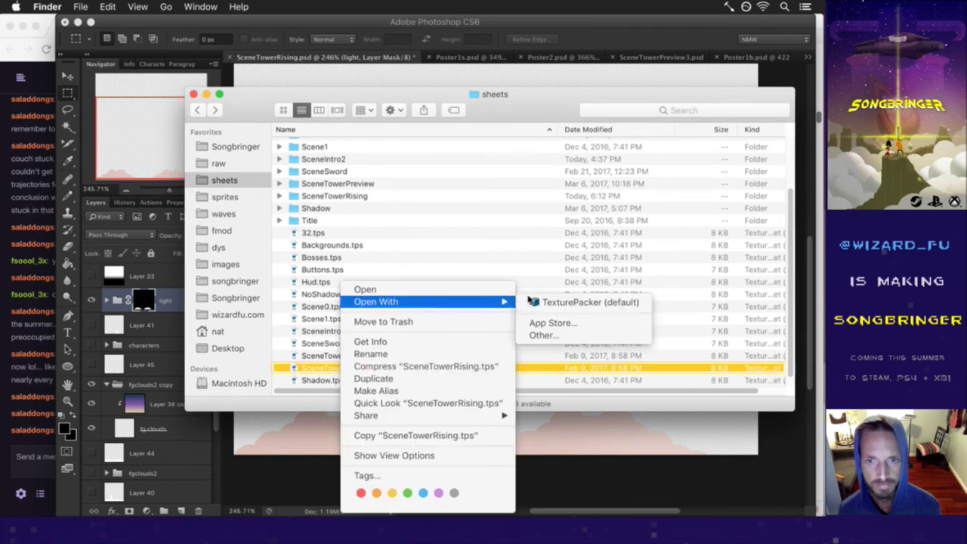
{"action": "left_click", "coordinate": [536, 334]}
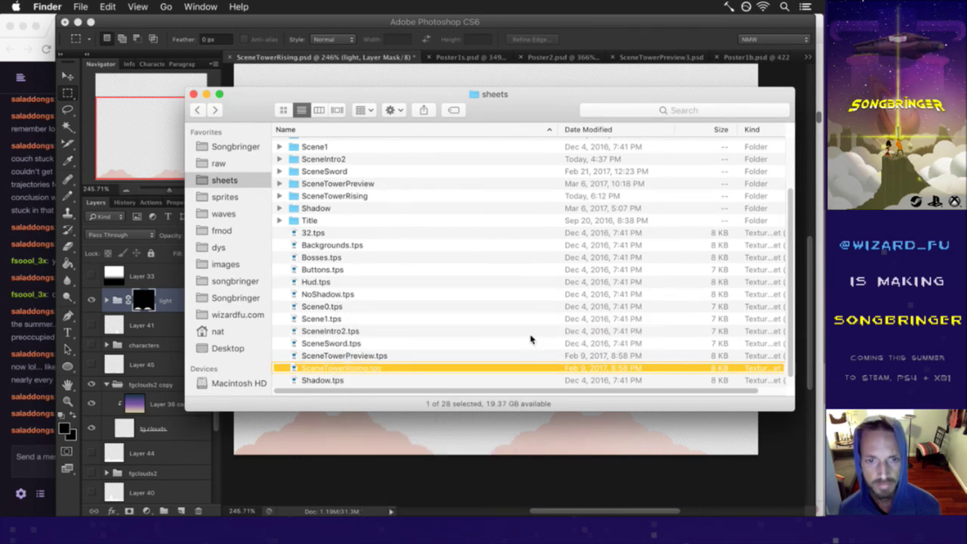
{"action": "scroll", "coordinate": [395, 235], "scroll_direction": "down", "scroll_amount": 15}
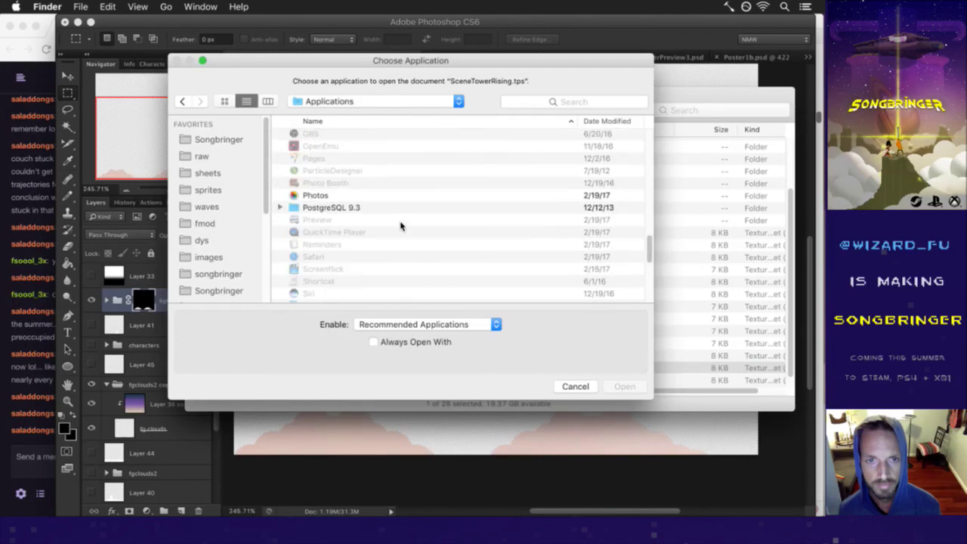
{"action": "double_click", "coordinate": [321, 234]}
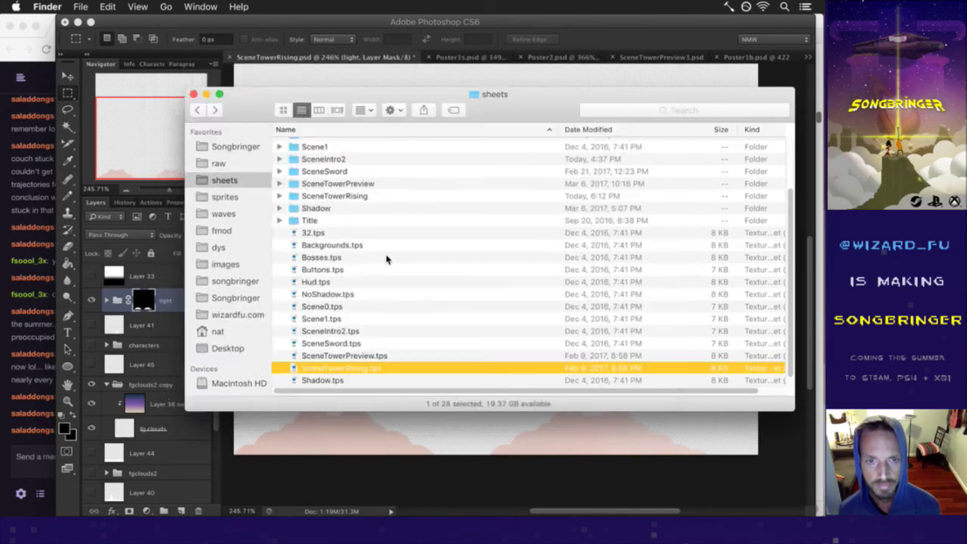
{"action": "left_click", "coordinate": [286, 114]}
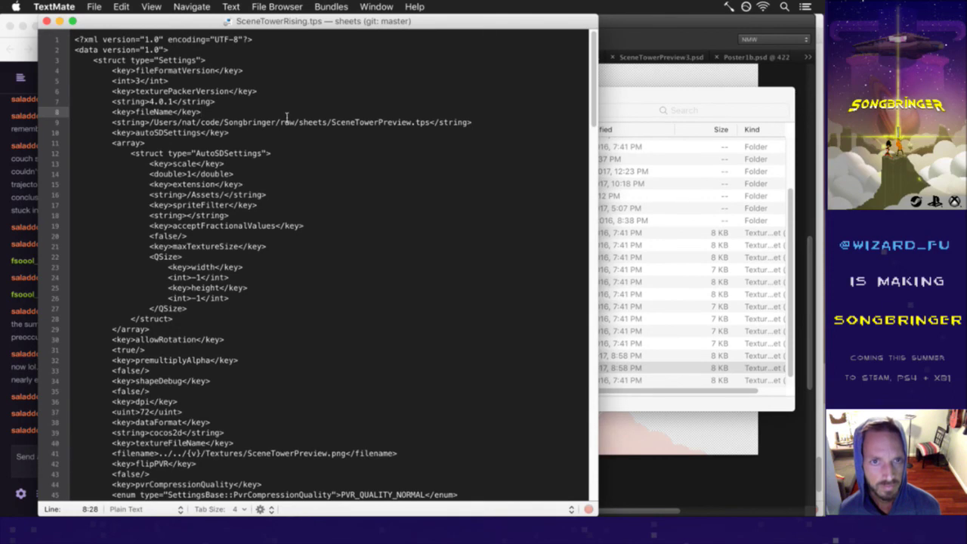
Step: Change Preview to Rising in the .tps project path and the texture and data file names
{"action": "left_click_drag", "start_coordinate": [379, 123], "coordinate": [412, 123]}
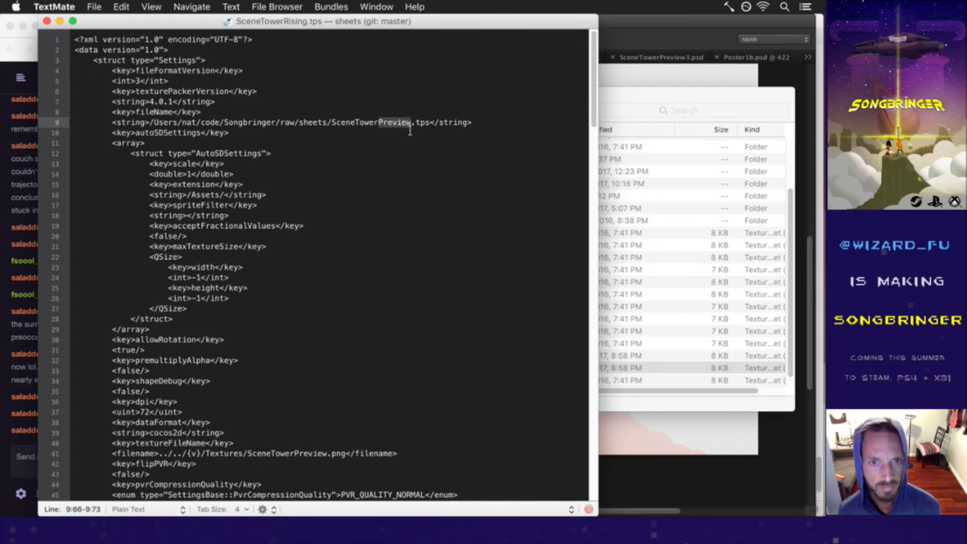
{"action": "type", "text": "Rising"}
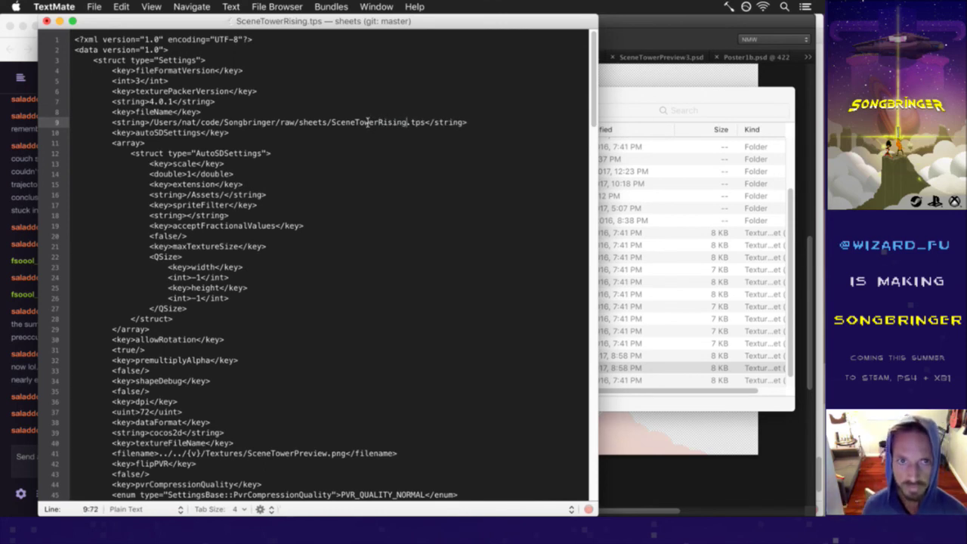
{"action": "scroll", "coordinate": [375, 151], "scroll_direction": "down", "scroll_amount": 5}
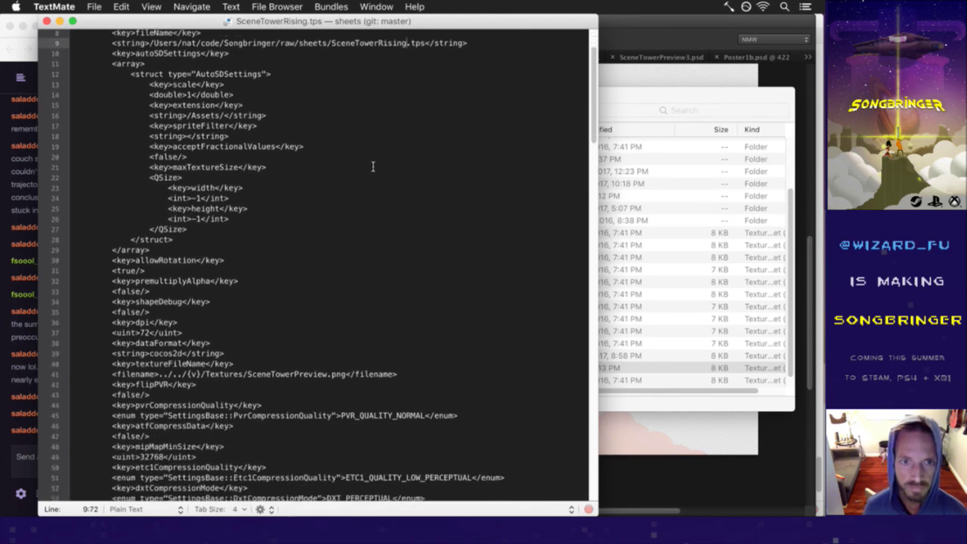
{"action": "left_click_drag", "start_coordinate": [293, 319], "coordinate": [329, 324]}
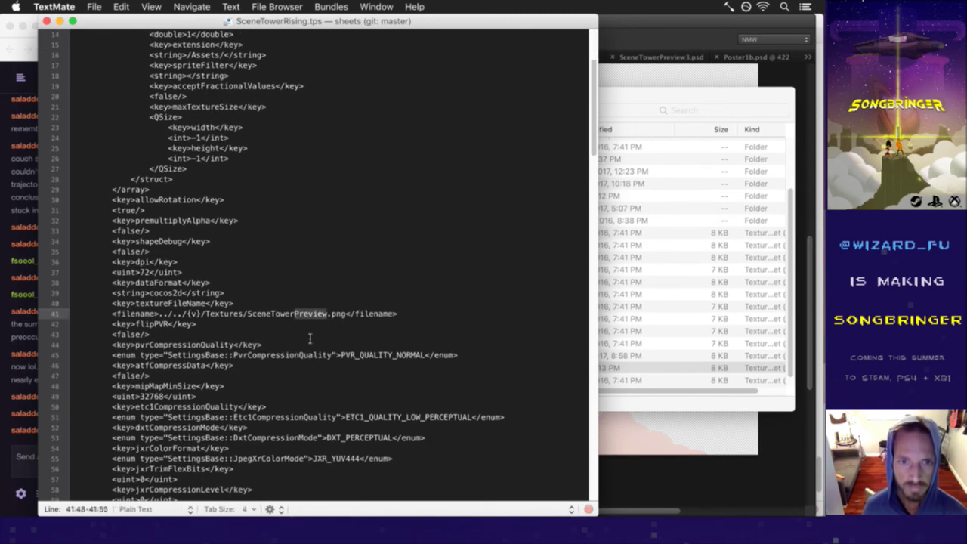
{"action": "type", "text": "Rising"}
{"action": "key", "text": "shift+alt+Left"}
{"action": "key", "text": "cmd+c"}
{"action": "key", "text": "Down"}
{"action": "key", "text": "Down"}
{"action": "key", "text": "Down"}
{"action": "key", "text": "Down"}
{"action": "key", "text": "Down"}
{"action": "key", "text": "Down"}
{"action": "key", "text": "Down"}
{"action": "key", "text": "Down"}
{"action": "key", "text": "Down"}
{"action": "key", "text": "Down"}
{"action": "key", "text": "Down"}
{"action": "key", "text": "Down"}
{"action": "key", "text": "Down"}
{"action": "key", "text": "Down"}
{"action": "key", "text": "Down"}
{"action": "key", "text": "Down"}
{"action": "key", "text": "Down"}
{"action": "key", "text": "Down"}
{"action": "key", "text": "Down"}
{"action": "key", "text": "Down"}
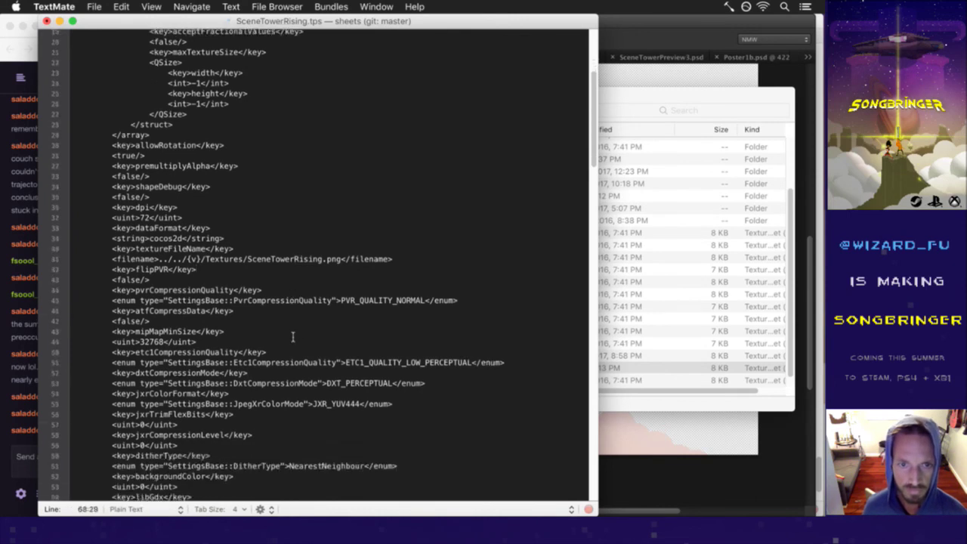
{"action": "key", "text": "Down"}
{"action": "key", "text": "Down"}
{"action": "key", "text": "Down"}
{"action": "key", "text": "Down"}
{"action": "key", "text": "Down"}
{"action": "key", "text": "Down"}
{"action": "key", "text": "Down"}
{"action": "key", "text": "Down"}
{"action": "key", "text": "Down"}
{"action": "key", "text": "Down"}
{"action": "key", "text": "Down"}
{"action": "key", "text": "Down"}
{"action": "key", "text": "Down"}
{"action": "key", "text": "Down"}
{"action": "key", "text": "Down"}
{"action": "key", "text": "Down"}
{"action": "key", "text": "Down"}
{"action": "key", "text": "Down"}
{"action": "key", "text": "Down"}
{"action": "key", "text": "Down"}
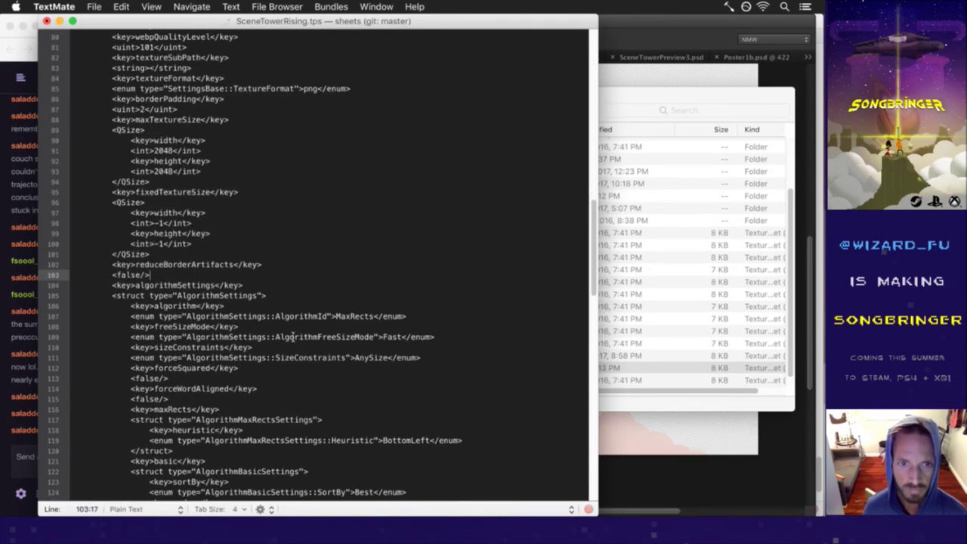
{"action": "scroll", "coordinate": [306, 279], "scroll_direction": "down", "scroll_amount": 10}
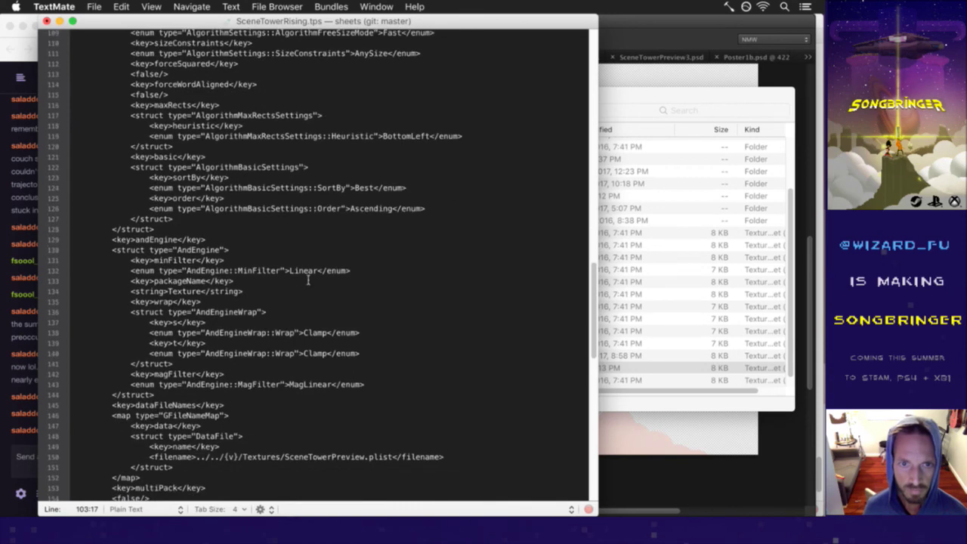
{"action": "scroll", "coordinate": [308, 280], "scroll_direction": "down", "scroll_amount": 5}
{"action": "scroll", "coordinate": [309, 281], "scroll_direction": "down", "scroll_amount": 2}
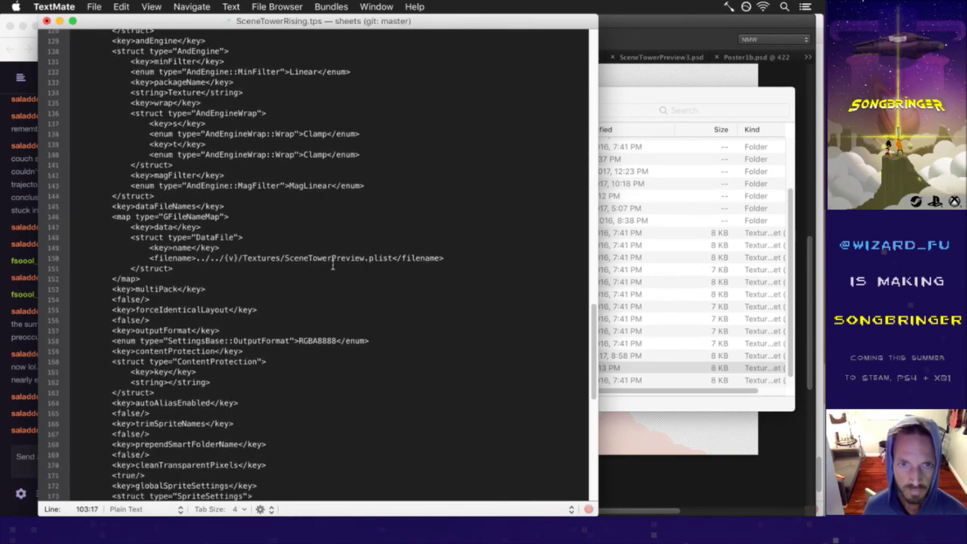
{"action": "double_click", "coordinate": [333, 259]}
{"action": "type", "text": "Rising"}
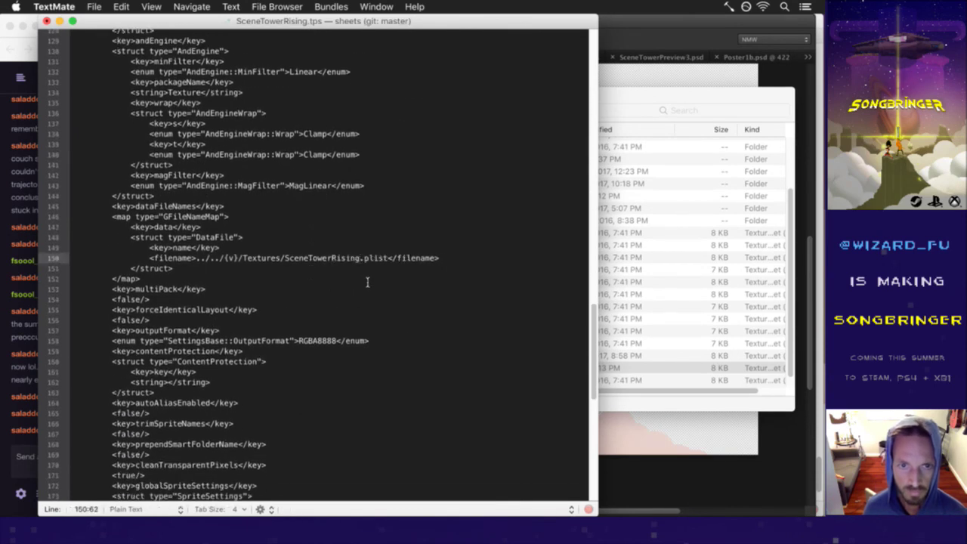
Step: Find any remaining 'preview' occurrences, change them to Rising, and close the file
{"action": "key", "text": "super+f"}
{"action": "type", "text": "preiview"}
{"action": "key", "text": "Return"}
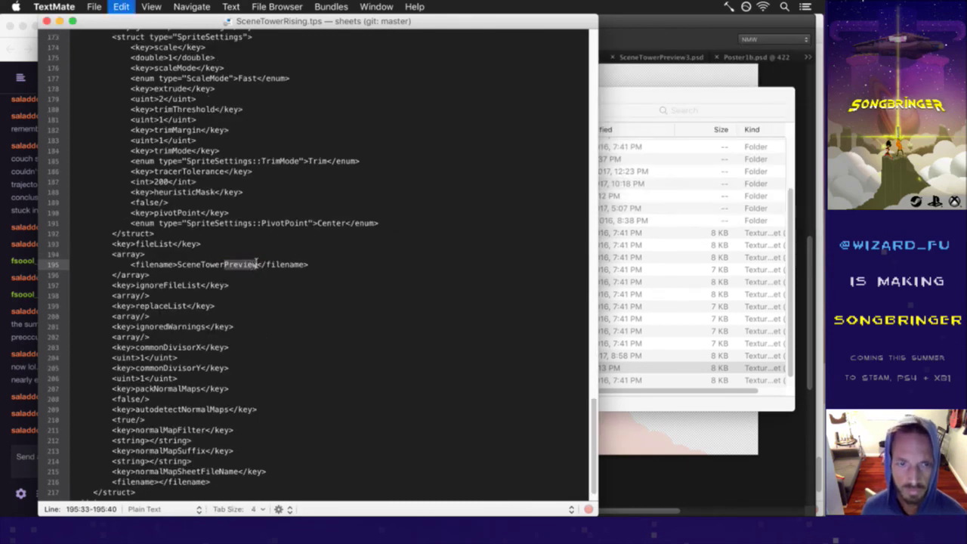
{"action": "type", "text": "Rising"}
{"action": "key", "text": "super+g"}
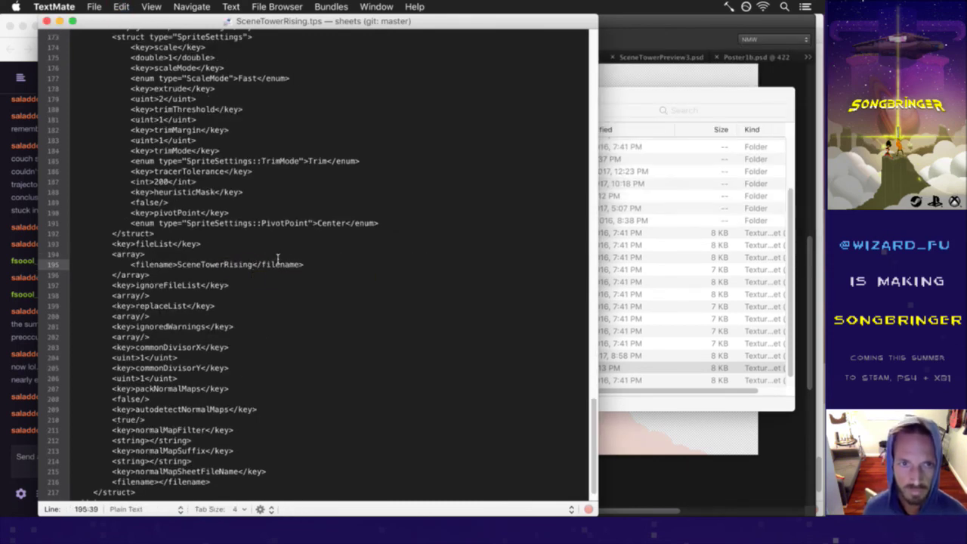
{"action": "key", "text": "super+Up"}
{"action": "key", "text": "super+g"}
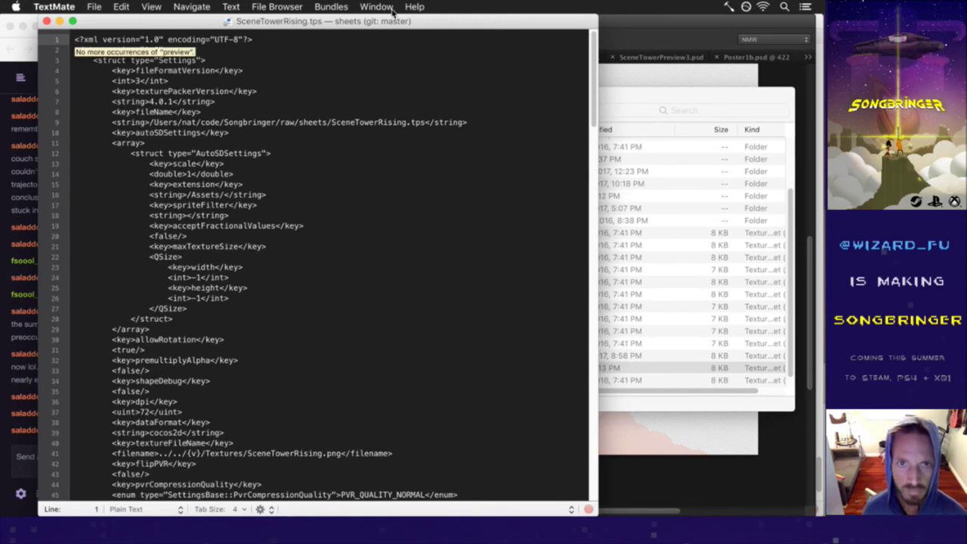
{"action": "left_click", "coordinate": [391, 106]}
{"action": "scroll", "coordinate": [386, 109], "scroll_direction": "down", "scroll_amount": 2}
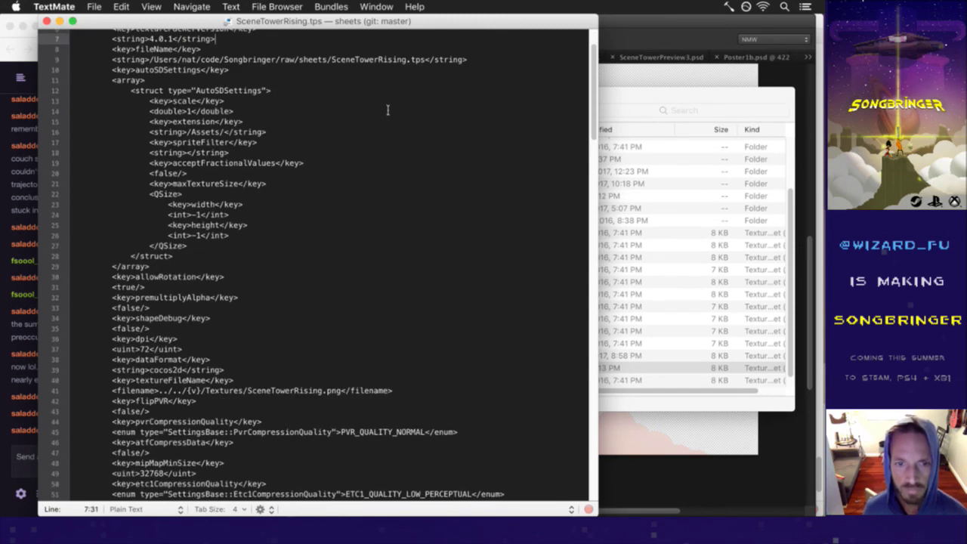
{"action": "scroll", "coordinate": [389, 110], "scroll_direction": "down", "scroll_amount": 2}
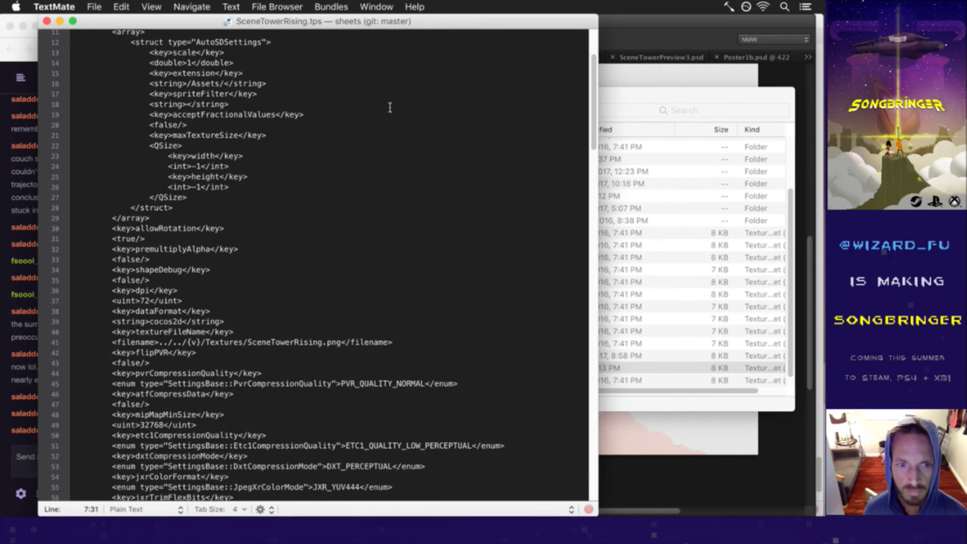
{"action": "key", "text": "super+w"}
{"action": "left_click", "coordinate": [244, 109]}
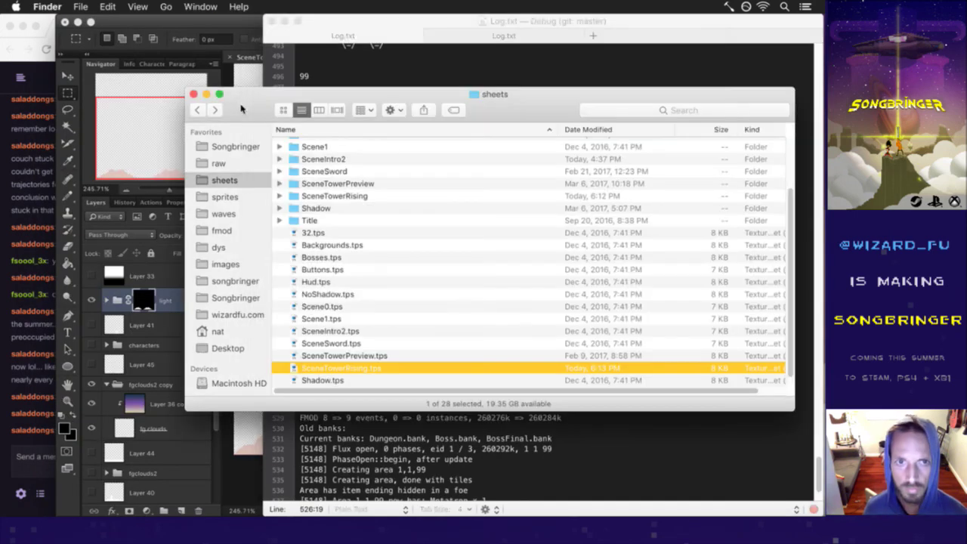
Step: Open SceneTowerRising.tps in TexturePacker and zoom out until the whole sheet fits
{"action": "double_click", "coordinate": [362, 368]}
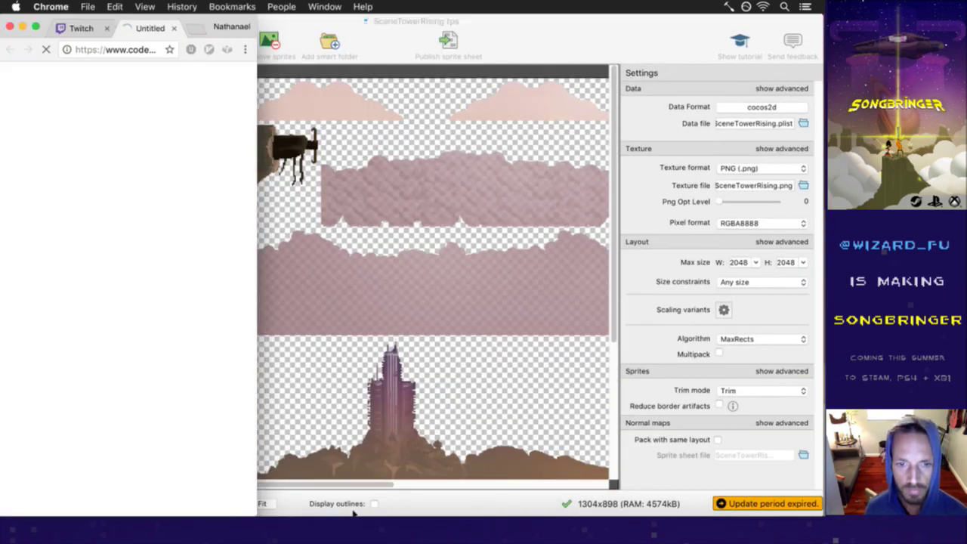
{"action": "left_click", "coordinate": [173, 28]}
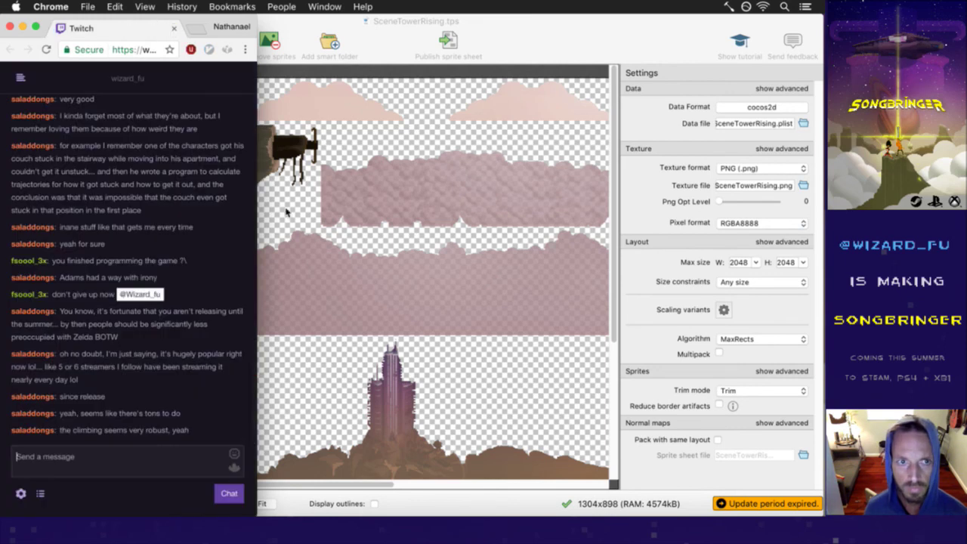
{"action": "left_click", "coordinate": [527, 506]}
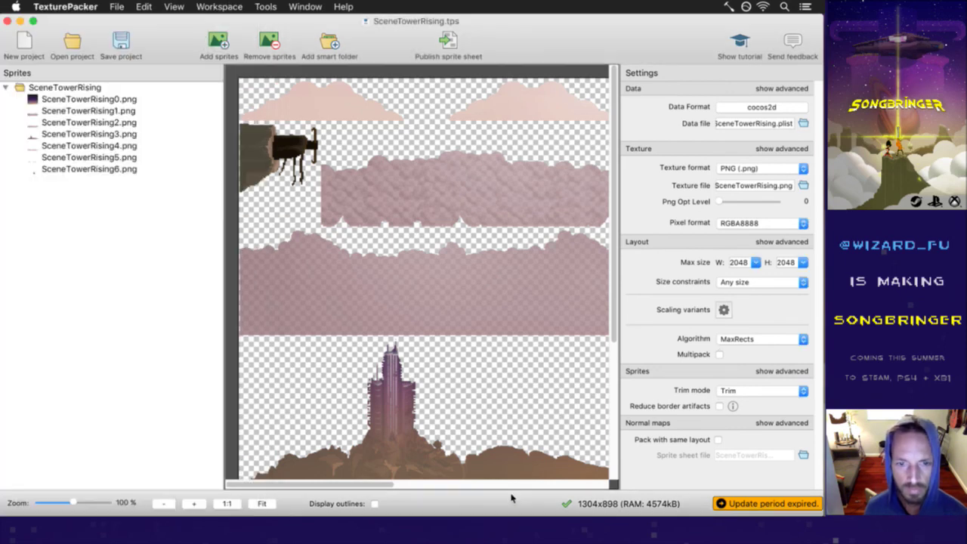
{"action": "left_click", "coordinate": [162, 503]}
{"action": "left_click", "coordinate": [161, 503]}
{"action": "left_click", "coordinate": [161, 503]}
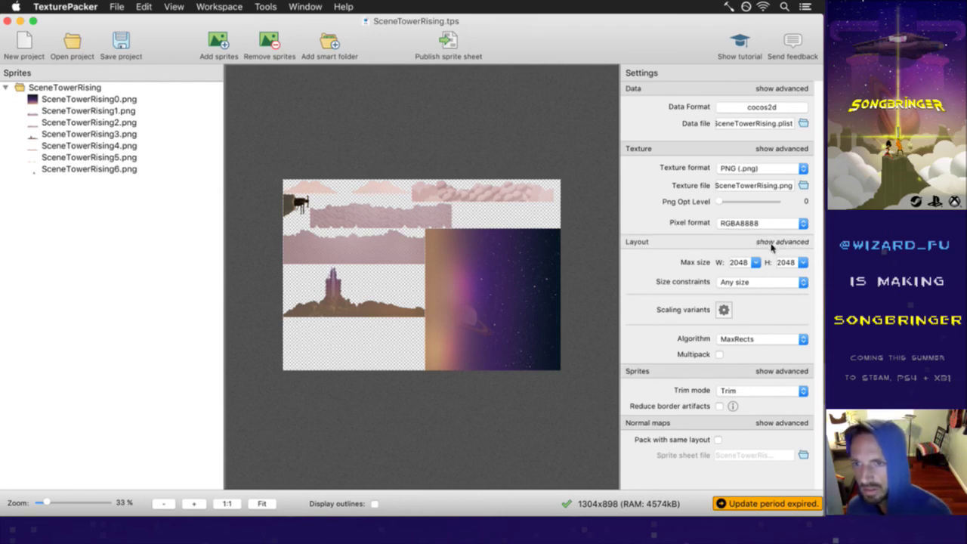
Step: Turn off Allow rotation in the advanced Layout settings, then hide TexturePacker
{"action": "left_click", "coordinate": [768, 154]}
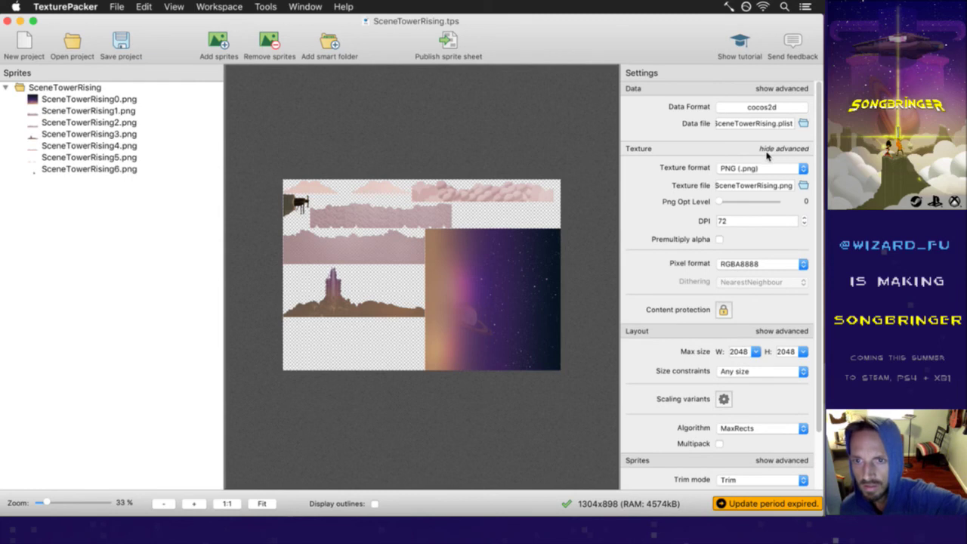
{"action": "left_click", "coordinate": [768, 150]}
{"action": "left_click", "coordinate": [767, 242]}
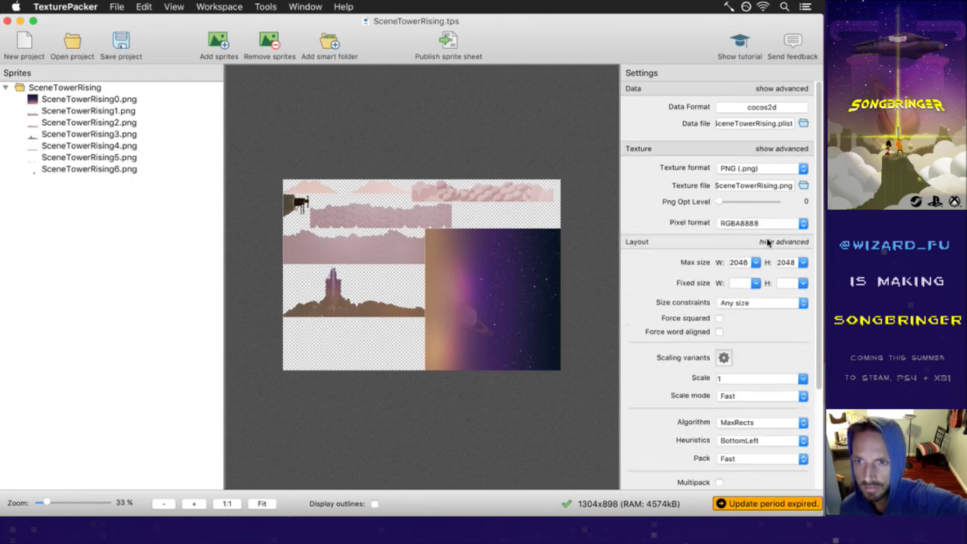
{"action": "scroll", "coordinate": [740, 330], "scroll_direction": "down", "scroll_amount": 5}
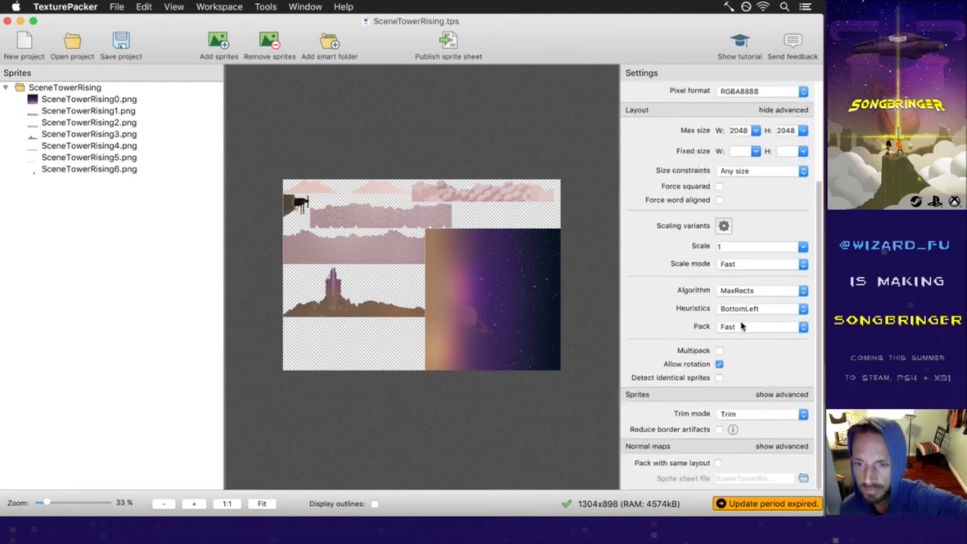
{"action": "left_click", "coordinate": [720, 364]}
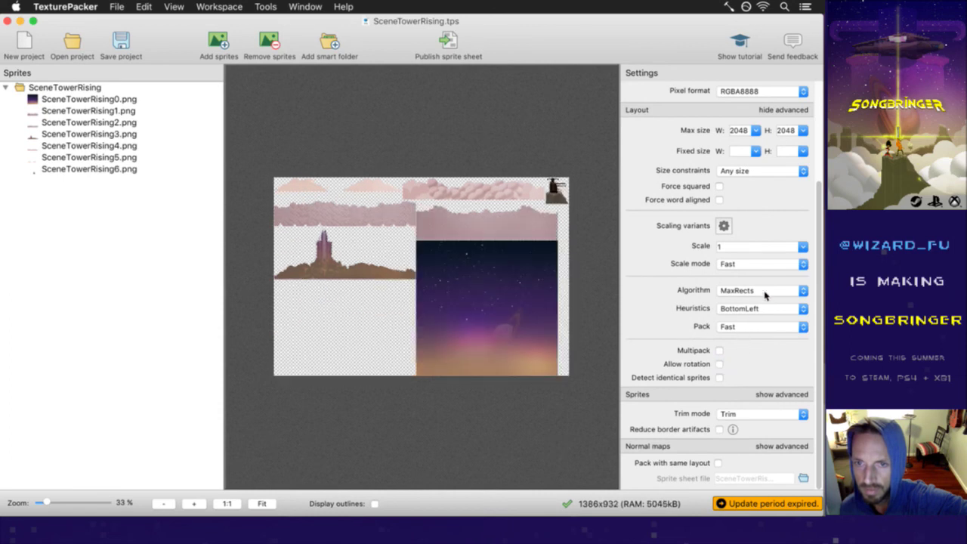
{"action": "scroll", "coordinate": [764, 294], "scroll_direction": "up", "scroll_amount": 4}
{"action": "left_click", "coordinate": [785, 227]}
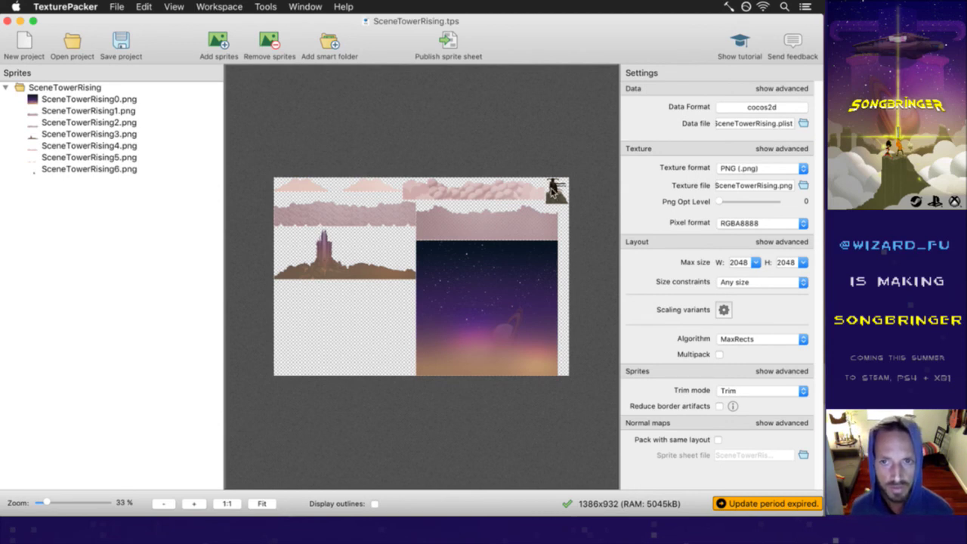
{"action": "mouse_move", "coordinate": [559, 196]}
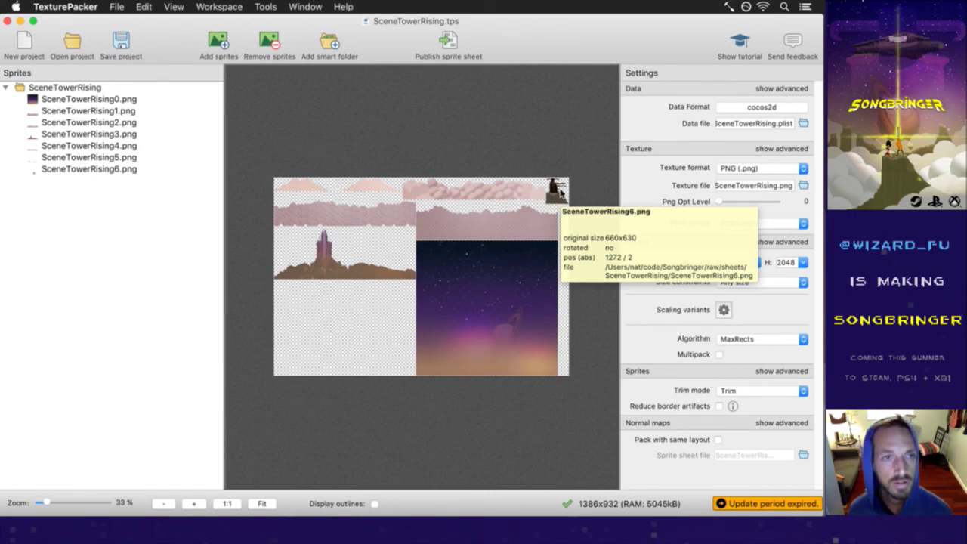
{"action": "key", "text": "super+q"}
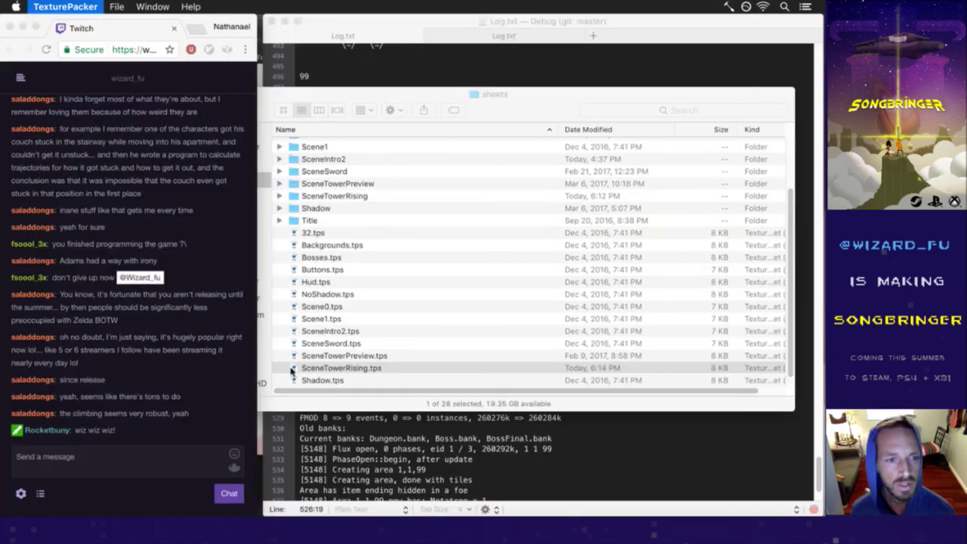
Step: Post the wizHat and wizJib emotes in Twitch chat, then switch to the terminal
{"action": "left_click", "coordinate": [116, 423]}
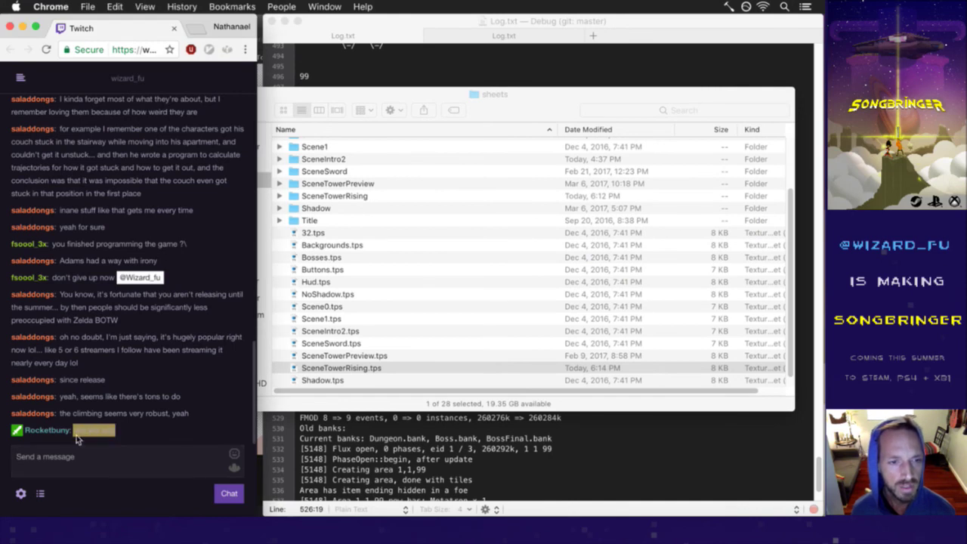
{"action": "left_click", "coordinate": [105, 460]}
{"action": "type", "text": "wizHat"}
{"action": "key", "text": "Return"}
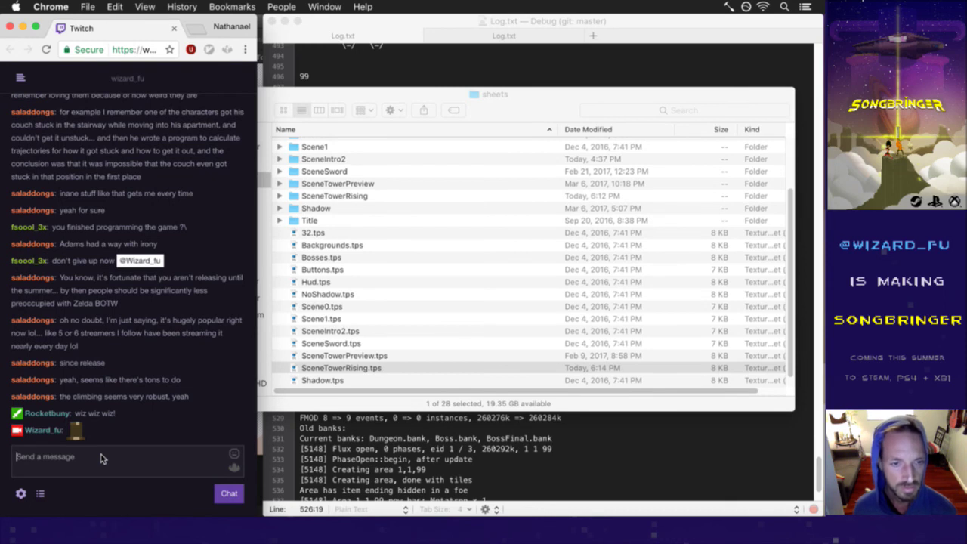
{"action": "type", "text": "wizJib"}
{"action": "key", "text": "Return"}
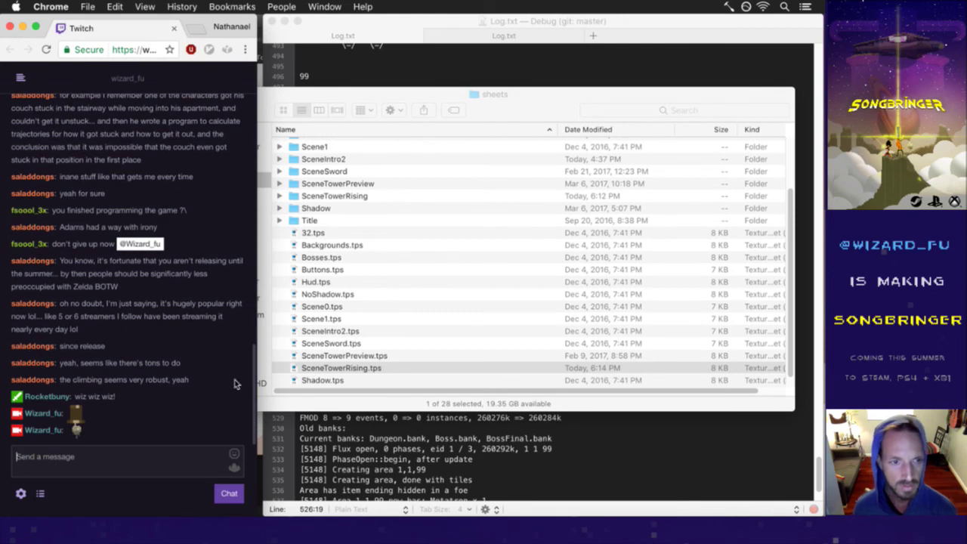
{"action": "left_click", "coordinate": [488, 111]}
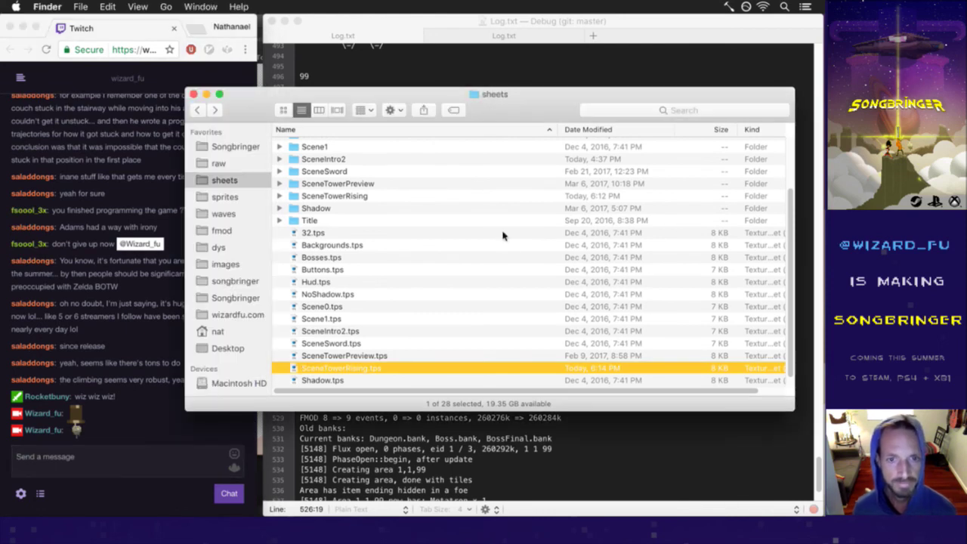
{"action": "key", "text": "super+Tab"}
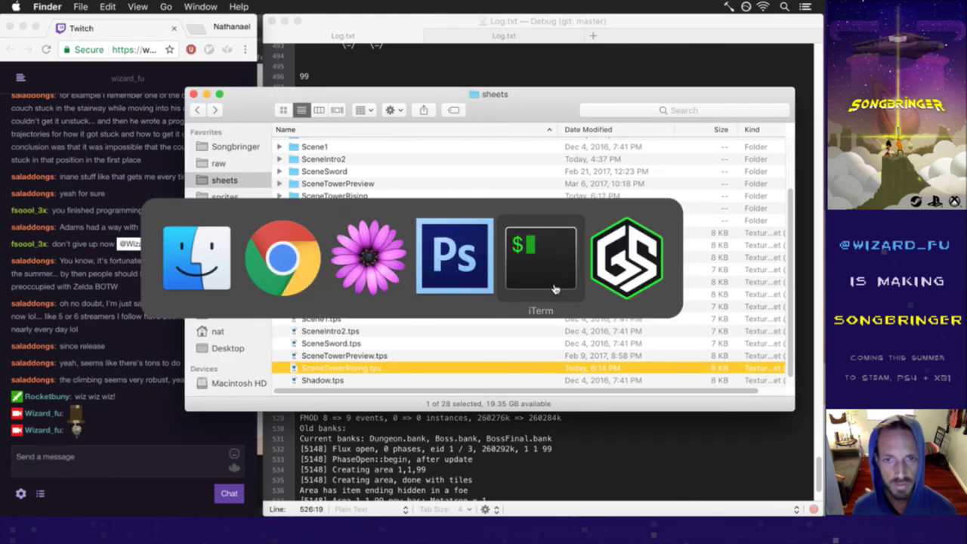
Step: Rerun the Songbringer build and reply 'yeah you need frankerfacez plugin though' in Twitch chat
{"action": "key", "text": "Return"}
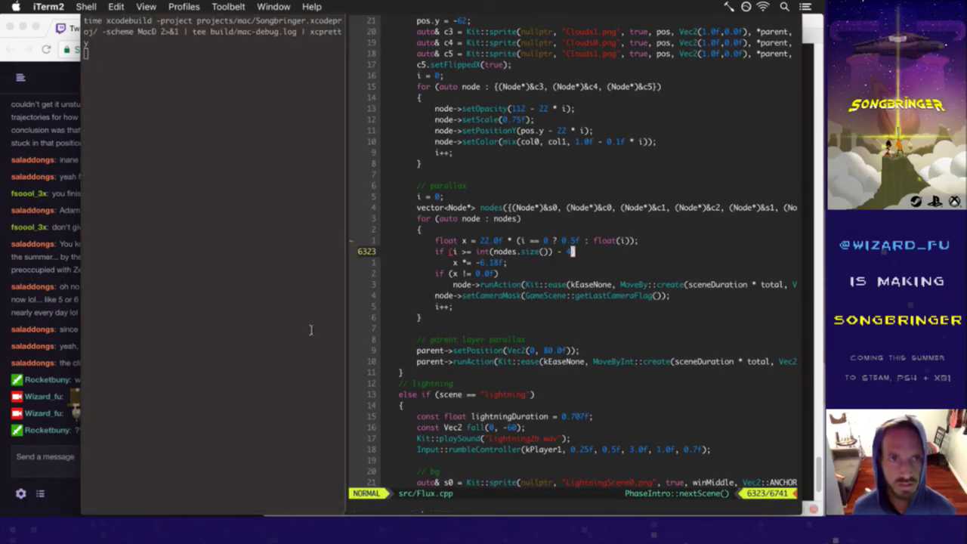
{"action": "left_click", "coordinate": [67, 445]}
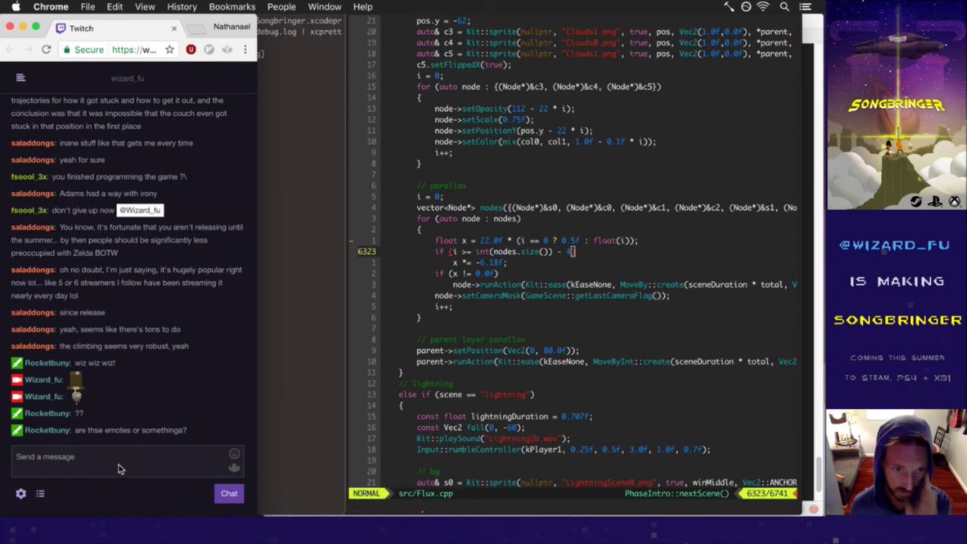
{"action": "type", "text": "yeah"}
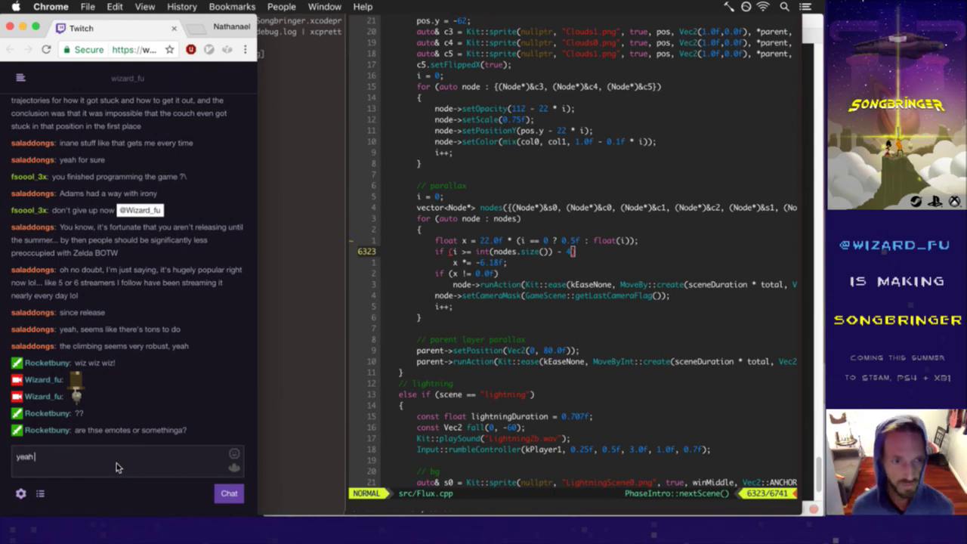
{"action": "type", "text": " you need f"}
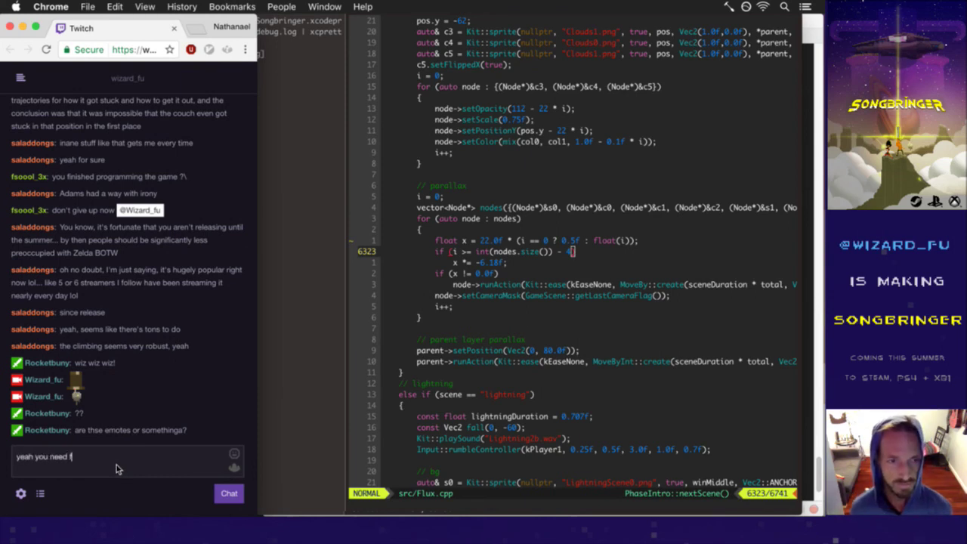
{"action": "type", "text": "rankerfacez"}
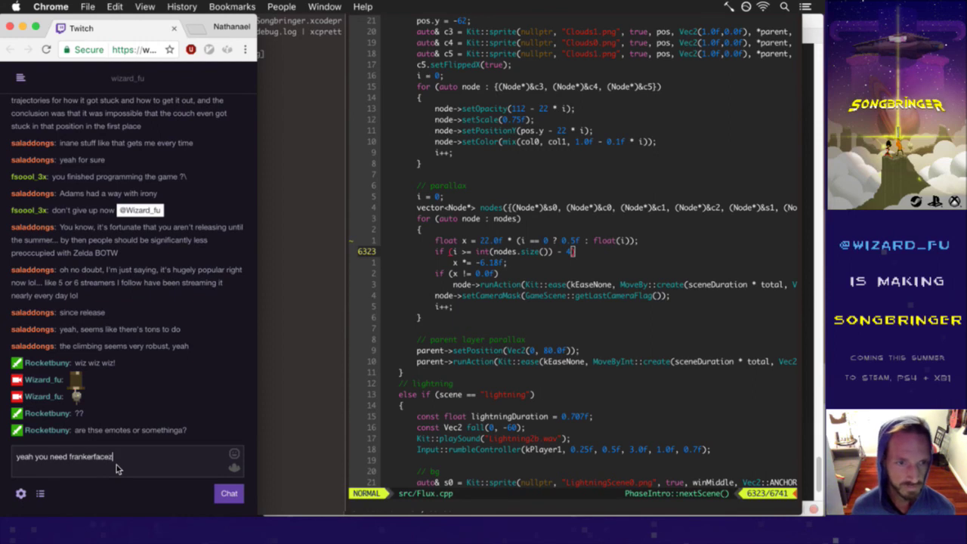
{"action": "type", "text": " plugin though"}
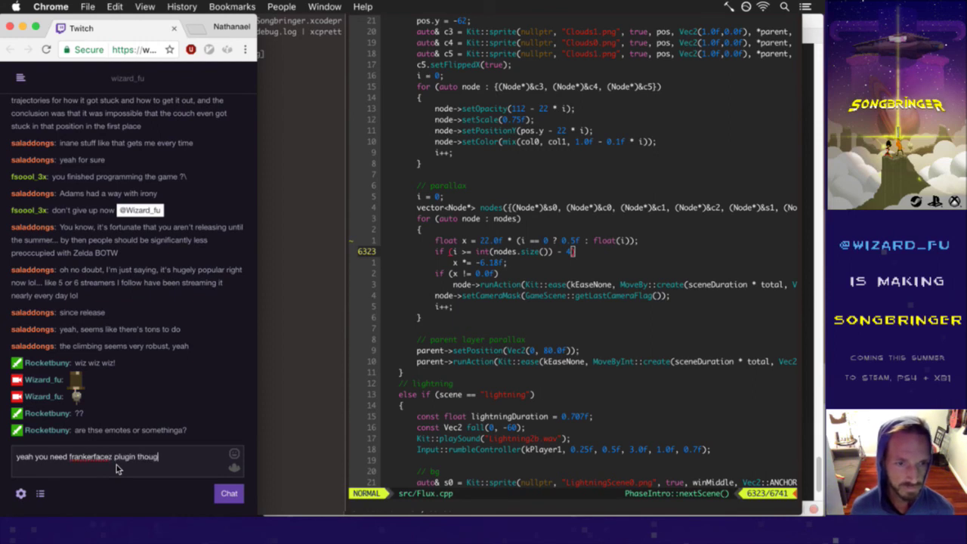
{"action": "key", "text": "Return"}
{"action": "key", "text": "super+Tab"}
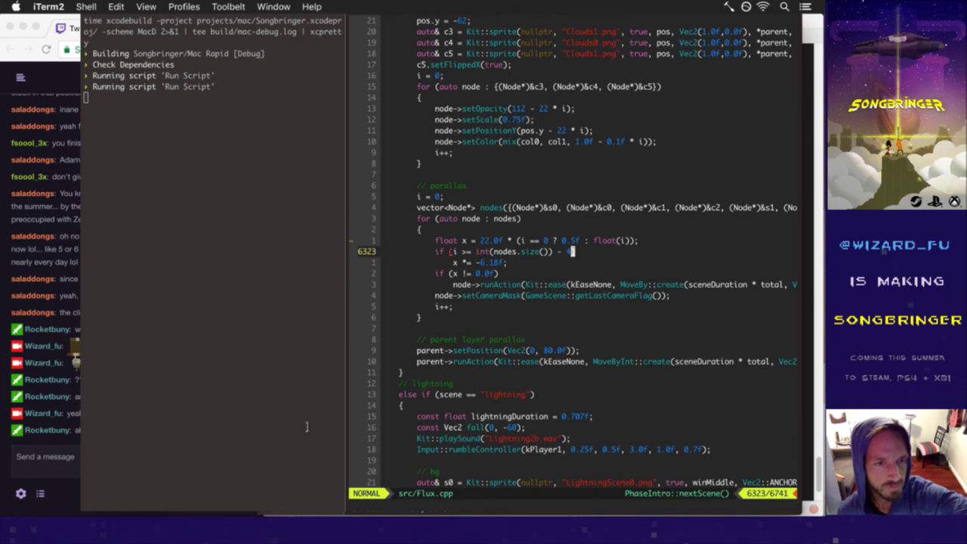
Step: Check the Twitch chat, return to the build output, then switch to Gameshow
{"action": "left_click", "coordinate": [45, 440]}
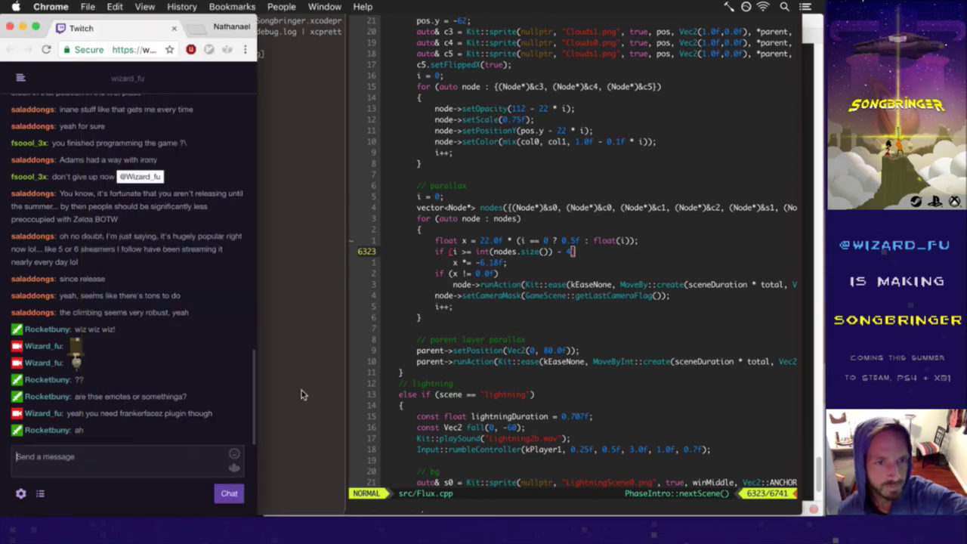
{"action": "left_click", "coordinate": [305, 395]}
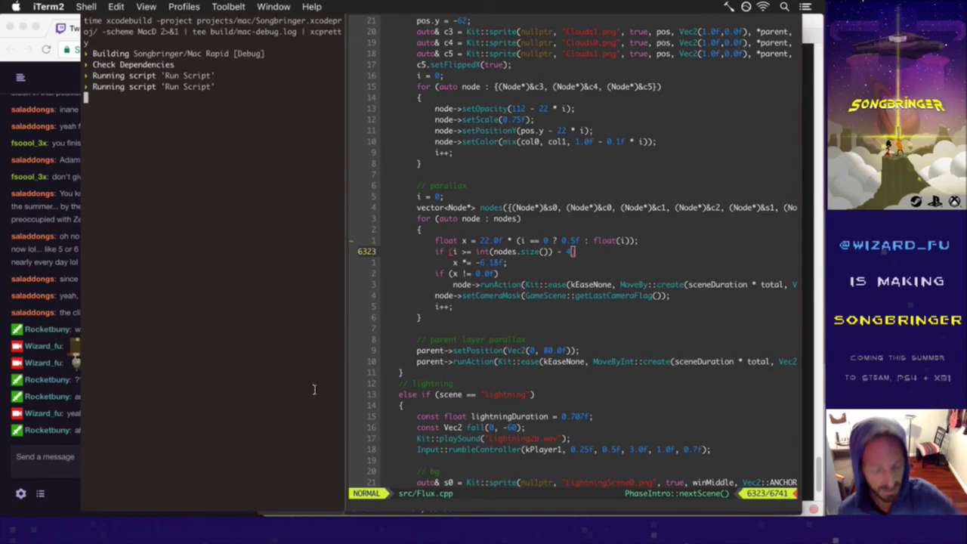
{"action": "key", "text": "super+Tab"}
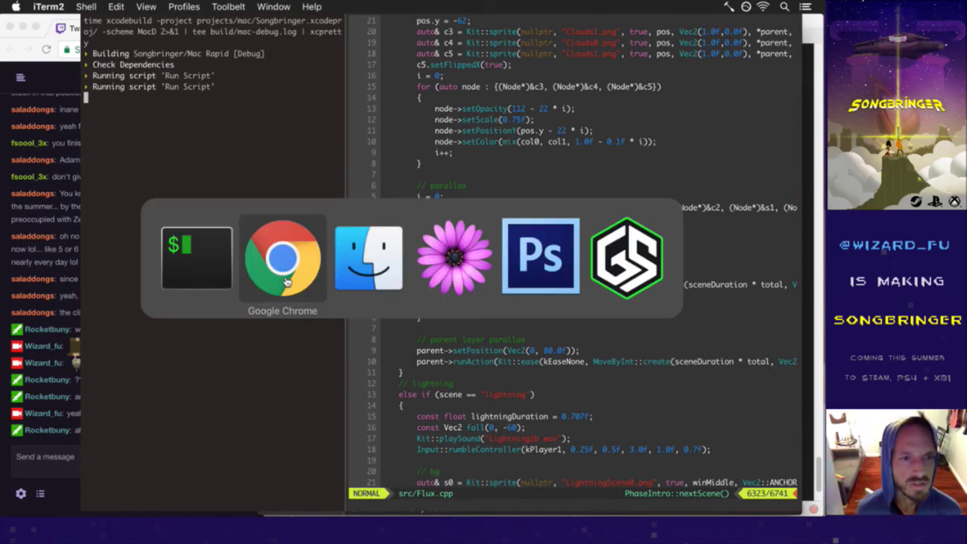
{"action": "key", "text": "super+Tab"}
{"action": "key", "text": "super+Tab"}
{"action": "key", "text": "super+Tab"}
{"action": "key", "text": "super+Tab"}
Step: Restore and then minimize the Gameshow window, and cycle applications toward Photoshop
{"action": "mouse_move", "coordinate": [821, 376]}
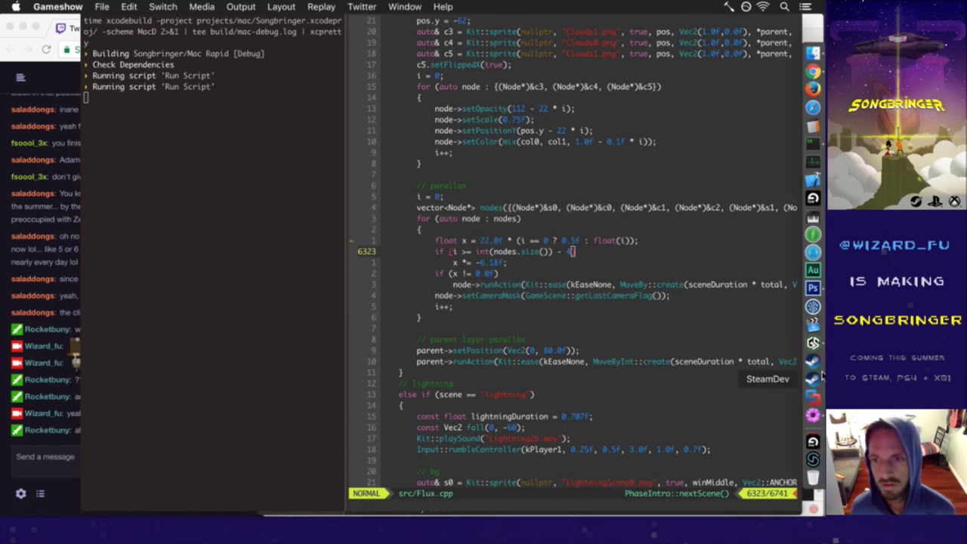
{"action": "left_click", "coordinate": [814, 342]}
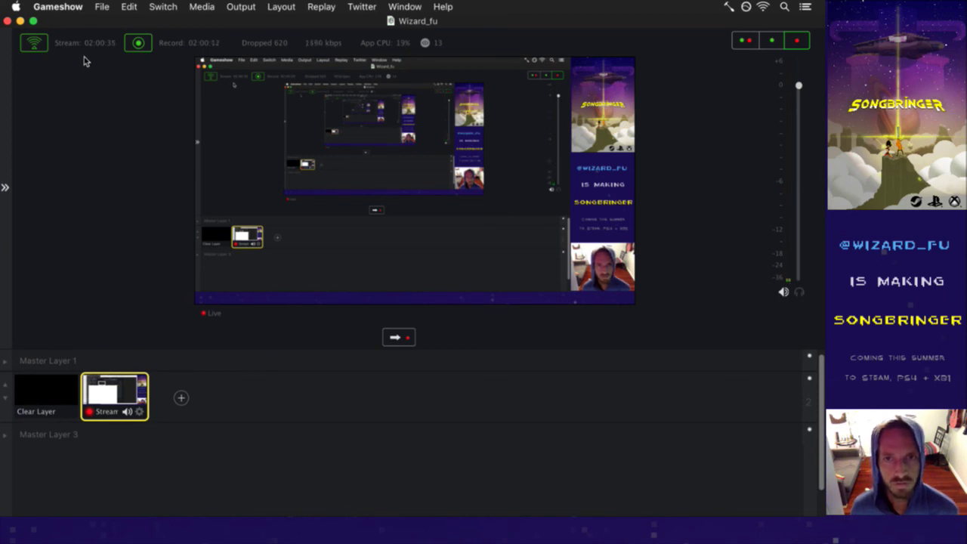
{"action": "left_click", "coordinate": [20, 21]}
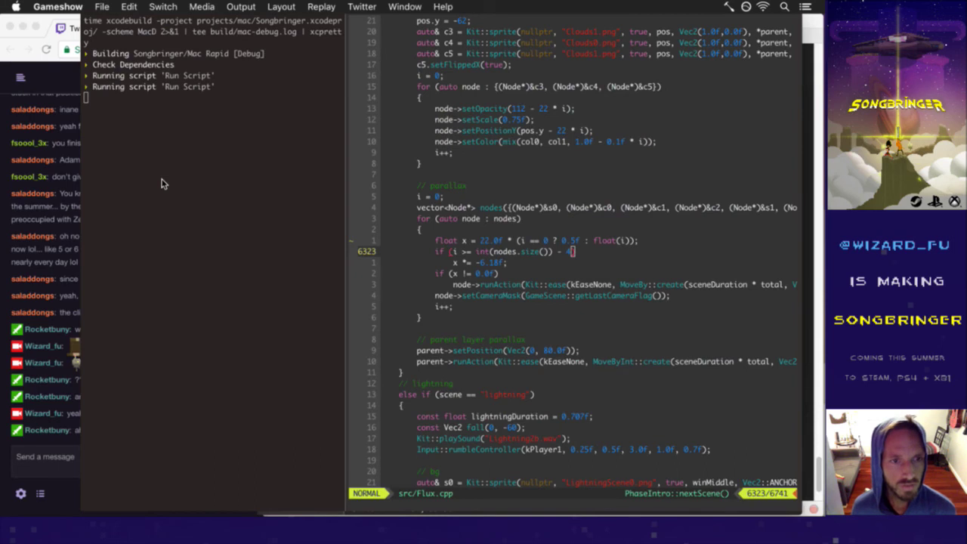
{"action": "key", "text": "super+Tab"}
{"action": "key", "text": "super+Tab"}
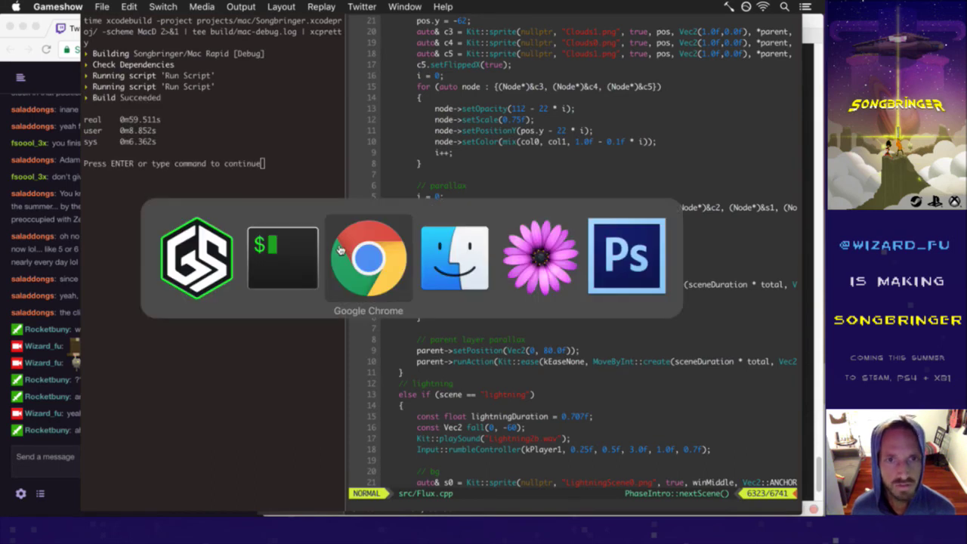
{"action": "key", "text": "super+shift+Tab"}
{"action": "key", "text": "super+shift+Tab"}
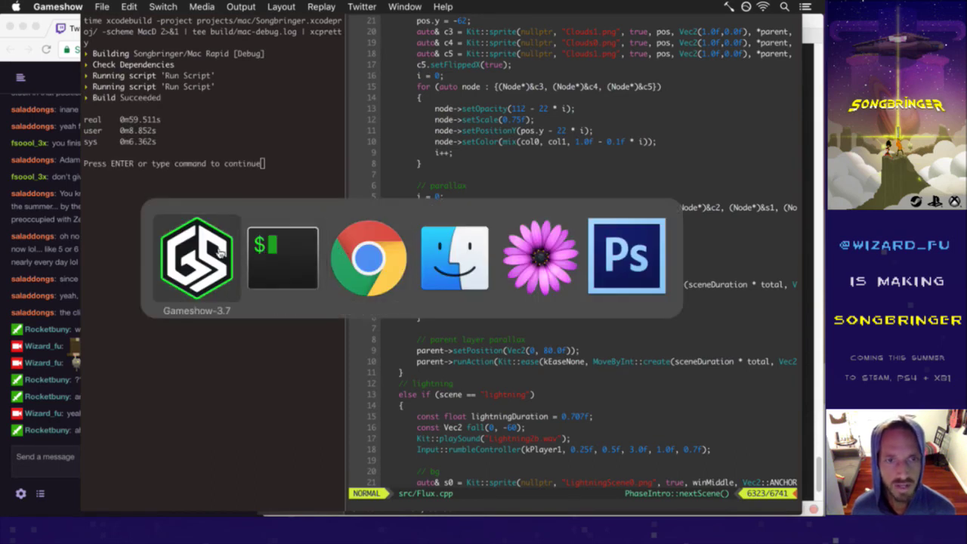
{"action": "left_click", "coordinate": [401, 272]}
{"action": "key", "text": "super+Tab"}
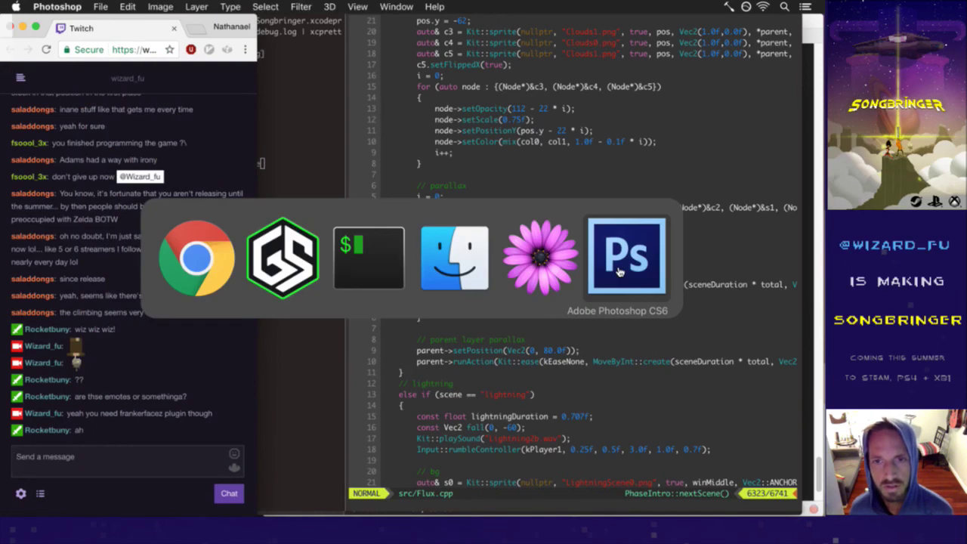
Step: Delete the light group's layer mask
{"action": "left_click", "coordinate": [619, 270]}
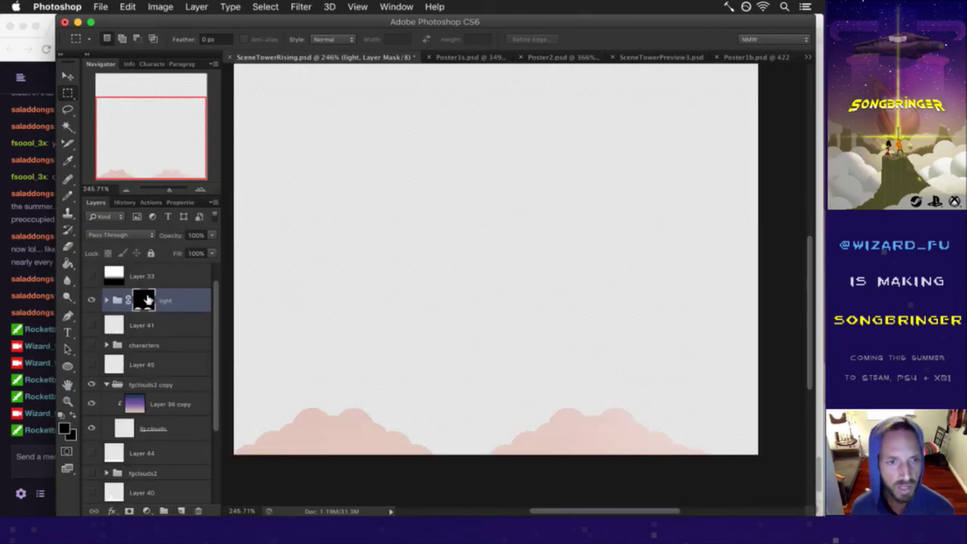
{"action": "right_click", "coordinate": [140, 298]}
{"action": "left_click", "coordinate": [168, 326]}
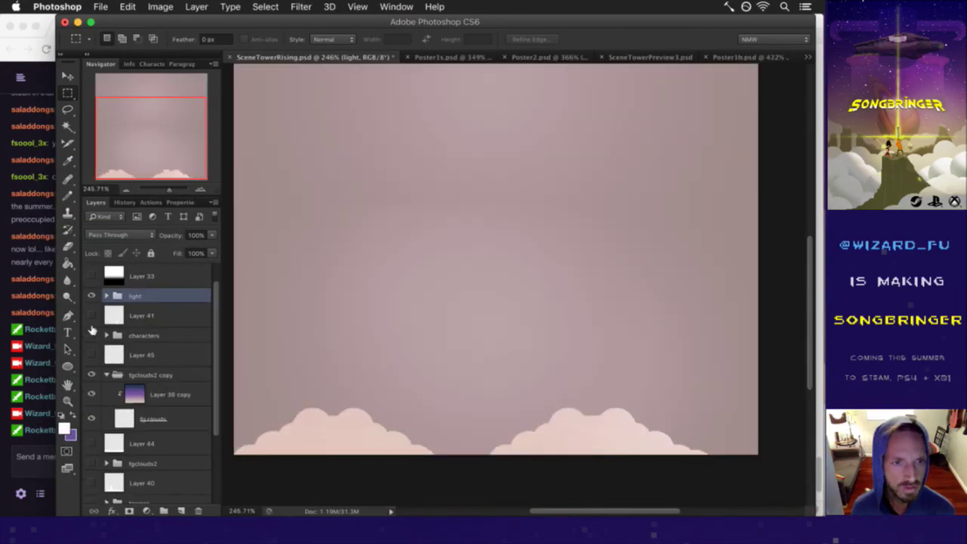
Step: Make the characters, fgclouds2, tower, bgclouds copy, bgclouds and bg groups visible
{"action": "left_click", "coordinate": [91, 335]}
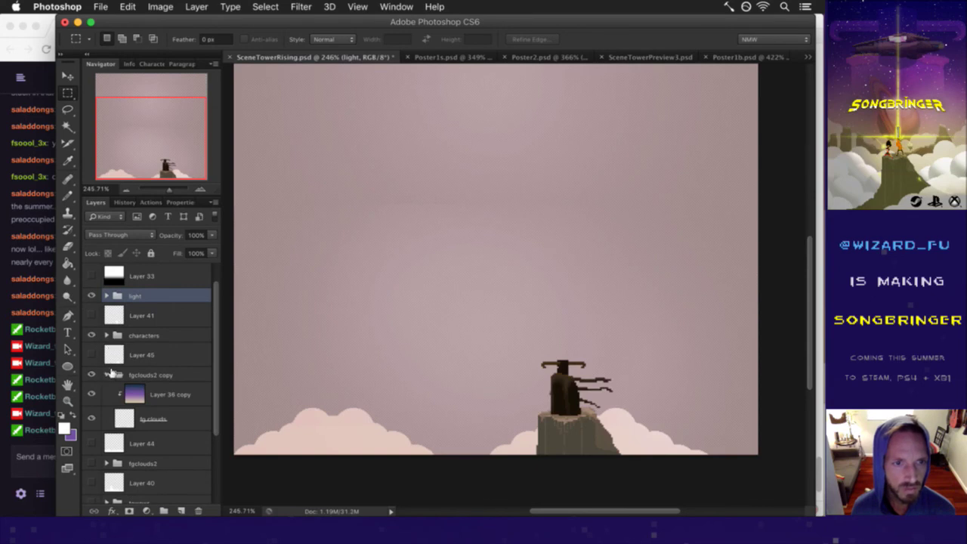
{"action": "left_click", "coordinate": [106, 375]}
{"action": "left_click", "coordinate": [155, 371]}
{"action": "left_click", "coordinate": [92, 411]}
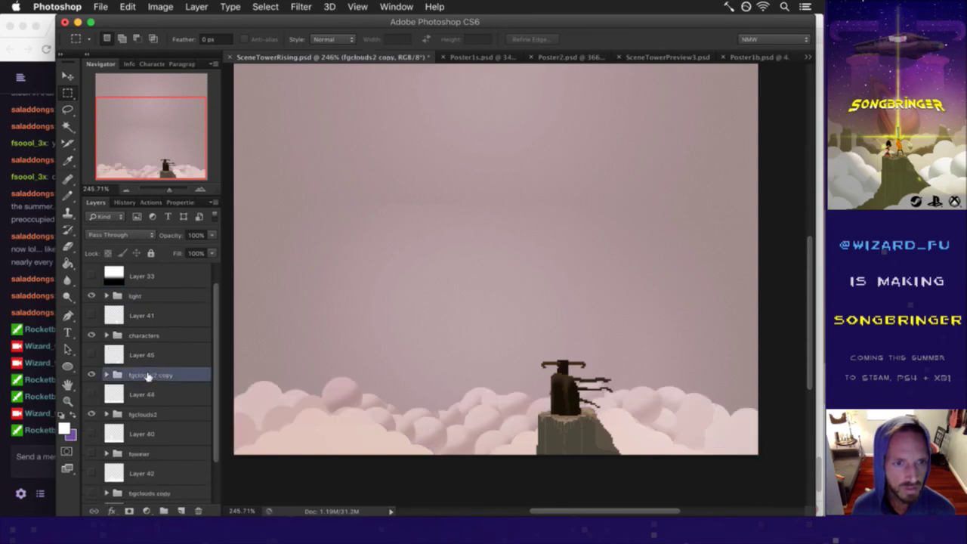
{"action": "scroll", "coordinate": [148, 381], "scroll_direction": "down", "scroll_amount": 3}
{"action": "left_click", "coordinate": [91, 402]}
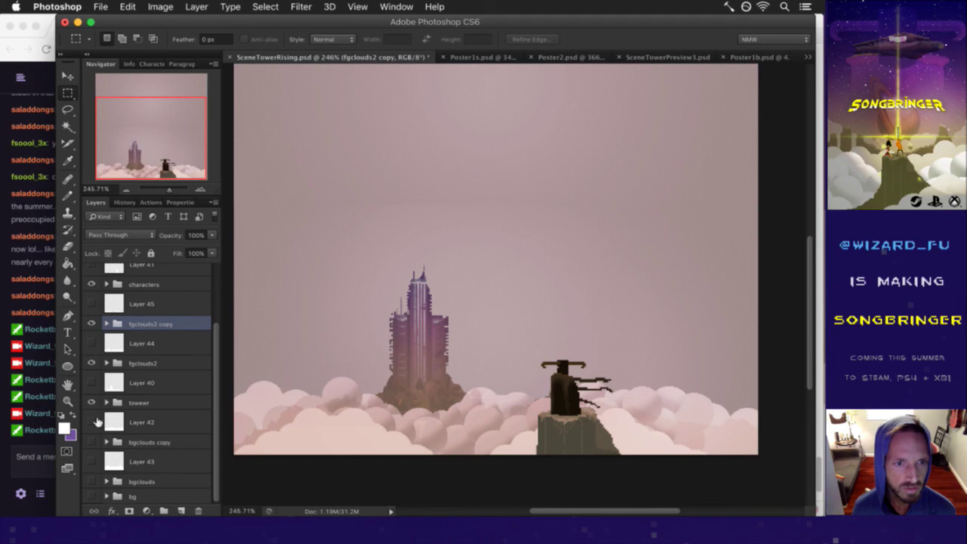
{"action": "left_click", "coordinate": [91, 441]}
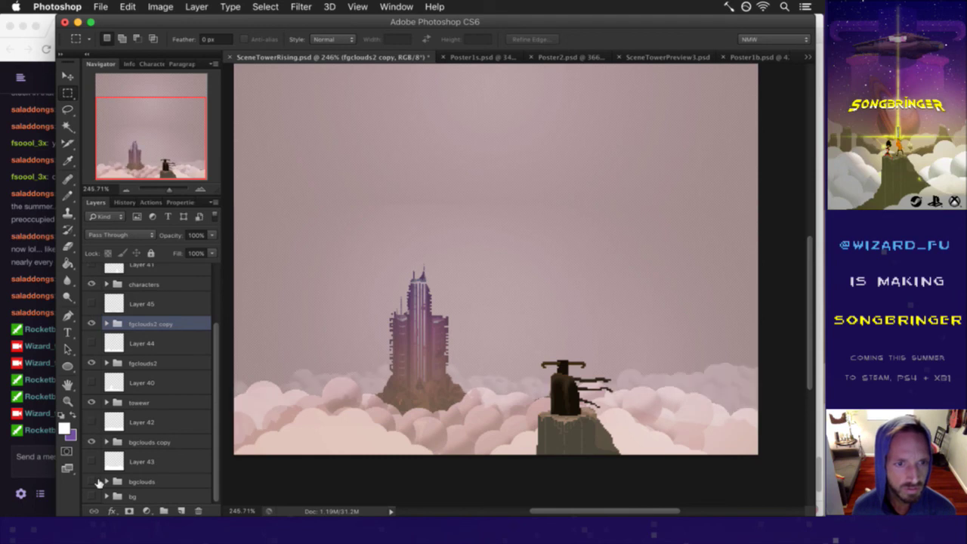
{"action": "left_click", "coordinate": [91, 481]}
{"action": "left_click", "coordinate": [91, 495]}
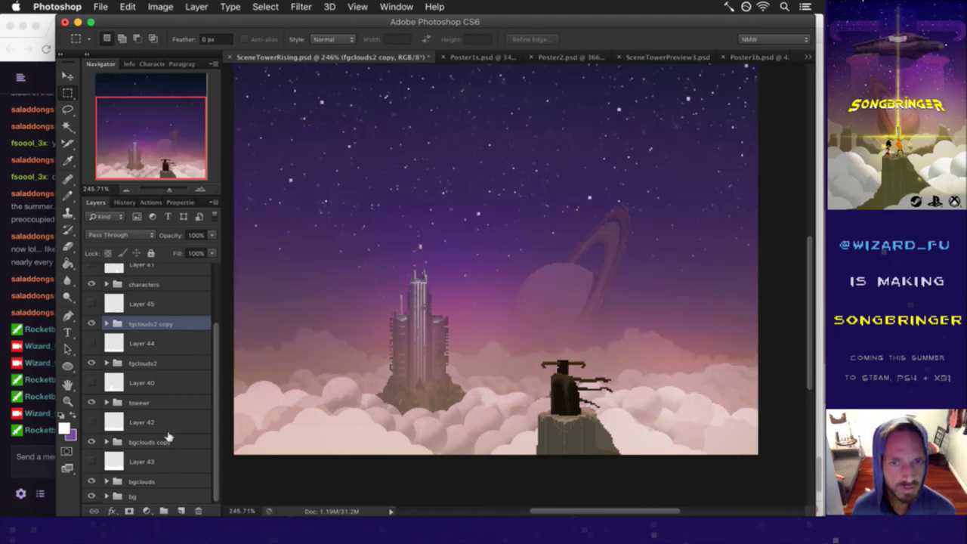
Step: Draw a rectangular marquee selection around the tower and its rock
{"action": "left_click_drag", "start_coordinate": [431, 339], "coordinate": [445, 358]}
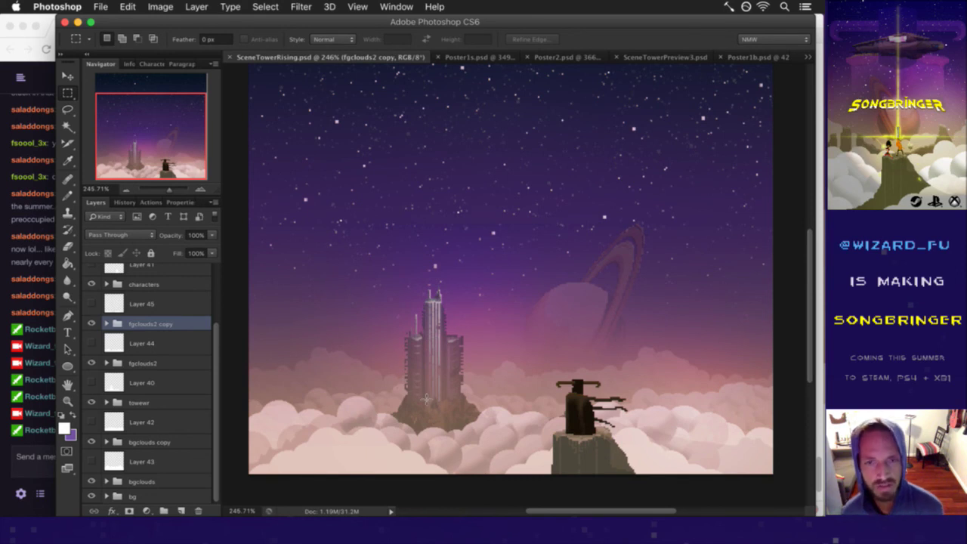
{"action": "left_click_drag", "start_coordinate": [390, 290], "coordinate": [633, 447]}
{"action": "left_click", "coordinate": [381, 303]}
{"action": "left_click_drag", "start_coordinate": [380, 297], "coordinate": [645, 443]}
{"action": "left_click_drag", "start_coordinate": [522, 344], "coordinate": [474, 345]}
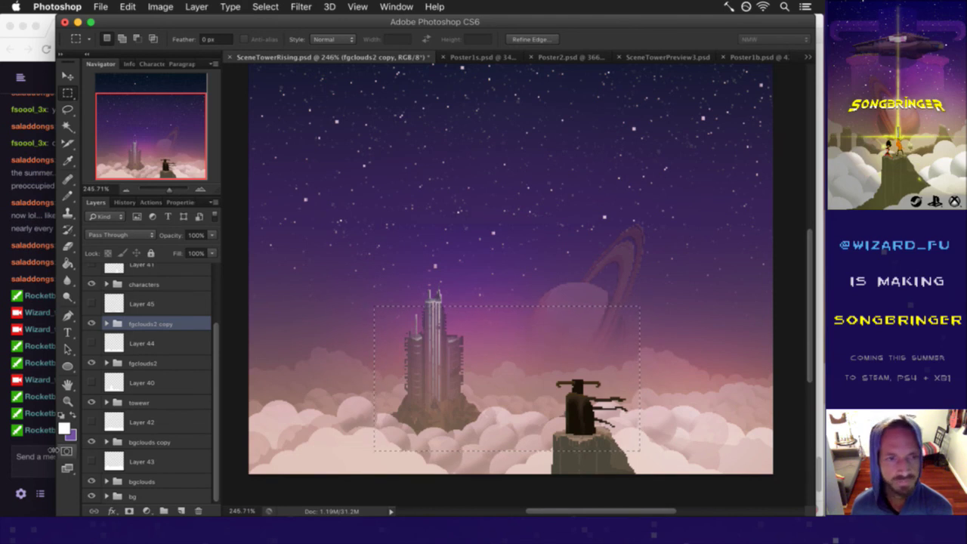
Step: Shift the marquee selection upward over the tower into the sky, then deselect it
{"action": "left_click", "coordinate": [38, 448]}
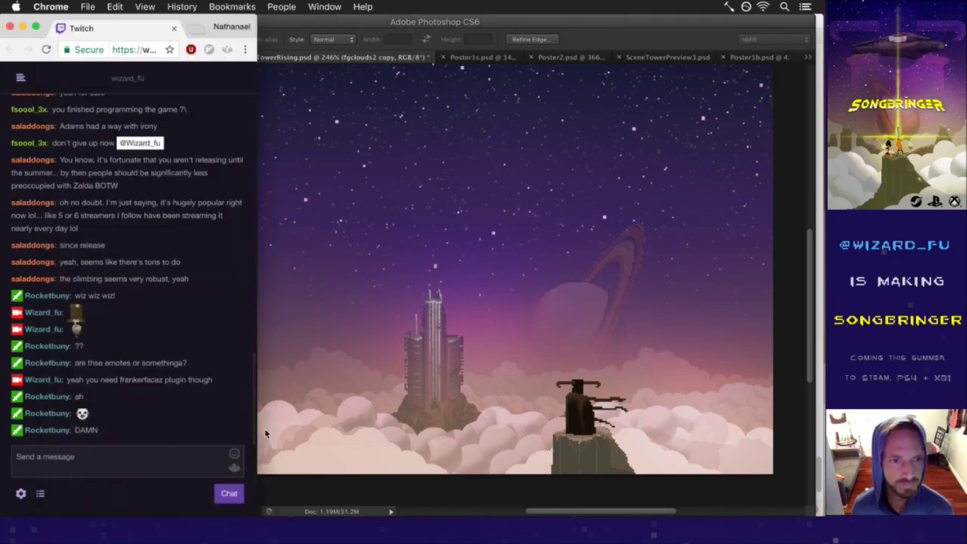
{"action": "left_click", "coordinate": [479, 491]}
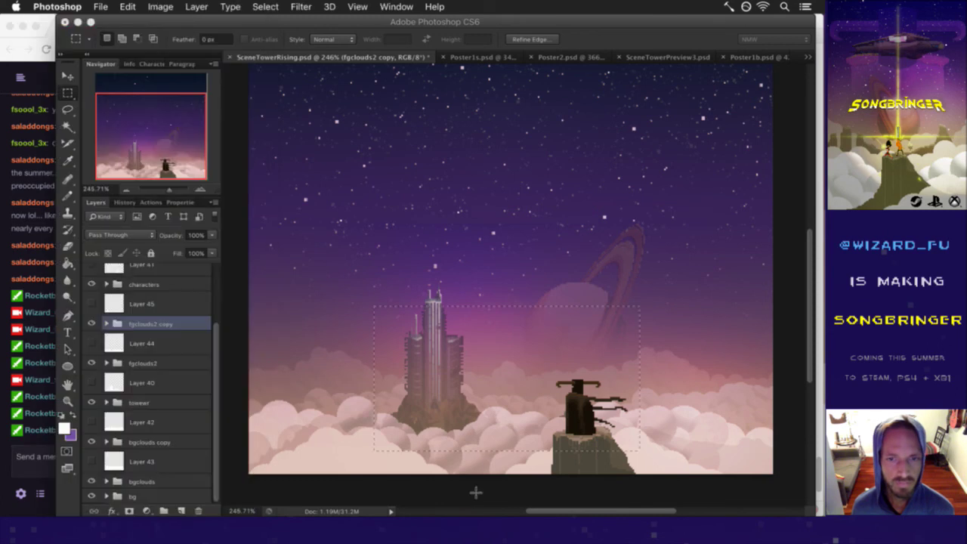
{"action": "mouse_move", "coordinate": [510, 398]}
{"action": "left_mouse_down"}
{"action": "mouse_move", "coordinate": [519, 281]}
{"action": "mouse_move", "coordinate": [504, 389]}
{"action": "left_mouse_up"}
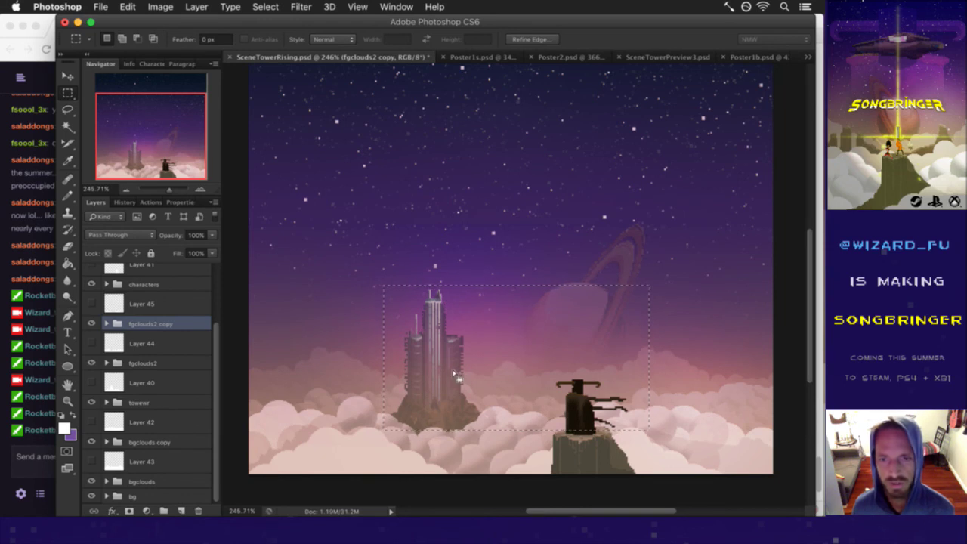
{"action": "left_click_drag", "start_coordinate": [528, 363], "coordinate": [538, 303]}
{"action": "left_click", "coordinate": [549, 182]}
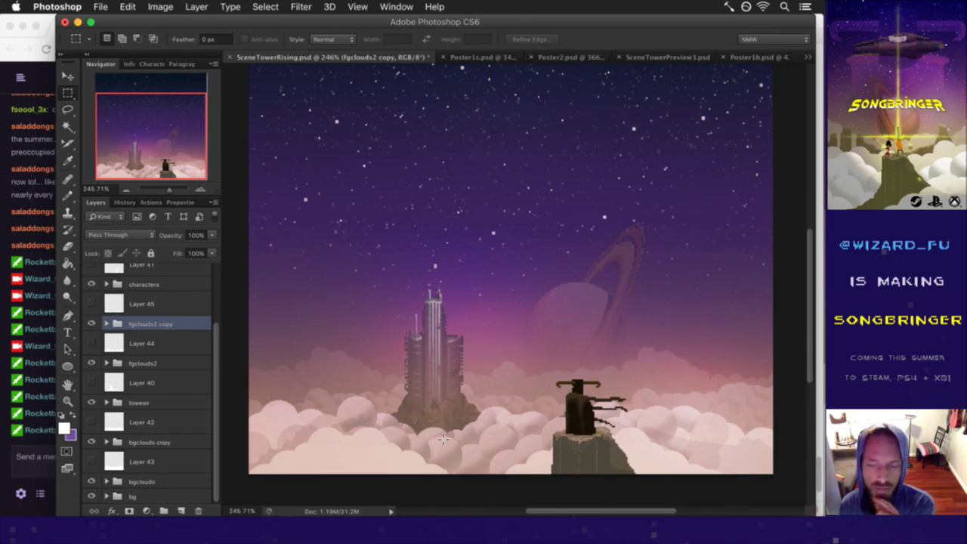
Step: Read the latest Twitch chat messages asking whether the tower is a space ship
{"action": "left_click", "coordinate": [44, 444]}
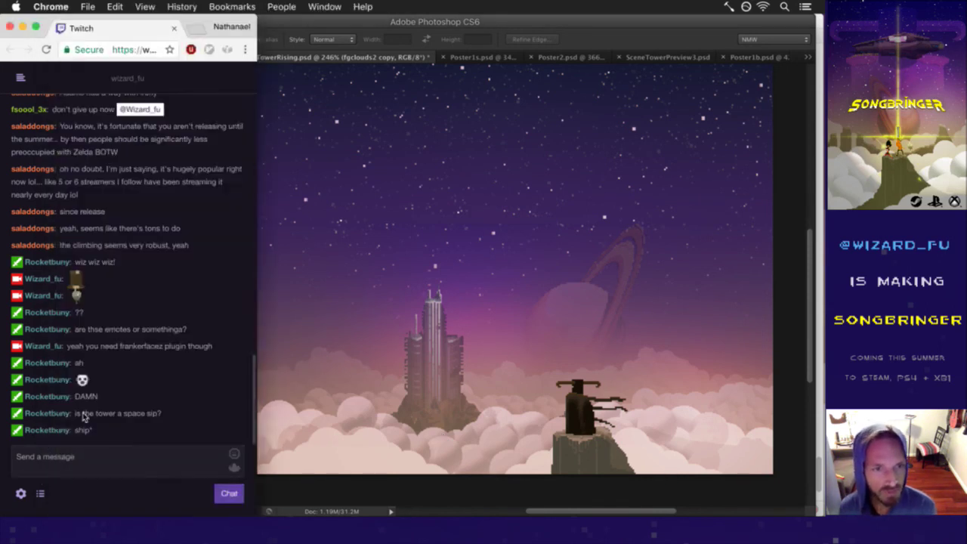
{"action": "left_click_drag", "start_coordinate": [83, 414], "coordinate": [115, 436]}
{"action": "left_click", "coordinate": [116, 436]}
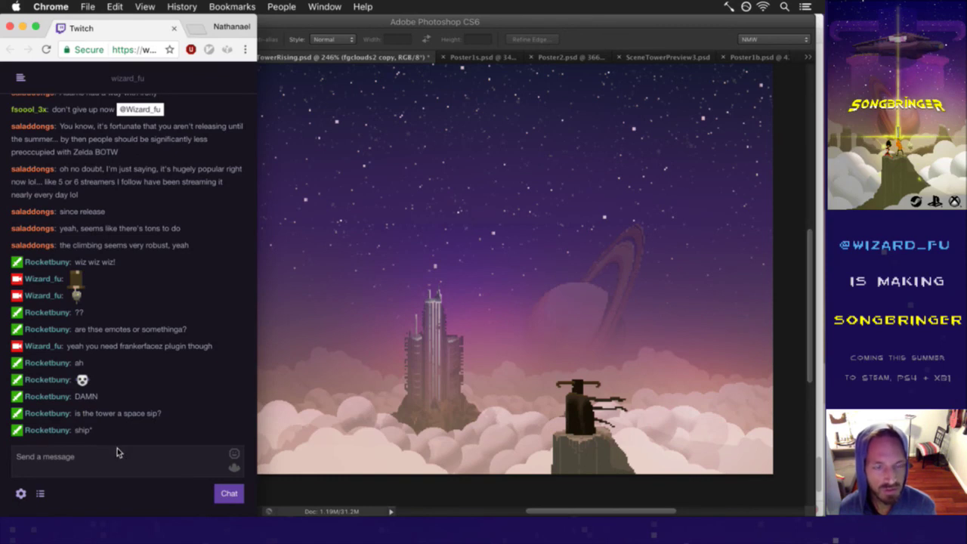
{"action": "left_click", "coordinate": [379, 495]}
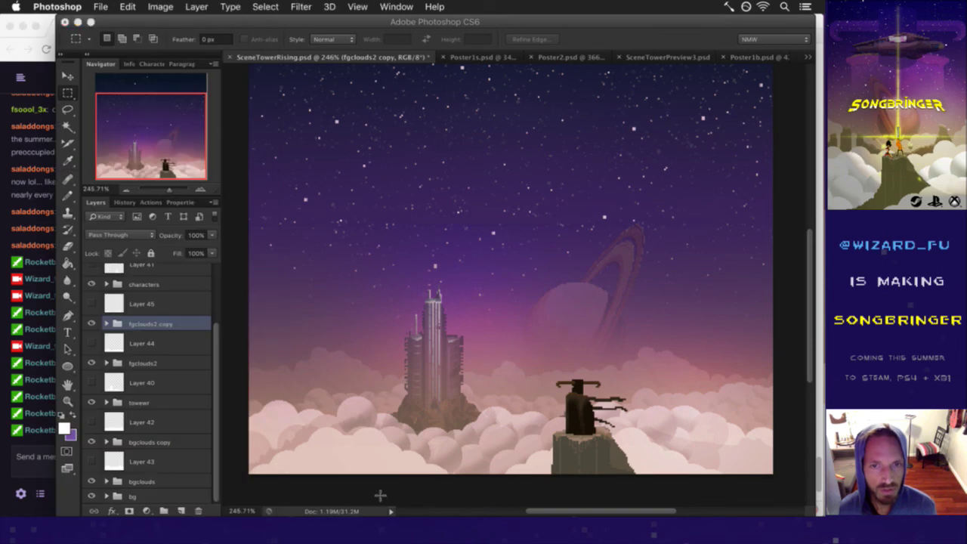
{"action": "left_click", "coordinate": [28, 452]}
{"action": "left_click_drag", "start_coordinate": [78, 397], "coordinate": [110, 427]}
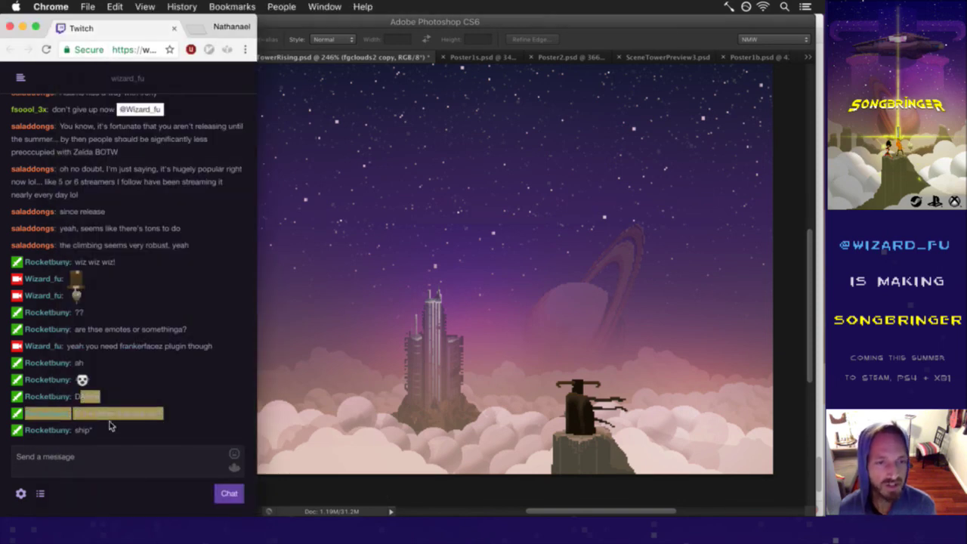
{"action": "left_click", "coordinate": [112, 430]}
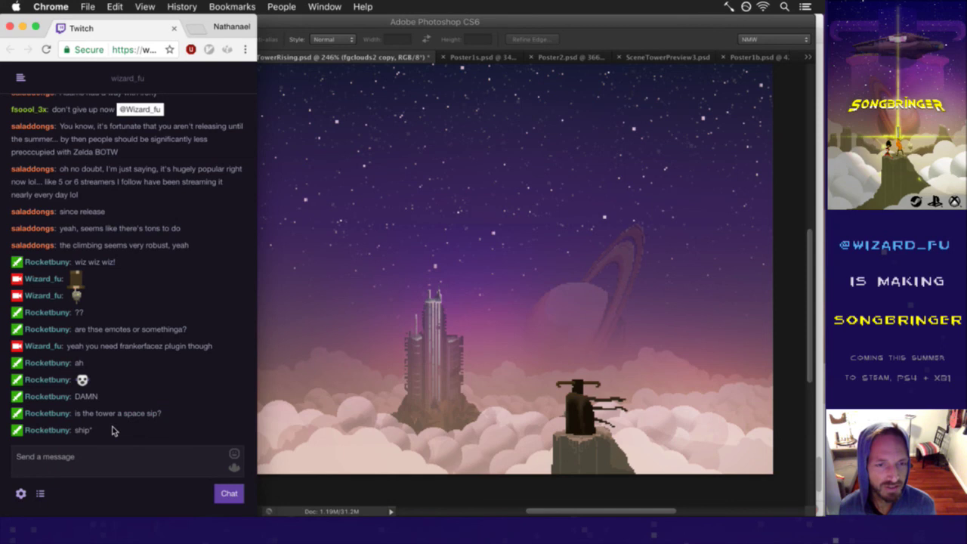
{"action": "left_click_drag", "start_coordinate": [82, 398], "coordinate": [112, 434]}
{"action": "left_click", "coordinate": [114, 436]}
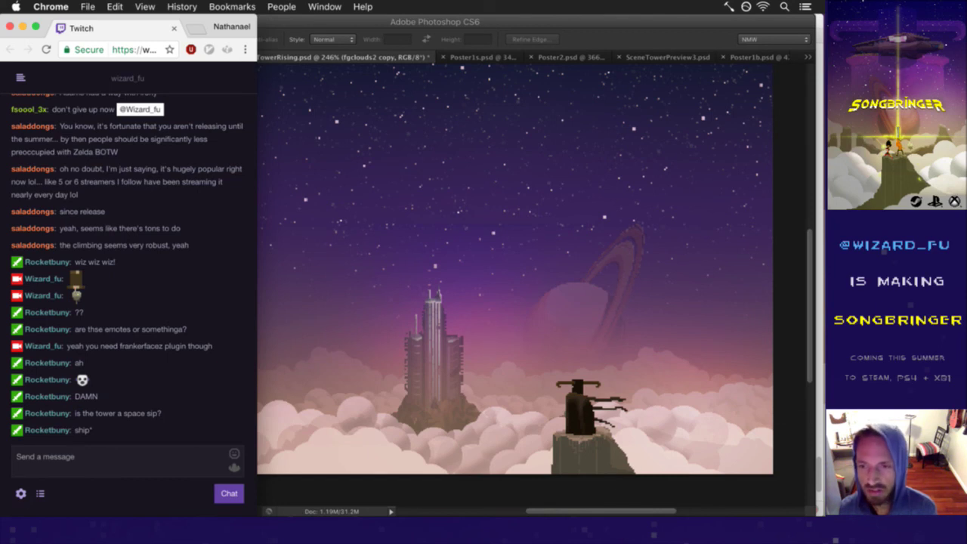
{"action": "mouse_move", "coordinate": [813, 414]}
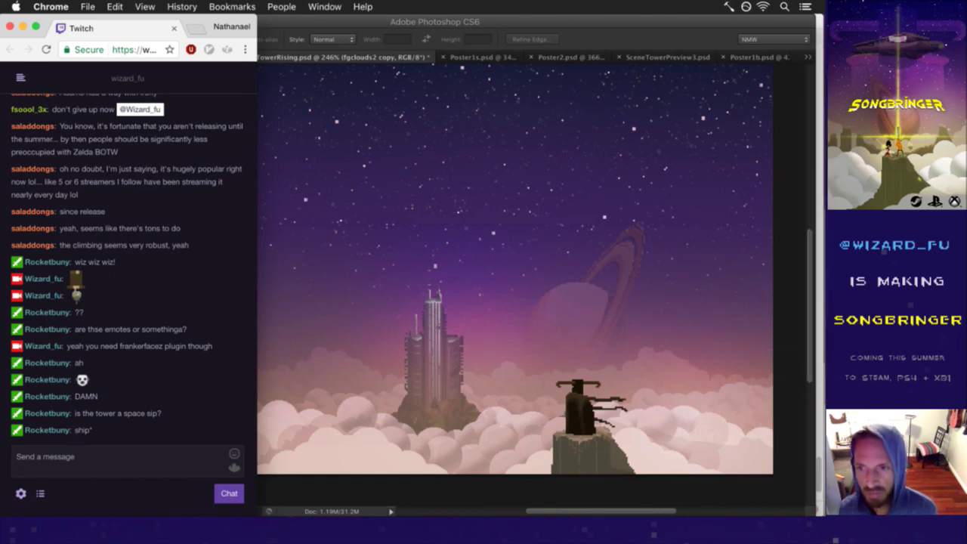
{"action": "mouse_move", "coordinate": [817, 359]}
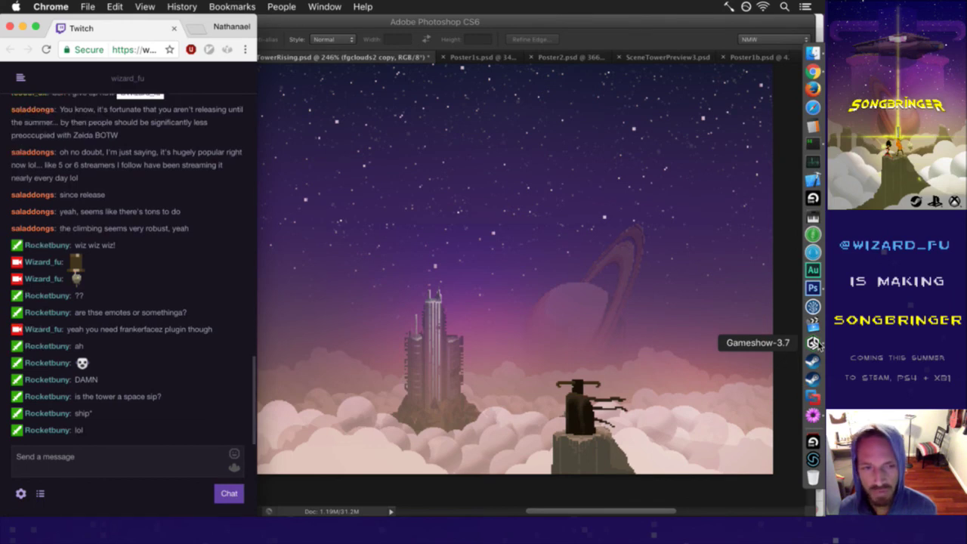